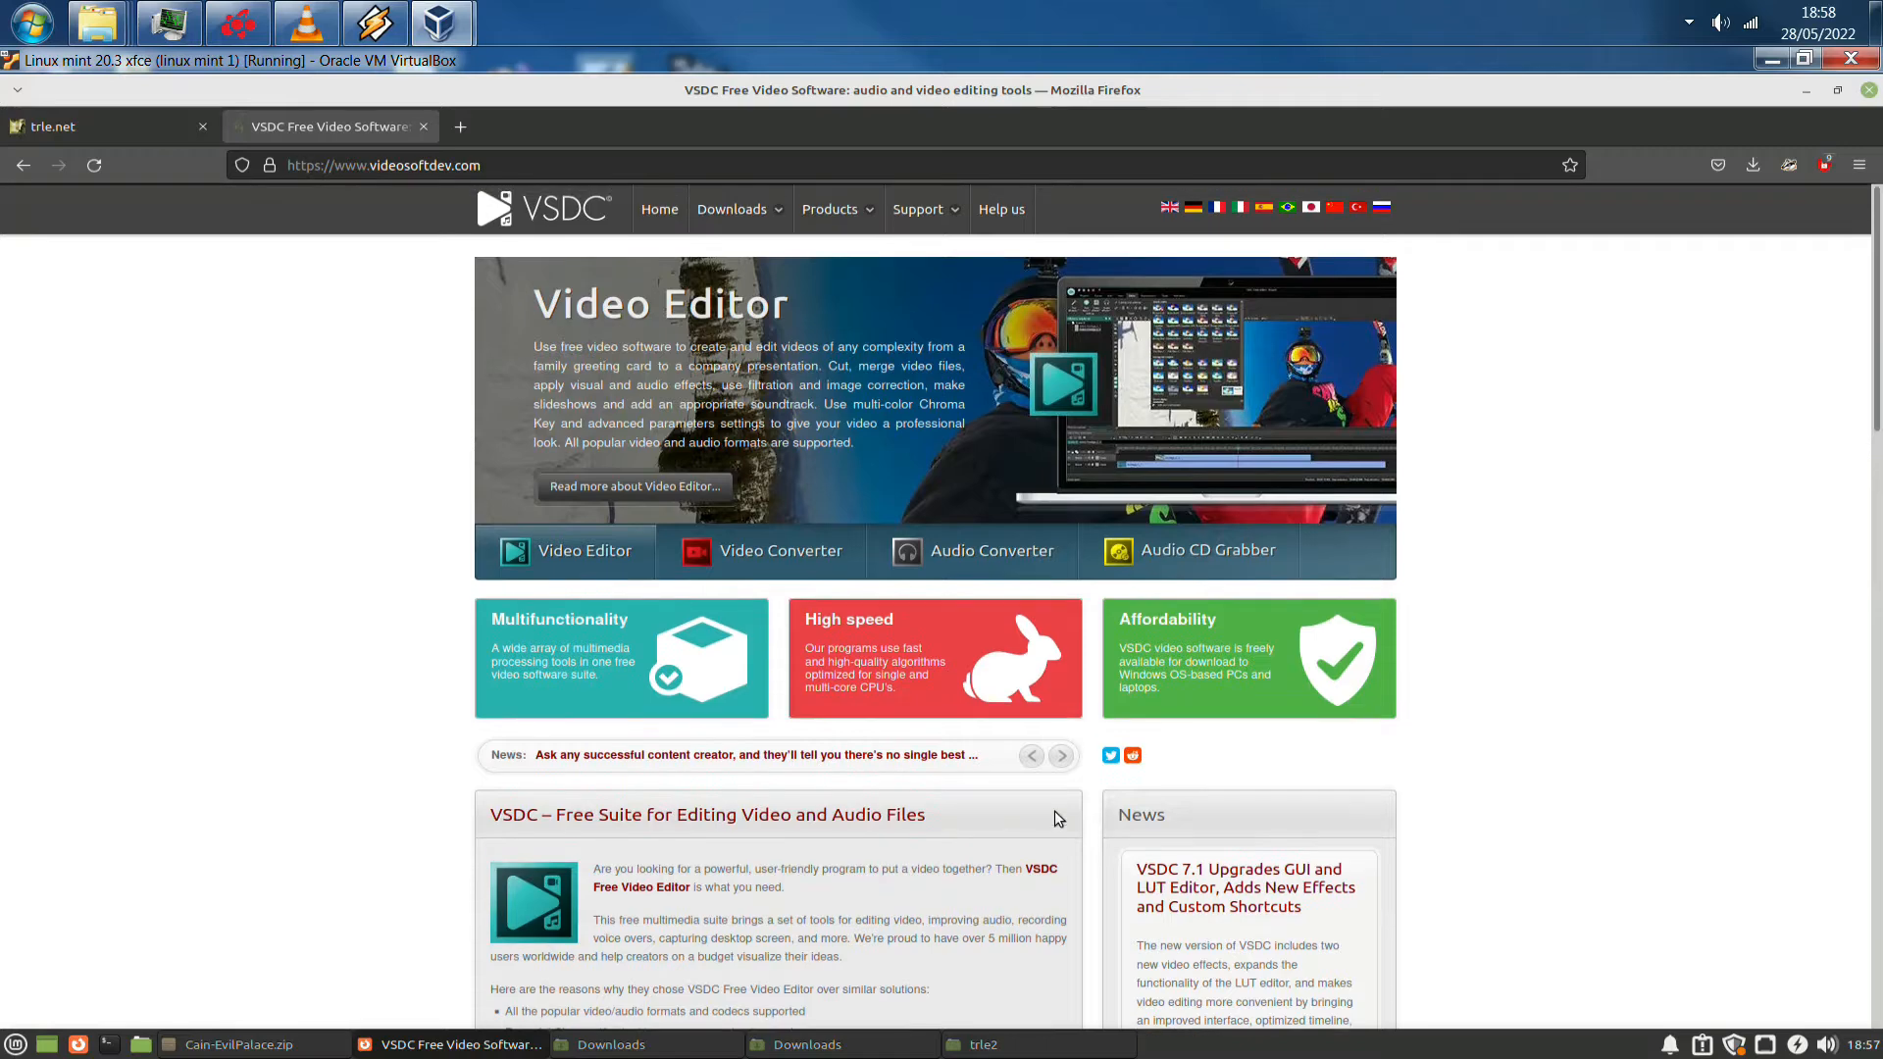
Download the x64 version of VSDC Free Video Editor, save the installer file and check its download progress
{"action": "mouse_move", "coordinate": [736, 209]}
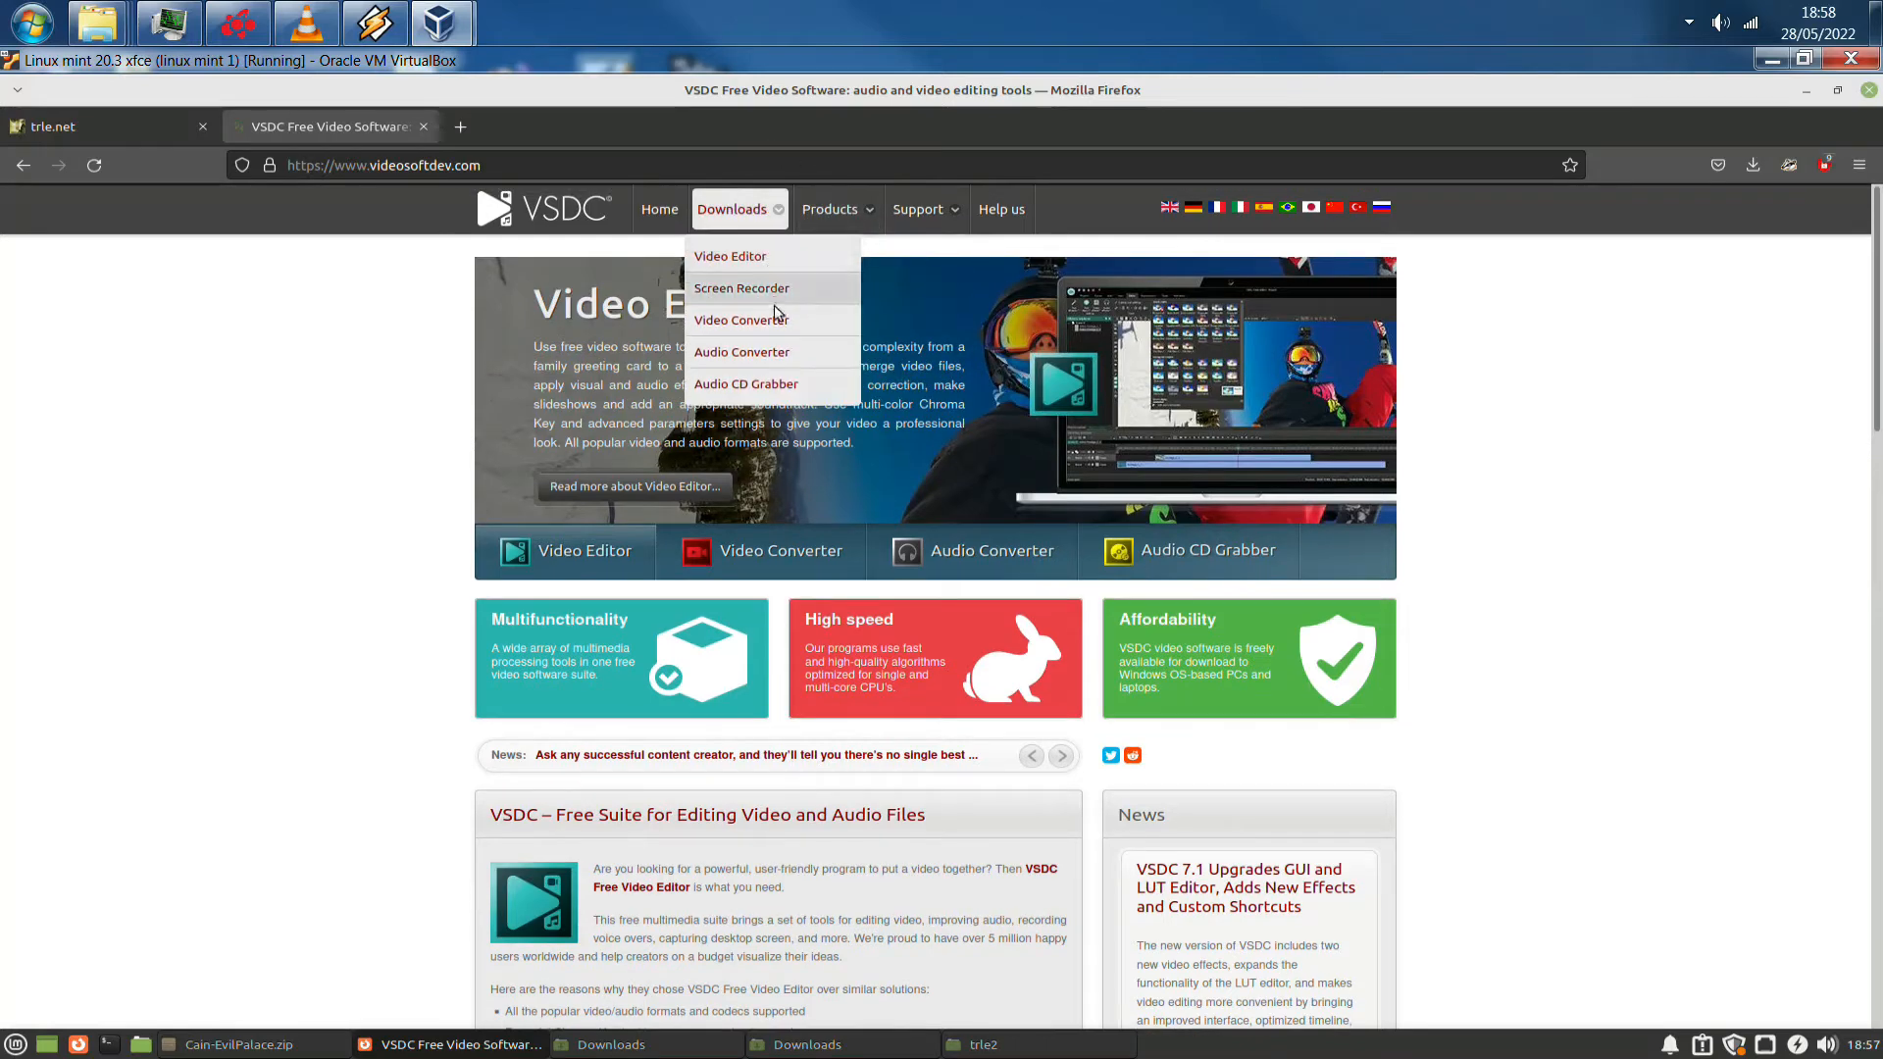
{"action": "left_click", "coordinate": [775, 258]}
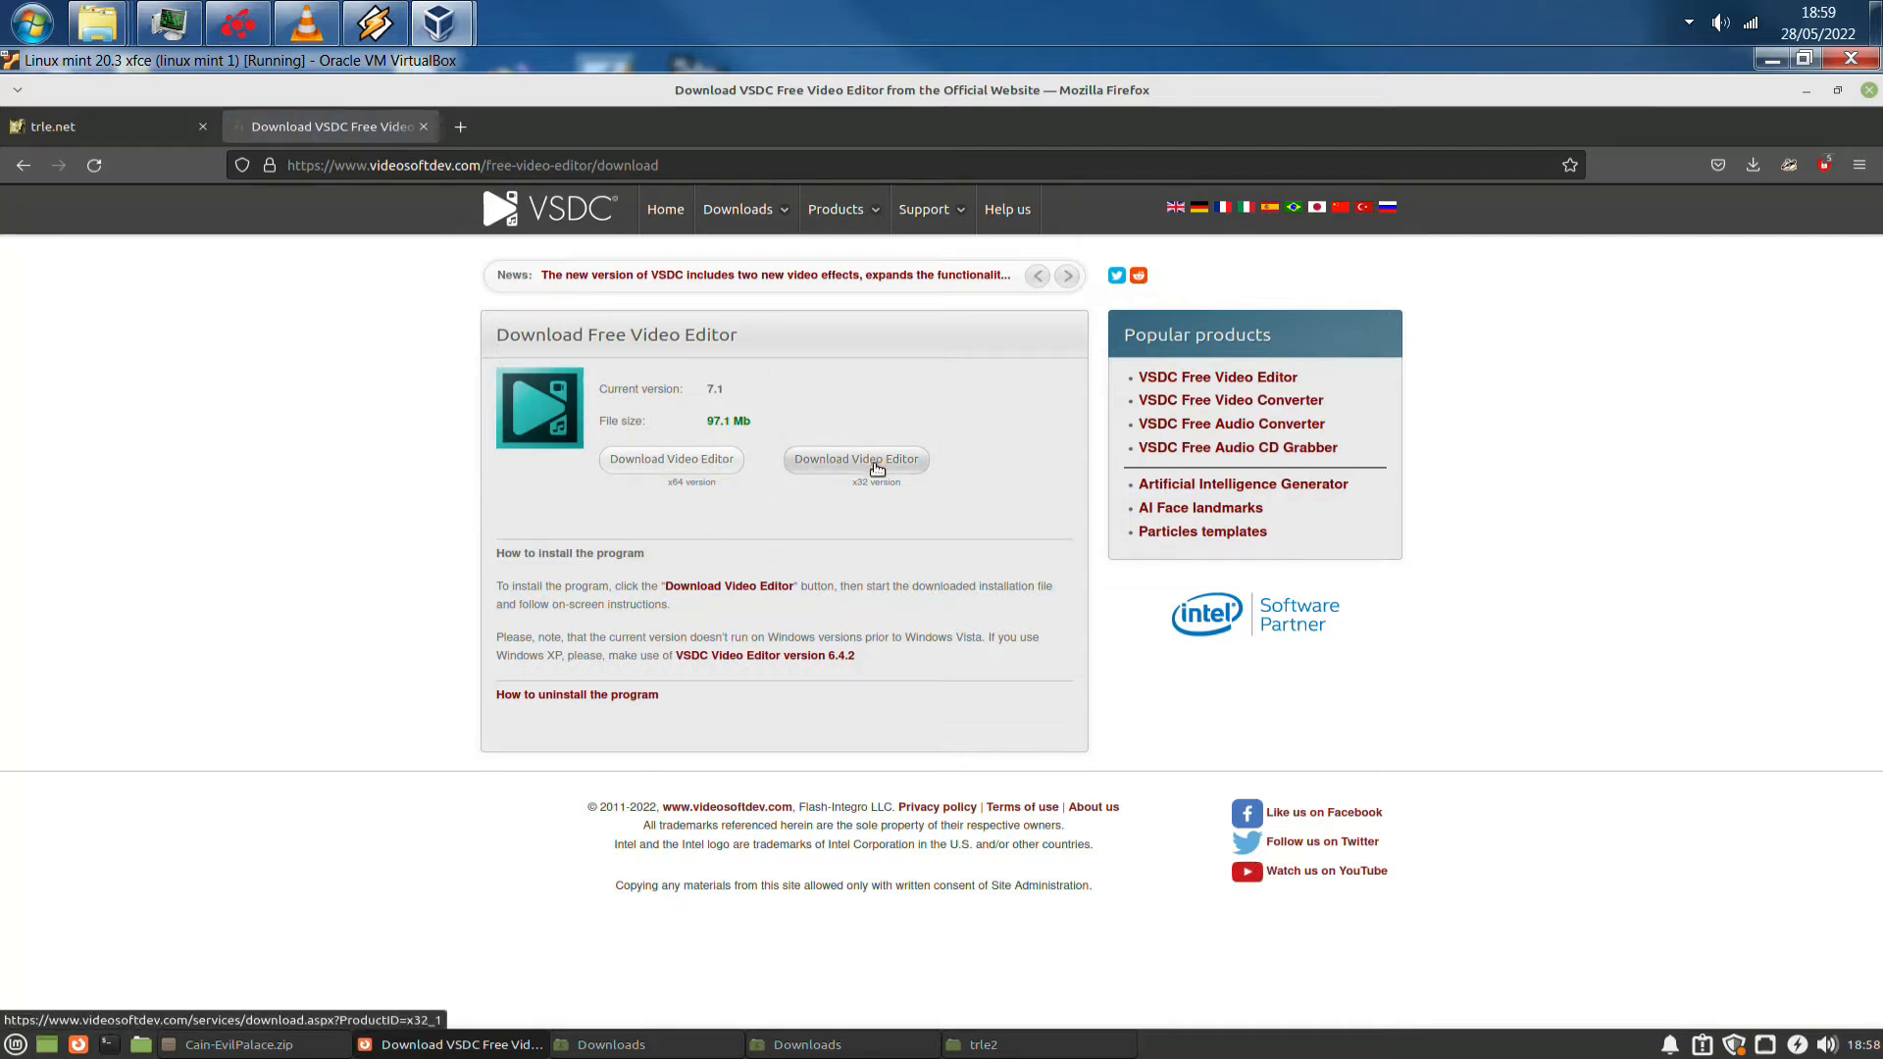
{"action": "left_click", "coordinate": [658, 463]}
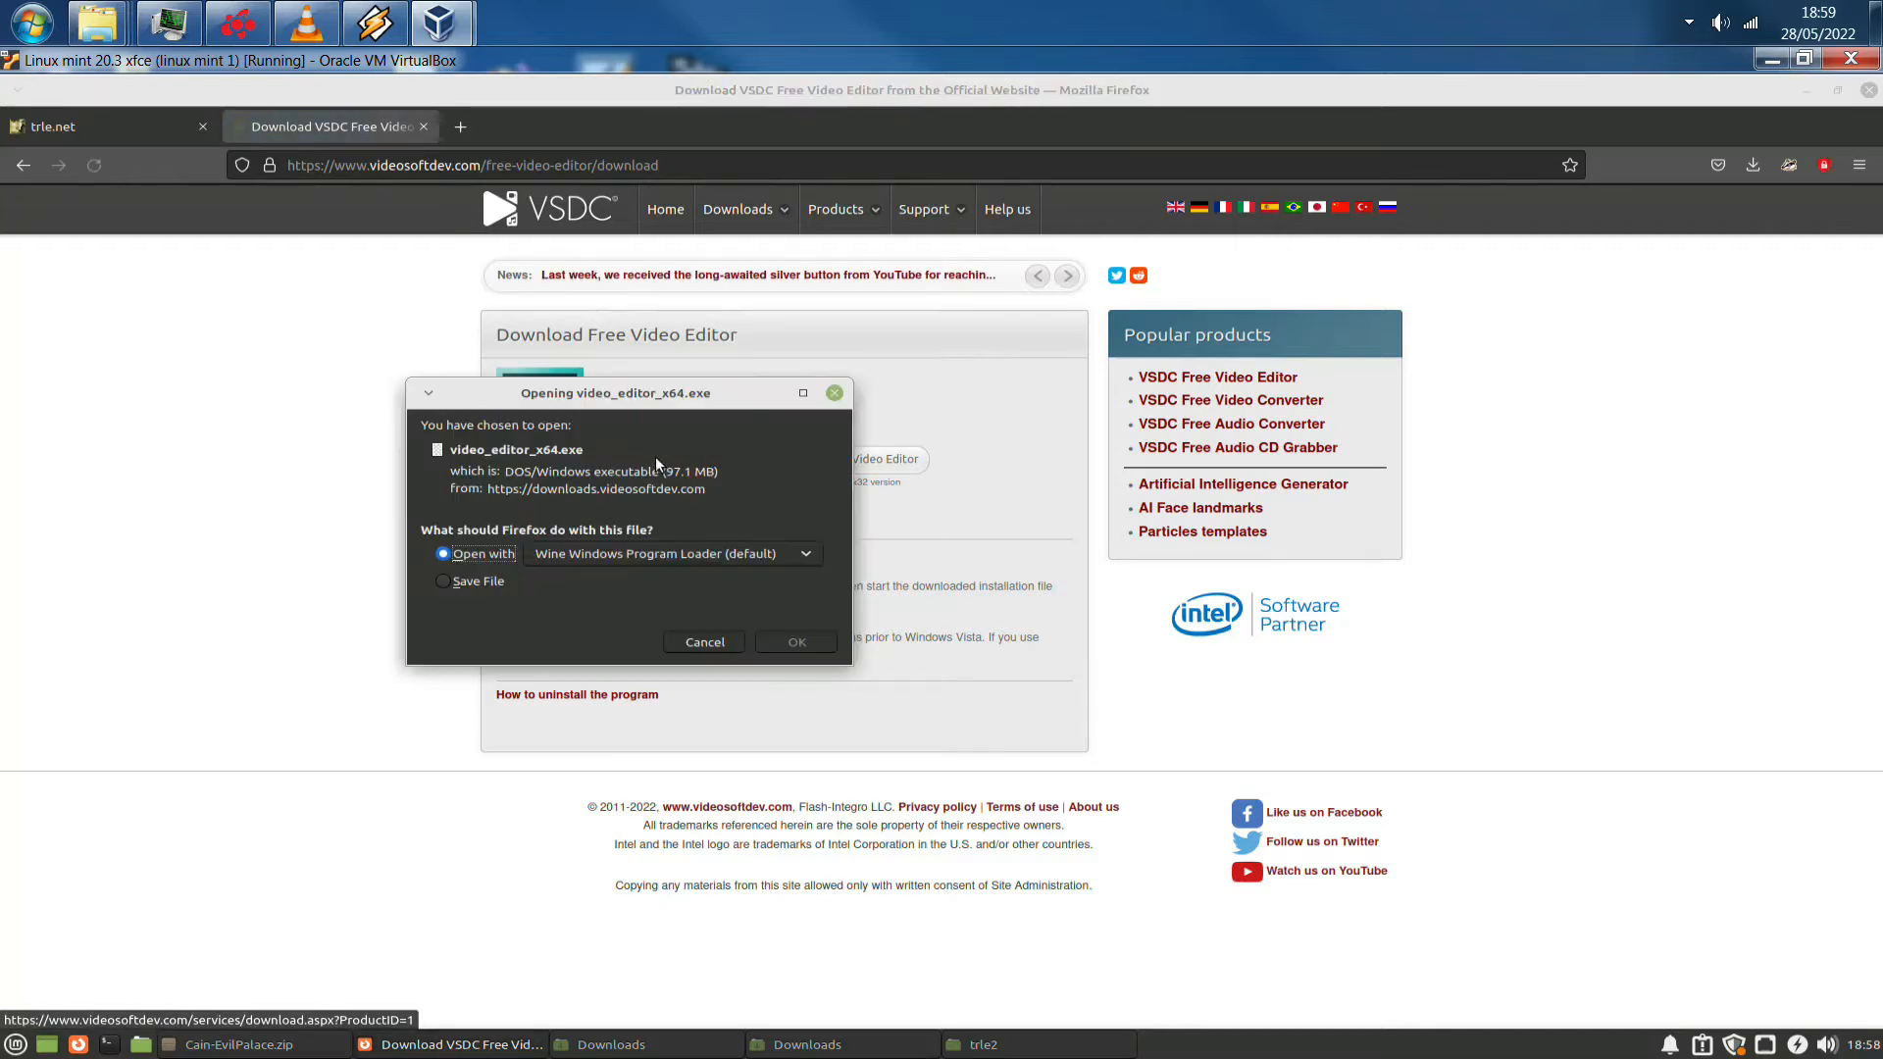
{"action": "left_click", "coordinate": [483, 583]}
{"action": "left_click", "coordinate": [799, 642]}
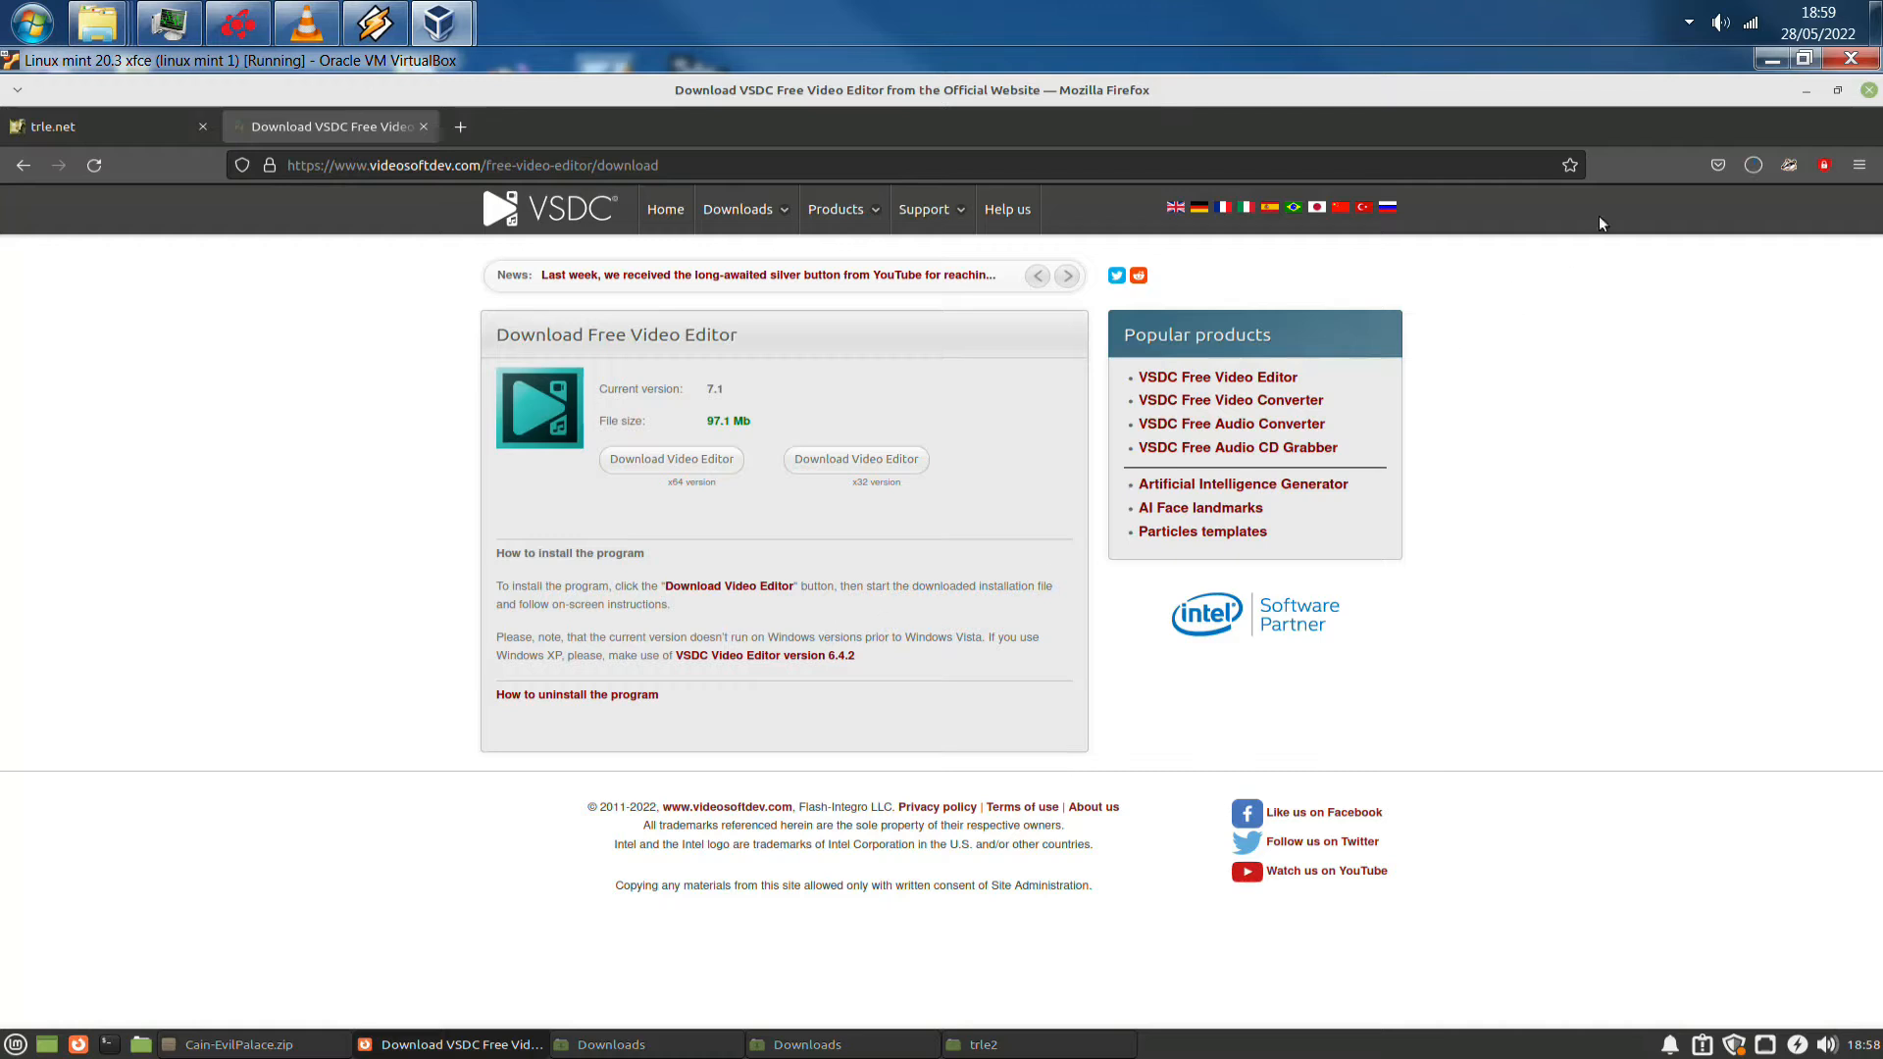
{"action": "left_click", "coordinate": [1754, 165]}
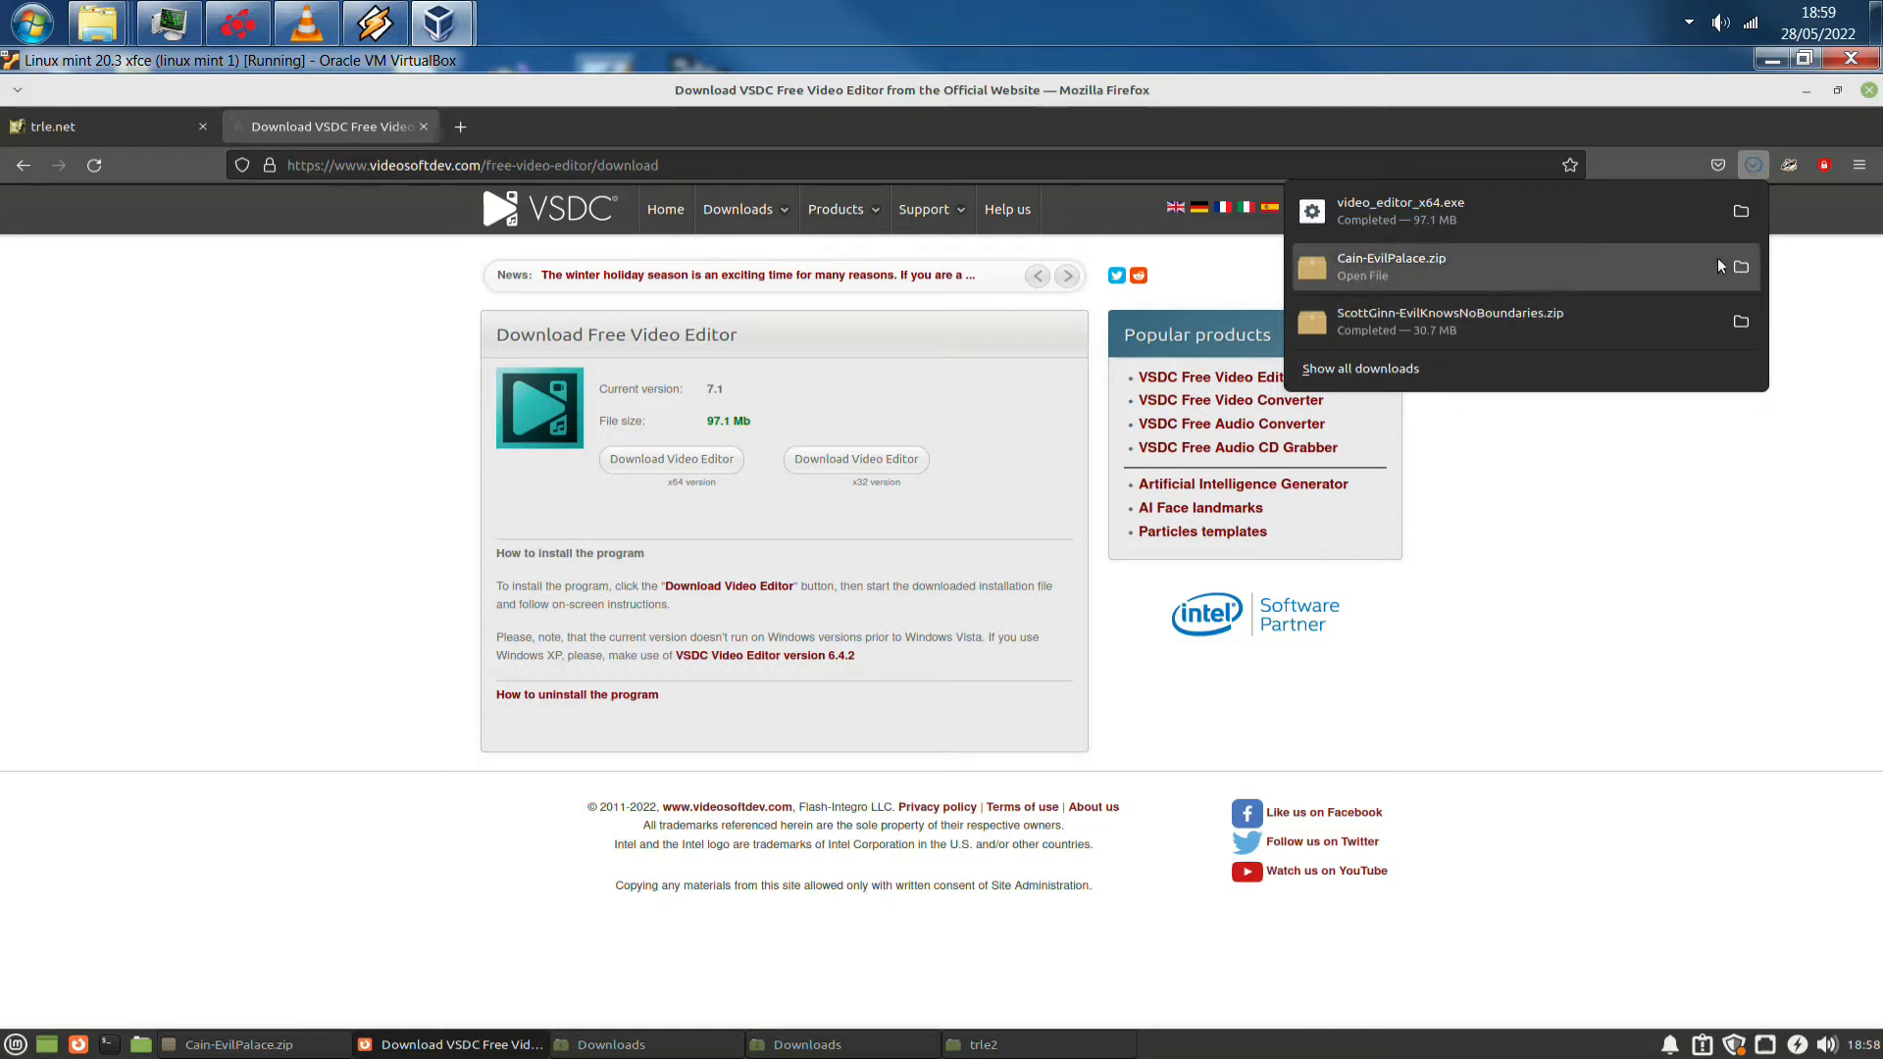
Run video_editor_x64.exe from the home Downloads folder with English as the setup language
{"action": "left_click", "coordinate": [1802, 86]}
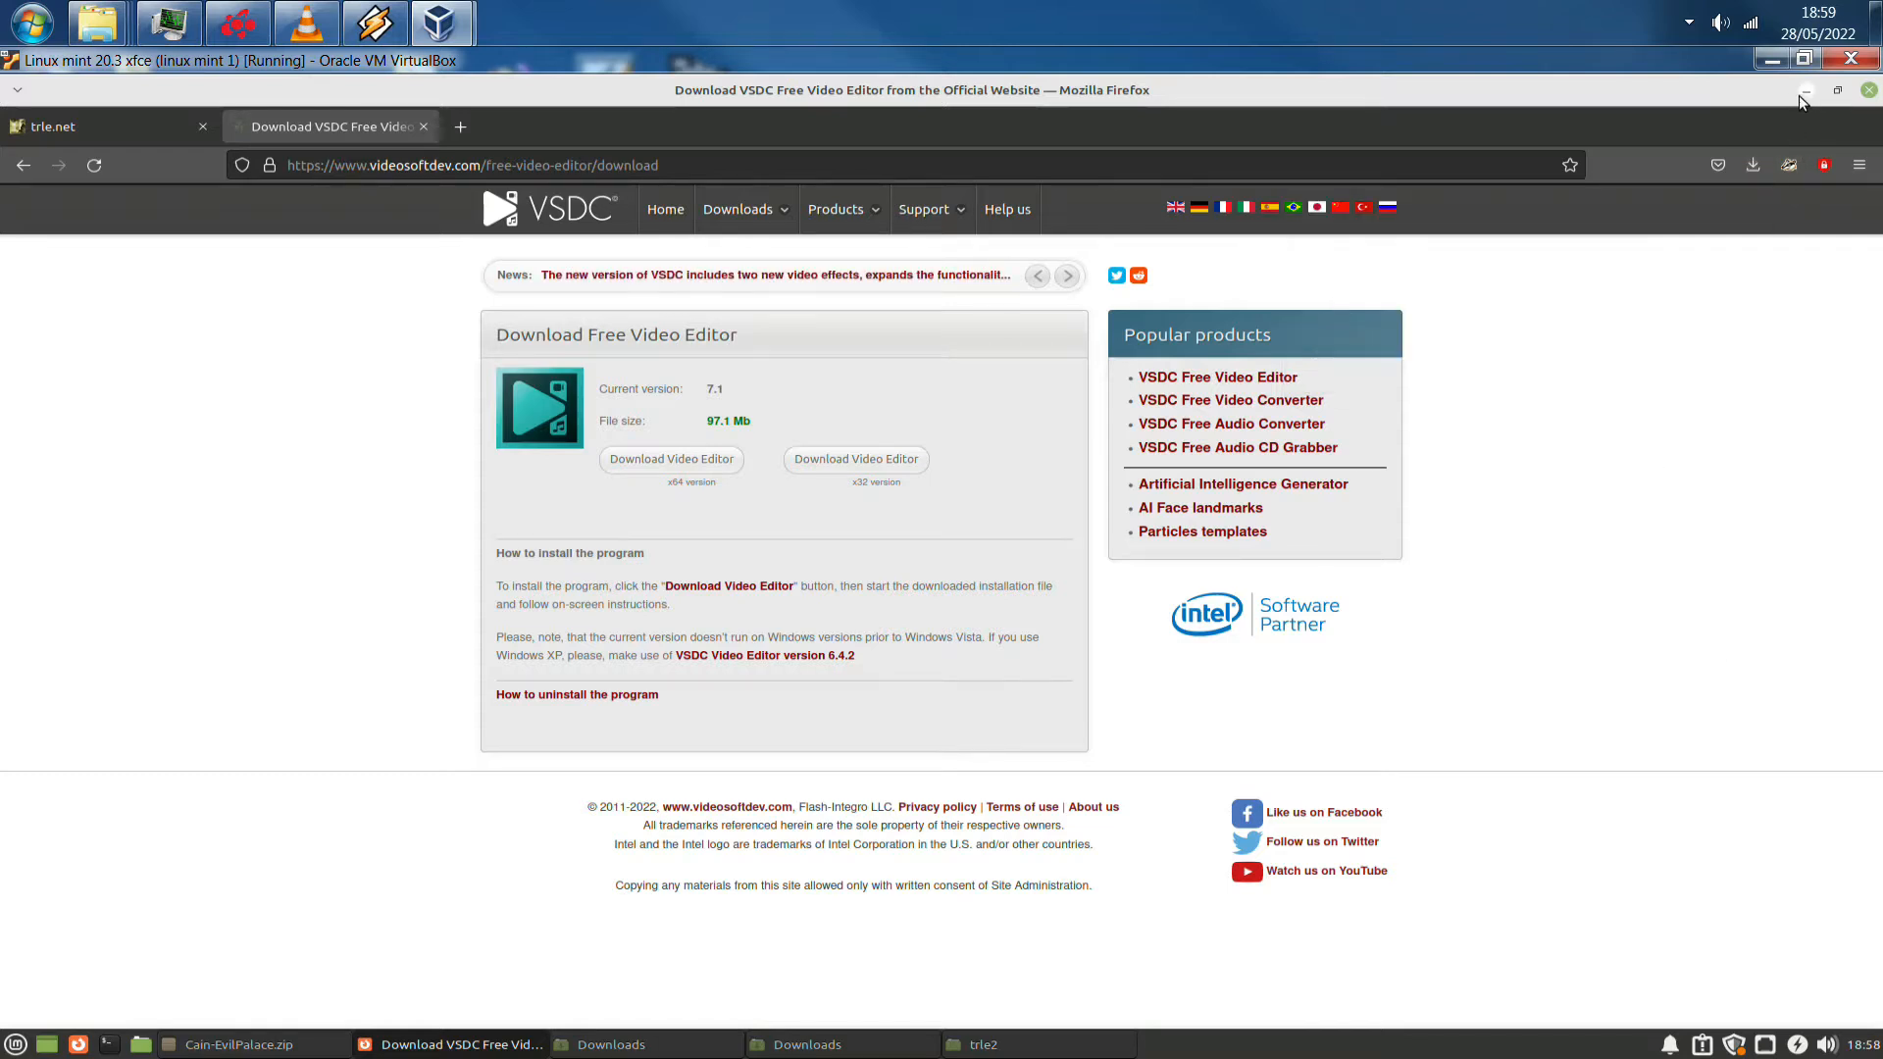
{"action": "left_click", "coordinate": [1802, 92]}
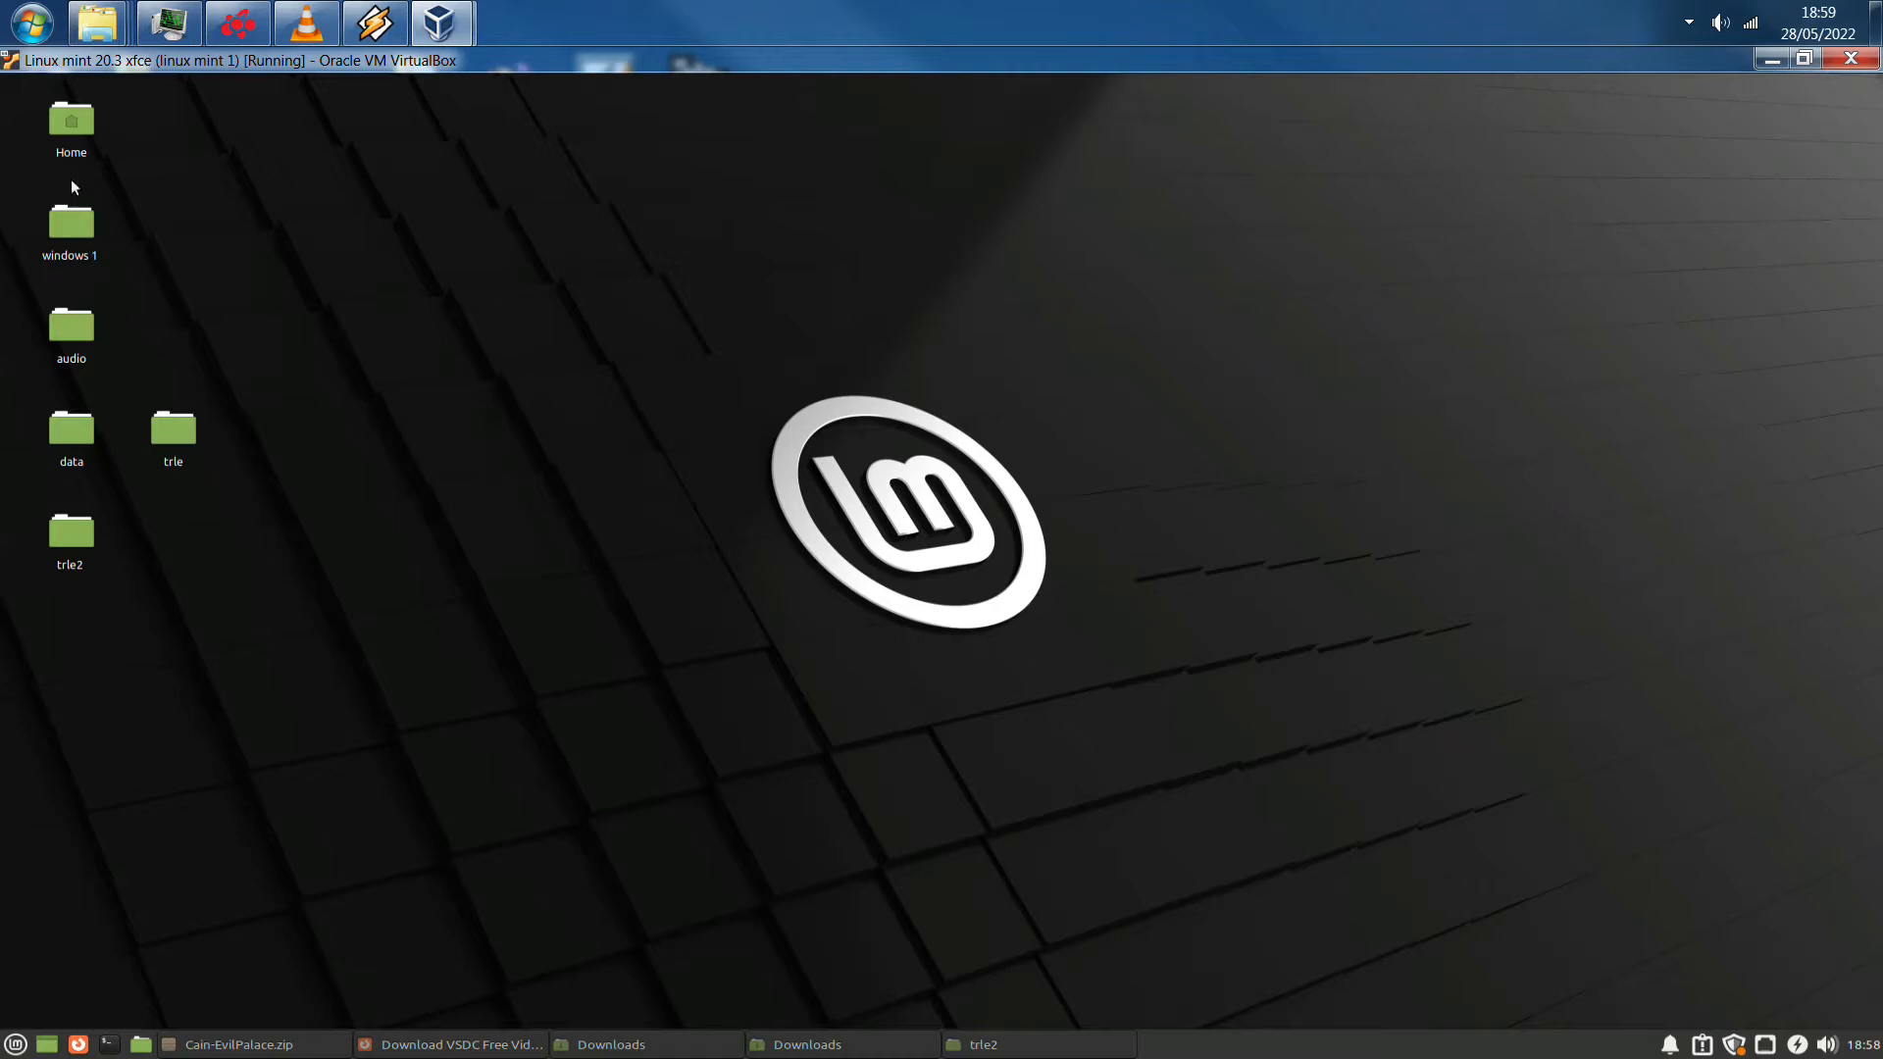
{"action": "double_click", "coordinate": [70, 125]}
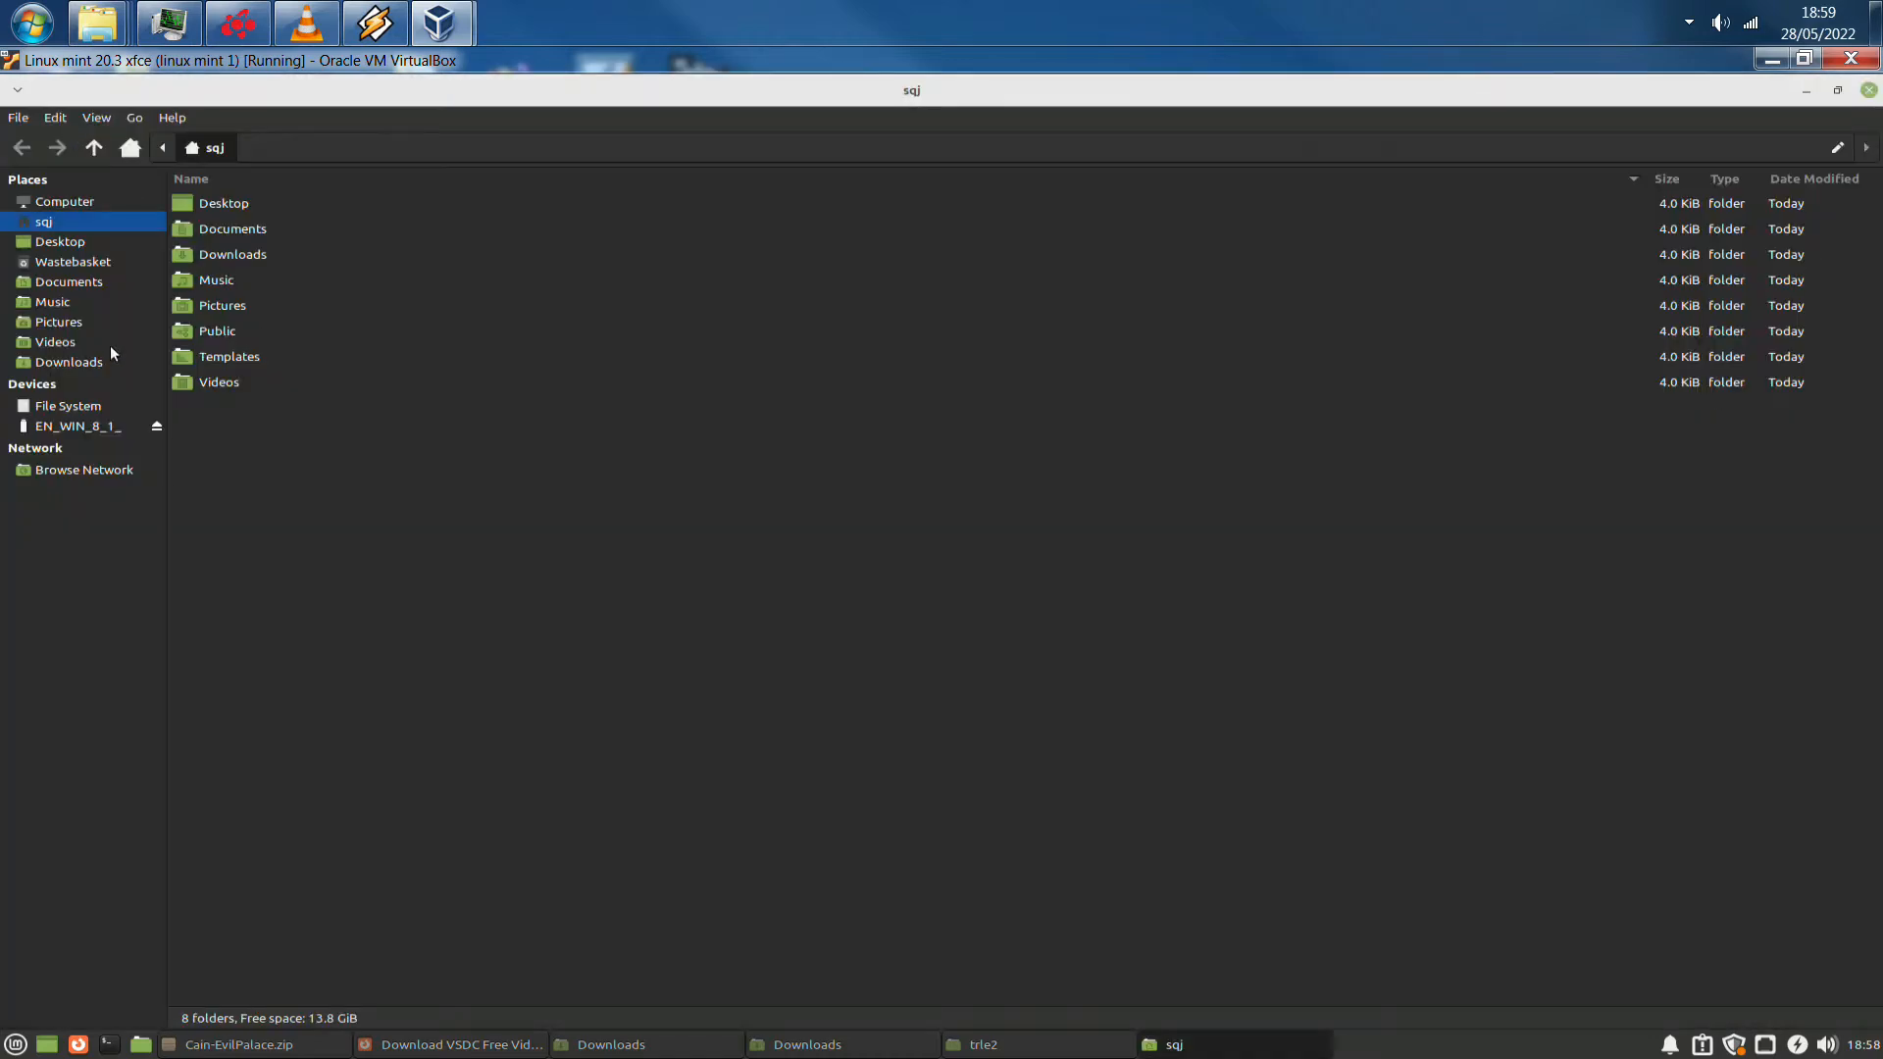
{"action": "left_click", "coordinate": [80, 363]}
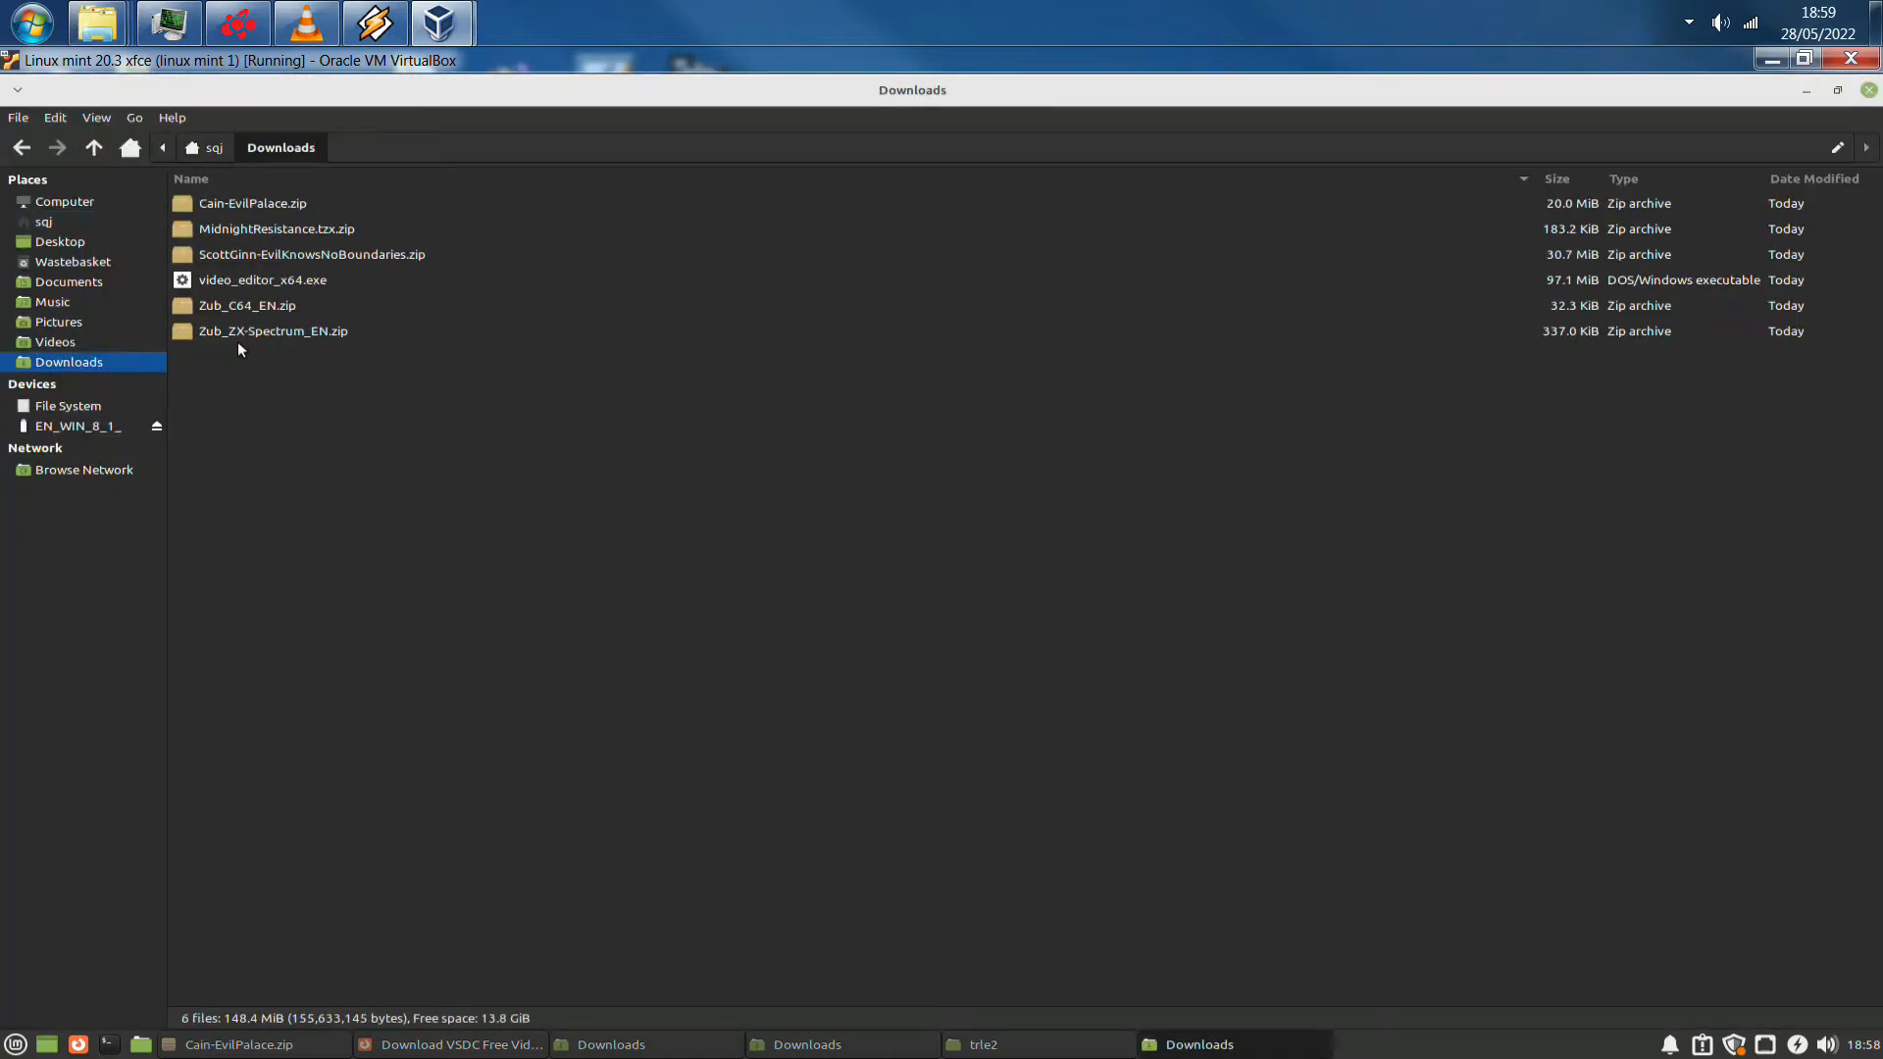
{"action": "left_click", "coordinate": [263, 284]}
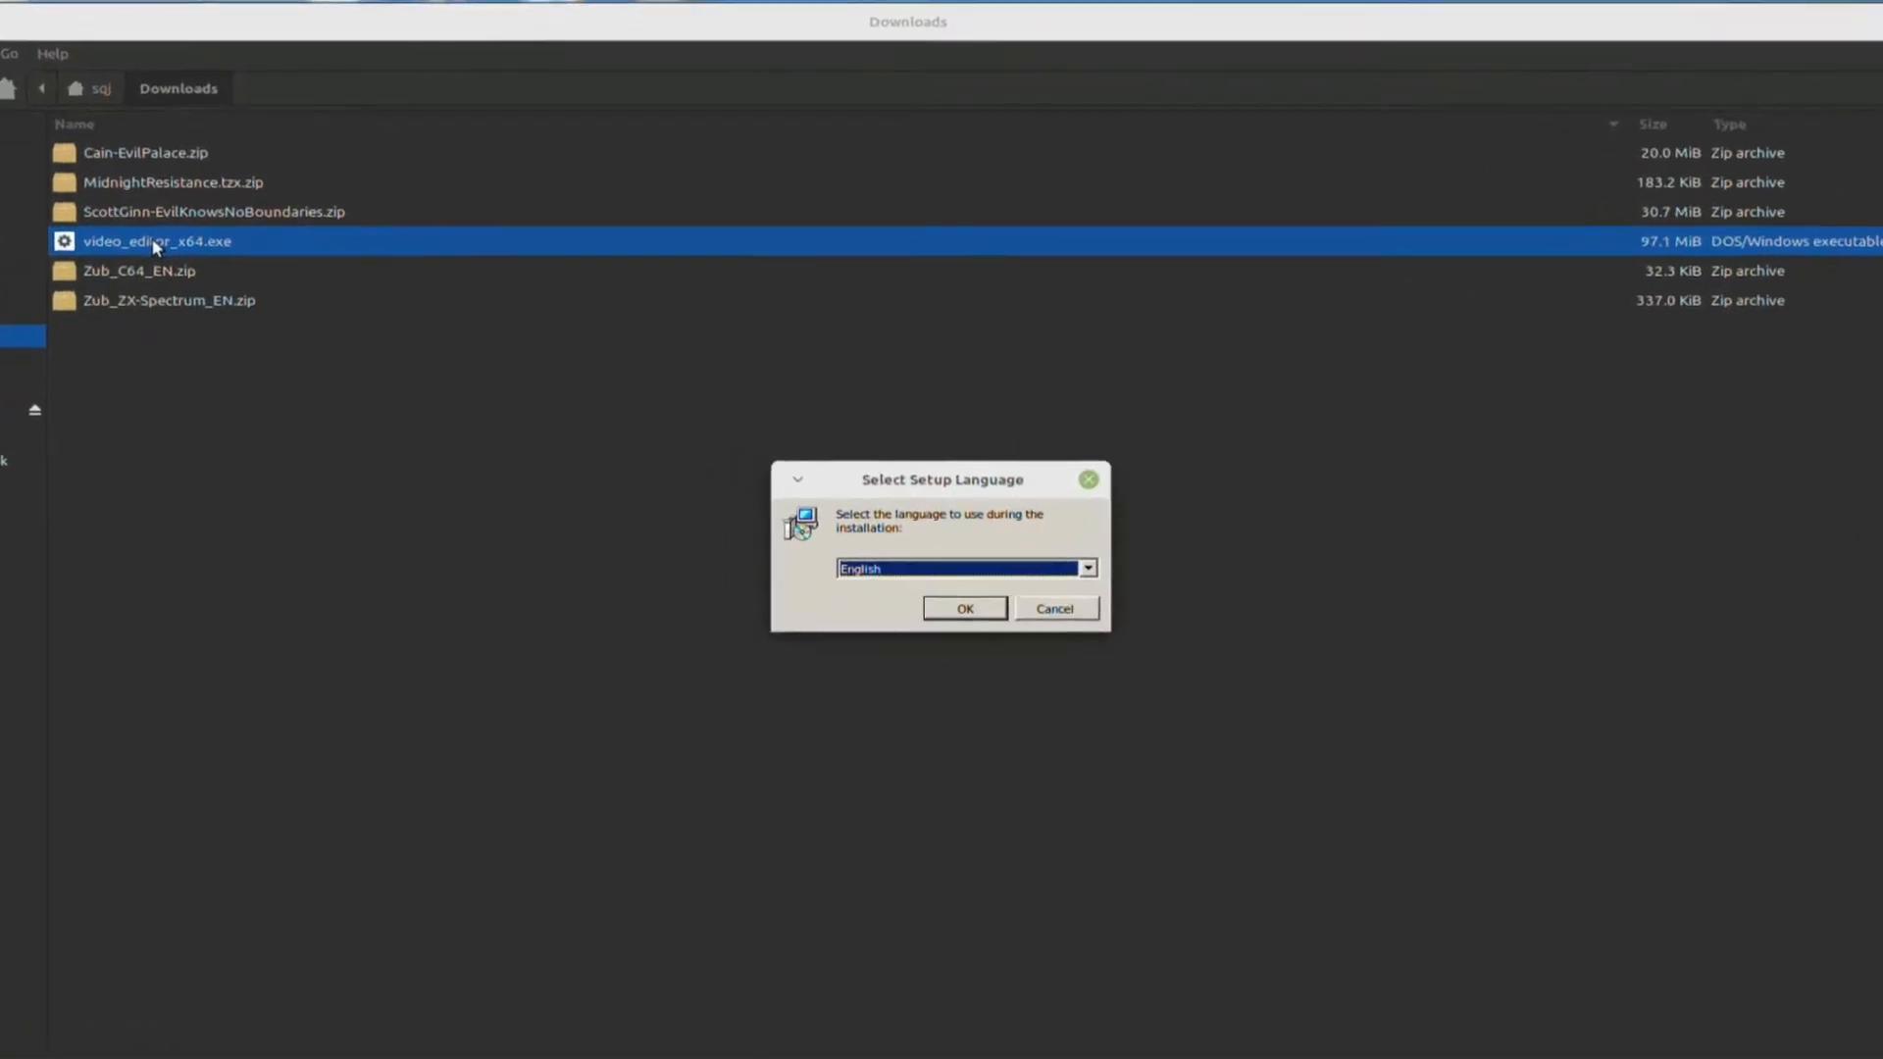
{"action": "left_click", "coordinate": [967, 615]}
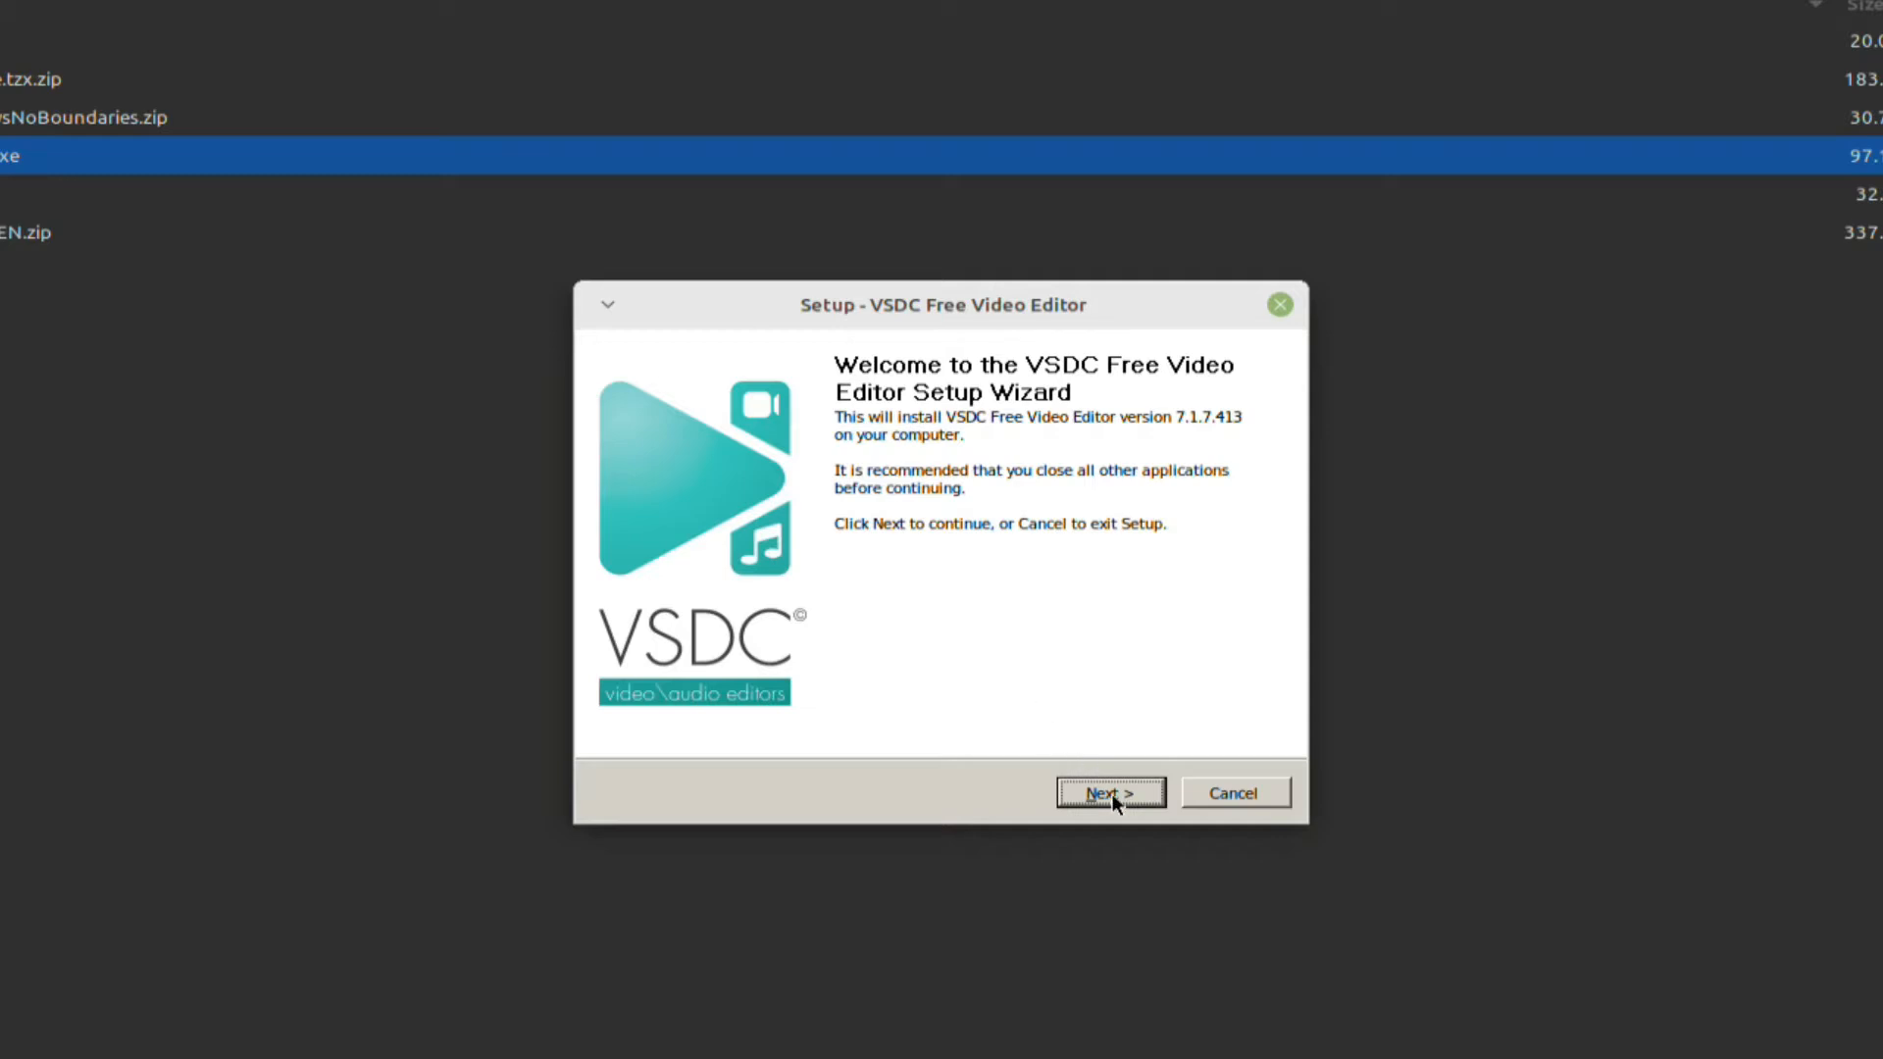
Accept the license agreement and install VSDC with the default destination, Start Menu folder, desktop icon and file association options
{"action": "left_click", "coordinate": [1112, 792]}
{"action": "left_click", "coordinate": [822, 710]}
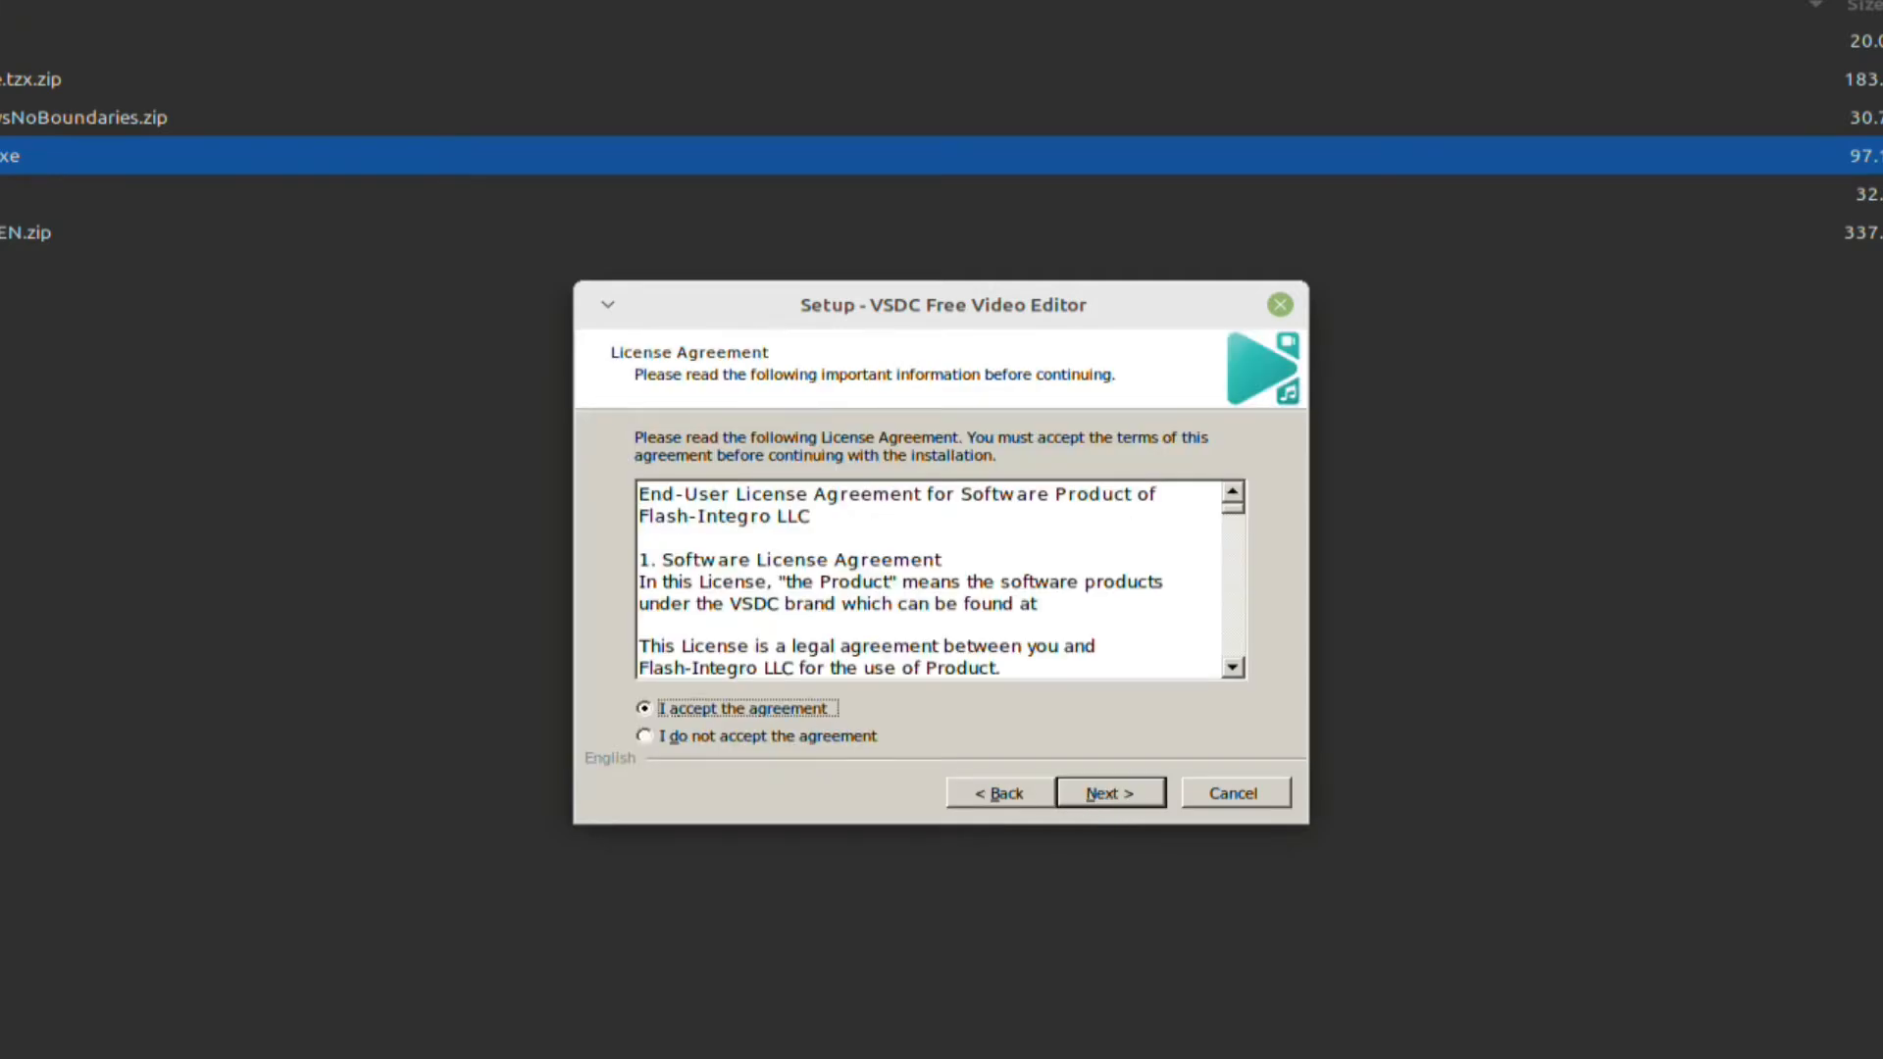
{"action": "left_click", "coordinate": [1102, 793]}
{"action": "left_click", "coordinate": [1102, 792]}
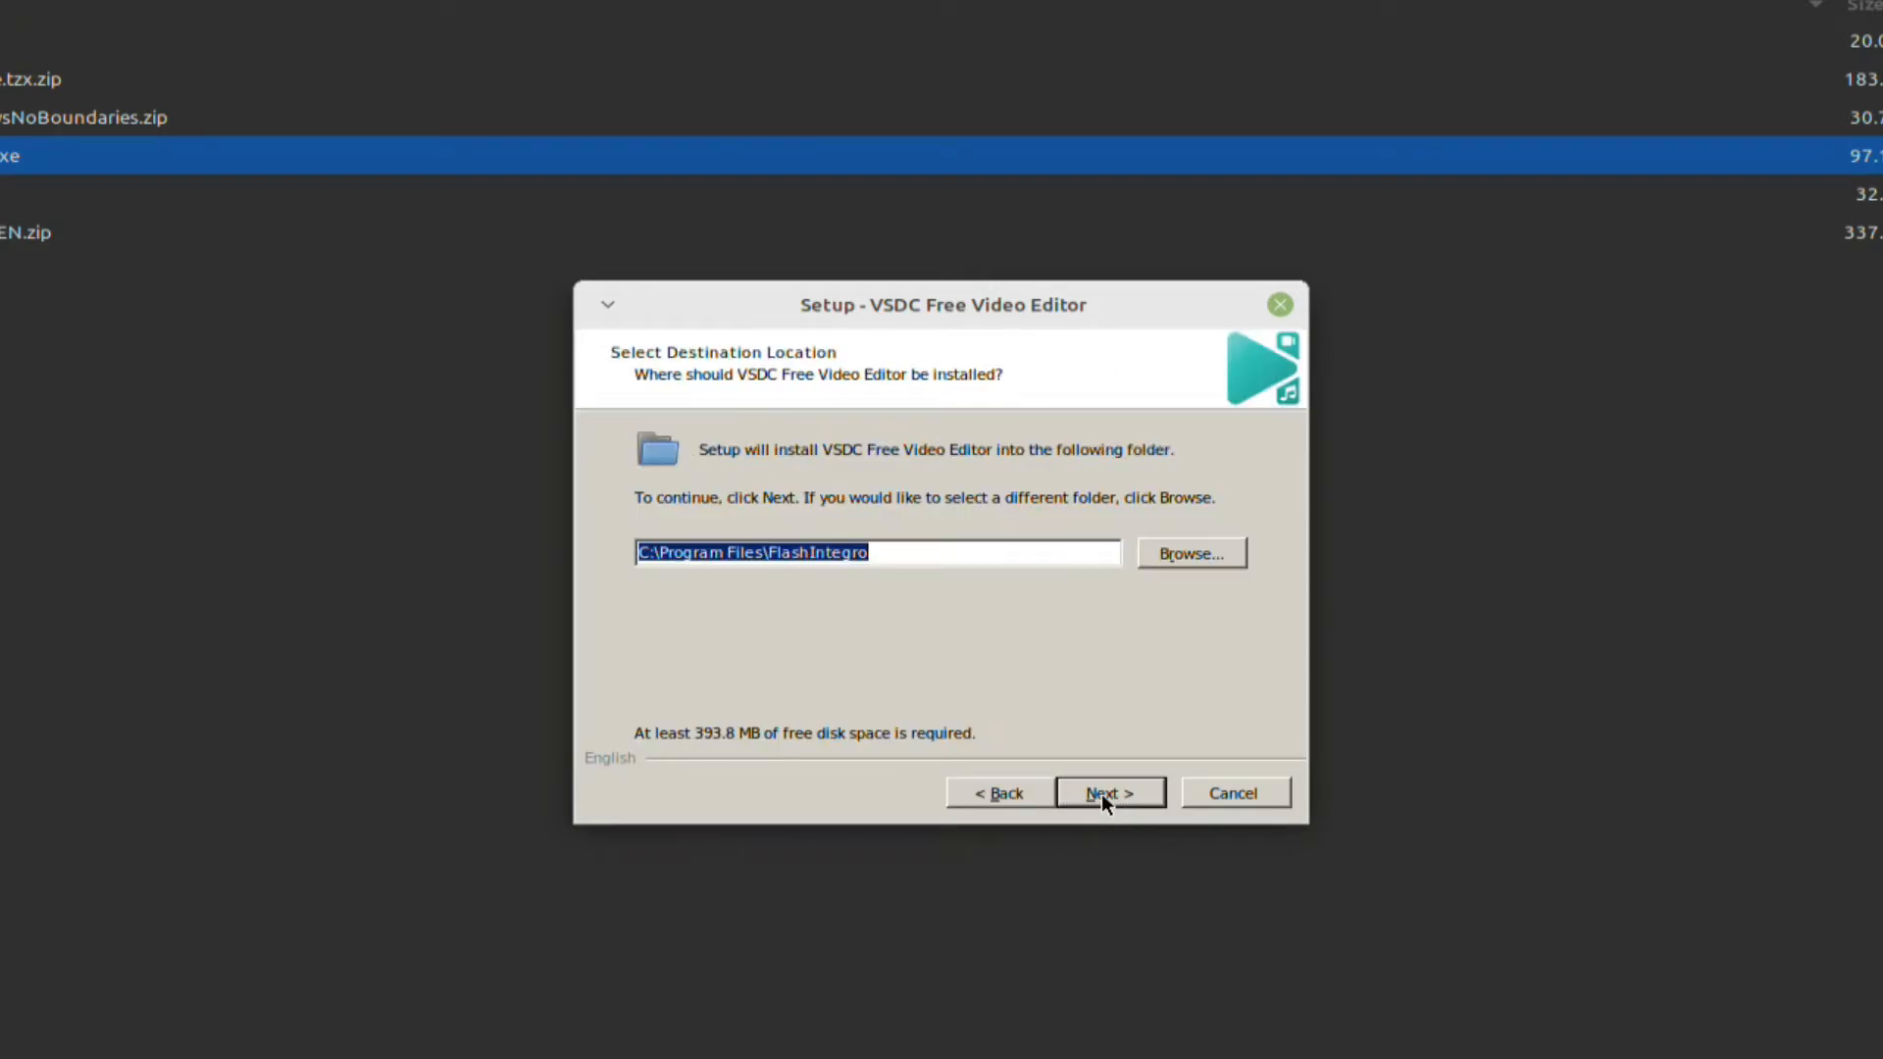
{"action": "left_click", "coordinate": [1102, 792]}
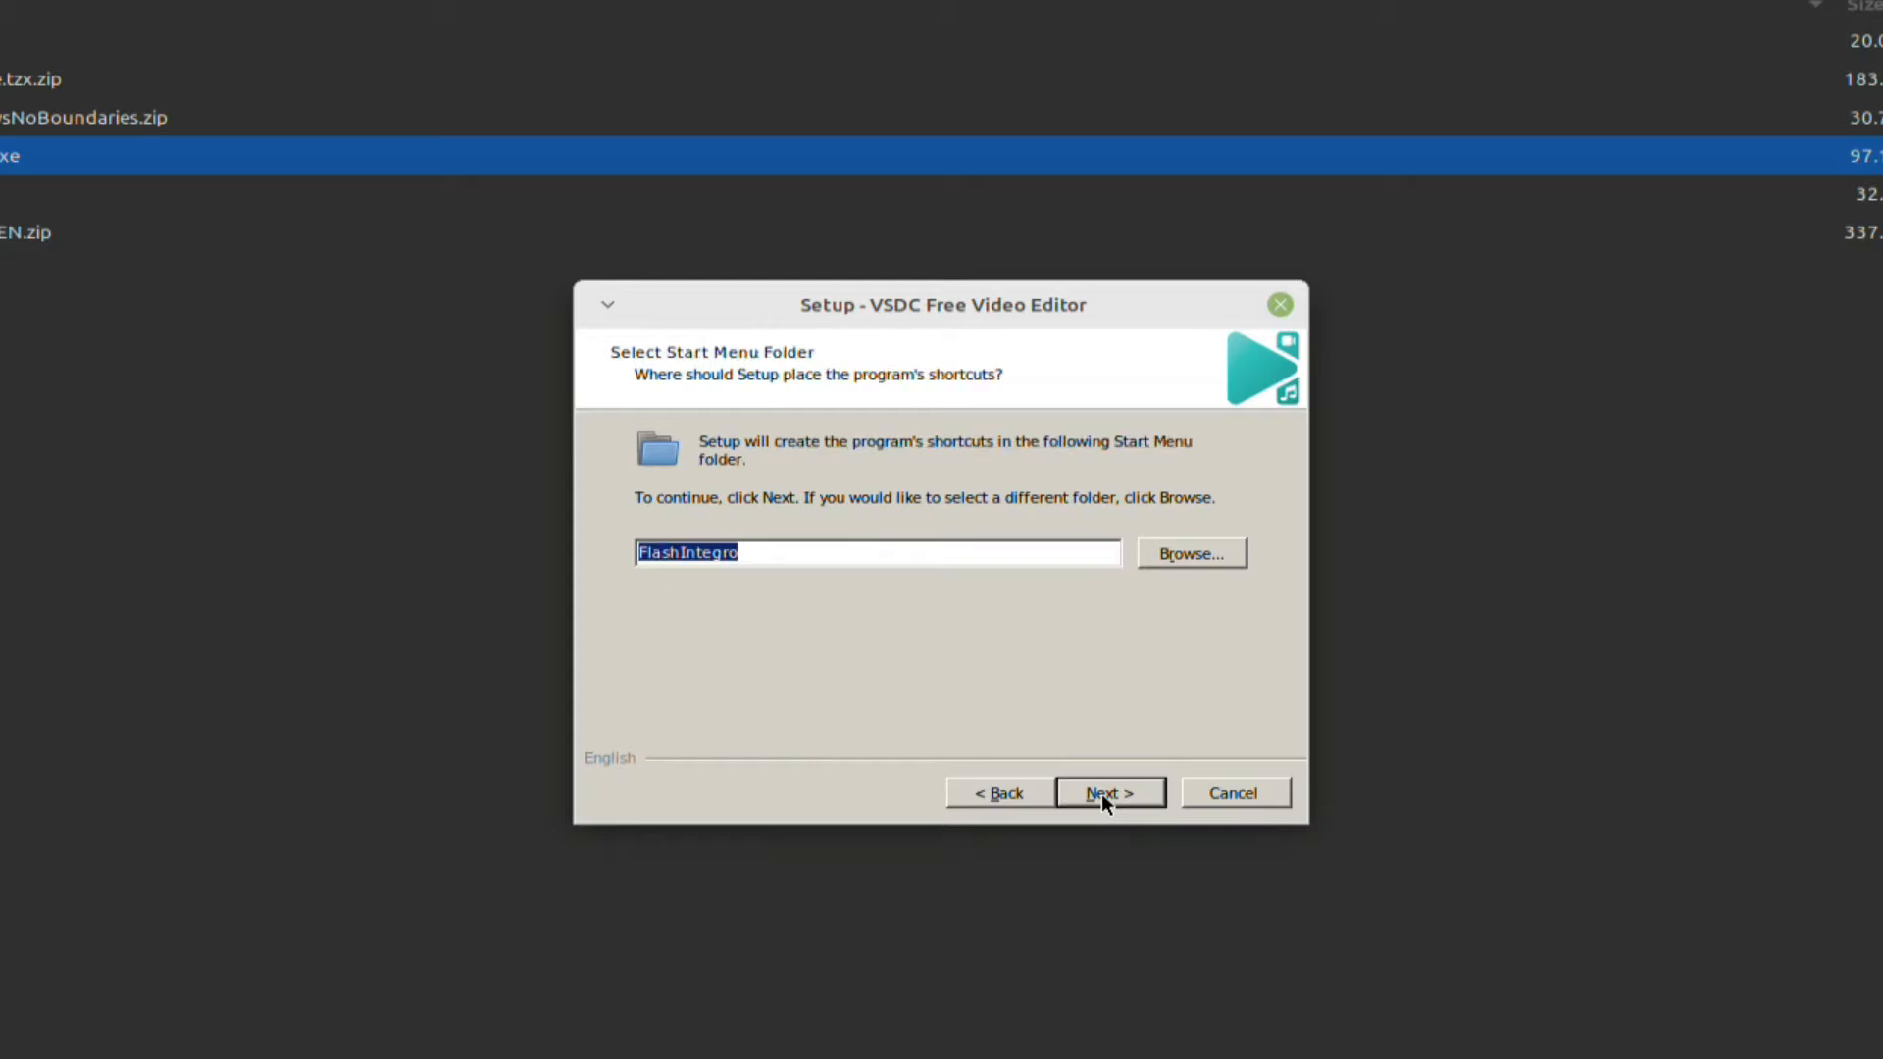
{"action": "left_click", "coordinate": [1102, 793]}
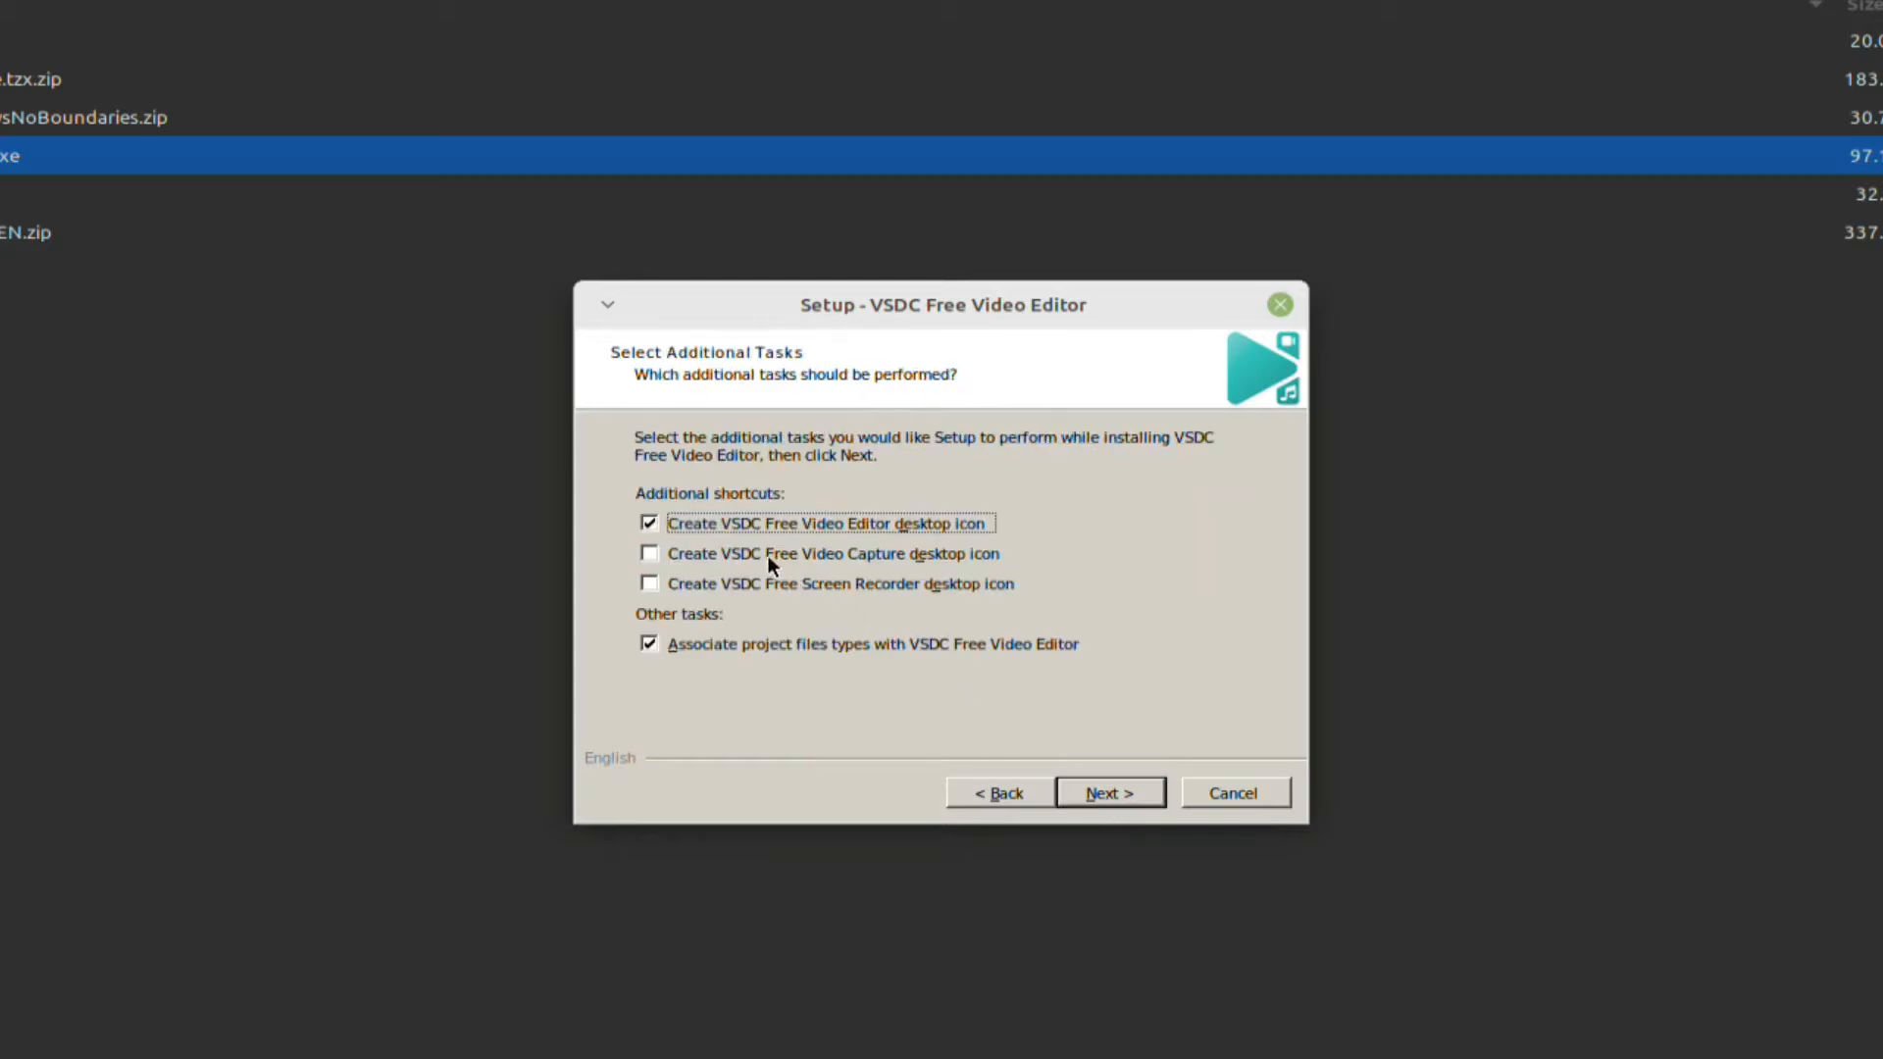
{"action": "left_click", "coordinate": [1108, 793]}
{"action": "left_click", "coordinate": [1119, 796]}
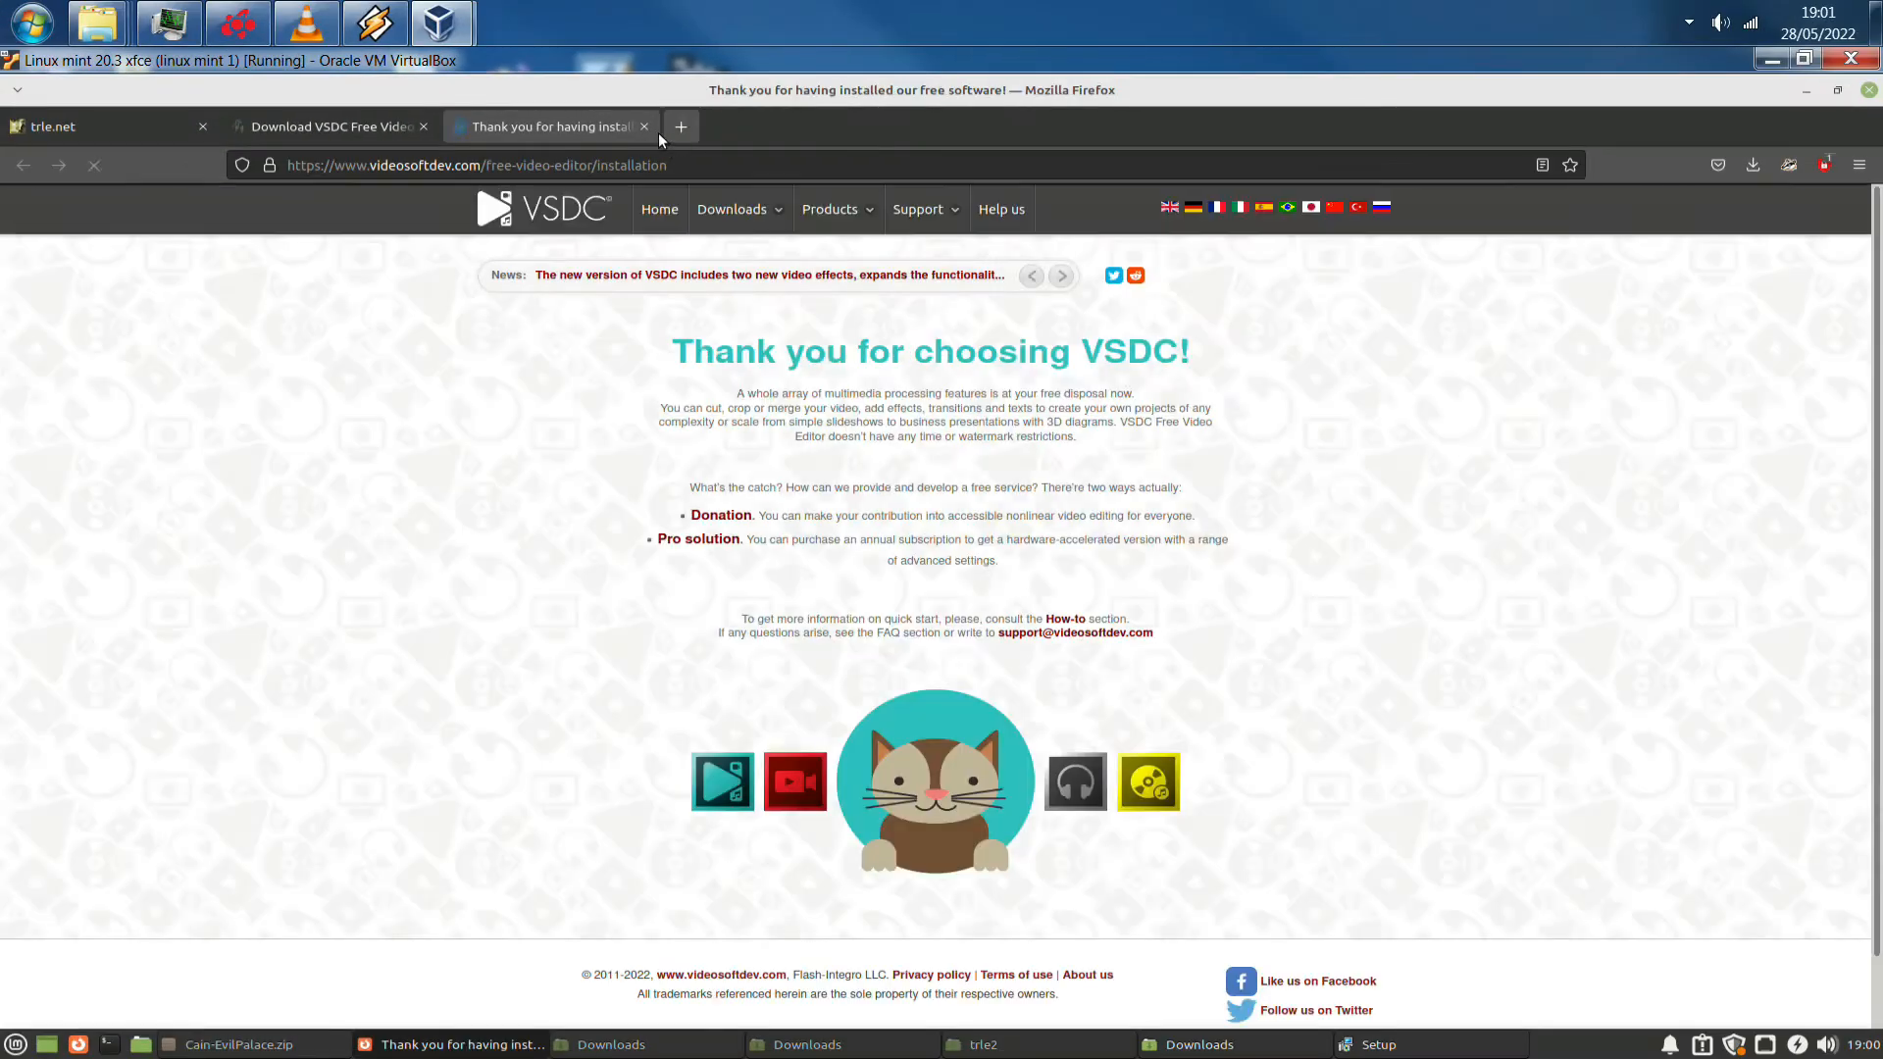
Close the VSDC thank-you page and finish the setup wizard with VSDC Free Video Editor set to launch
{"action": "left_click", "coordinate": [644, 127]}
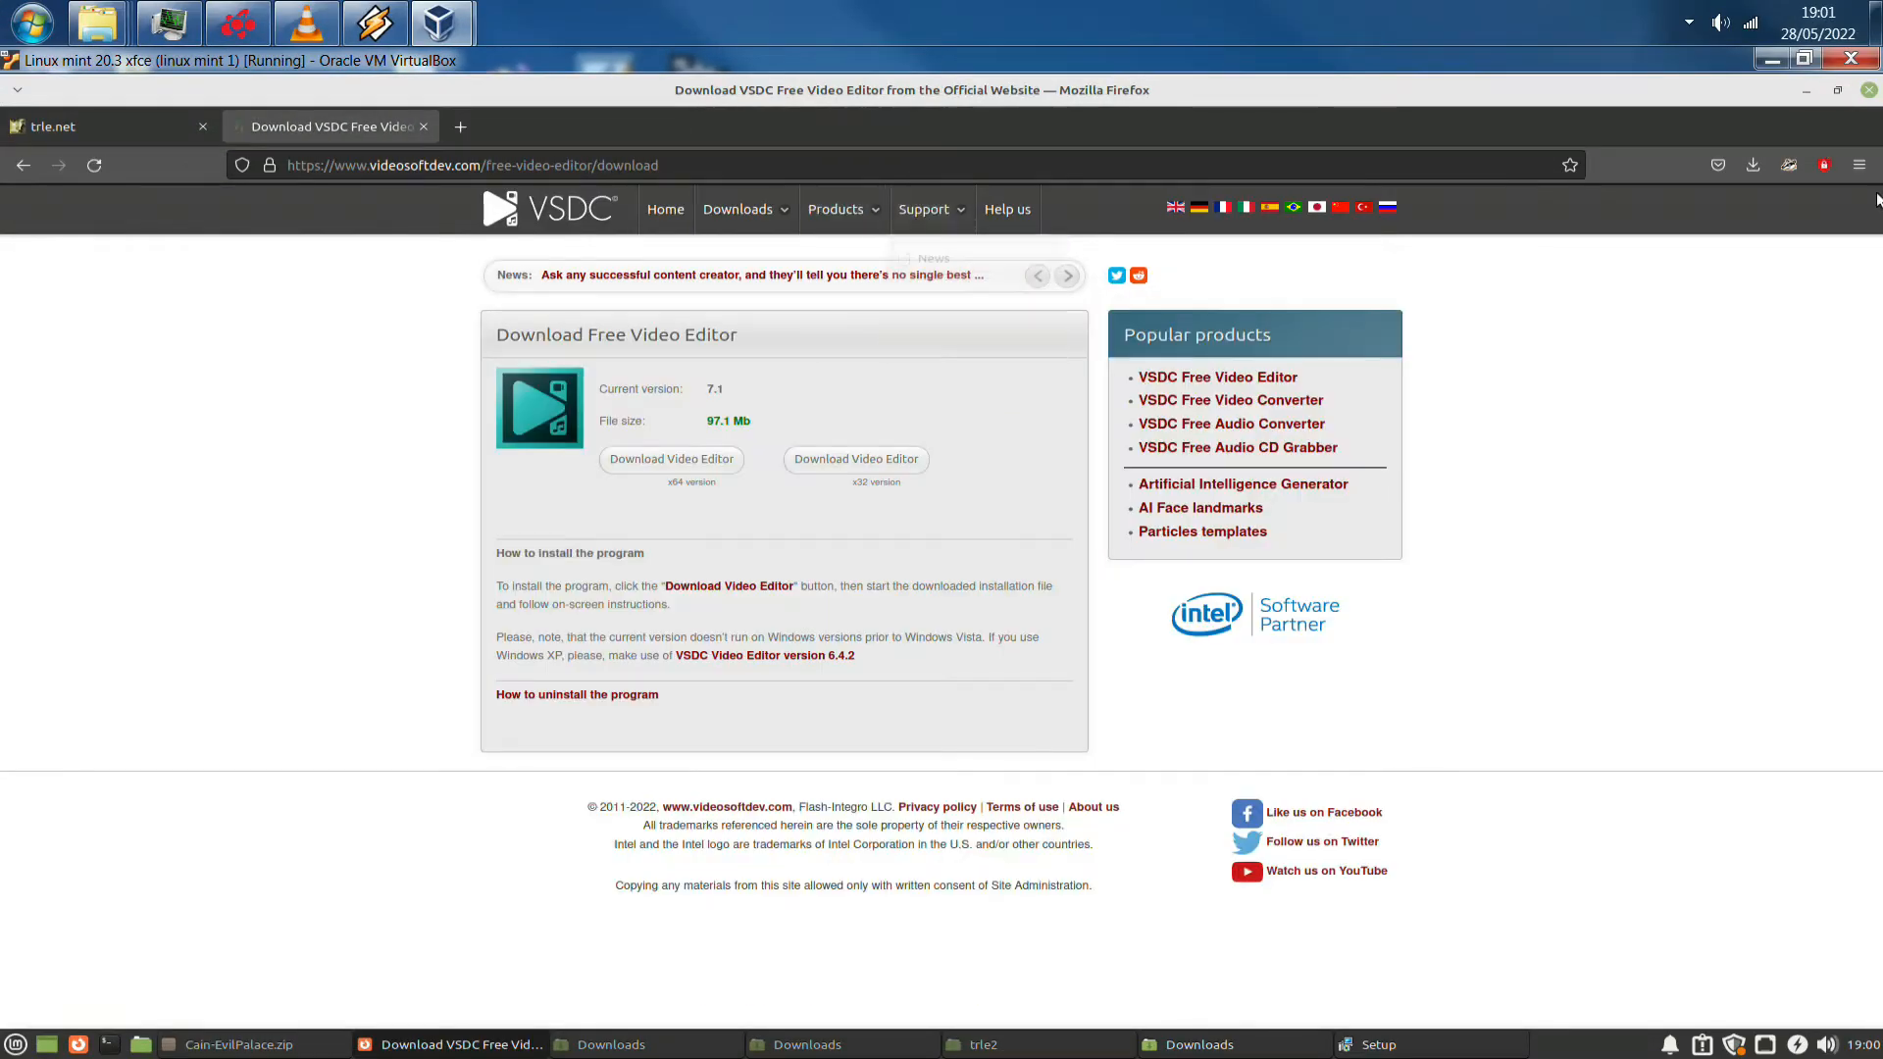
{"action": "left_click", "coordinate": [1805, 91]}
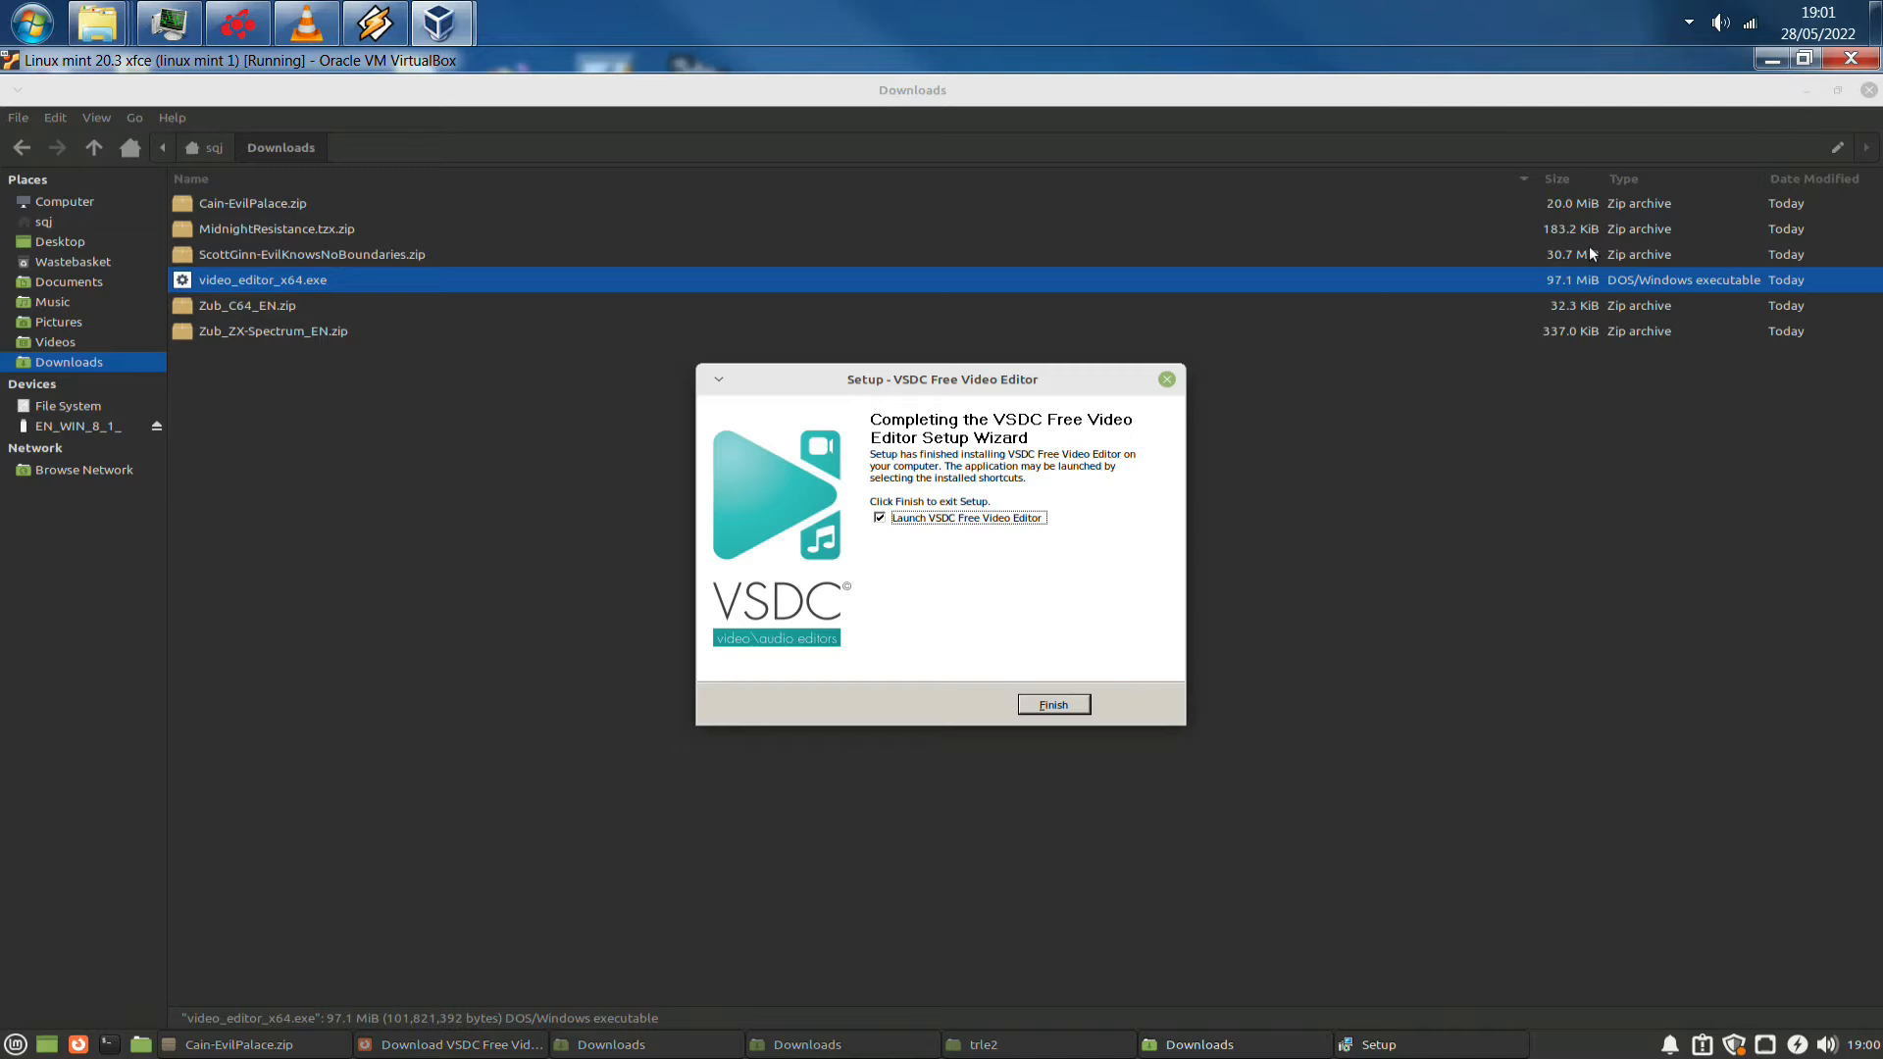
{"action": "left_click", "coordinate": [1054, 705]}
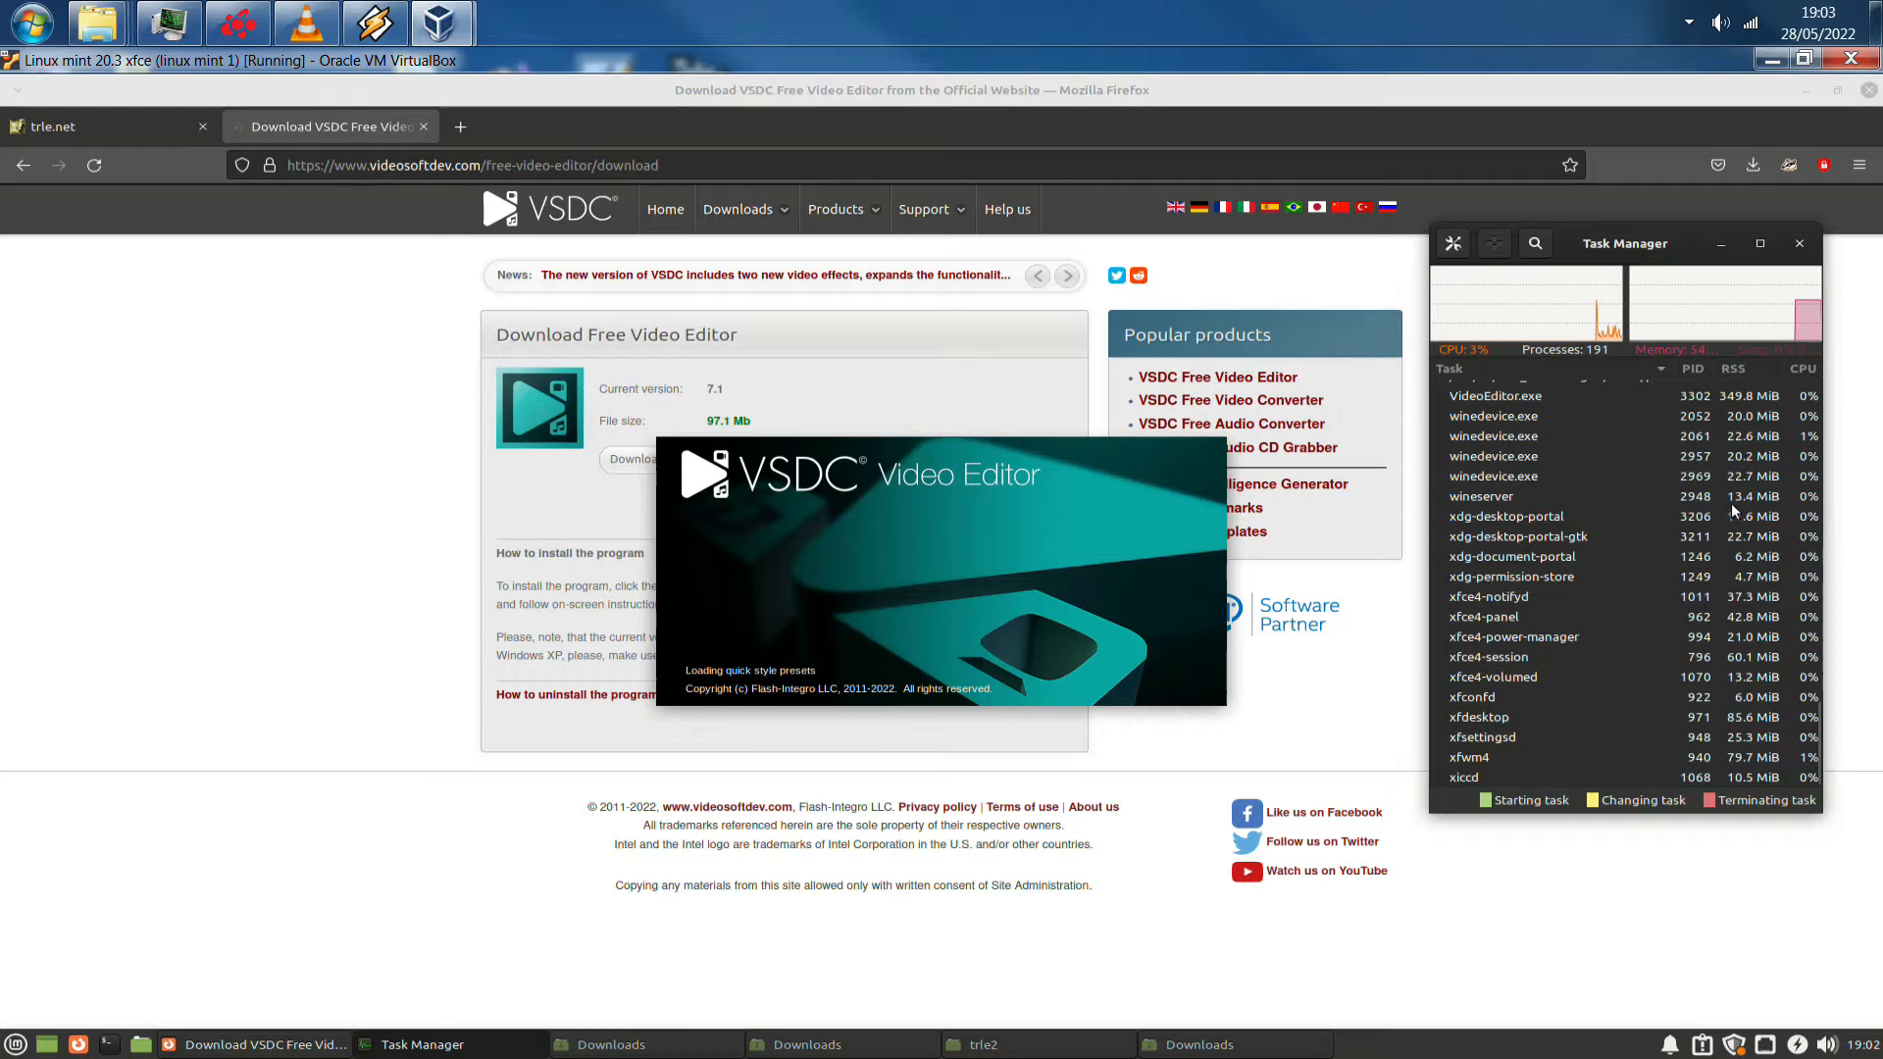
Try to terminate the first flatpak-bwrap process, PID 2037, in Task Manager
{"action": "scroll", "coordinate": [1732, 505], "scroll_direction": "up", "scroll_amount": 10}
{"action": "scroll", "coordinate": [1732, 503], "scroll_direction": "up", "scroll_amount": 10}
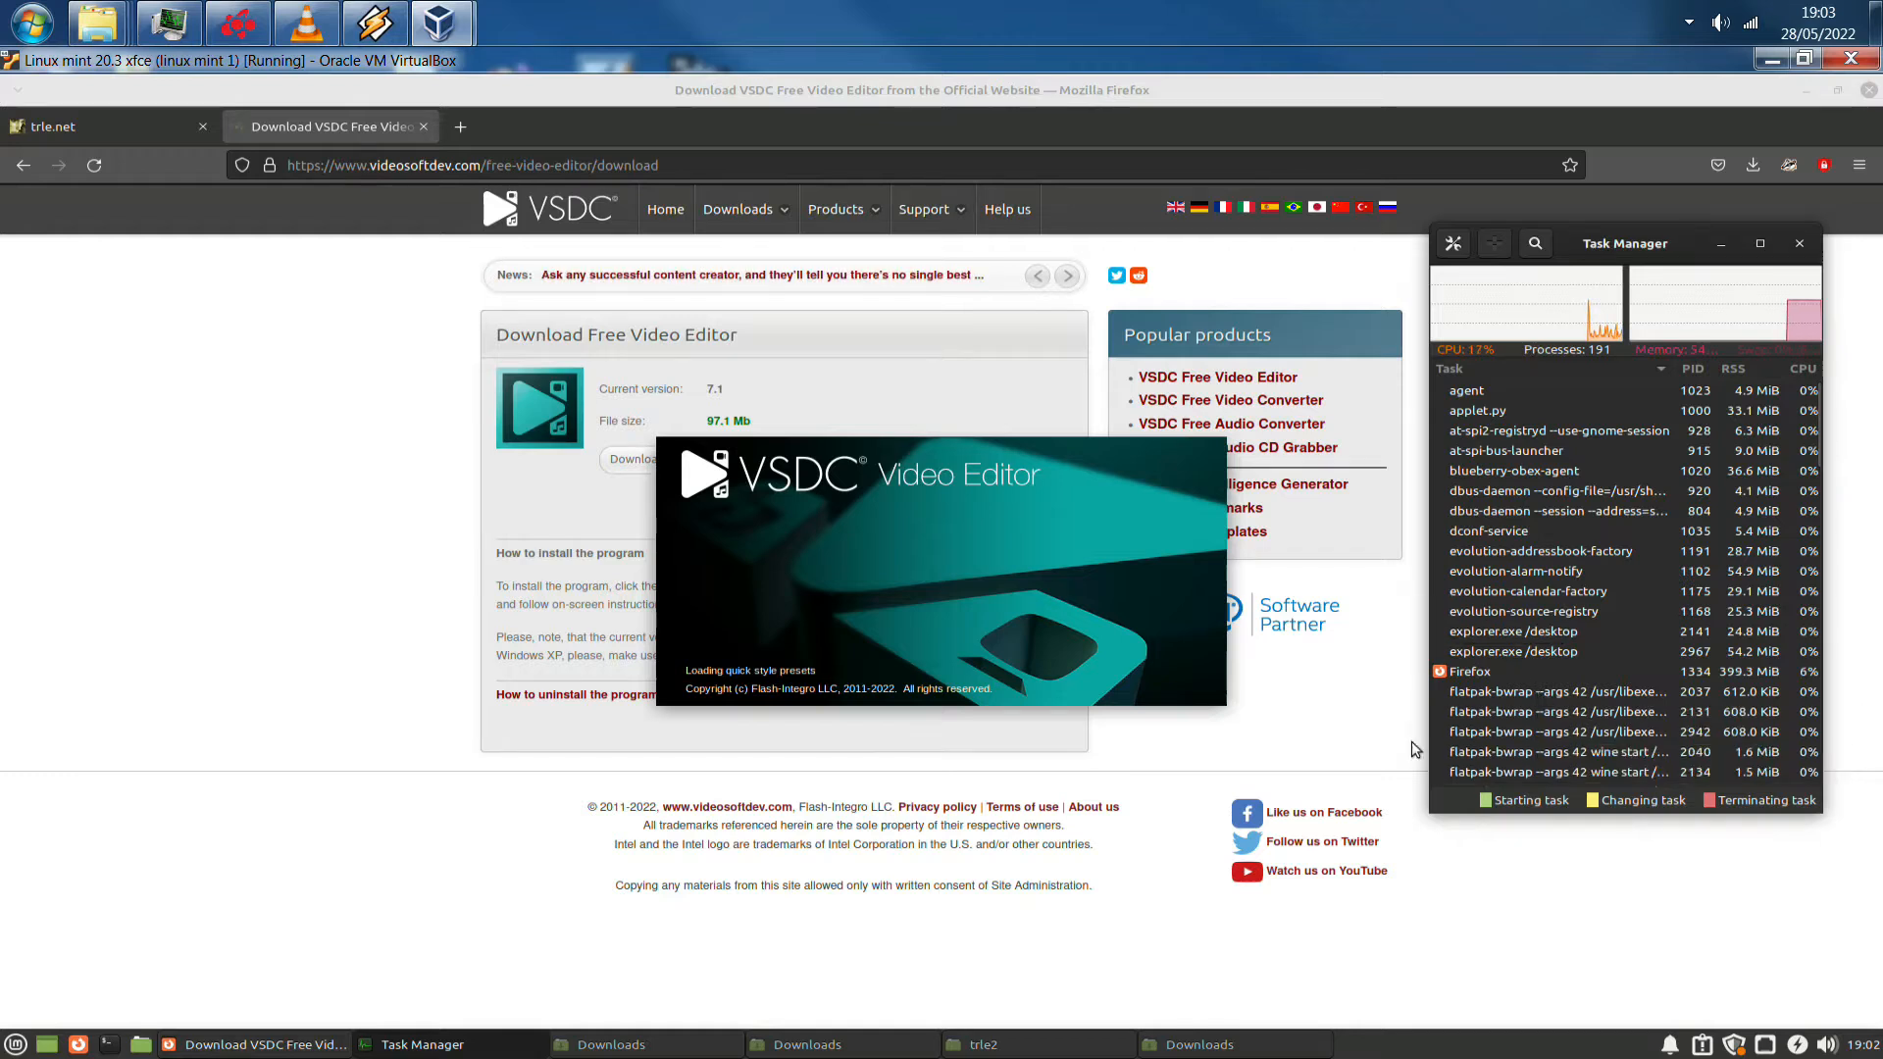
{"action": "right_click", "coordinate": [1534, 693]}
{"action": "left_click", "coordinate": [1579, 706]}
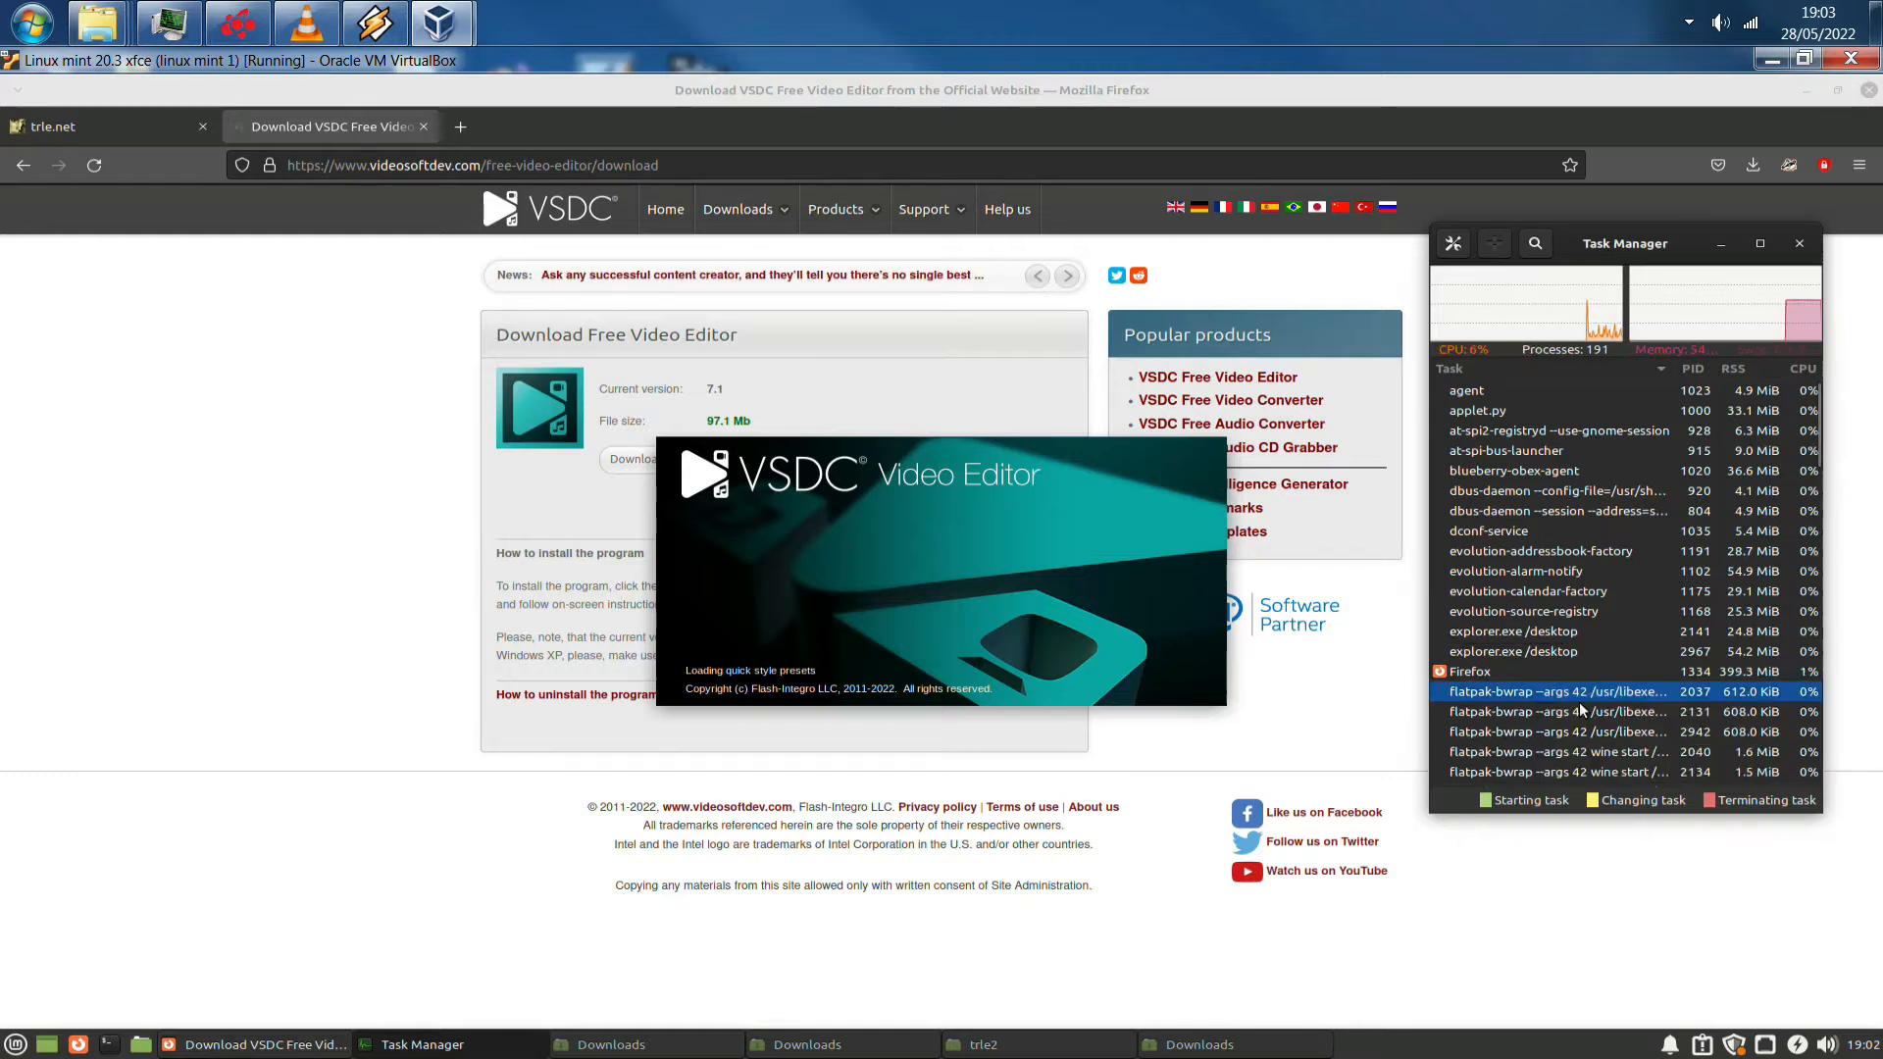
{"action": "right_click", "coordinate": [1573, 697]}
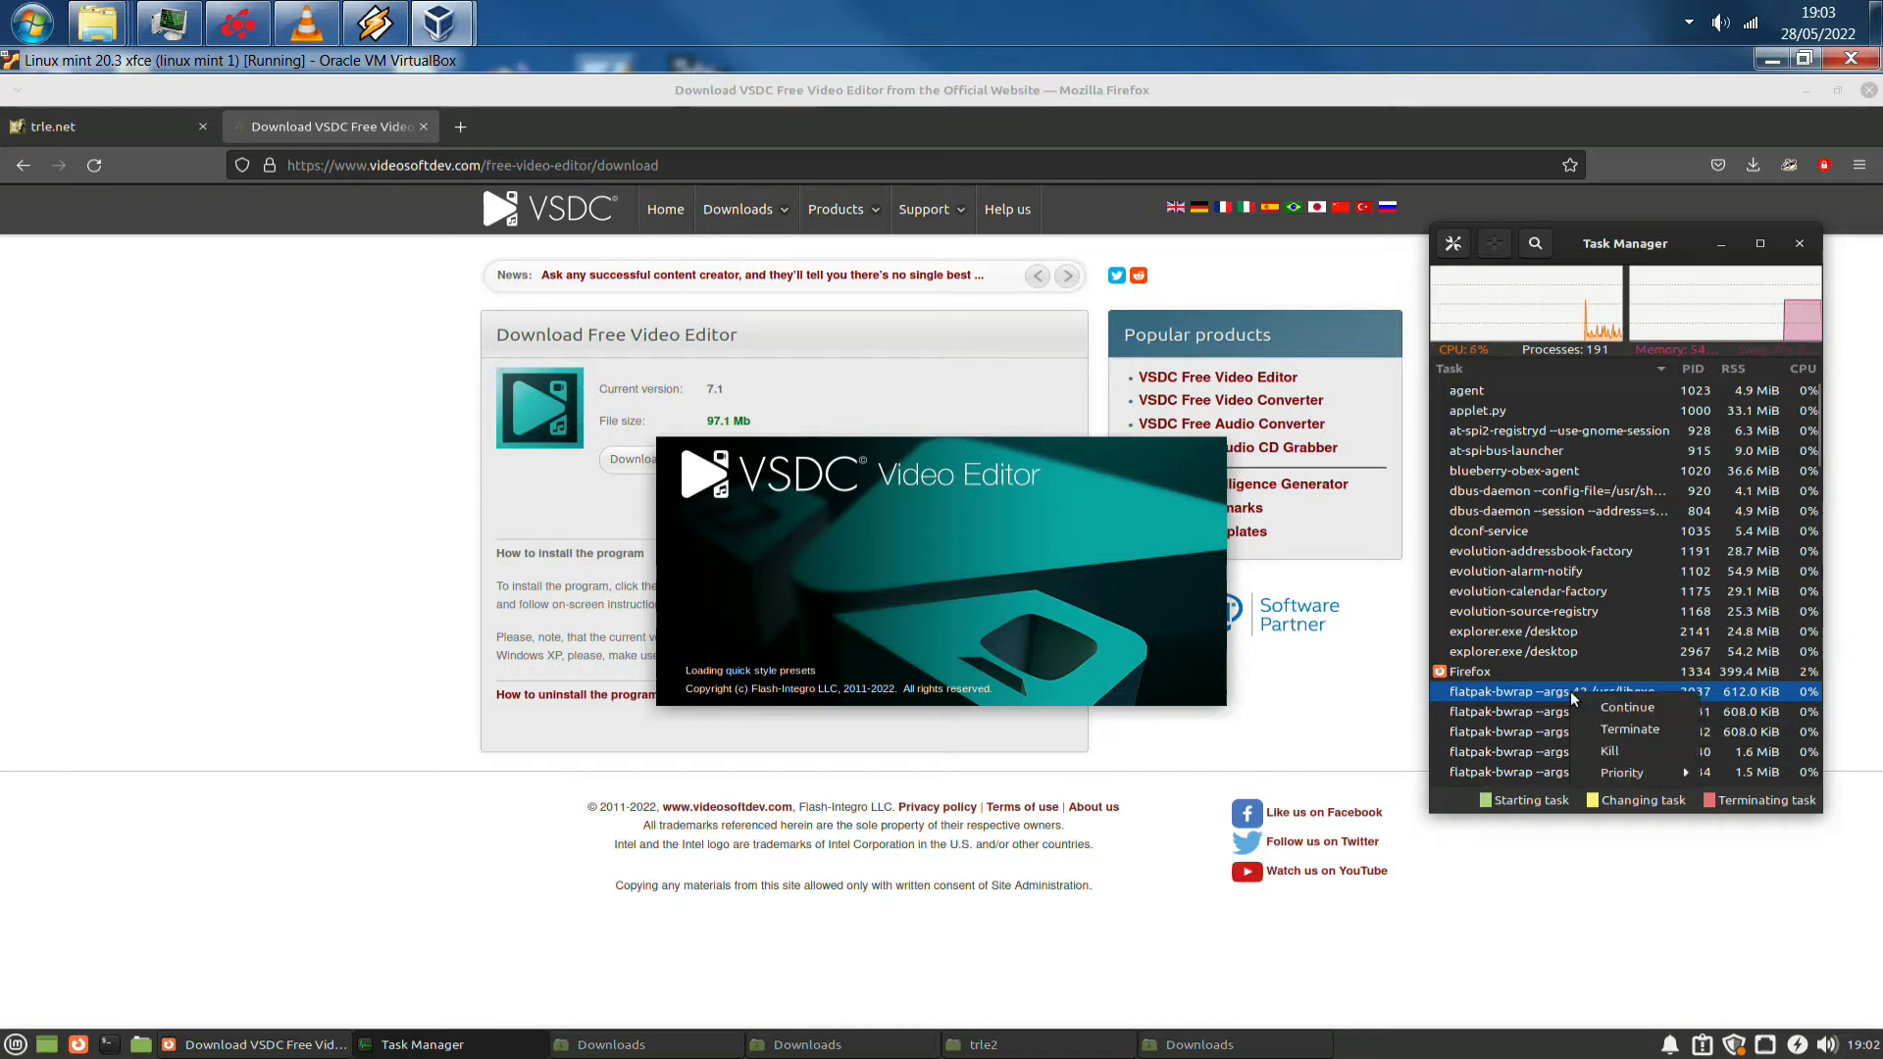
{"action": "left_click", "coordinate": [1628, 729]}
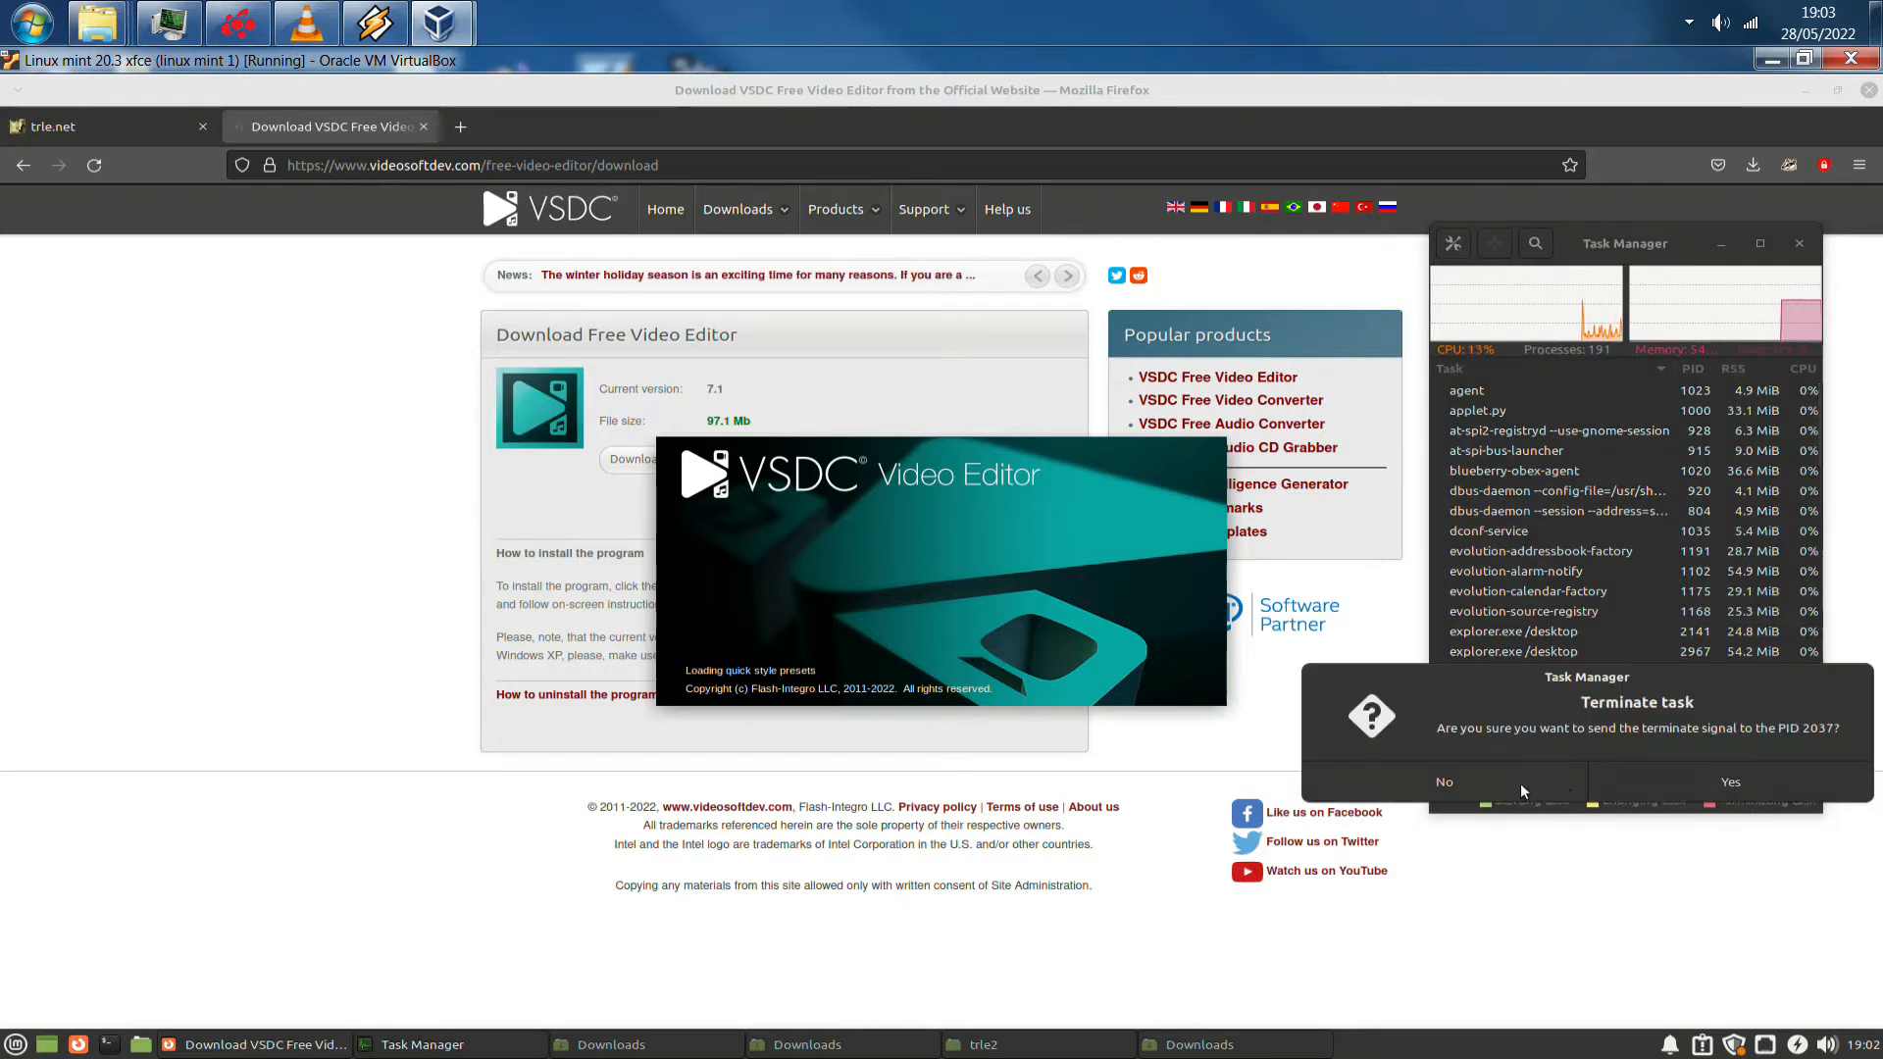
{"action": "left_click", "coordinate": [1731, 784]}
Try to terminate the VideoEditor.exe process in Task Manager
{"action": "scroll", "coordinate": [1655, 679], "scroll_direction": "down", "scroll_amount": 6}
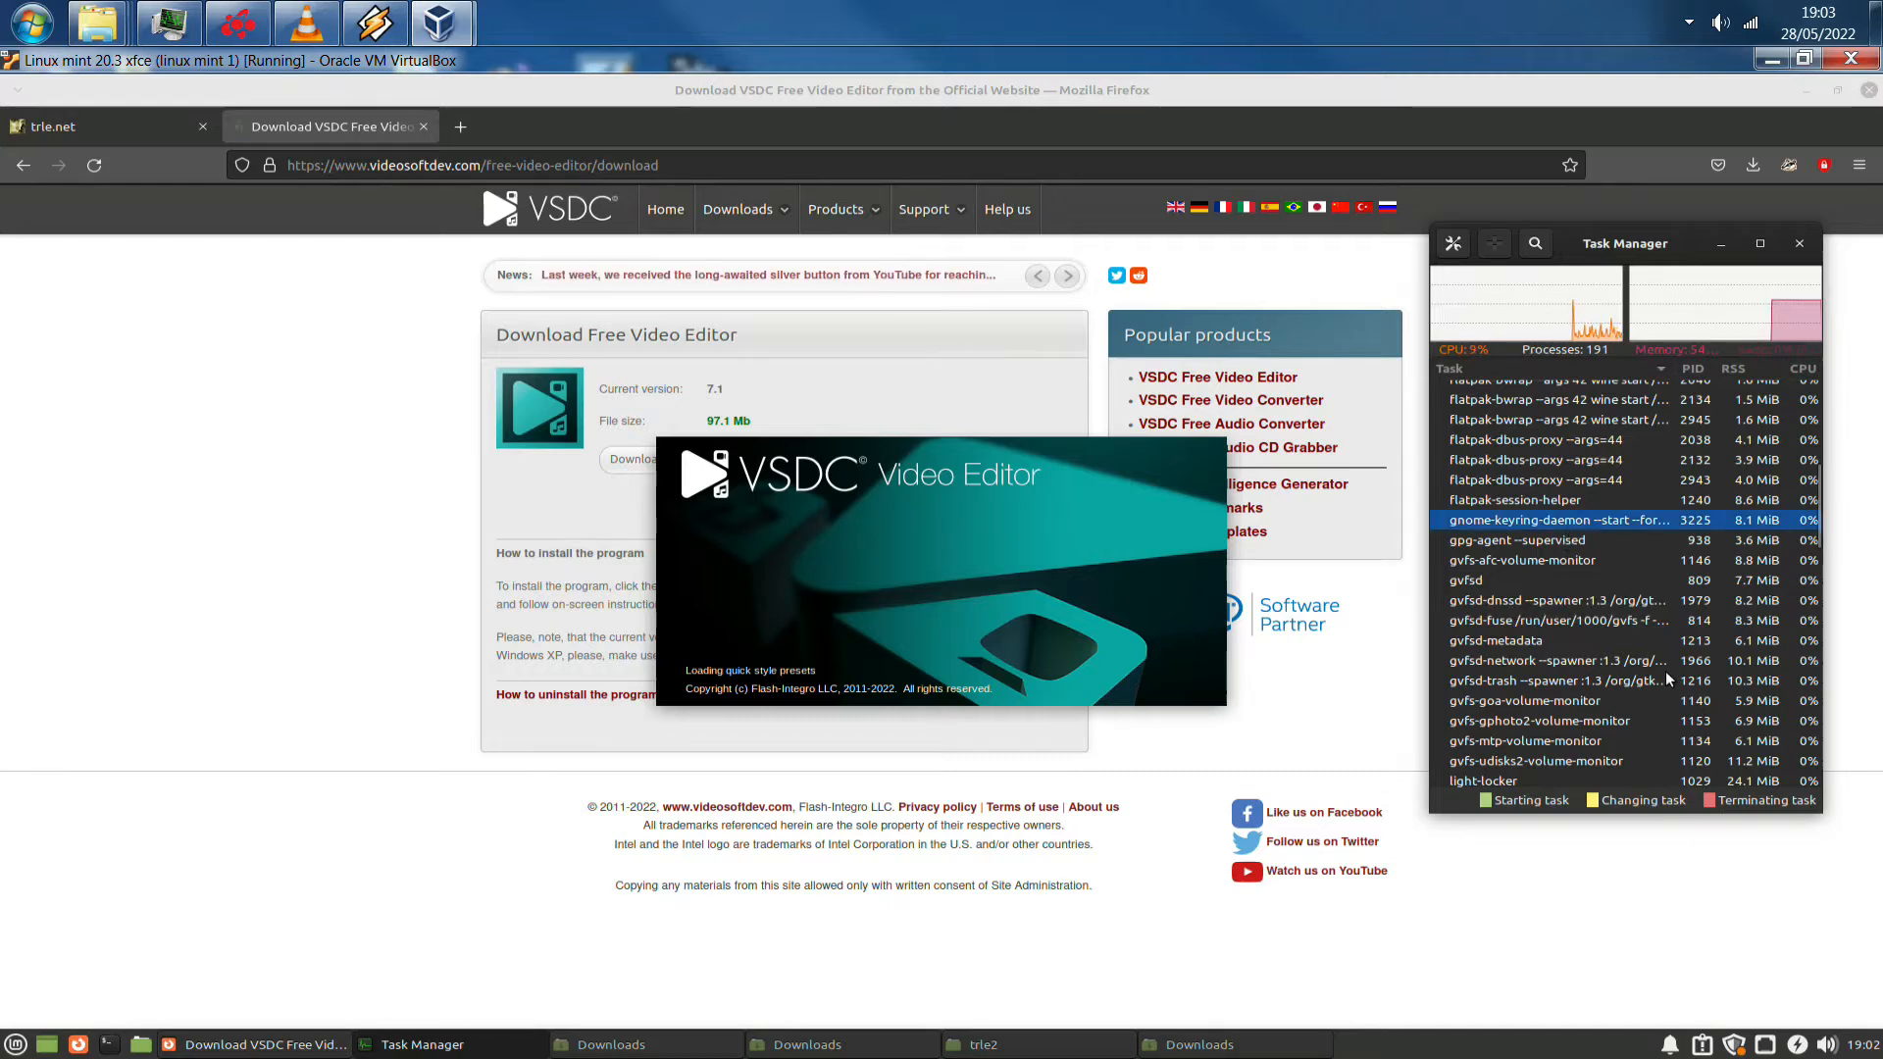
{"action": "scroll", "coordinate": [1628, 592], "scroll_direction": "down", "scroll_amount": 5}
{"action": "scroll", "coordinate": [1627, 592], "scroll_direction": "down", "scroll_amount": 6}
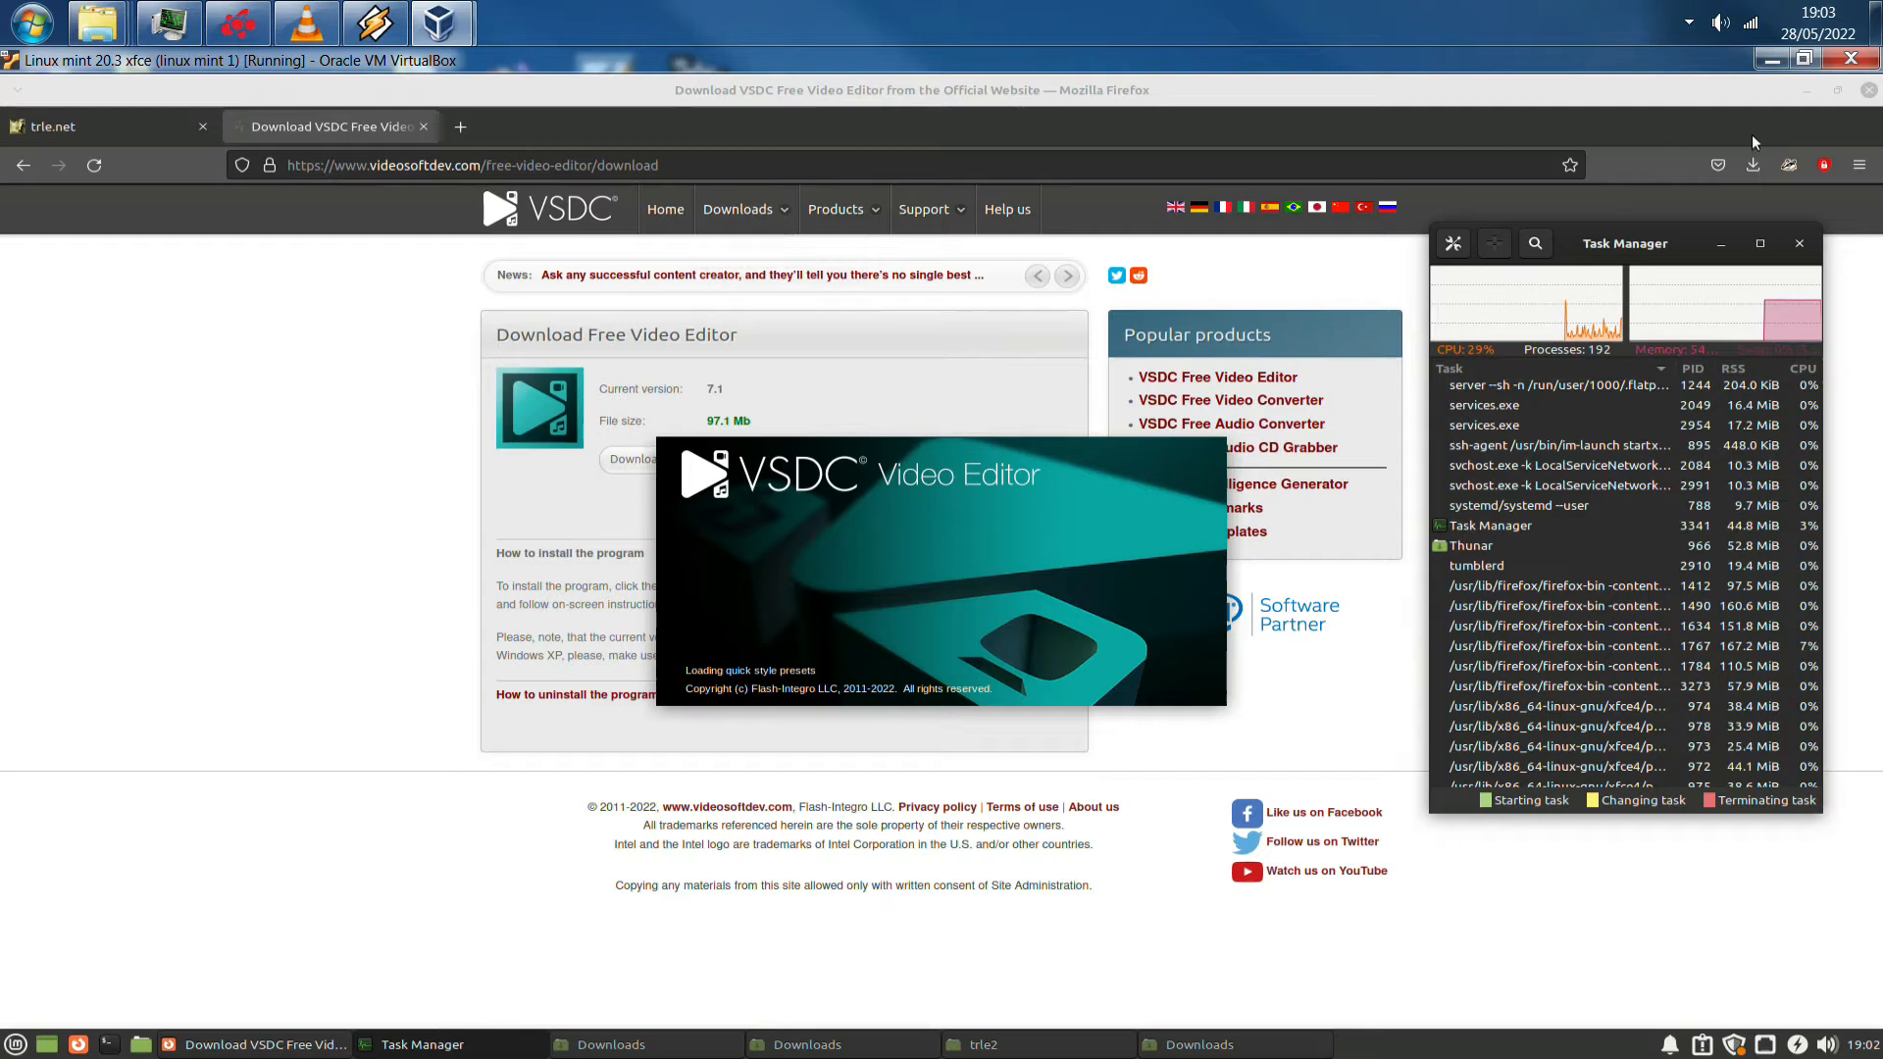
{"action": "left_click", "coordinate": [454, 1049]}
{"action": "left_click", "coordinate": [454, 1048]}
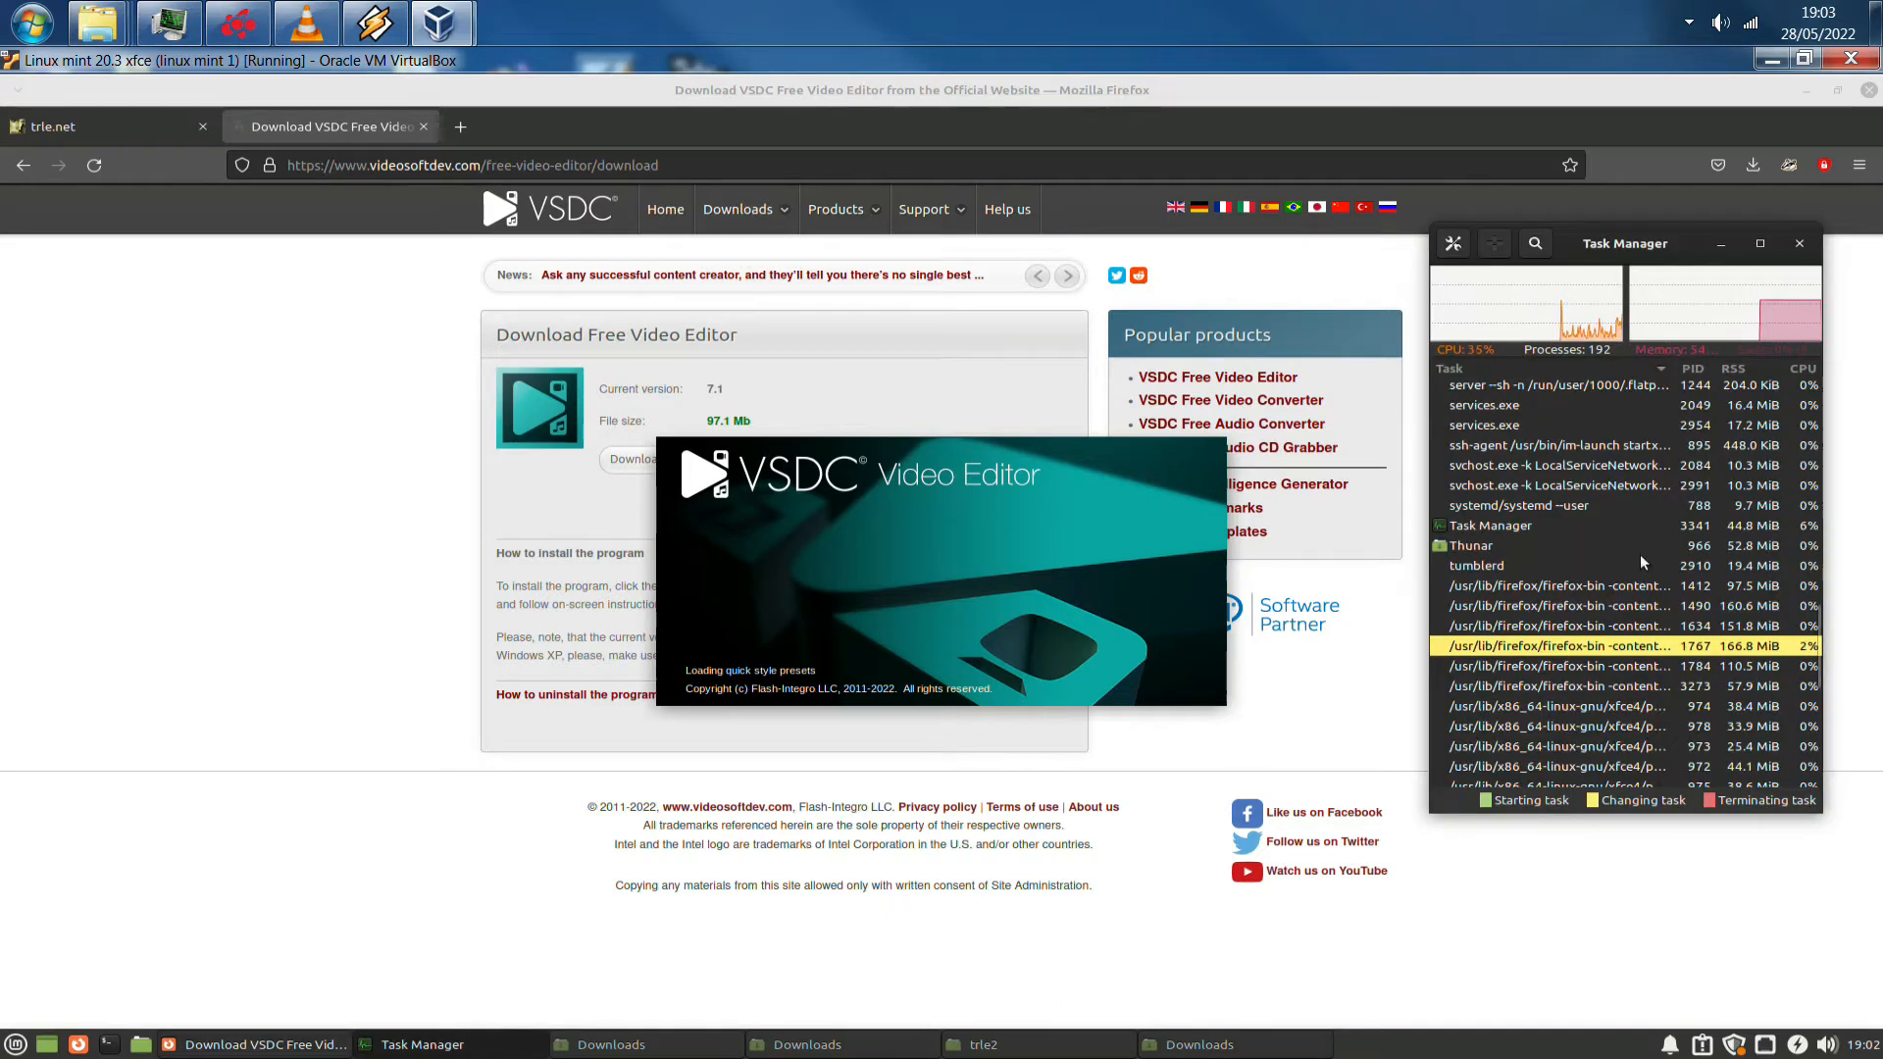
{"action": "scroll", "coordinate": [1630, 603], "scroll_direction": "down", "scroll_amount": 4}
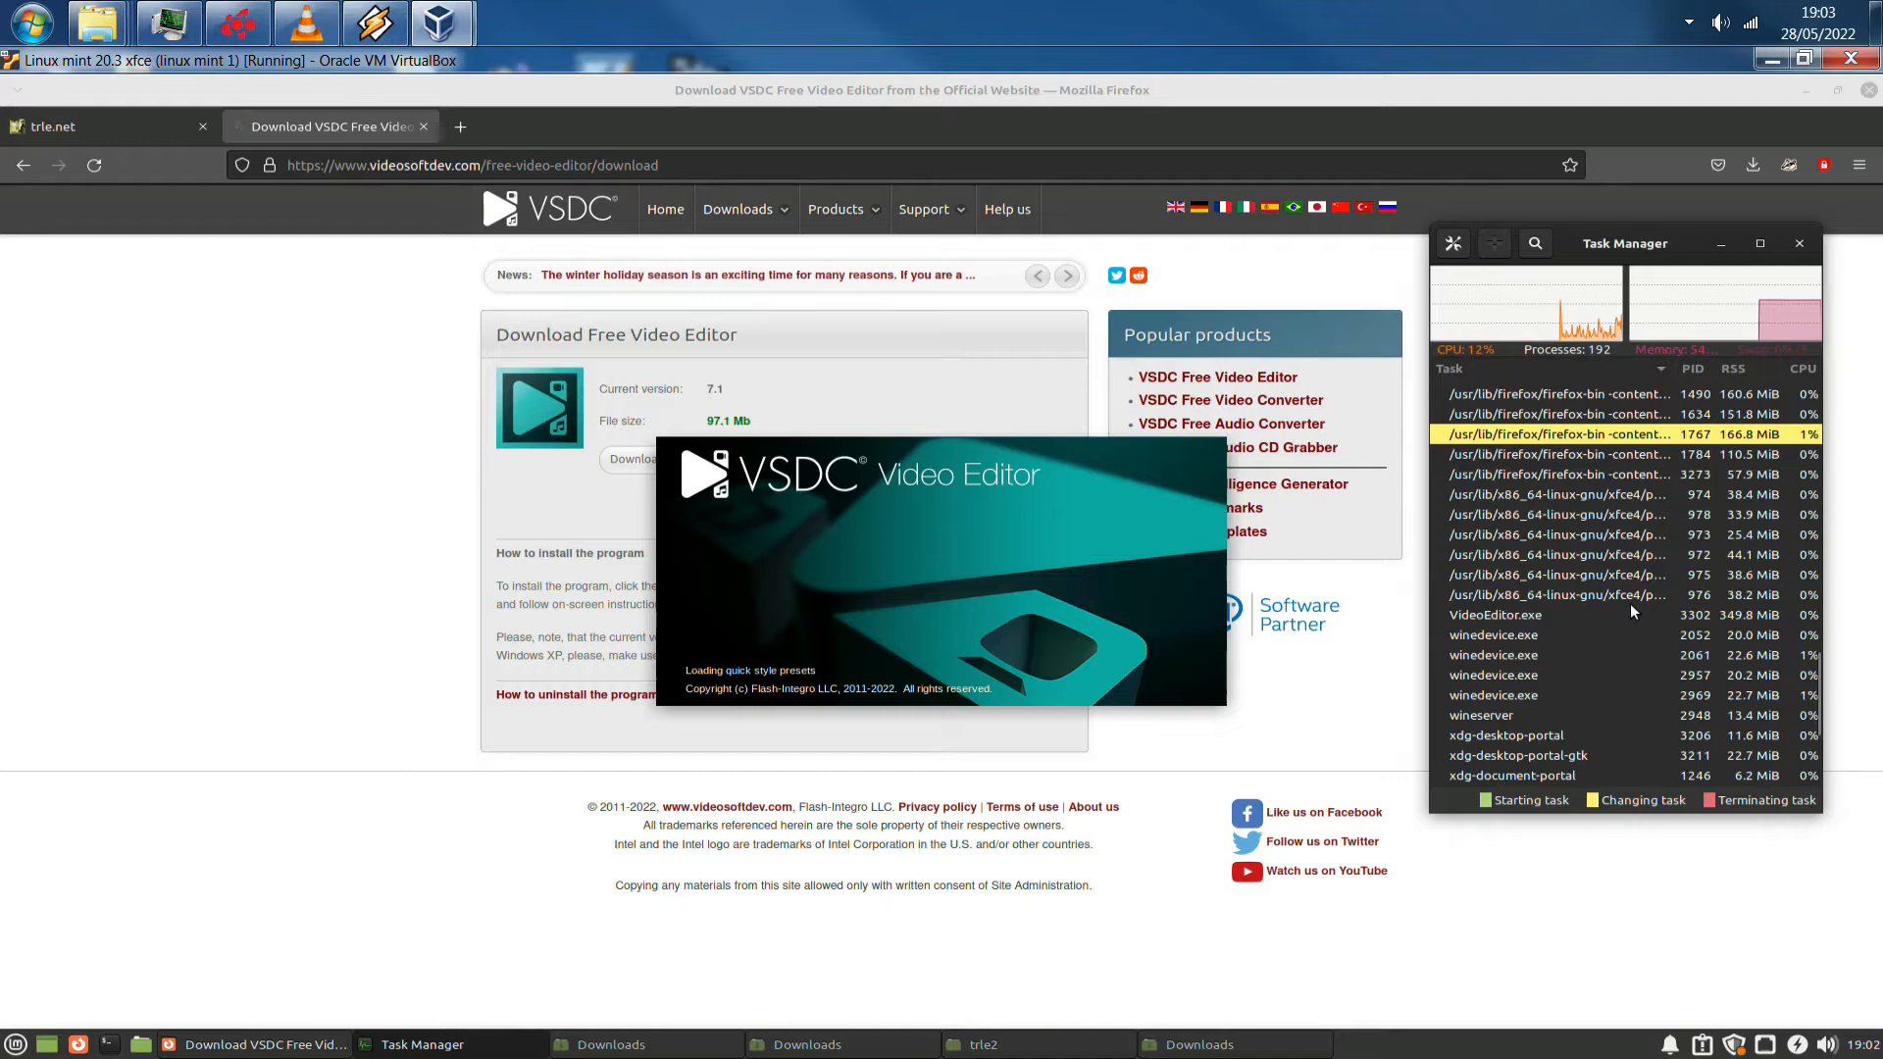
{"action": "left_click", "coordinate": [1530, 615]}
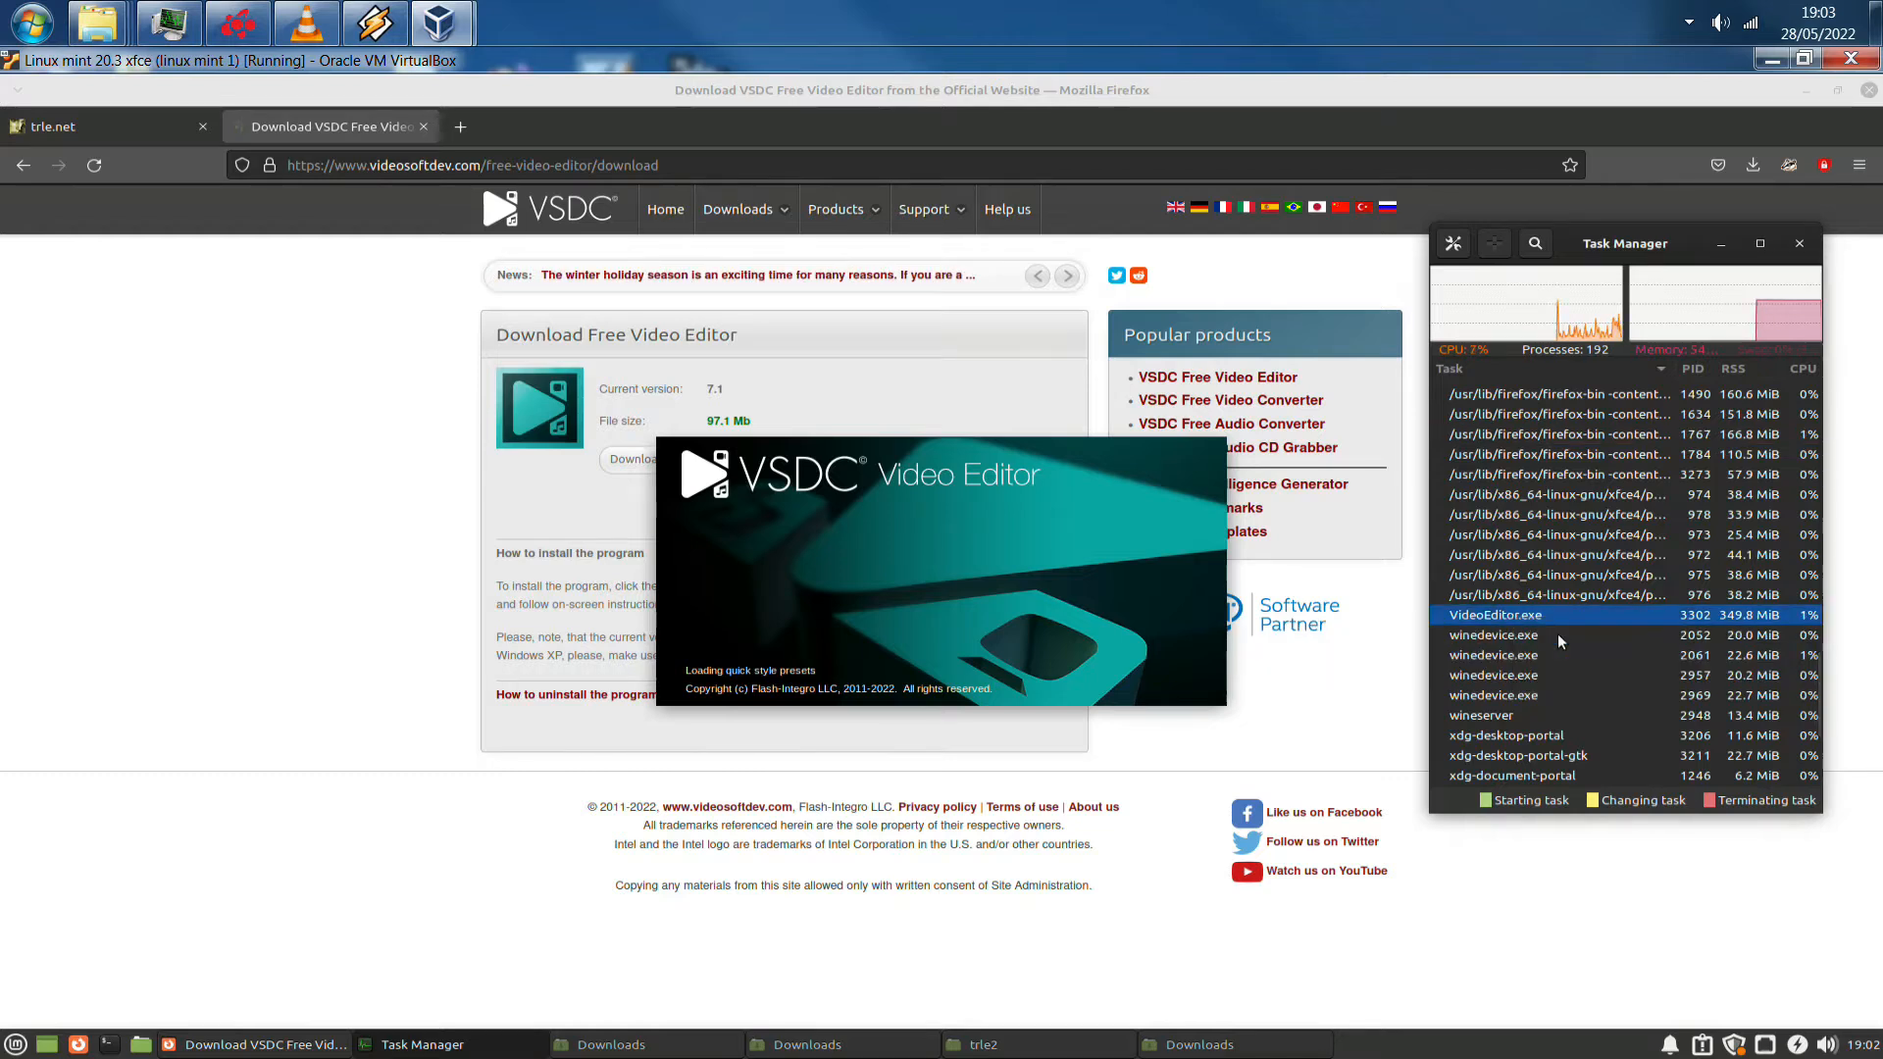
{"action": "right_click", "coordinate": [1533, 619]}
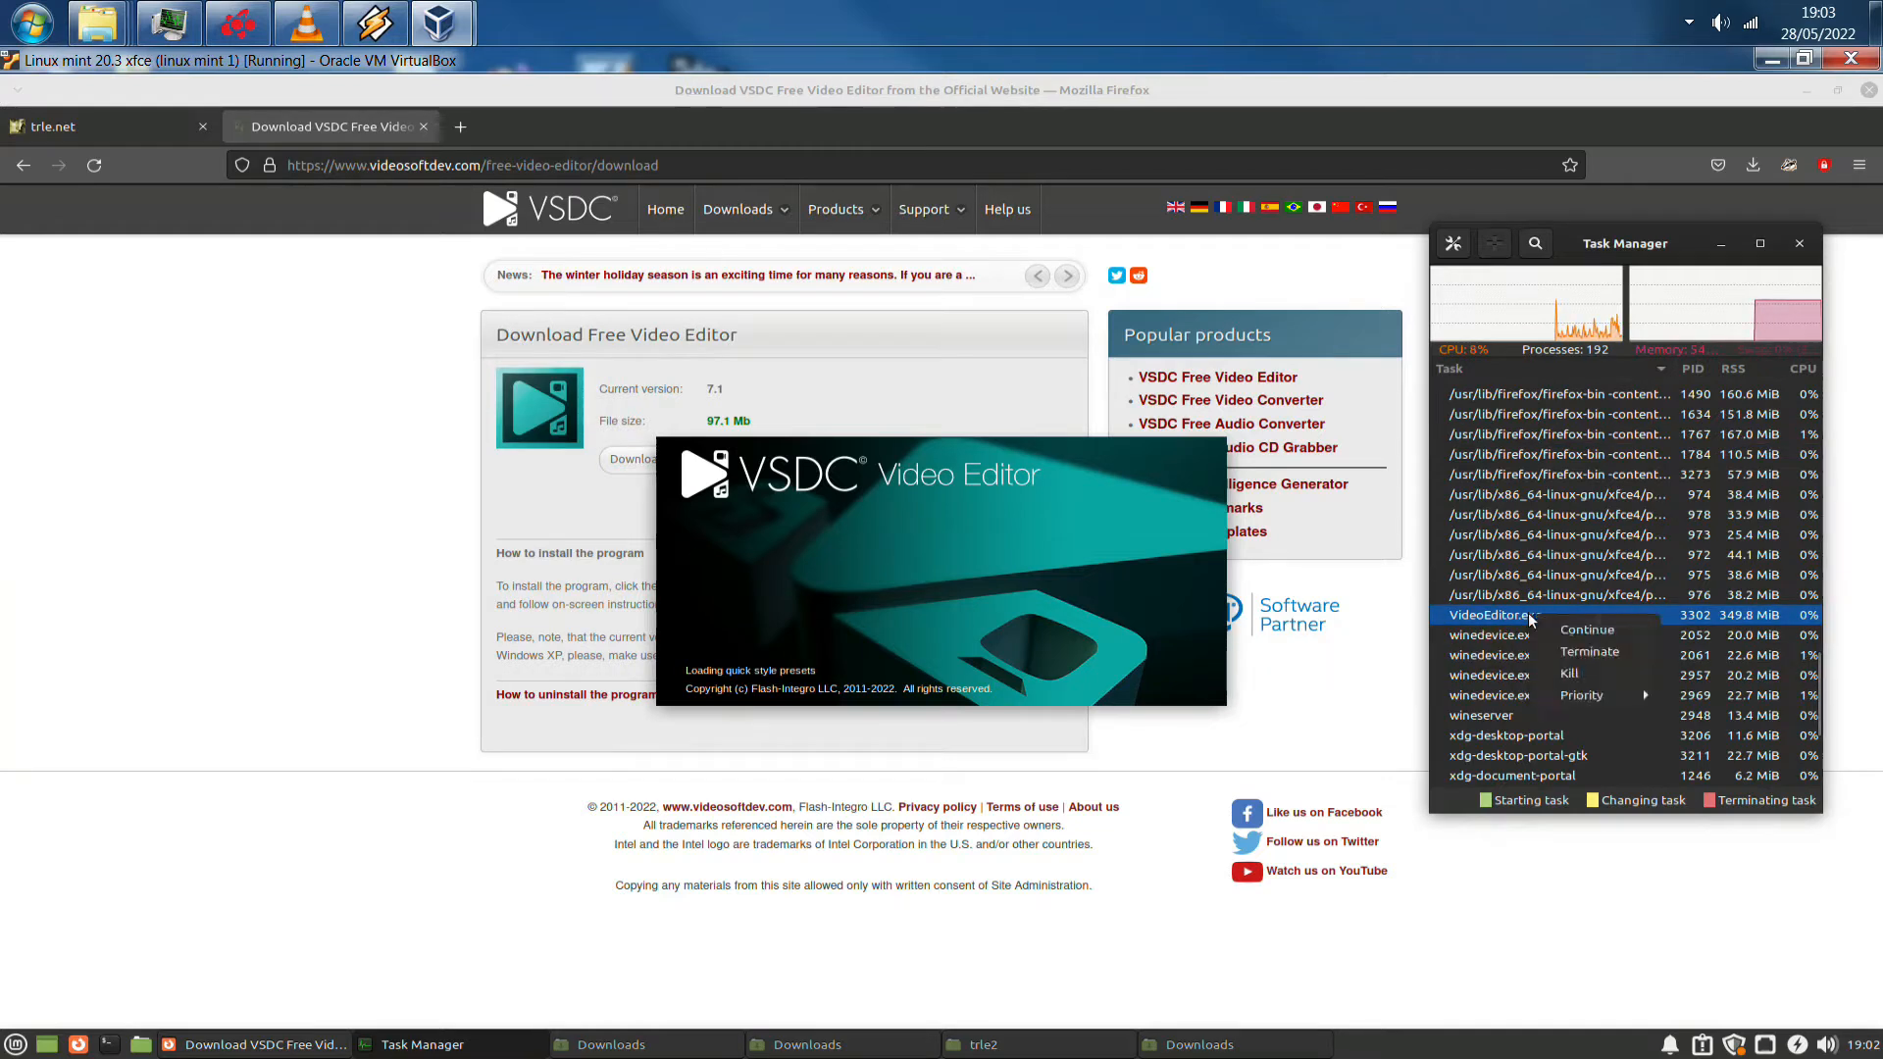
{"action": "left_click", "coordinate": [1574, 659]}
{"action": "left_click", "coordinate": [1692, 710]}
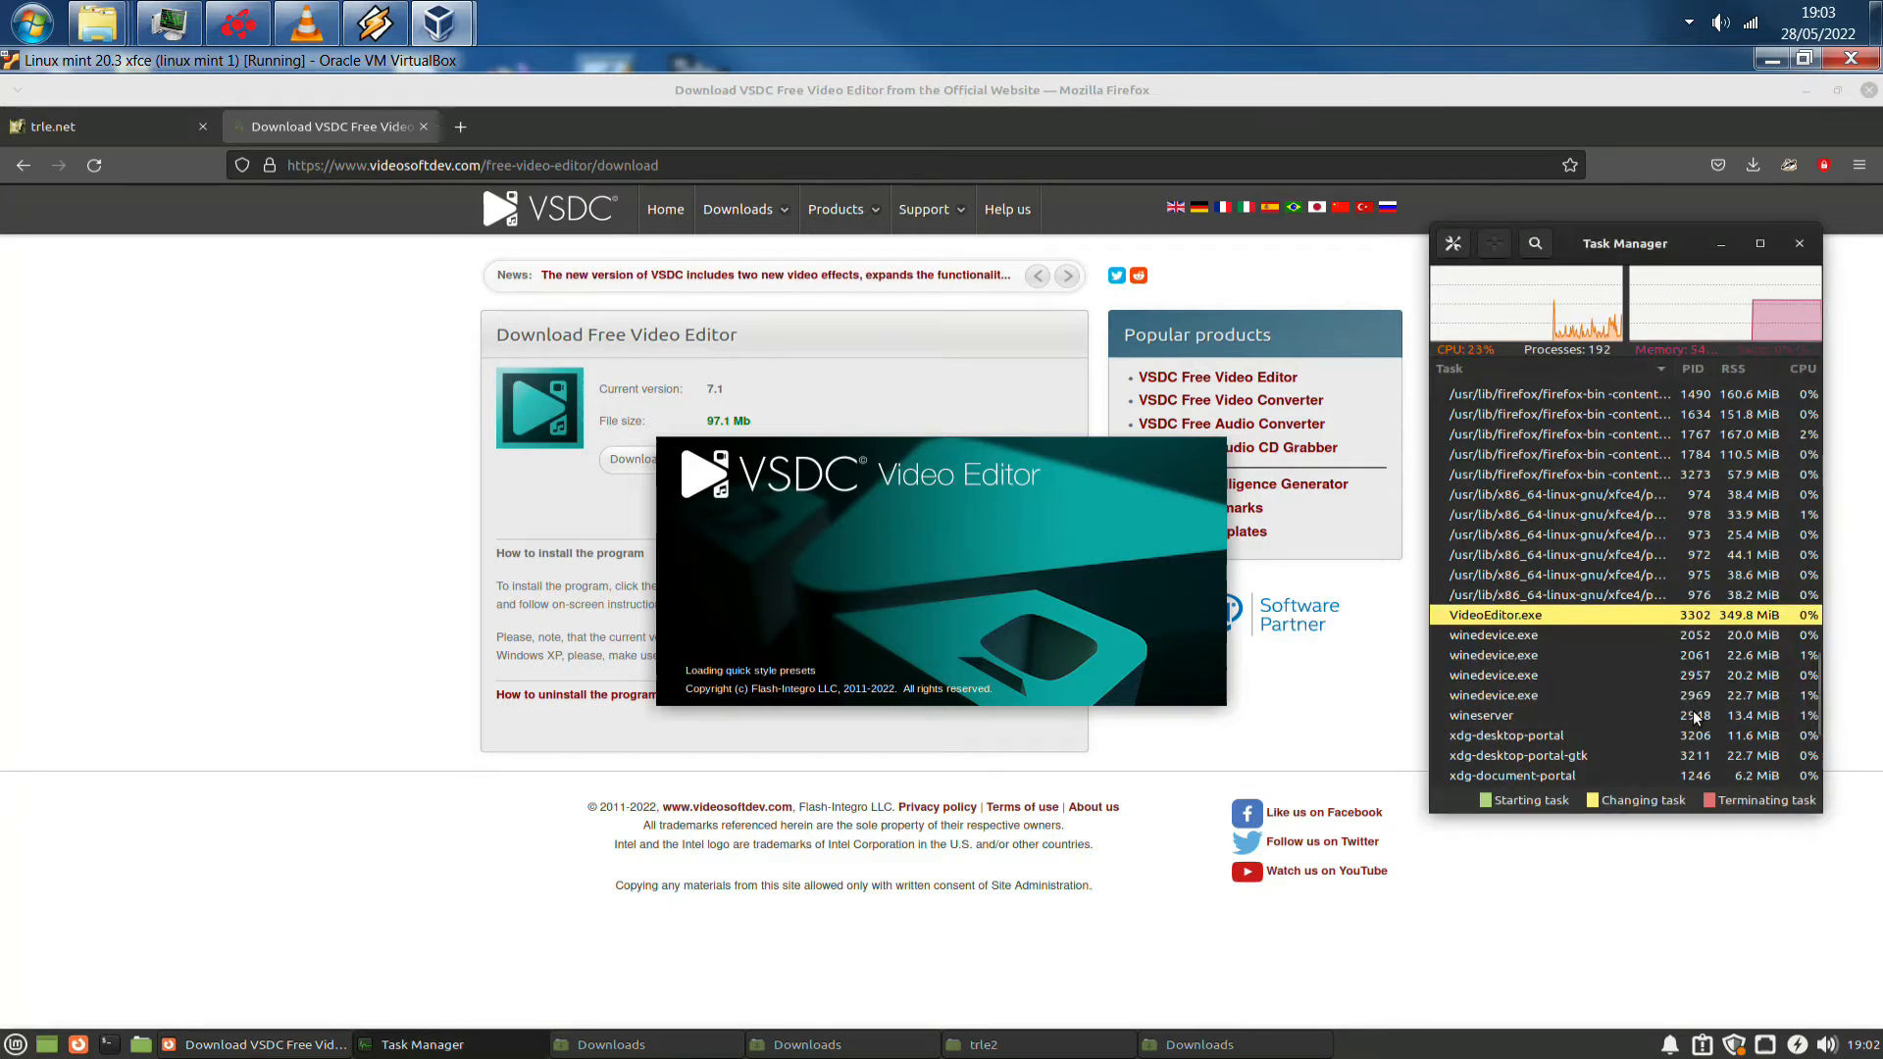
Kill the VideoEditor.exe process and confirm the request
{"action": "right_click", "coordinate": [1514, 618]}
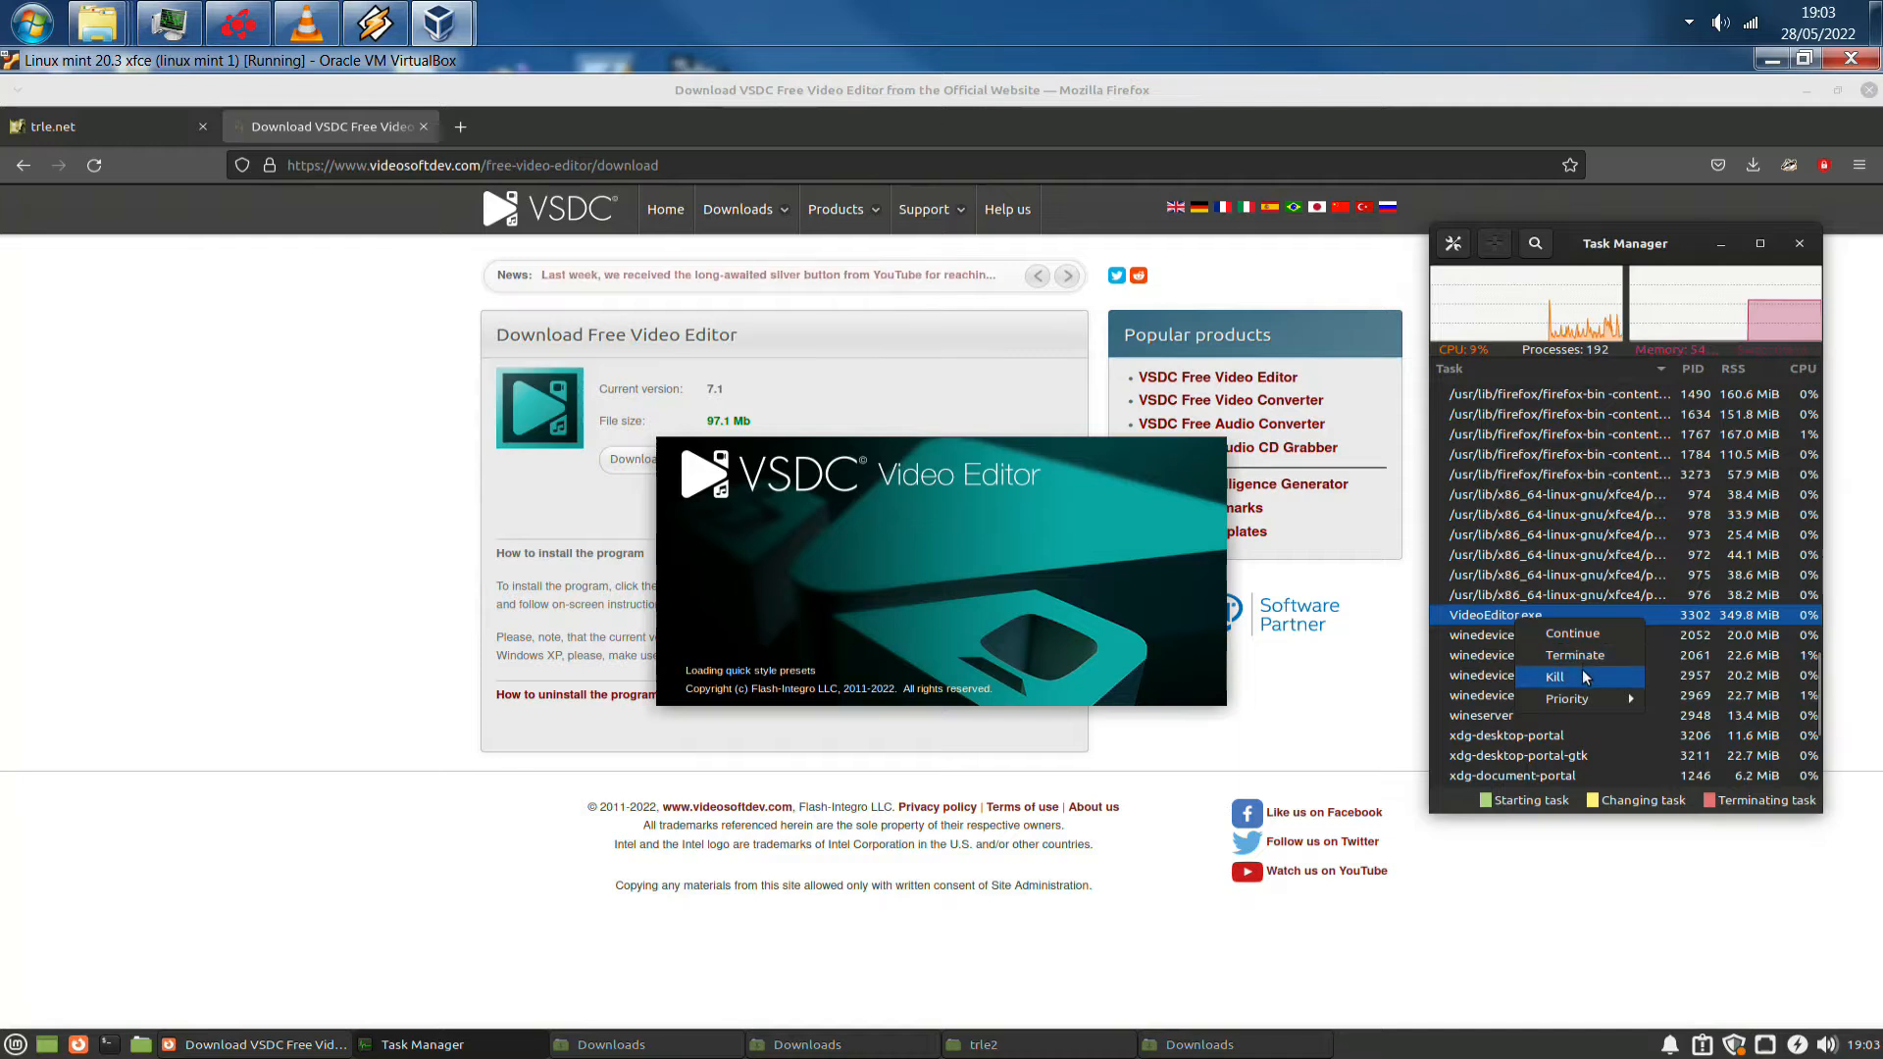
{"action": "left_click", "coordinate": [1585, 676]}
{"action": "left_click", "coordinate": [1657, 721]}
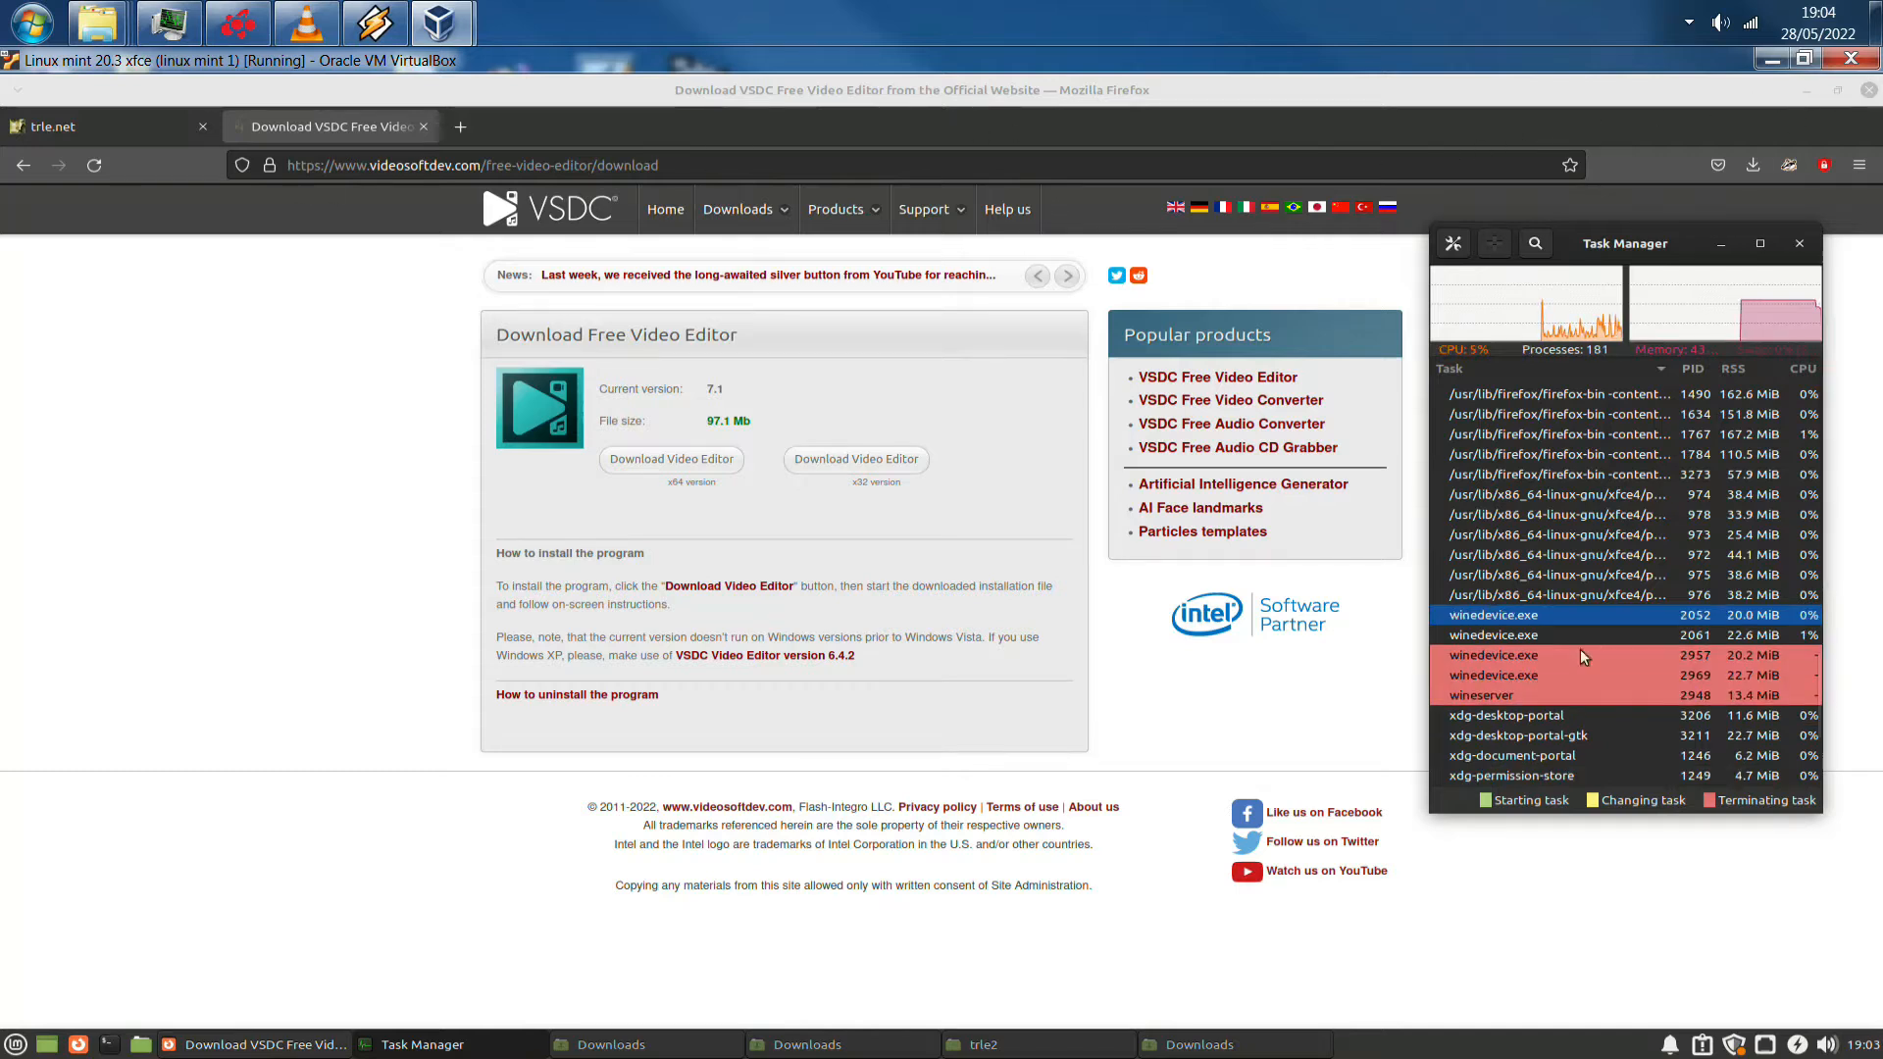
Search the web in a new browser tab for "vsdc older version"
{"action": "left_click", "coordinate": [1037, 462]}
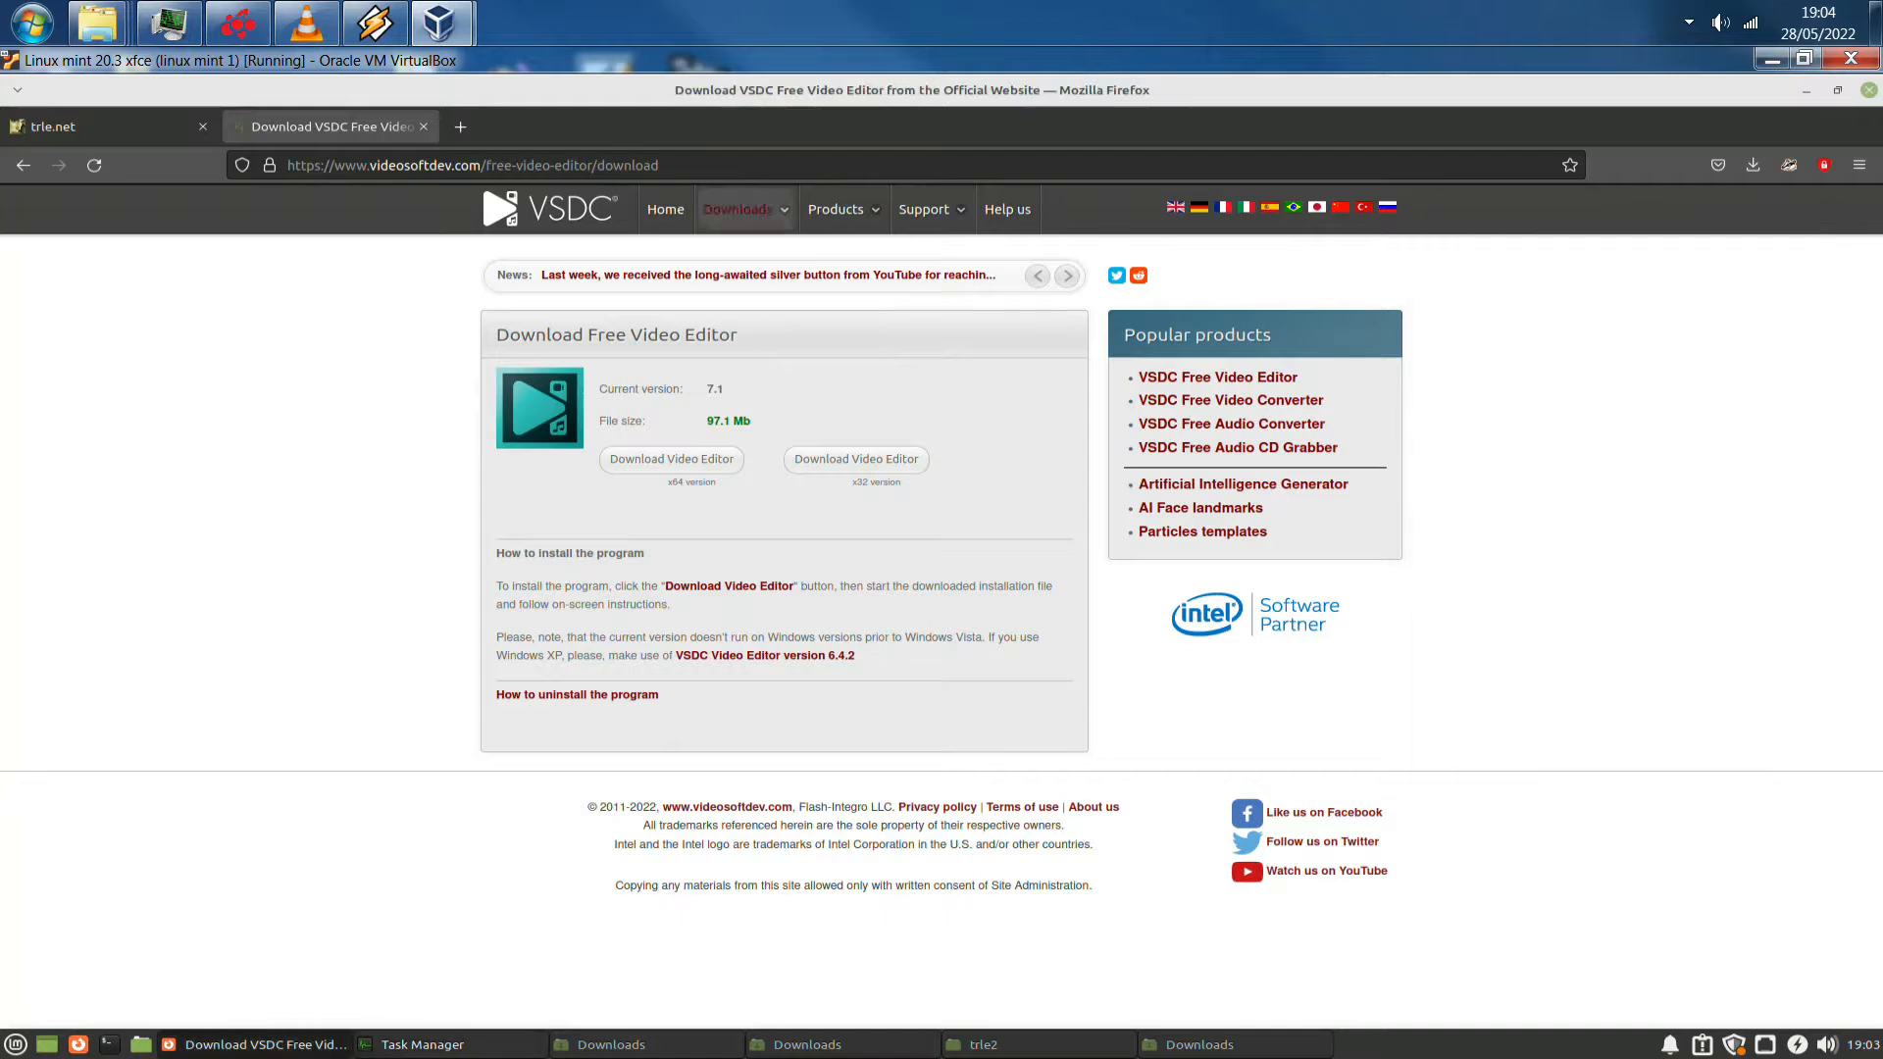
{"action": "left_click", "coordinate": [461, 127]}
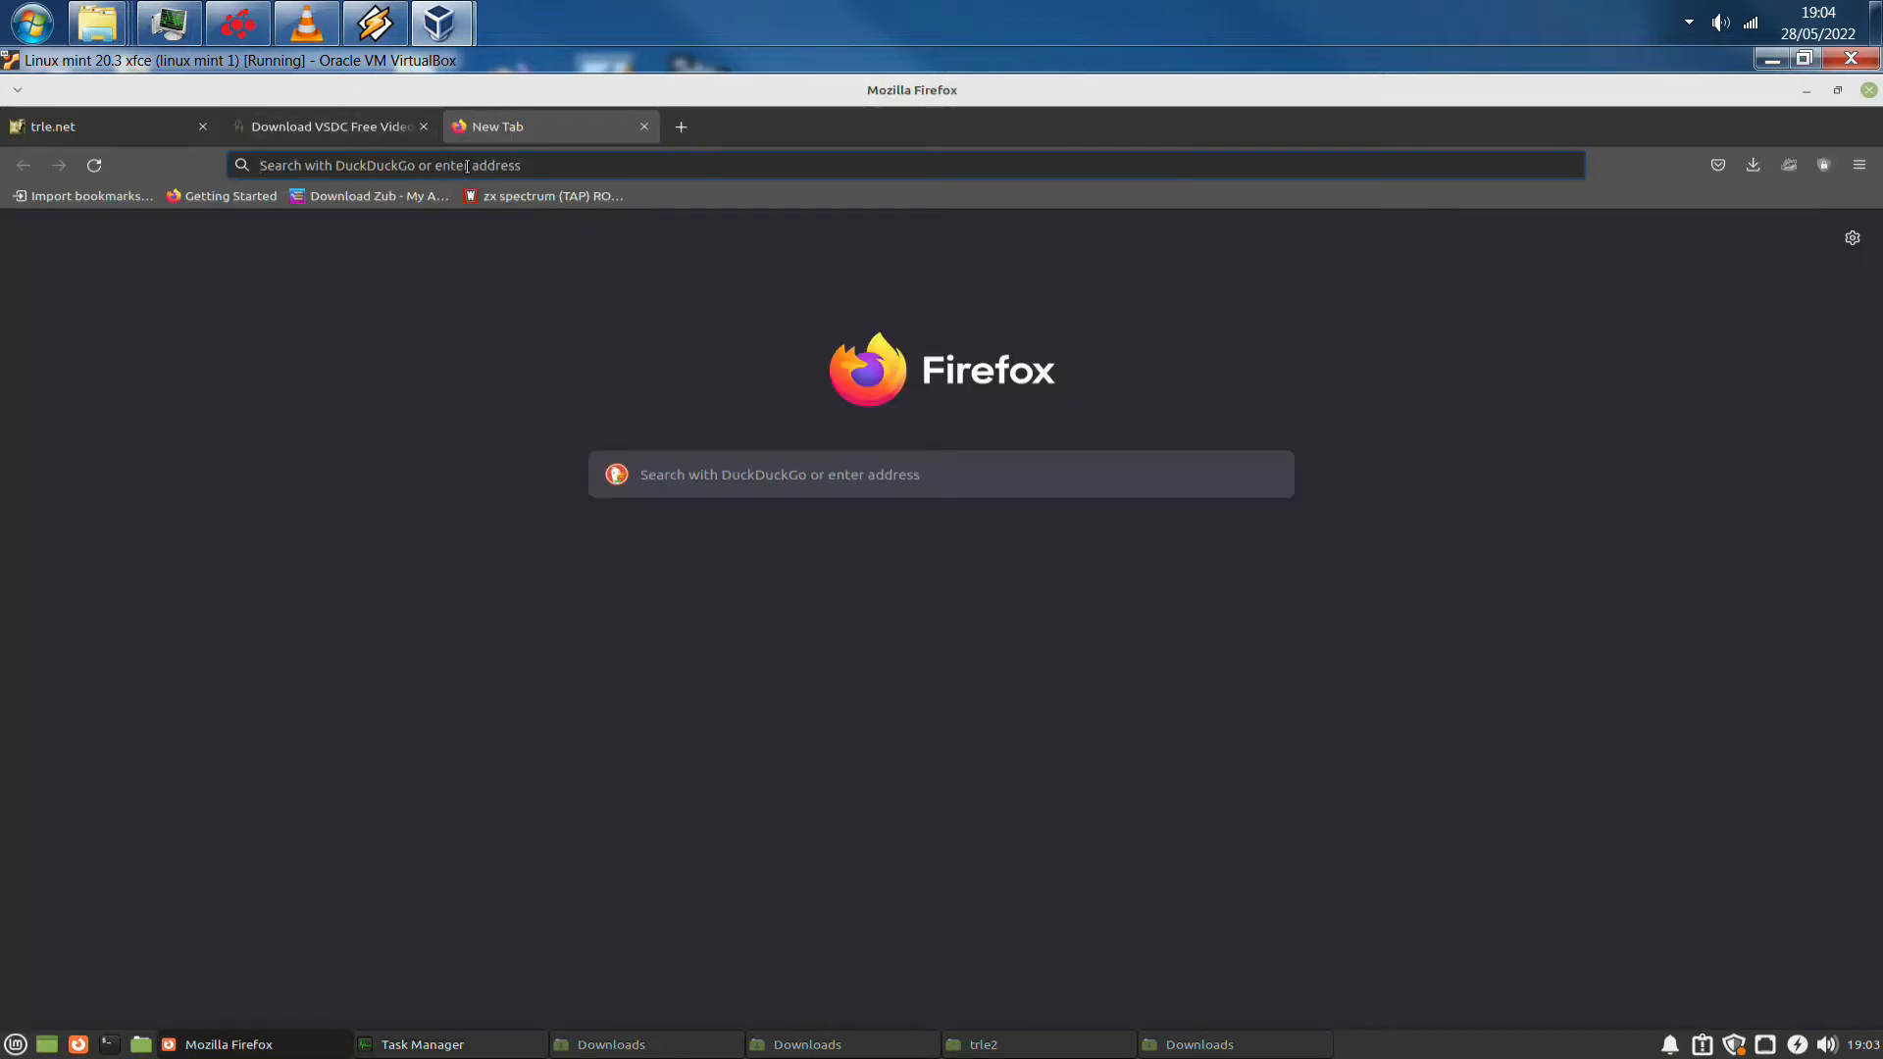
{"action": "type", "text": "vsd"}
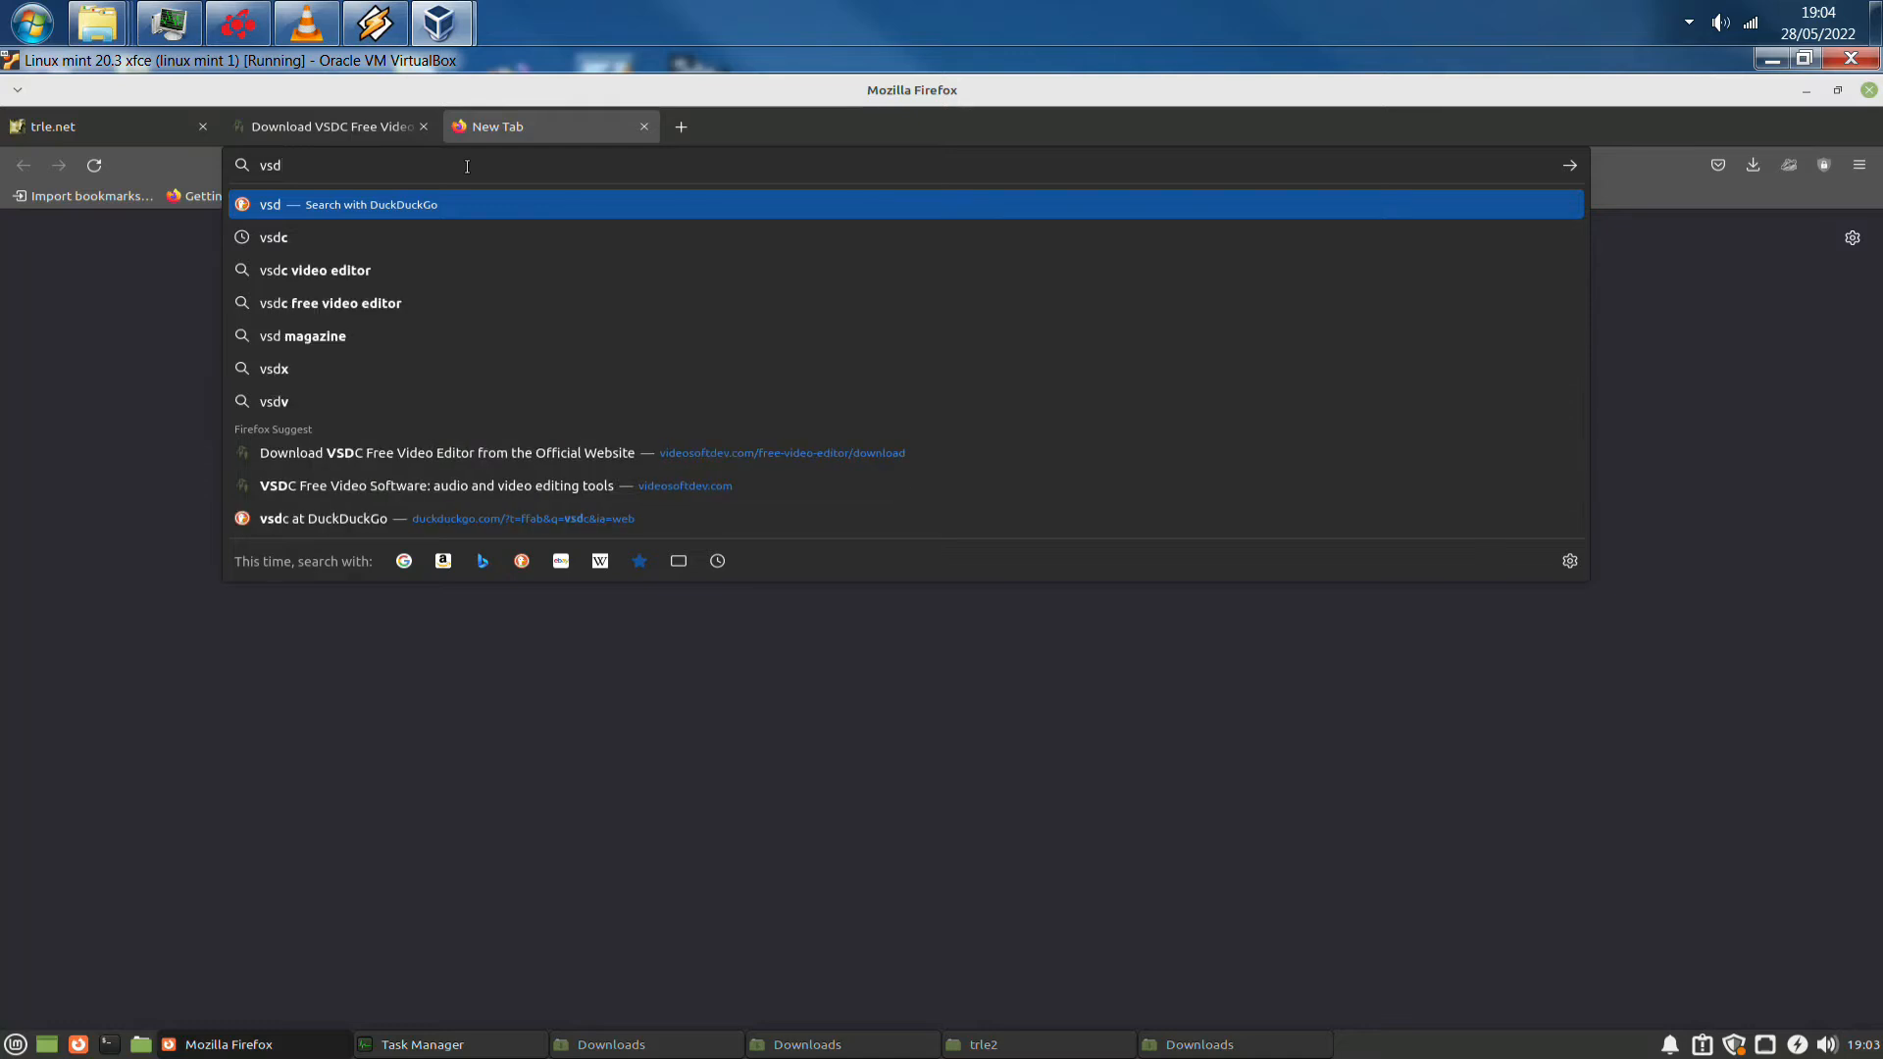
{"action": "type", "text": "c older ve"}
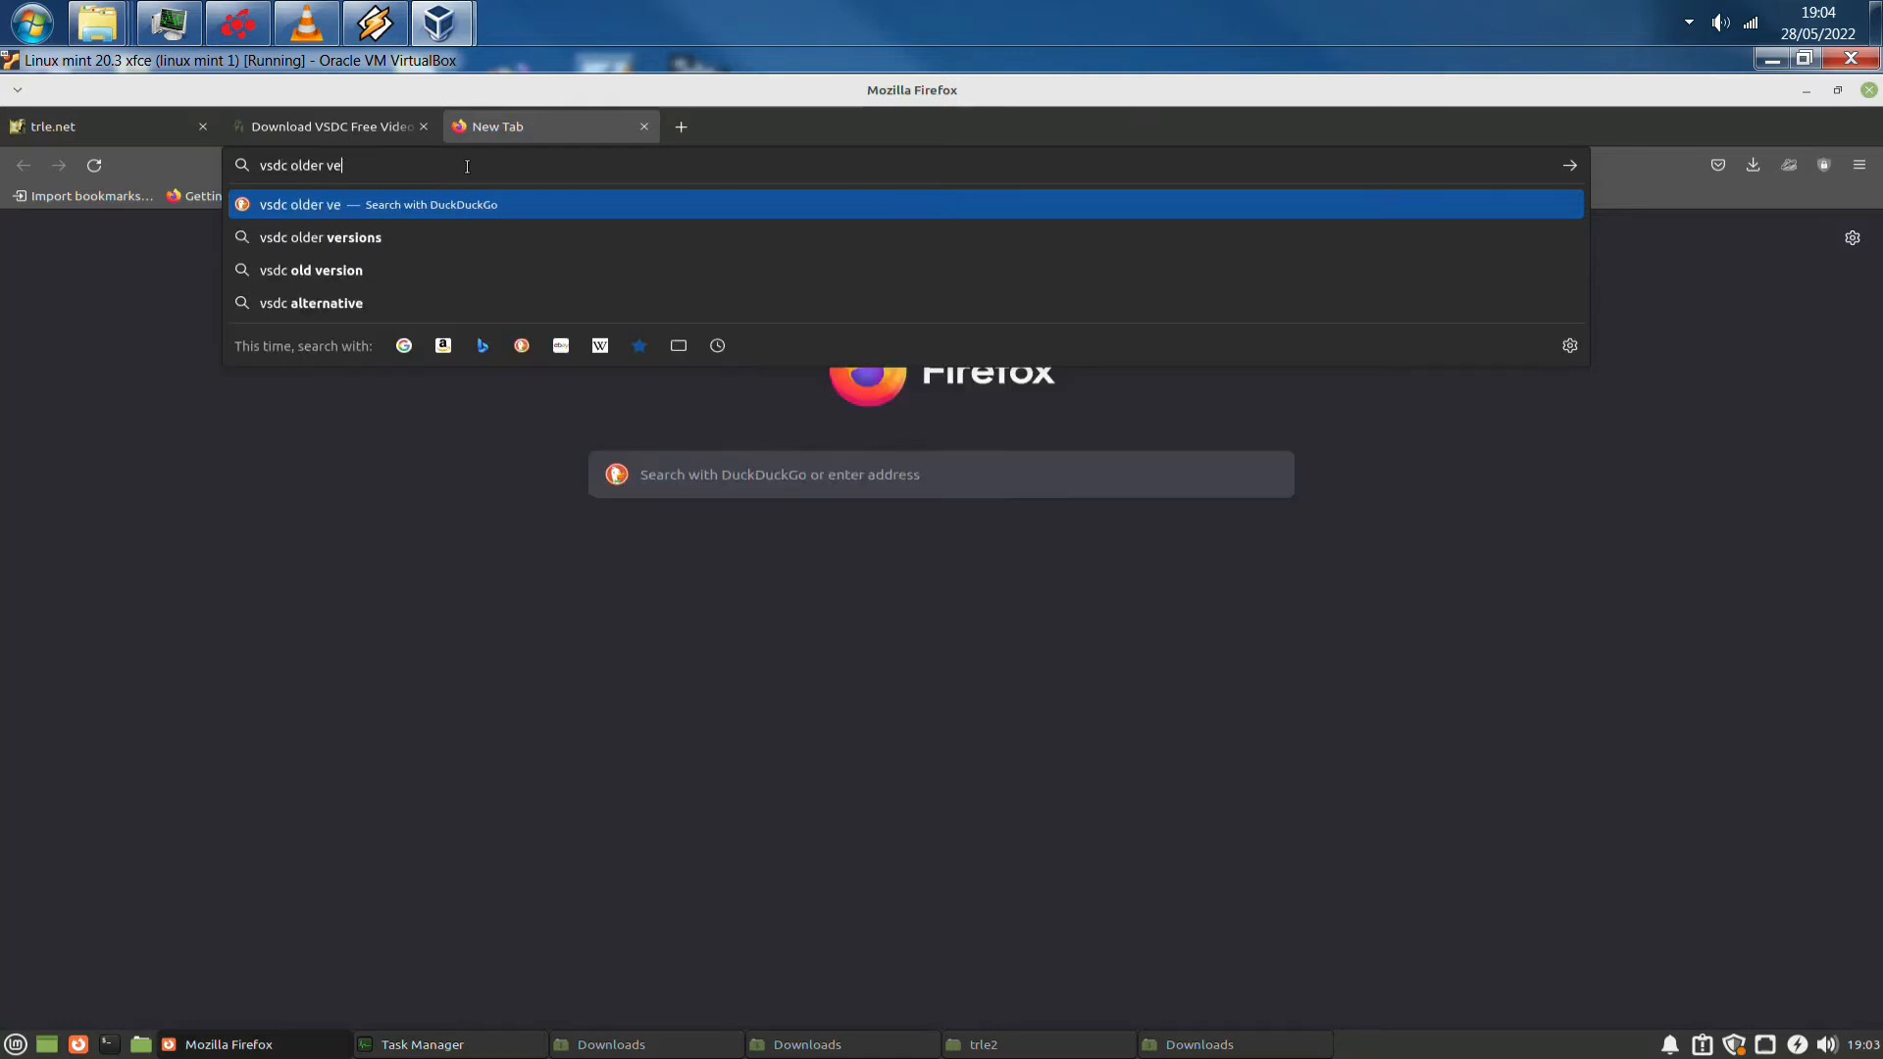
{"action": "type", "text": "rsion"}
{"action": "key", "text": "Return"}
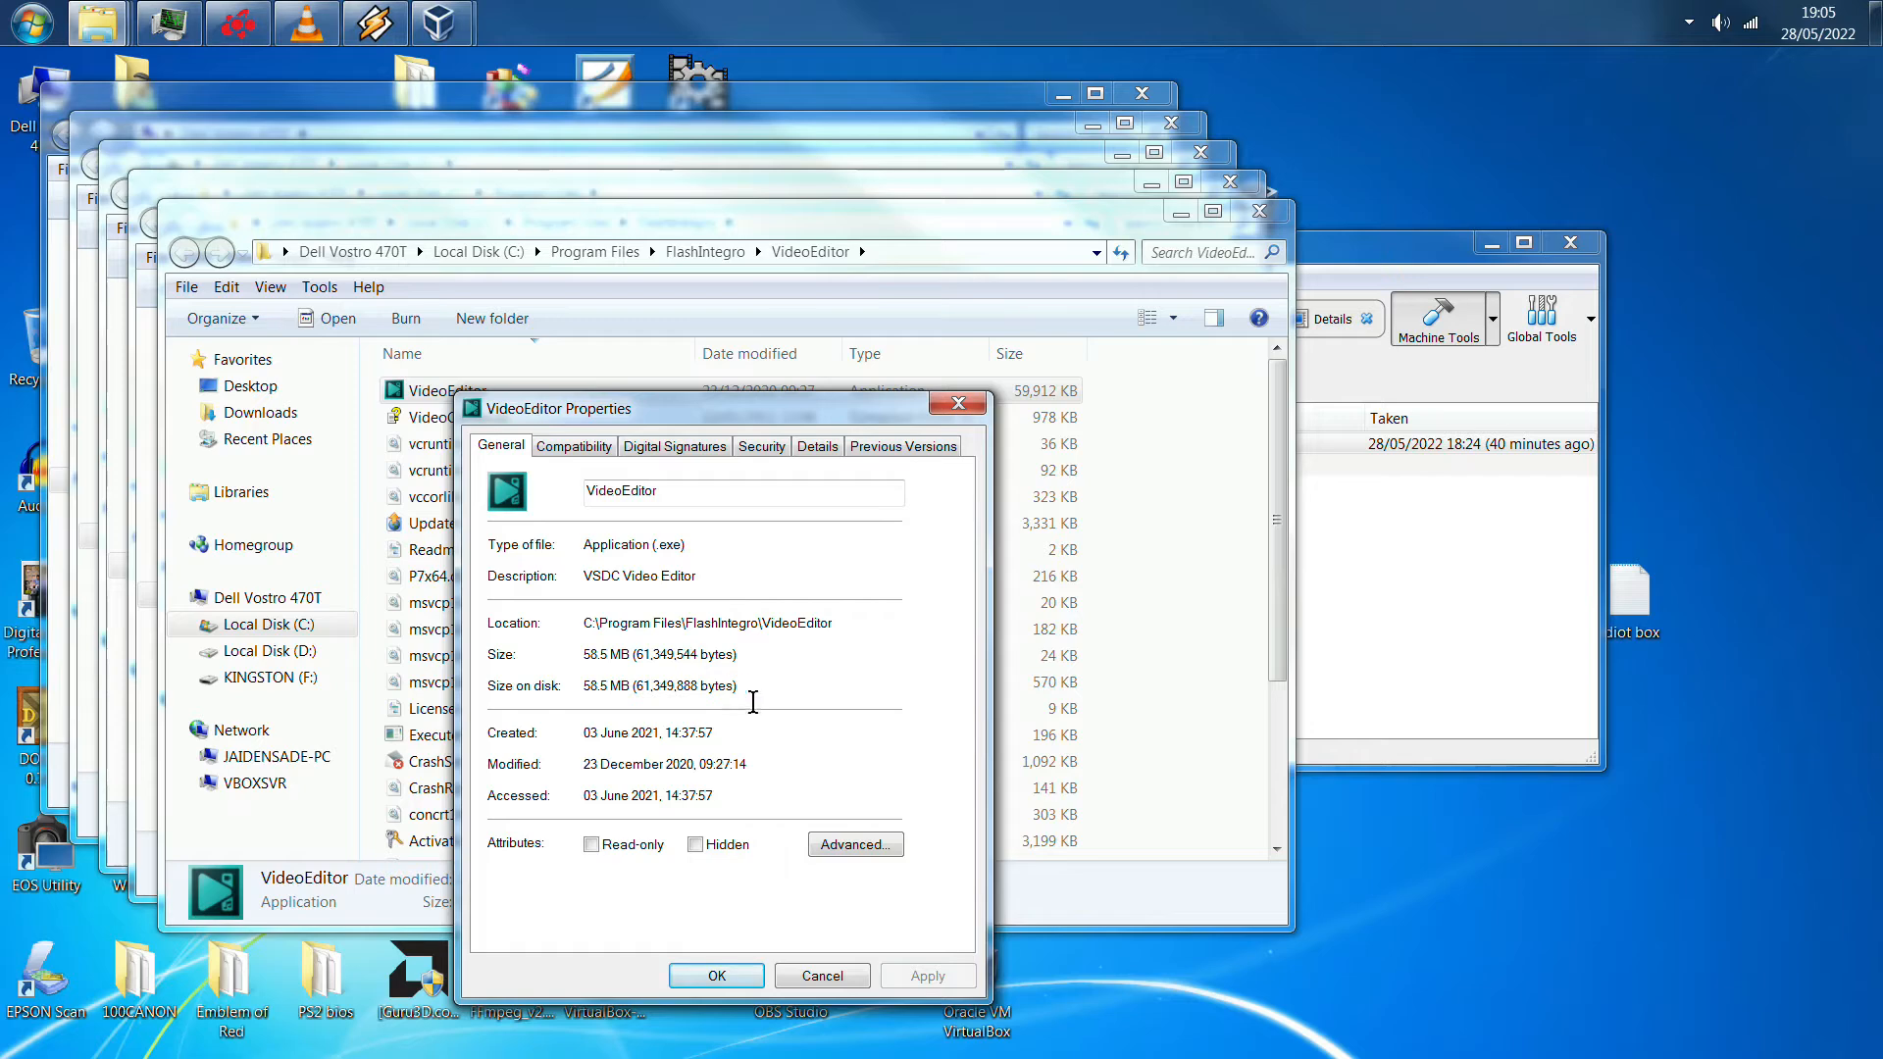
Close the VideoEditor properties and the open Explorer folder windows, and switch back to the Linux Mint virtual machine
{"action": "key", "text": "Escape"}
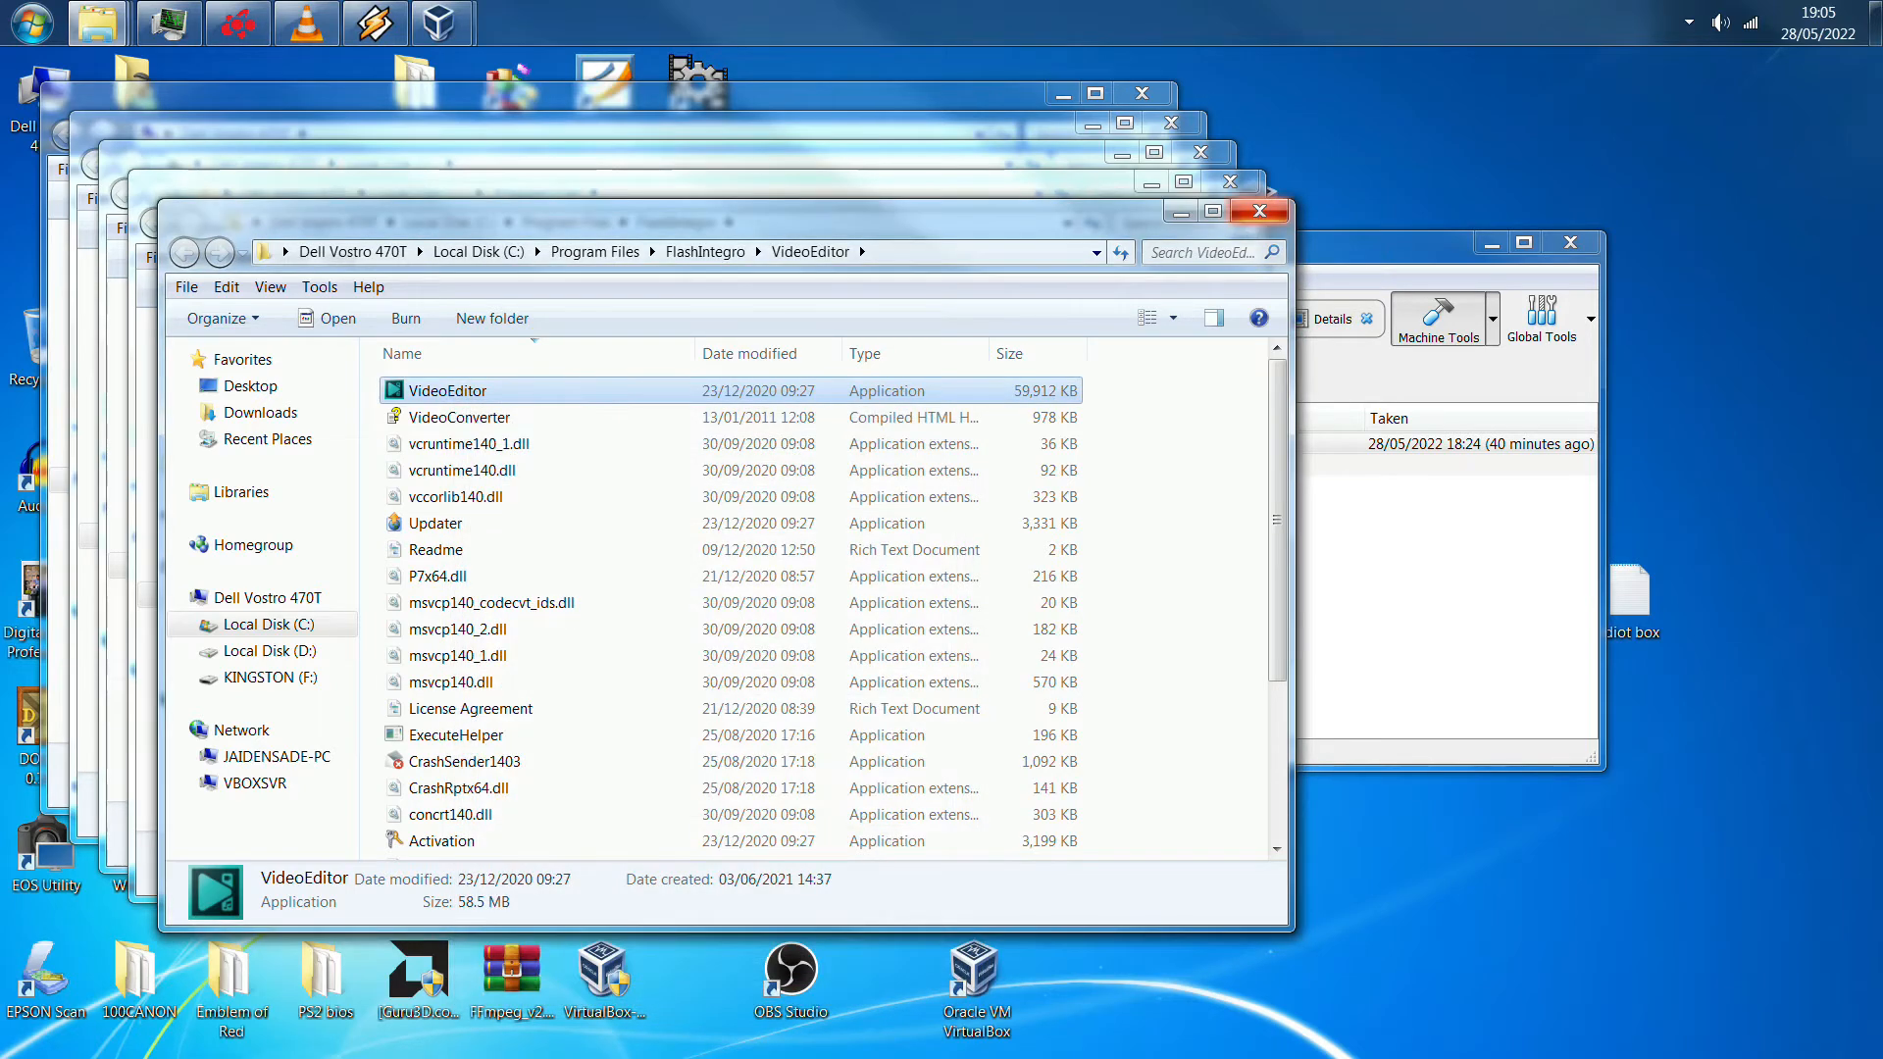
{"action": "left_click", "coordinate": [1259, 211]}
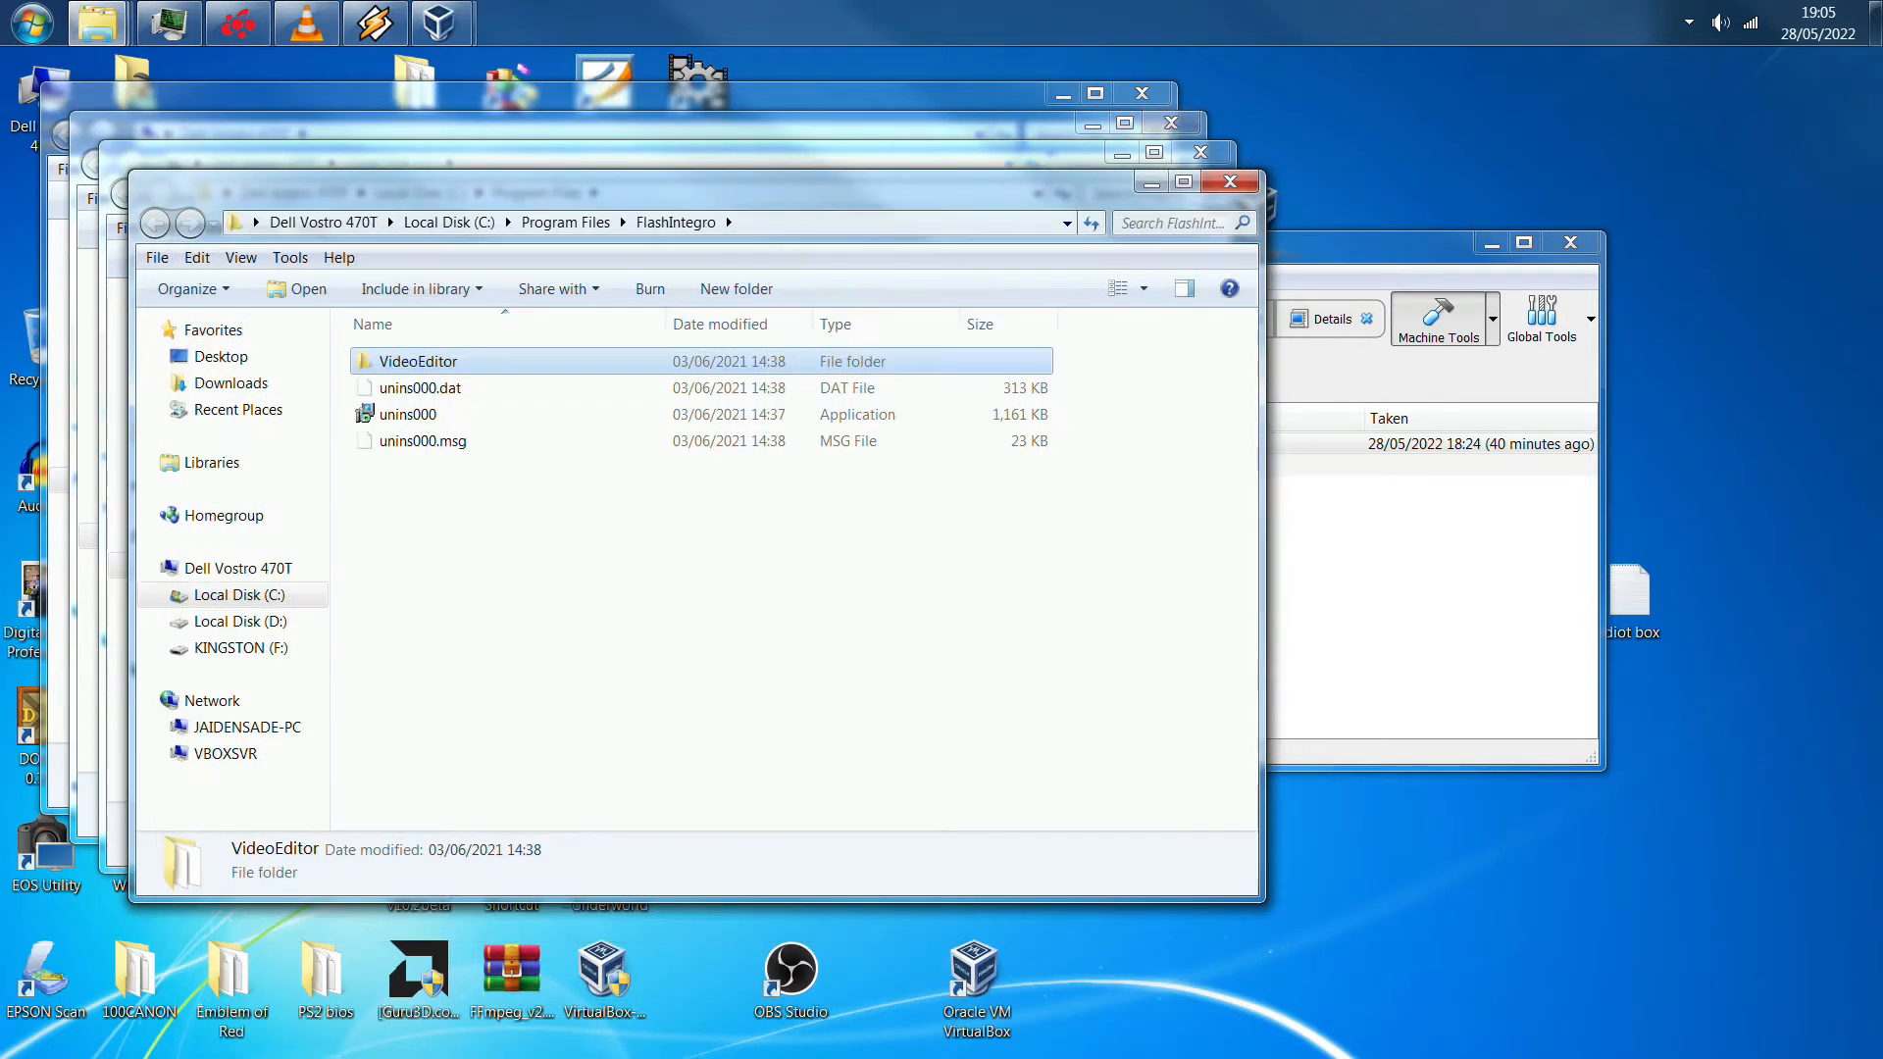
{"action": "left_click", "coordinate": [1230, 181]}
{"action": "left_click", "coordinate": [1200, 152]}
{"action": "left_click", "coordinate": [1153, 134]}
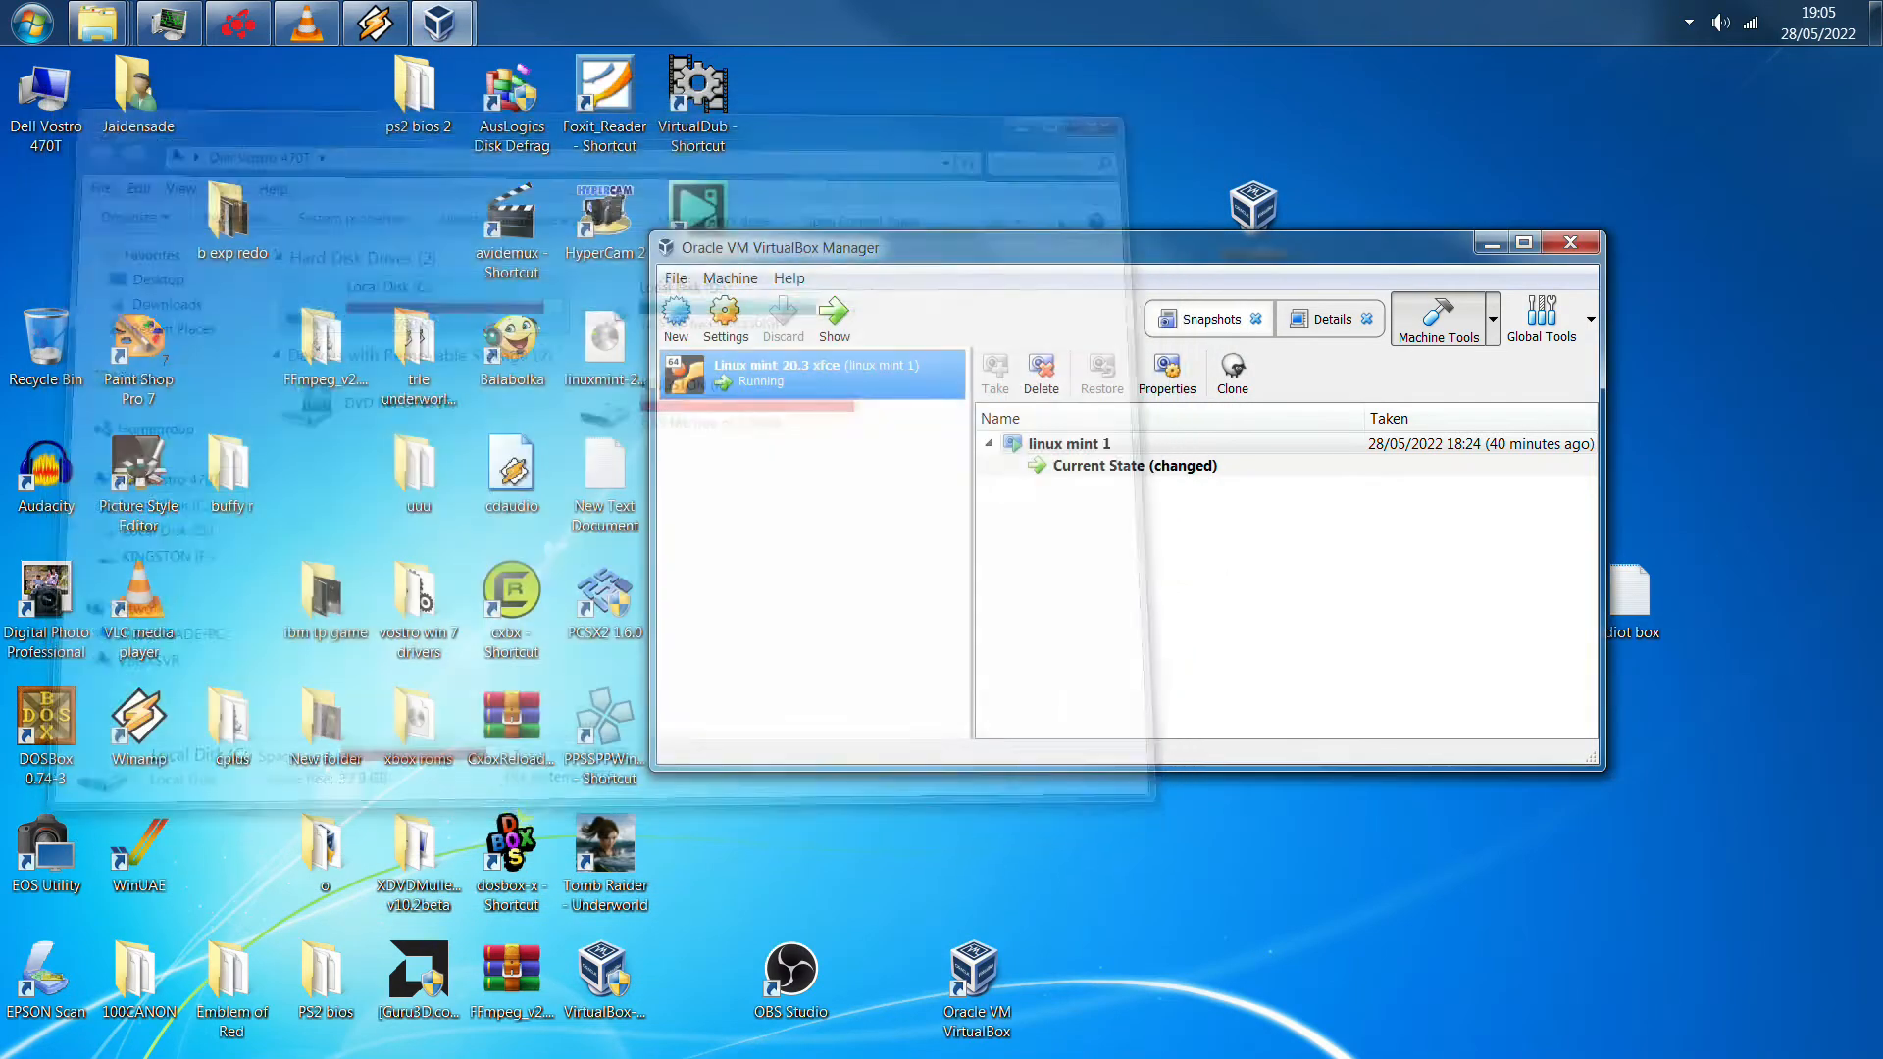
{"action": "mouse_move", "coordinate": [440, 22]}
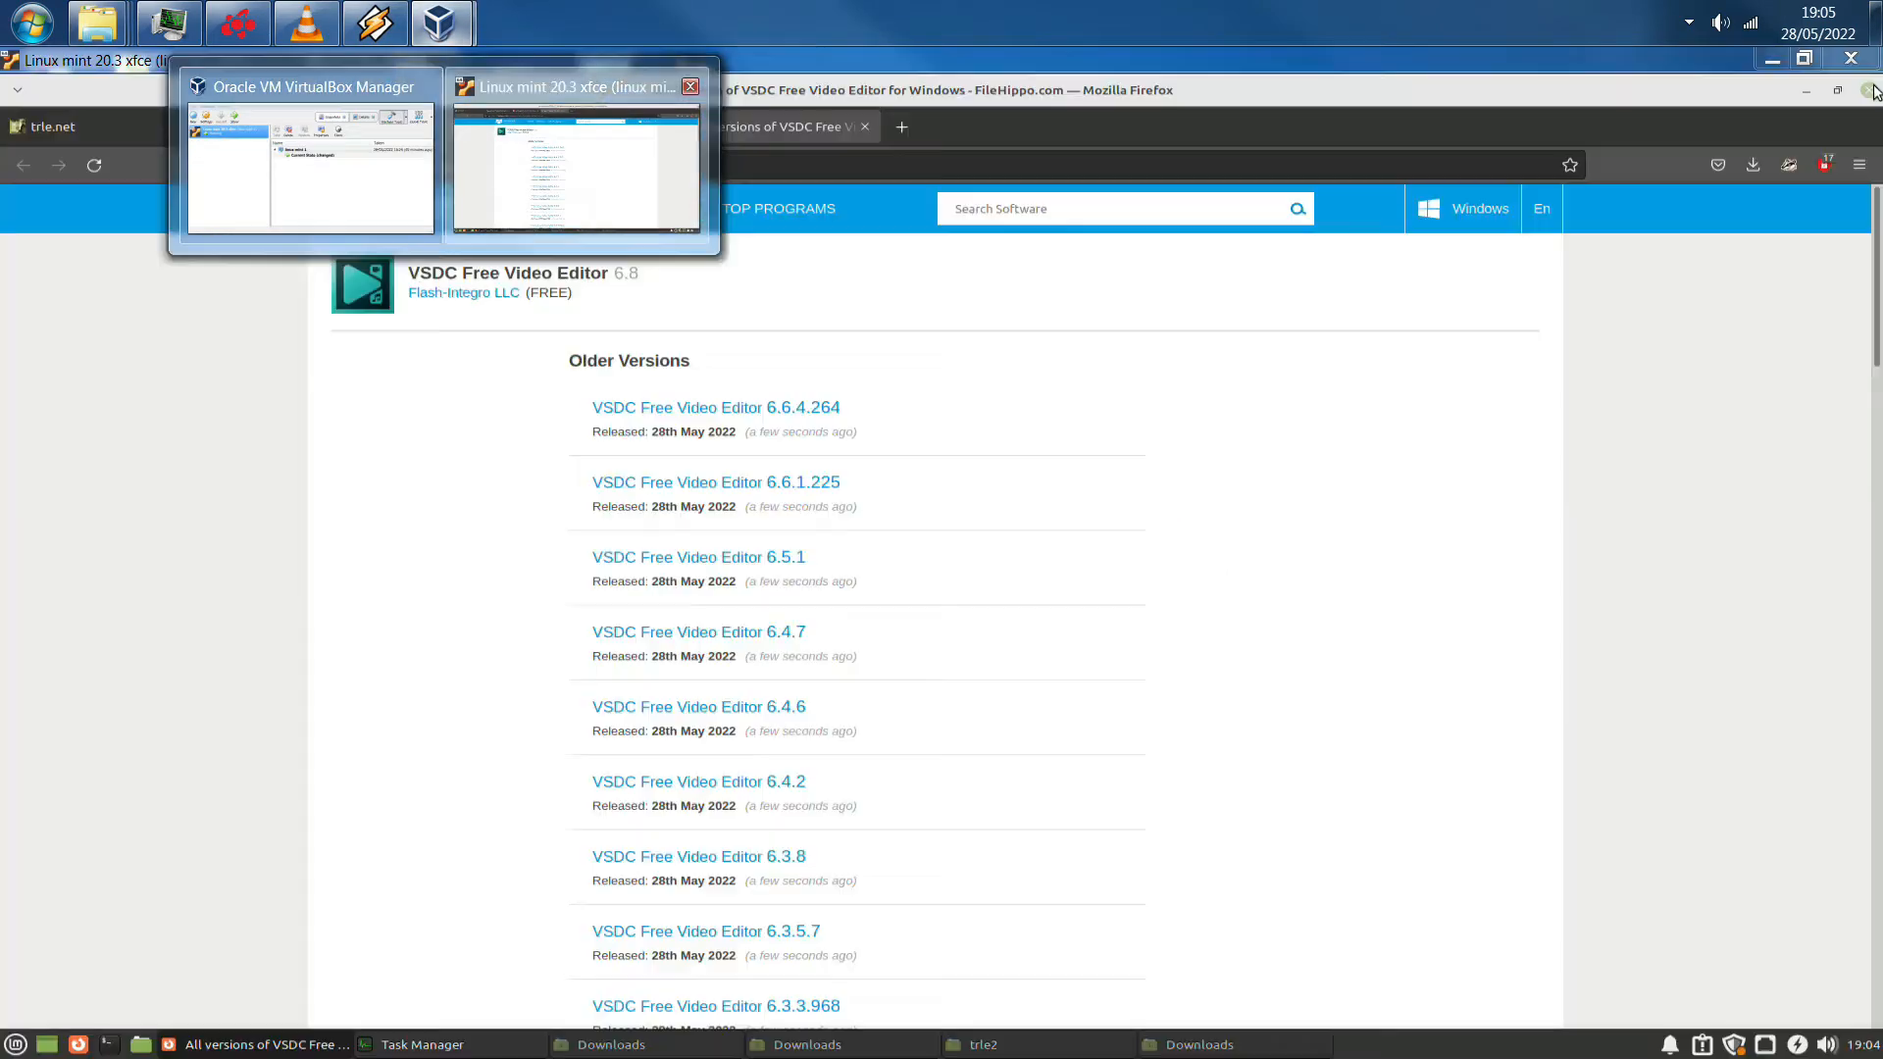
{"action": "left_click", "coordinate": [574, 157]}
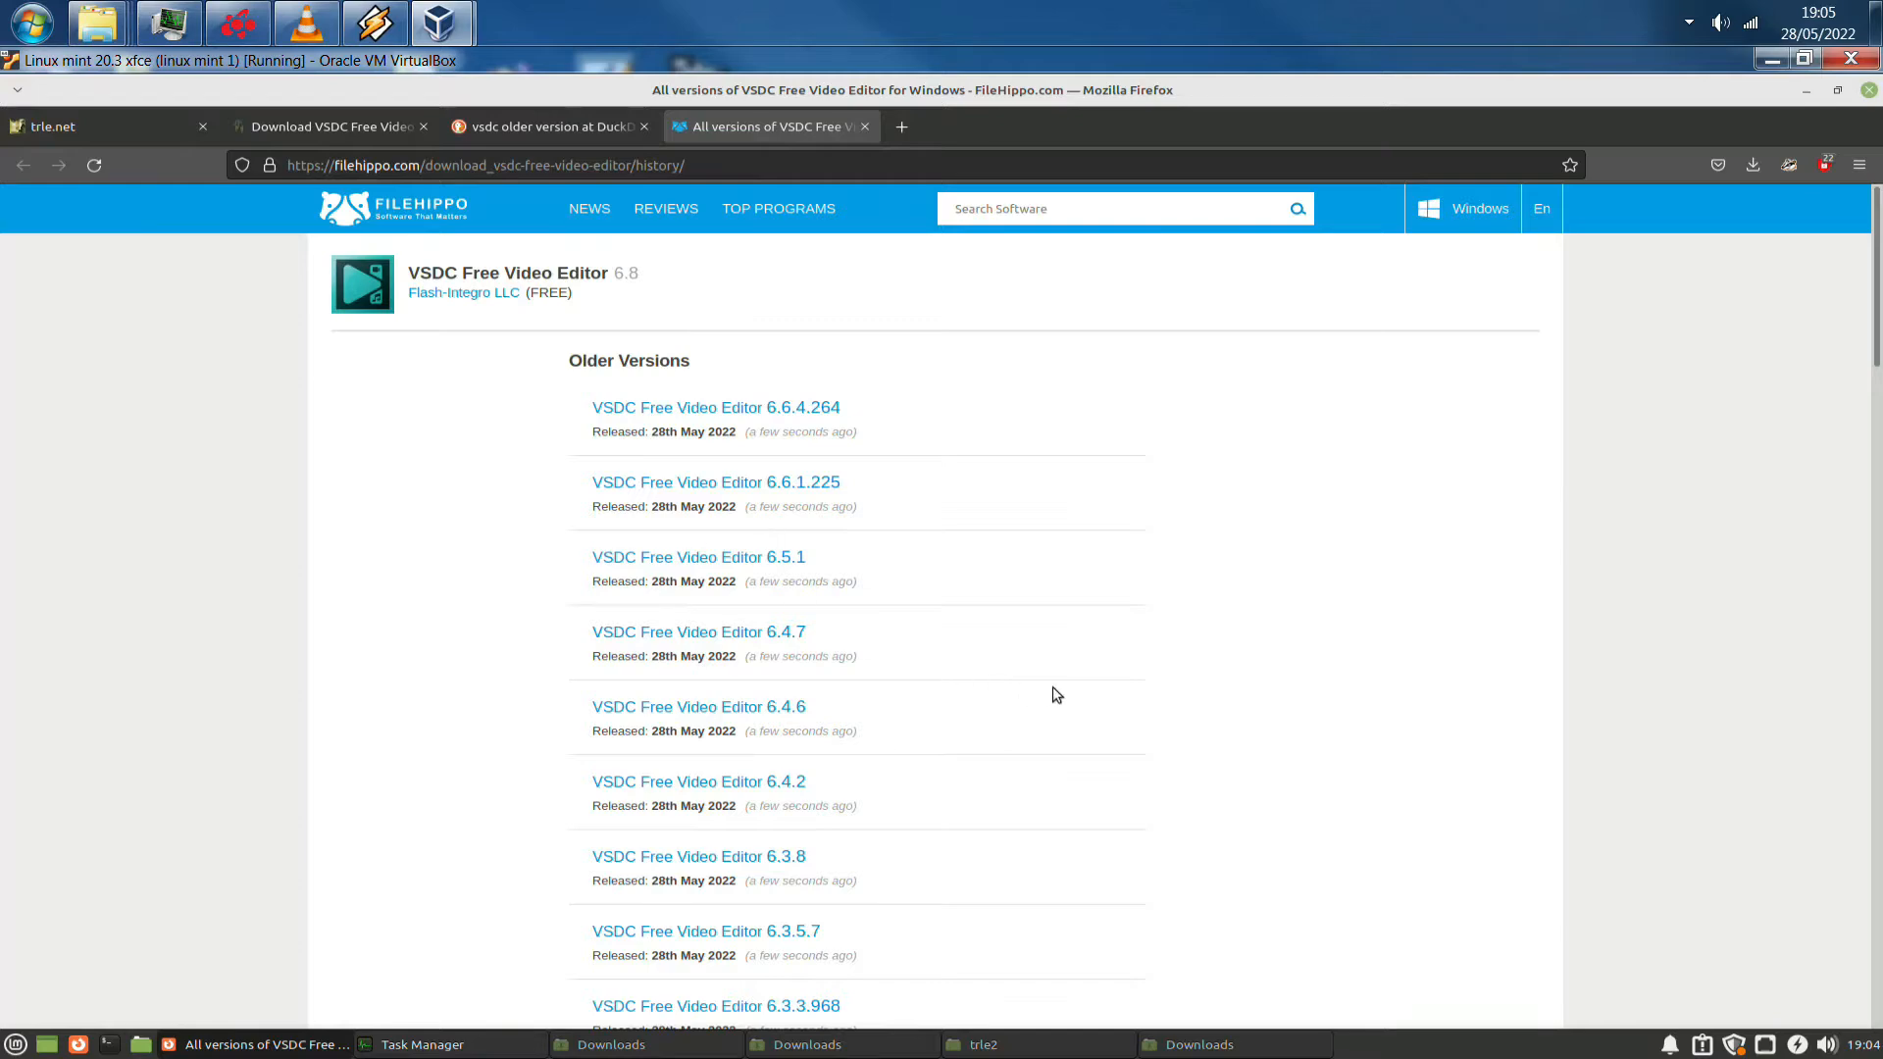
Open the VSDC Free Video Editor 5.7.2.644 entry in FileHippo's older versions, start its download and save the offered installer file
{"action": "scroll", "coordinate": [778, 461], "scroll_direction": "down", "scroll_amount": 15}
{"action": "scroll", "coordinate": [779, 461], "scroll_direction": "up", "scroll_amount": 5}
{"action": "left_click", "coordinate": [781, 394]}
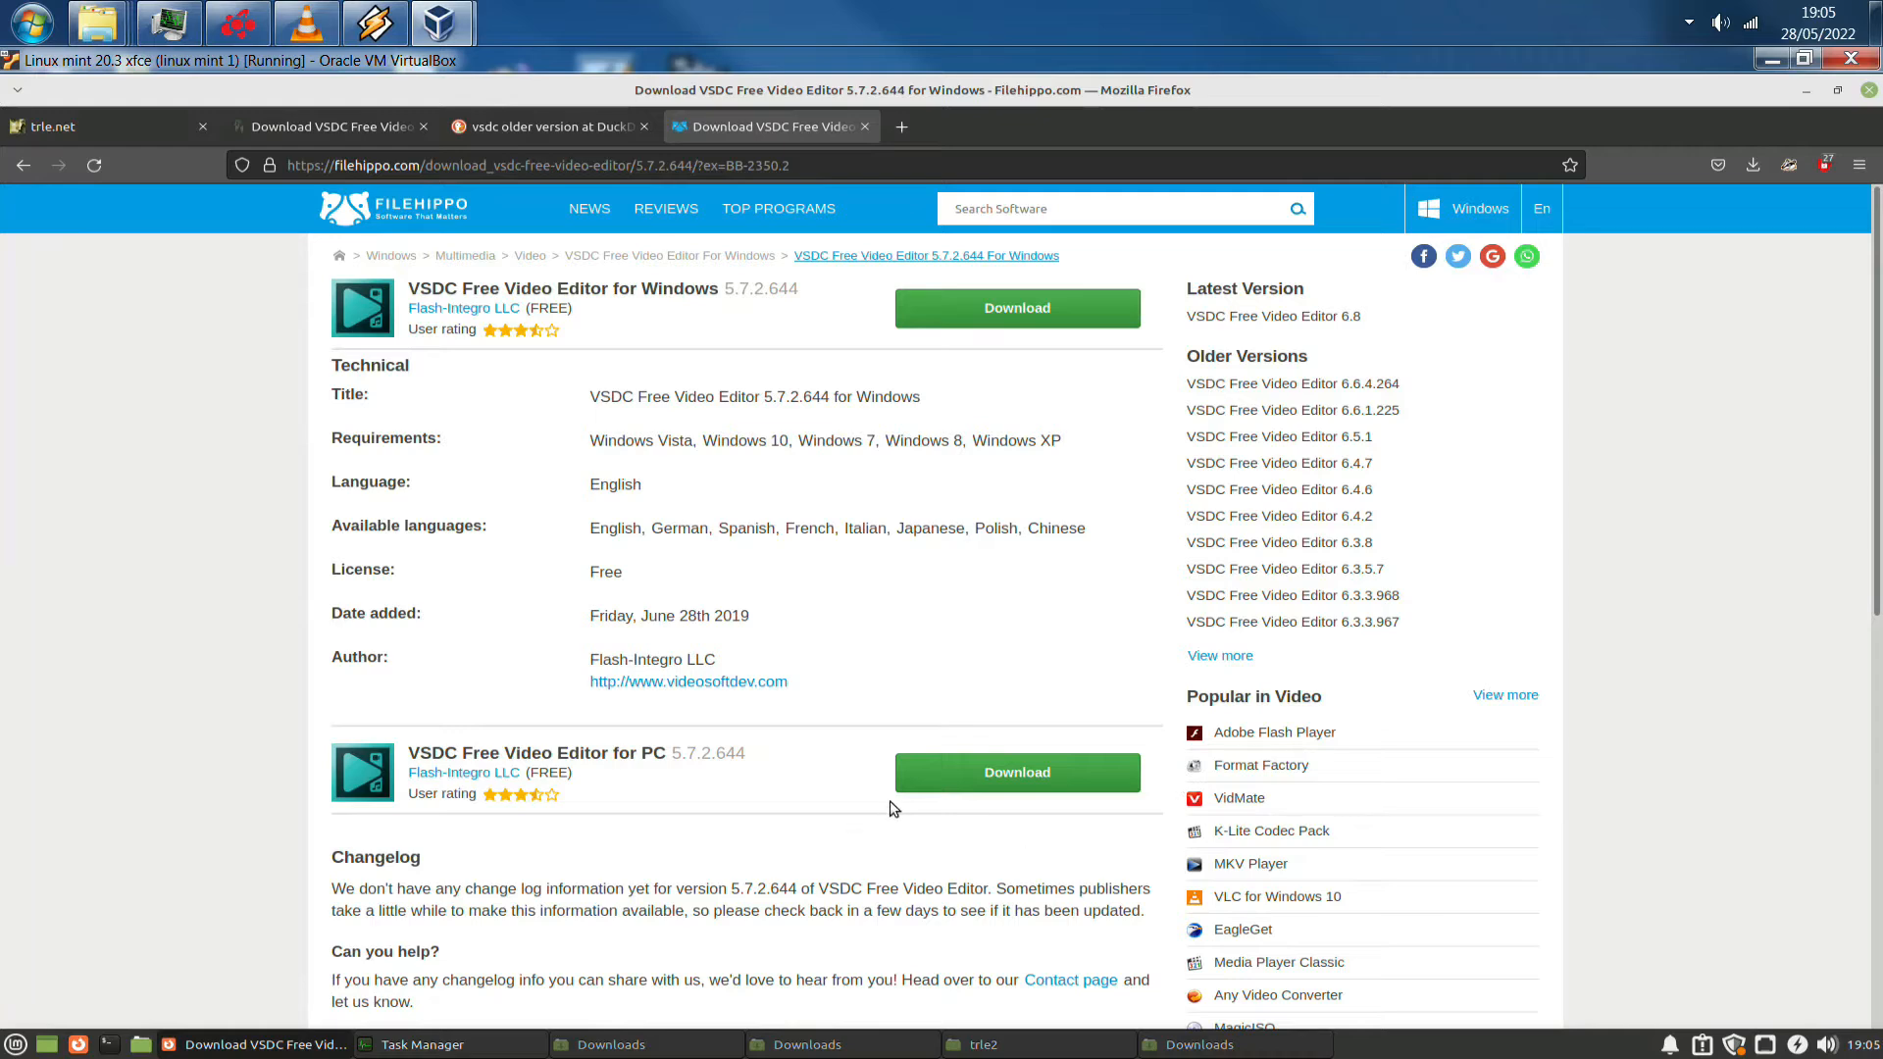
{"action": "left_click", "coordinate": [1000, 307]}
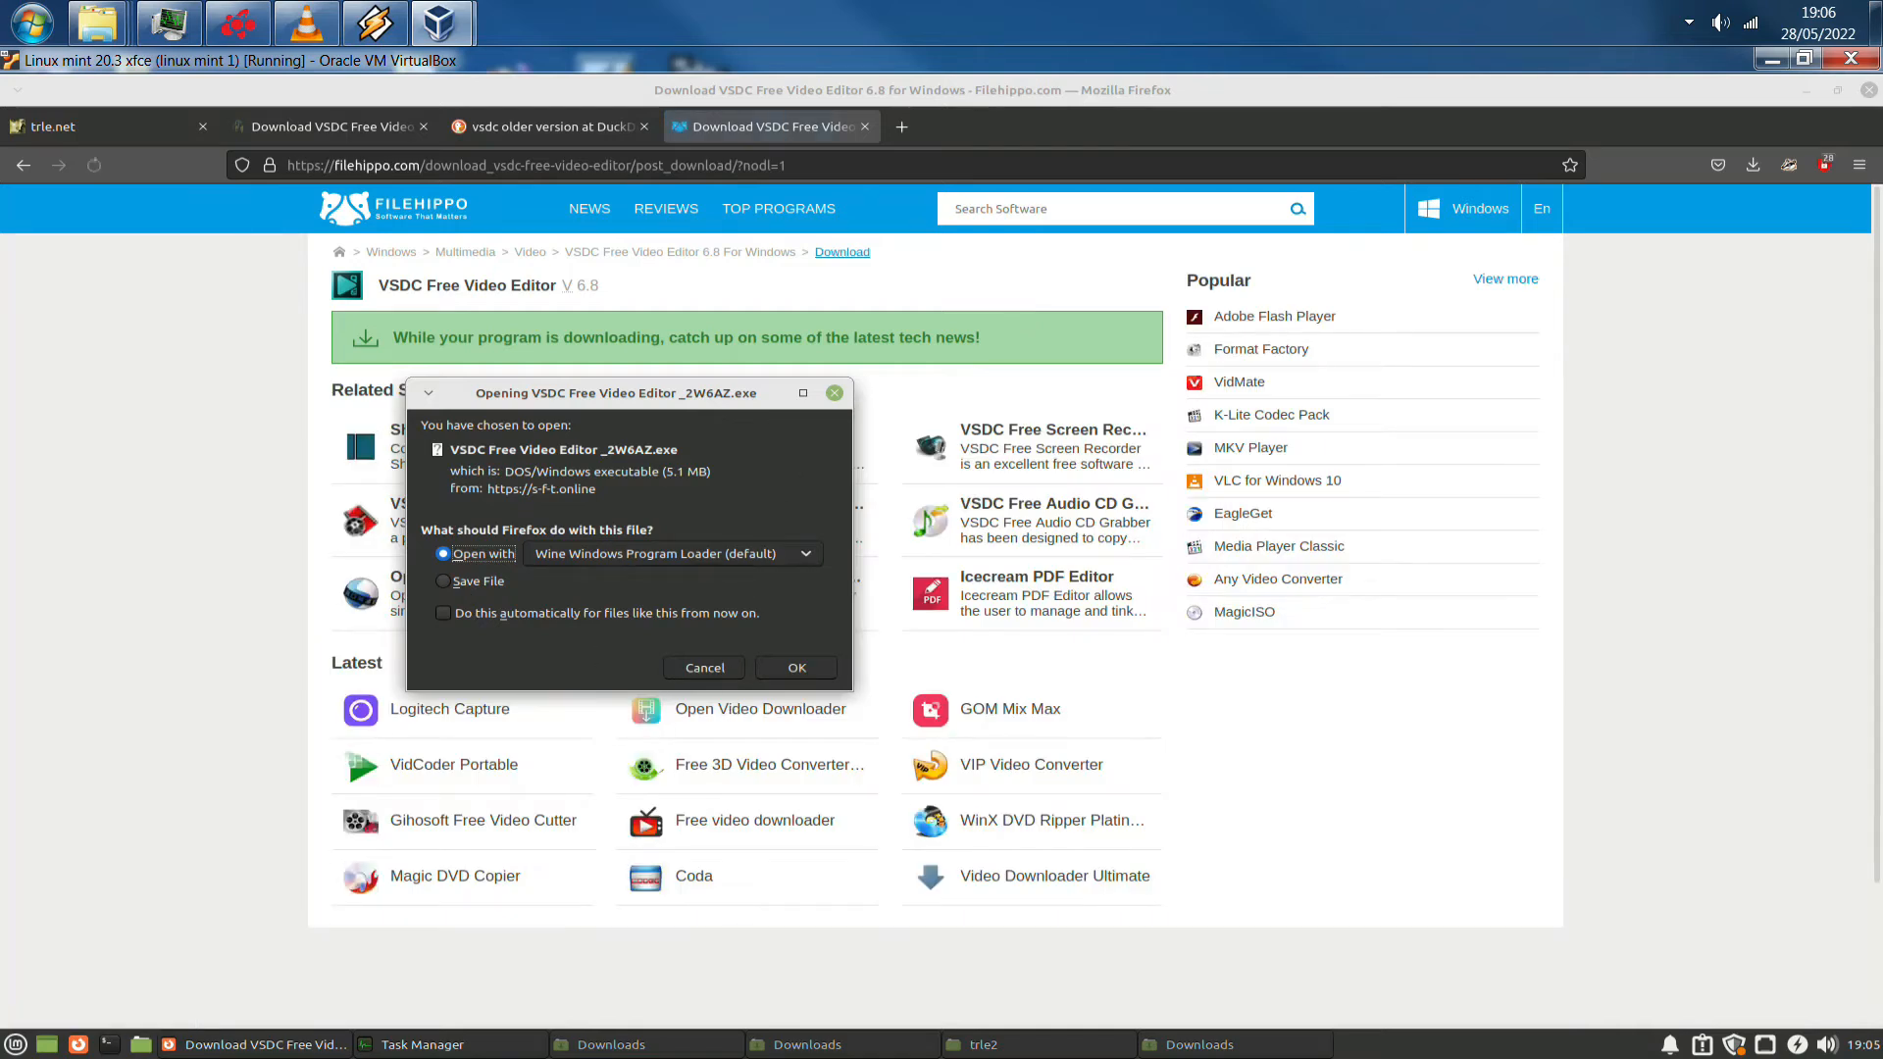
{"action": "left_click", "coordinate": [463, 582]}
{"action": "left_click", "coordinate": [797, 669]}
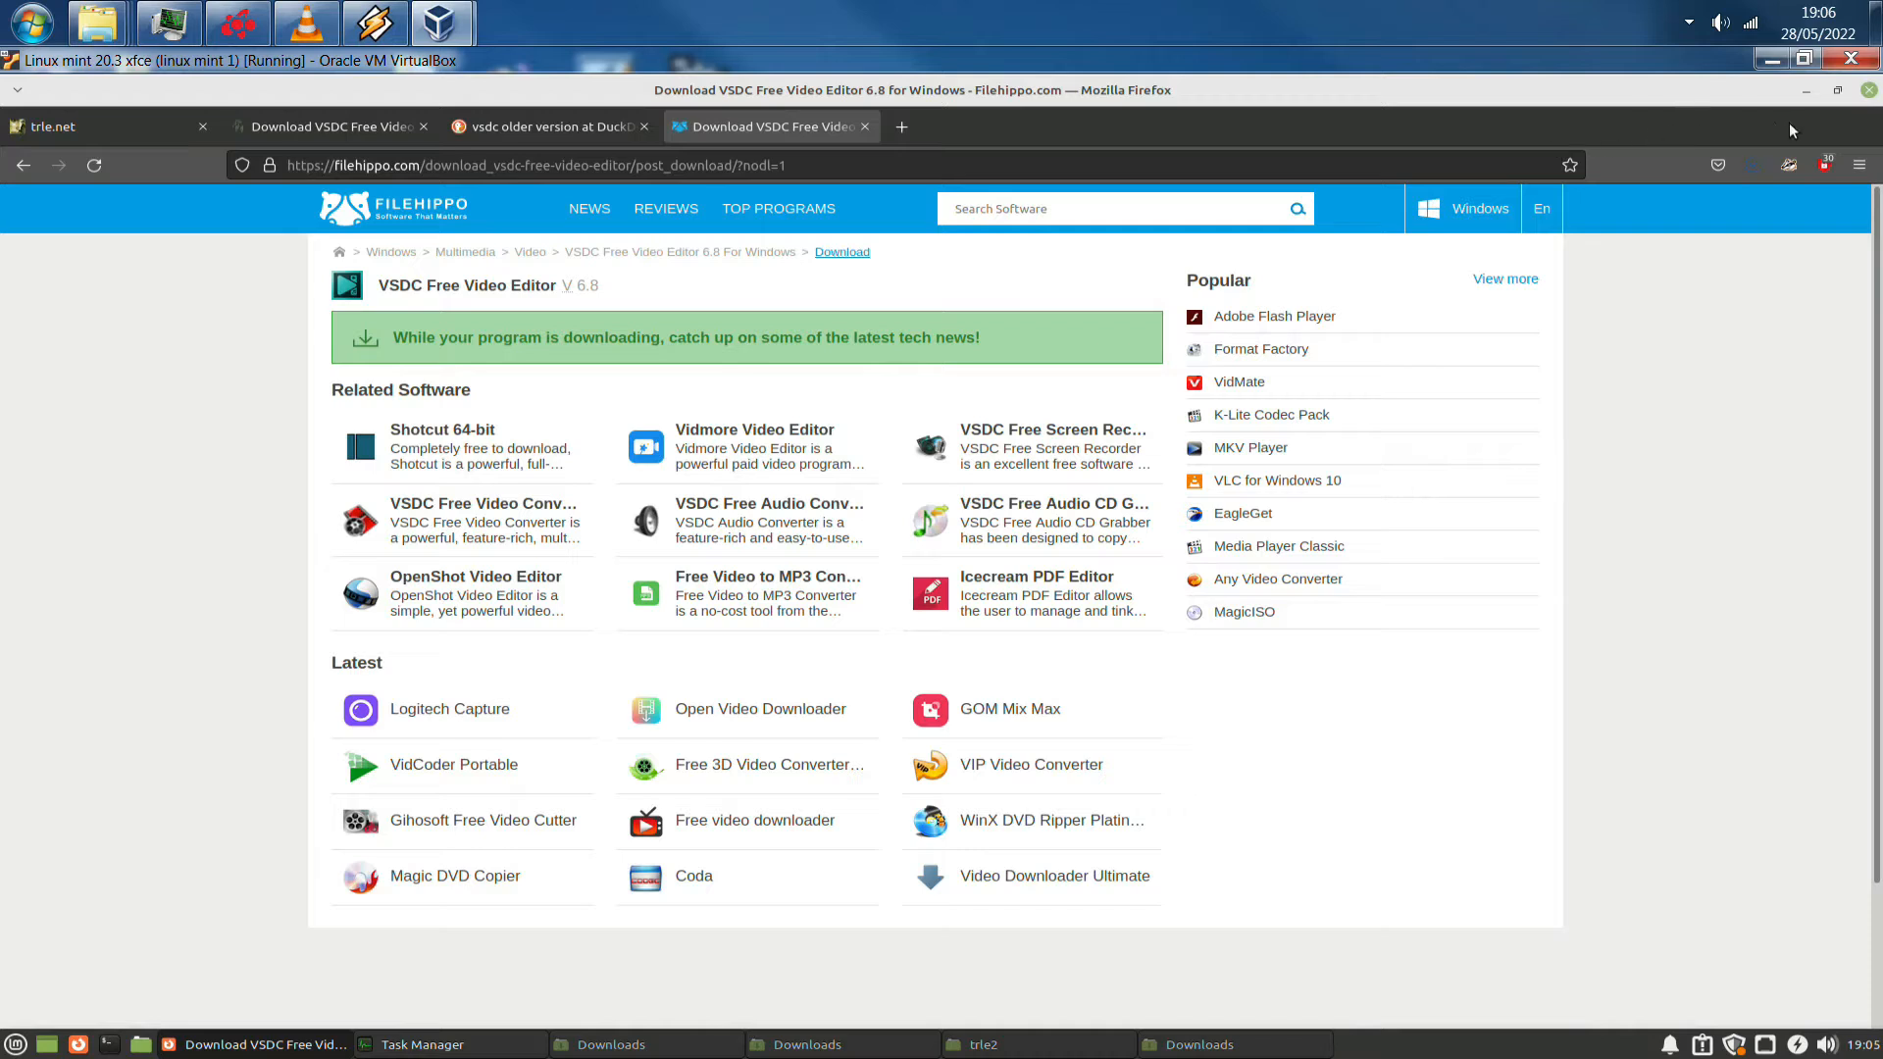
Run the downloaded VSDC Free Video Editor _2W6AZ.exe and start its download and install, declining the Adaware WebCompanion offer
{"action": "left_click", "coordinate": [1755, 168]}
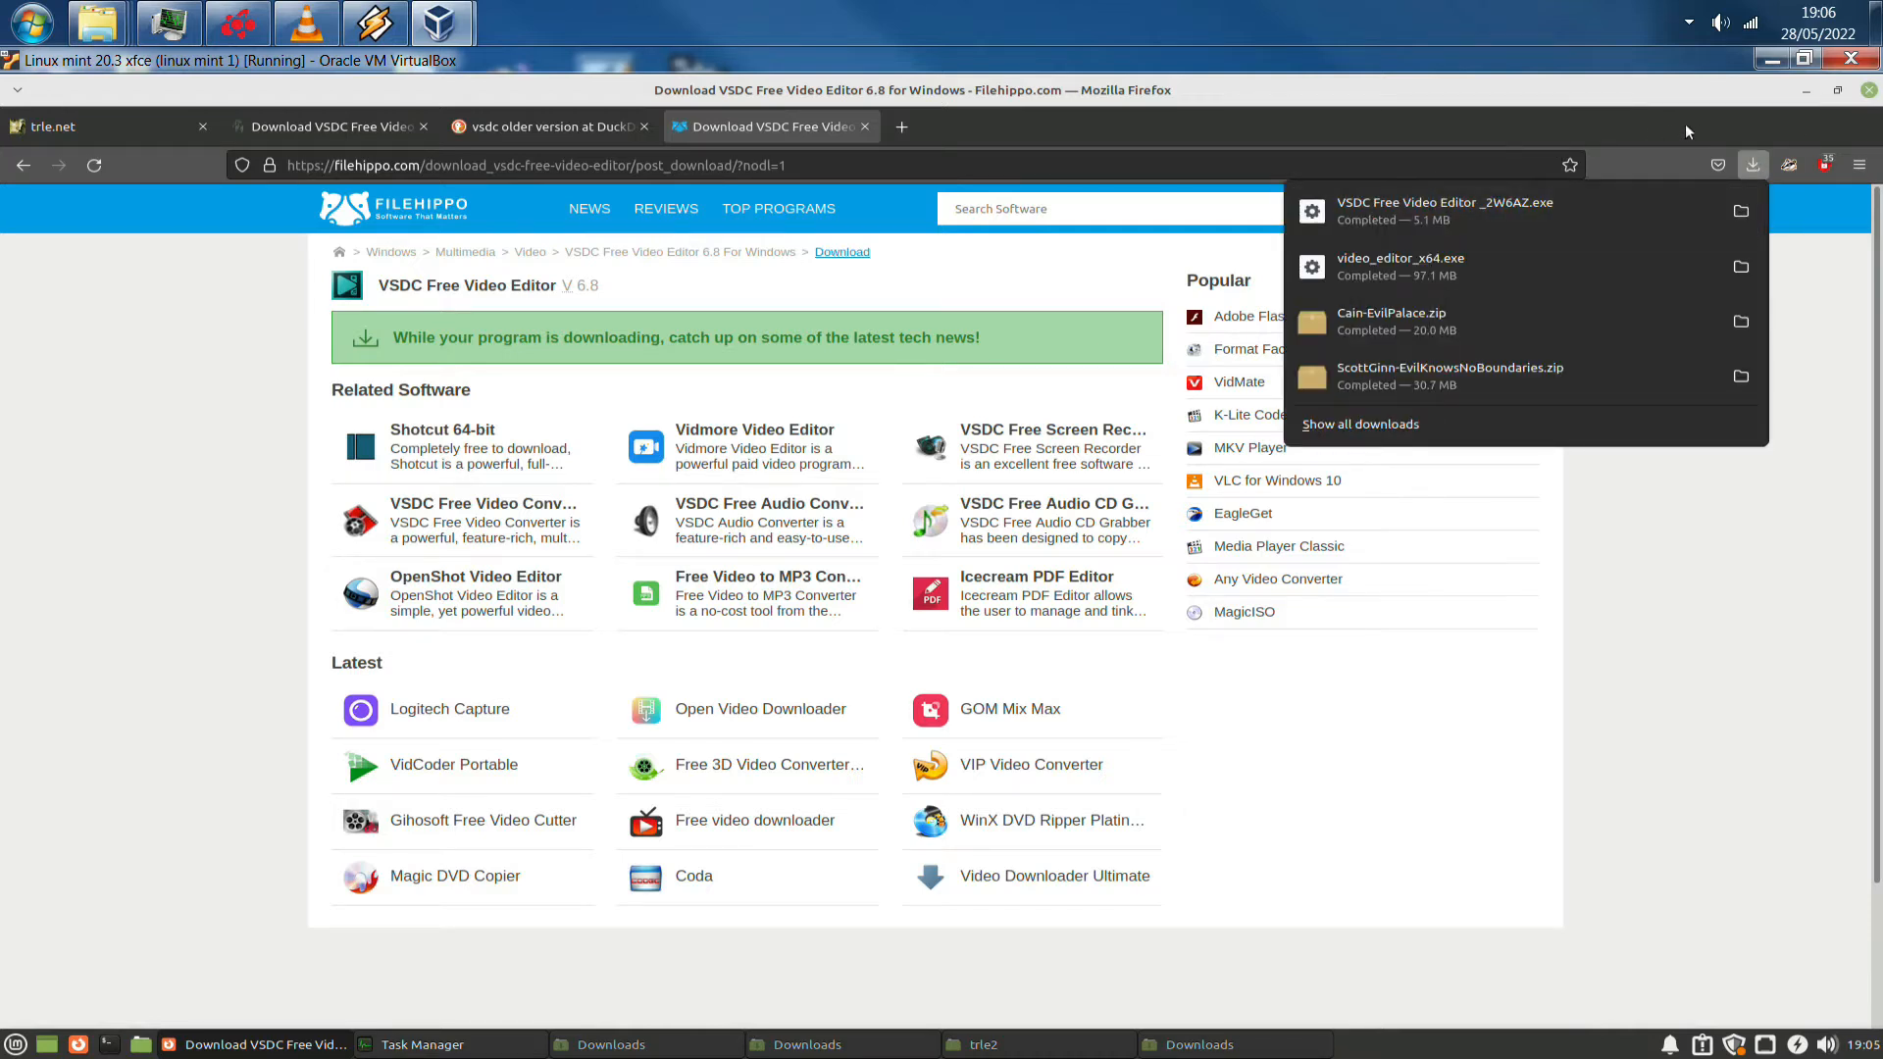
{"action": "left_click", "coordinate": [1796, 90]}
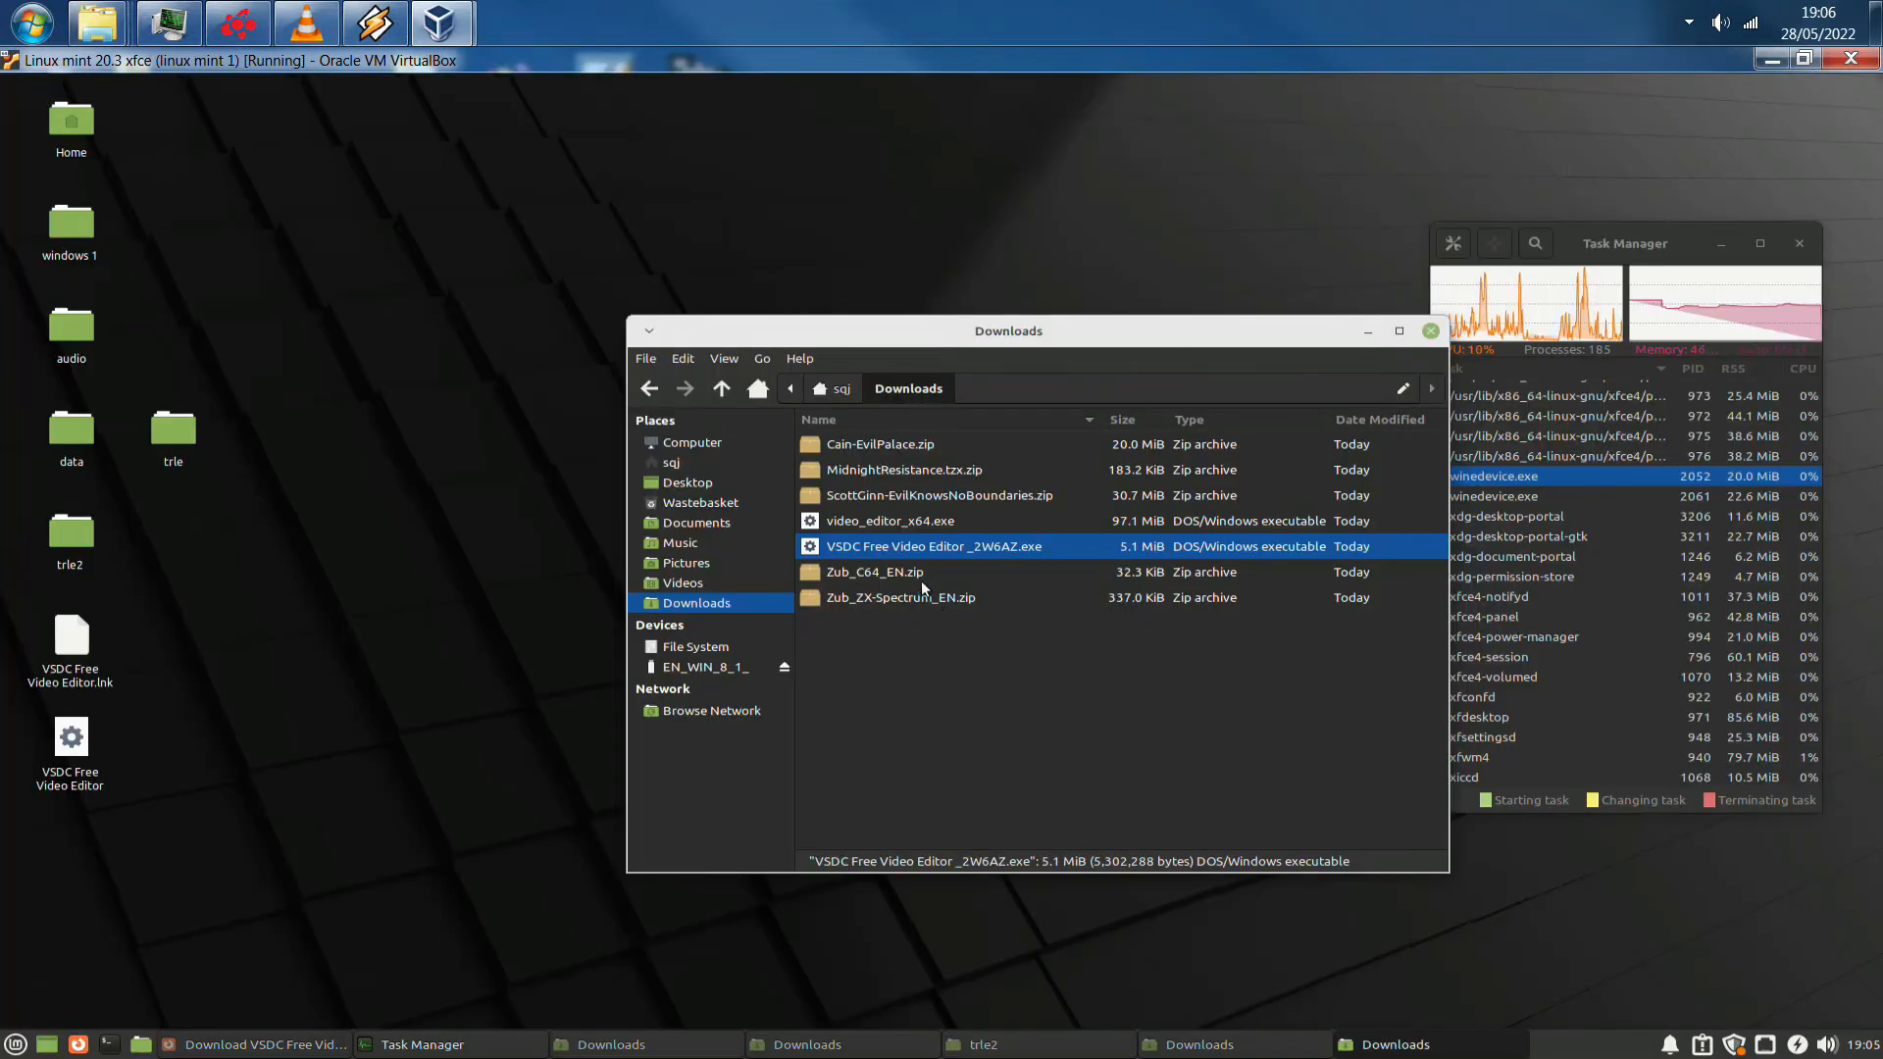
{"action": "double_click", "coordinate": [919, 547]}
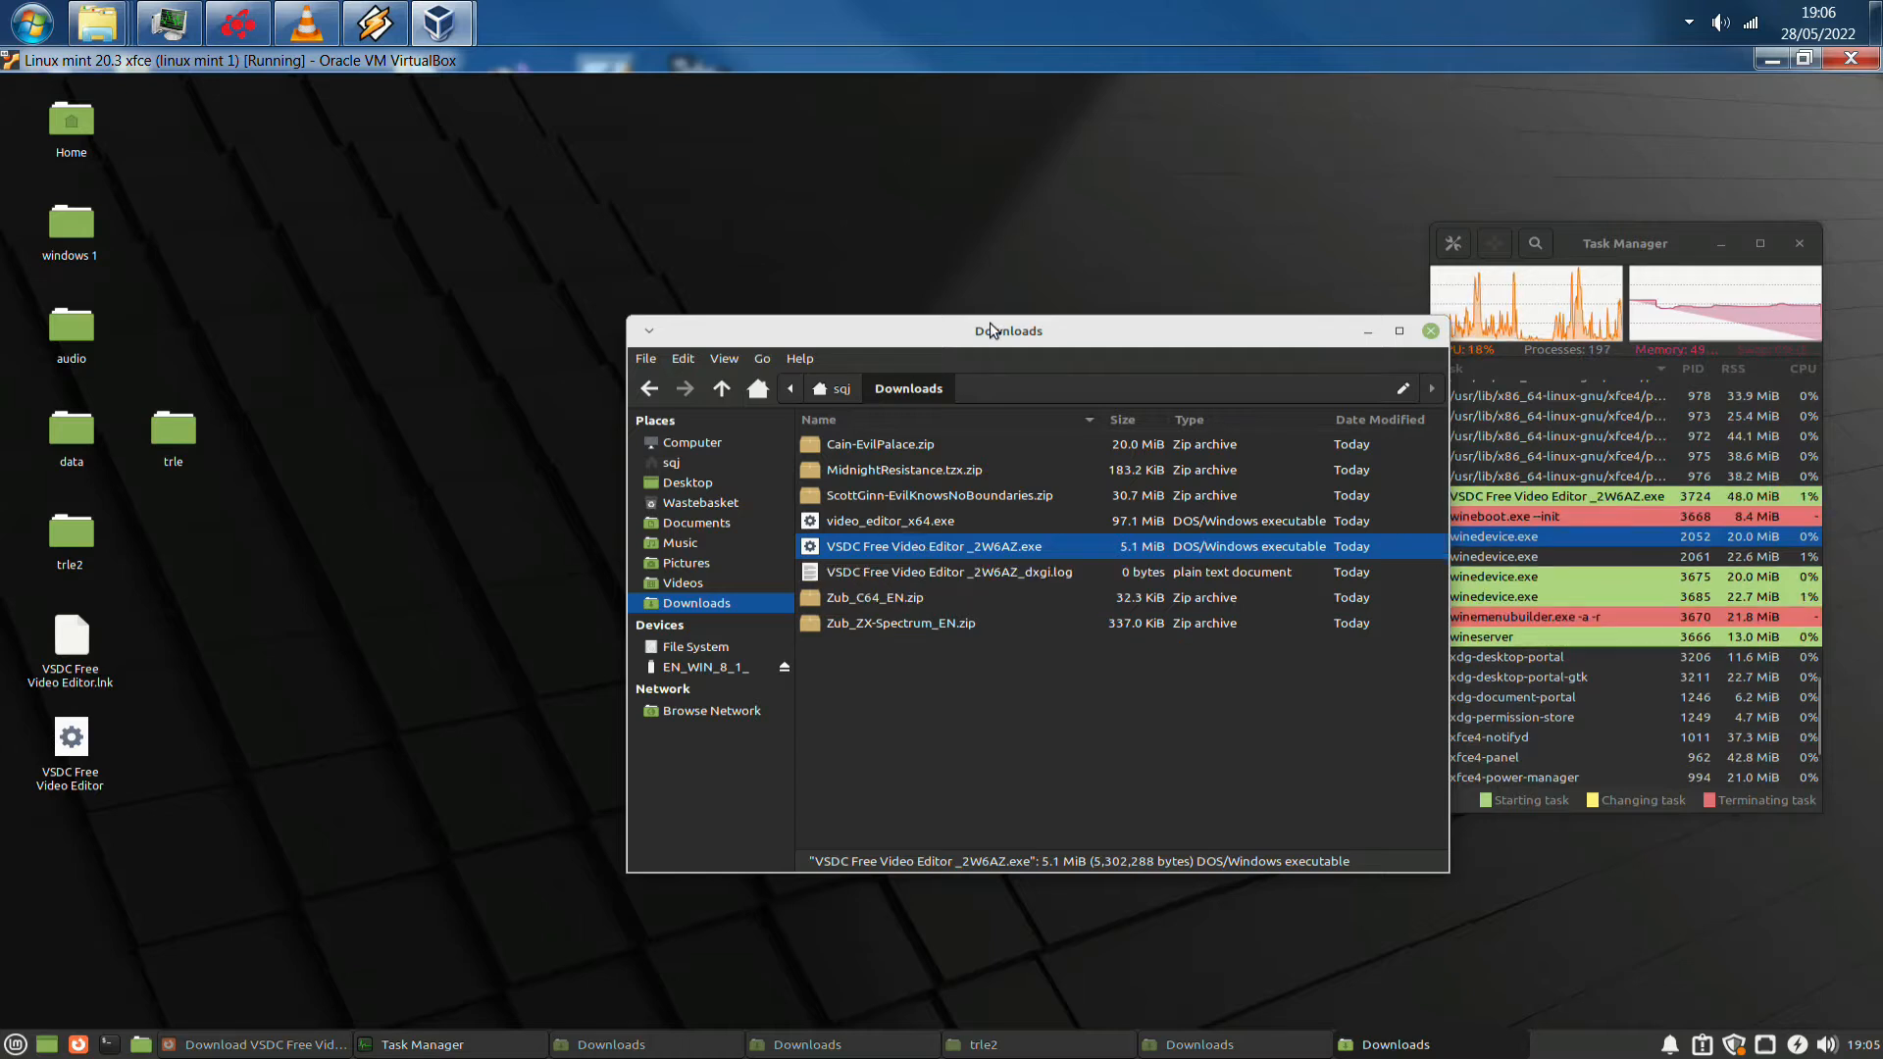
{"action": "left_click_drag", "start_coordinate": [1037, 330], "coordinate": [878, 313]}
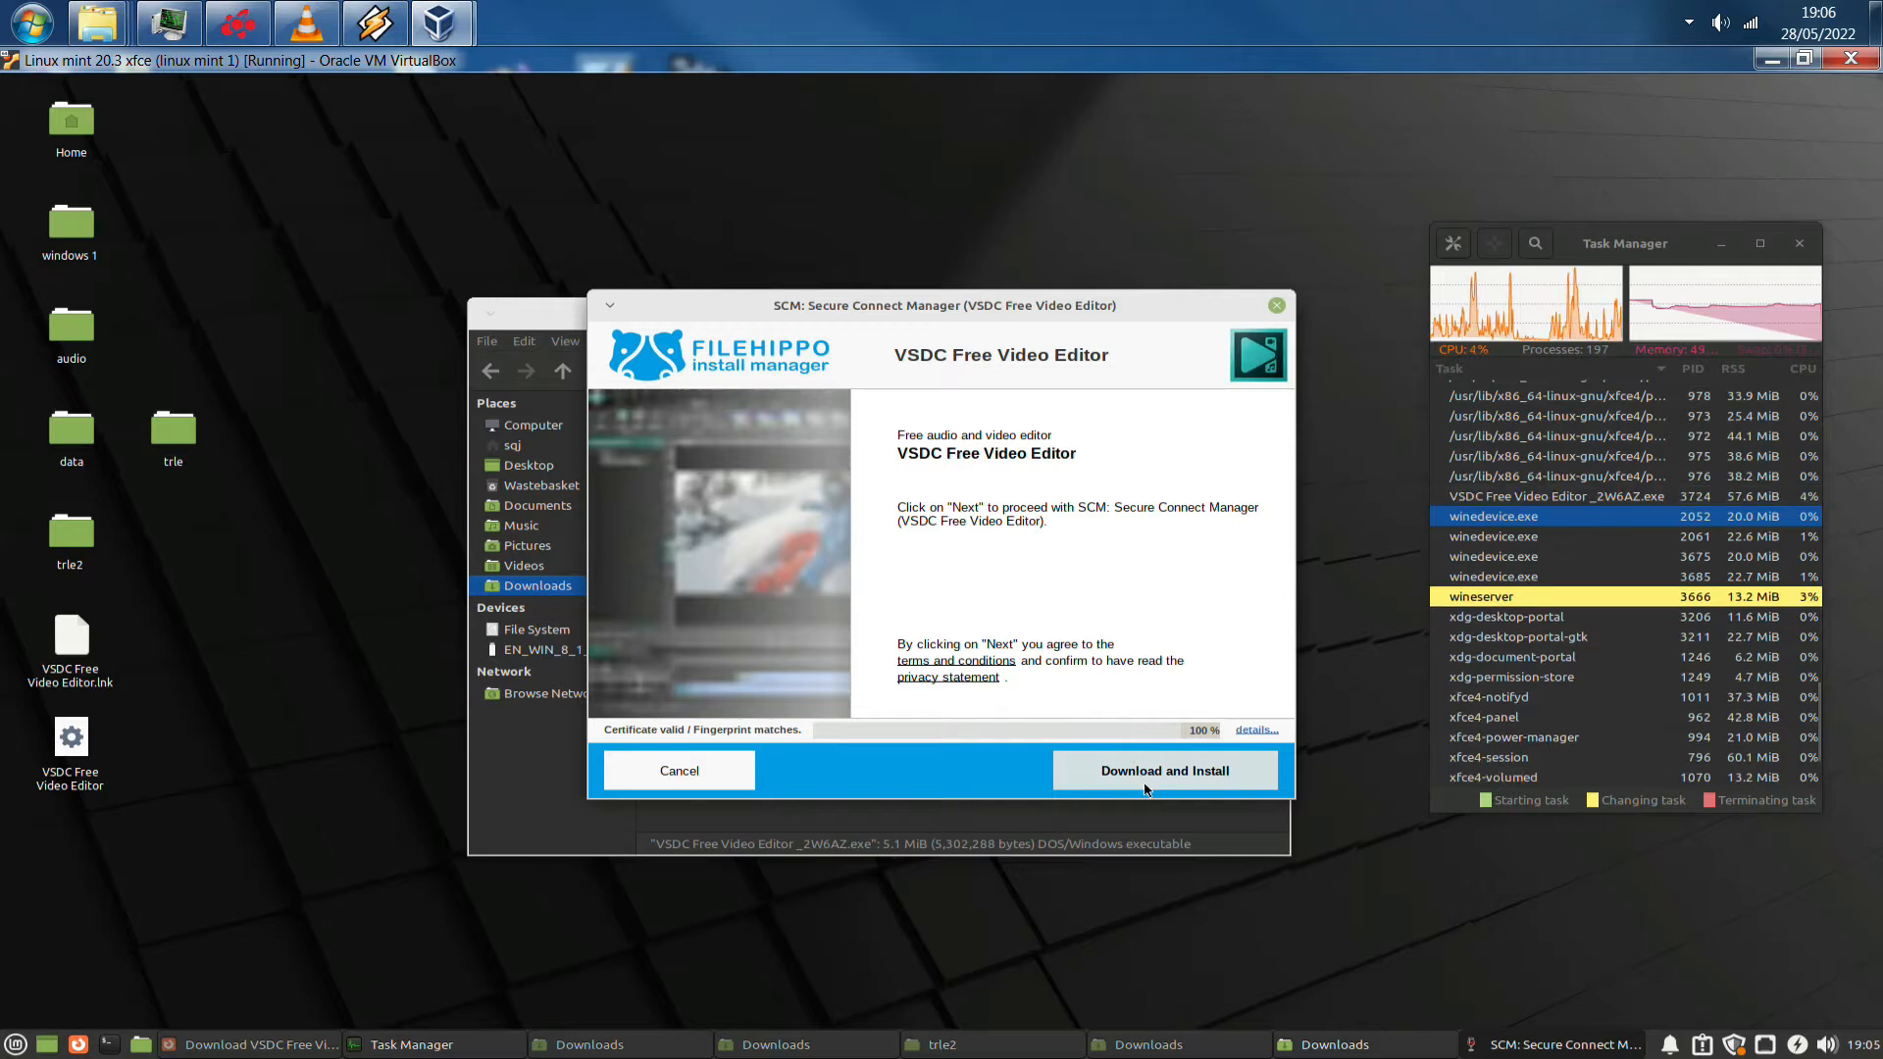
{"action": "left_click", "coordinate": [1146, 784]}
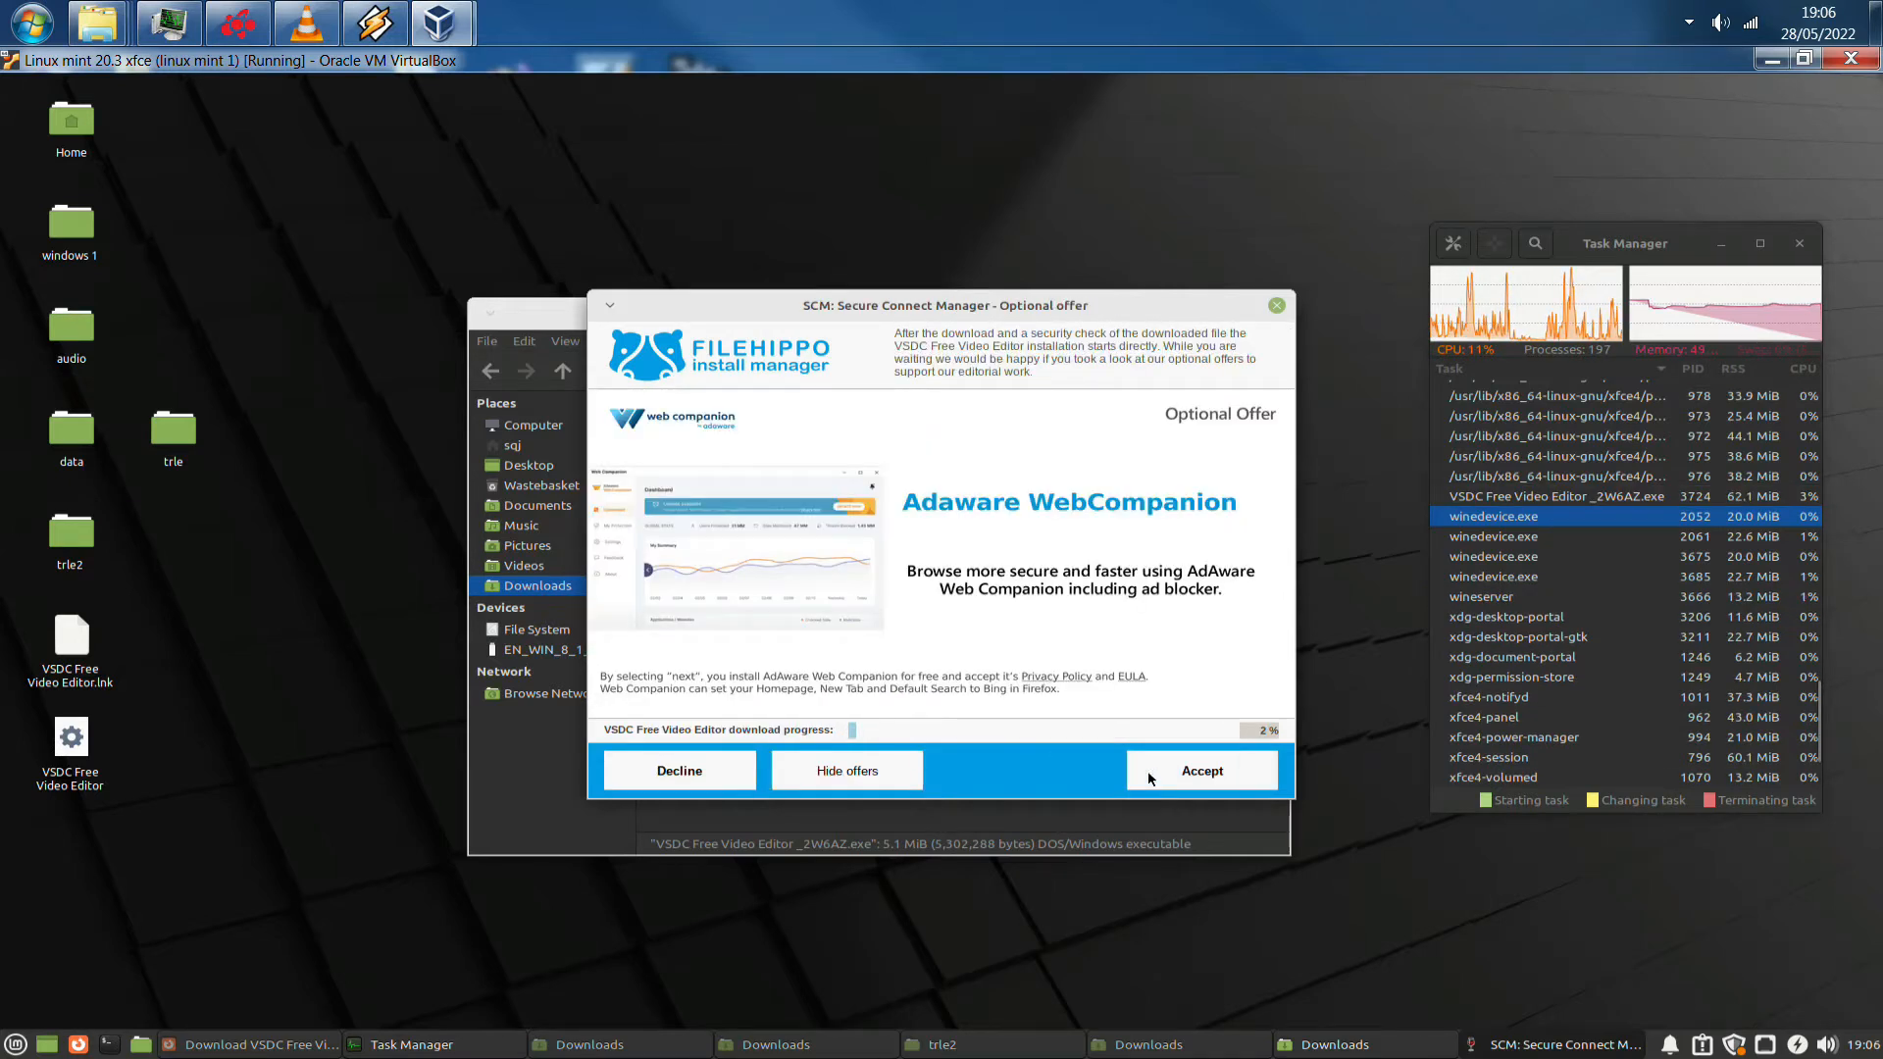
{"action": "left_click", "coordinate": [695, 782]}
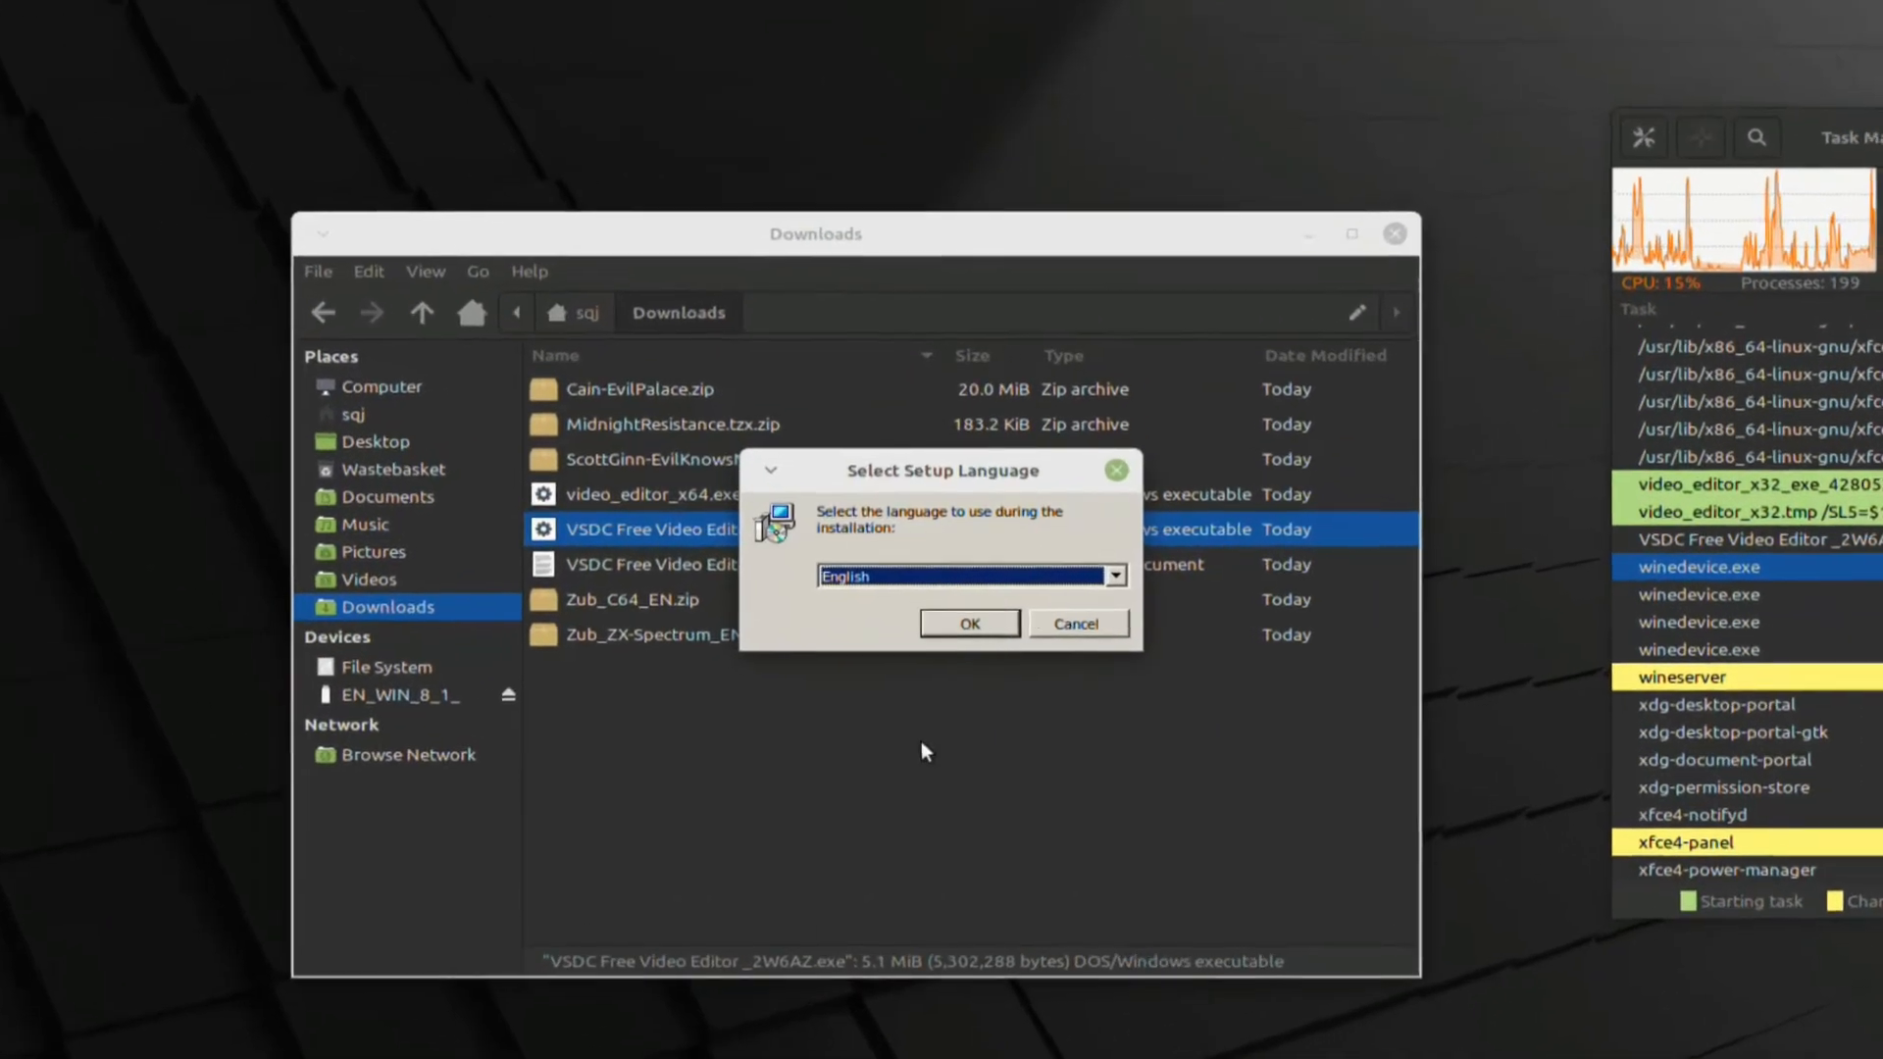
Start the VSDC setup wizard in English and accept its license agreement
{"action": "left_click", "coordinate": [970, 624]}
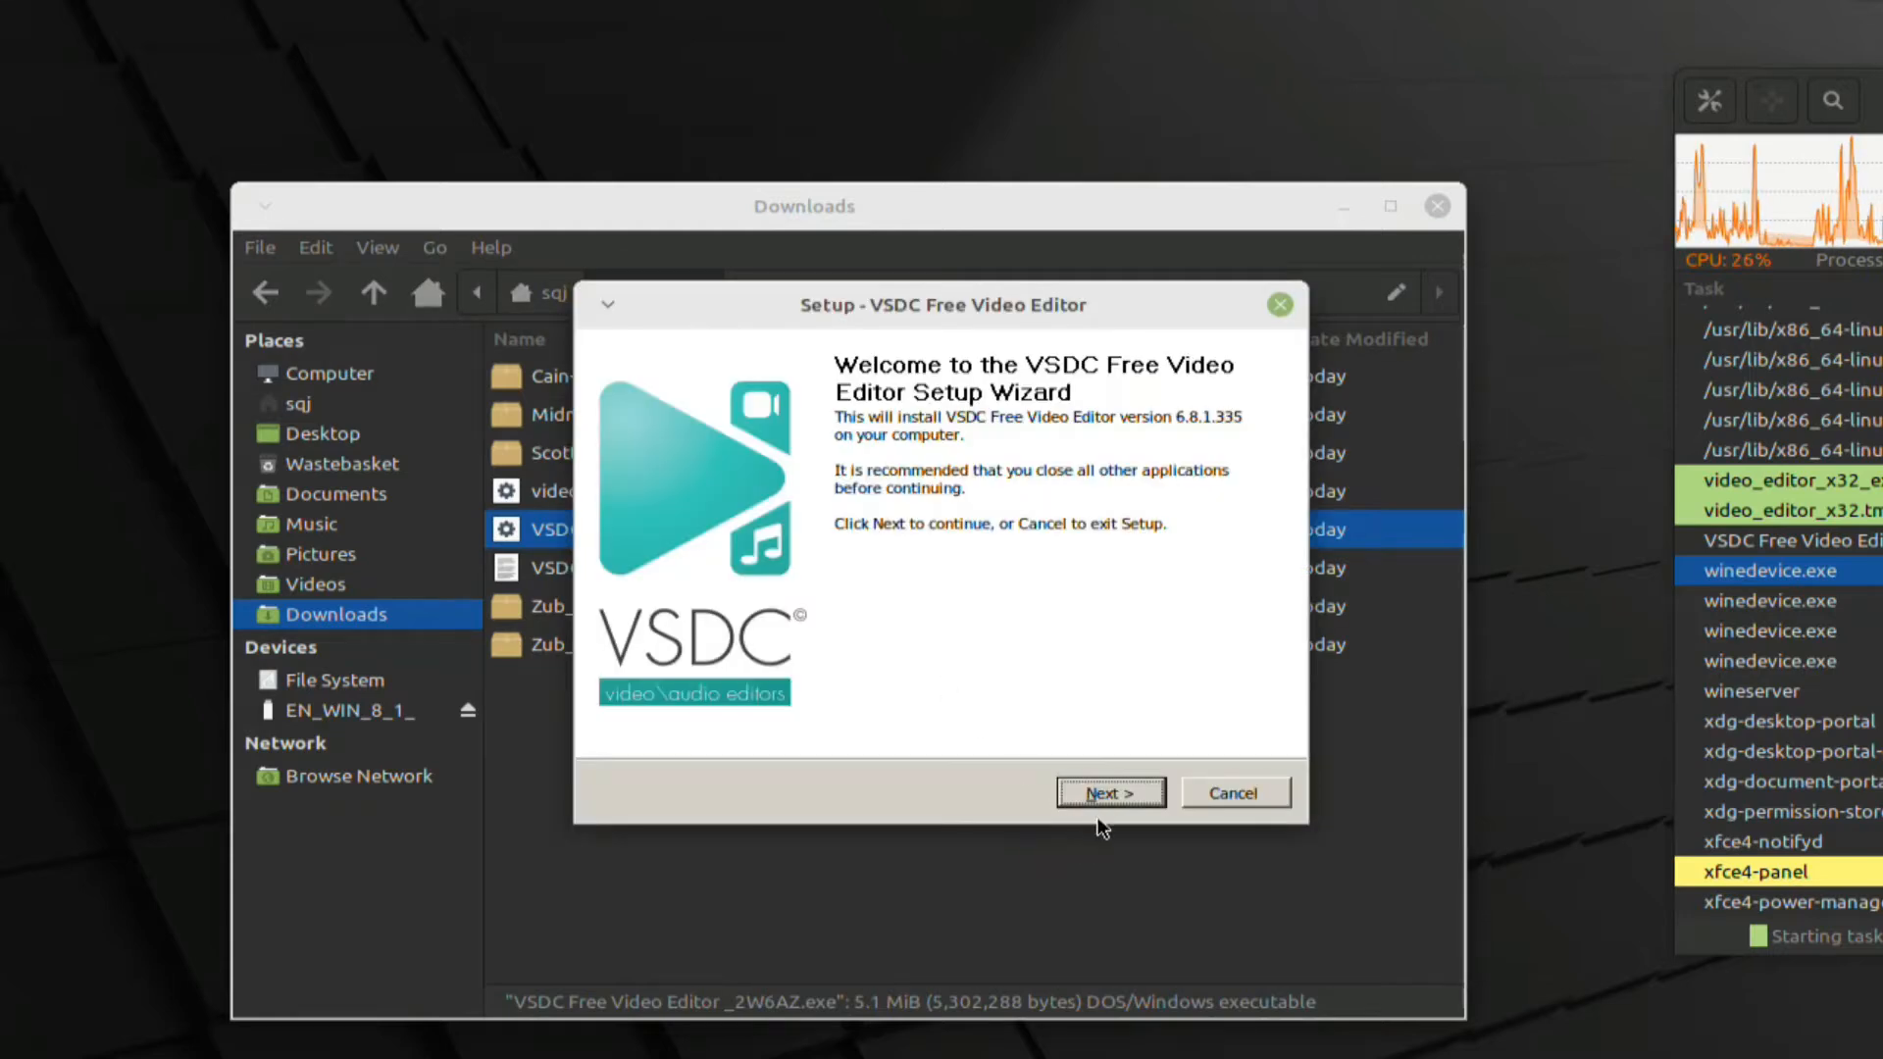
{"action": "left_click", "coordinate": [1104, 797]}
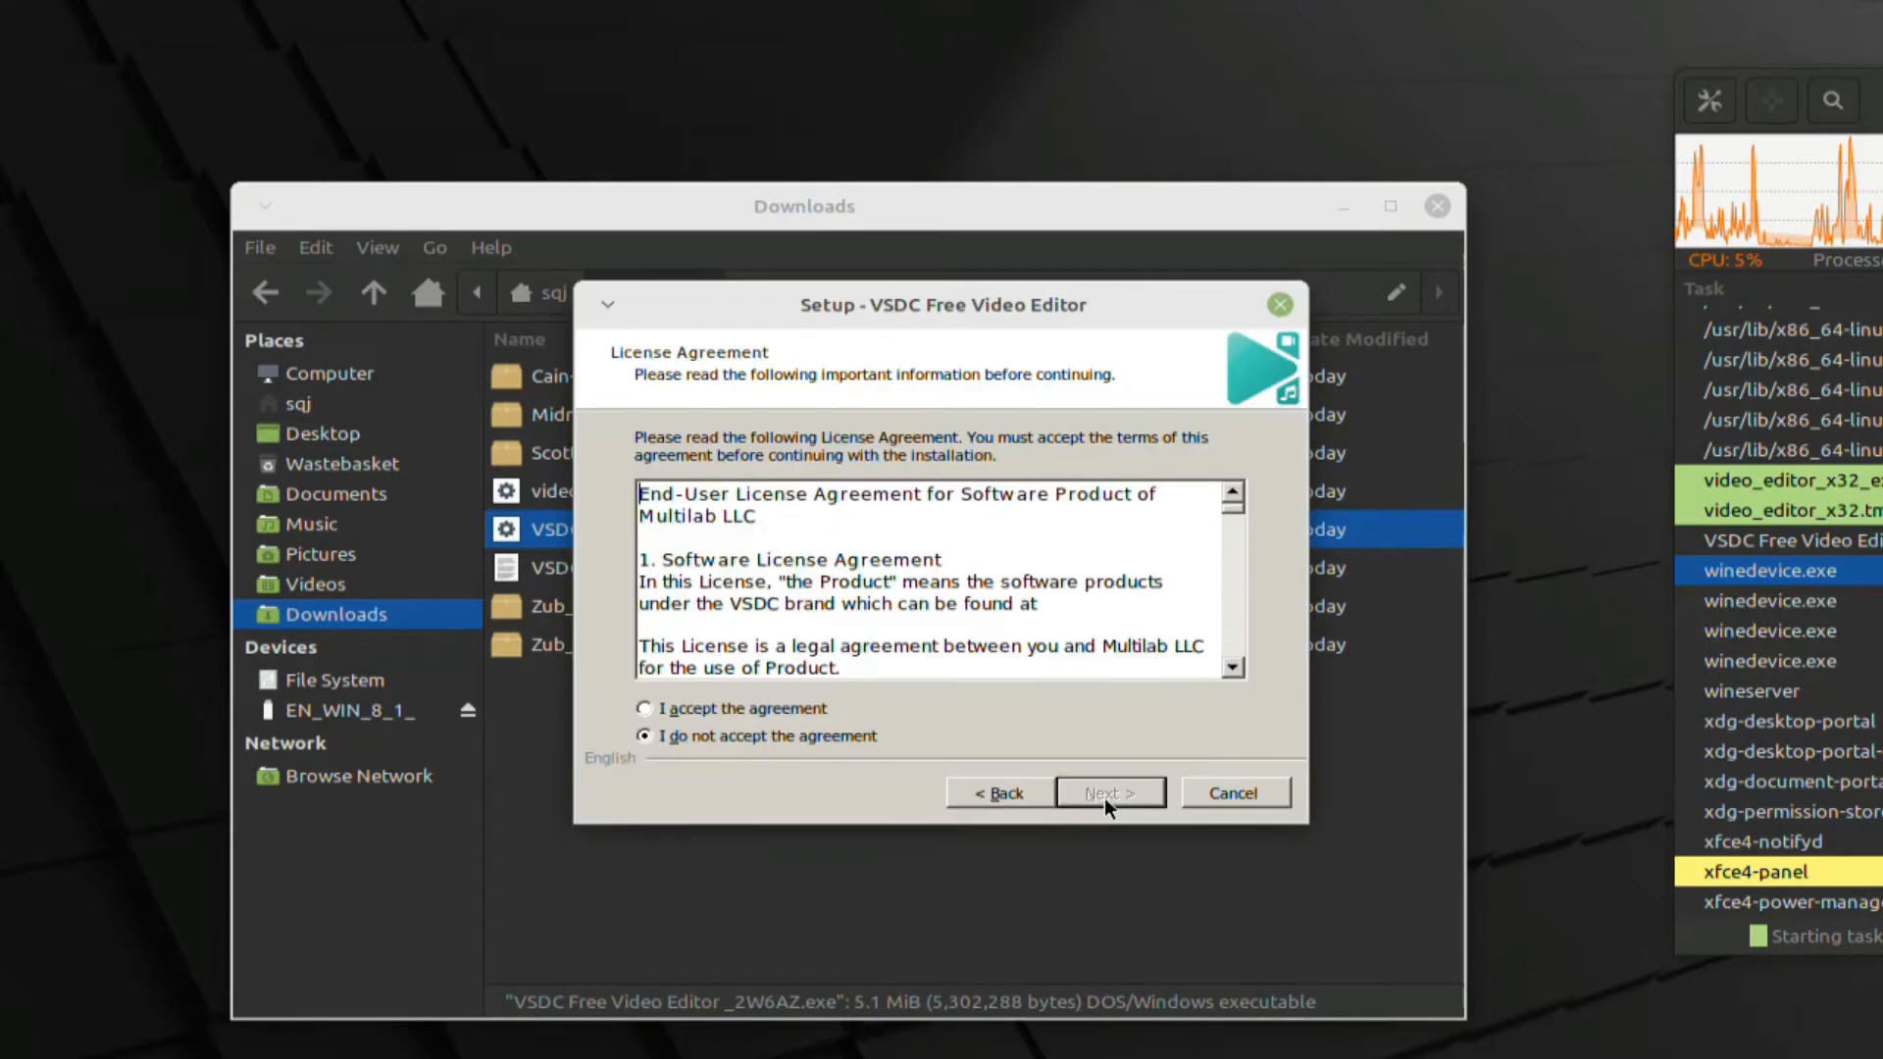
{"action": "left_click", "coordinate": [763, 707]}
{"action": "left_click", "coordinate": [1157, 792]}
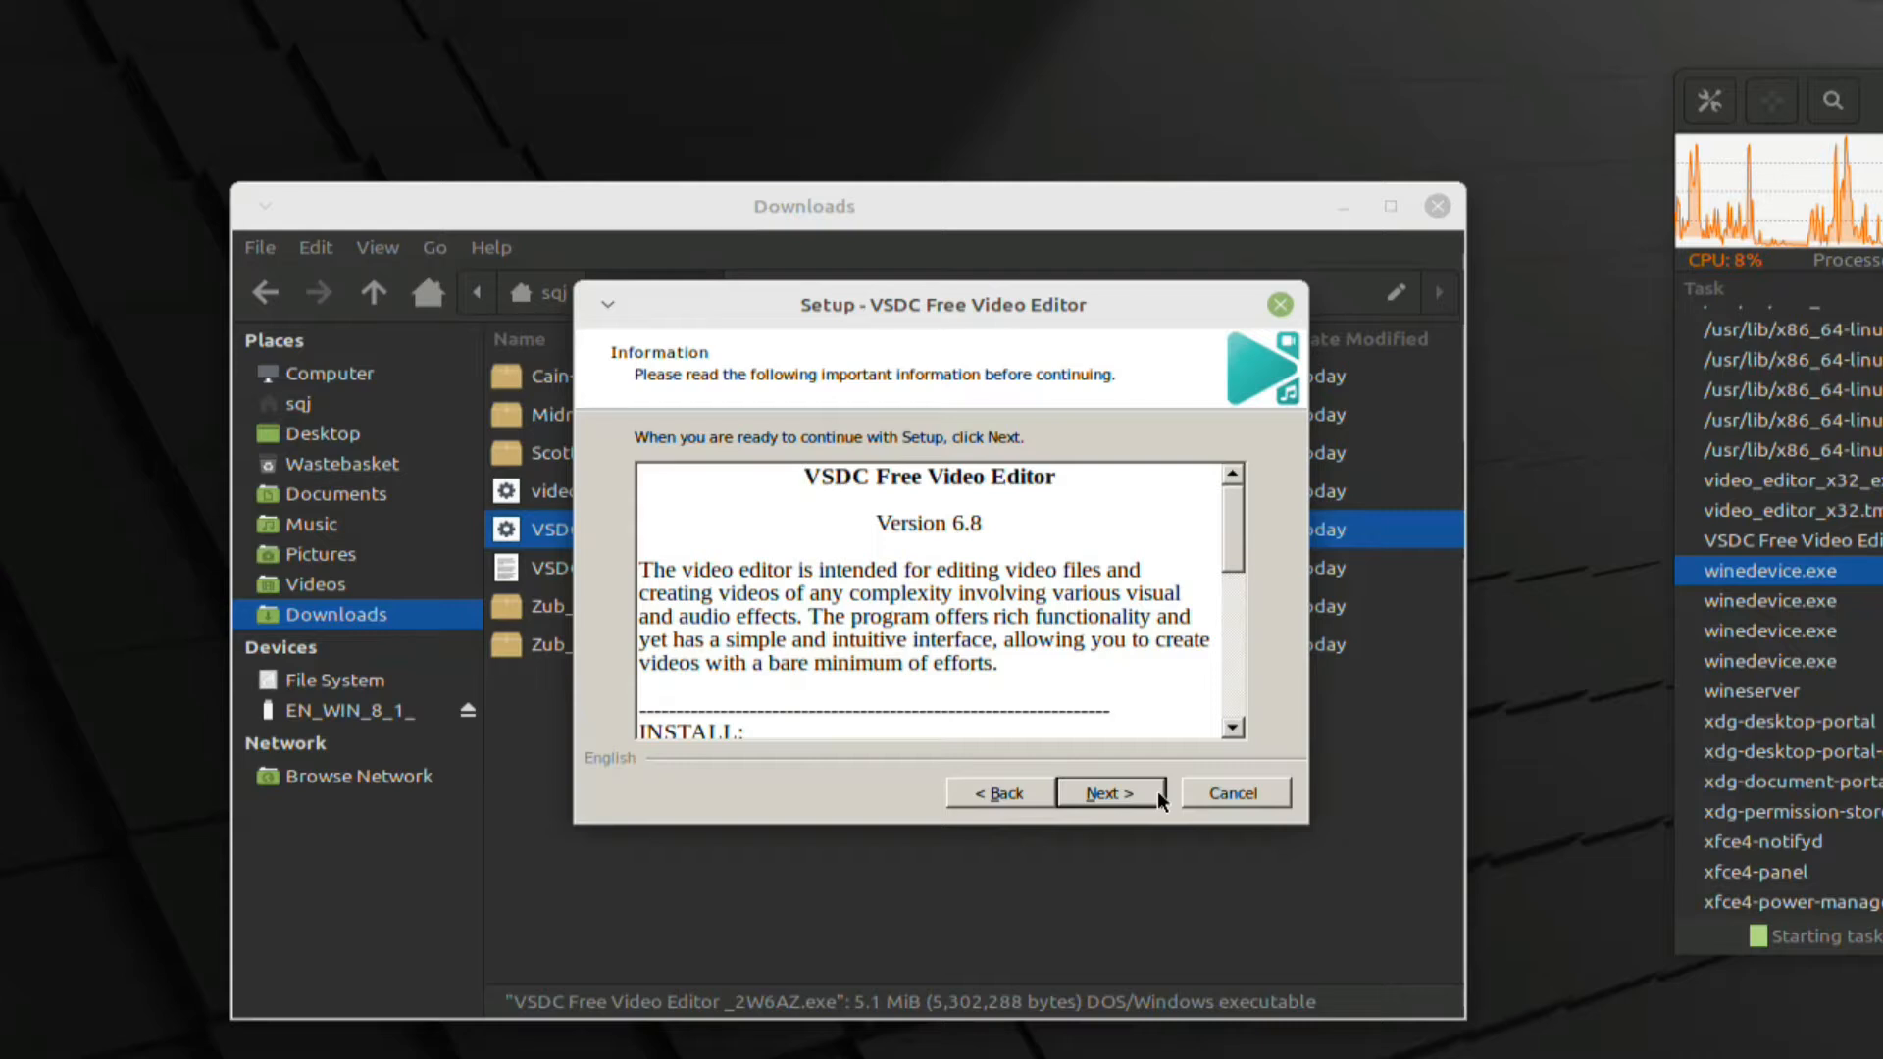
Install VSDC into C:\Program Files (x86)\FlashIntegro, keeping the default desktop icon and project file association
{"action": "left_click", "coordinate": [1157, 790]}
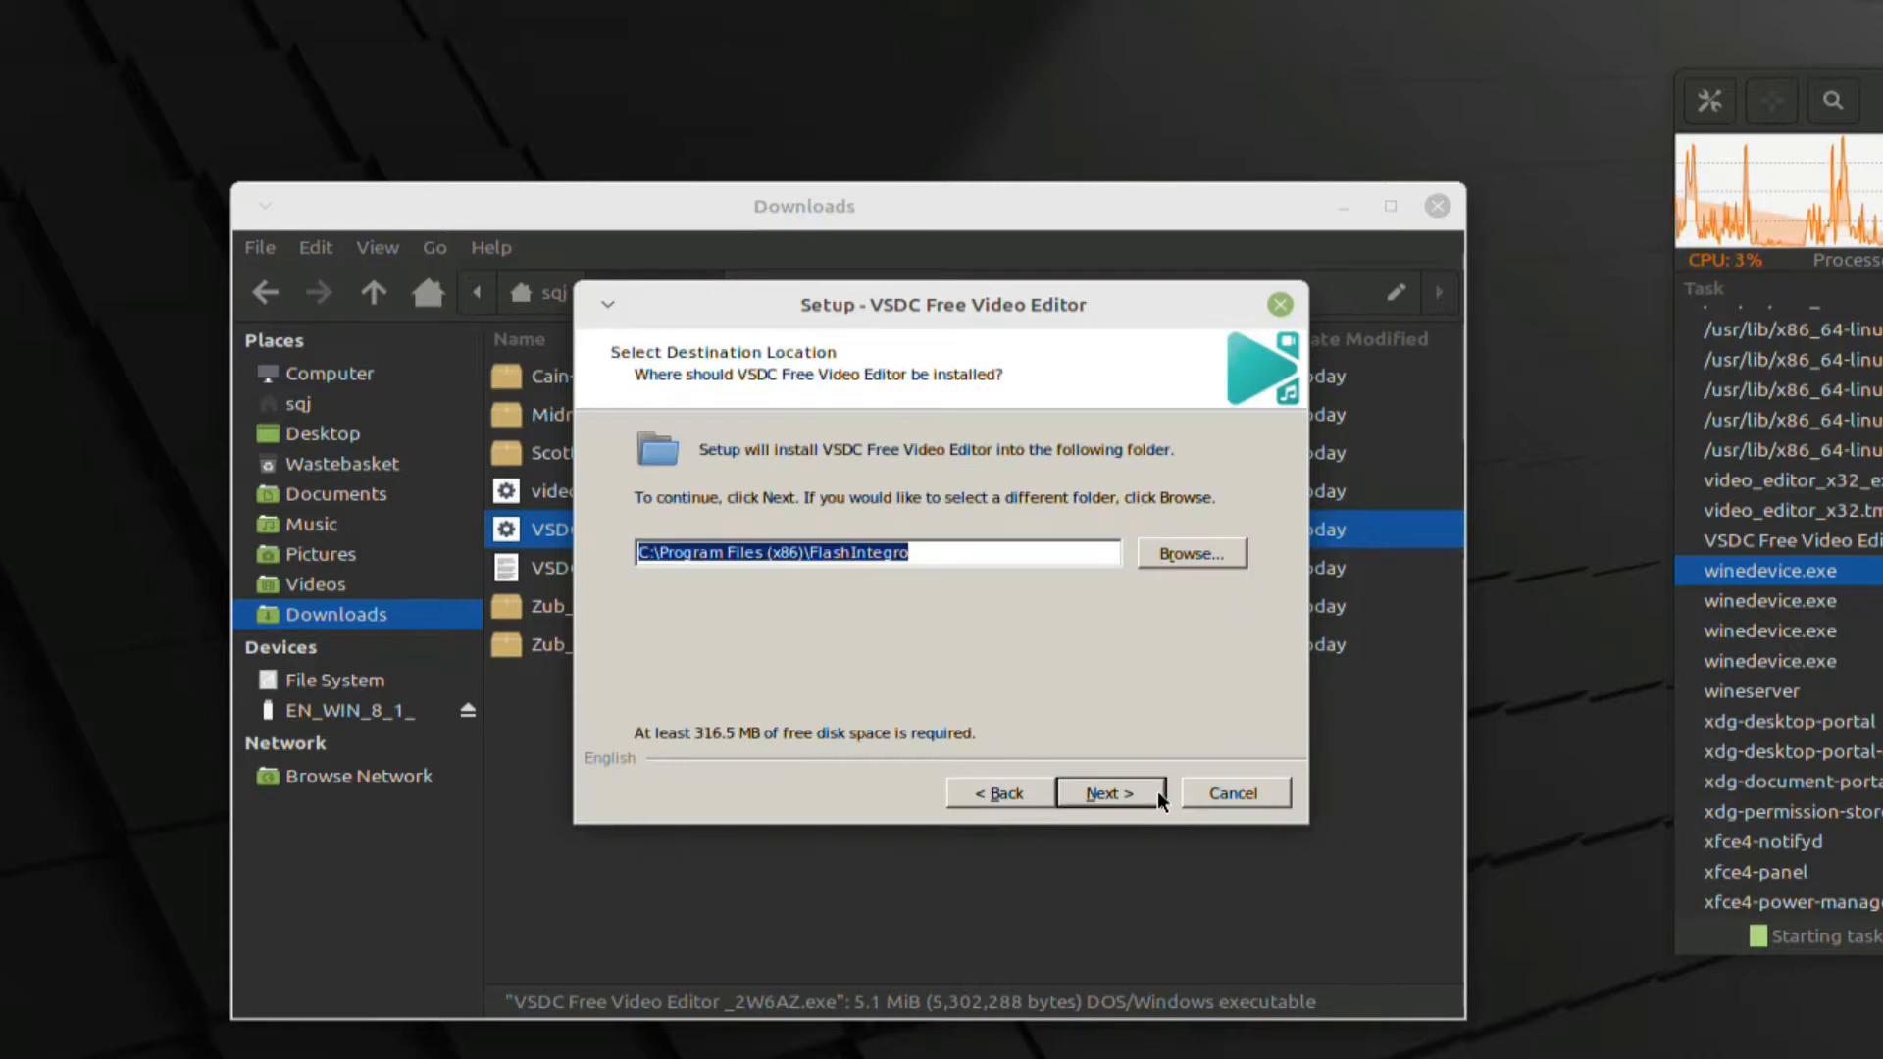
{"action": "left_click", "coordinate": [1142, 794]}
{"action": "left_click", "coordinate": [1139, 796]}
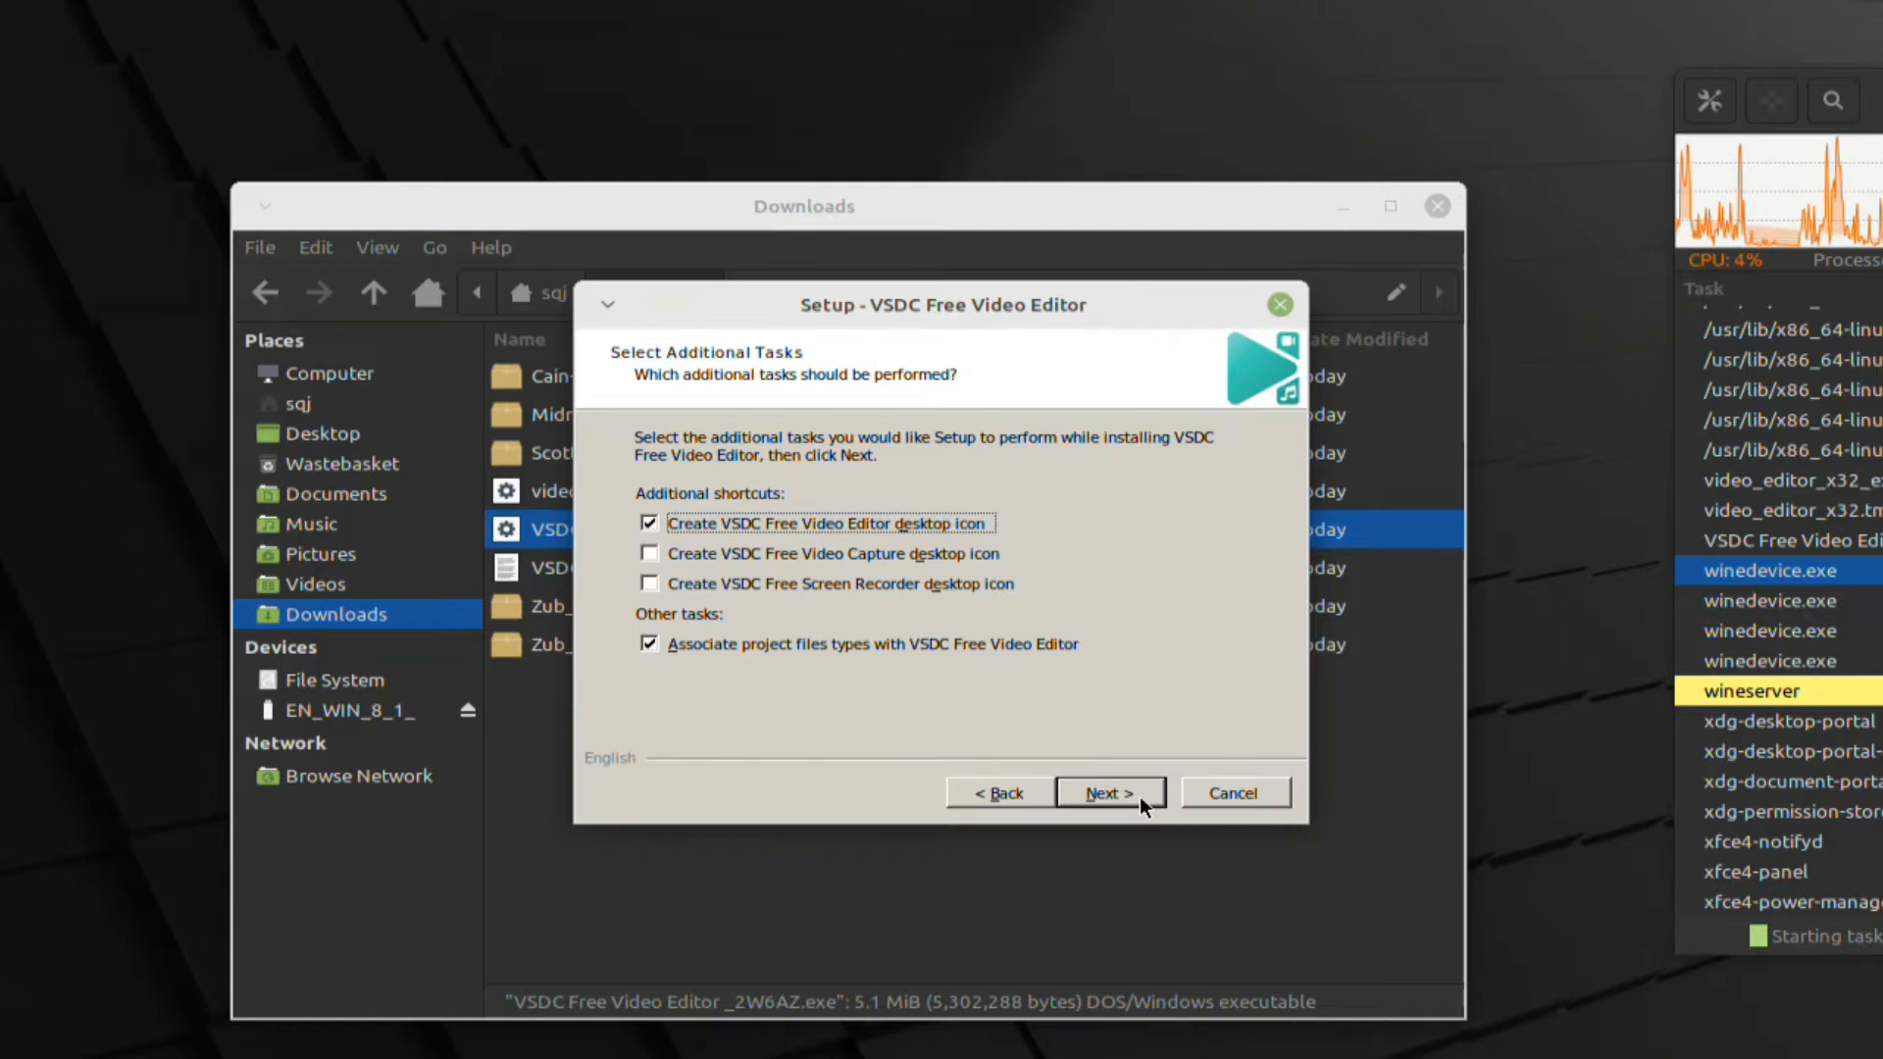
{"action": "left_click", "coordinate": [1140, 796]}
{"action": "left_click", "coordinate": [1139, 796]}
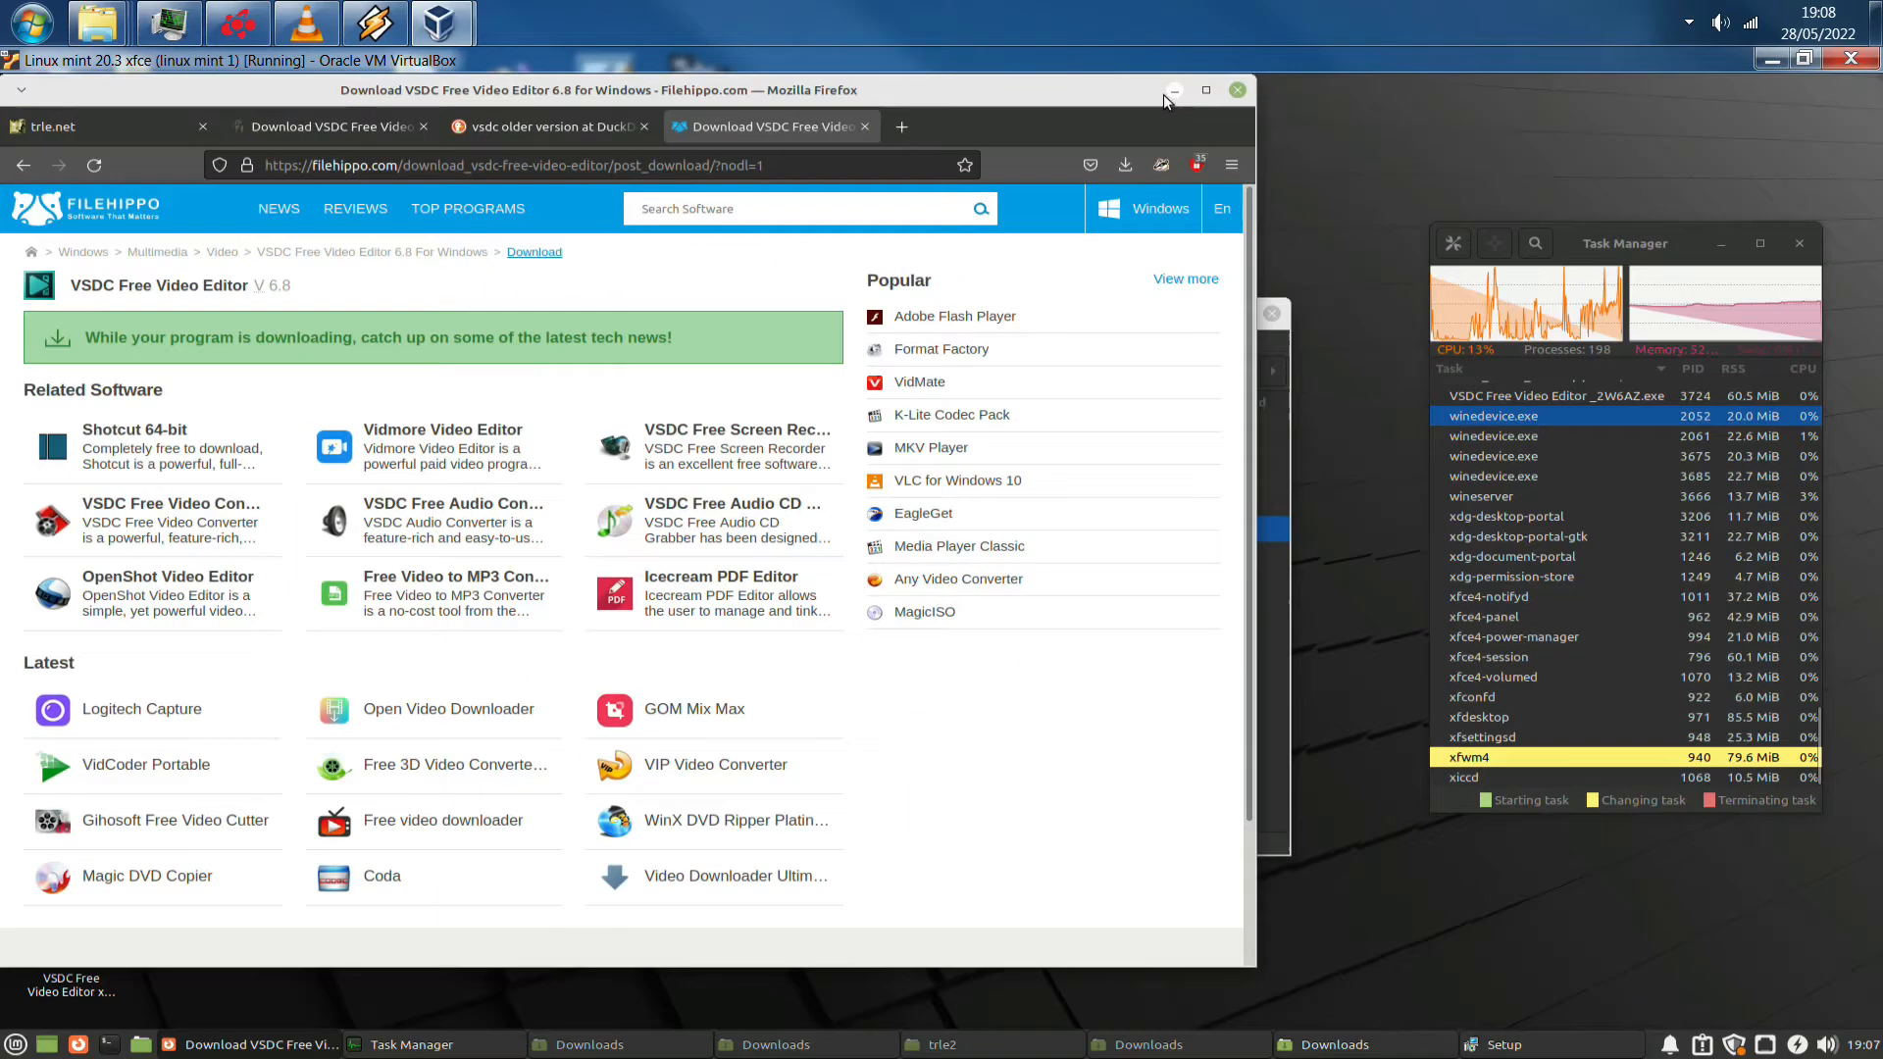
Minimize the browser window and finish the setup wizard with VSDC Free Video Editor set to launch
{"action": "left_click", "coordinate": [1172, 90]}
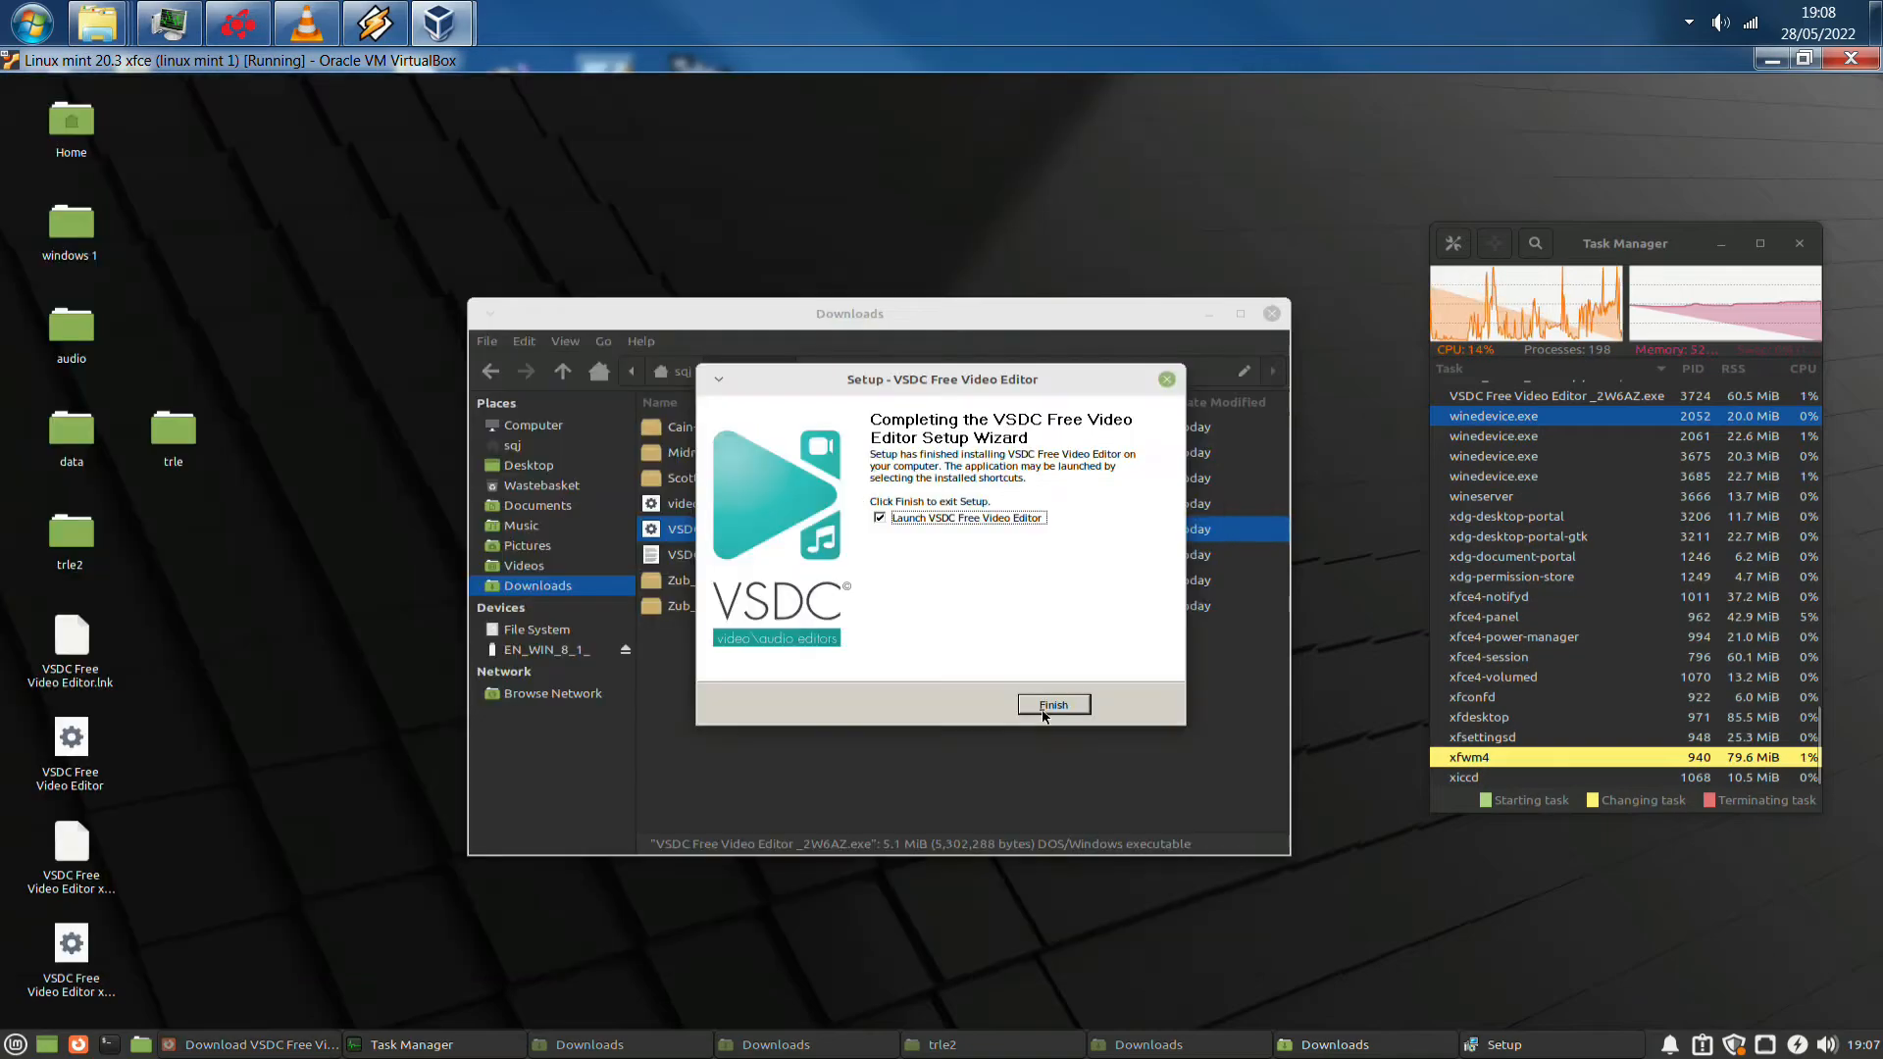
{"action": "left_click", "coordinate": [1051, 706]}
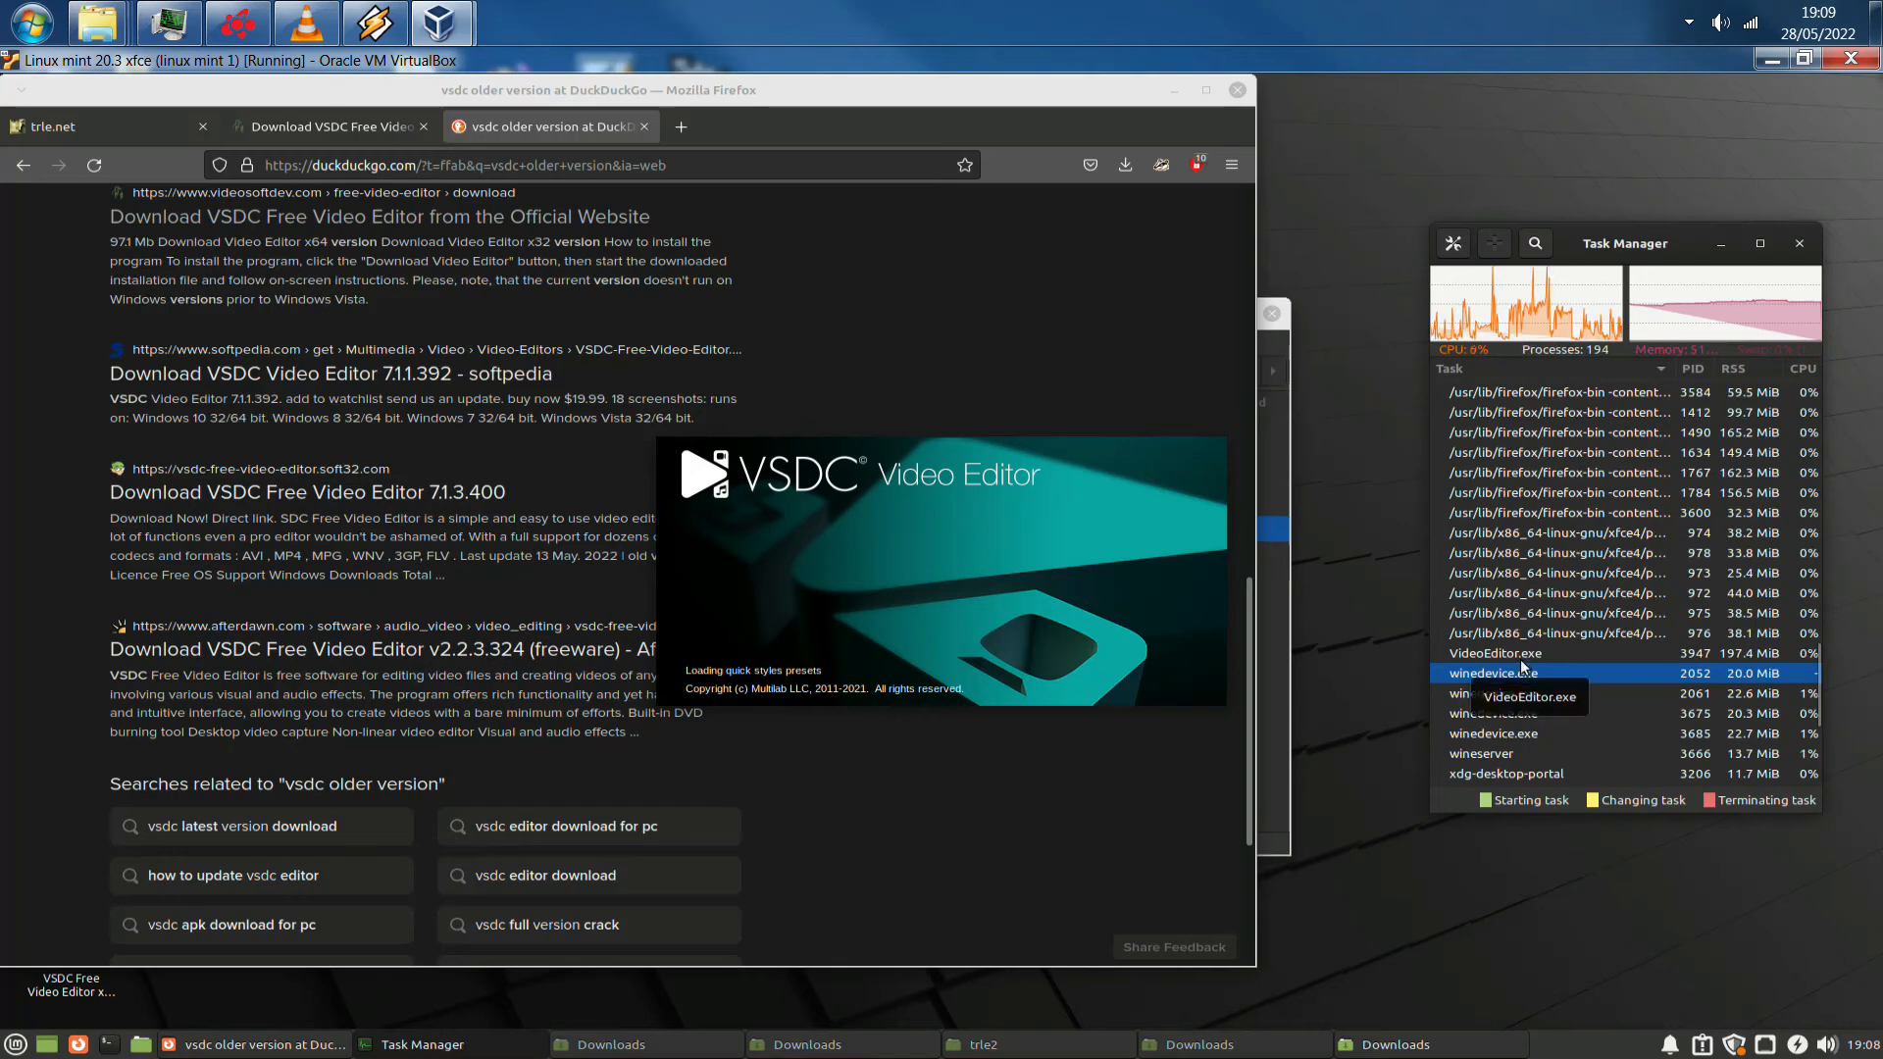
Terminate the VideoEditor.exe process, PID 3947, in Task Manager
{"action": "right_click", "coordinate": [1520, 656]}
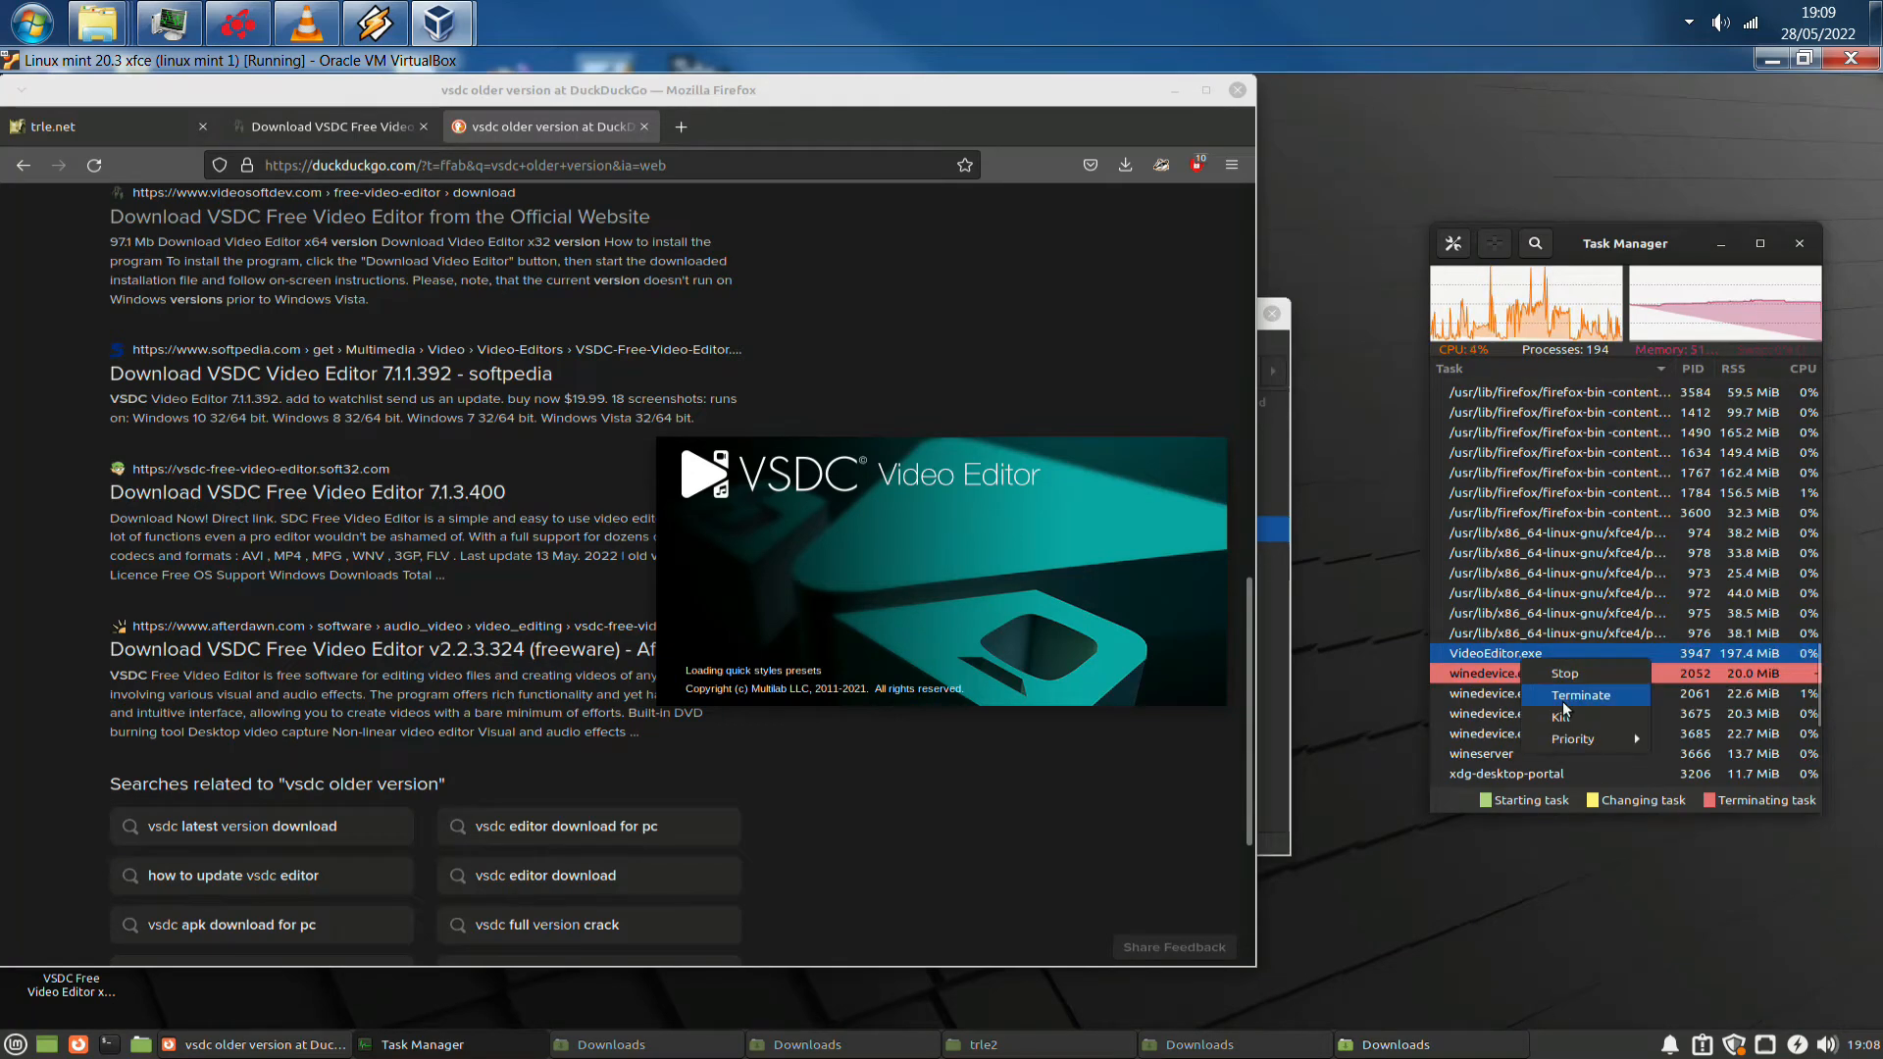
{"action": "left_click", "coordinate": [1561, 698]}
{"action": "left_click", "coordinate": [1668, 751]}
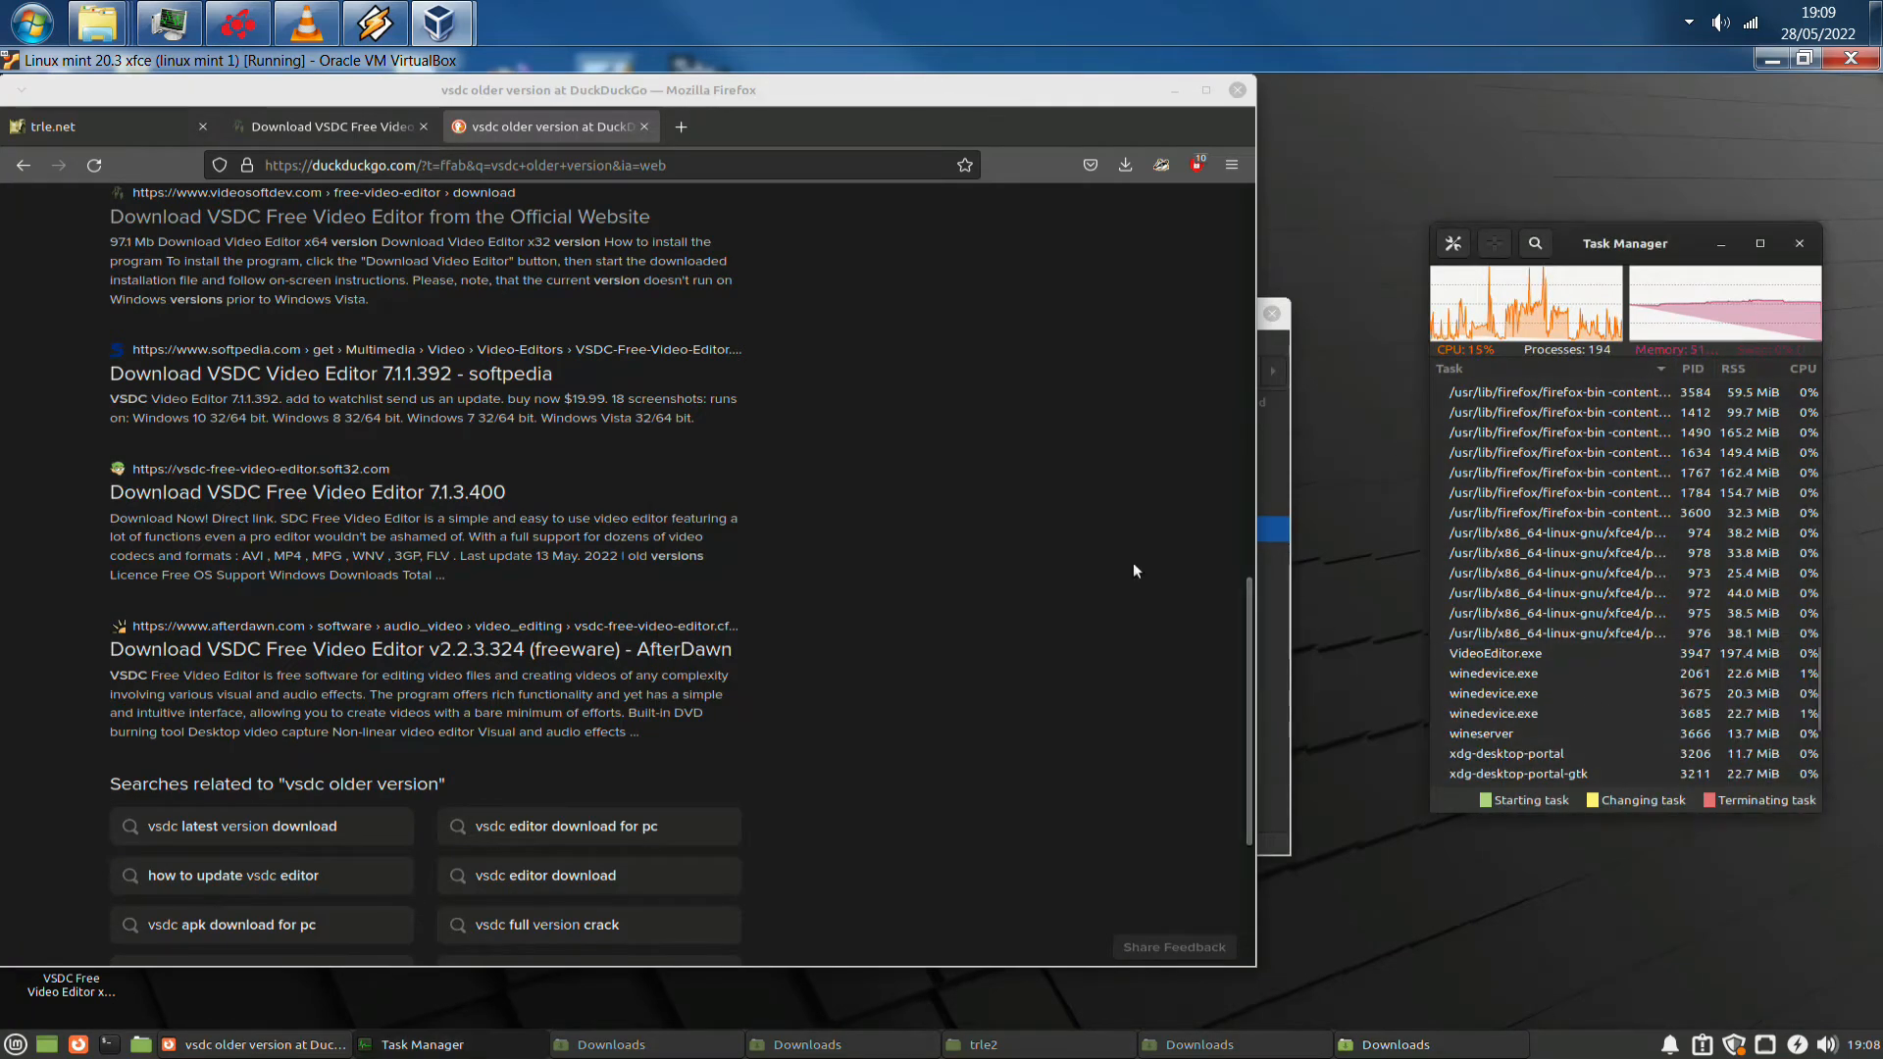
Change the web search to "vsdc old version" and look through the results for other sources of older releases
{"action": "scroll", "coordinate": [685, 489], "scroll_direction": "down", "scroll_amount": 2}
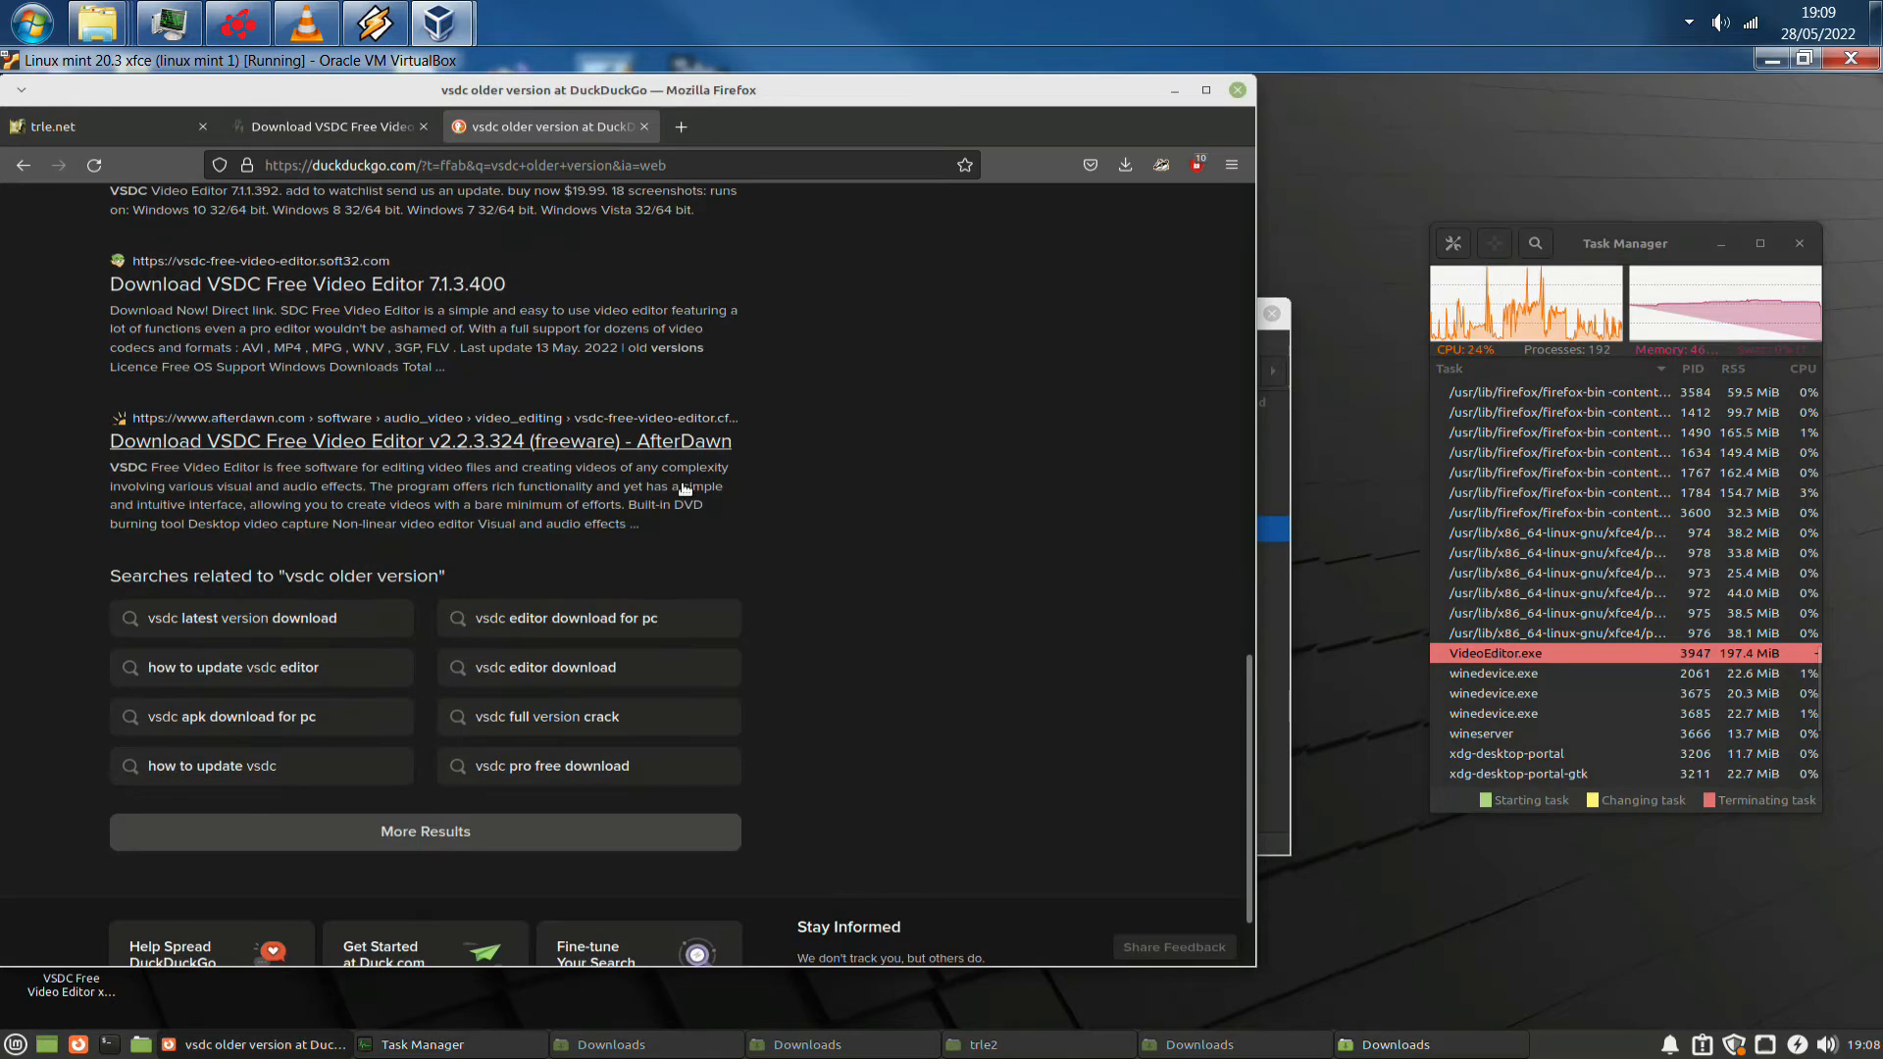
{"action": "scroll", "coordinate": [684, 489], "scroll_direction": "down", "scroll_amount": 1}
{"action": "scroll", "coordinate": [628, 579], "scroll_direction": "up", "scroll_amount": 10}
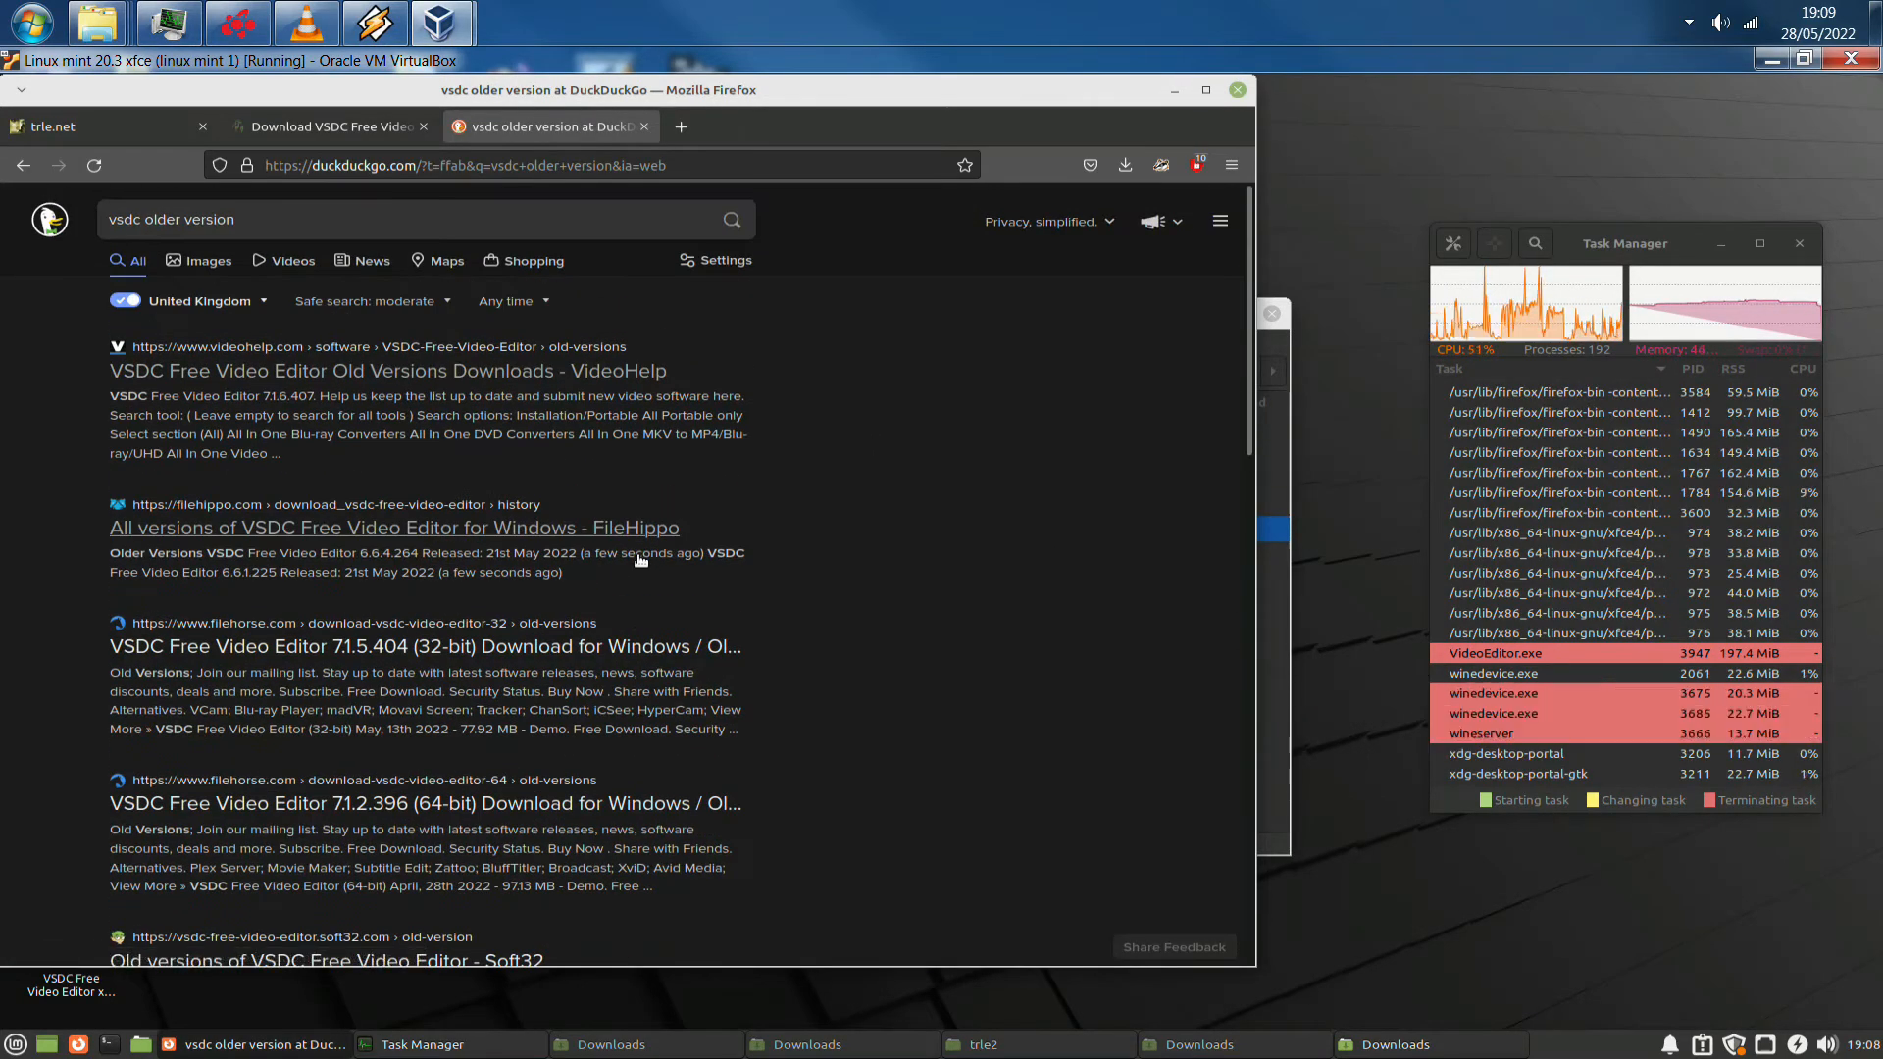
{"action": "left_click", "coordinate": [183, 219]}
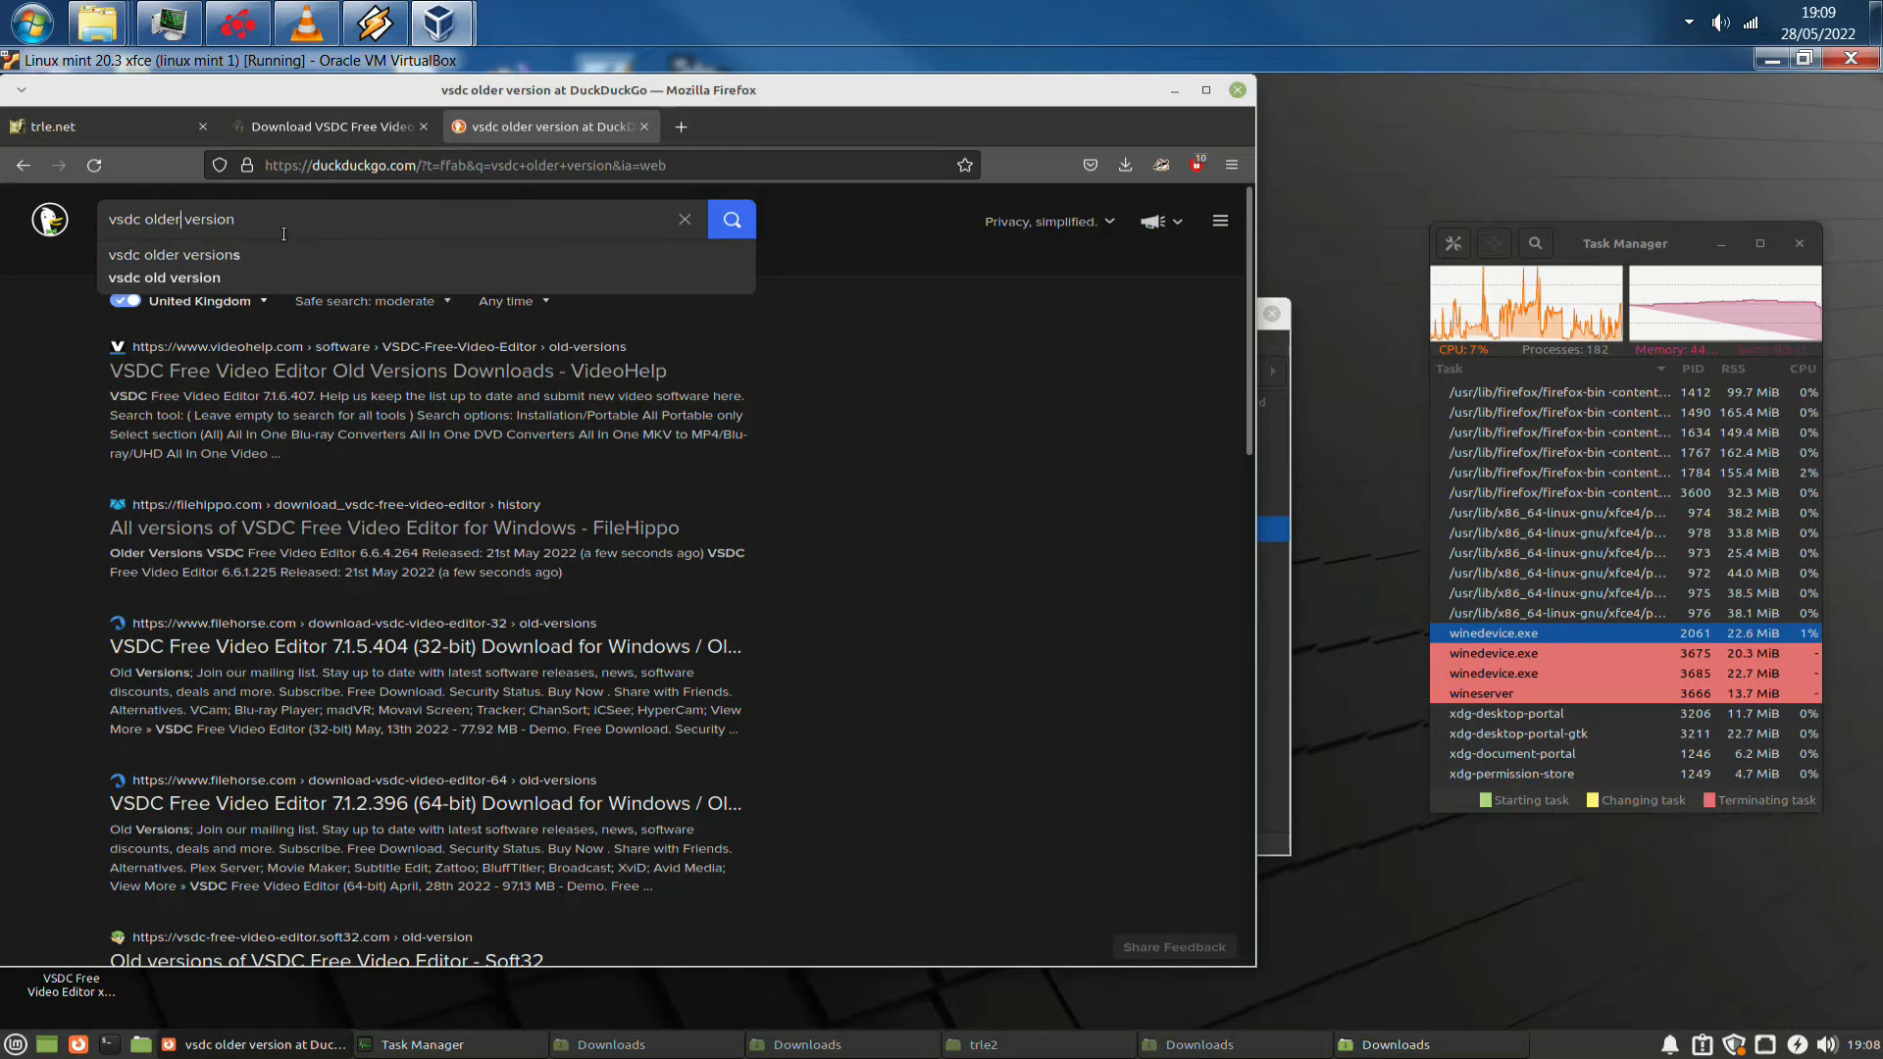
{"action": "key", "text": "BackSpace"}
{"action": "key", "text": "BackSpace"}
{"action": "key", "text": "Return"}
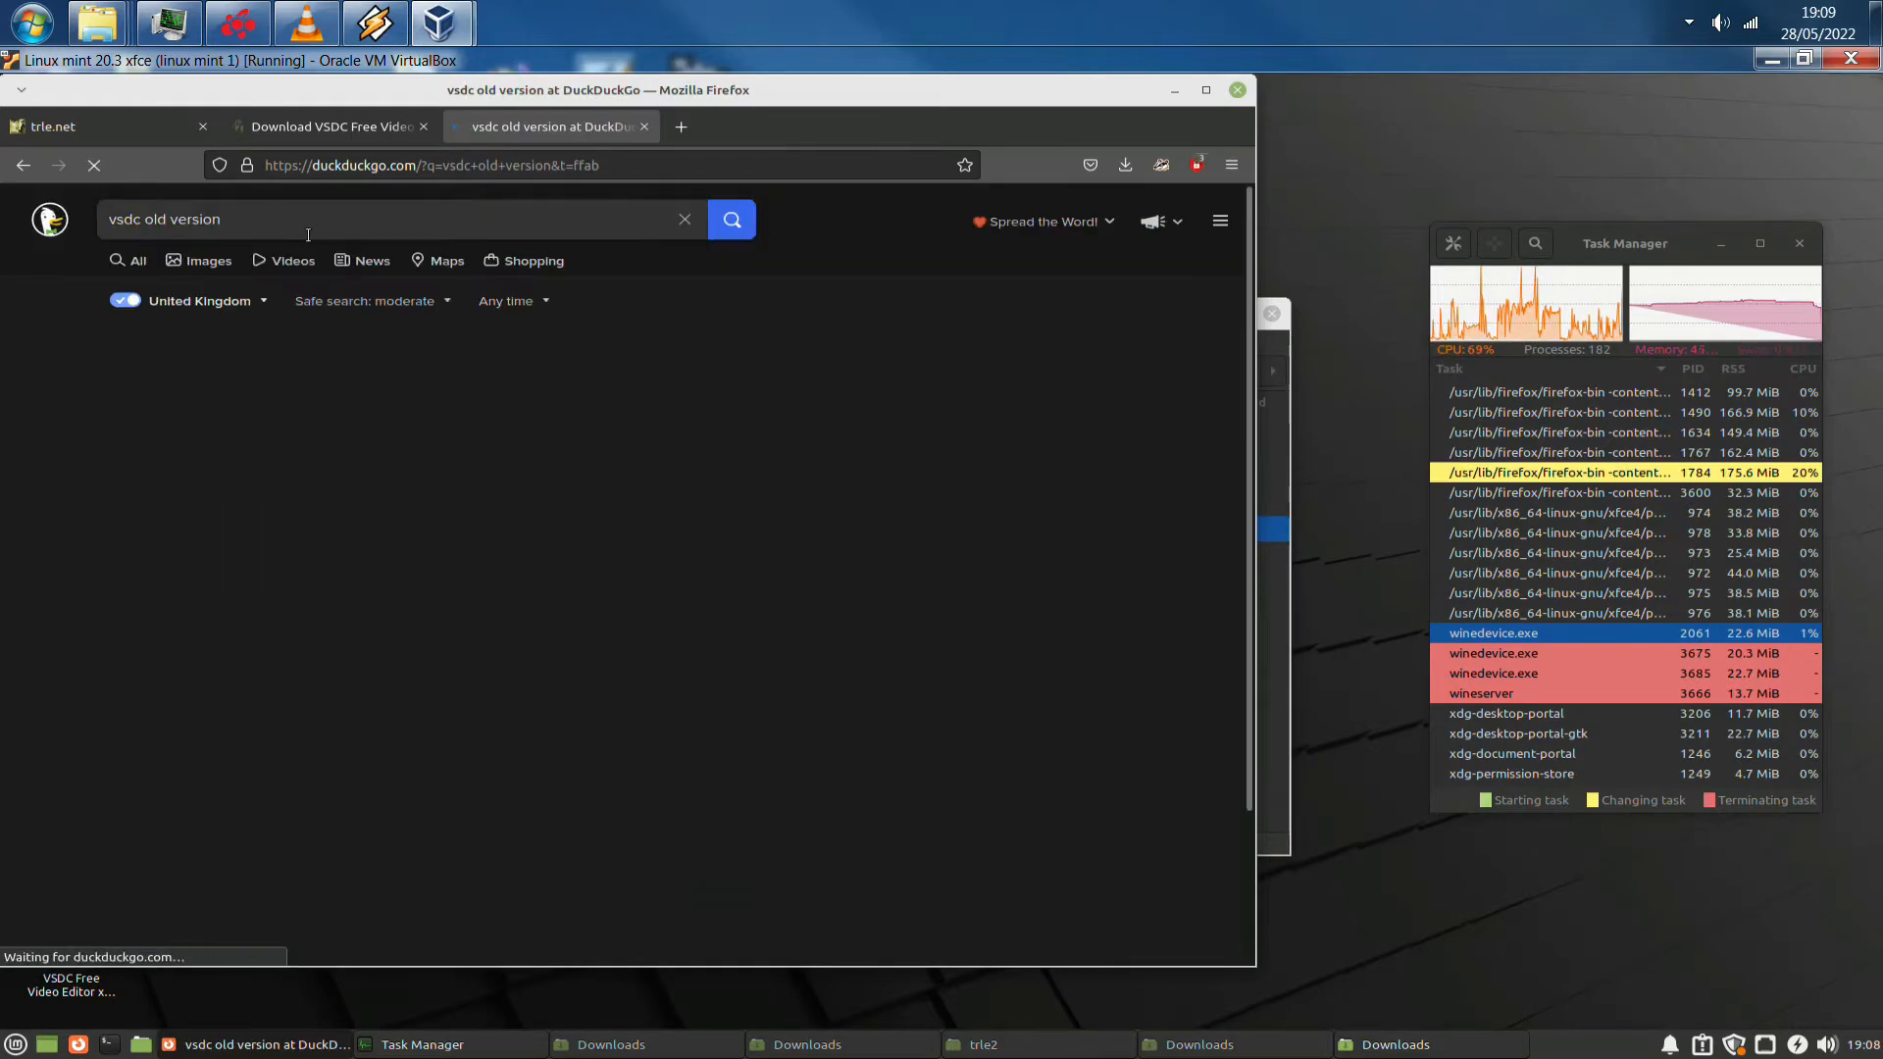
{"action": "scroll", "coordinate": [599, 577], "scroll_direction": "down", "scroll_amount": 3}
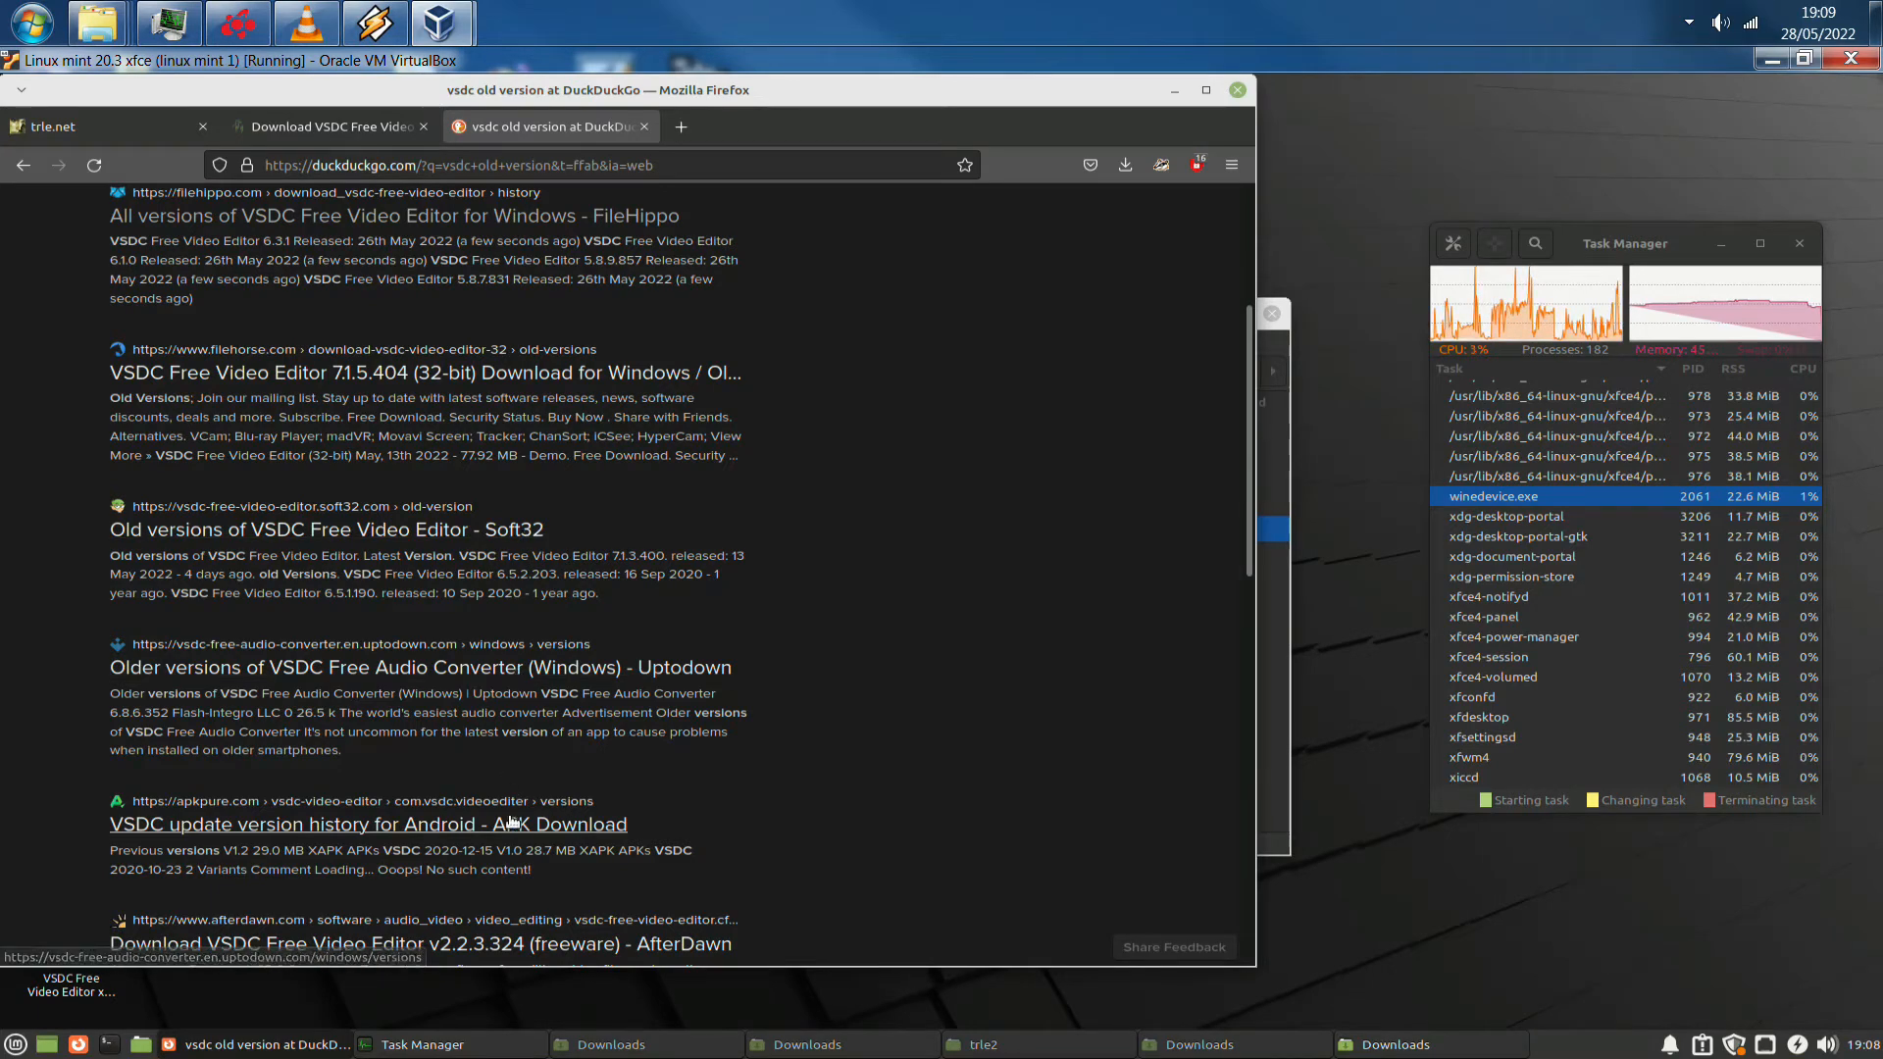
{"action": "scroll", "coordinate": [517, 753], "scroll_direction": "down", "scroll_amount": 3}
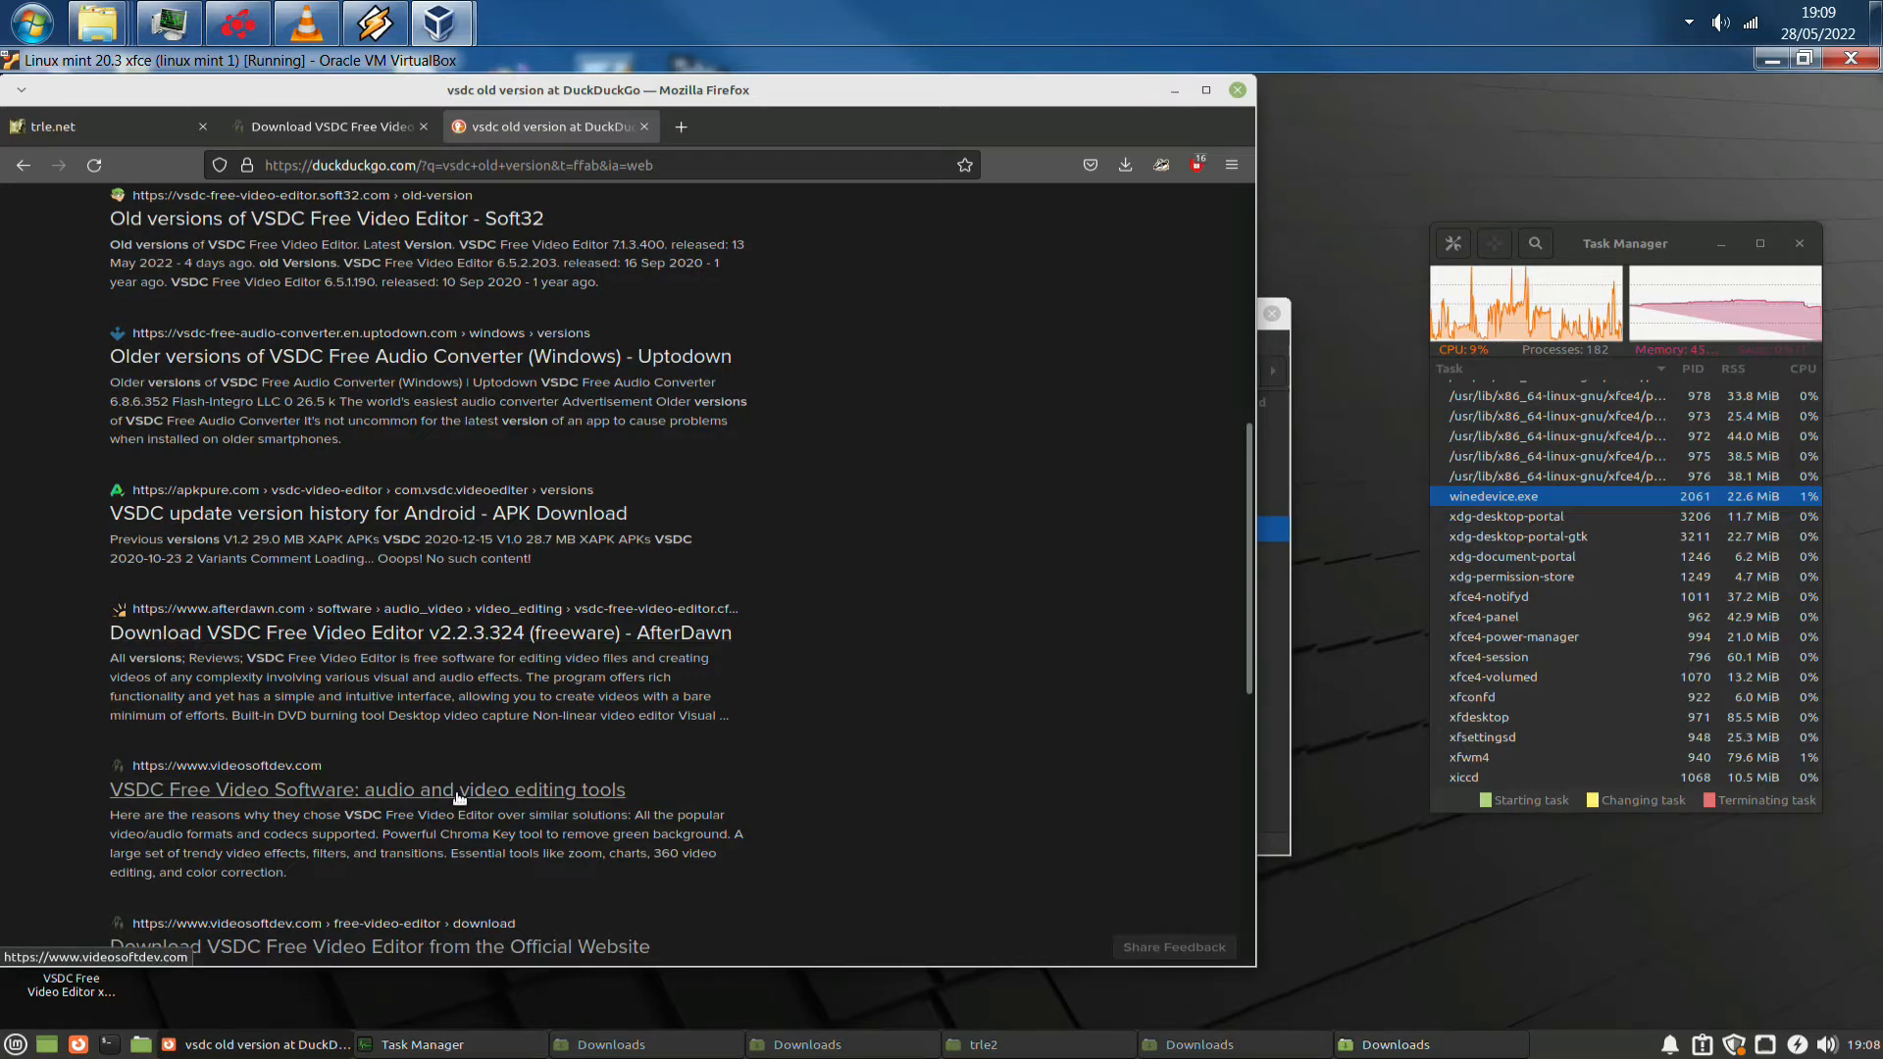
Open FileHorse's old versions page for VSDC Free Video Editor (32-bit) from the search results in a new tab
{"action": "scroll", "coordinate": [459, 796], "scroll_direction": "up", "scroll_amount": 5}
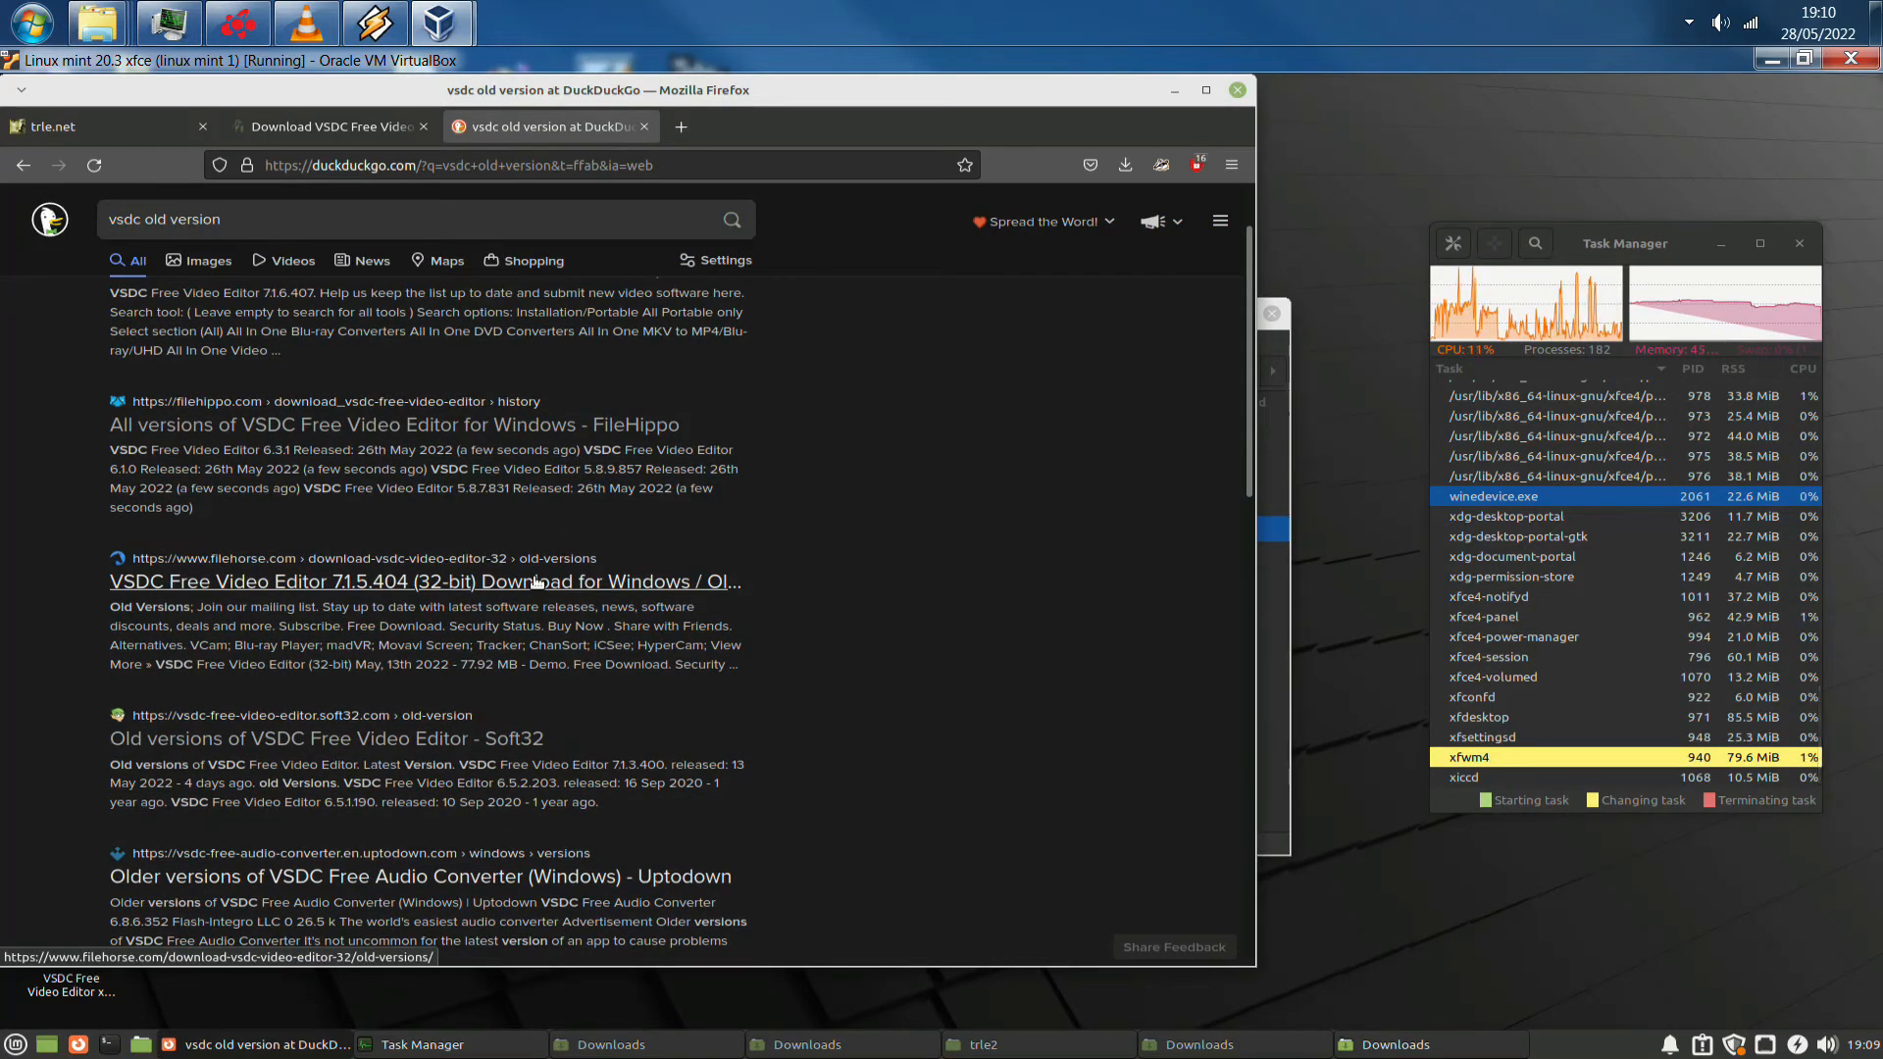
{"action": "right_click", "coordinate": [537, 582]}
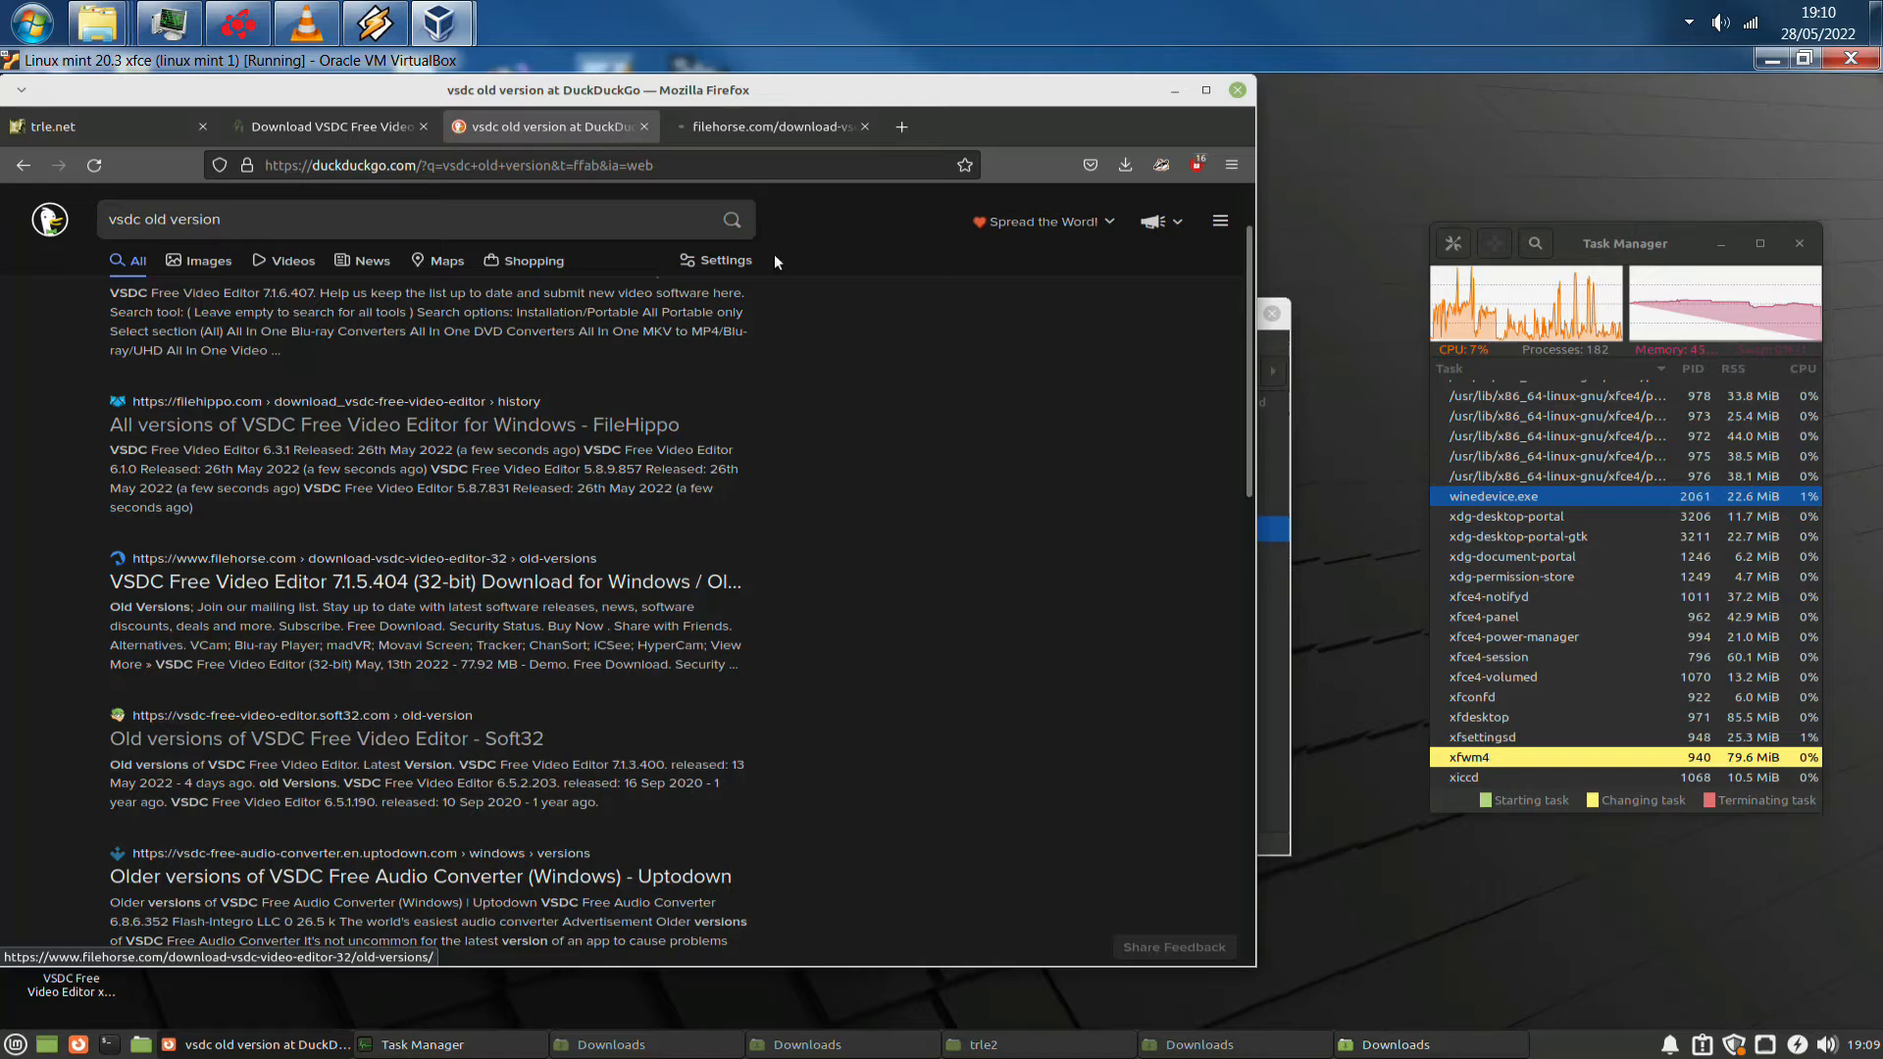
{"action": "left_click", "coordinate": [749, 114]}
{"action": "scroll", "coordinate": [755, 566], "scroll_direction": "down", "scroll_amount": 4}
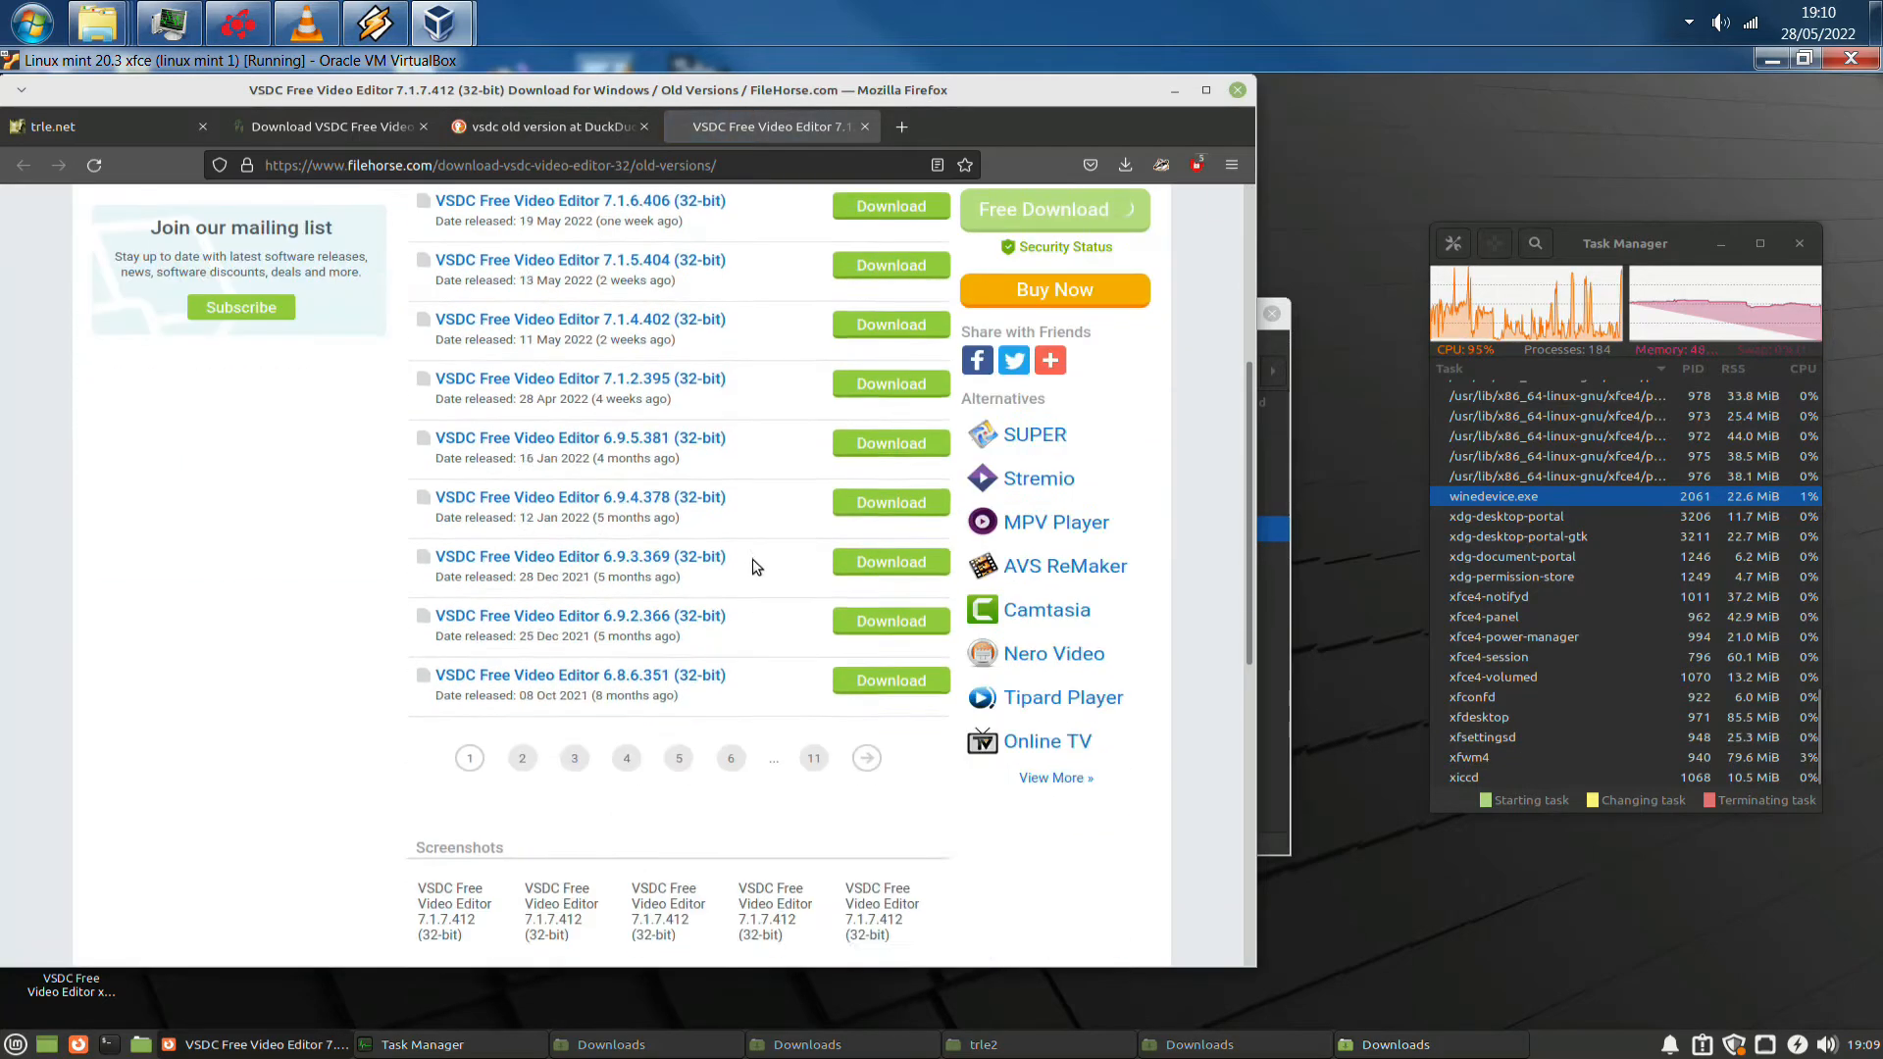
Go to page 5 of FileHorse's old versions list and open VSDC Free Video Editor 6.3.8.45 (32-bit)
{"action": "left_click", "coordinate": [520, 738]}
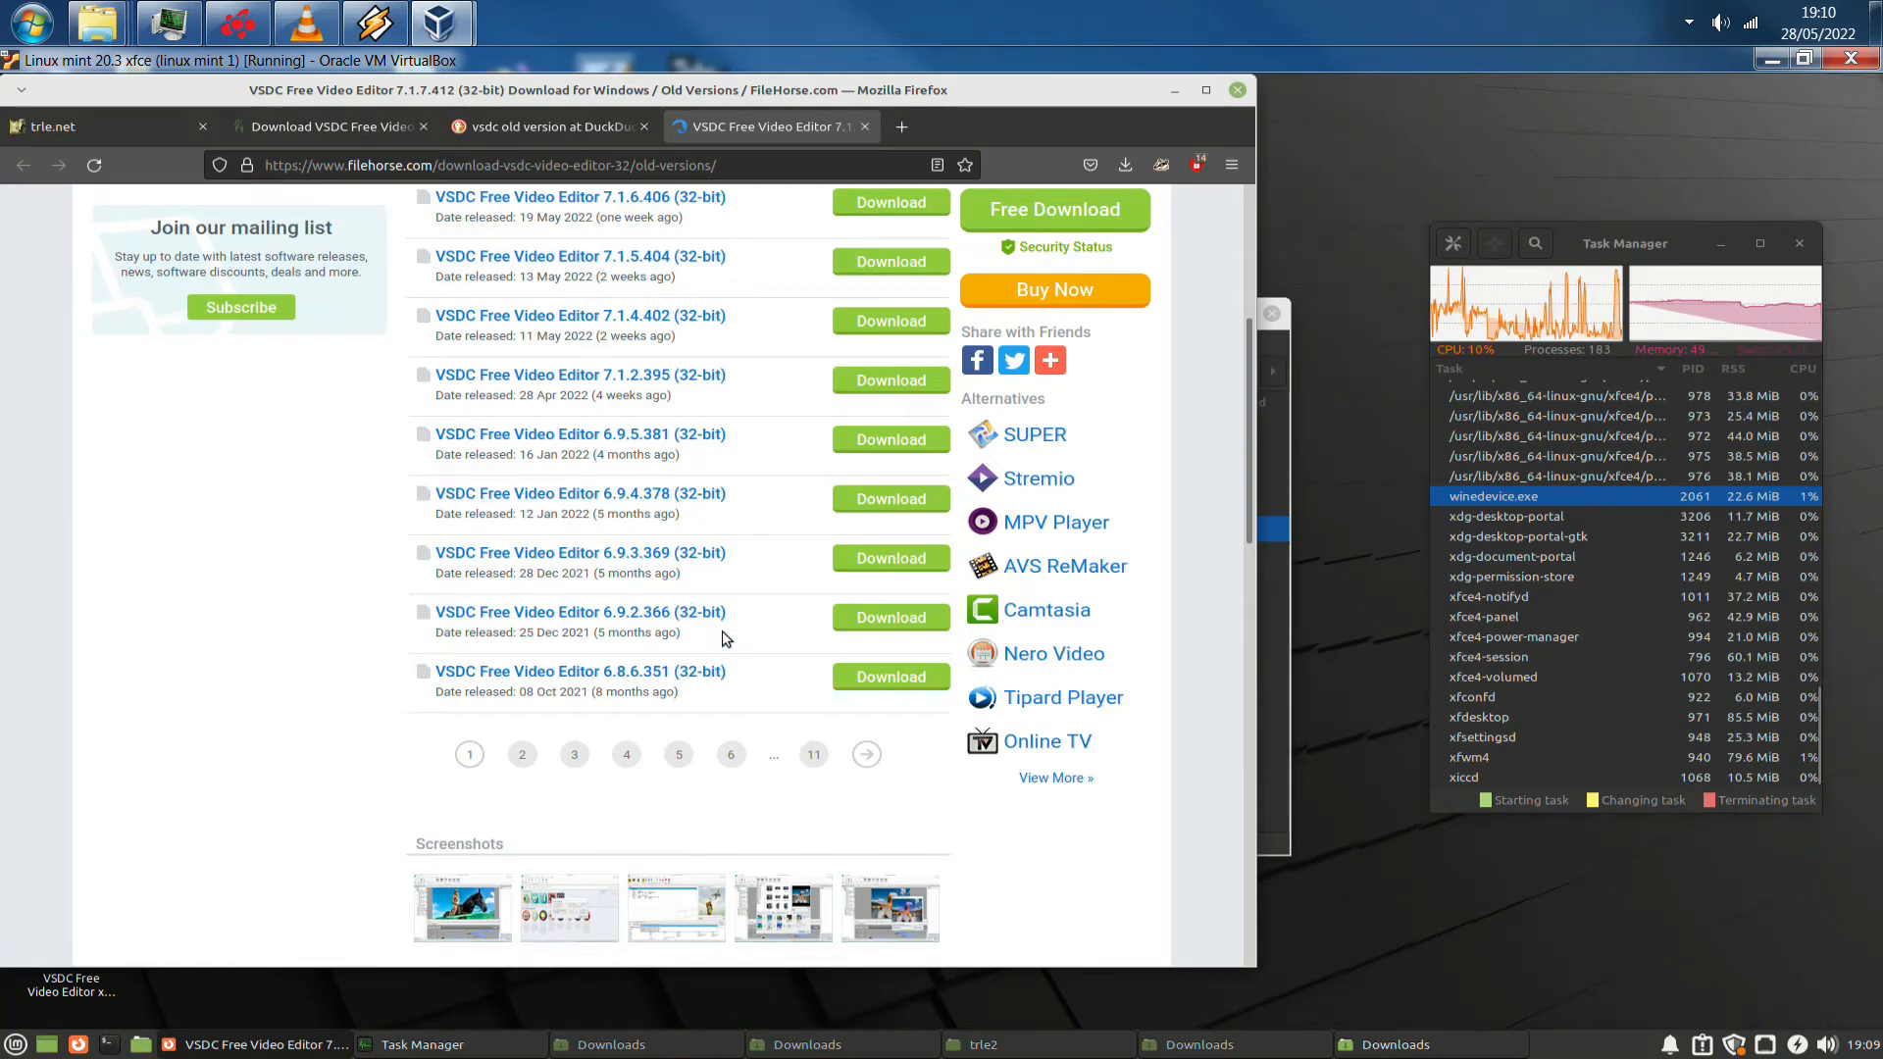
{"action": "left_click", "coordinate": [582, 756]}
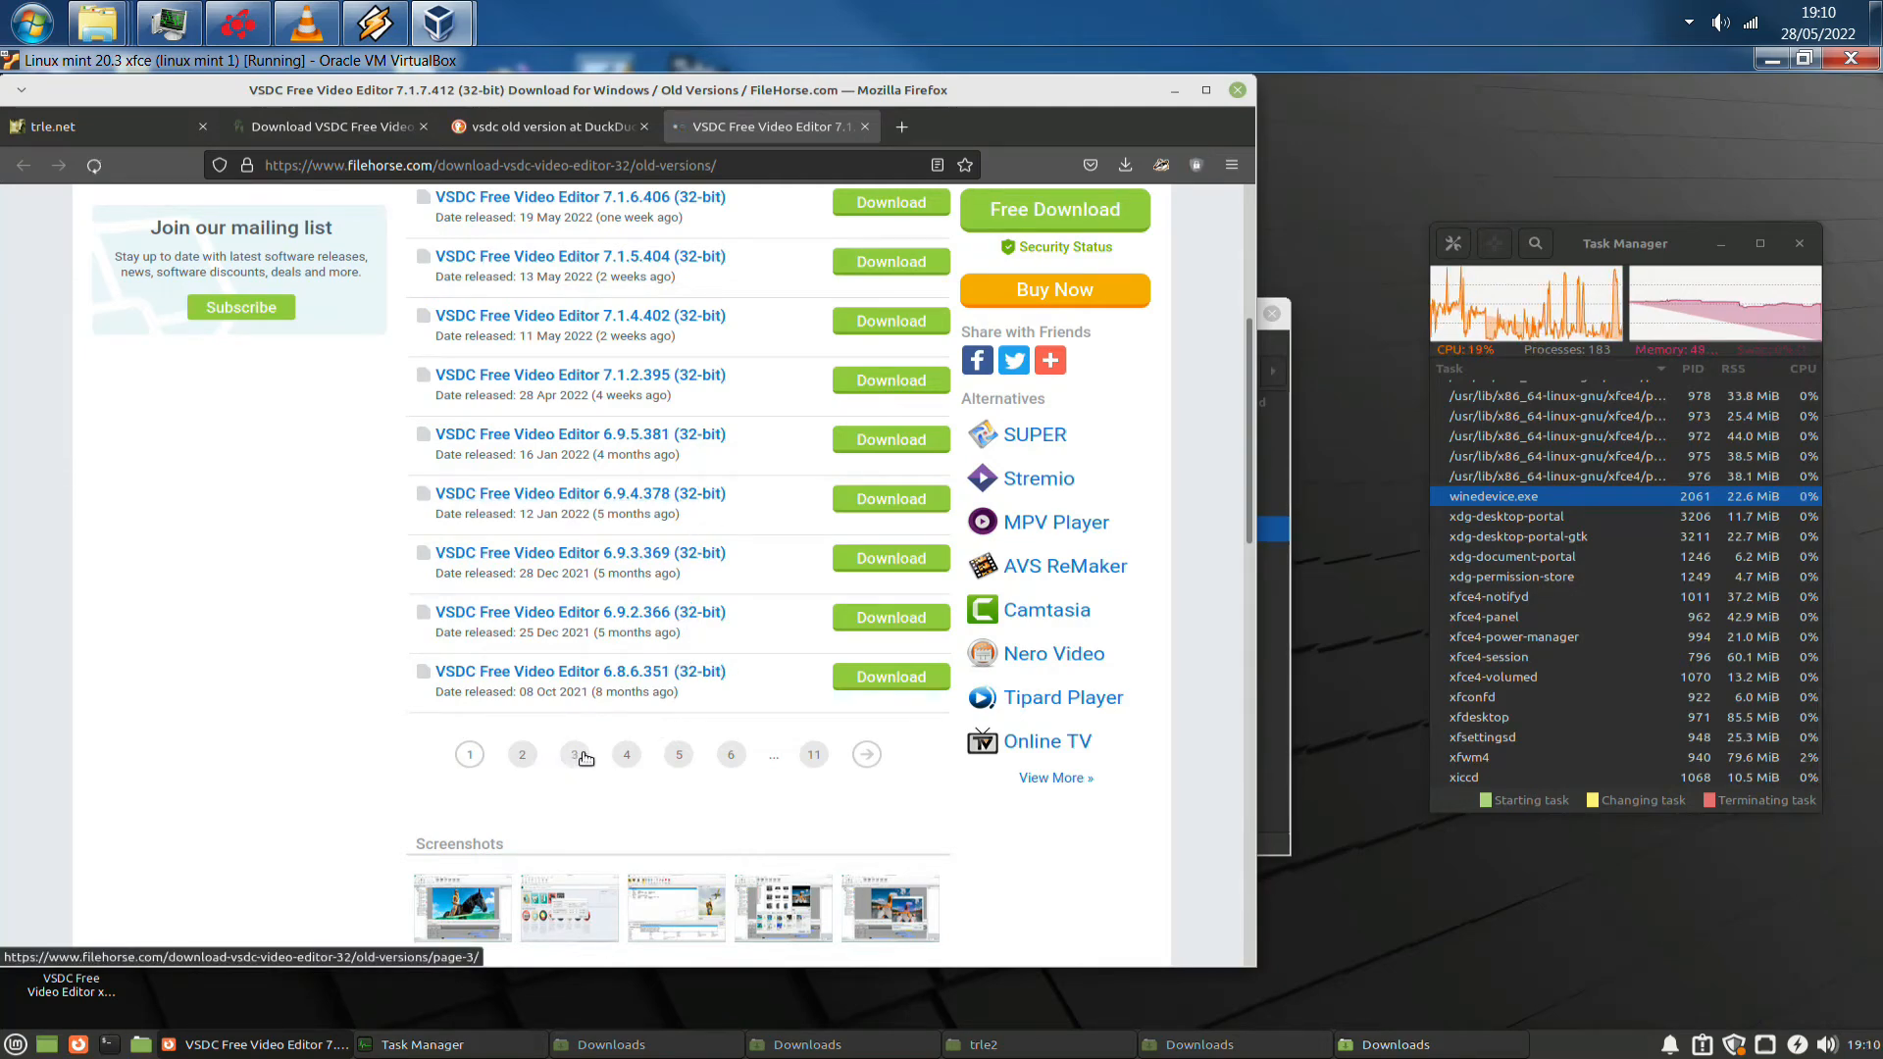
{"action": "scroll", "coordinate": [603, 698], "scroll_direction": "down", "scroll_amount": 5}
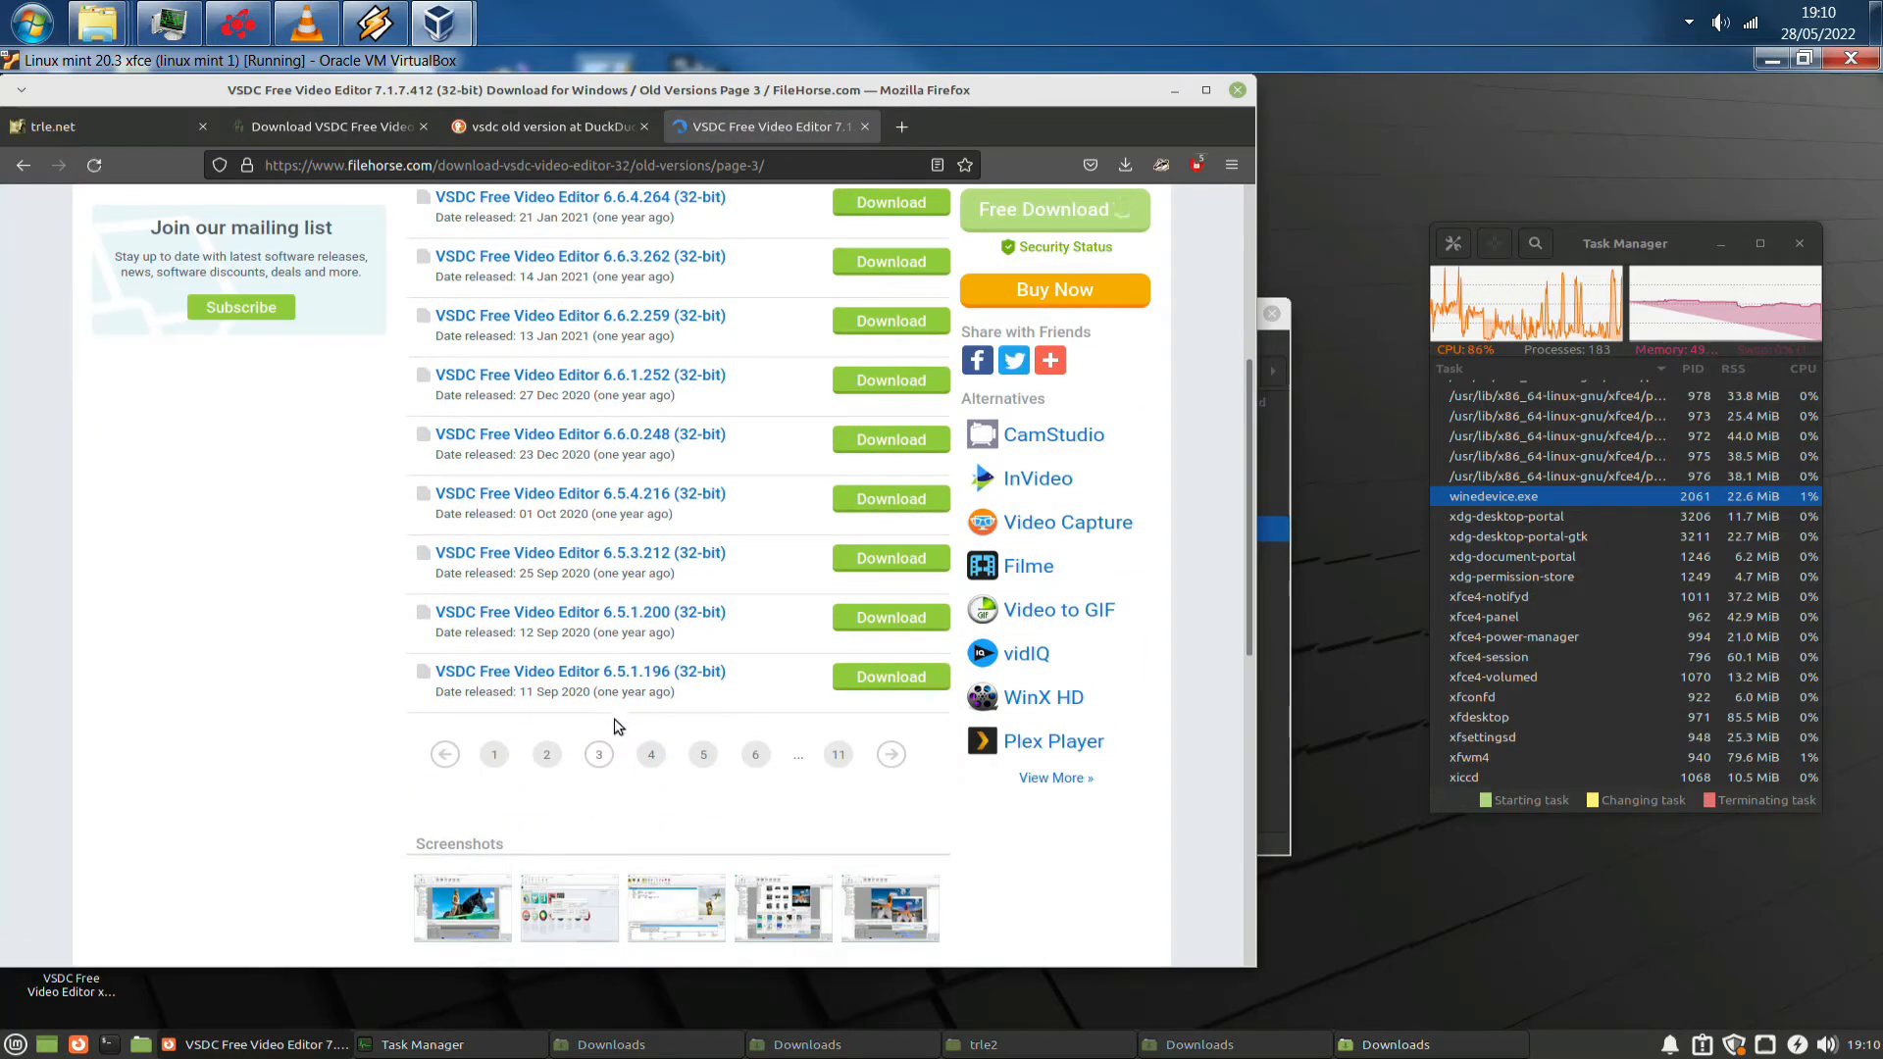
{"action": "left_click", "coordinate": [702, 755]}
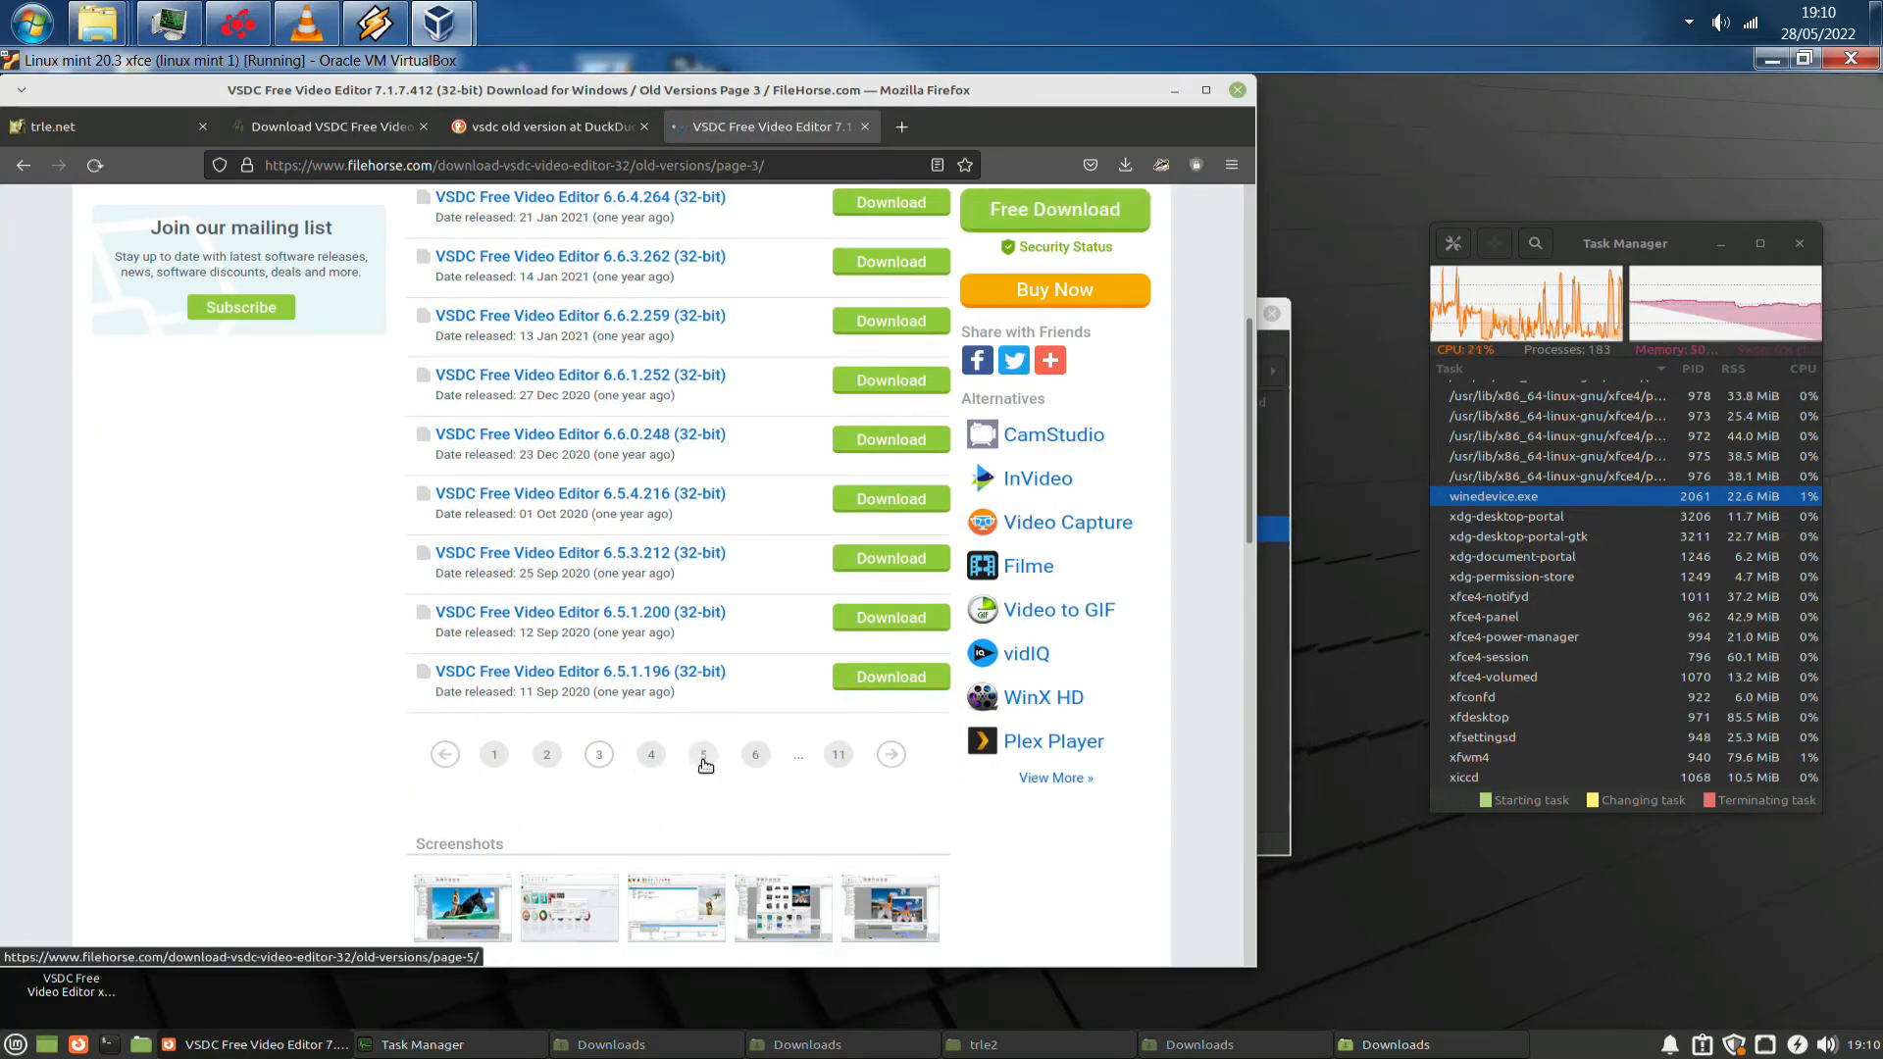
{"action": "scroll", "coordinate": [686, 726], "scroll_direction": "down", "scroll_amount": 4}
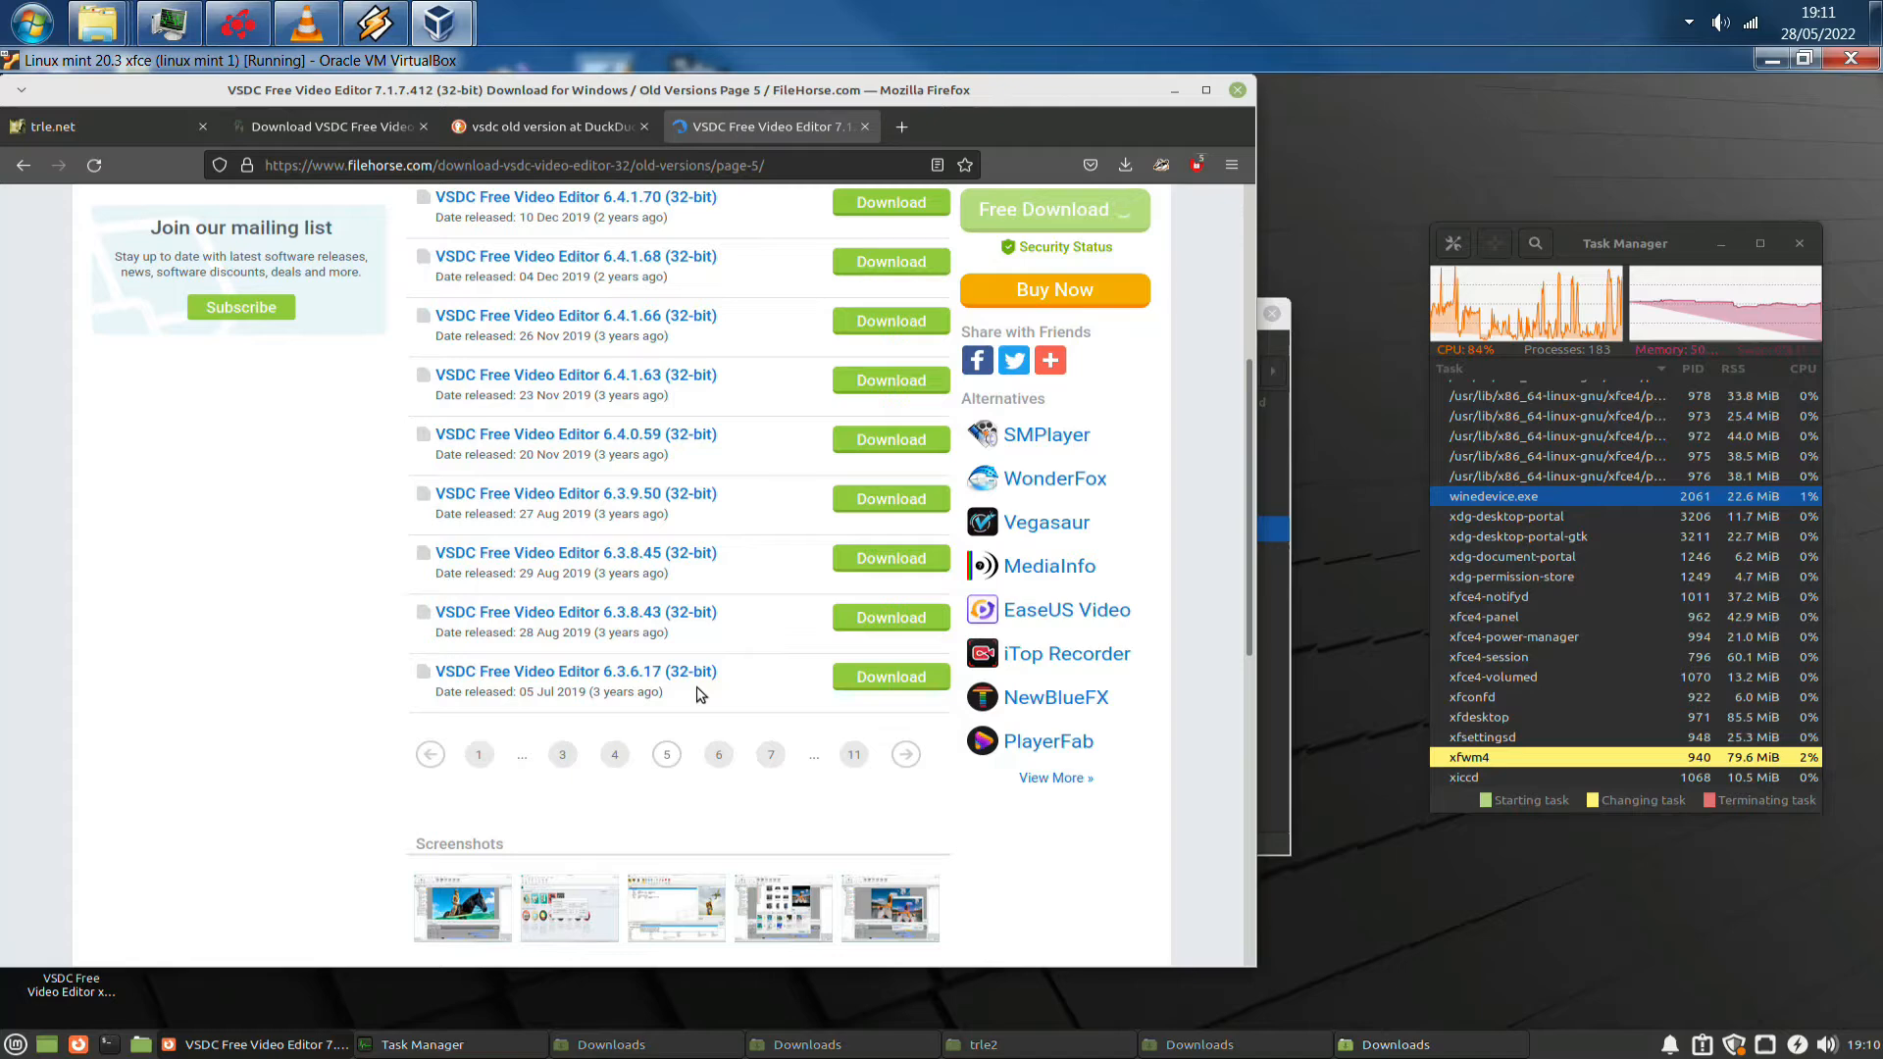
{"action": "left_click", "coordinate": [611, 553]}
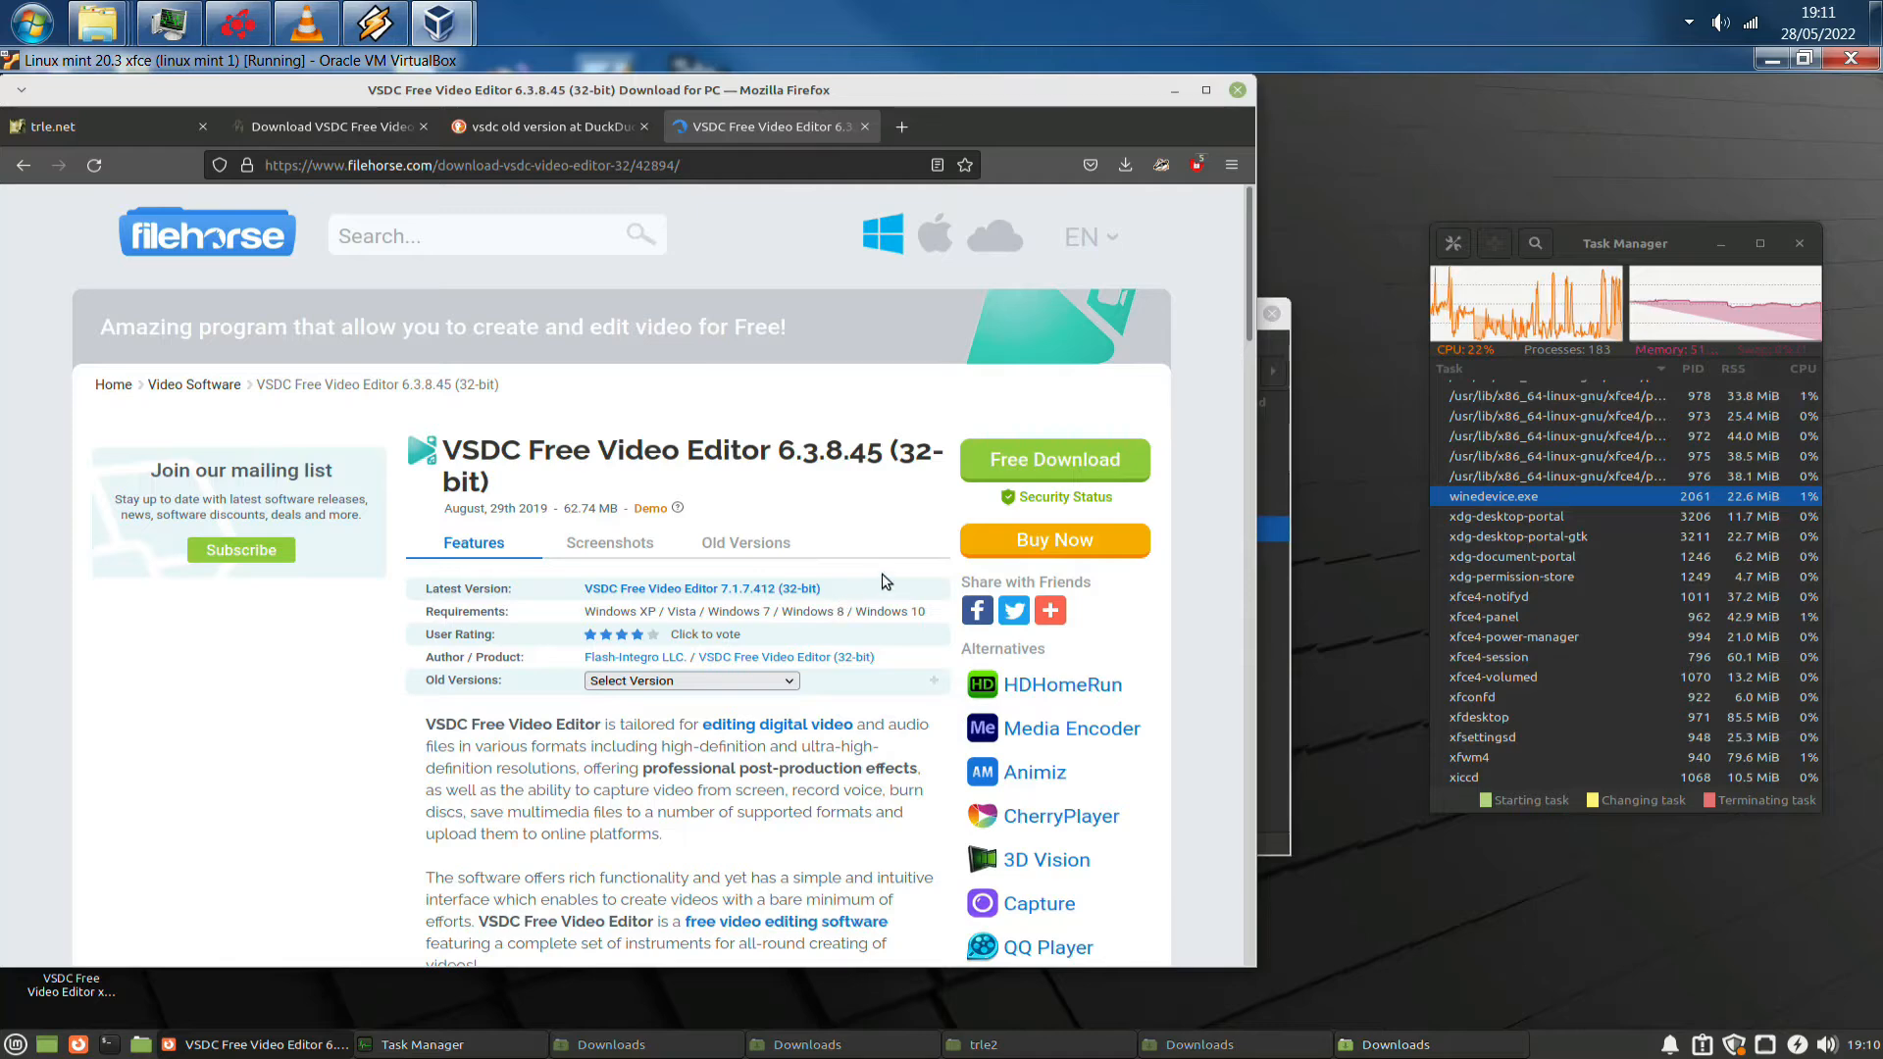
Download the VSDC Free Video Editor 6.3.8.45 (32-bit) installer, saving video_editor_x32.exe to disk
{"action": "left_click", "coordinate": [790, 681]}
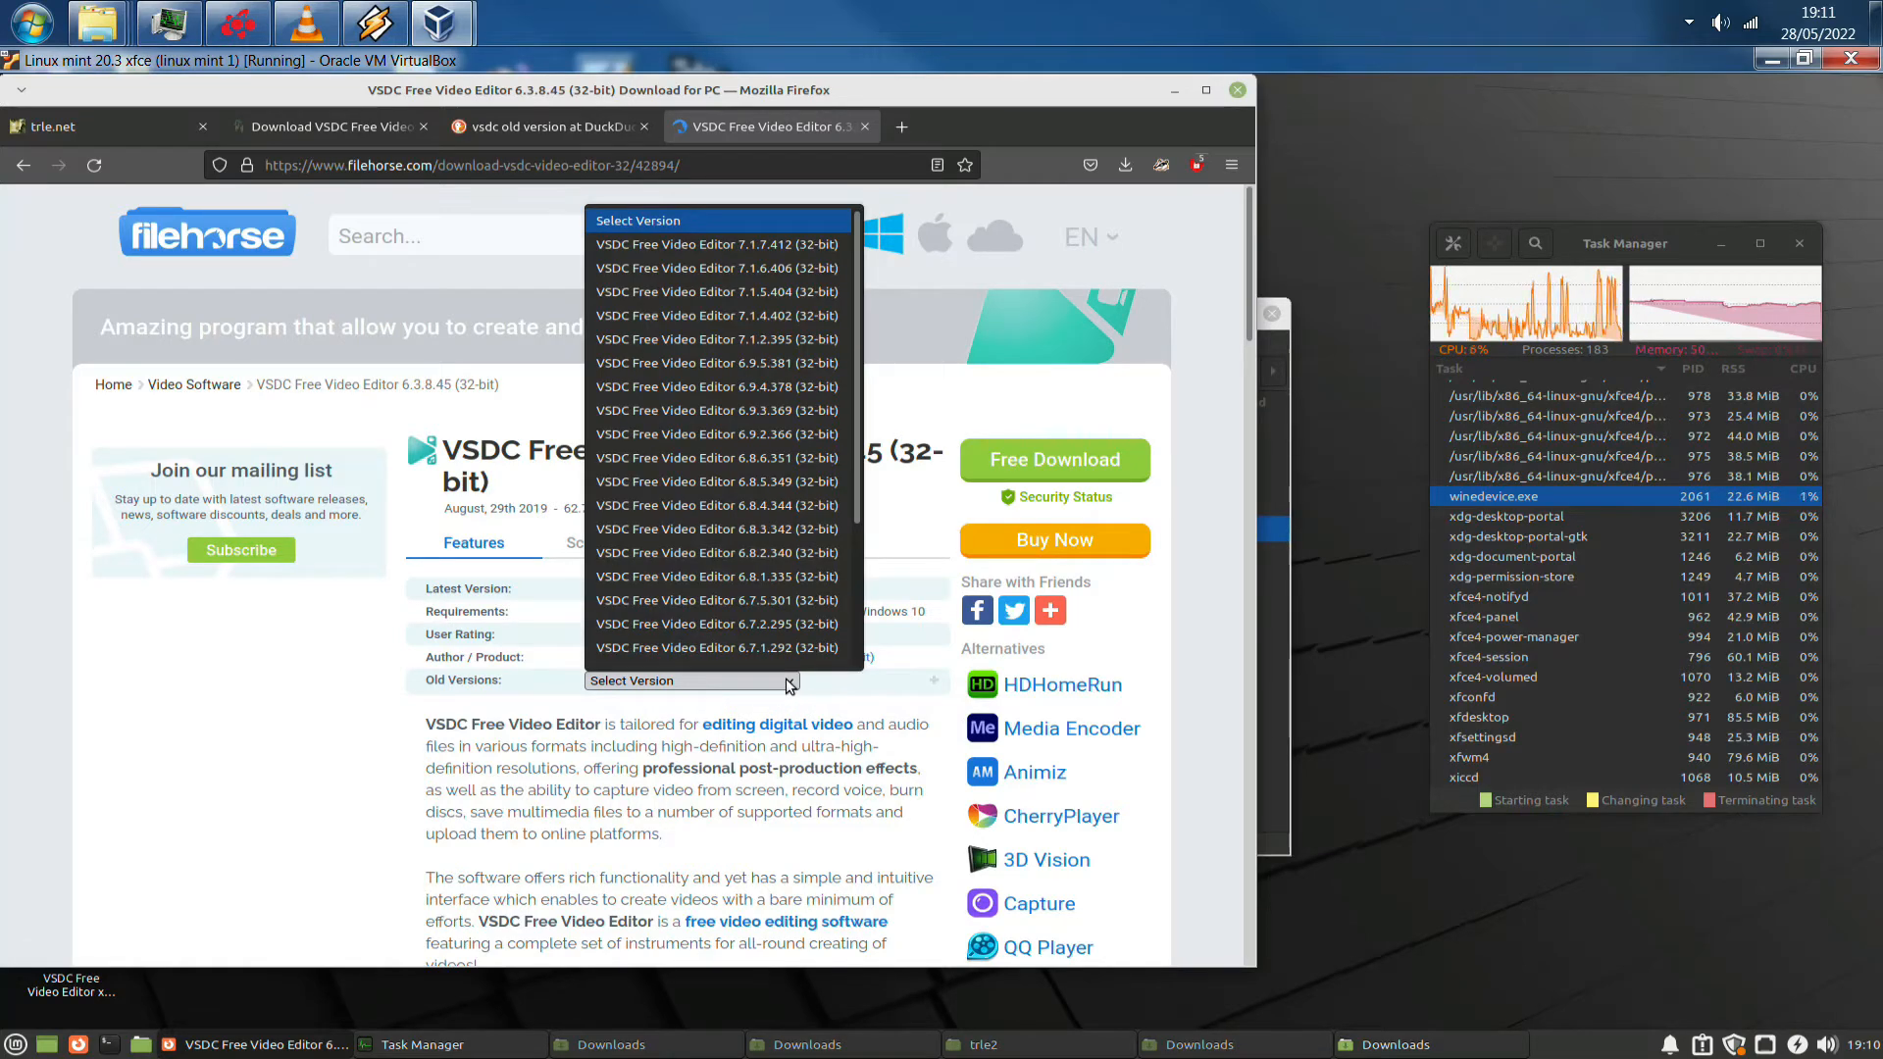
{"action": "left_click", "coordinate": [789, 681]}
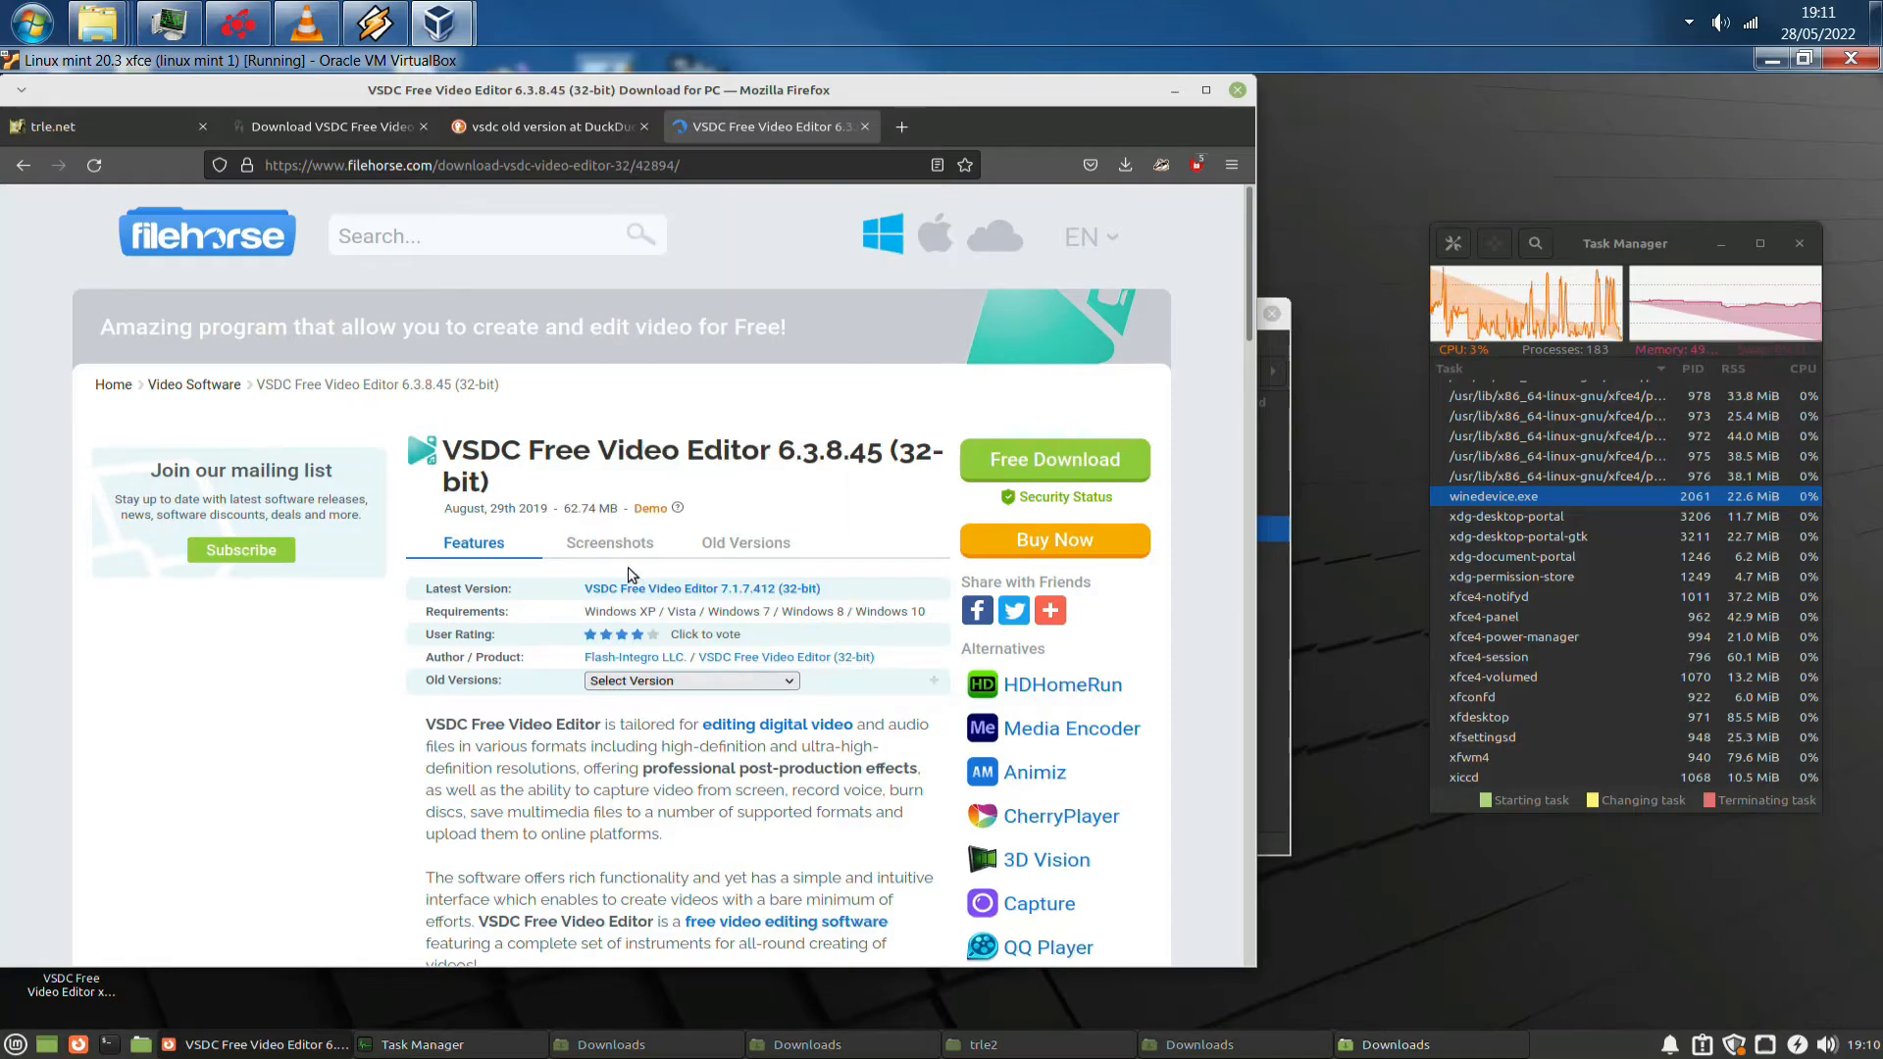
{"action": "scroll", "coordinate": [836, 726], "scroll_direction": "down", "scroll_amount": 10}
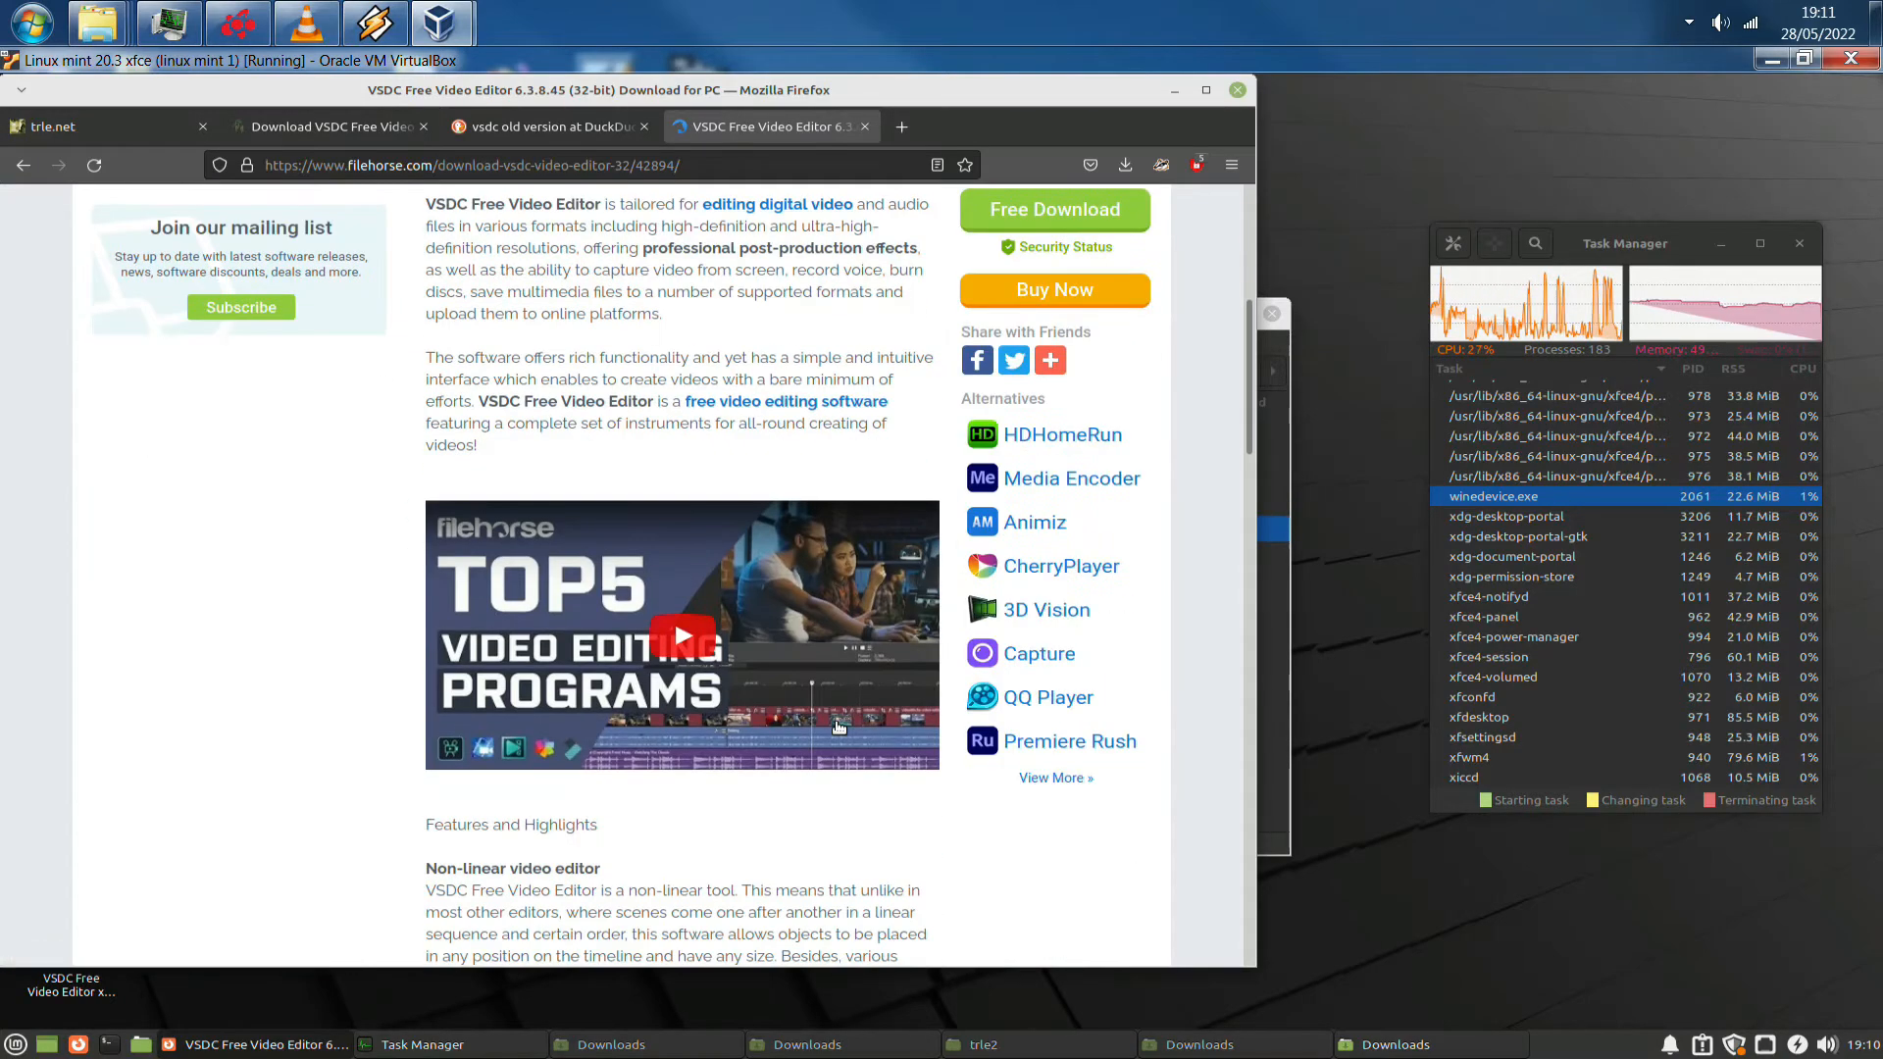
{"action": "scroll", "coordinate": [836, 725], "scroll_direction": "down", "scroll_amount": 10}
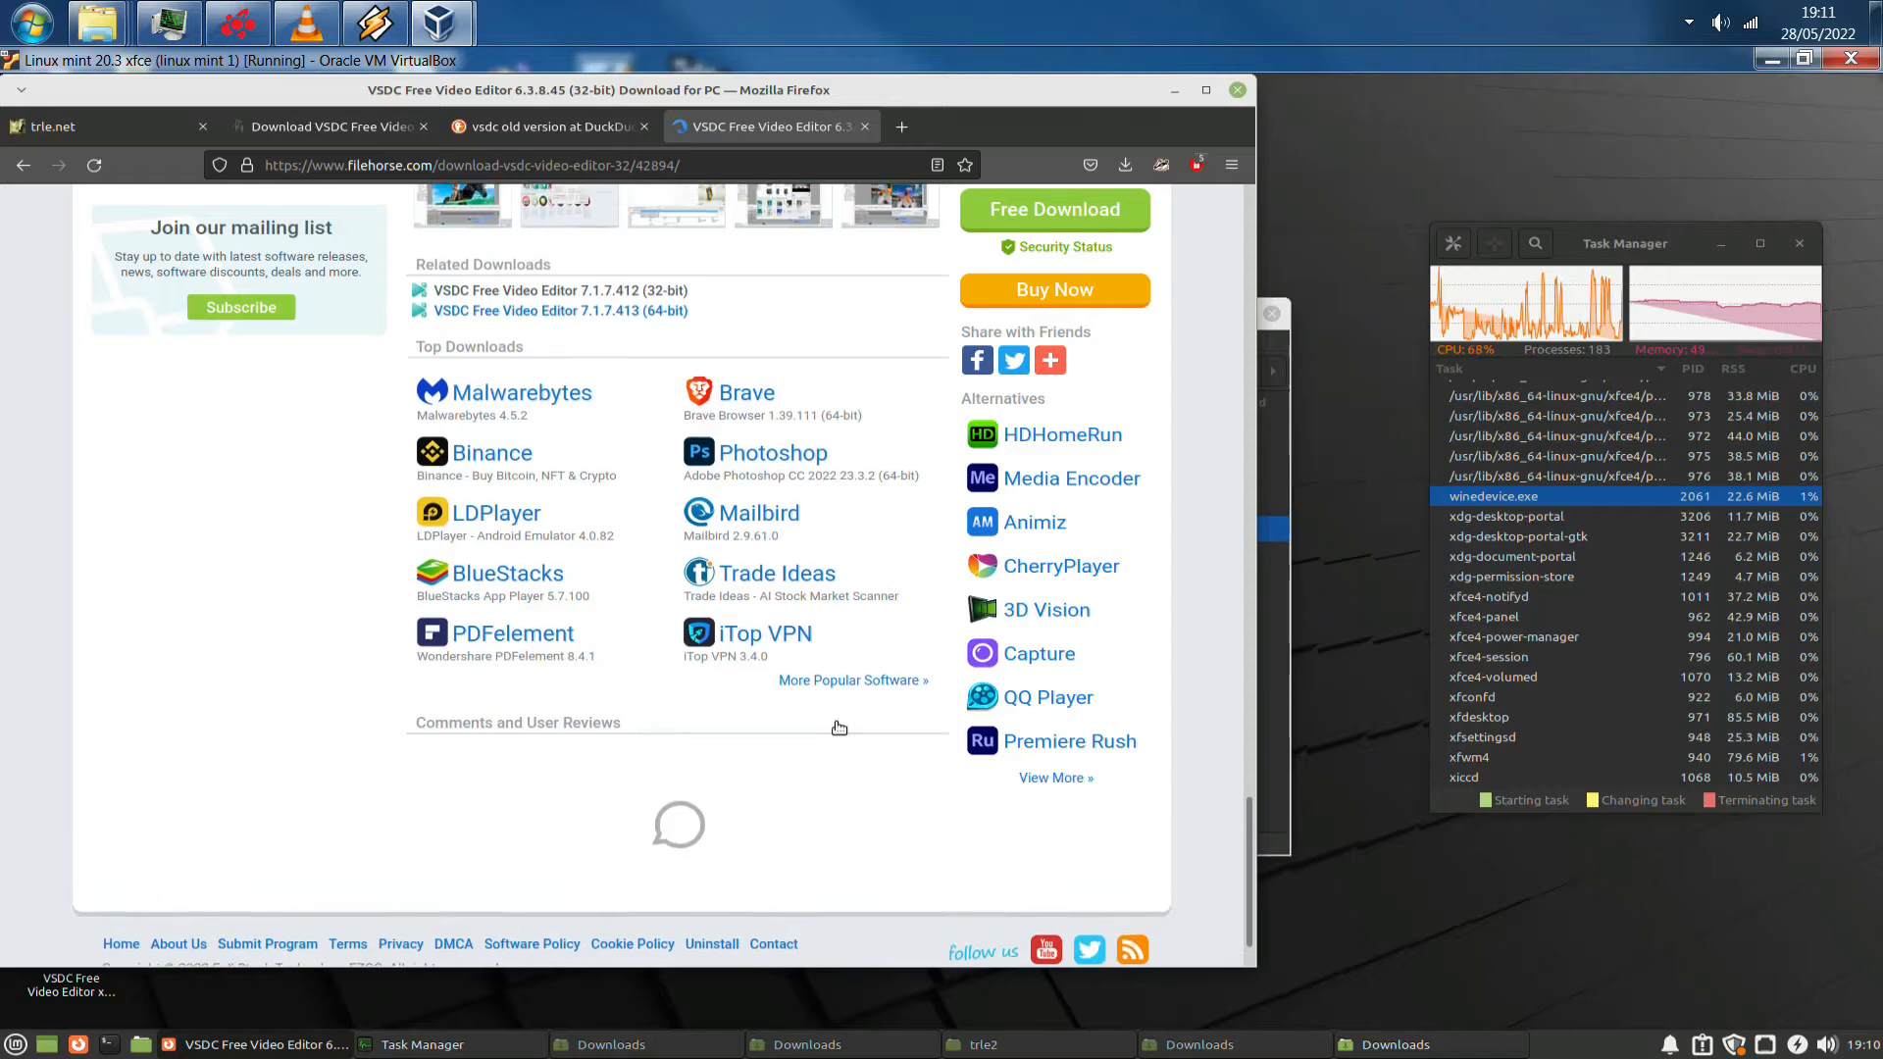
{"action": "scroll", "coordinate": [836, 726], "scroll_direction": "up", "scroll_amount": 4}
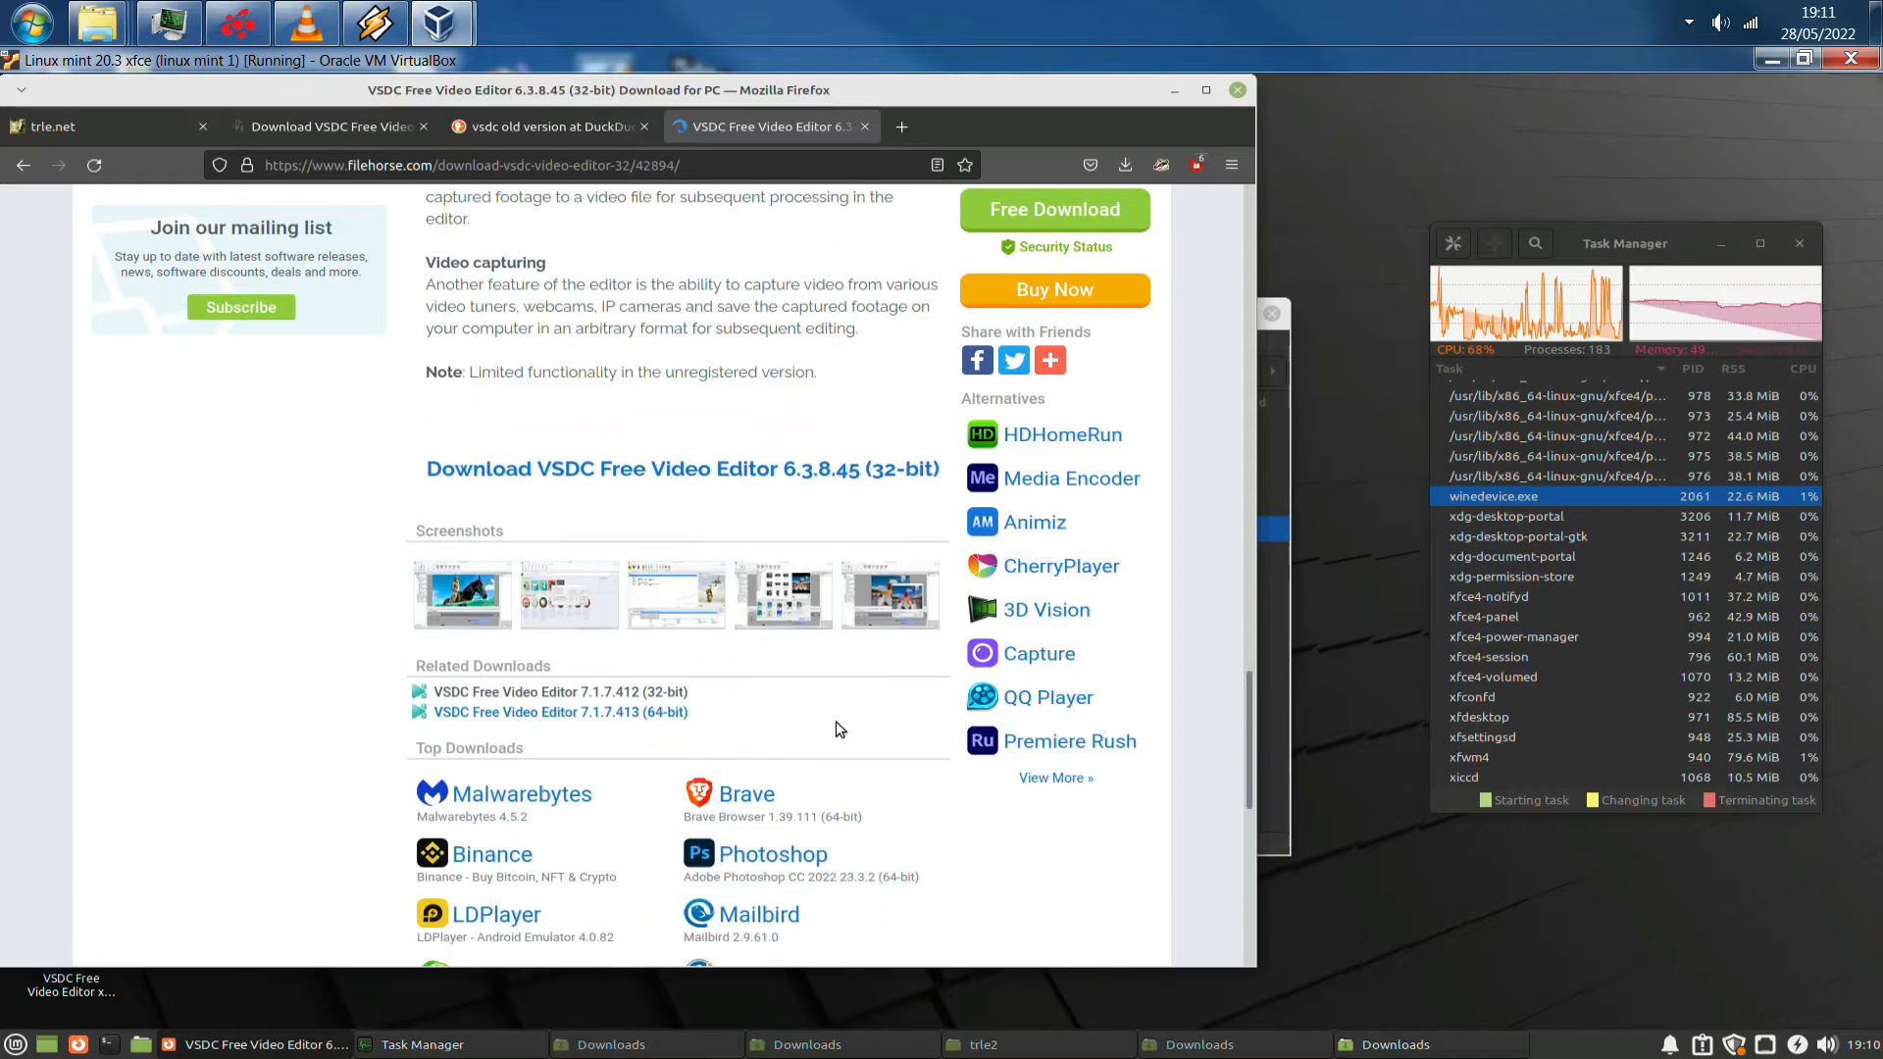
{"action": "left_click", "coordinate": [788, 469]}
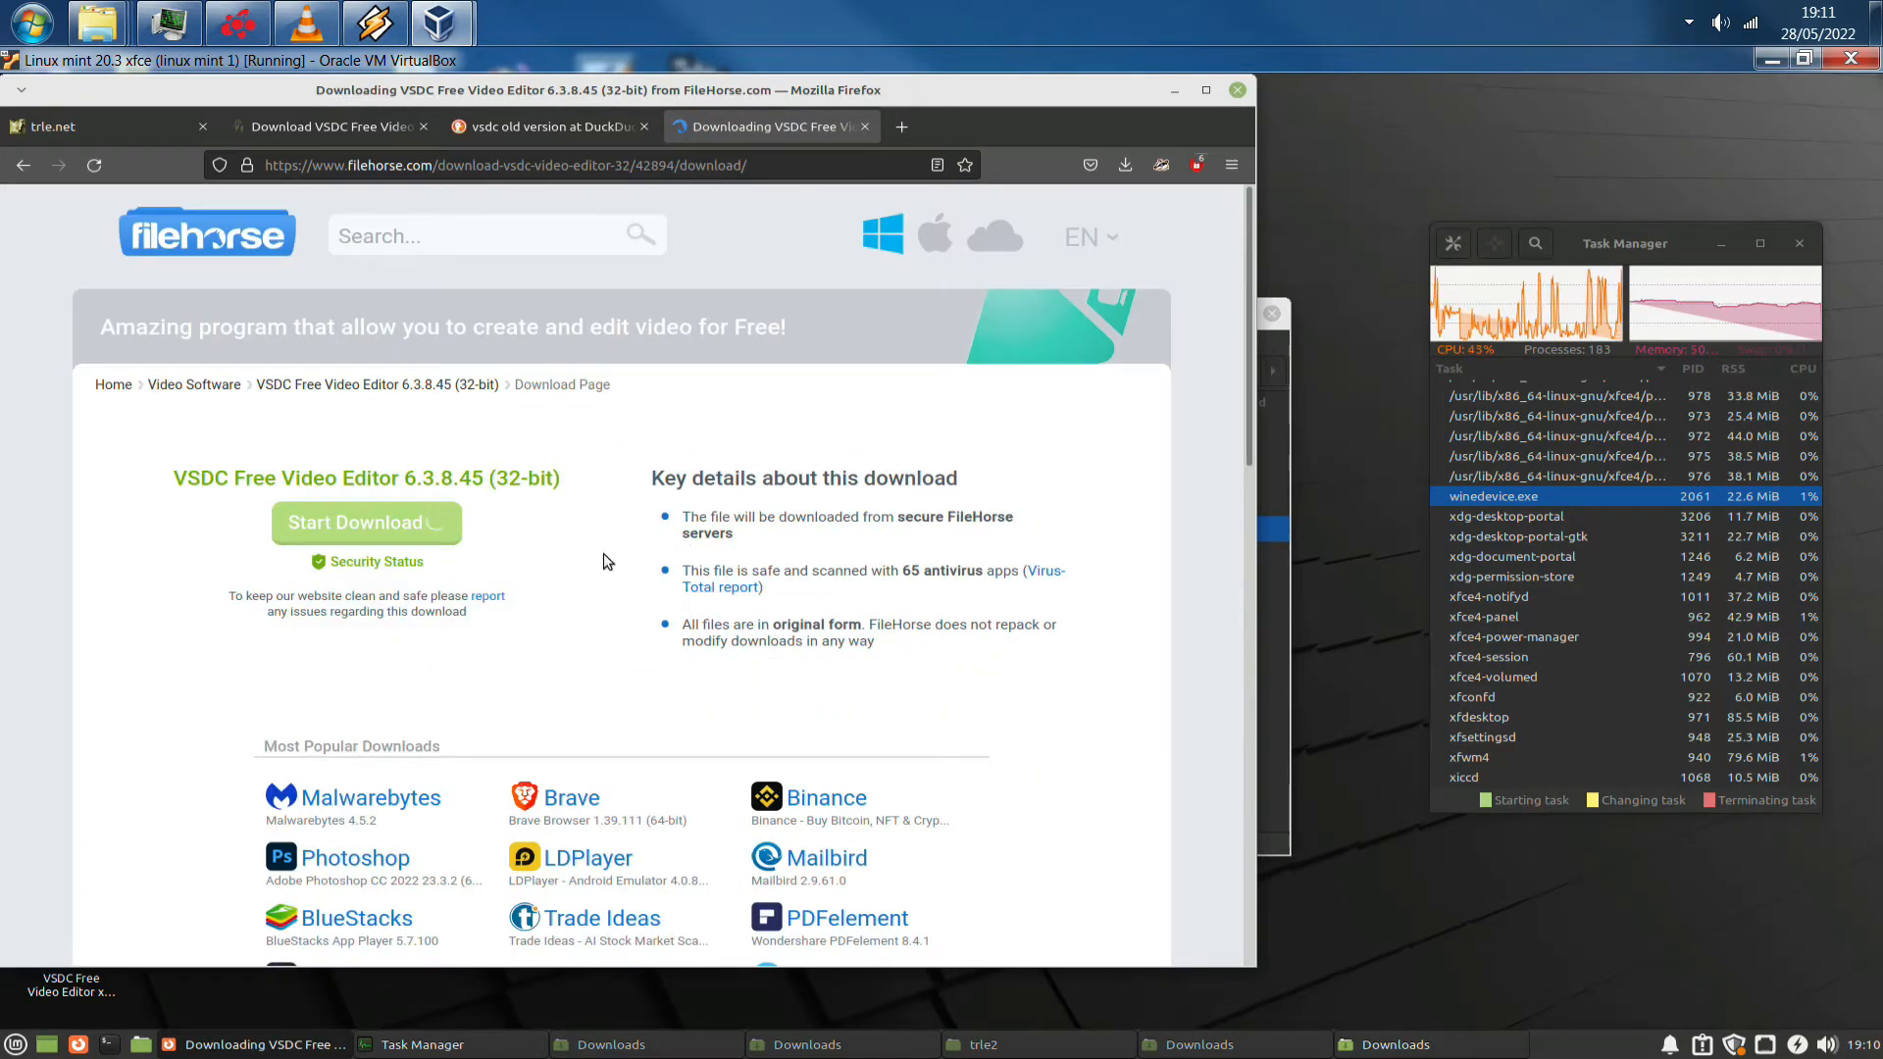
{"action": "left_click", "coordinate": [411, 523]}
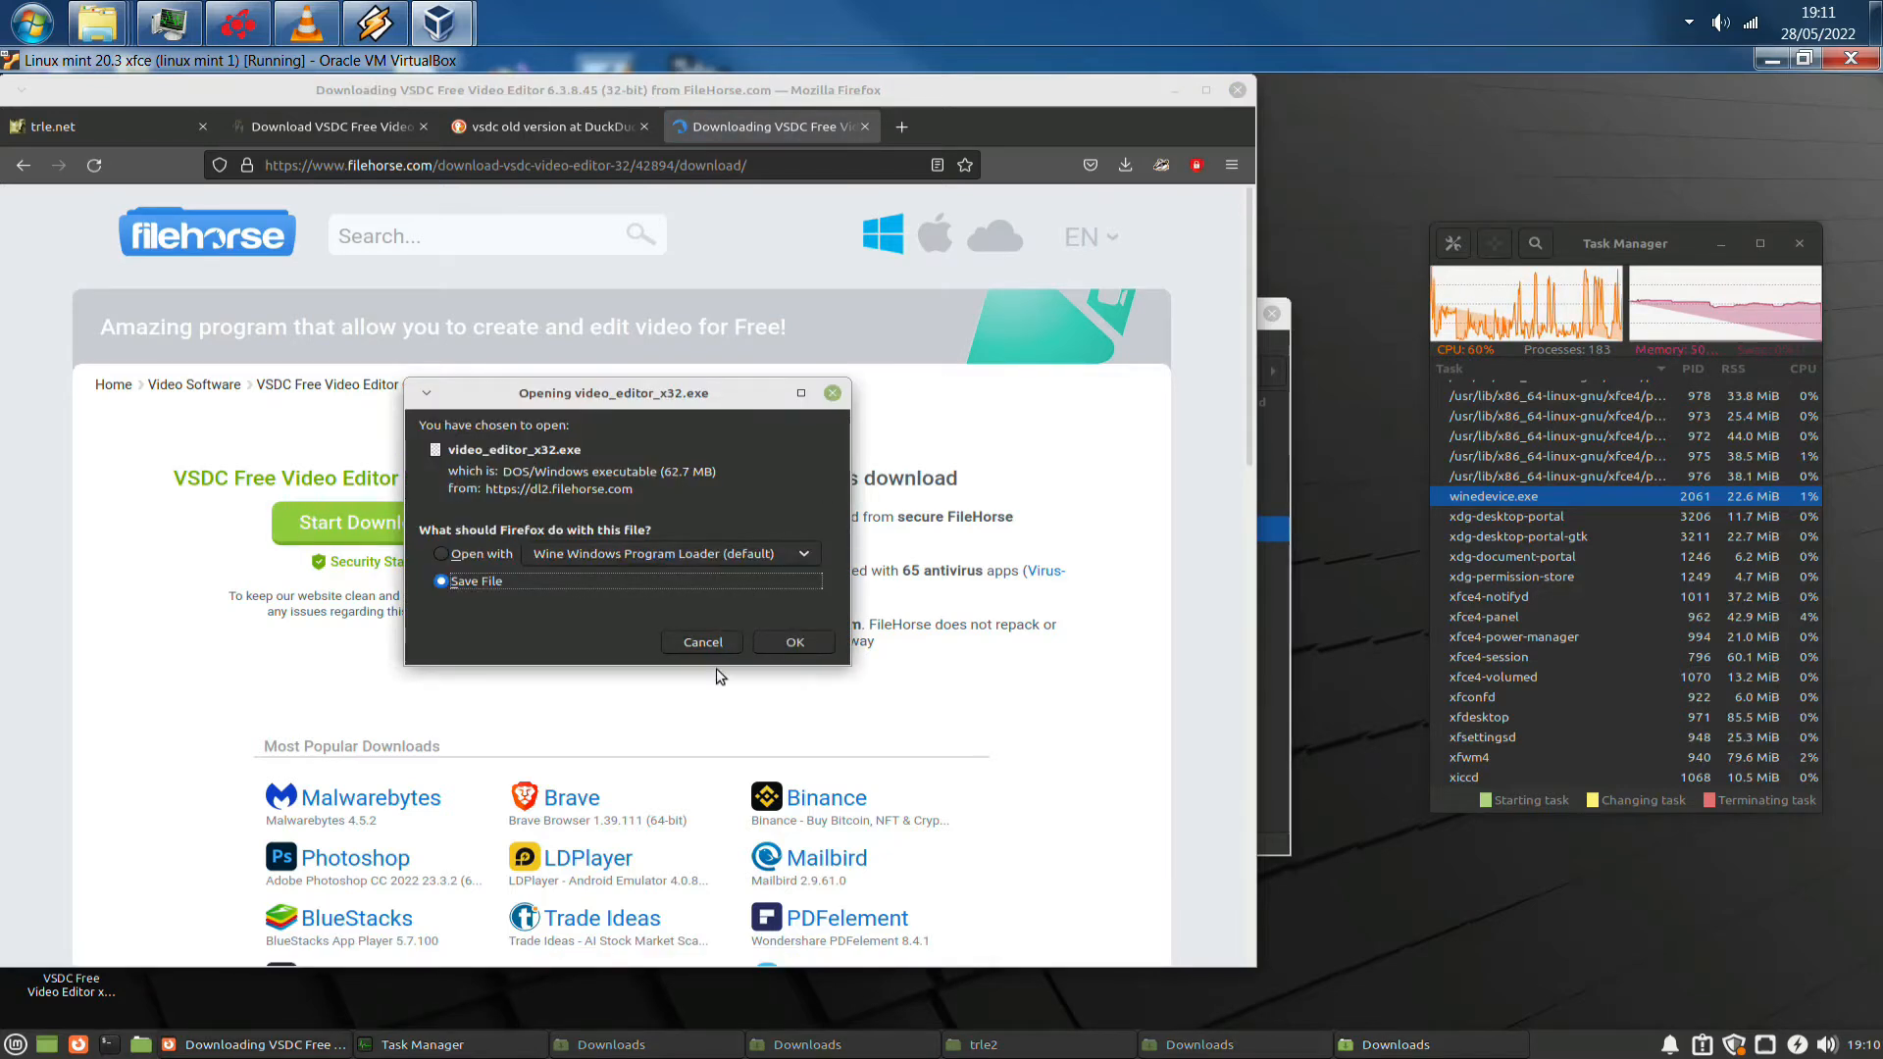
{"action": "left_click", "coordinate": [794, 642]}
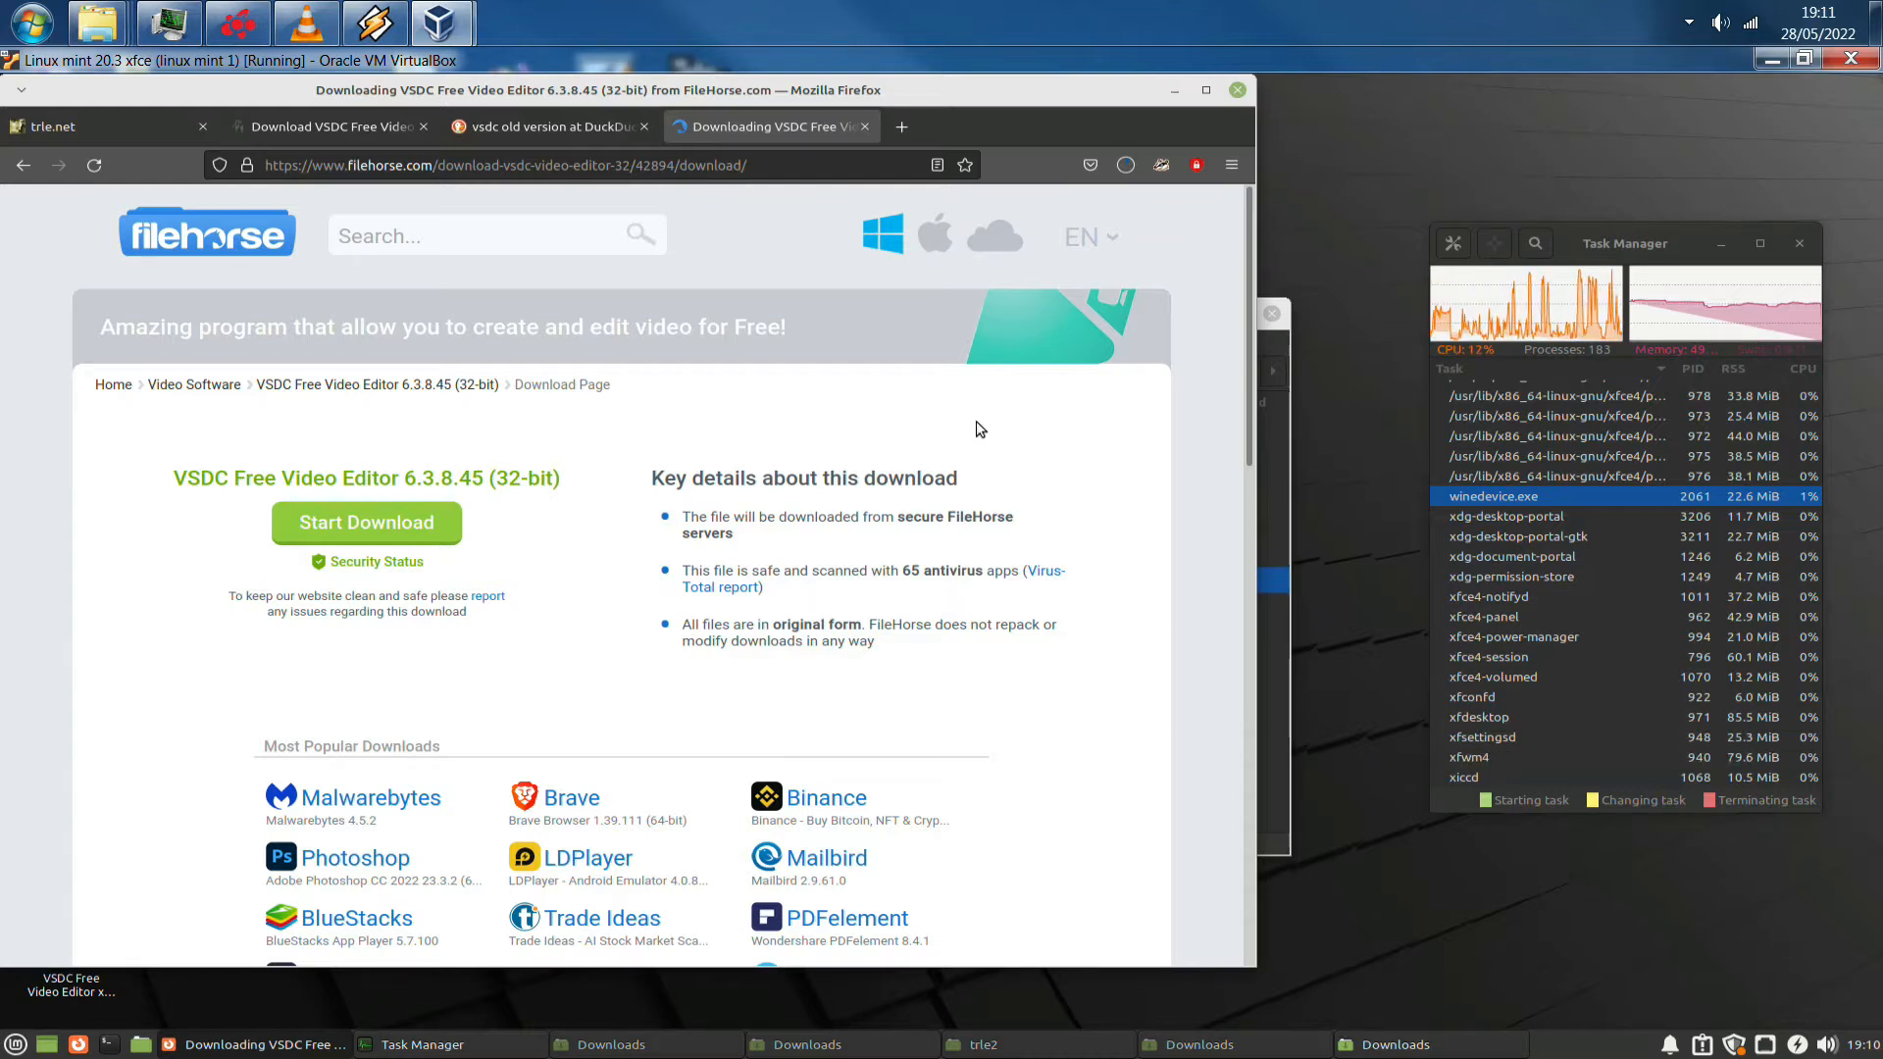
Run the downloaded video_editor_x32.exe with English as the setup language and agree to uninstall the existing VSDC version
{"action": "left_click", "coordinate": [1125, 166]}
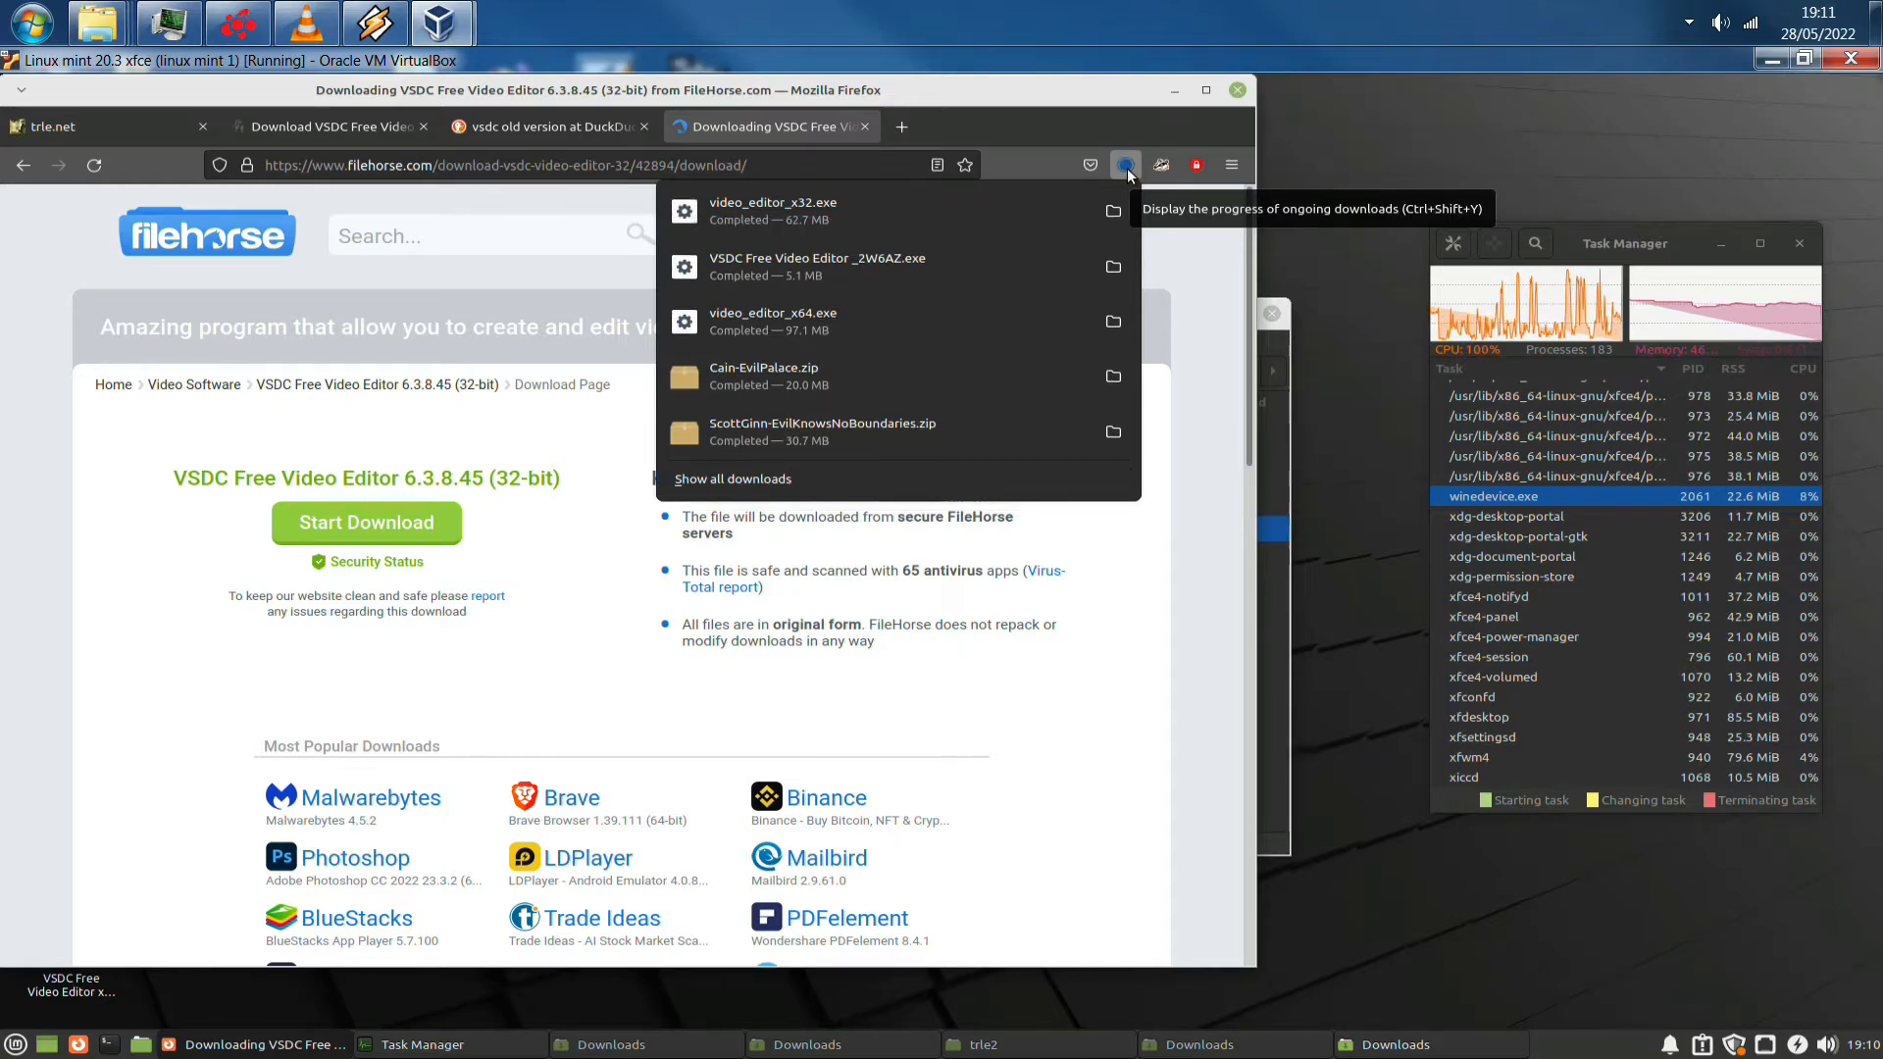
{"action": "left_click", "coordinate": [771, 208]}
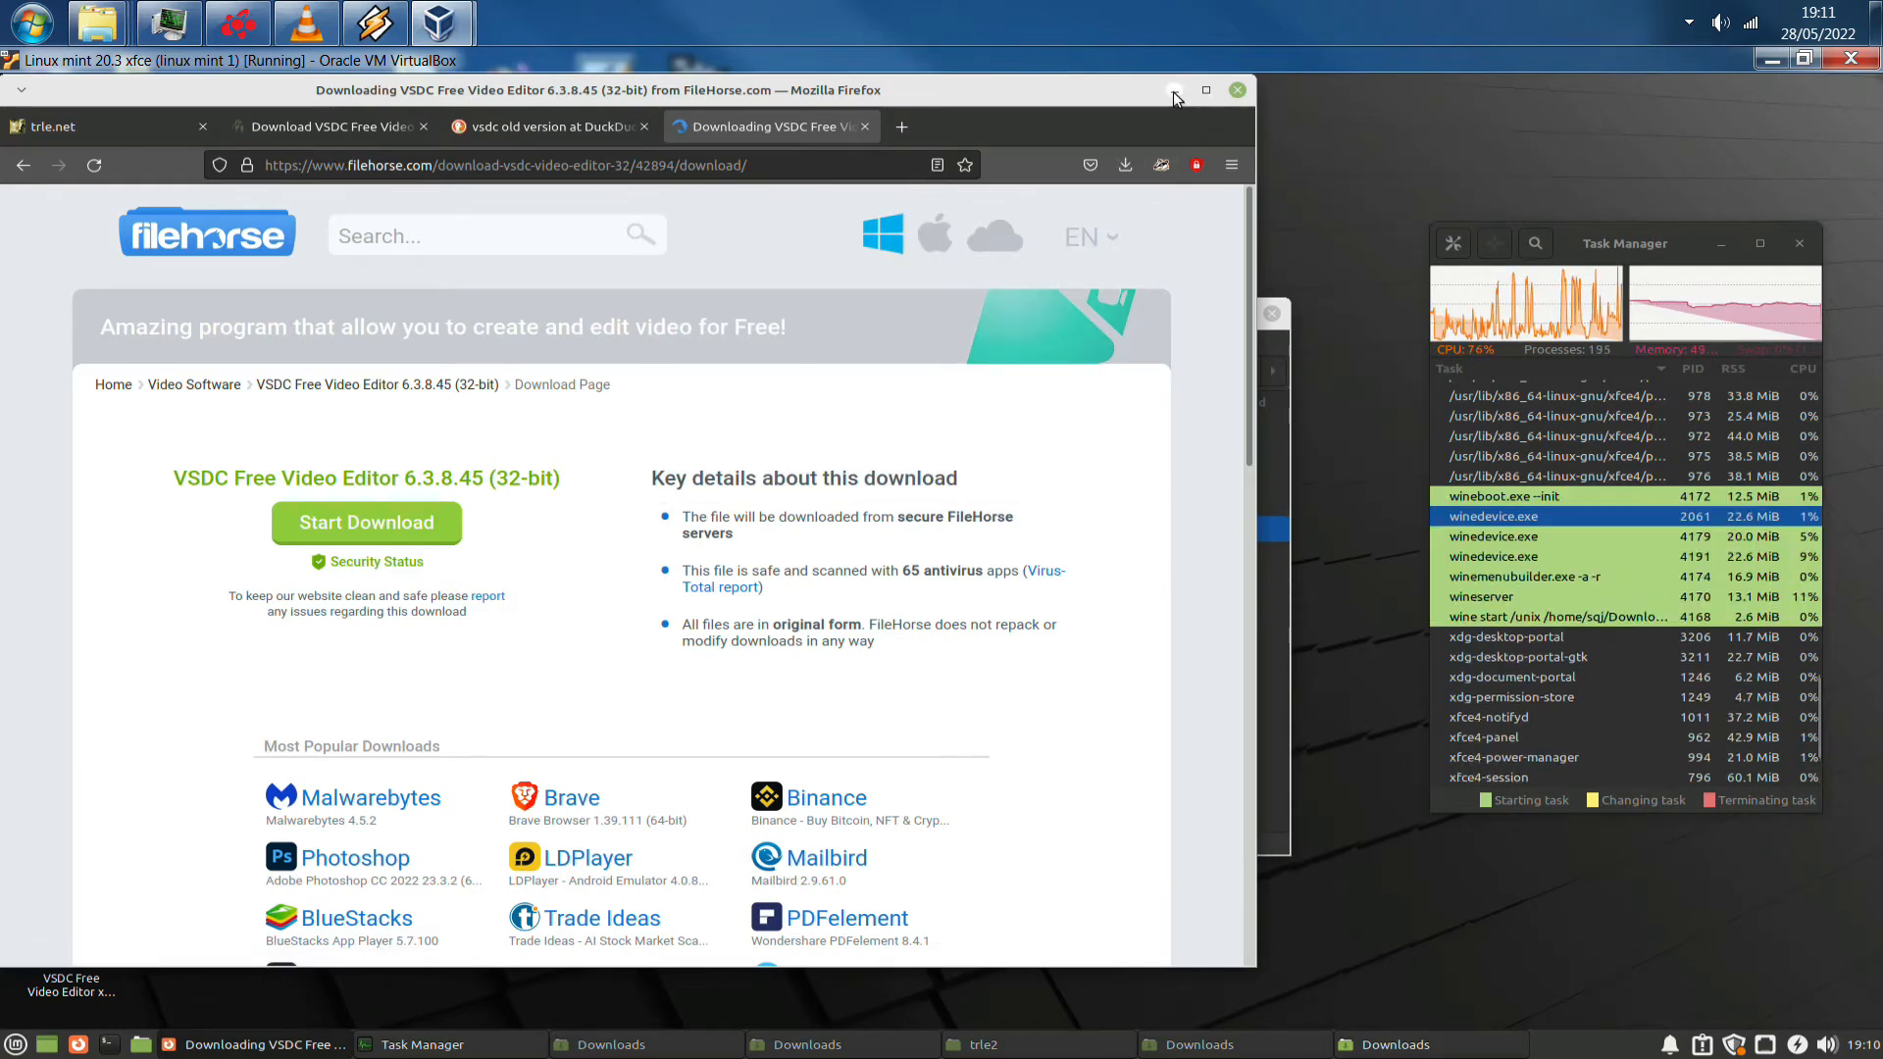
{"action": "left_click", "coordinate": [1173, 90]}
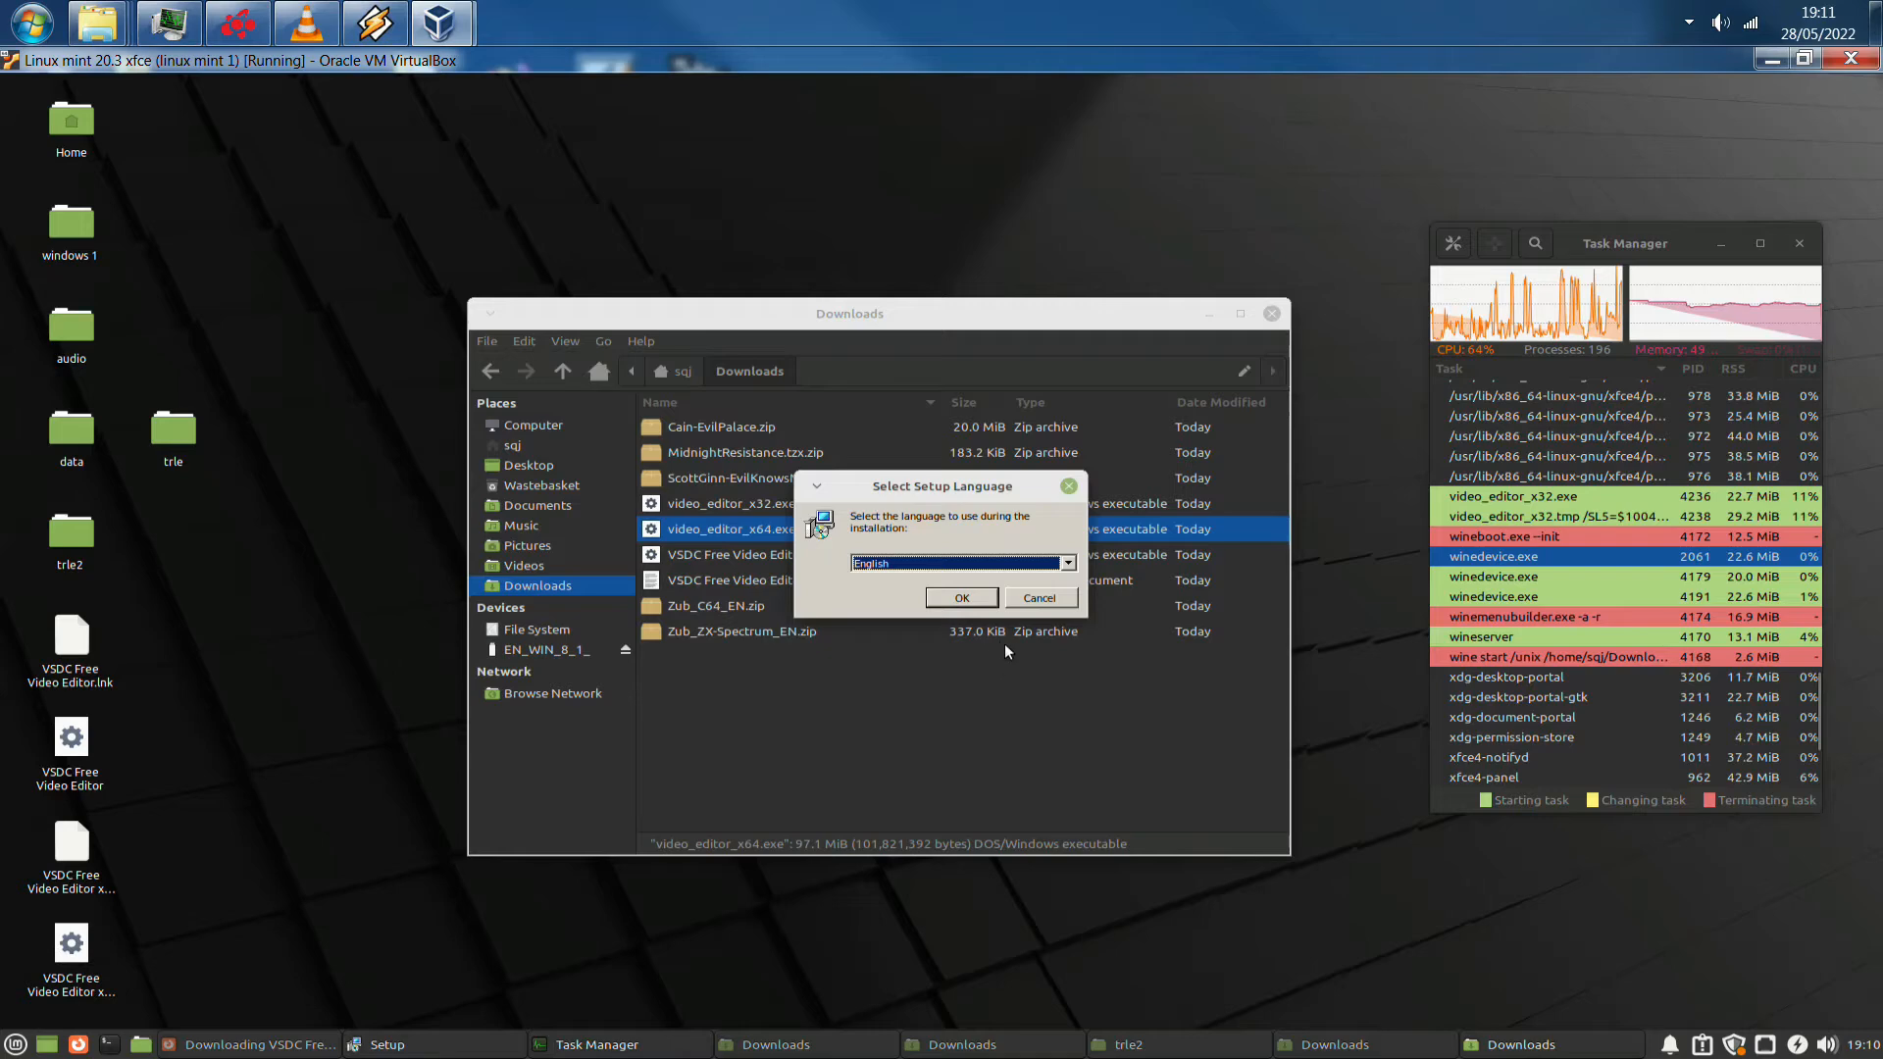
{"action": "left_click", "coordinate": [962, 598]}
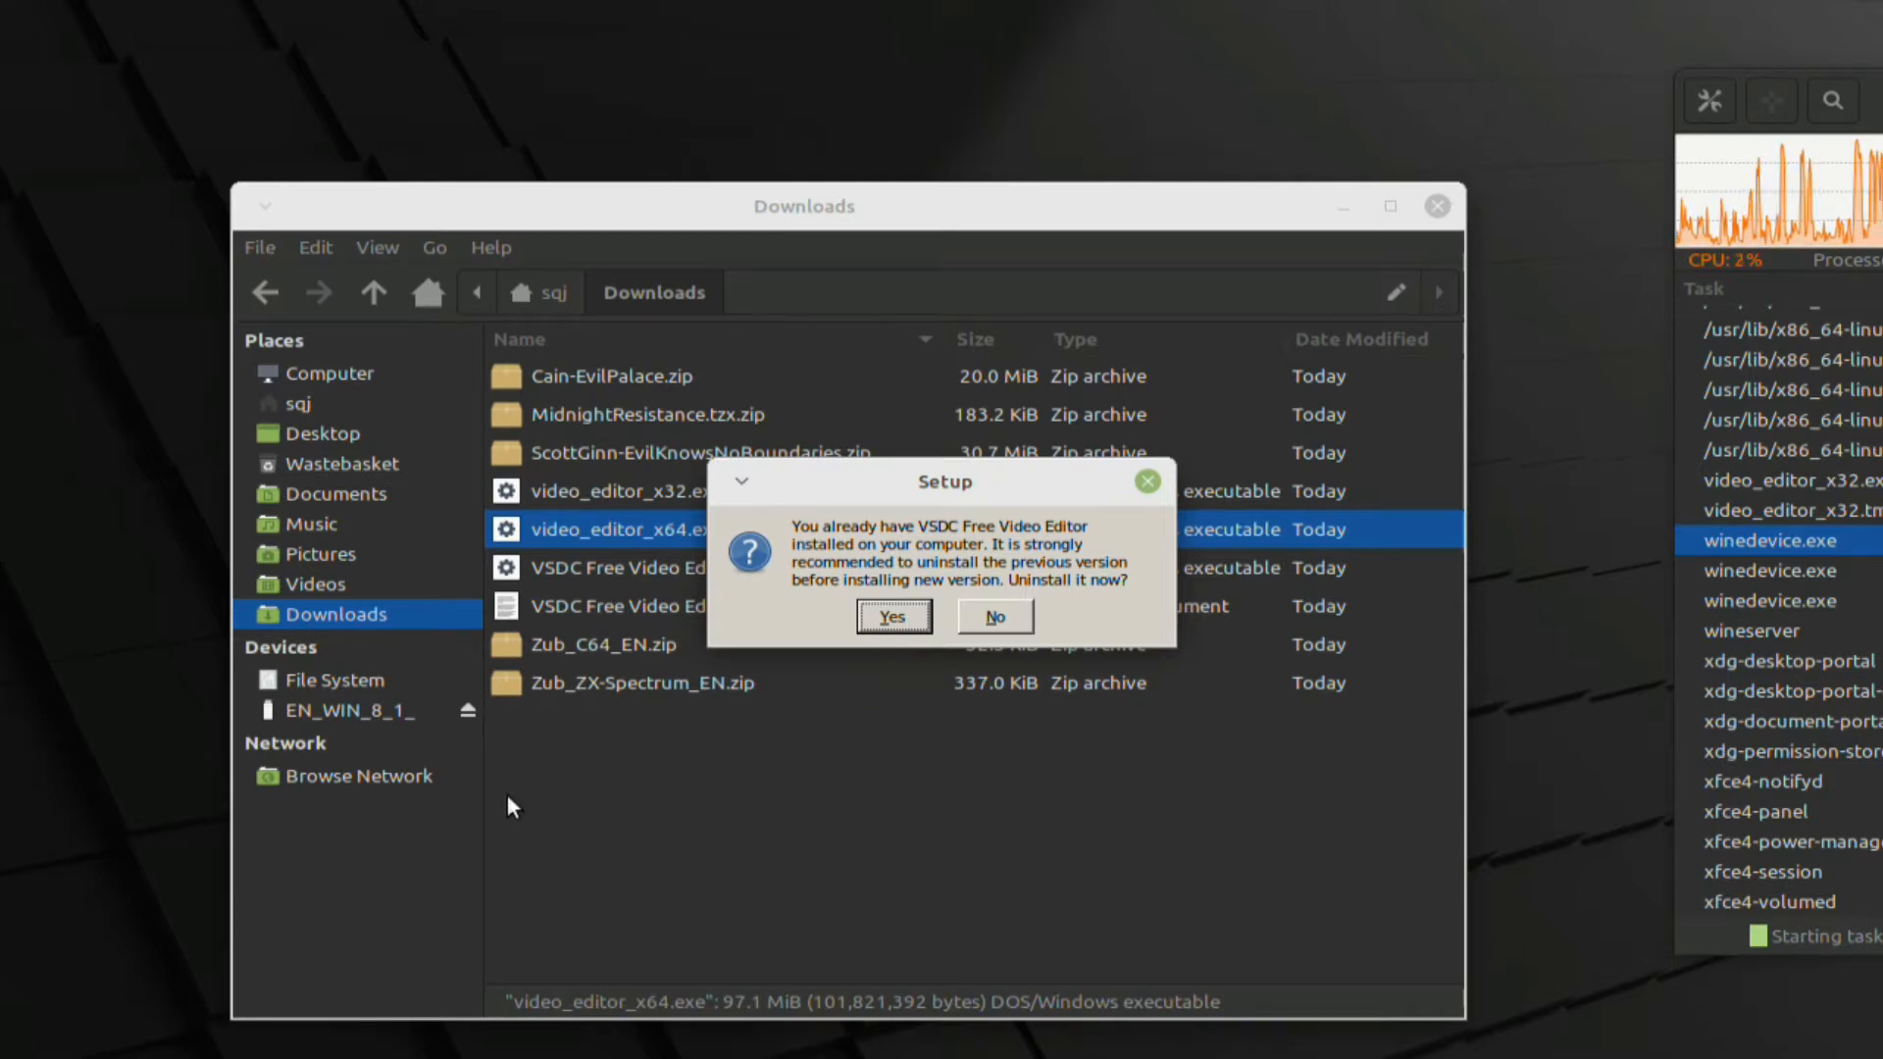
{"action": "left_click", "coordinate": [902, 620]}
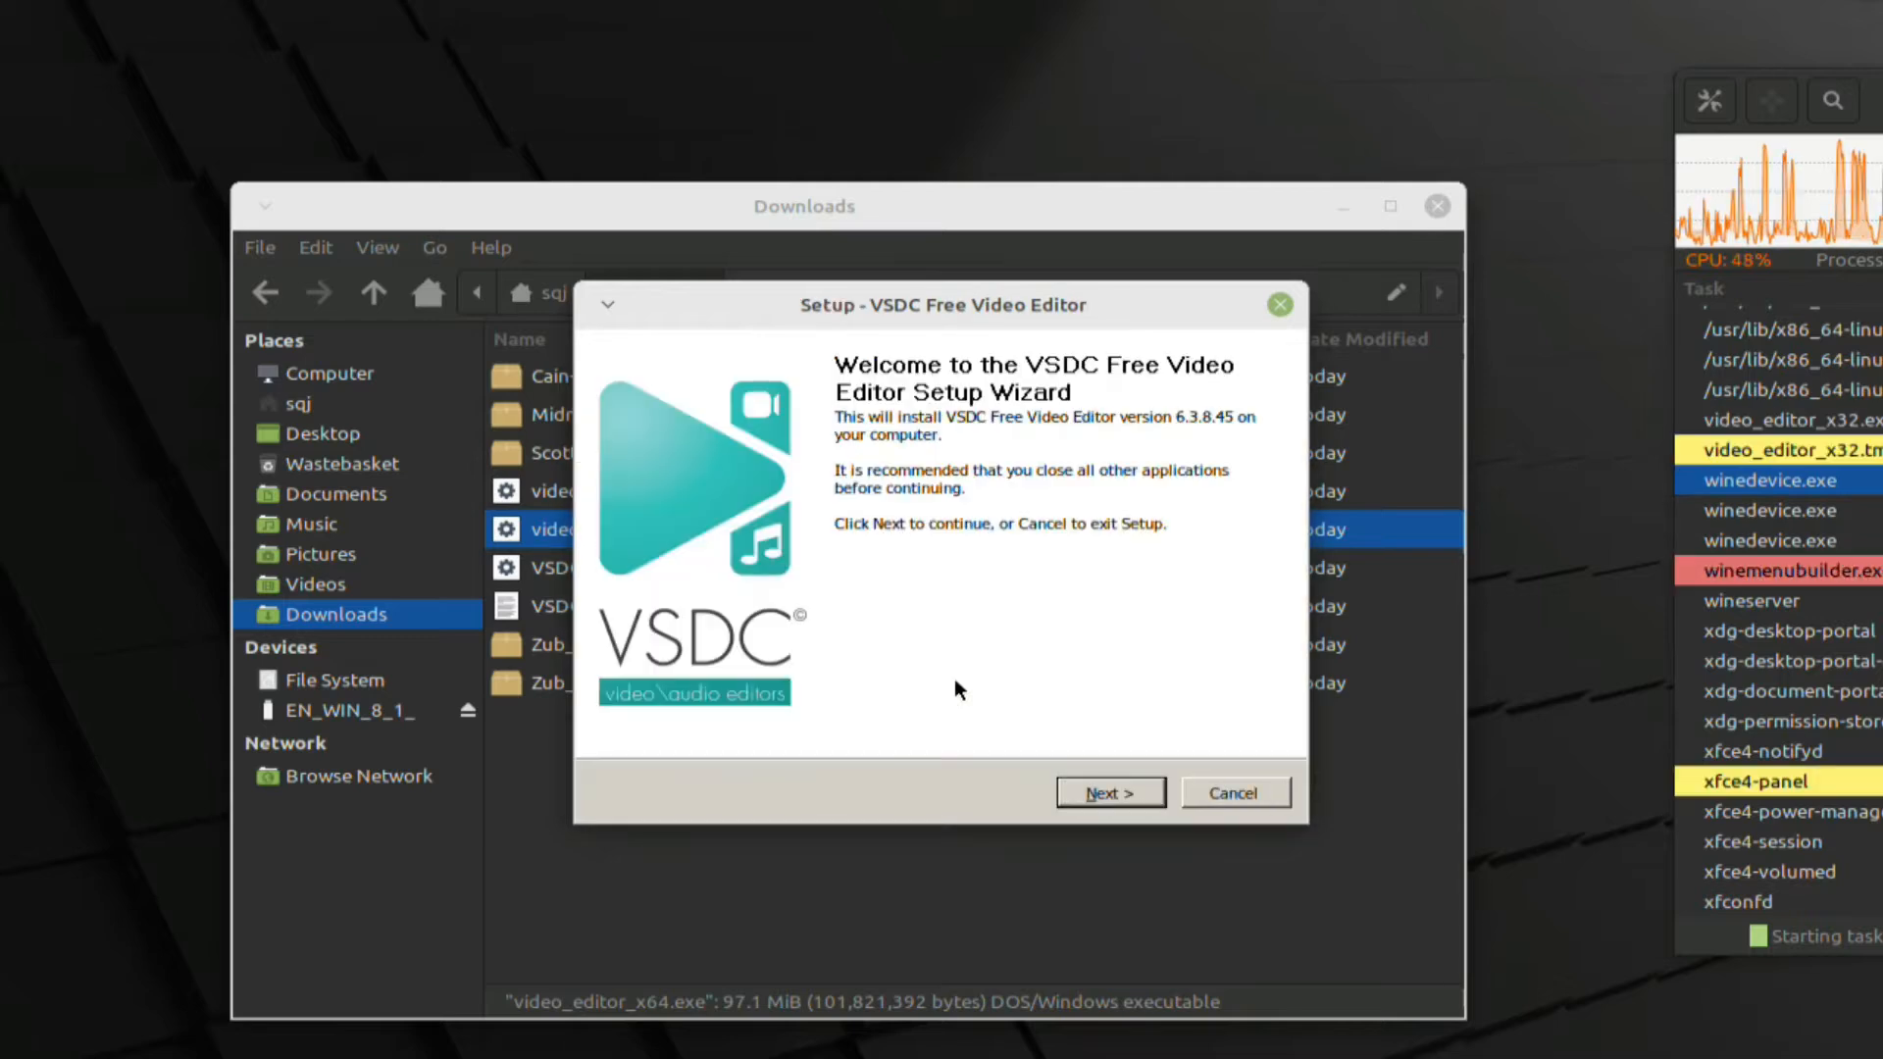
Accept the VSDC license agreement, continue past the password page with it left blank, and close the Update Manager window
{"action": "left_click", "coordinate": [1102, 803]}
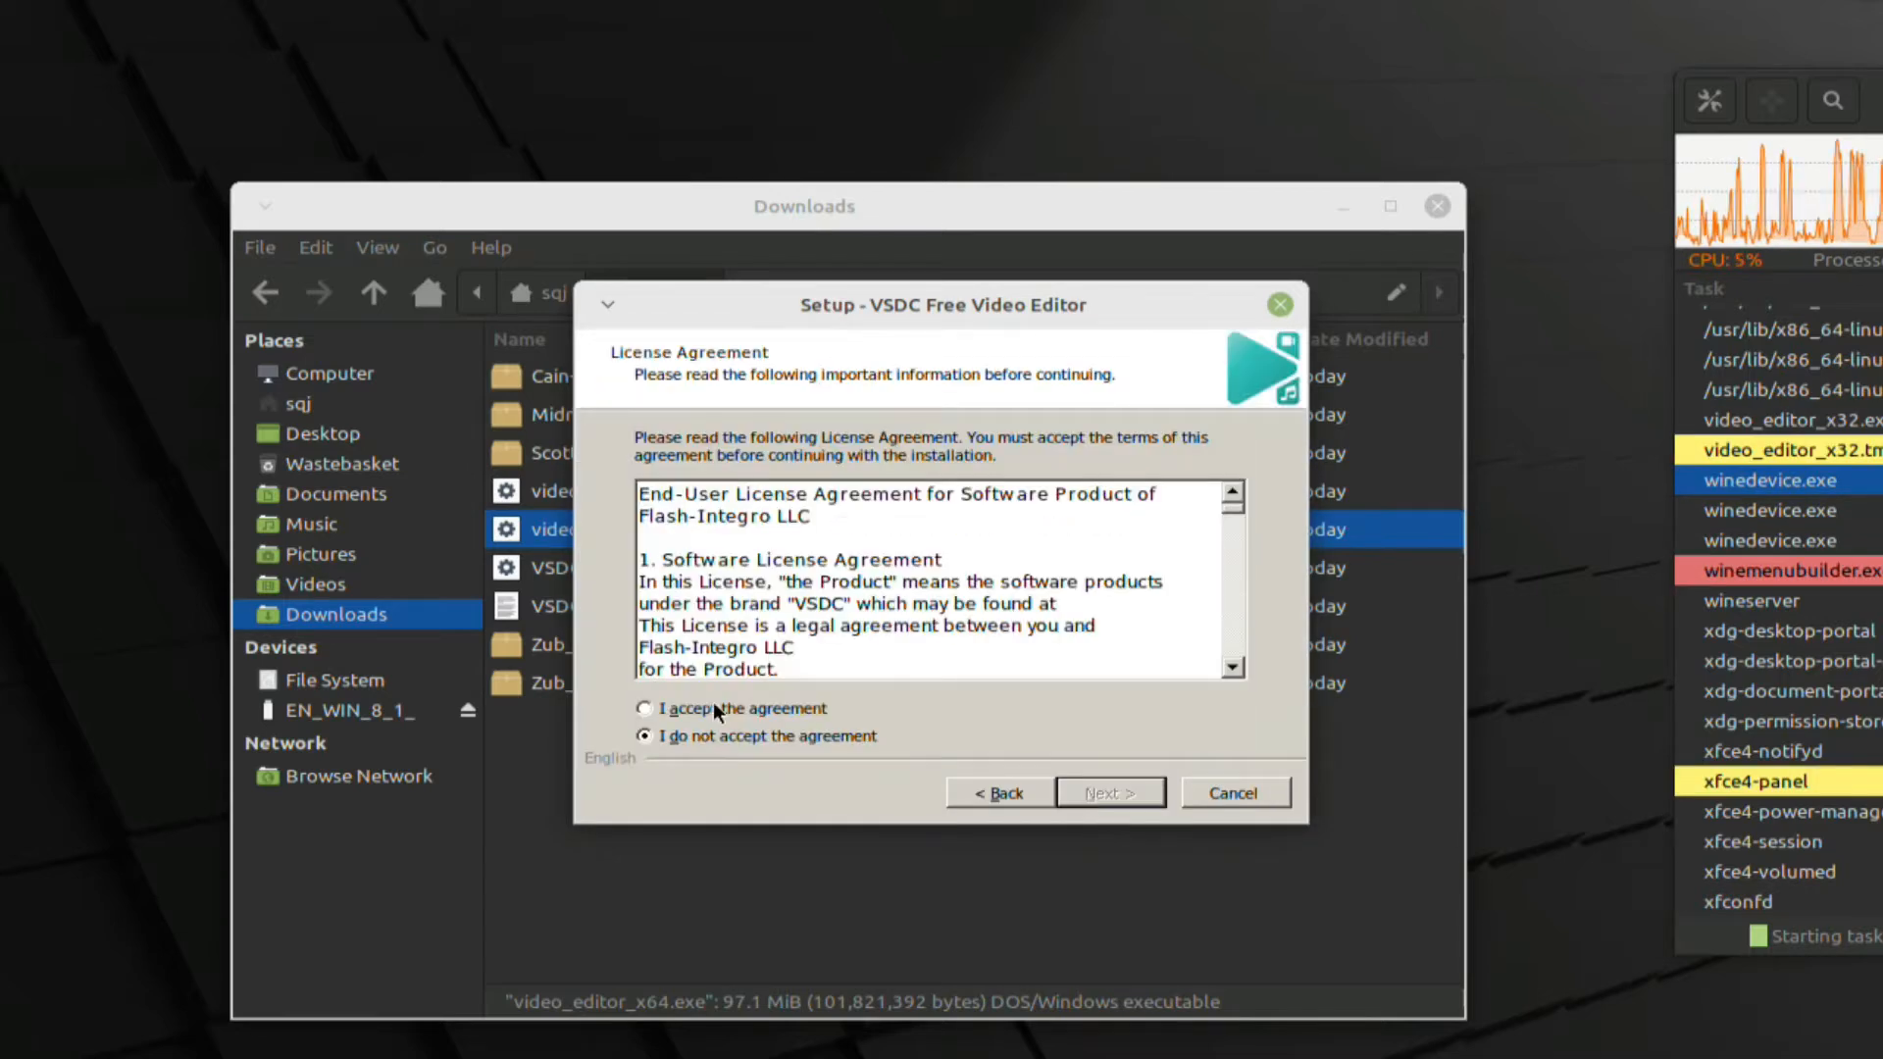
{"action": "left_click", "coordinate": [702, 706]}
{"action": "left_click", "coordinate": [1097, 796]}
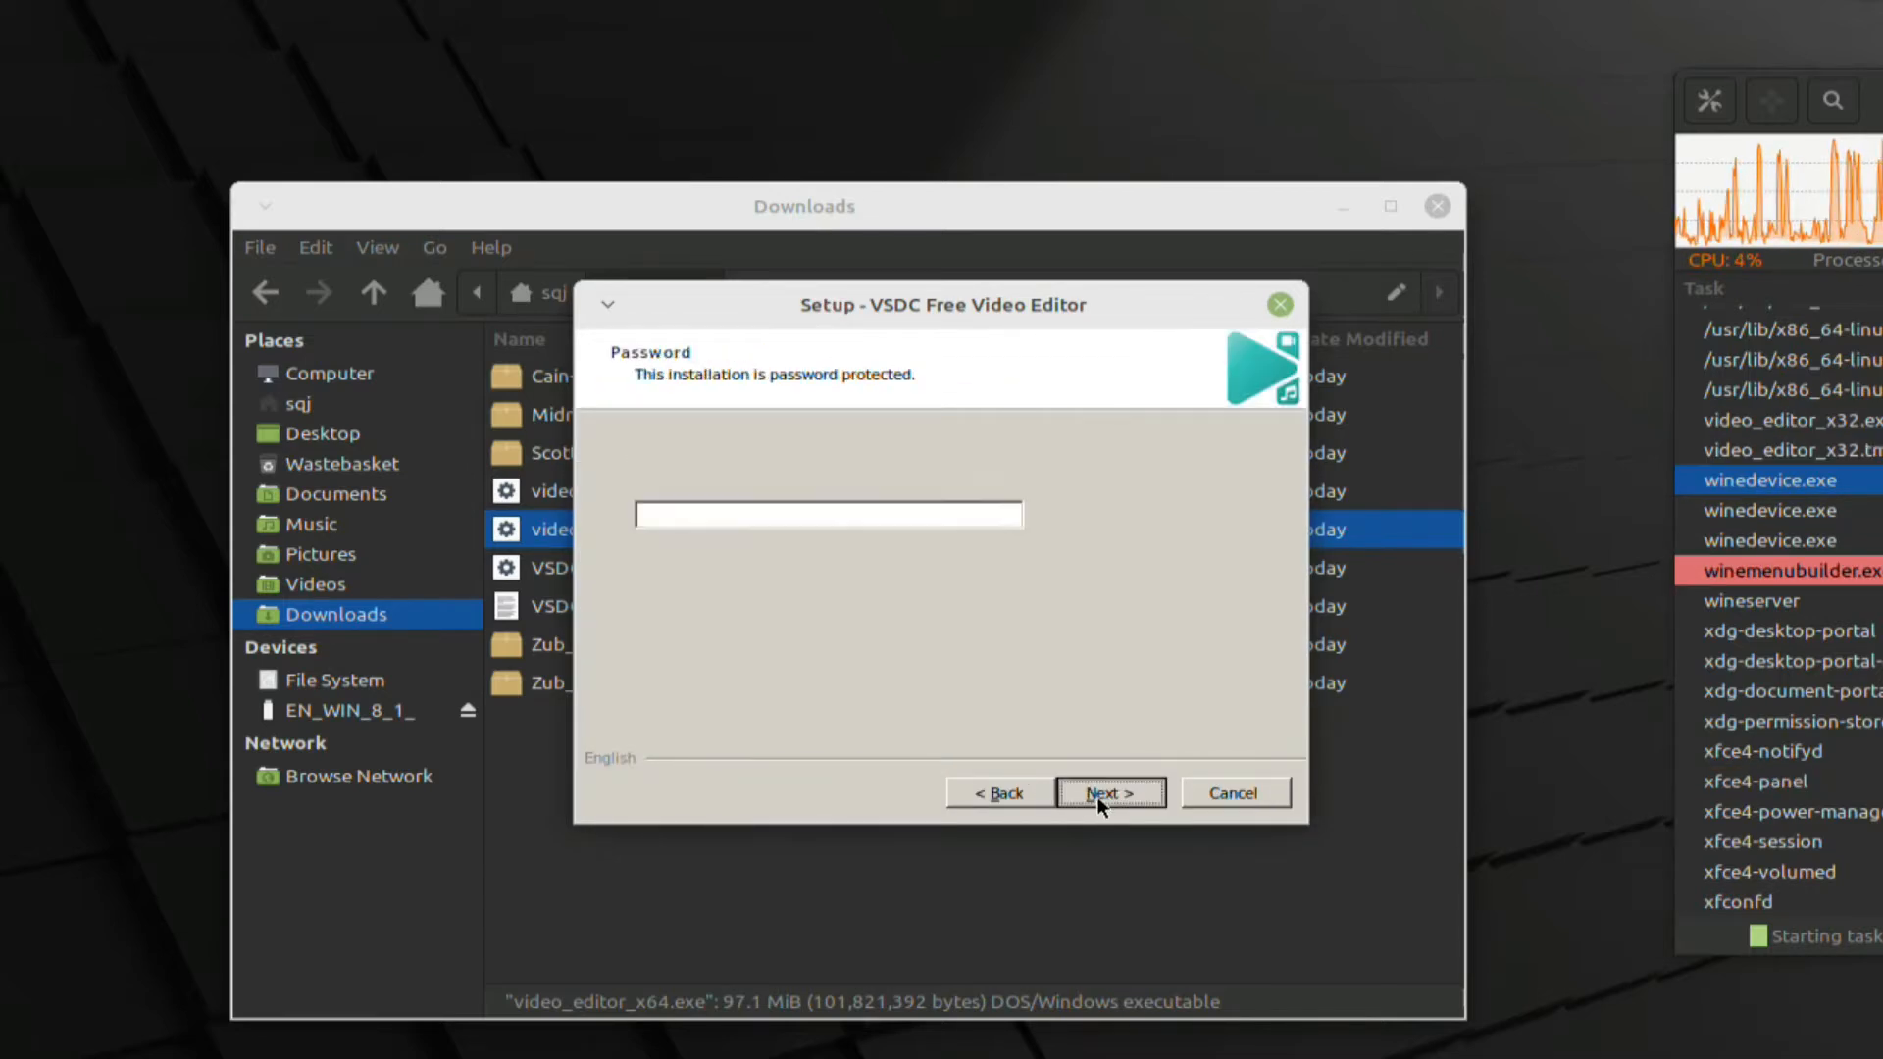
{"action": "left_click", "coordinate": [1097, 796]}
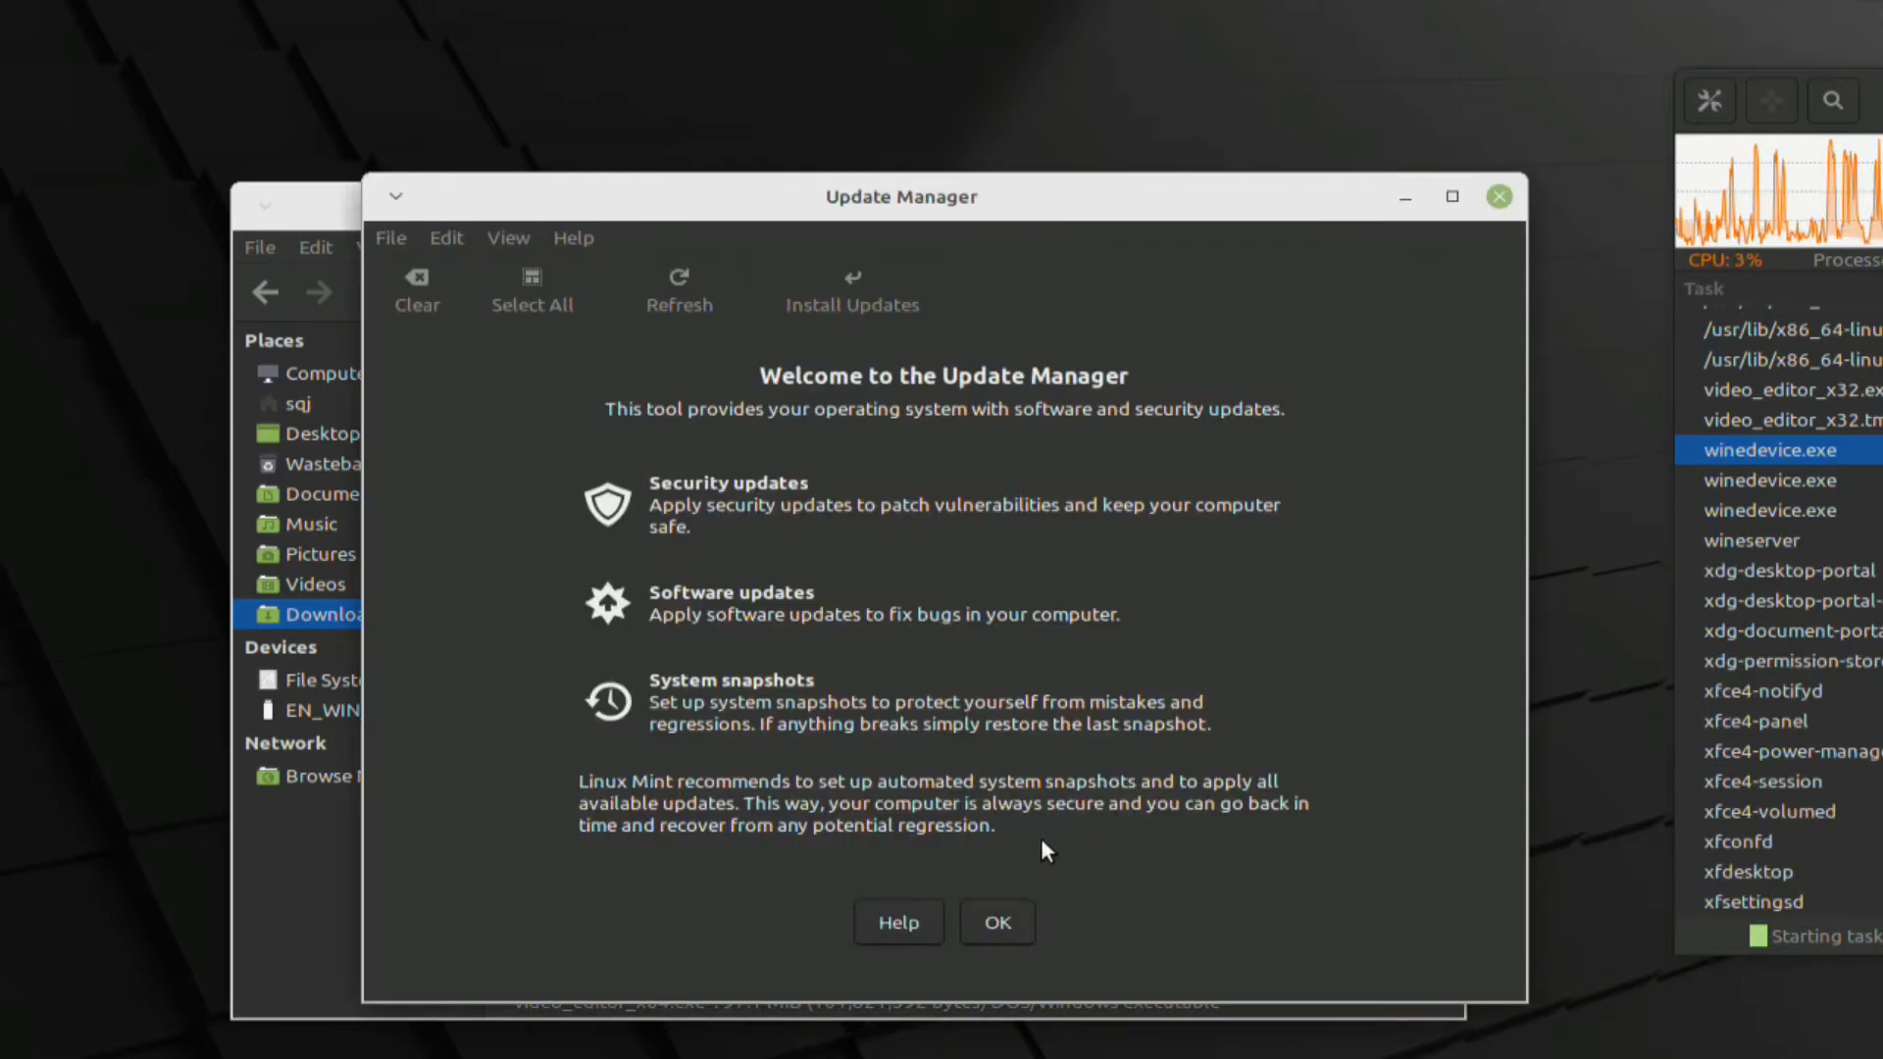
{"action": "left_click", "coordinate": [1499, 197]}
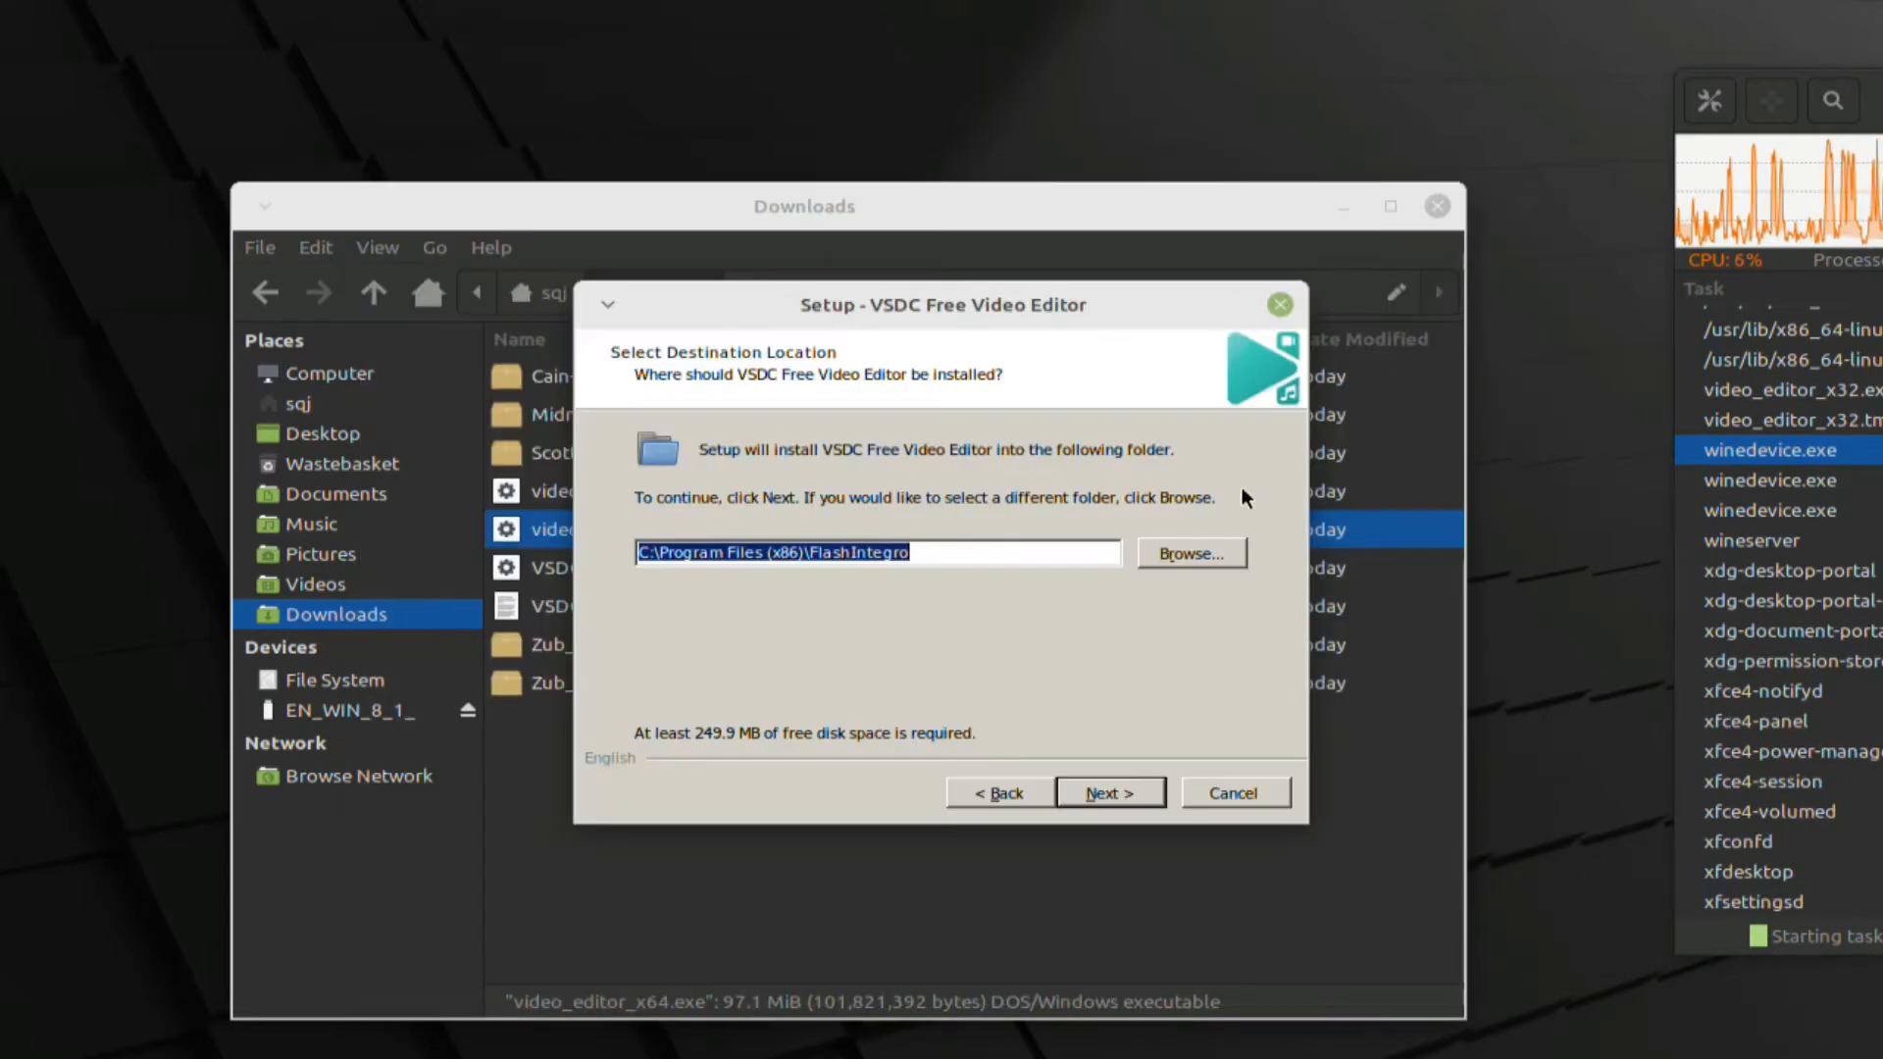
Install VSDC into the existing C:\Program Files (x86)\FlashIntegro folder, keeping the FlashIntegro Start Menu folder, and finish setup with the program set to launch
{"action": "left_click", "coordinate": [1106, 785]}
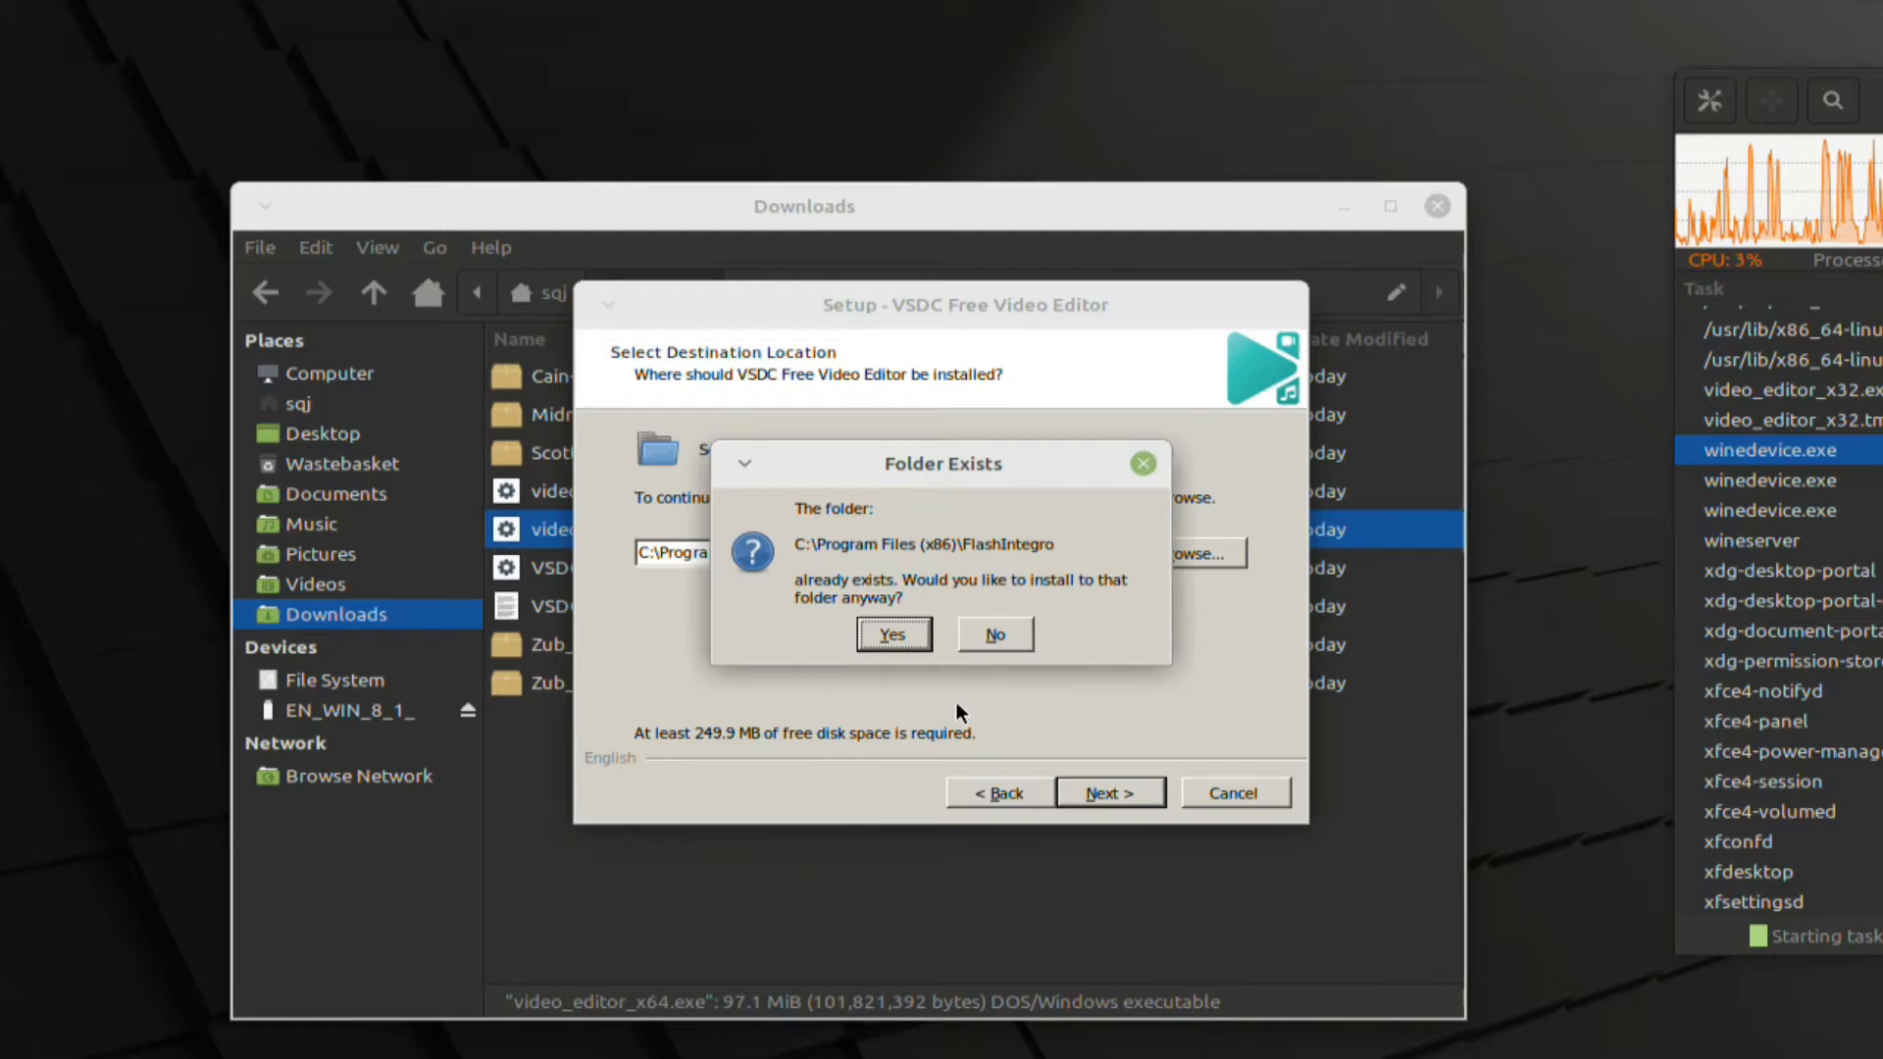
{"action": "left_click", "coordinate": [909, 635]}
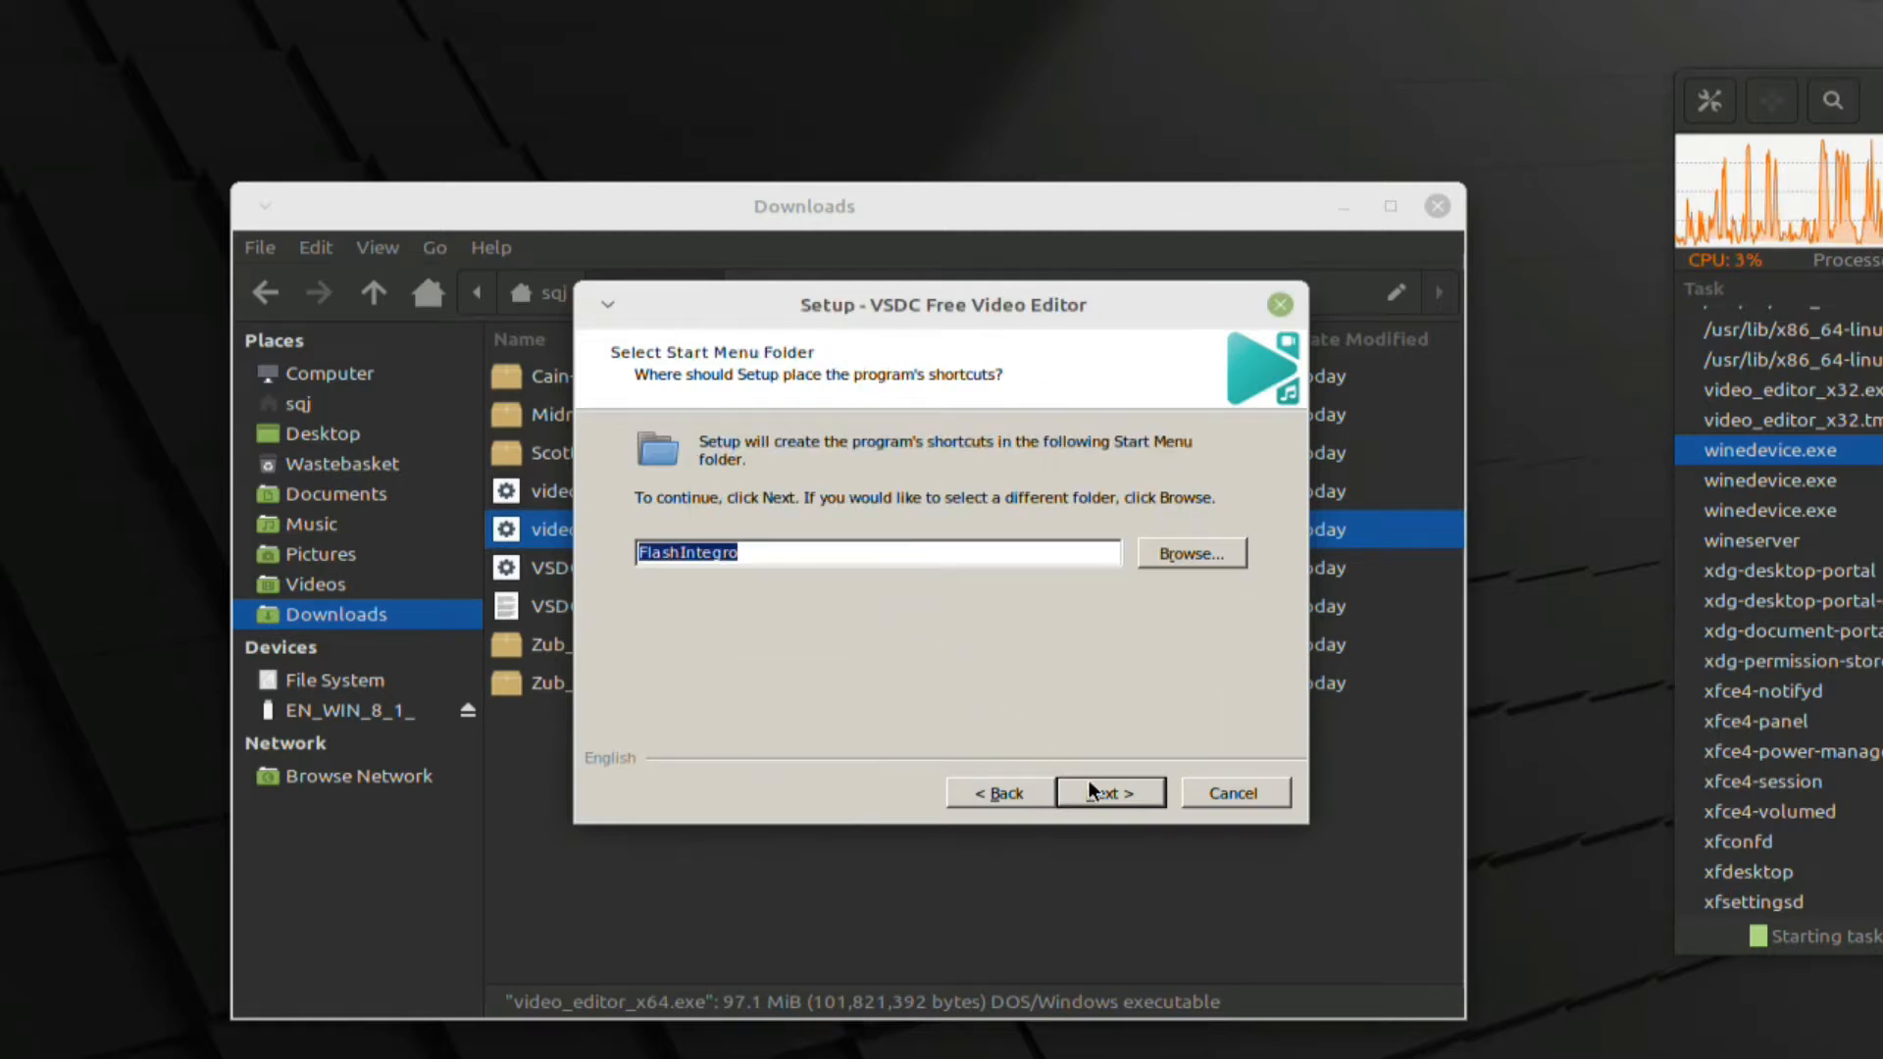
{"action": "left_click", "coordinate": [1090, 785]}
{"action": "left_click", "coordinate": [1093, 788]}
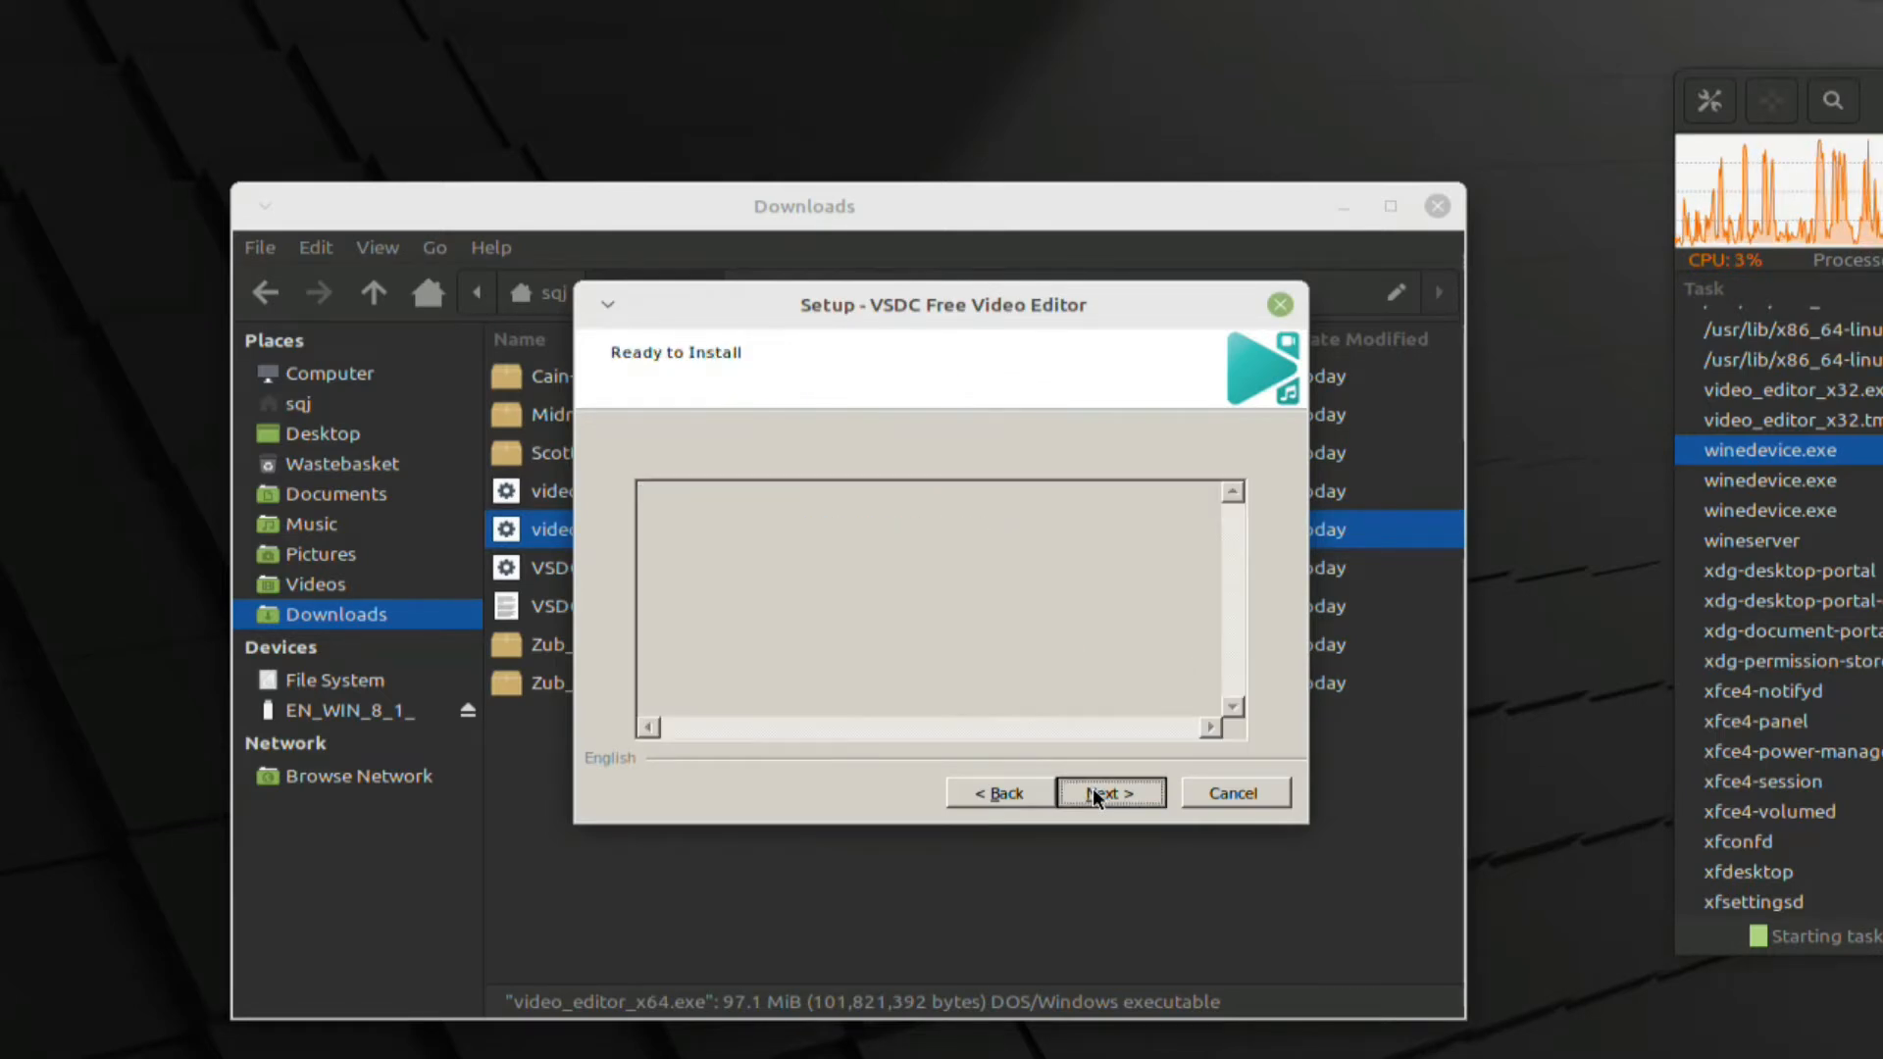
{"action": "left_click", "coordinate": [1095, 794]}
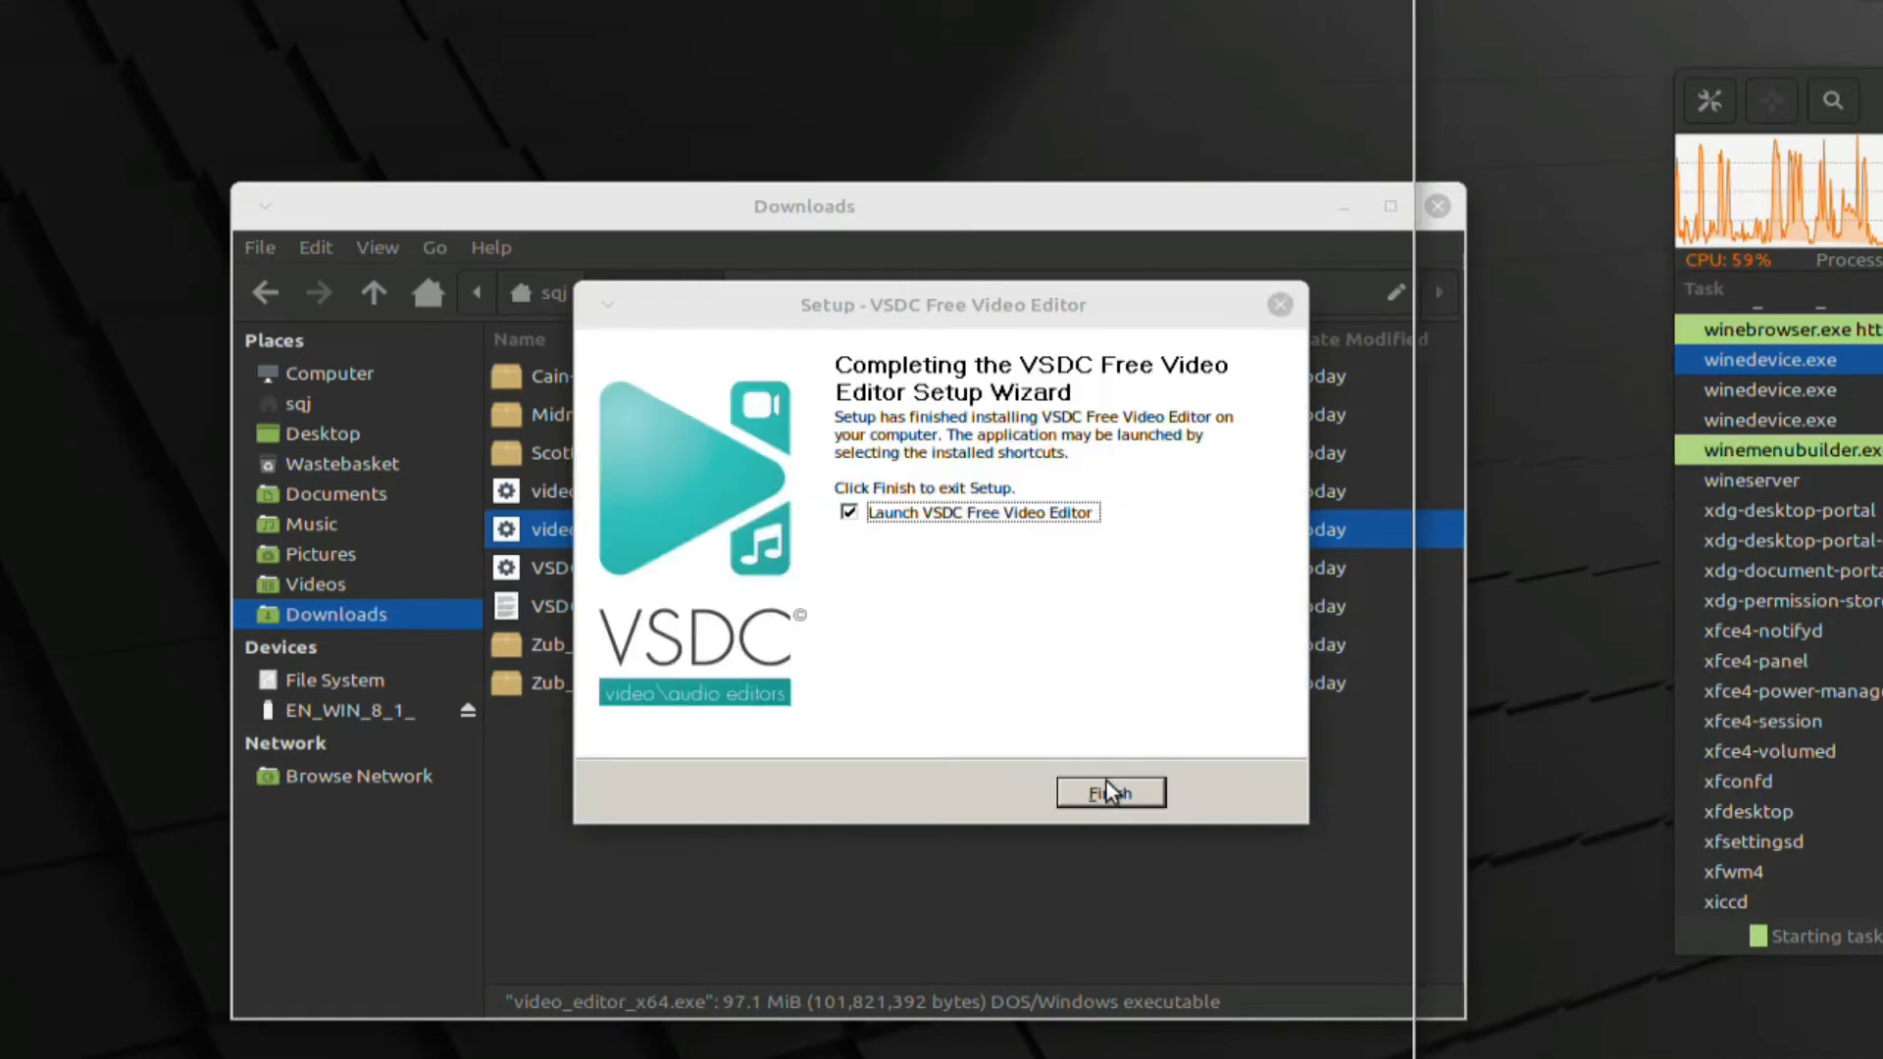
{"action": "left_click", "coordinate": [1108, 790]}
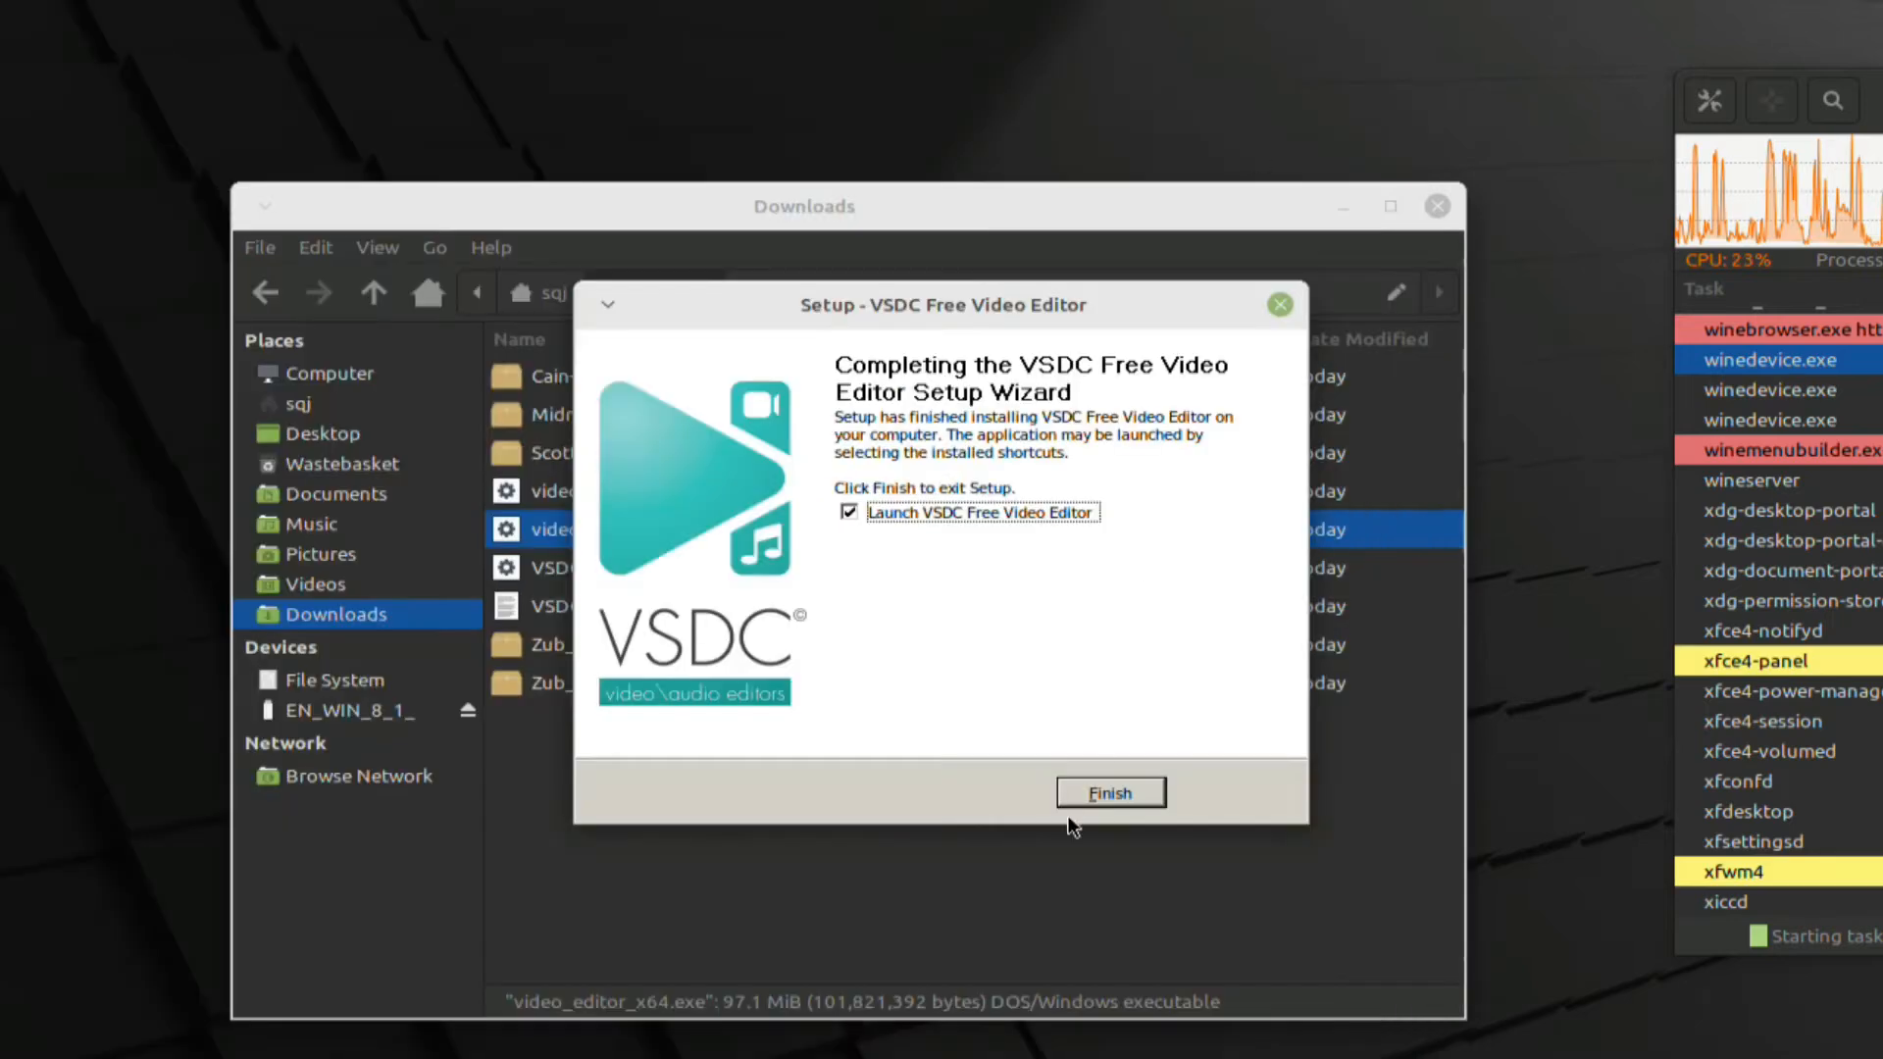
{"action": "left_click", "coordinate": [1120, 791]}
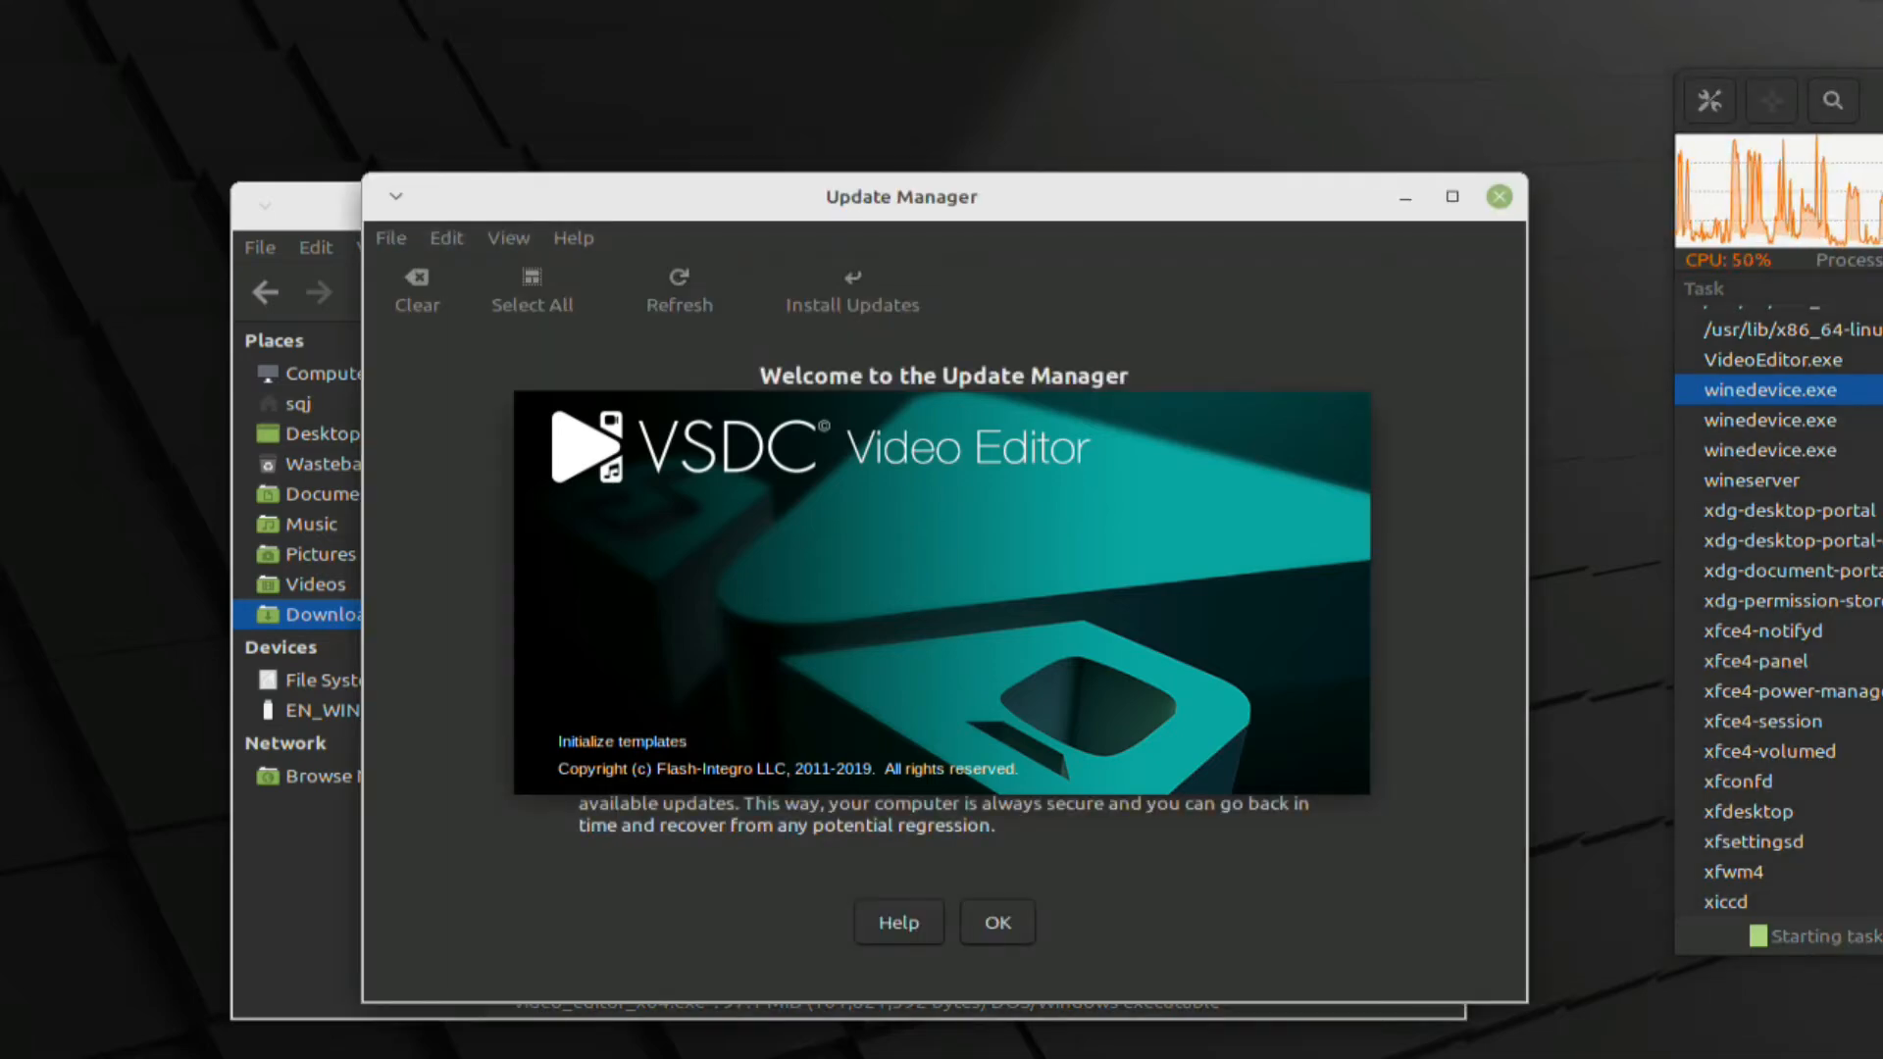
Close the Update Manager window and the VSDC Pro upgrade offer, and decline to download version 6.9.5
{"action": "left_click", "coordinate": [1501, 196]}
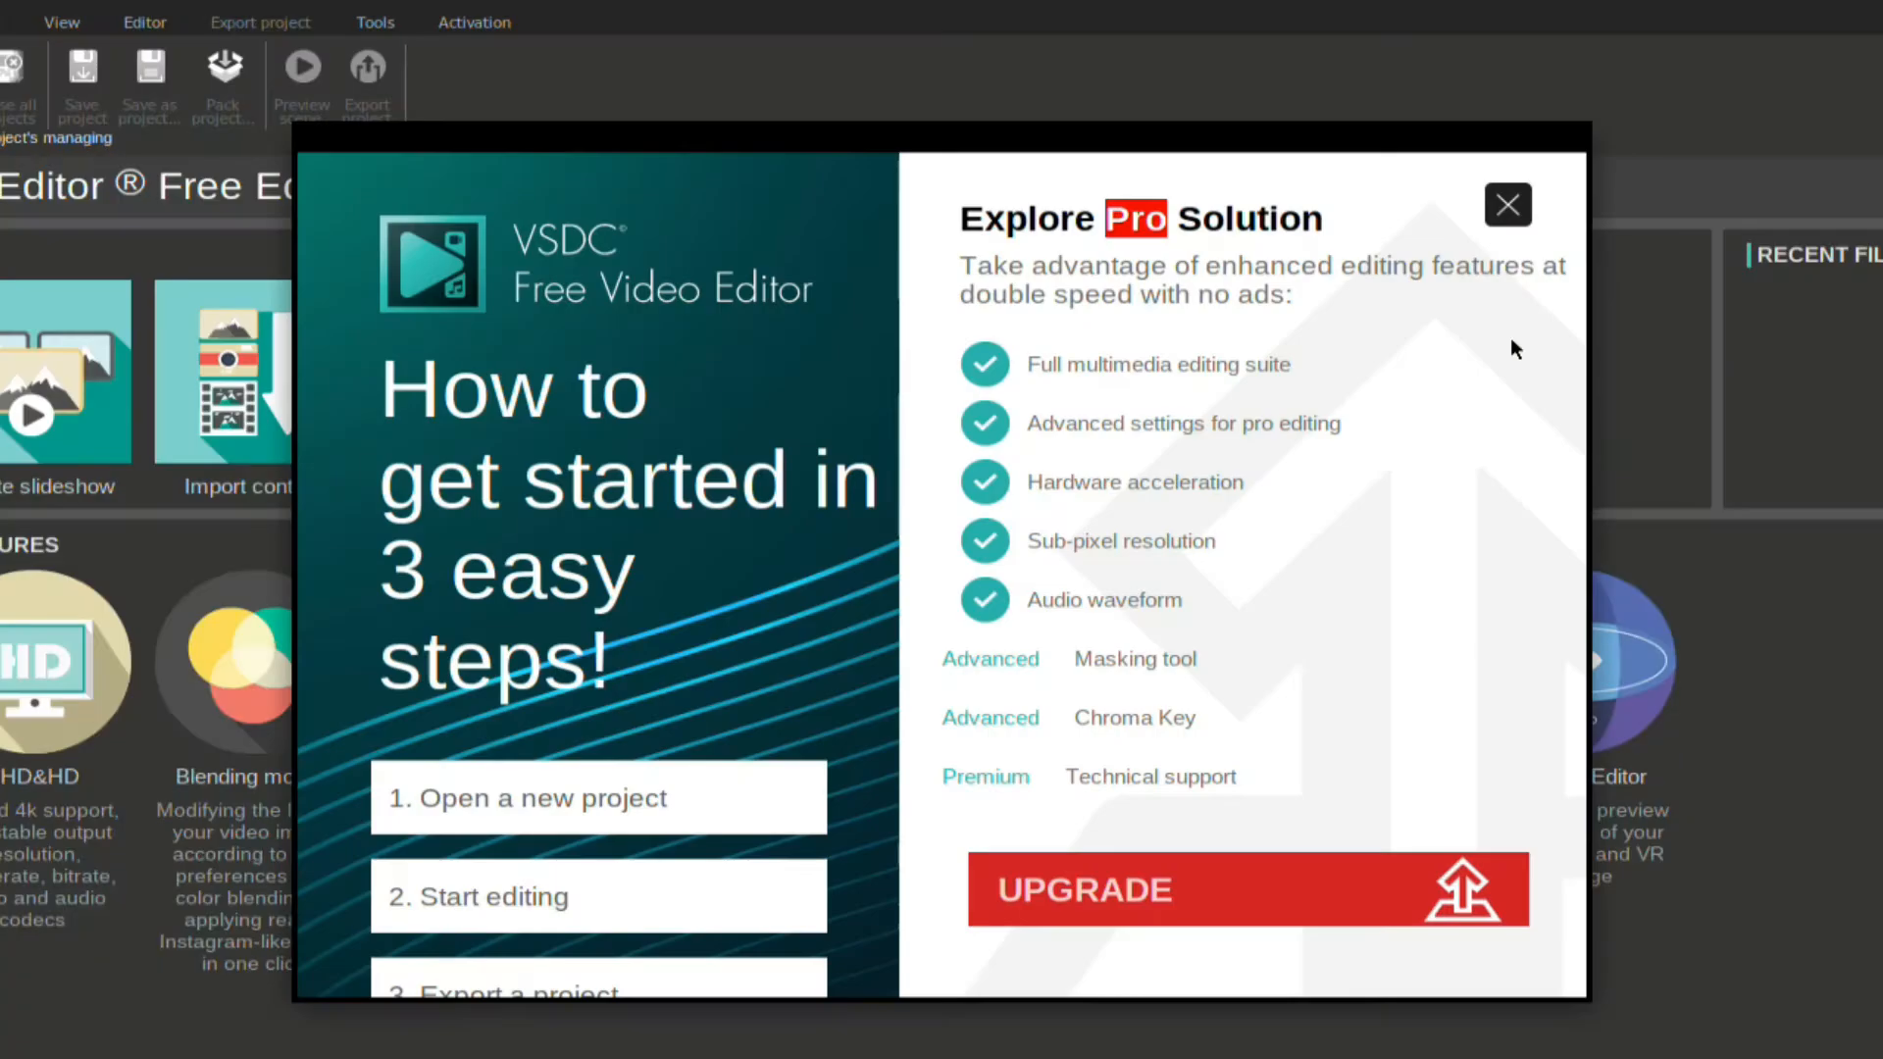
{"action": "left_click", "coordinate": [1507, 206]}
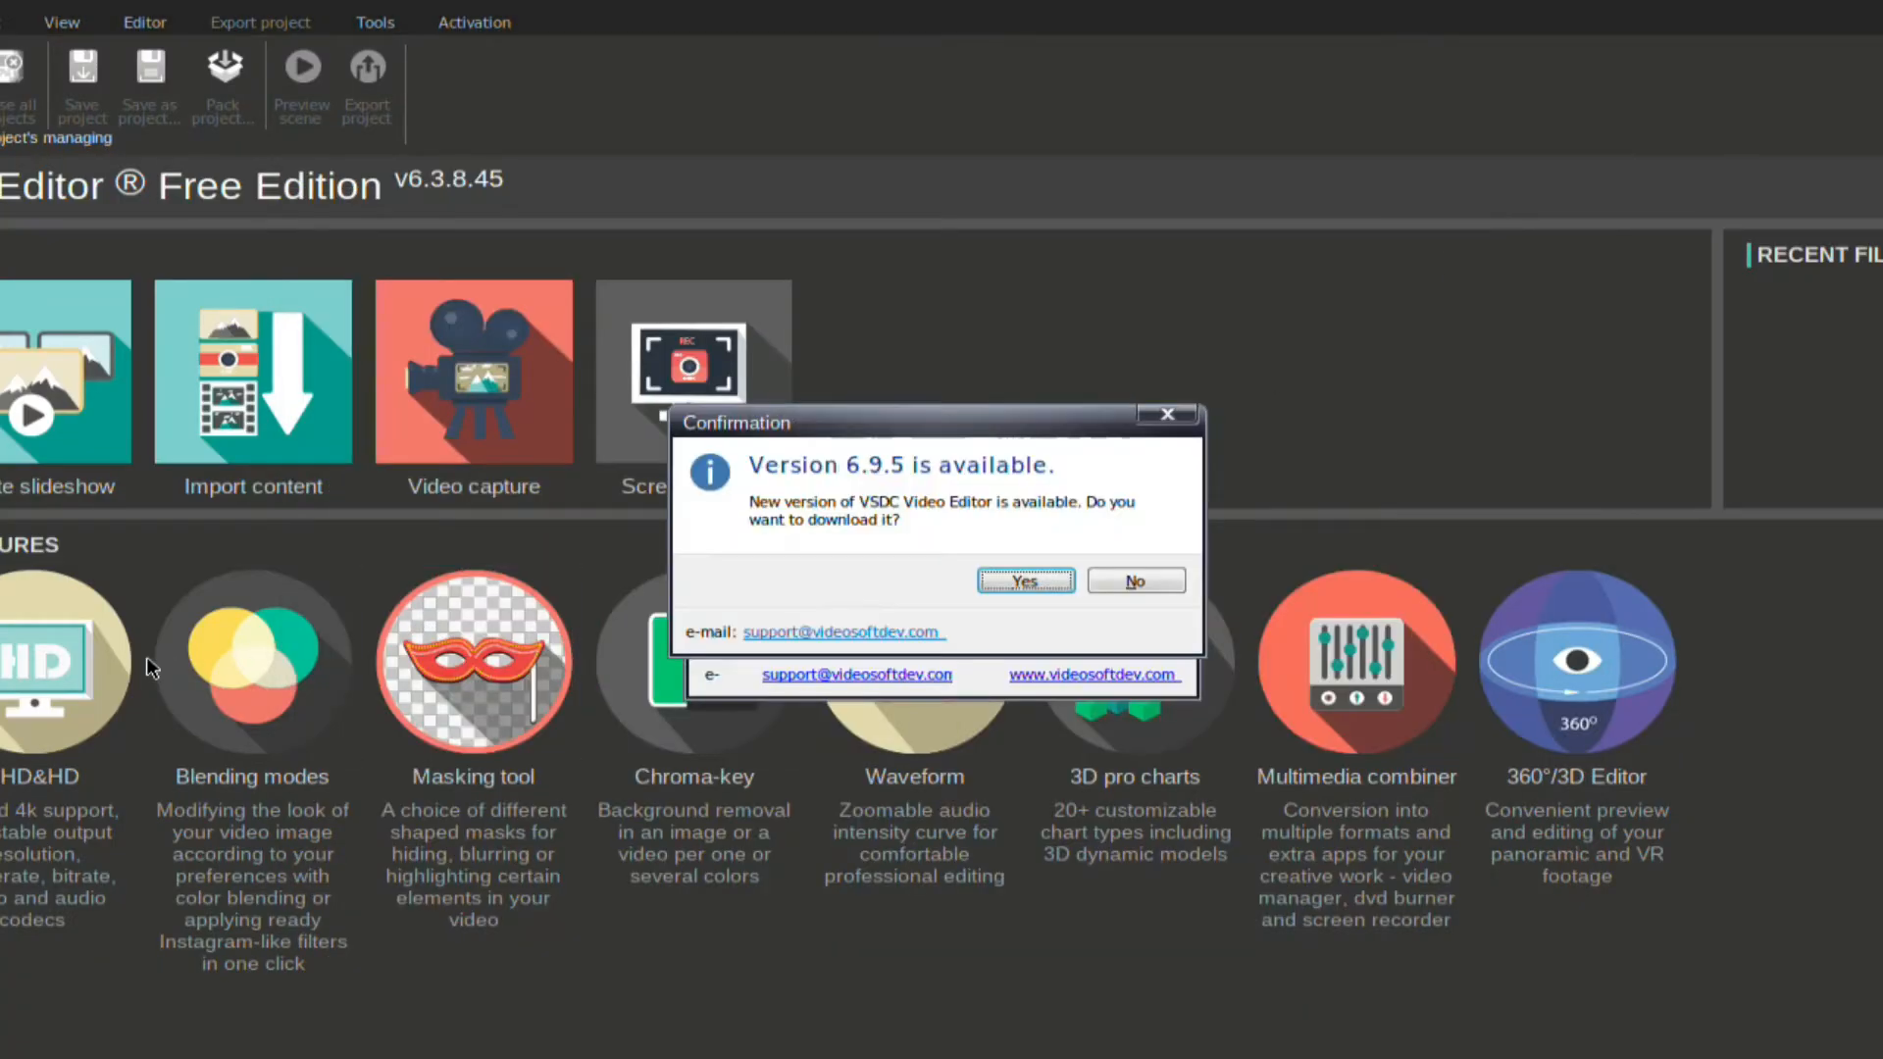
{"action": "left_click", "coordinate": [1128, 582]}
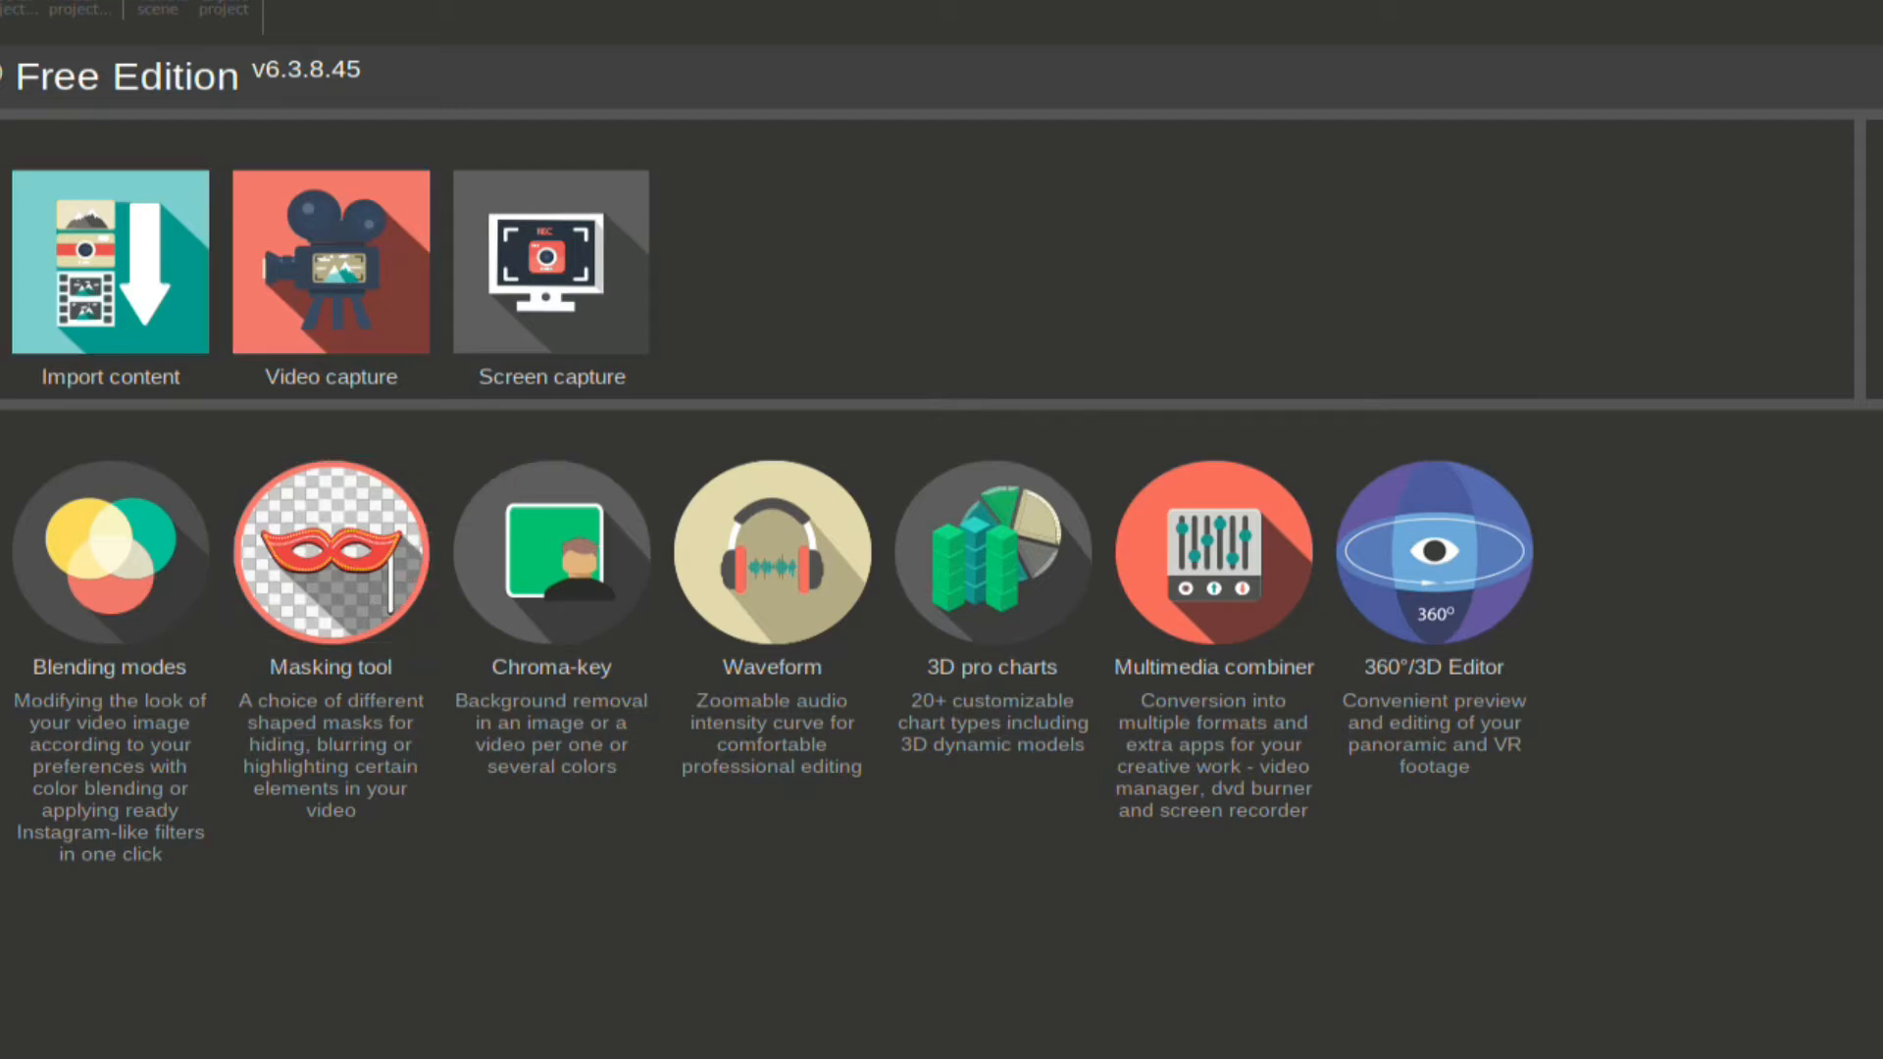
Create a new project titled Project 1, keeping the HD 1280x720 pixels (16:9) resolution and 30 fps frame rate
{"action": "key", "text": "ctrl+n"}
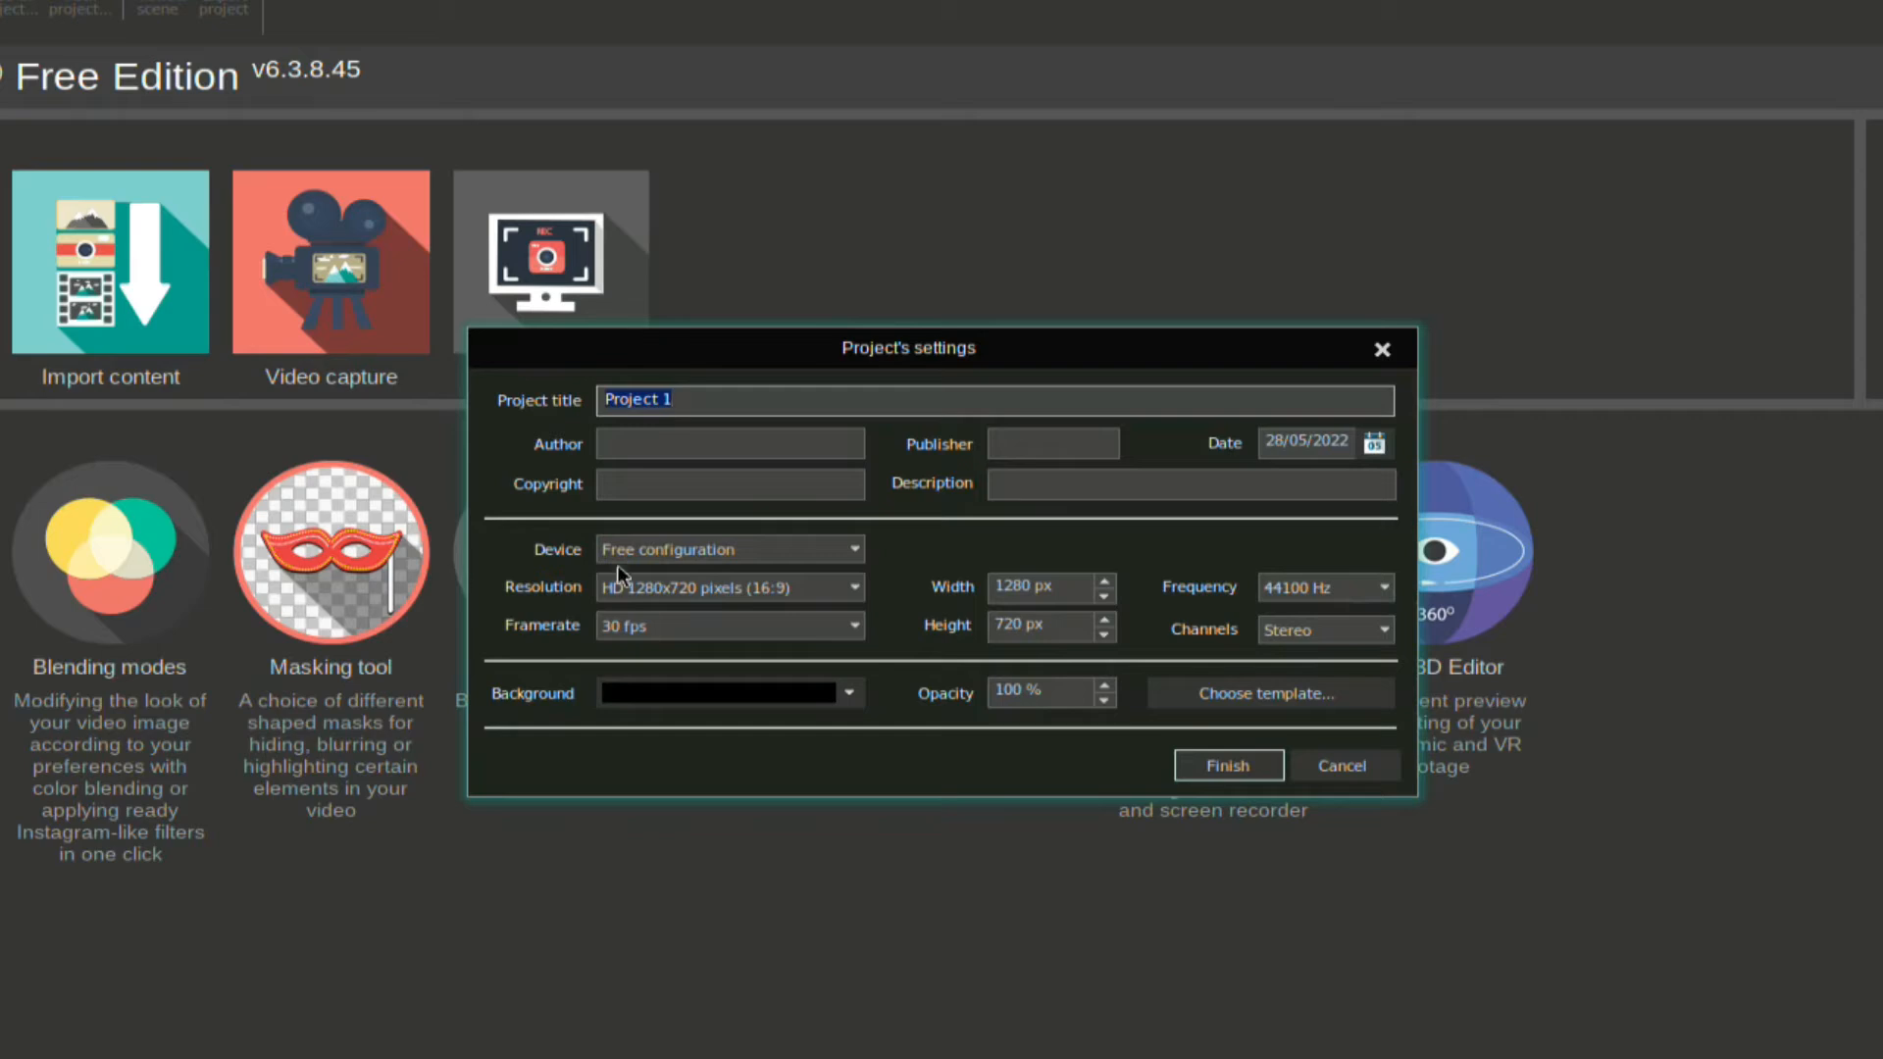
{"action": "left_click", "coordinate": [849, 589]}
{"action": "left_click", "coordinate": [851, 590]}
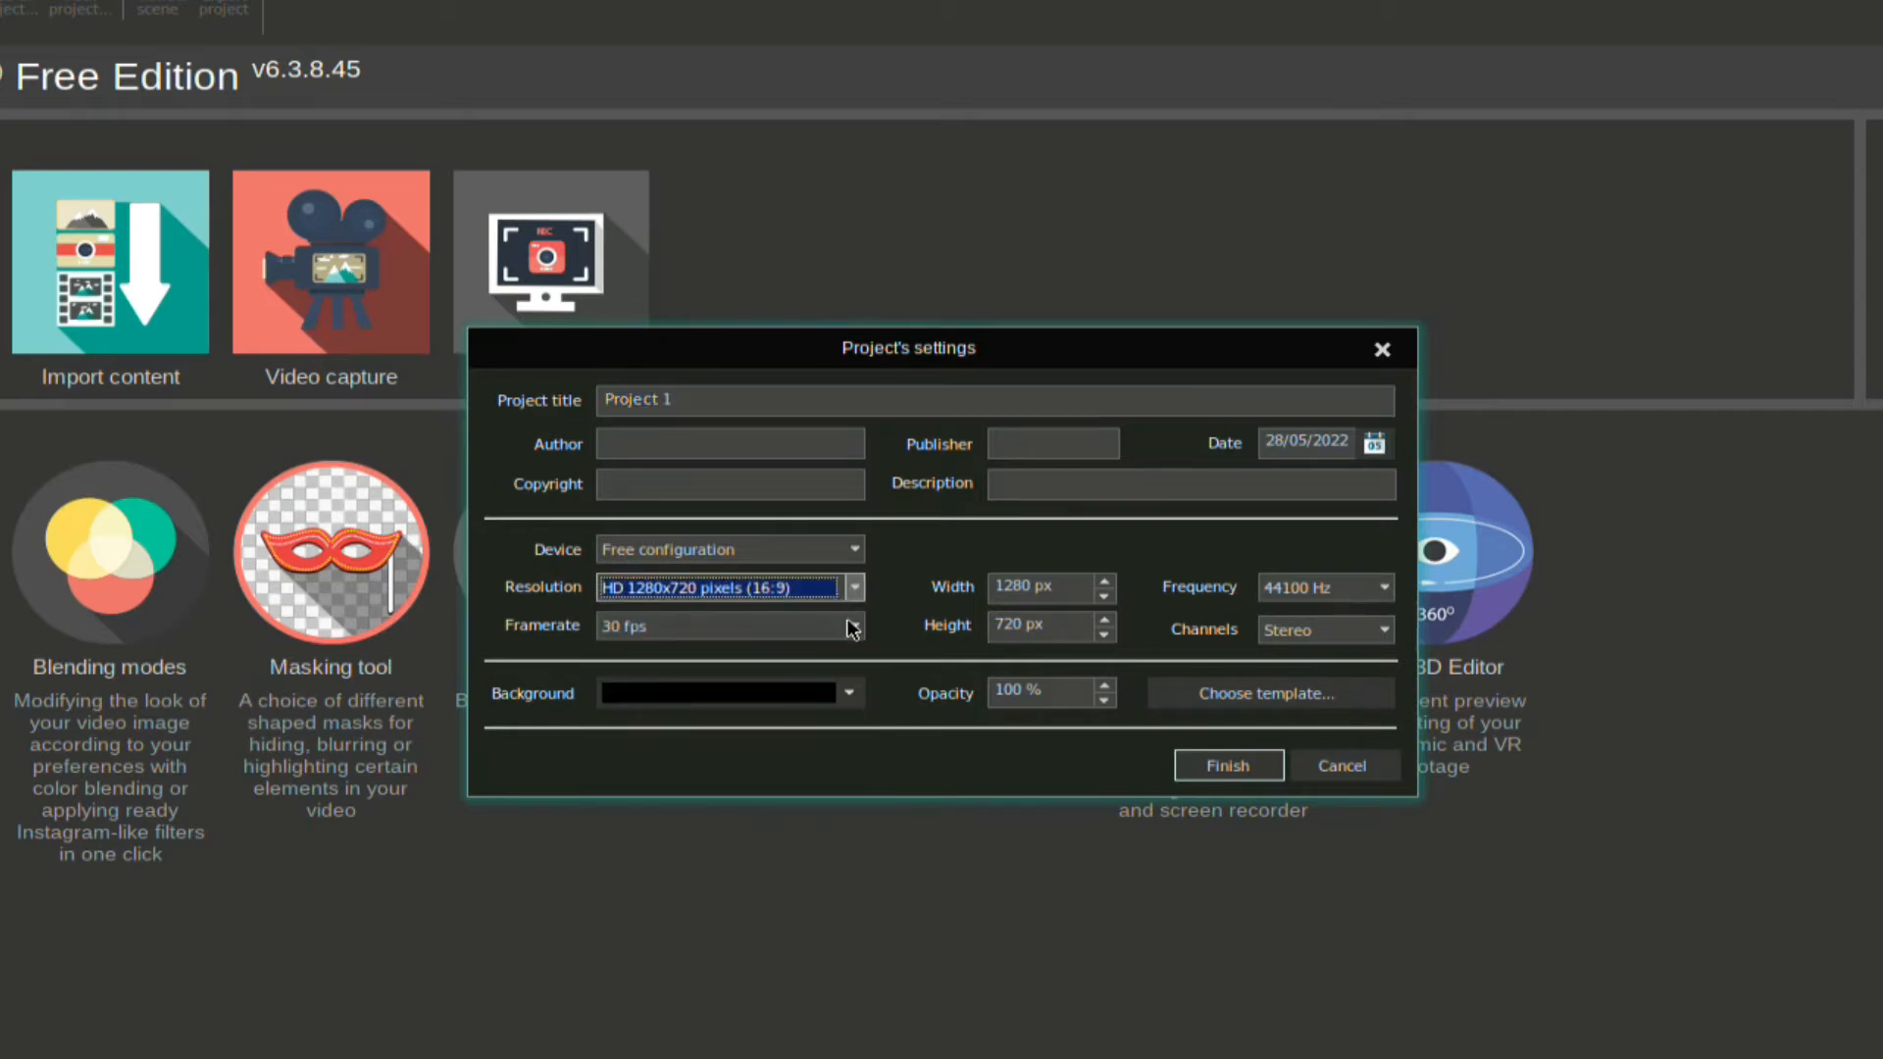
{"action": "left_click", "coordinate": [853, 627]}
{"action": "left_click", "coordinate": [853, 628]}
{"action": "left_click", "coordinate": [854, 589]}
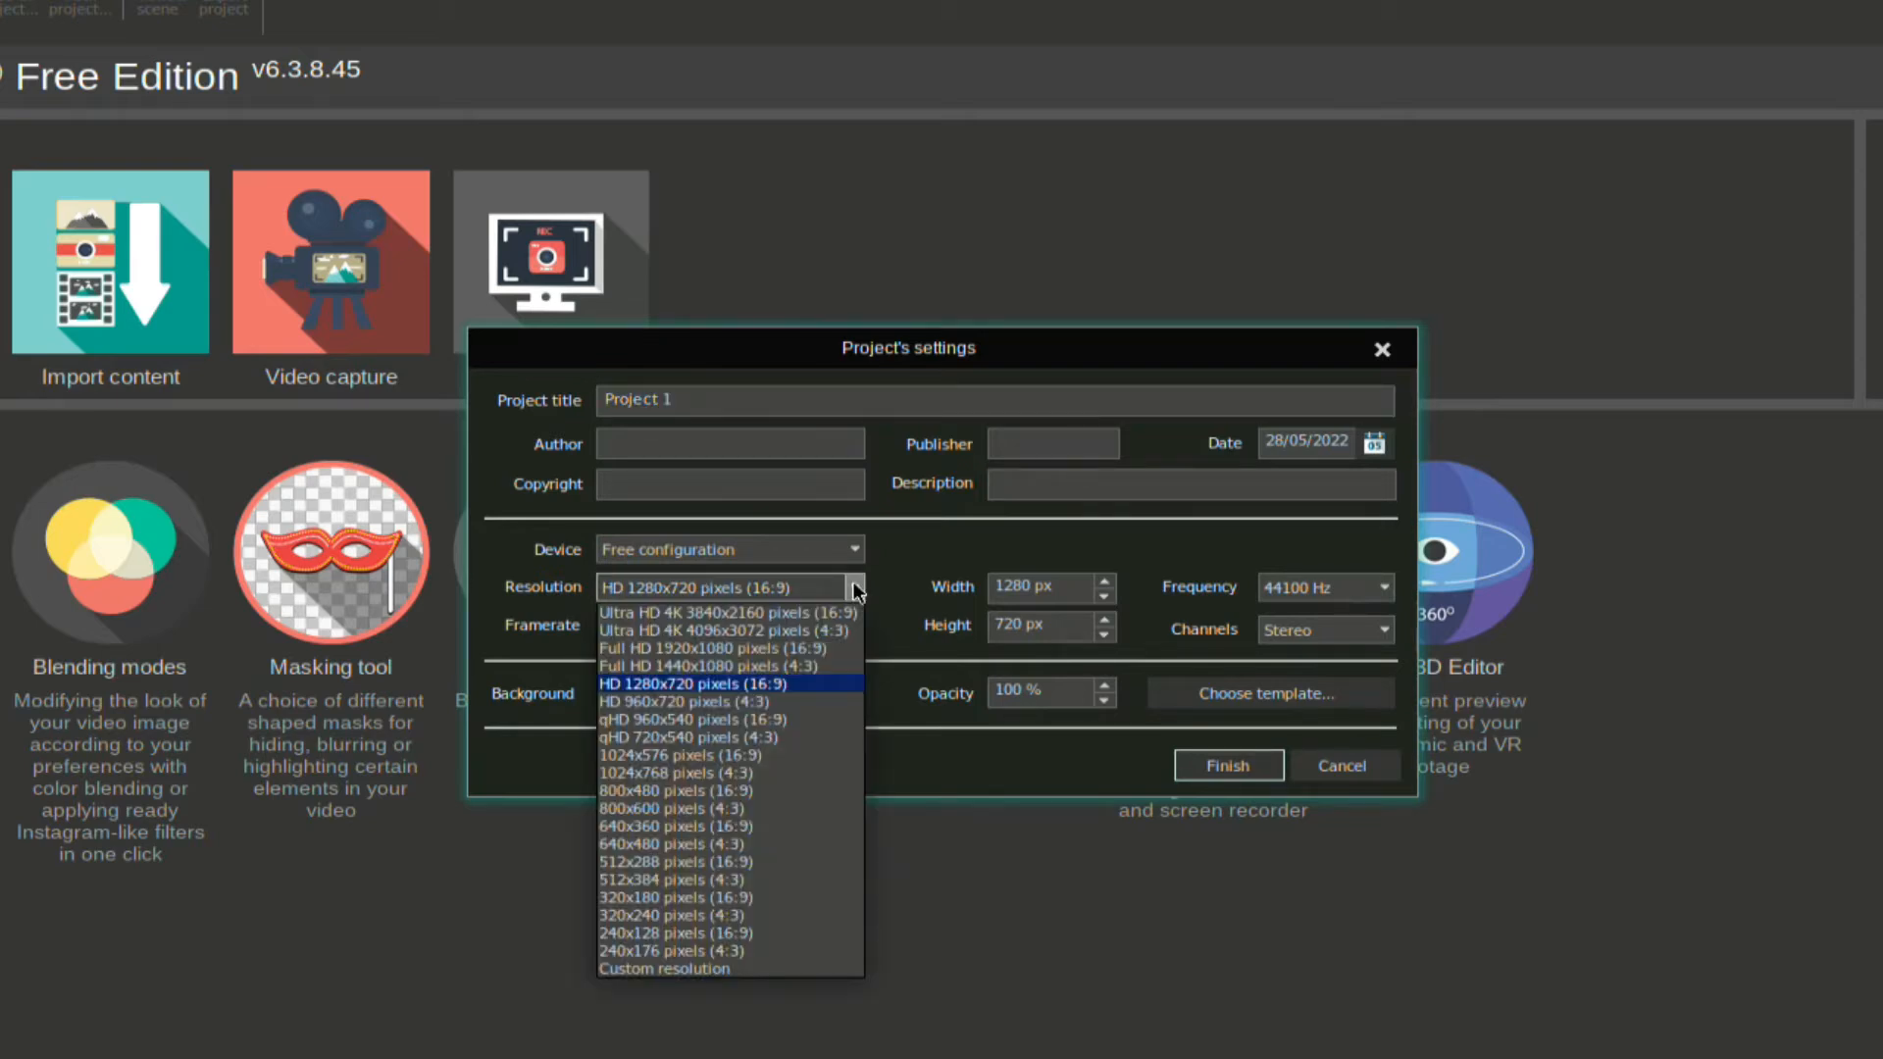
{"action": "left_click", "coordinate": [854, 588]}
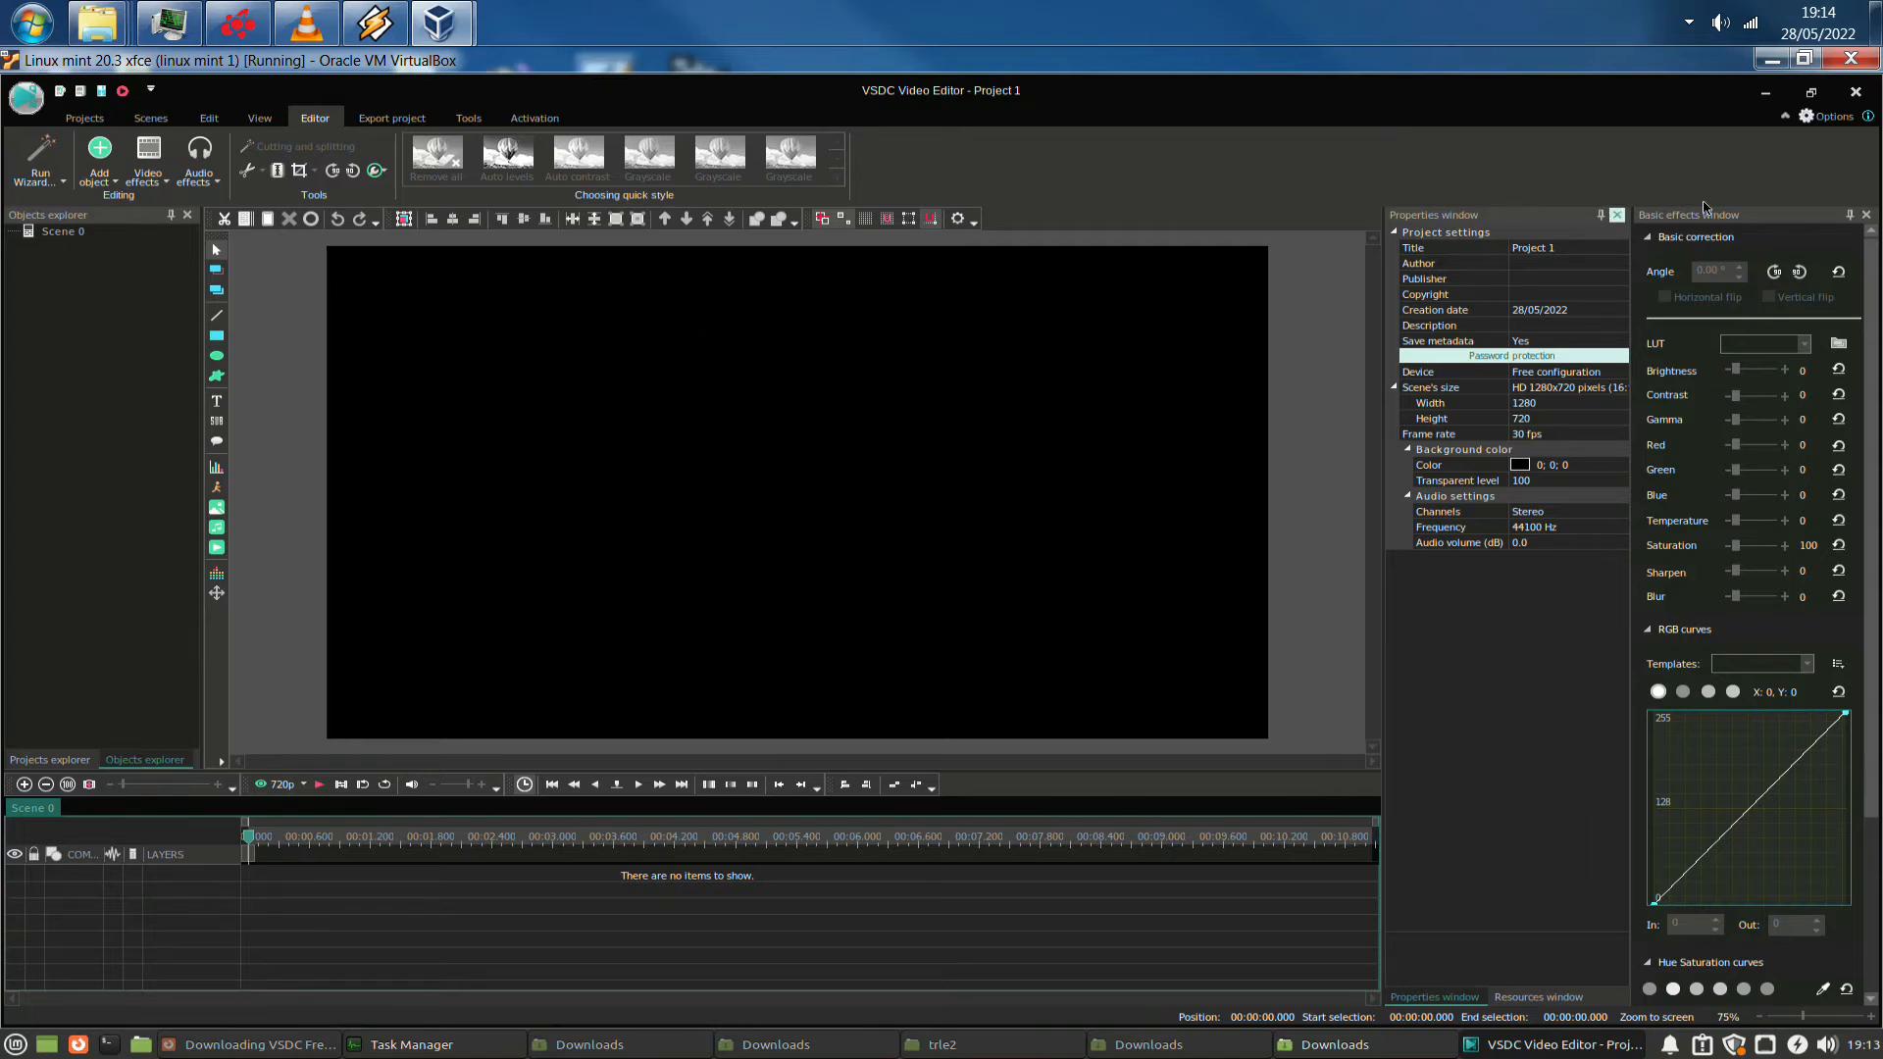
Close the Basic effects window, the Update Manager and the open Downloads folder window
{"action": "left_click", "coordinate": [1866, 215]}
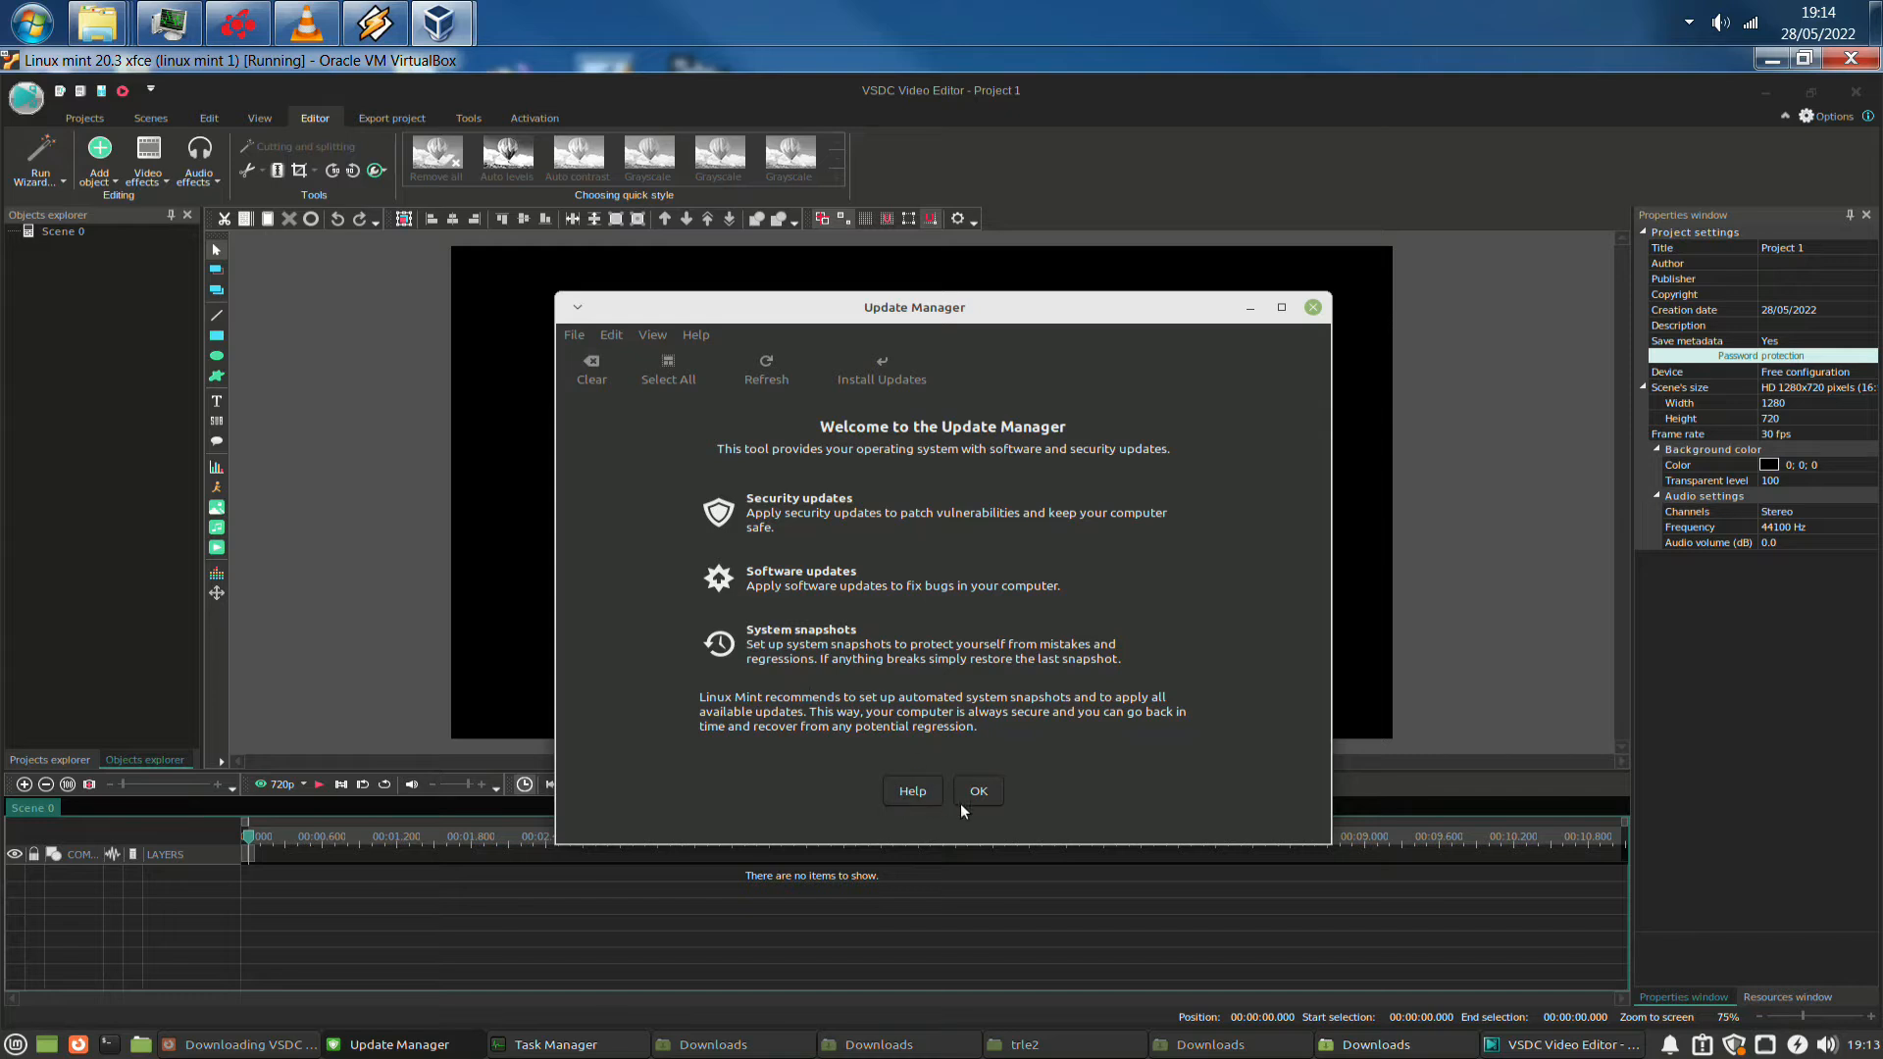
{"action": "left_click", "coordinate": [1312, 307]}
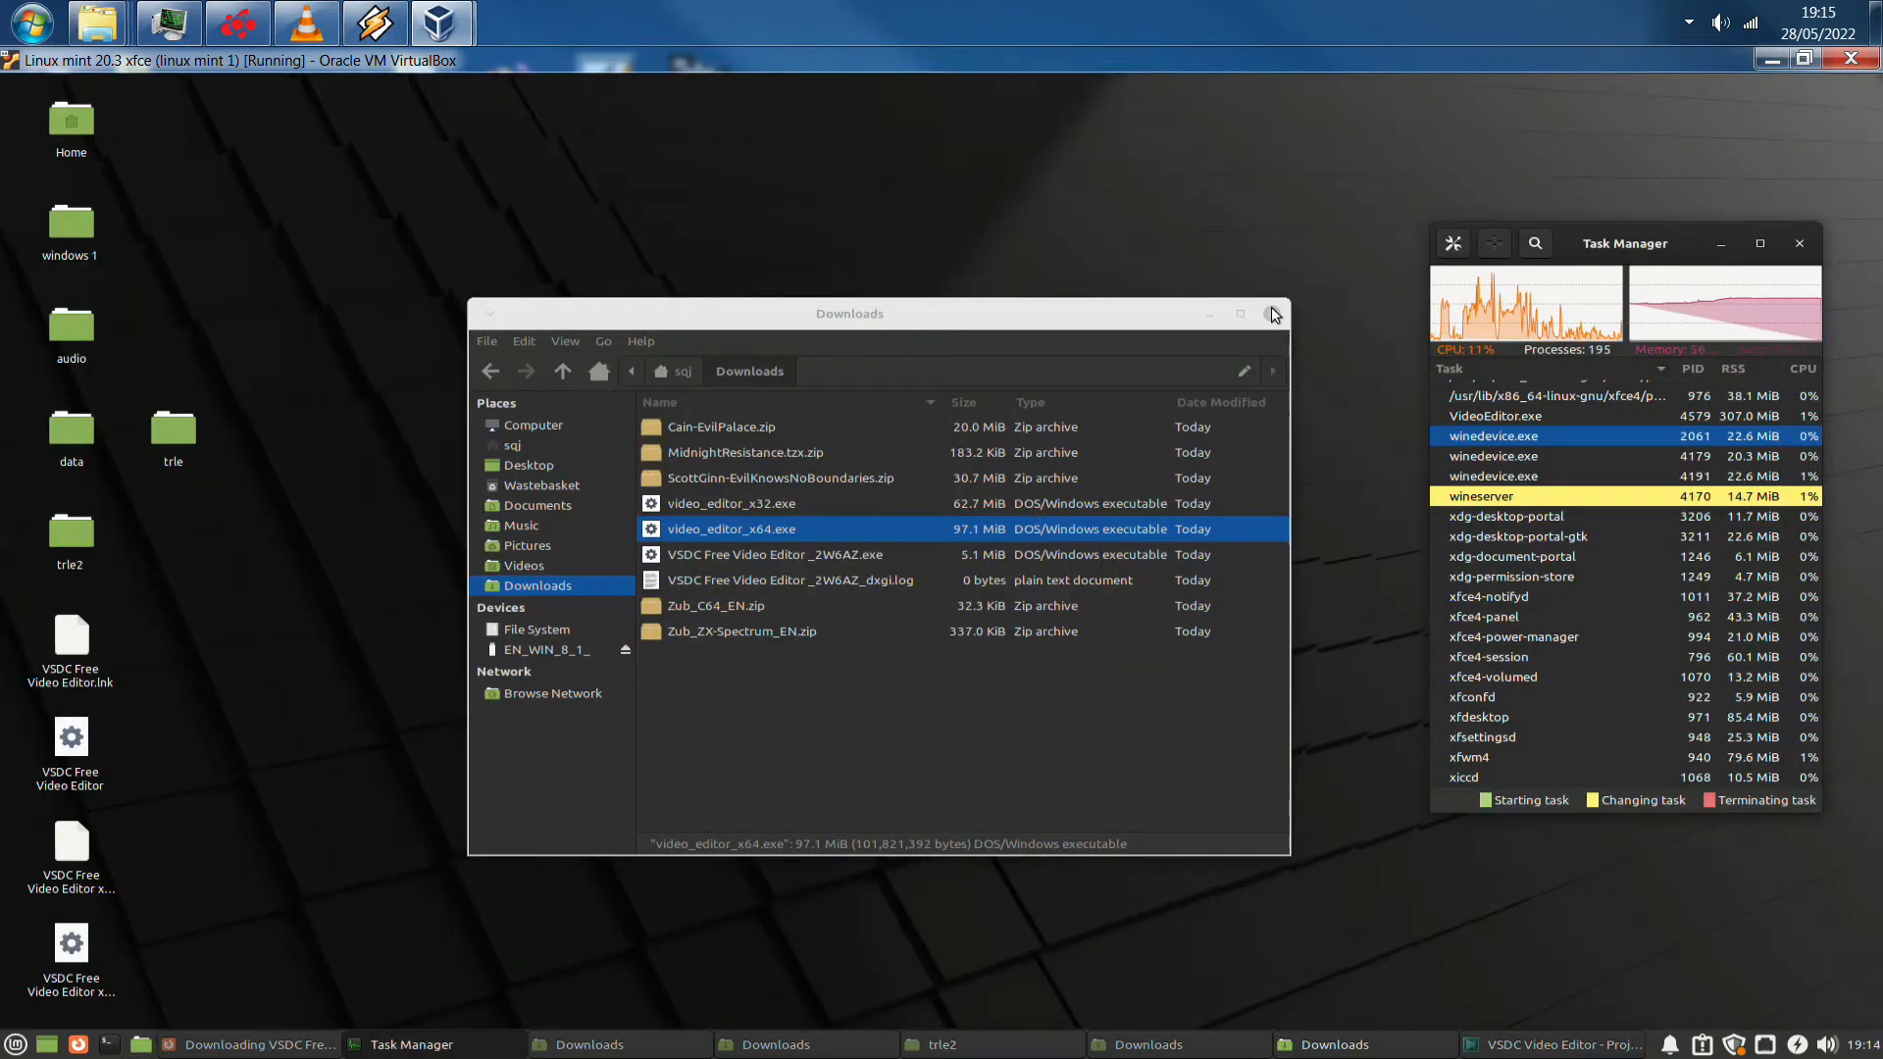
{"action": "left_click", "coordinate": [1251, 310]}
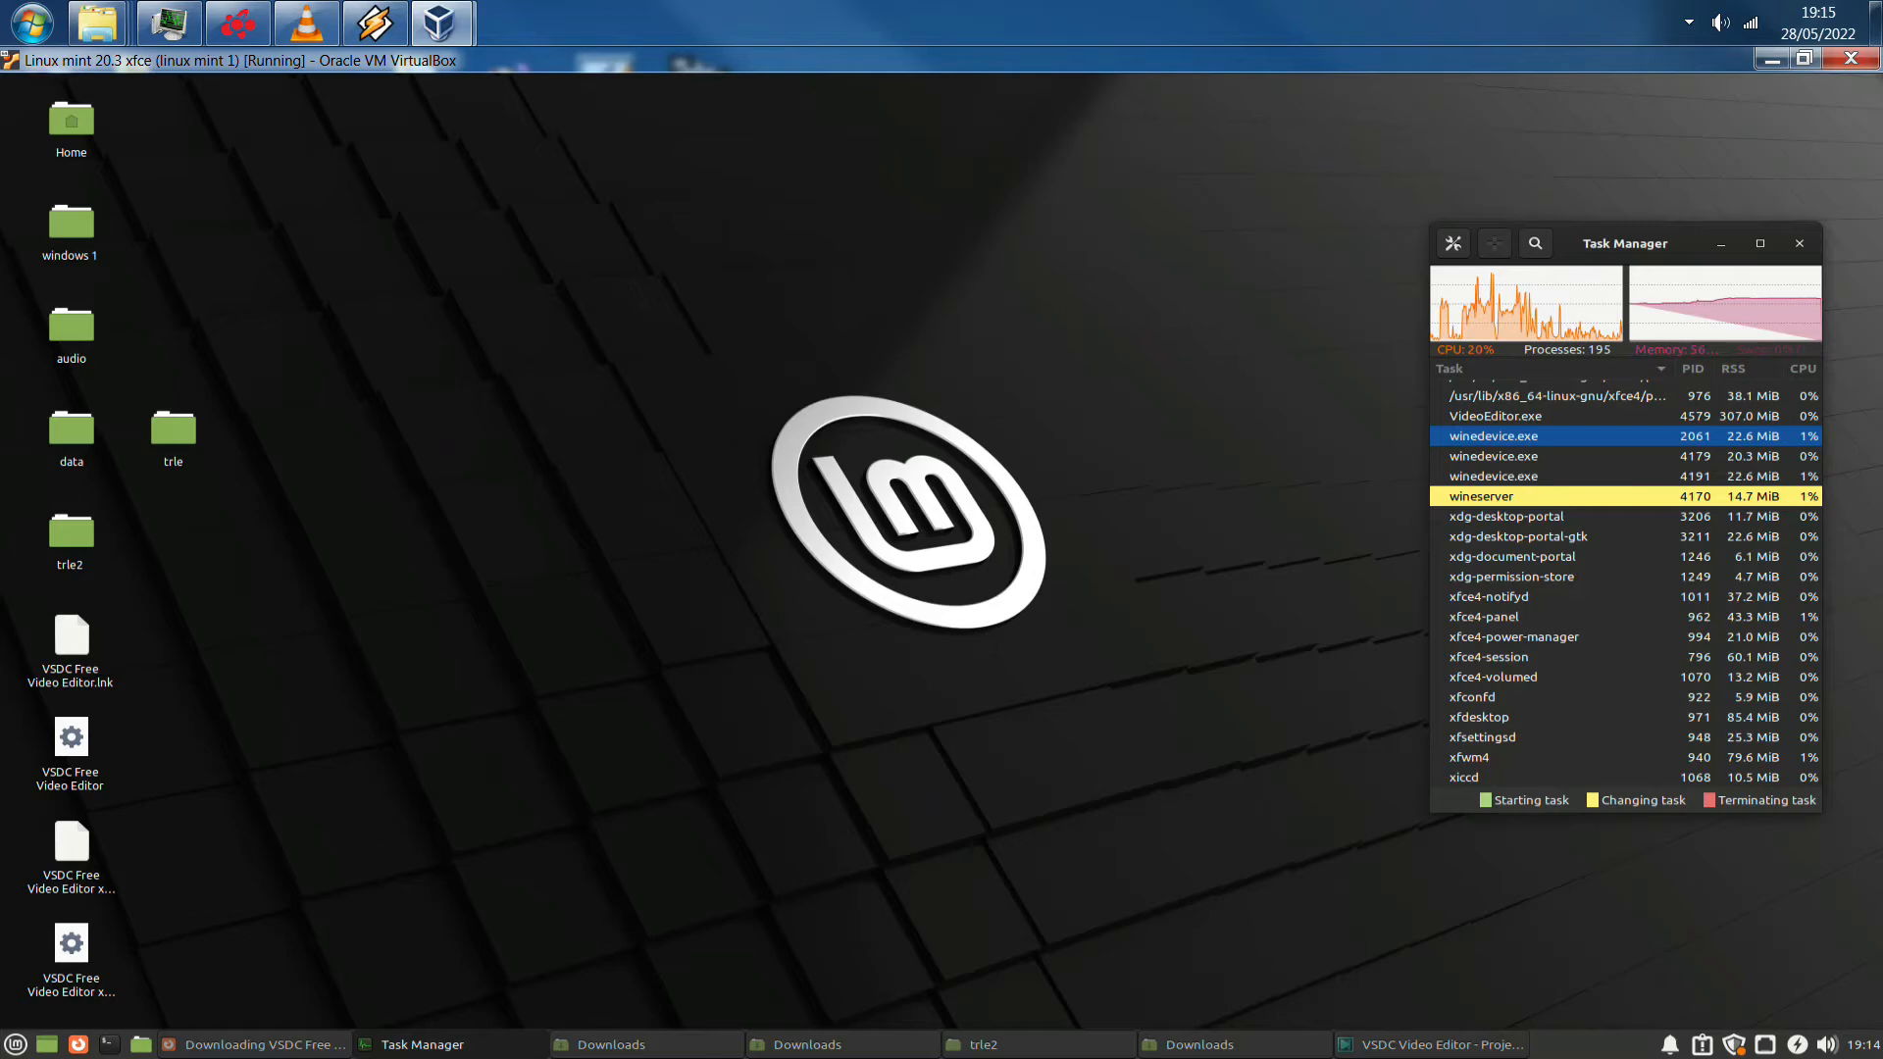
Switch to Firefox, bookmark the FileHorse download page for VSDC 6.3.8.45 (32-bit) on the Bookmarks Toolbar, and close its tab and the Update Manager
{"action": "left_click", "coordinate": [309, 1048]}
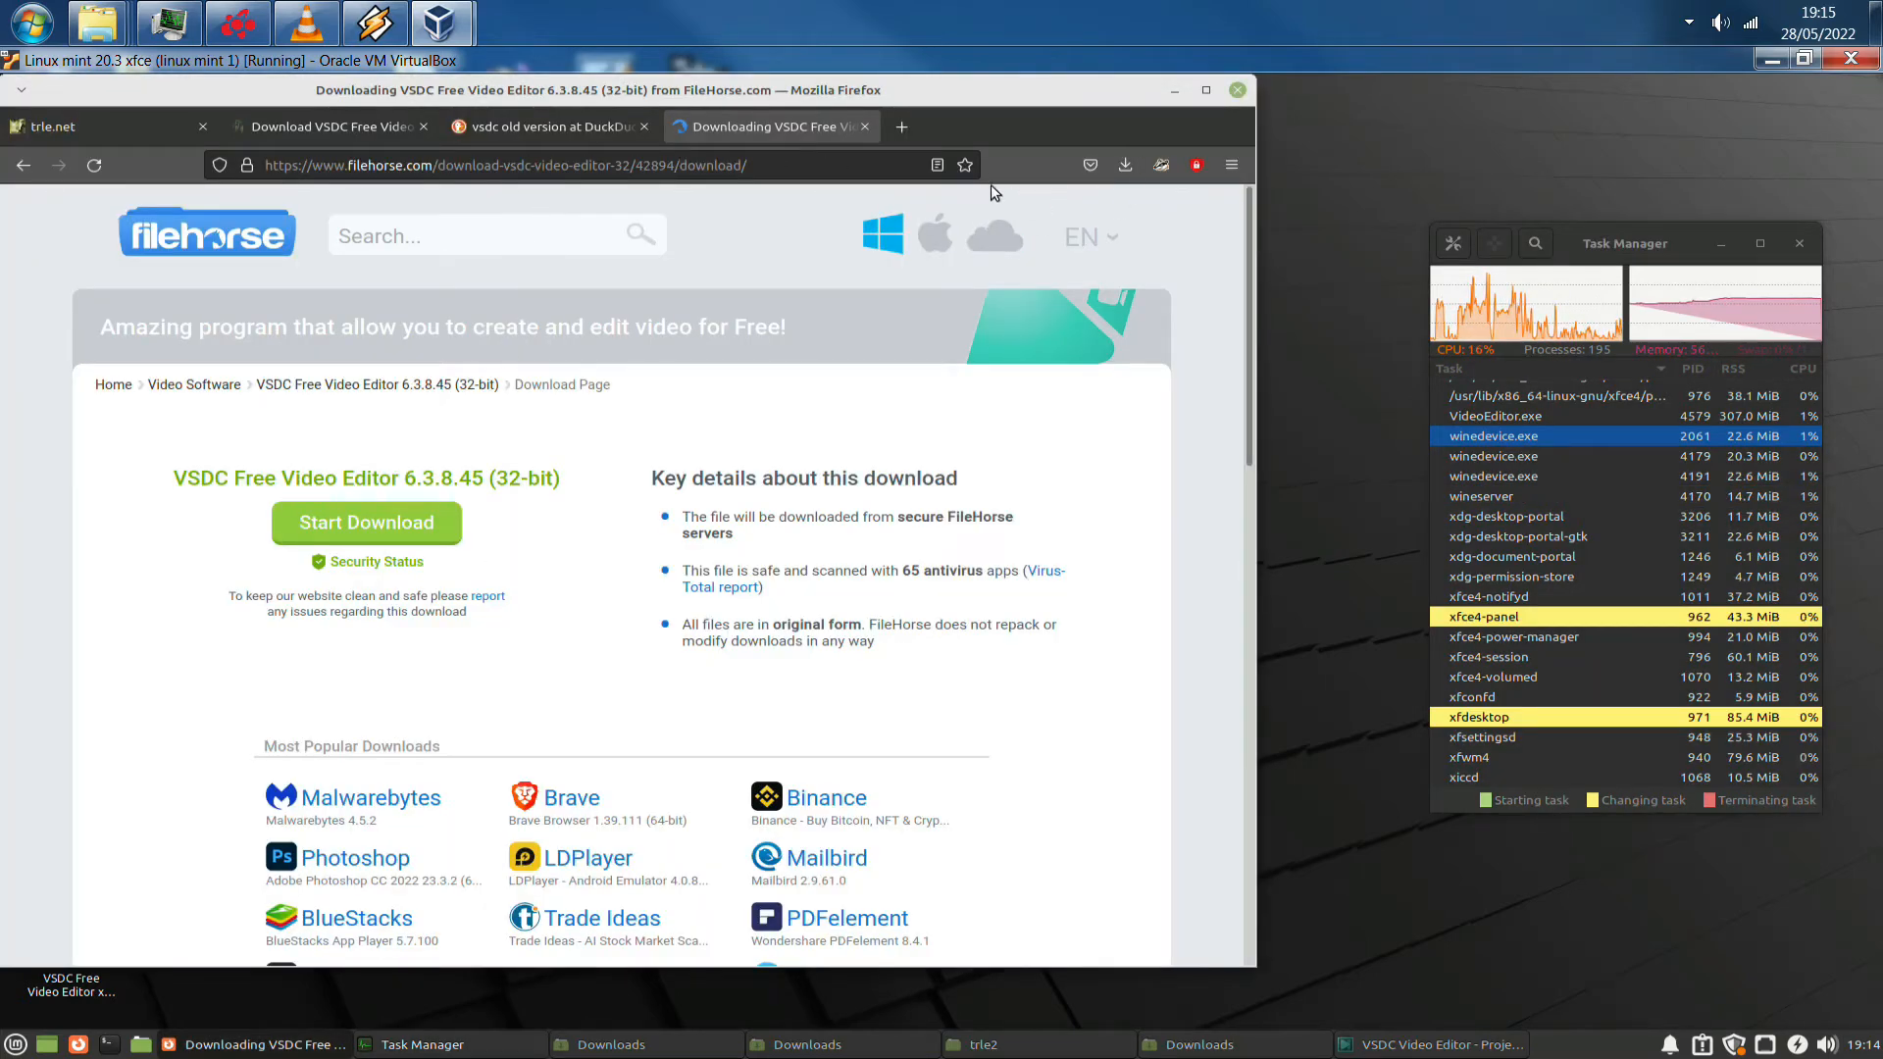
{"action": "left_click", "coordinate": [965, 165]}
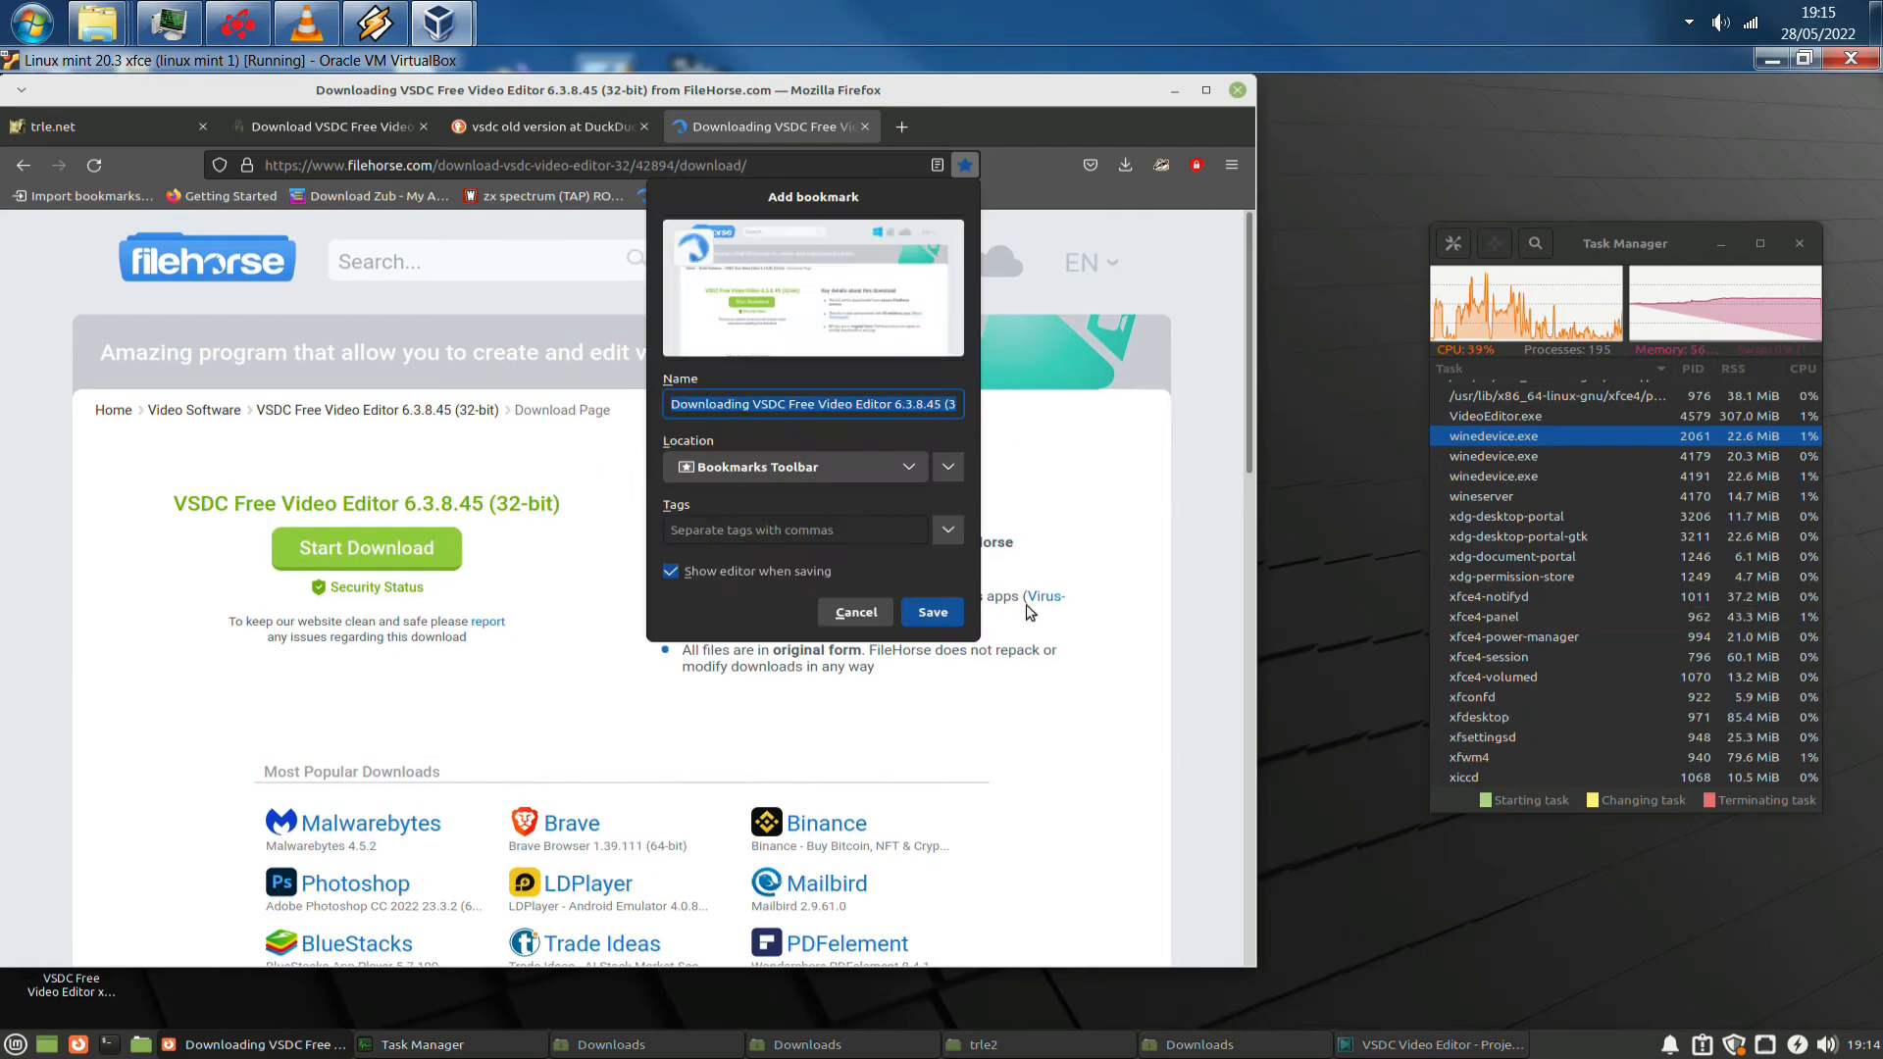
{"action": "left_click", "coordinate": [955, 614]}
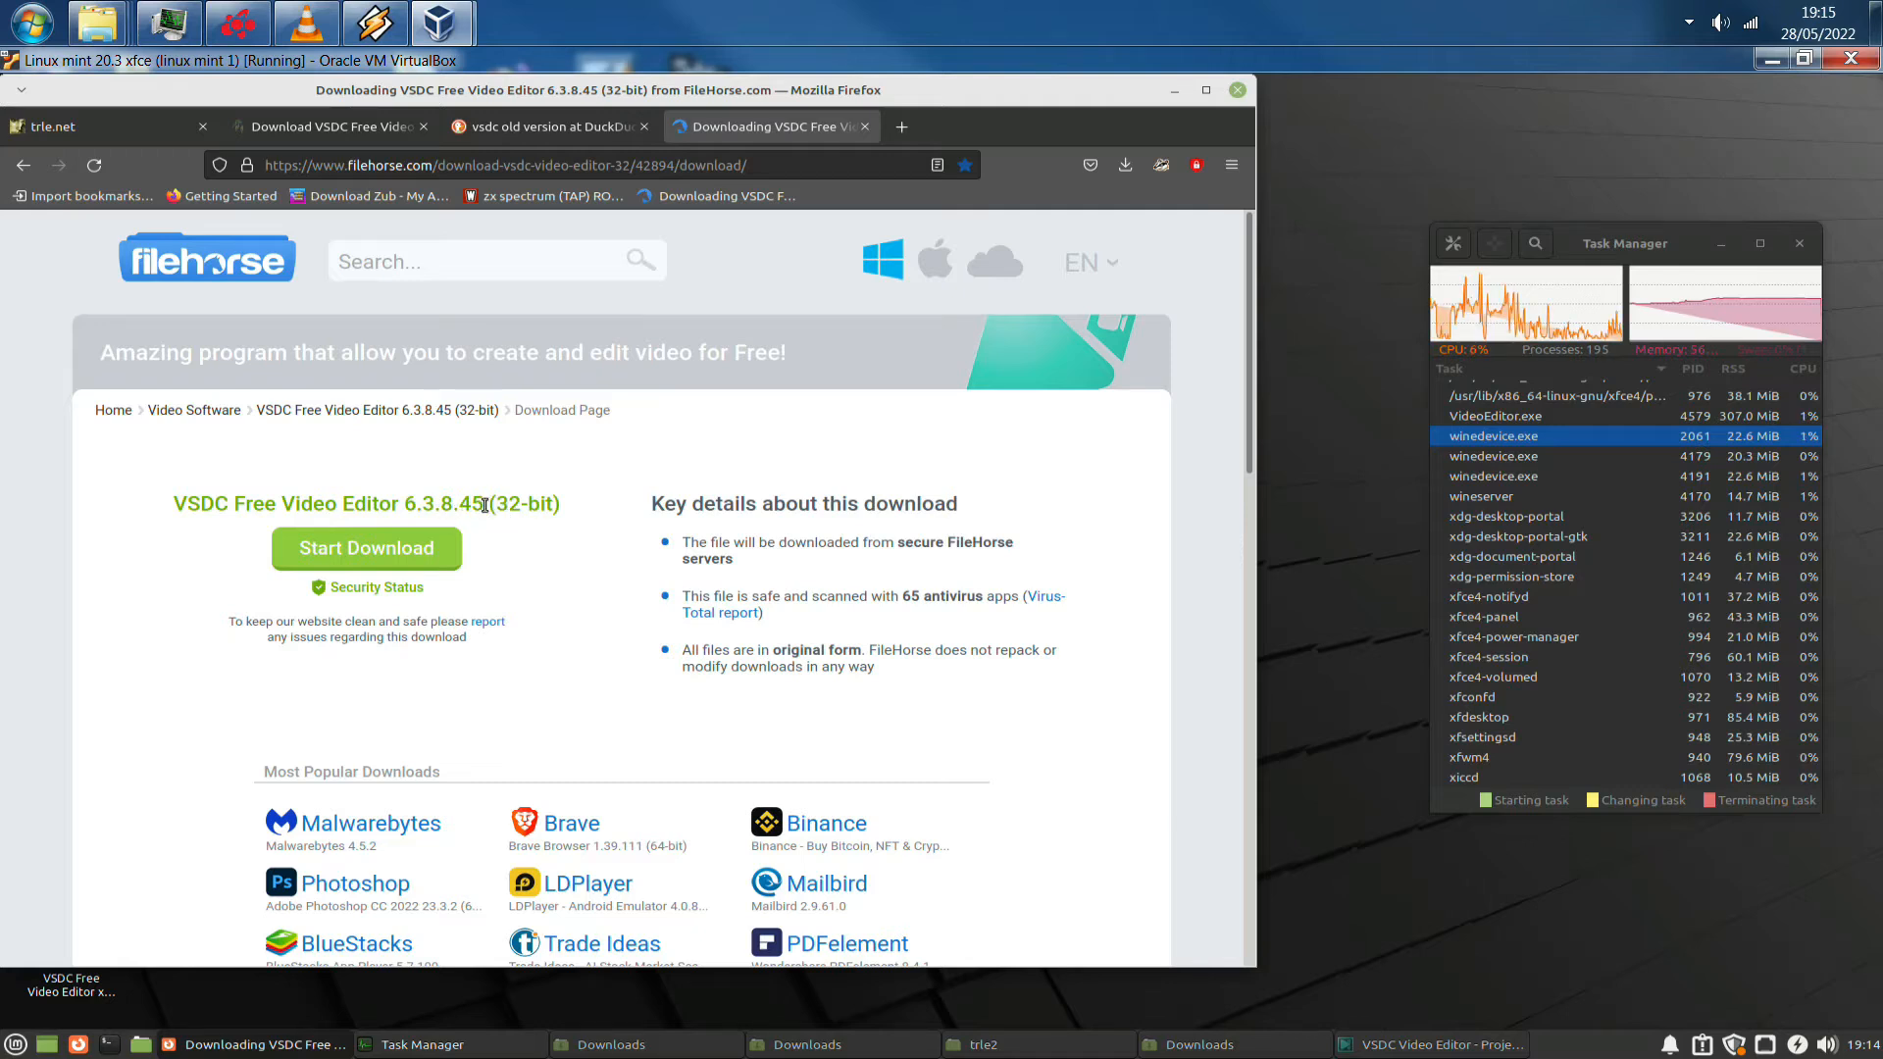
{"action": "left_click_drag", "start_coordinate": [485, 509], "coordinate": [391, 509]}
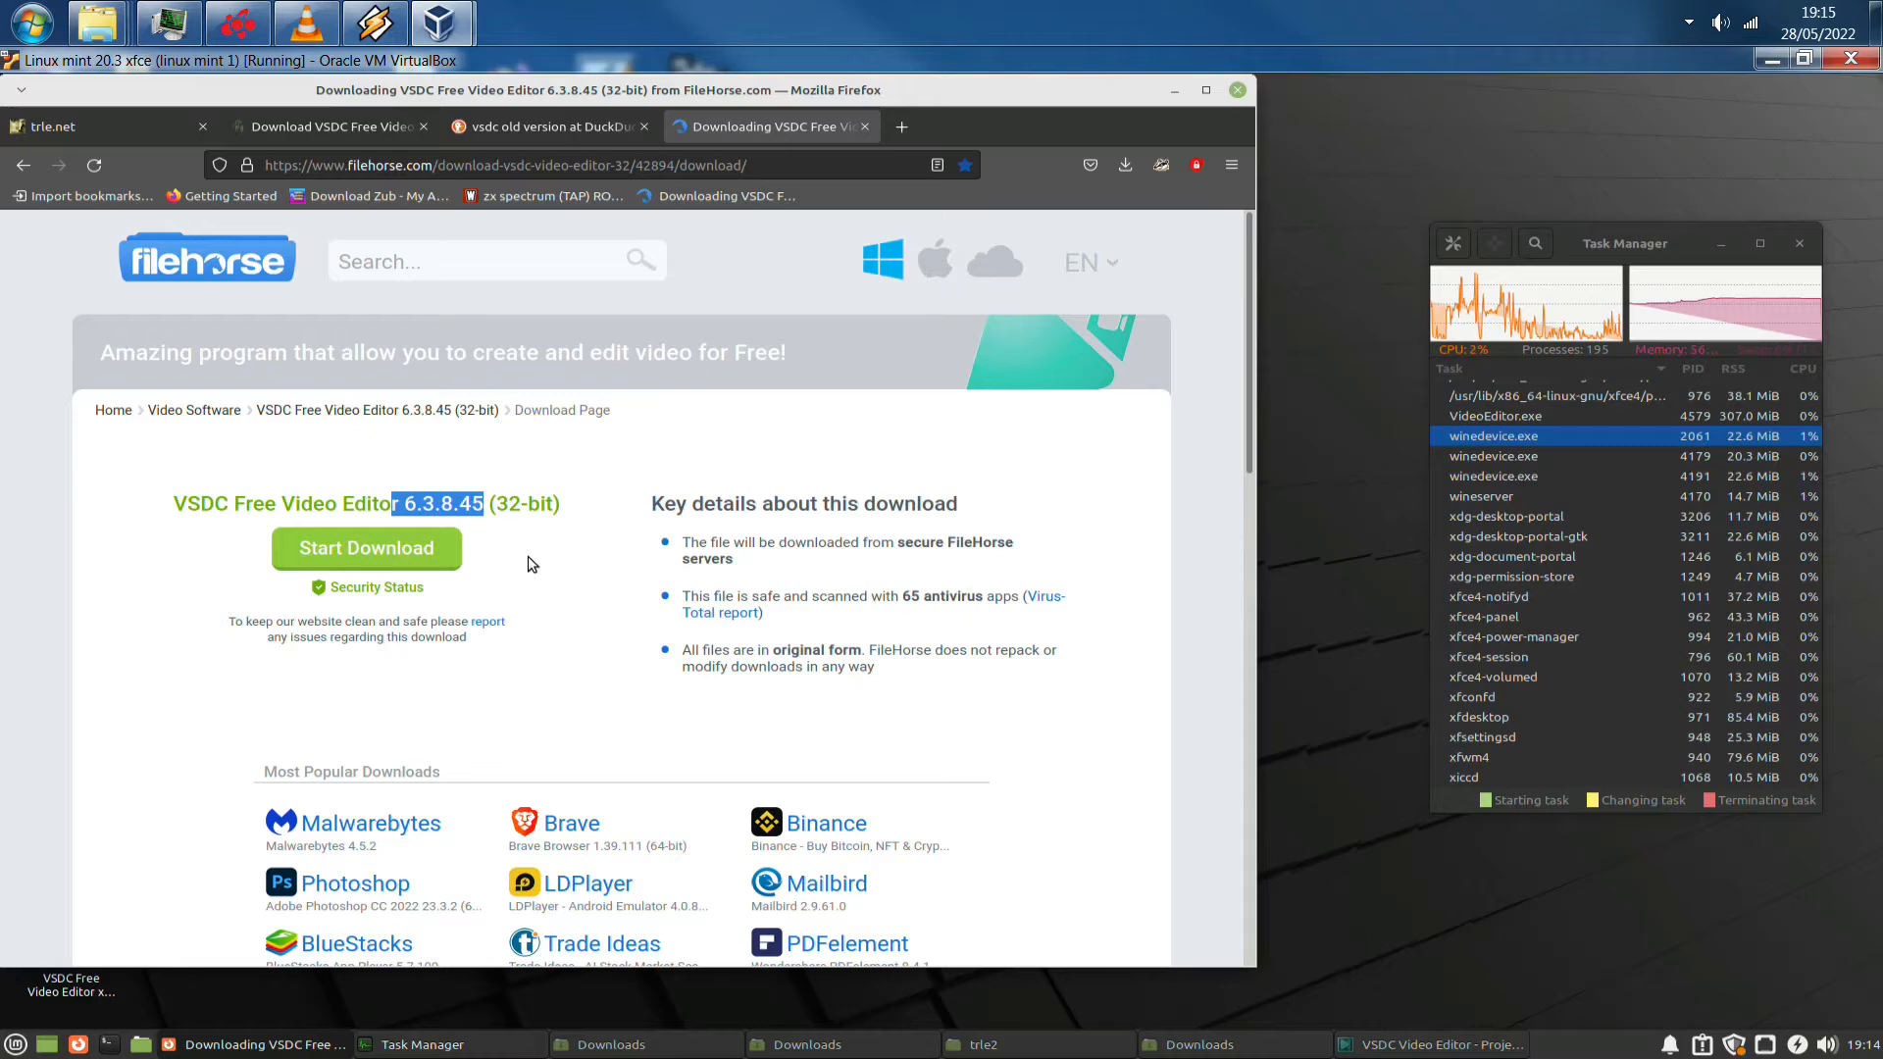
{"action": "left_click", "coordinate": [527, 564]}
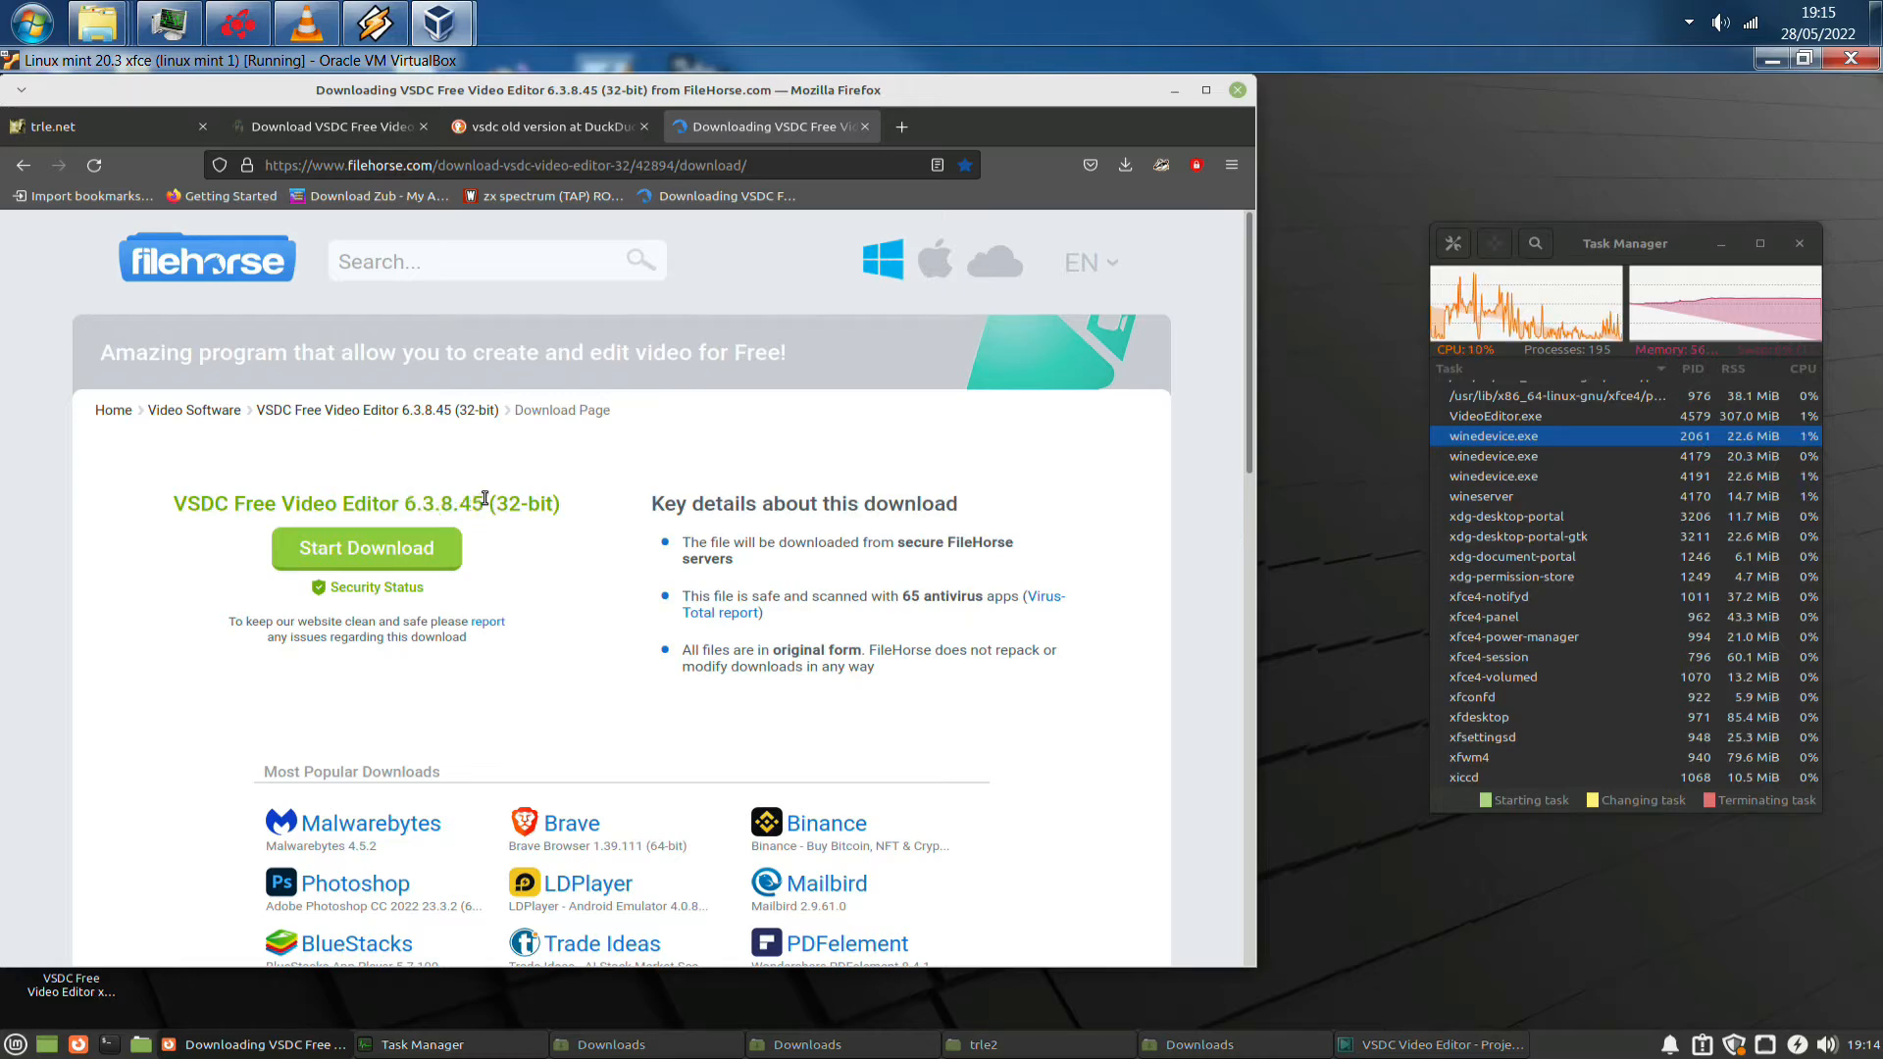
{"action": "left_click", "coordinate": [865, 126]}
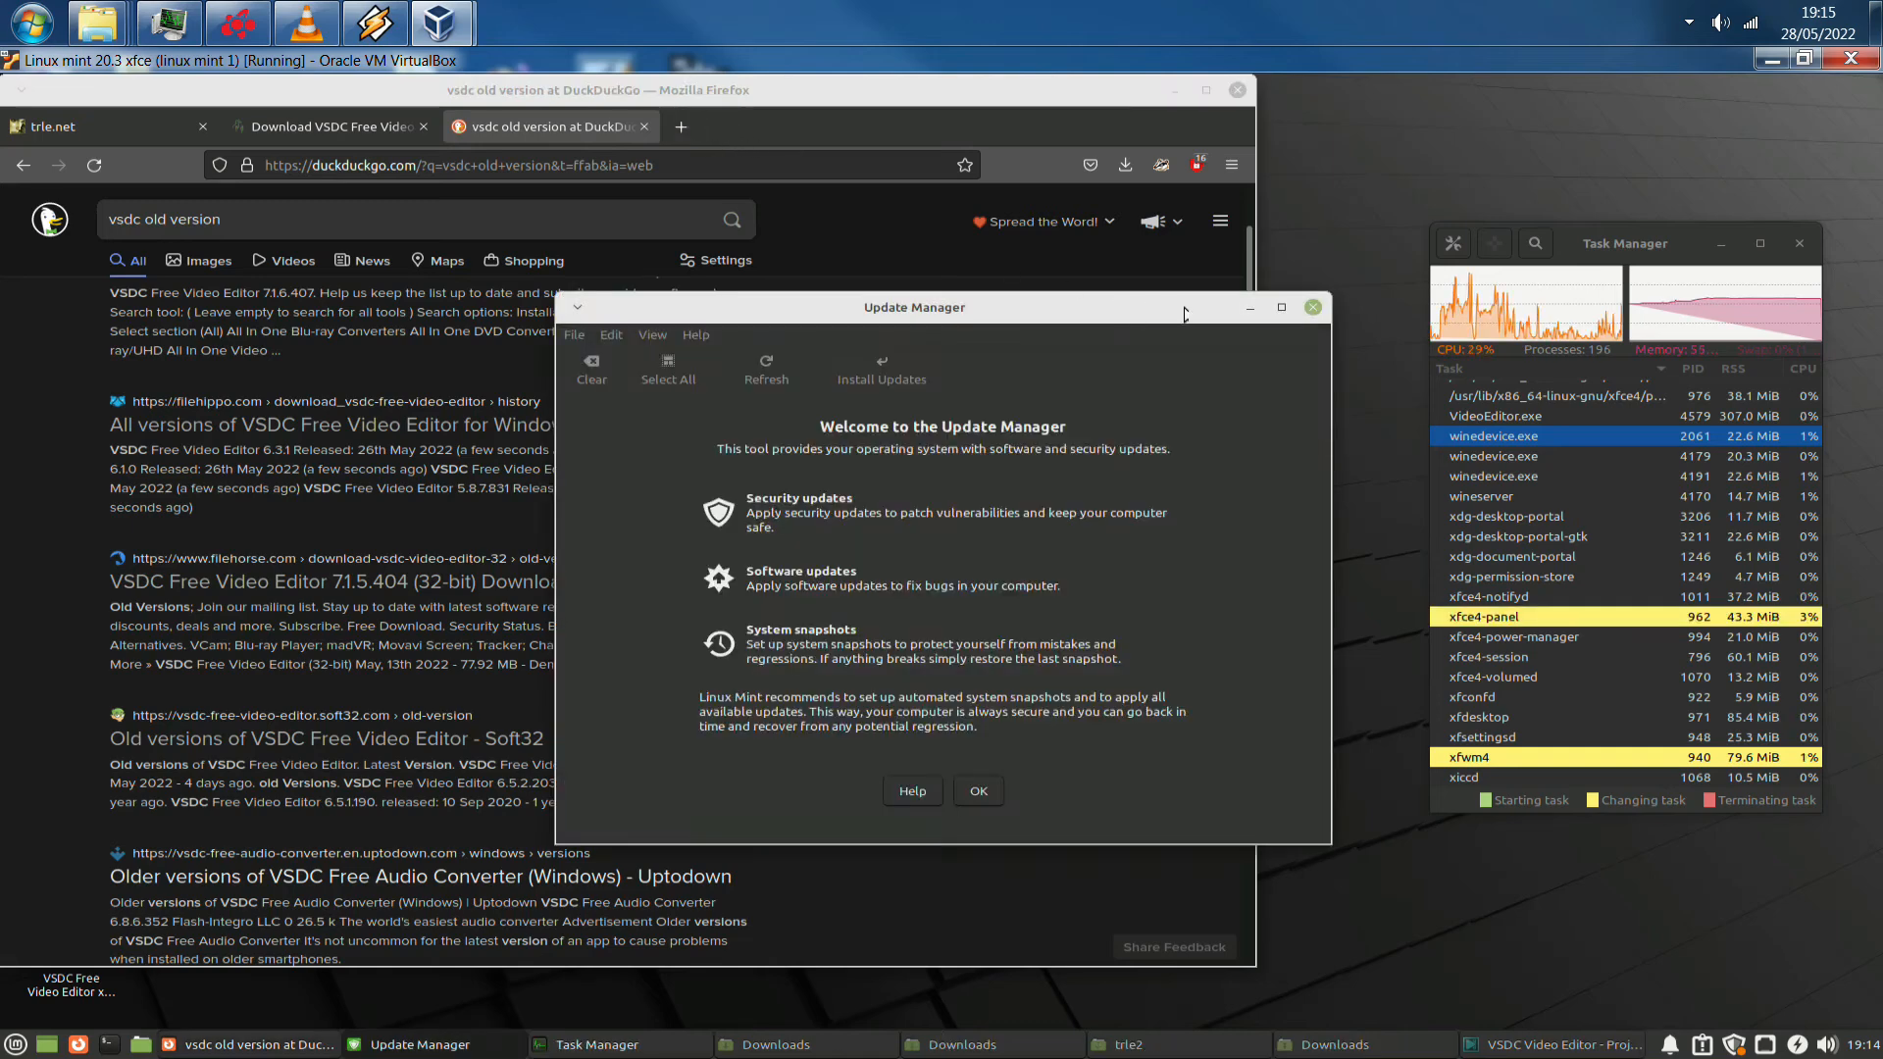
{"action": "left_click", "coordinate": [1312, 307]}
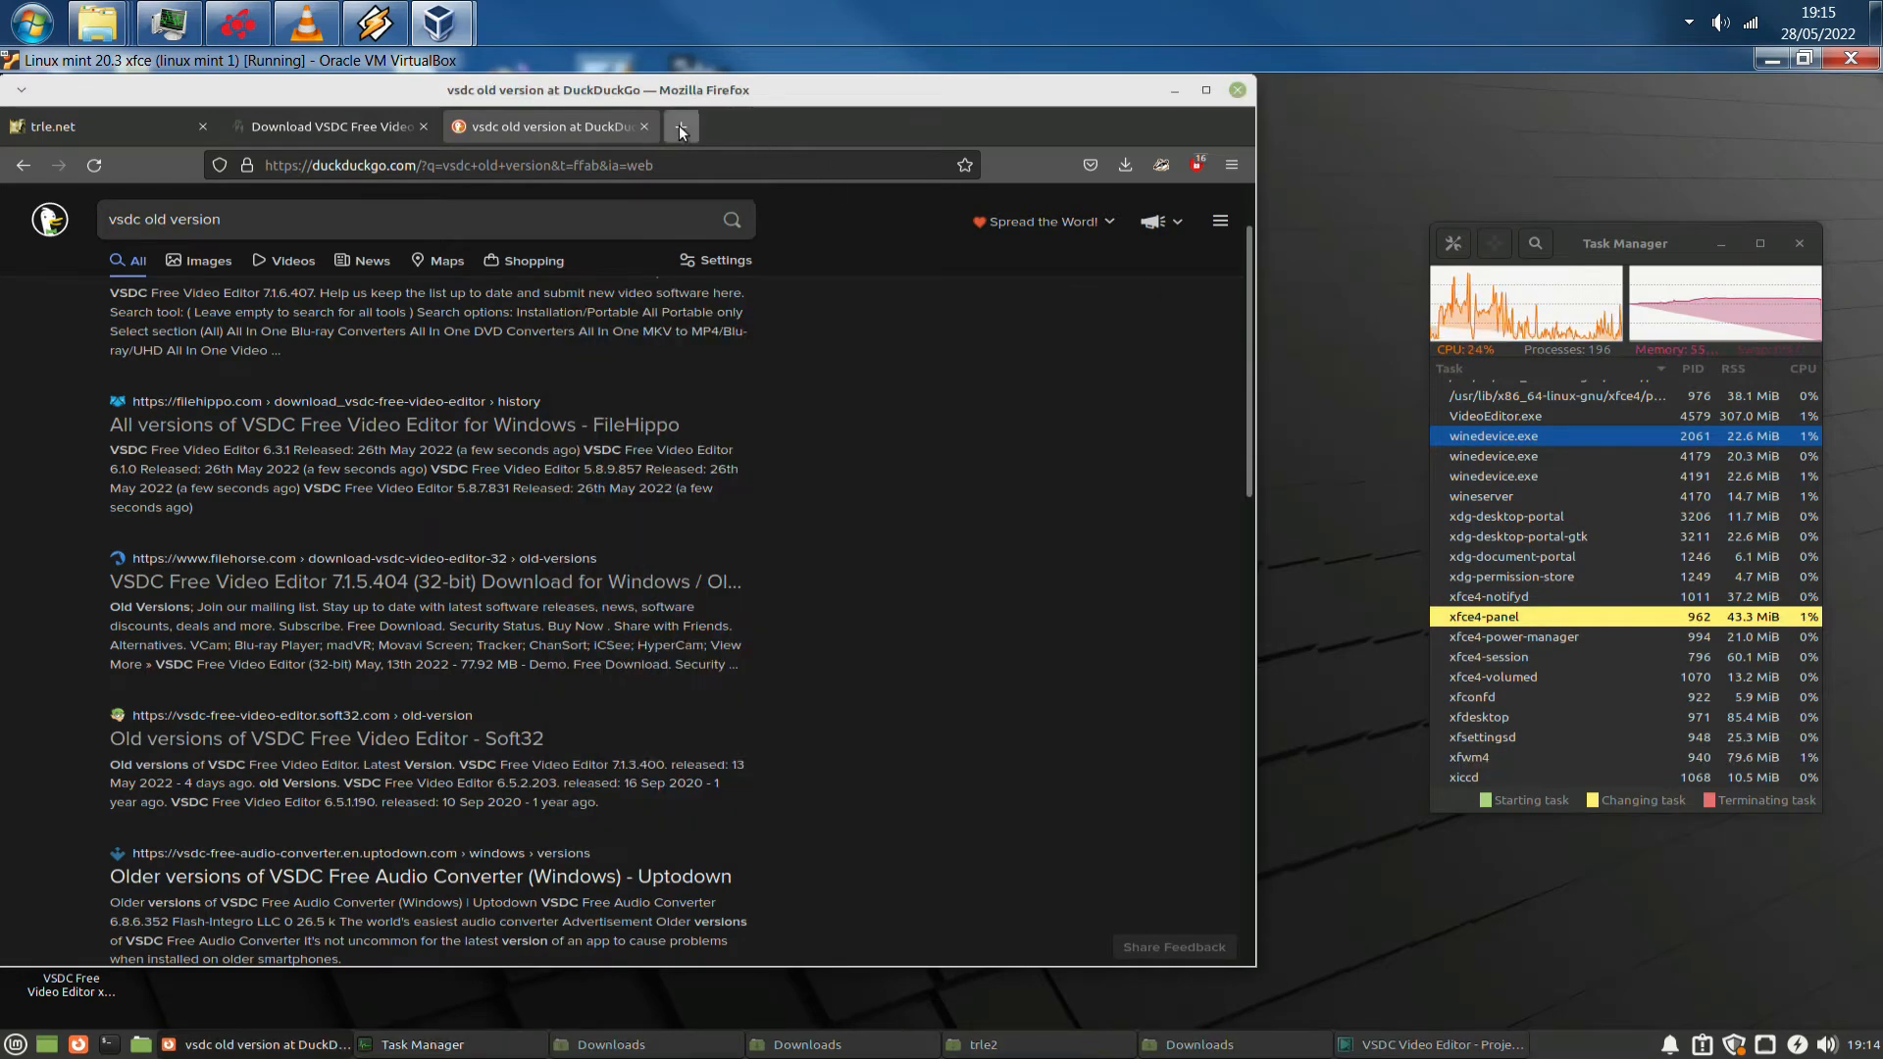
Search DuckDuckGo for "amiga" in a new browser tab and show the image results
{"action": "left_click", "coordinate": [679, 126]}
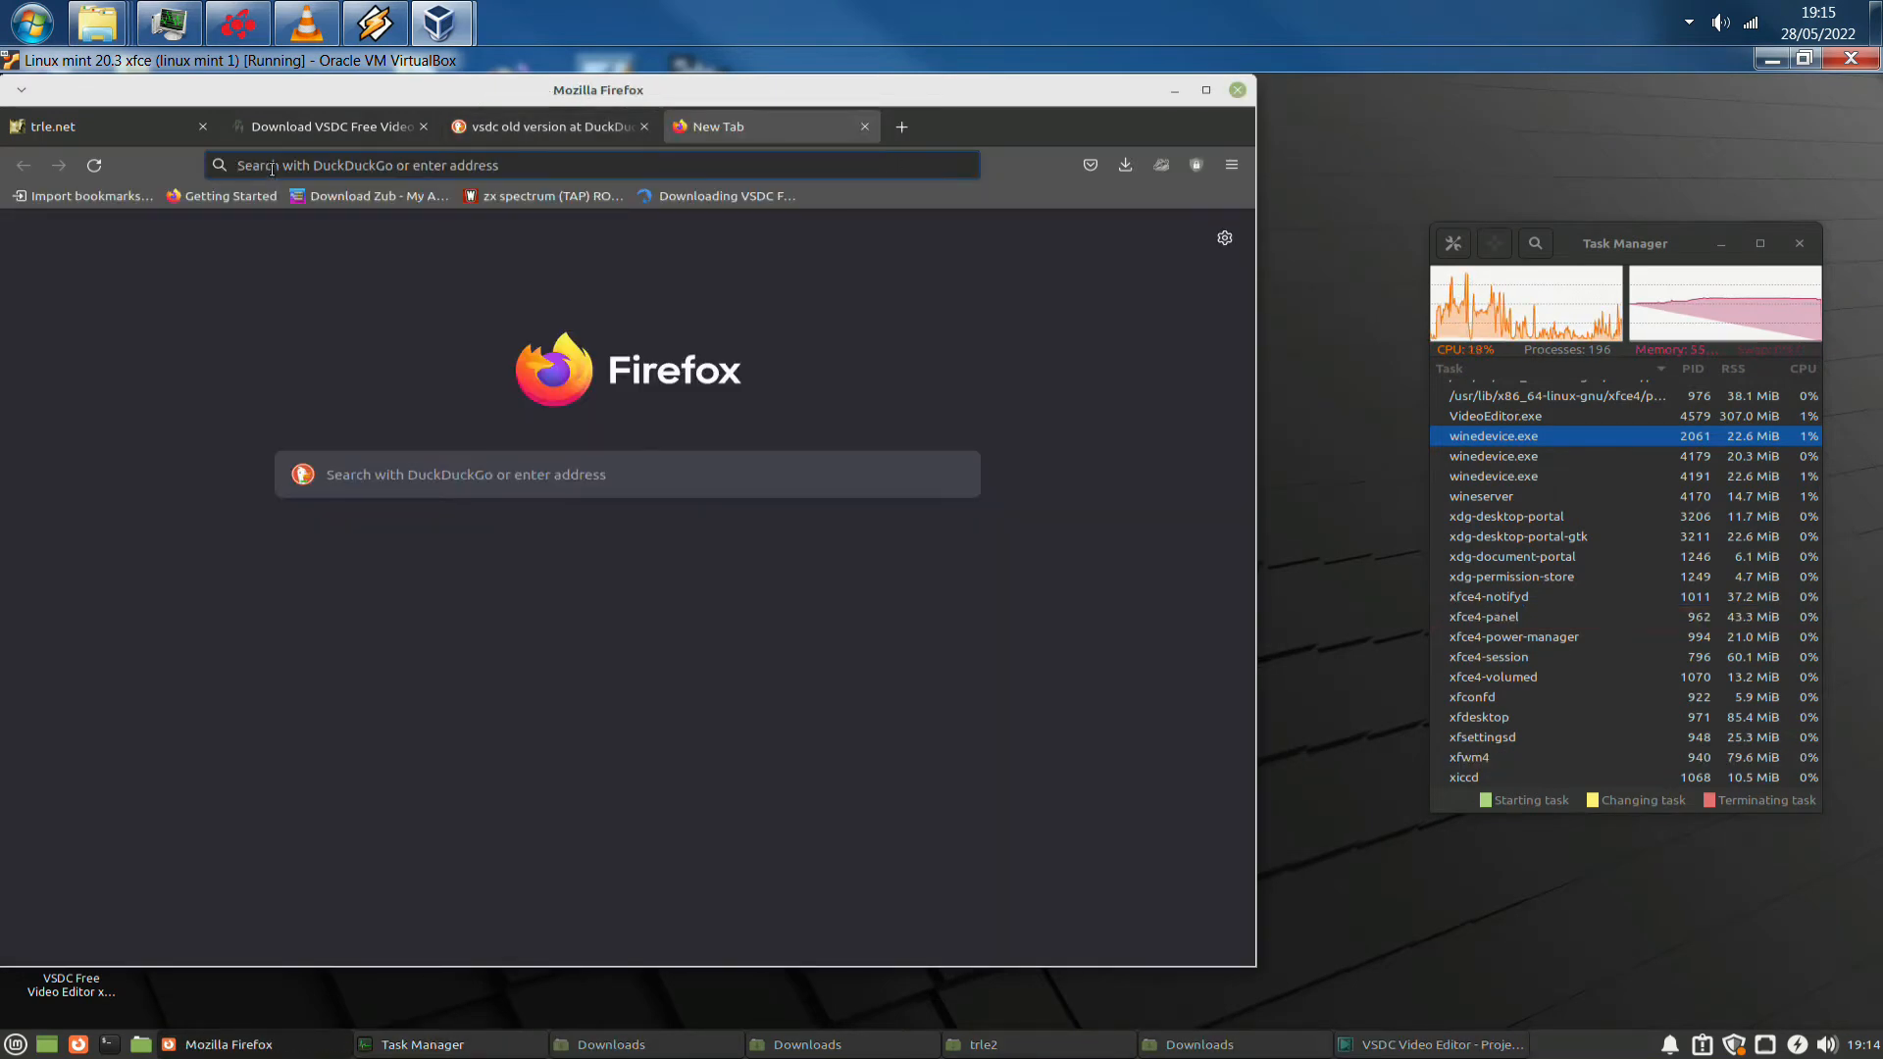
{"action": "type", "text": "amiga"}
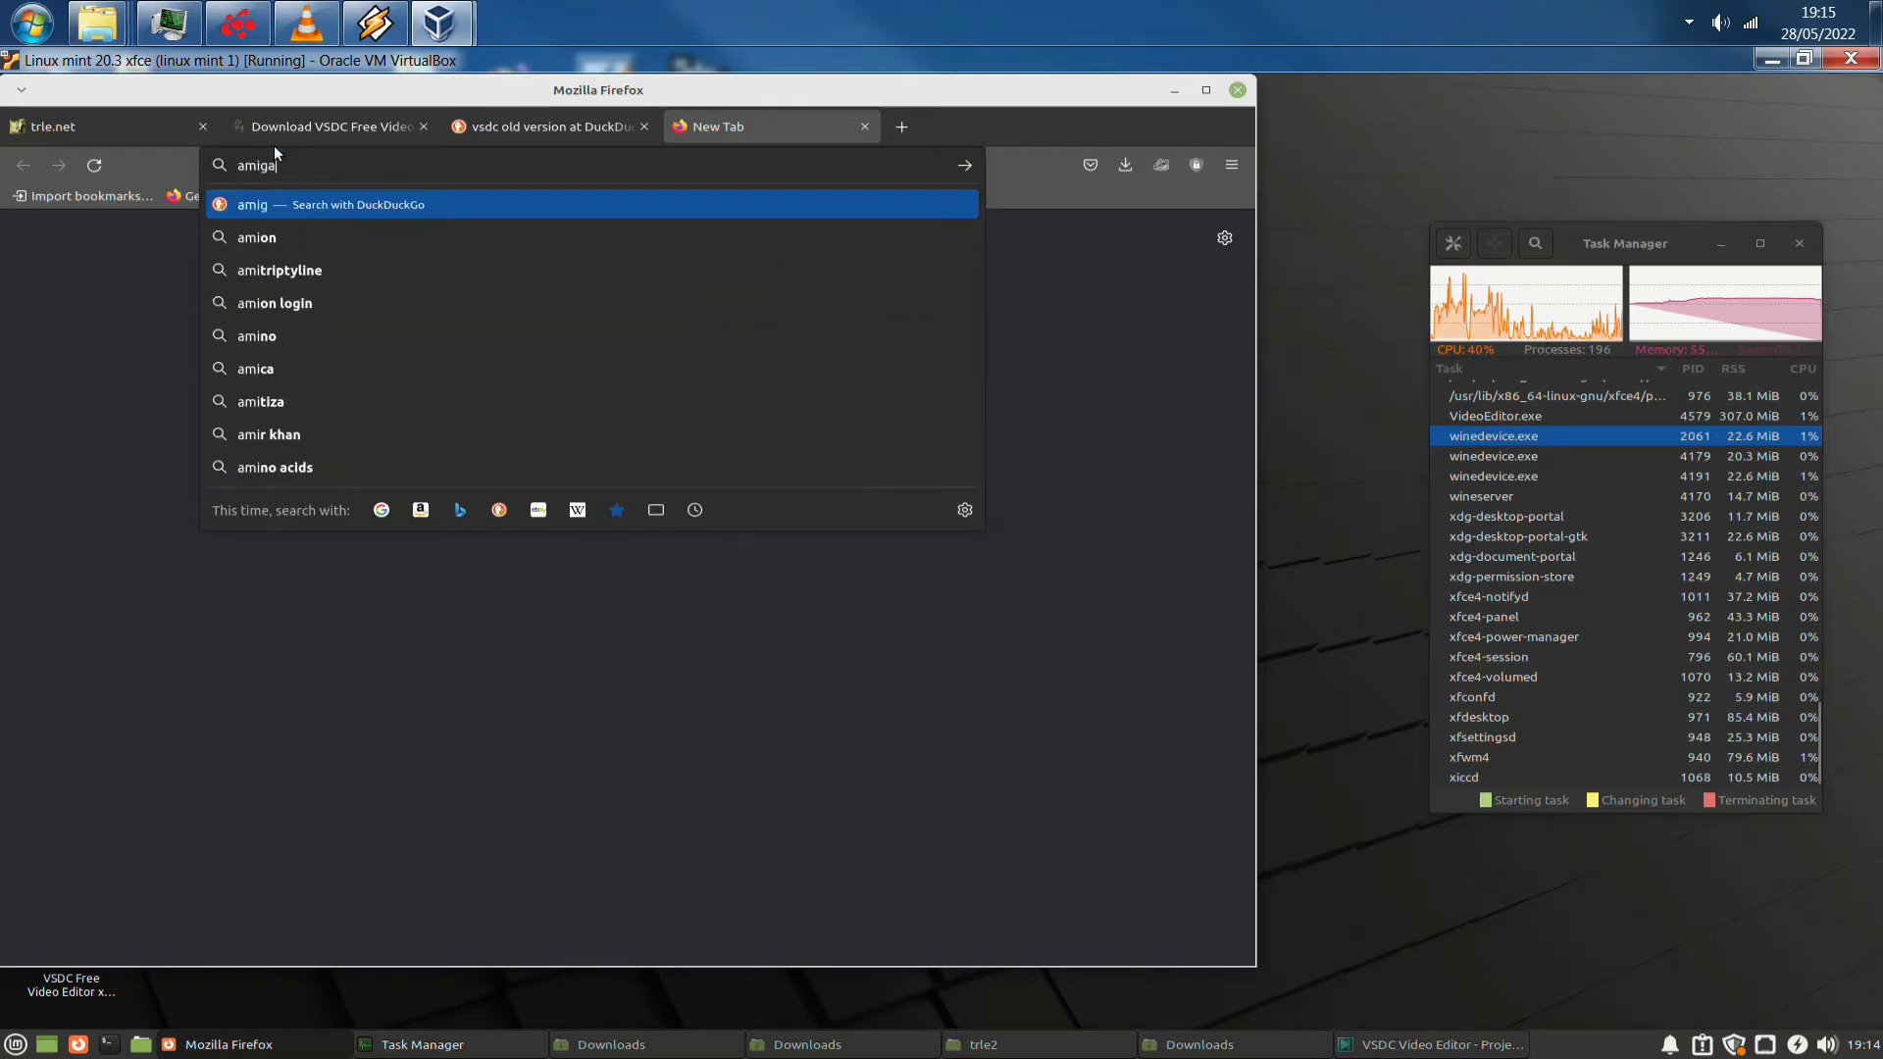
{"action": "key", "text": "Return"}
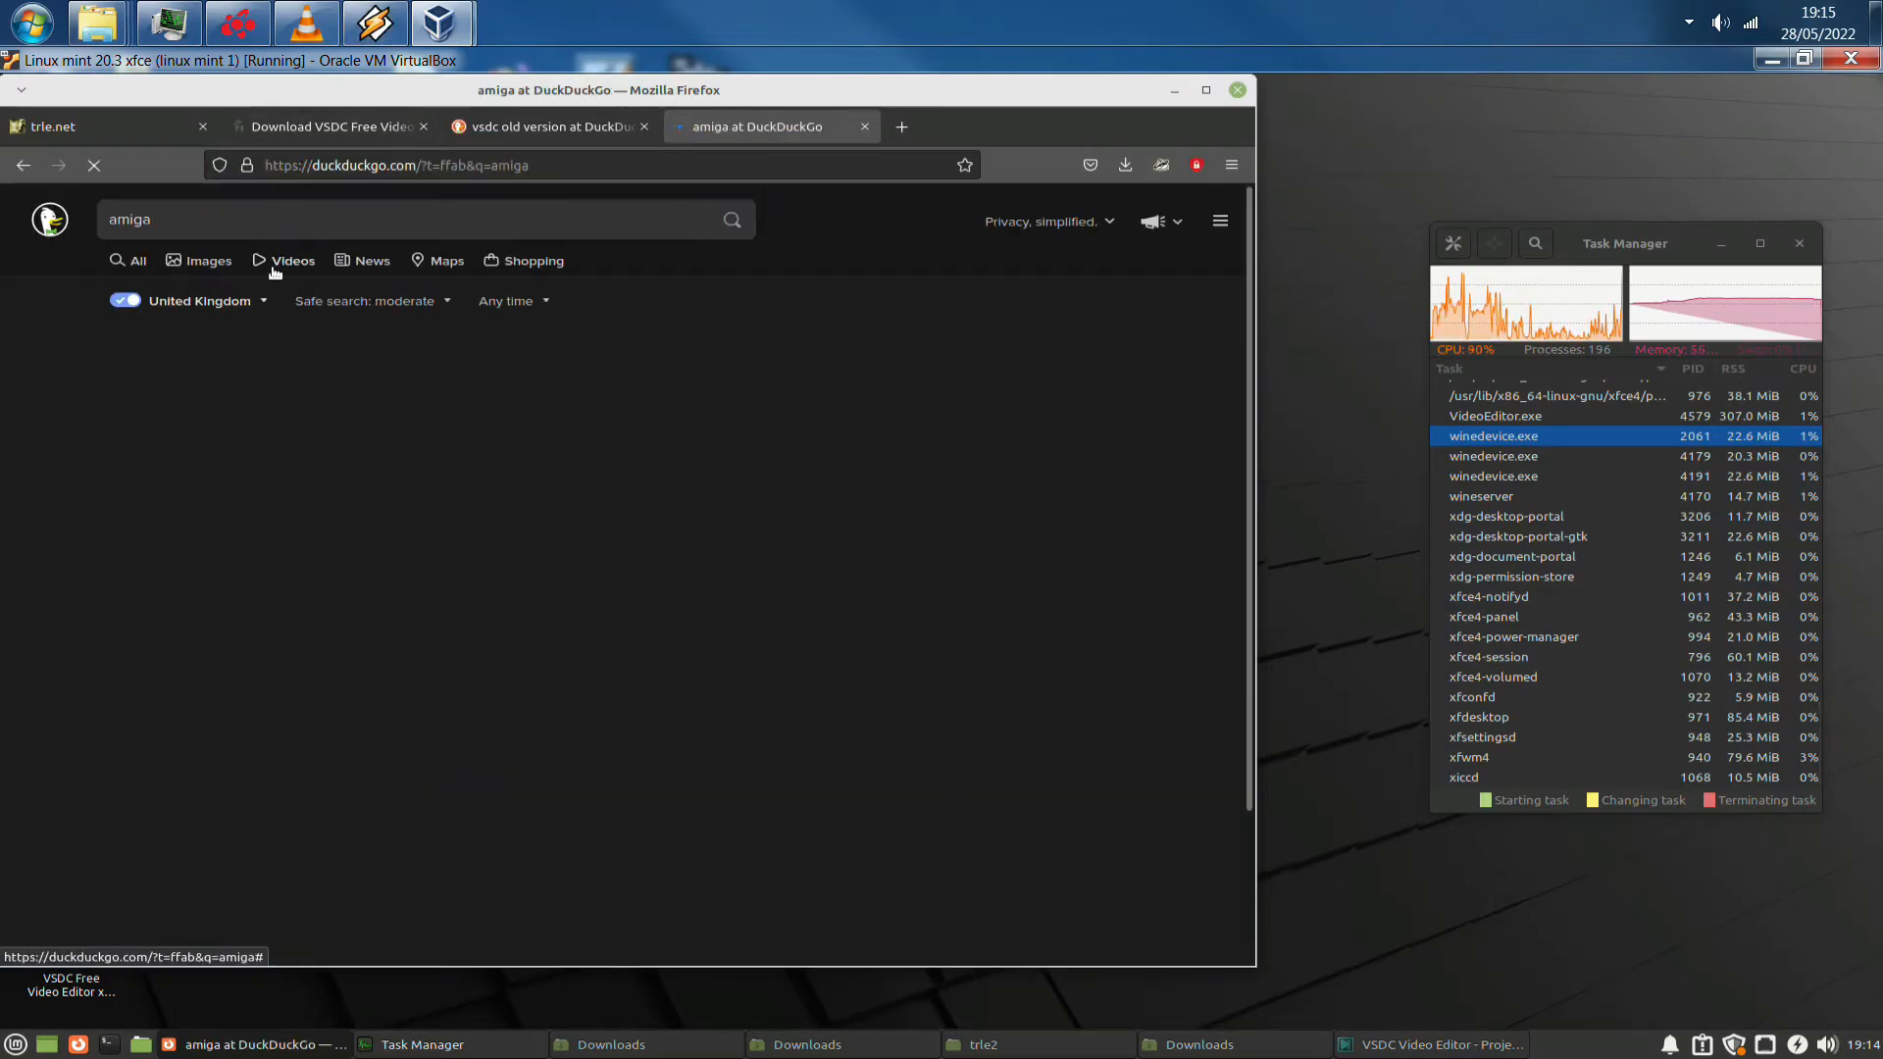
{"action": "left_click", "coordinate": [201, 260]}
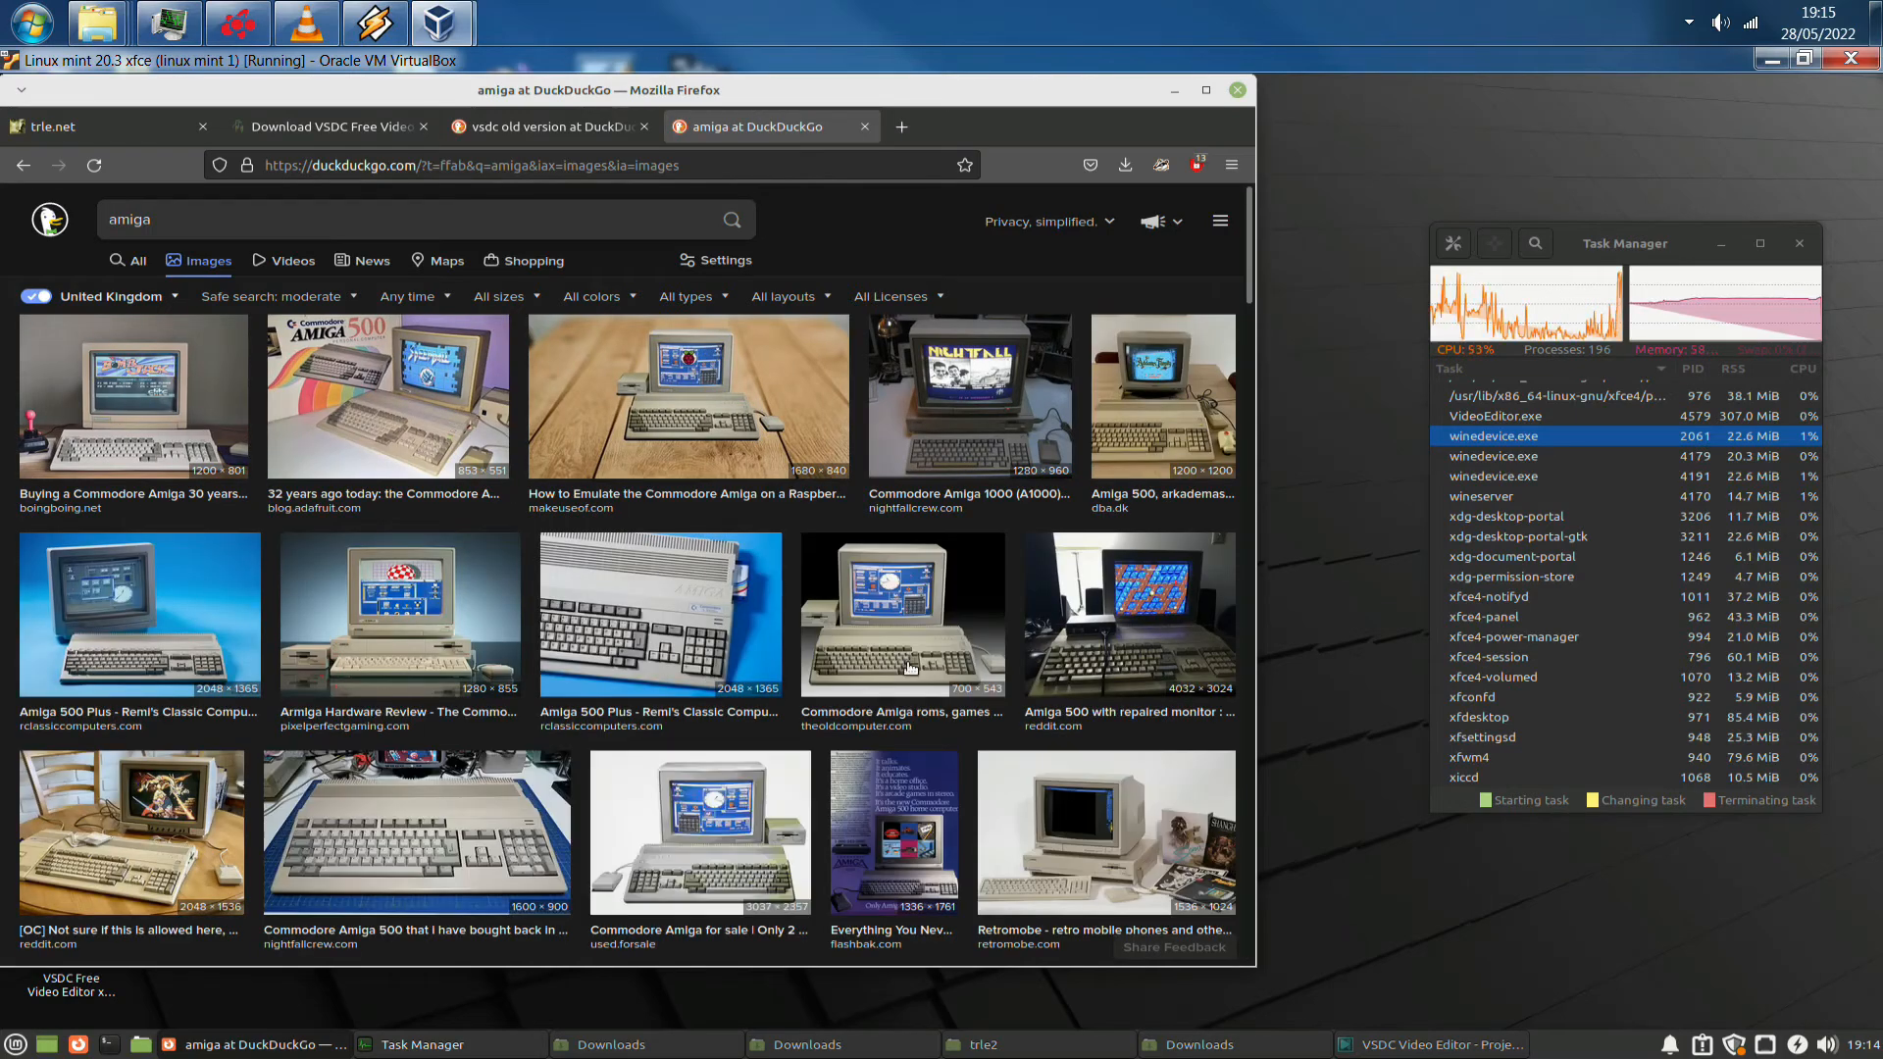
Save the hothardware.com Amiga image sized 620 × 533 into the Pictures folder as th-3363641270.jpeg
{"action": "scroll", "coordinate": [794, 637], "scroll_direction": "down", "scroll_amount": 3}
{"action": "scroll", "coordinate": [794, 637], "scroll_direction": "down", "scroll_amount": 2}
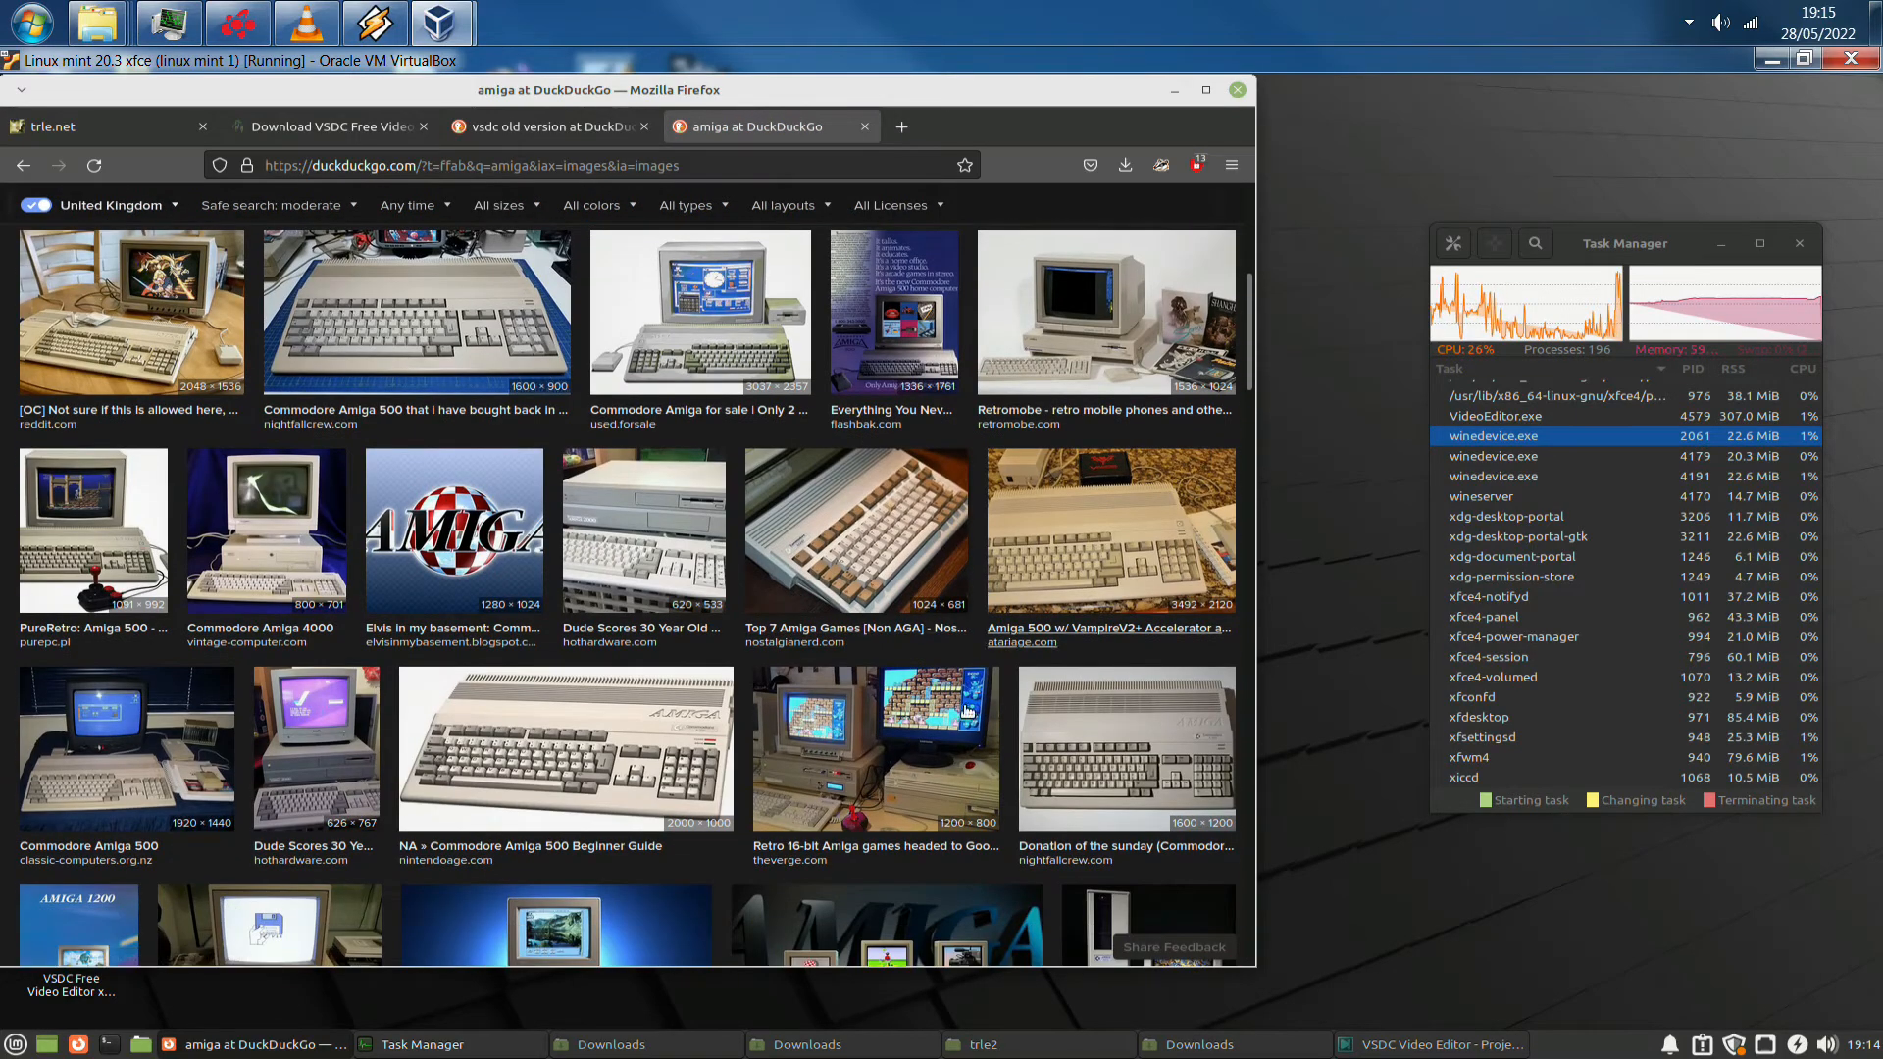
{"action": "right_click", "coordinate": [644, 528]}
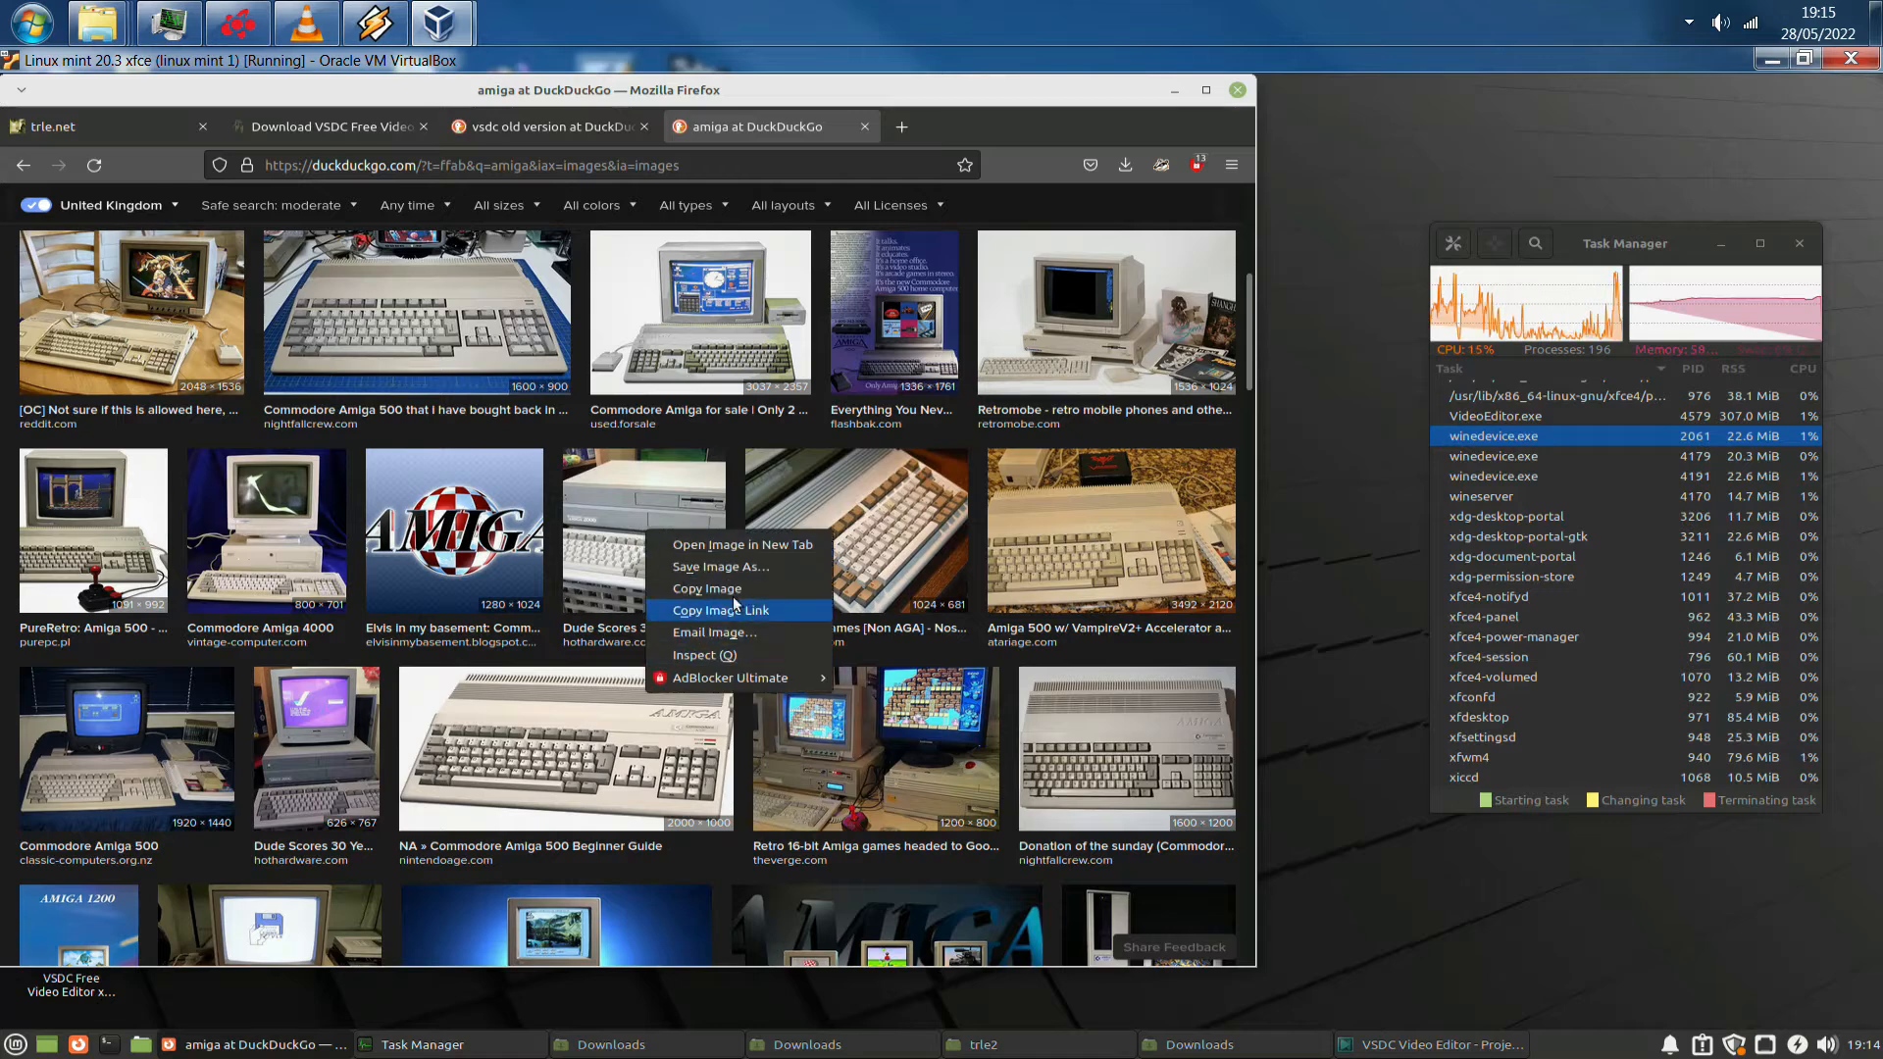
{"action": "left_click", "coordinate": [726, 564]}
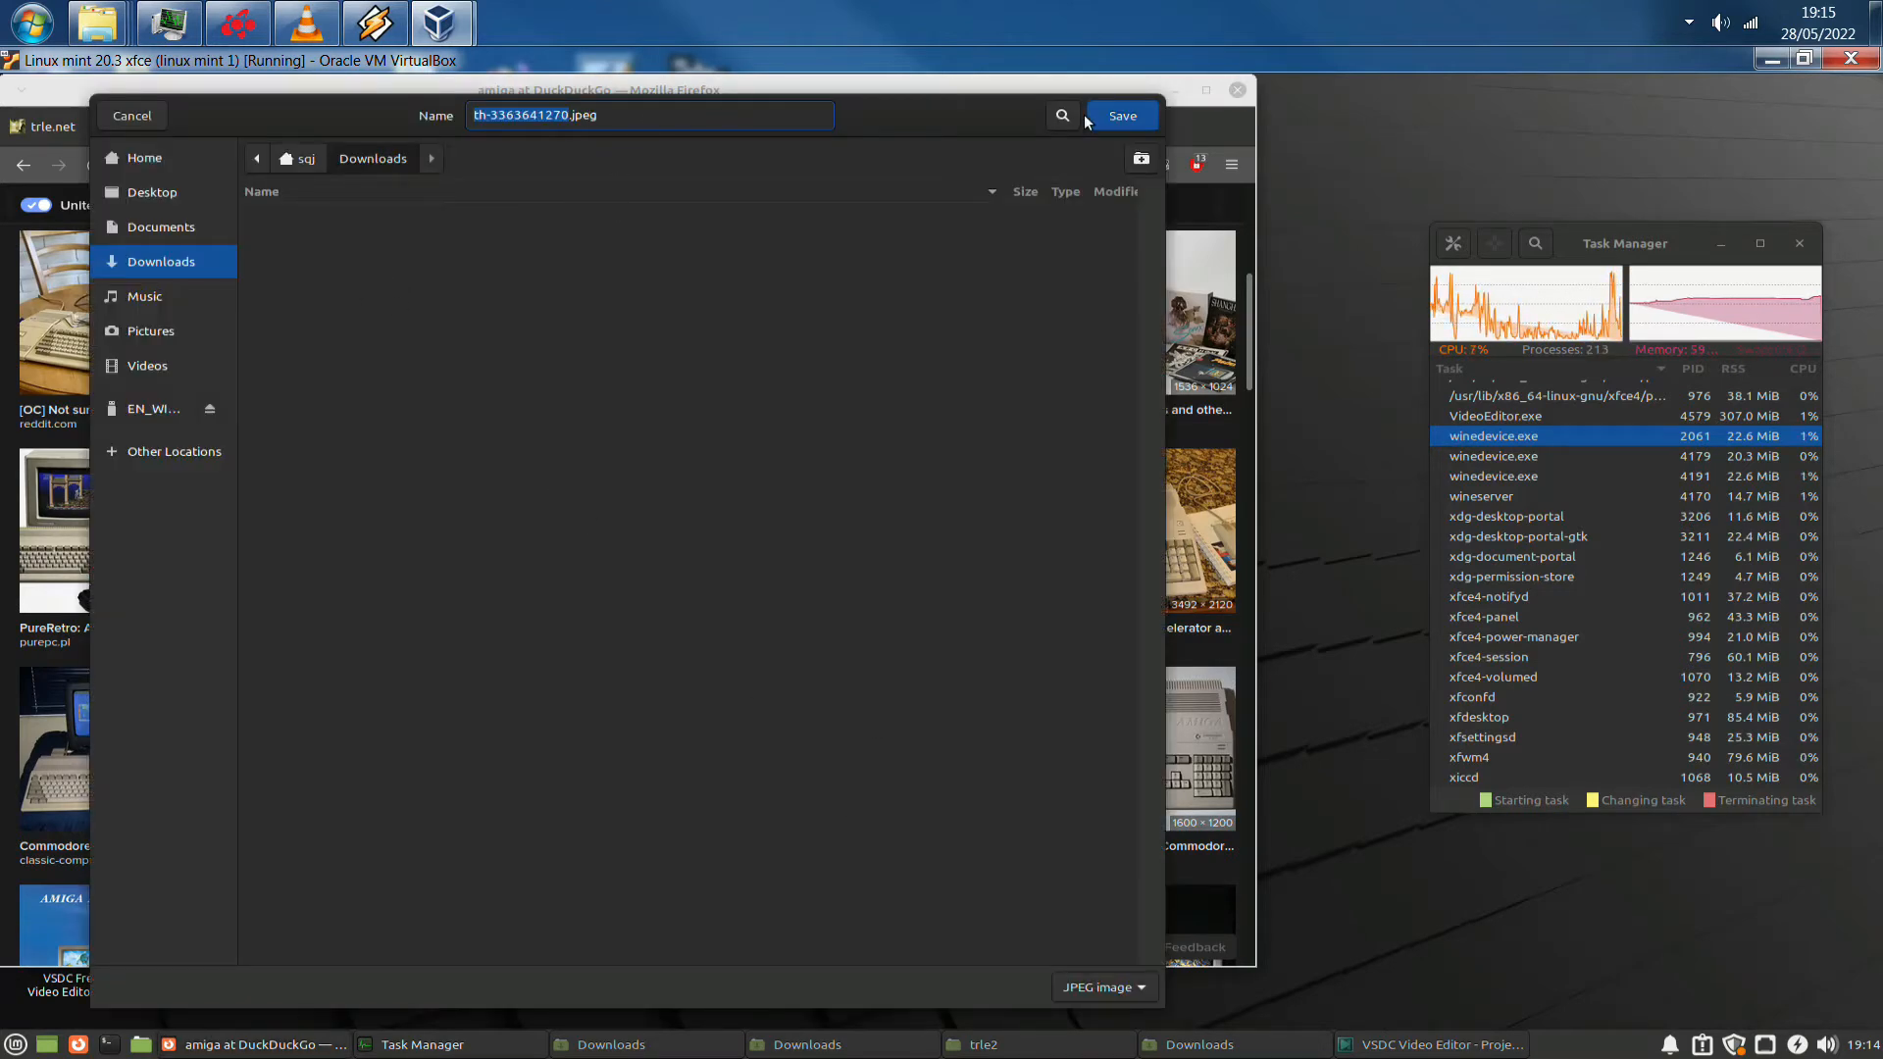
{"action": "left_click", "coordinate": [152, 333]}
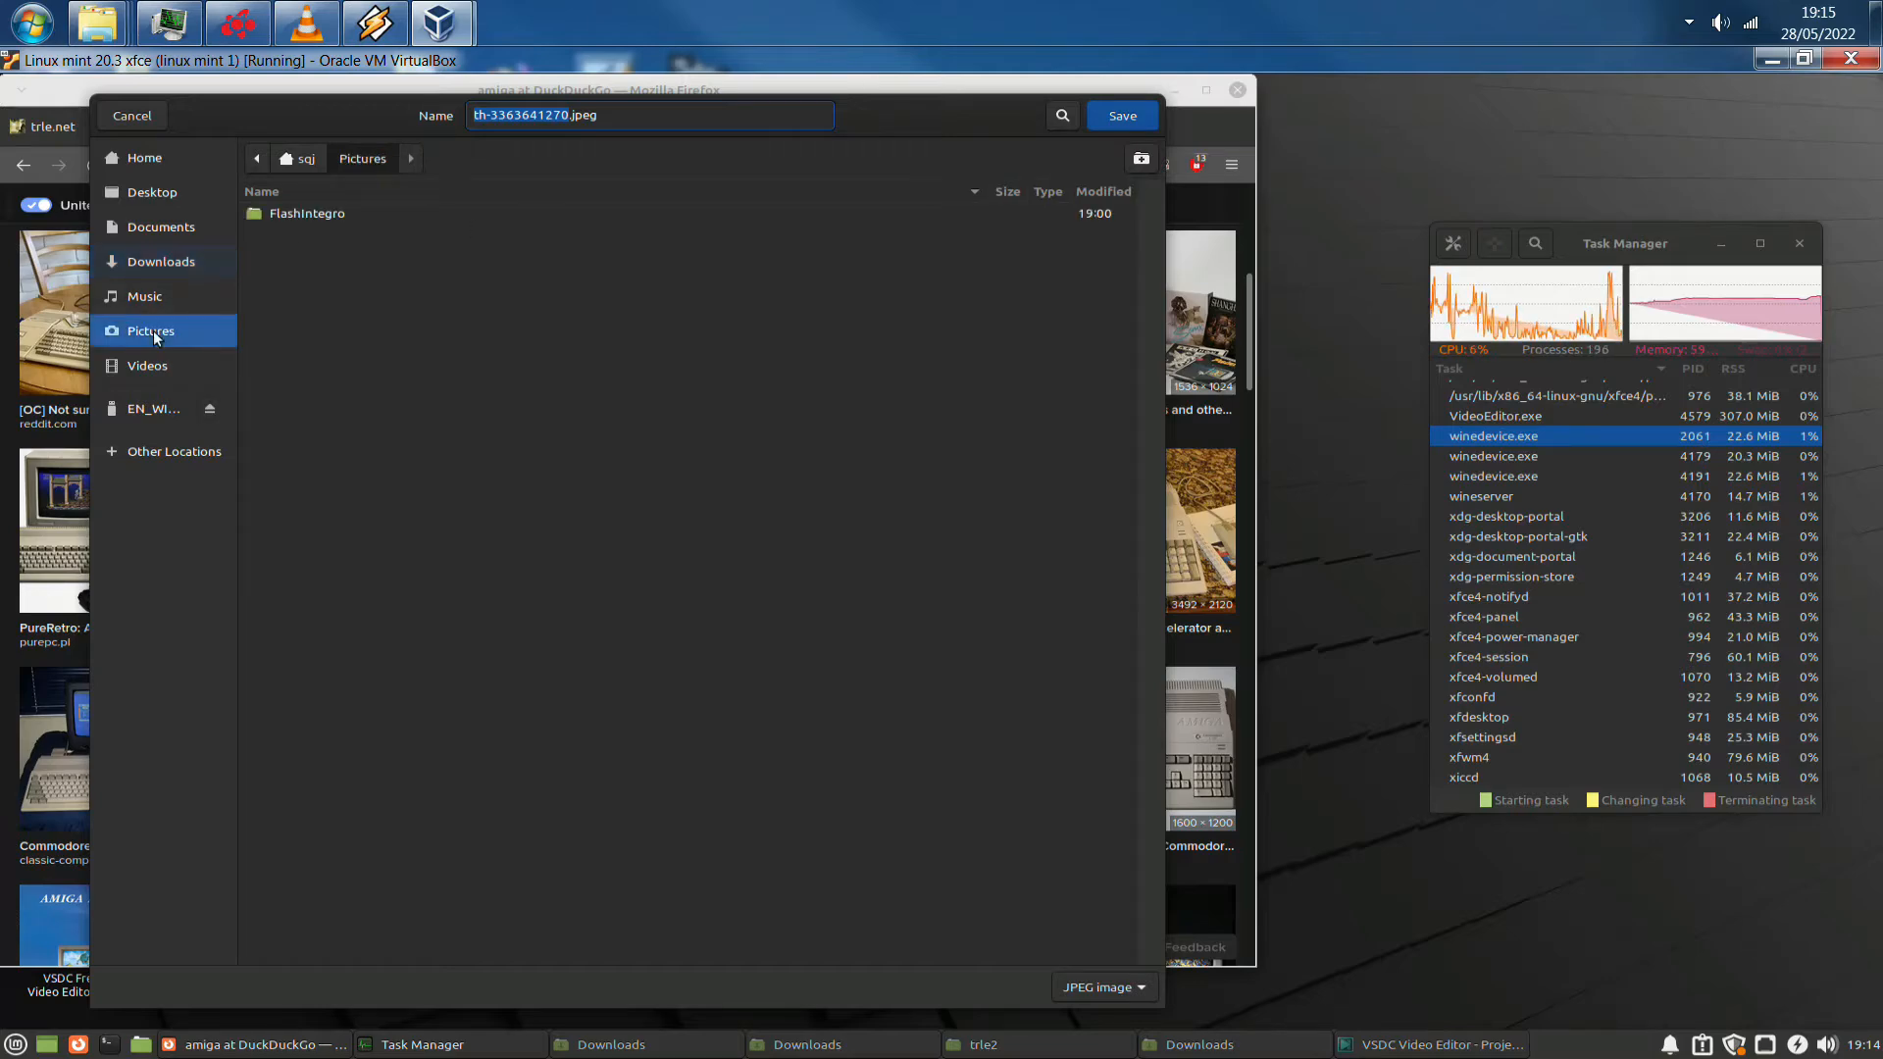
{"action": "left_click", "coordinate": [1120, 118]}
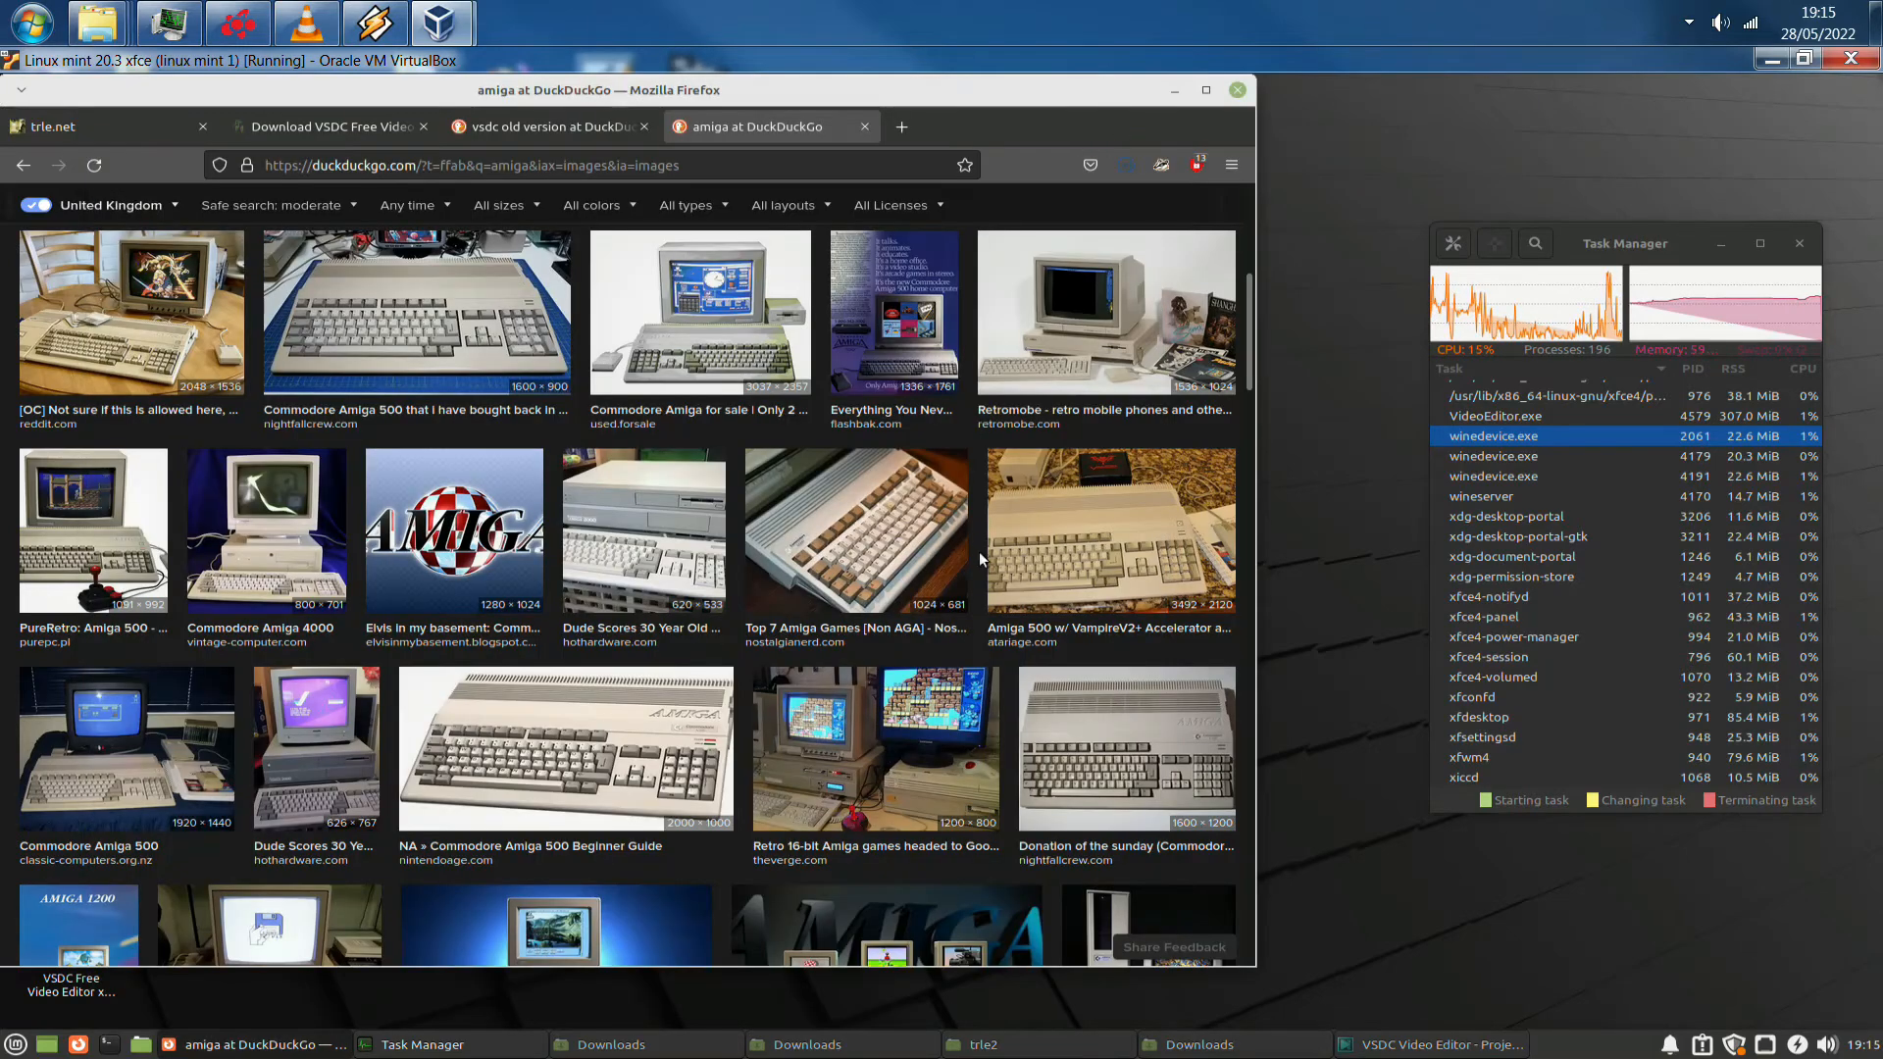
Save the "Top 7 Amiga Games" image into the Pictures folder as th-2222146238.jpeg
{"action": "right_click", "coordinate": [882, 556]}
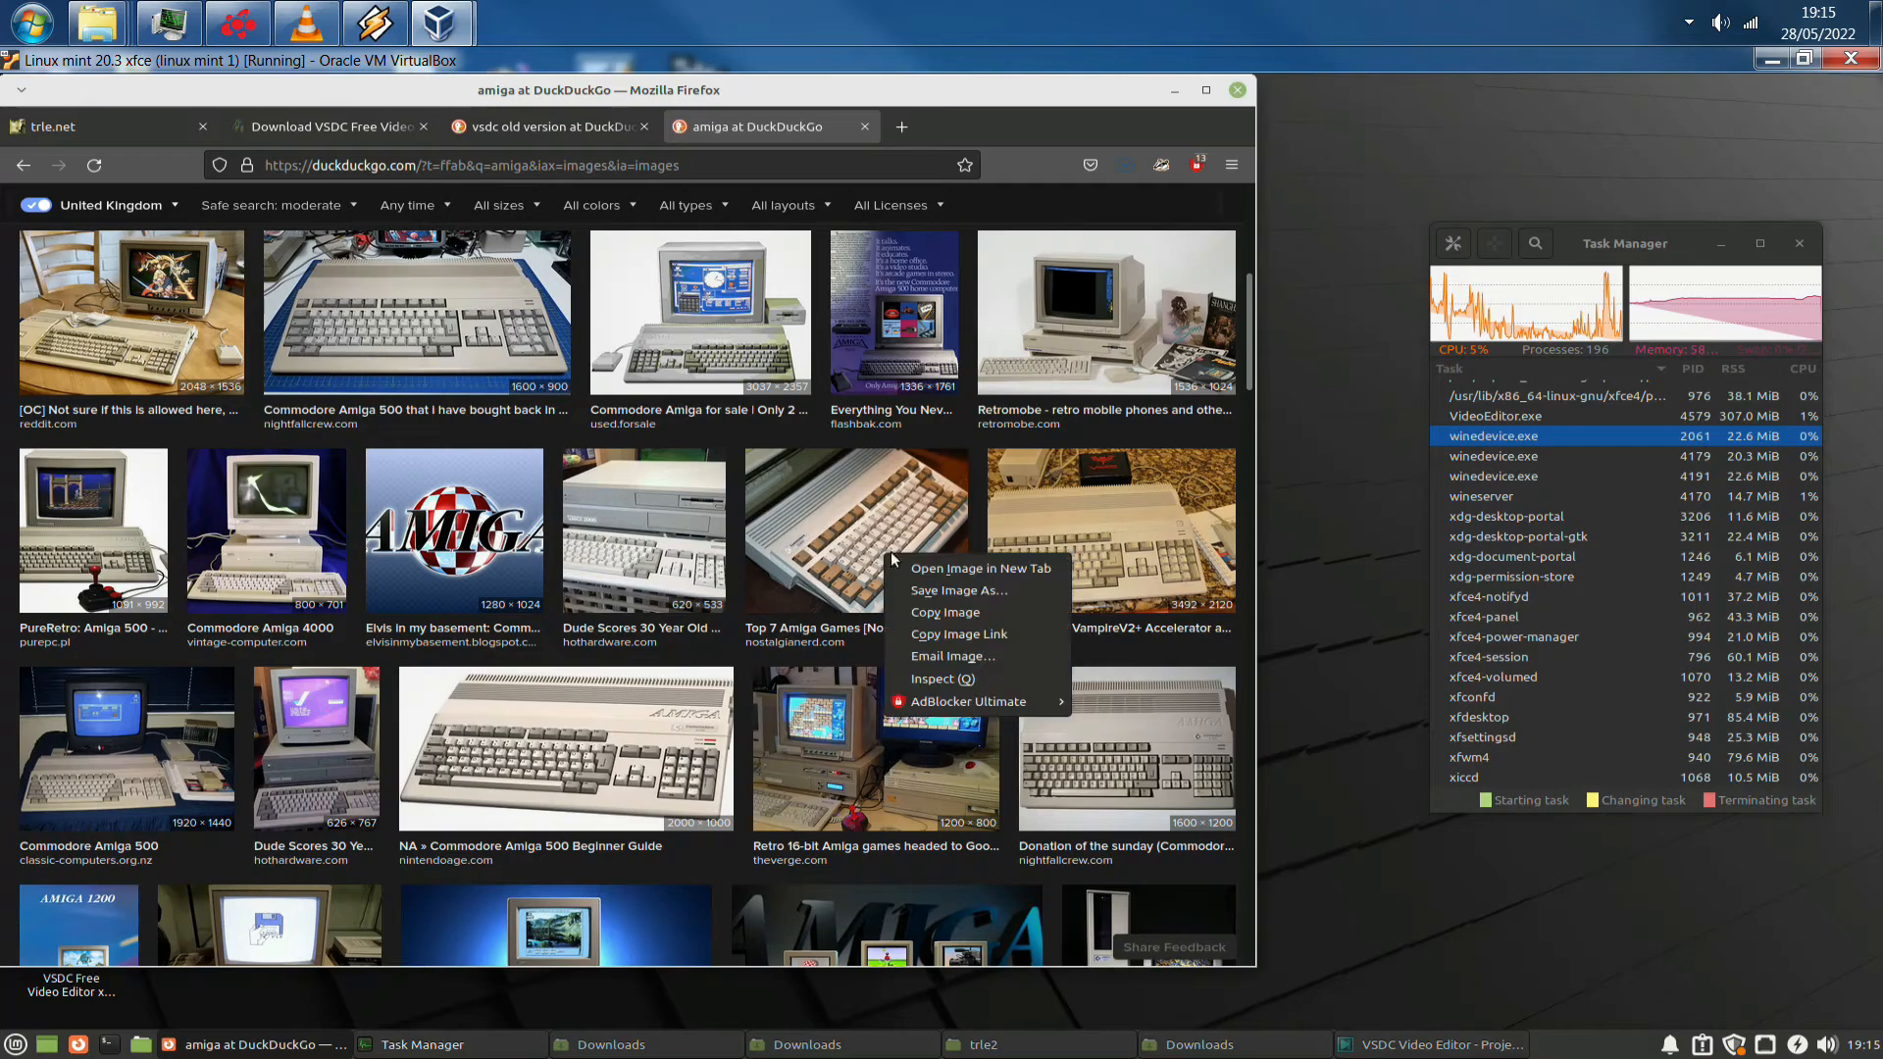
{"action": "left_click", "coordinate": [968, 591]}
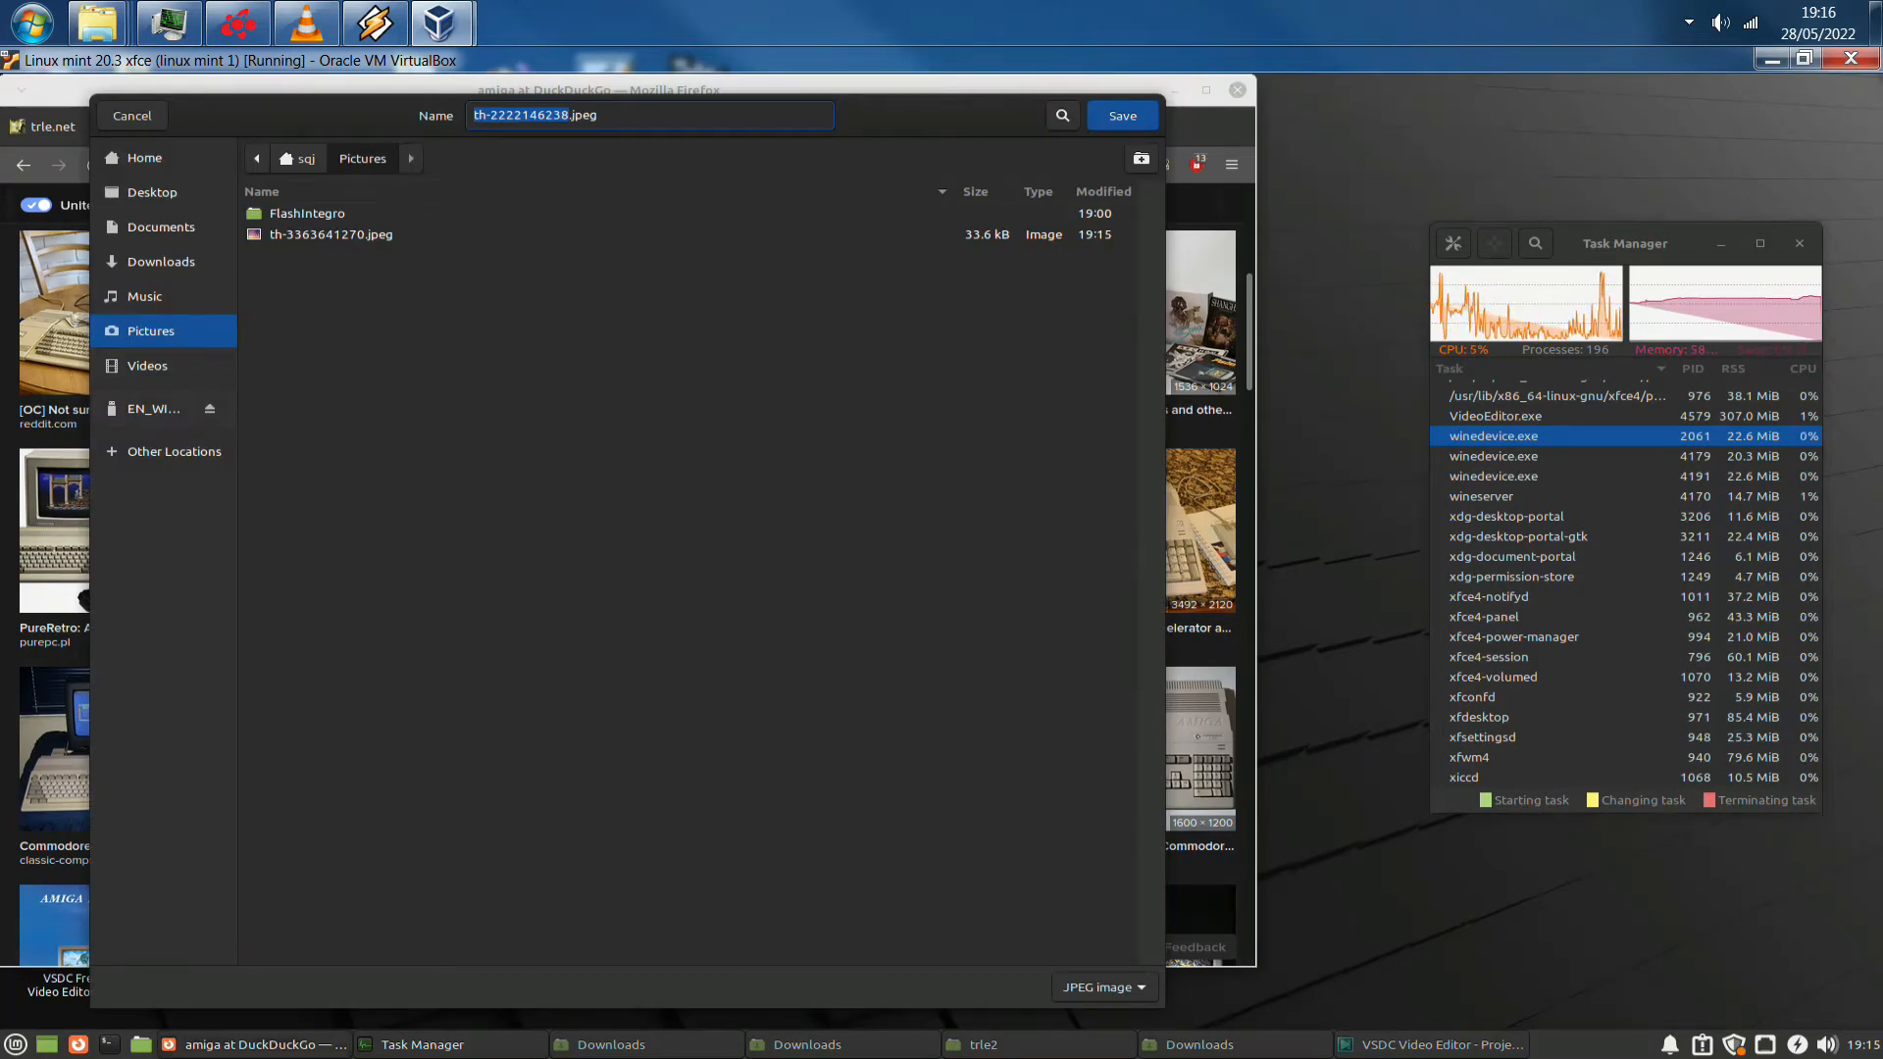
{"action": "key", "text": "Return"}
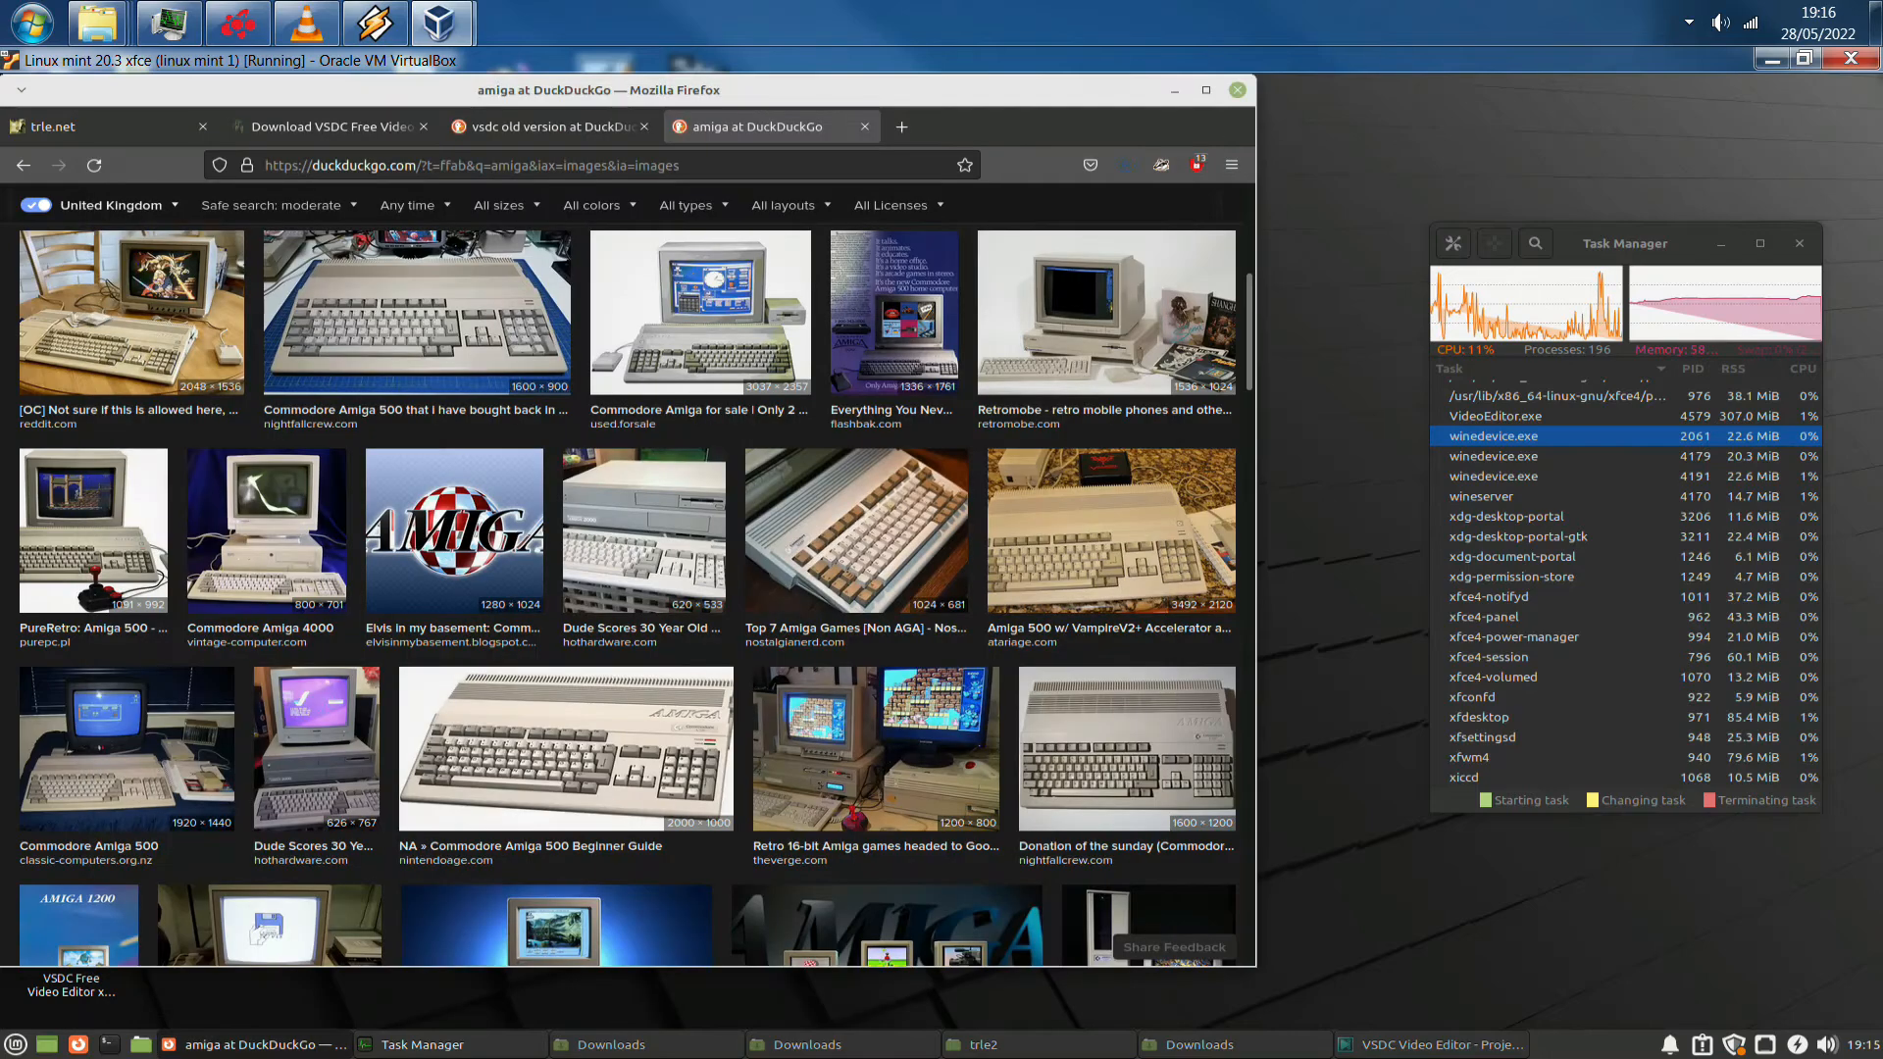
Minimize Firefox, switch to the VSDC Video Editor project and open the file chooser for adding a video object
{"action": "left_click", "coordinate": [1176, 90]}
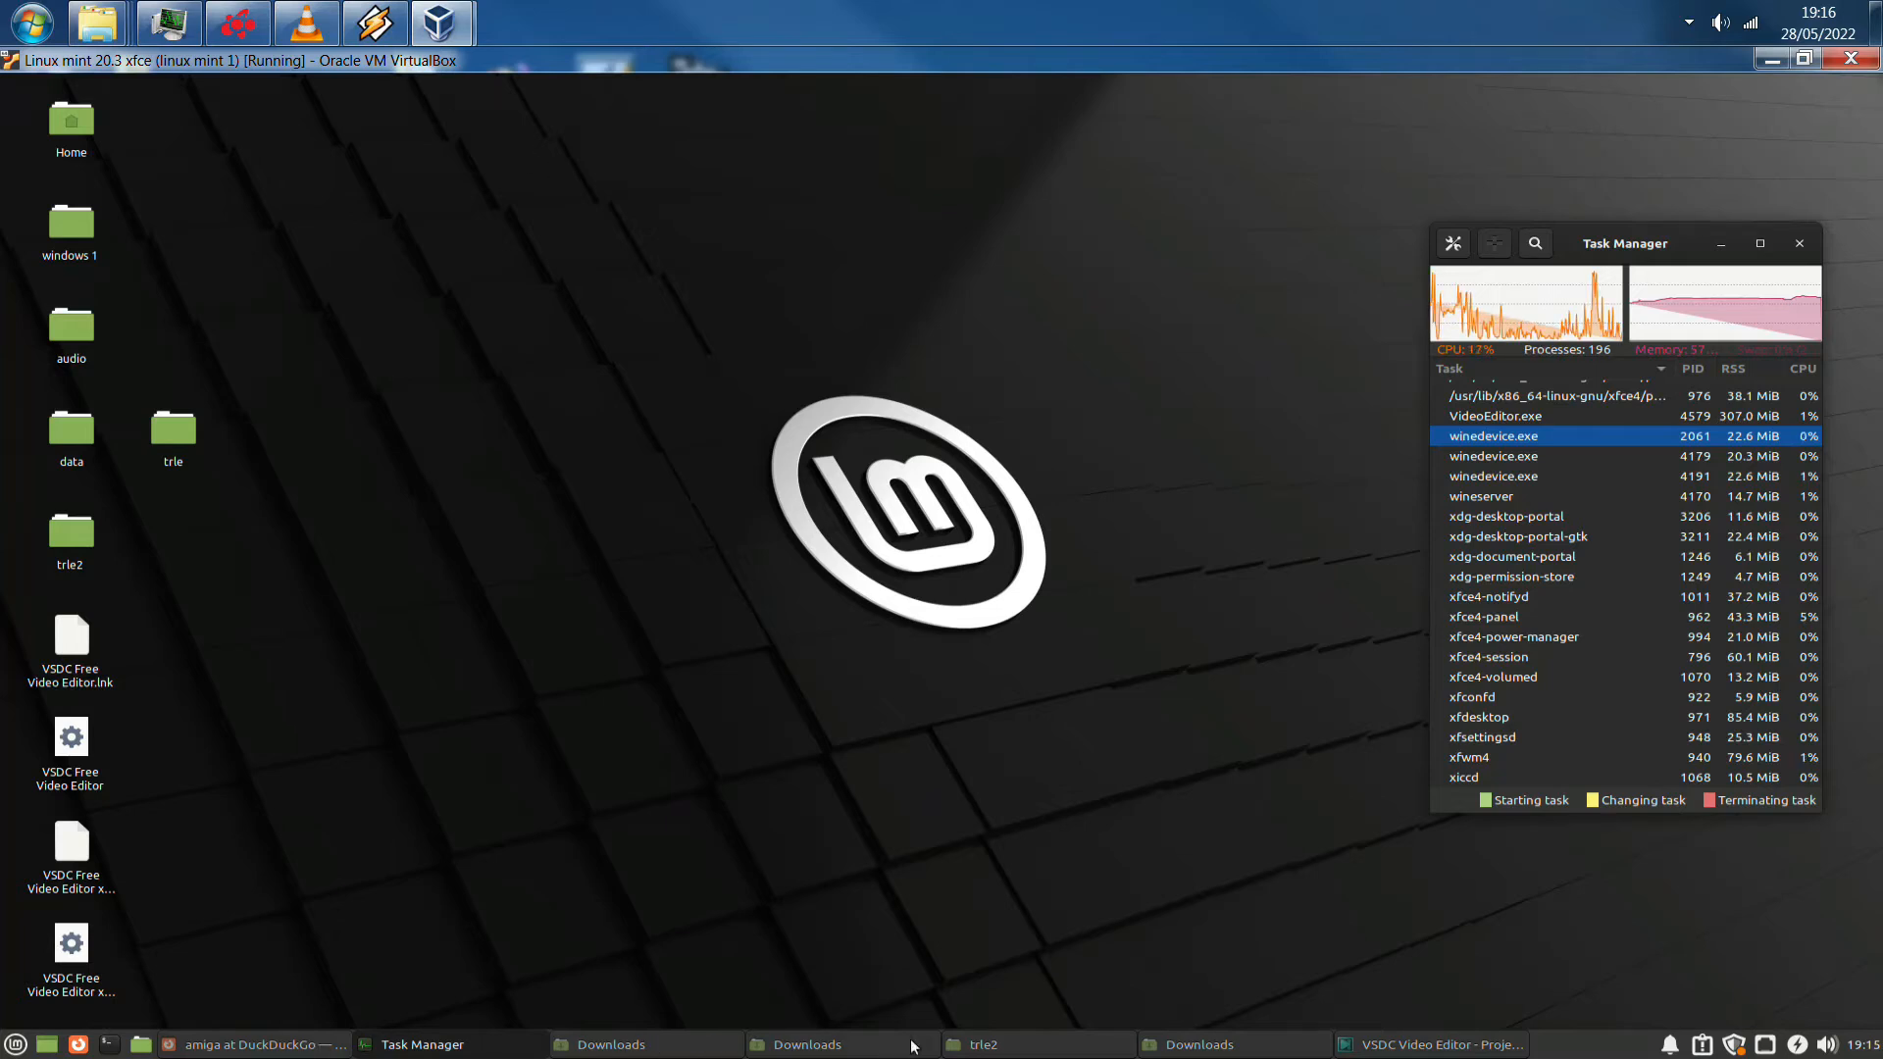
{"action": "left_click", "coordinate": [1431, 1044]}
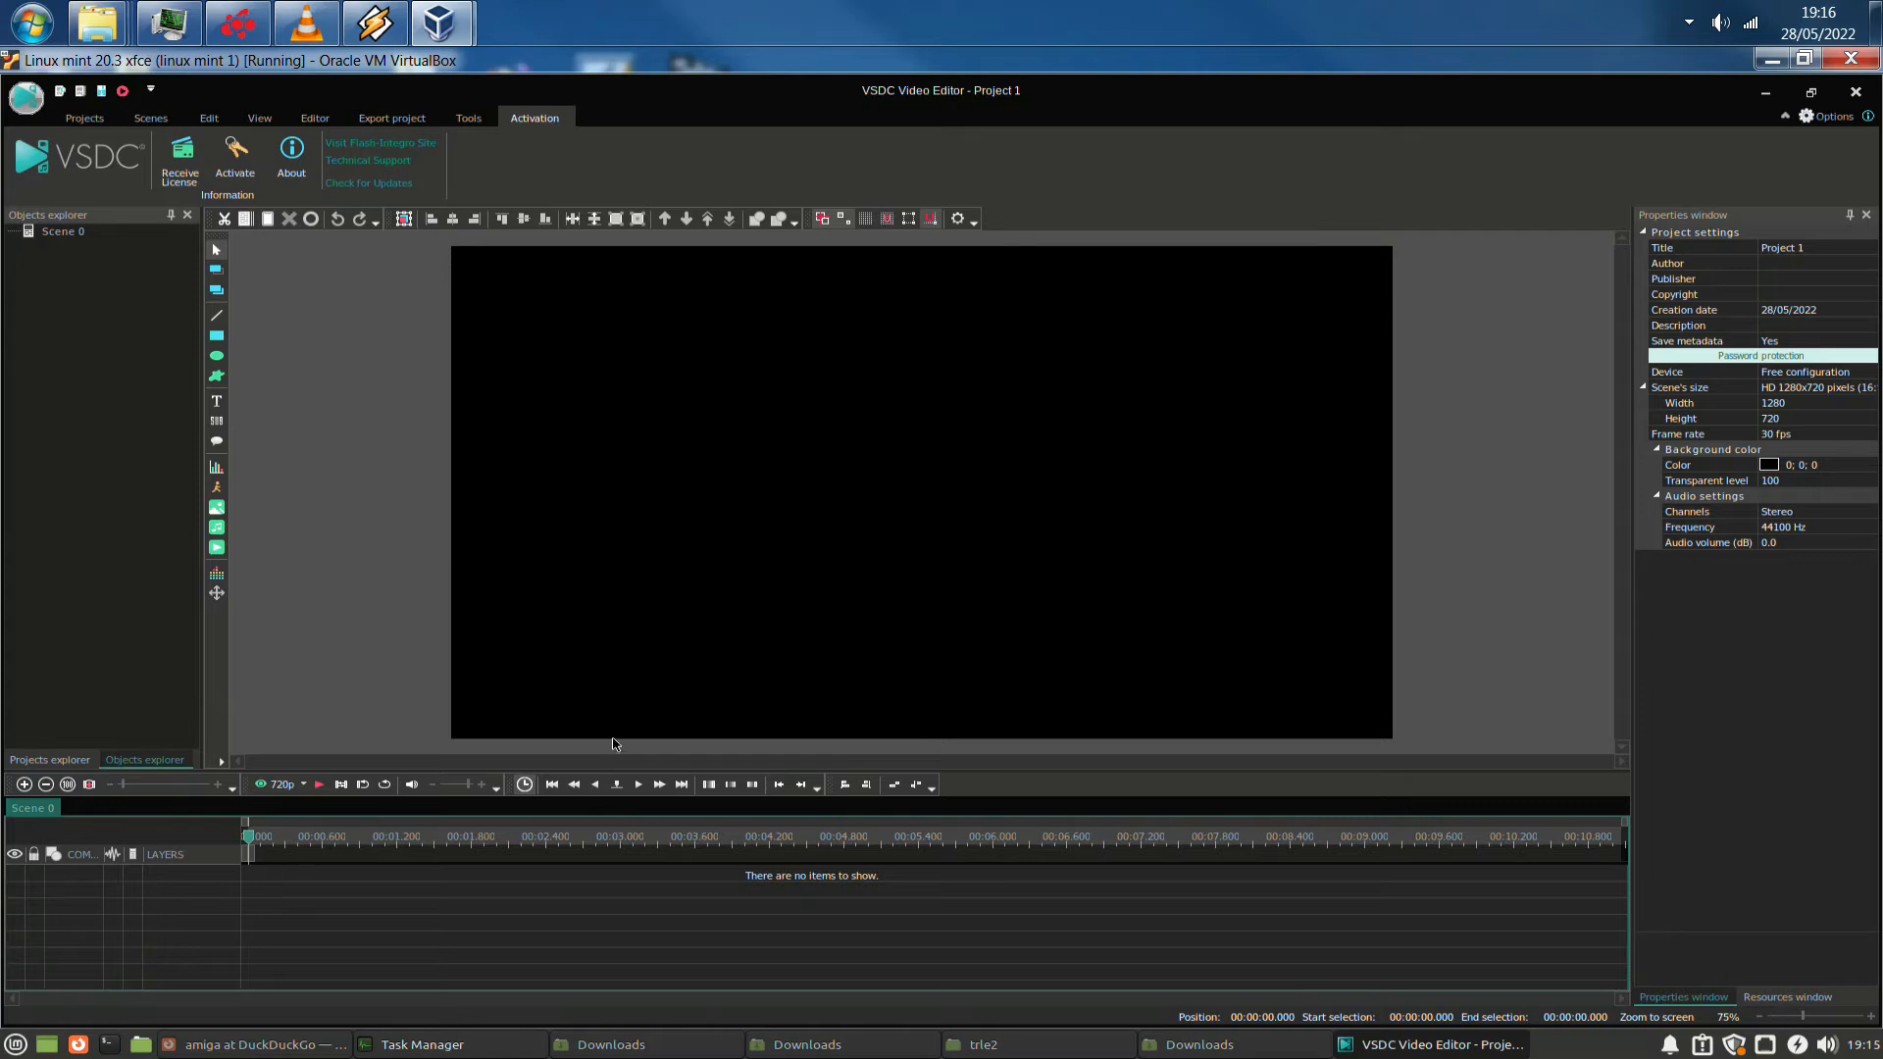
{"action": "left_click", "coordinate": [314, 118]}
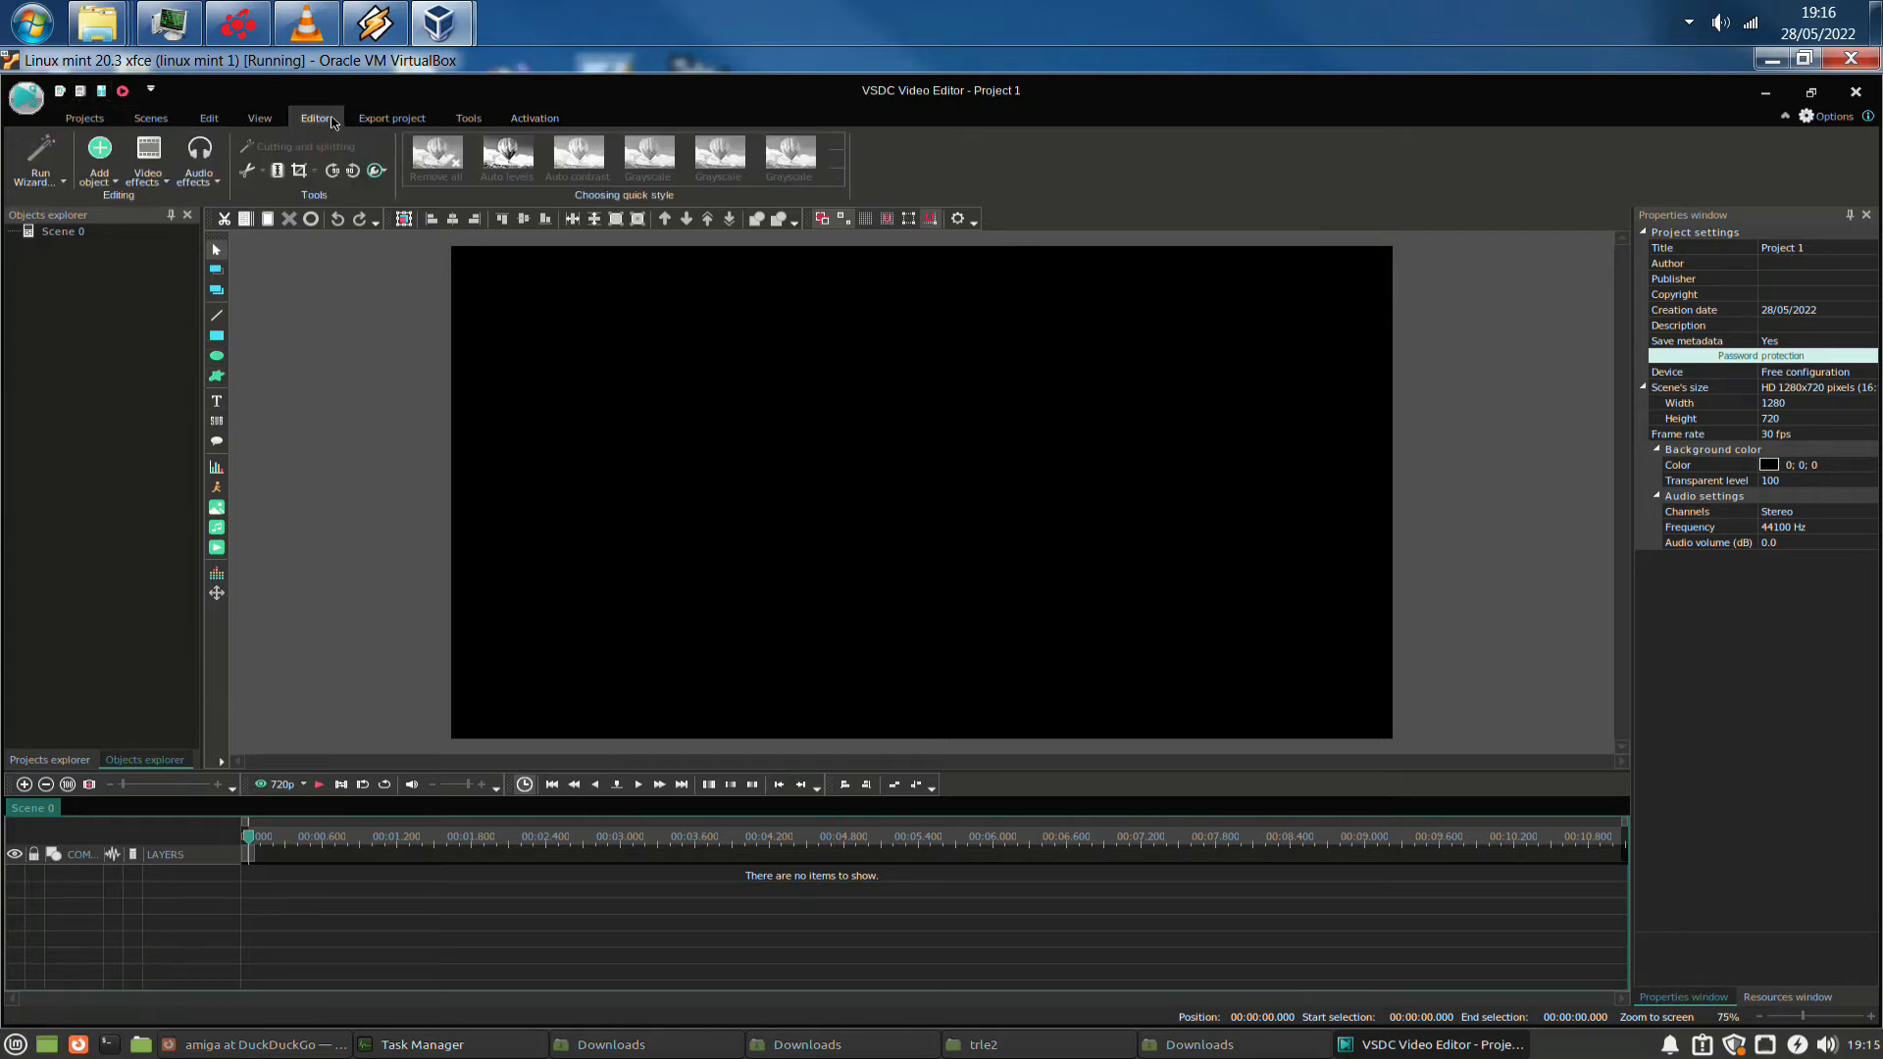
{"action": "left_click", "coordinate": [100, 171]}
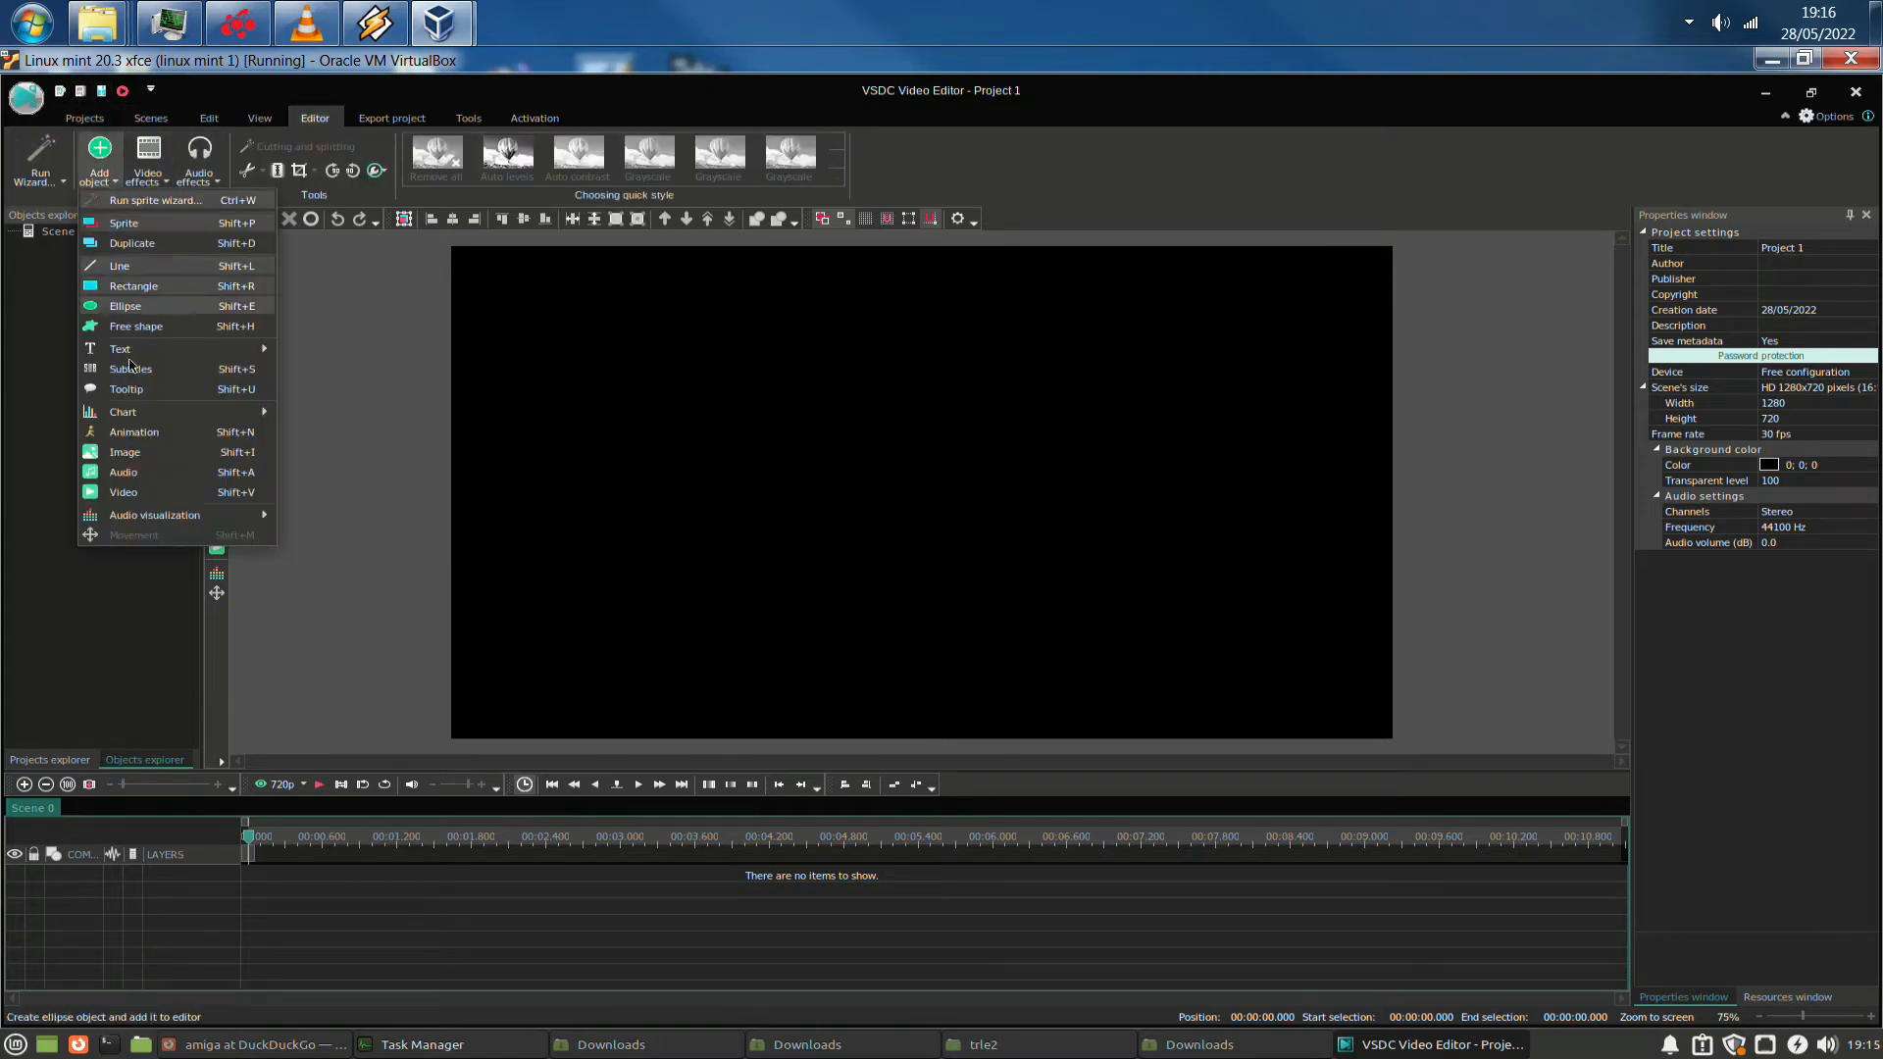
{"action": "left_click", "coordinate": [133, 492]}
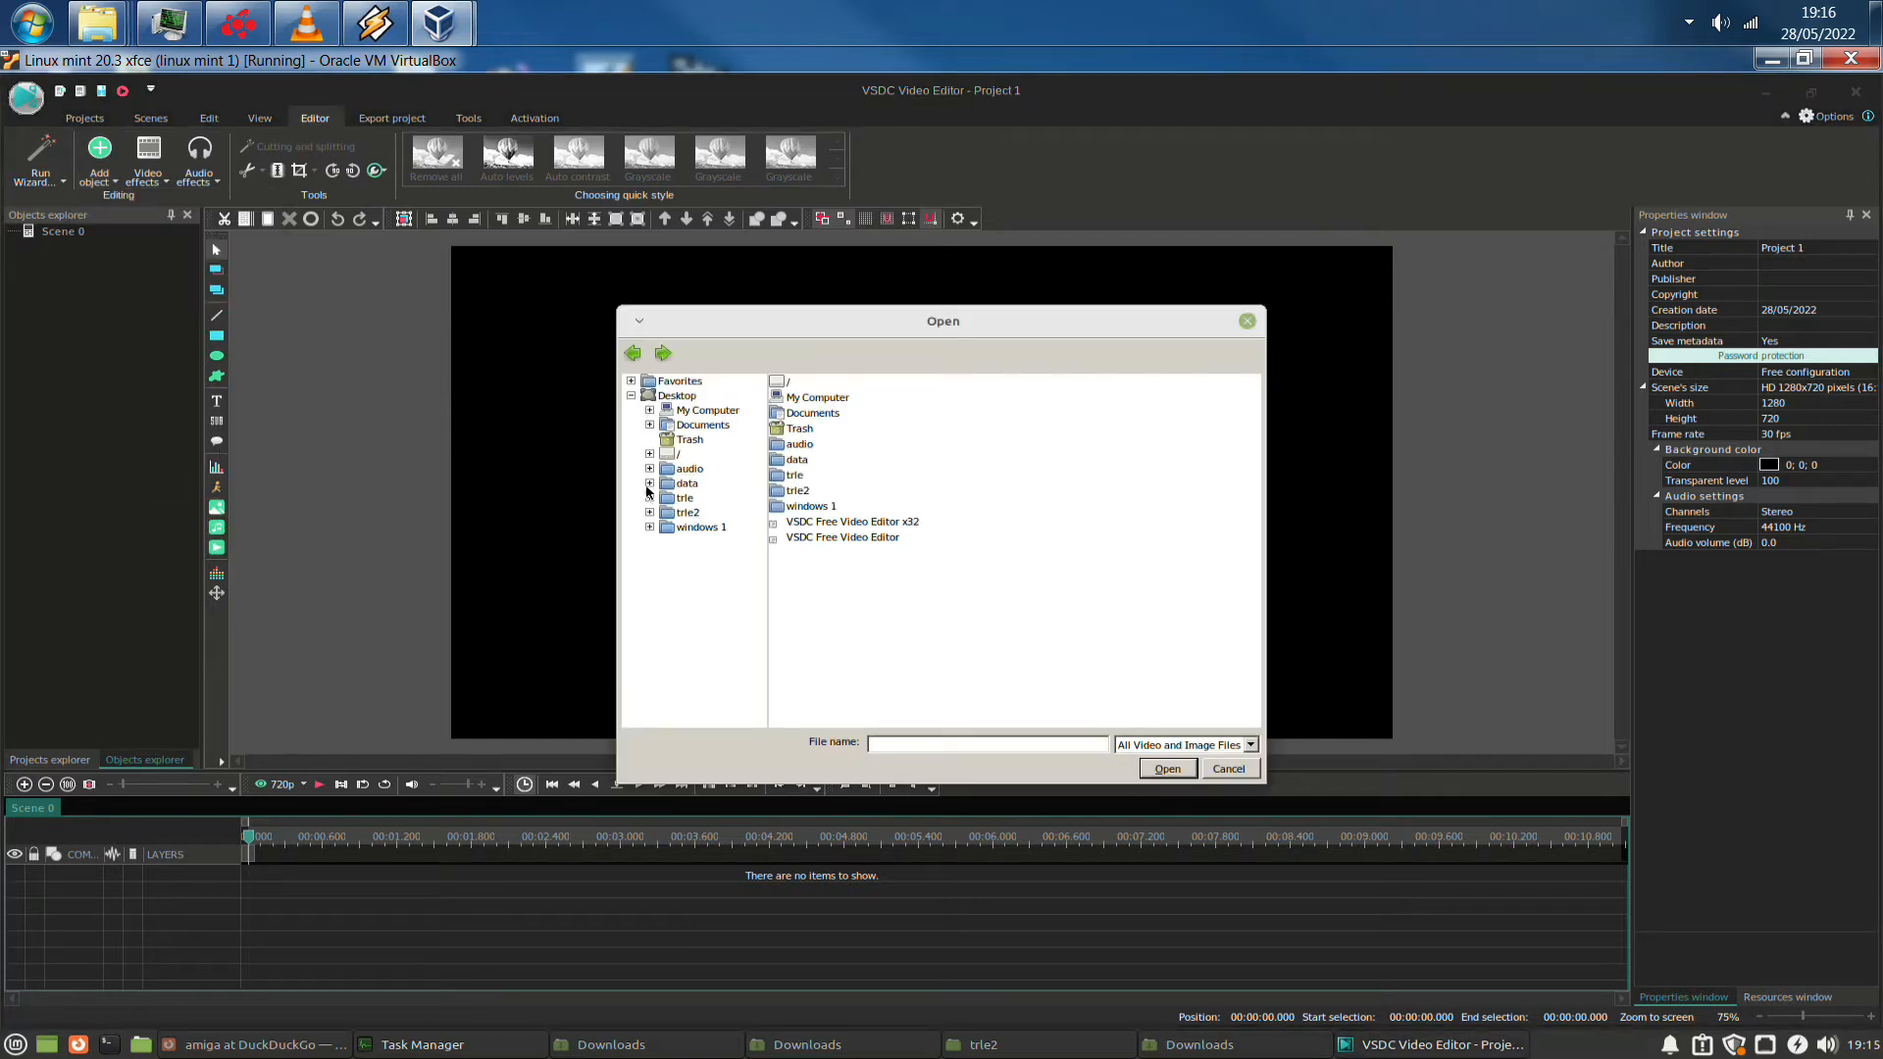
Browse the Desktop, My Computer, root and Documents folders in the file chooser for the saved Amiga images
{"action": "left_click", "coordinate": [630, 395]}
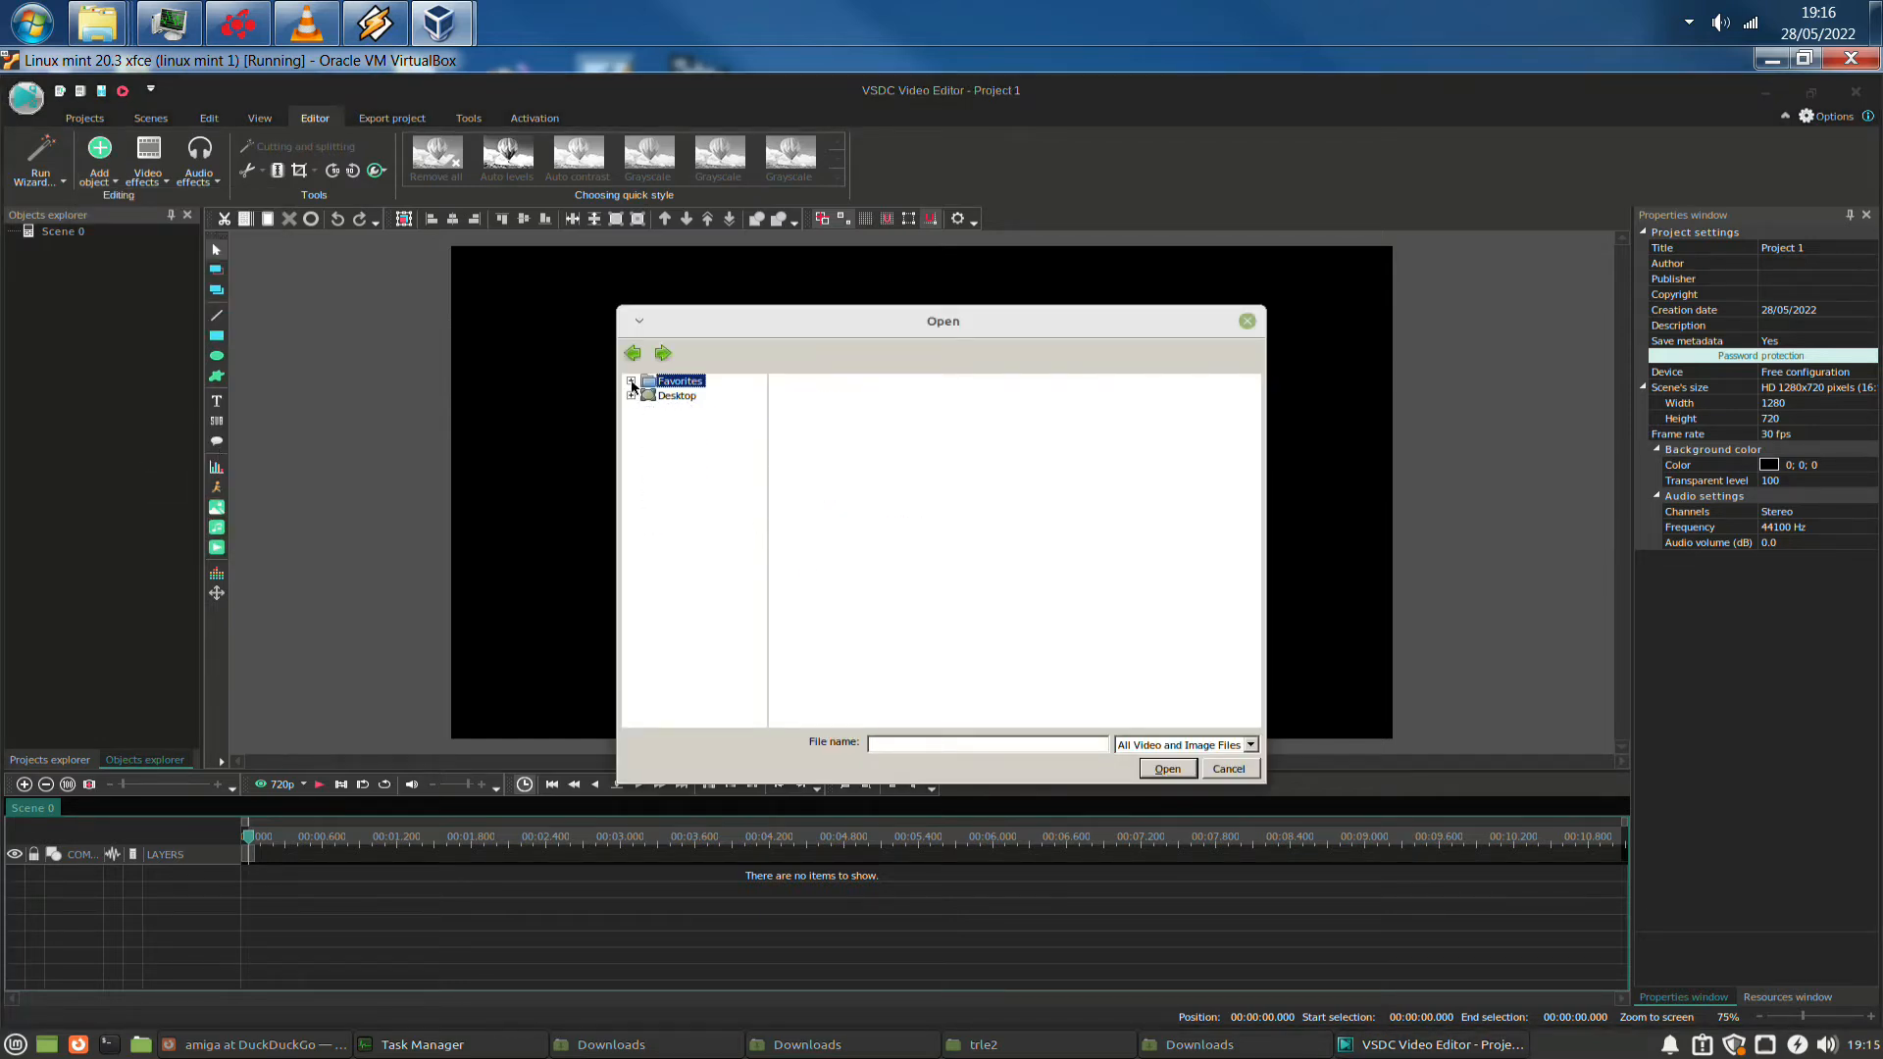
{"action": "left_click", "coordinate": [630, 396]}
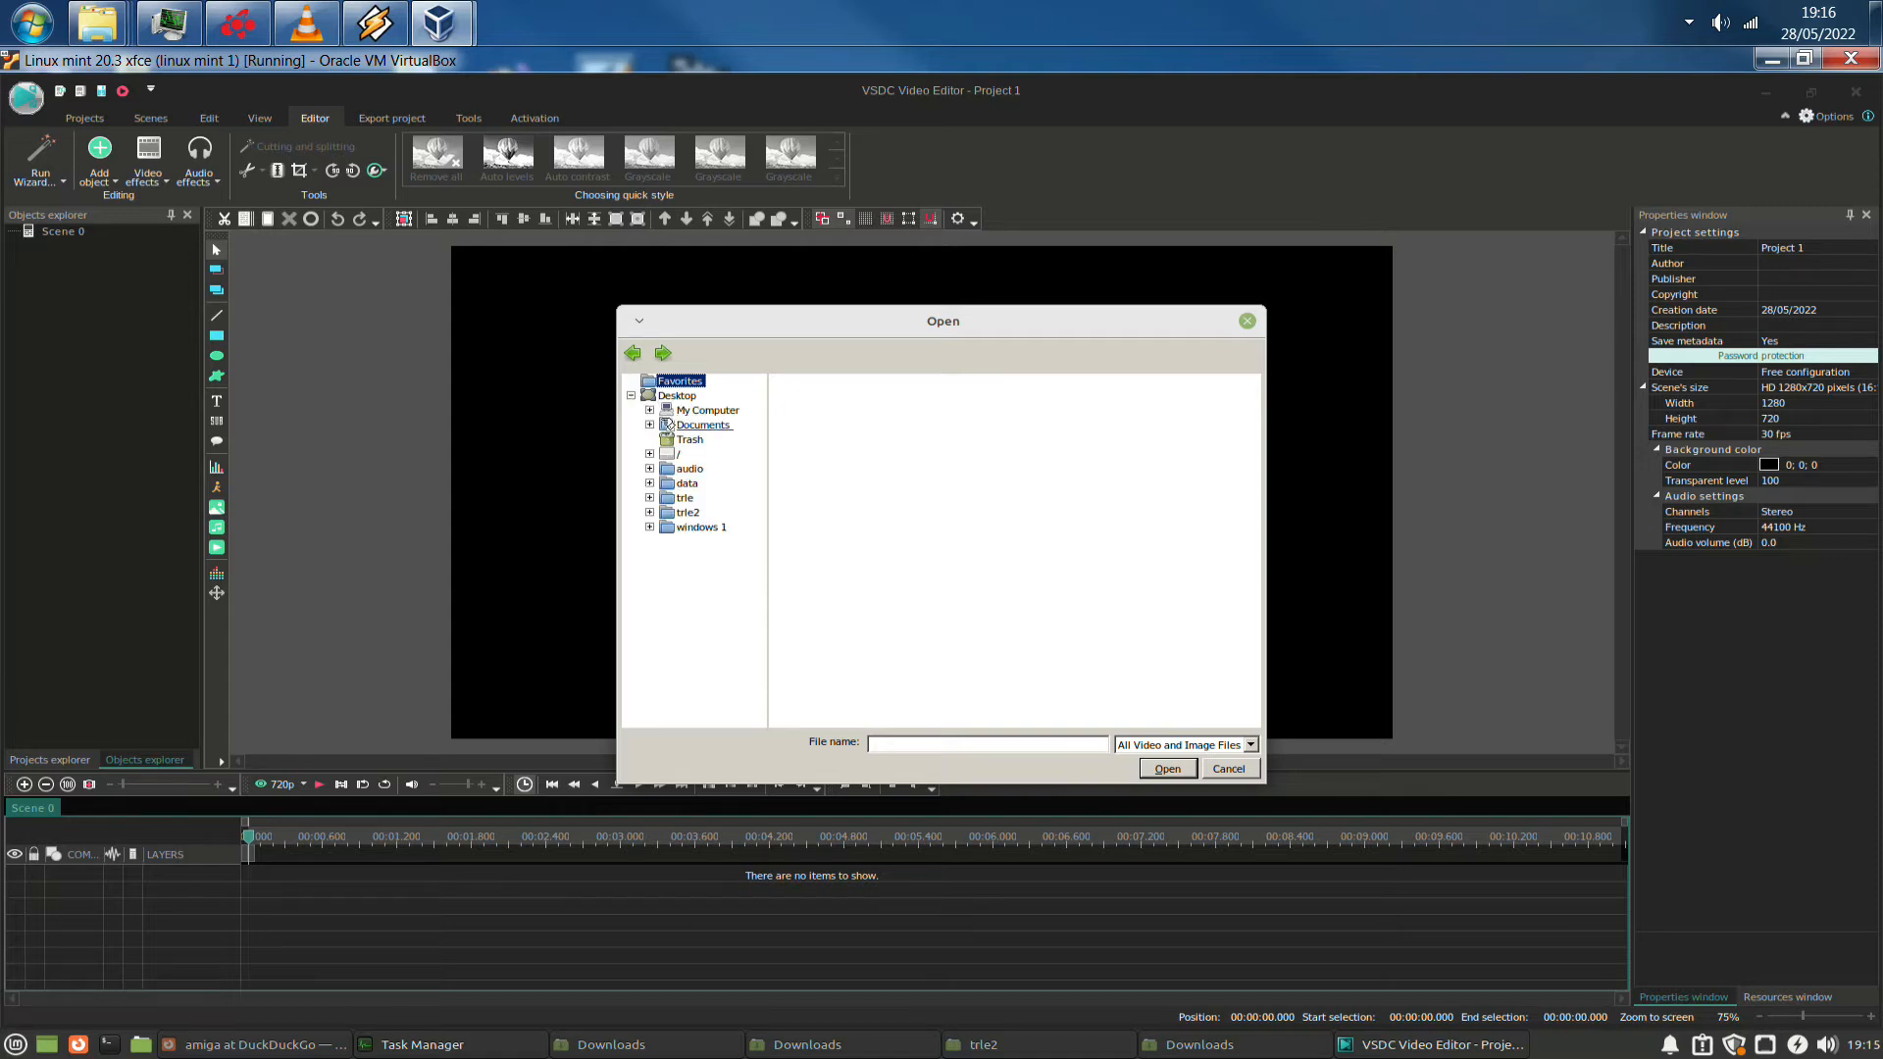
{"action": "left_click", "coordinate": [648, 411]}
{"action": "left_click", "coordinate": [649, 411]}
{"action": "left_click", "coordinate": [649, 426]}
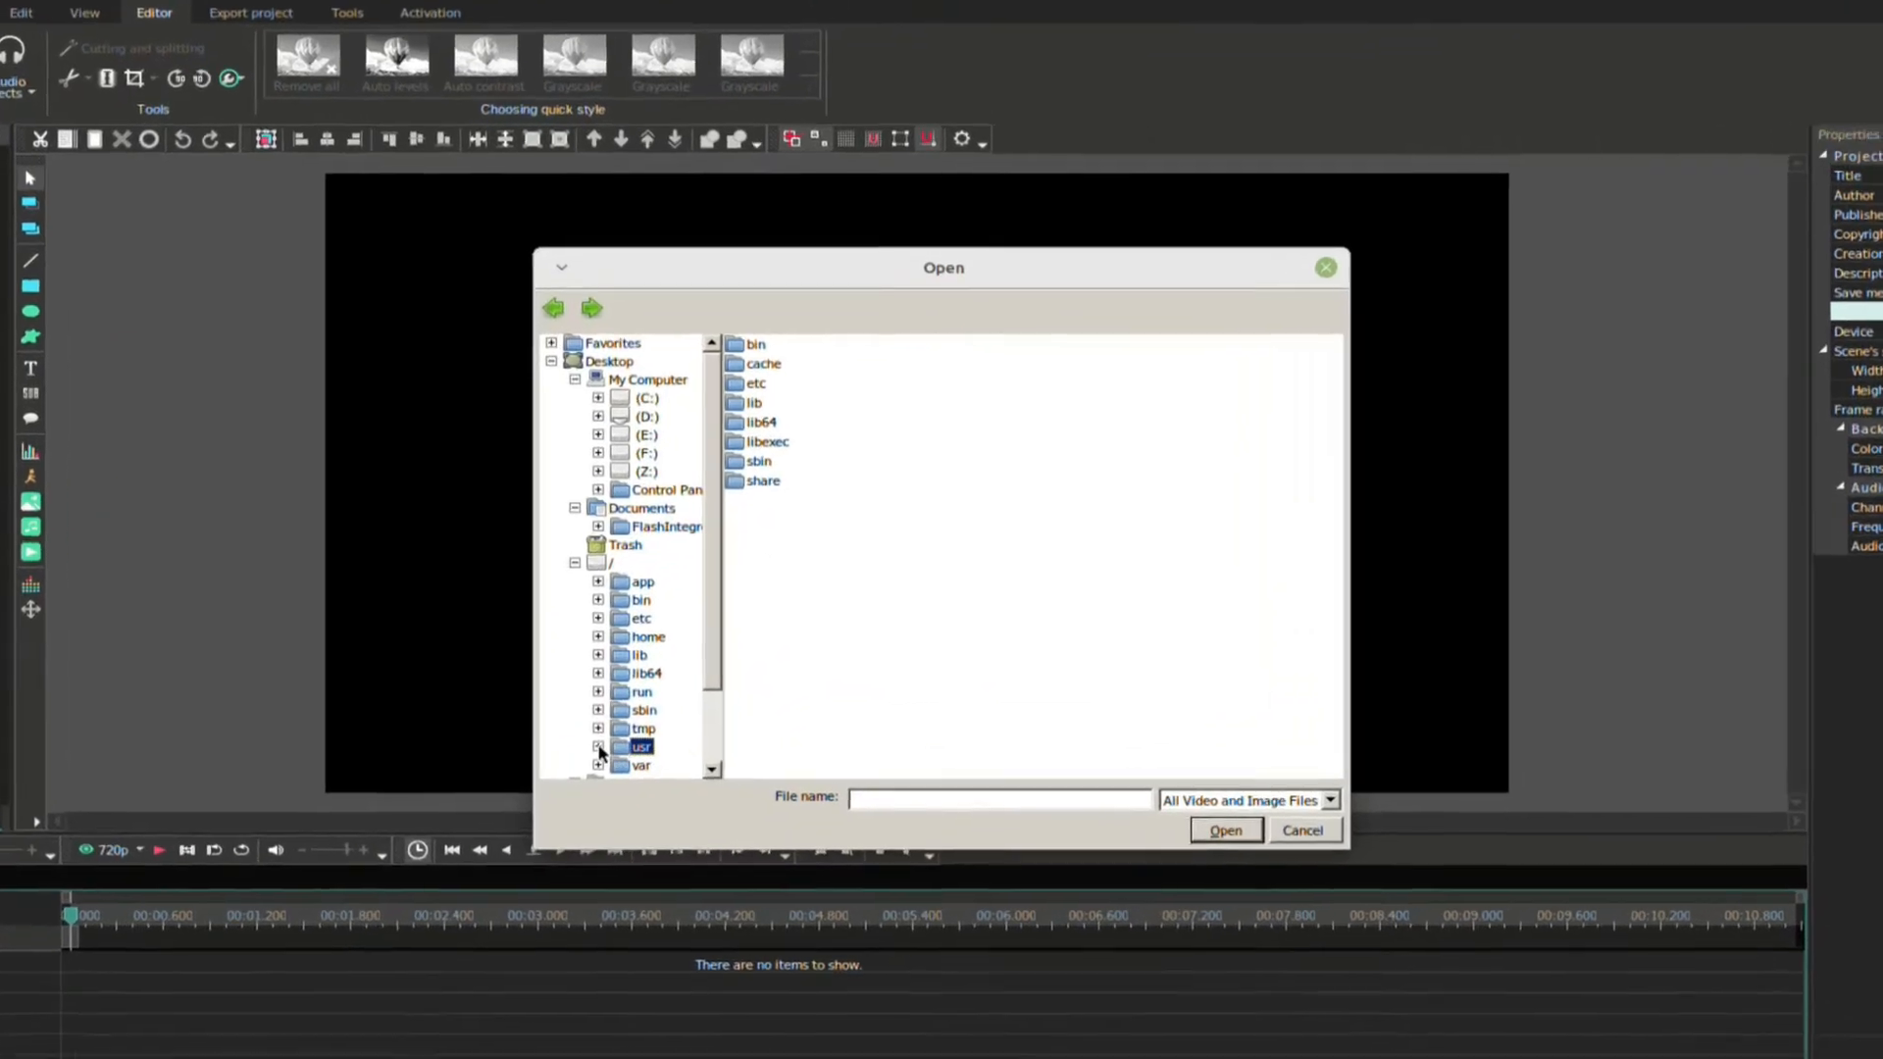
{"action": "left_click", "coordinate": [574, 562]}
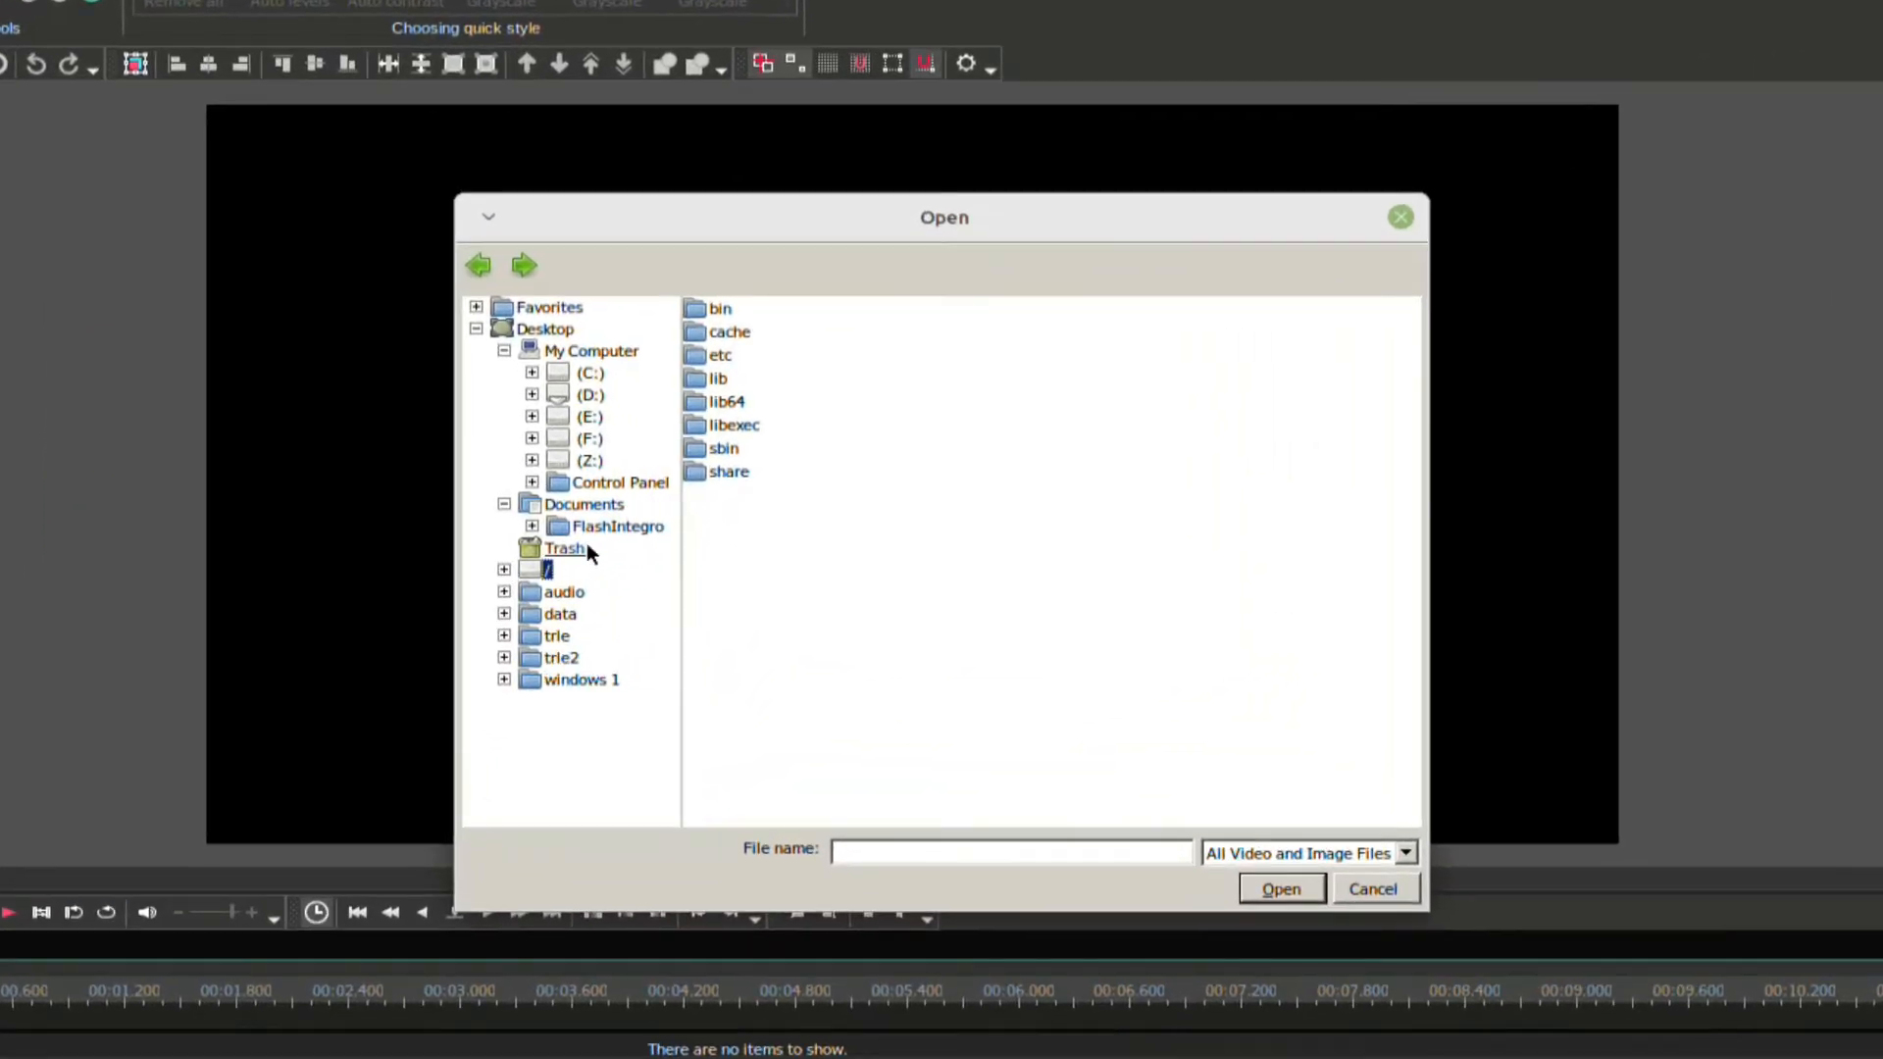
{"action": "left_click", "coordinate": [660, 529]}
{"action": "left_click", "coordinate": [633, 506]}
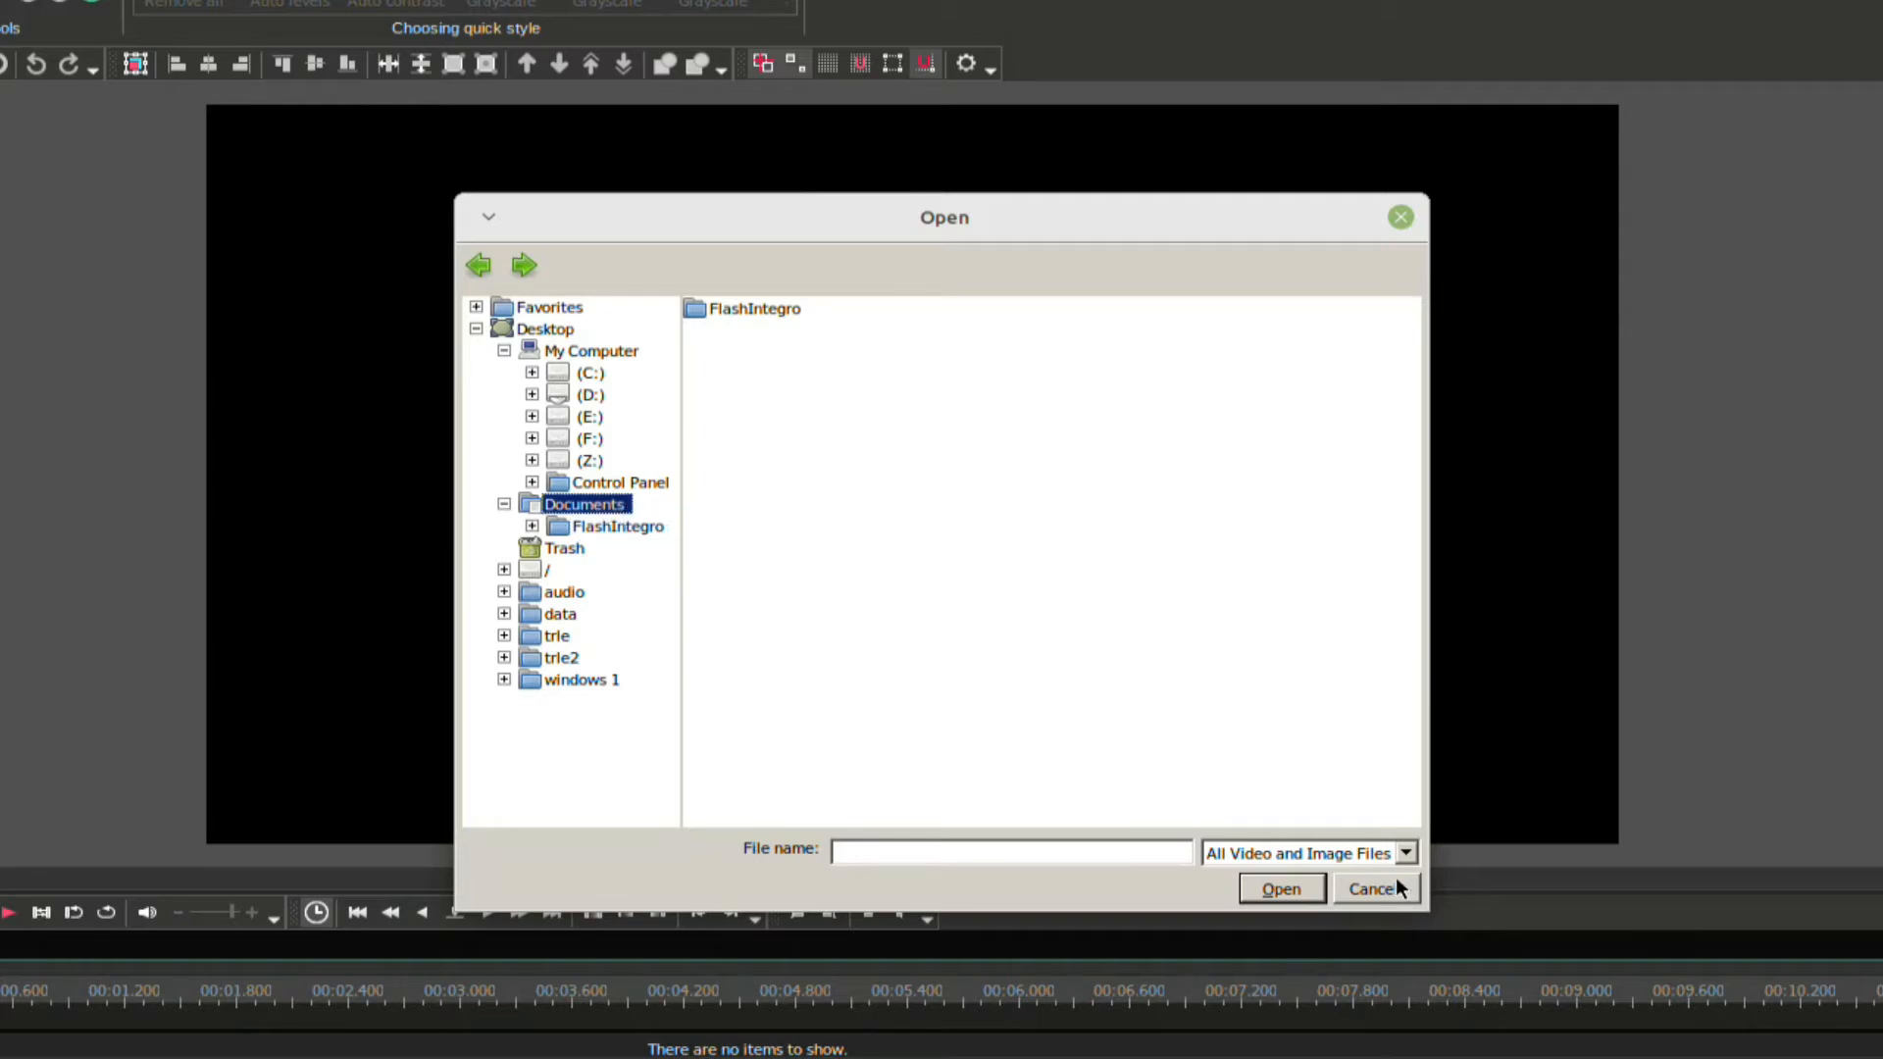
Set the file filter to All Files (*.*) and open the user profile's Pictures folder under C:\users
{"action": "left_click", "coordinate": [1405, 843]}
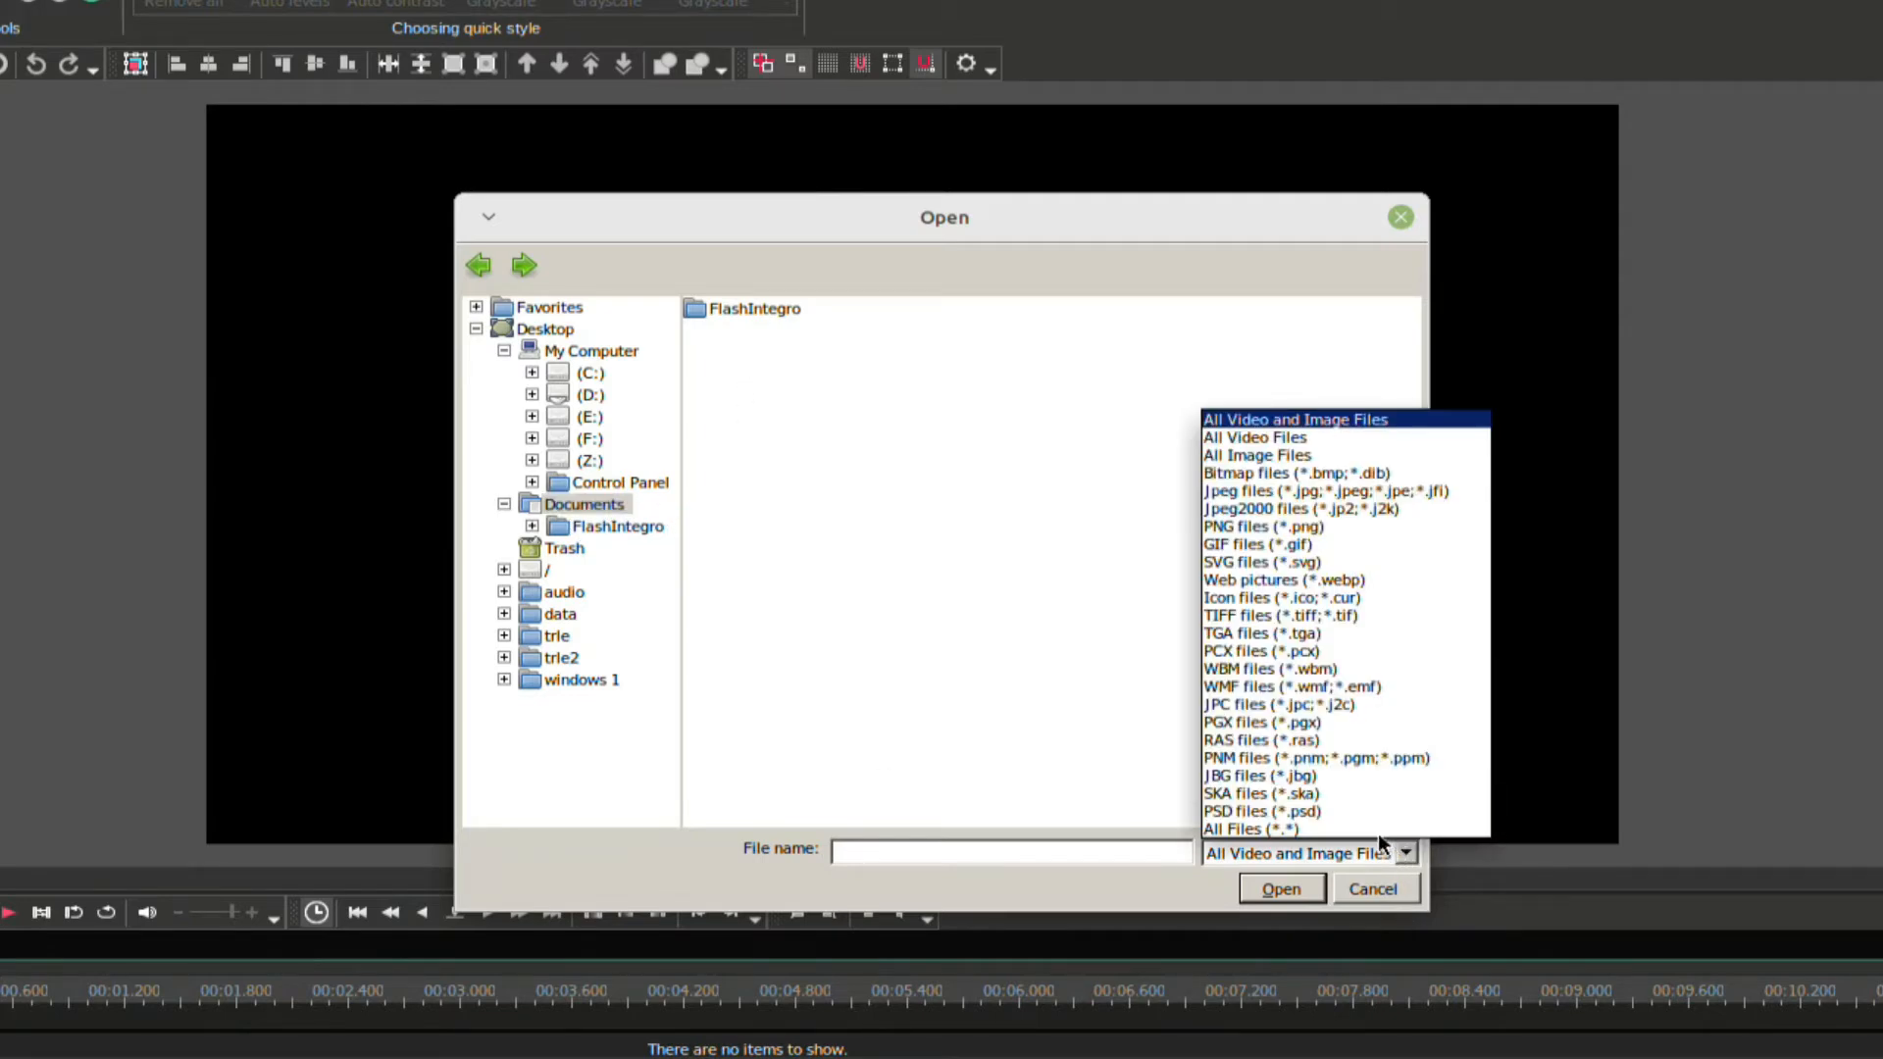
{"action": "left_click", "coordinate": [1371, 830]}
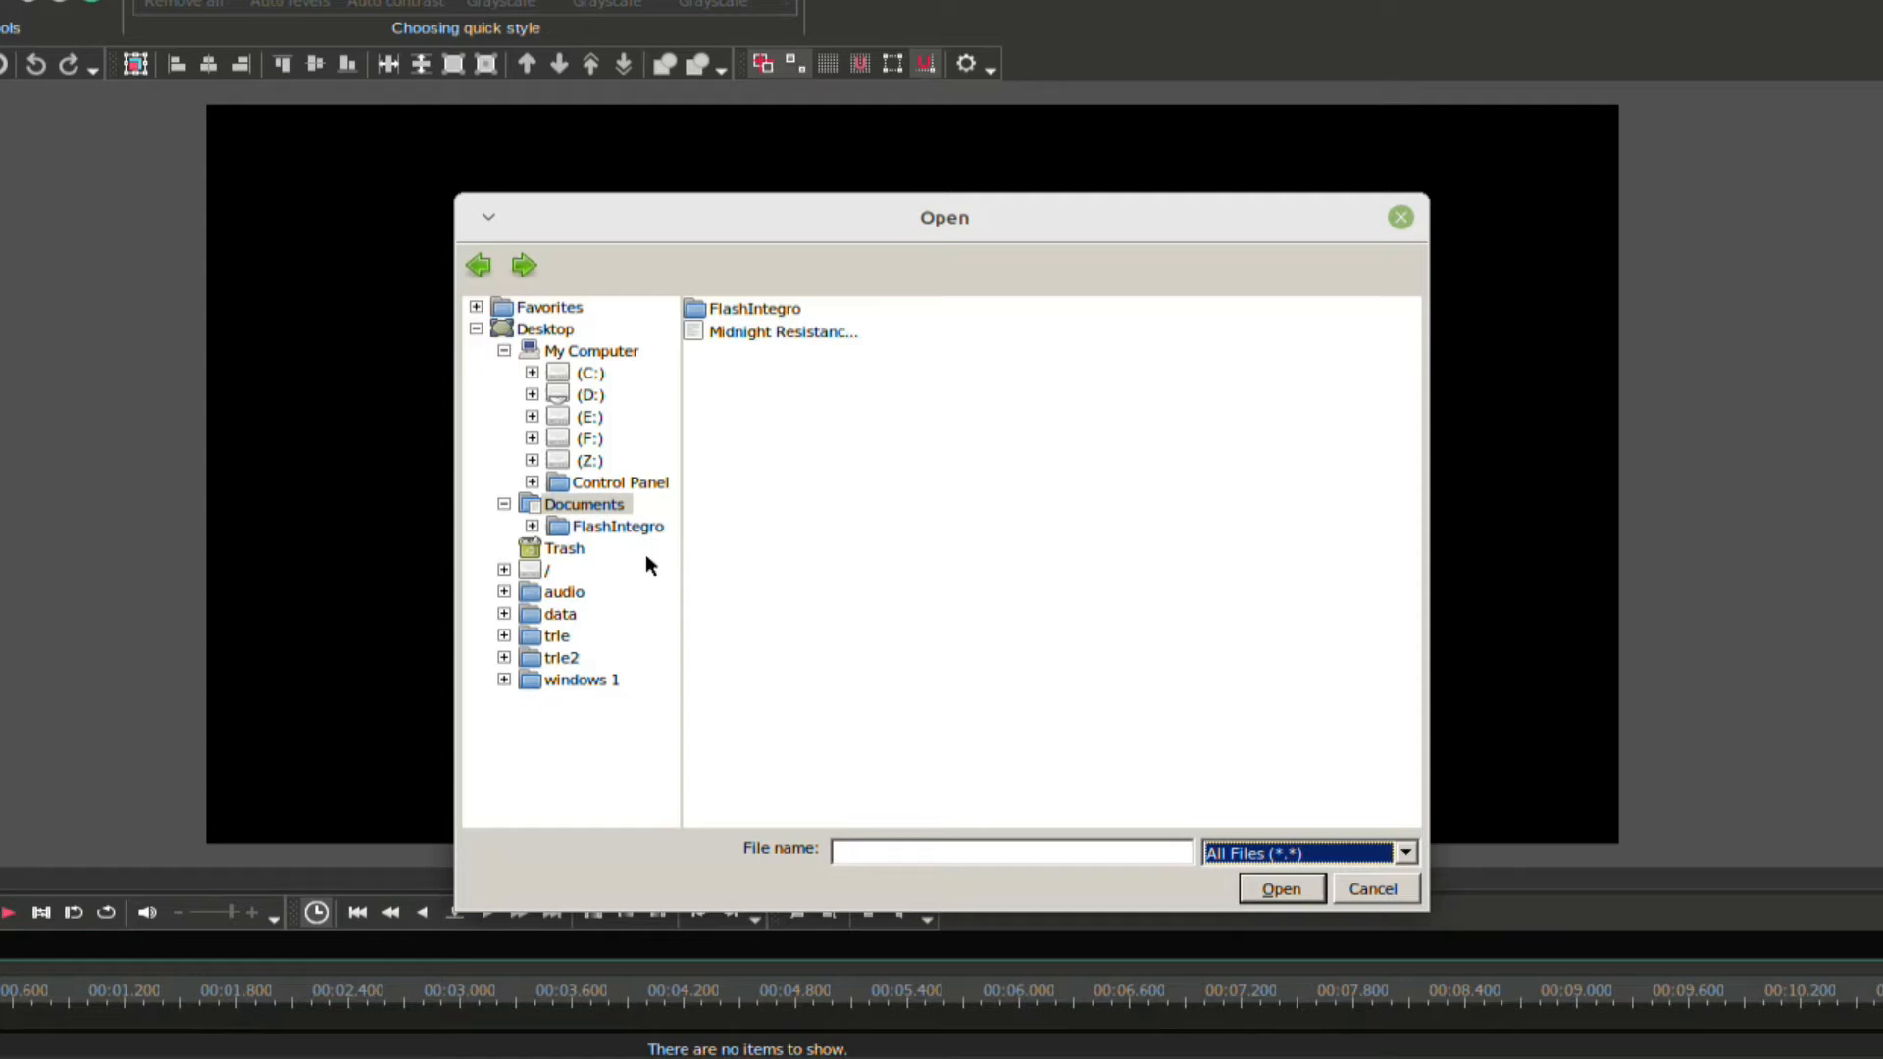
{"action": "left_click", "coordinate": [532, 372]}
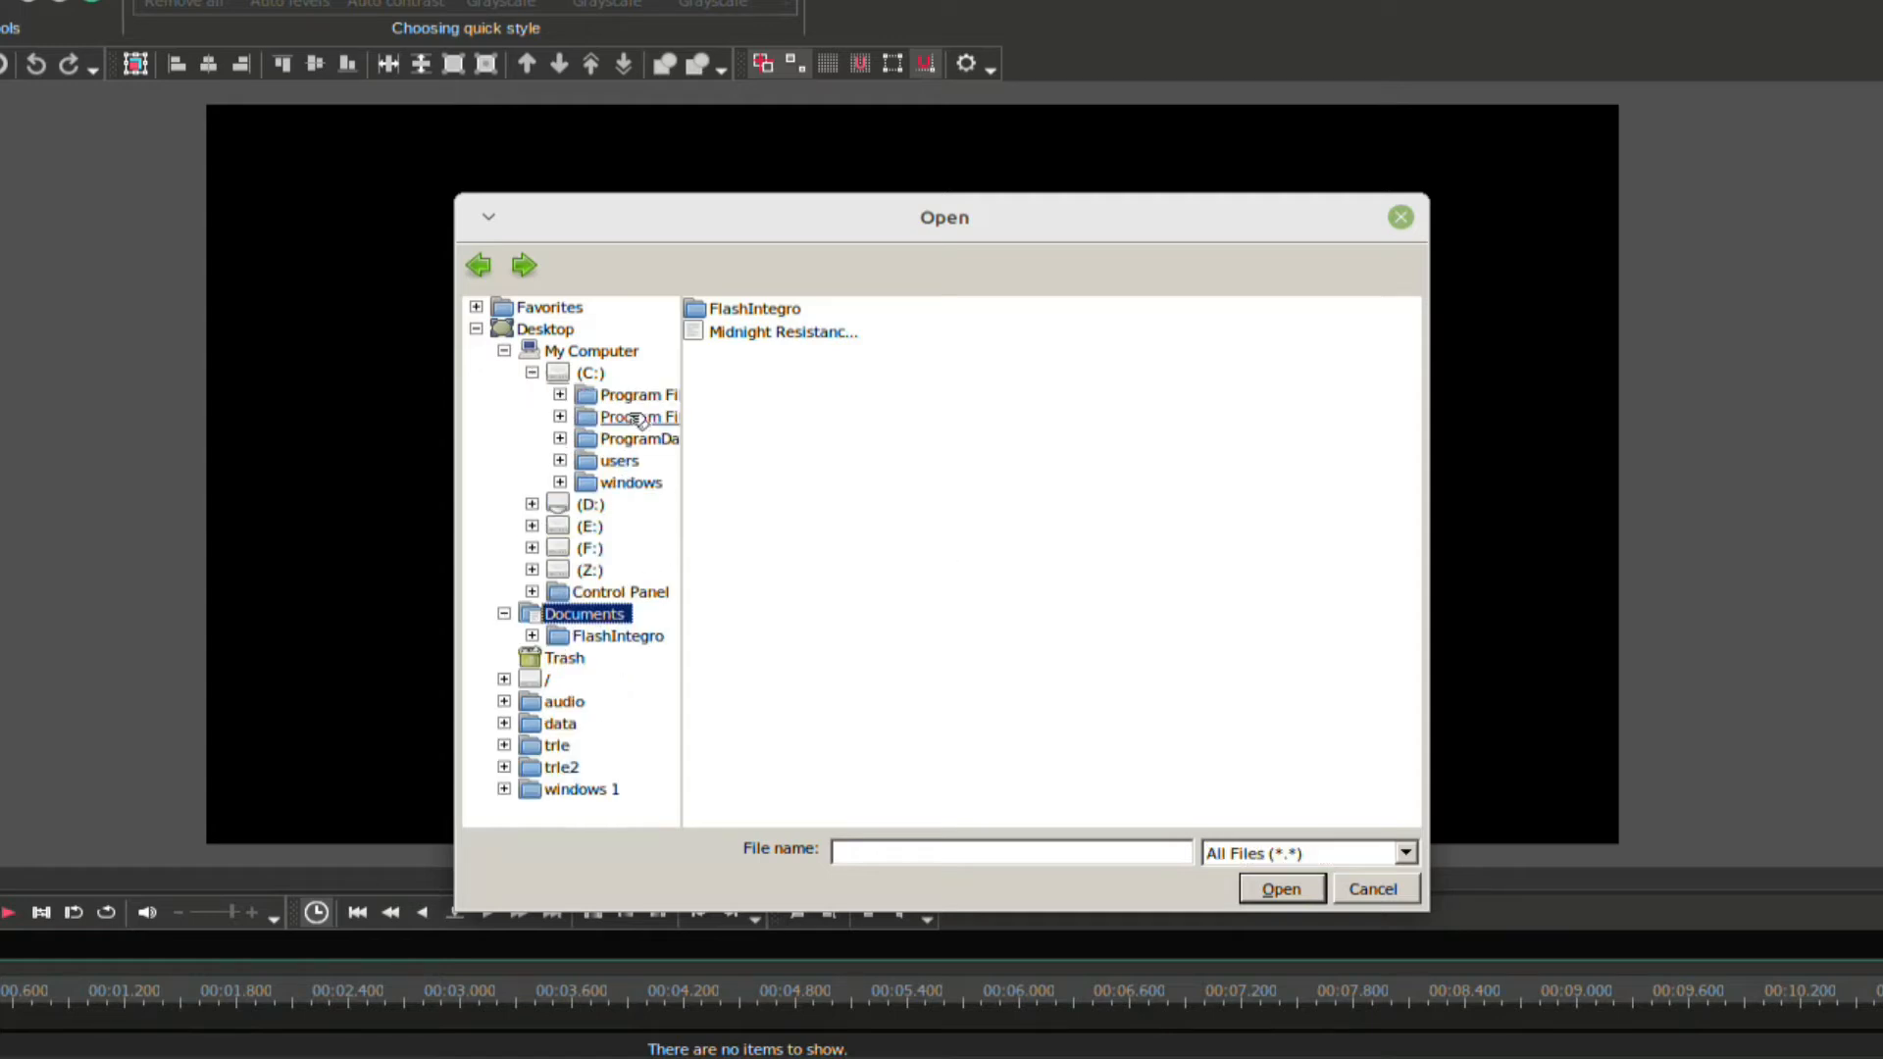
{"action": "left_click", "coordinate": [628, 481]}
{"action": "left_click", "coordinate": [624, 468]}
{"action": "double_click", "coordinate": [624, 469]}
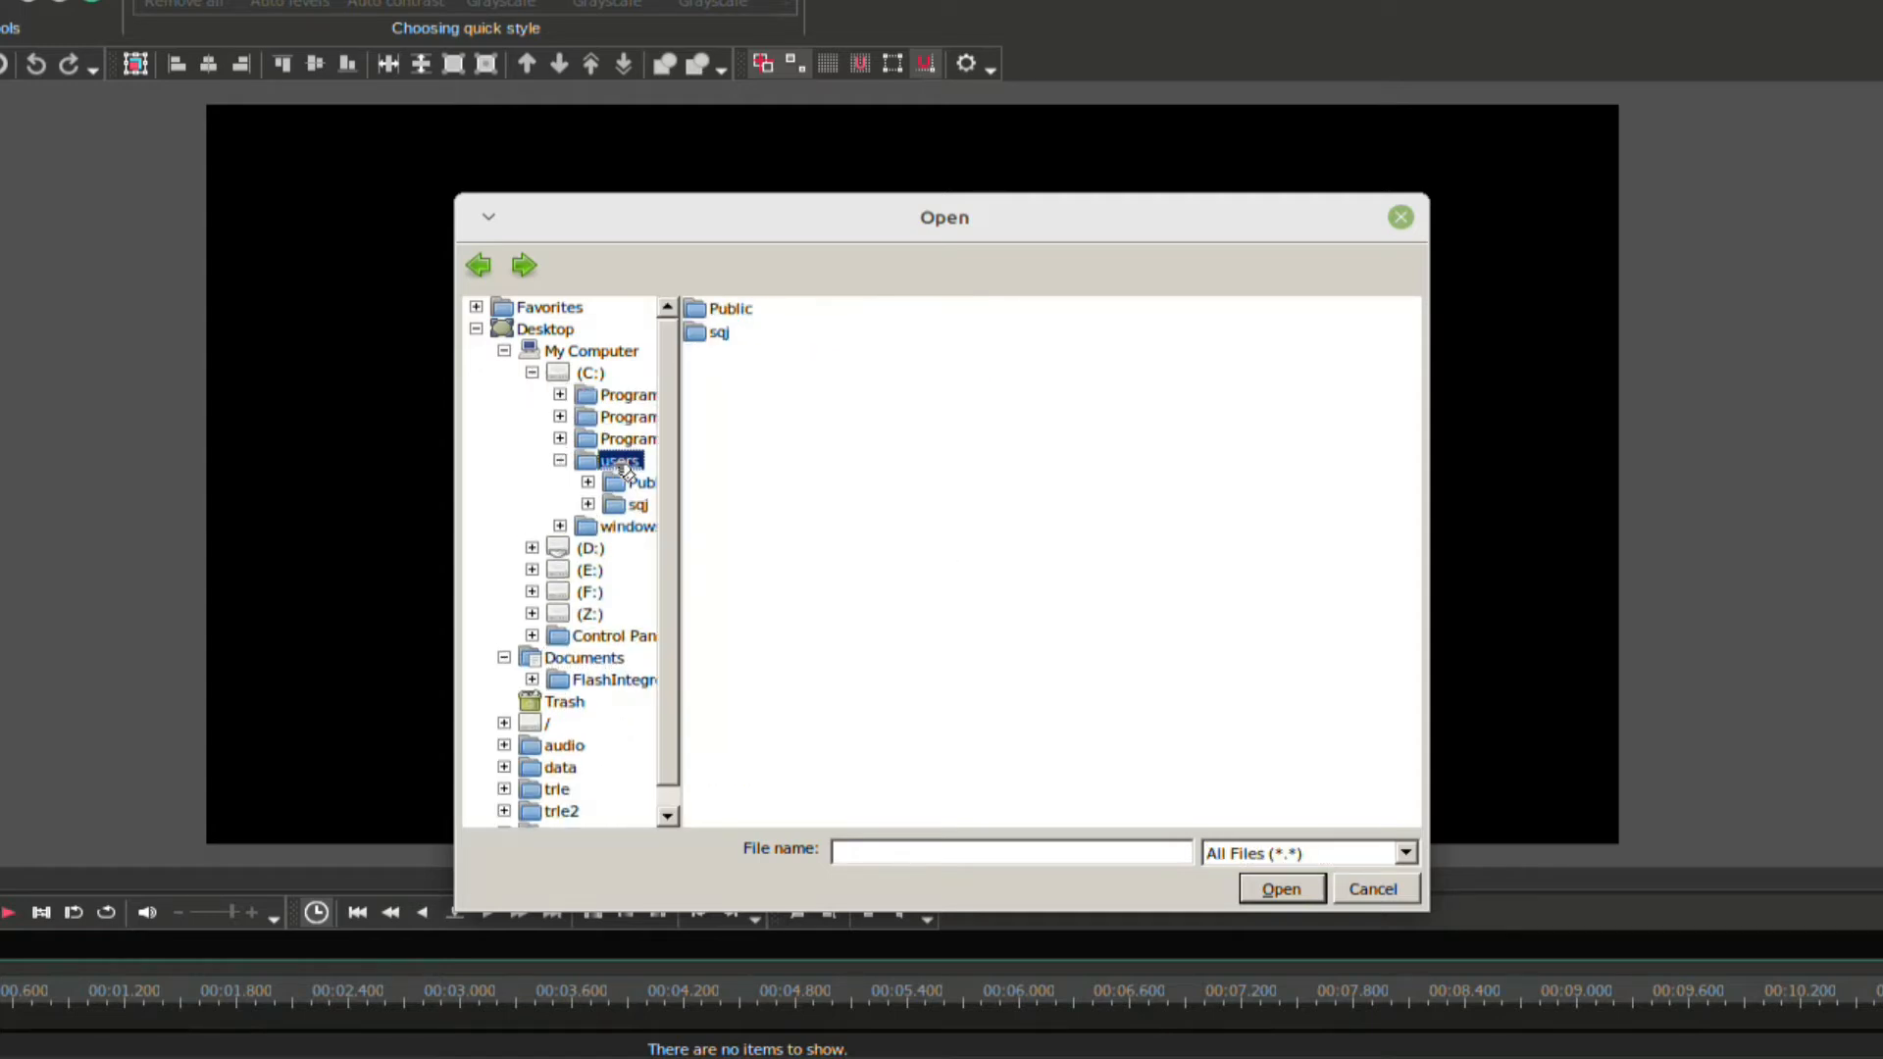
{"action": "double_click", "coordinate": [728, 332]}
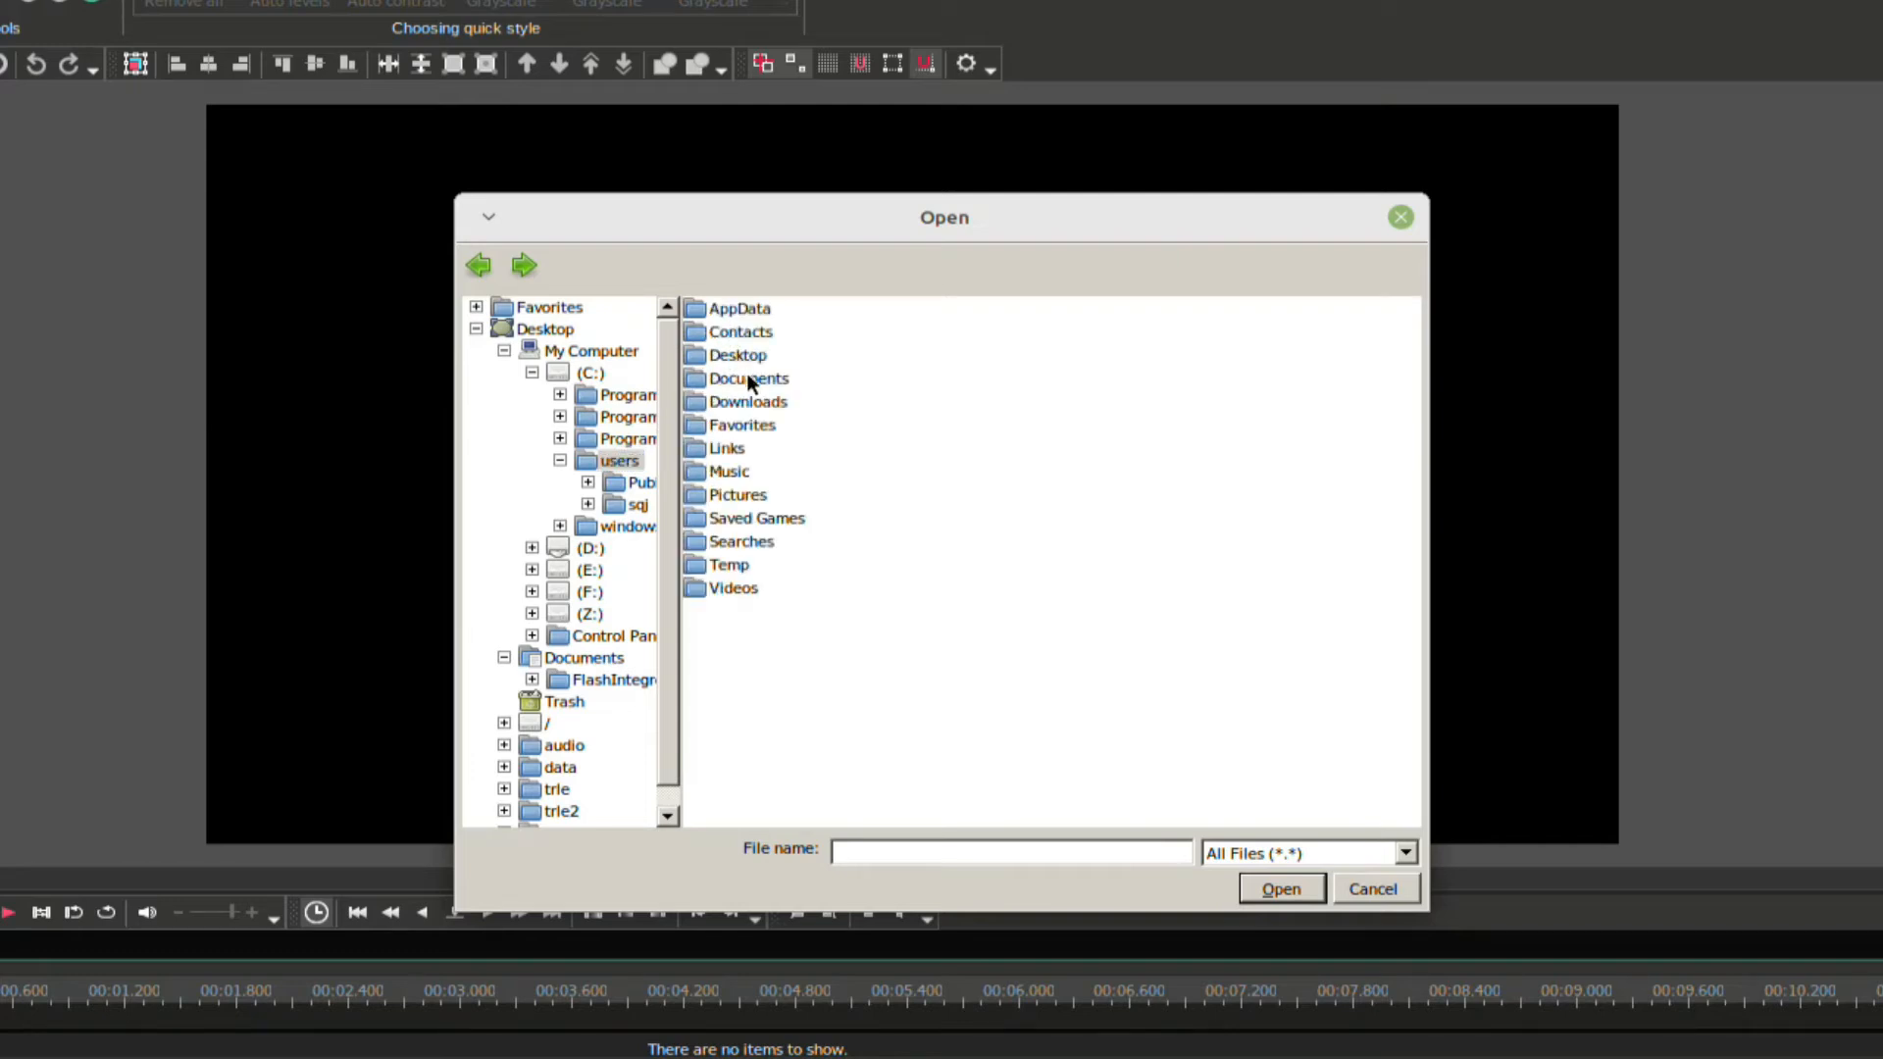
{"action": "double_click", "coordinate": [741, 497]}
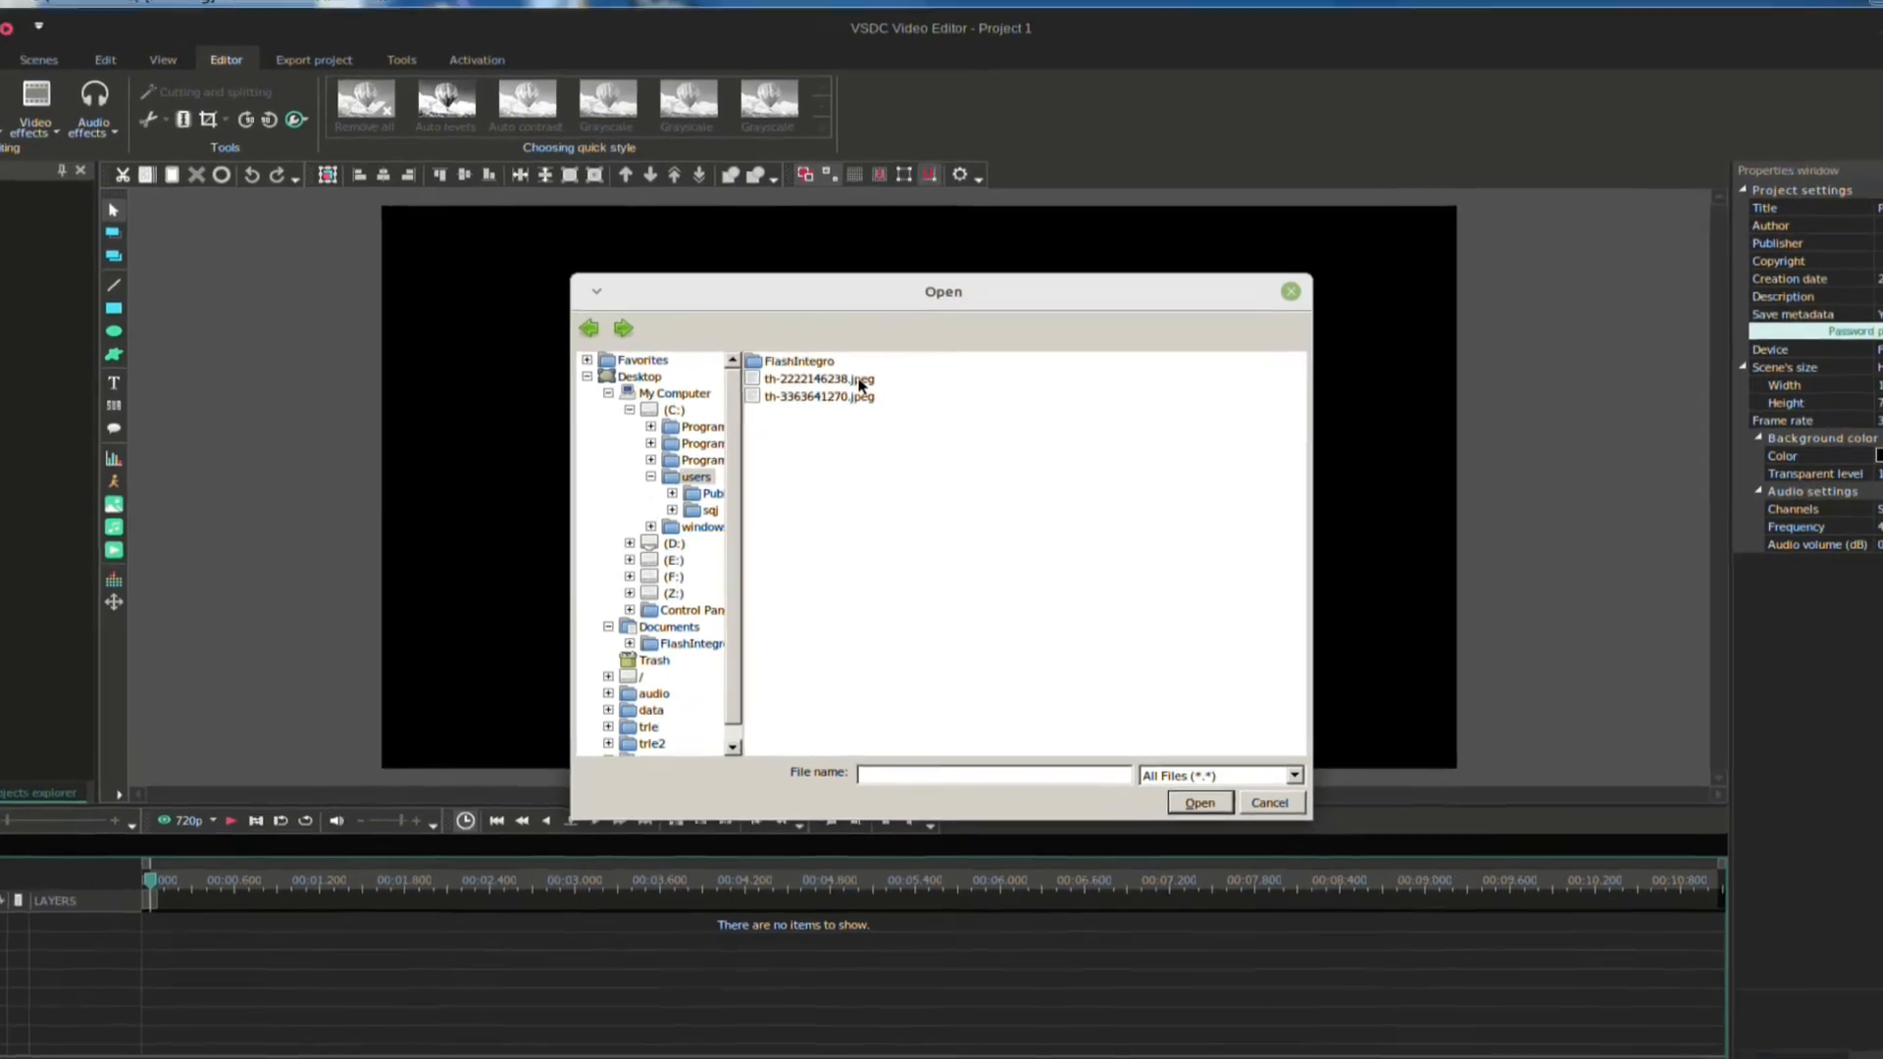
Add th-2222146238.jpeg to the scene from the cursor position on a new layer
{"action": "left_click", "coordinate": [852, 367]}
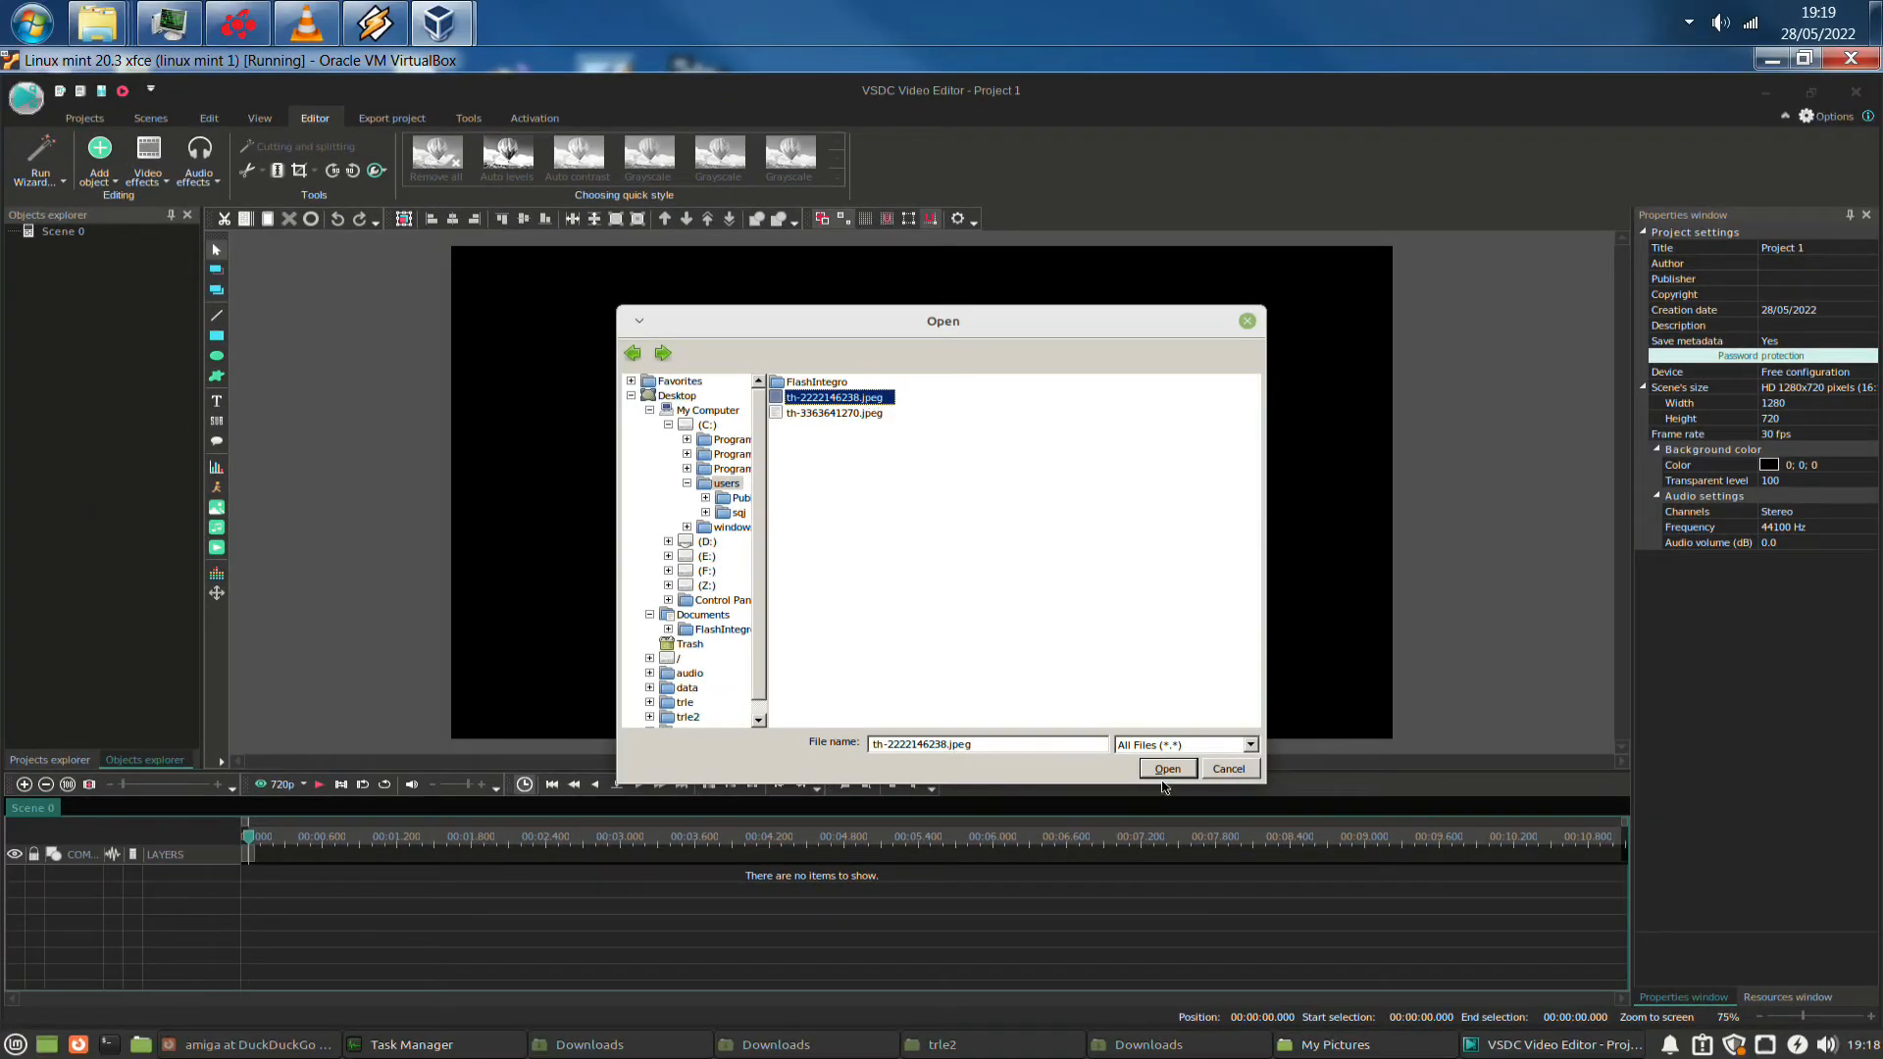
{"action": "left_click", "coordinate": [1167, 769]}
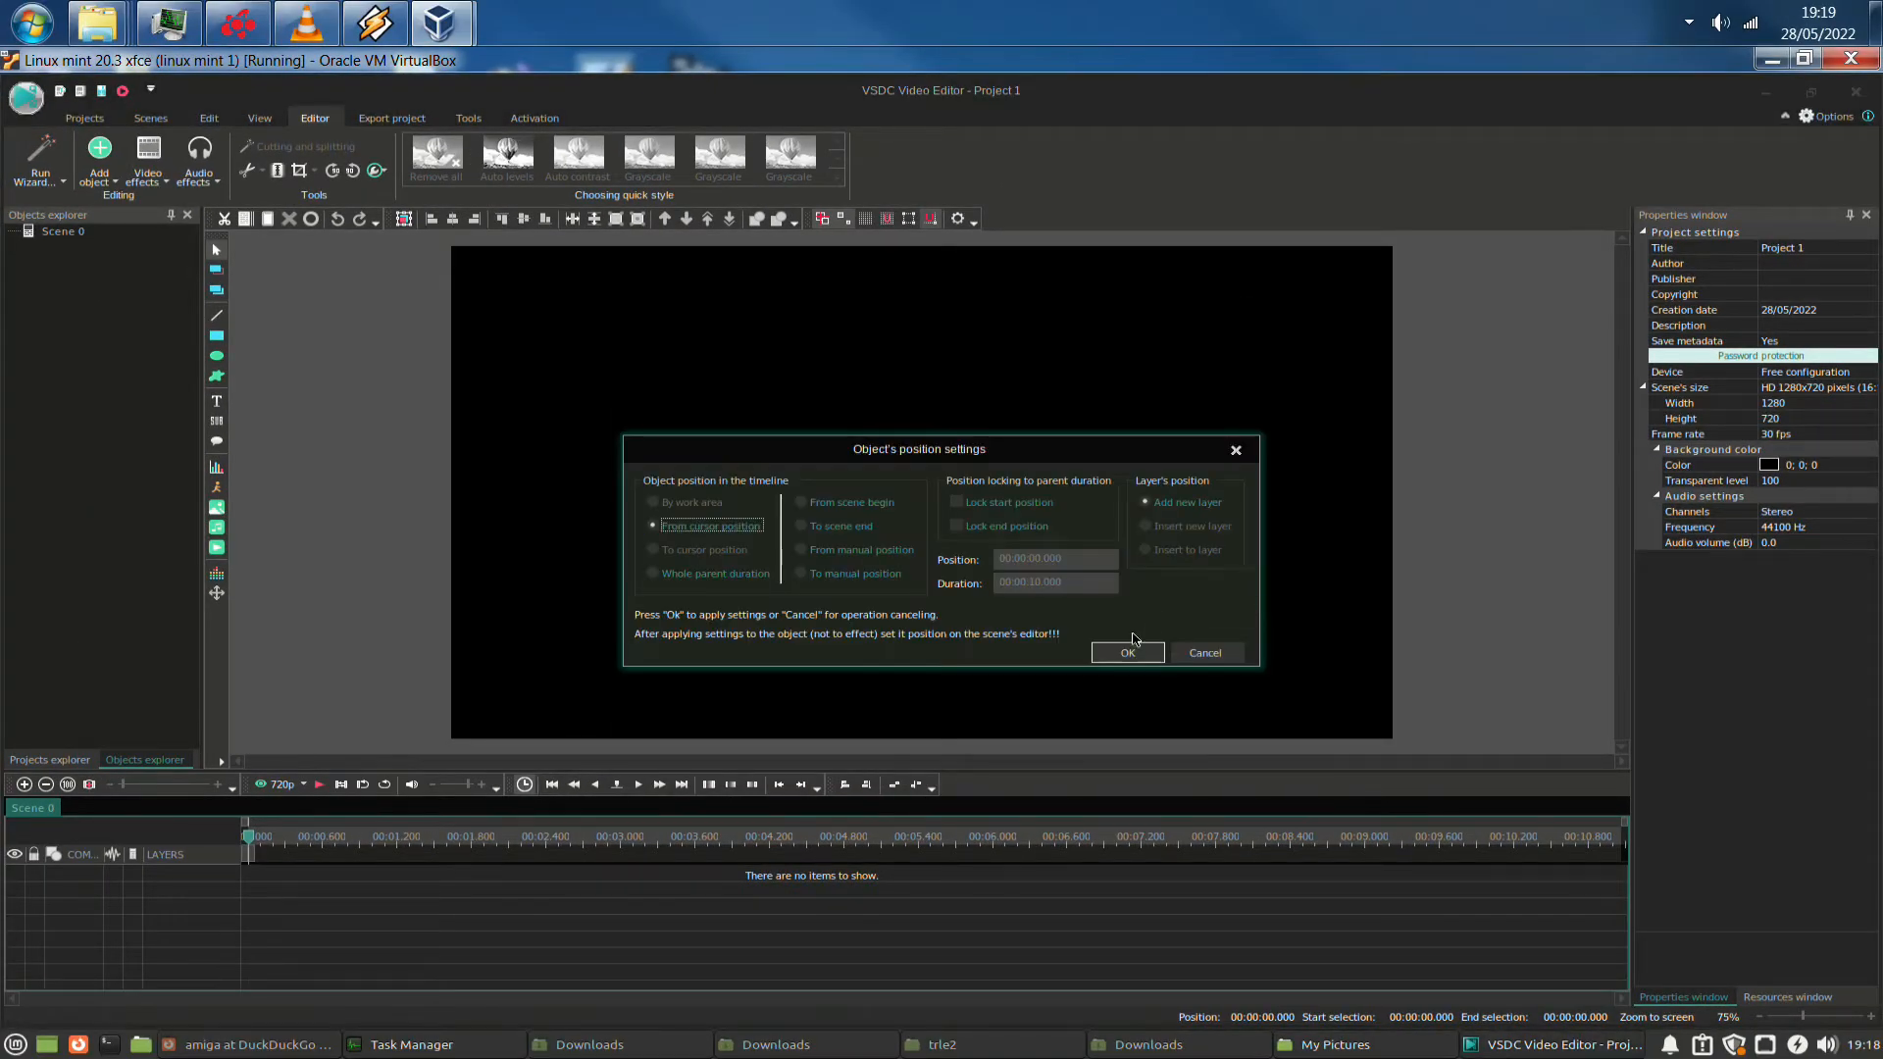
{"action": "left_click", "coordinate": [1128, 651]}
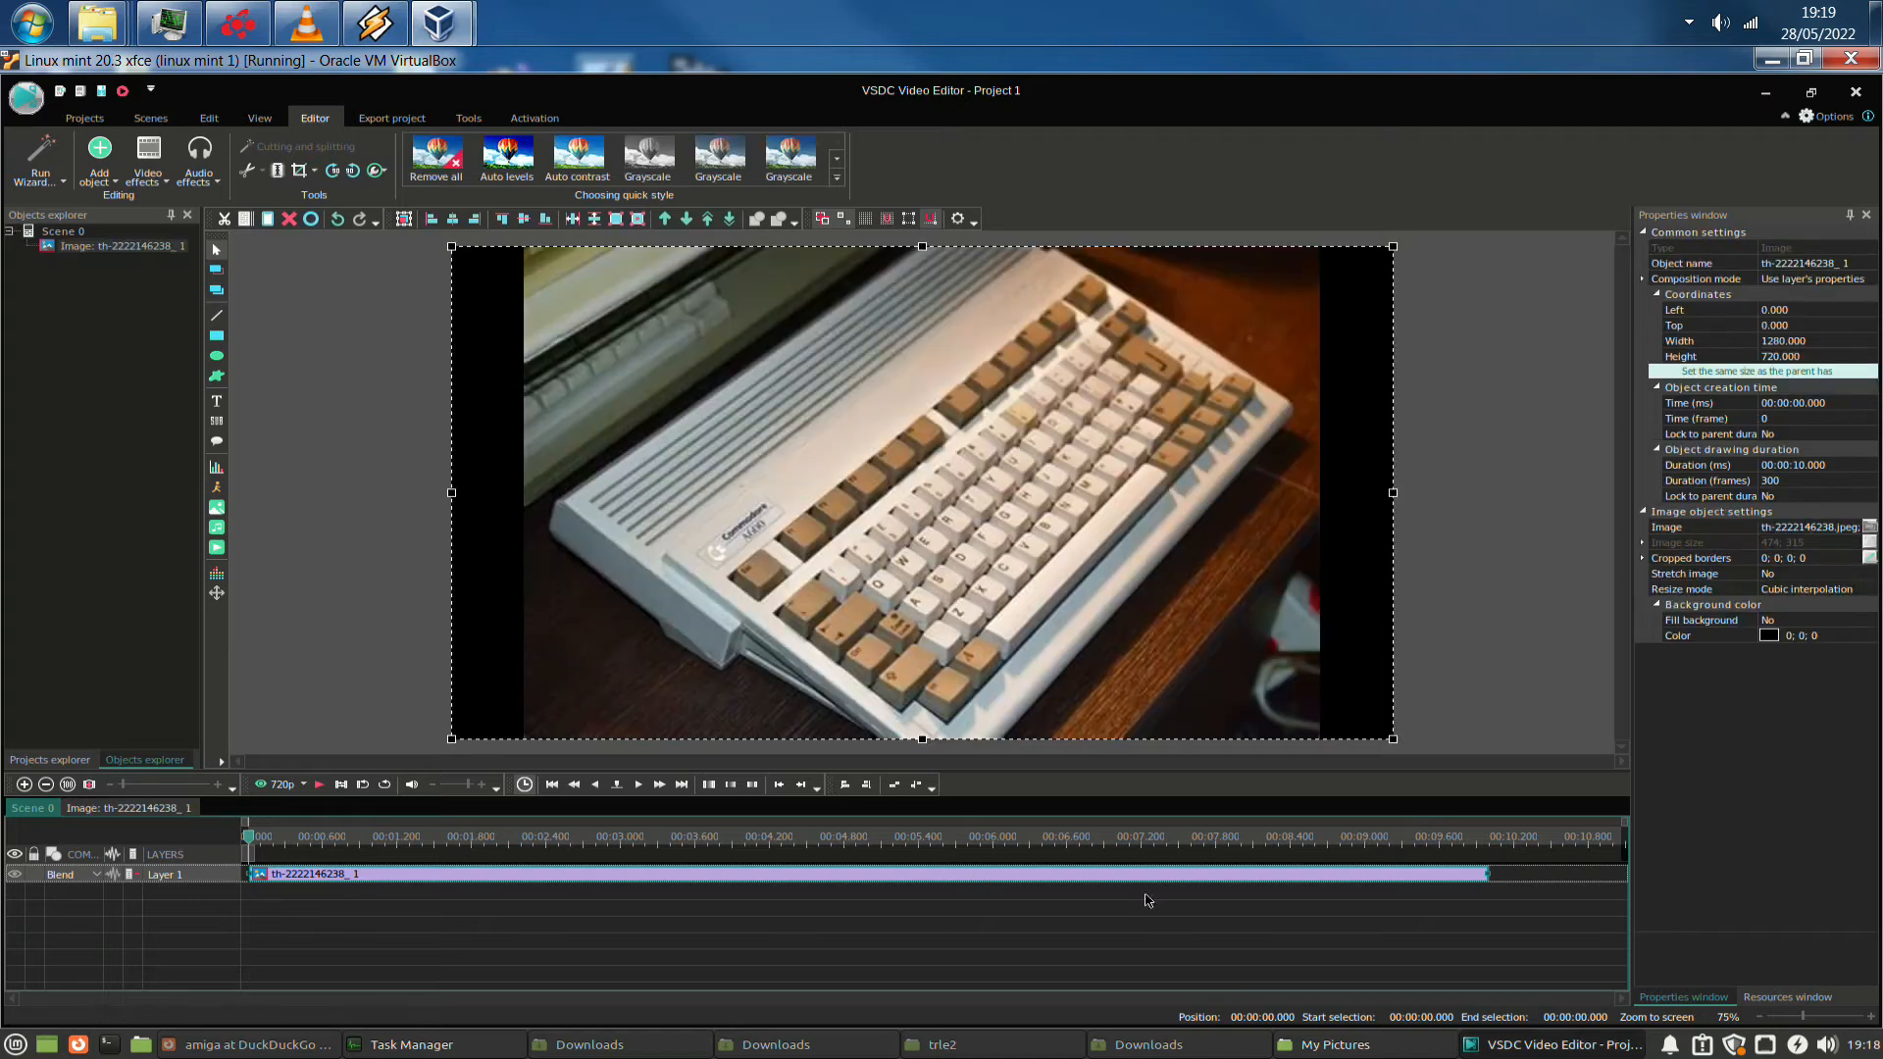
{"action": "left_click", "coordinate": [1492, 876]}
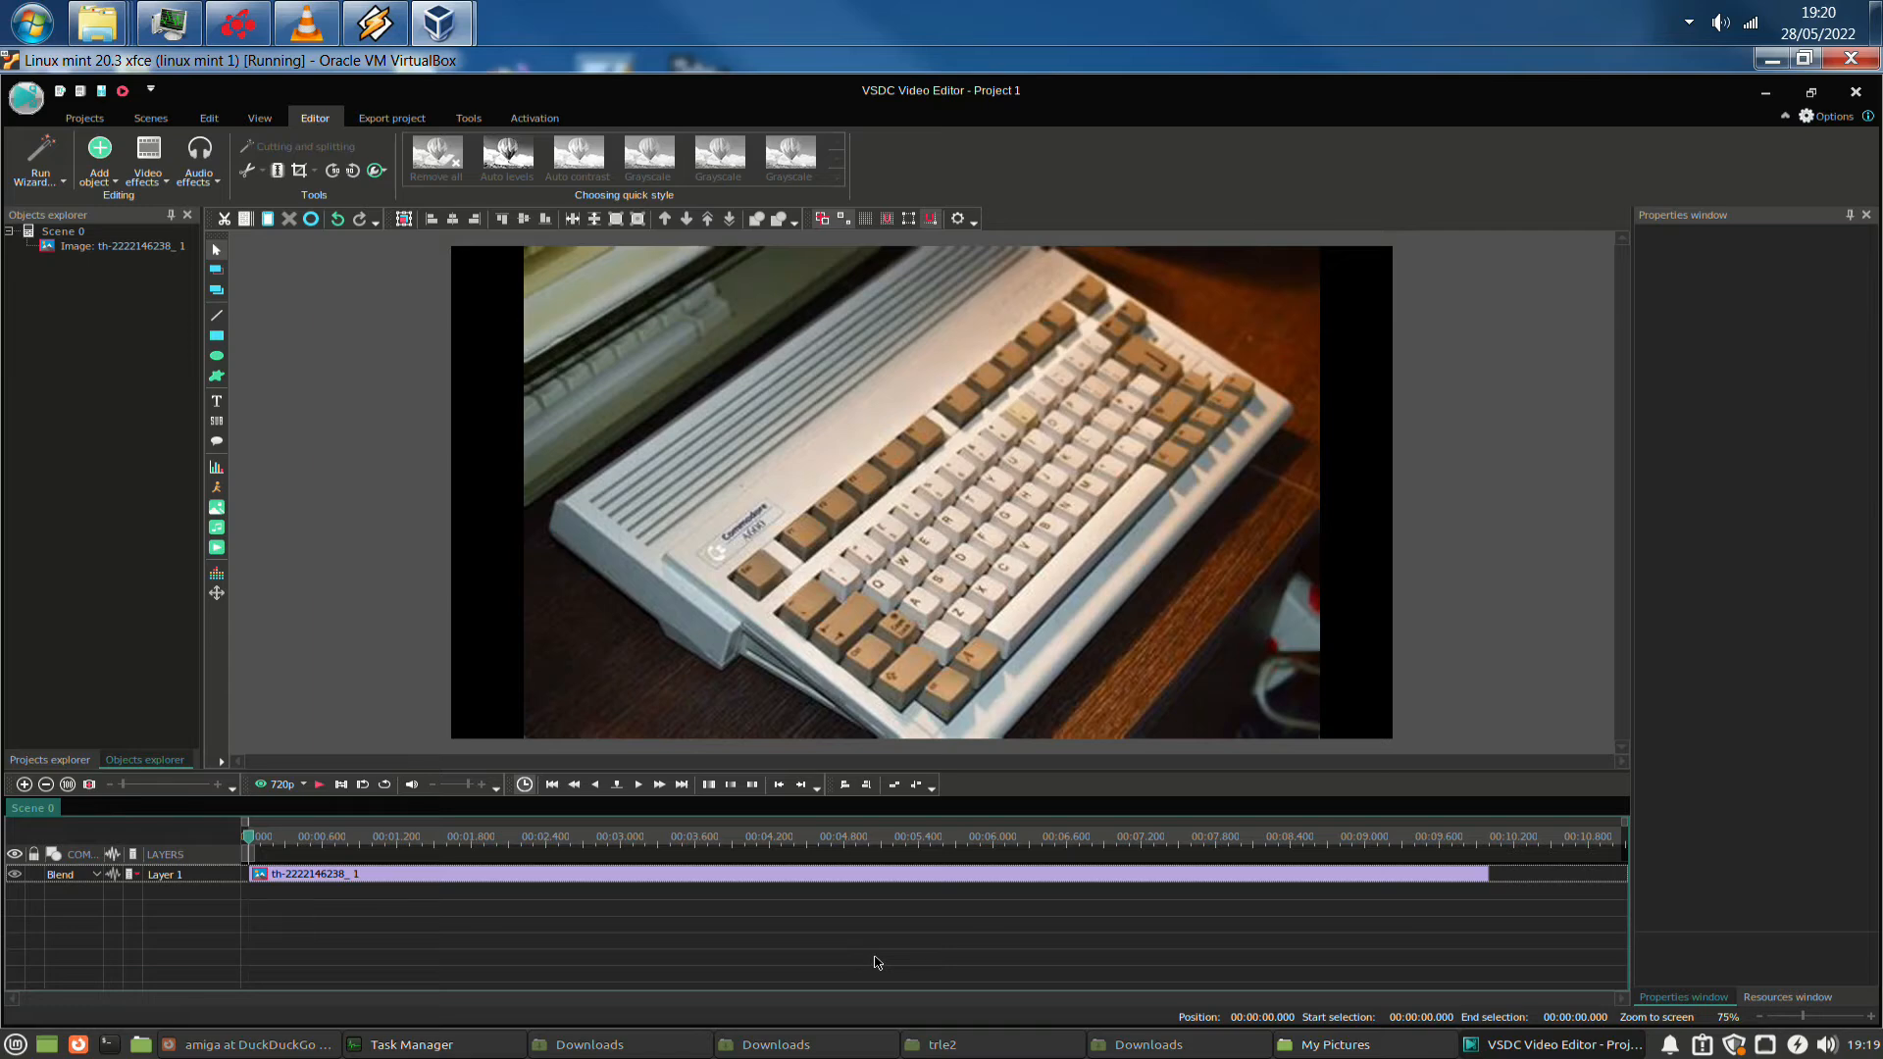
Start adding an image object and look through the Documents folder with the file filter set to All Files (*.*)
{"action": "left_click", "coordinate": [98, 166]}
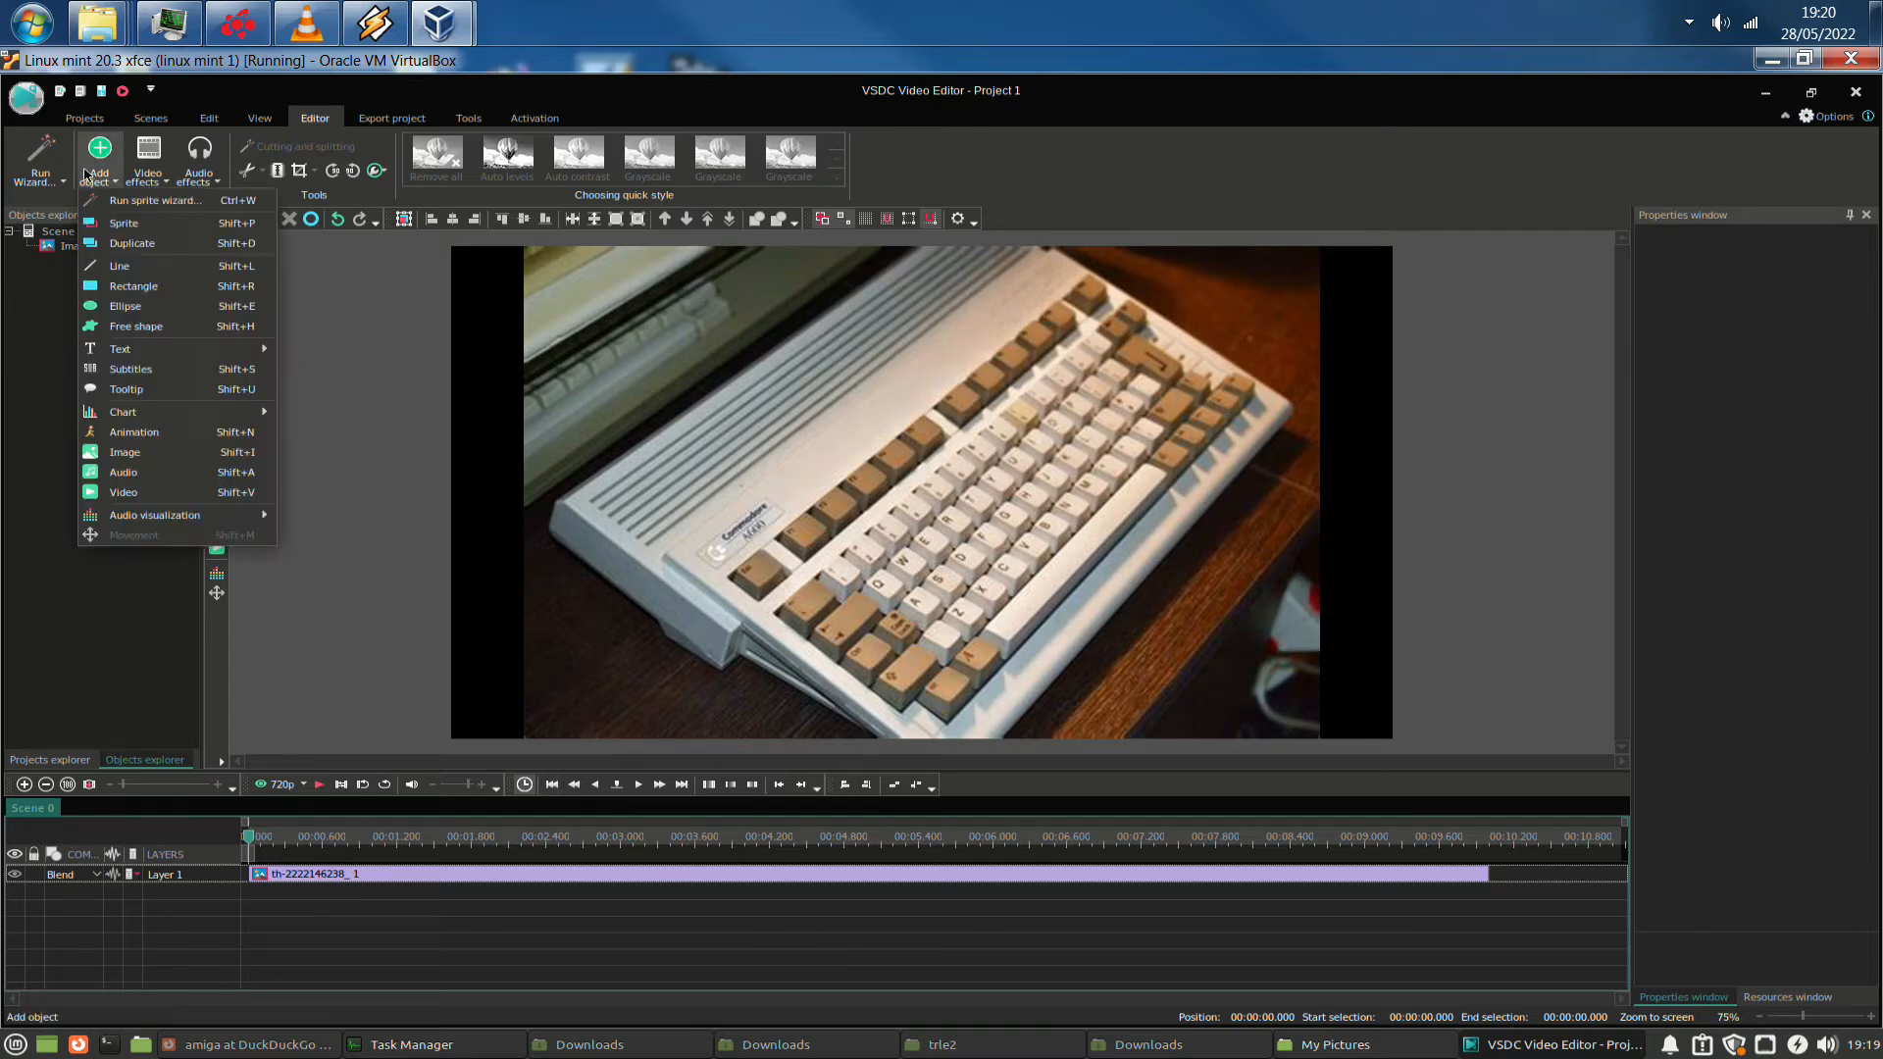
{"action": "left_click", "coordinate": [172, 457]}
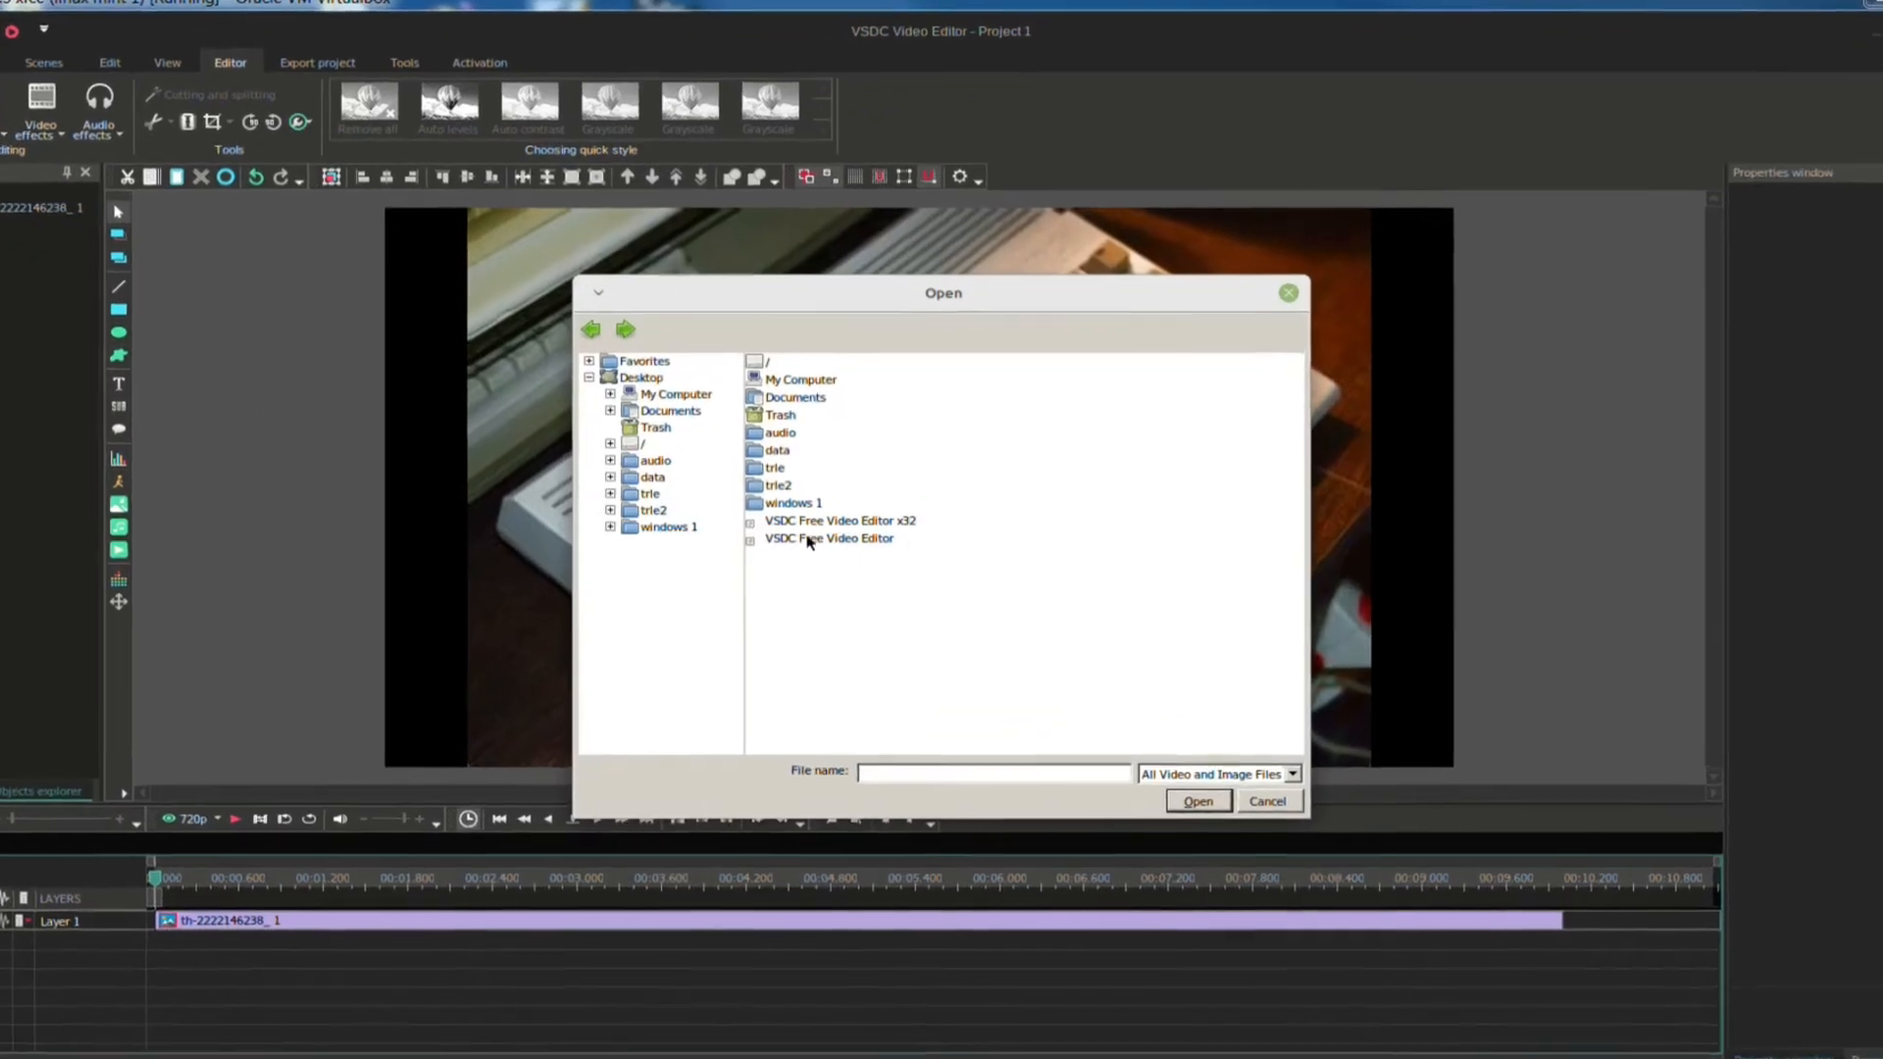
{"action": "left_click", "coordinate": [800, 400]}
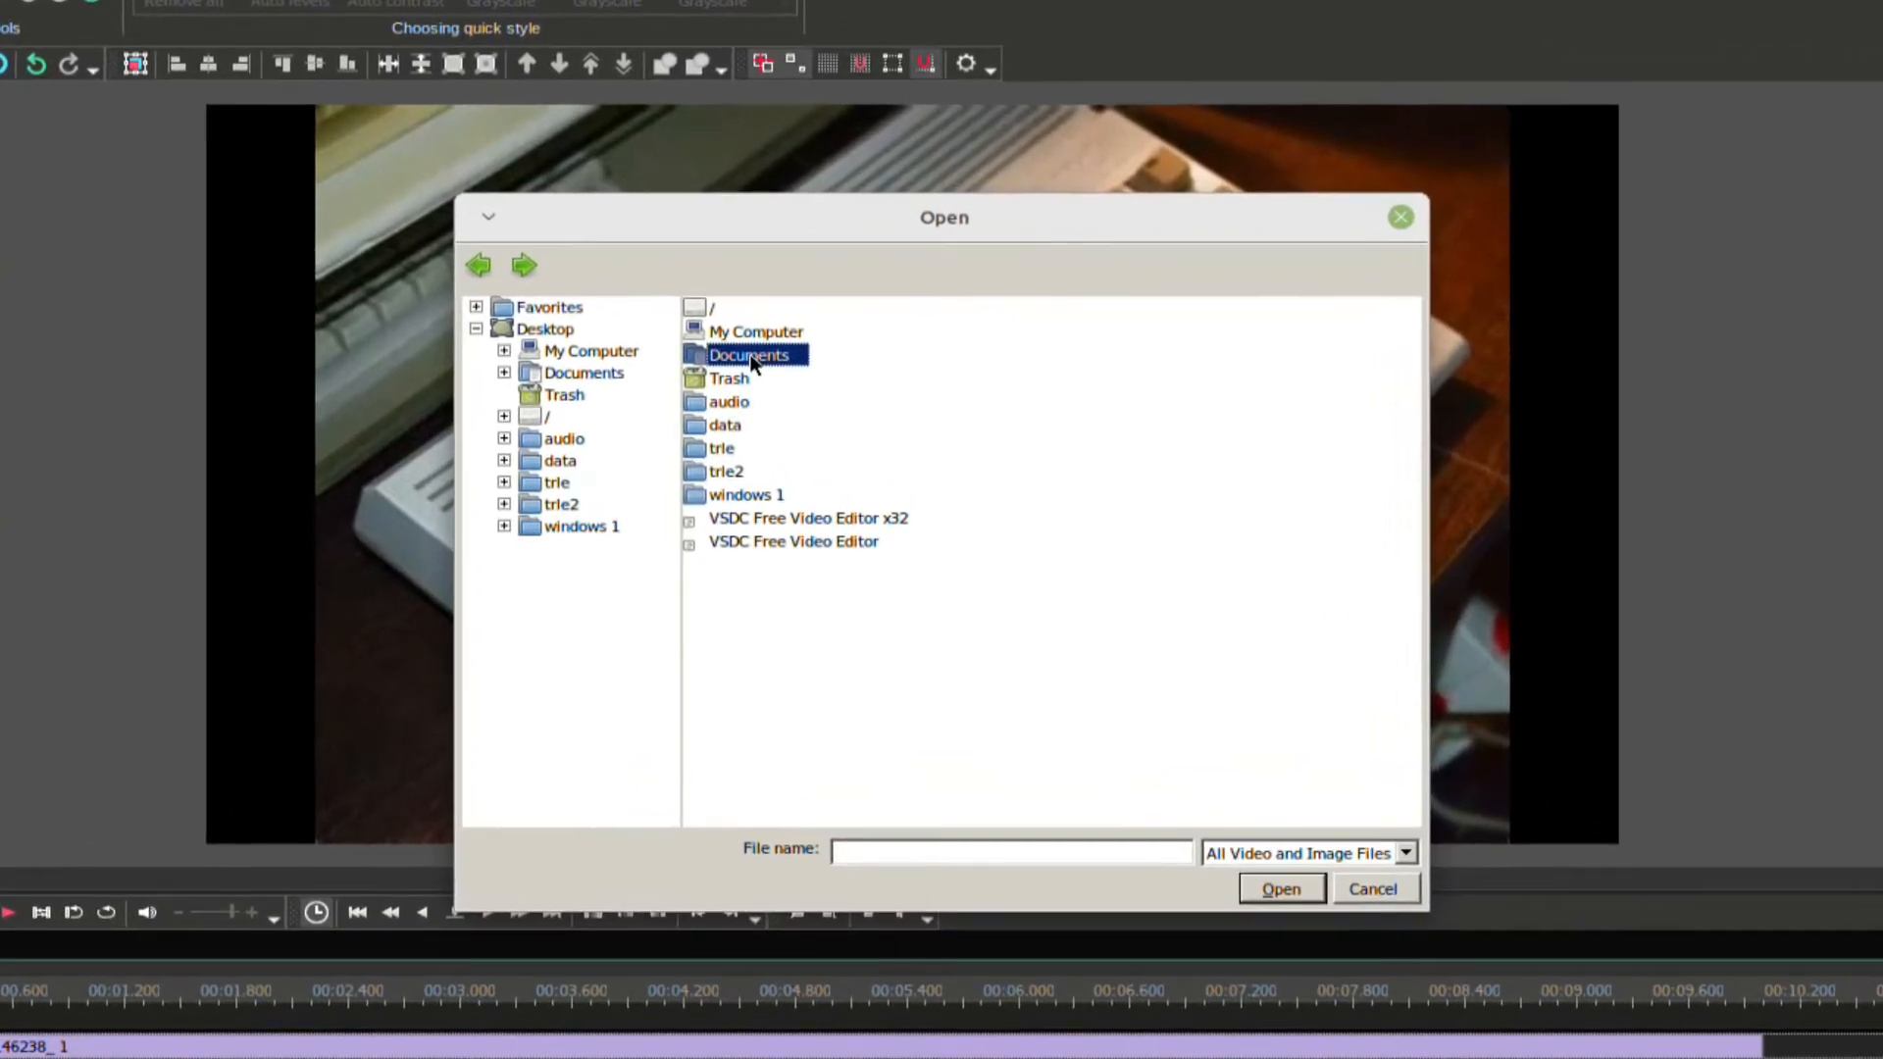
{"action": "double_click", "coordinate": [751, 363]}
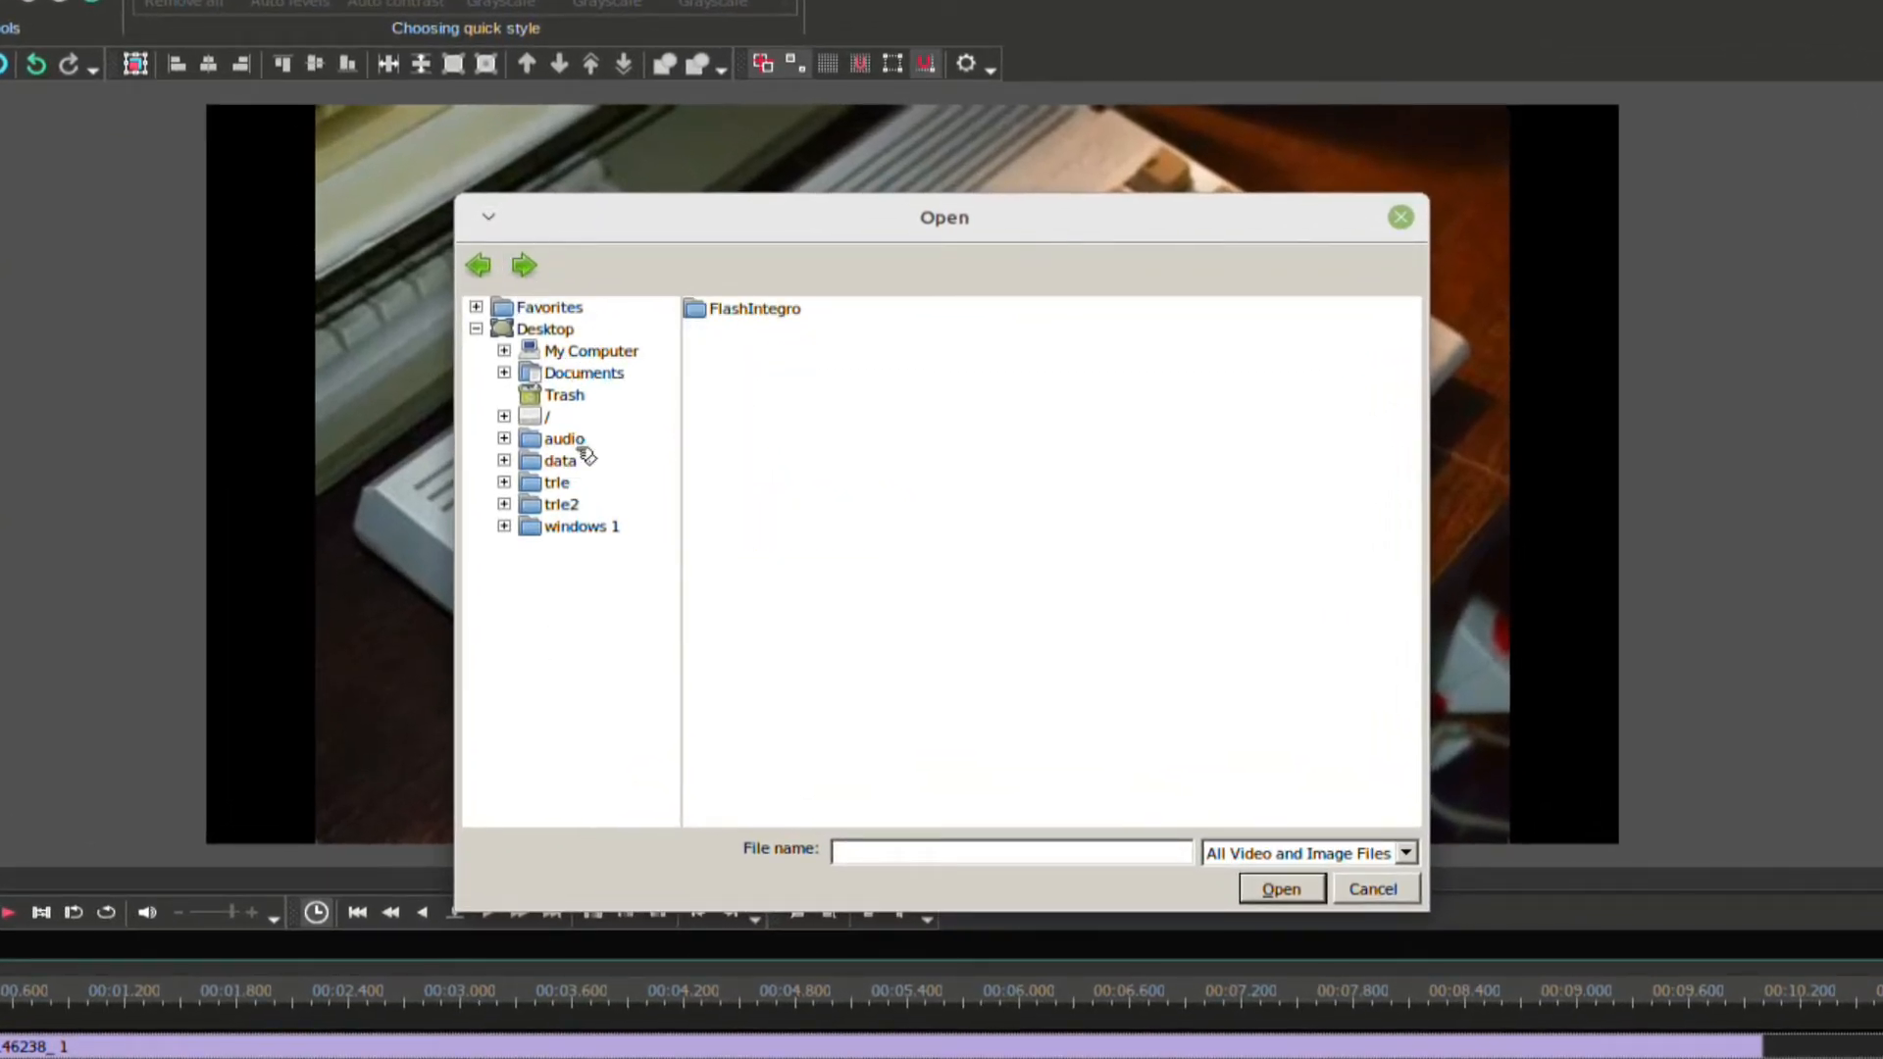
{"action": "left_click", "coordinate": [594, 352]}
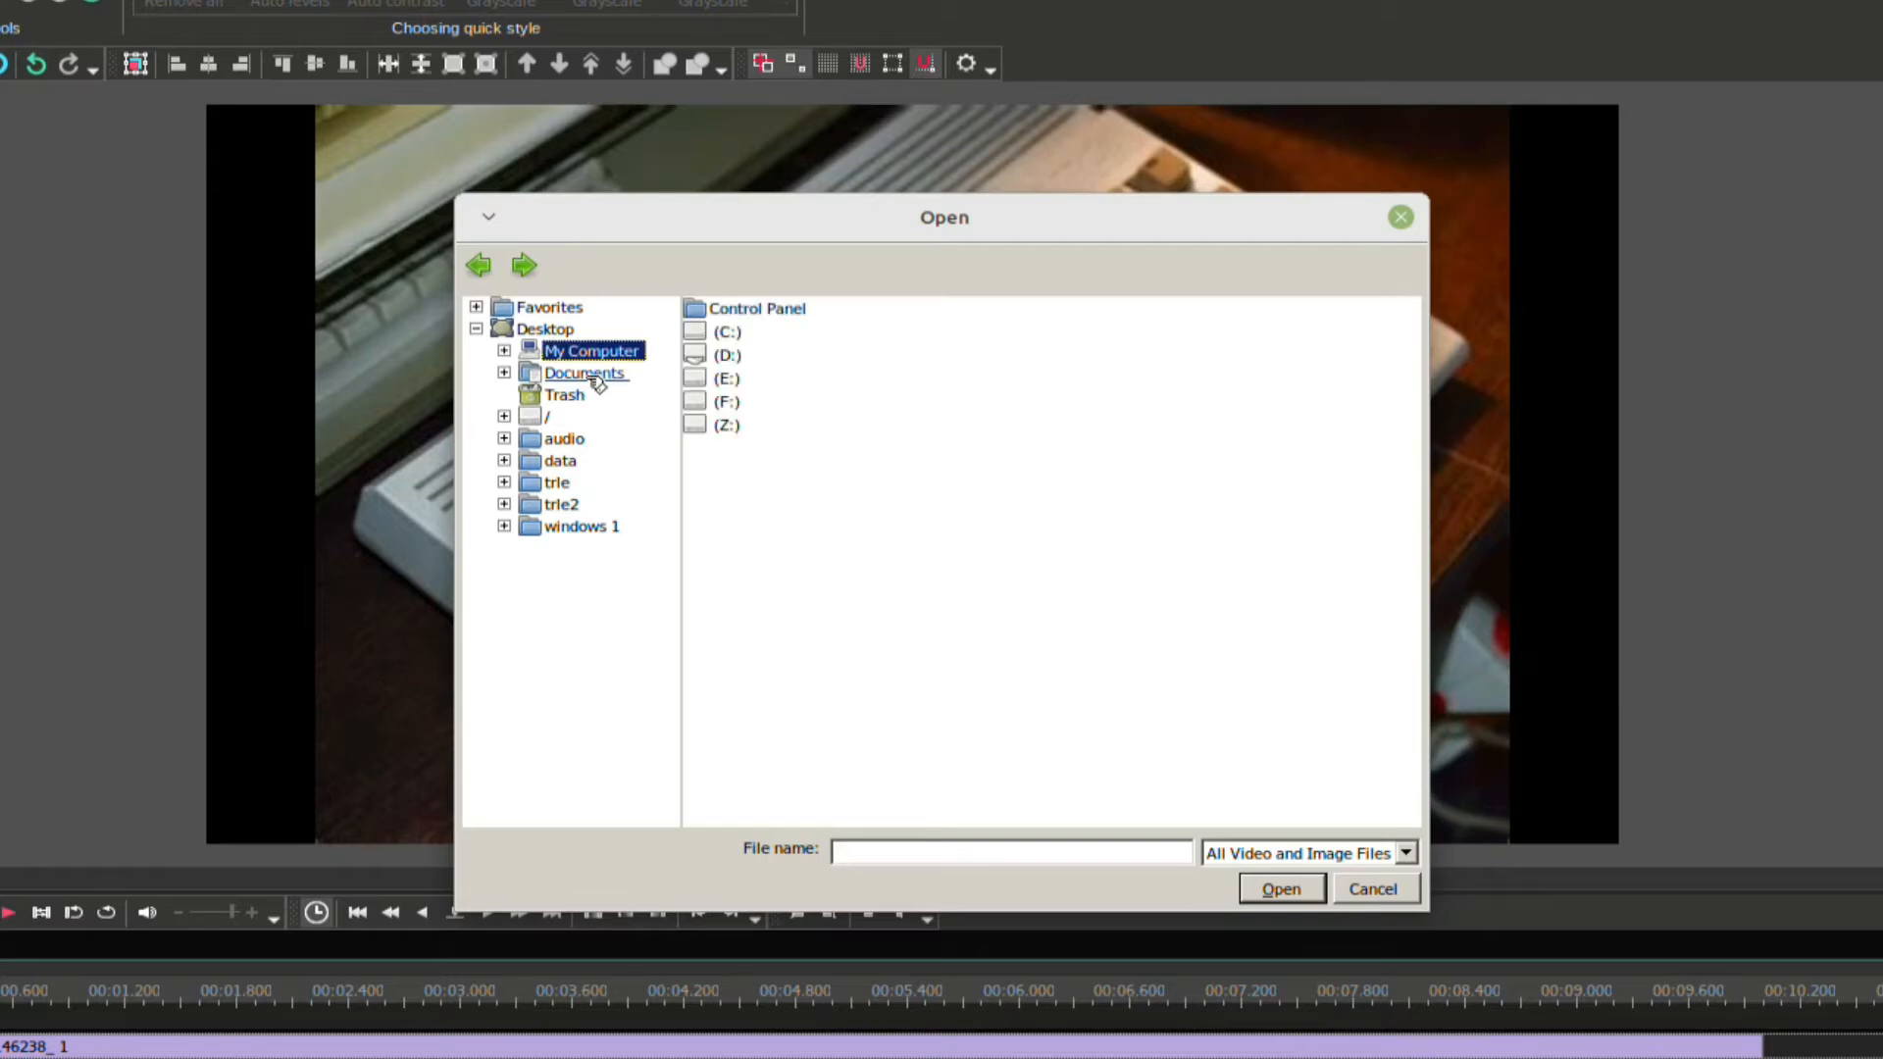
{"action": "left_click", "coordinate": [594, 375]}
{"action": "left_click", "coordinate": [593, 375]}
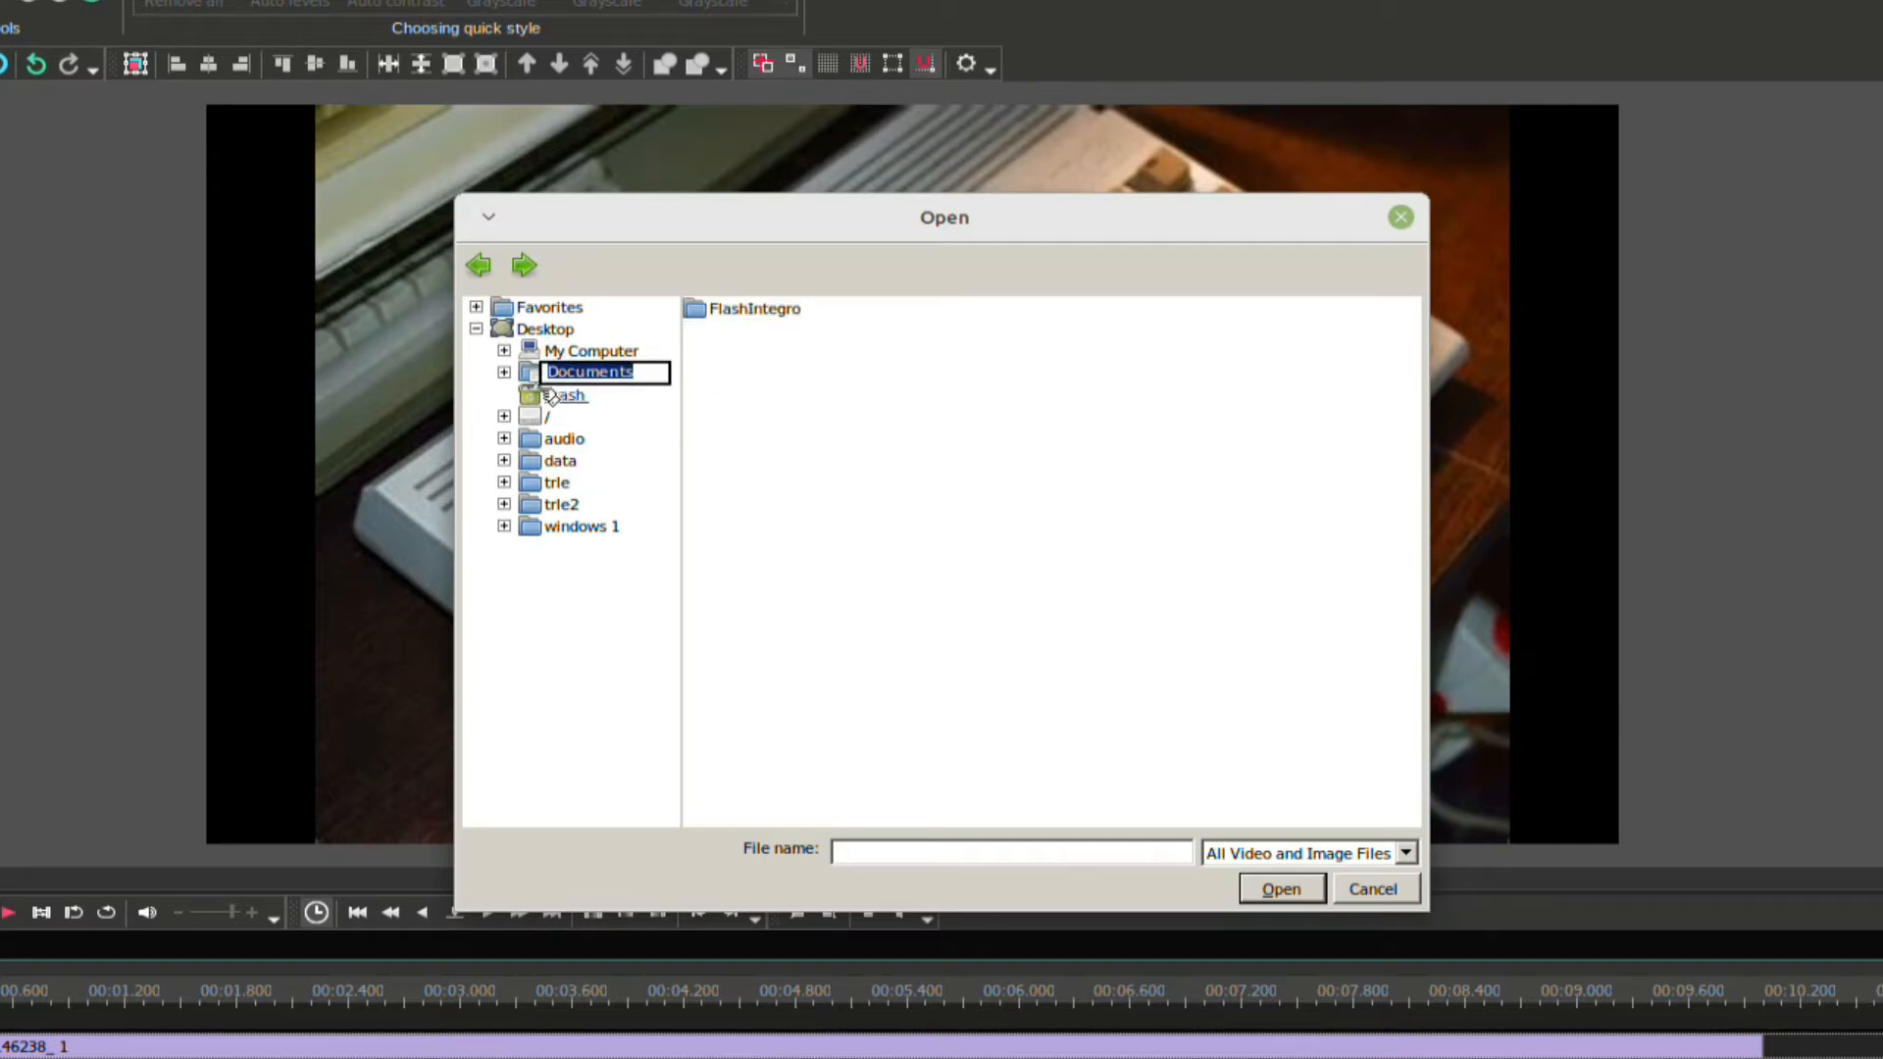
{"action": "left_click", "coordinate": [503, 372]}
{"action": "left_click", "coordinate": [613, 395]}
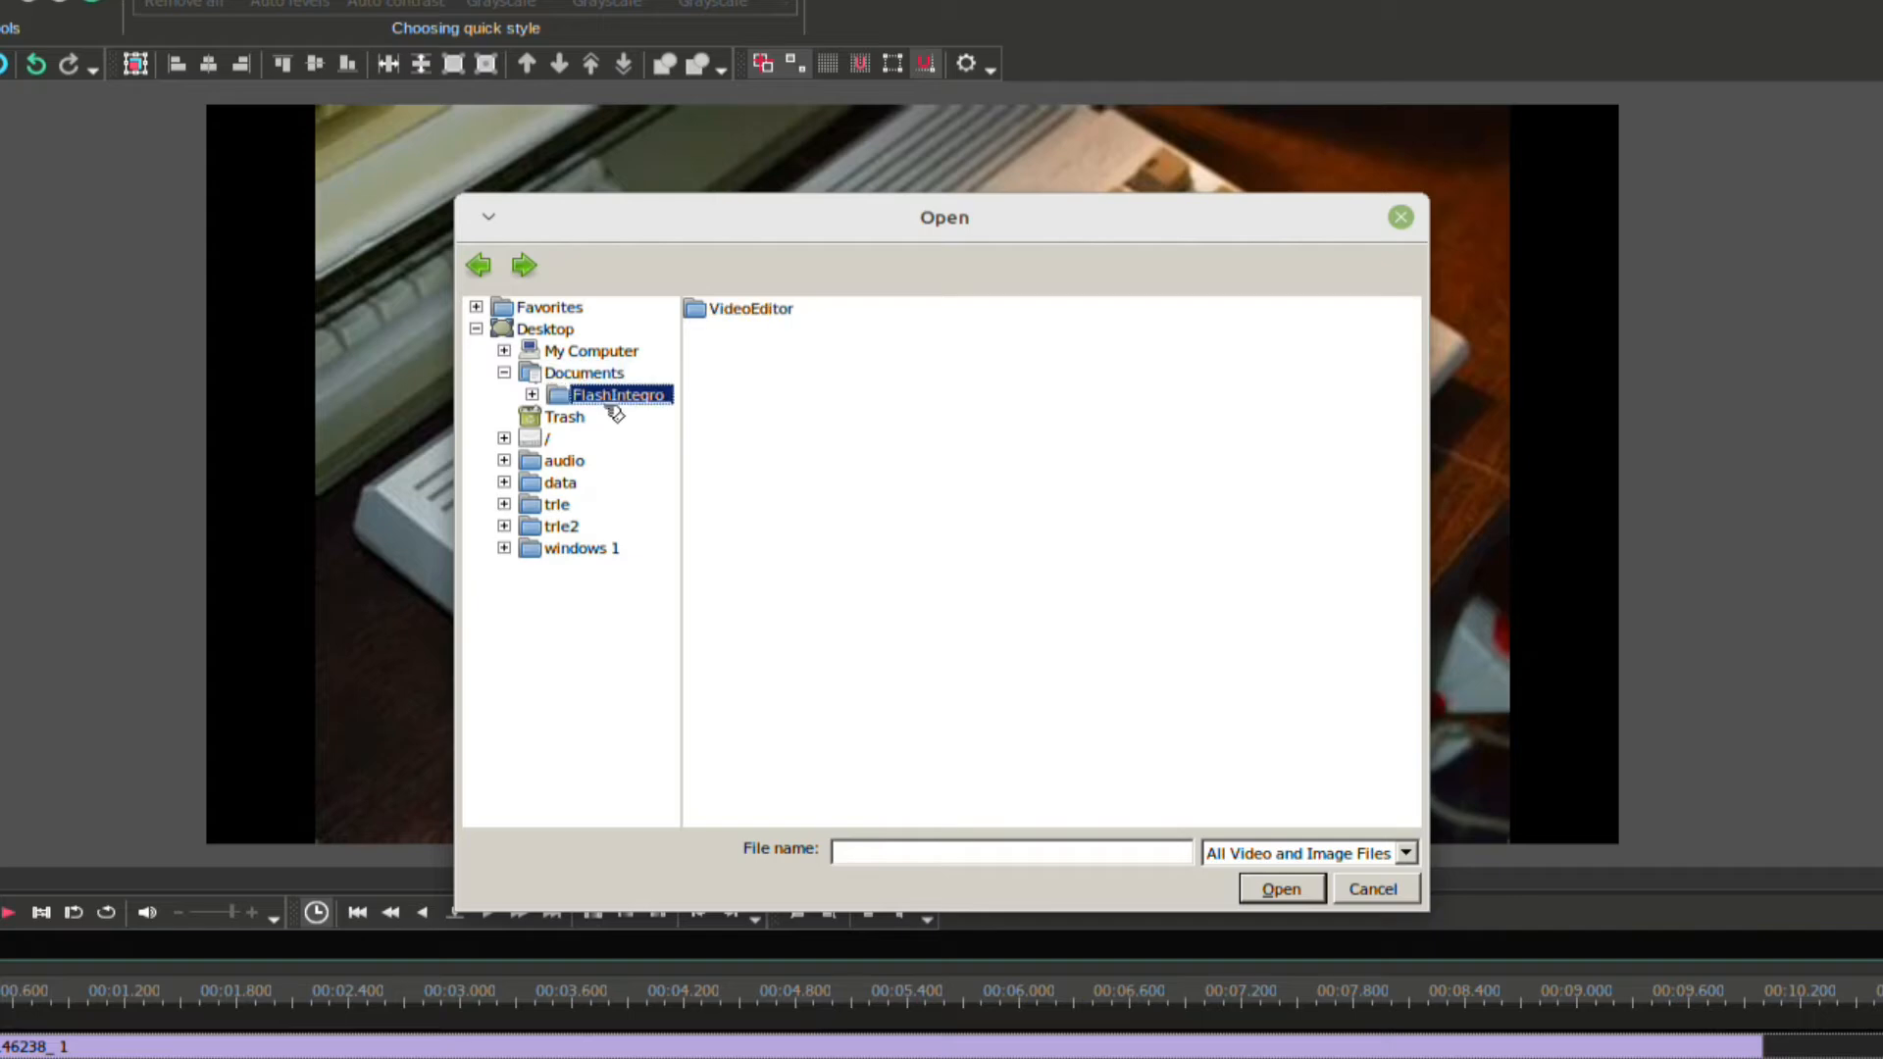
{"action": "left_click", "coordinate": [584, 373]}
{"action": "left_click", "coordinate": [1406, 853]}
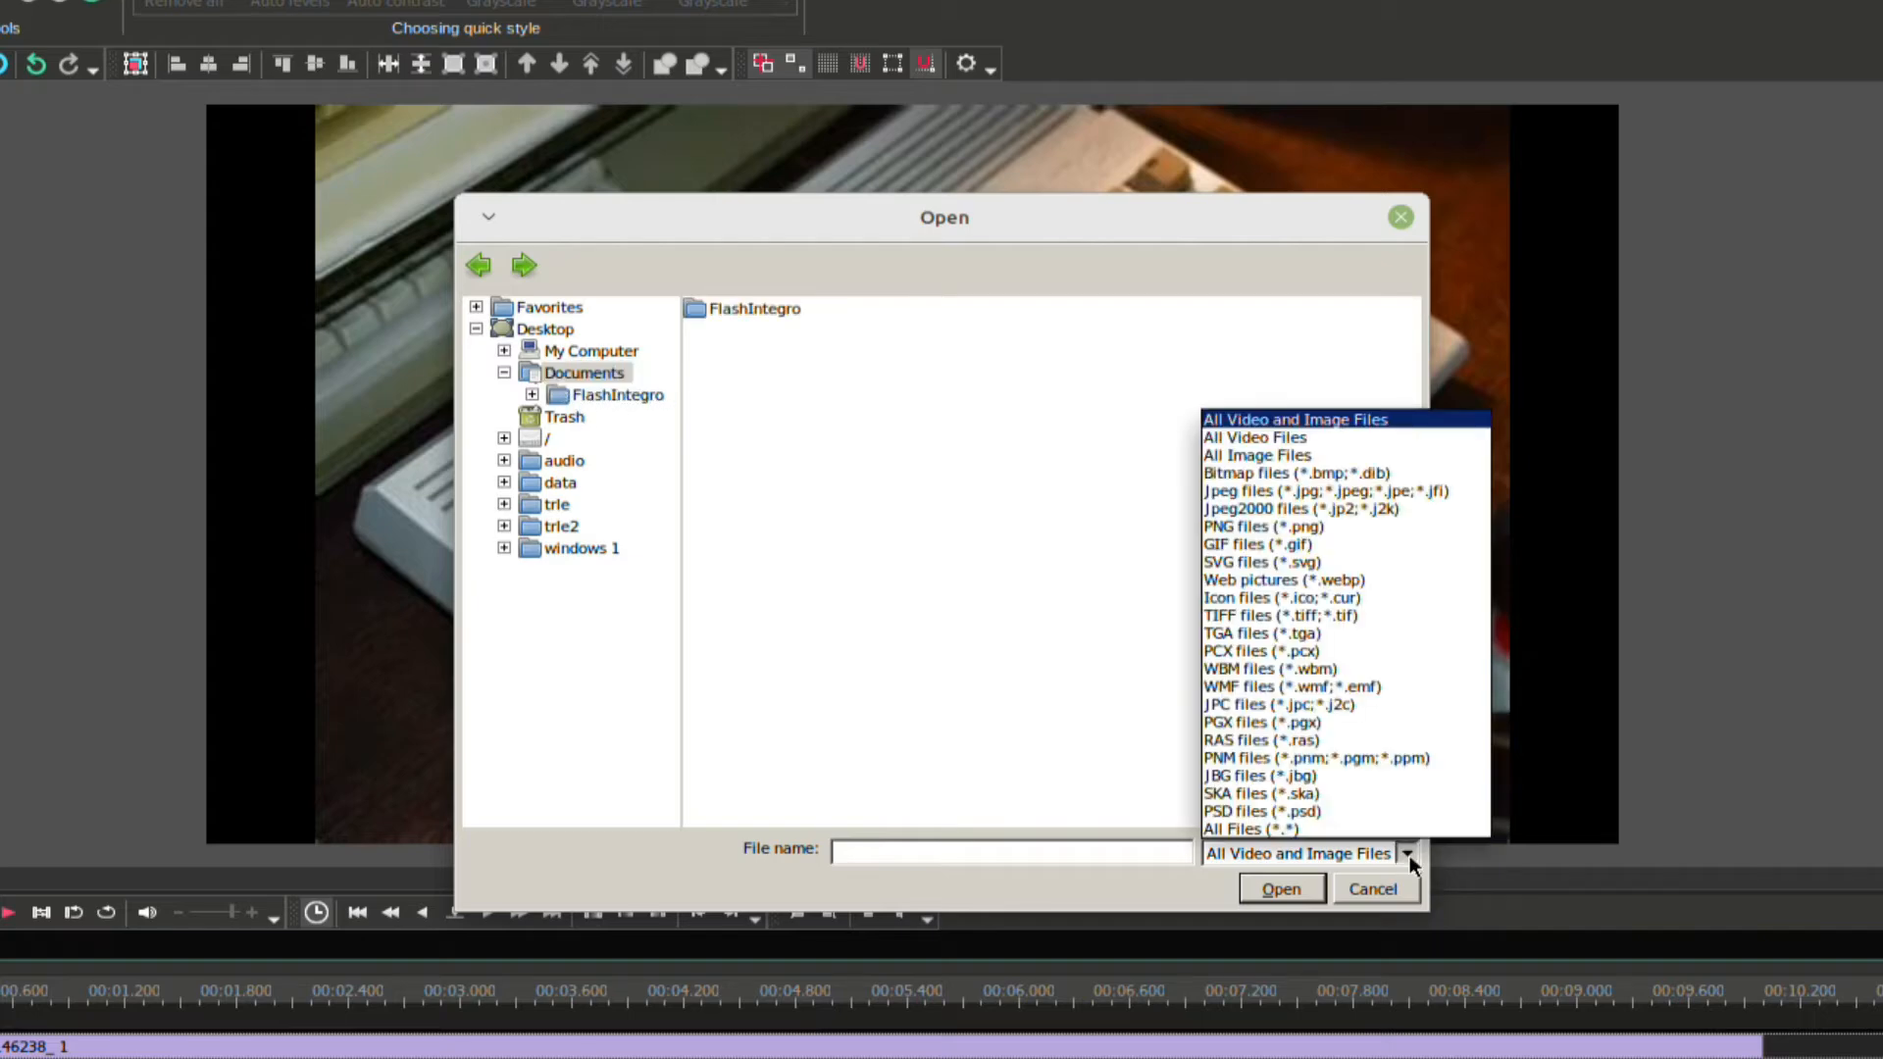
{"action": "left_click", "coordinate": [1341, 832]}
Navigate the file chooser through My Computer and drive C: to the Pictures folder of the user profile
{"action": "left_click_drag", "start_coordinate": [689, 329], "coordinate": [580, 435]}
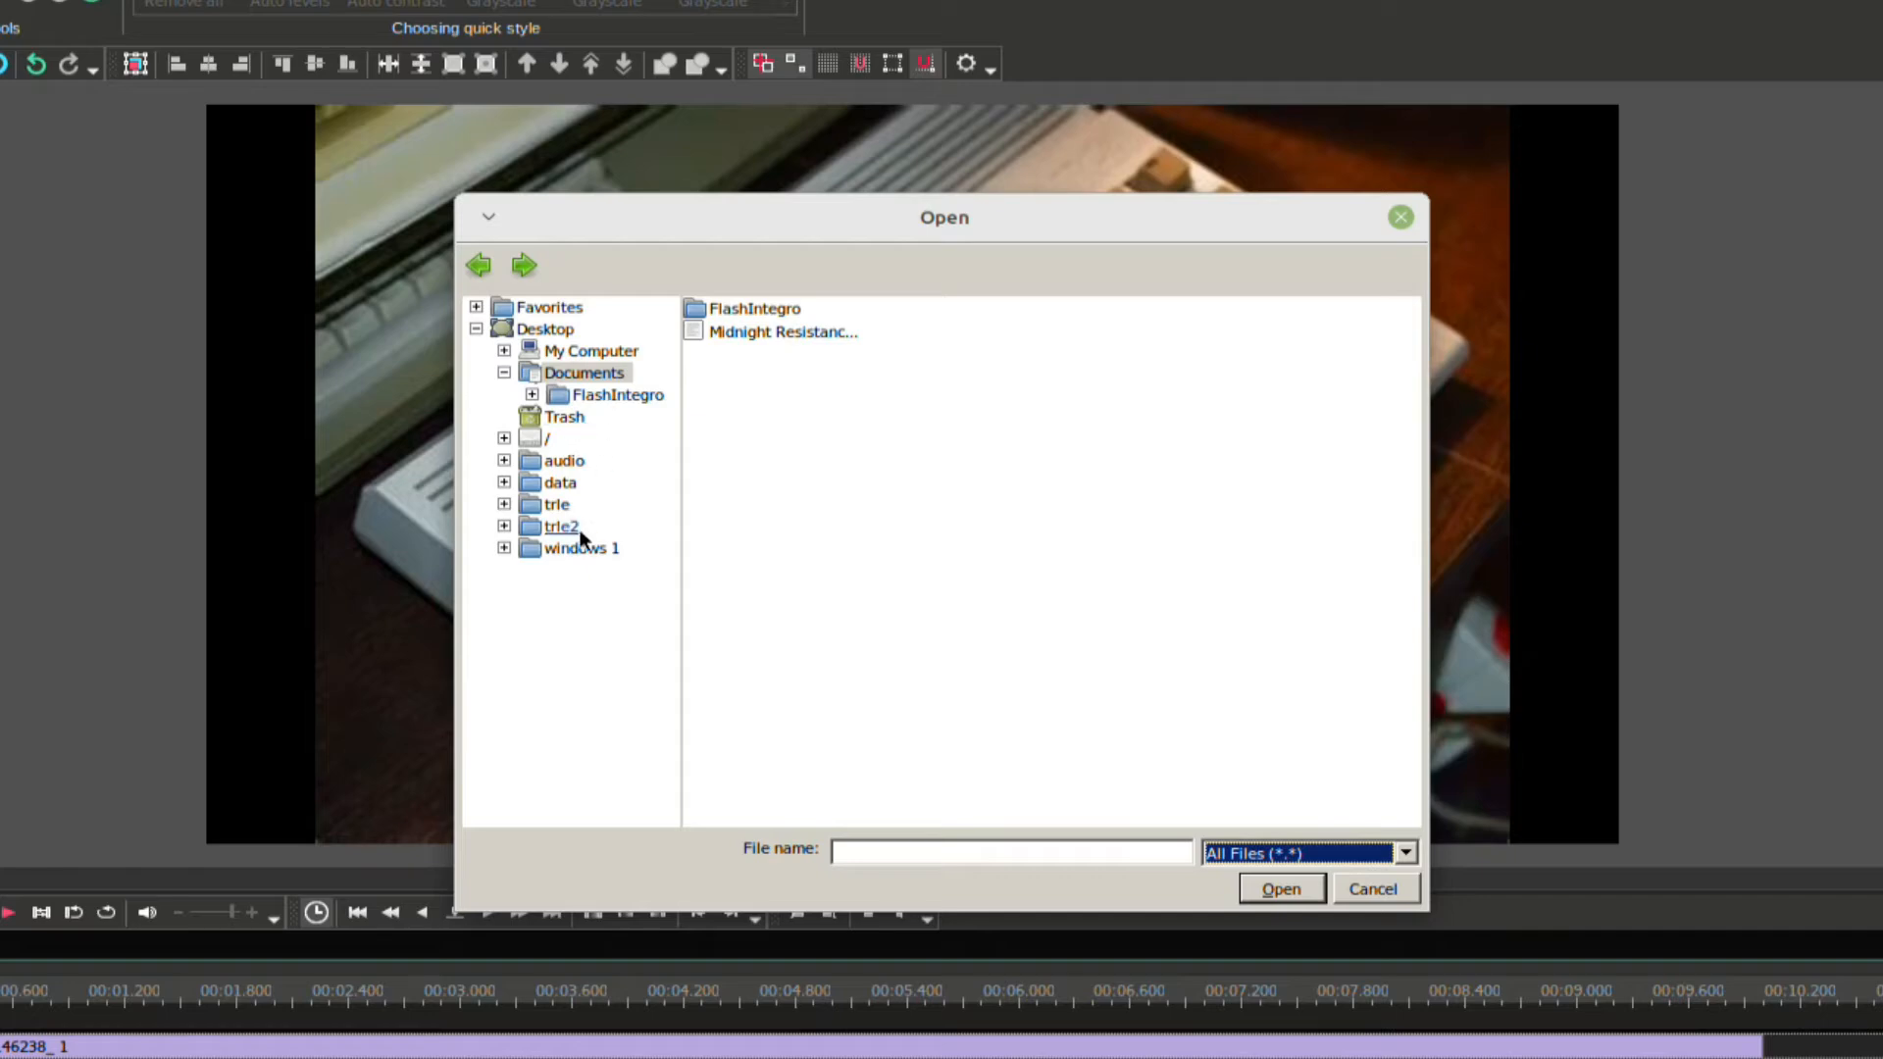
{"action": "left_click_drag", "start_coordinate": [582, 538], "coordinate": [475, 327]}
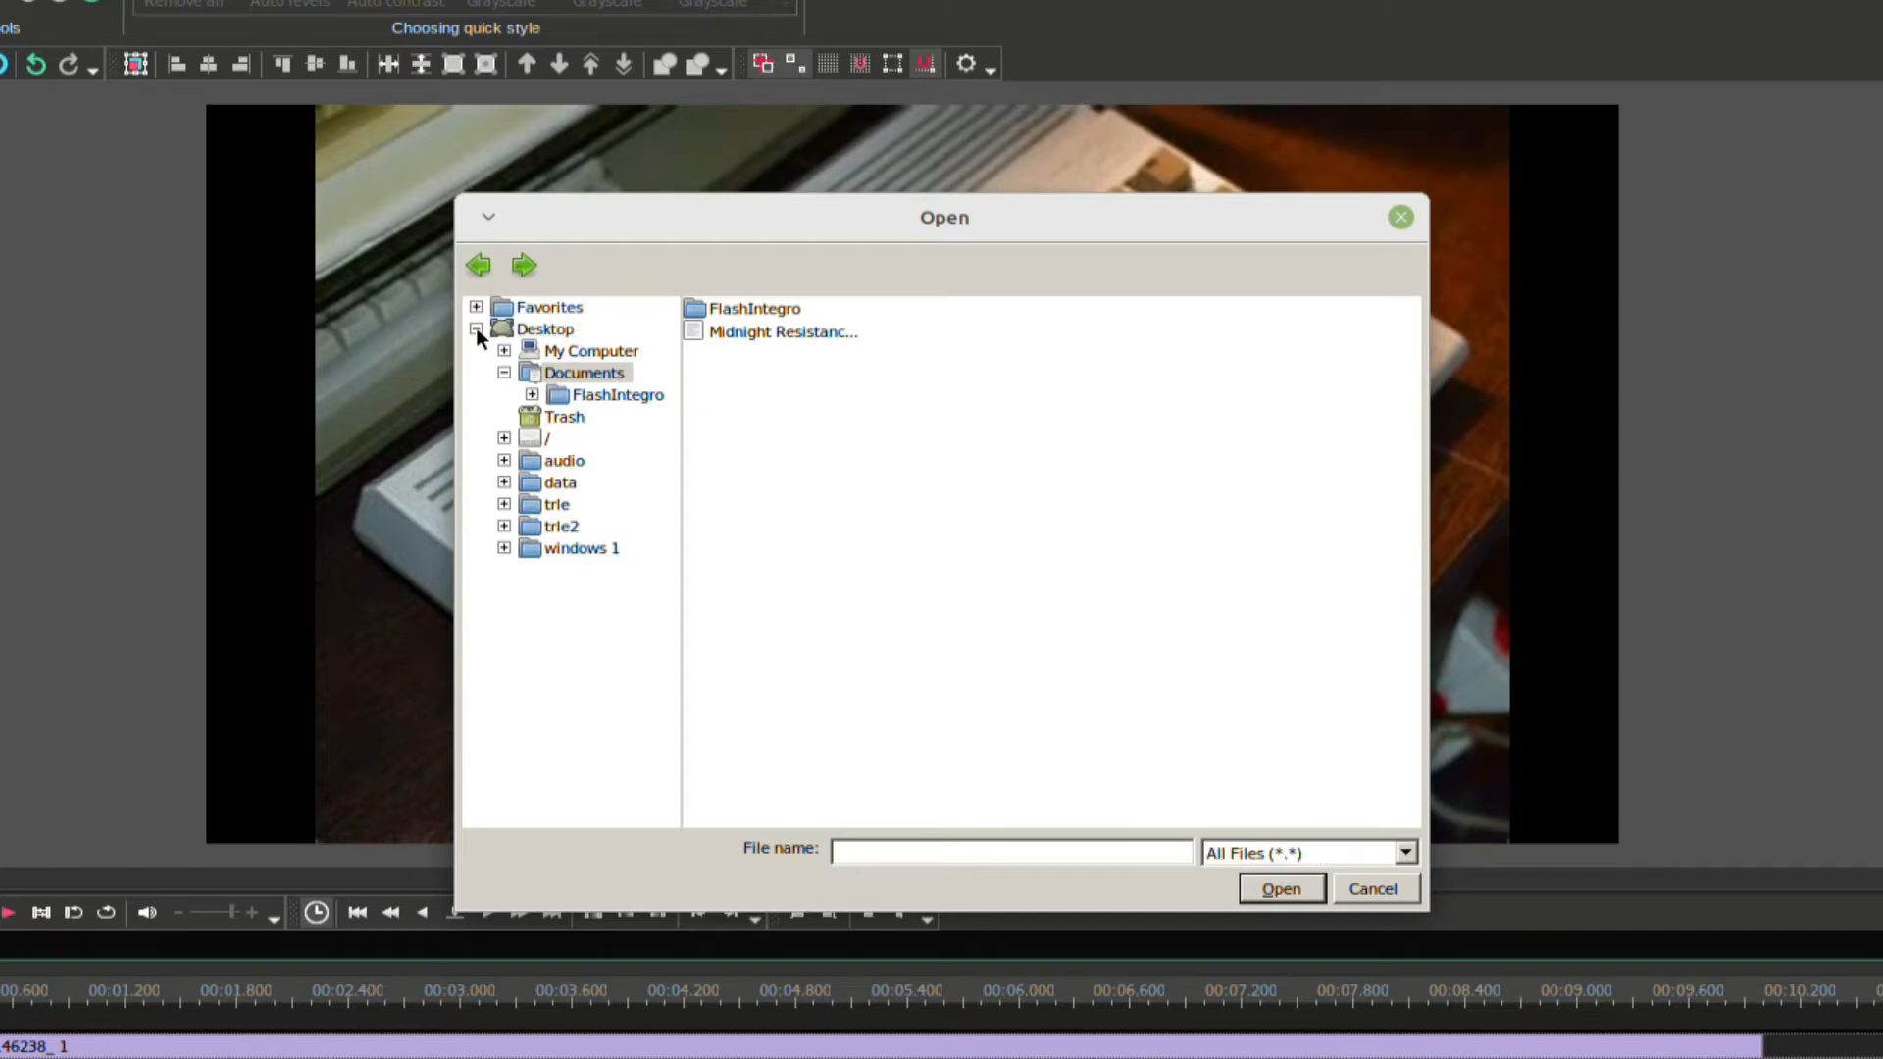
{"action": "double_click", "coordinate": [563, 333]}
{"action": "double_click", "coordinate": [564, 334]}
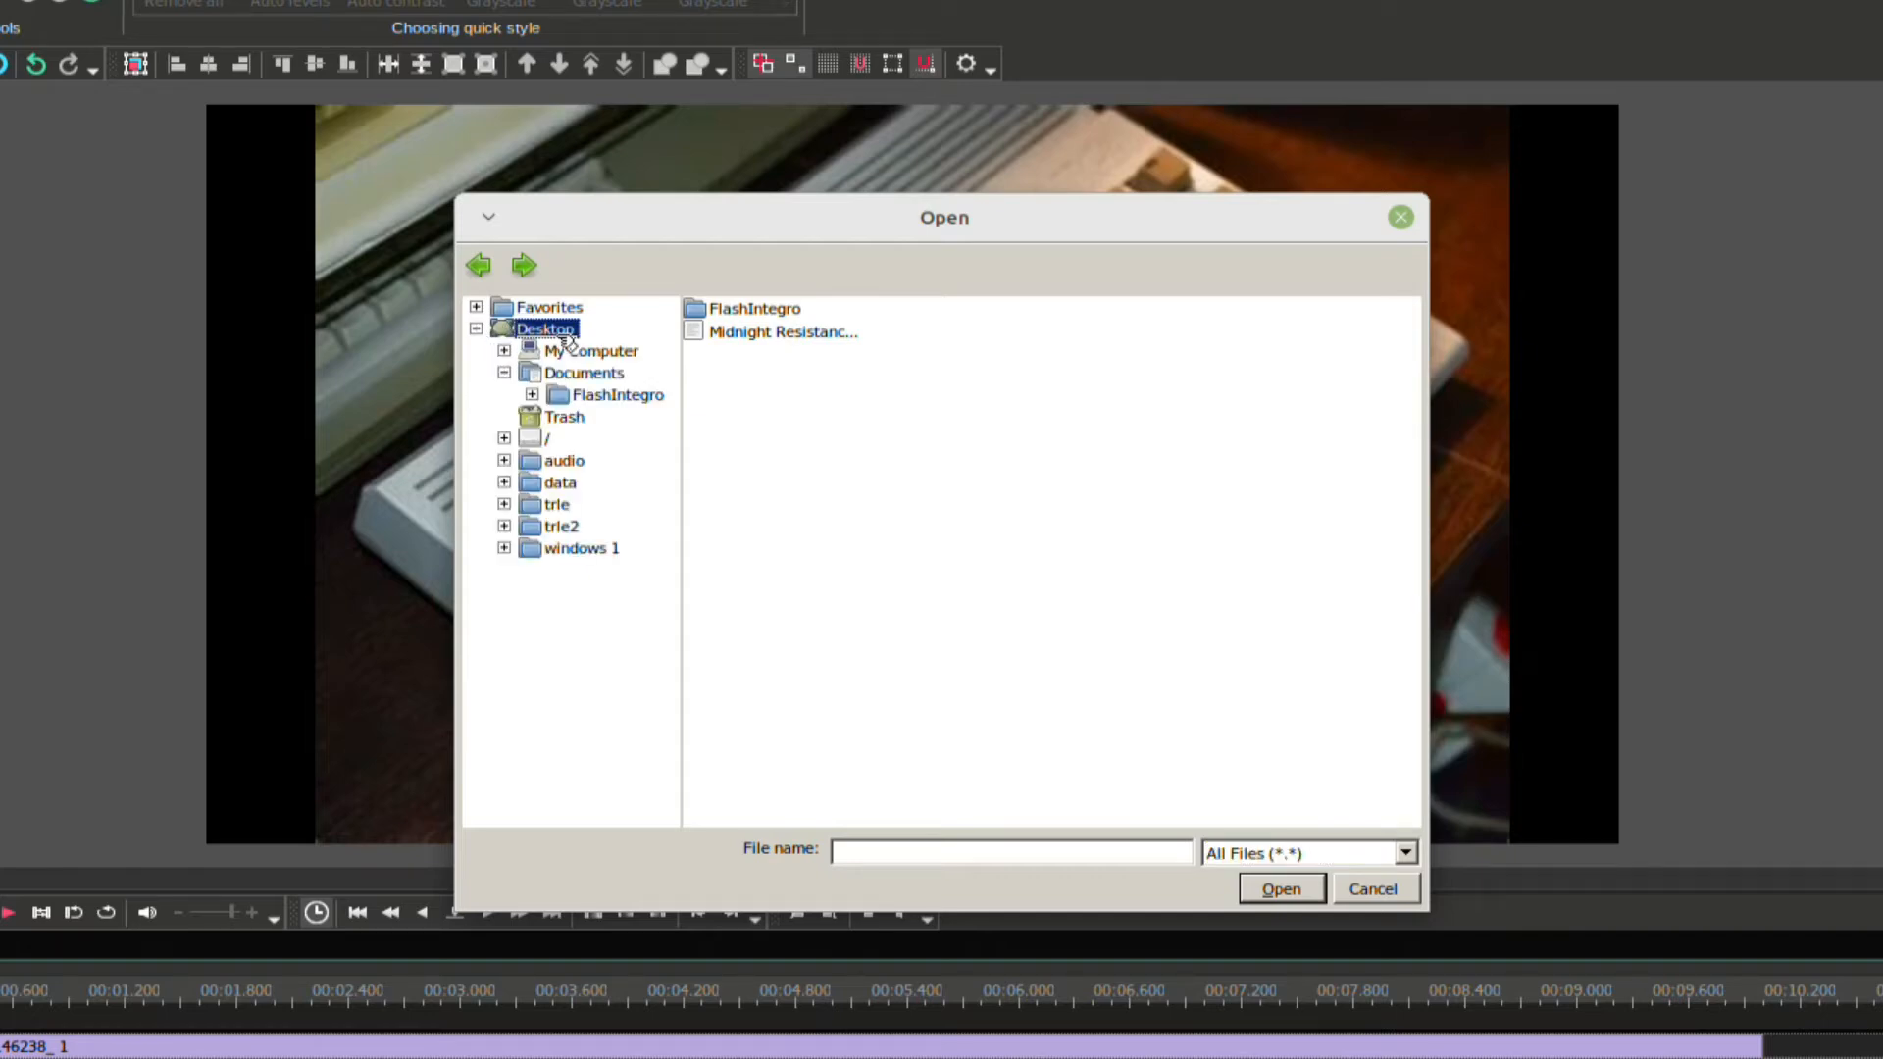
{"action": "left_click", "coordinate": [504, 350]}
{"action": "left_click", "coordinate": [533, 372]}
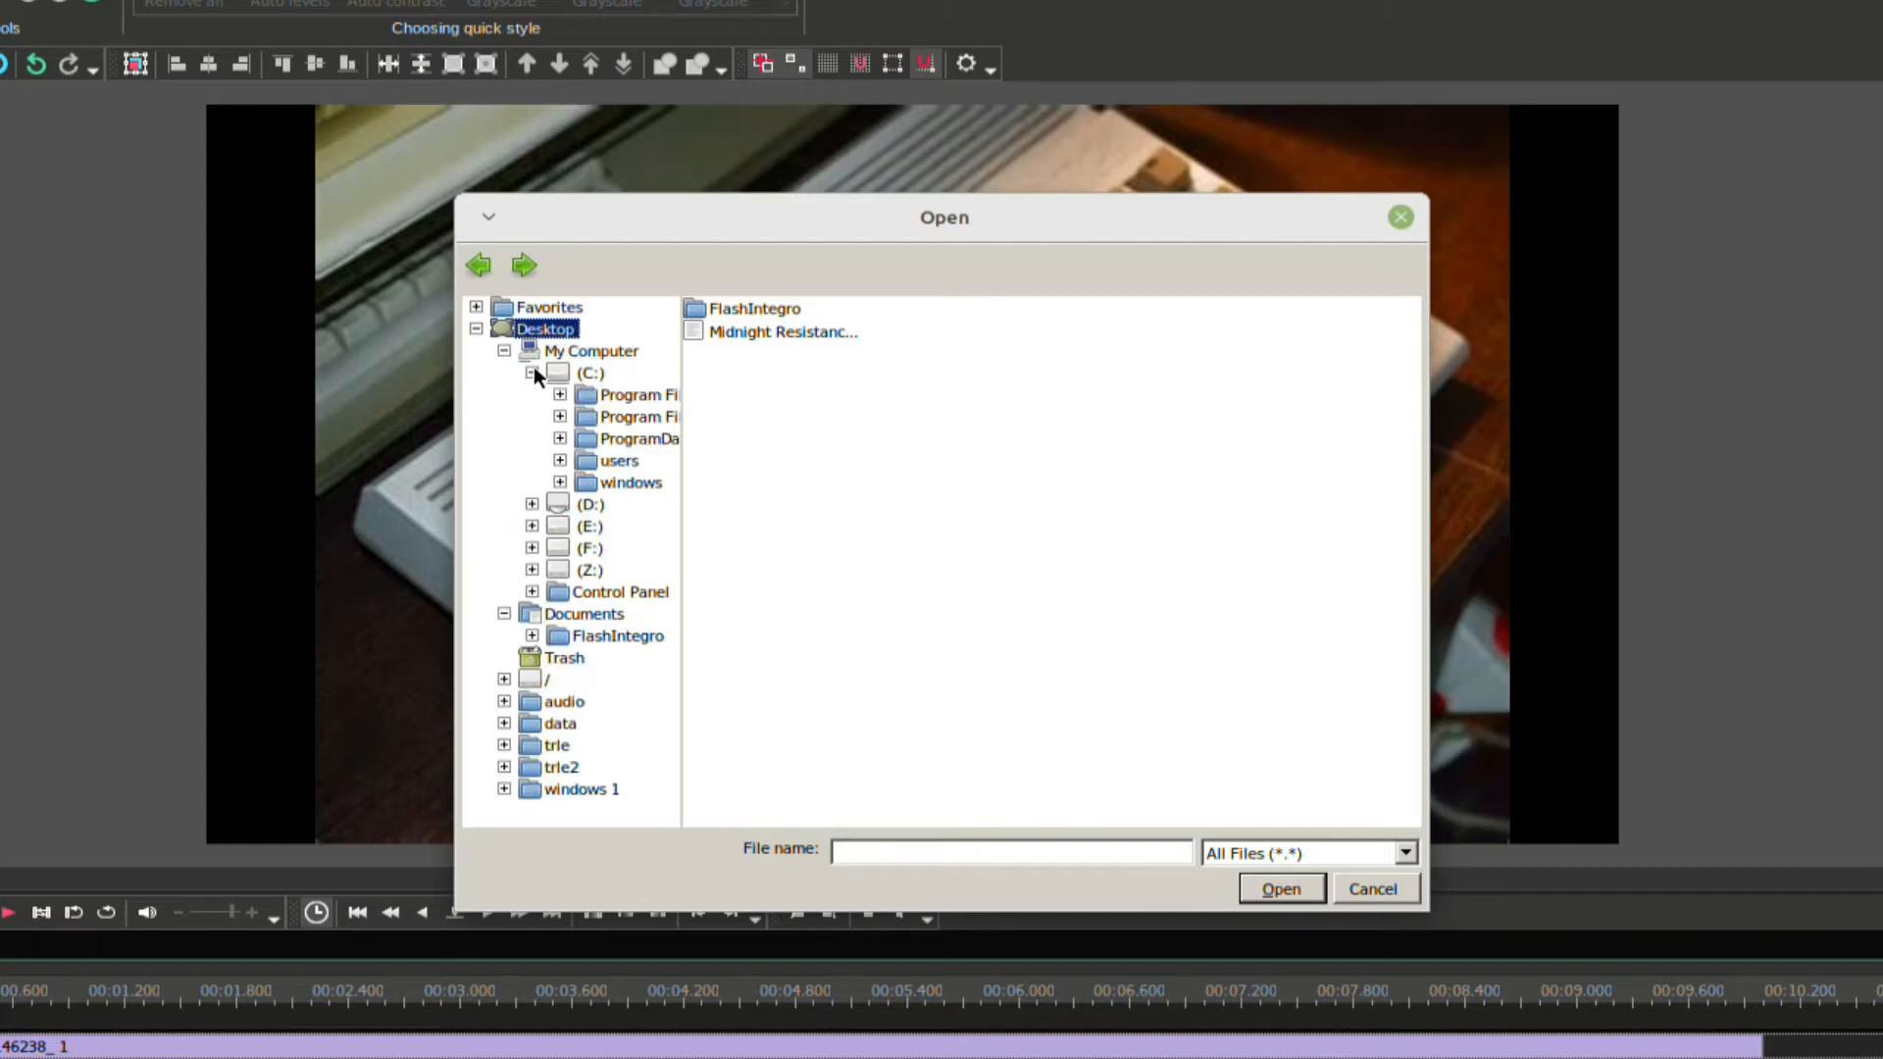
{"action": "left_click", "coordinate": [622, 462]}
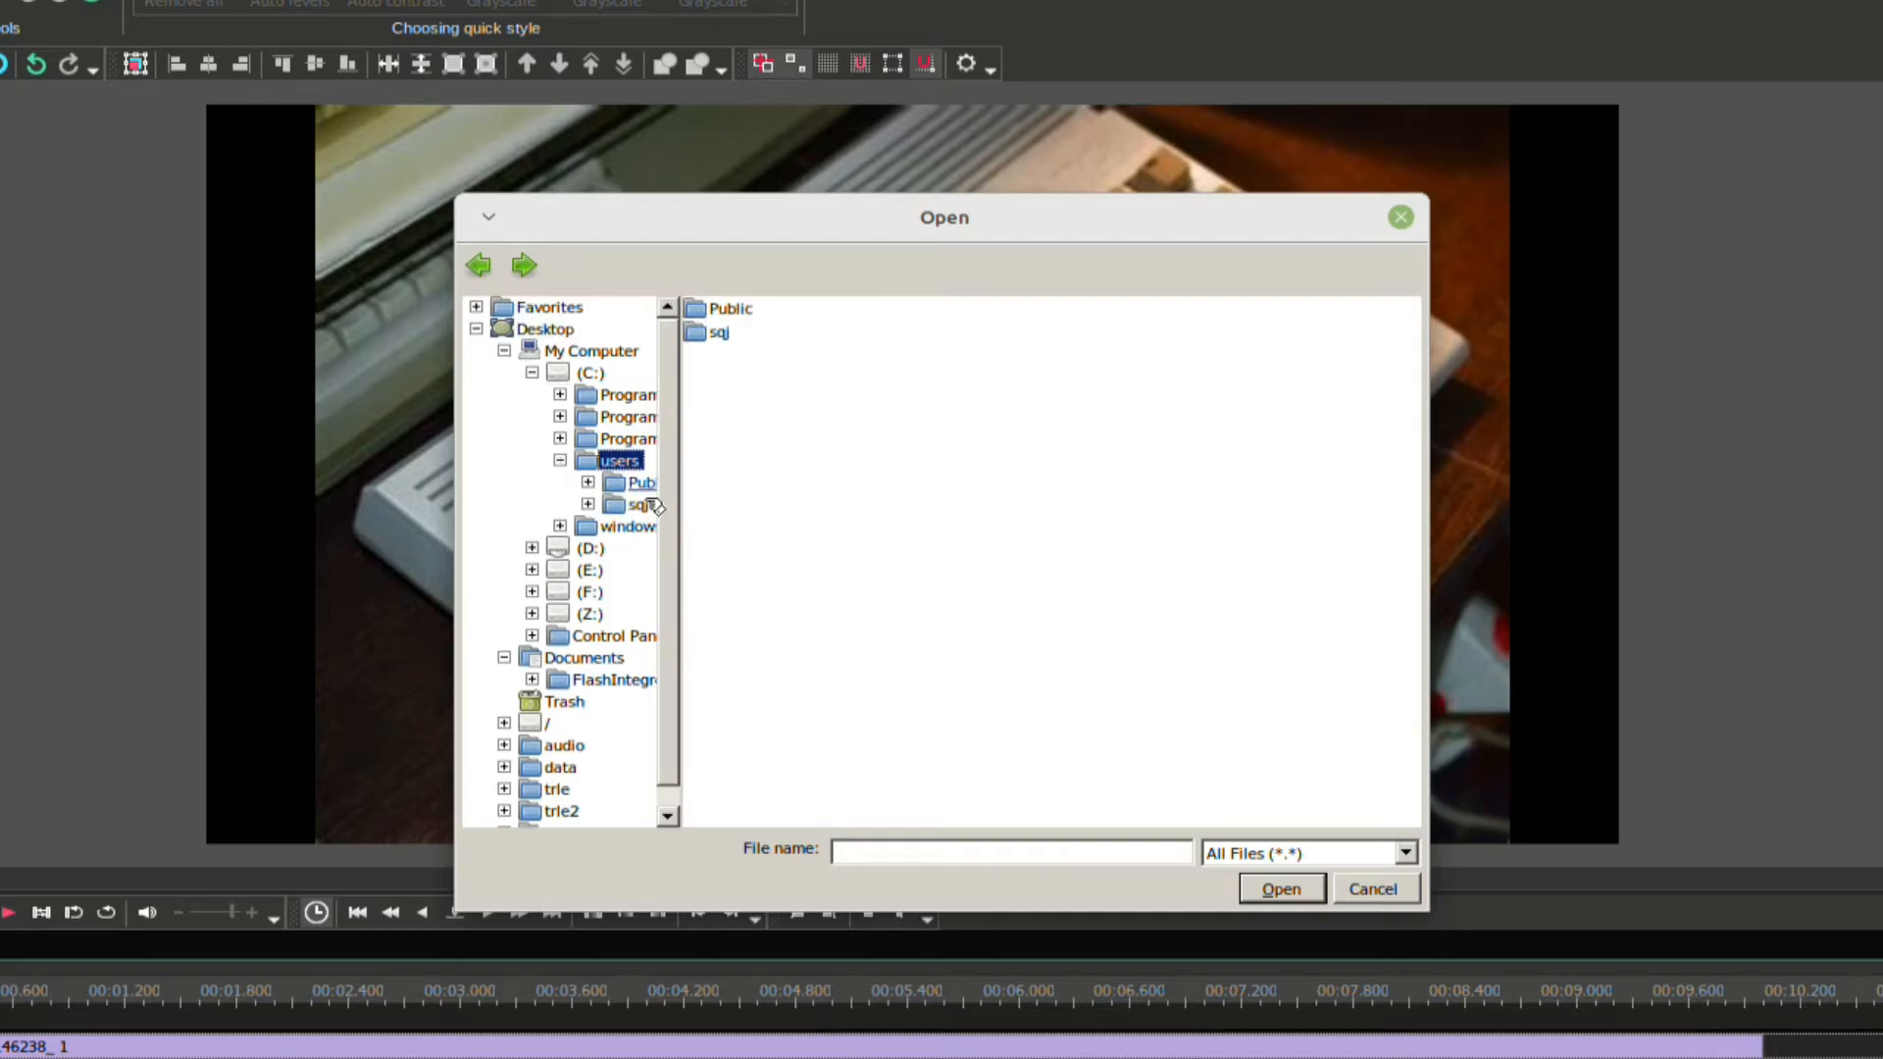
{"action": "left_click", "coordinate": [638, 505]}
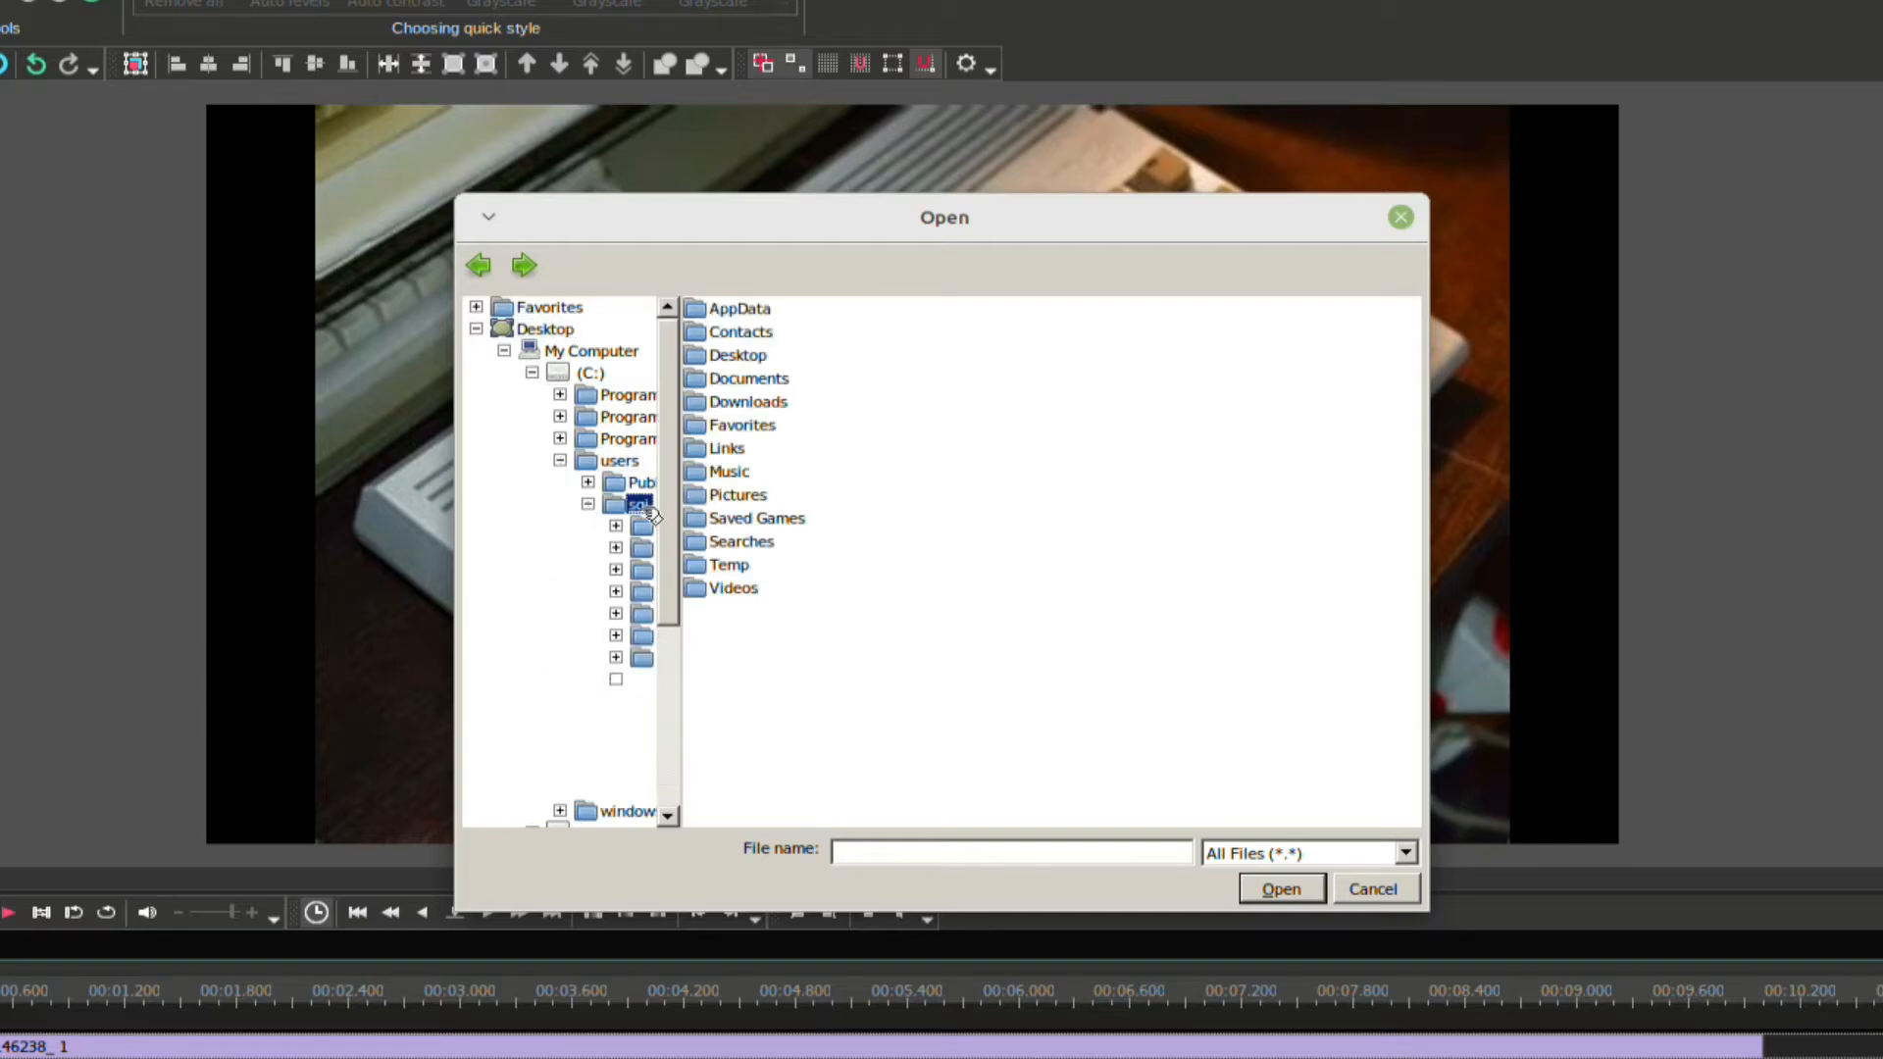
{"action": "double_click", "coordinate": [747, 496]}
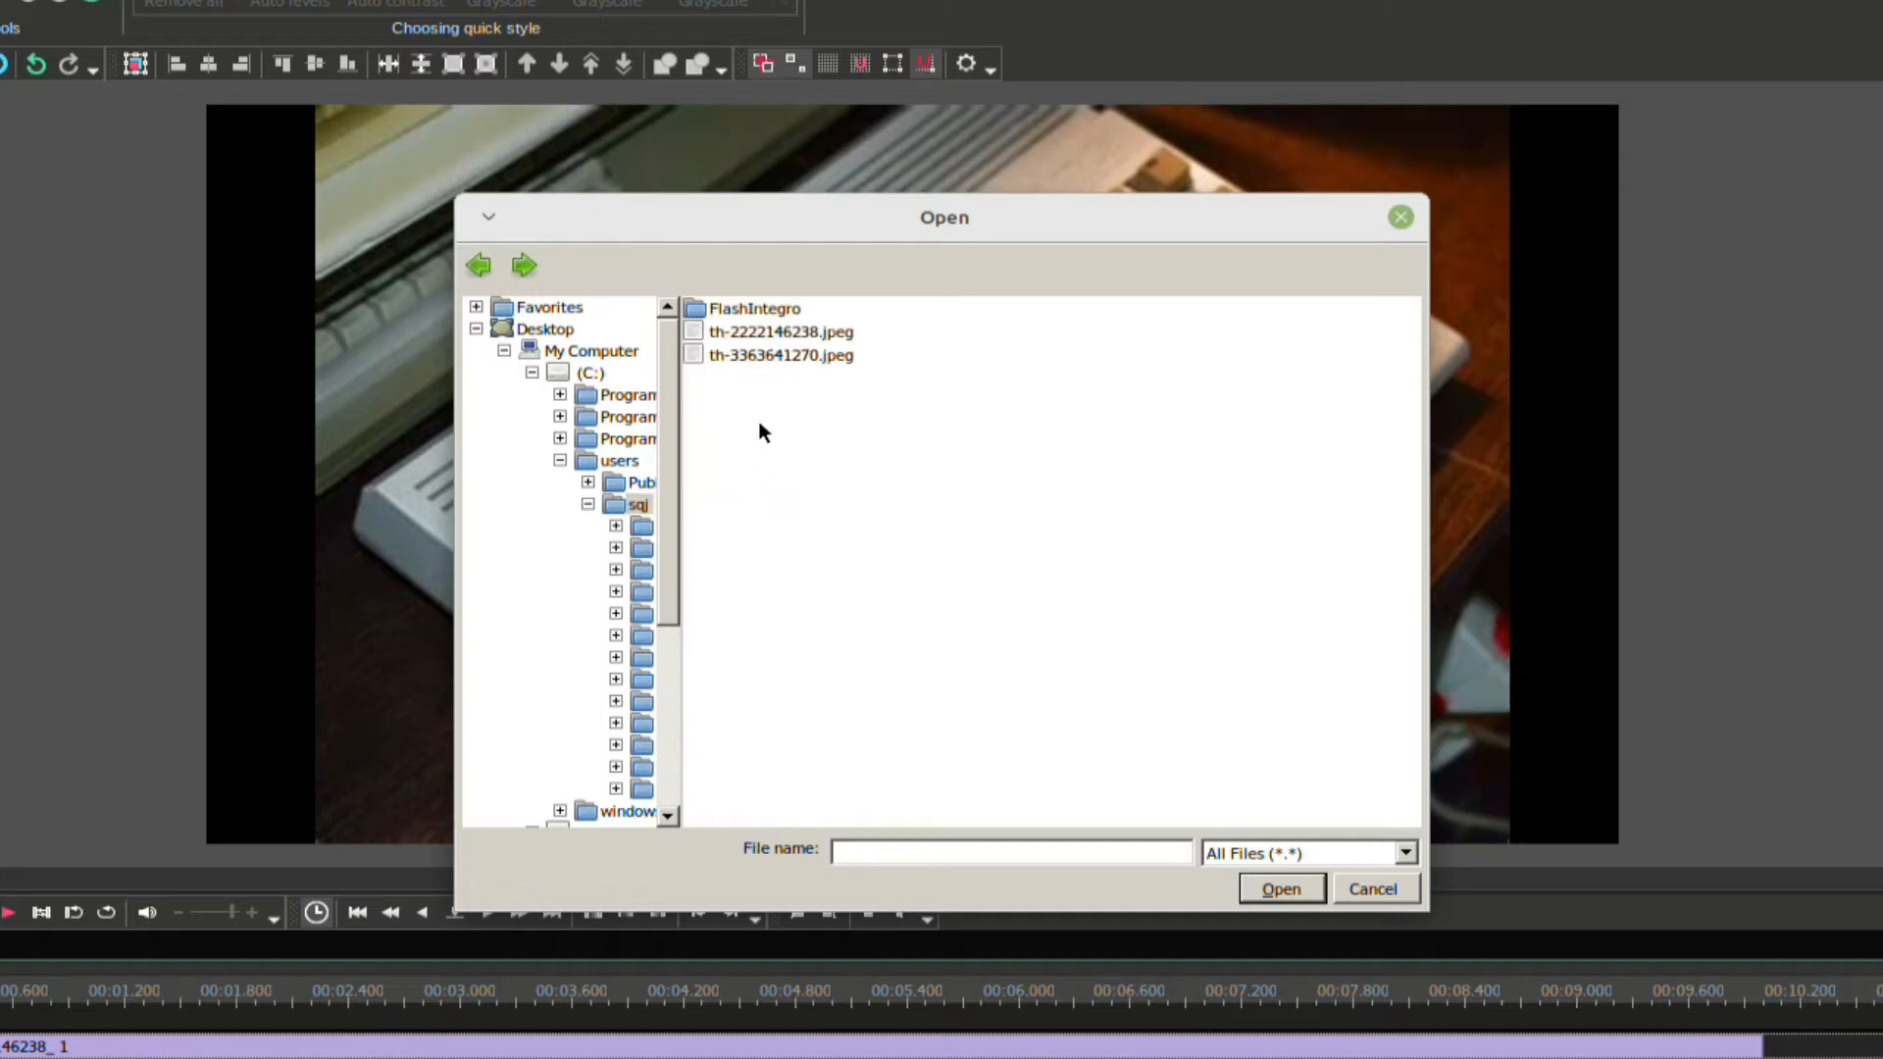
Add th-3363641270.jpeg to the scene from the cursor position on a new layer
{"action": "left_click", "coordinate": [757, 357]}
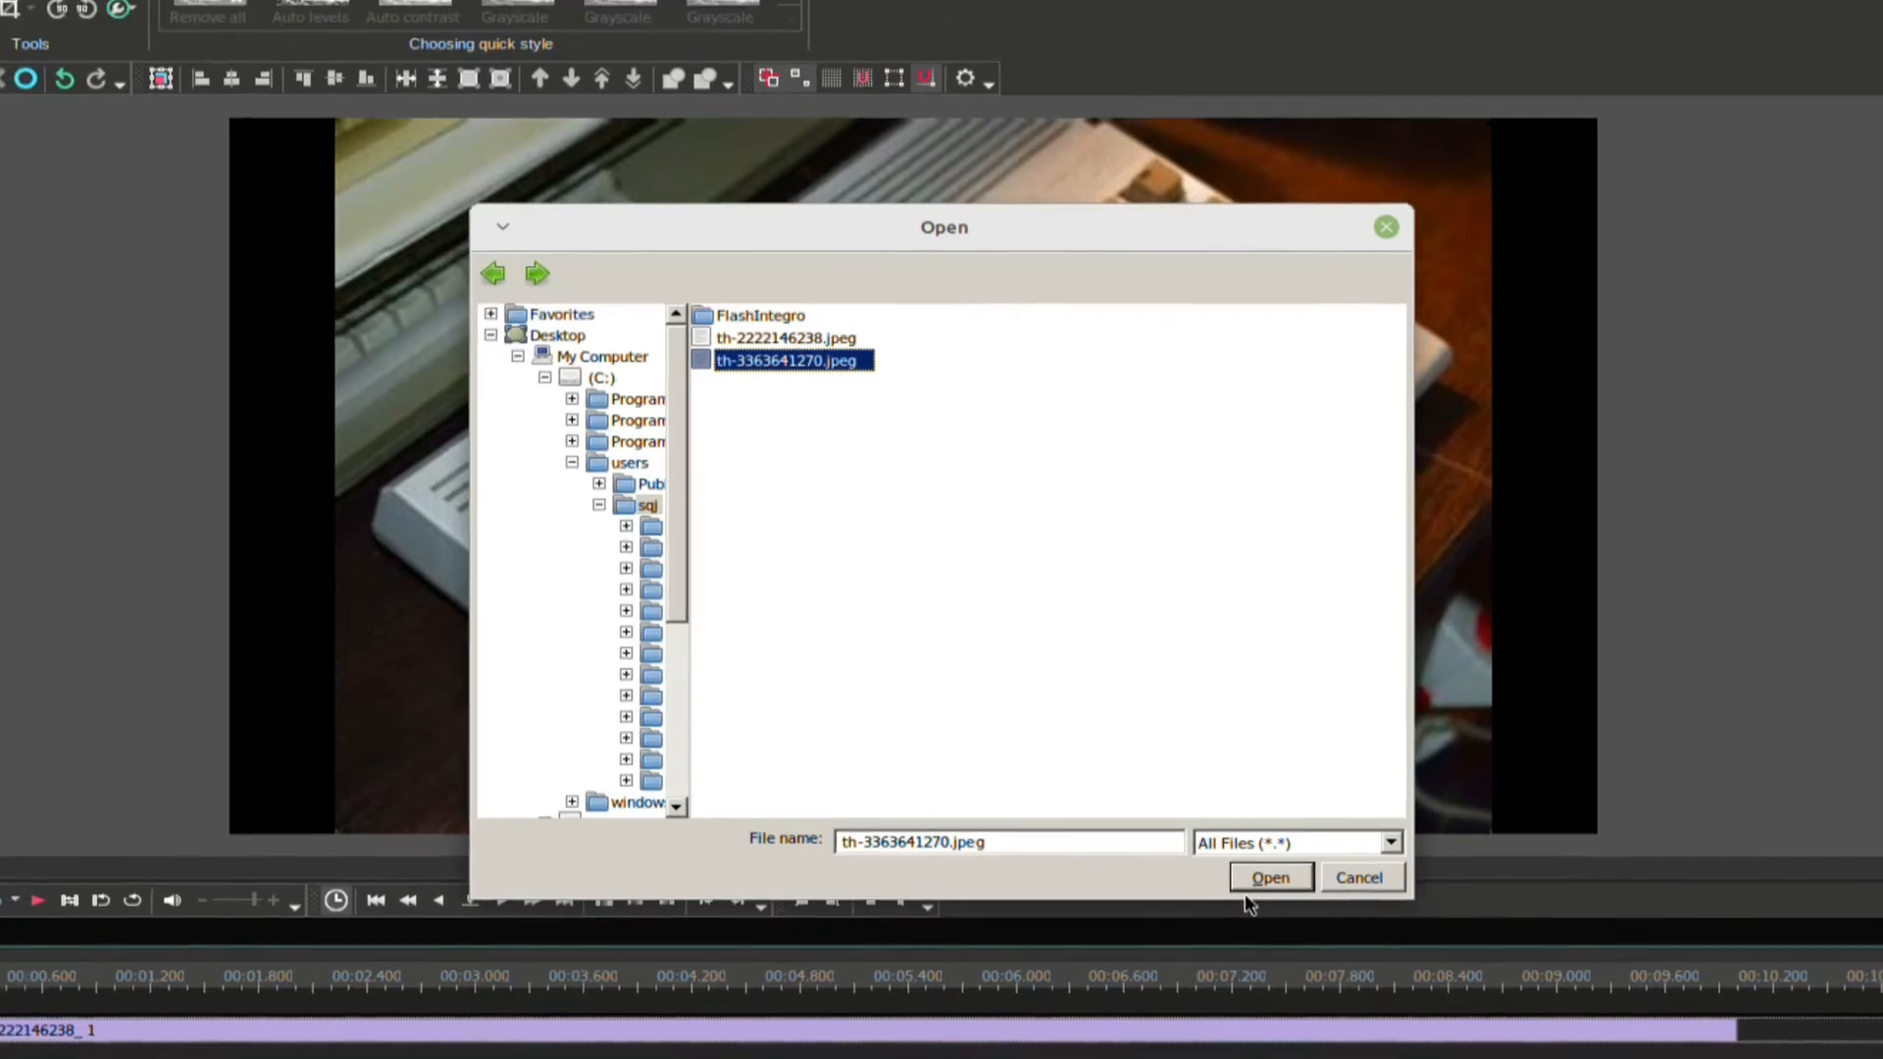
{"action": "left_click", "coordinate": [1277, 890]}
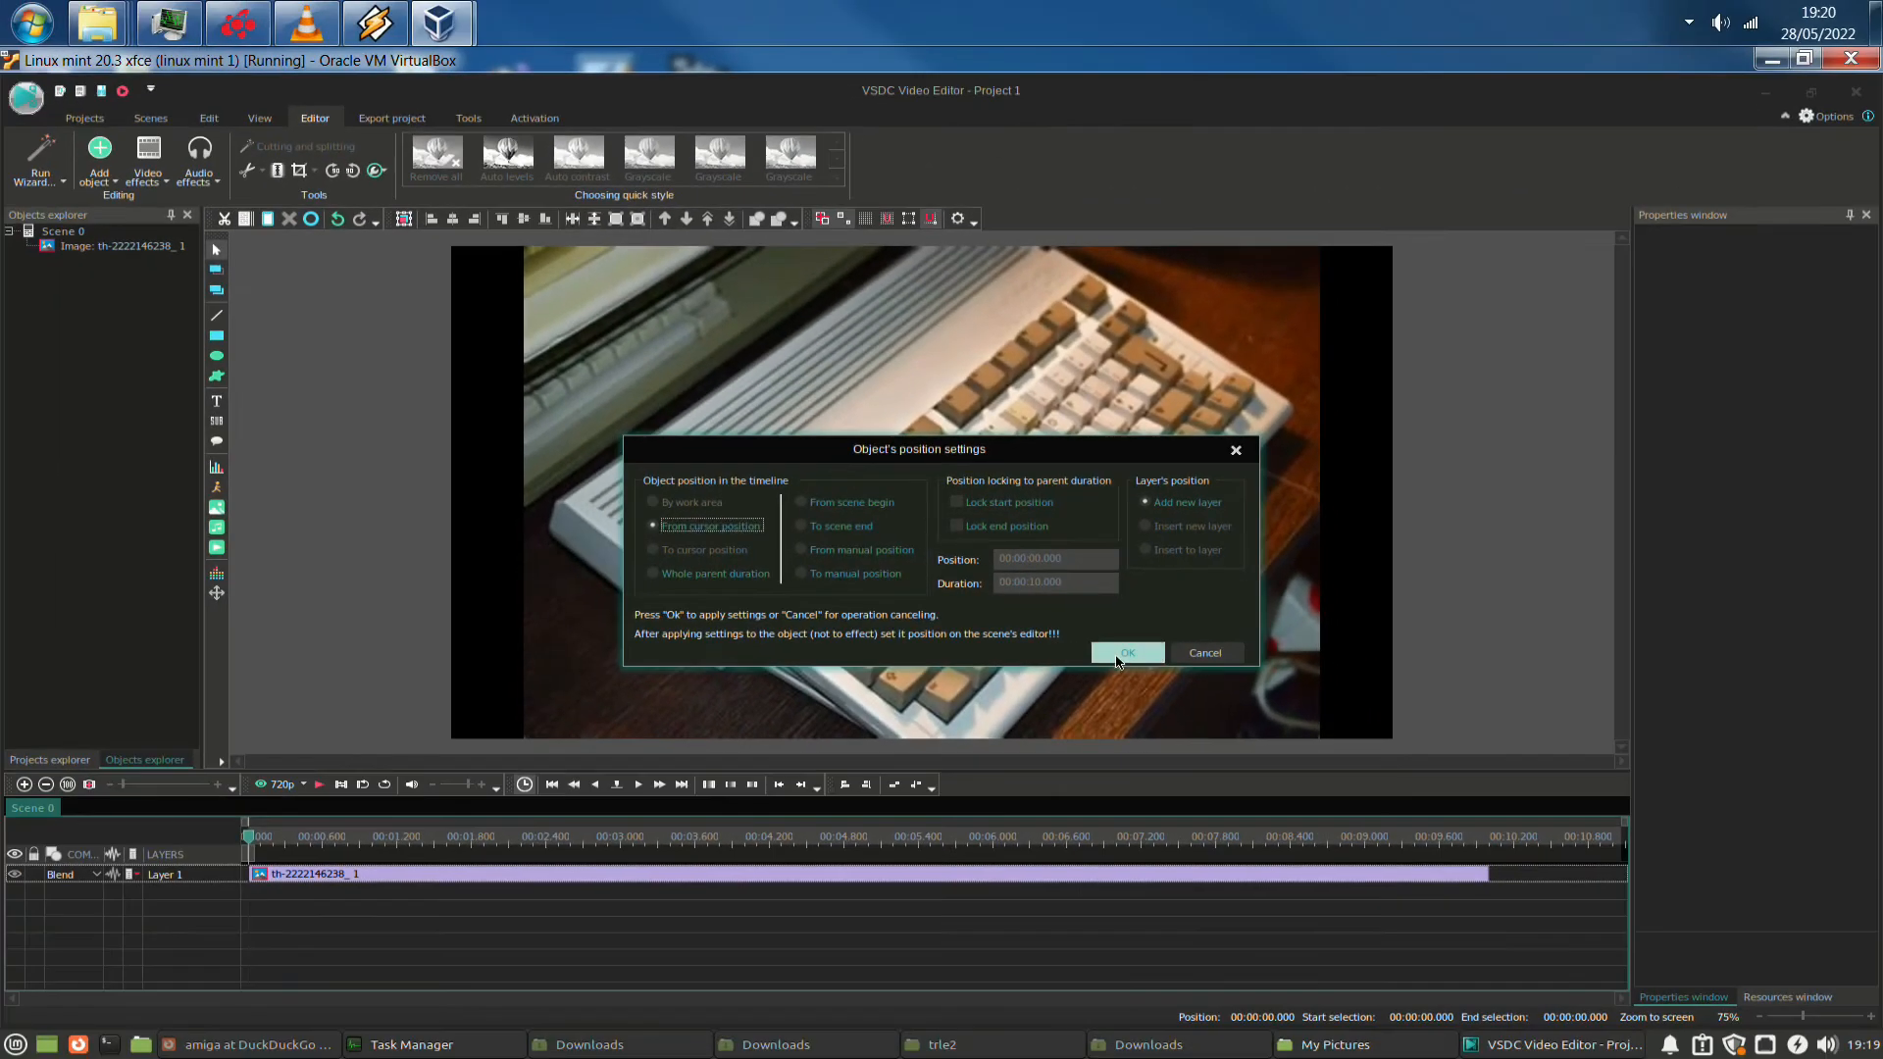
{"action": "left_click", "coordinate": [1155, 670]}
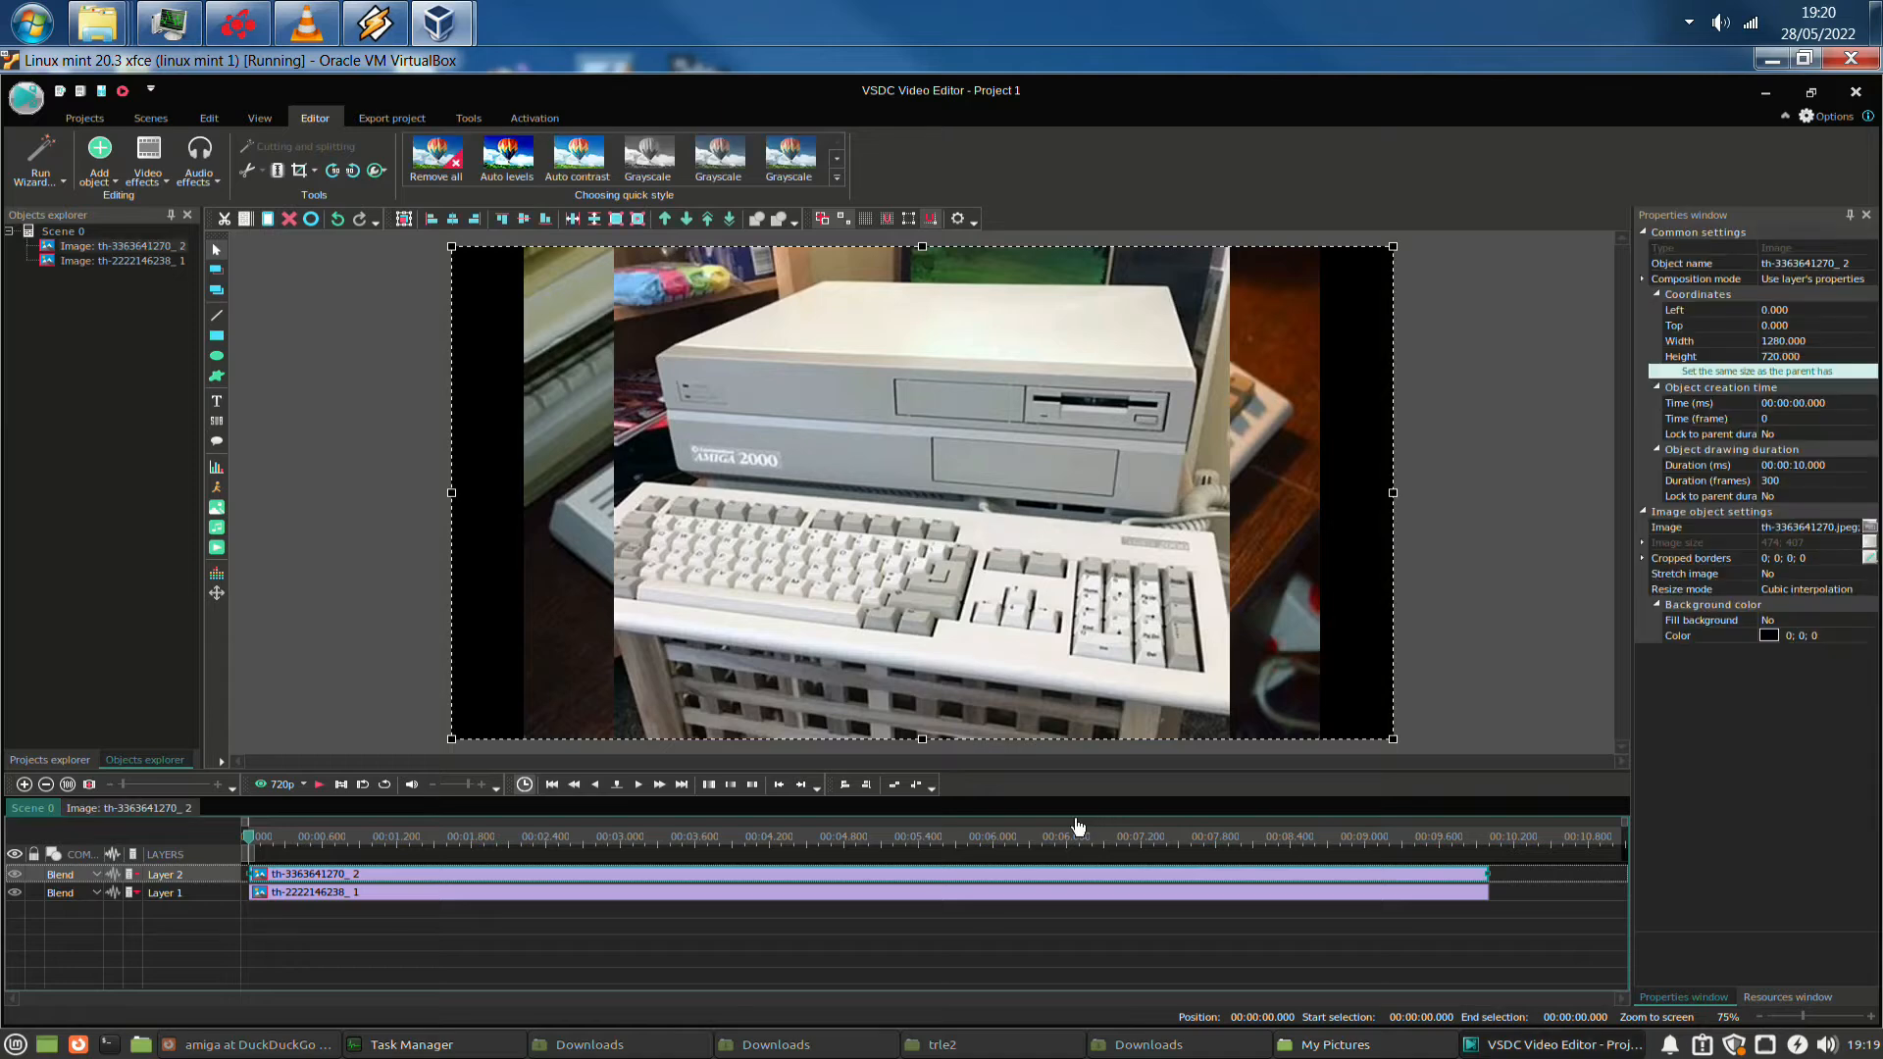
{"action": "left_click_drag", "start_coordinate": [1065, 893], "coordinate": [1072, 894]}
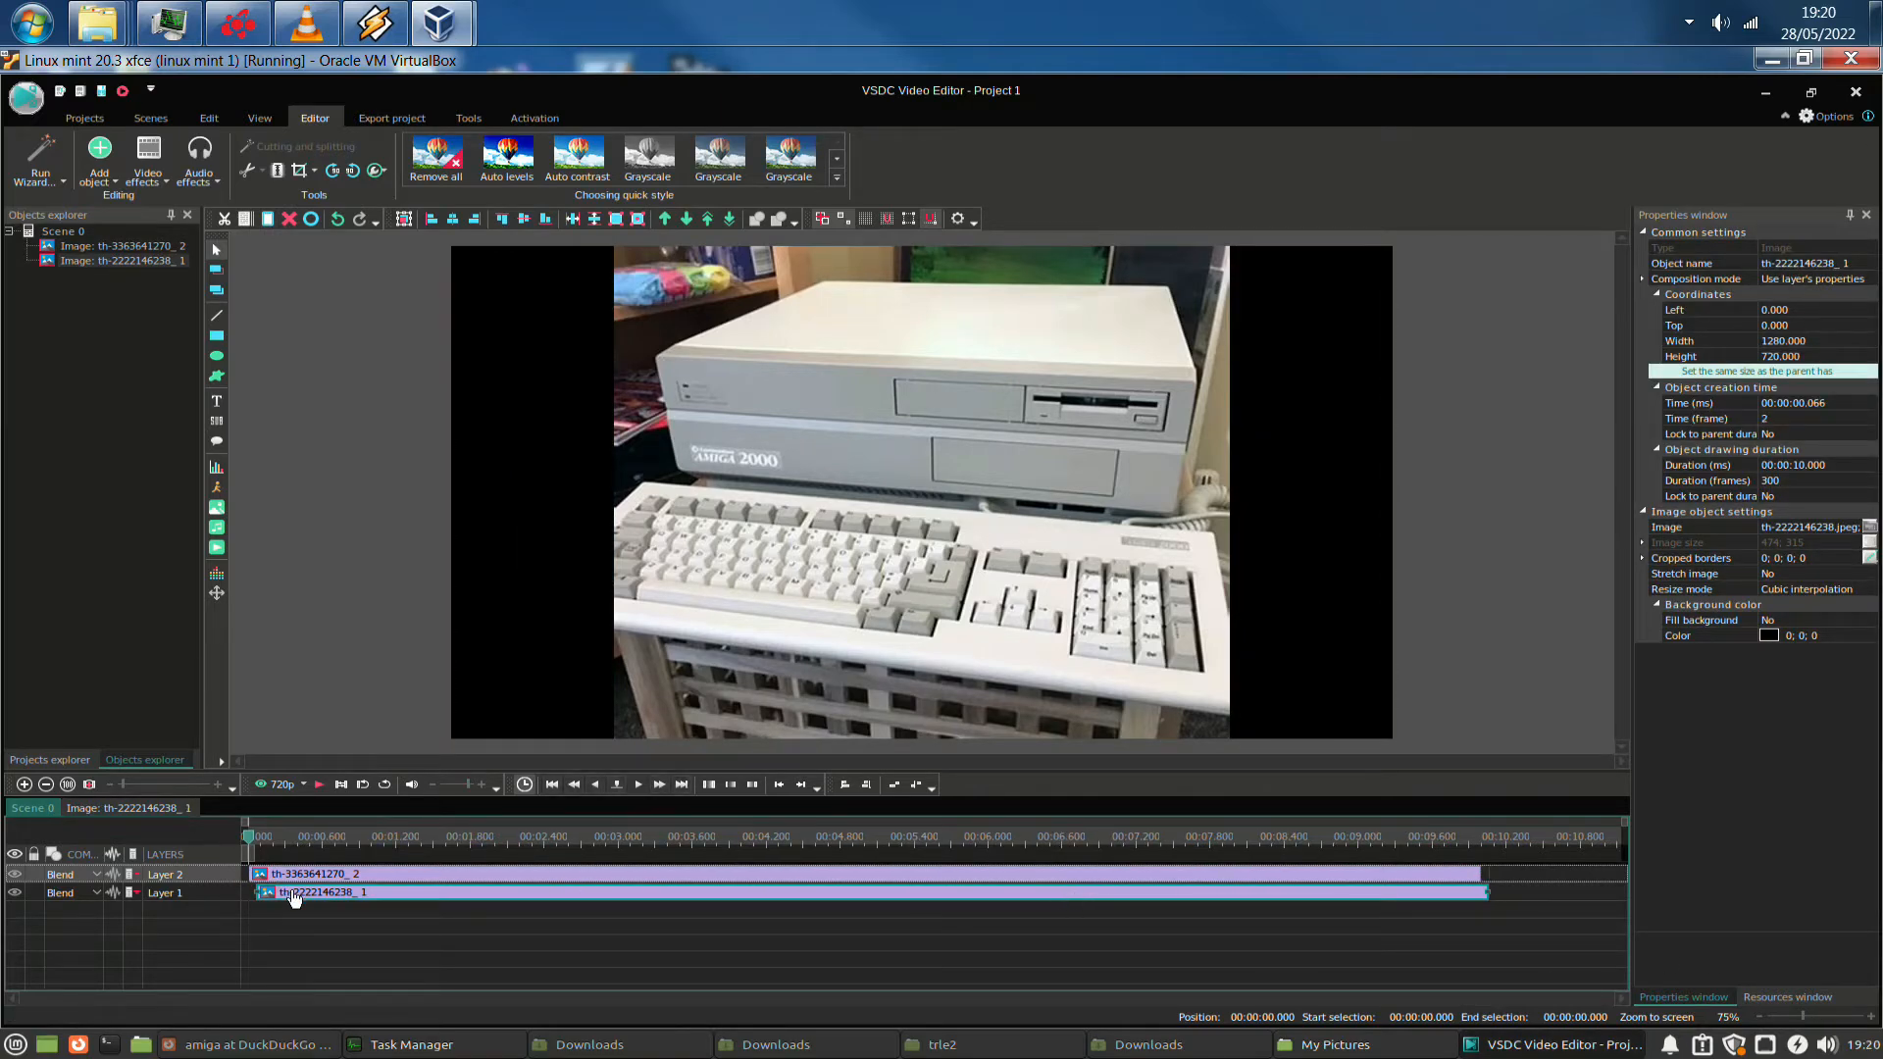
{"action": "left_click_drag", "start_coordinate": [299, 894], "coordinate": [1506, 873]}
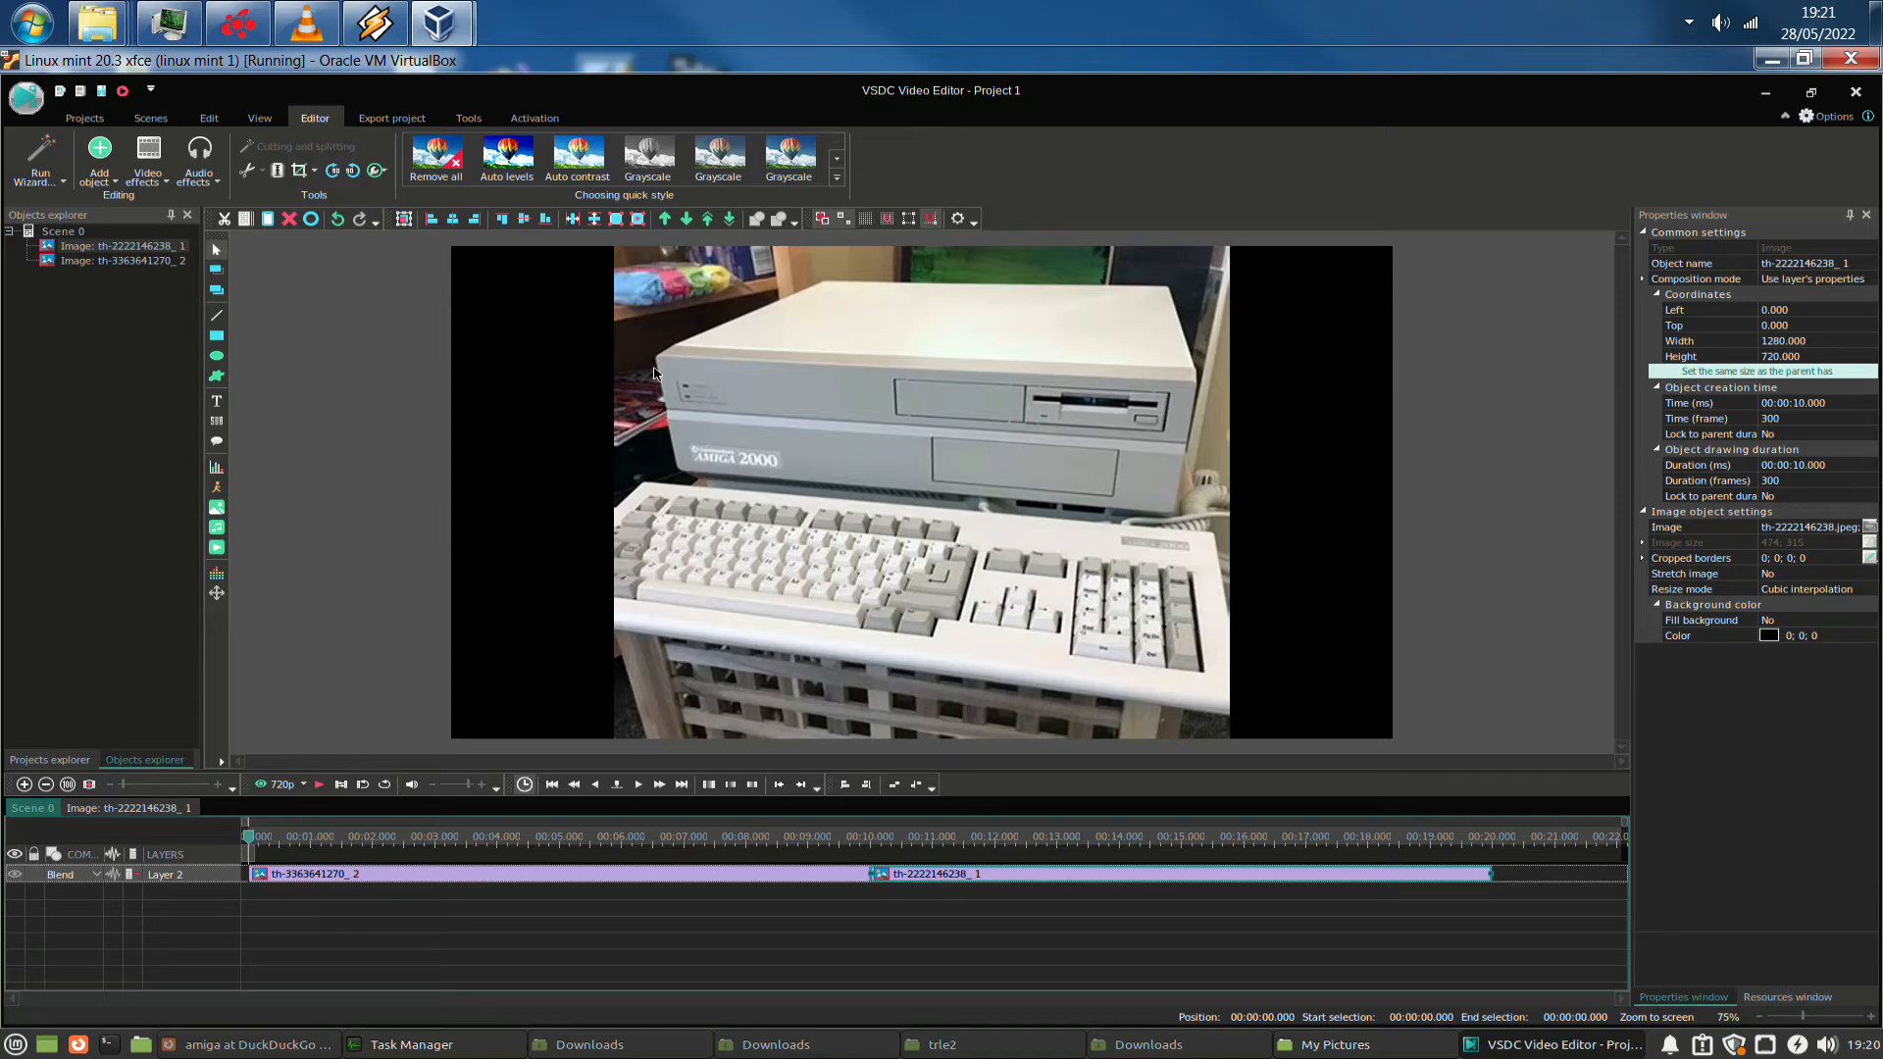
Play the scene to about 00:00:10.700 and add a text object about 110 × 72 on the dark area beside the keyboard
{"action": "left_click", "coordinate": [319, 792]}
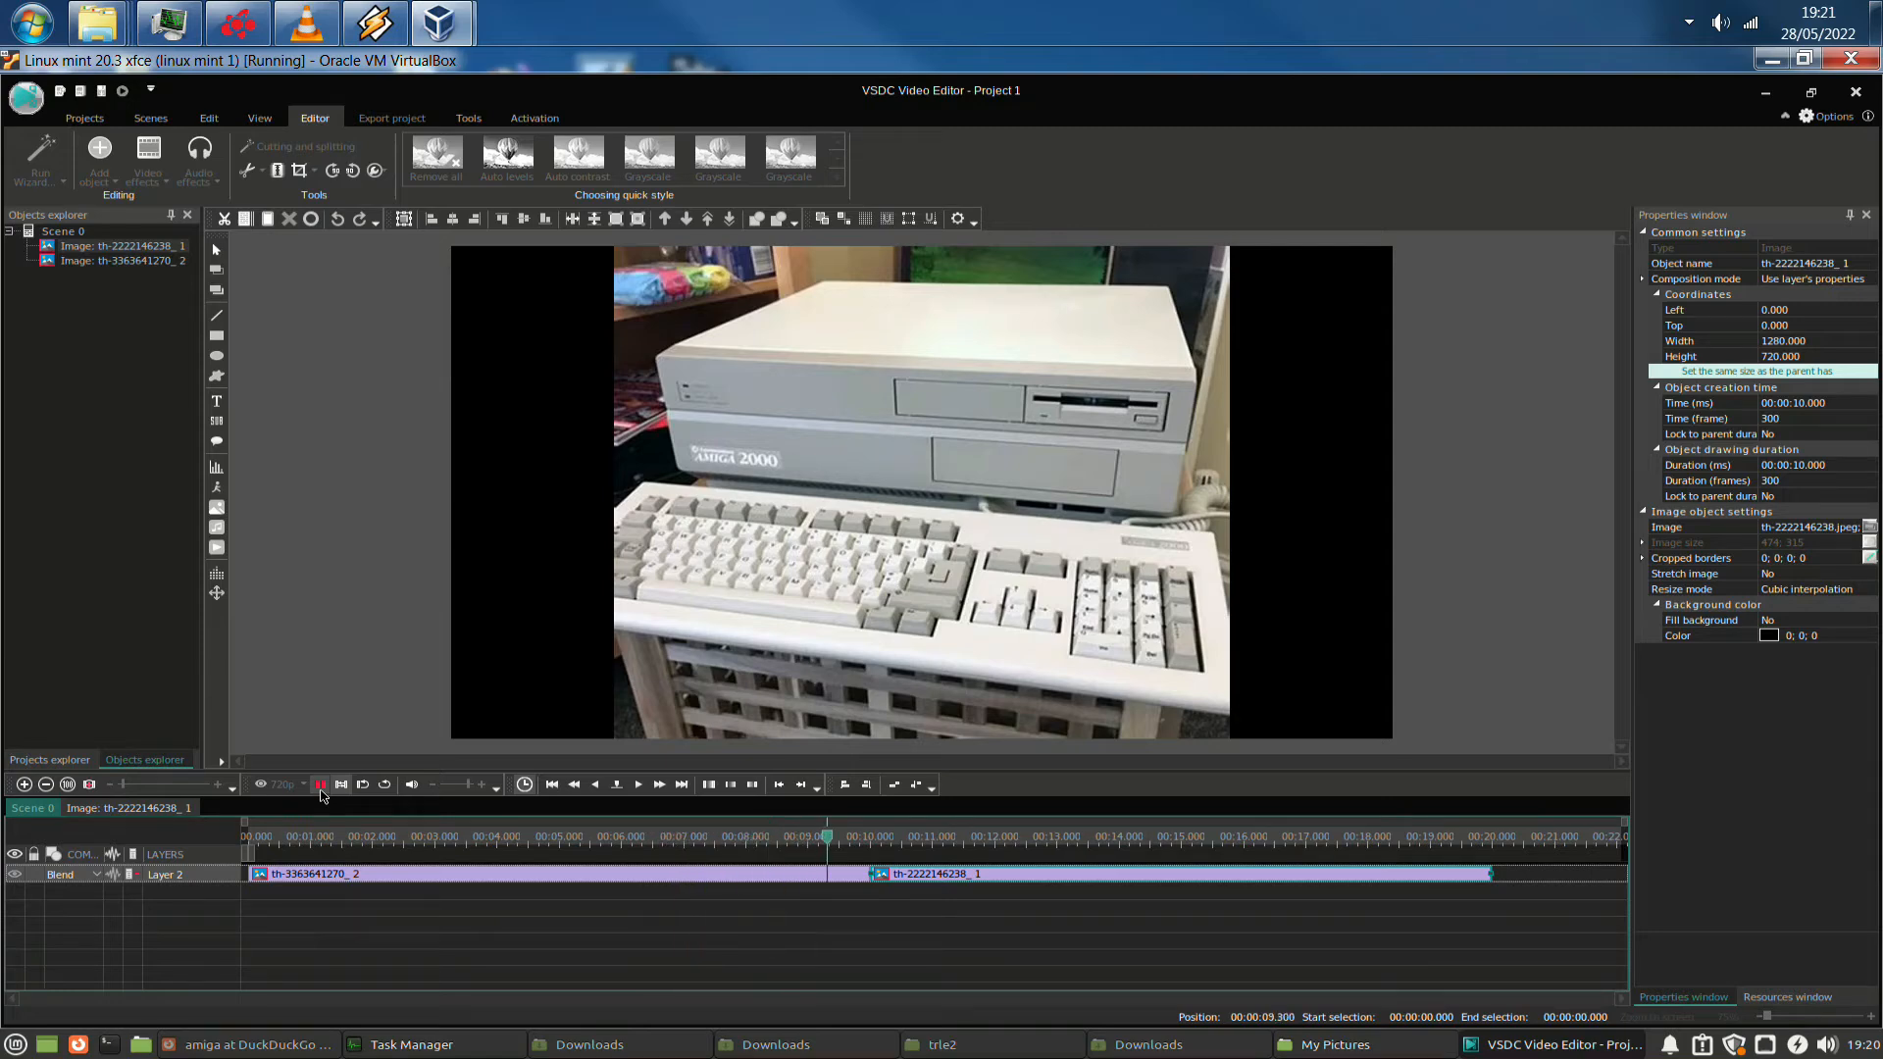
{"action": "left_click", "coordinate": [321, 785]}
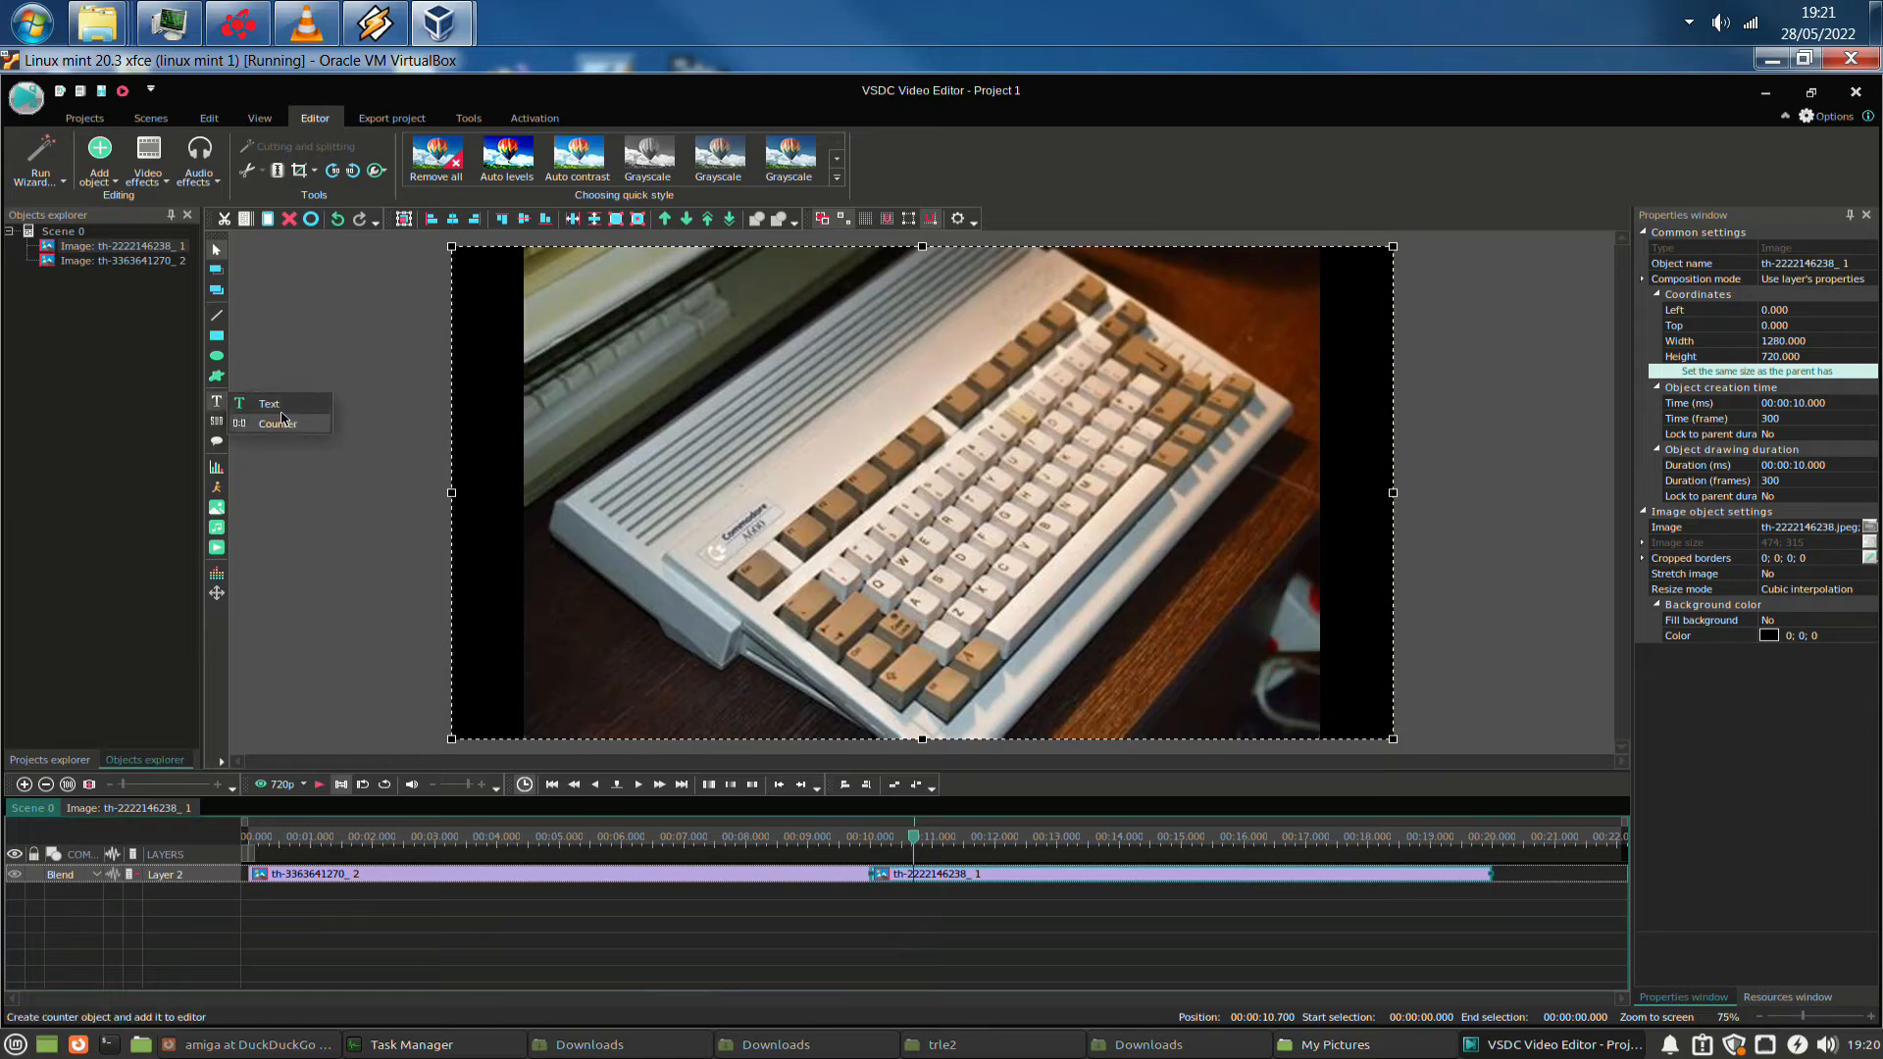
{"action": "left_click", "coordinate": [218, 401]}
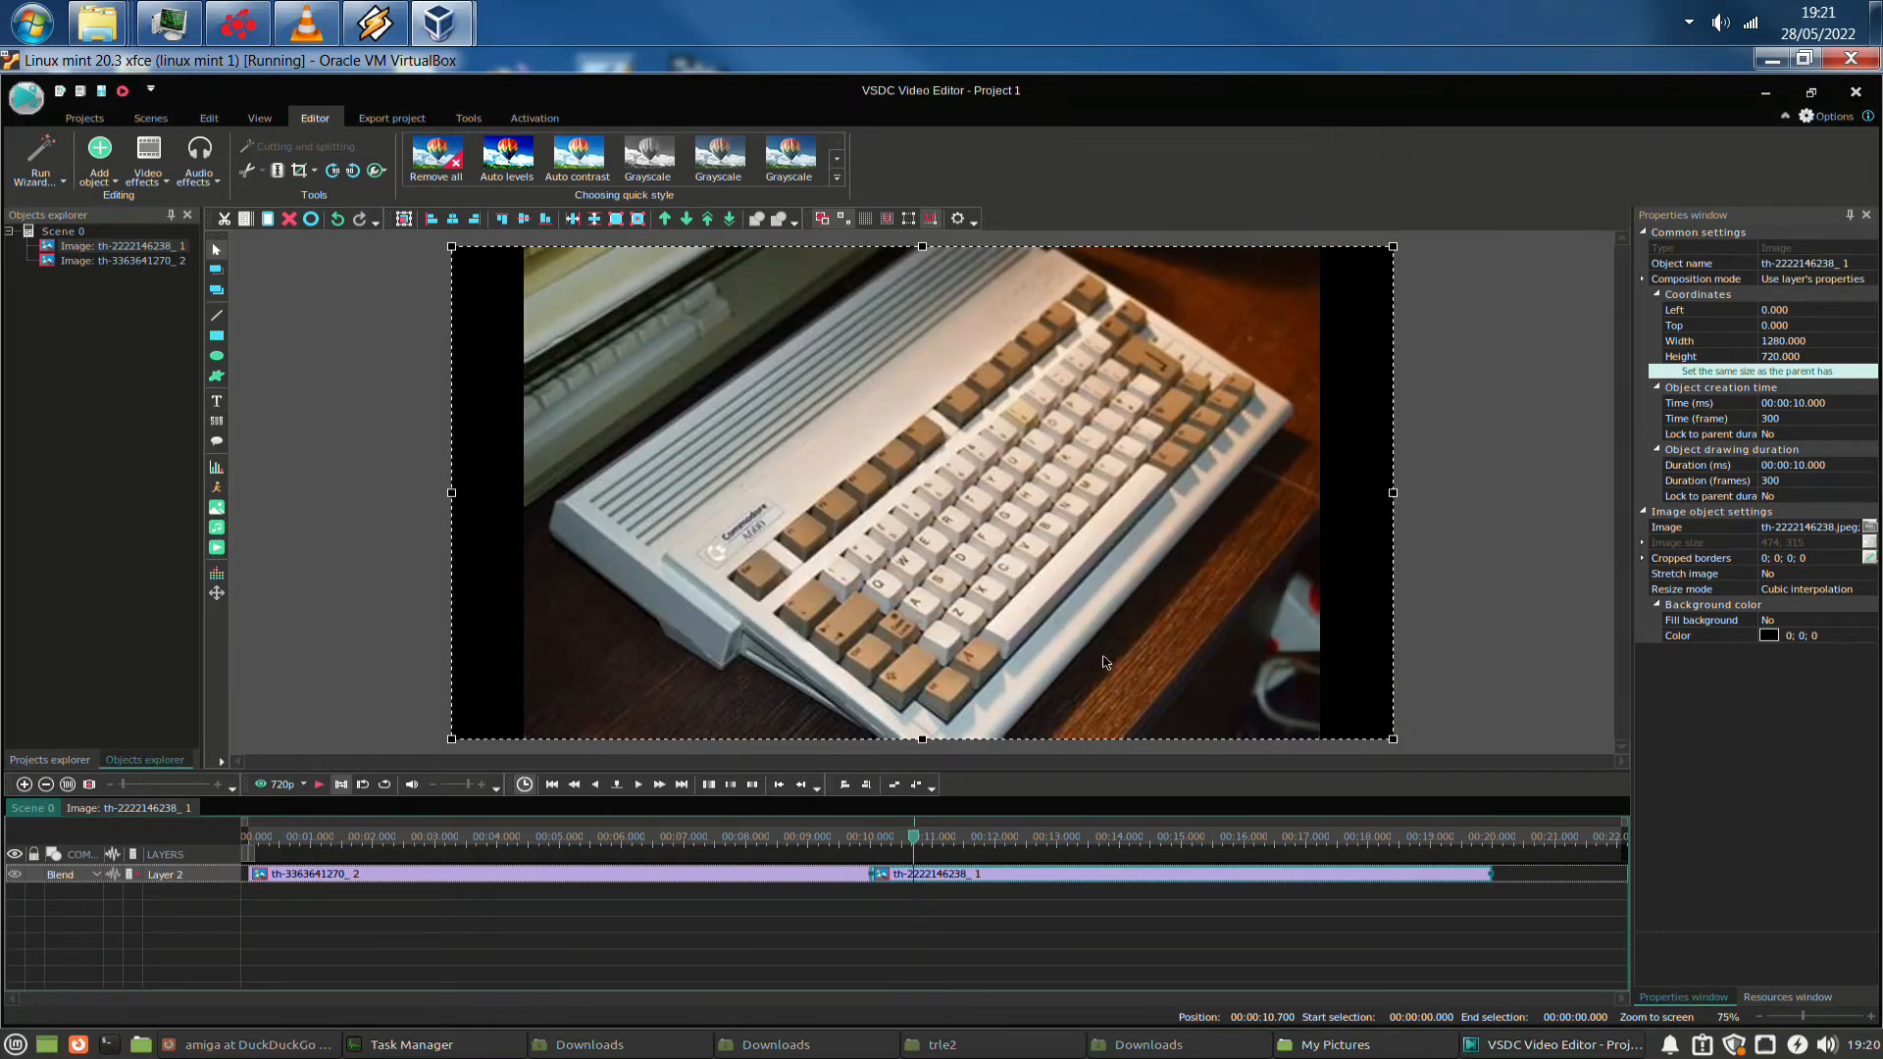
{"action": "left_click", "coordinate": [1128, 652]}
{"action": "left_click", "coordinate": [550, 637]}
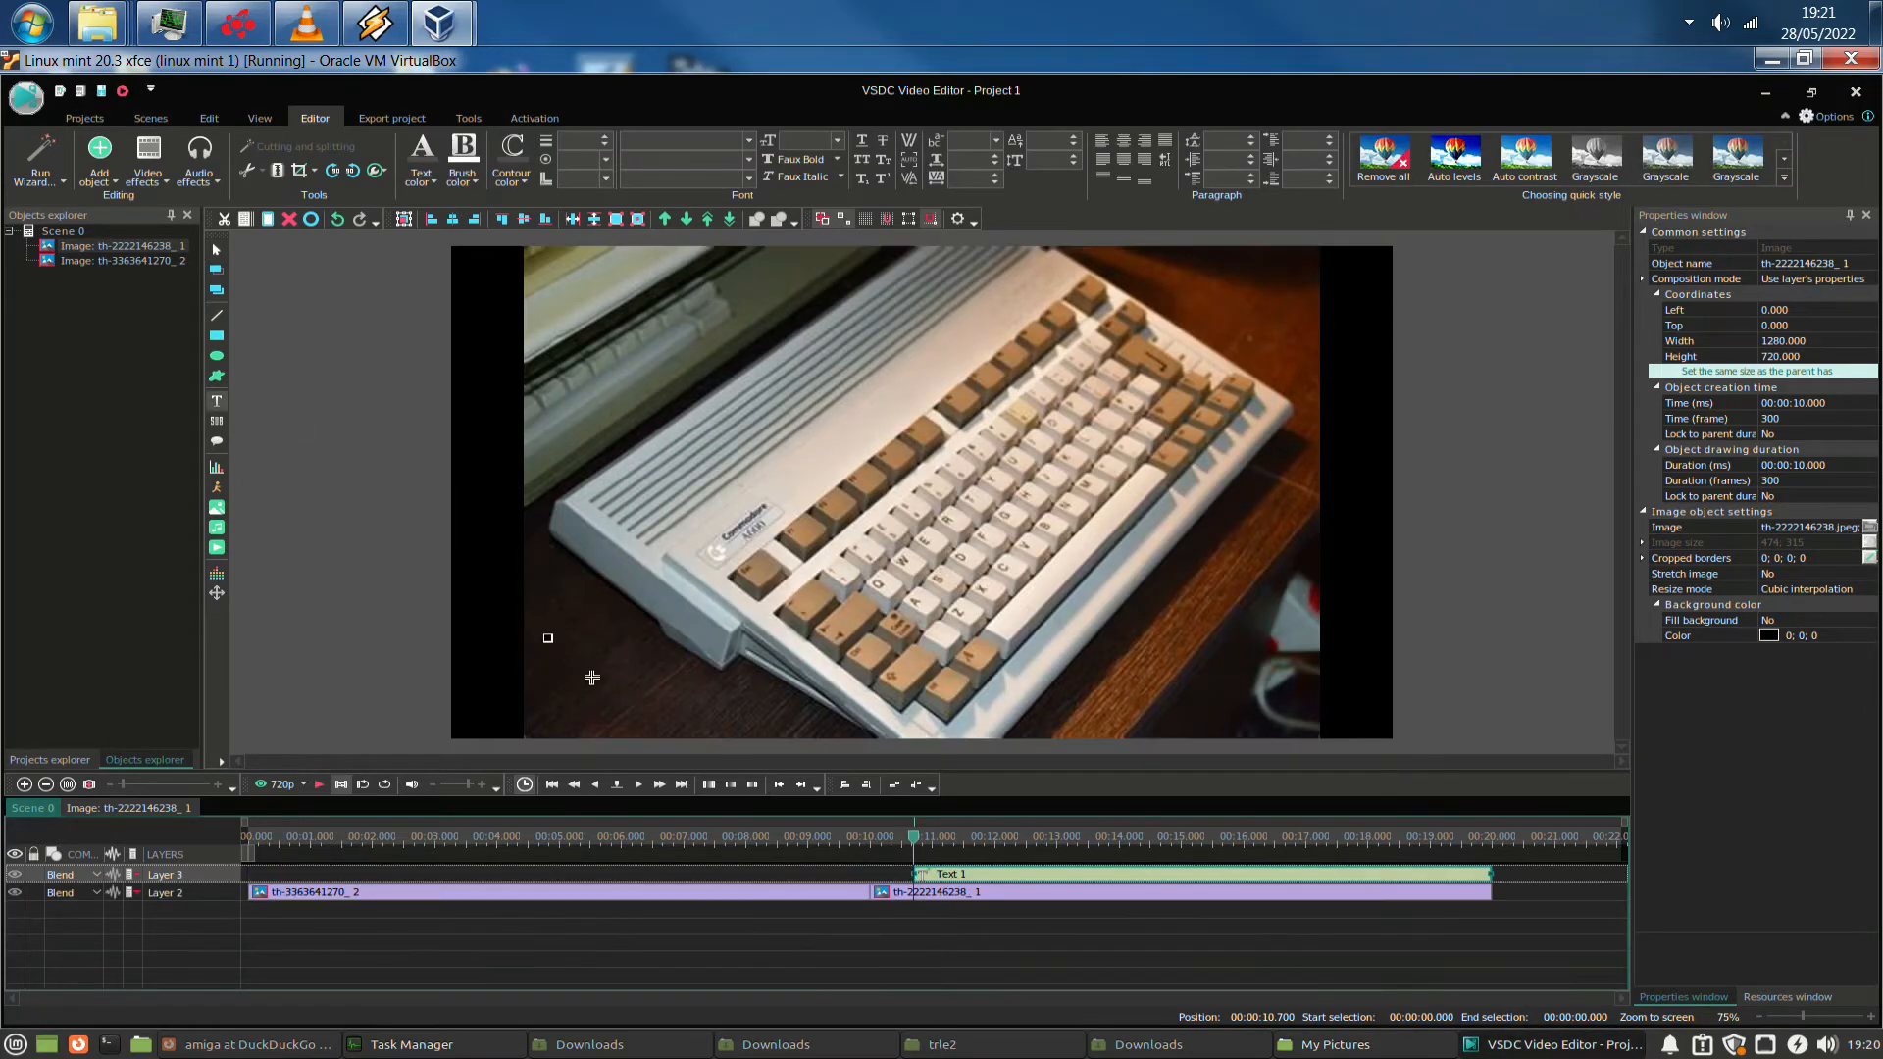
{"action": "left_click_drag", "start_coordinate": [621, 686], "coordinate": [629, 691]}
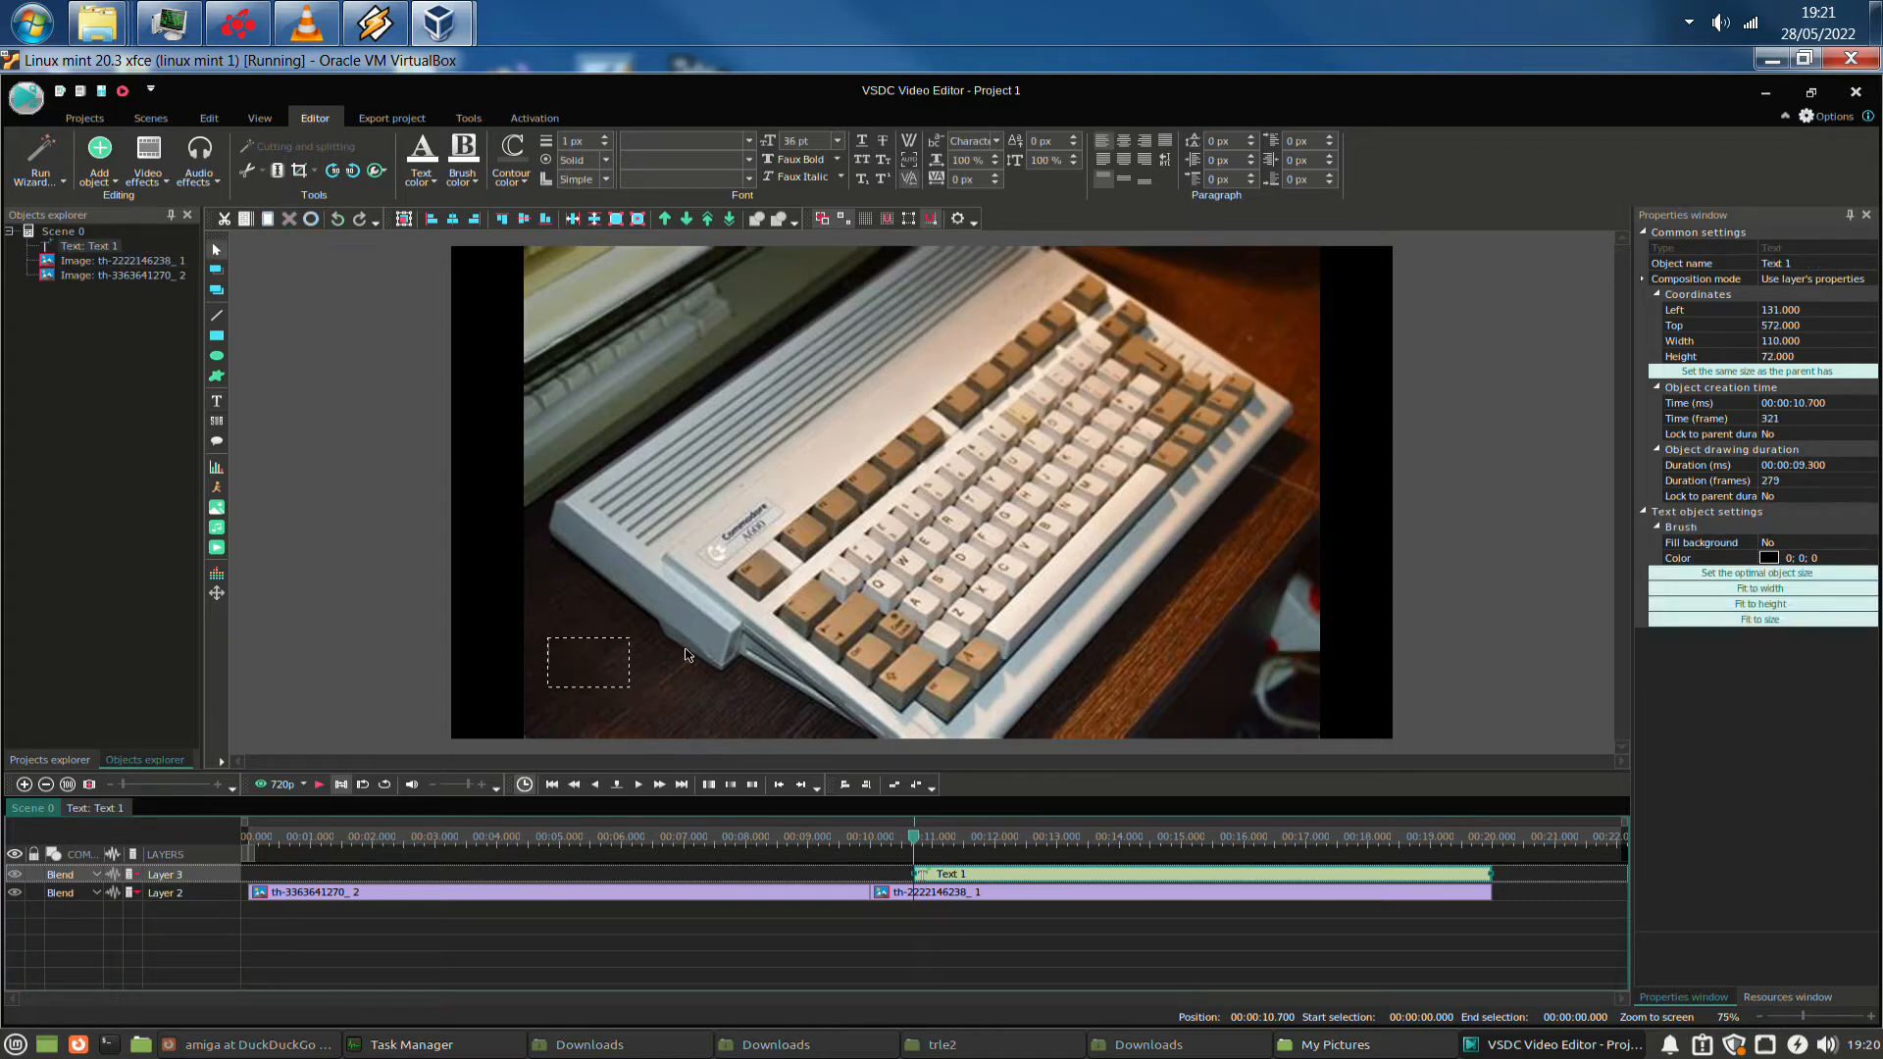
Enlarge the new text object's frame to about 1021 × 111 across the lower part of the picture
{"action": "left_click", "coordinate": [581, 654]}
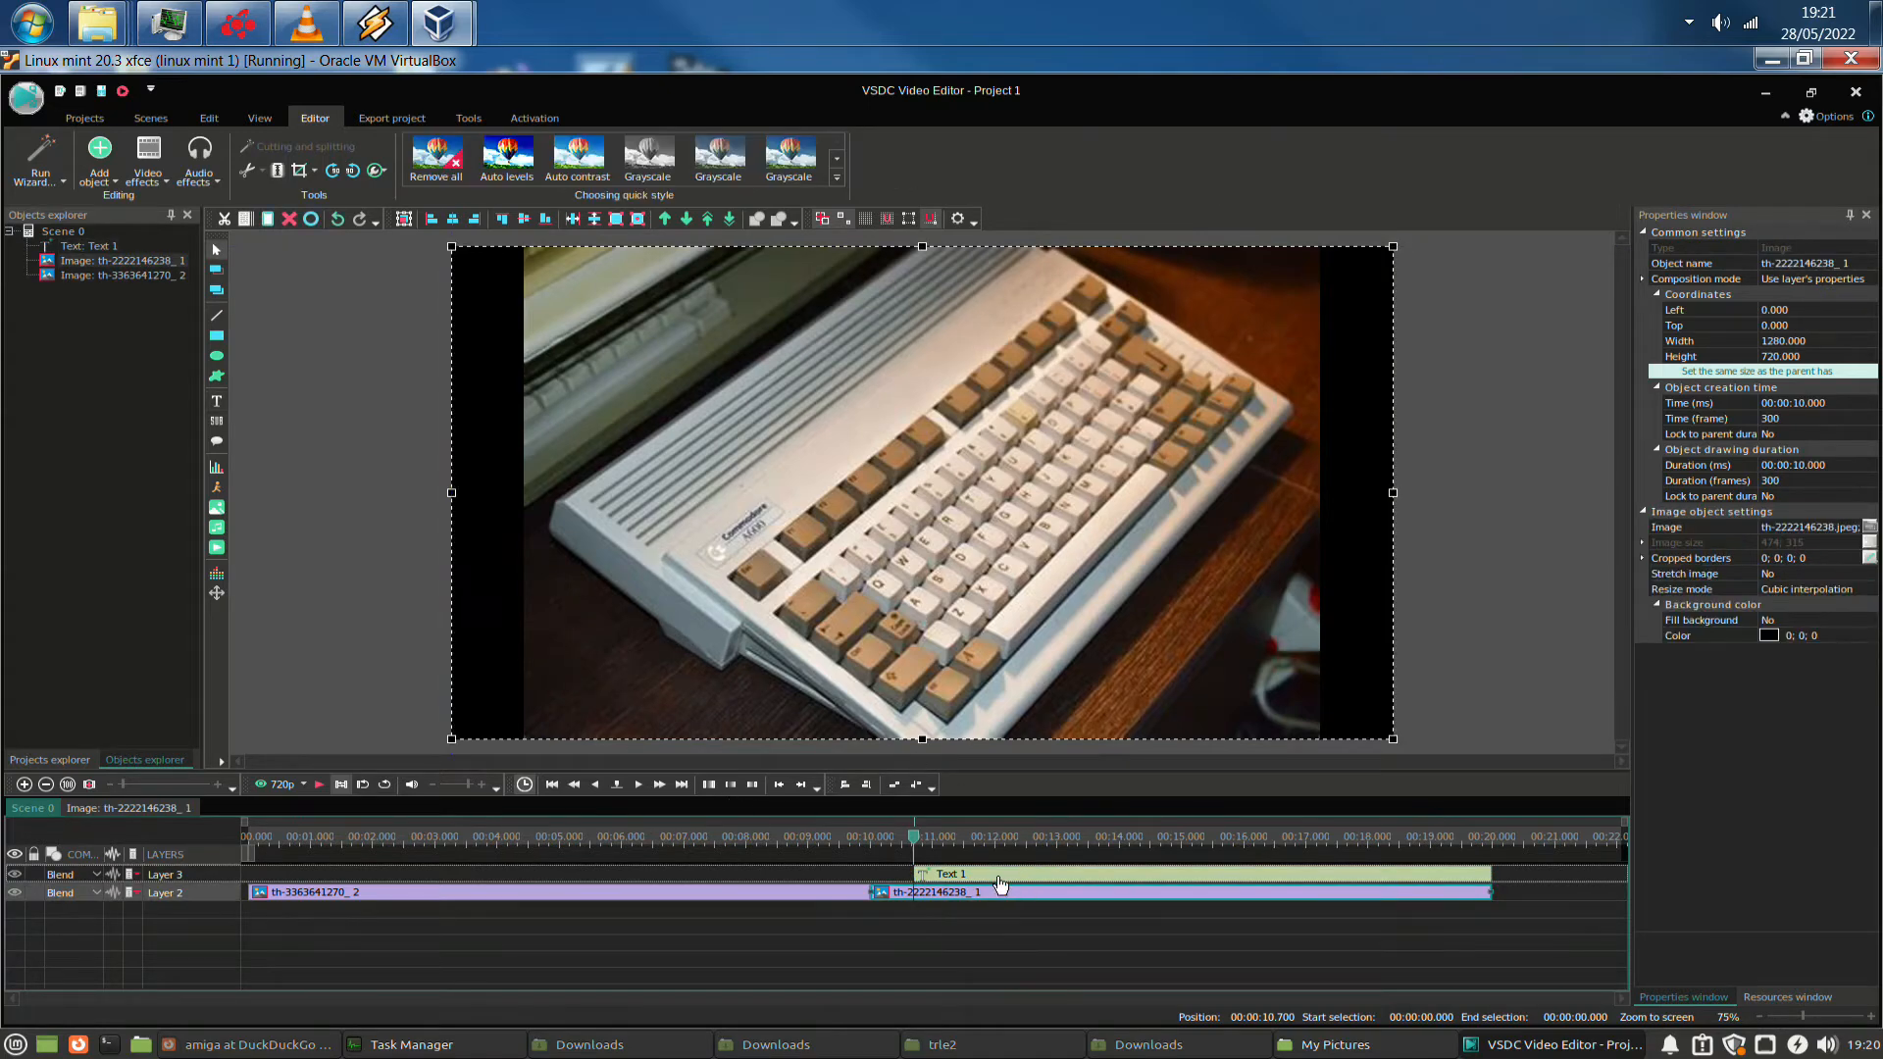
{"action": "left_click", "coordinate": [999, 843]}
{"action": "left_click", "coordinate": [1020, 876]}
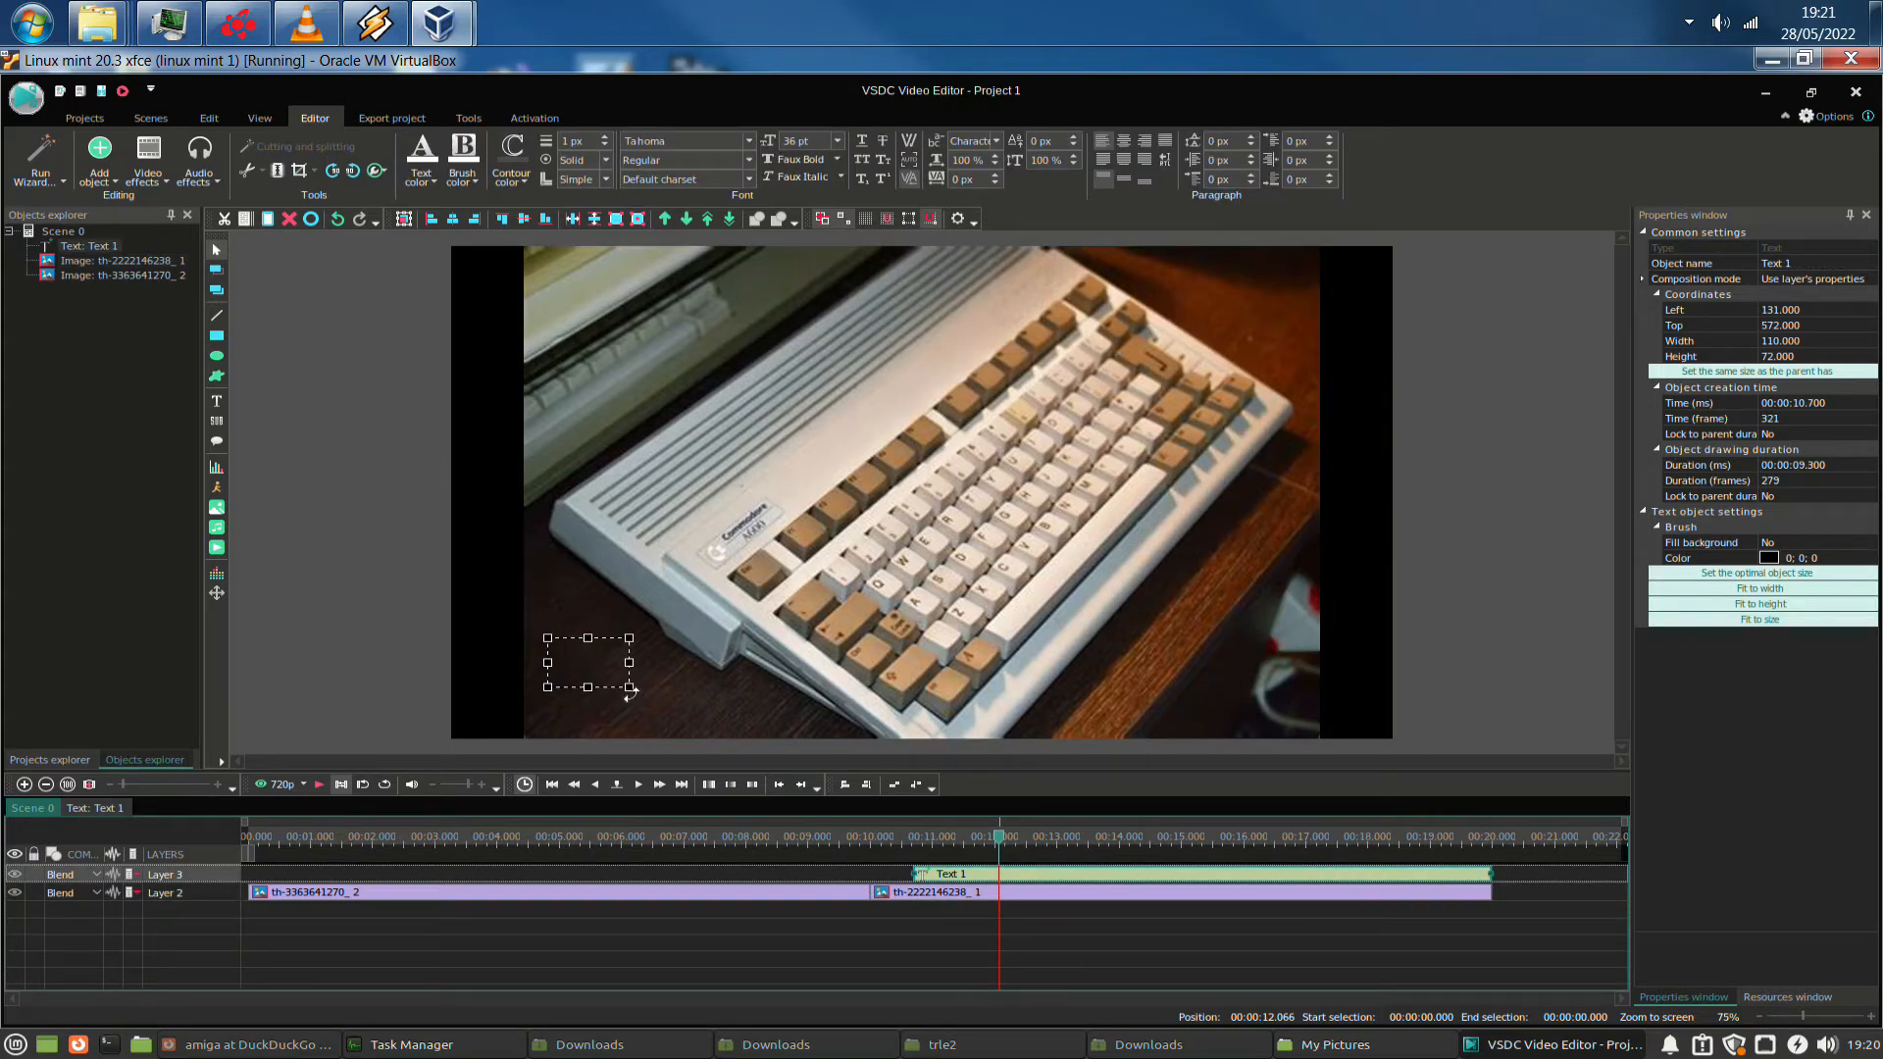
{"action": "left_click_drag", "start_coordinate": [631, 687], "coordinate": [1252, 724]}
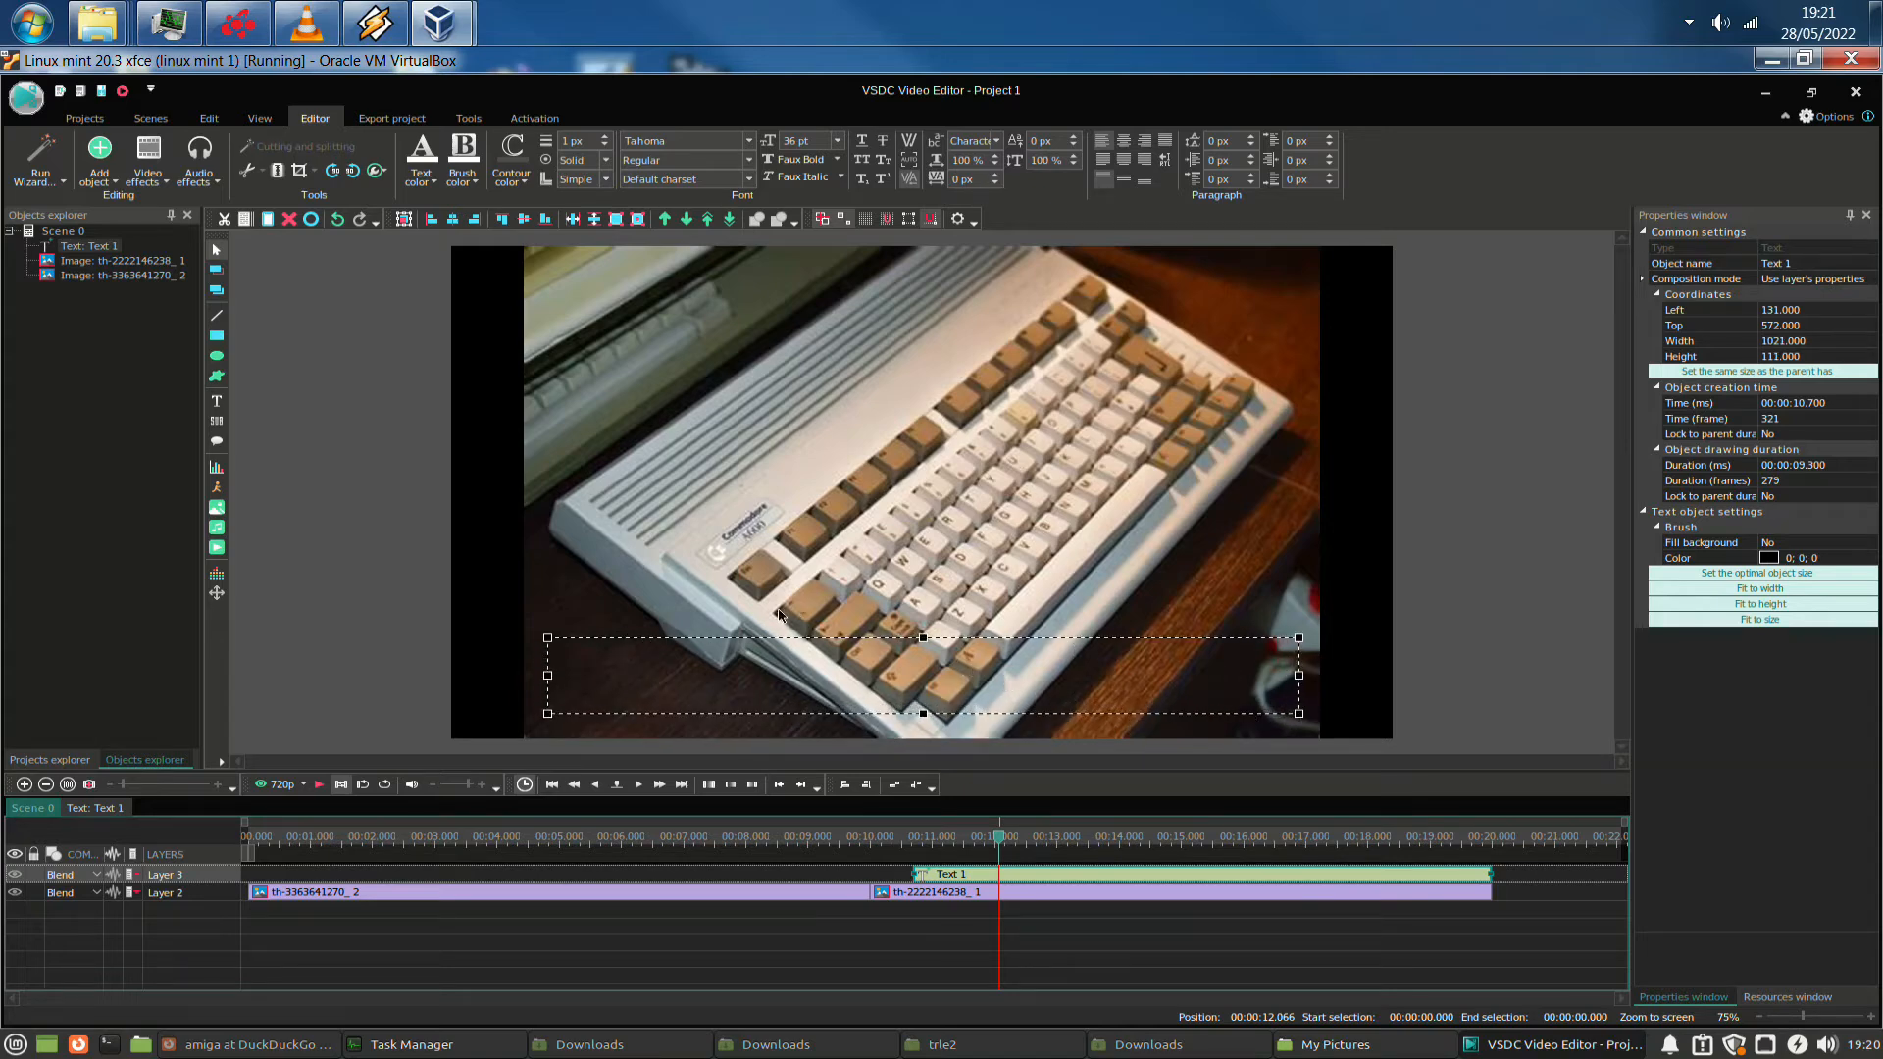
Enter "wine is not an emulator" as the content of the text object
{"action": "right_click", "coordinate": [765, 667]}
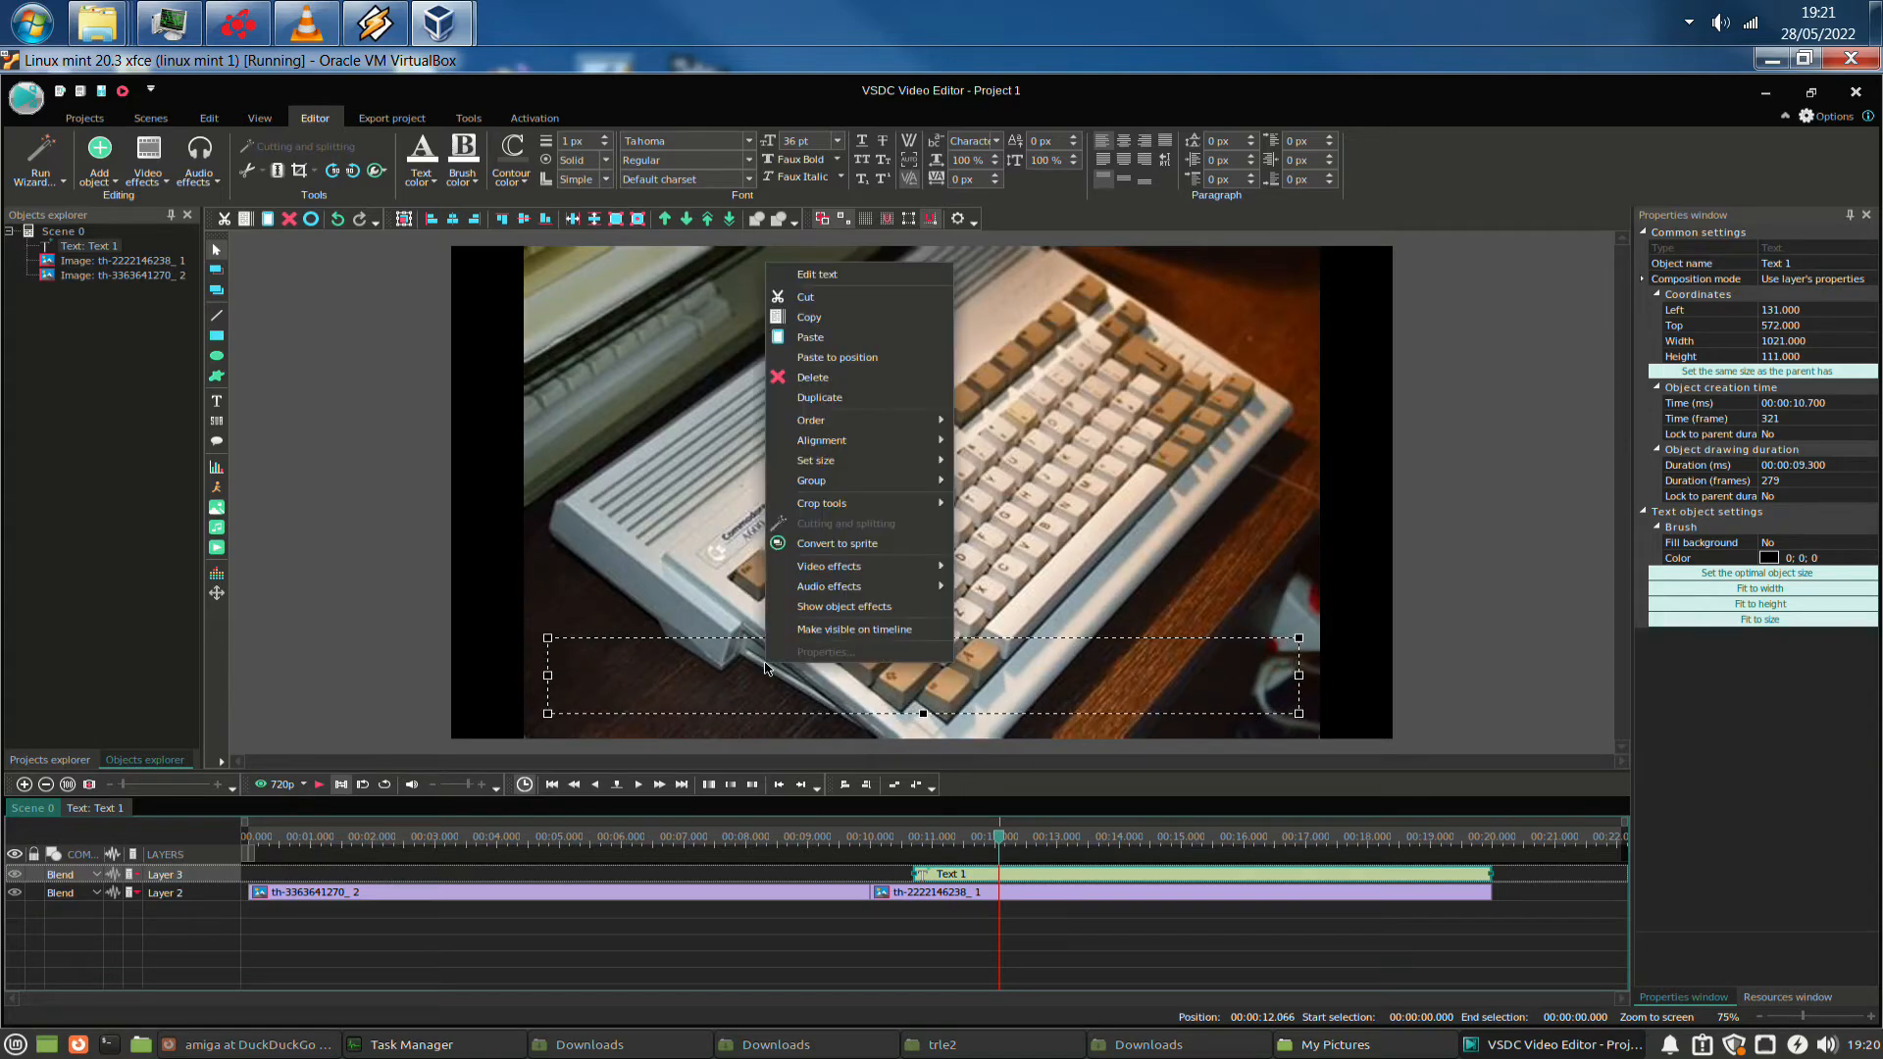
{"action": "left_click", "coordinate": [849, 284]}
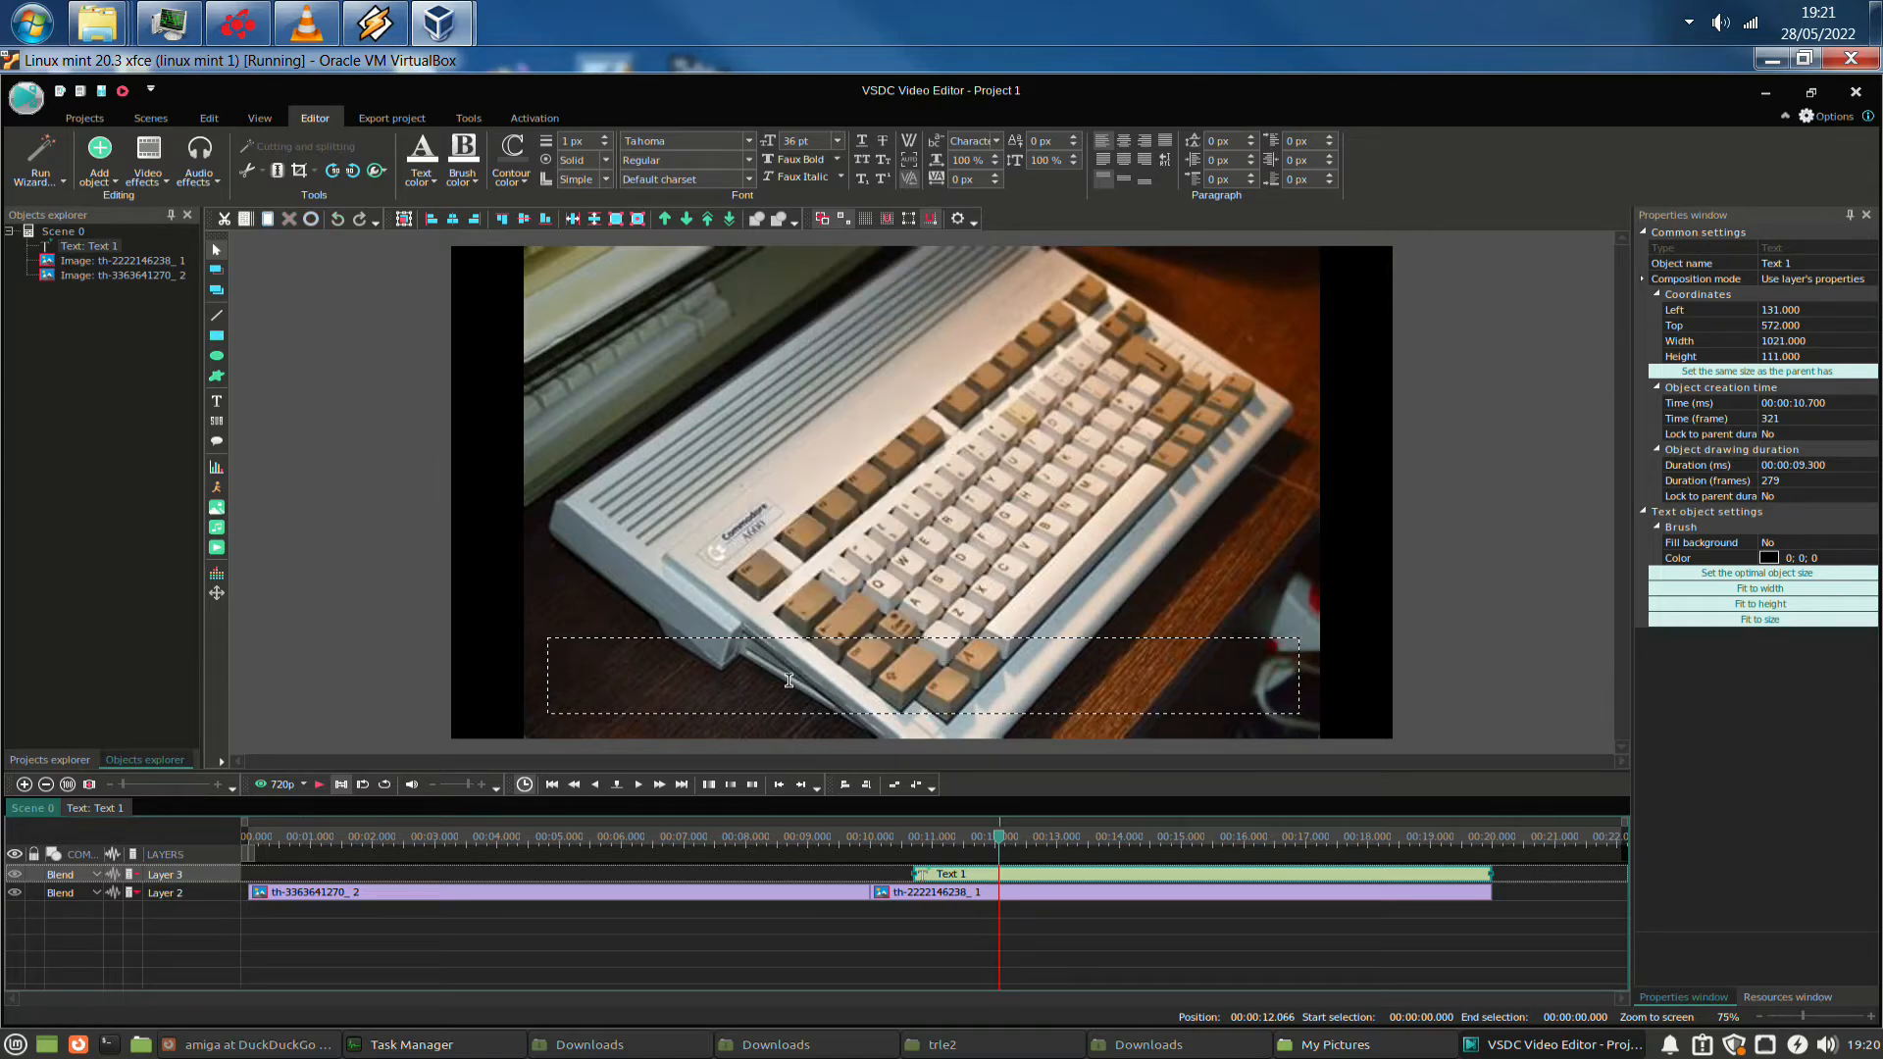
{"action": "type", "text": "wind"}
{"action": "type", "text": "ulator"}
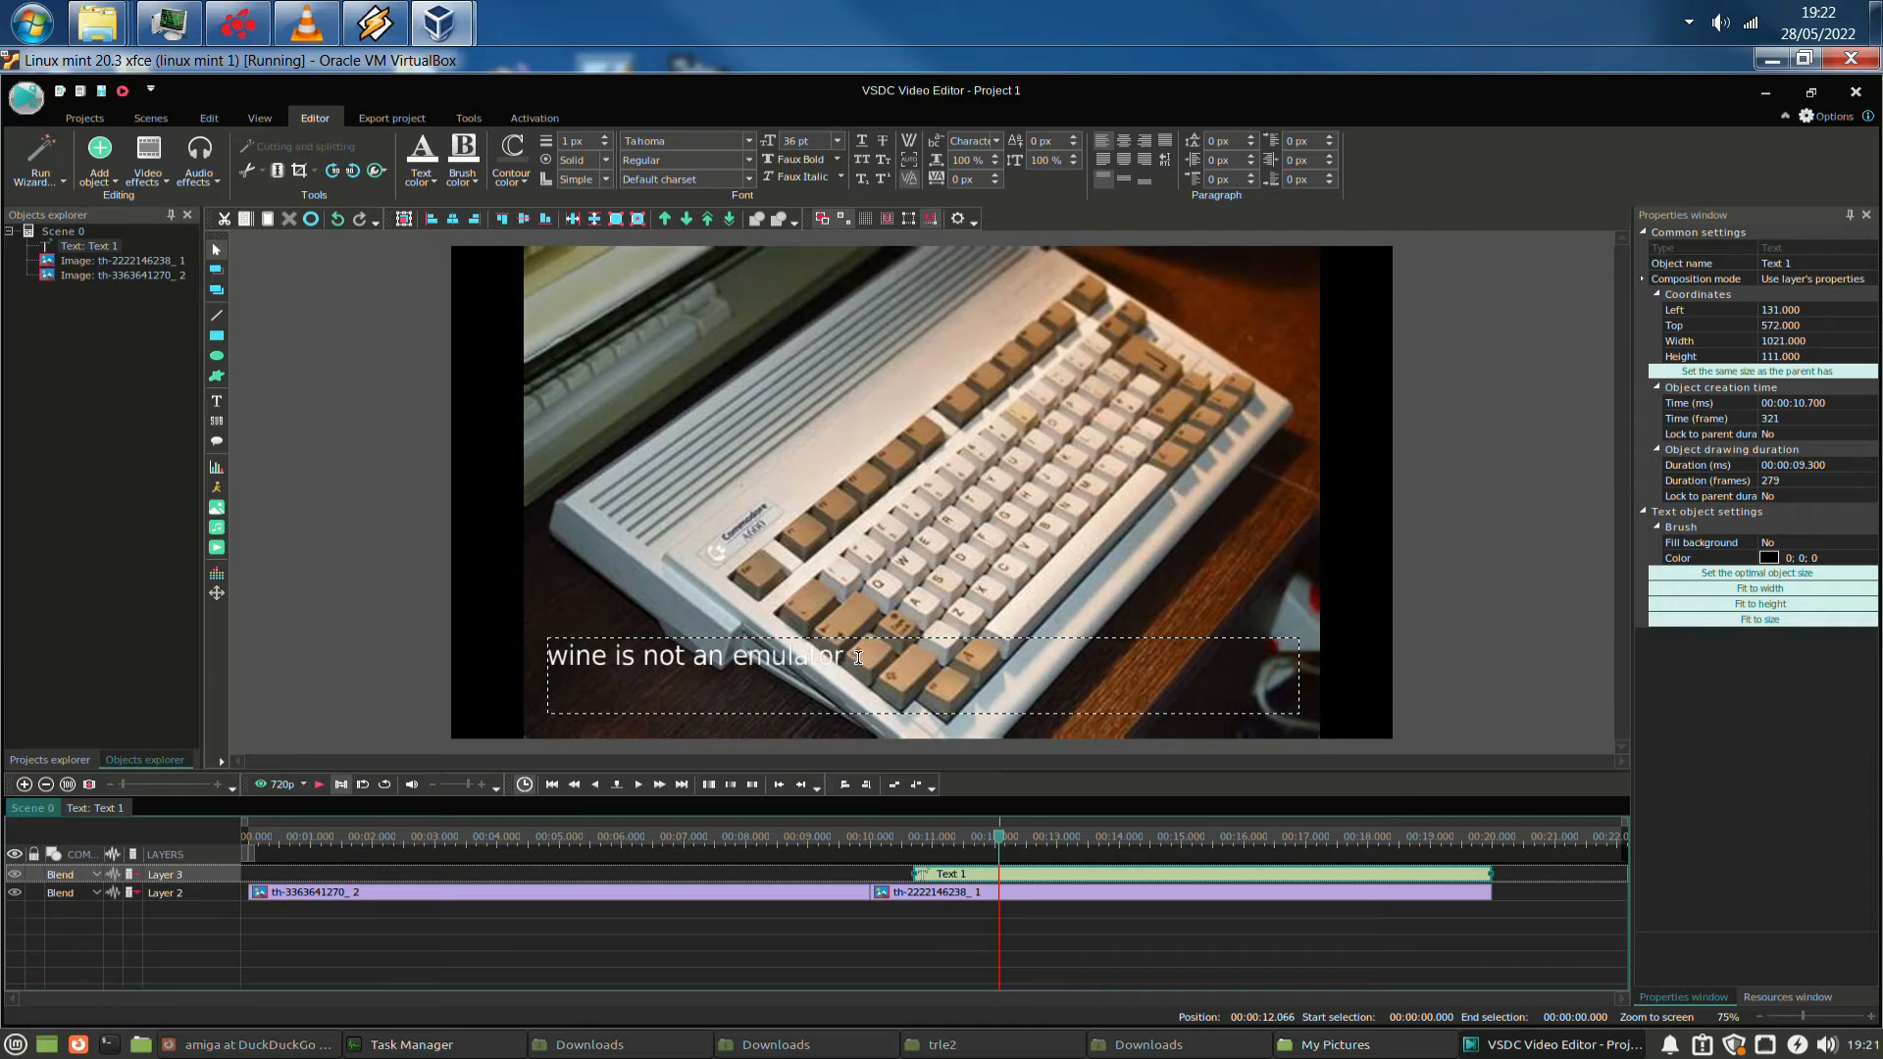
Increase the font size of the whole caption, trying 96 pt and settling on 72 pt
{"action": "left_click_drag", "start_coordinate": [799, 657], "coordinate": [527, 642]}
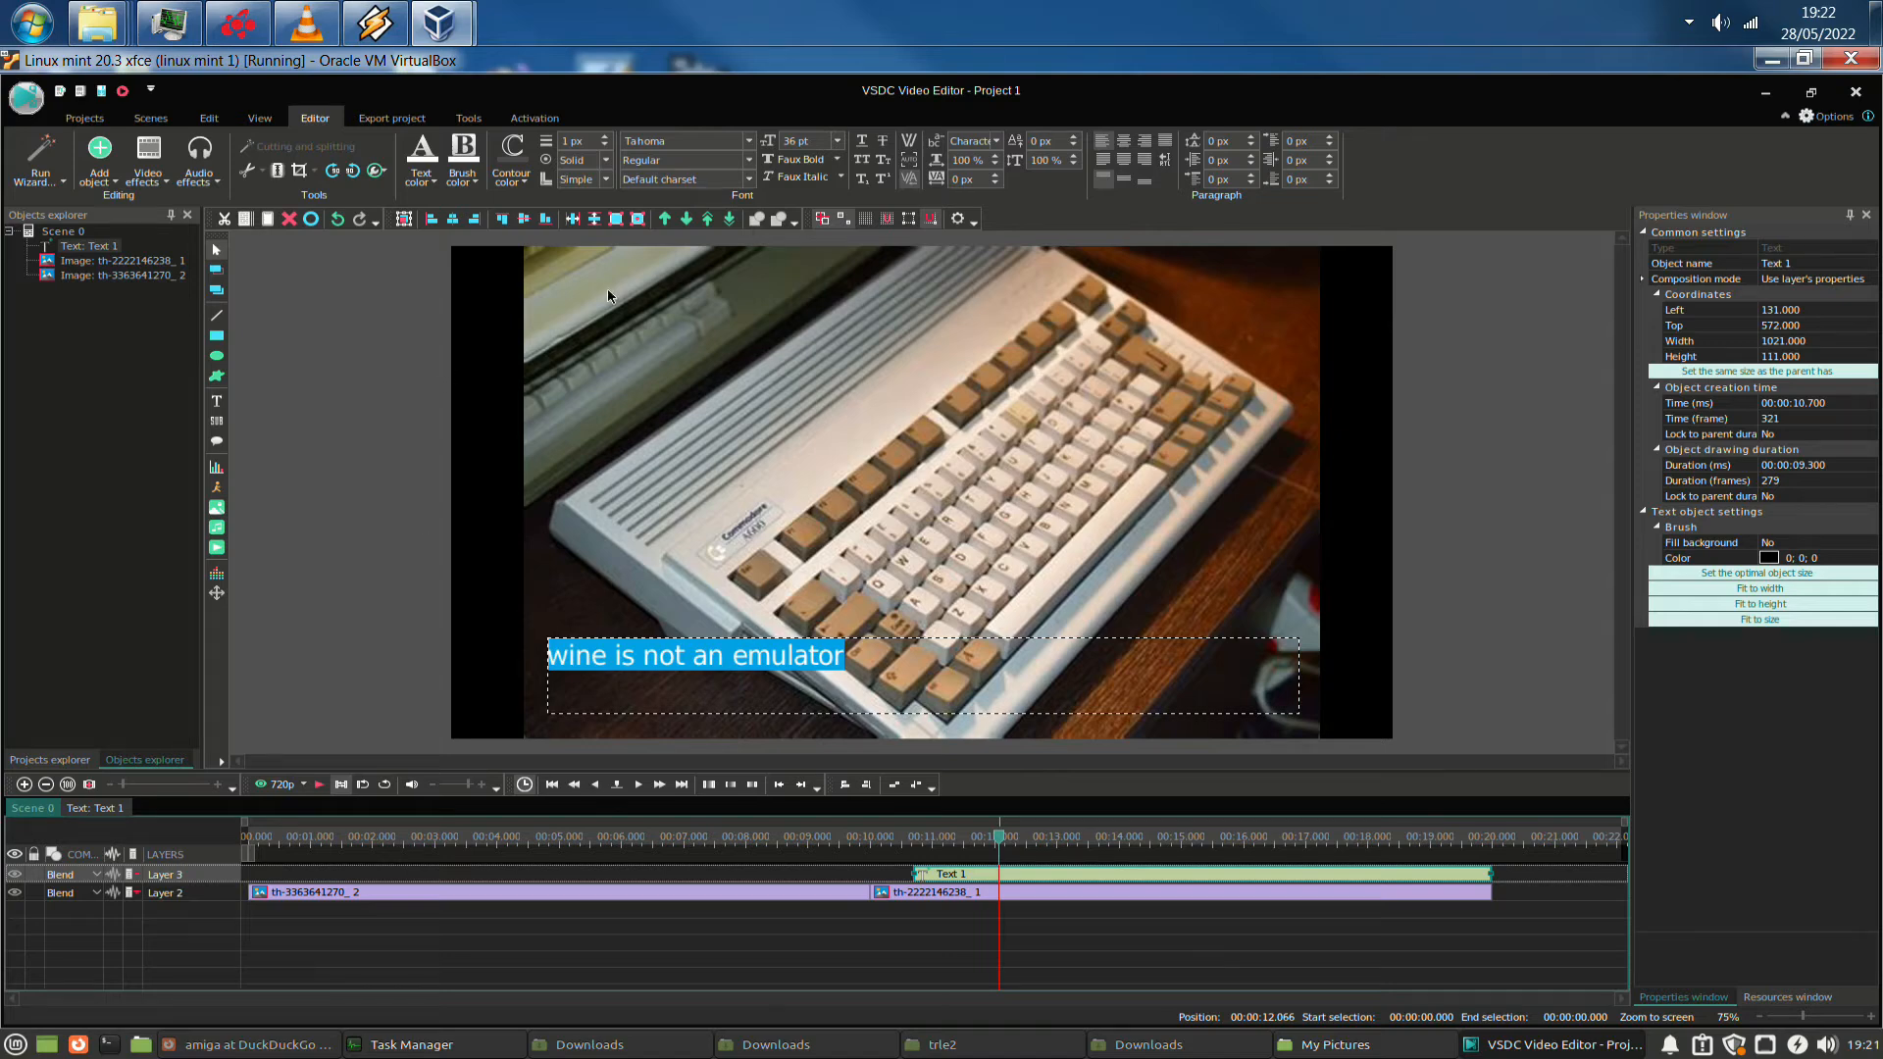
{"action": "left_click", "coordinate": [839, 143]}
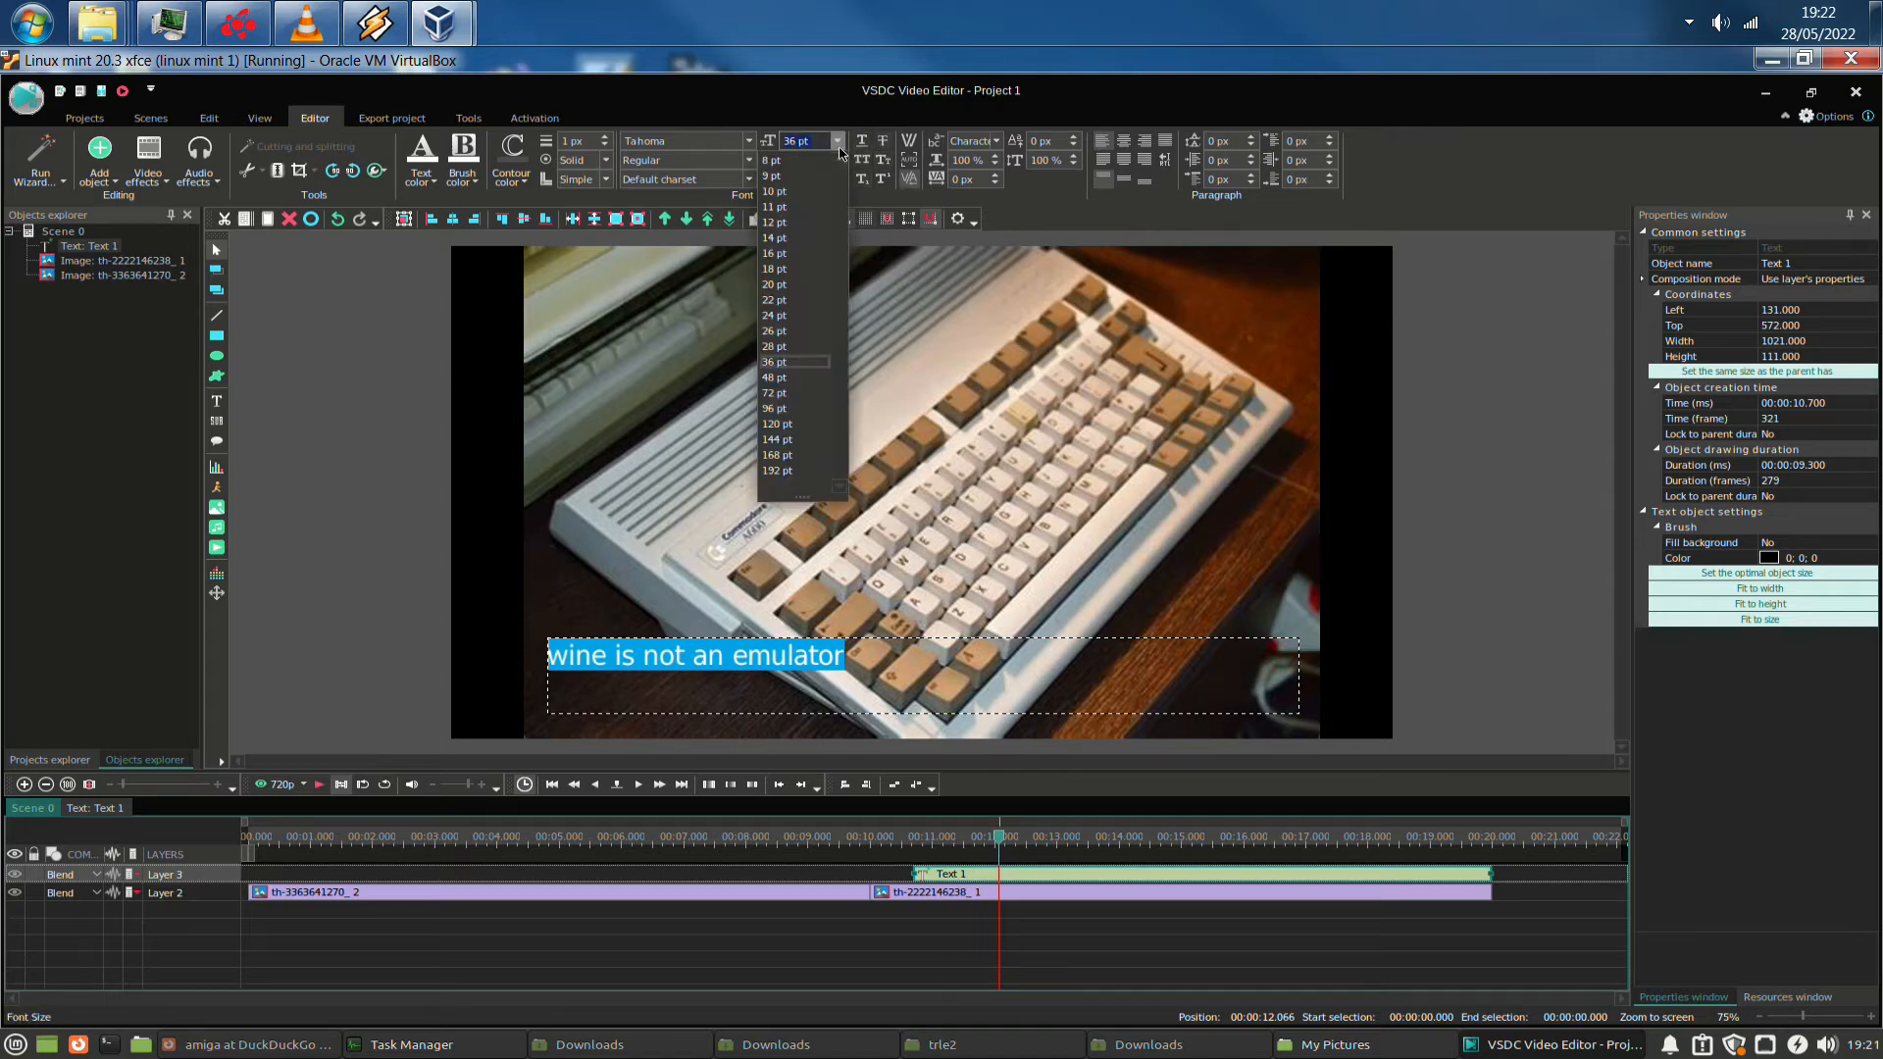
{"action": "left_click", "coordinate": [795, 409]}
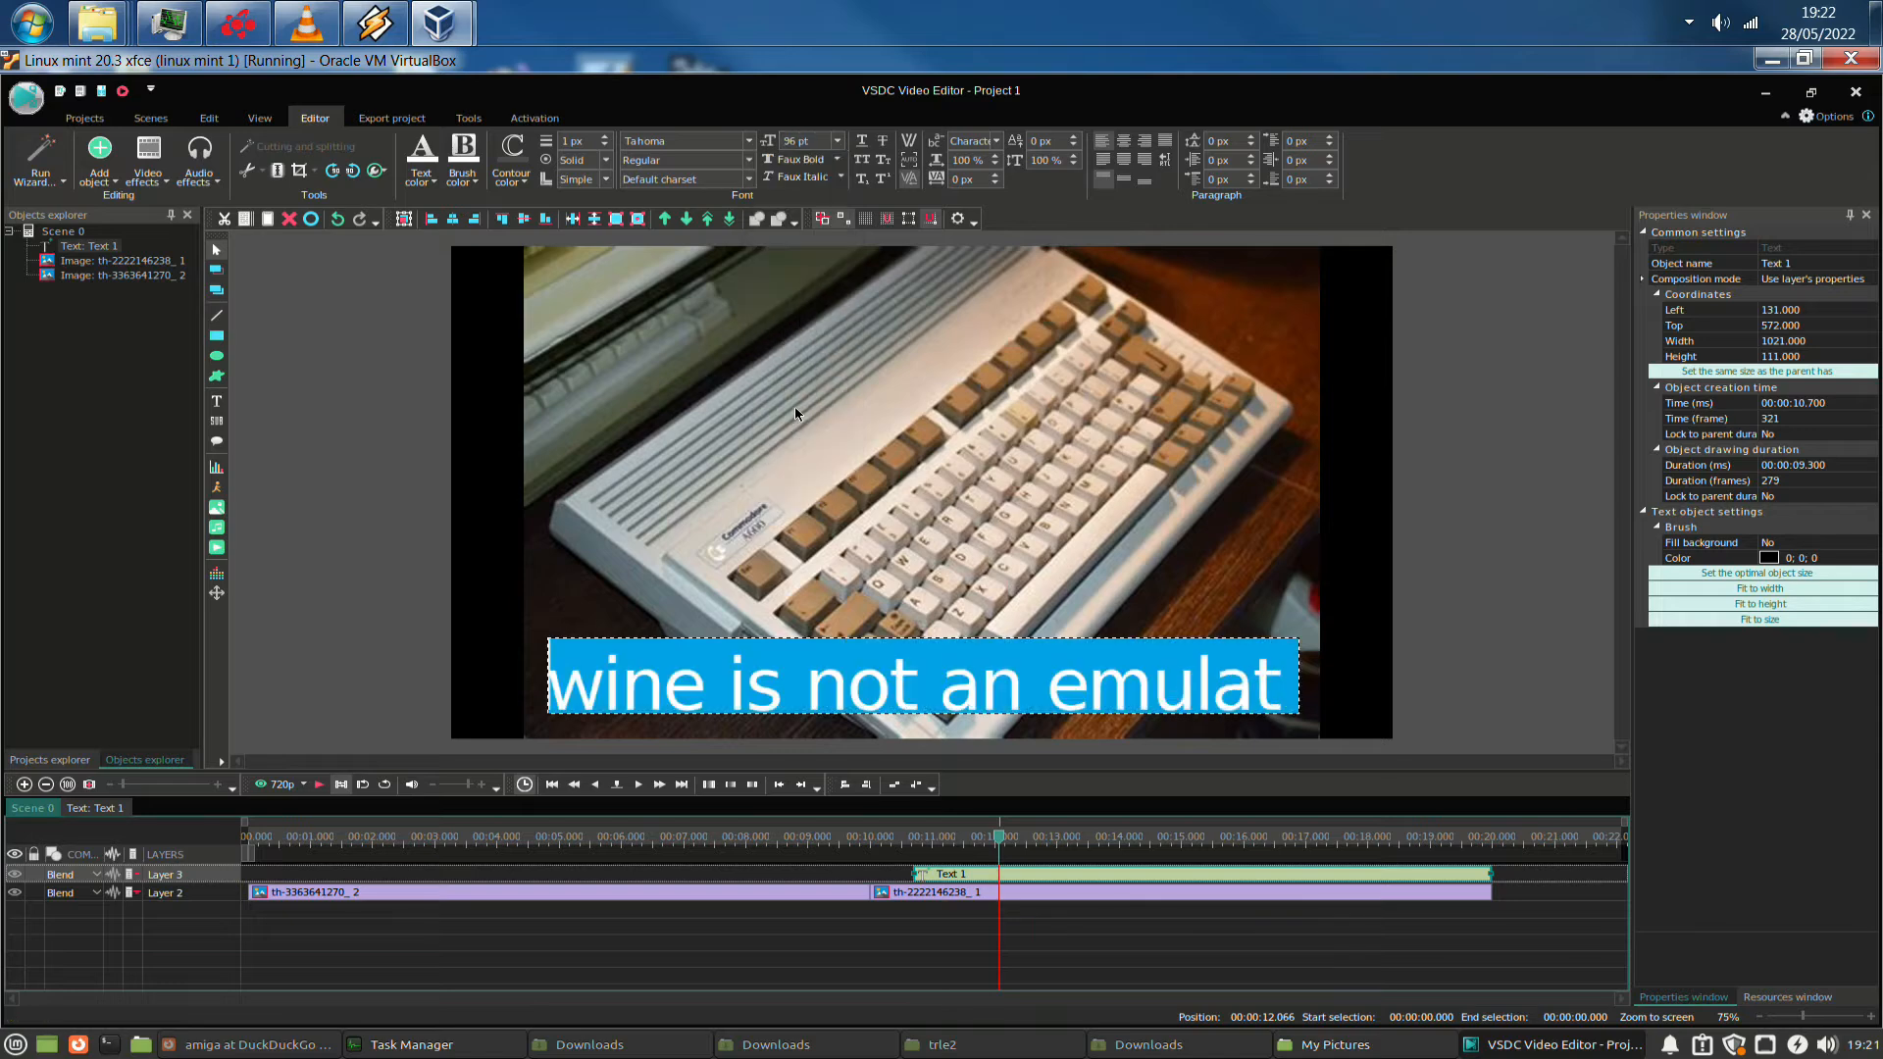
{"action": "left_click", "coordinate": [839, 141]}
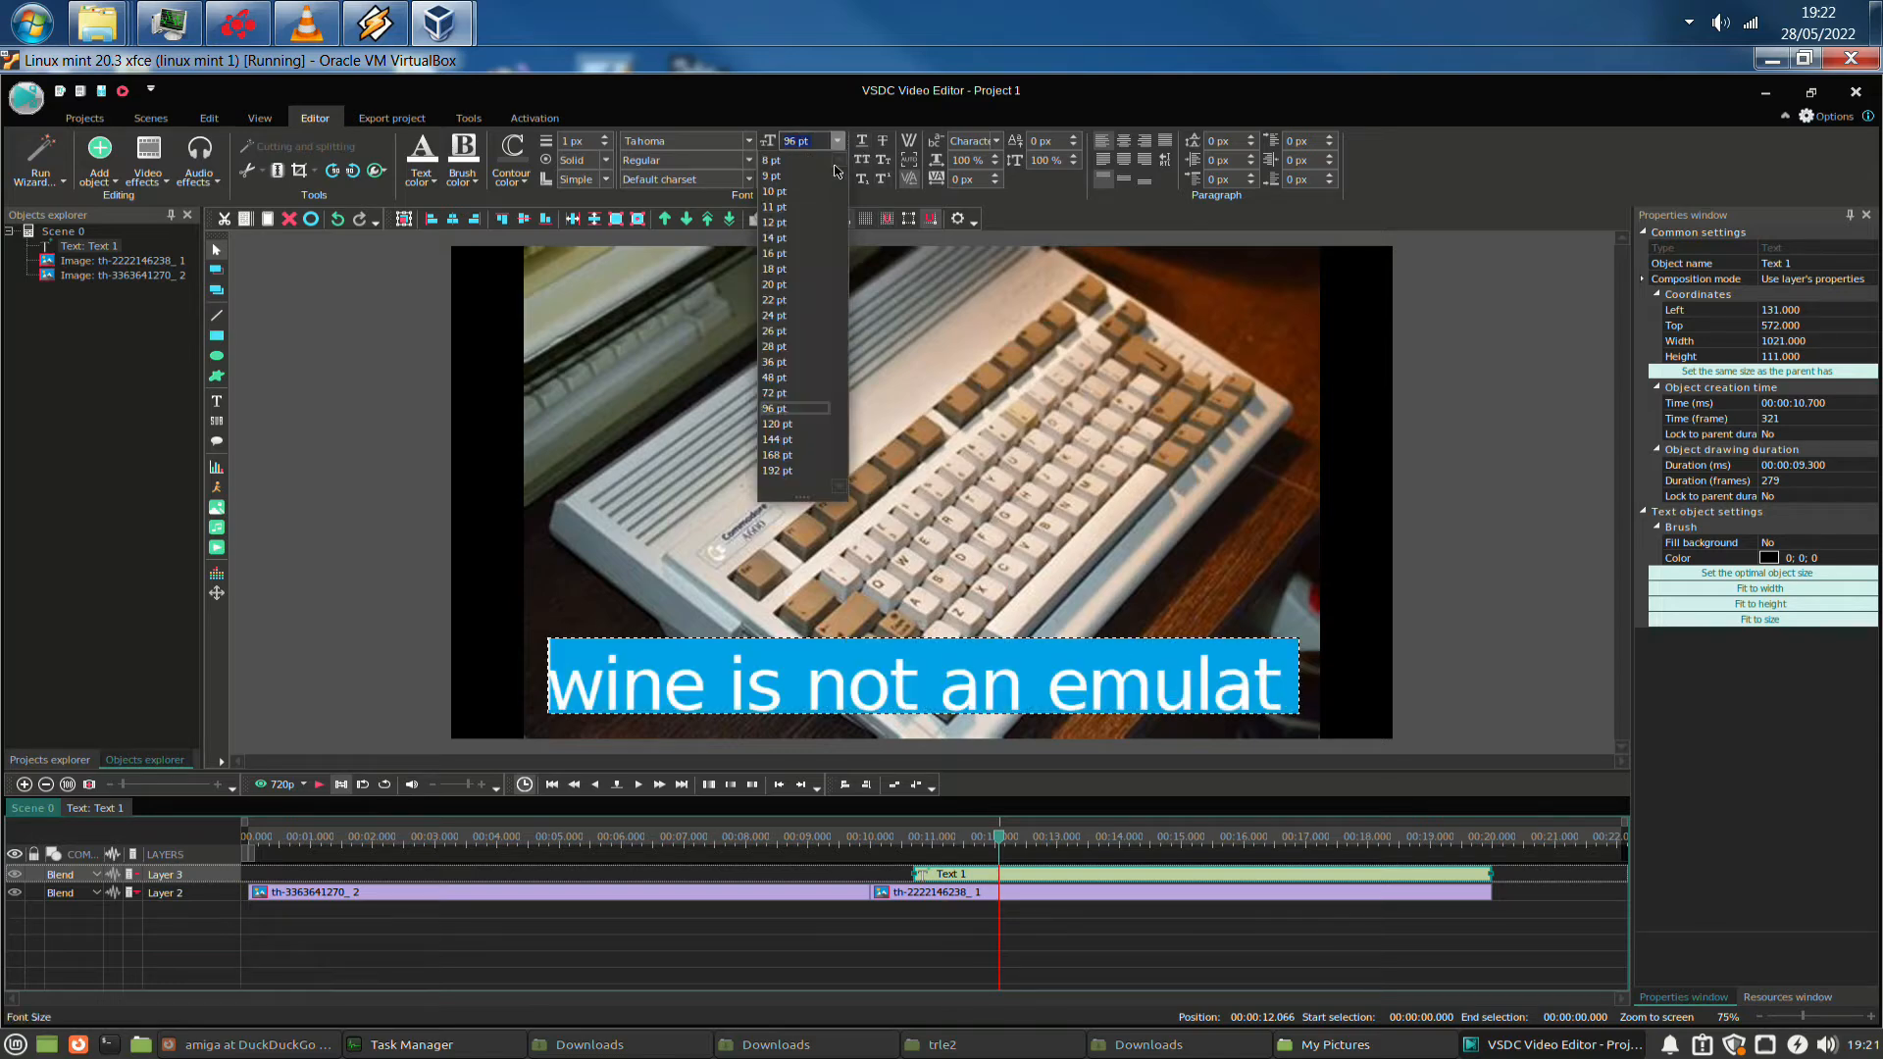
{"action": "left_click", "coordinate": [811, 392]}
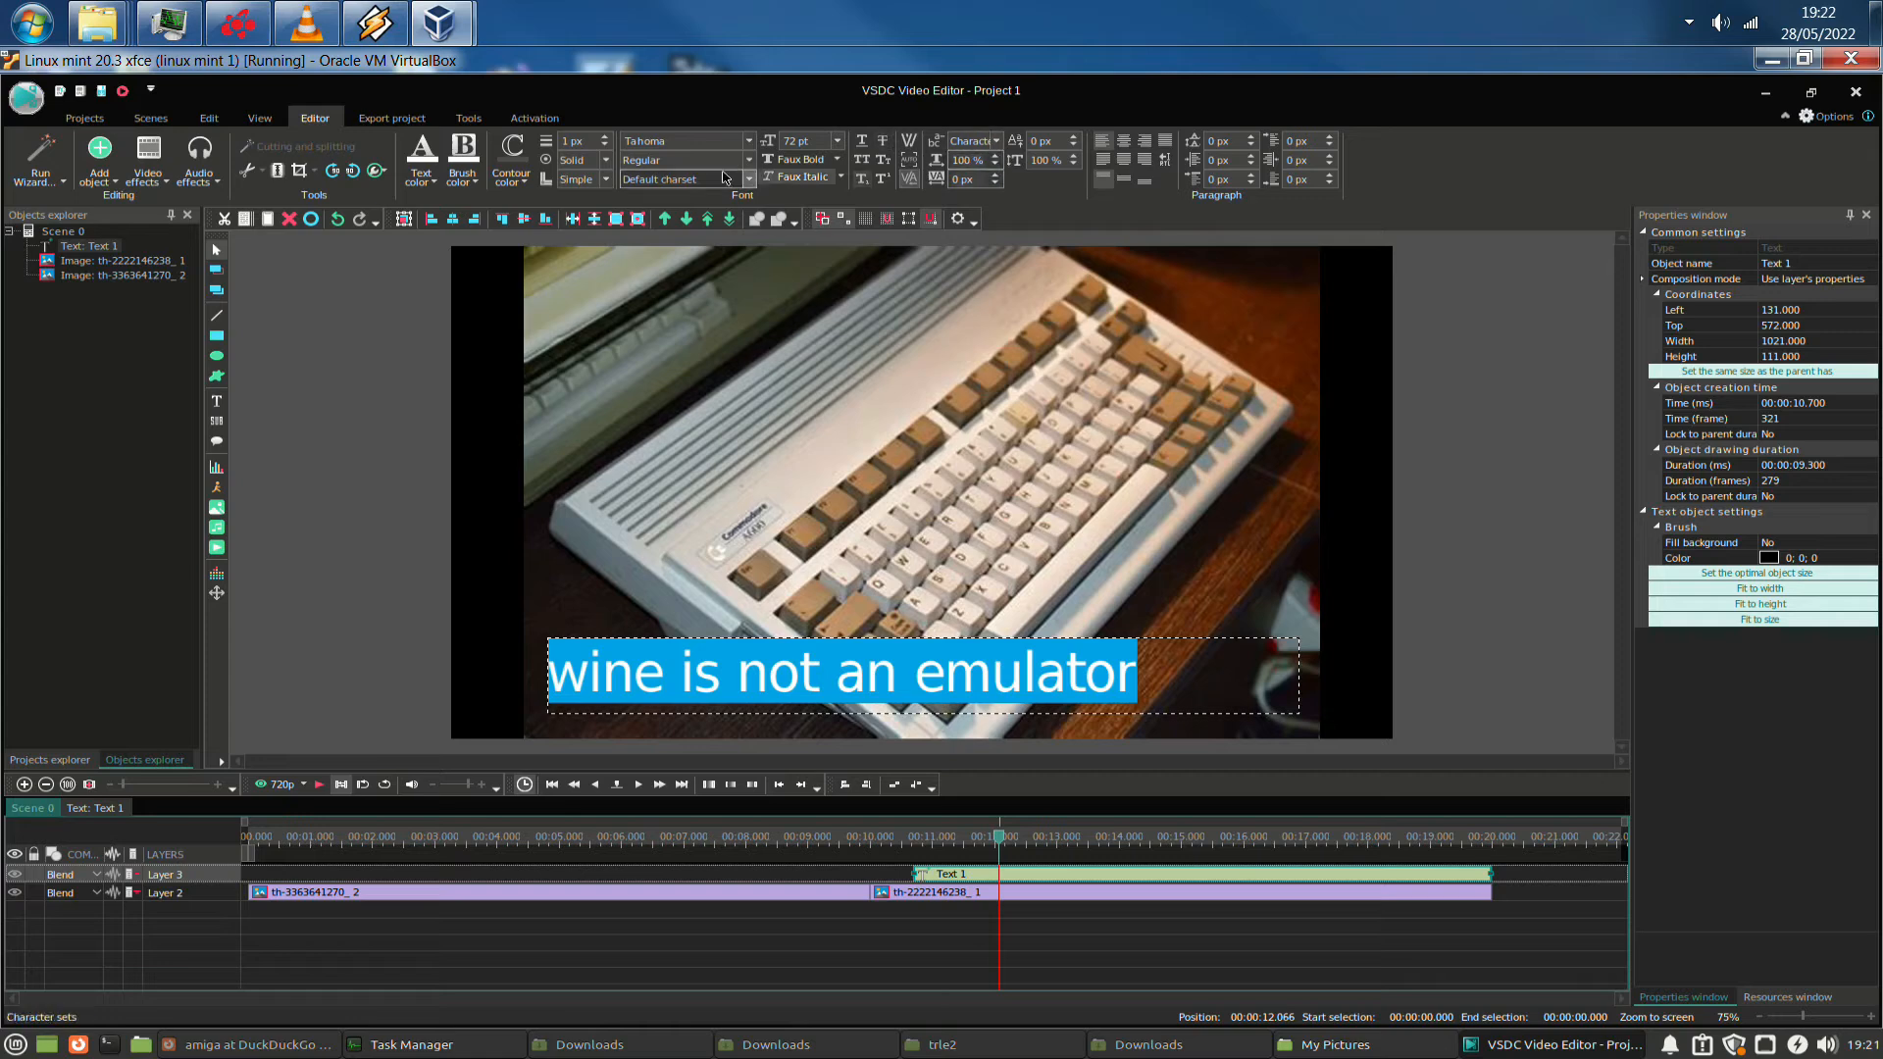
Set the caption's contour color to standard red and its text color to black
{"action": "left_click", "coordinate": [477, 184]}
{"action": "left_click", "coordinate": [477, 184]}
{"action": "left_click", "coordinate": [529, 183]}
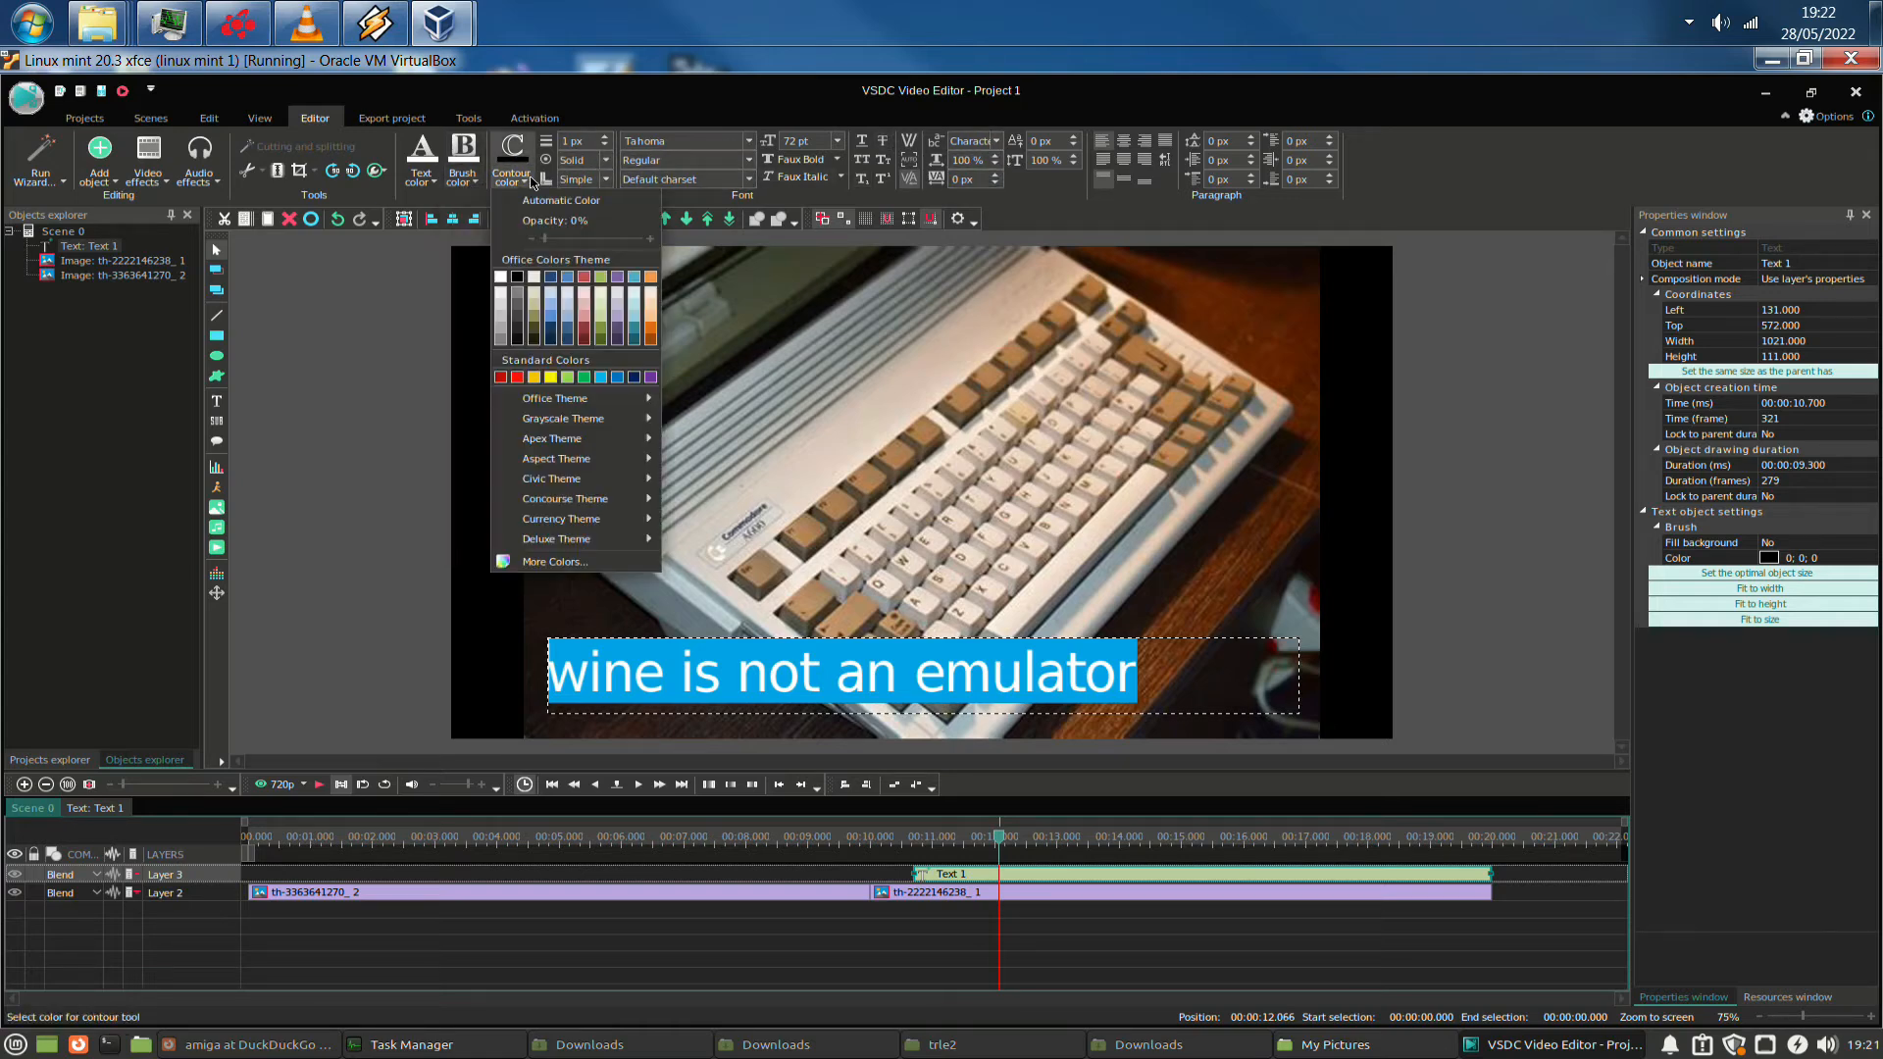
{"action": "left_click", "coordinate": [519, 380]}
{"action": "left_click", "coordinate": [424, 174]}
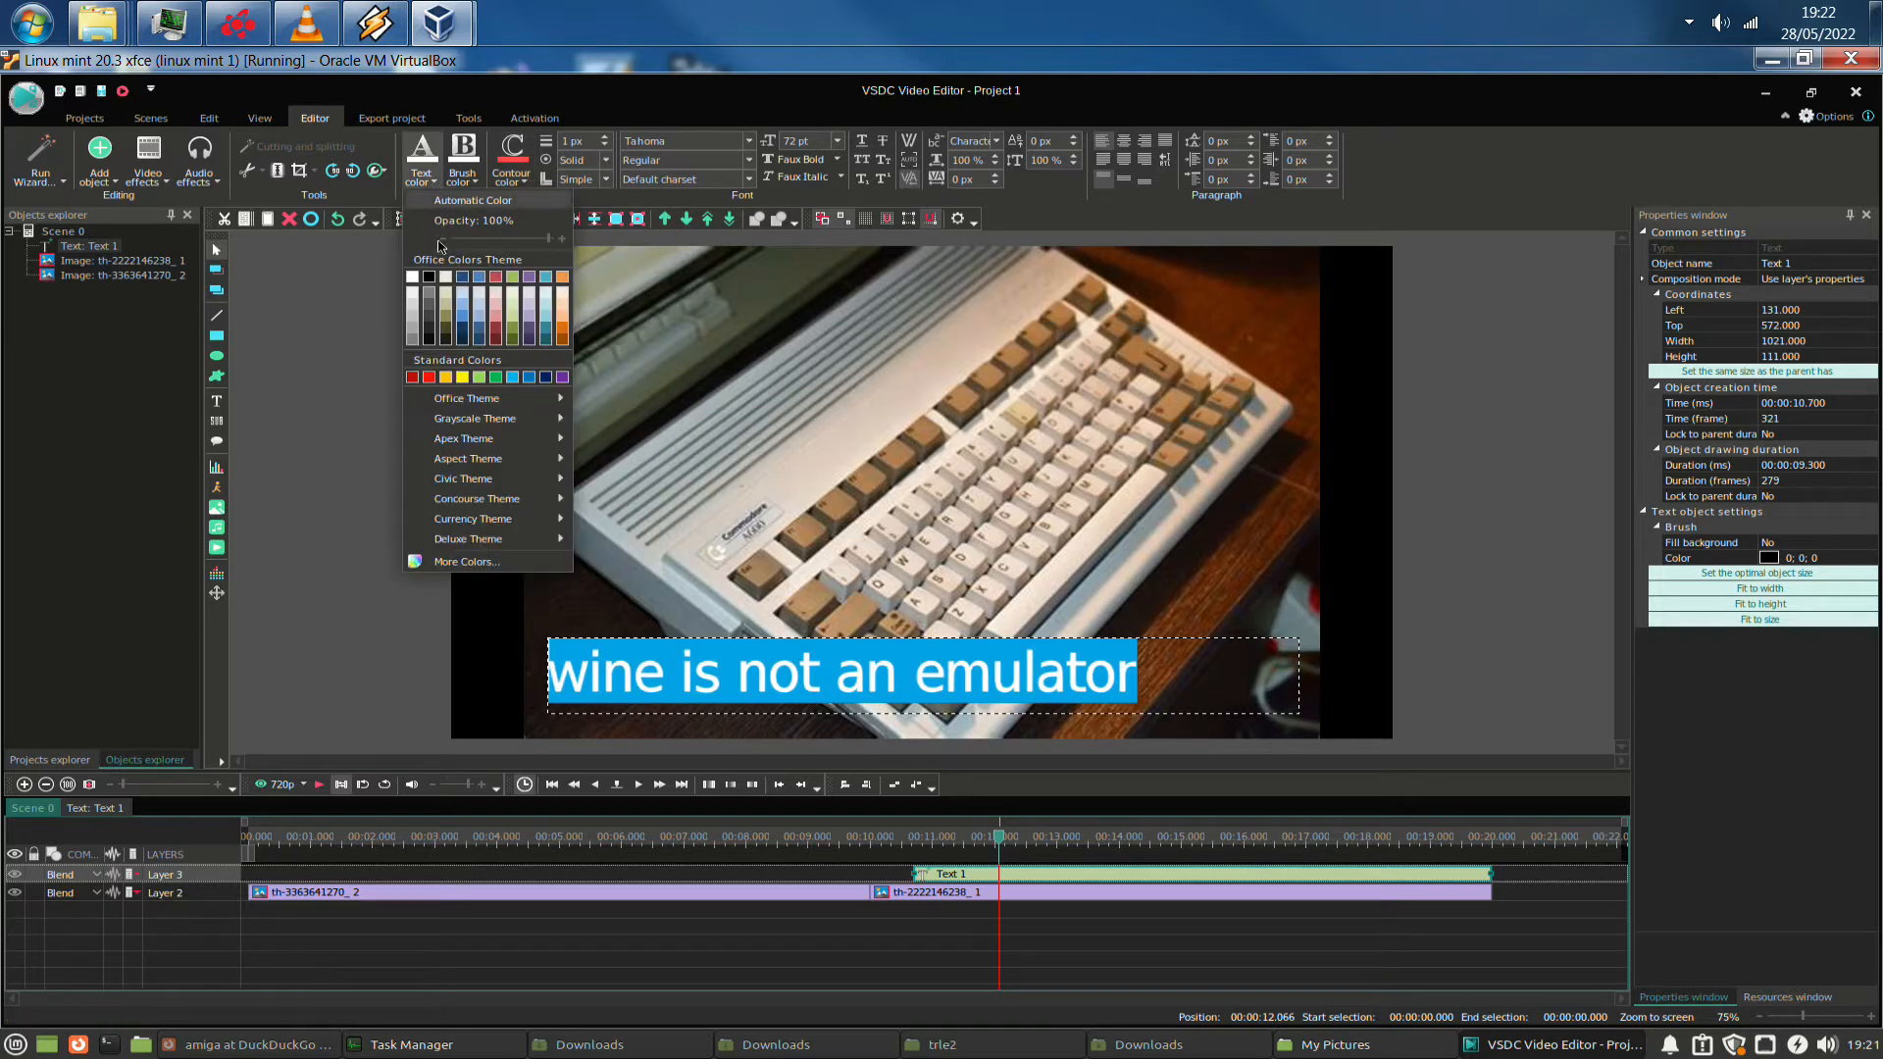
{"action": "left_click", "coordinate": [428, 278]}
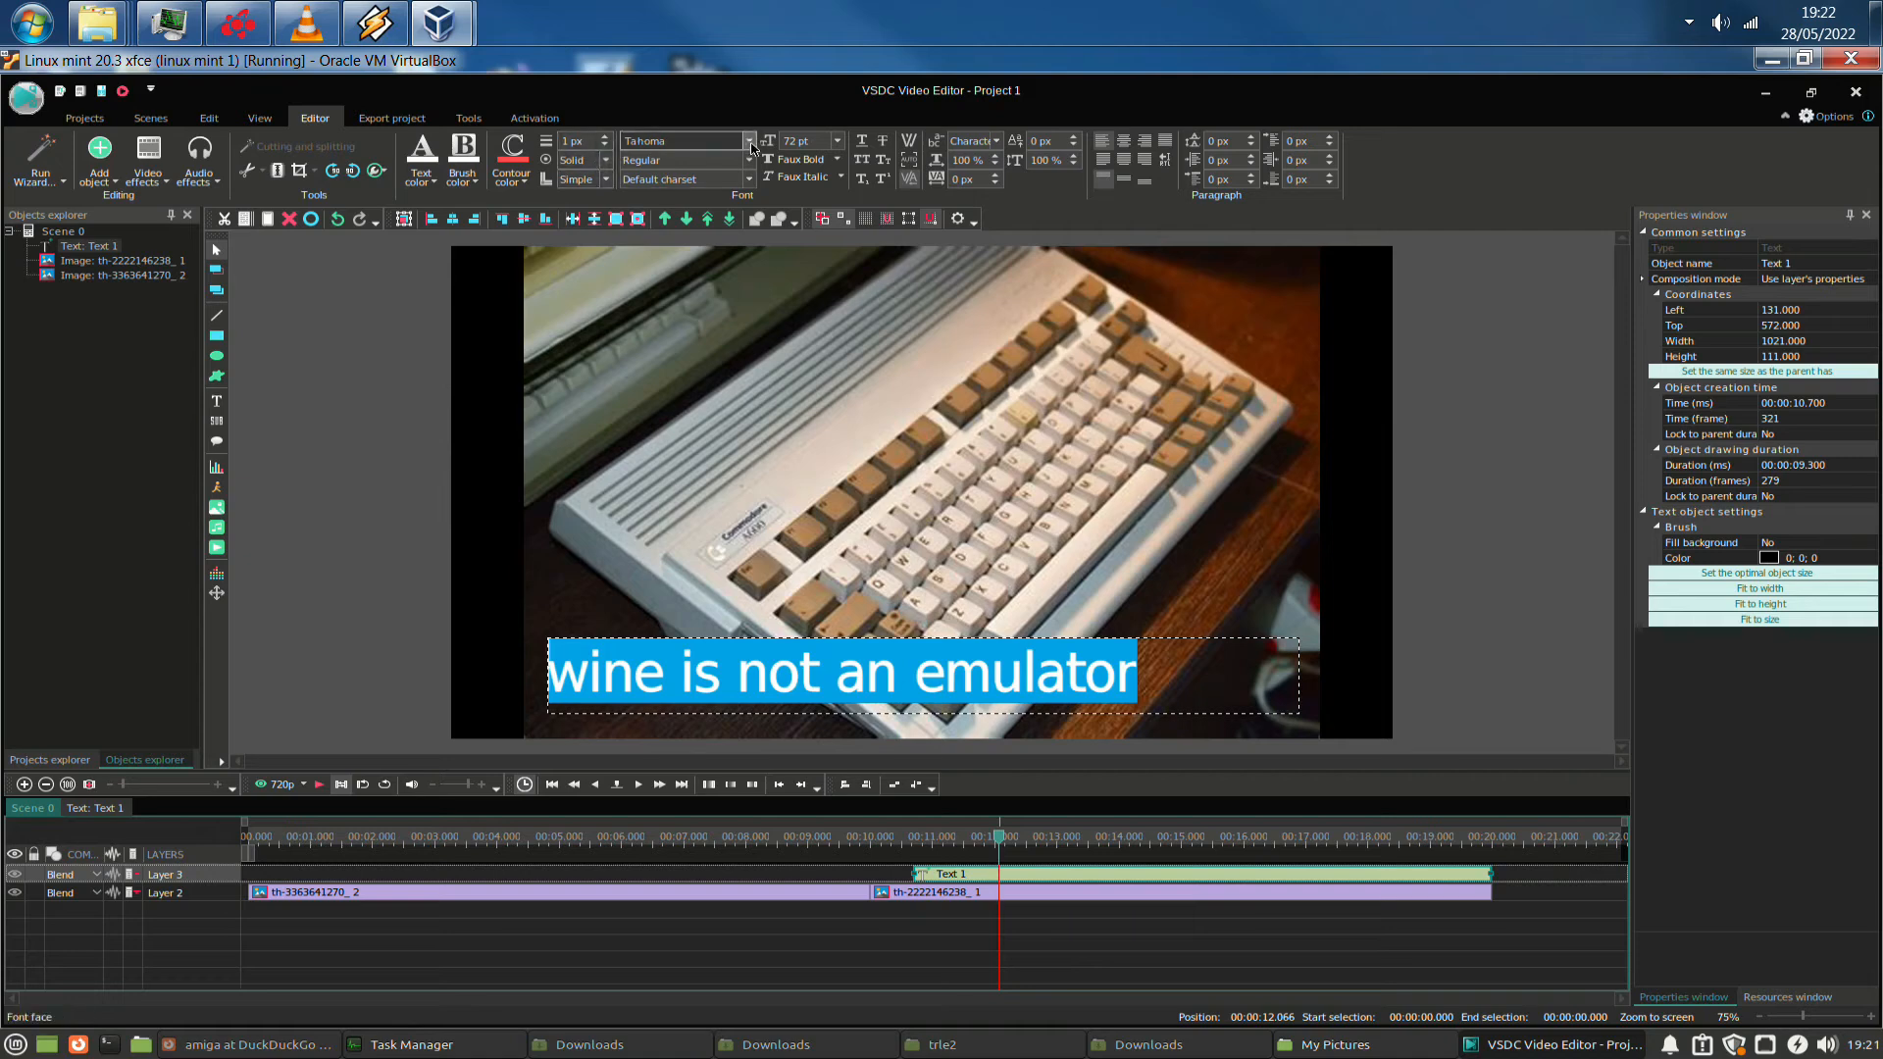
Set the caption's contour width to 5 px and finish editing the text
{"action": "left_click", "coordinate": [605, 137]}
{"action": "left_click", "coordinate": [605, 137]}
{"action": "left_click", "coordinate": [605, 138]}
{"action": "left_click", "coordinate": [605, 137]}
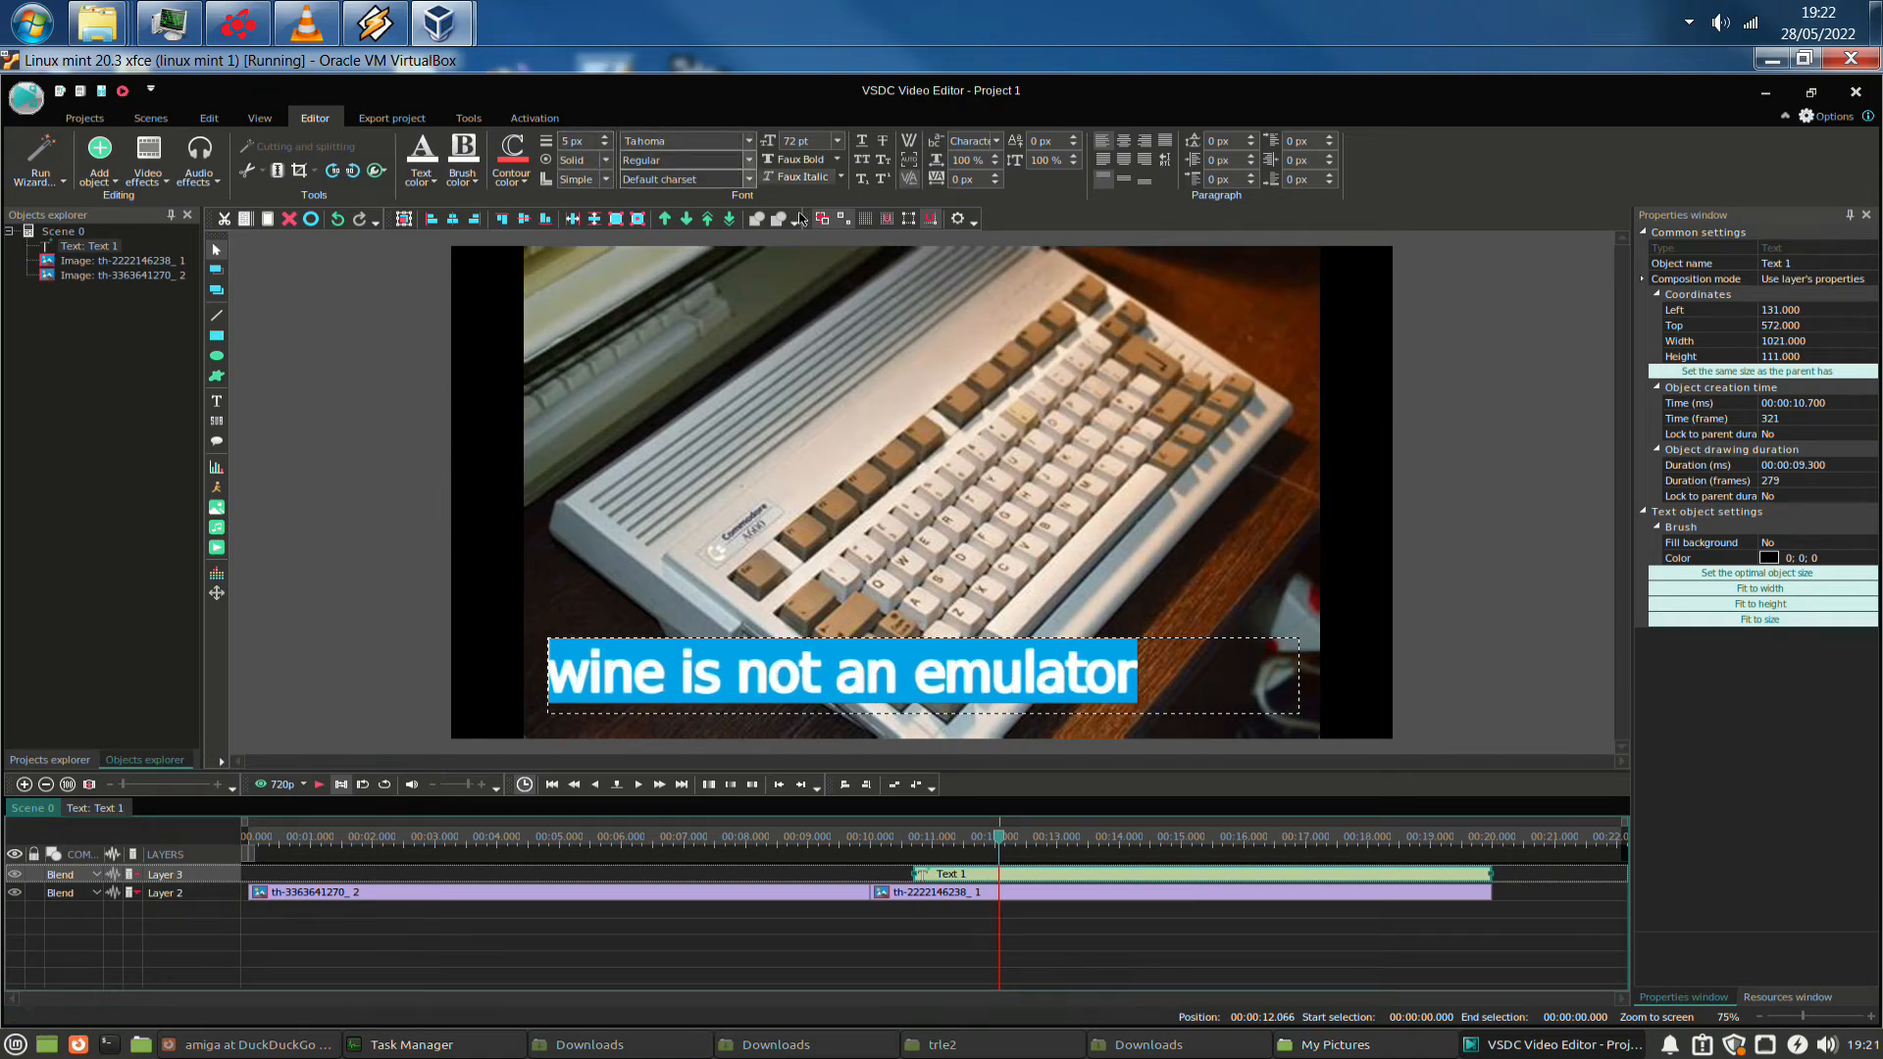
{"action": "left_click", "coordinate": [873, 438]}
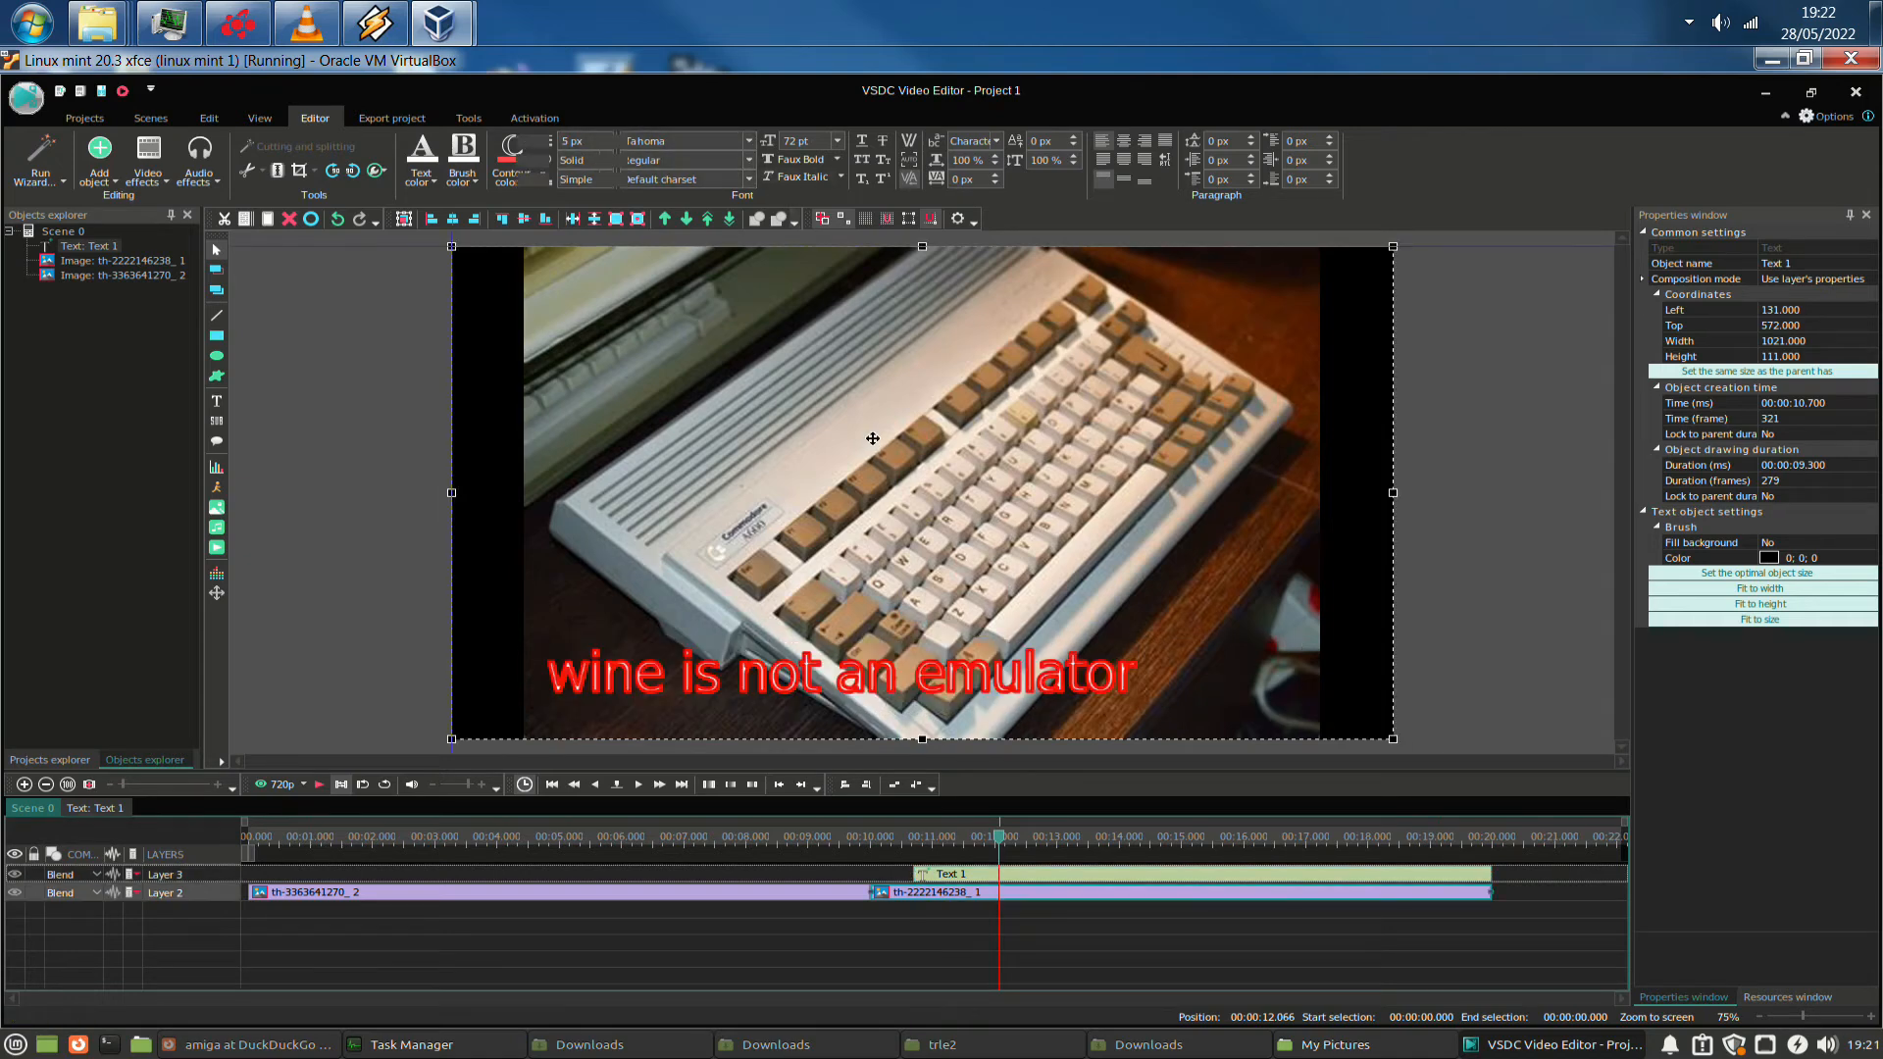
Change the whole caption's font to Abyssinica SIL and its size to 48 pt
{"action": "left_click", "coordinate": [1150, 679]}
{"action": "right_click", "coordinate": [1179, 674]}
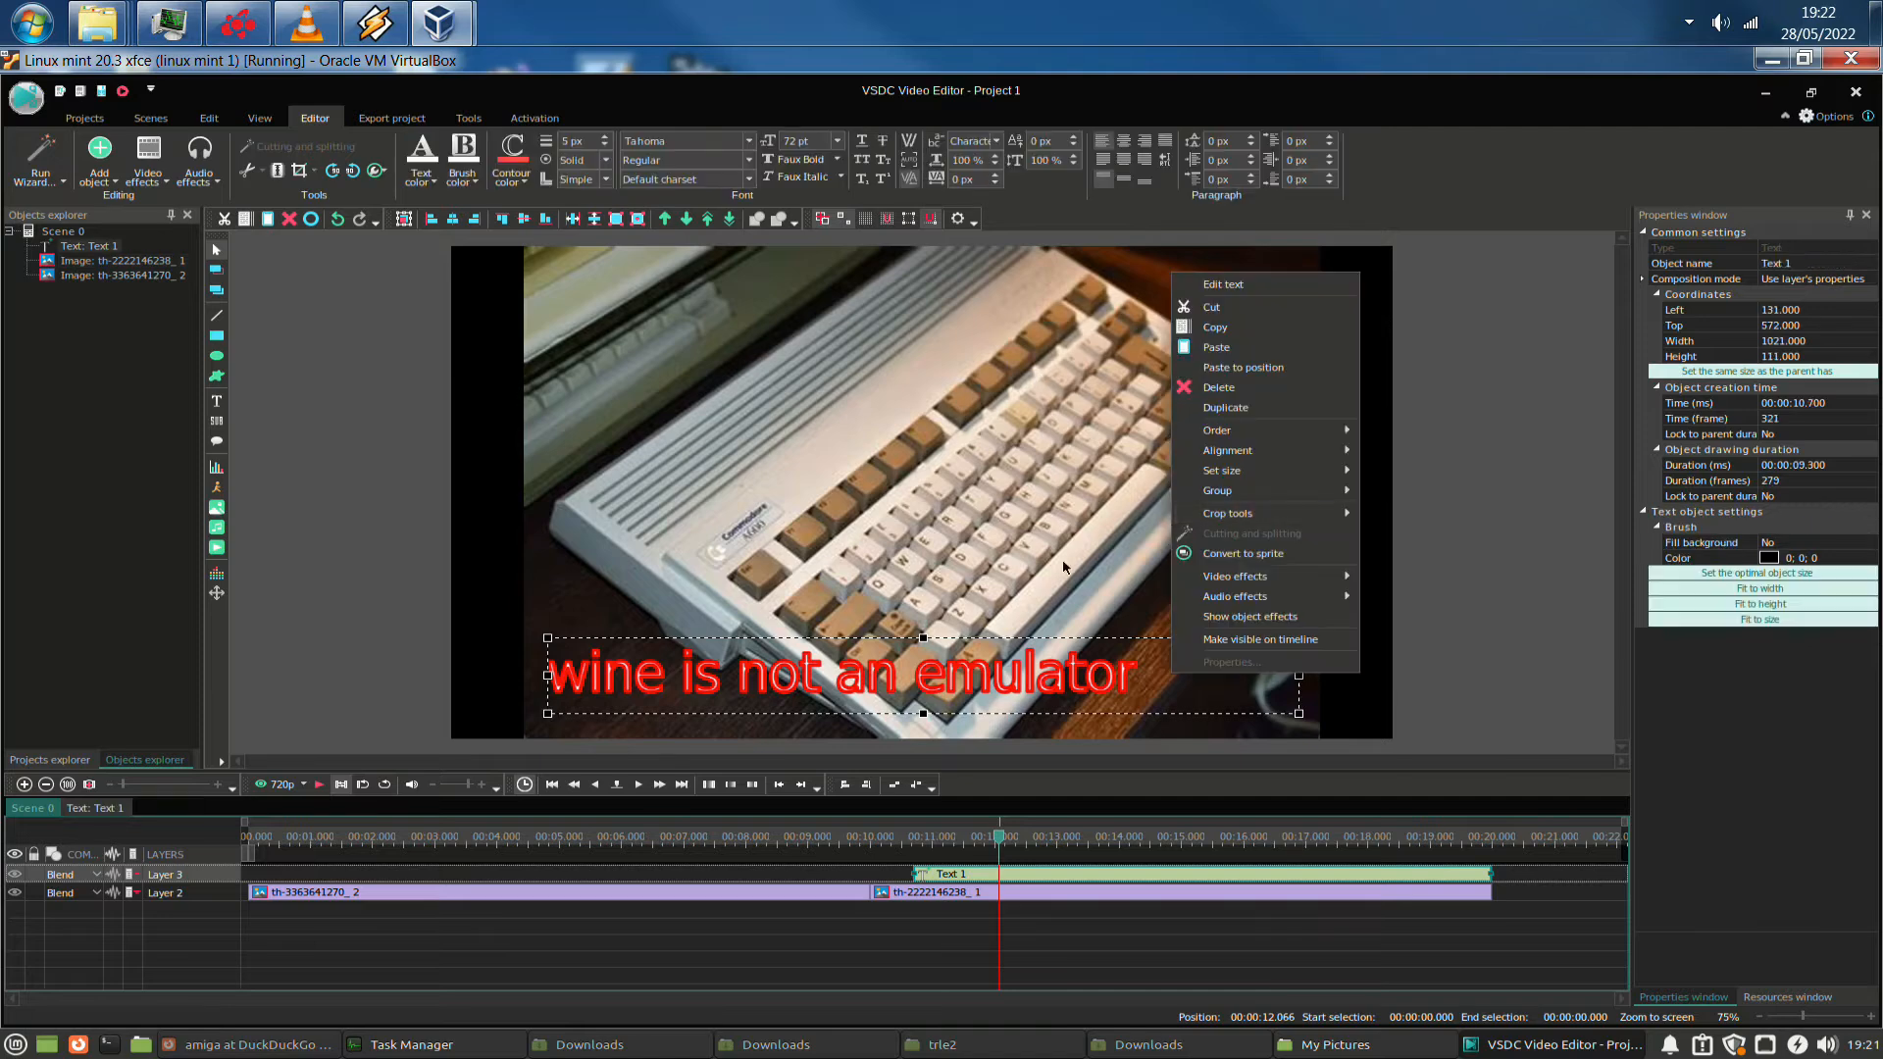
{"action": "left_click", "coordinate": [1209, 300]}
{"action": "left_click_drag", "start_coordinate": [1154, 670], "coordinate": [504, 630]}
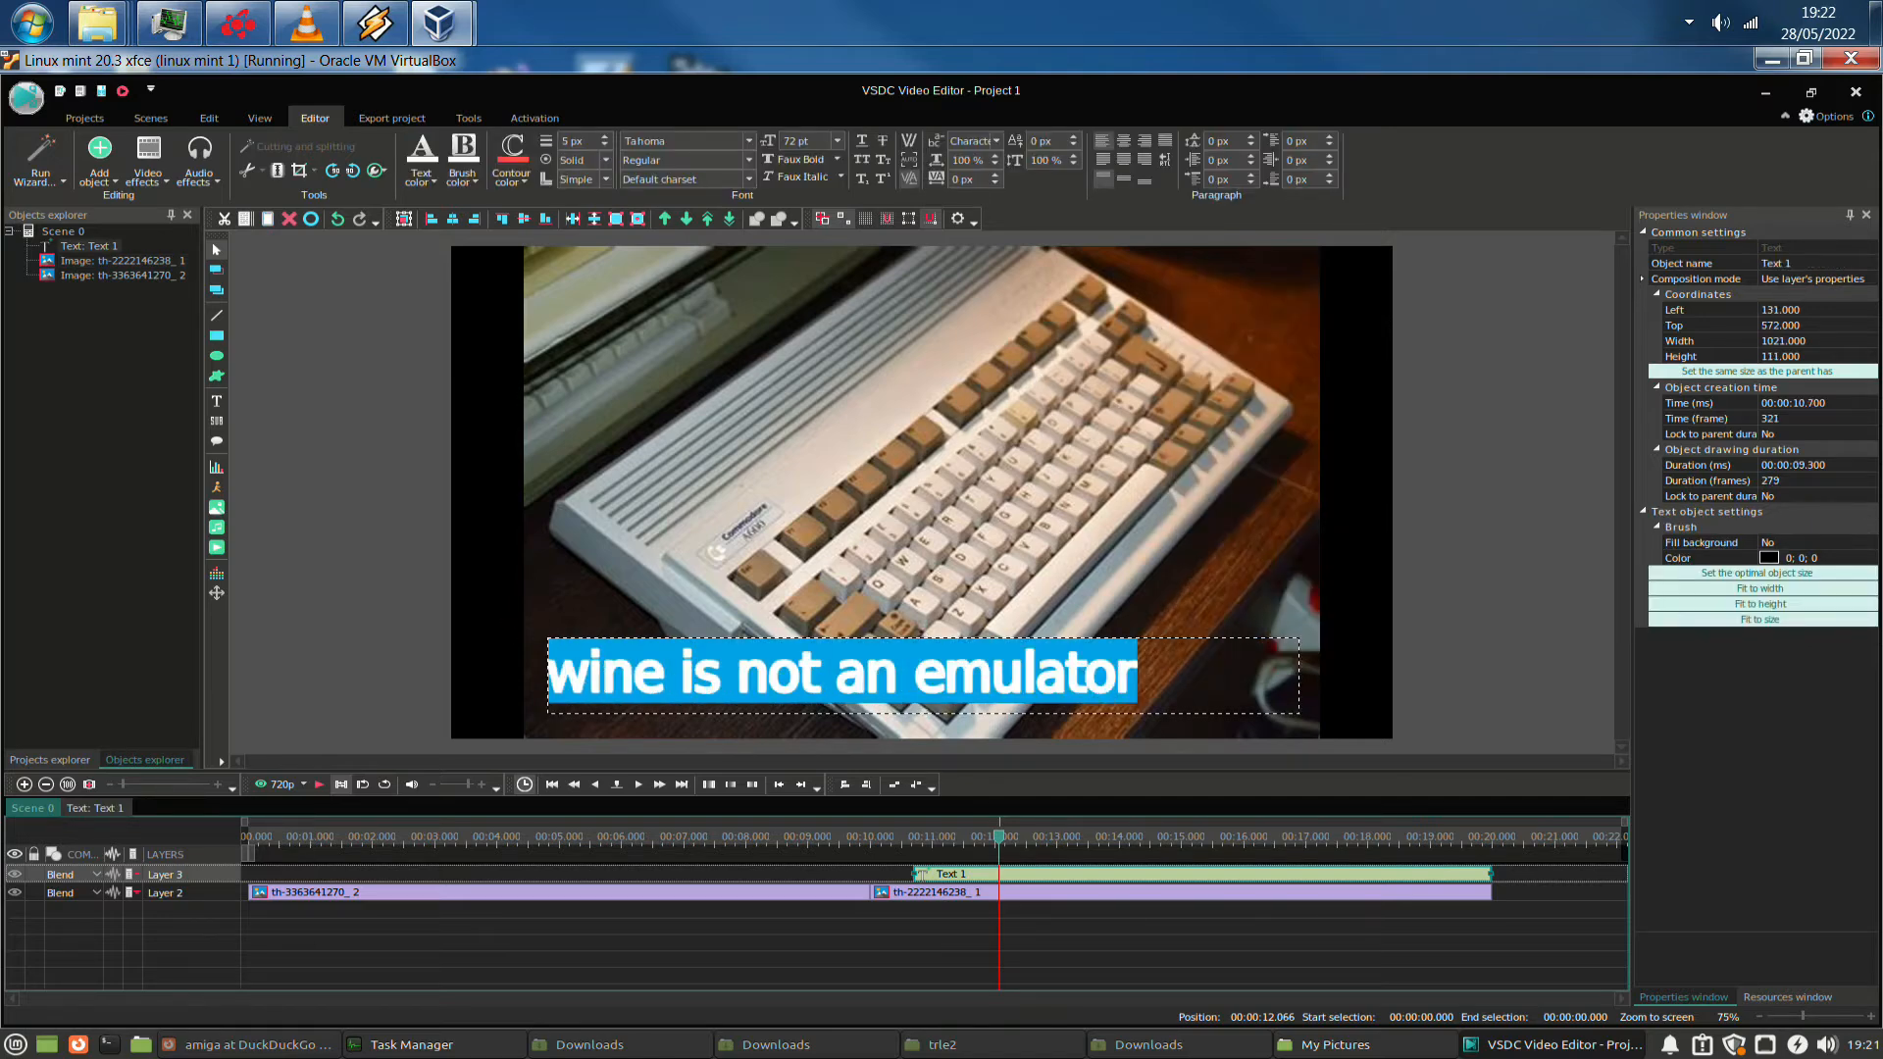
{"action": "left_click", "coordinate": [749, 140]}
{"action": "scroll", "coordinate": [765, 314], "scroll_direction": "down", "scroll_amount": 6}
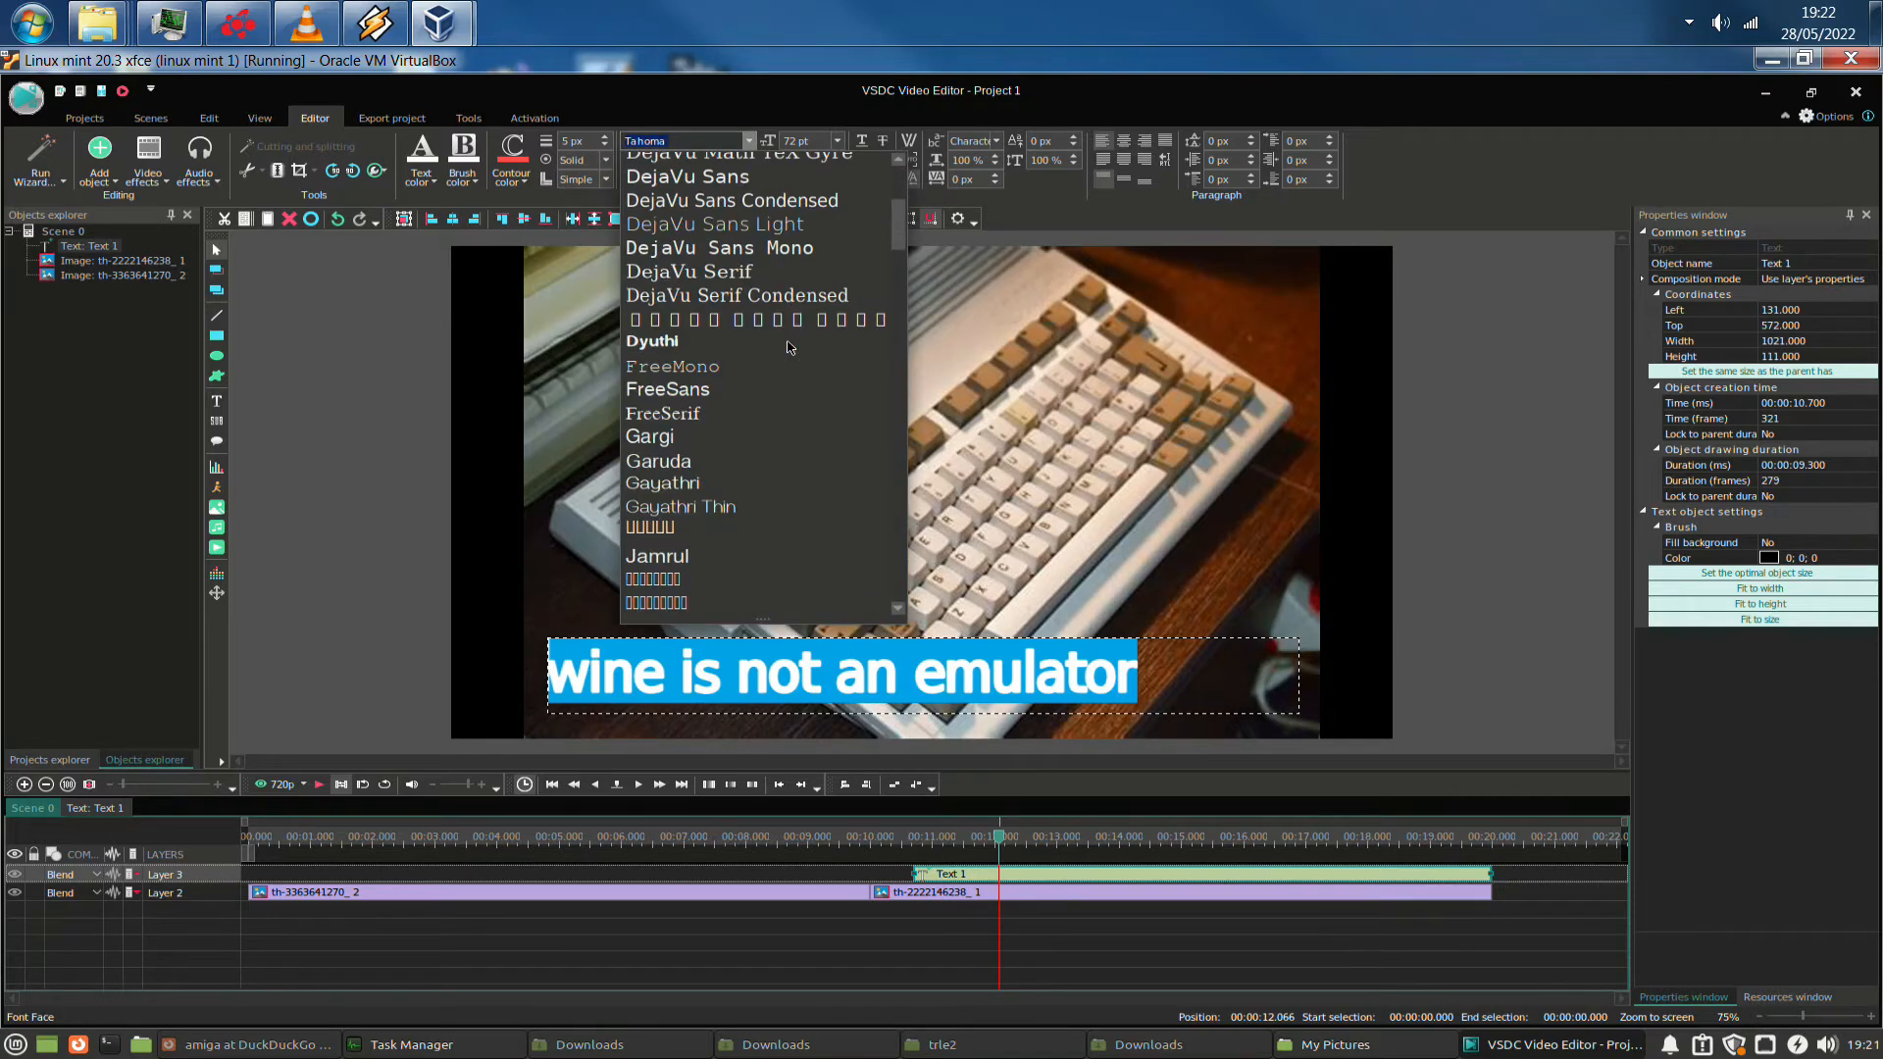
{"action": "scroll", "coordinate": [790, 347], "scroll_direction": "up", "scroll_amount": 6}
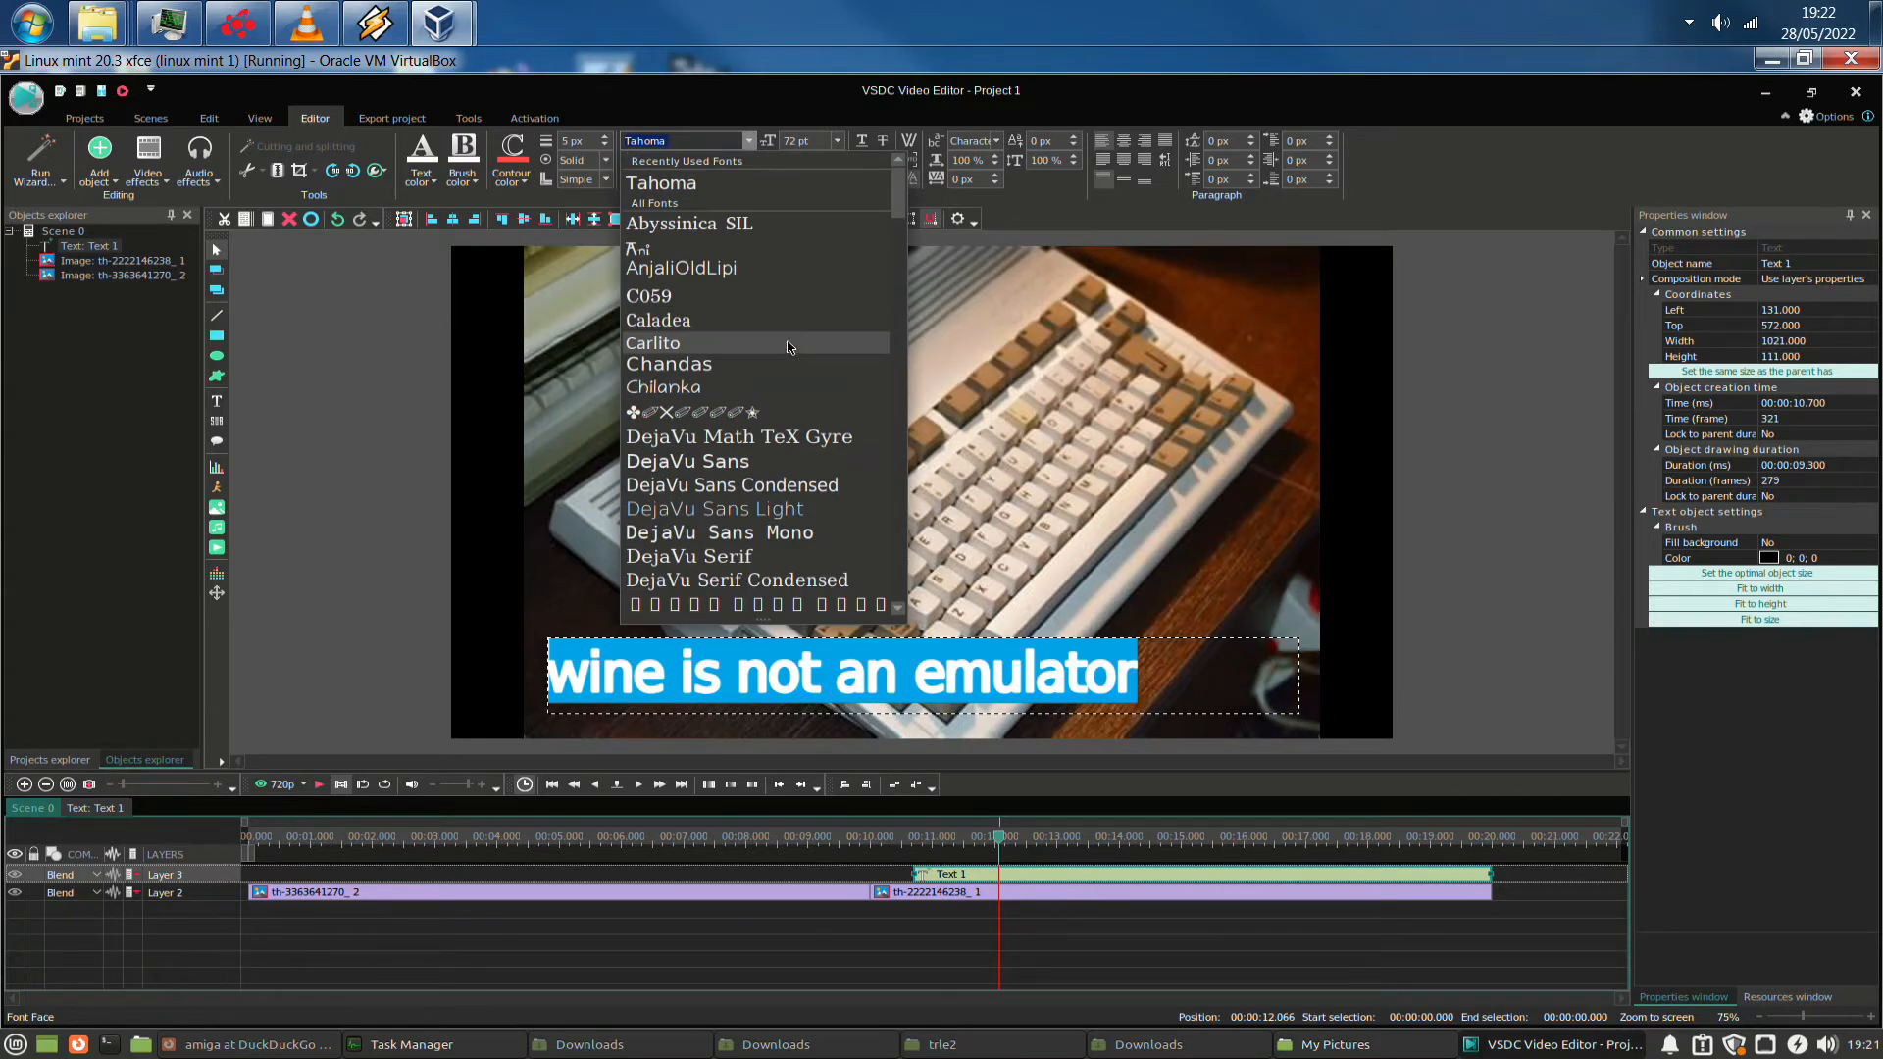
{"action": "left_click", "coordinate": [748, 223]}
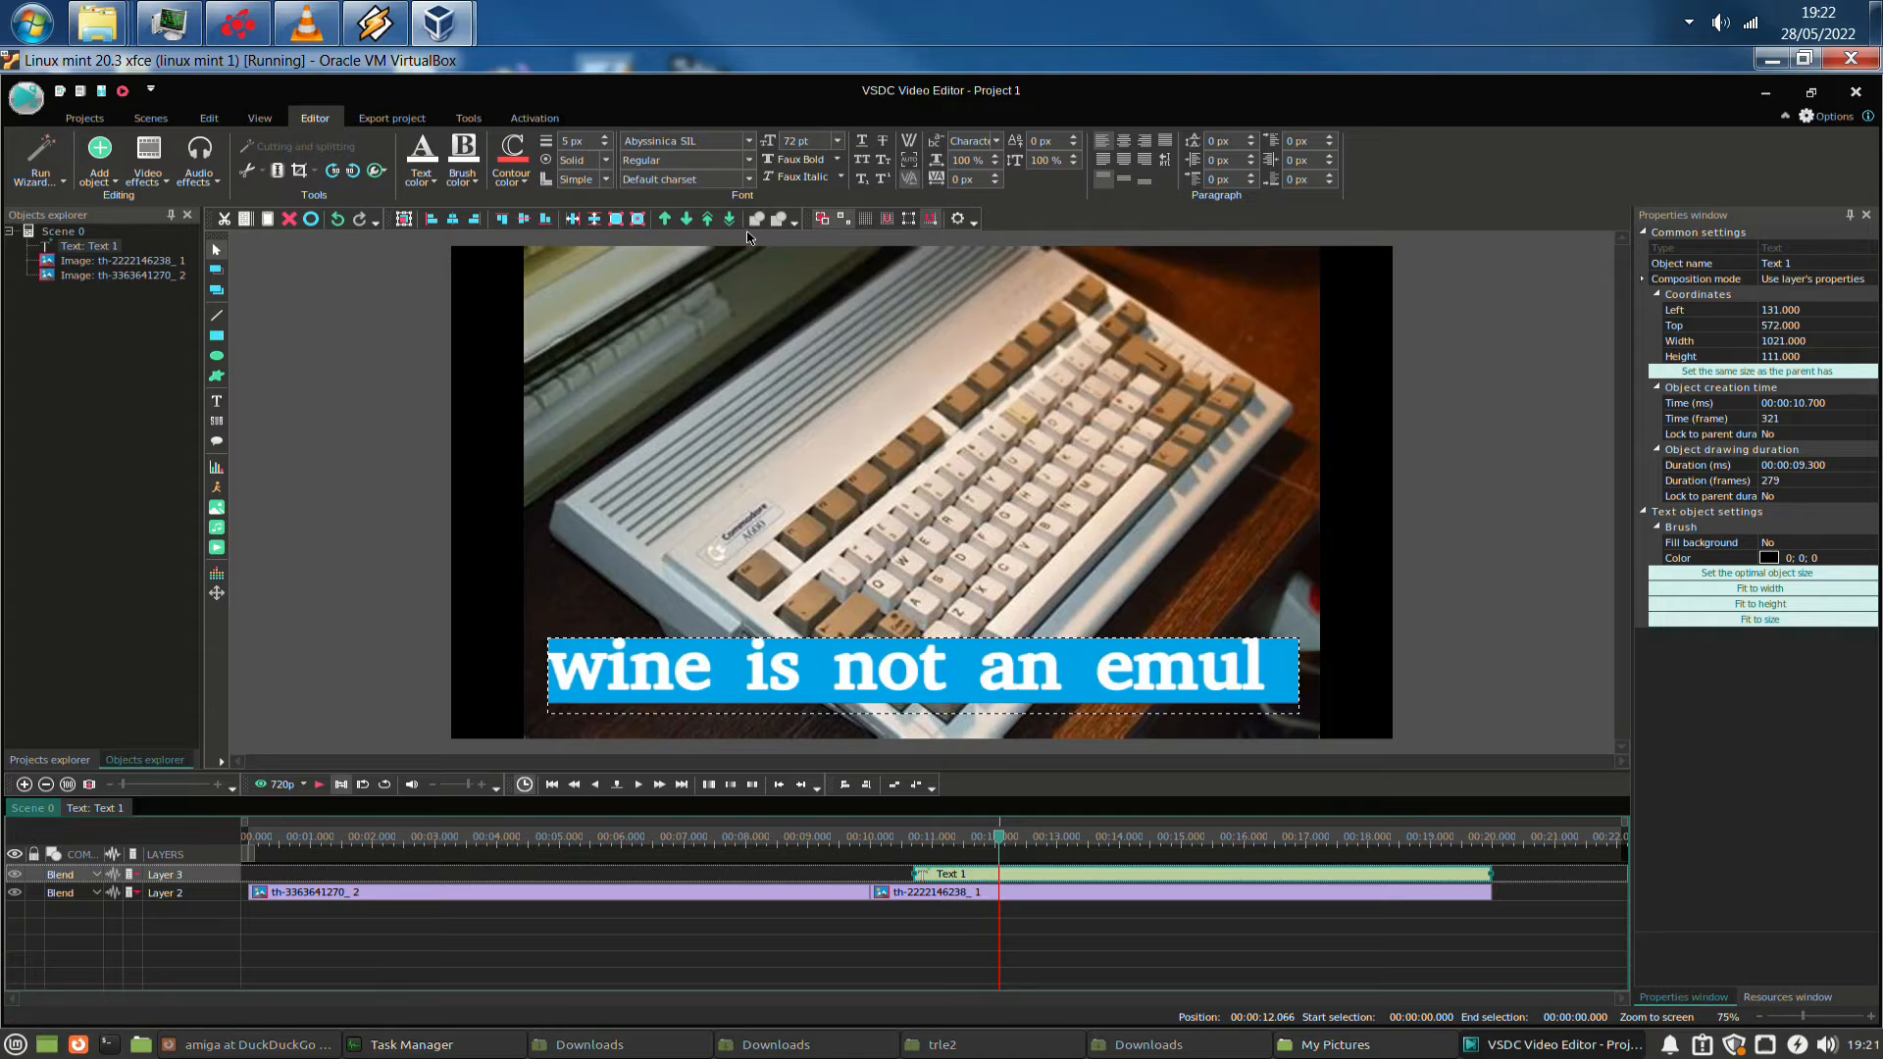
{"action": "left_click", "coordinate": [836, 140]}
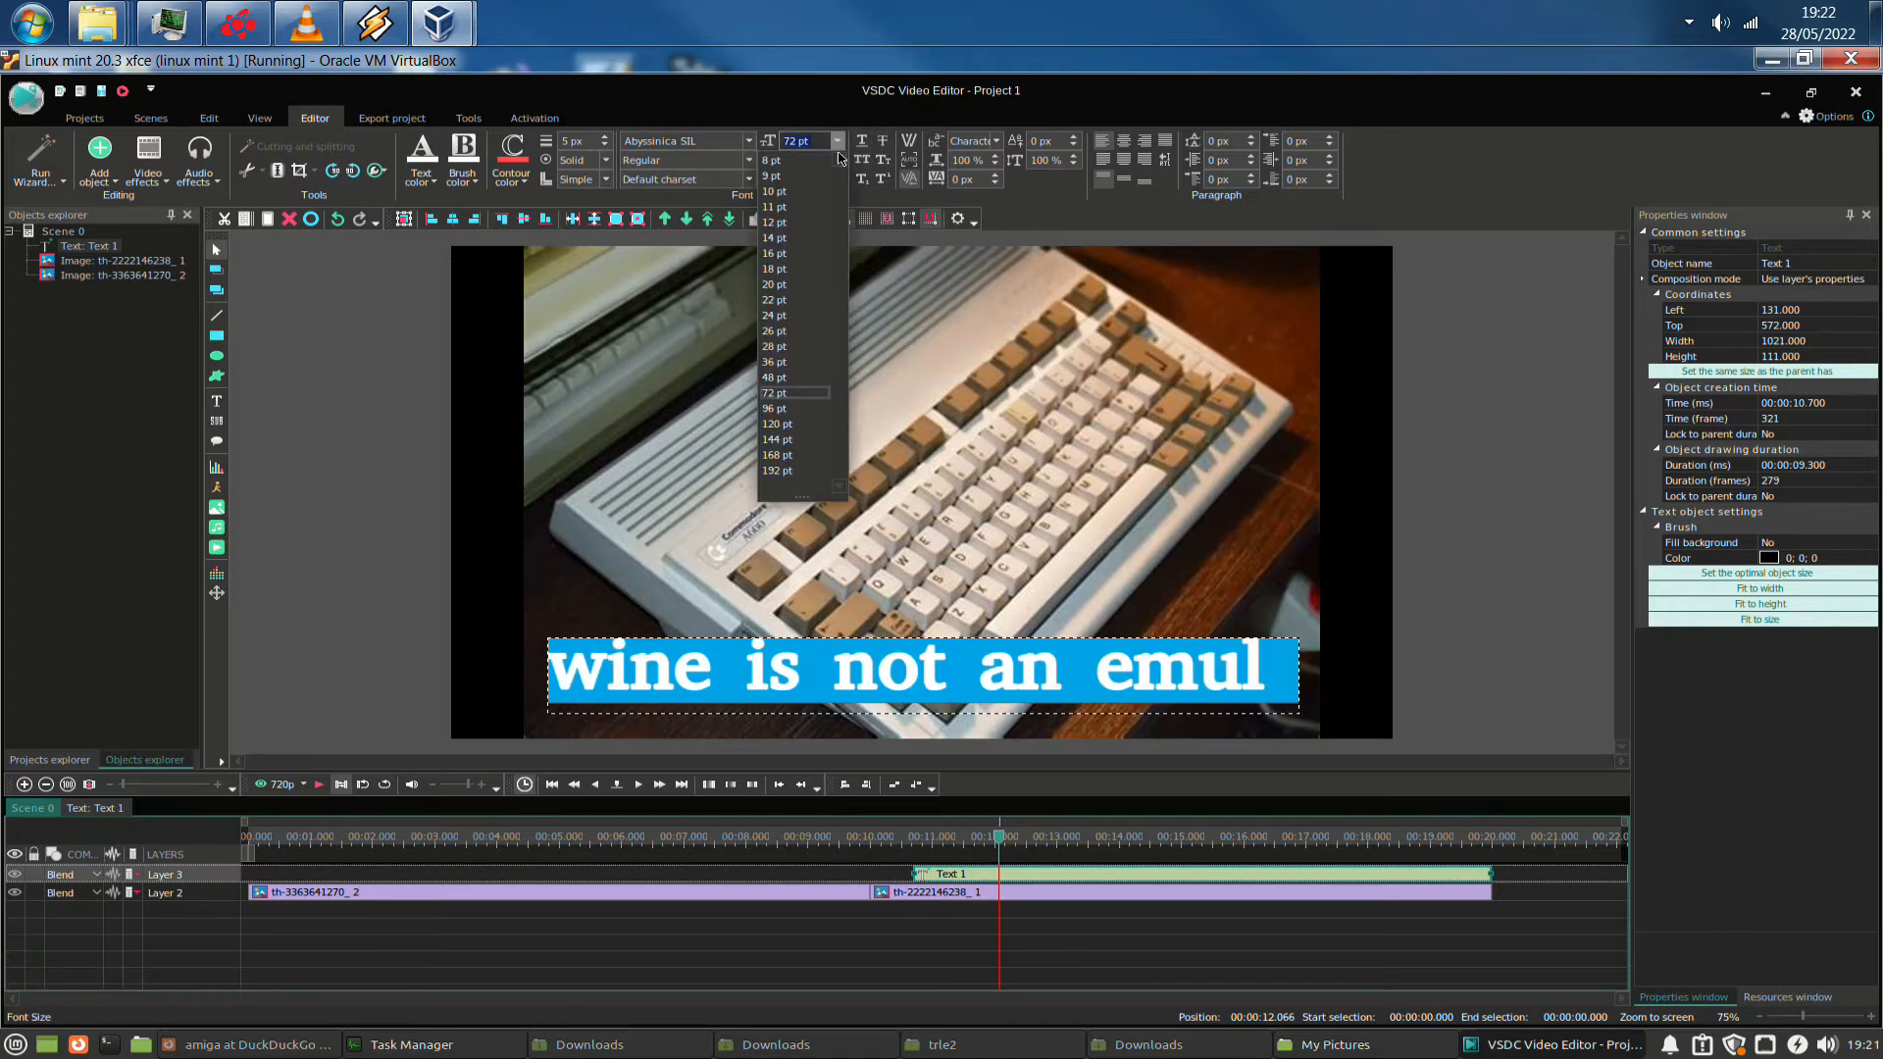
{"action": "left_click", "coordinate": [801, 380]}
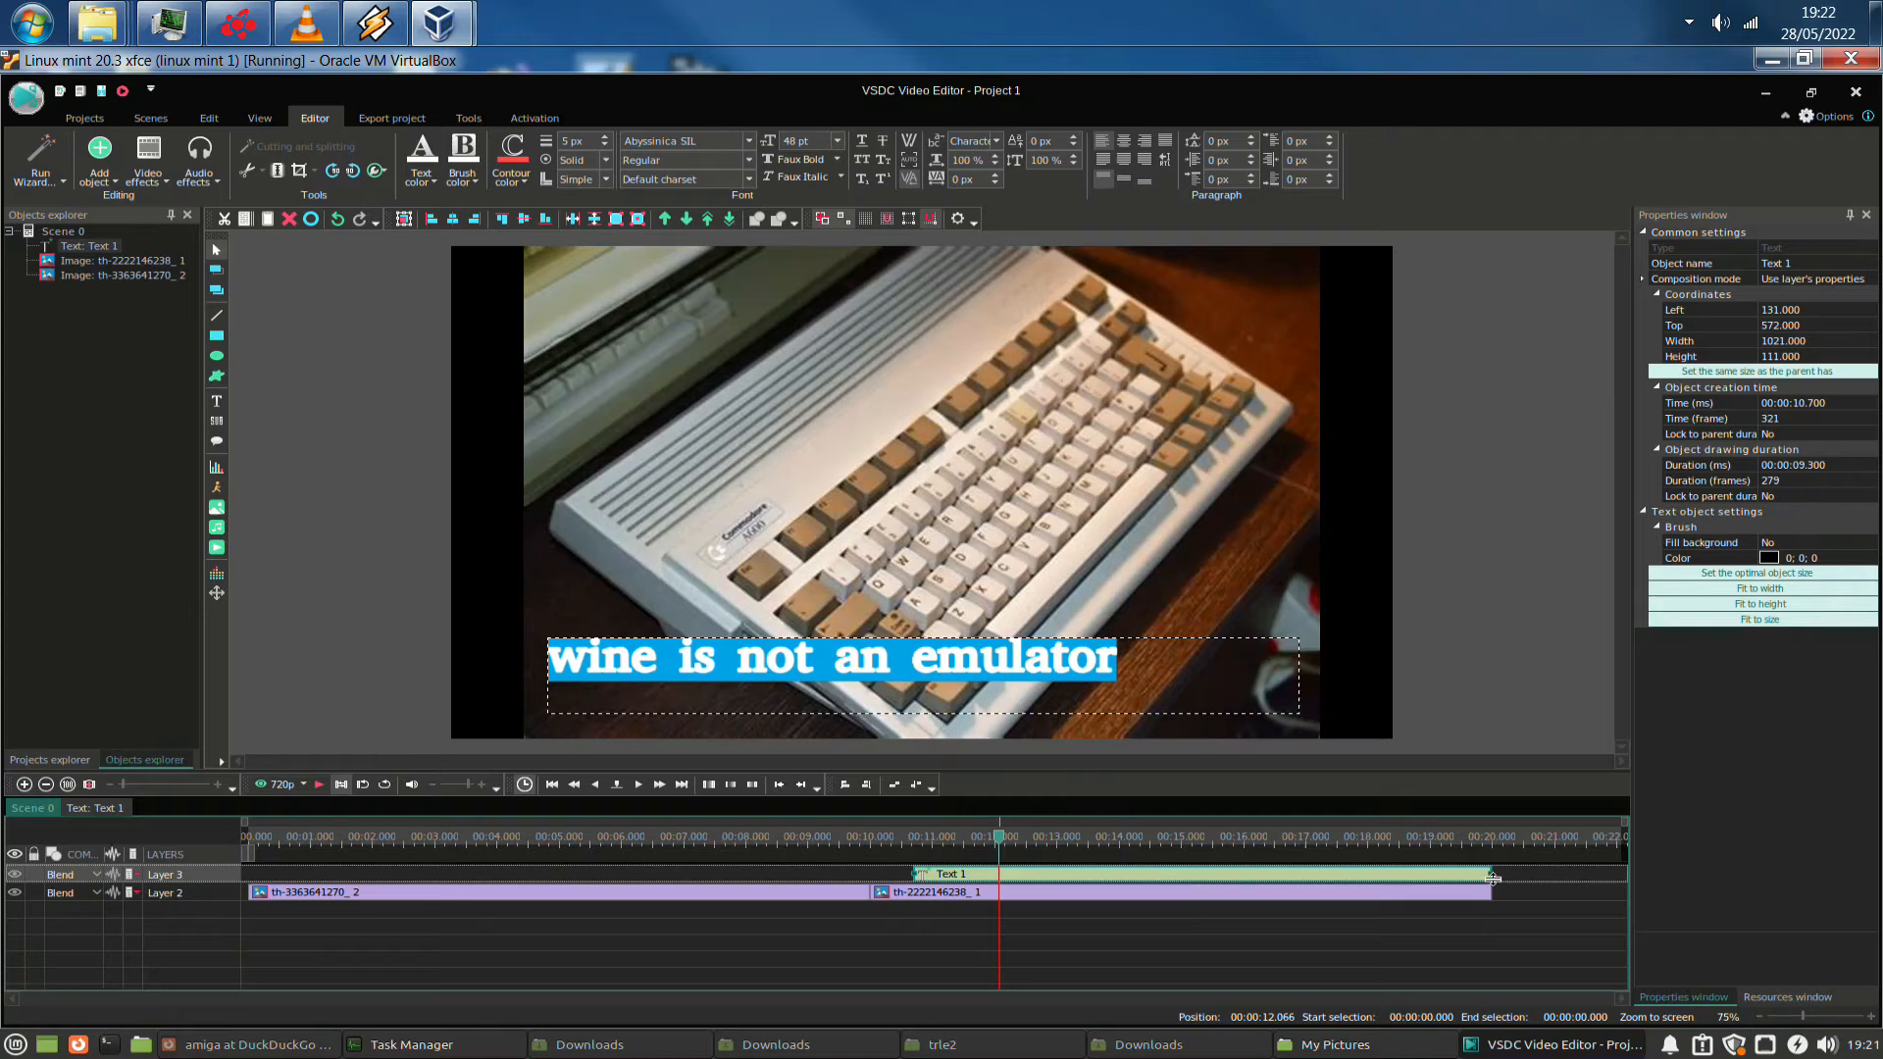
Shorten the caption clip's duration to about 3.766 s and play the scene from about 00:00:10.400 to check it
{"action": "left_click_drag", "start_coordinate": [1487, 871], "coordinate": [1143, 859]}
{"action": "left_click", "coordinate": [895, 838]}
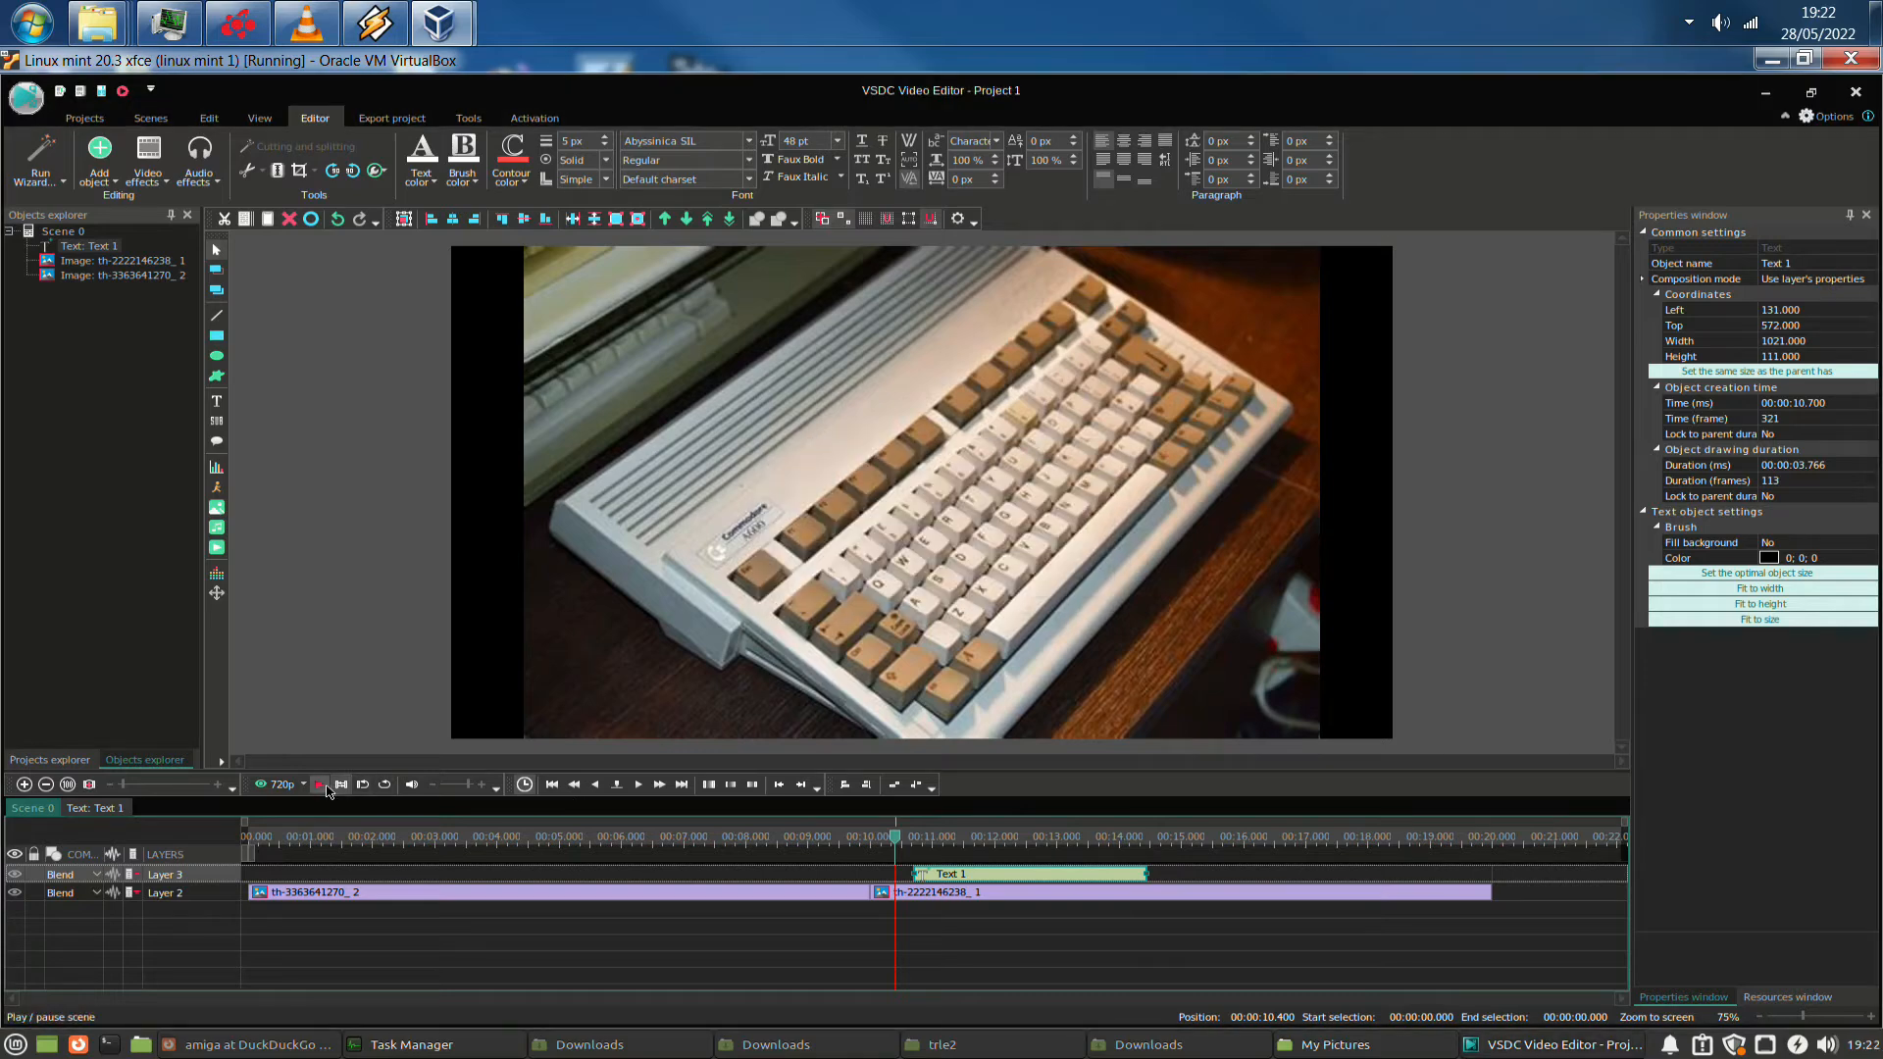
{"action": "left_click", "coordinate": [325, 788]}
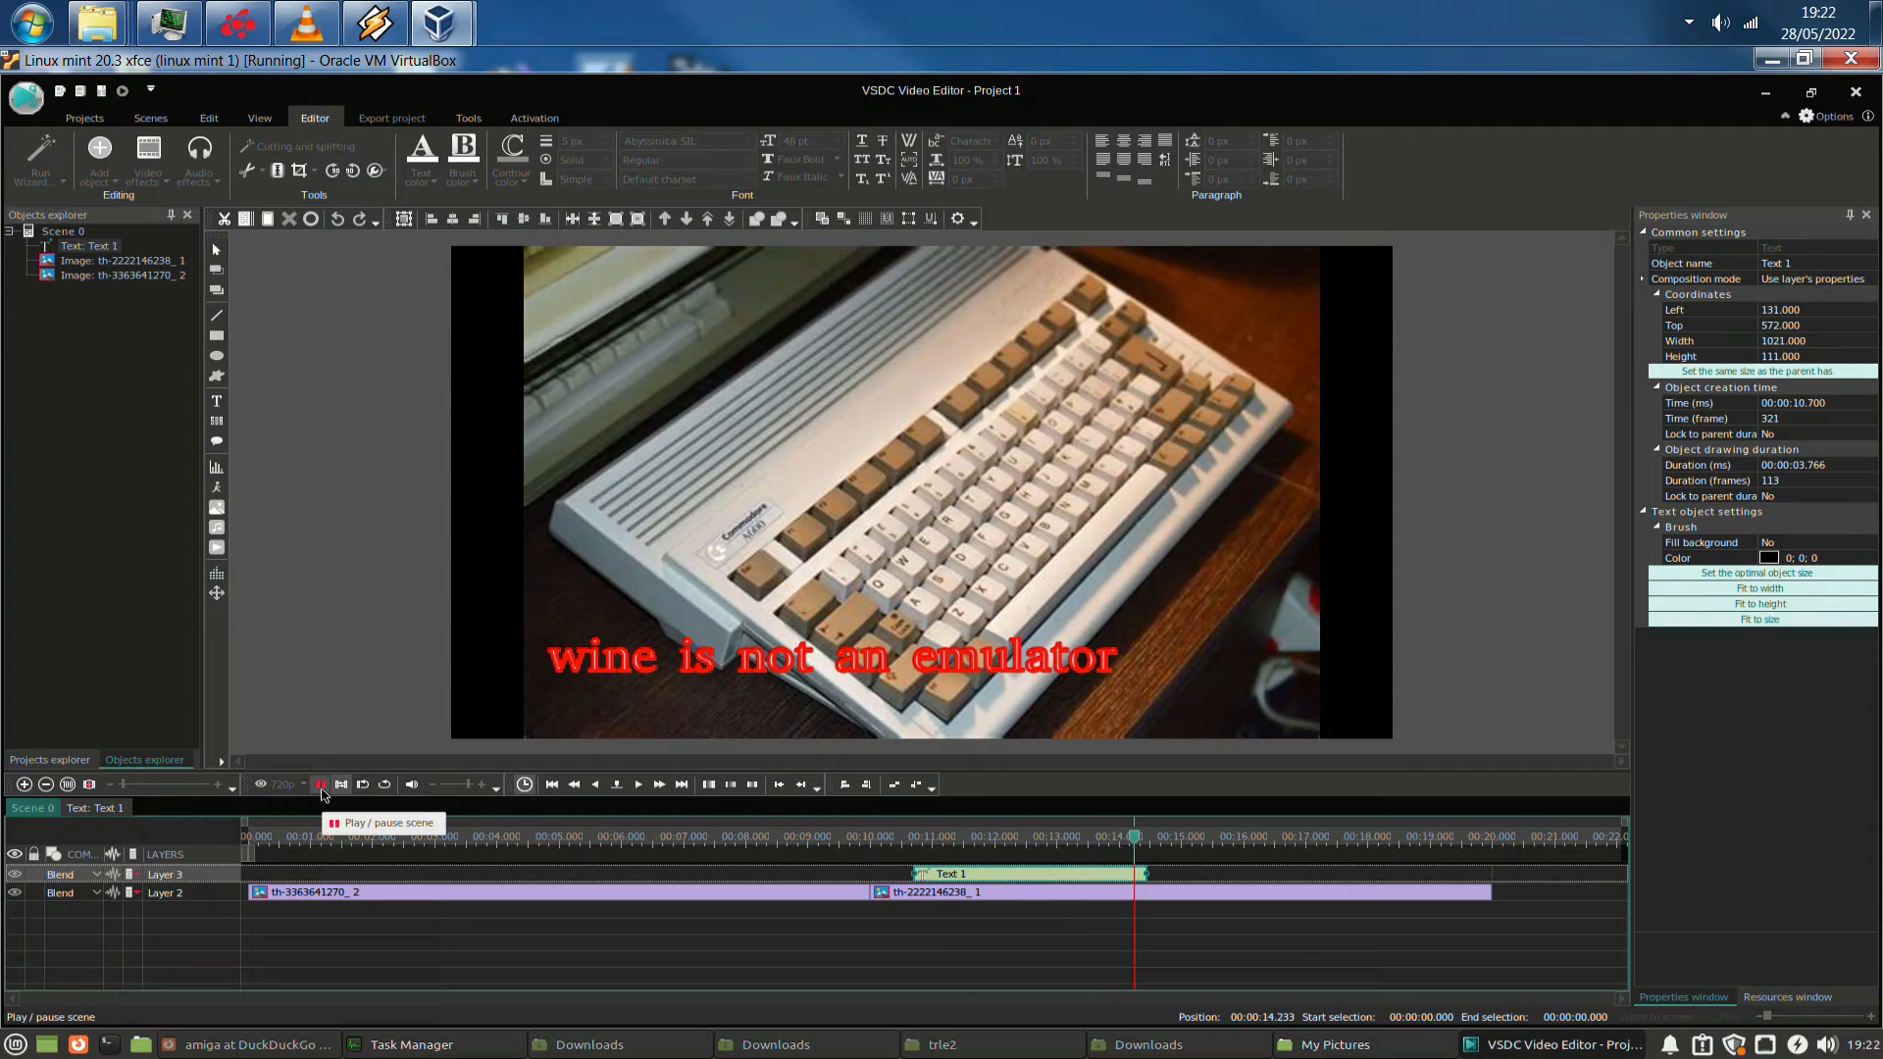
{"action": "left_click", "coordinate": [322, 787]}
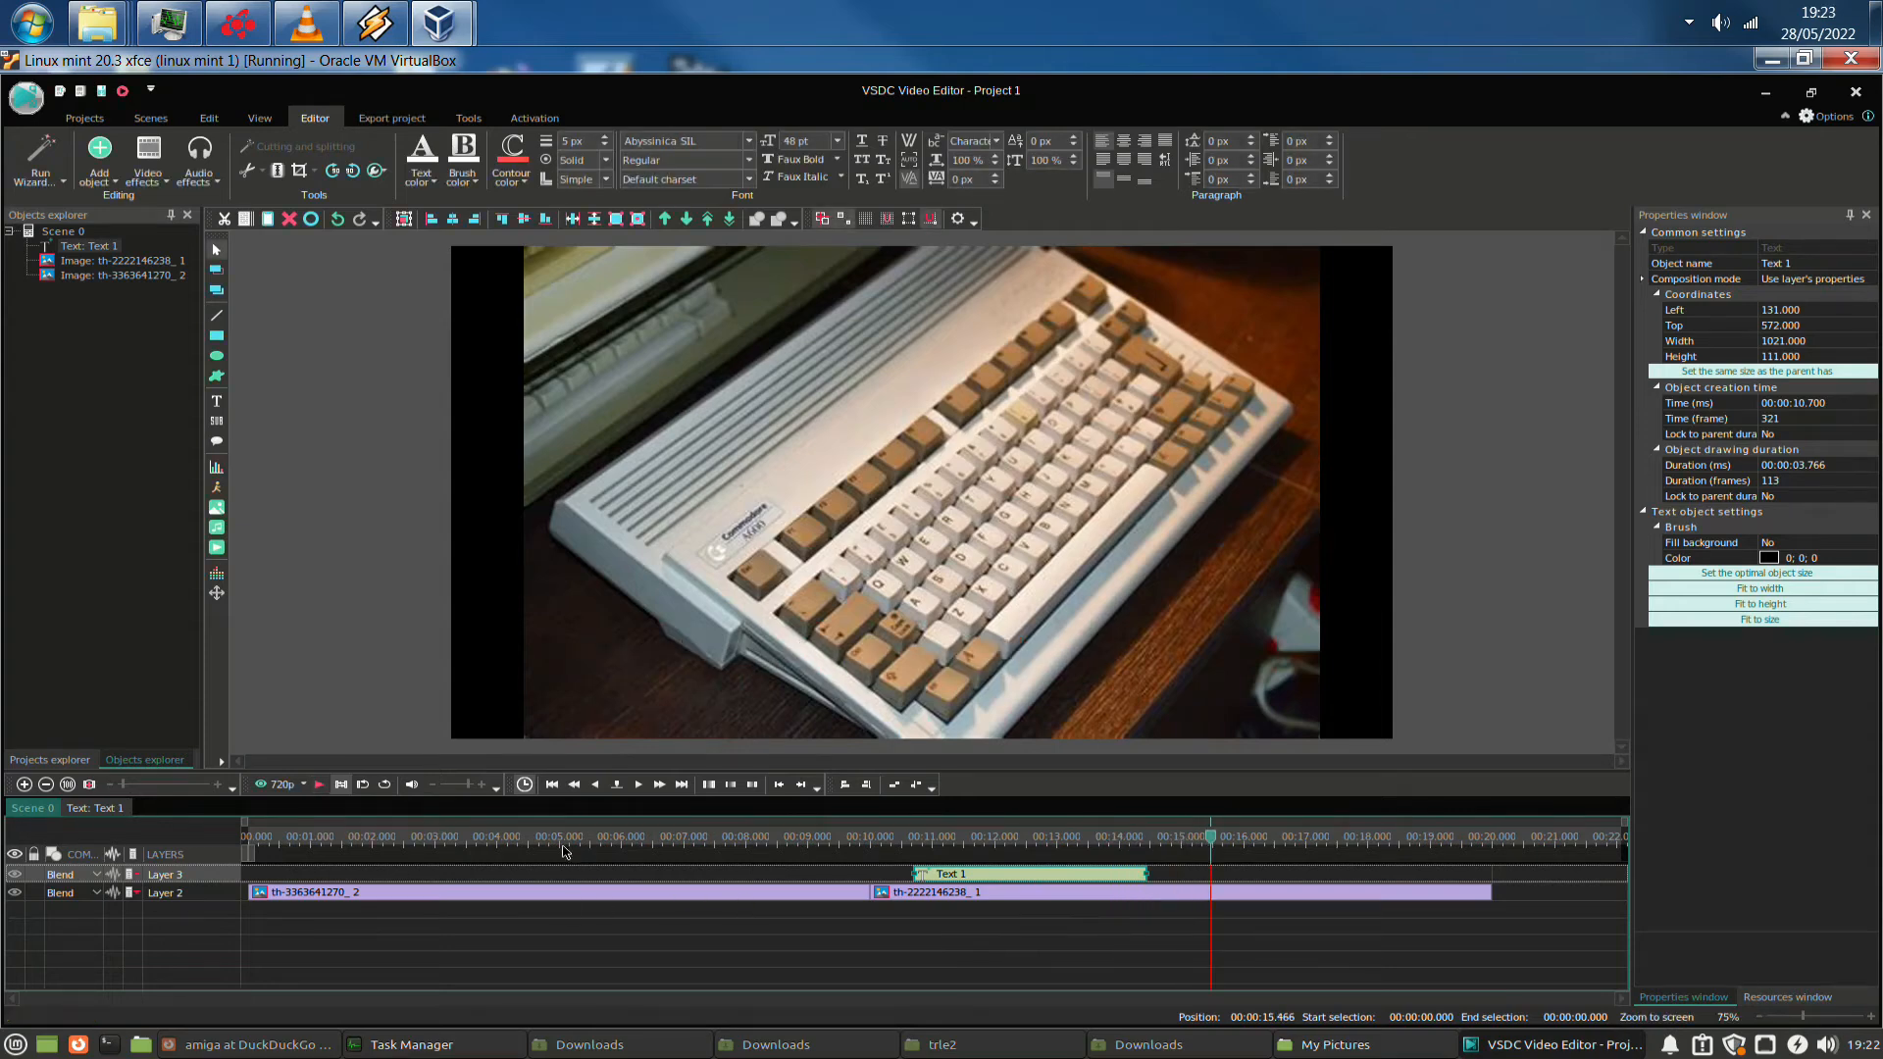
Copy the caption clip and paste a duplicate with the timeline cursor at about 00:00:07.133 over the first image
{"action": "right_click", "coordinate": [939, 876]}
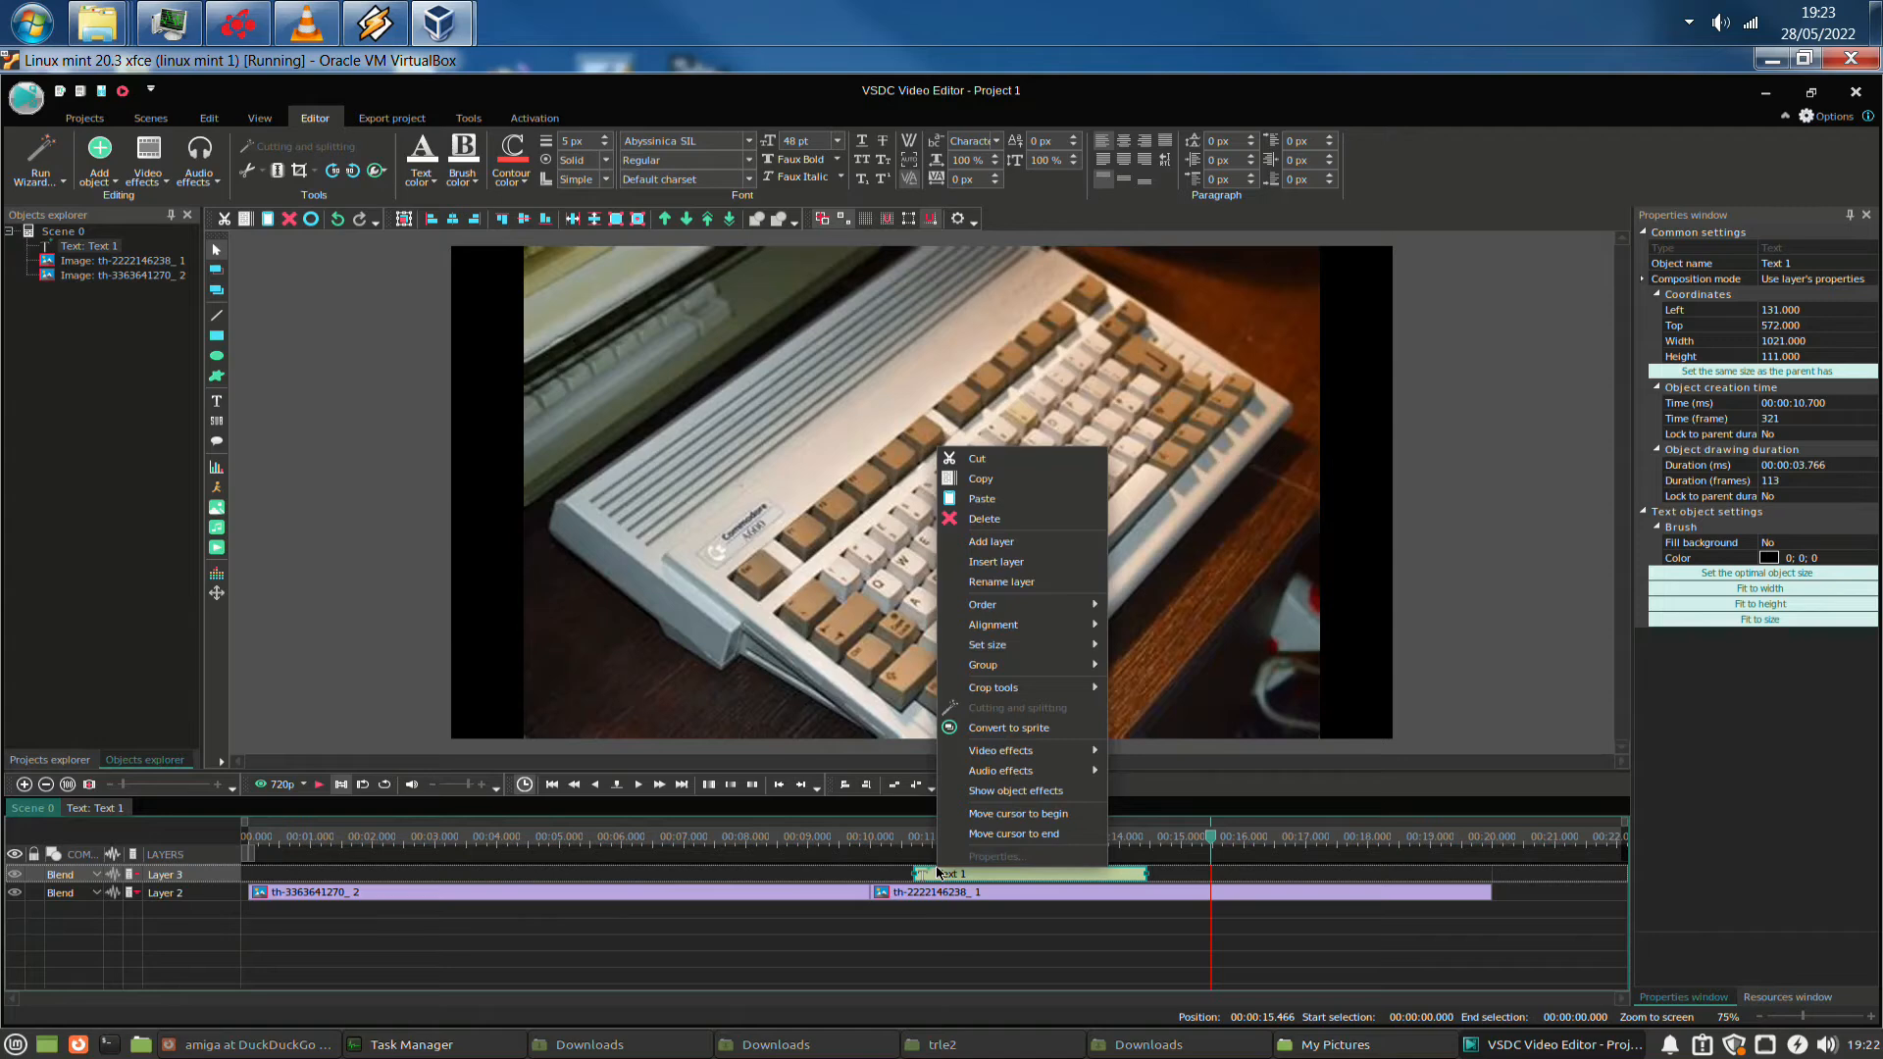
{"action": "left_click", "coordinate": [981, 478]}
{"action": "left_click", "coordinate": [692, 851]}
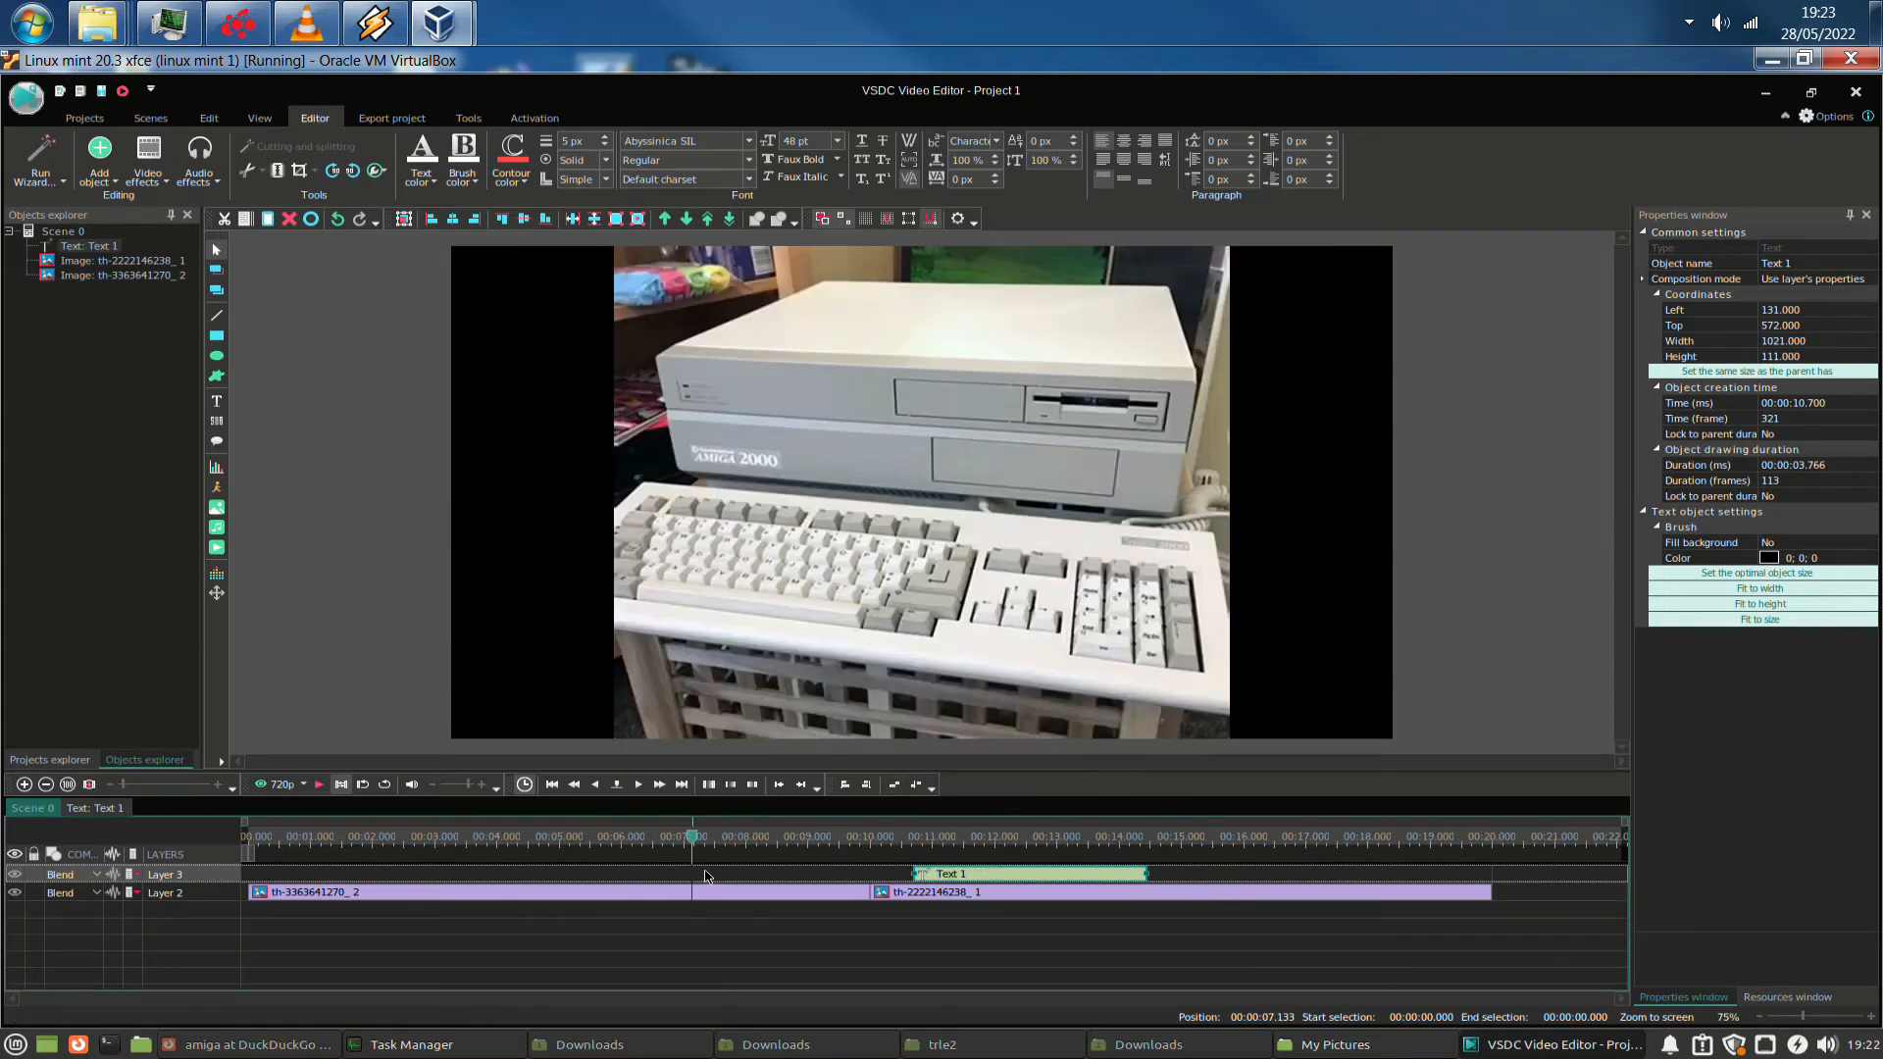
{"action": "right_click", "coordinate": [706, 876]}
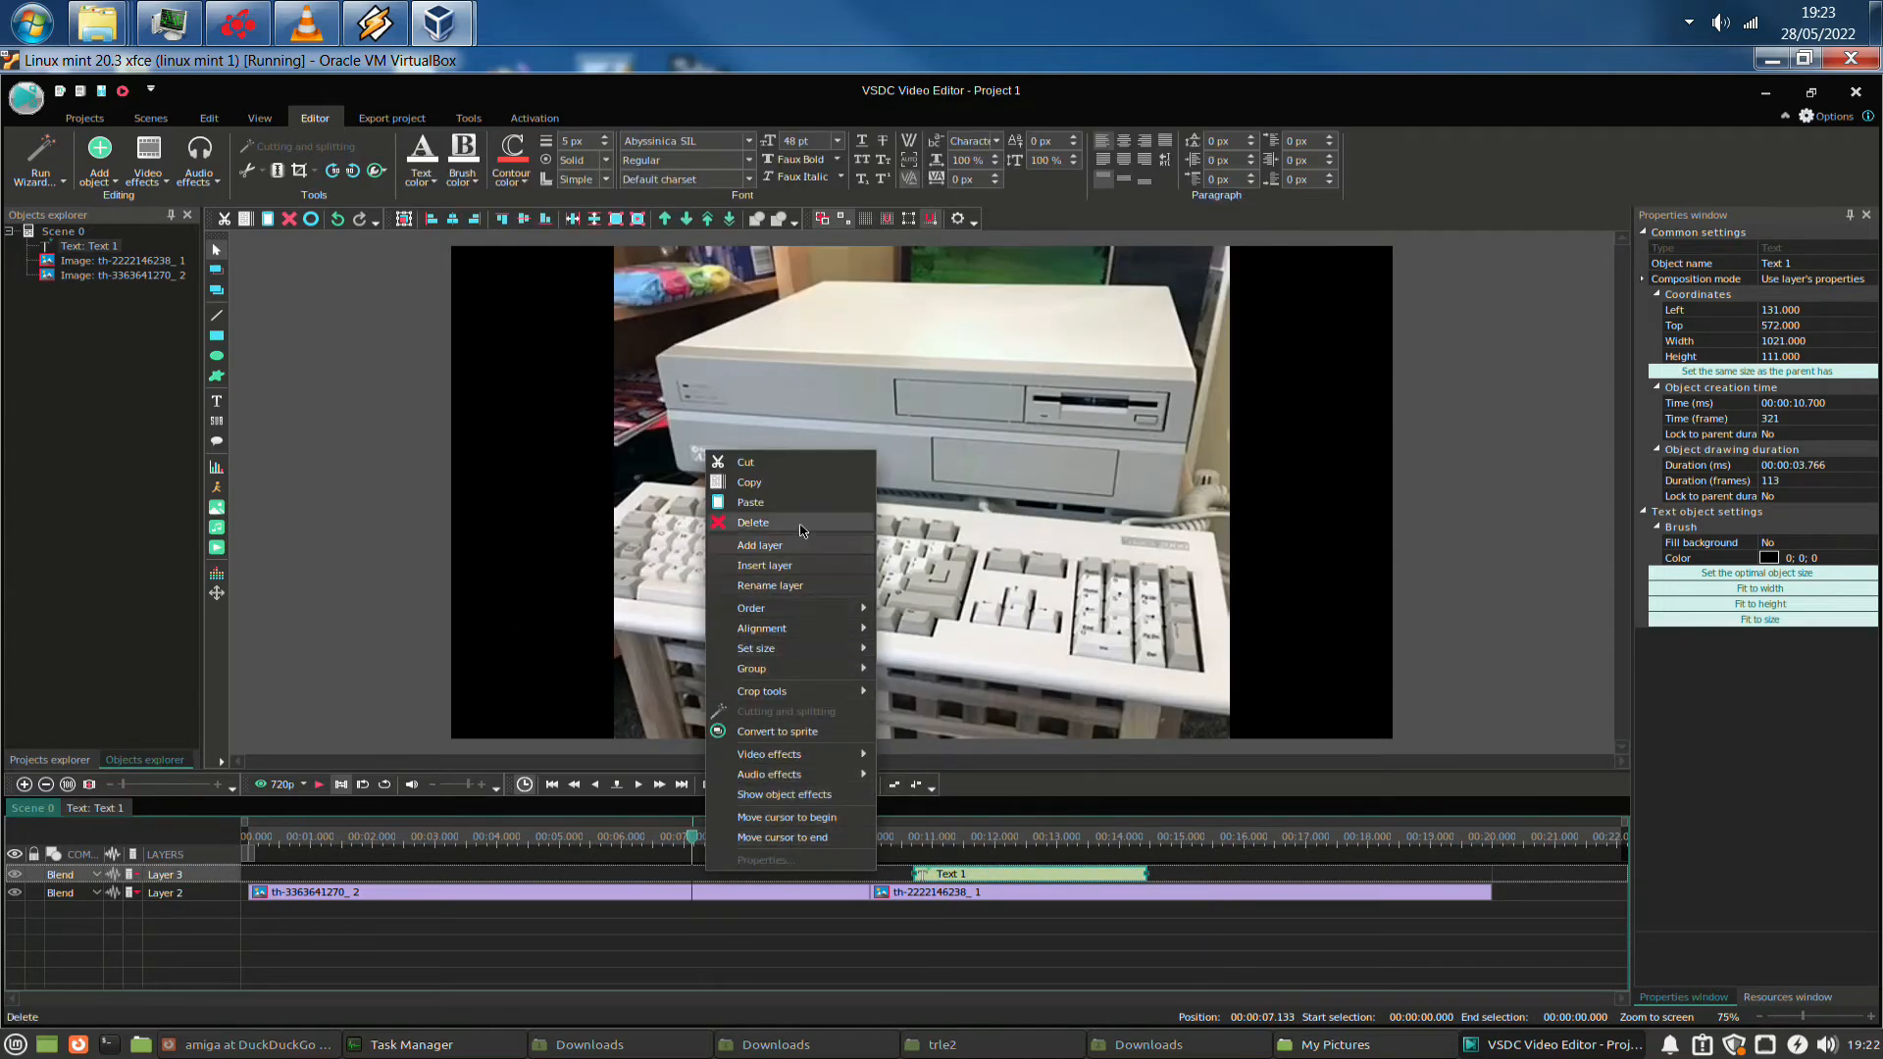
{"action": "left_click", "coordinate": [802, 503]}
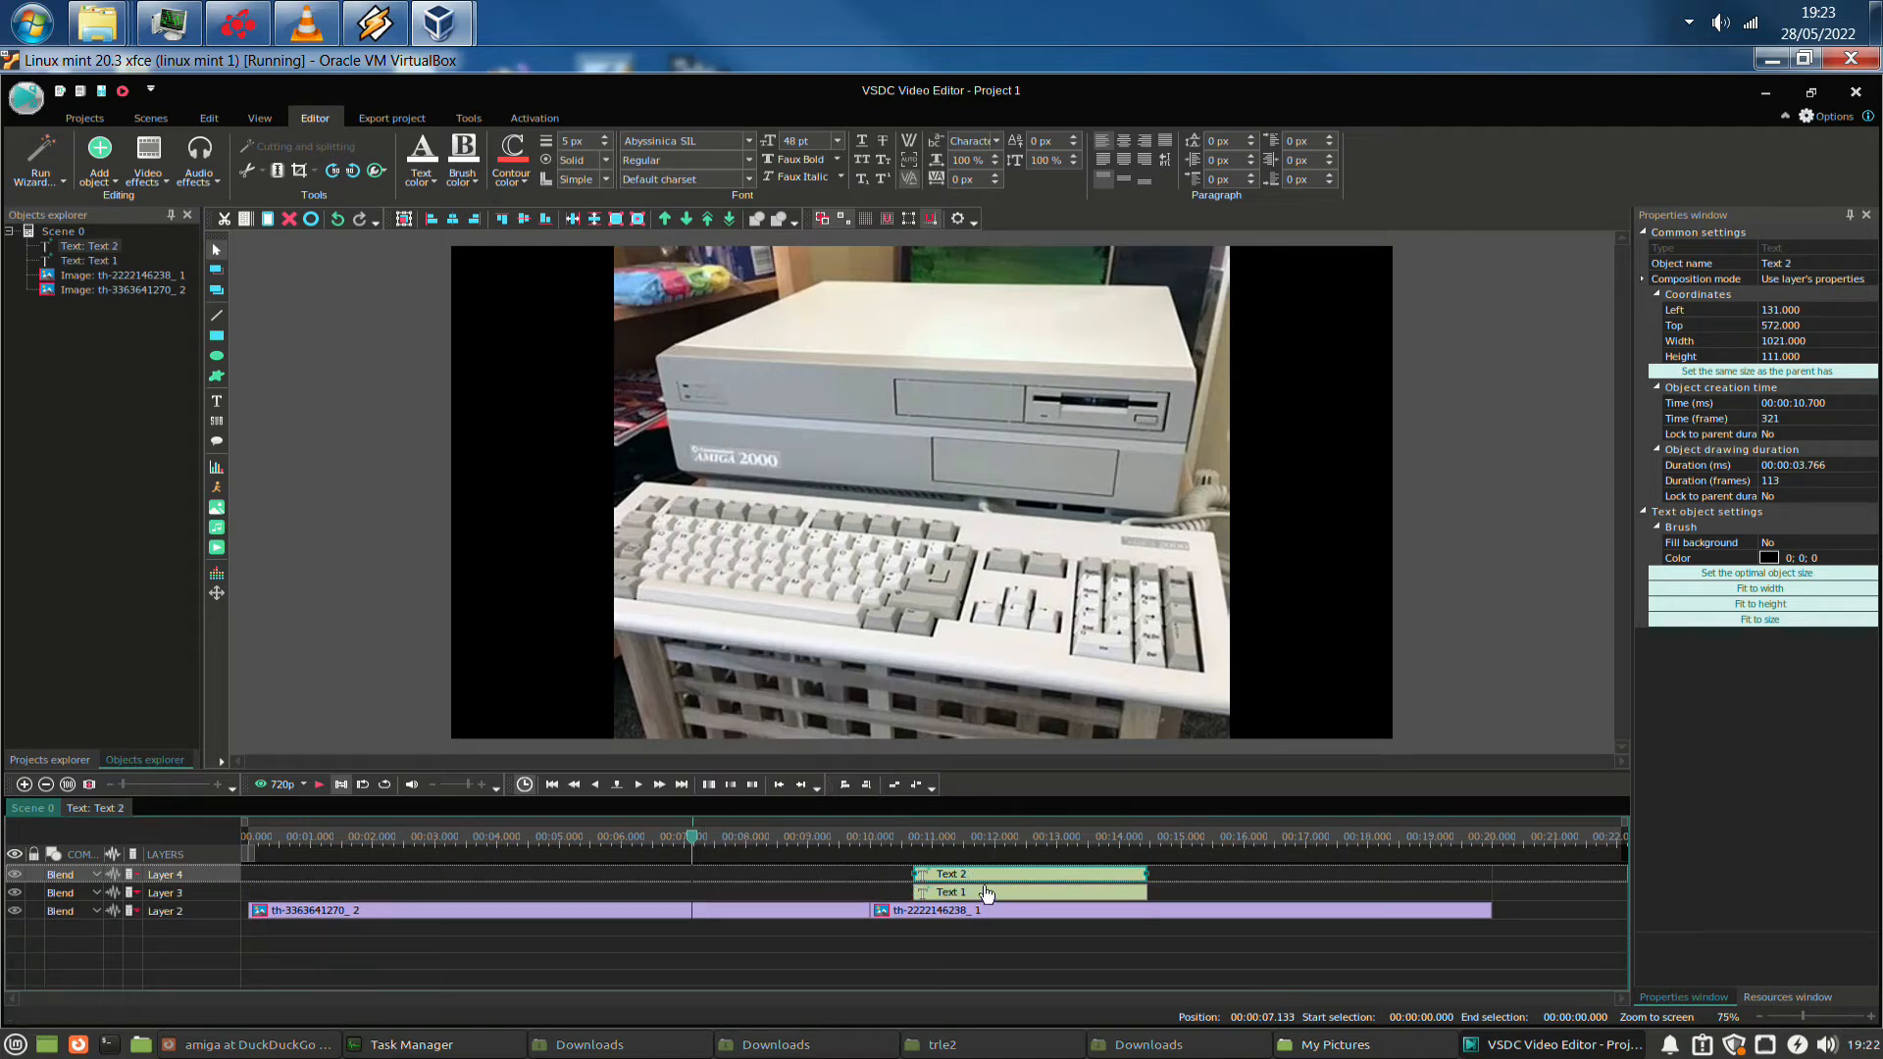
Move the Text 1 caption to start at about 00:00:05.466 over the first image and replace its text with "Linux Mint vs Windows 7"
{"action": "left_click_drag", "start_coordinate": [990, 895], "coordinate": [737, 879]}
{"action": "right_click", "coordinate": [768, 667]}
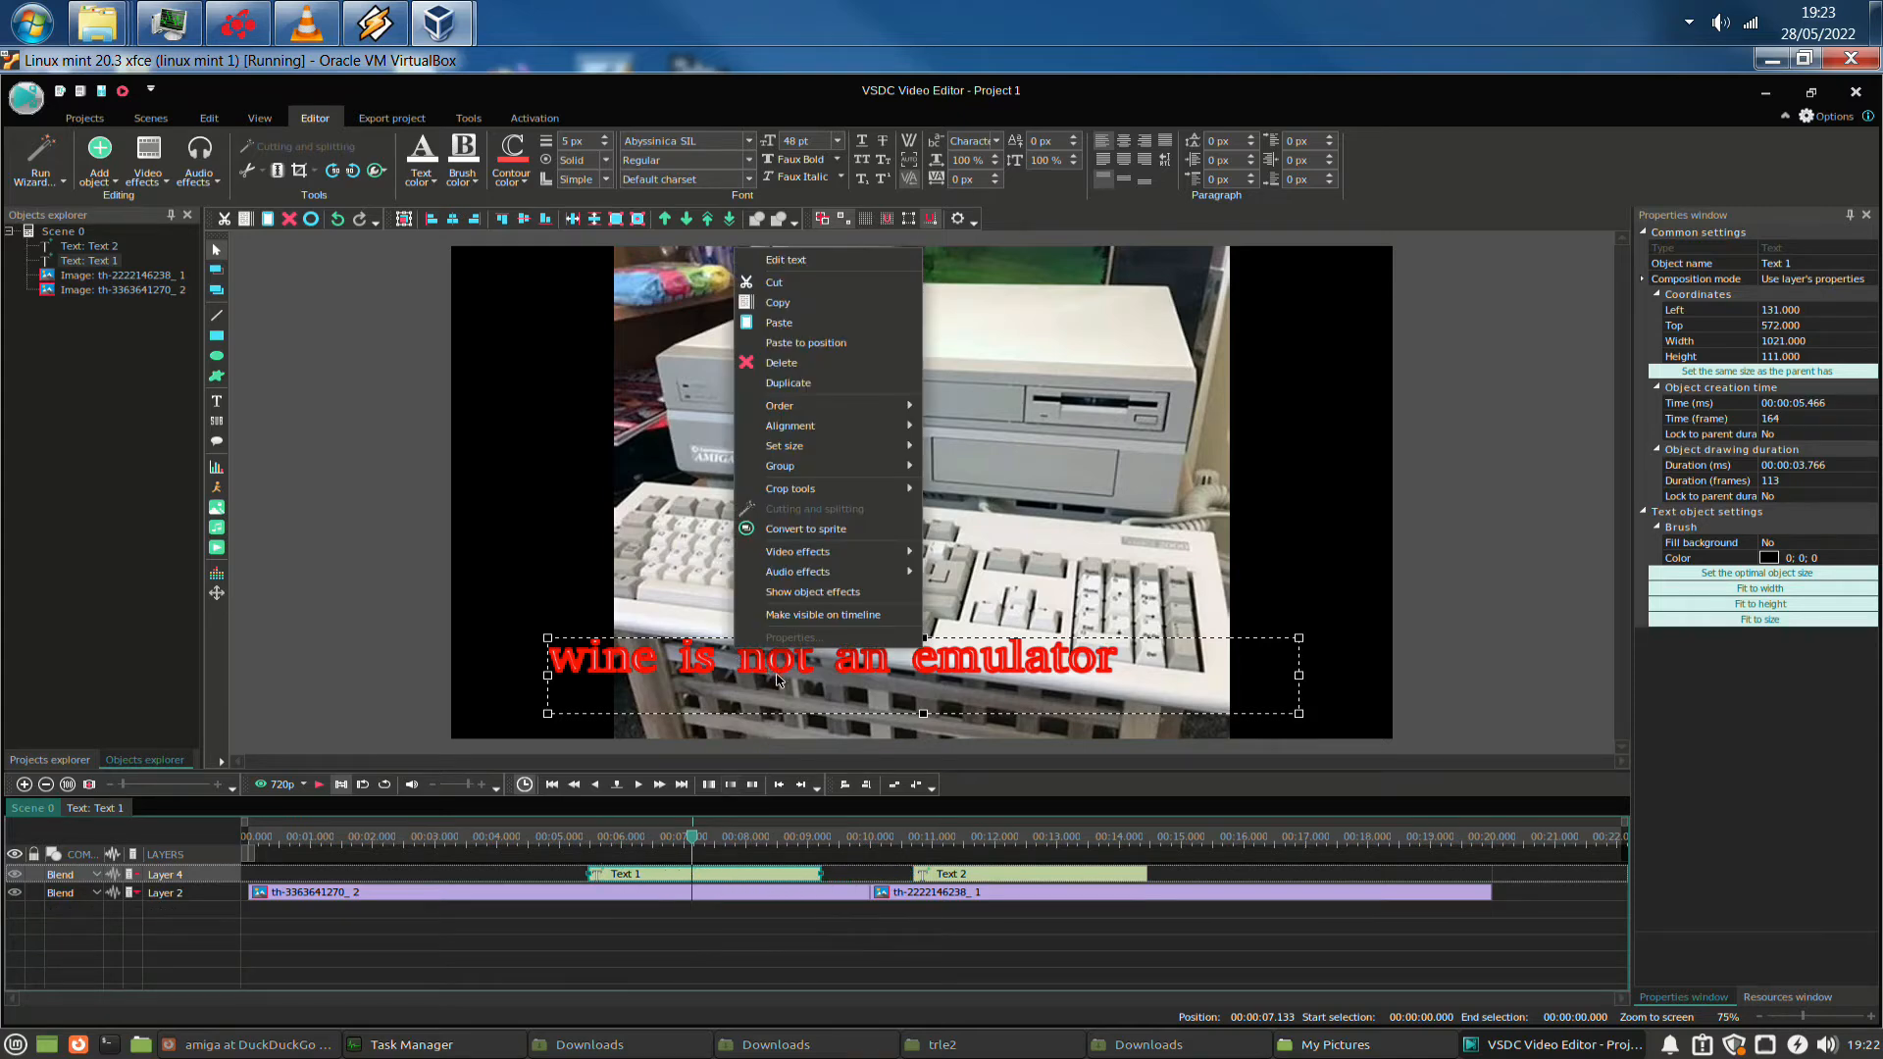
{"action": "left_click", "coordinate": [1051, 608]}
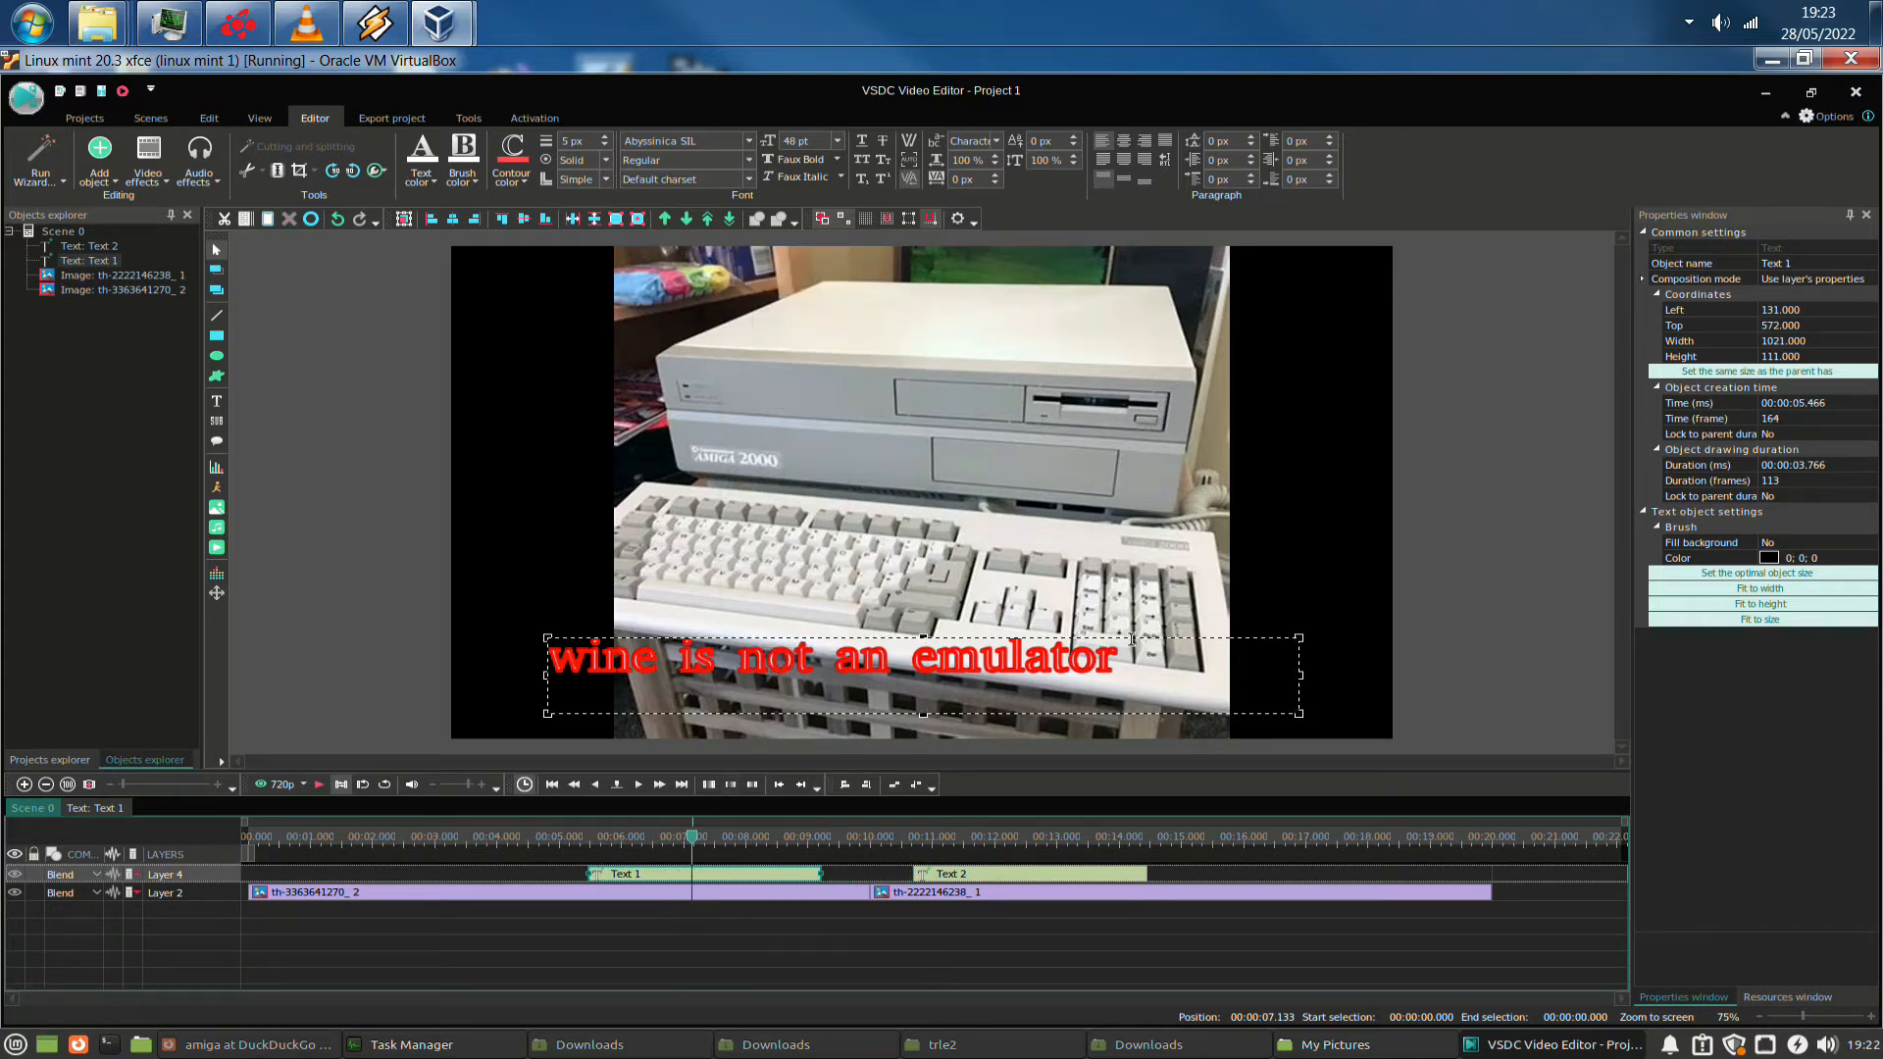
{"action": "left_click_drag", "start_coordinate": [1126, 666], "coordinate": [556, 663]}
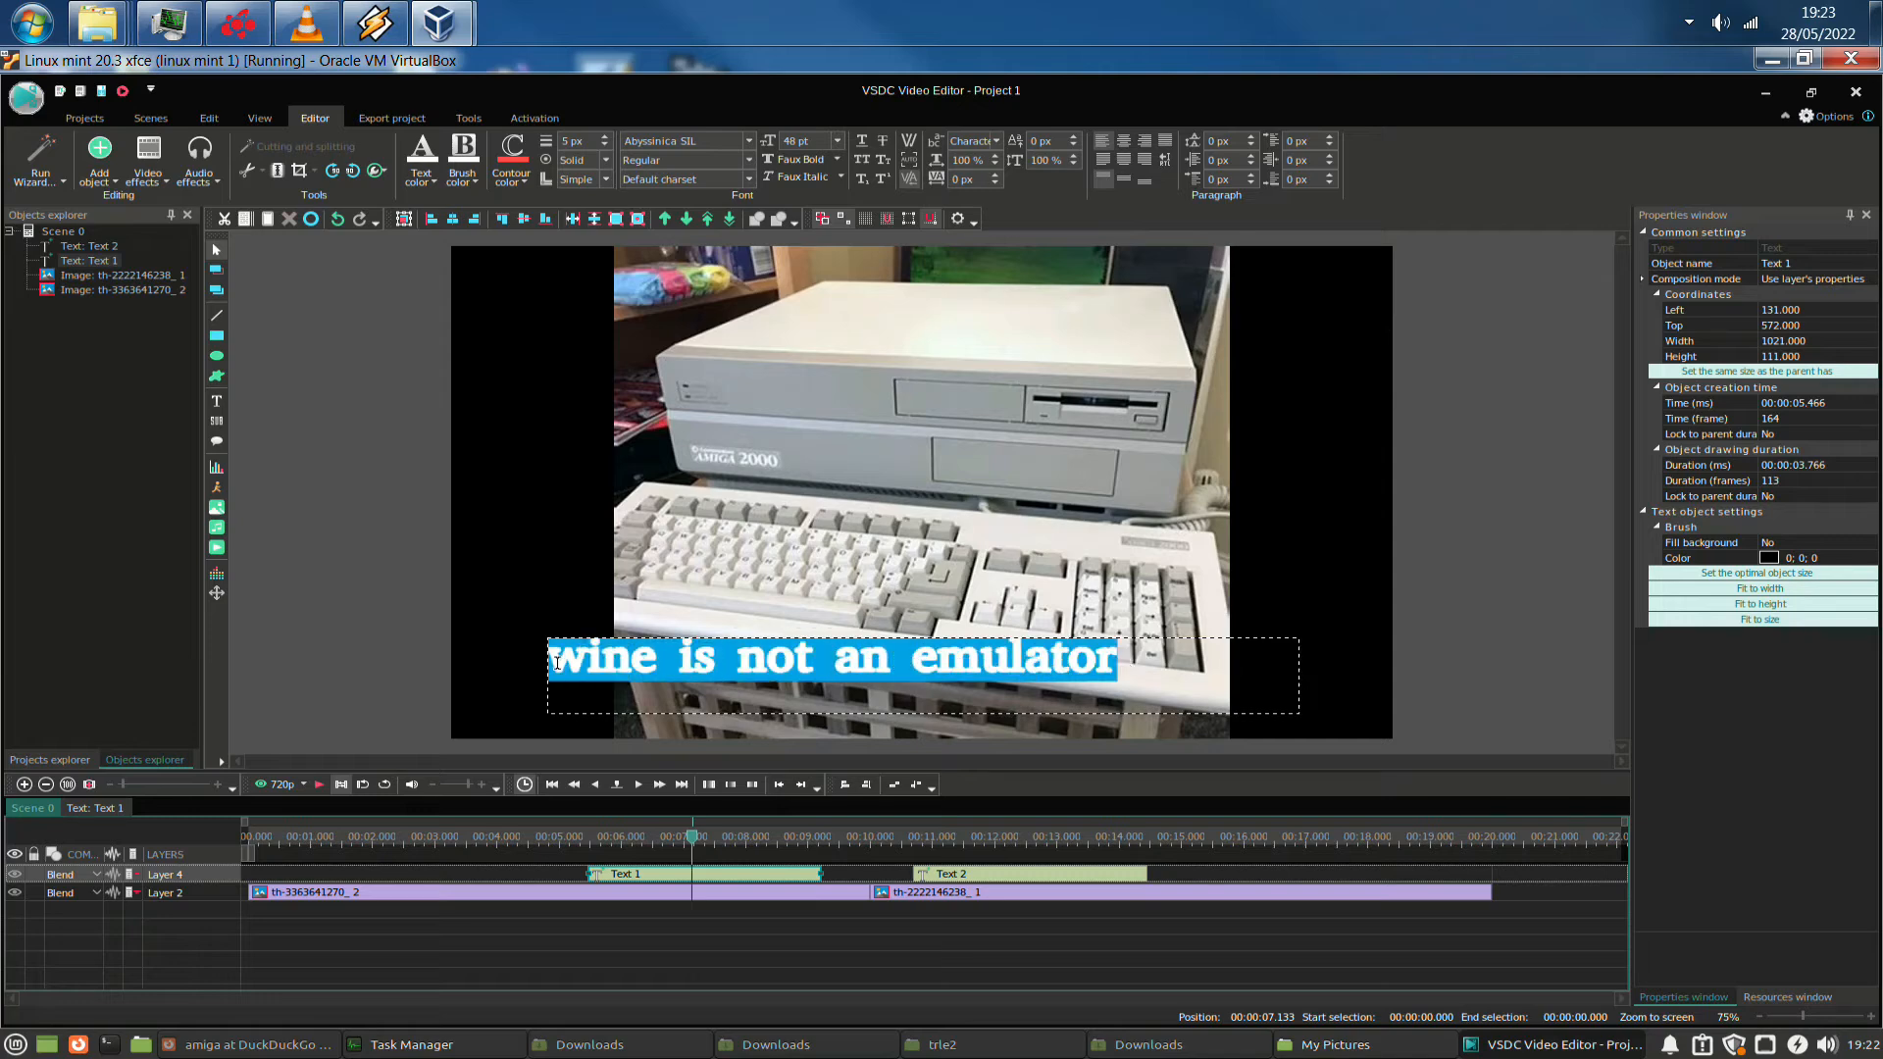
{"action": "key", "text": "Delete"}
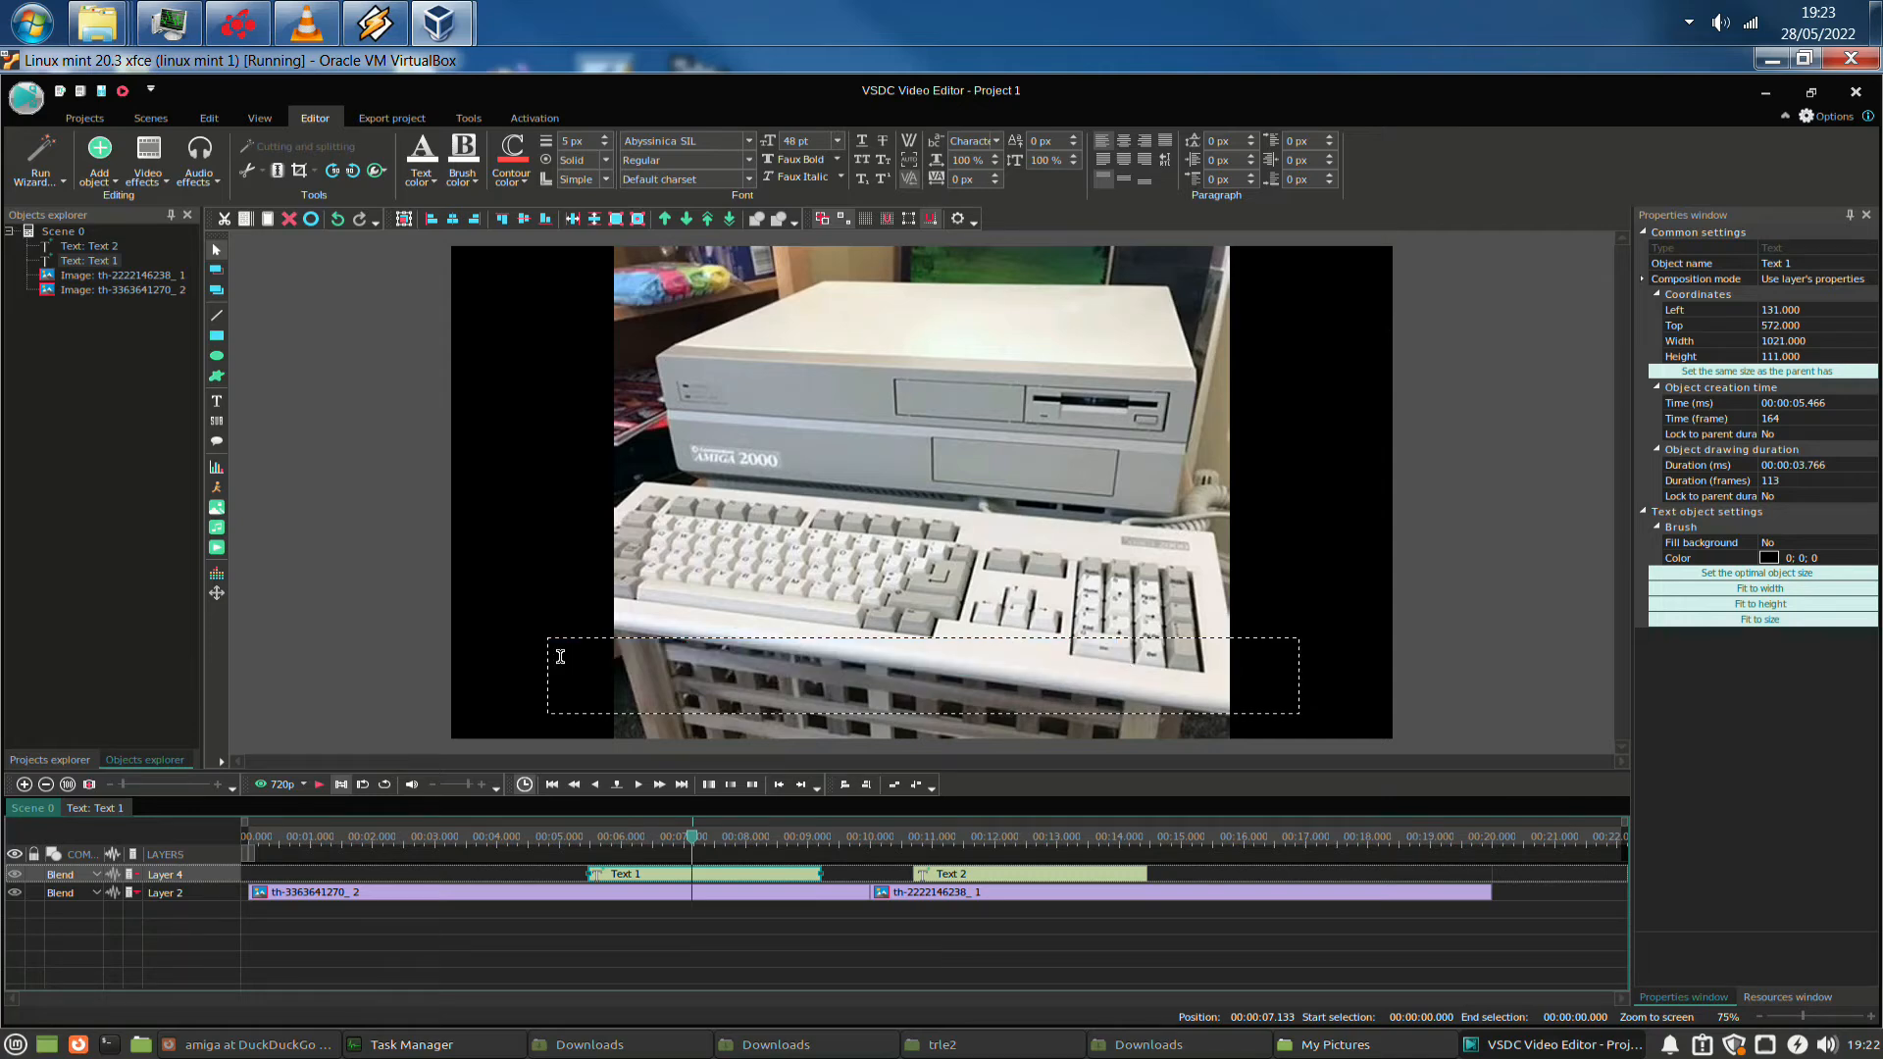
{"action": "type", "text": "Linux"}
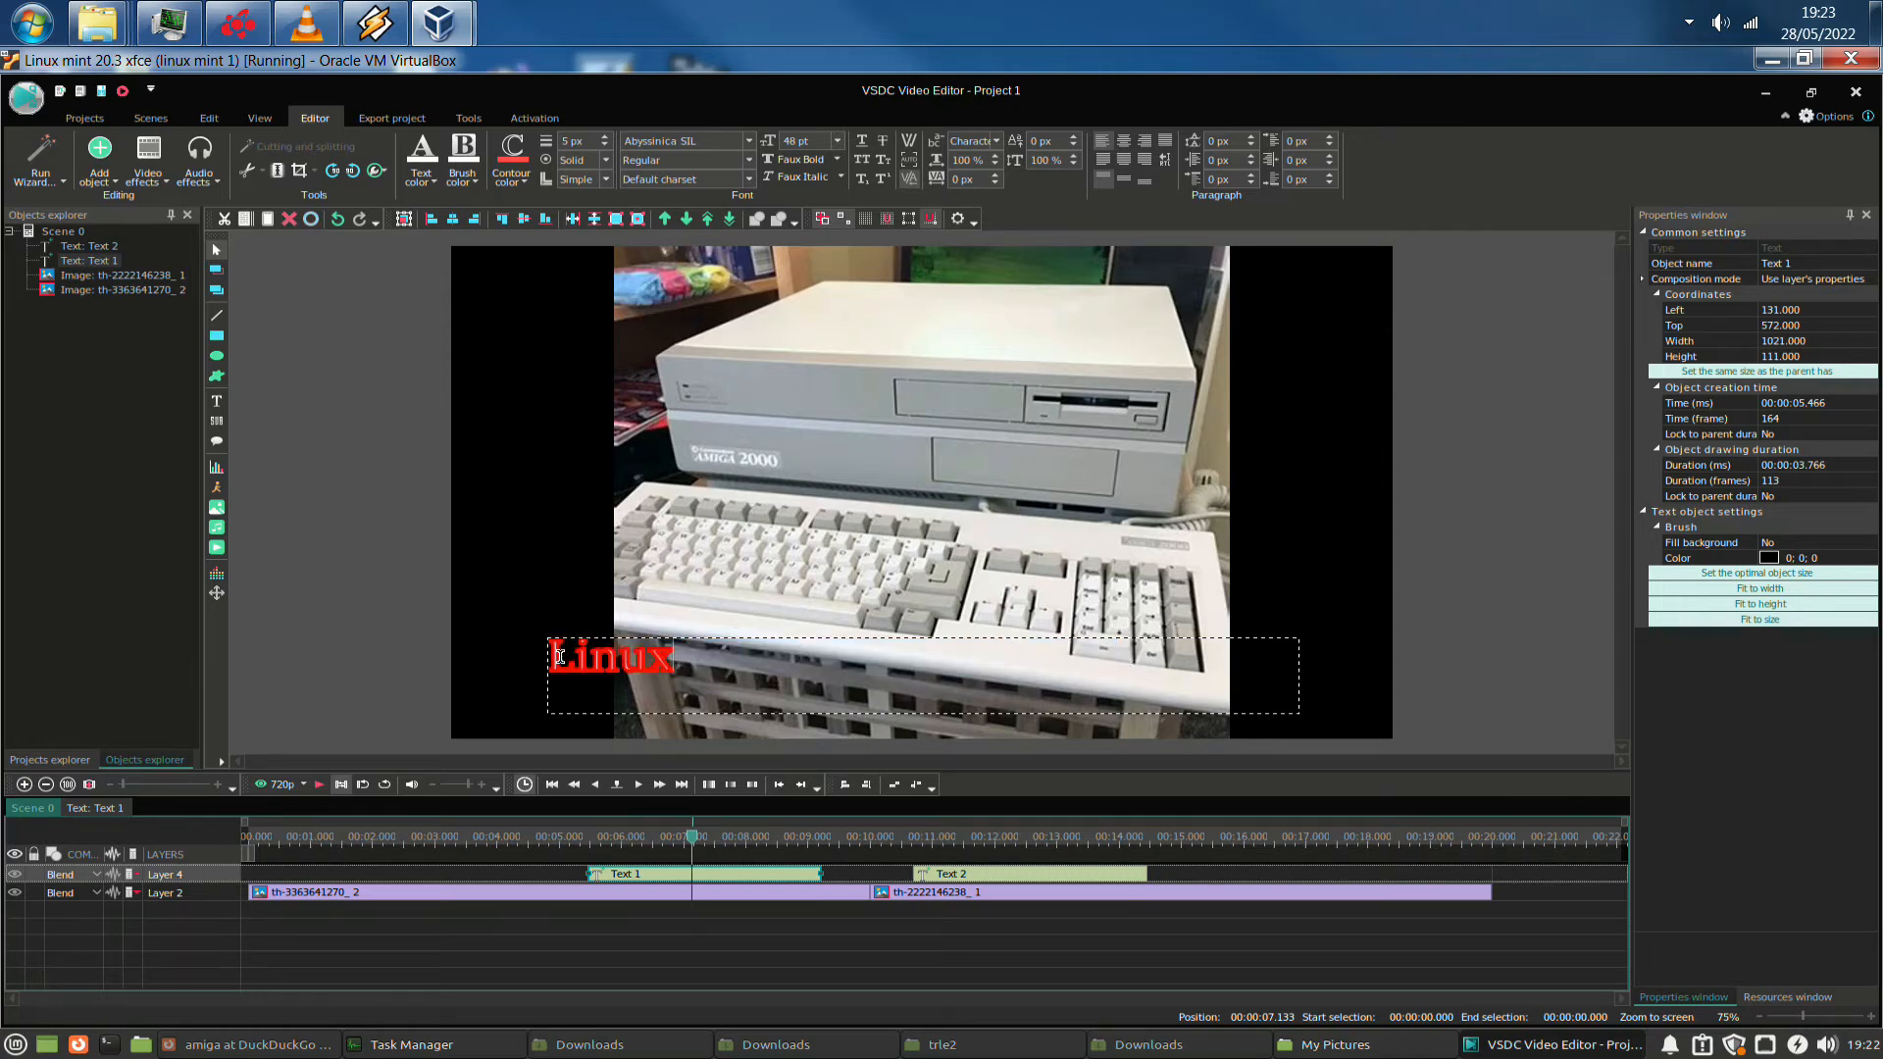
{"action": "type", "text": " Mint"}
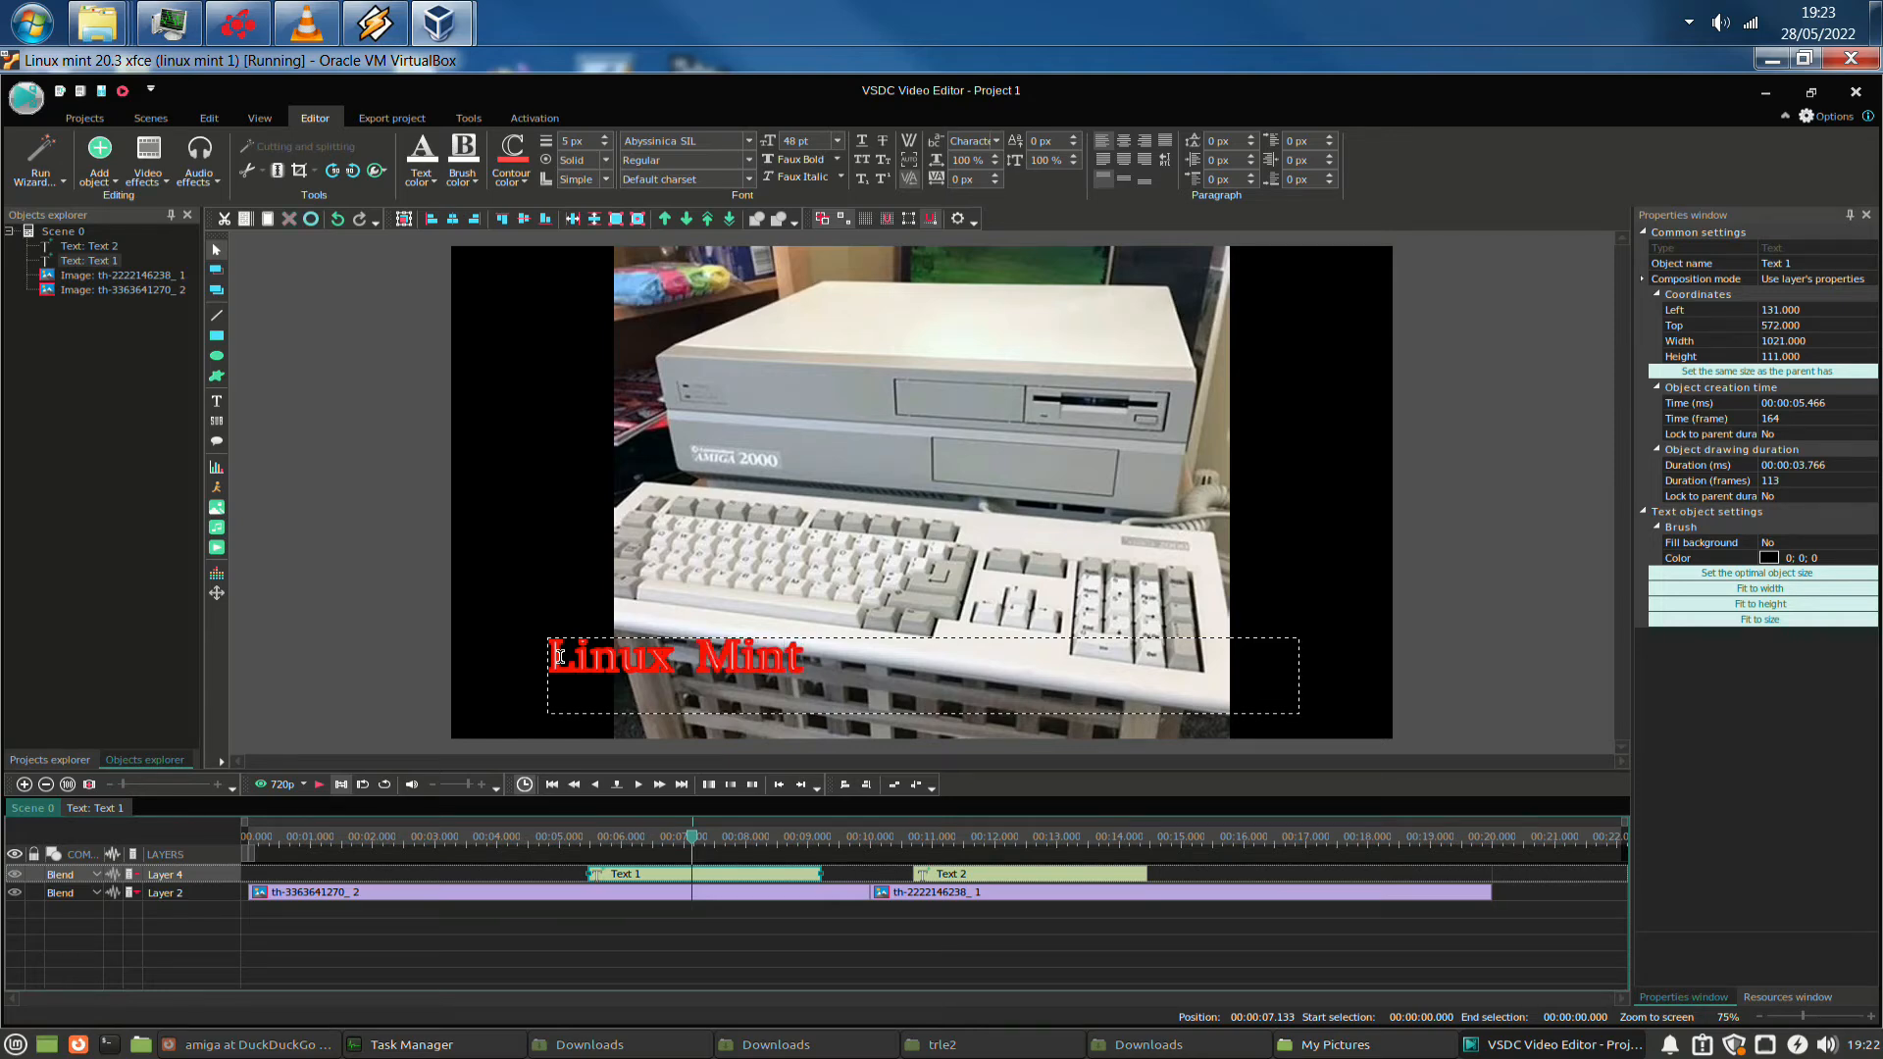
{"action": "type", "text": " vs W"}
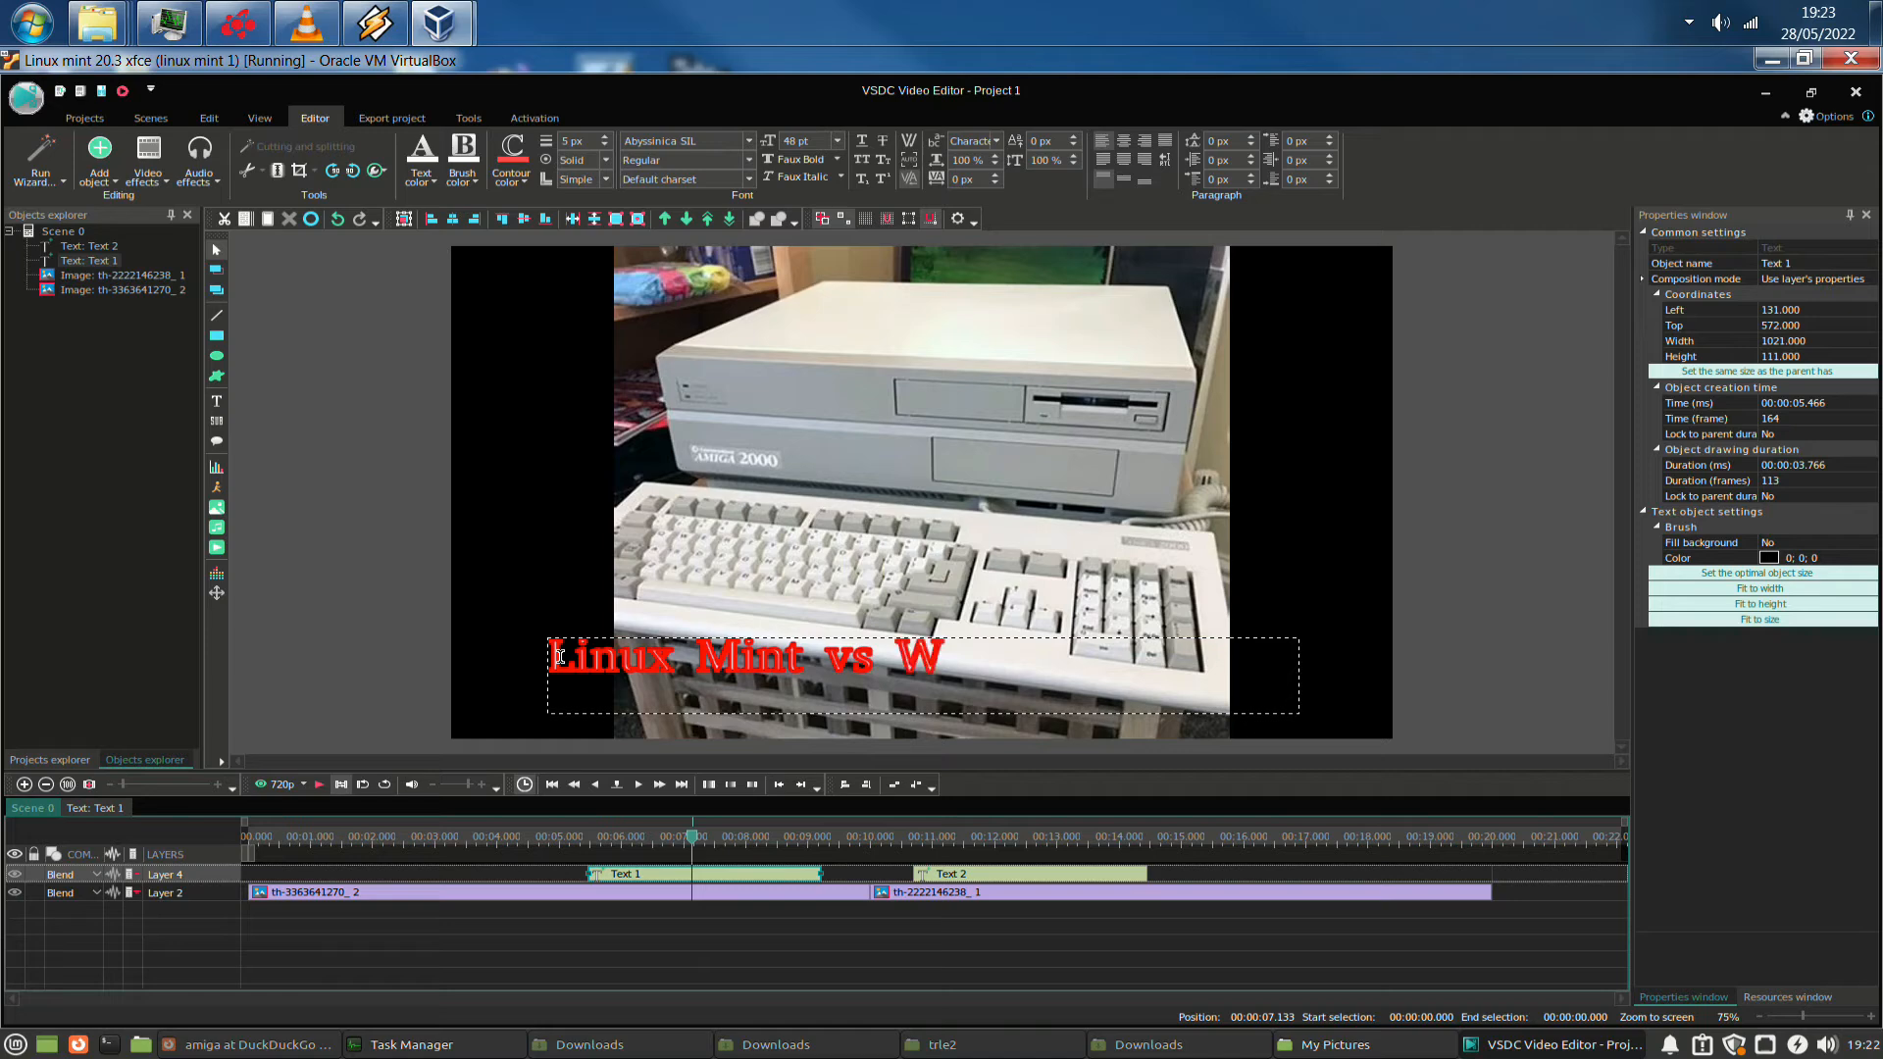
{"action": "type", "text": "indo"}
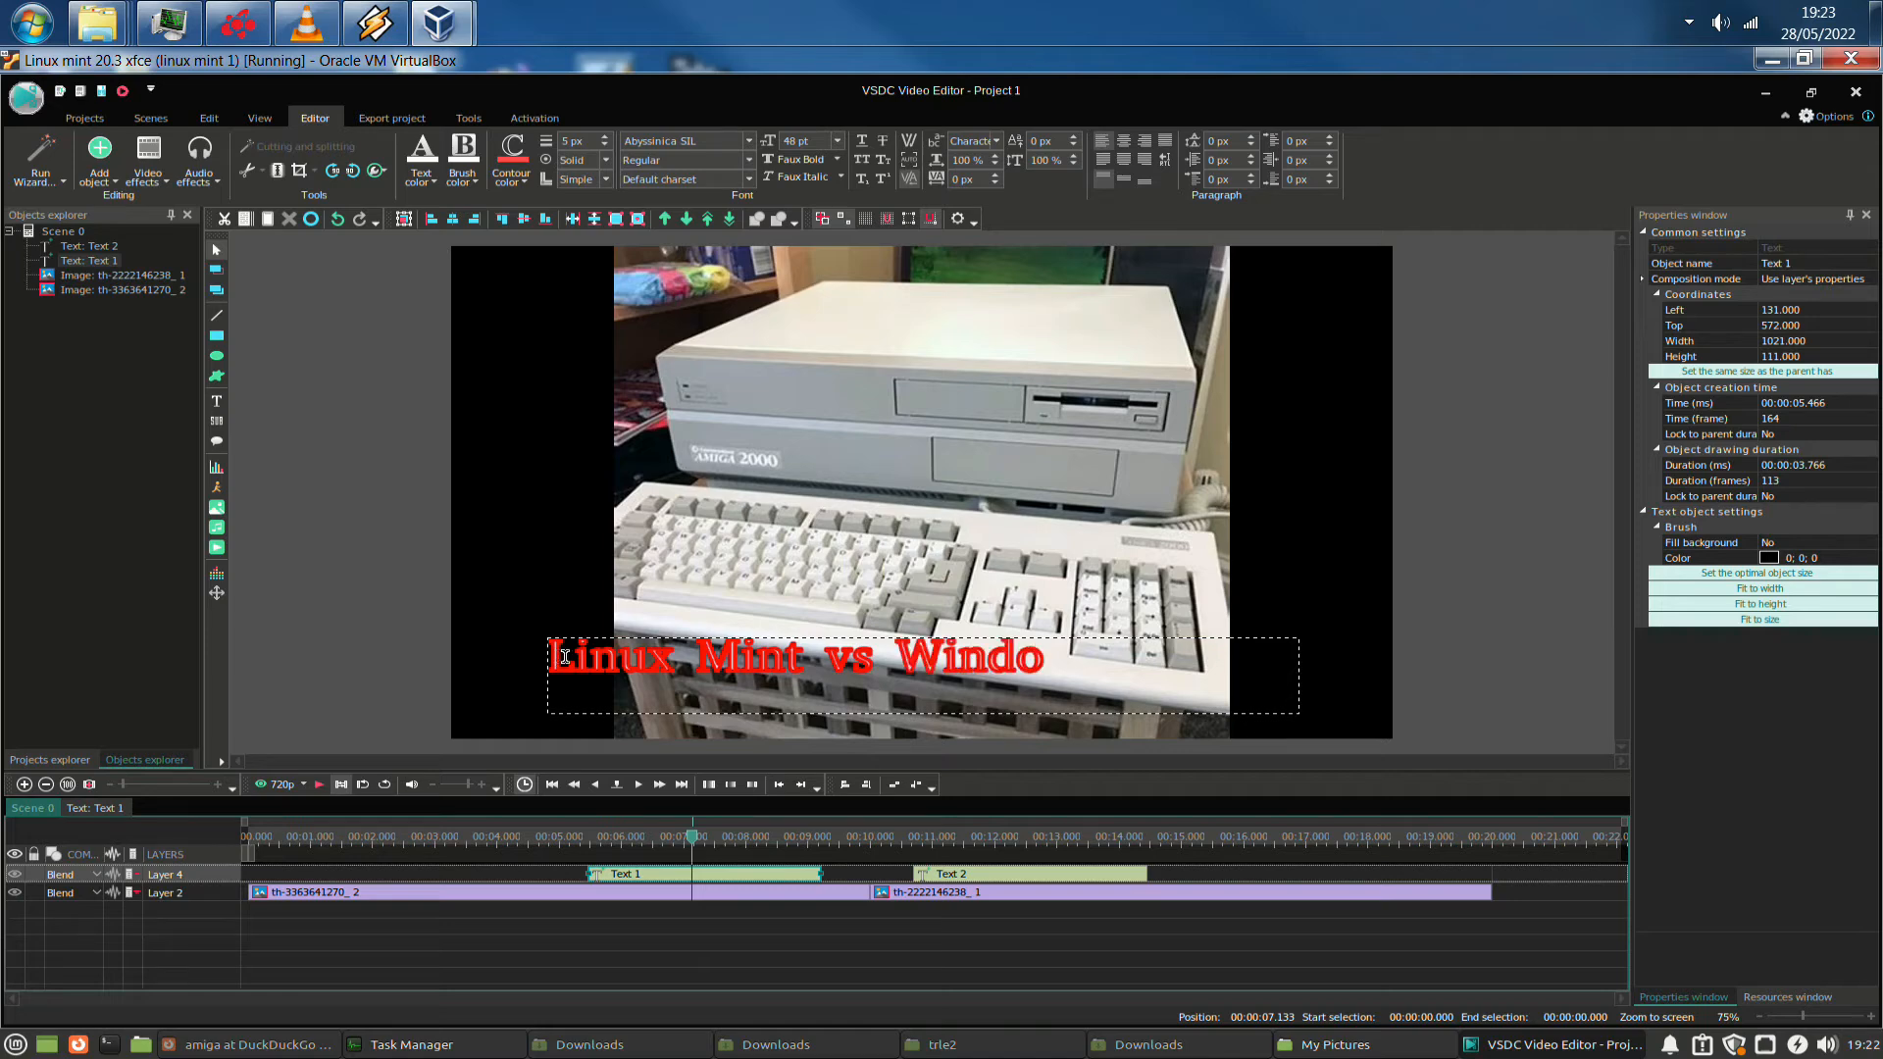
{"action": "type", "text": "ws 7"}
Set the text color of the whole "Linux Mint vs Windows 7" caption to black
{"action": "left_click_drag", "start_coordinate": [1127, 659], "coordinate": [542, 634]}
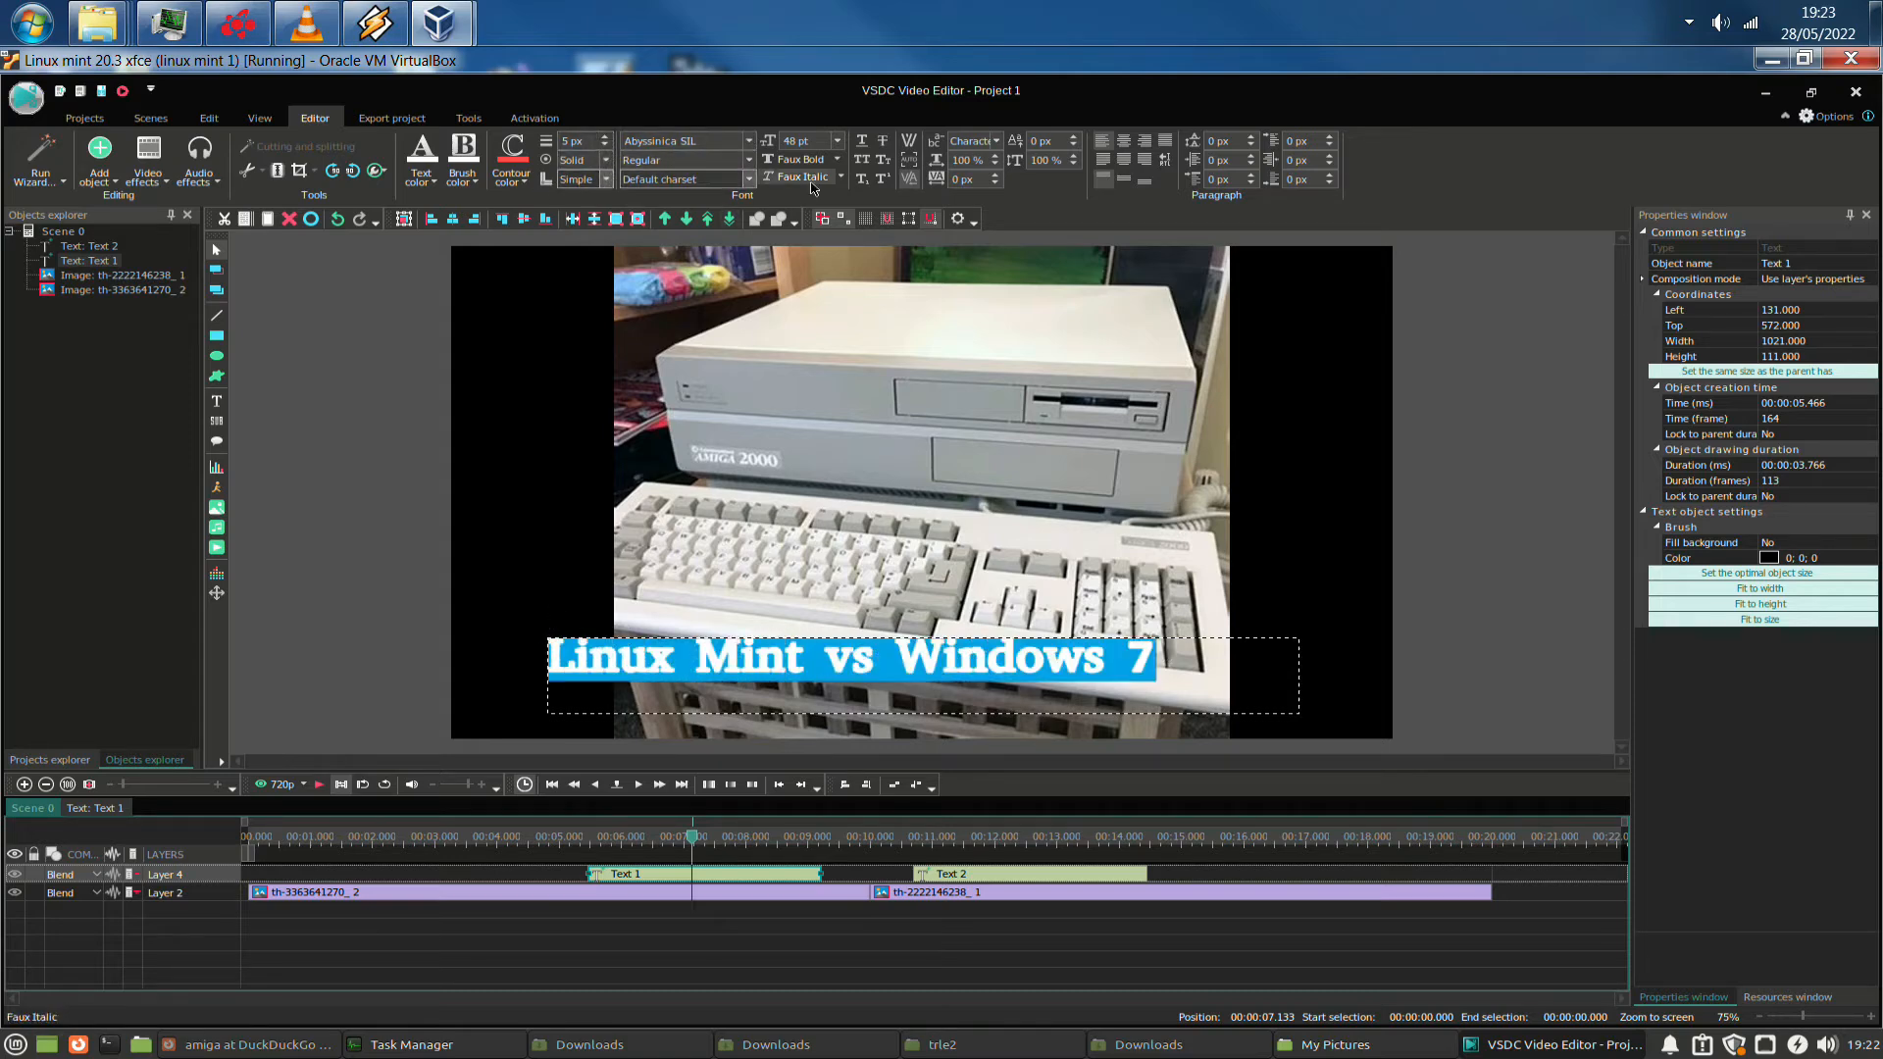
{"action": "left_click", "coordinate": [461, 183]}
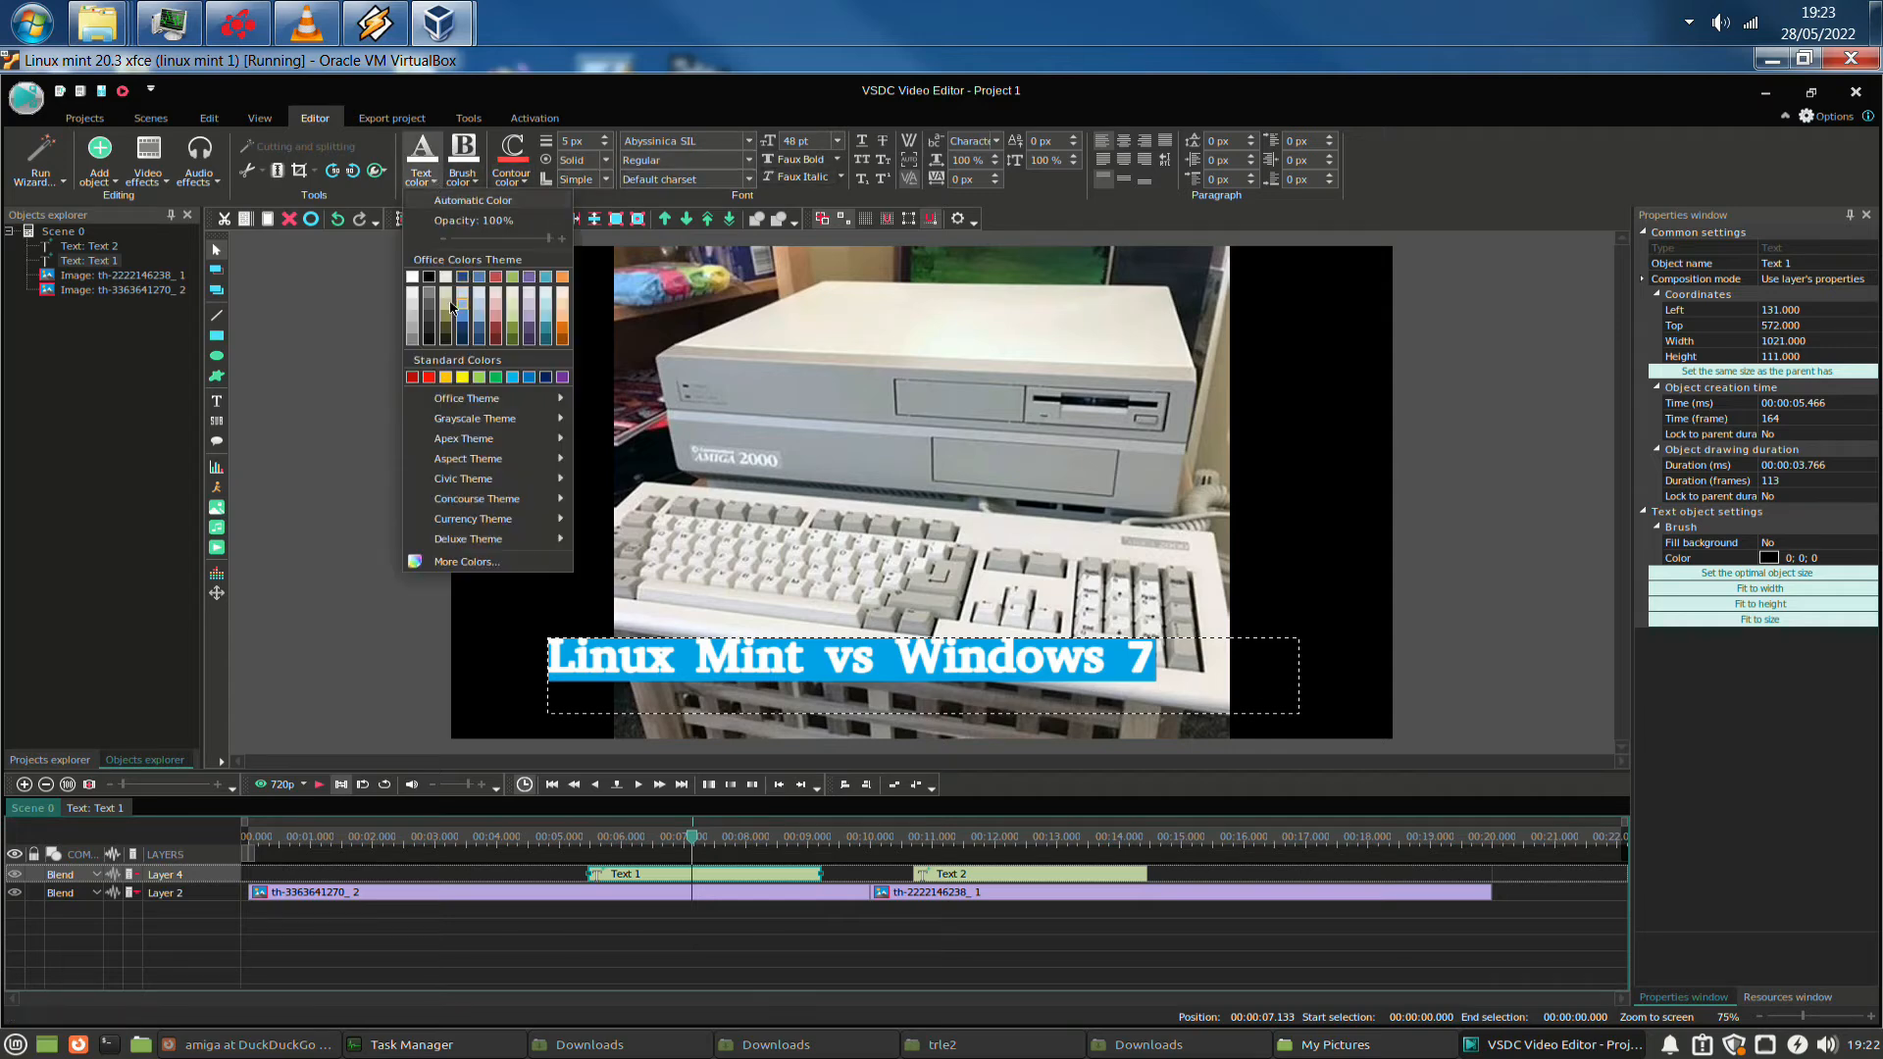
{"action": "left_click", "coordinate": [431, 284]}
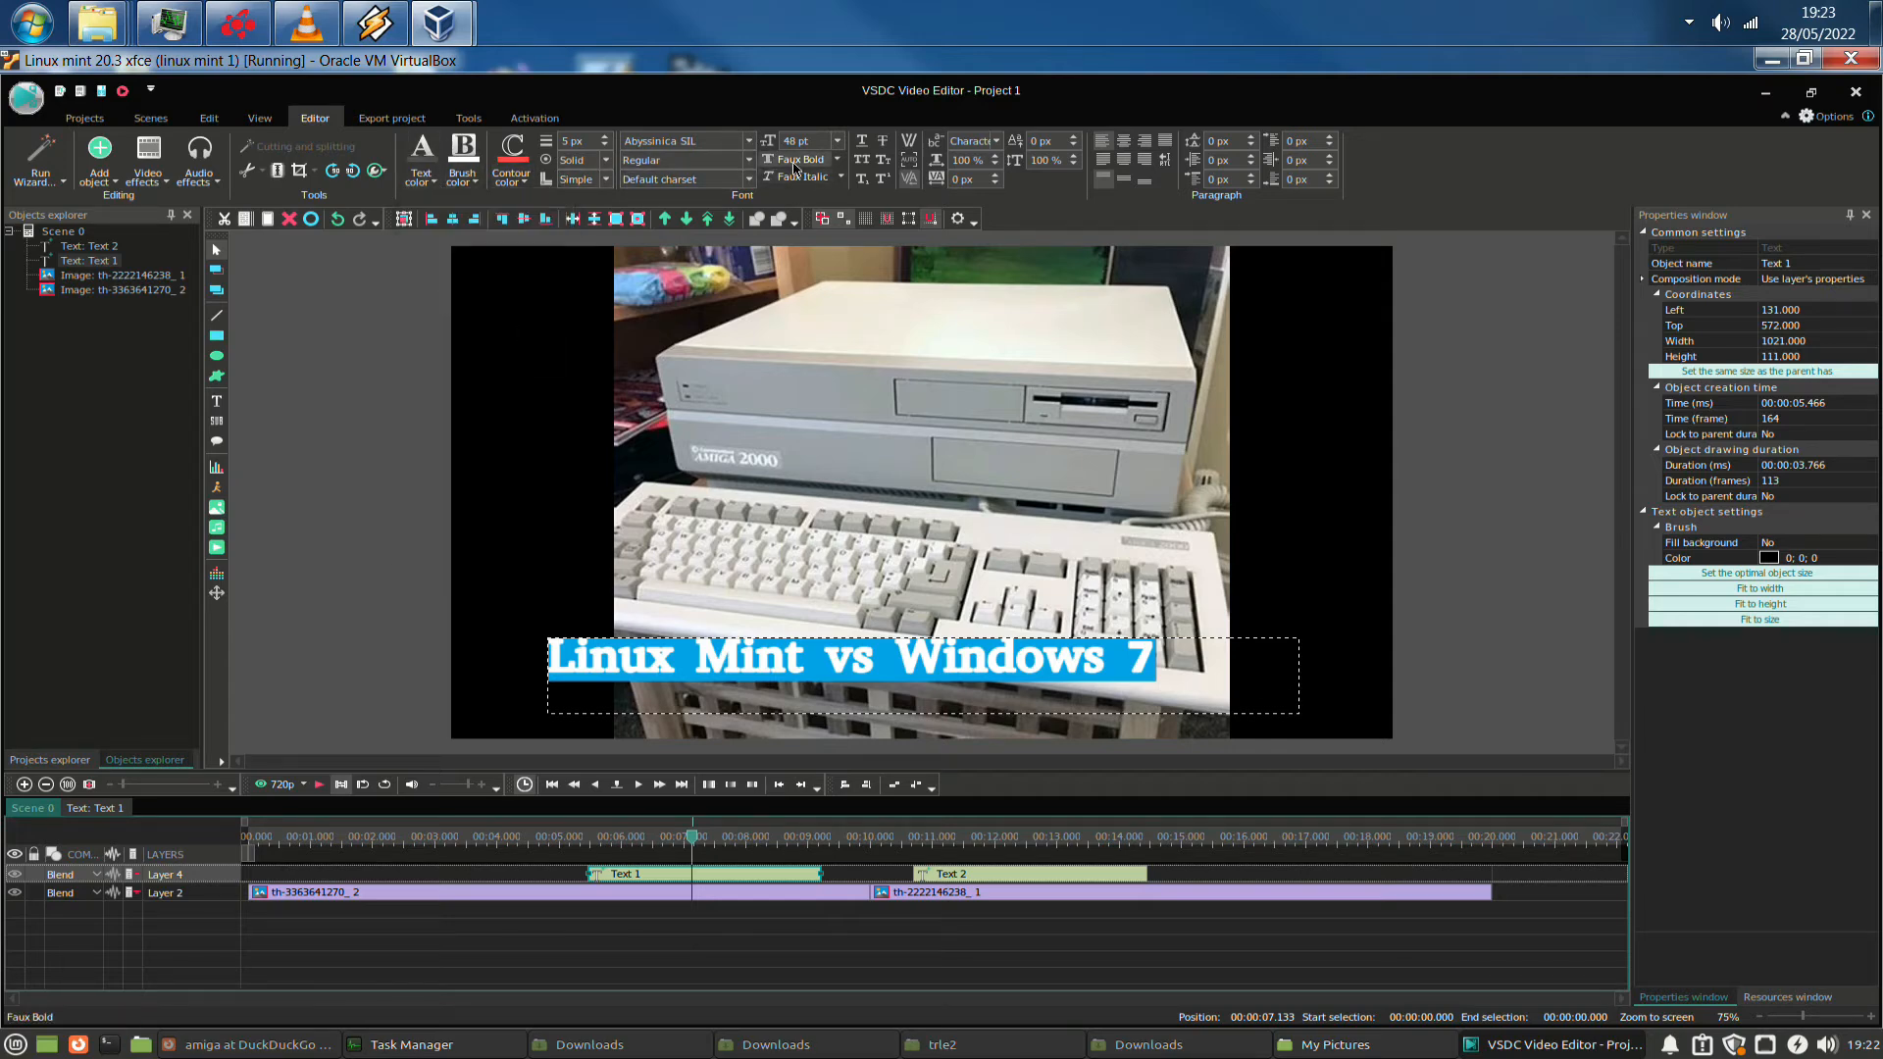
Change the "Linux Mint vs Windows 7" caption's font to Chandas and its size to 120 pt
{"action": "left_click", "coordinate": [747, 142]}
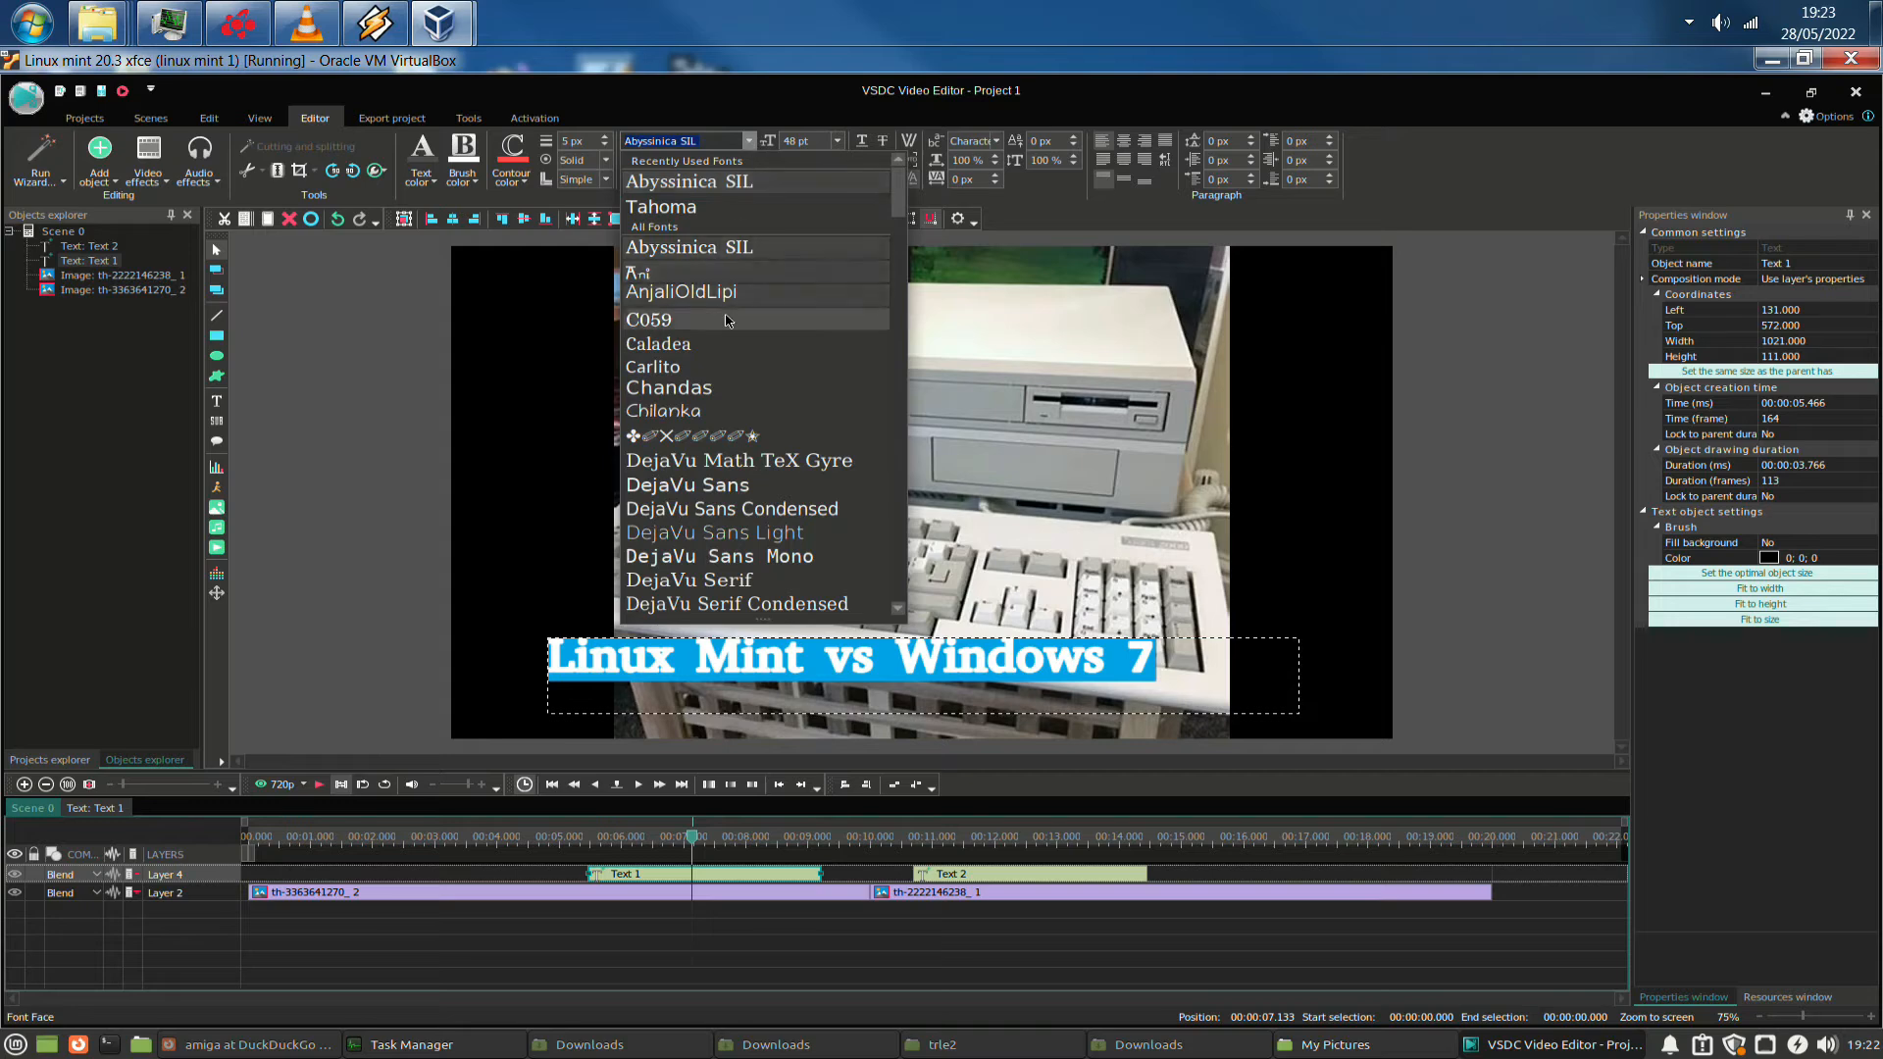
{"action": "left_click", "coordinate": [730, 388]}
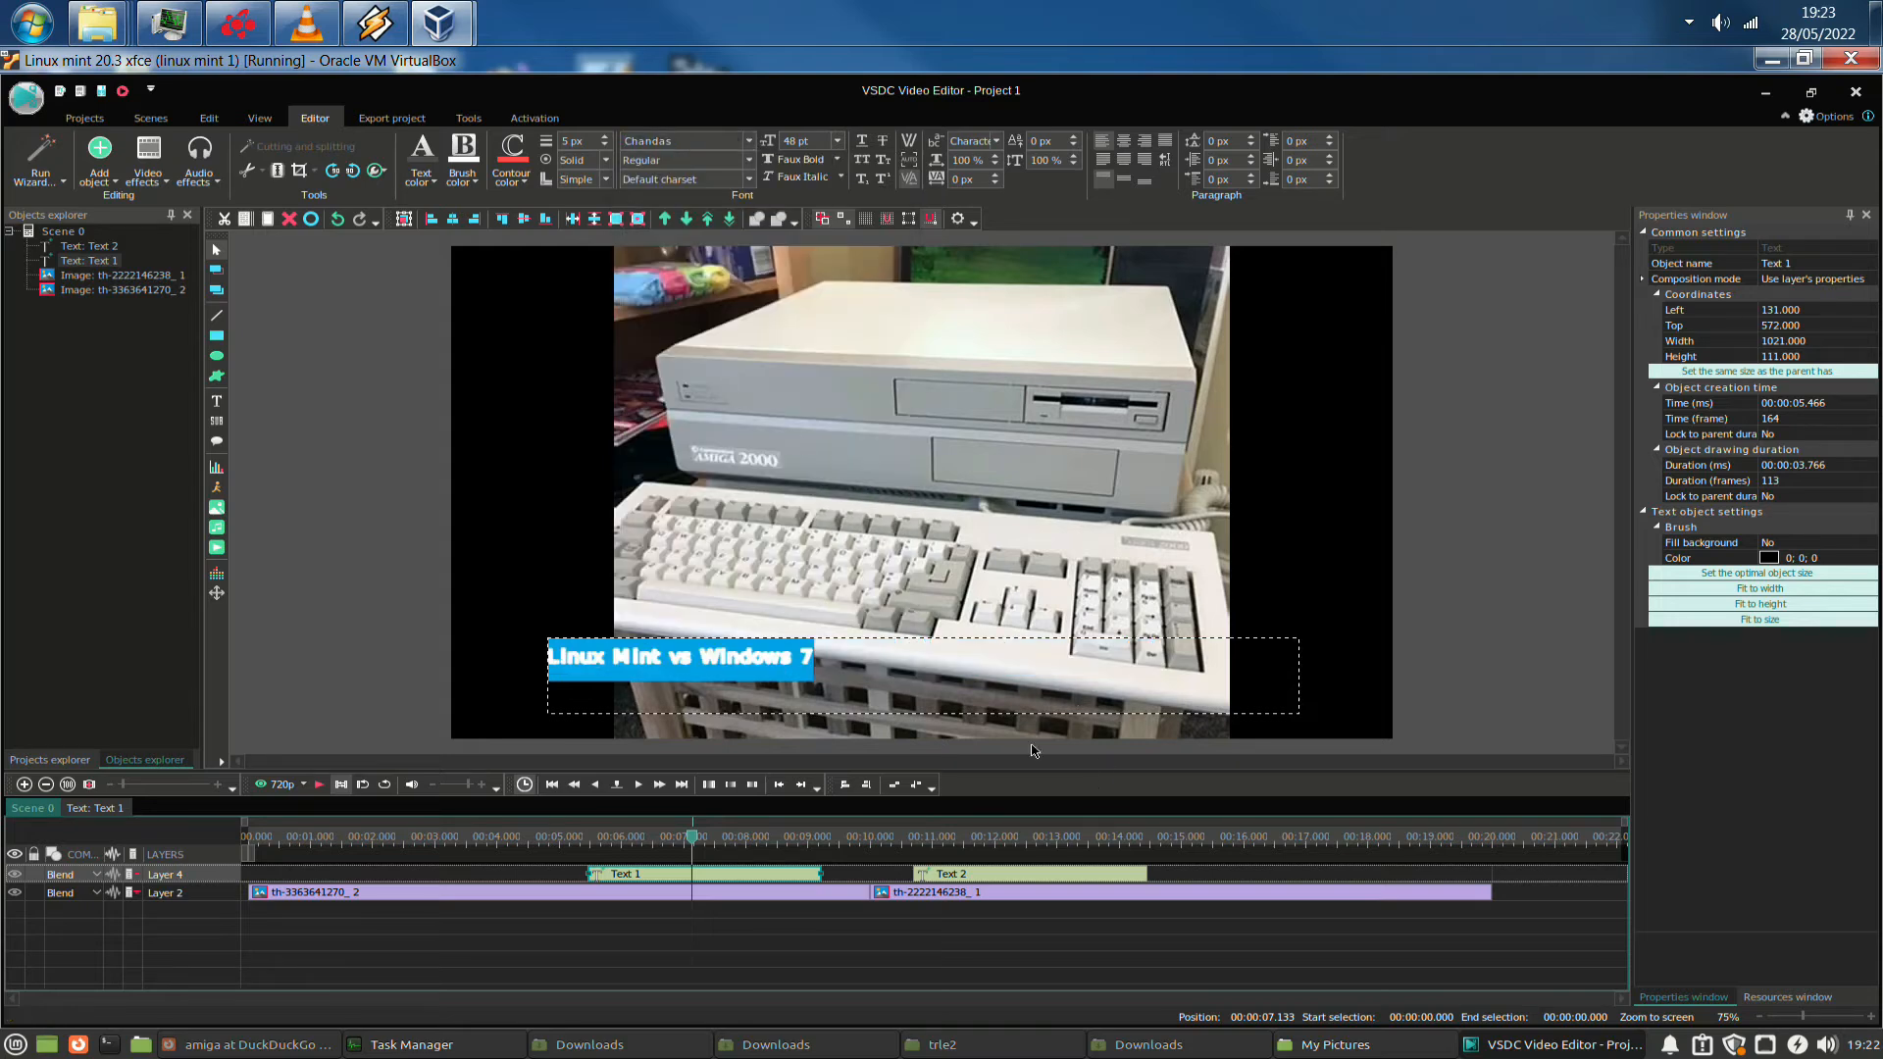
{"action": "left_click", "coordinate": [838, 141]}
{"action": "left_click", "coordinate": [774, 424]}
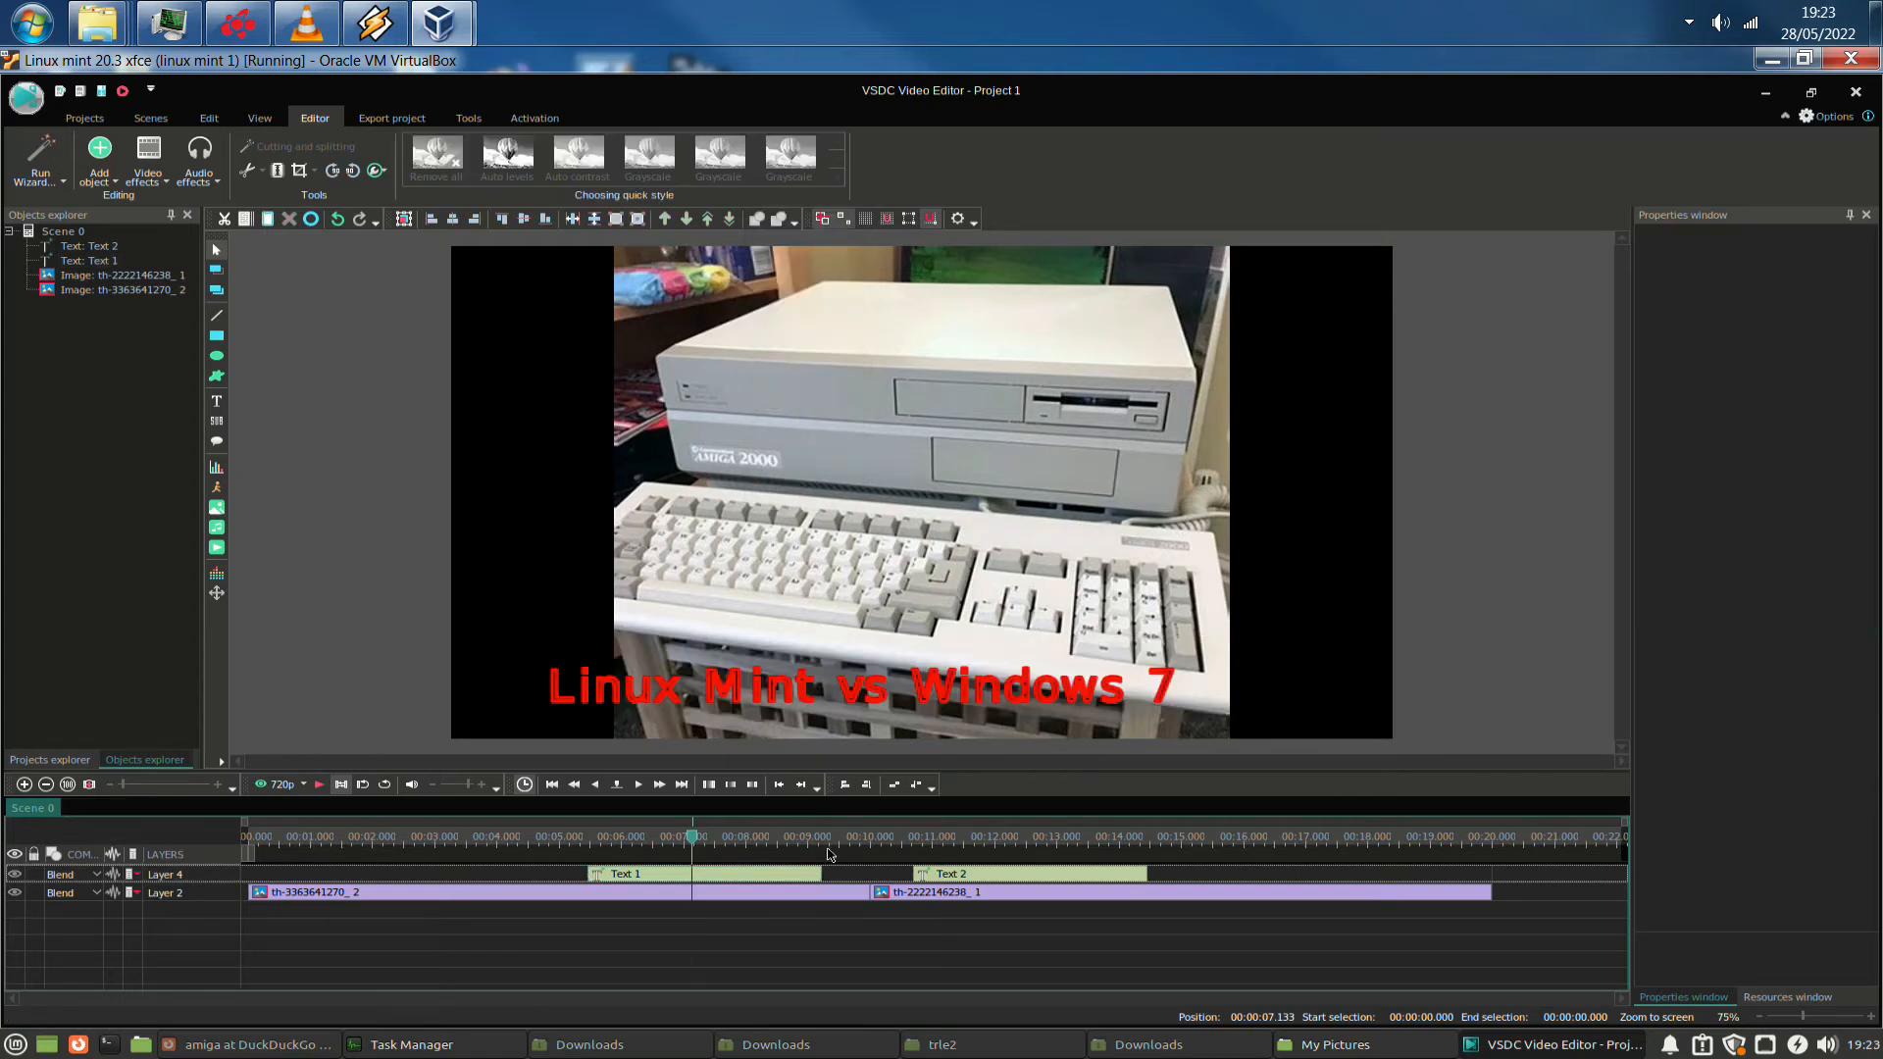
{"action": "left_click", "coordinate": [863, 696]}
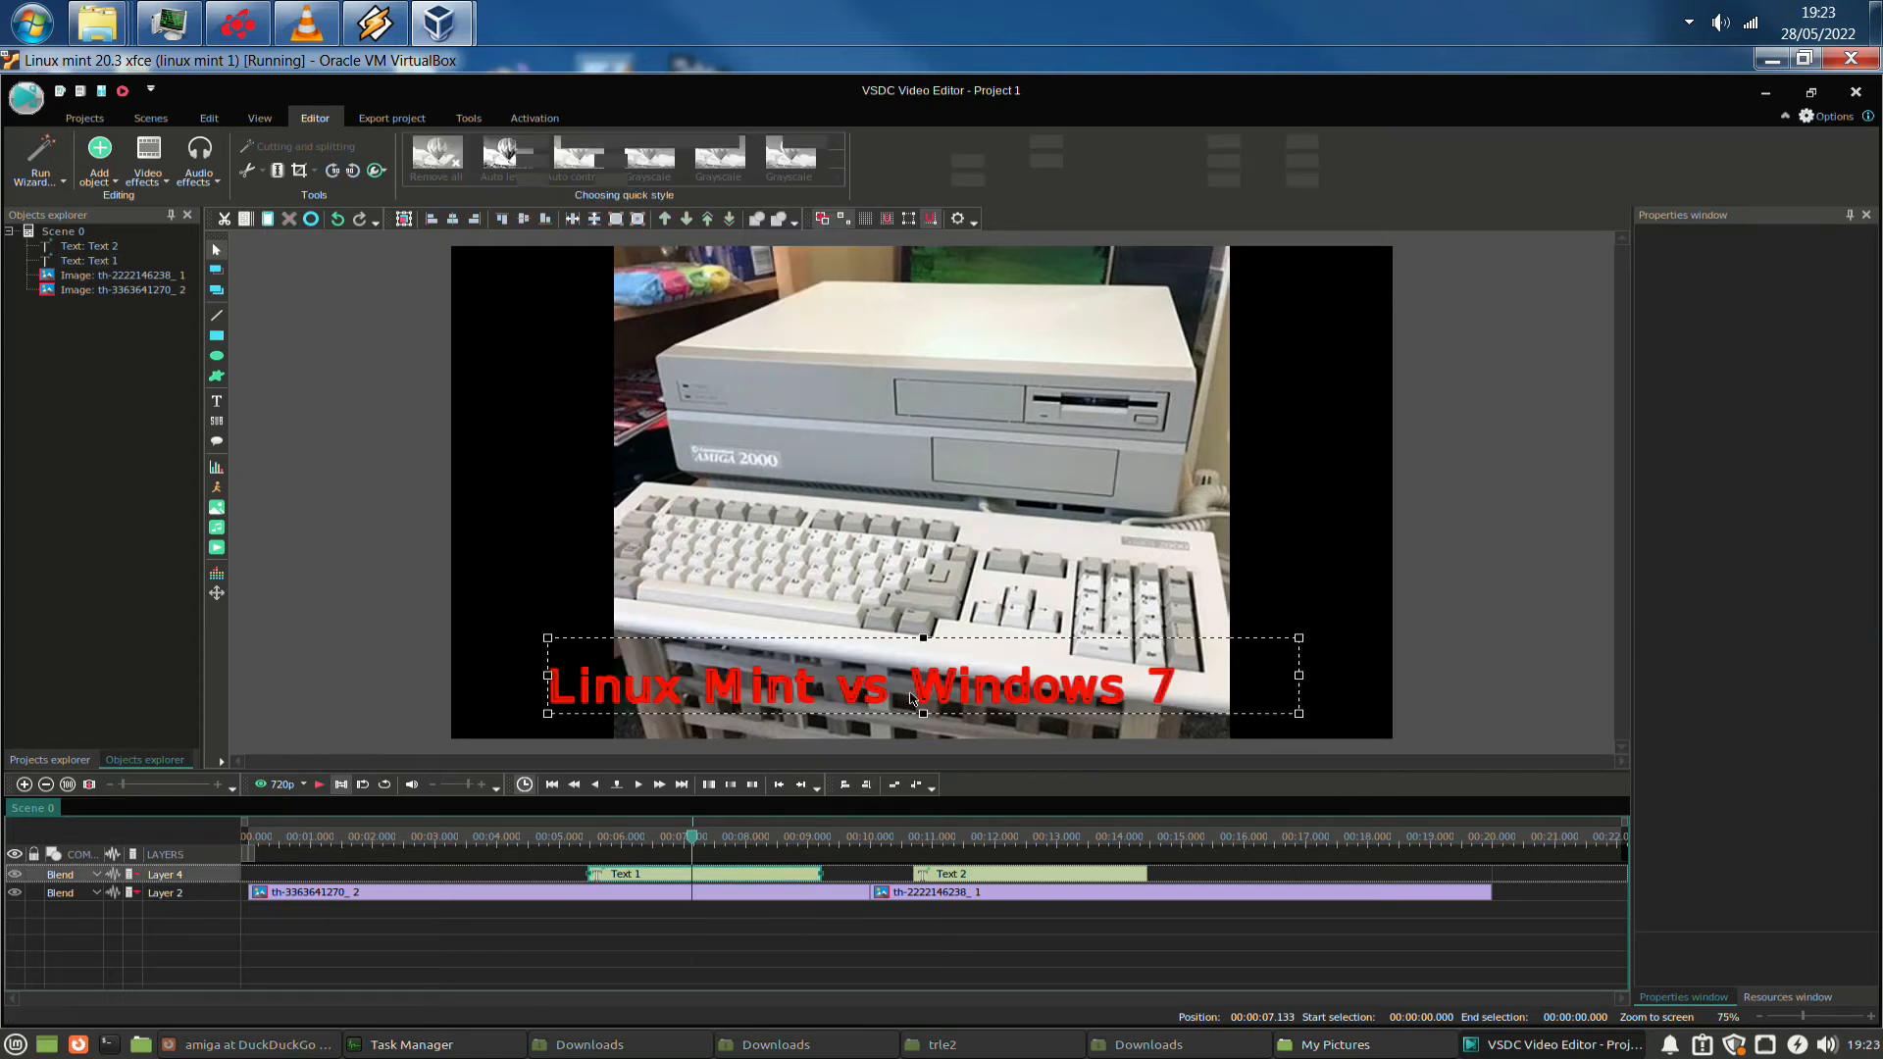
{"action": "left_click", "coordinate": [1038, 332]}
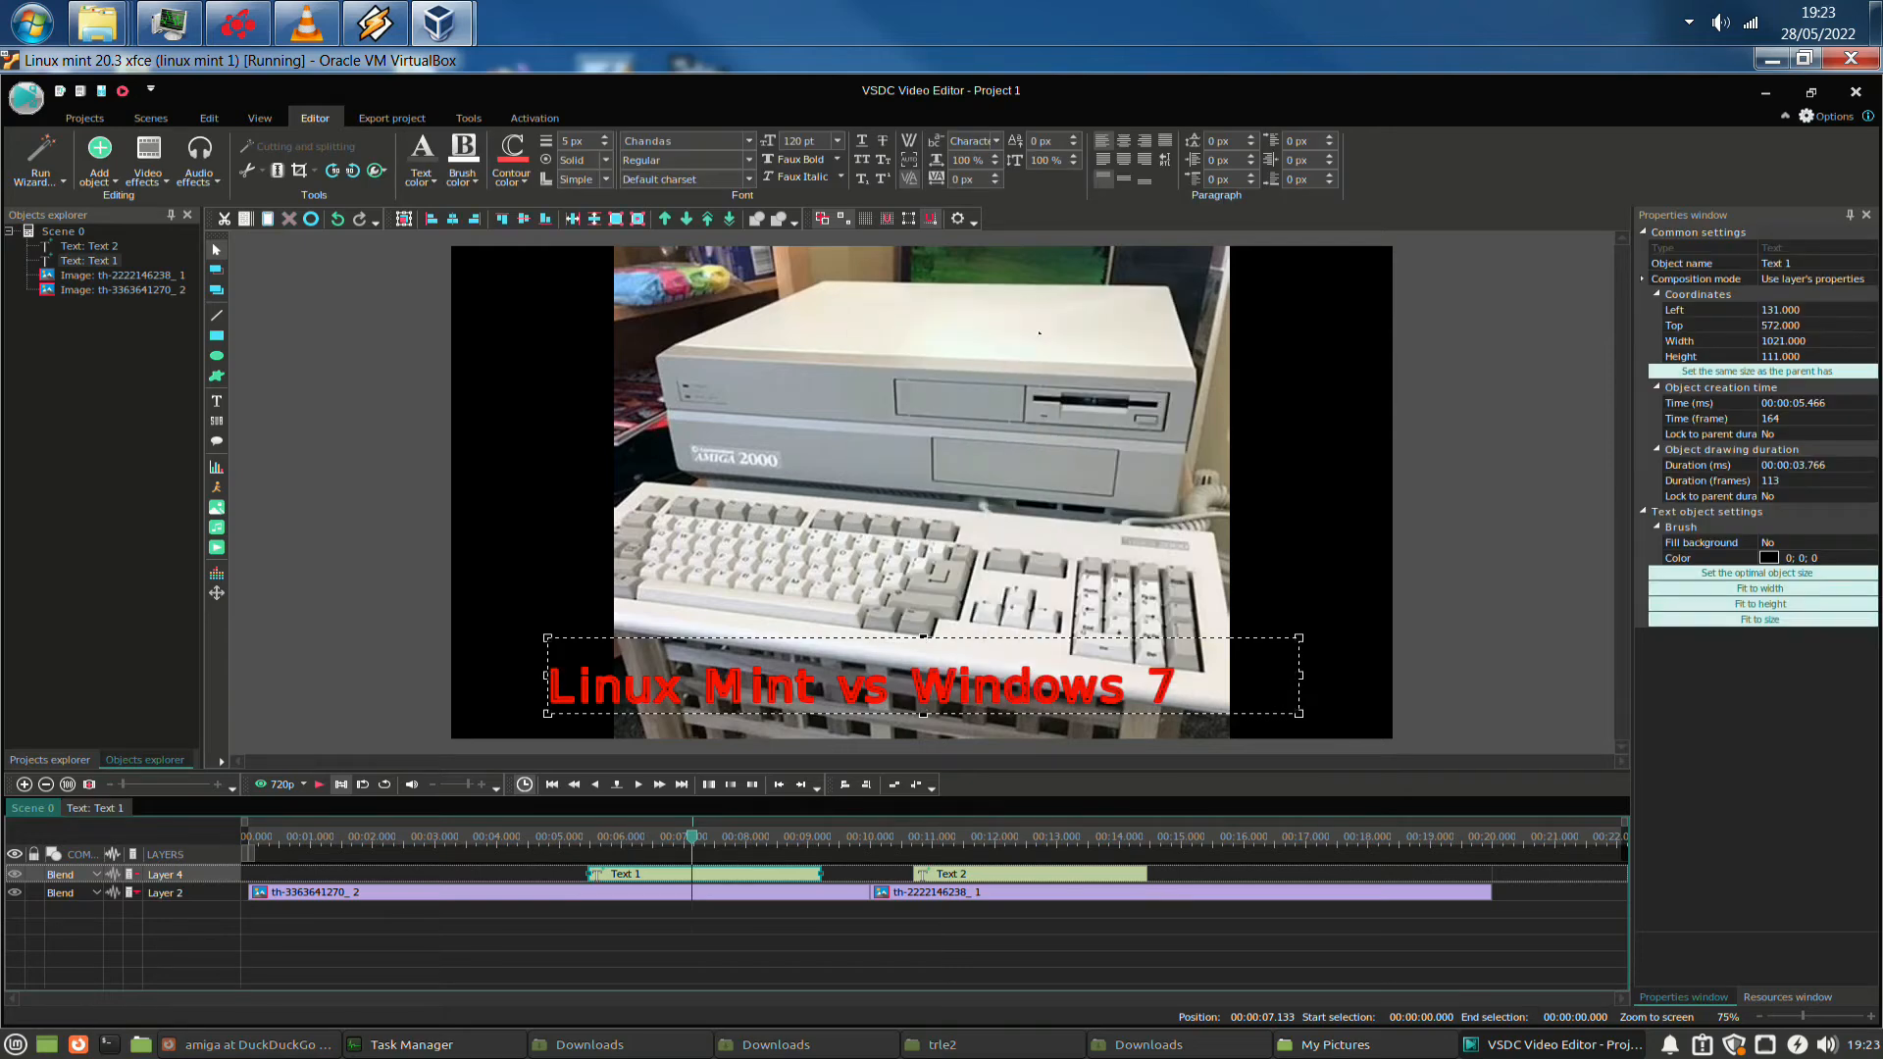
Reduce the contour width of the whole "Linux Mint vs Windows 7" caption to 3 px and set its contour color to yellow
{"action": "left_click_drag", "start_coordinate": [1197, 699], "coordinate": [540, 672]}
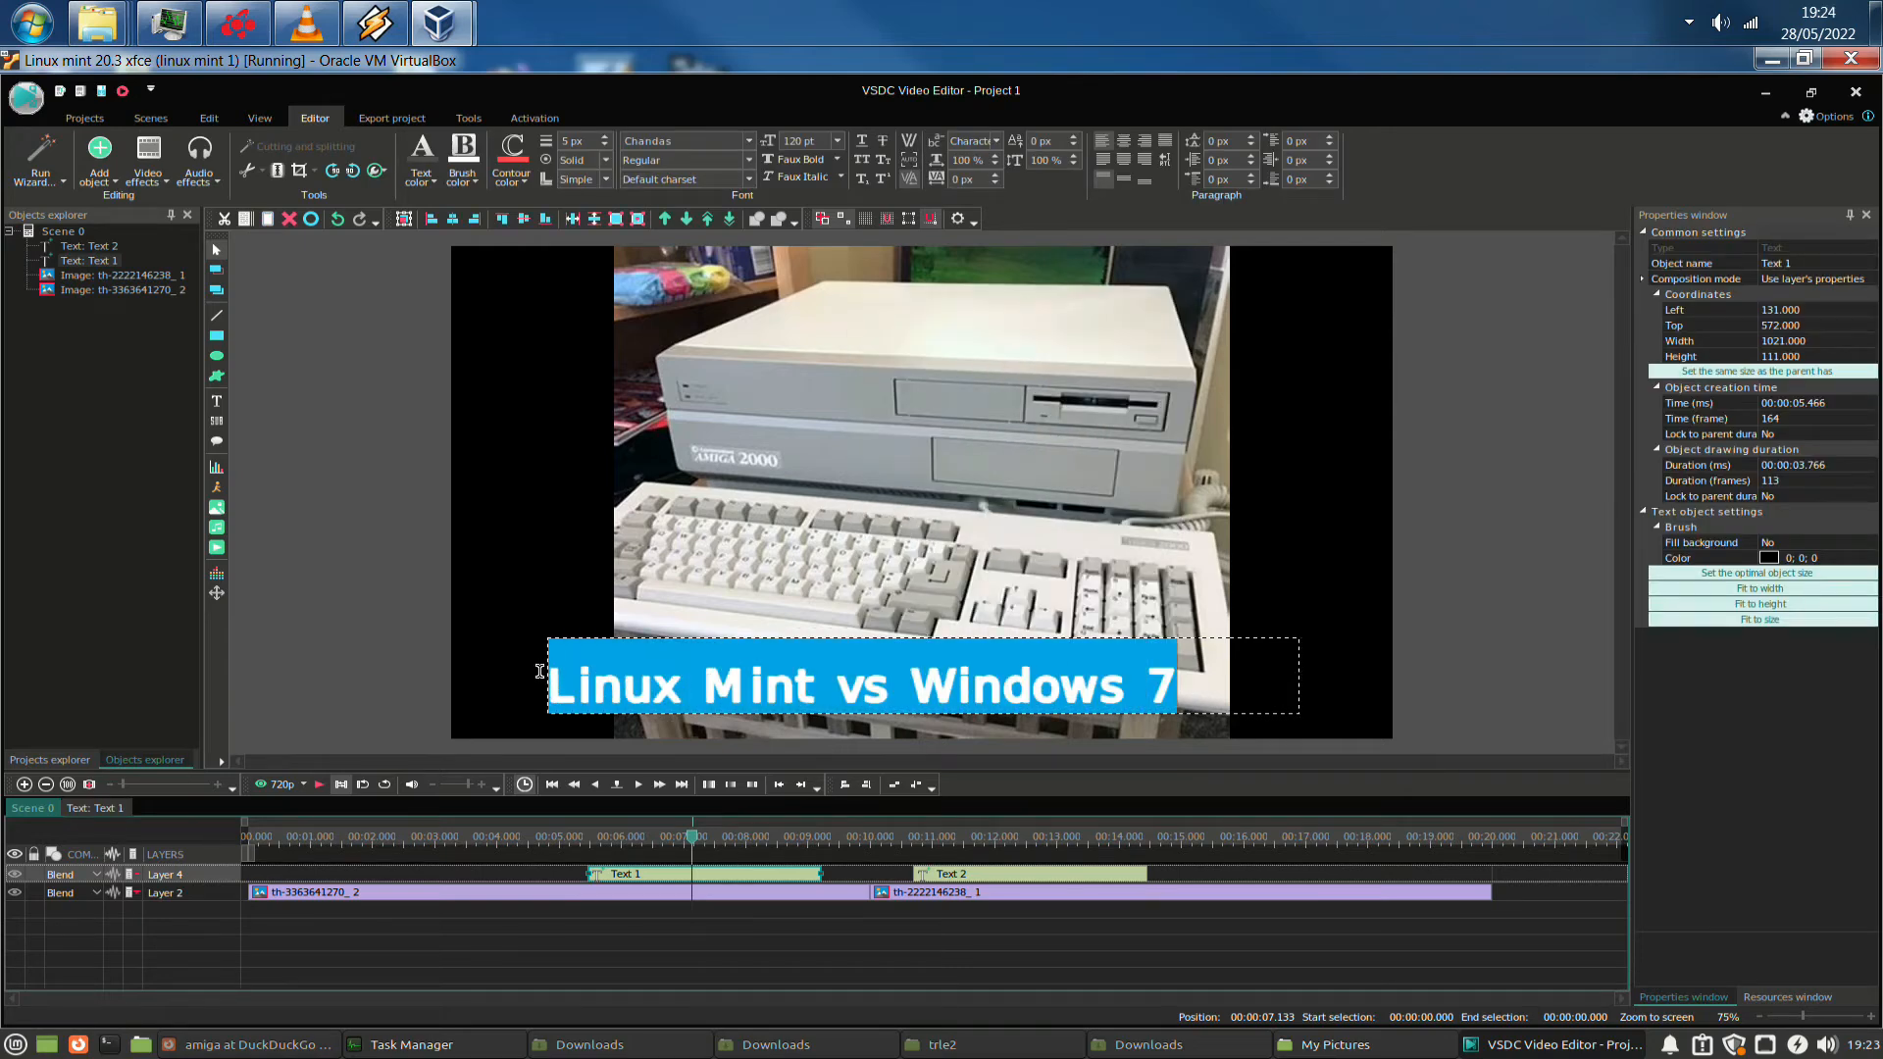
{"action": "left_click", "coordinate": [838, 141]}
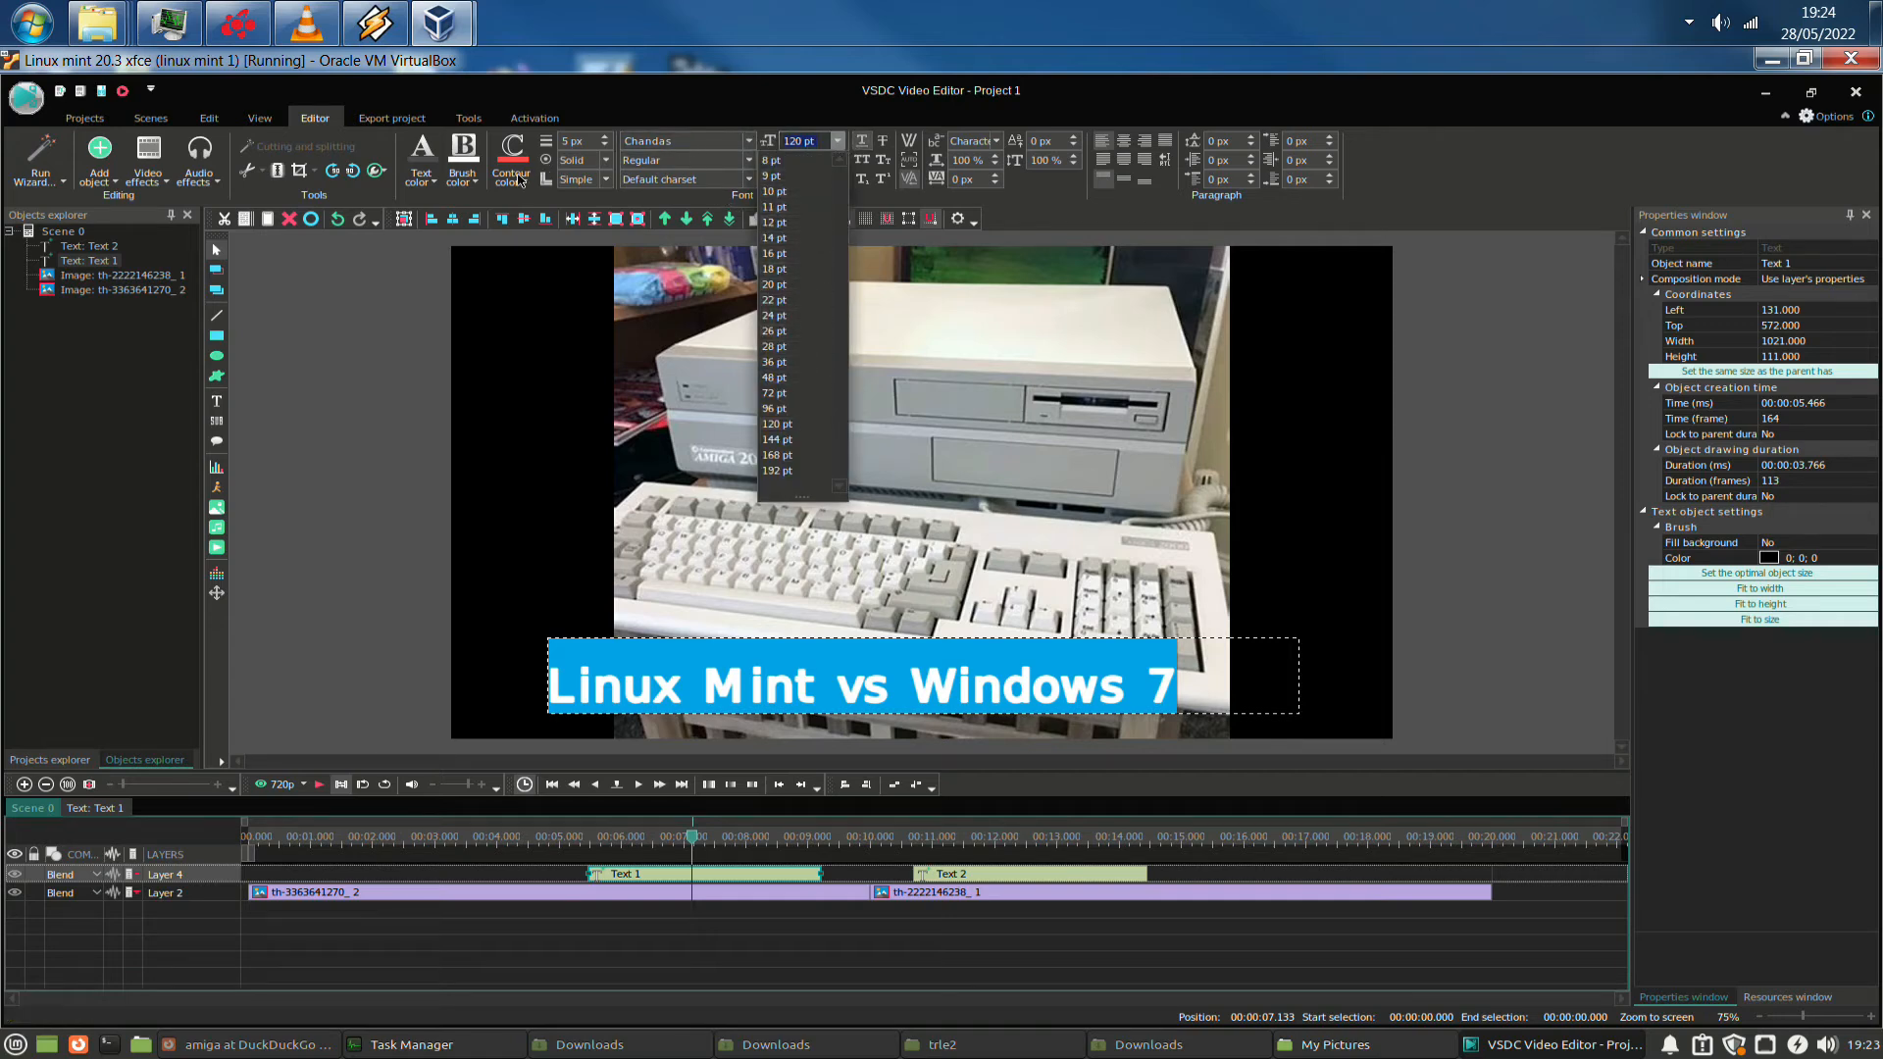
{"action": "left_click", "coordinate": [604, 150]}
{"action": "left_click", "coordinate": [604, 150]}
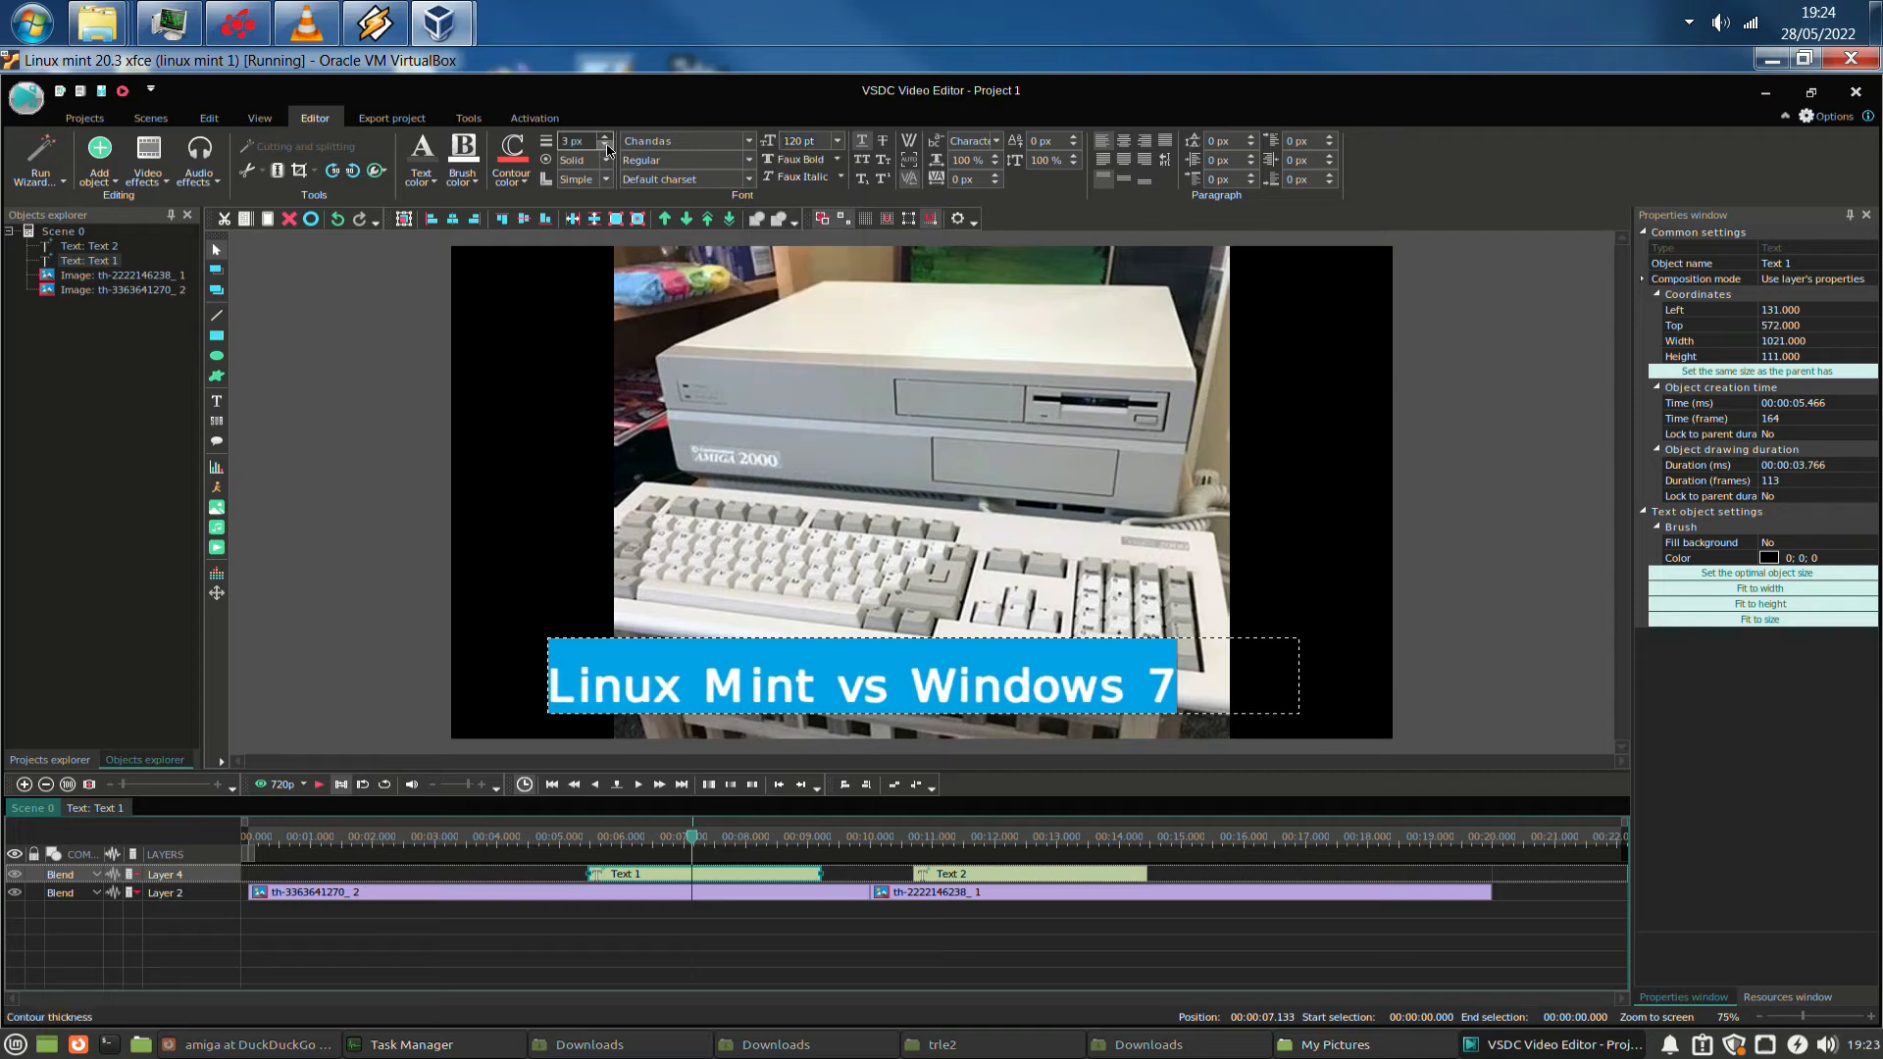
{"action": "left_click", "coordinate": [604, 150]}
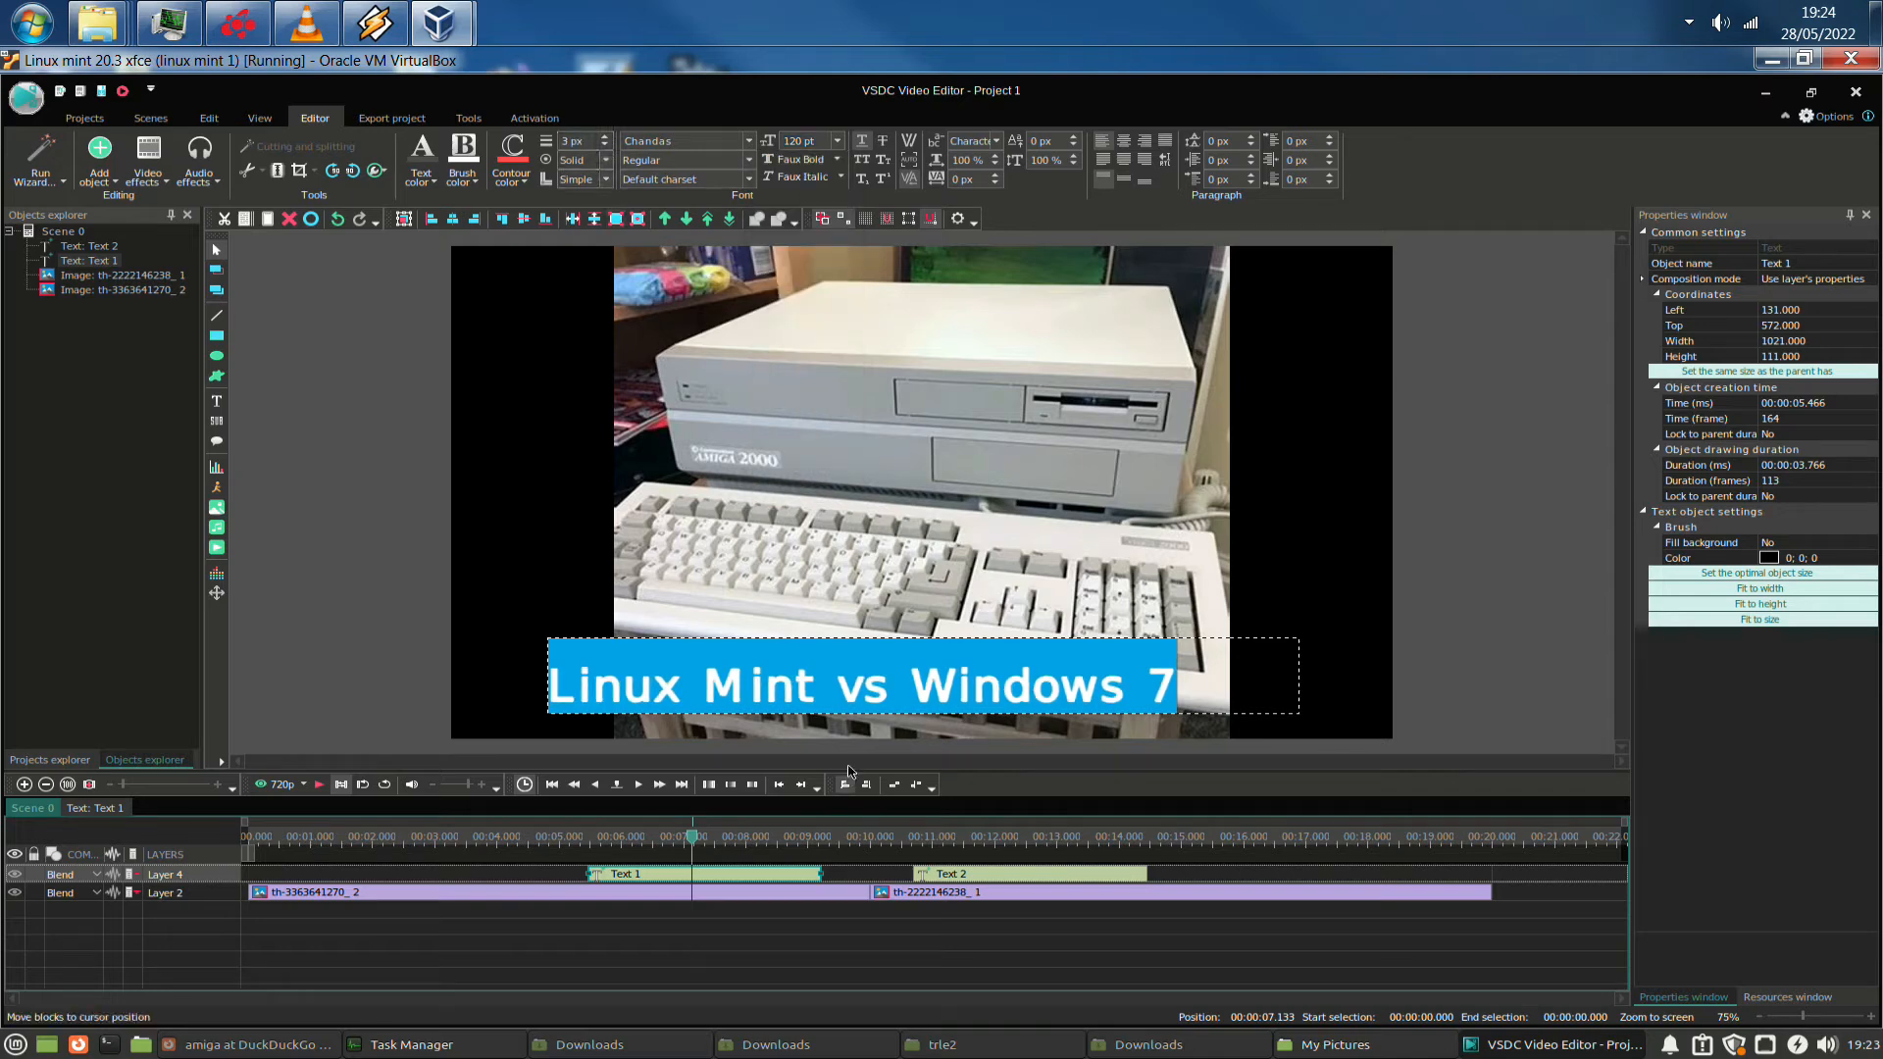
{"action": "left_click", "coordinate": [524, 181]}
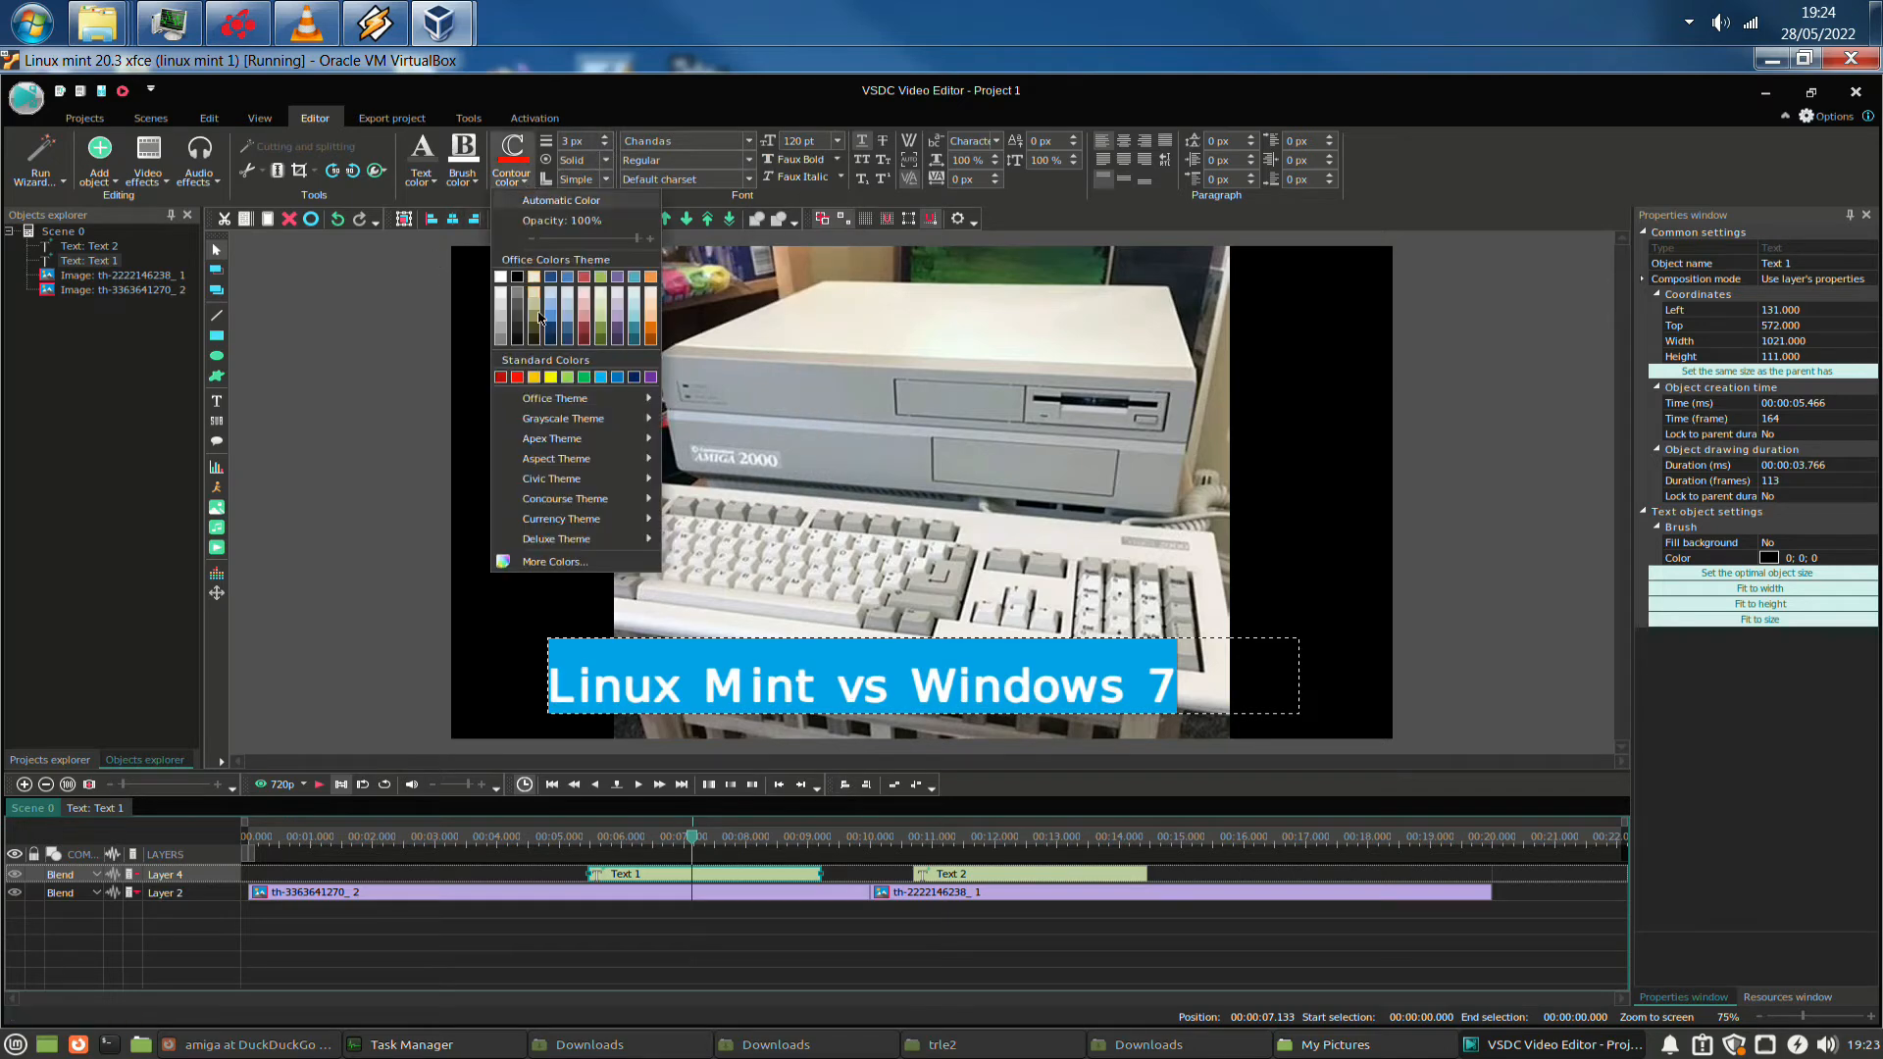
{"action": "left_click", "coordinate": [558, 379]}
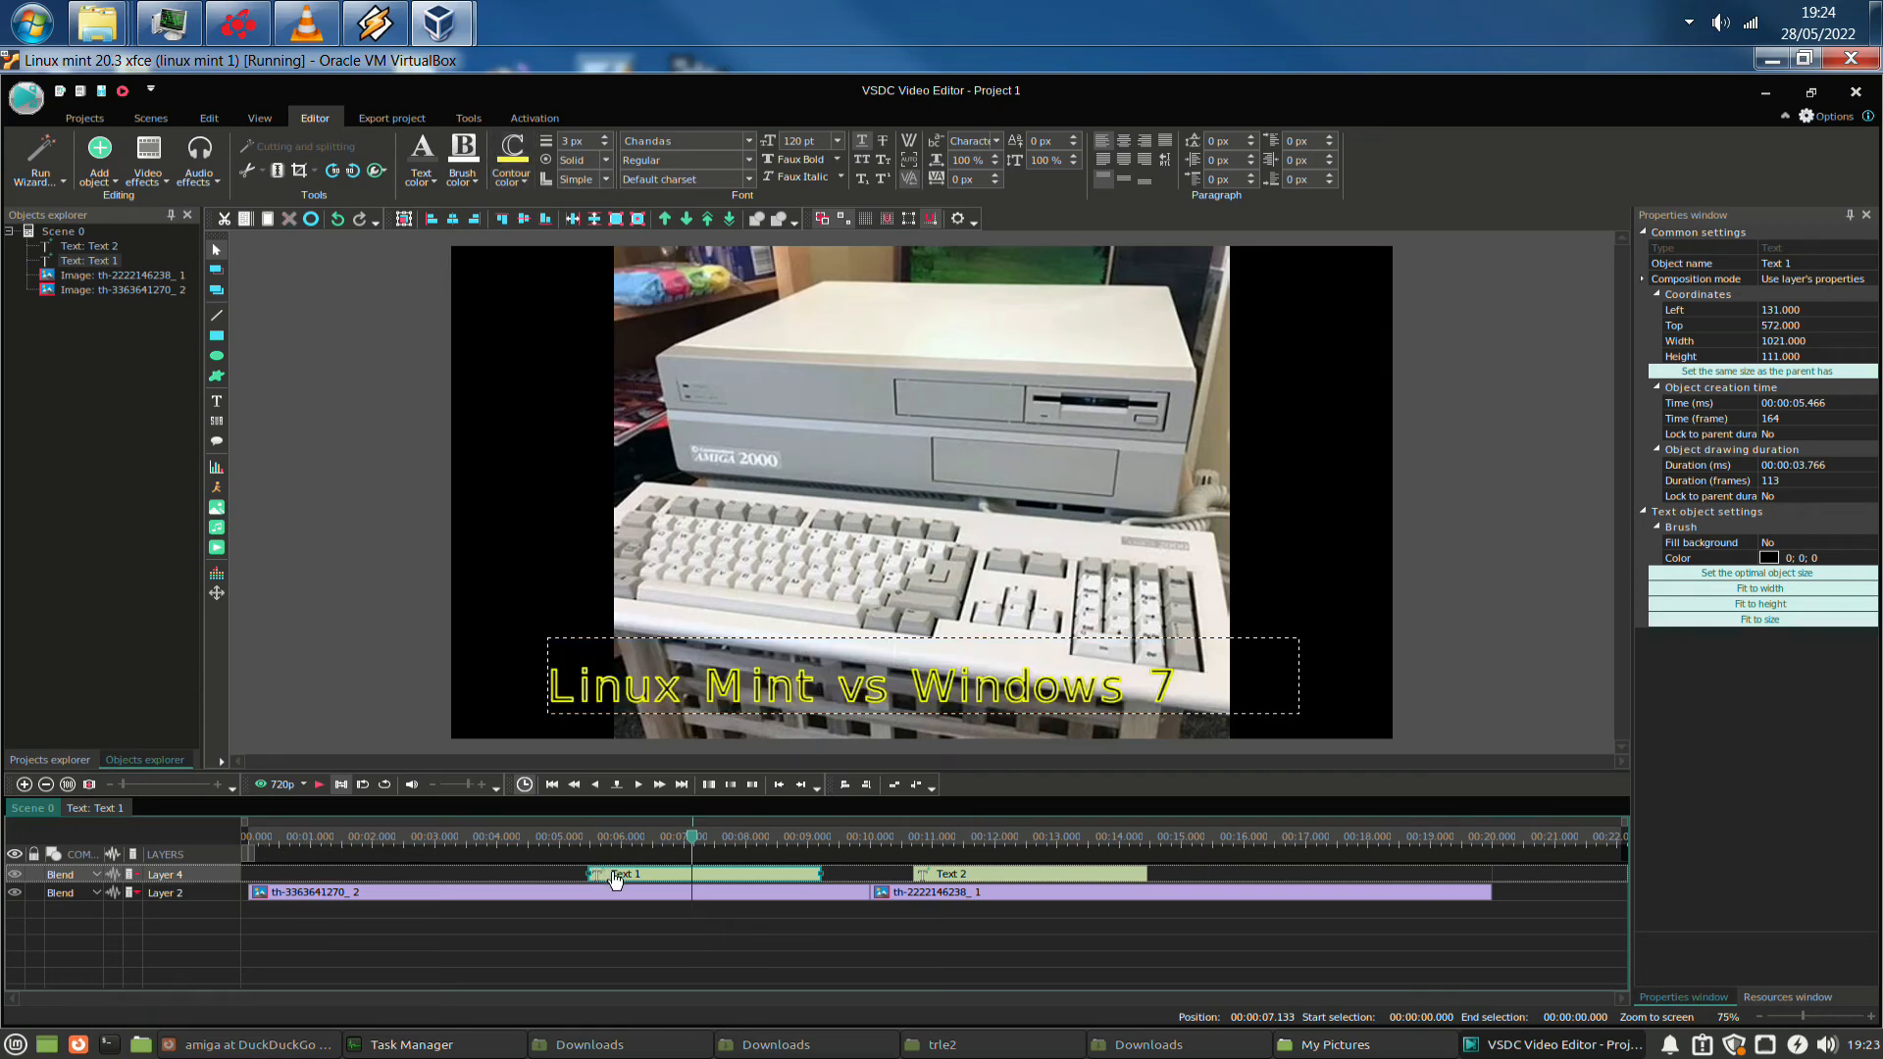
Move the Text 1 clip to start at about 00:00:02.9 and the Text 2 clip to start at about 00:00:08.933
{"action": "left_click_drag", "start_coordinate": [615, 879], "coordinate": [459, 880]}
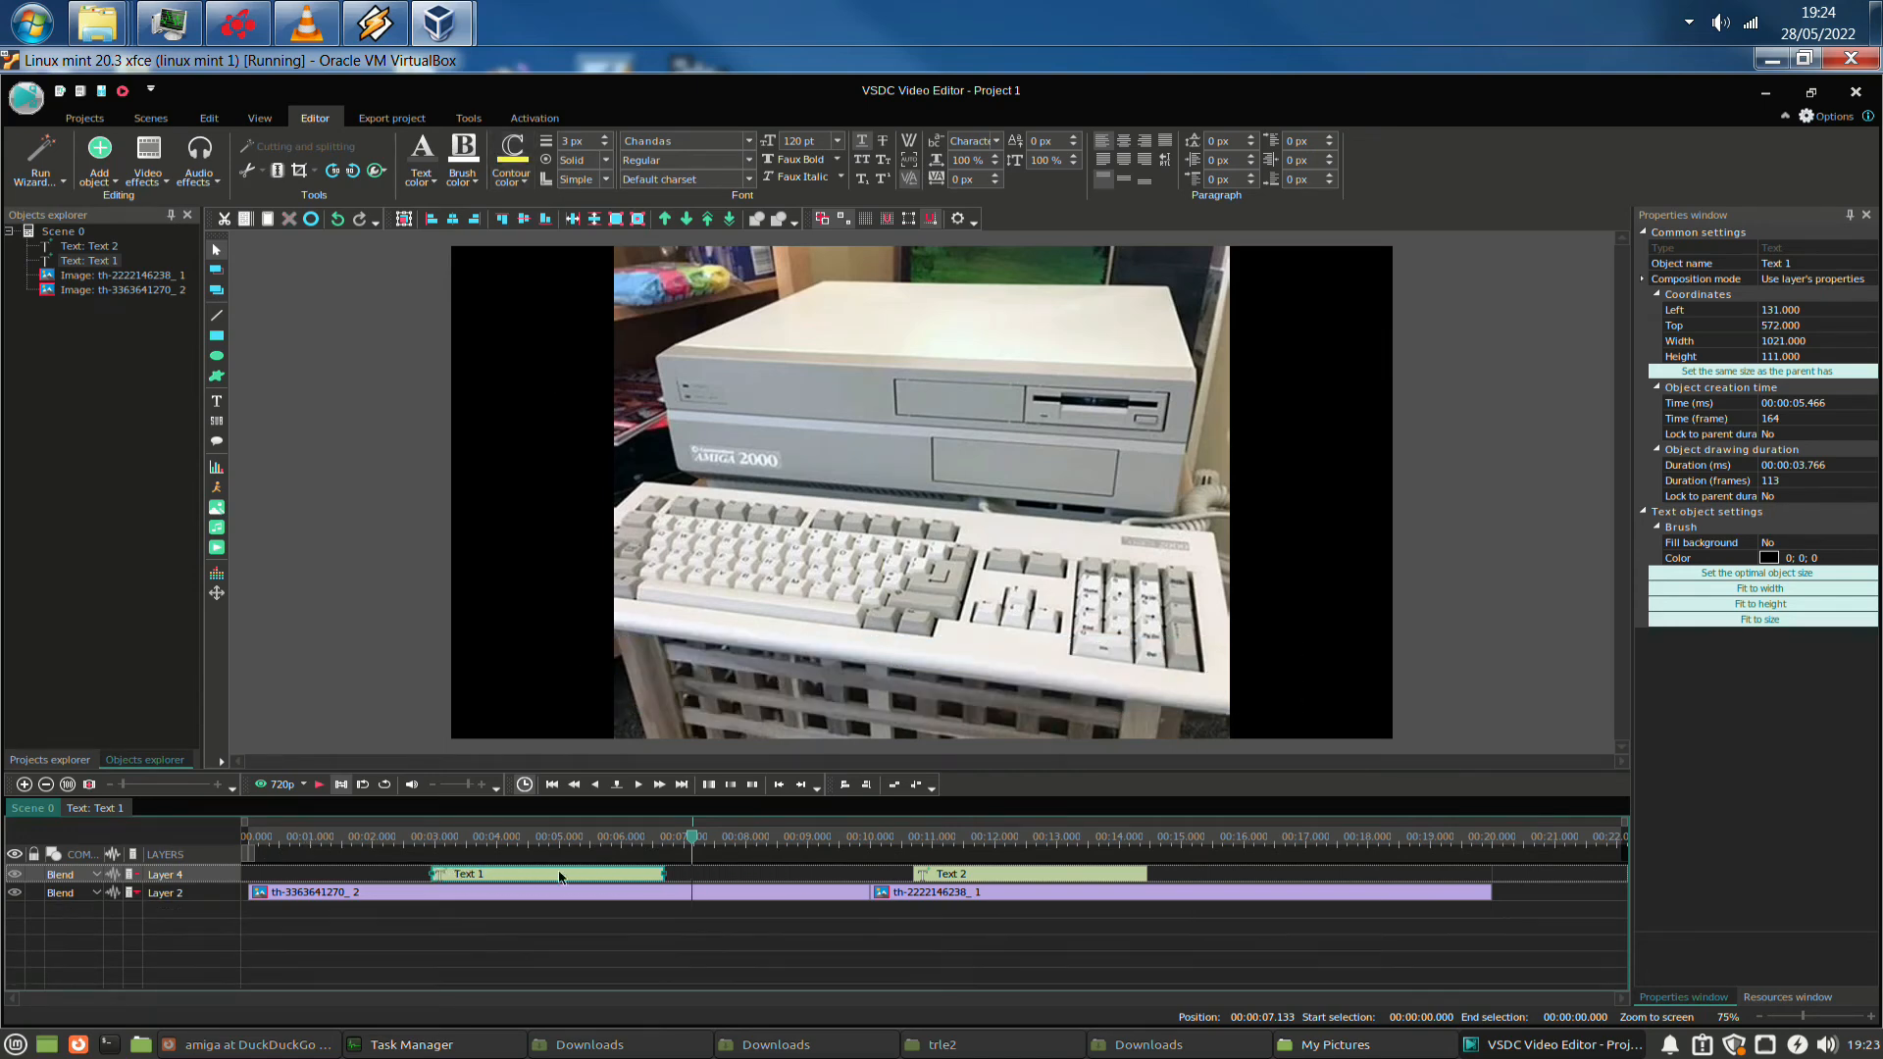
{"action": "left_click", "coordinate": [937, 880]}
{"action": "left_click_drag", "start_coordinate": [937, 879], "coordinate": [825, 879]}
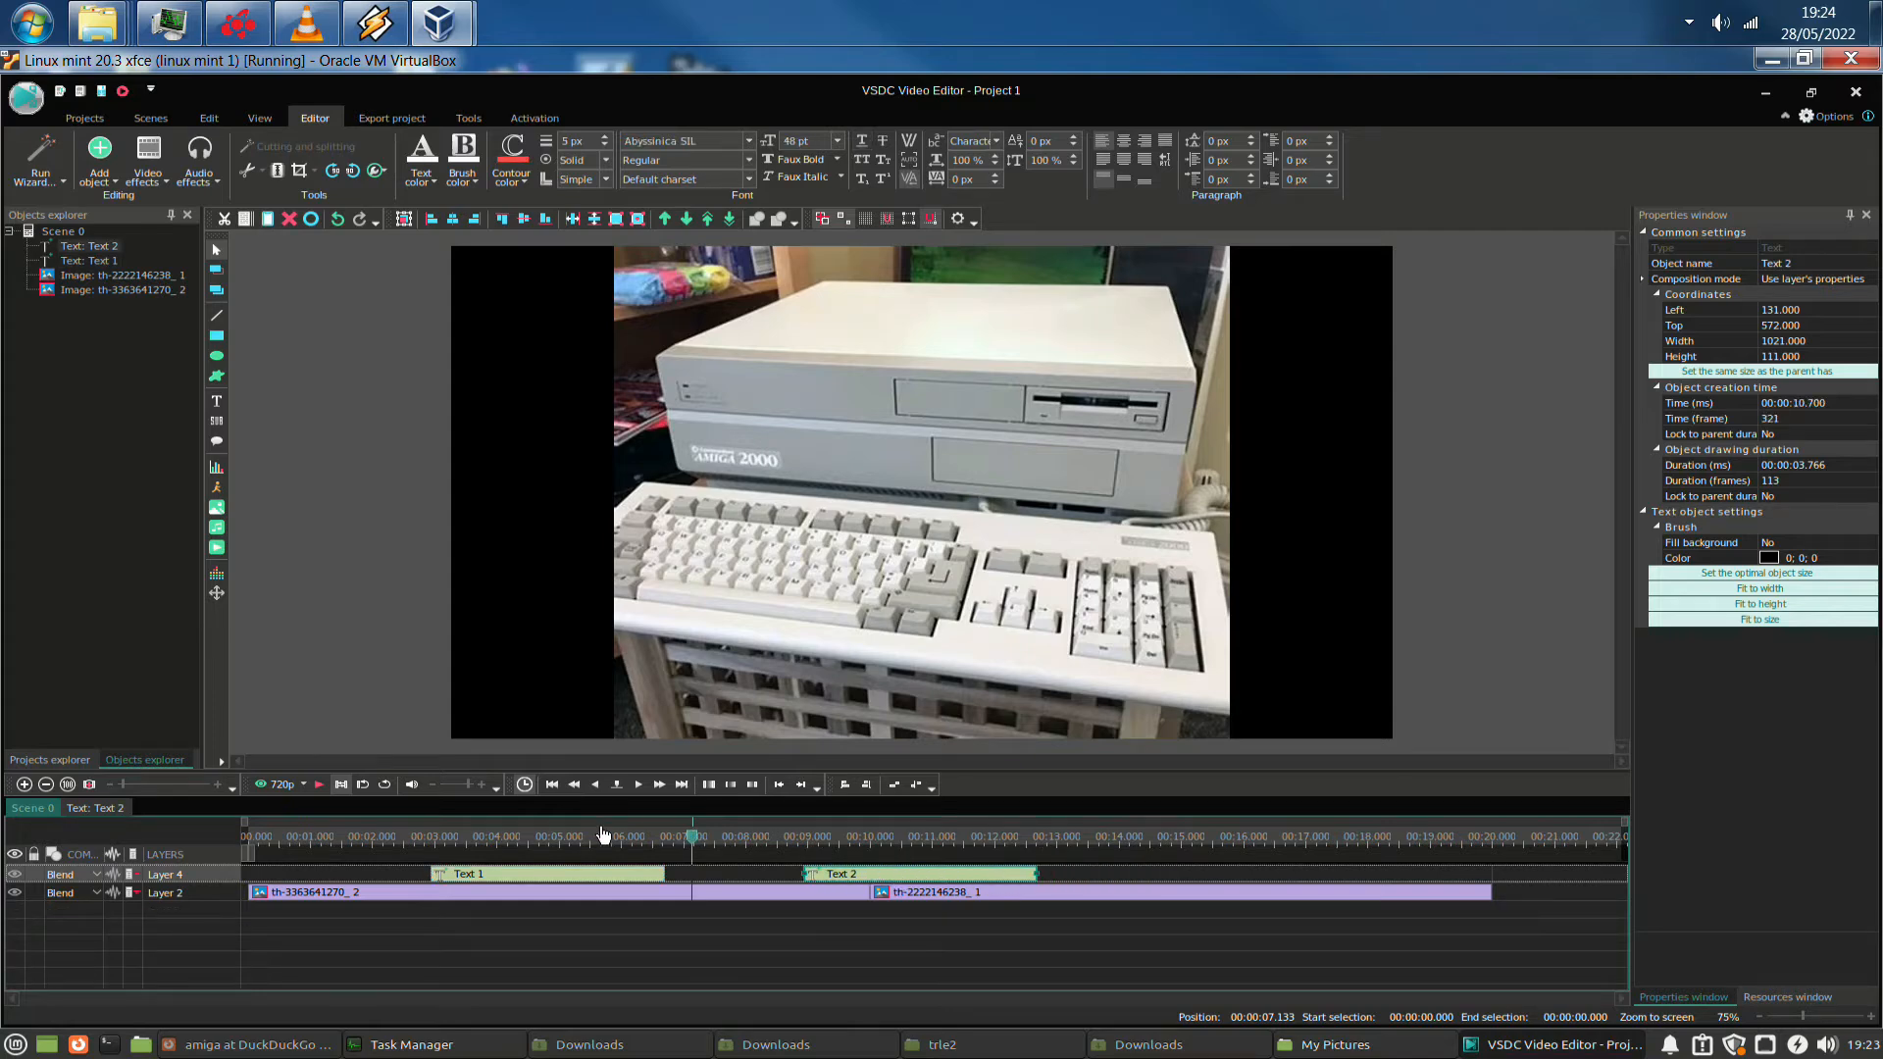
Play the scene from just before Text 1 to check both captions, and set the timeline cursor to about 00:00:16.100 over the second image
{"action": "left_click", "coordinate": [420, 839]}
{"action": "left_click", "coordinate": [320, 787]}
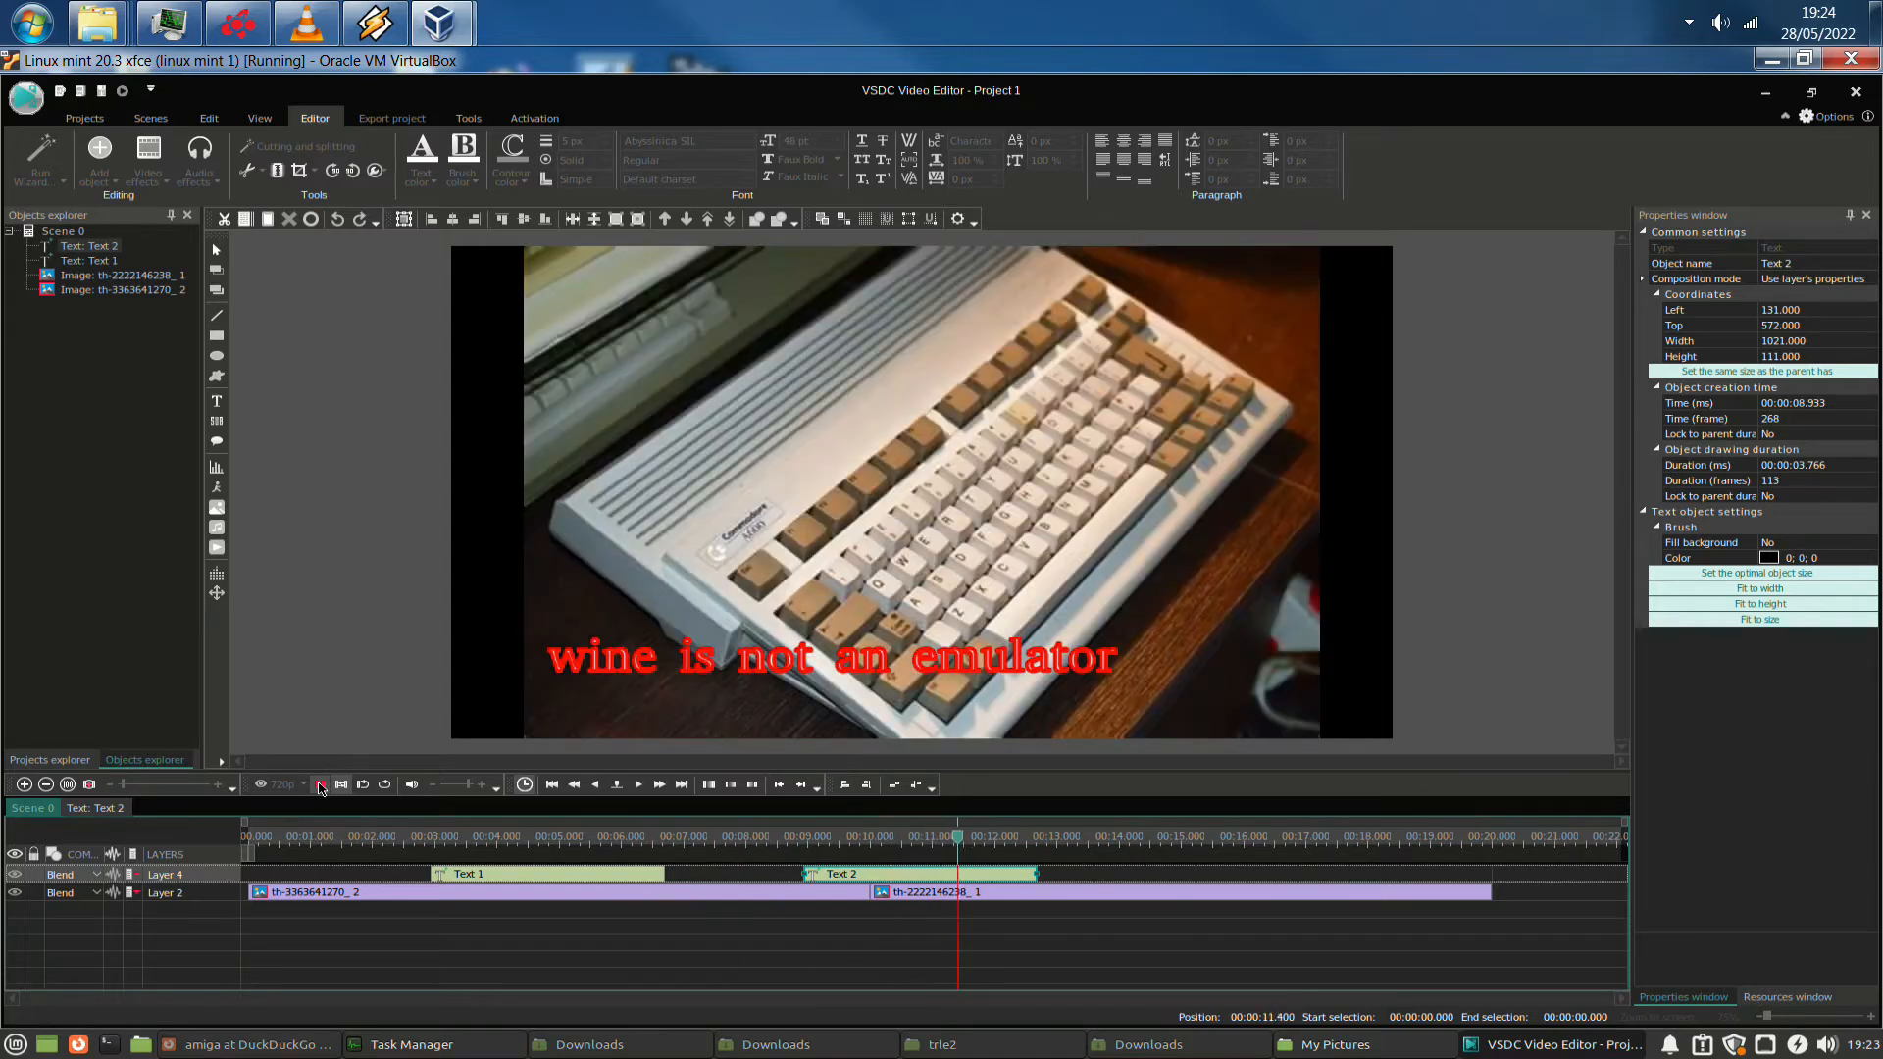
{"action": "left_click", "coordinate": [321, 785]}
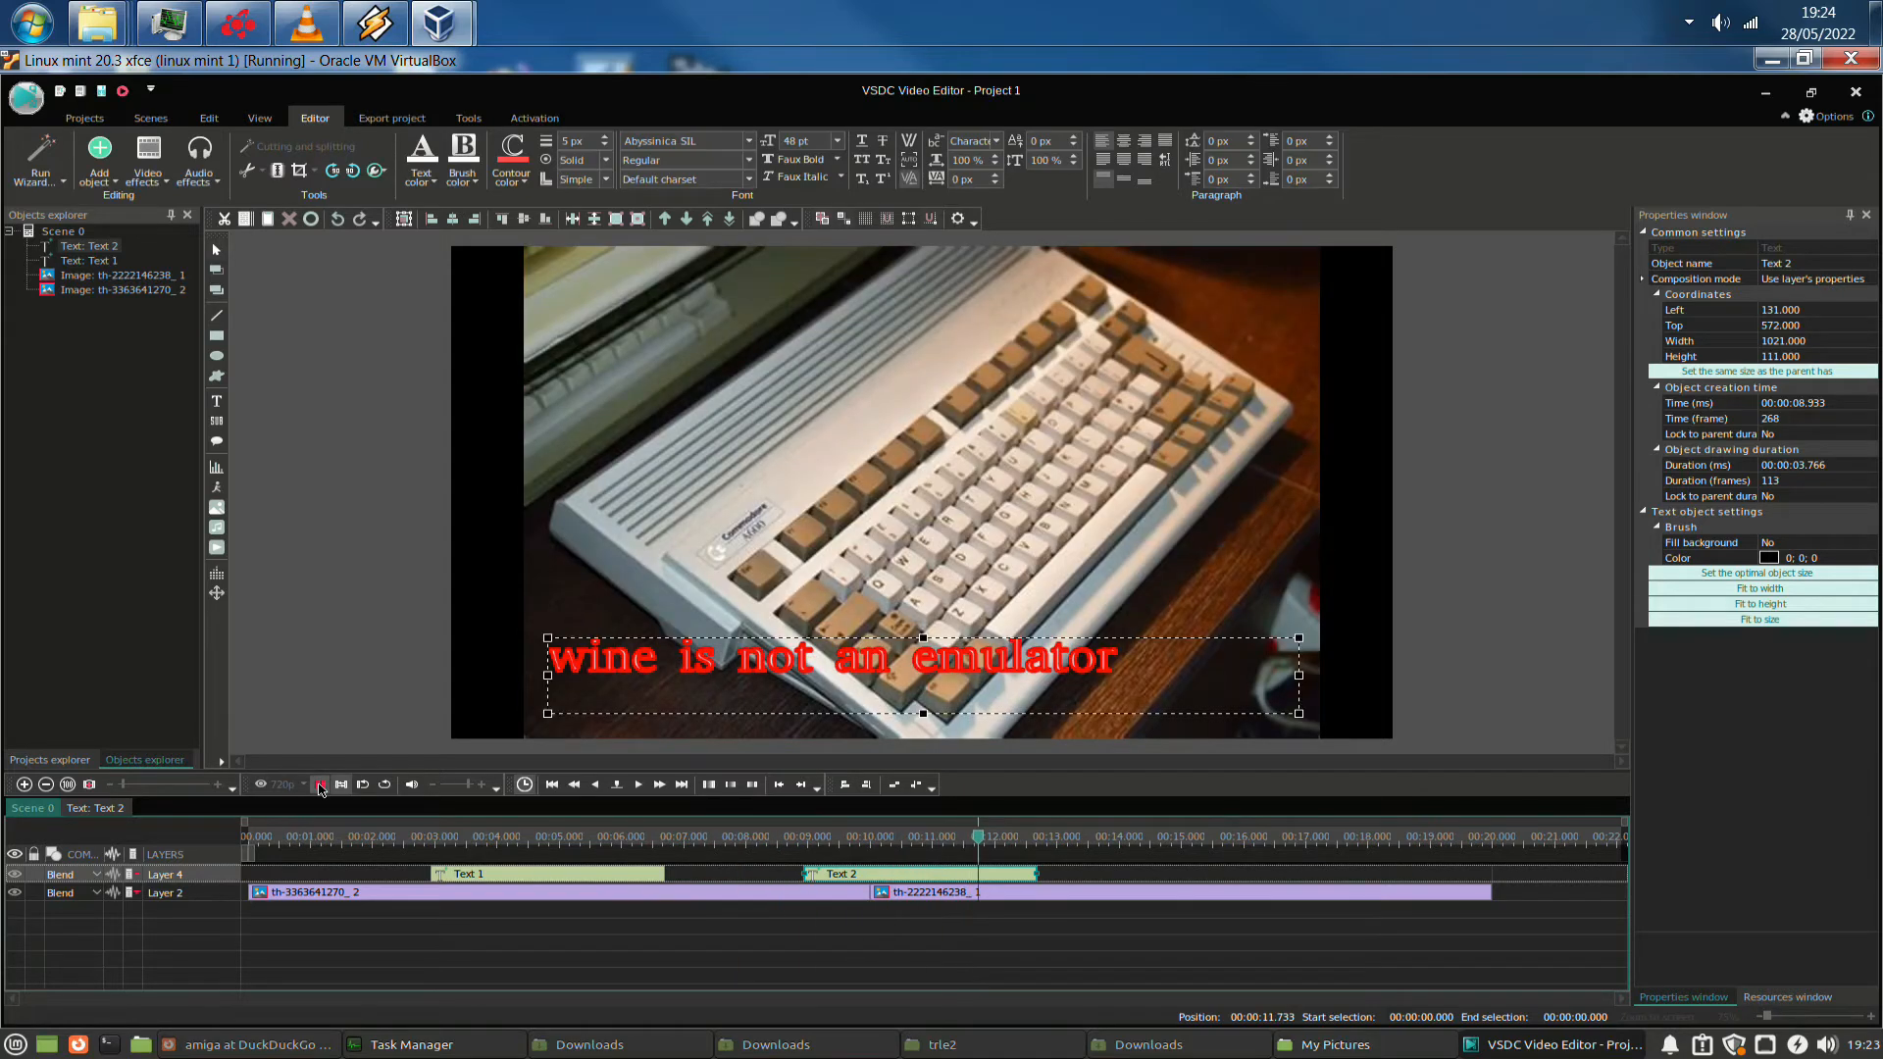
{"action": "left_click", "coordinate": [1240, 894]}
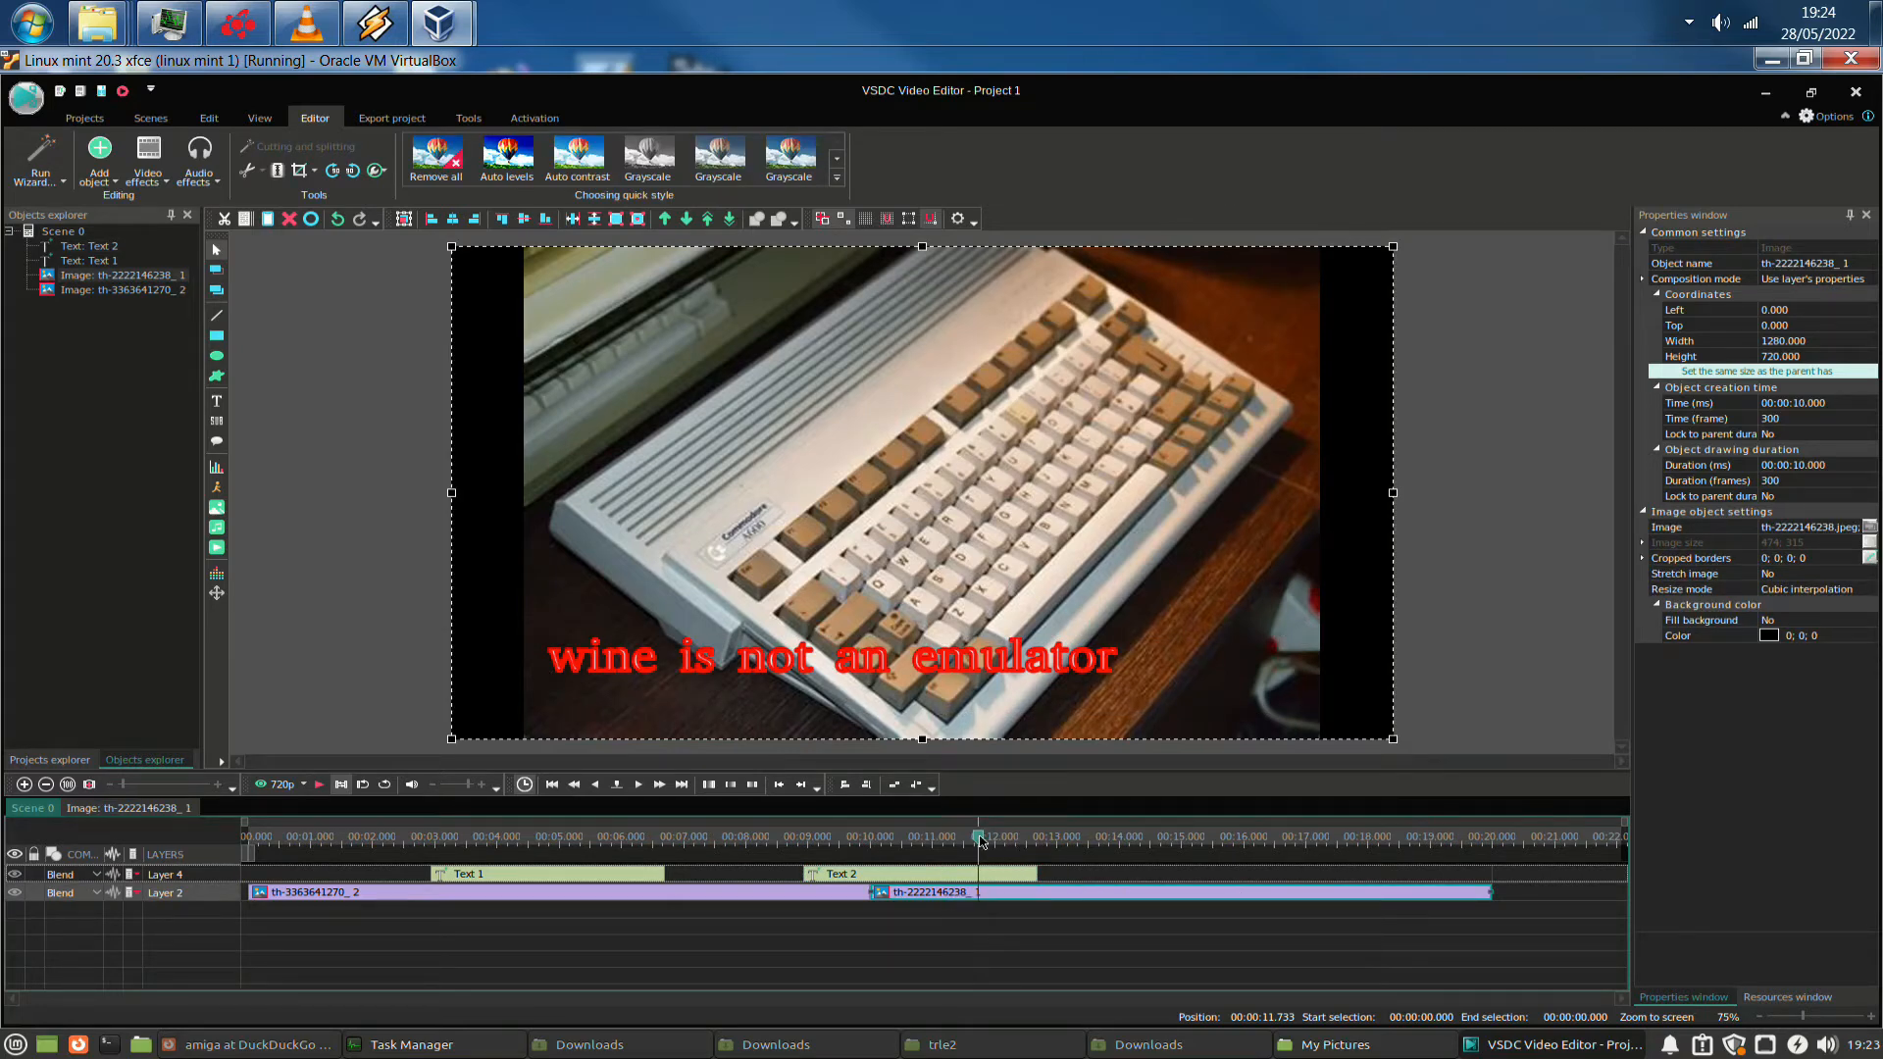
{"action": "left_click_drag", "start_coordinate": [981, 839], "coordinate": [1252, 839]}
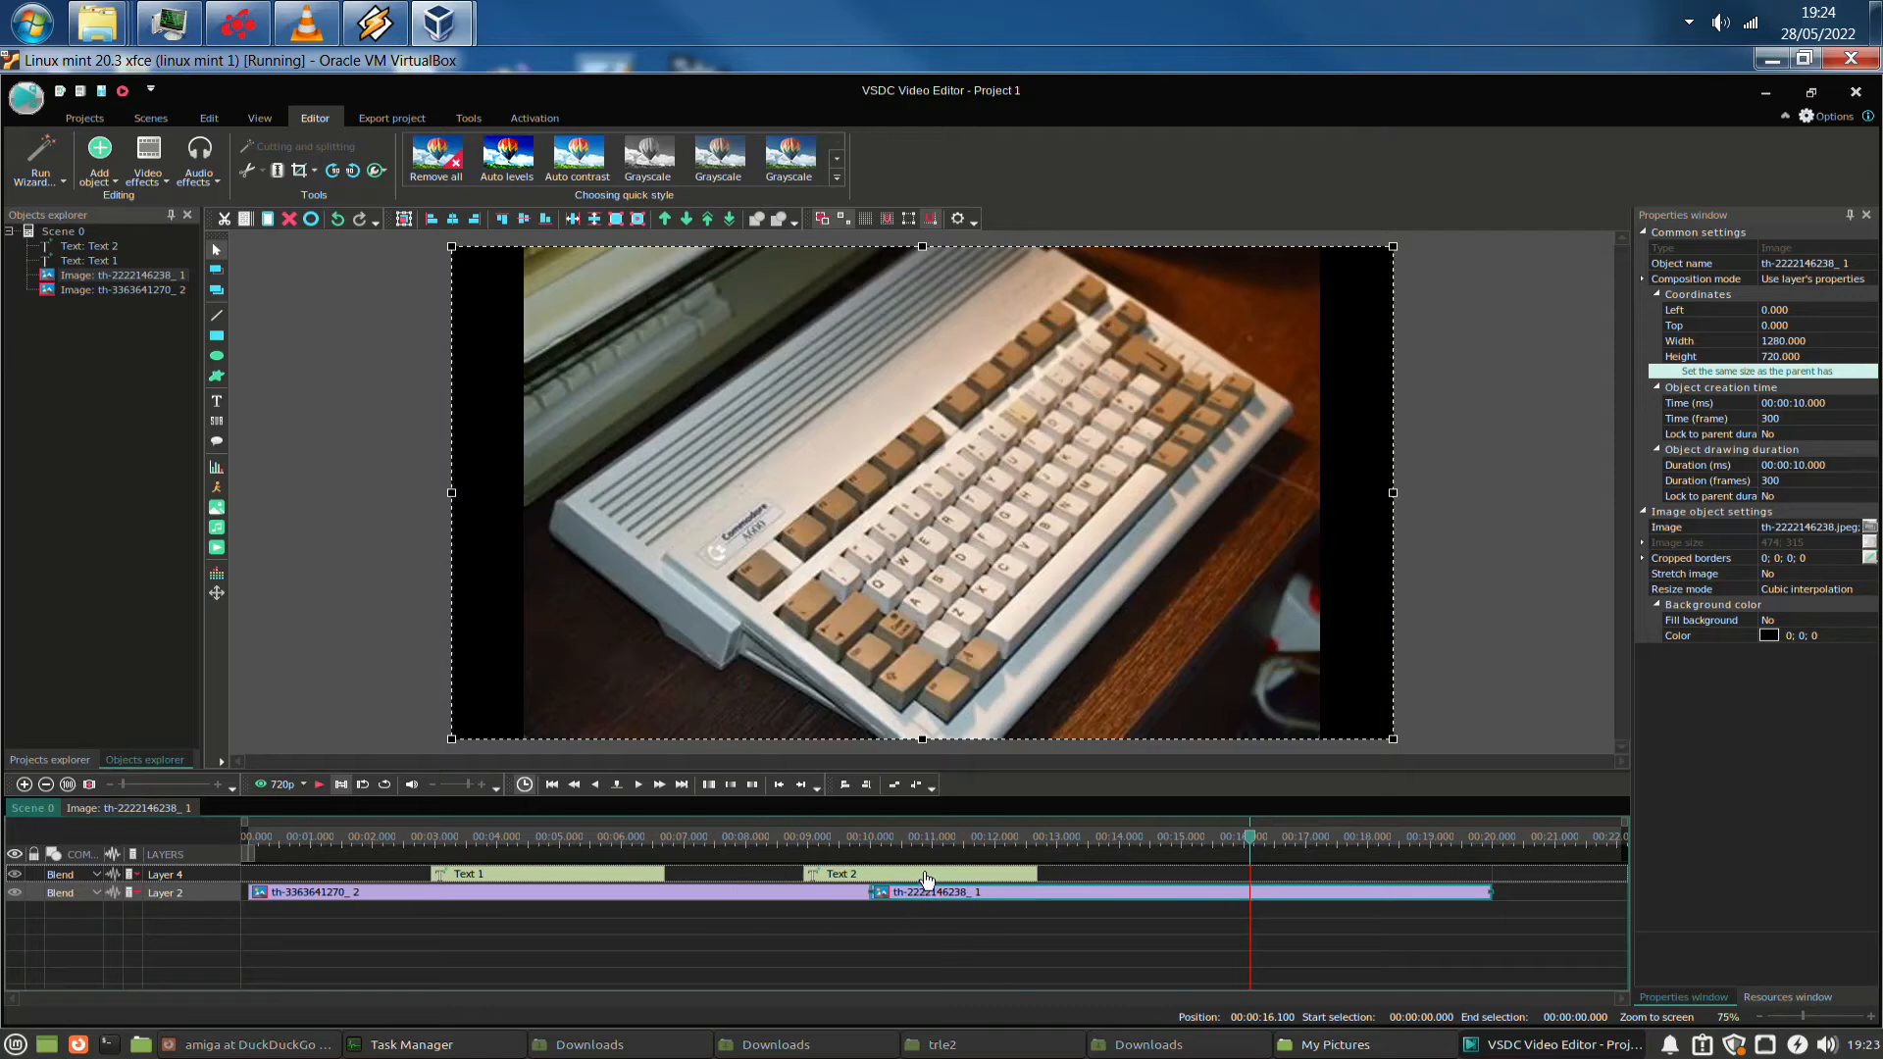
Move the Text 2 clip onto a new layer below the images at about 00:00:05.3 and increase the height of the two layers above
{"action": "left_click_drag", "start_coordinate": [953, 874], "coordinate": [1034, 879]}
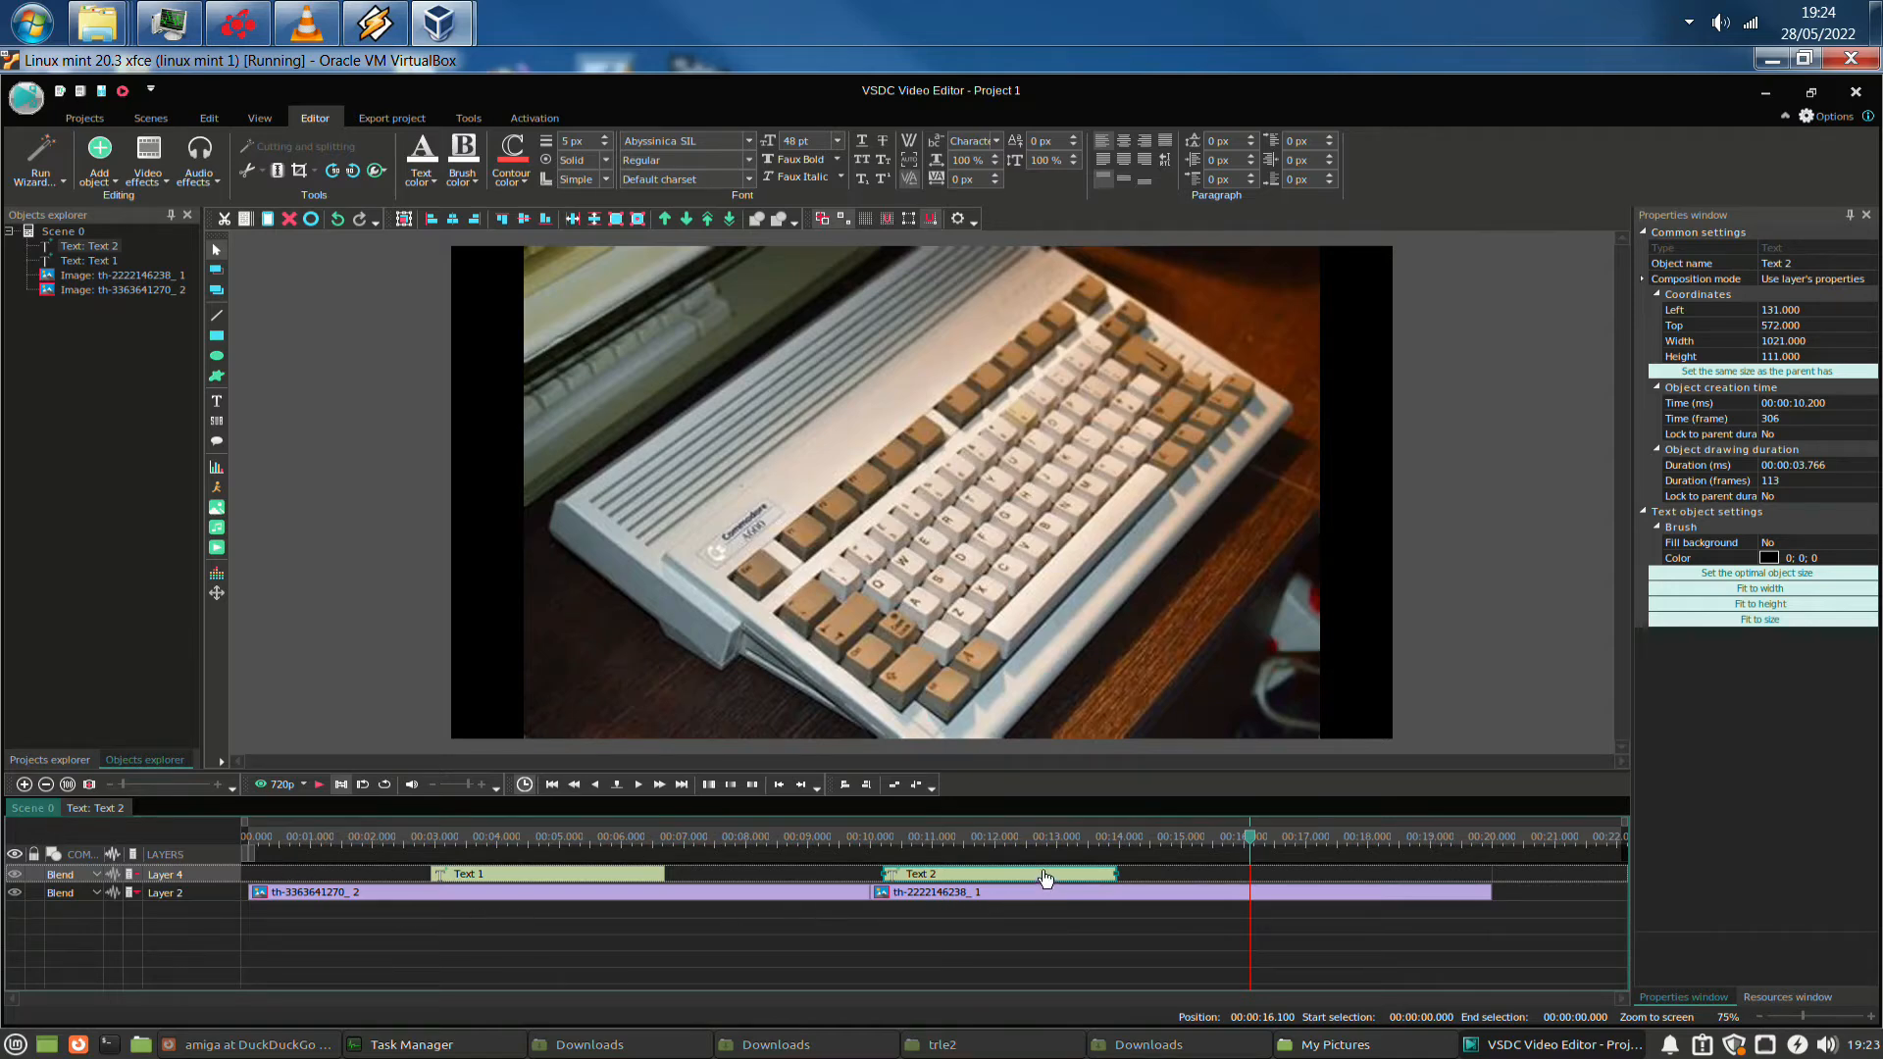
{"action": "left_click_drag", "start_coordinate": [1046, 878], "coordinate": [738, 911]}
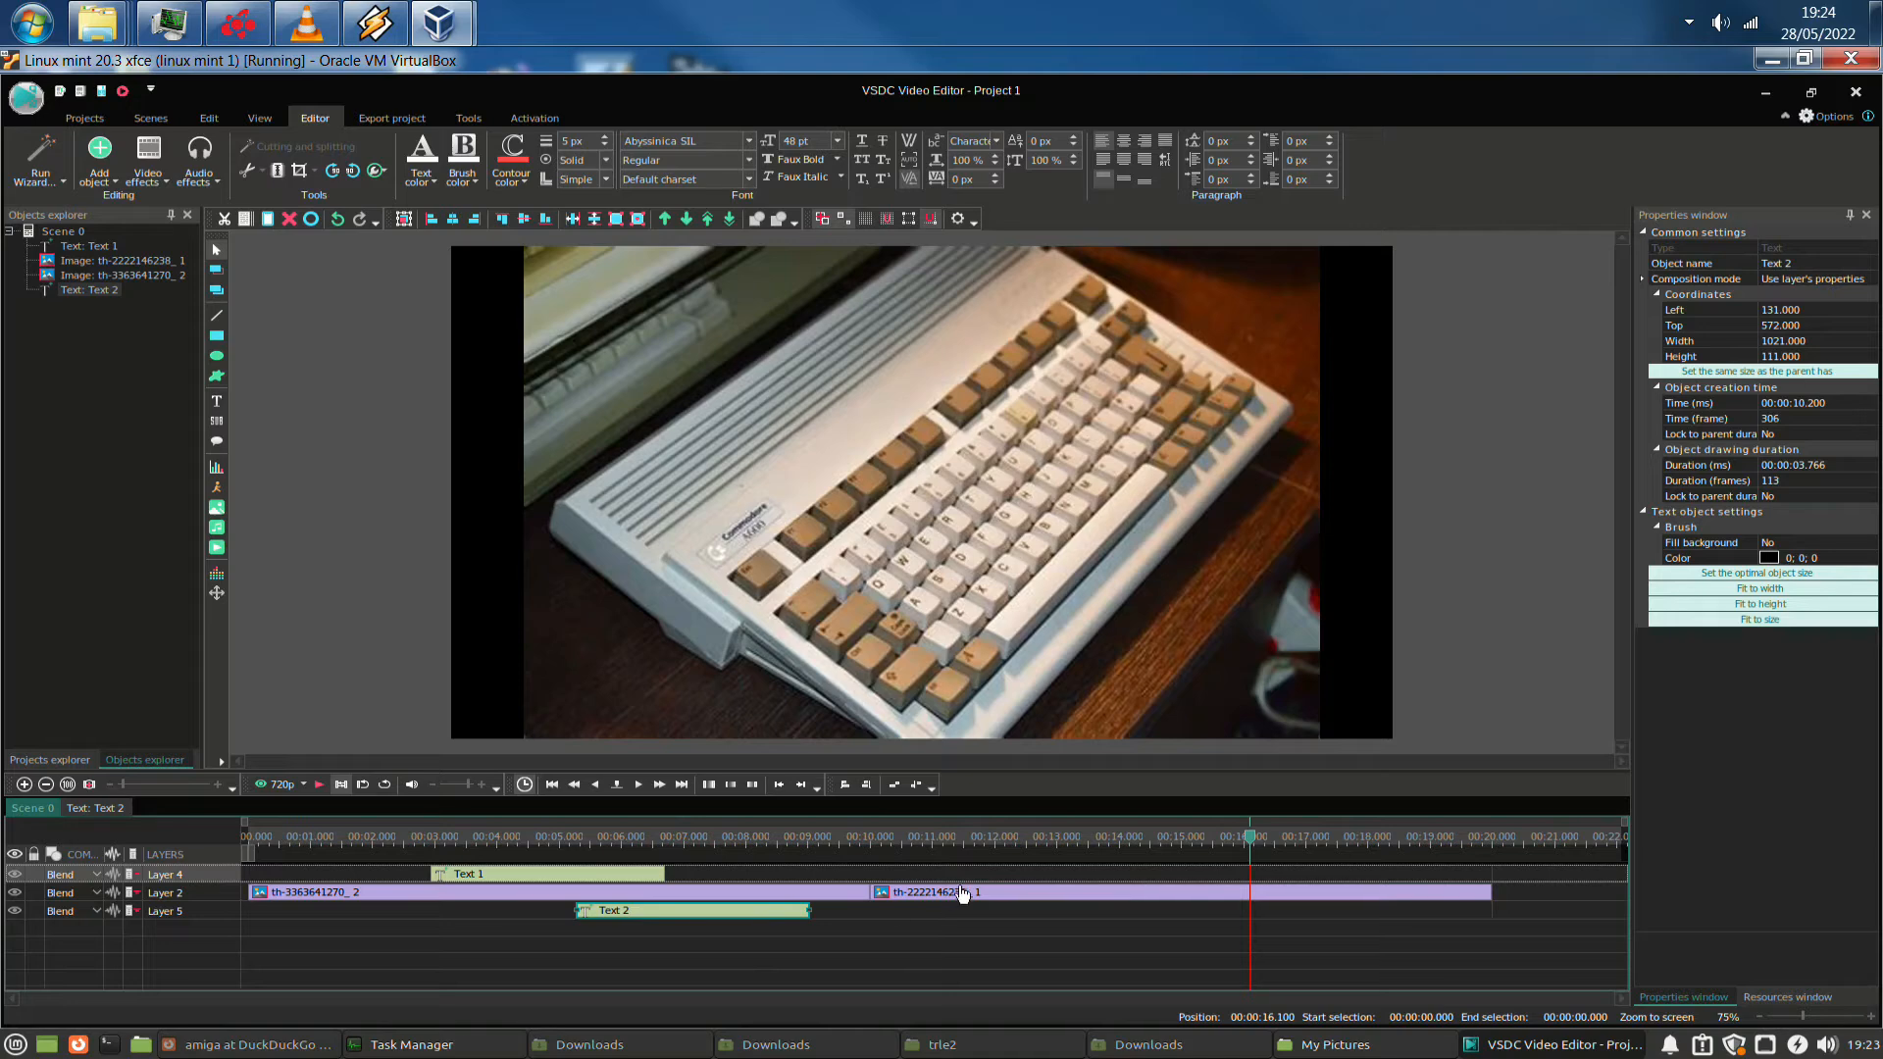
{"action": "left_click", "coordinate": [934, 893]}
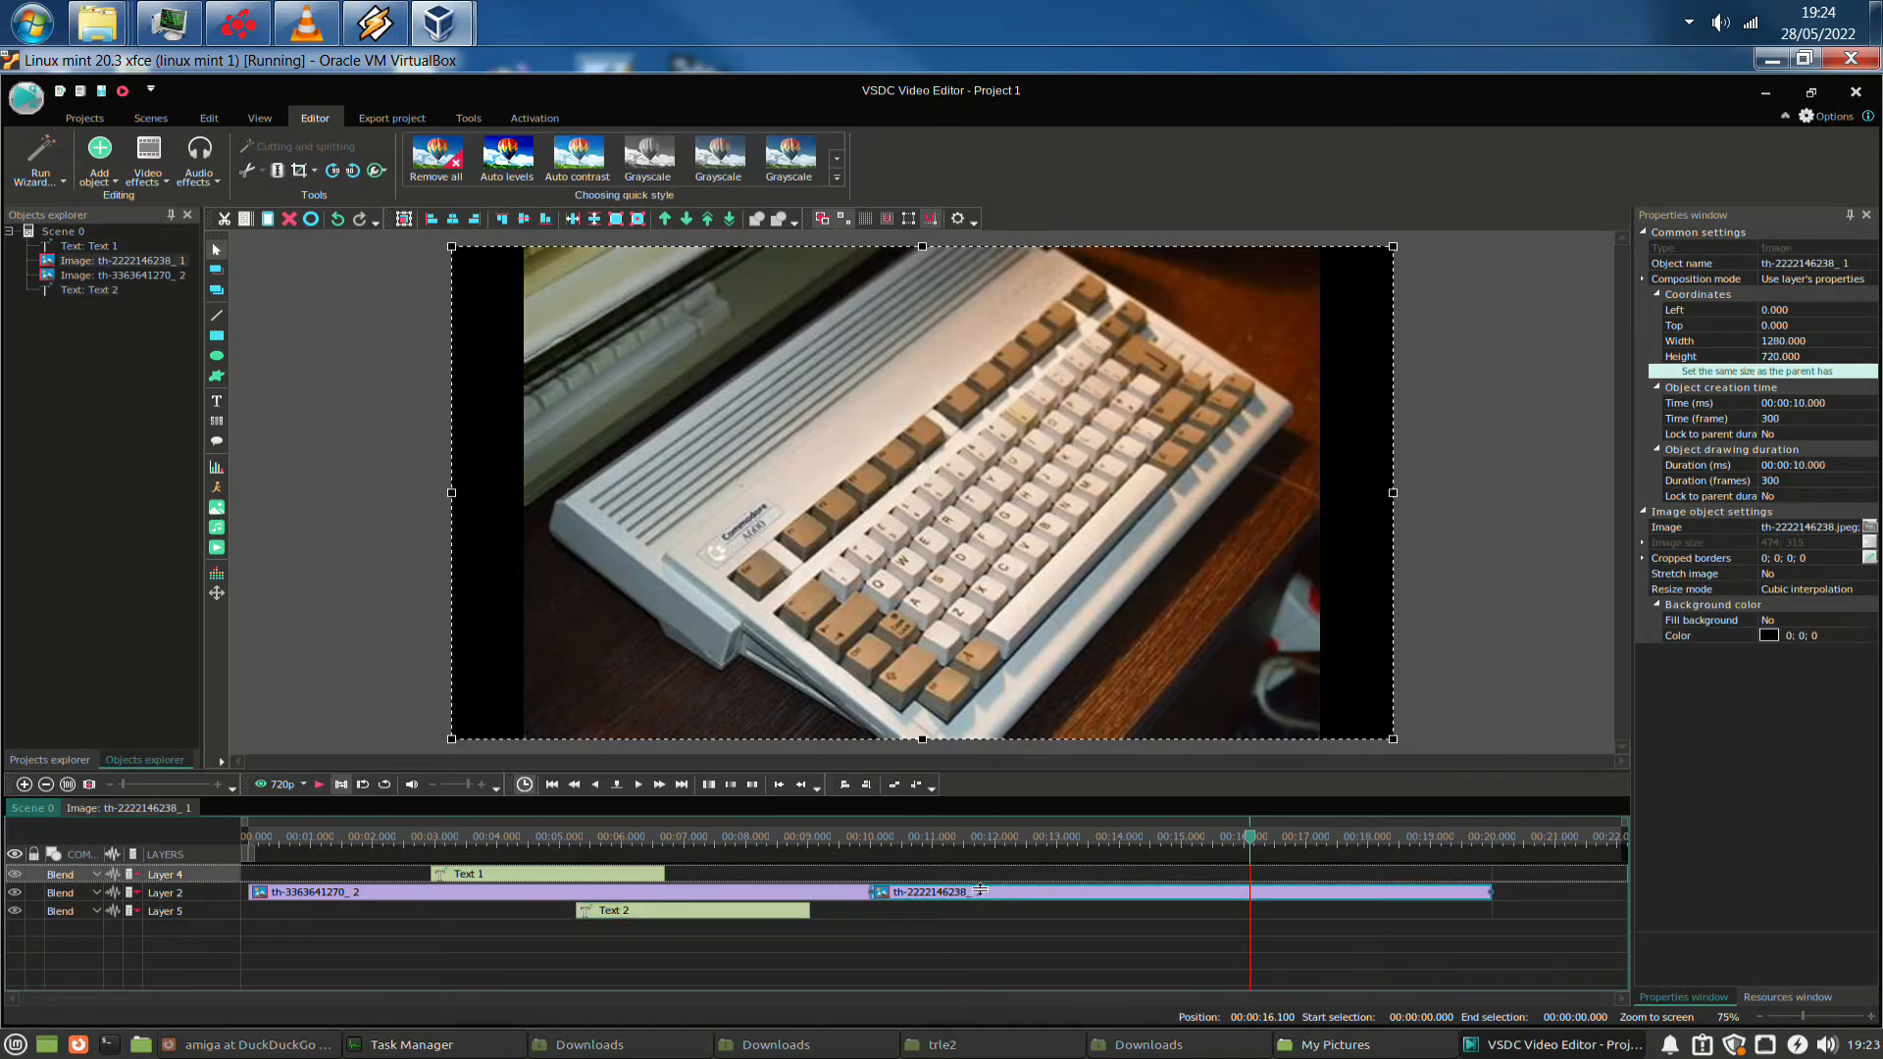
{"action": "left_click_drag", "start_coordinate": [980, 890], "coordinate": [916, 881]}
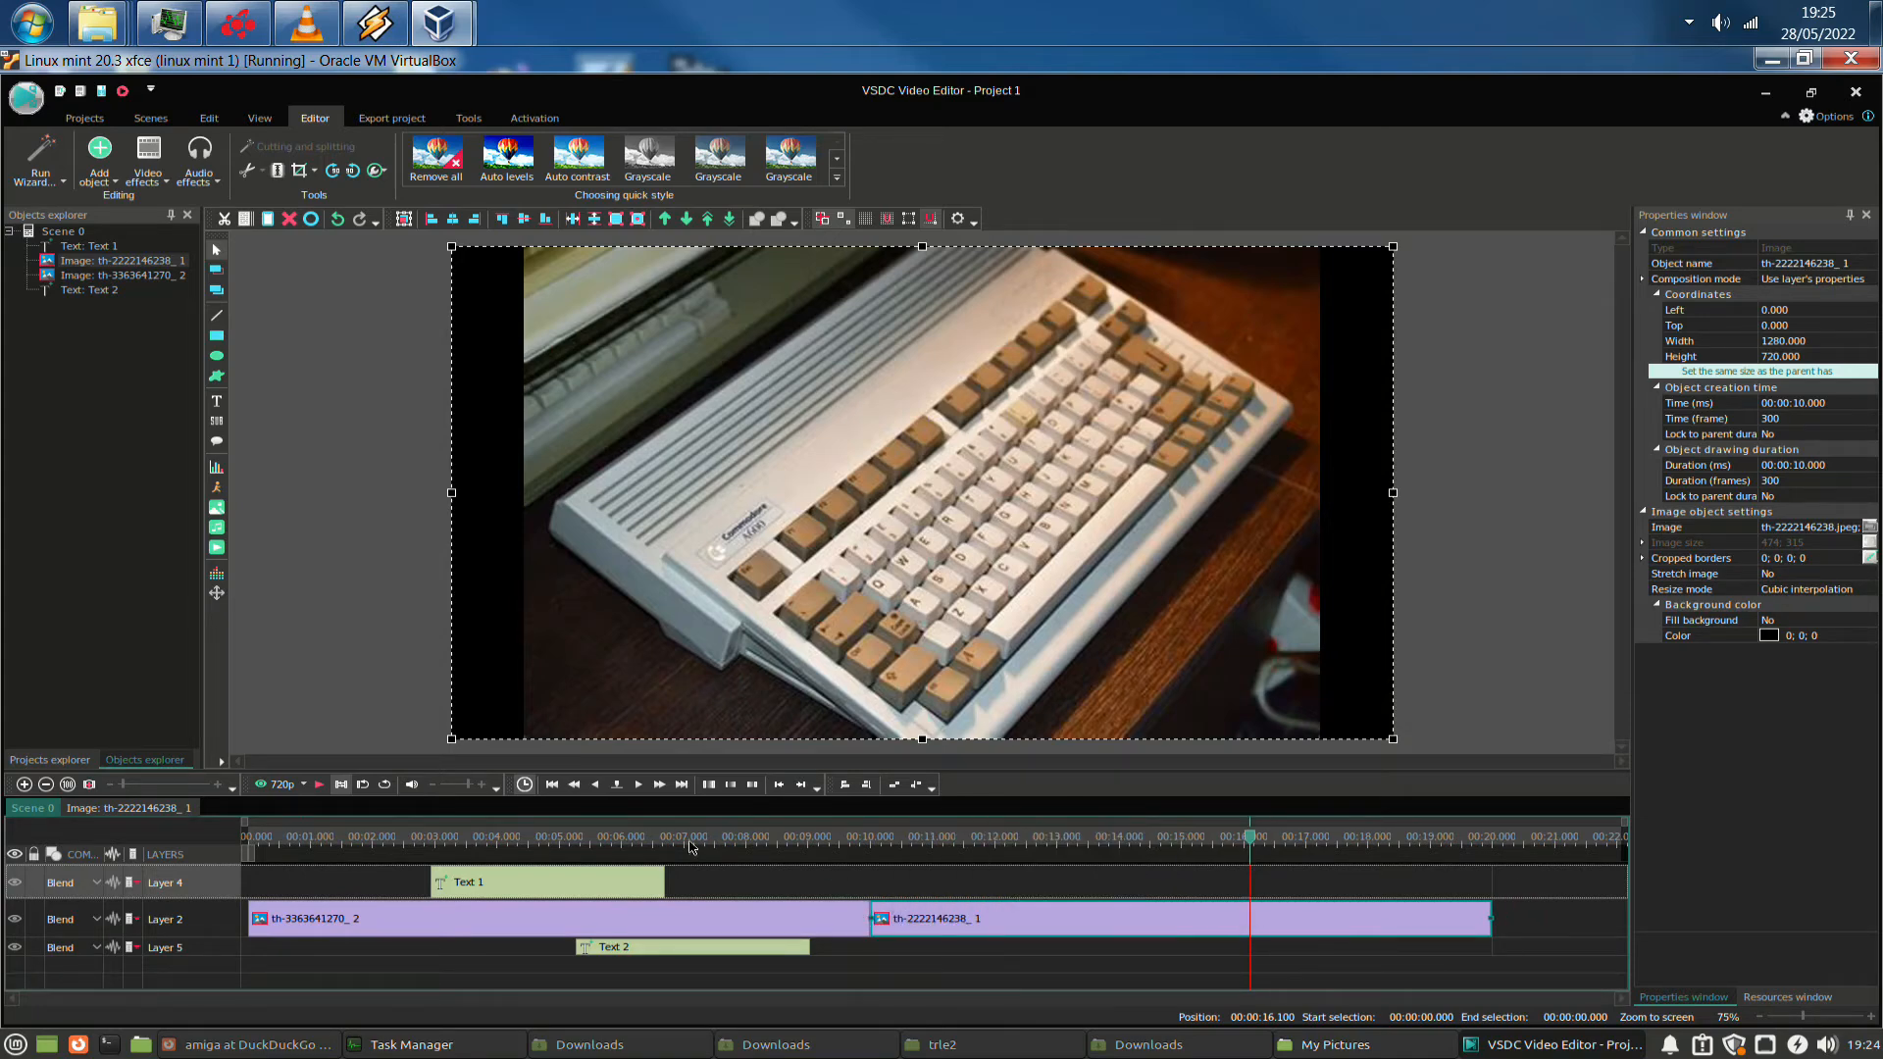
Move the Text 2 clip along the layer below the images to start at about 00:00:10.266 under the second image
{"action": "left_click_drag", "start_coordinate": [747, 953], "coordinate": [757, 949]}
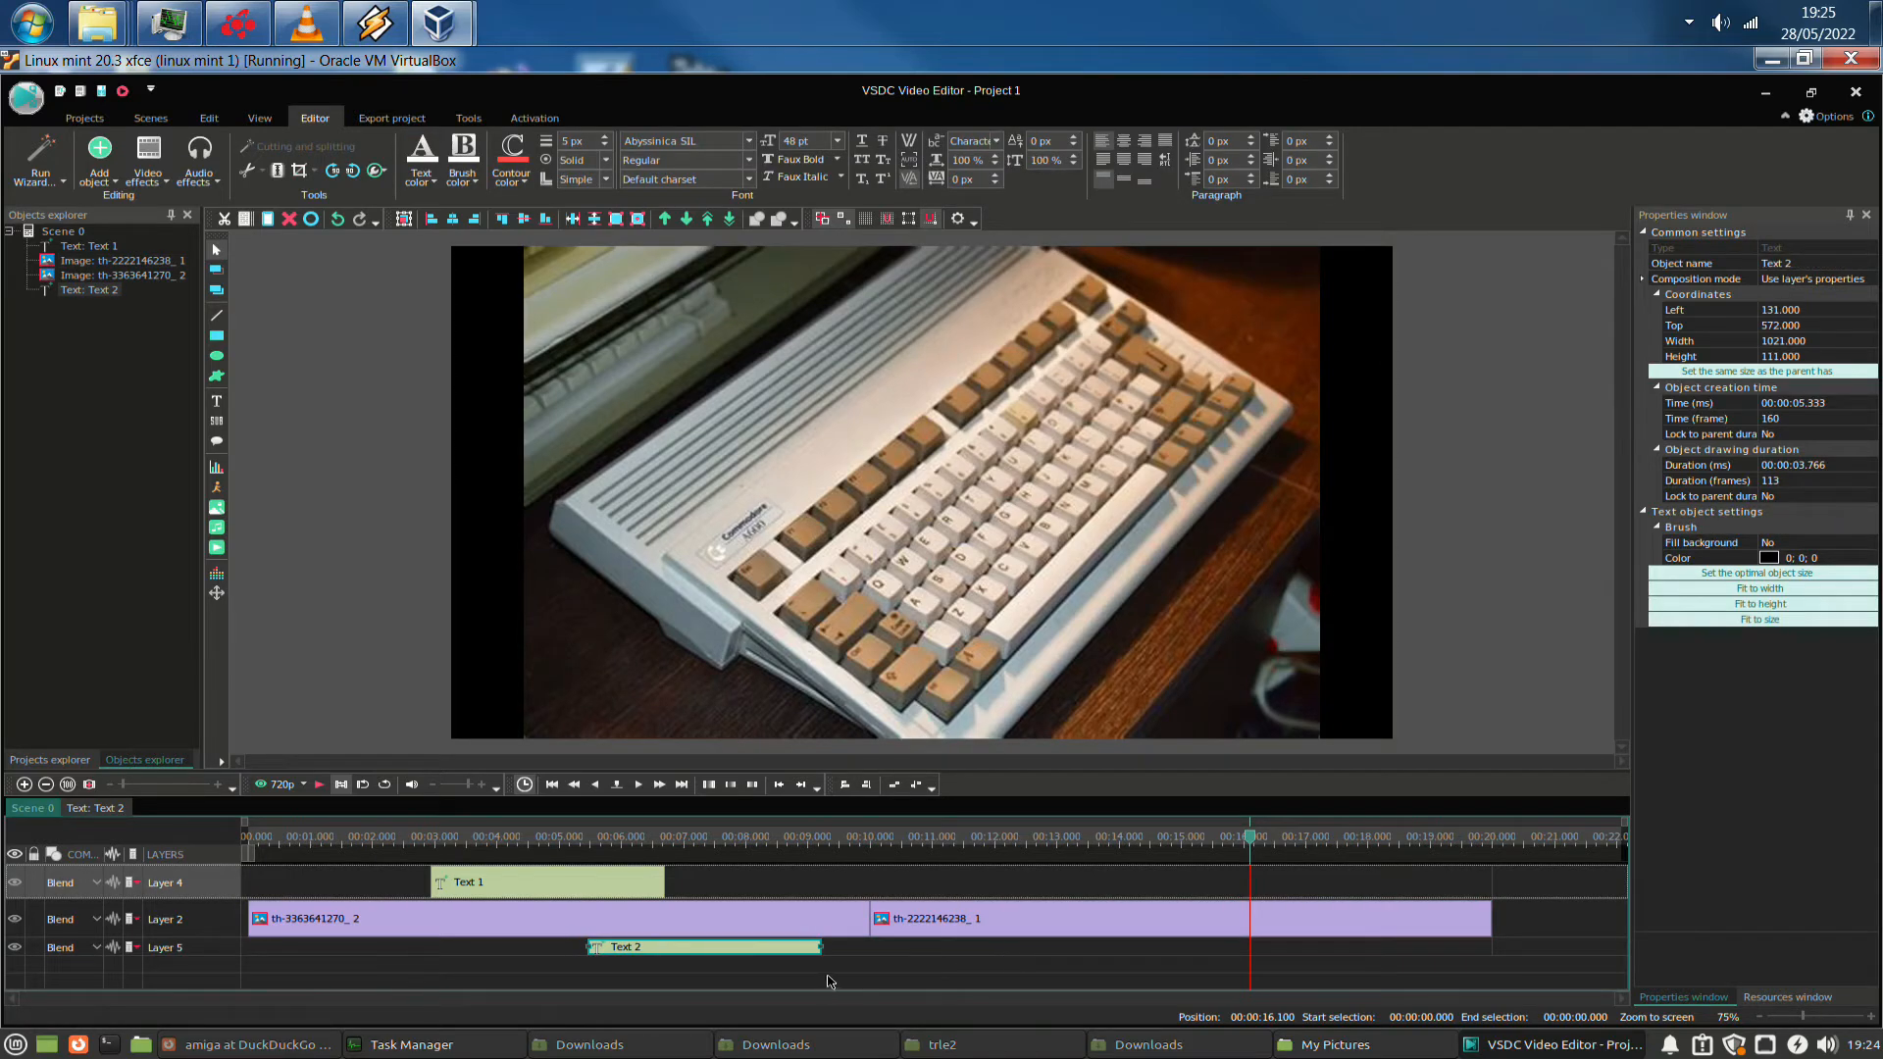
{"action": "left_click", "coordinate": [878, 974]}
{"action": "left_click", "coordinate": [779, 947]}
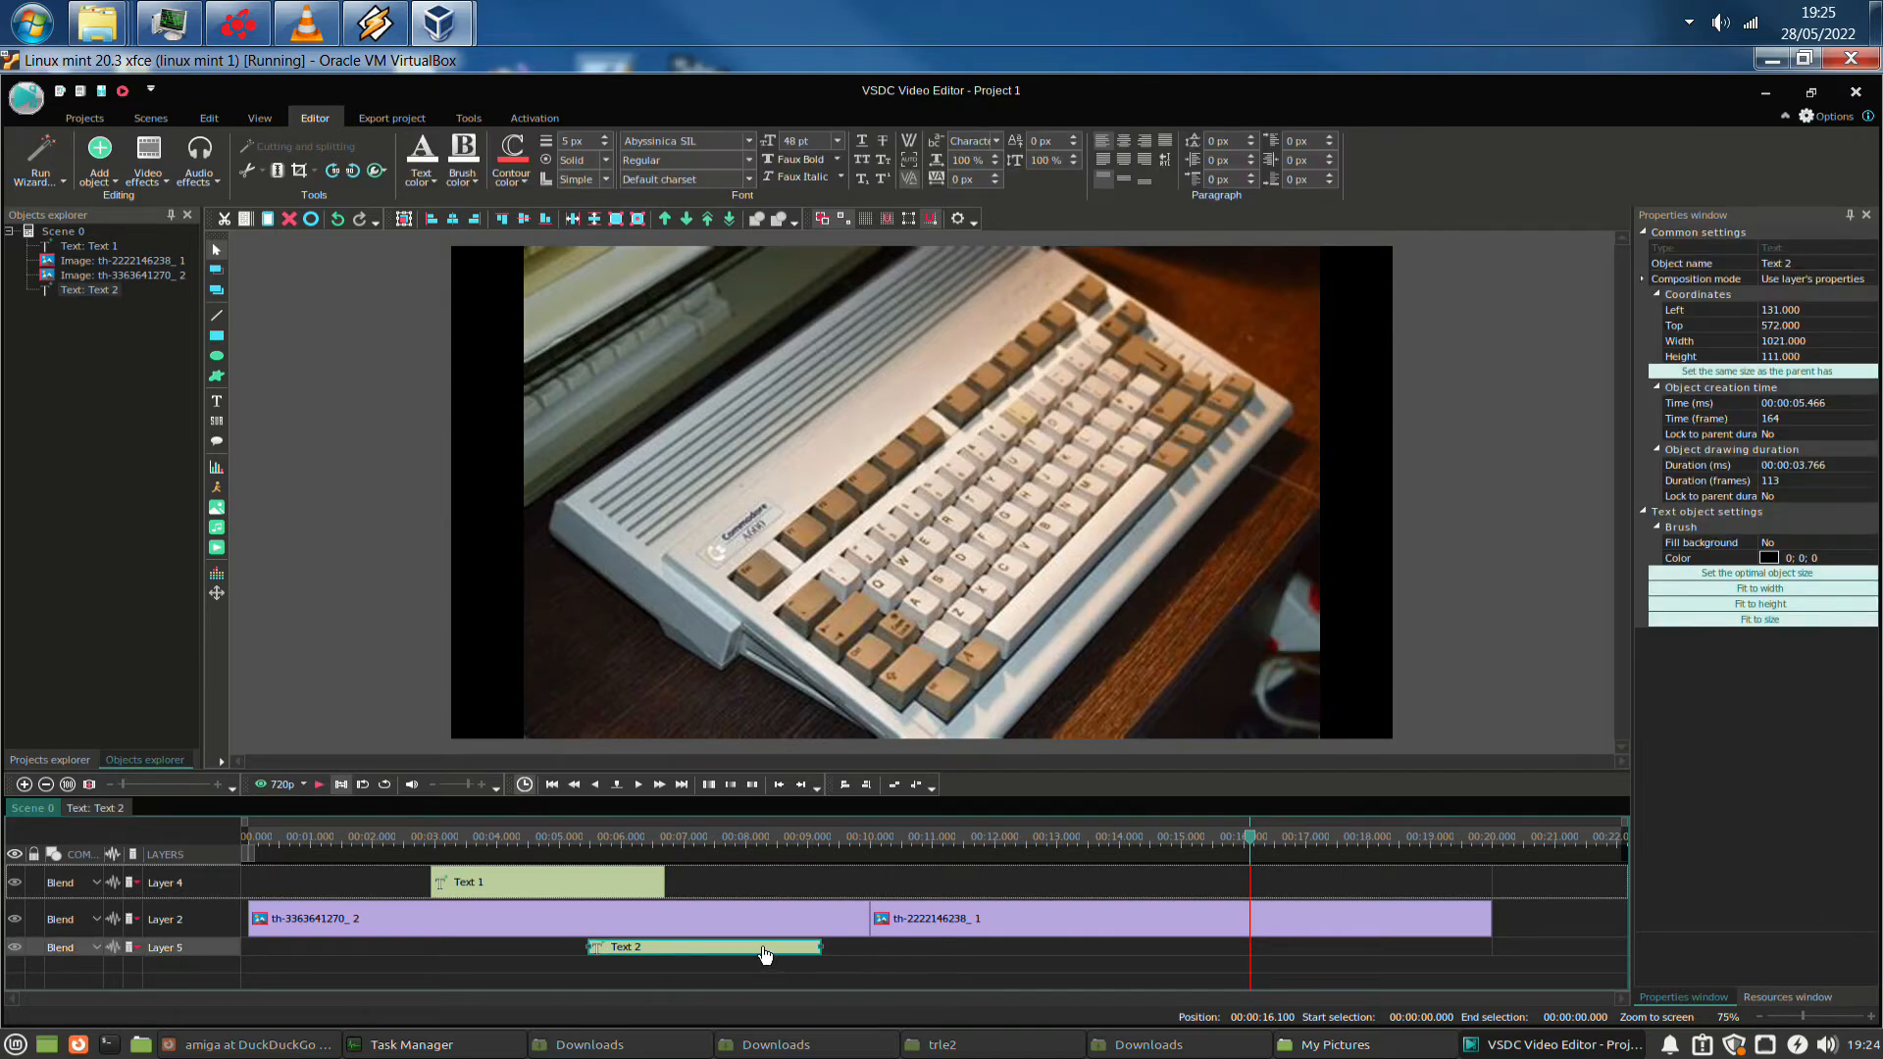
{"action": "left_click_drag", "start_coordinate": [766, 953], "coordinate": [1061, 955]}
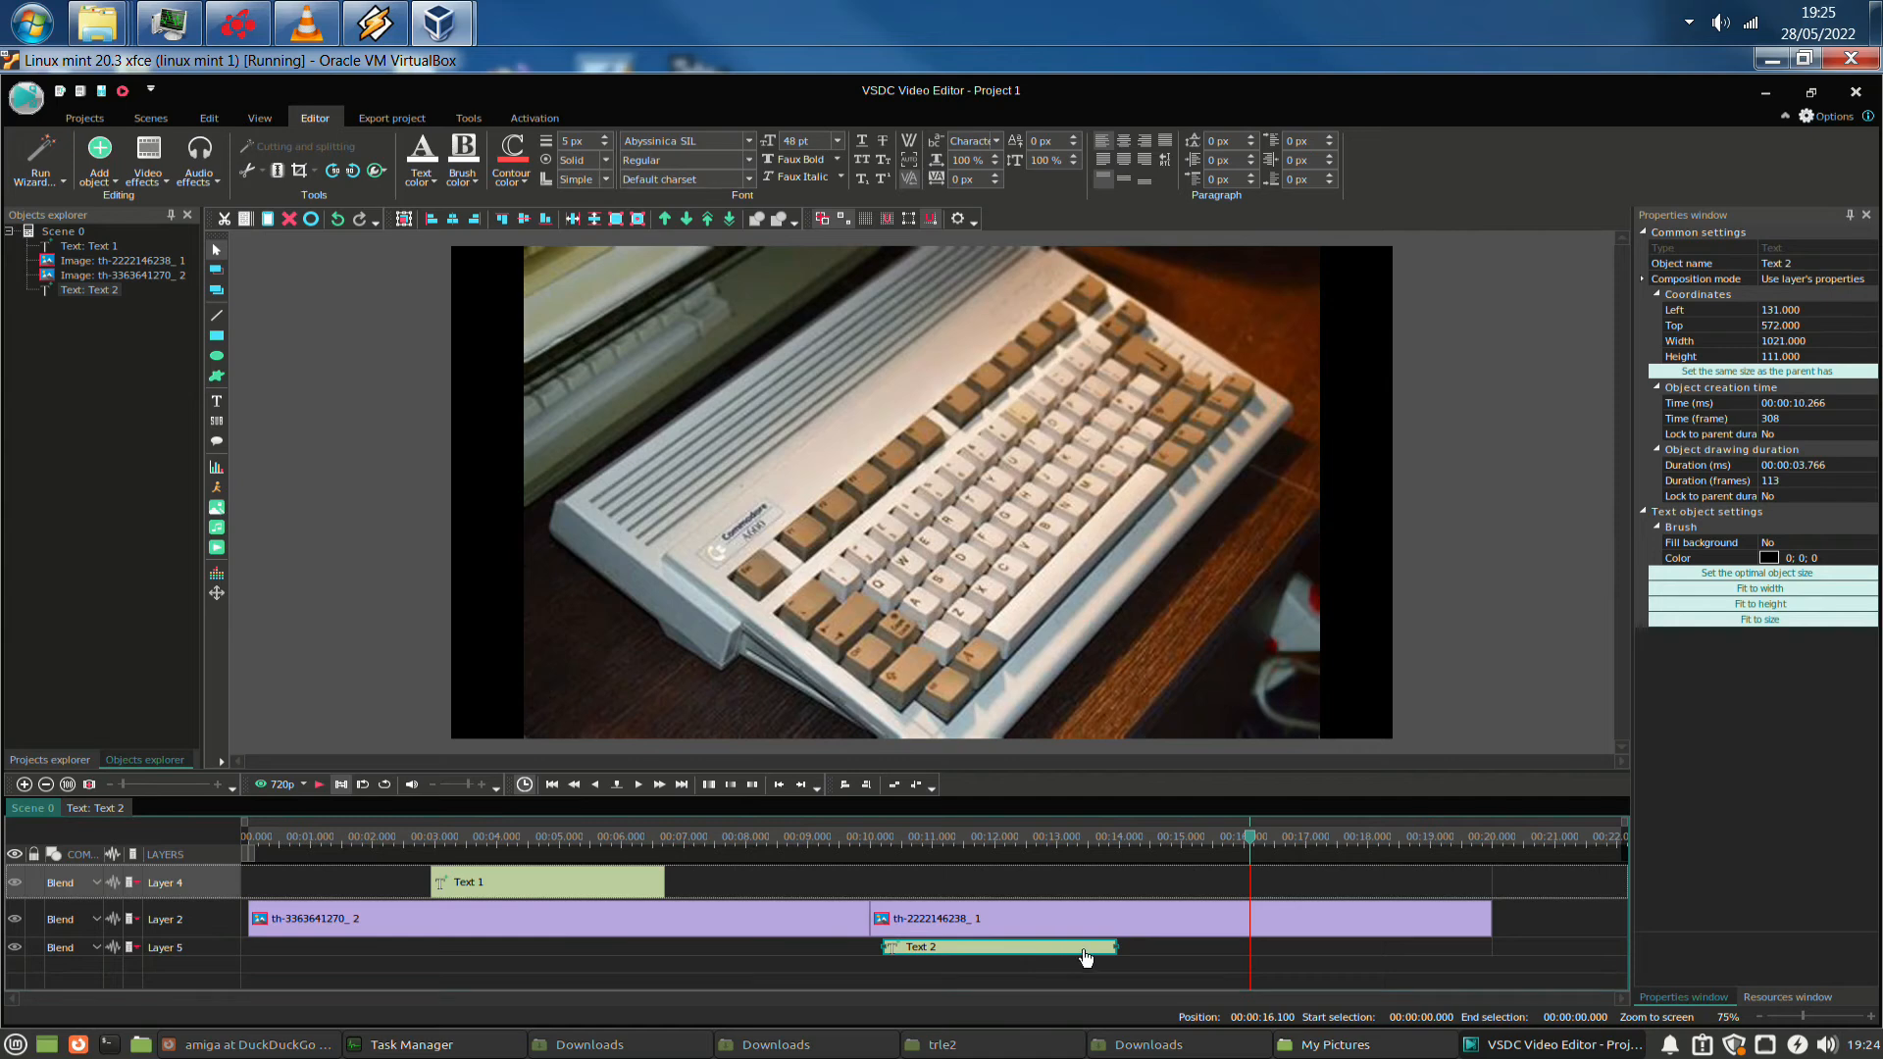
Save the project under the new file name amiga 1
{"action": "mouse_move", "coordinate": [1072, 917]}
{"action": "left_click", "coordinate": [102, 123]}
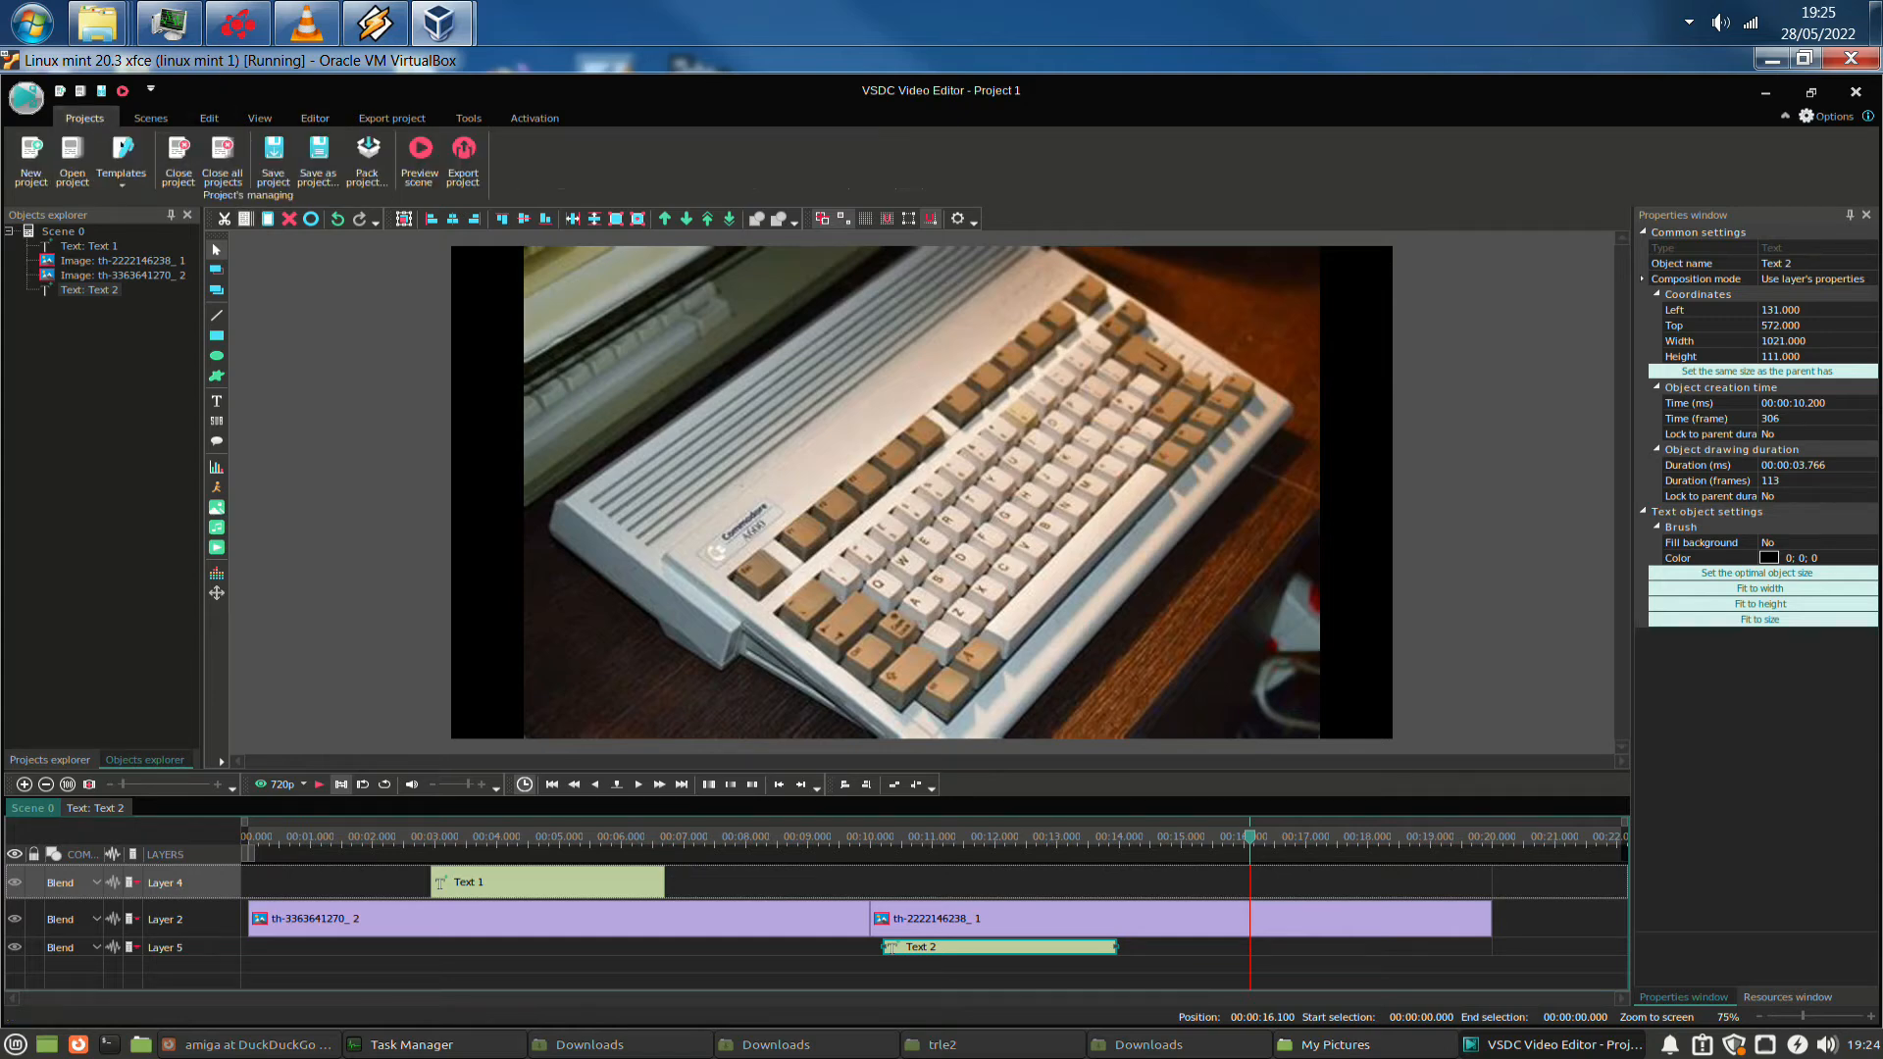
{"action": "left_click", "coordinate": [322, 181]}
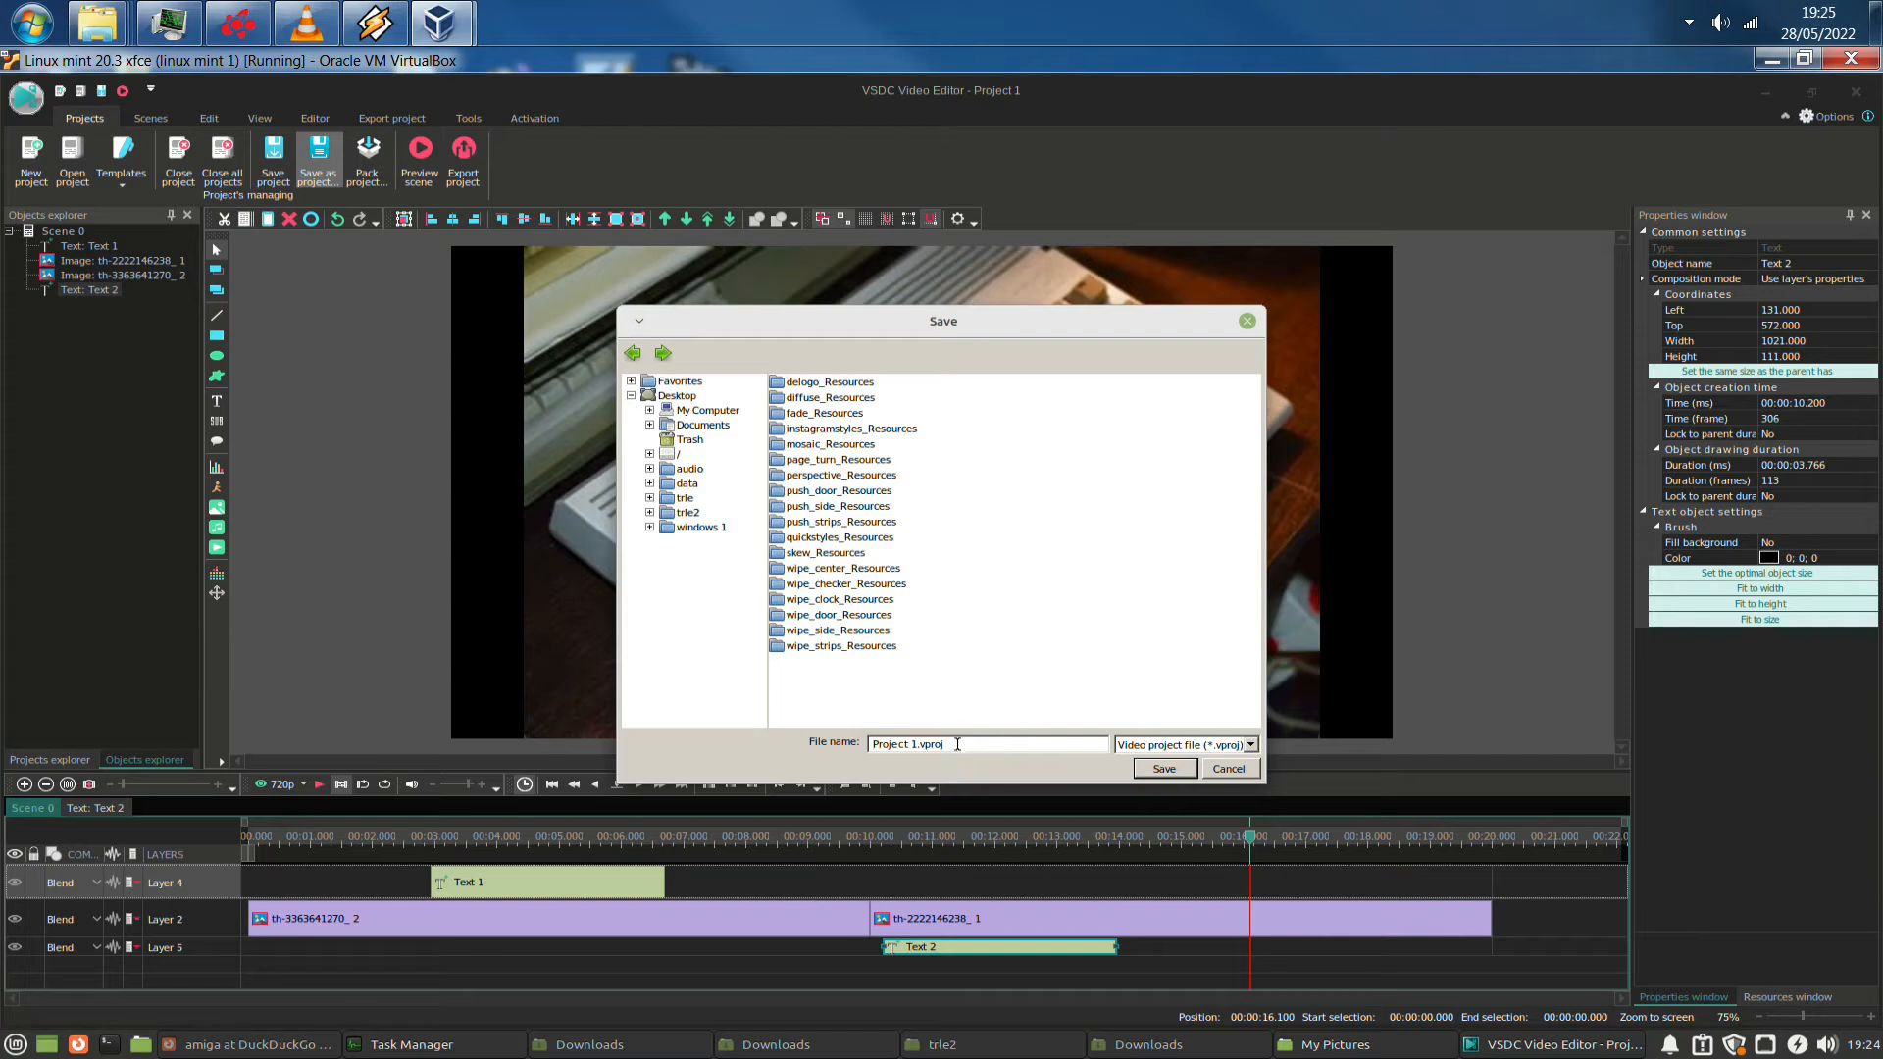
{"action": "left_click_drag", "start_coordinate": [915, 743], "coordinate": [860, 742]}
{"action": "key", "text": "BackSpace"}
{"action": "type", "text": "amiga 1"}
{"action": "key", "text": "Return"}
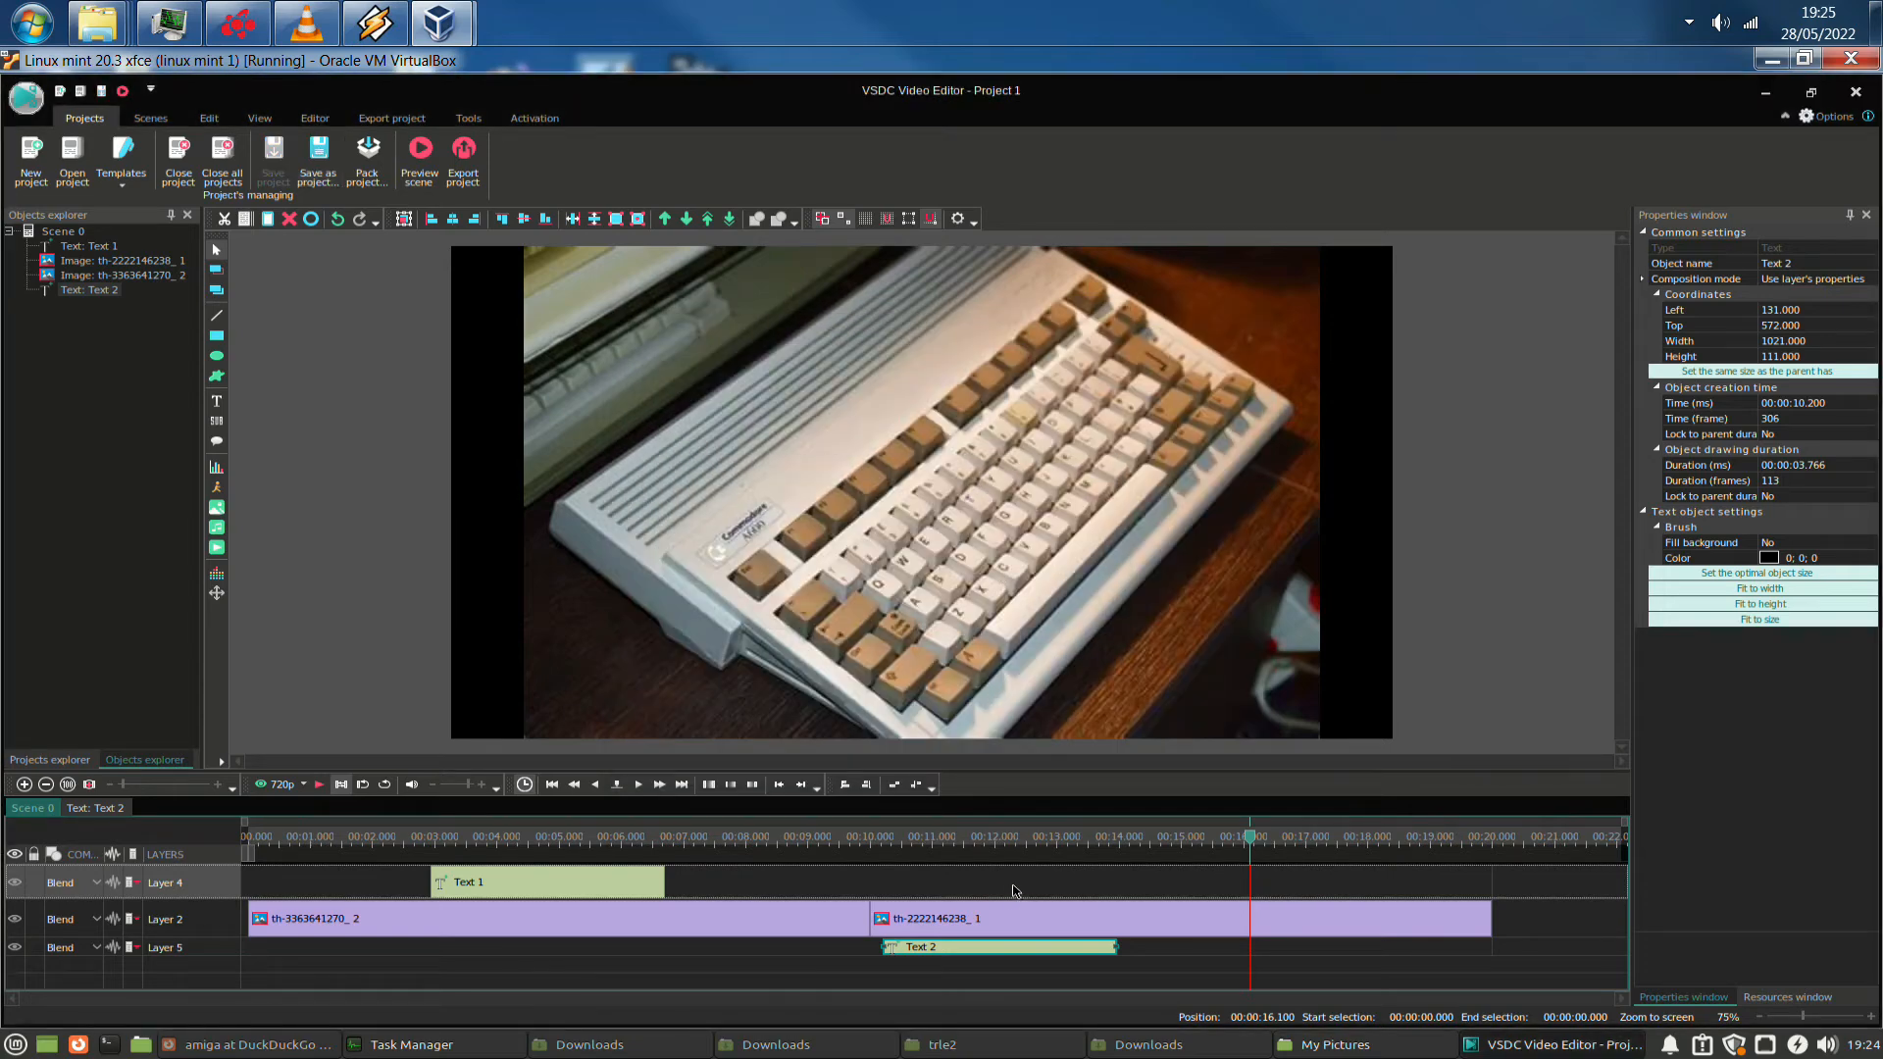
Add a Zoom transform effect to the Text 2 caption, covering the whole parent duration
{"action": "left_click", "coordinate": [1055, 849]}
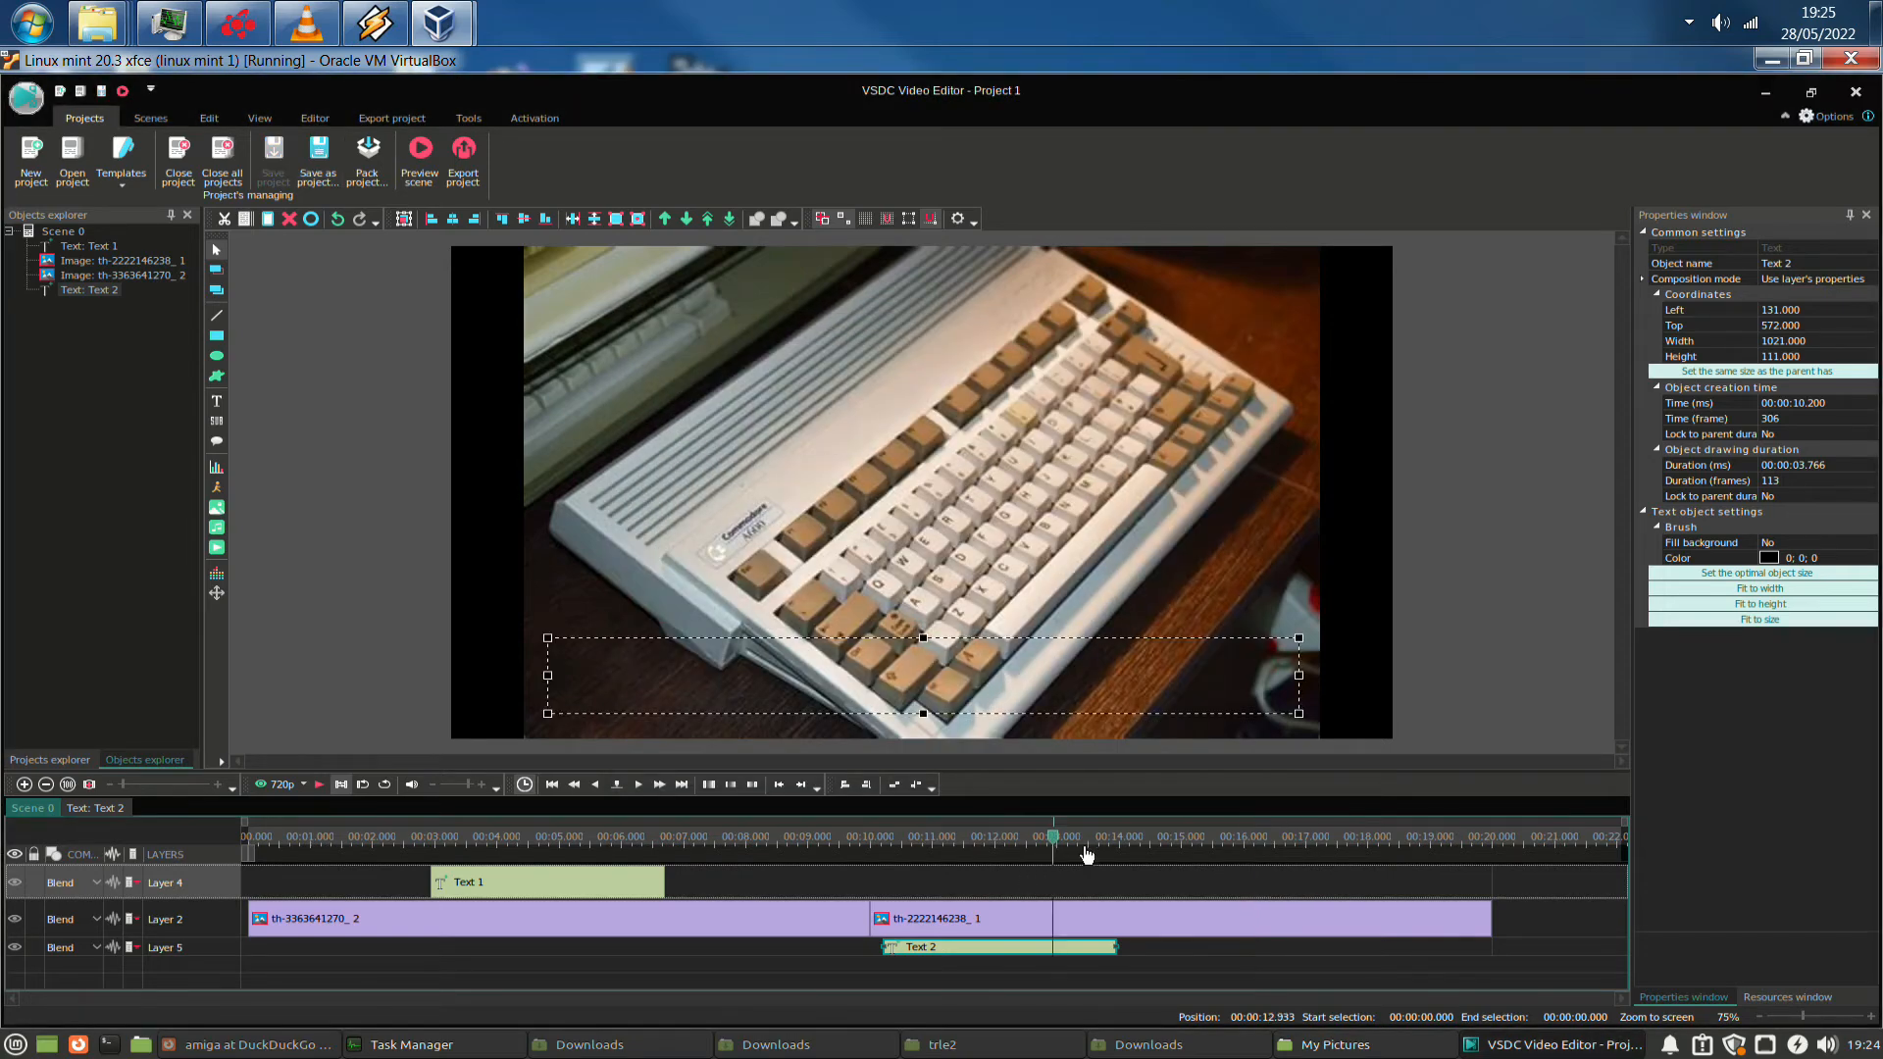
{"action": "left_click", "coordinate": [1129, 846]}
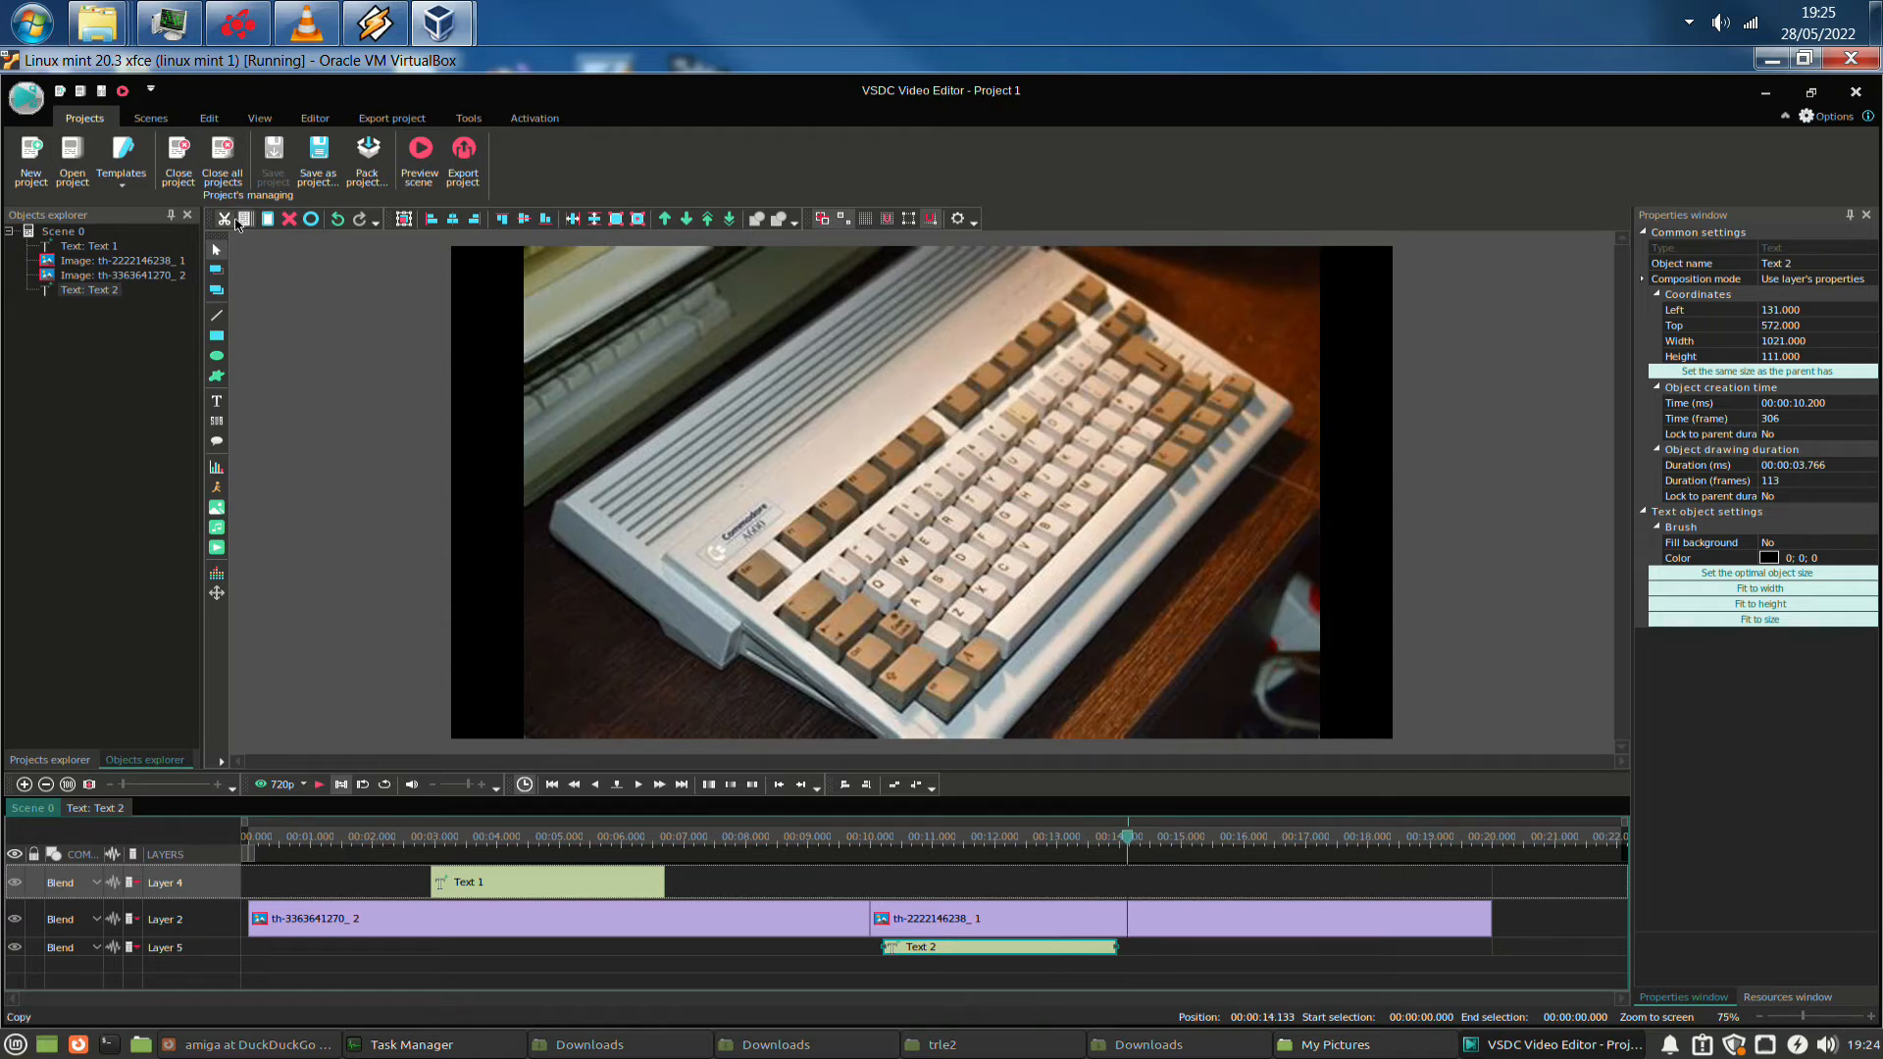
{"action": "left_click", "coordinate": [317, 118]}
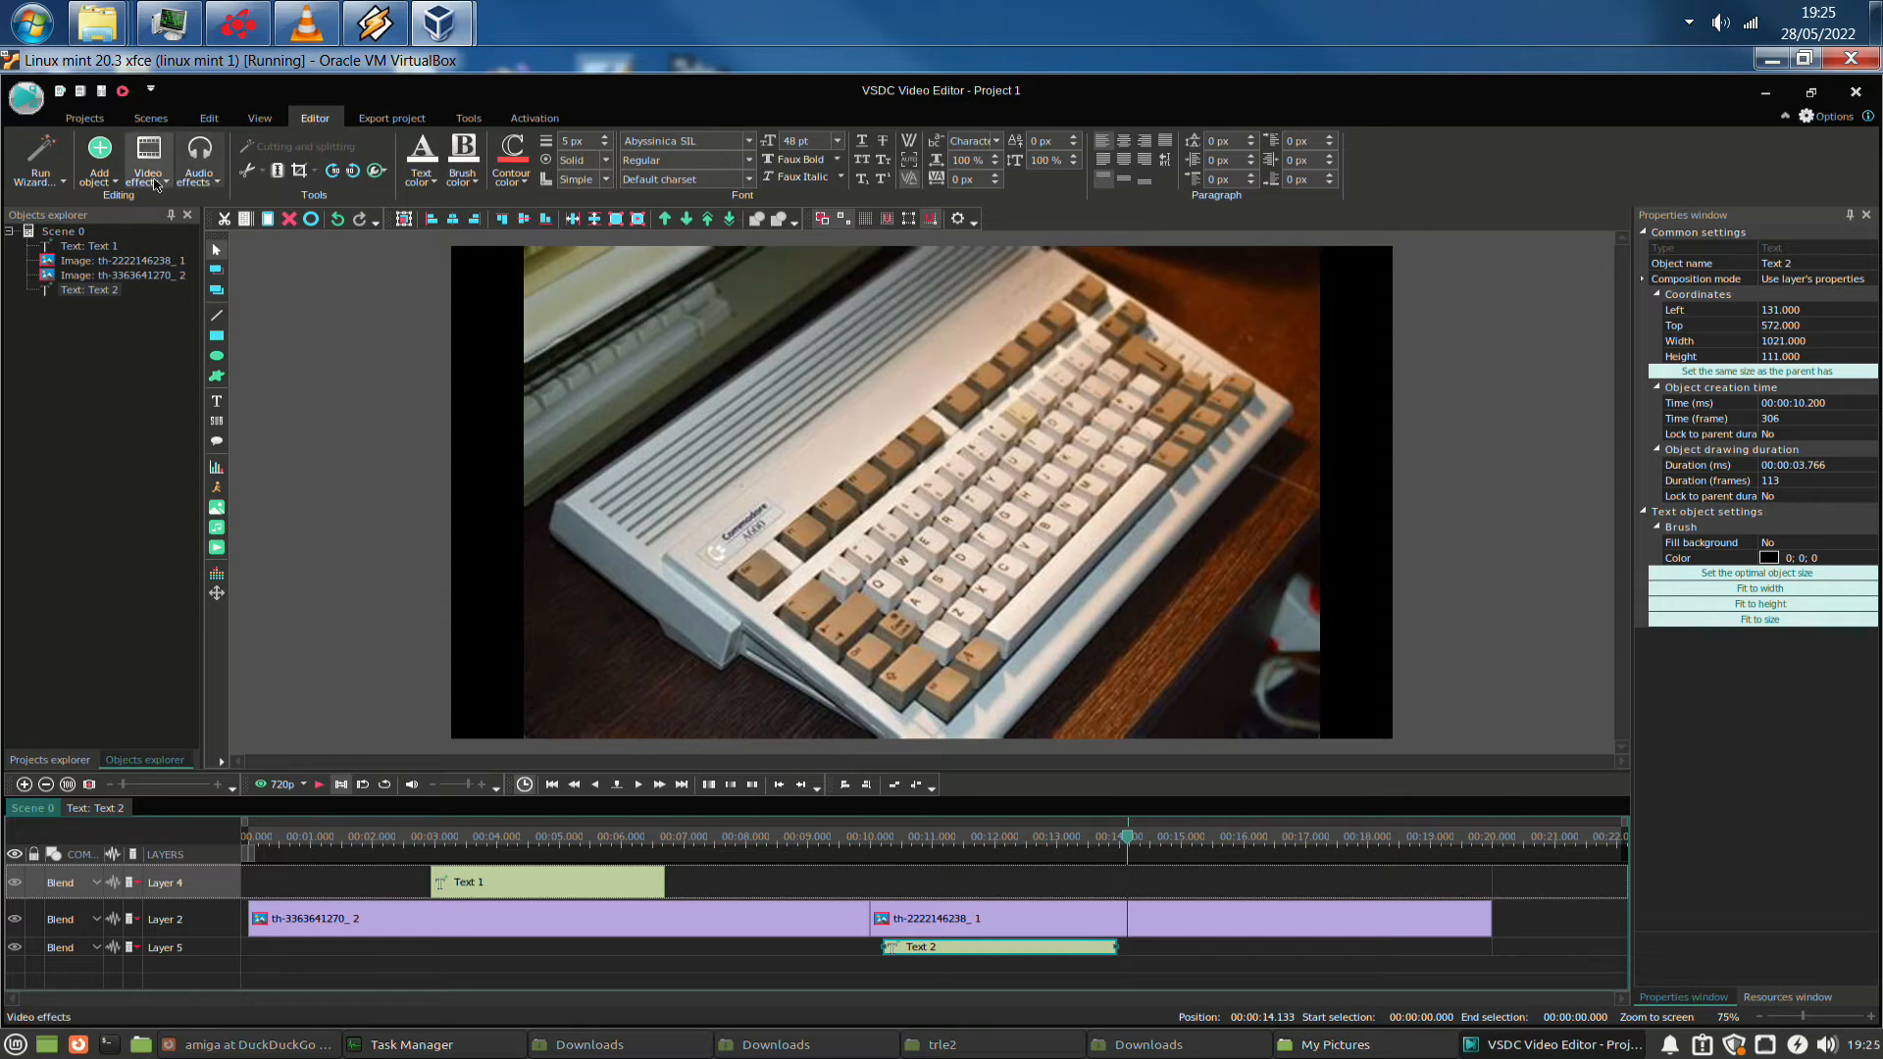
{"action": "left_click", "coordinate": [100, 161]}
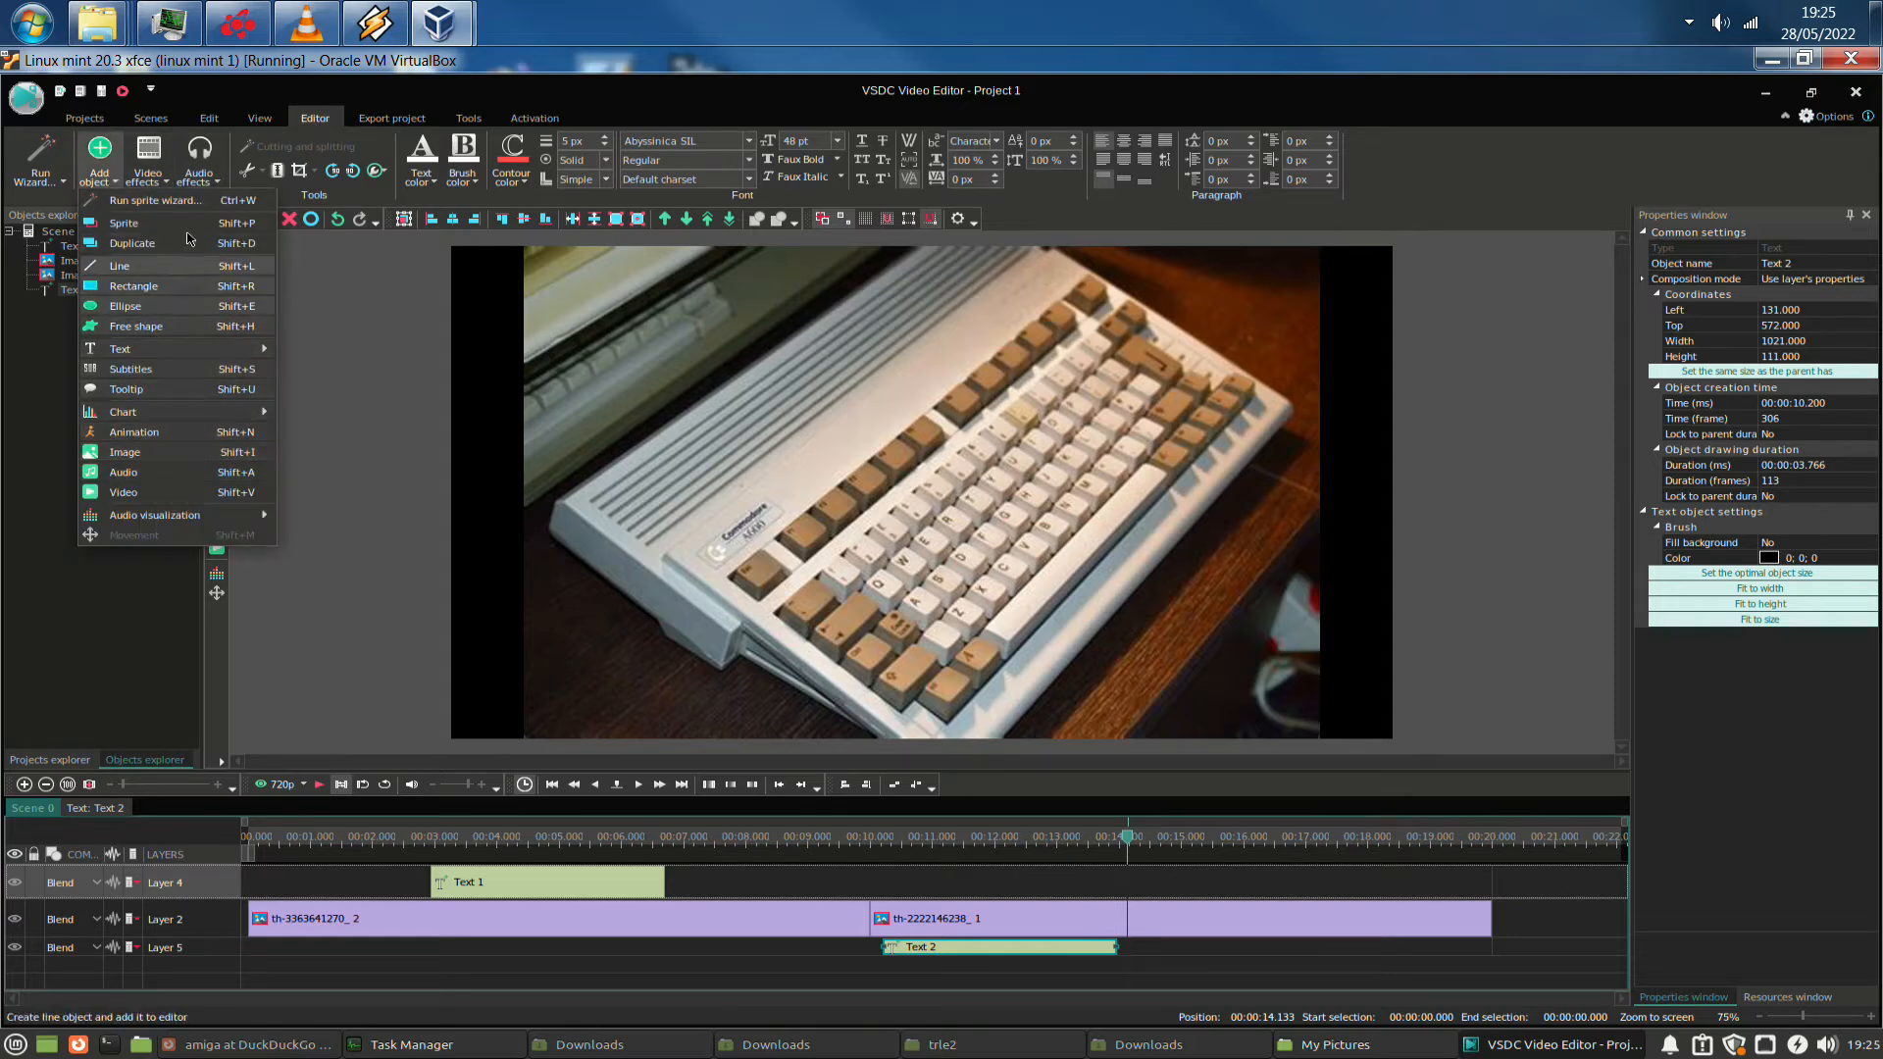
{"action": "left_click", "coordinate": [147, 180]}
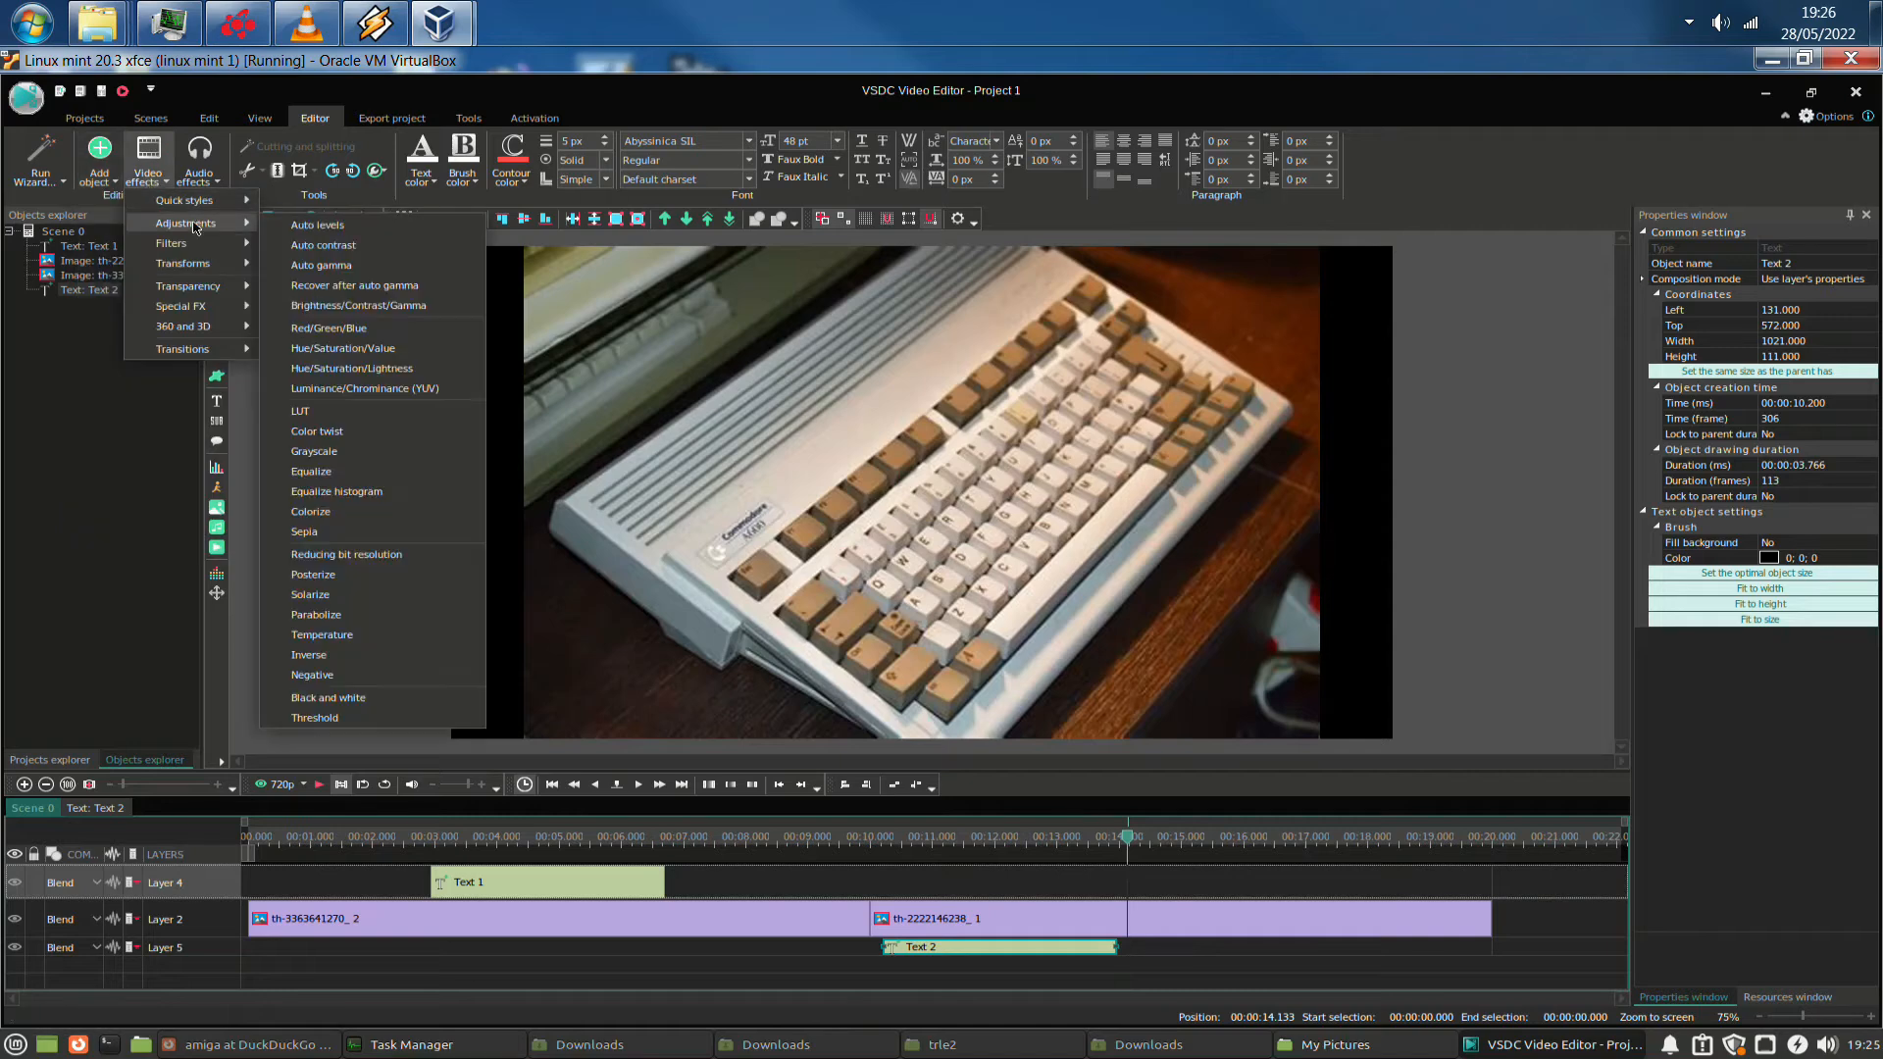
{"action": "mouse_move", "coordinate": [201, 246]}
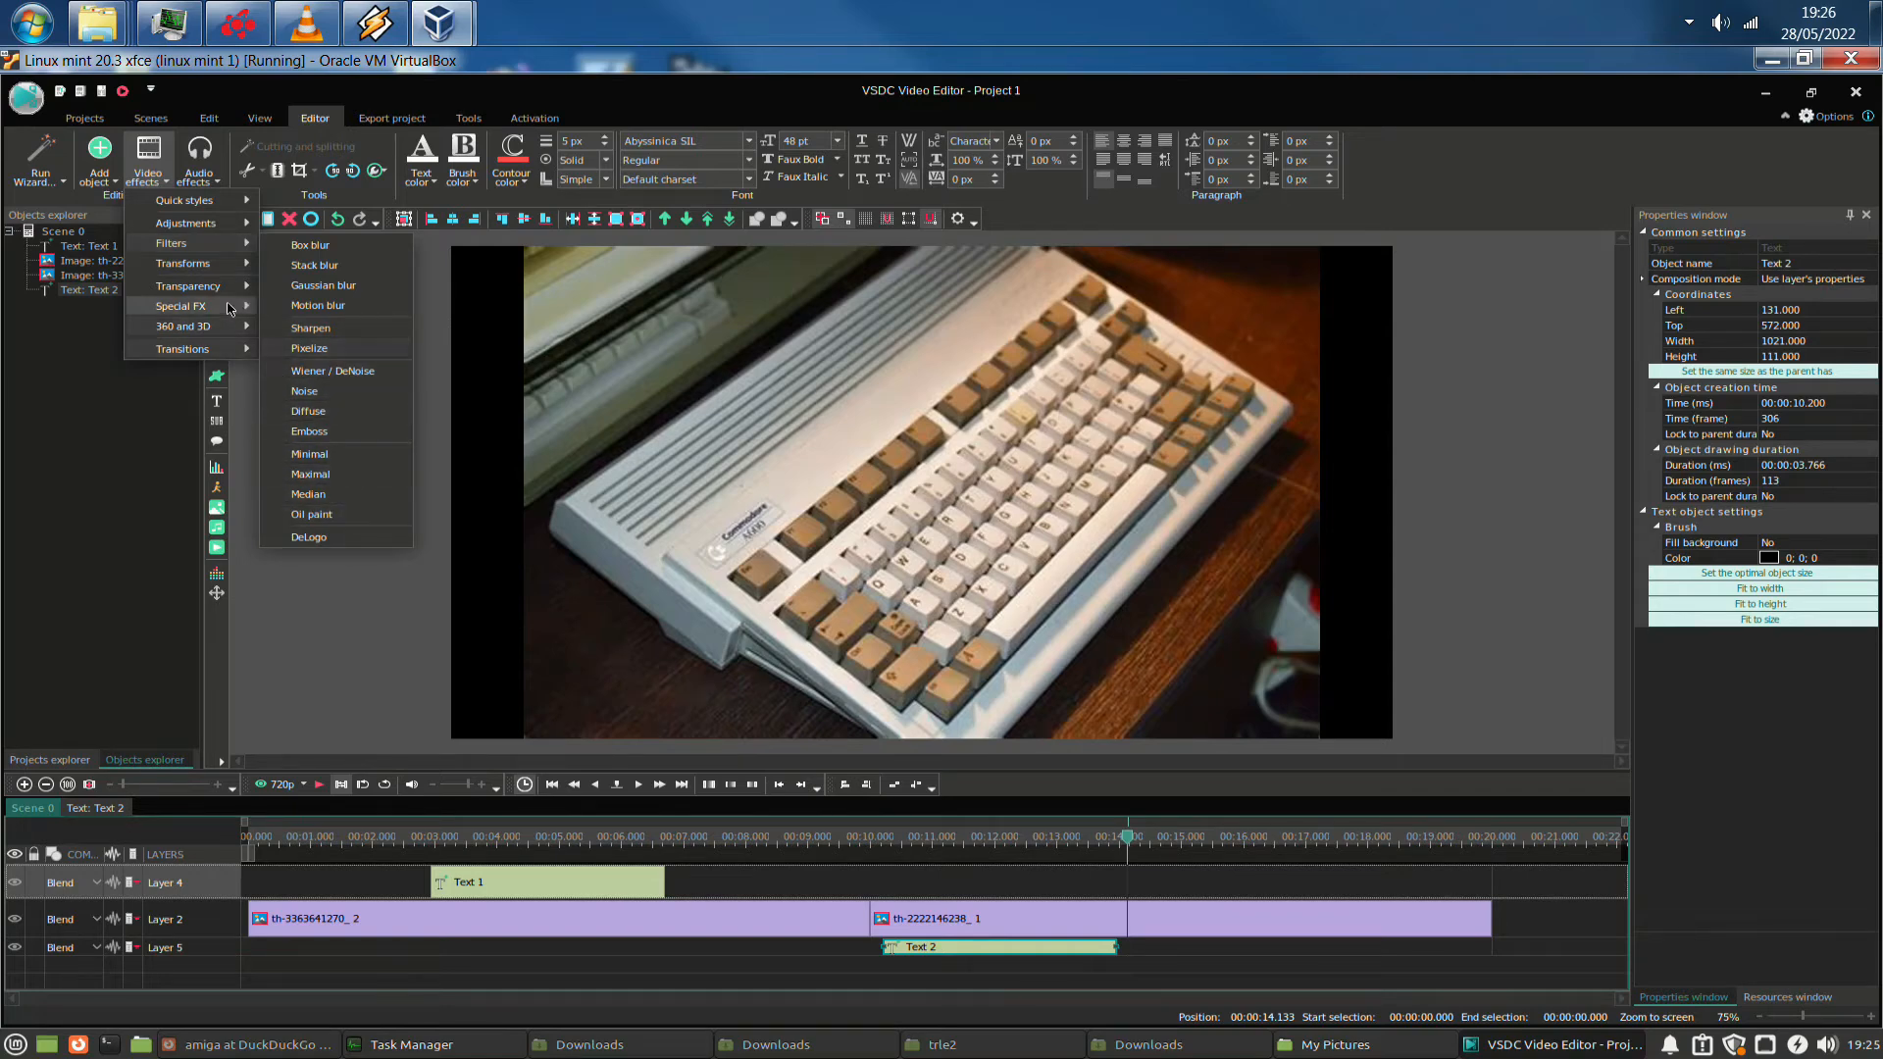
{"action": "mouse_move", "coordinate": [221, 287]}
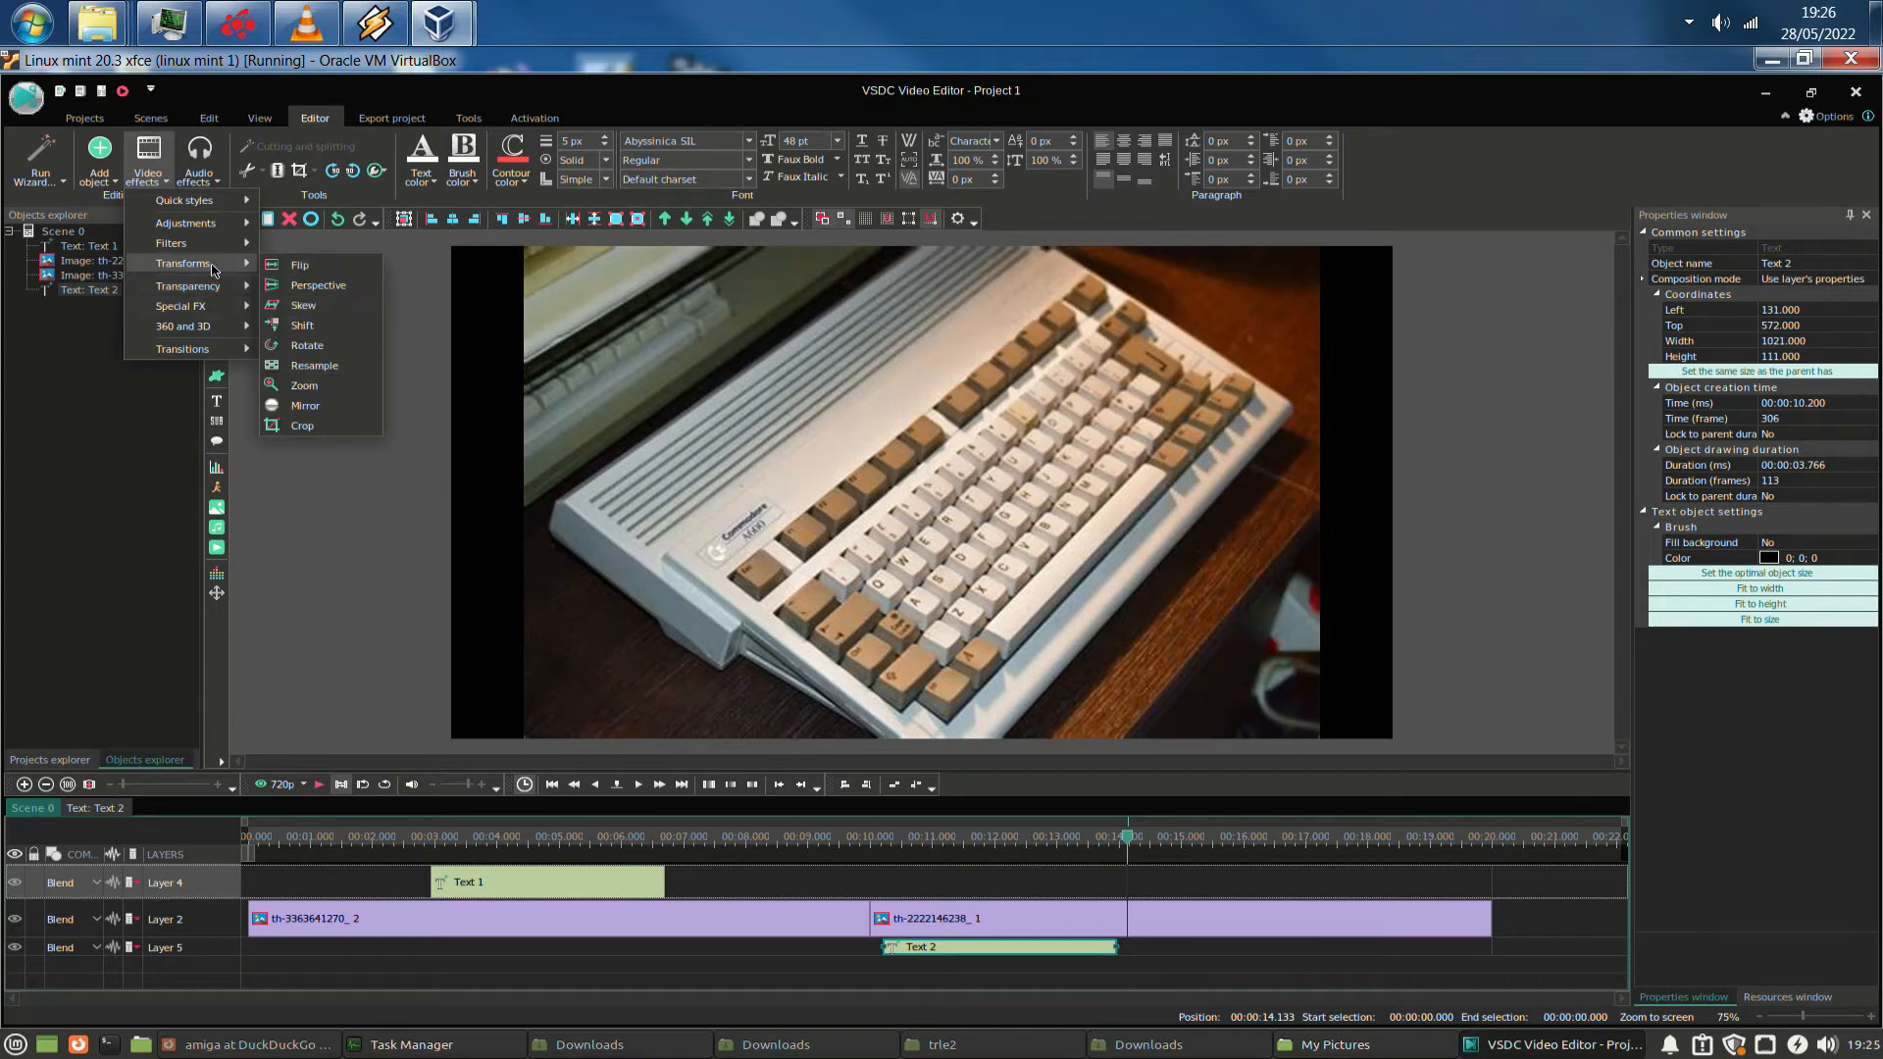
{"action": "left_click", "coordinate": [304, 405]}
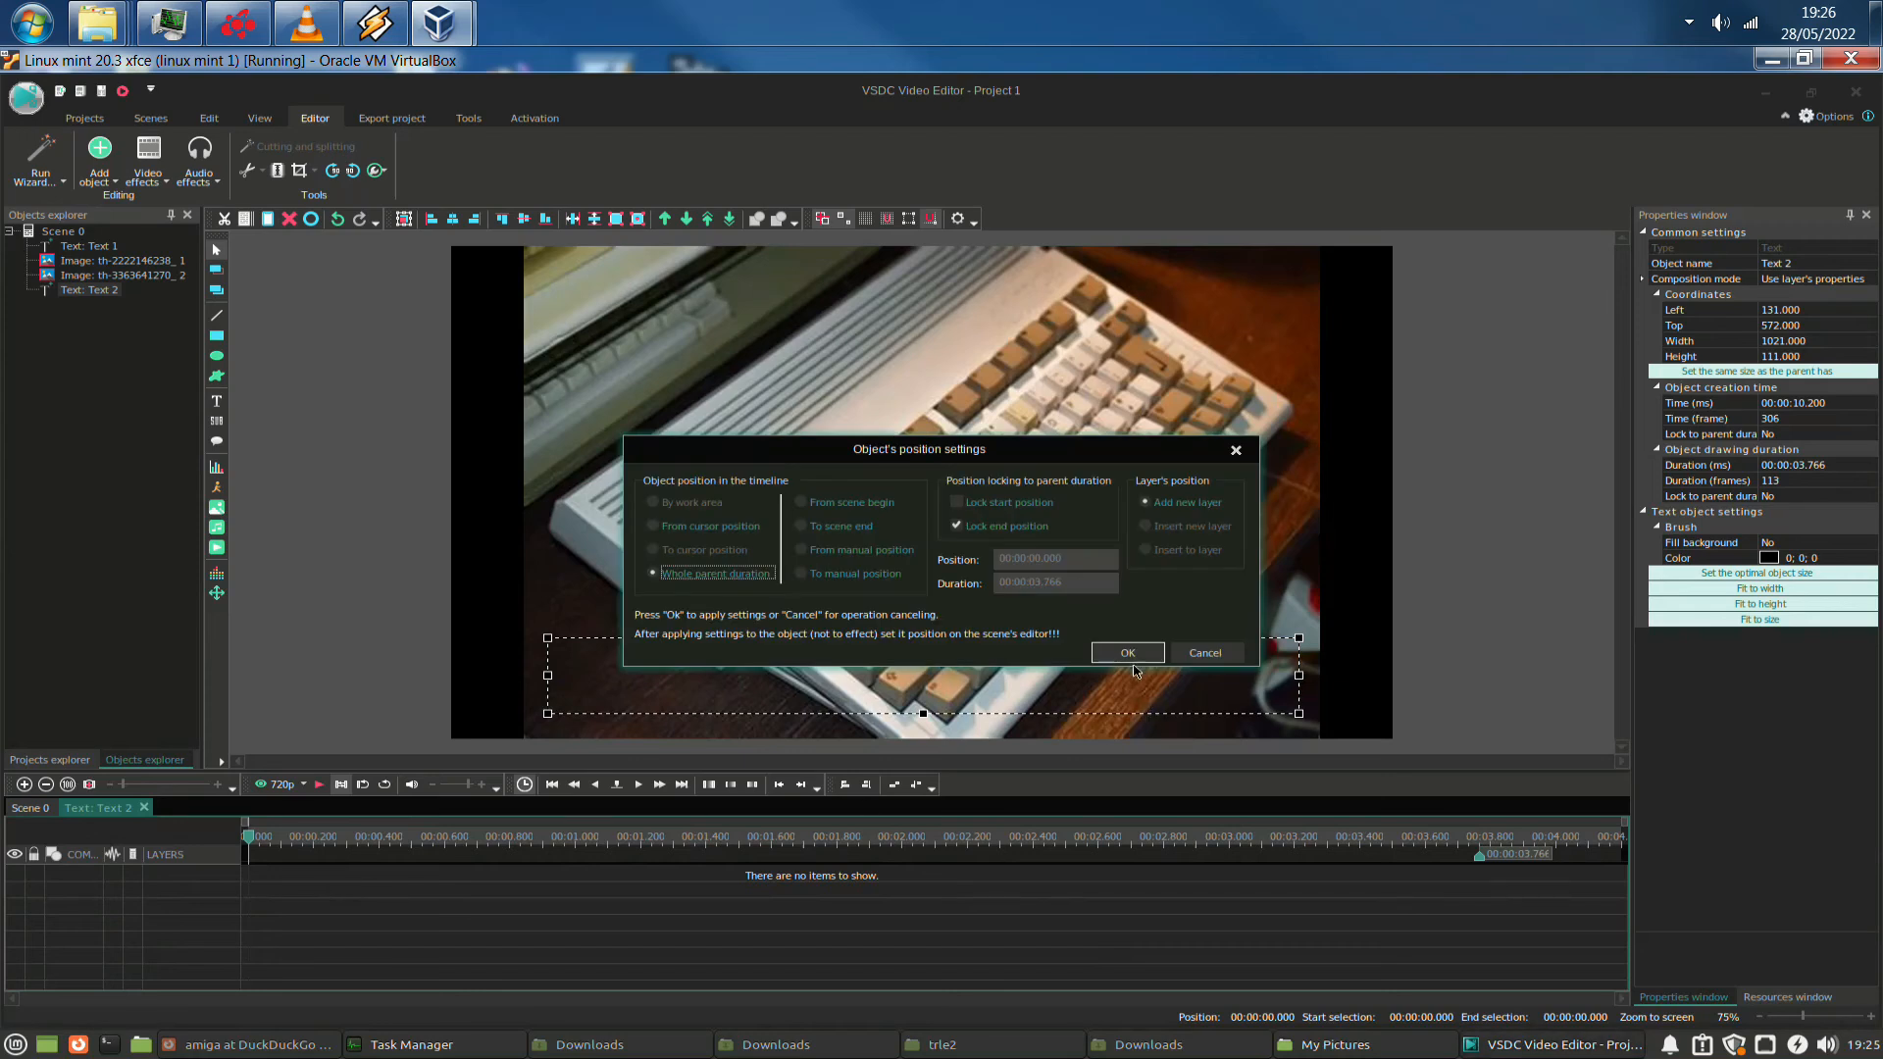
{"action": "left_click", "coordinate": [1130, 655]}
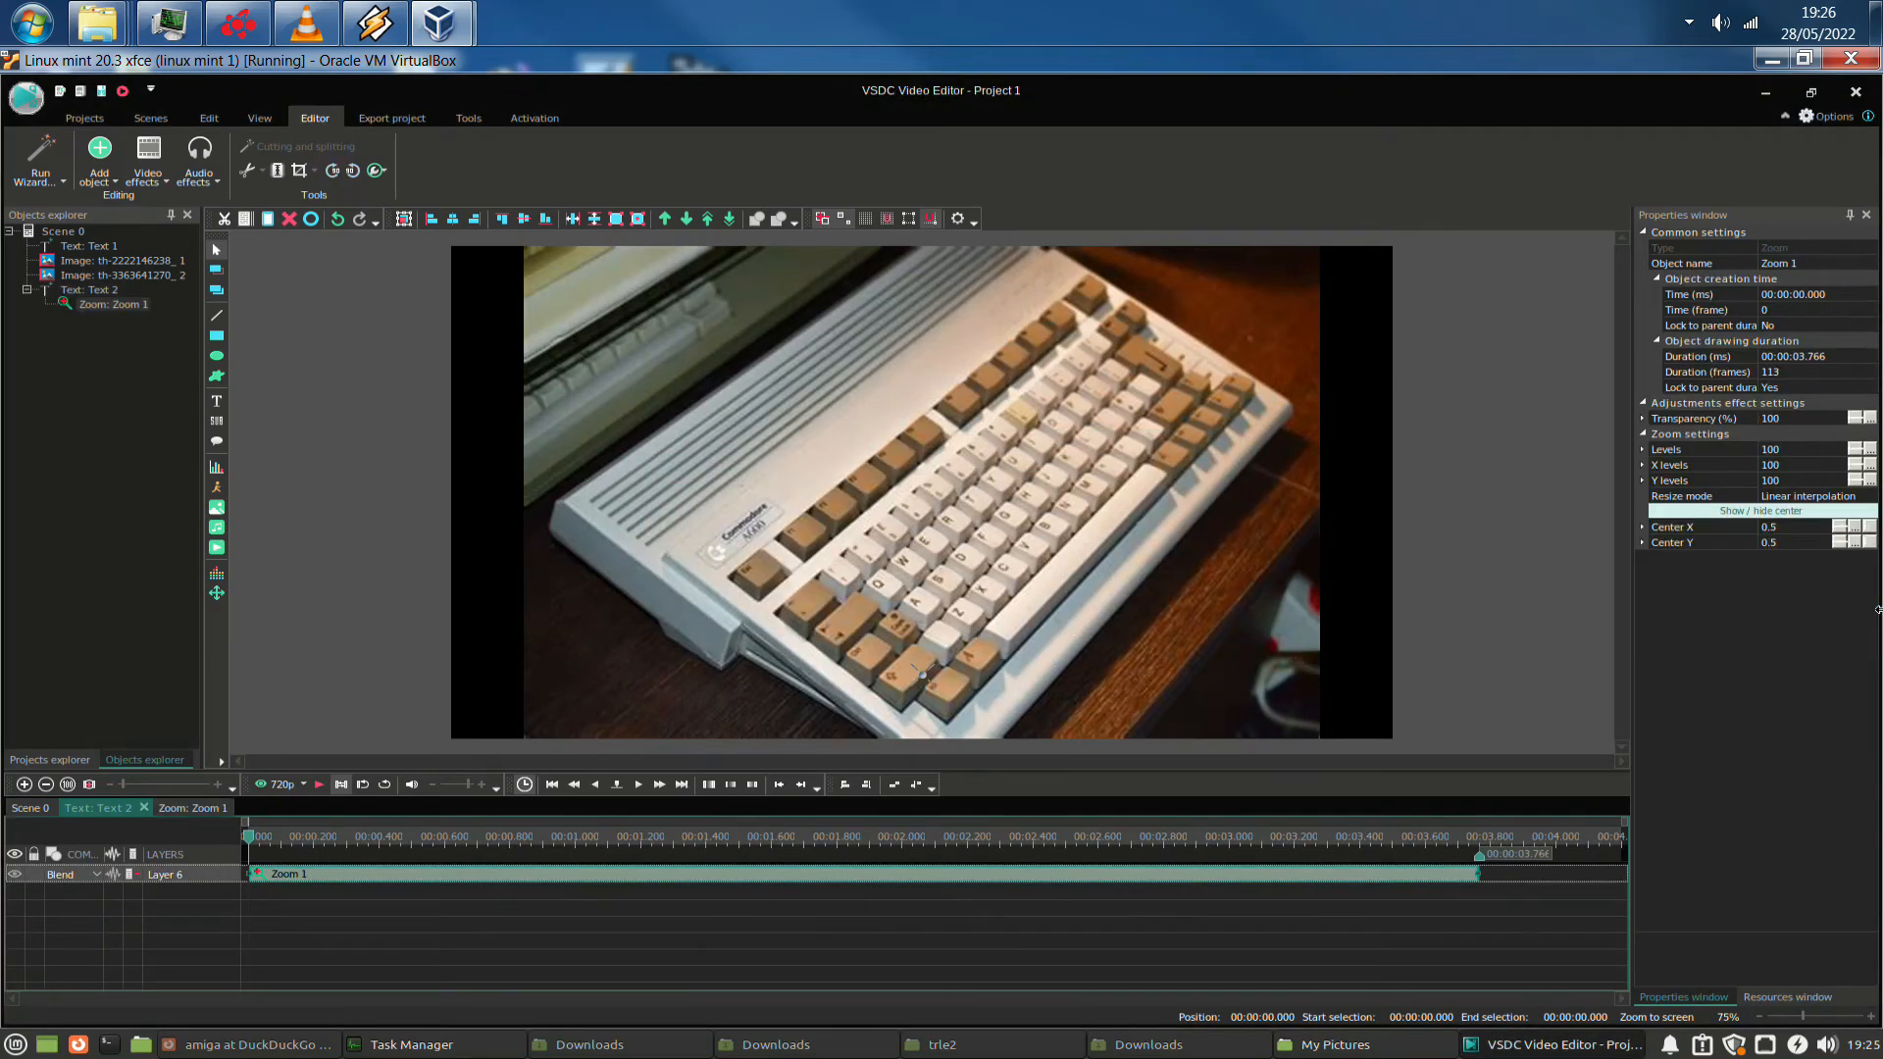
Raise the last point of the Text 2 zoom's levels curve to 148 at about 00:00:03.733
{"action": "left_click", "coordinate": [1857, 453]}
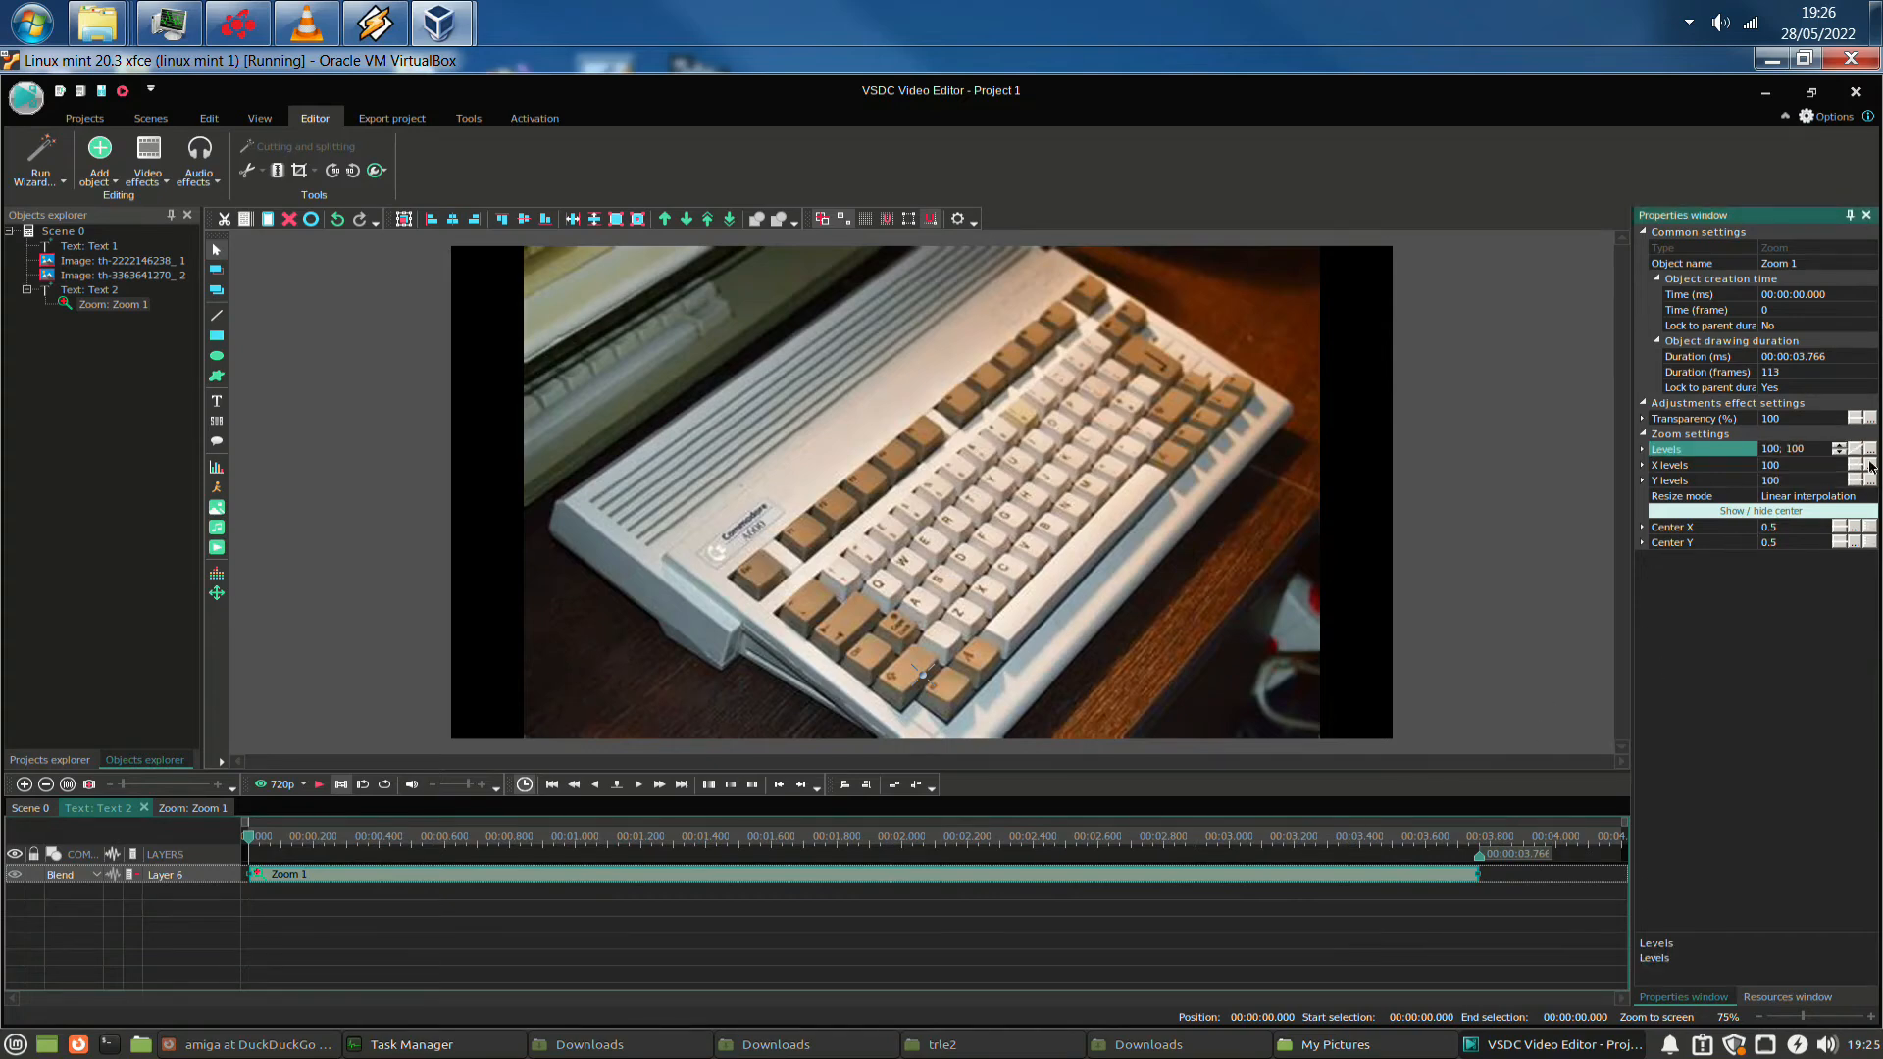
{"action": "left_click", "coordinate": [1869, 453]}
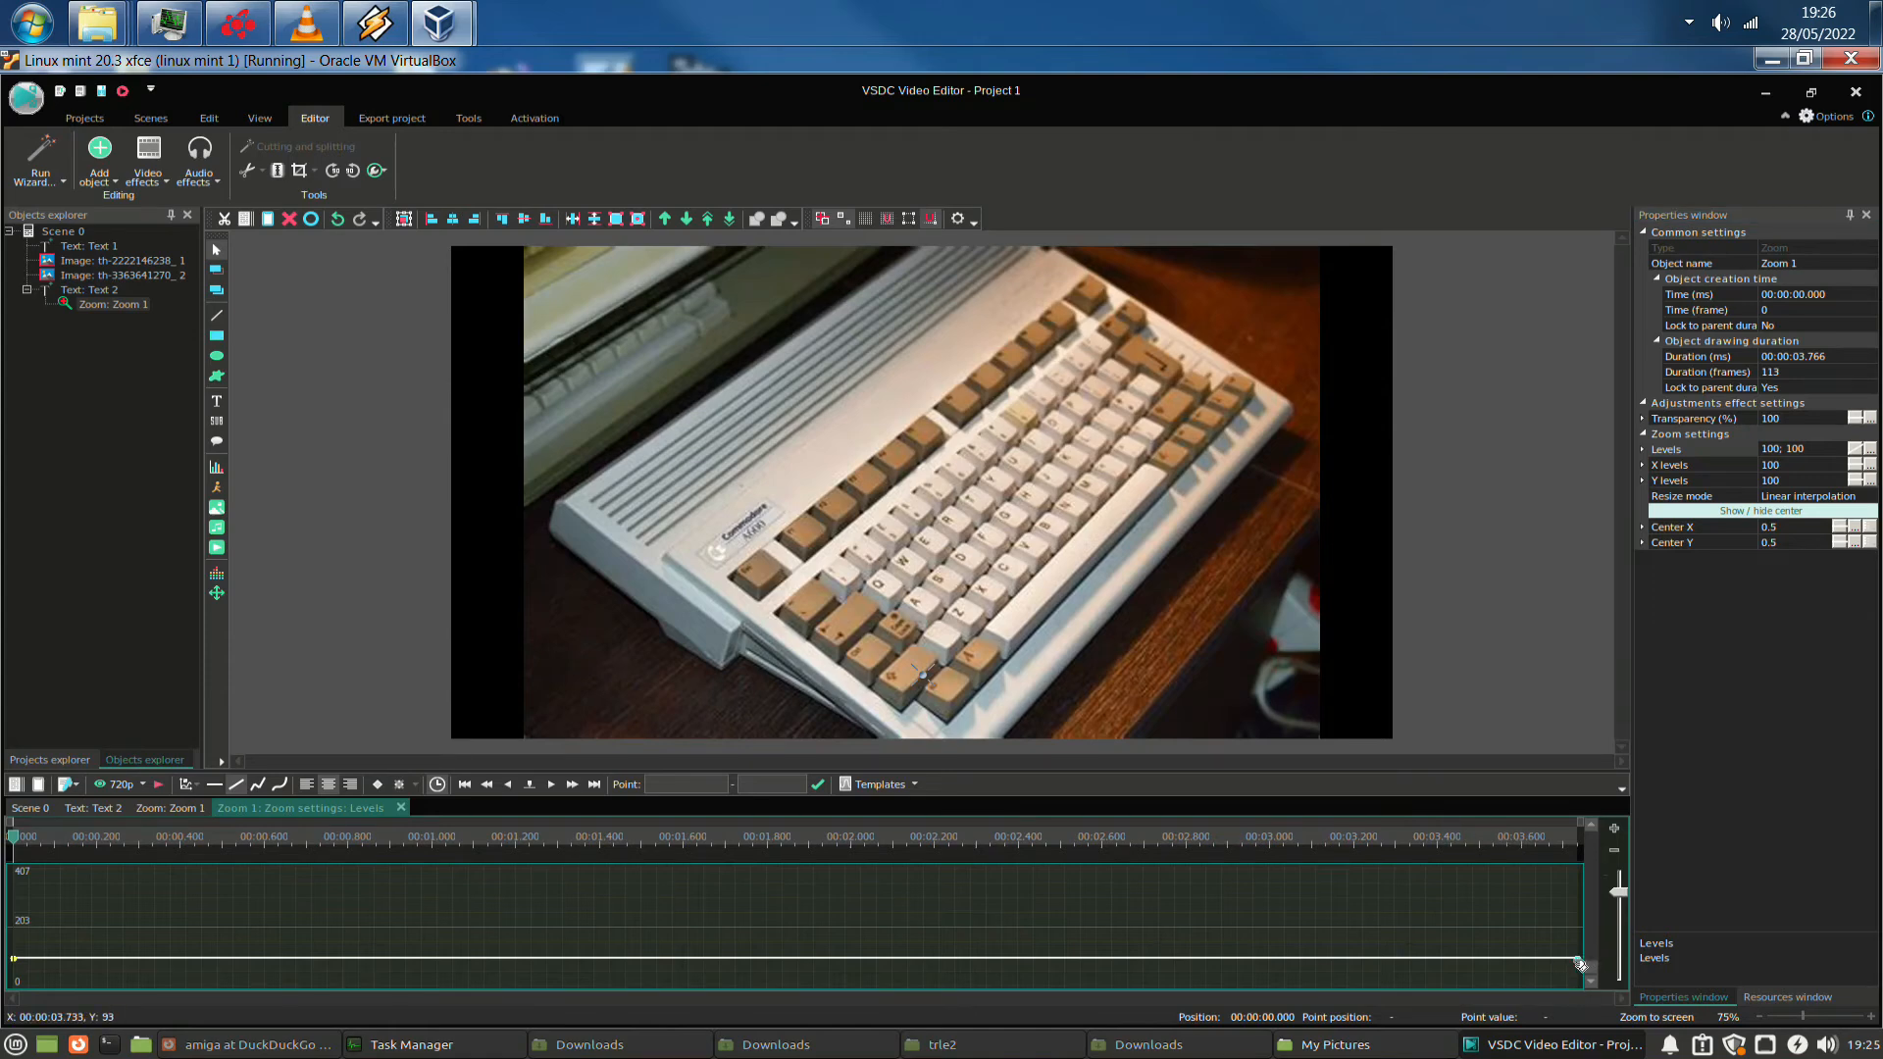
{"action": "left_click_drag", "start_coordinate": [1578, 964], "coordinate": [1577, 943]}
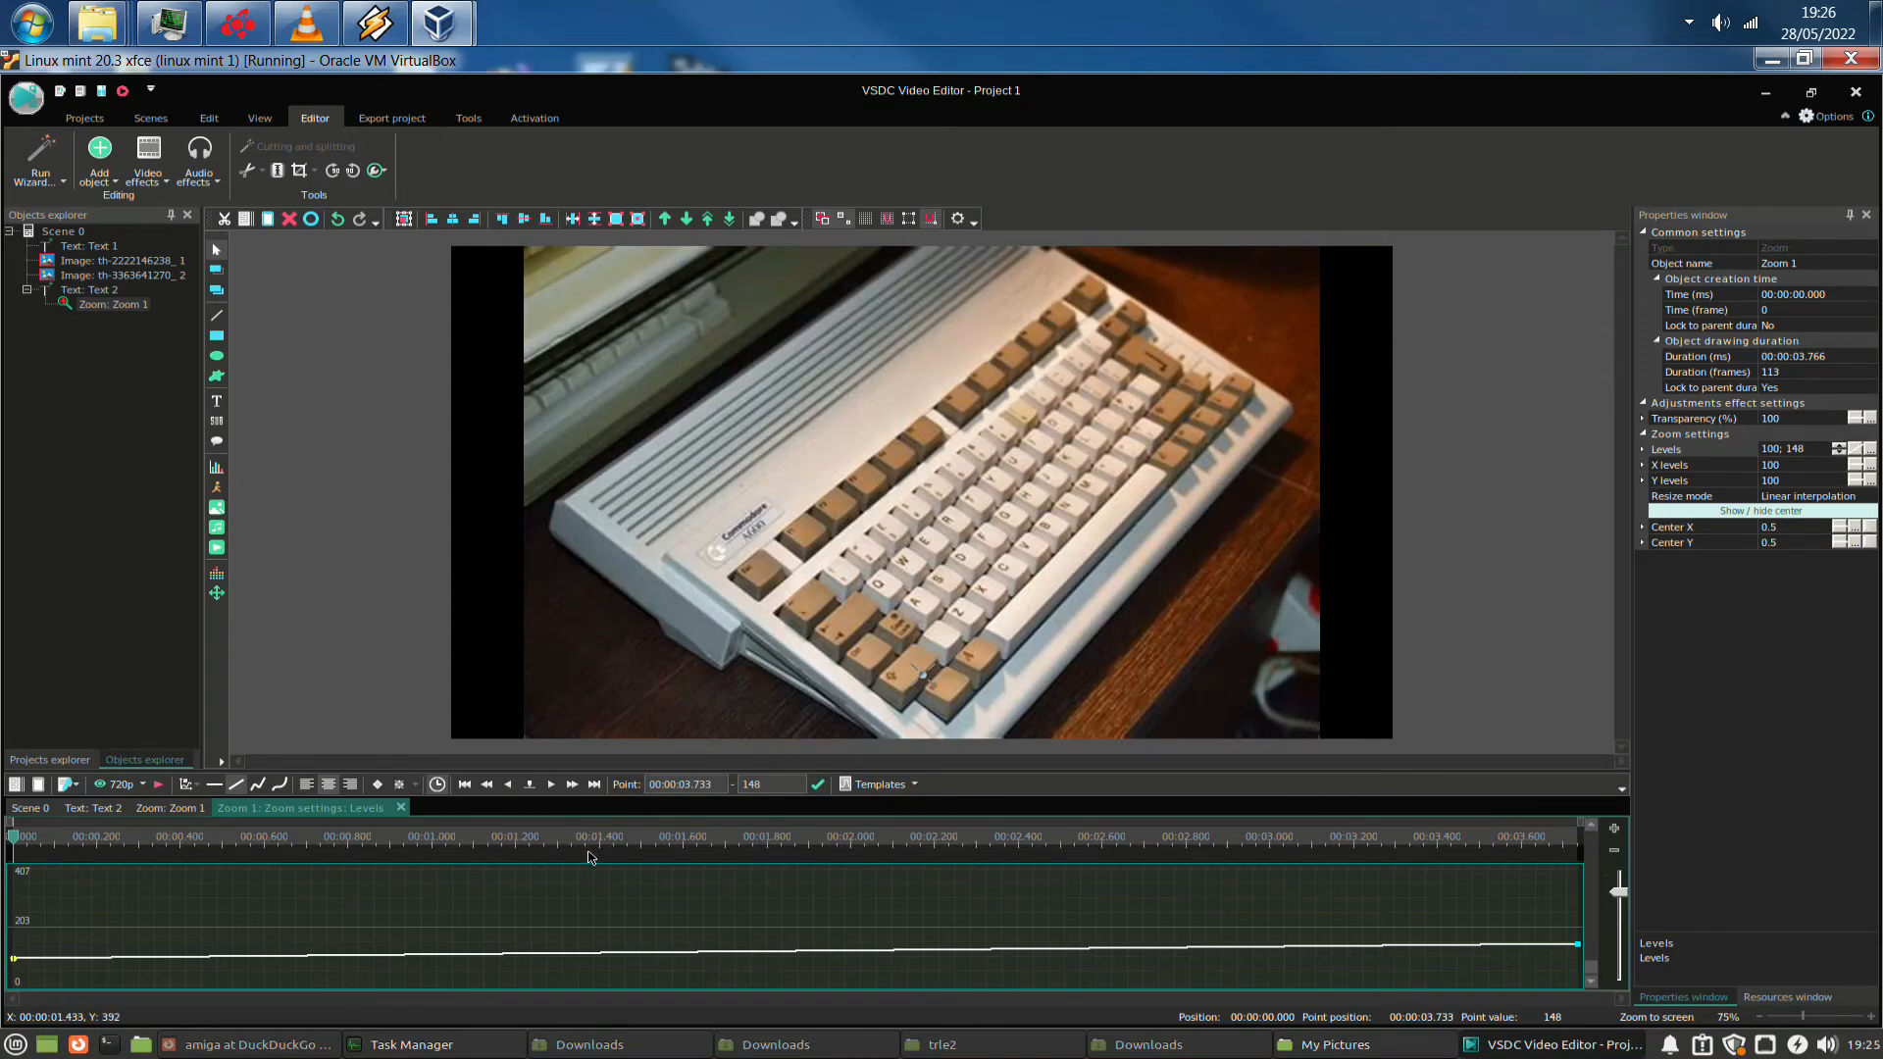
Play the Text 2 caption's zoom from about 00:00:00.066 to check the effect
{"action": "left_click", "coordinate": [42, 840]}
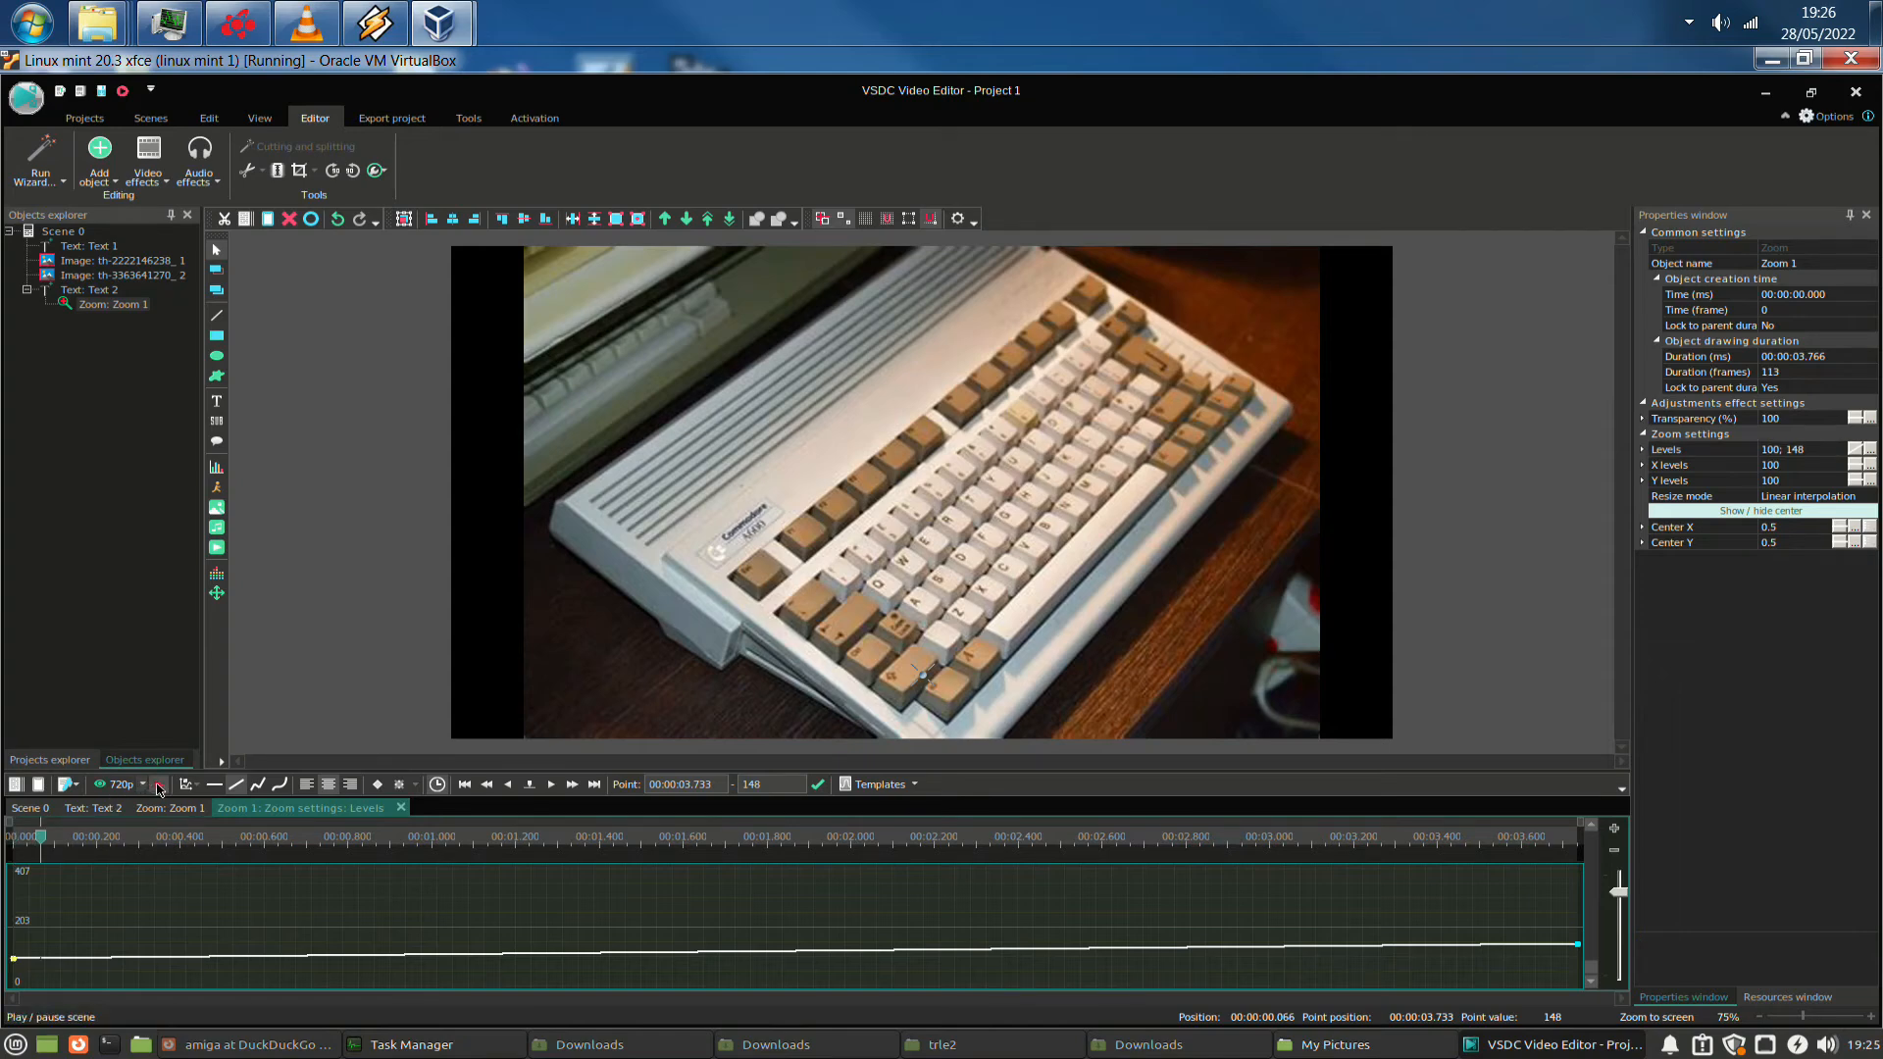
{"action": "left_click", "coordinate": [158, 786]}
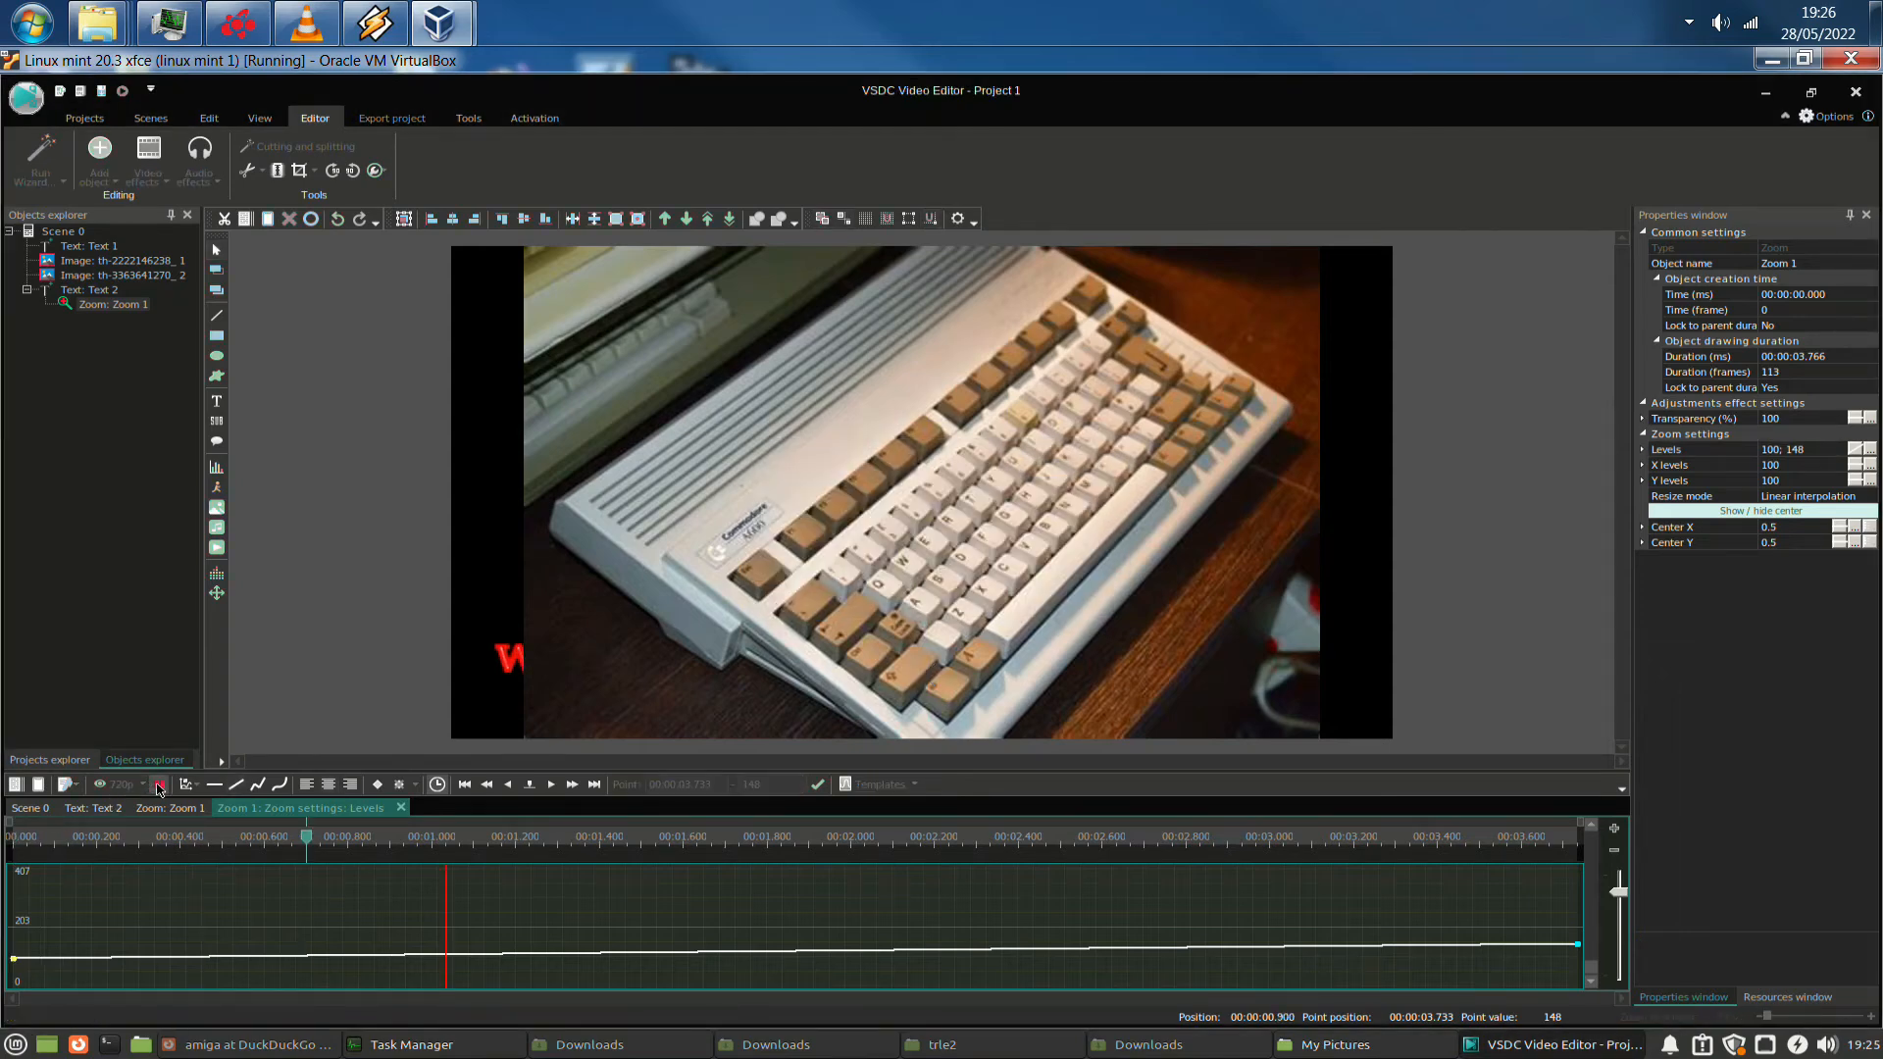
{"action": "left_click", "coordinate": [158, 786]}
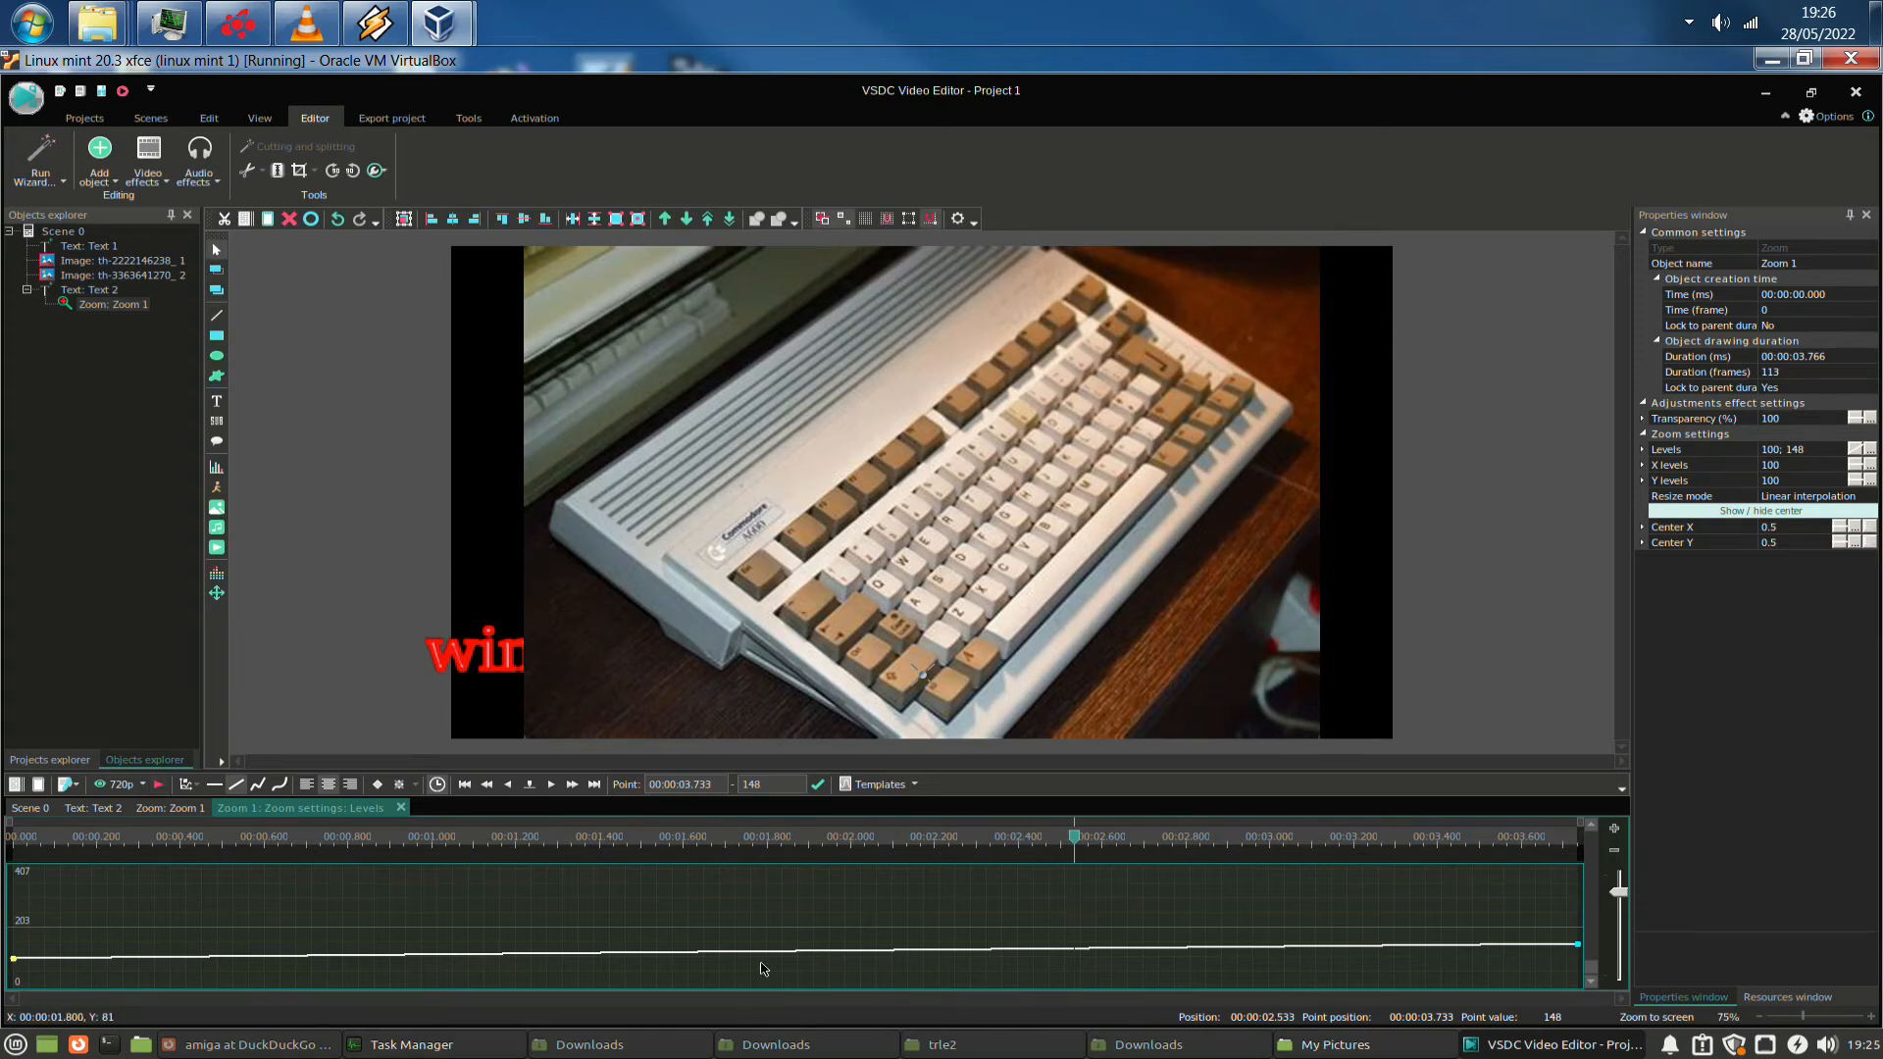
Delete the Zoom effect from the Text 2 caption and return to the scene timeline
{"action": "left_click", "coordinate": [169, 809]}
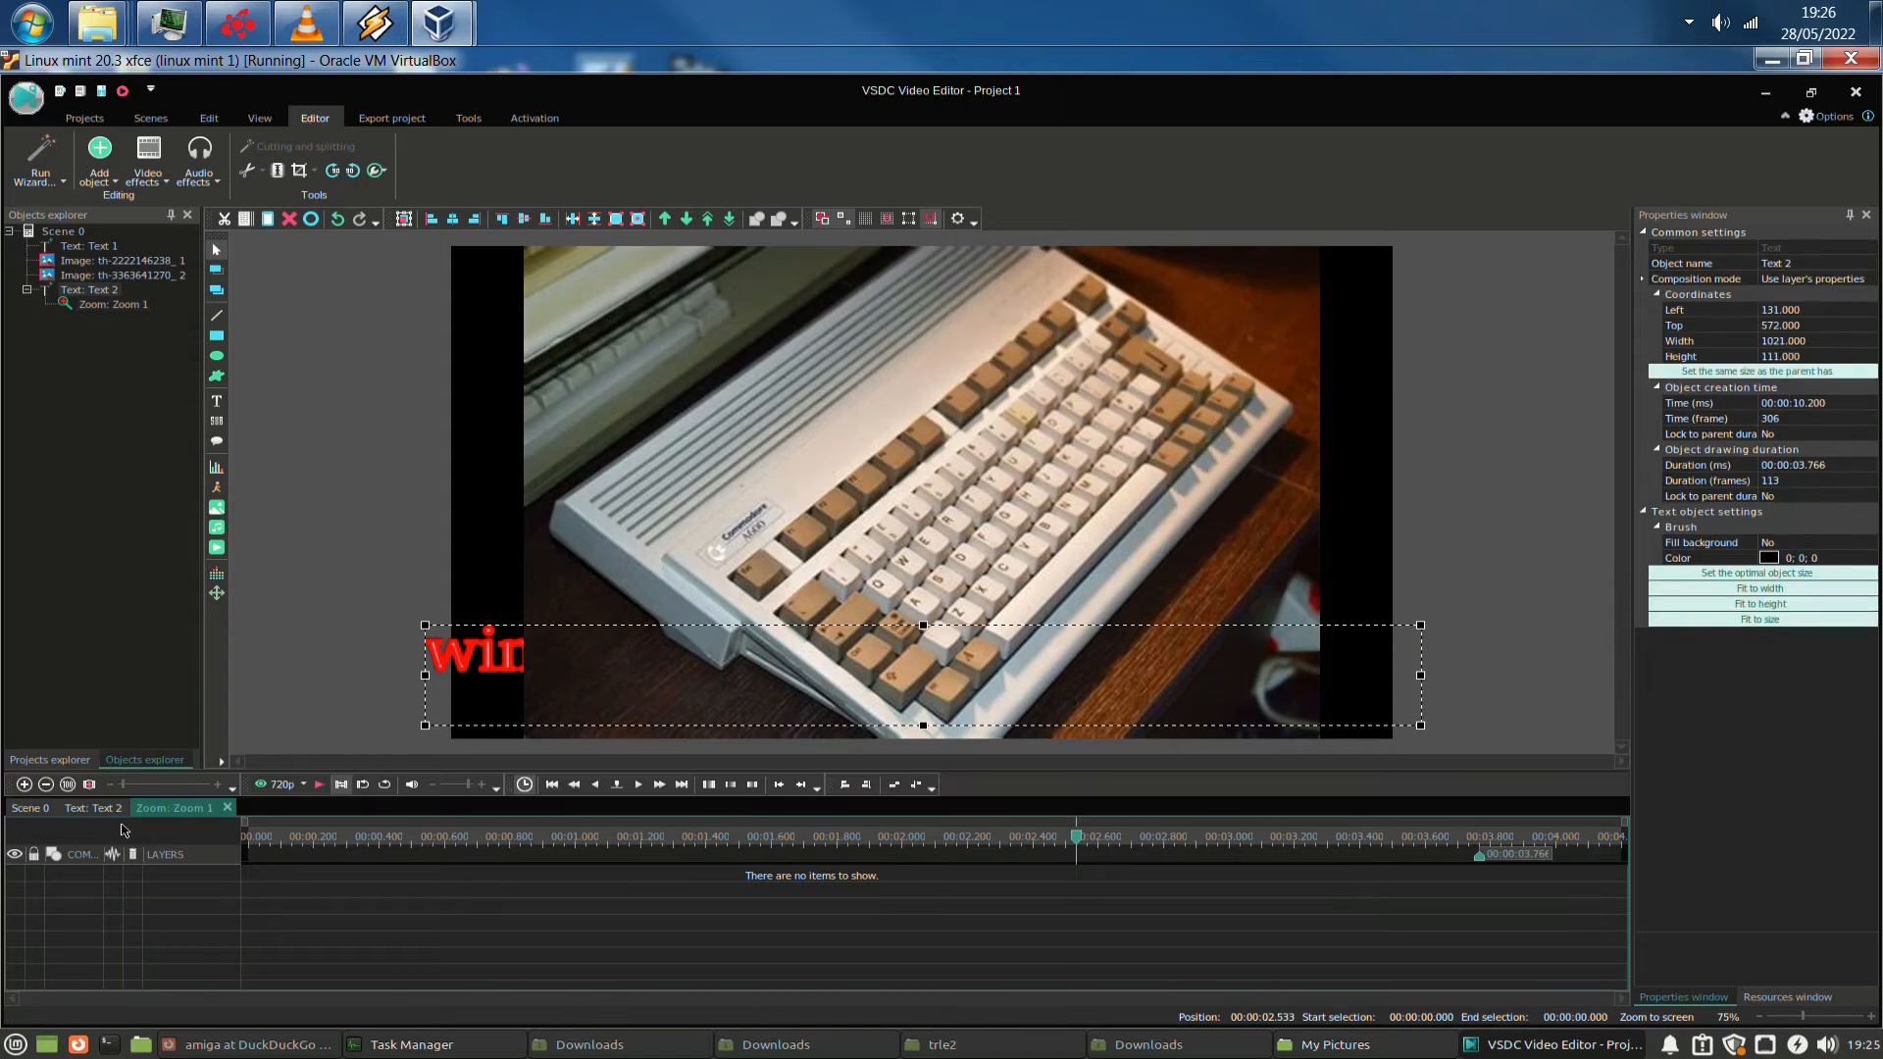
{"action": "left_click", "coordinate": [106, 810]}
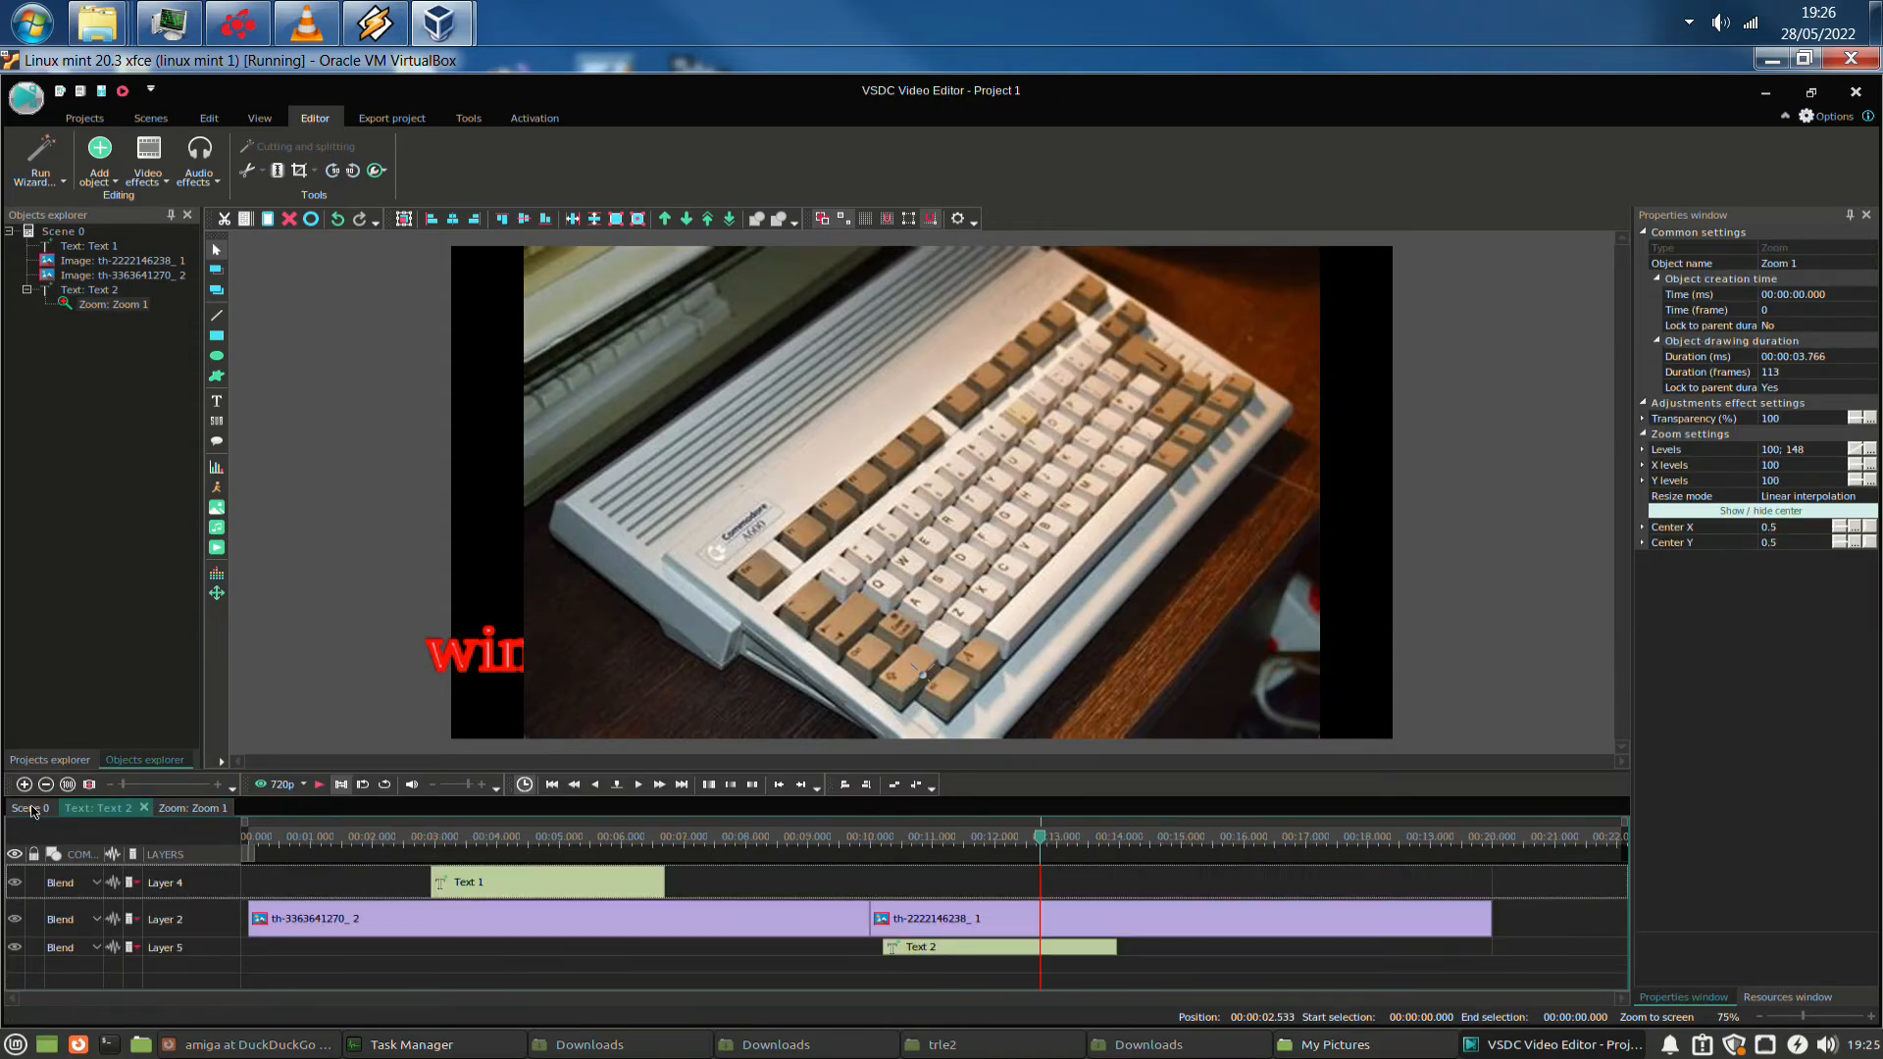
{"action": "left_click", "coordinate": [1068, 982]}
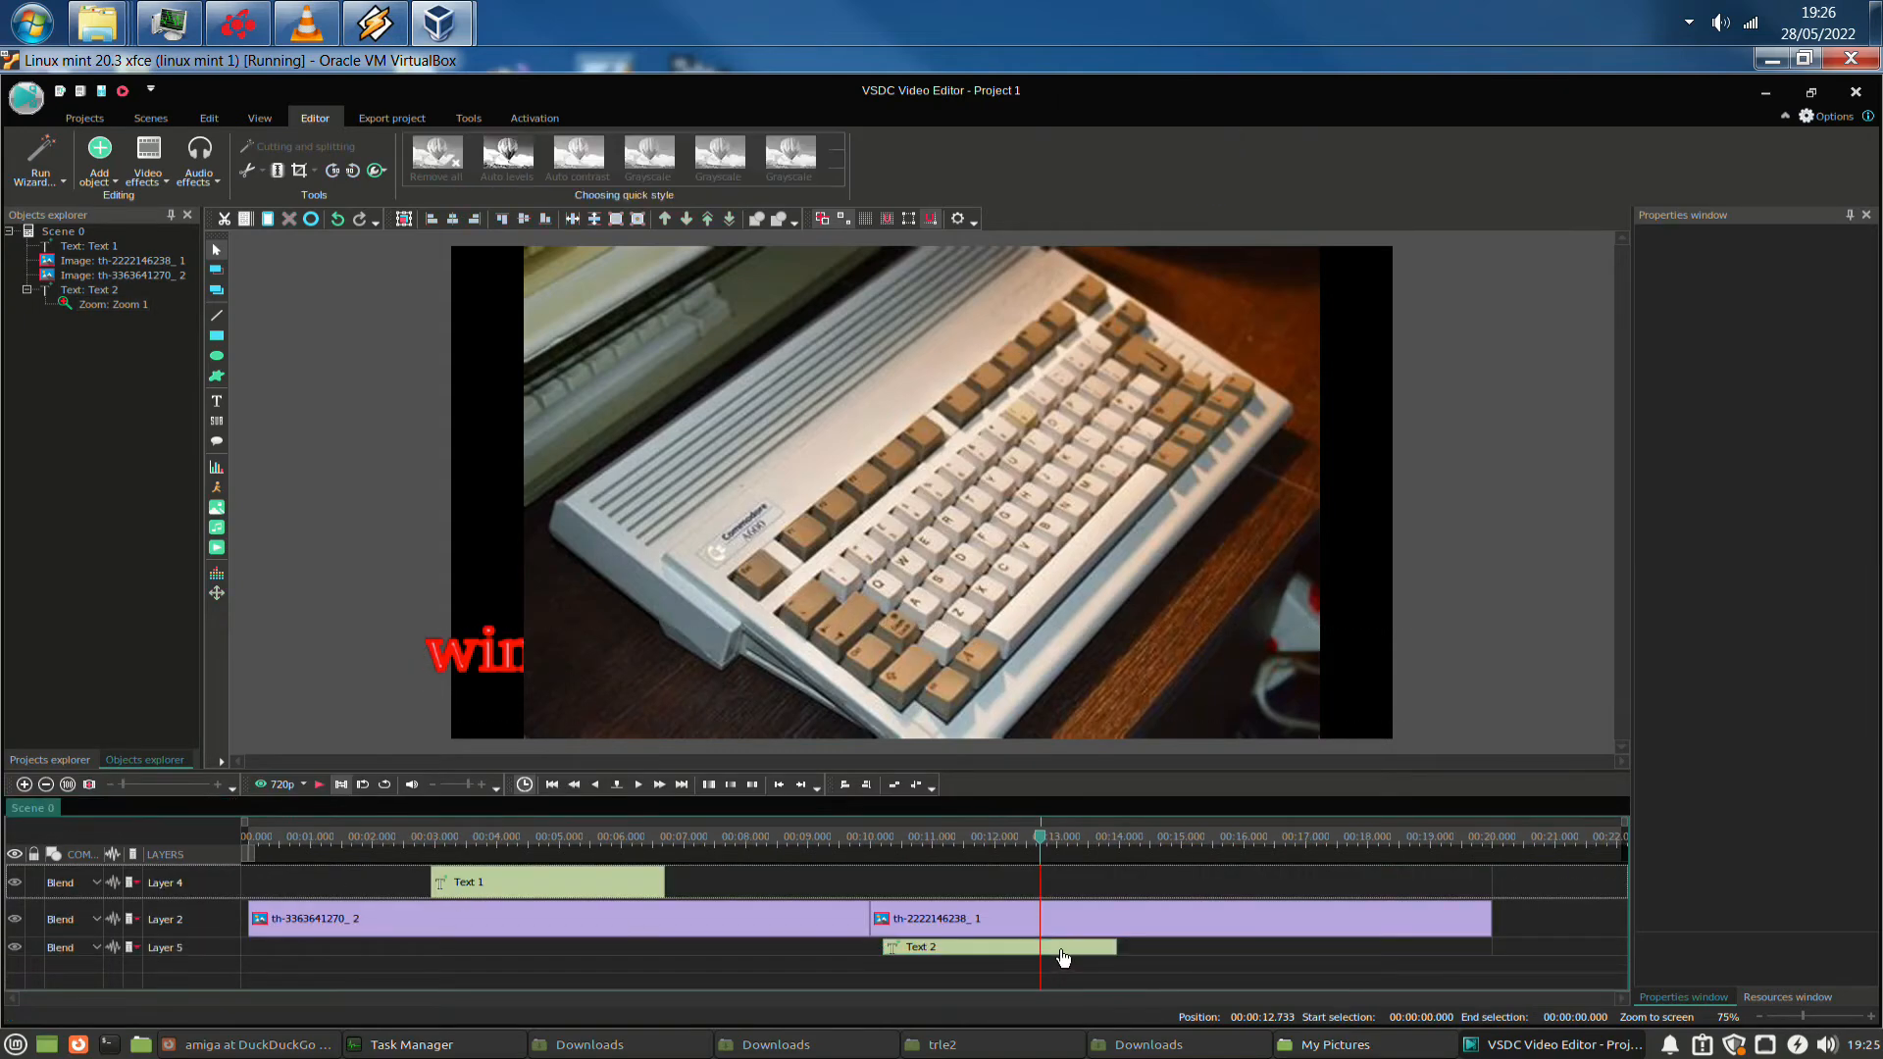
{"action": "double_click", "coordinate": [1063, 948]}
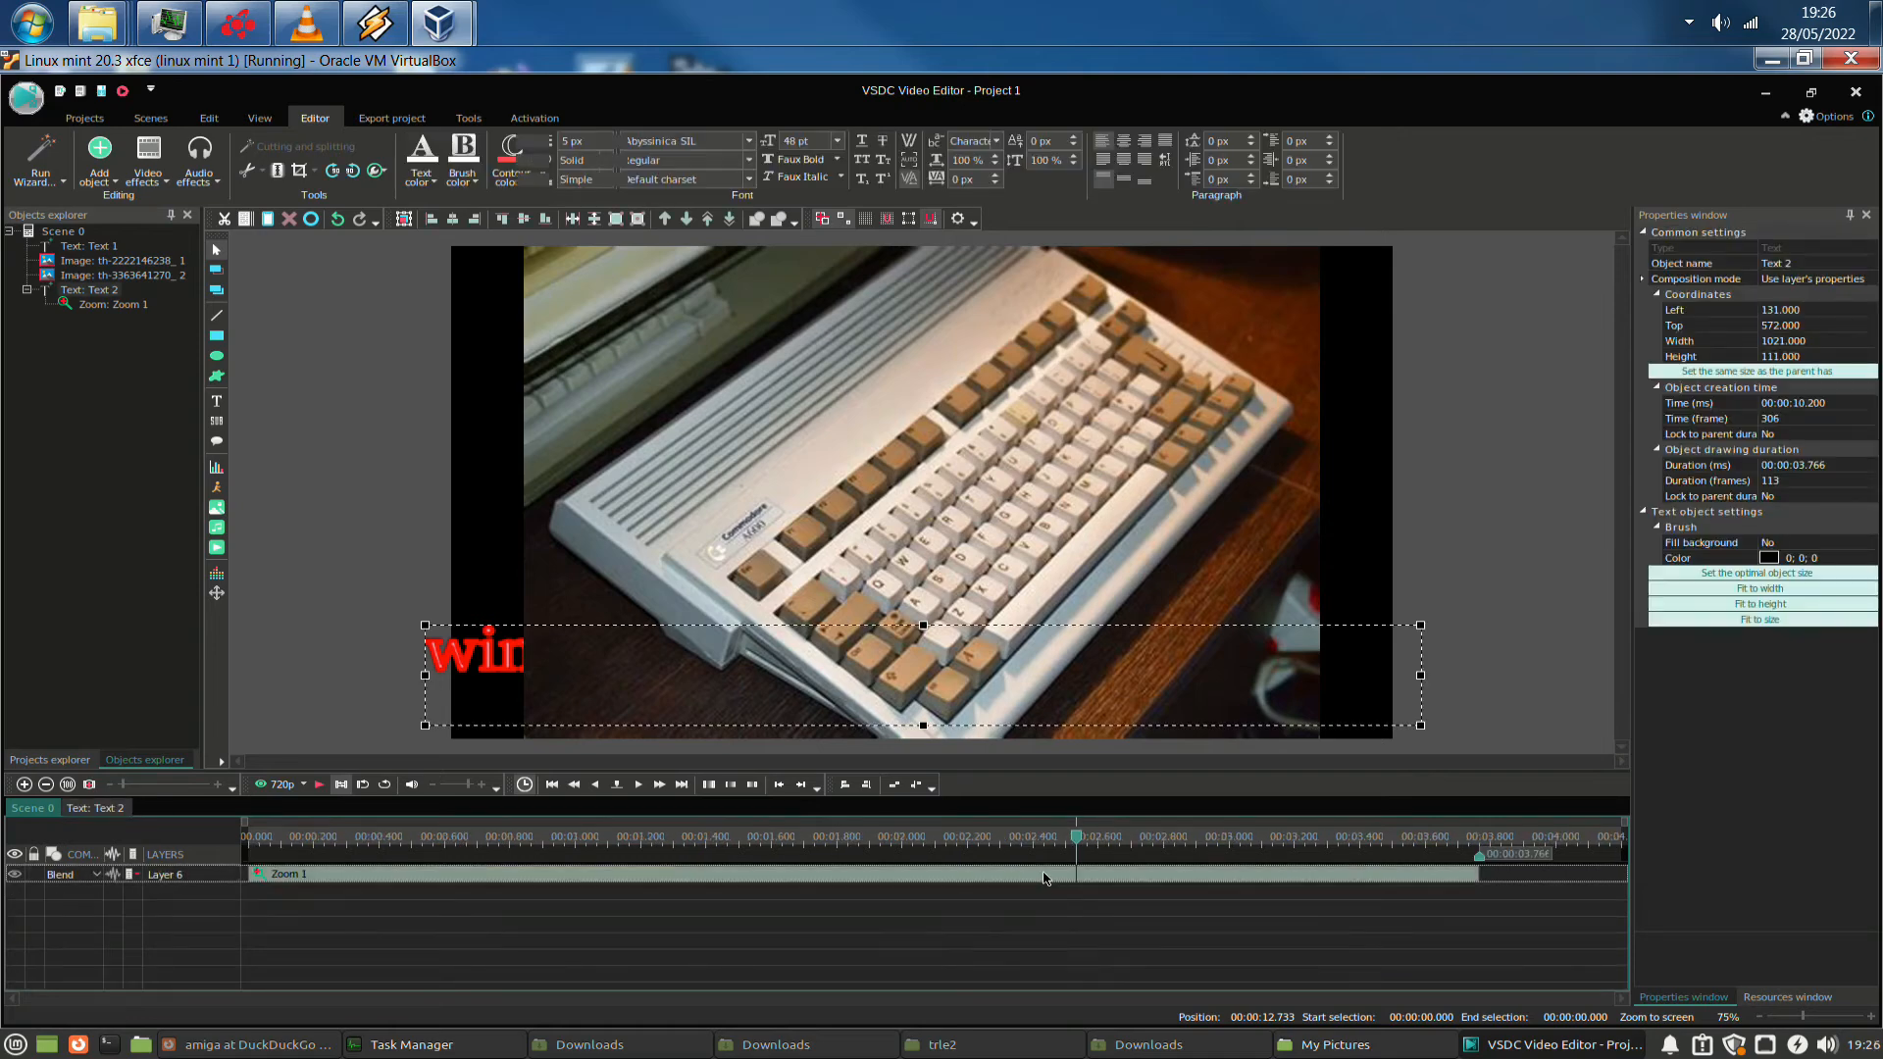
{"action": "right_click", "coordinate": [1076, 869]}
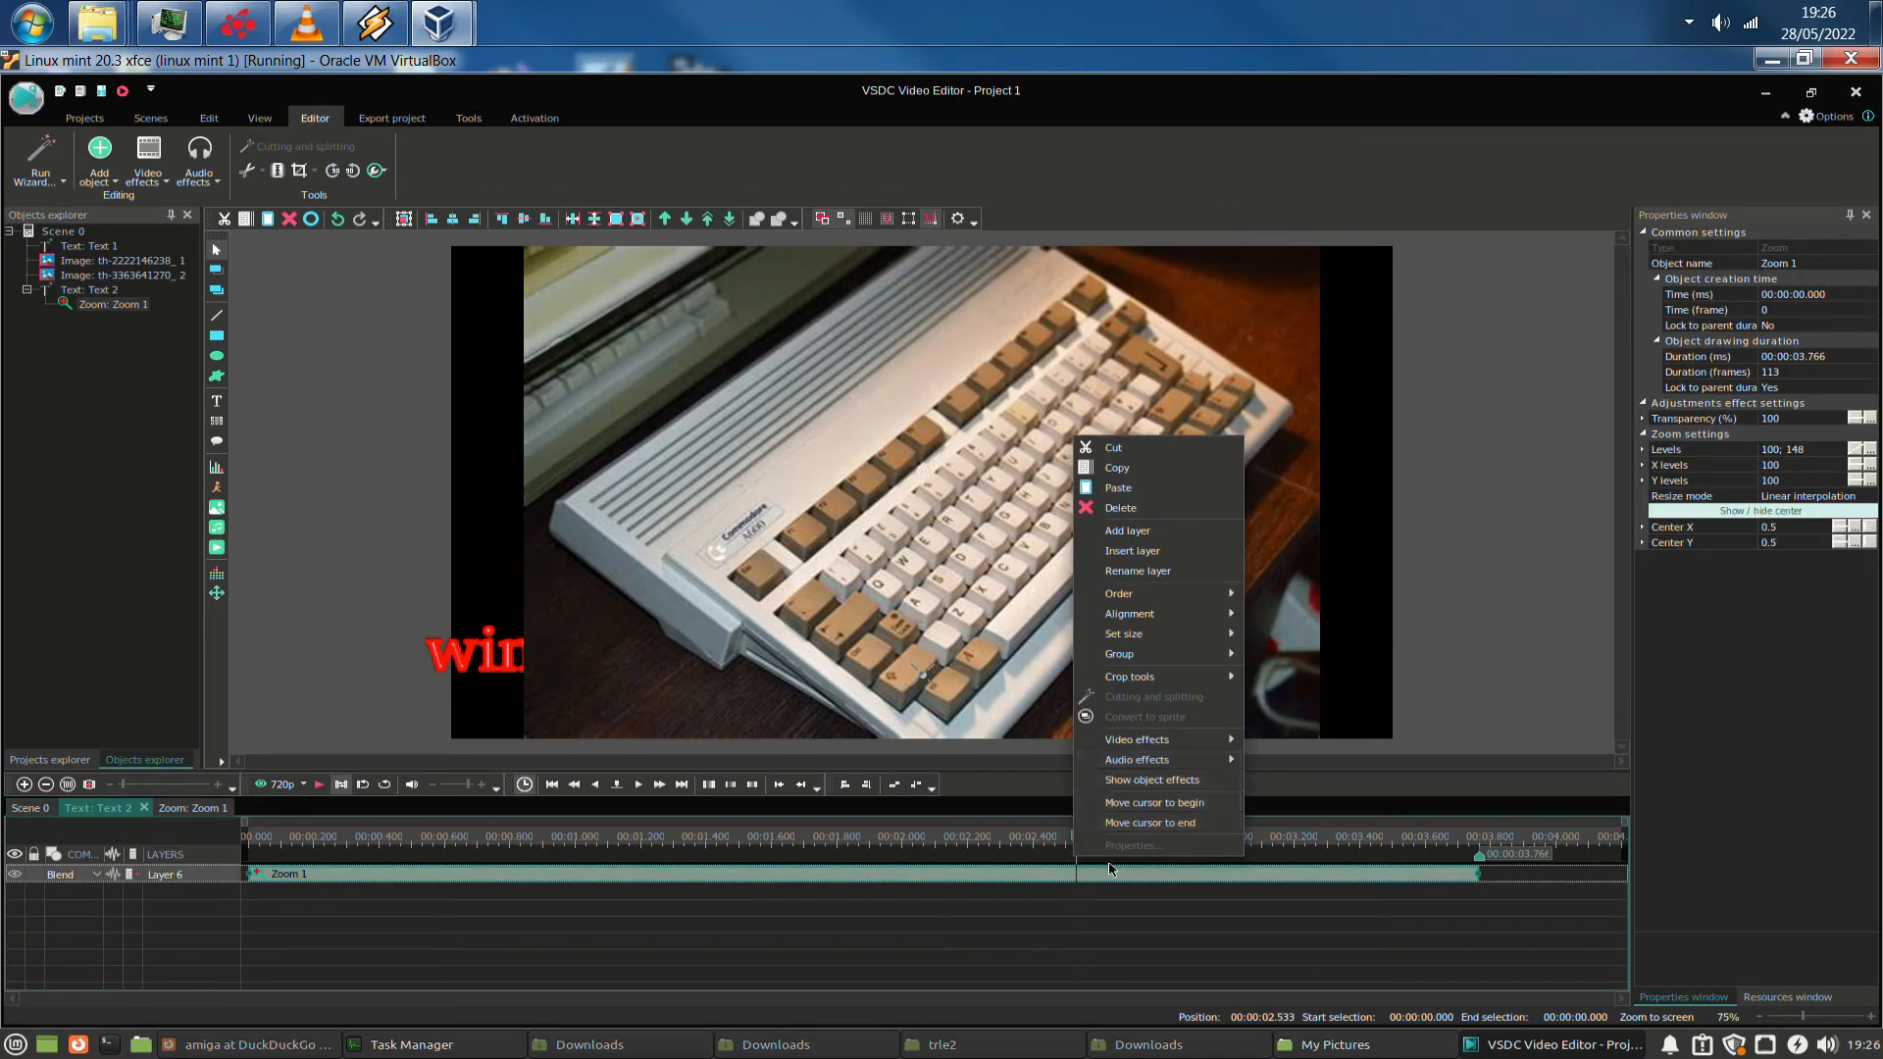
{"action": "left_click", "coordinate": [1120, 508]}
{"action": "left_click", "coordinate": [44, 814]}
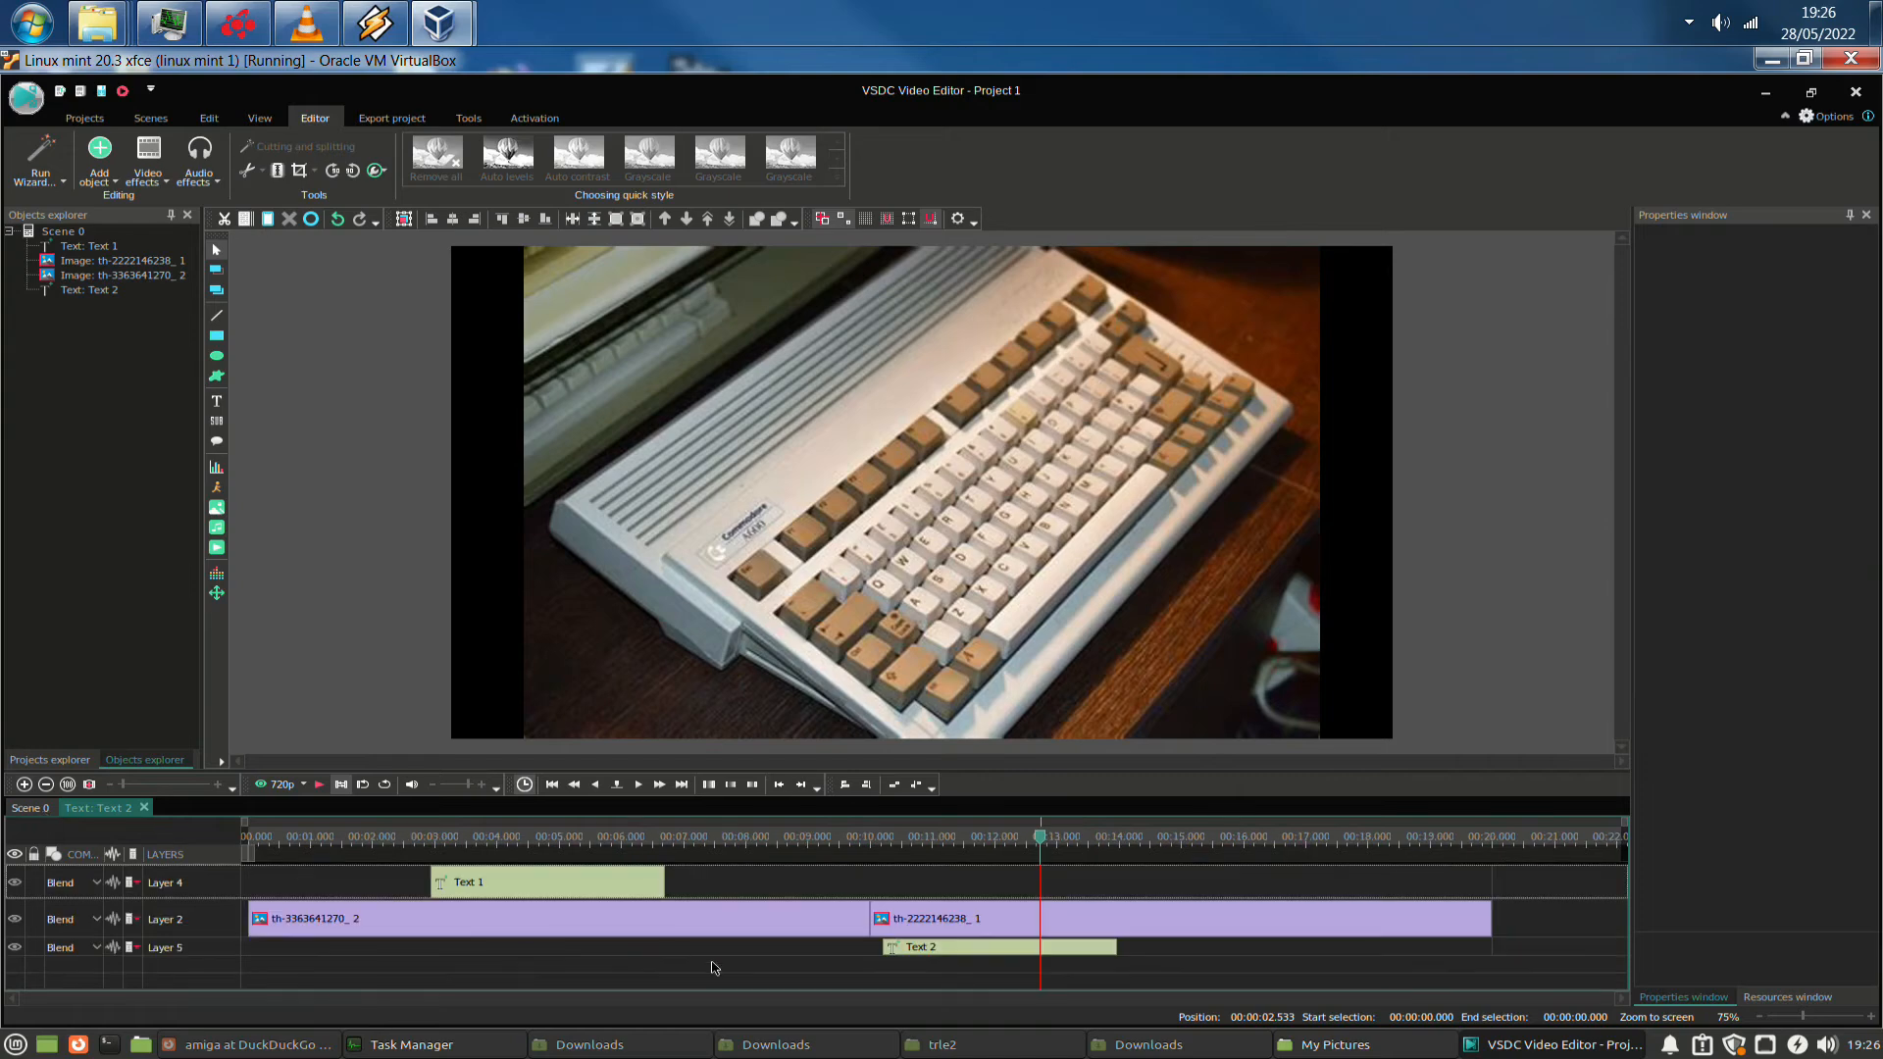
{"action": "left_click", "coordinate": [980, 947]}
{"action": "double_click", "coordinate": [1016, 918]}
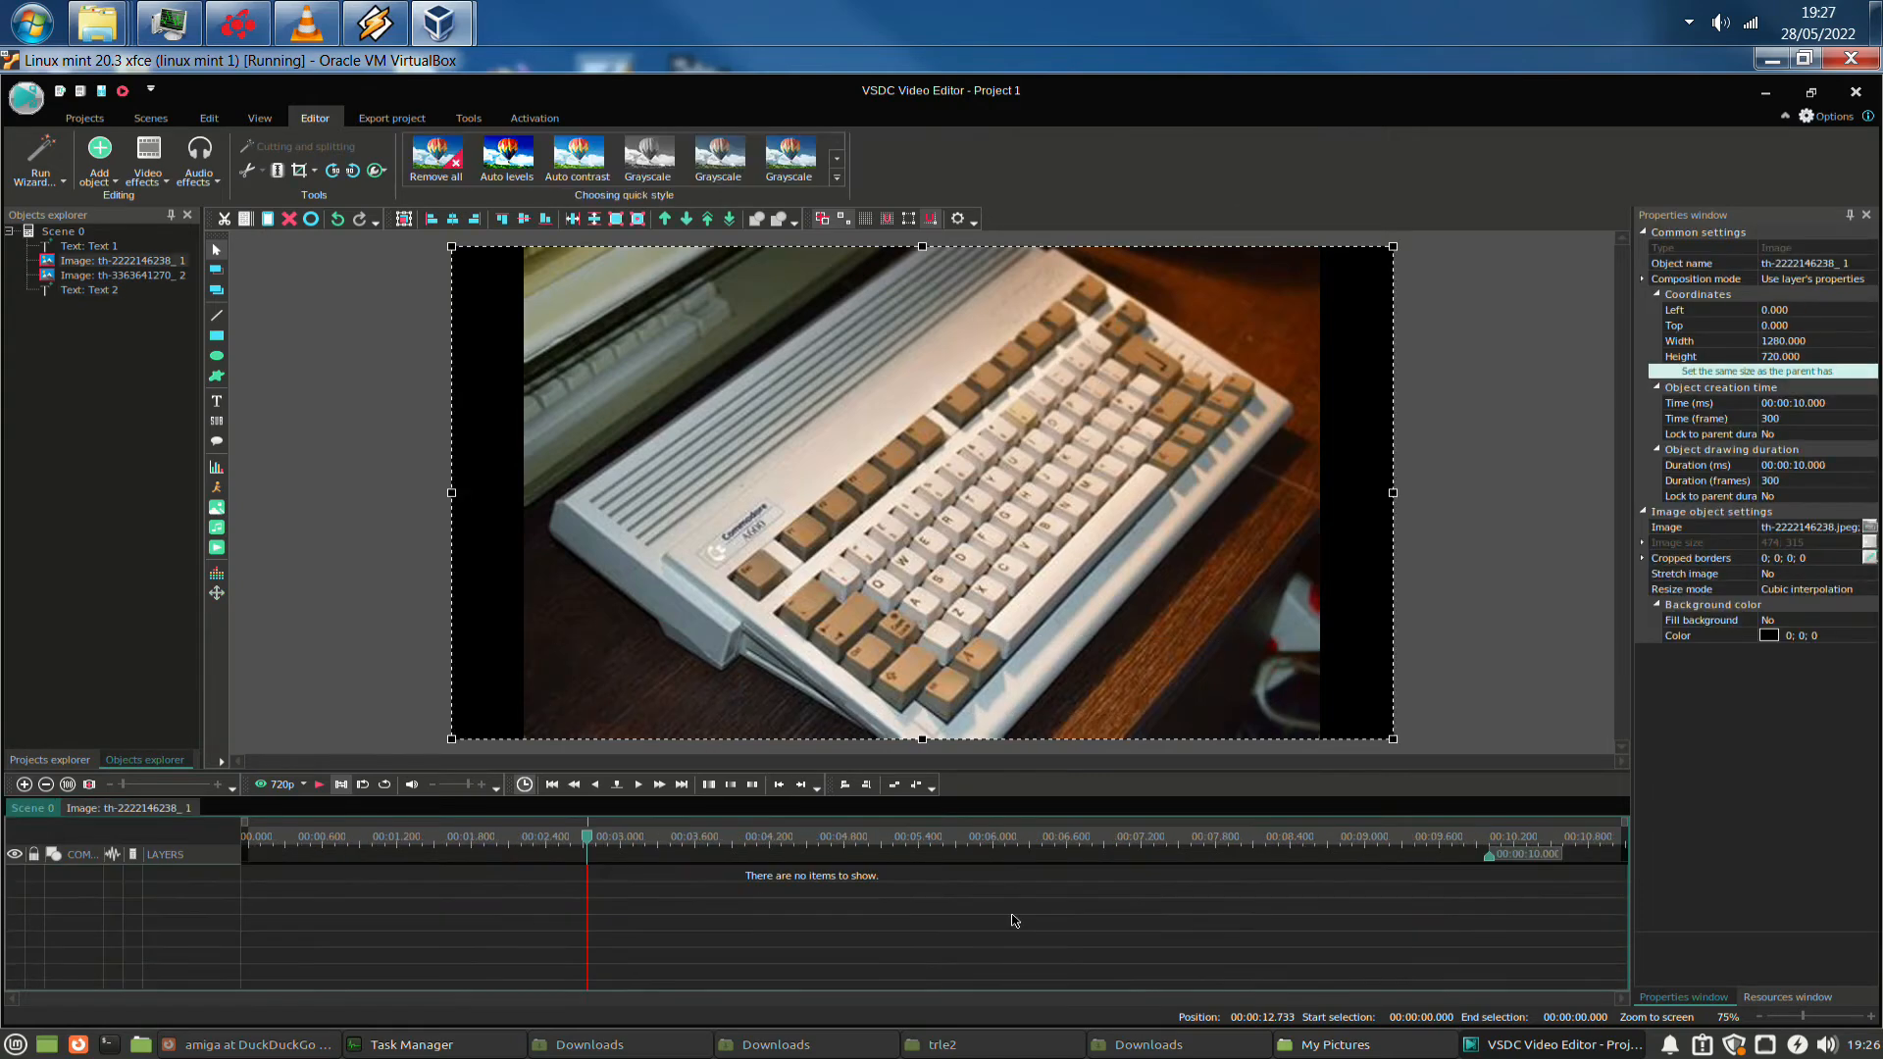
{"action": "left_click", "coordinate": [148, 161]}
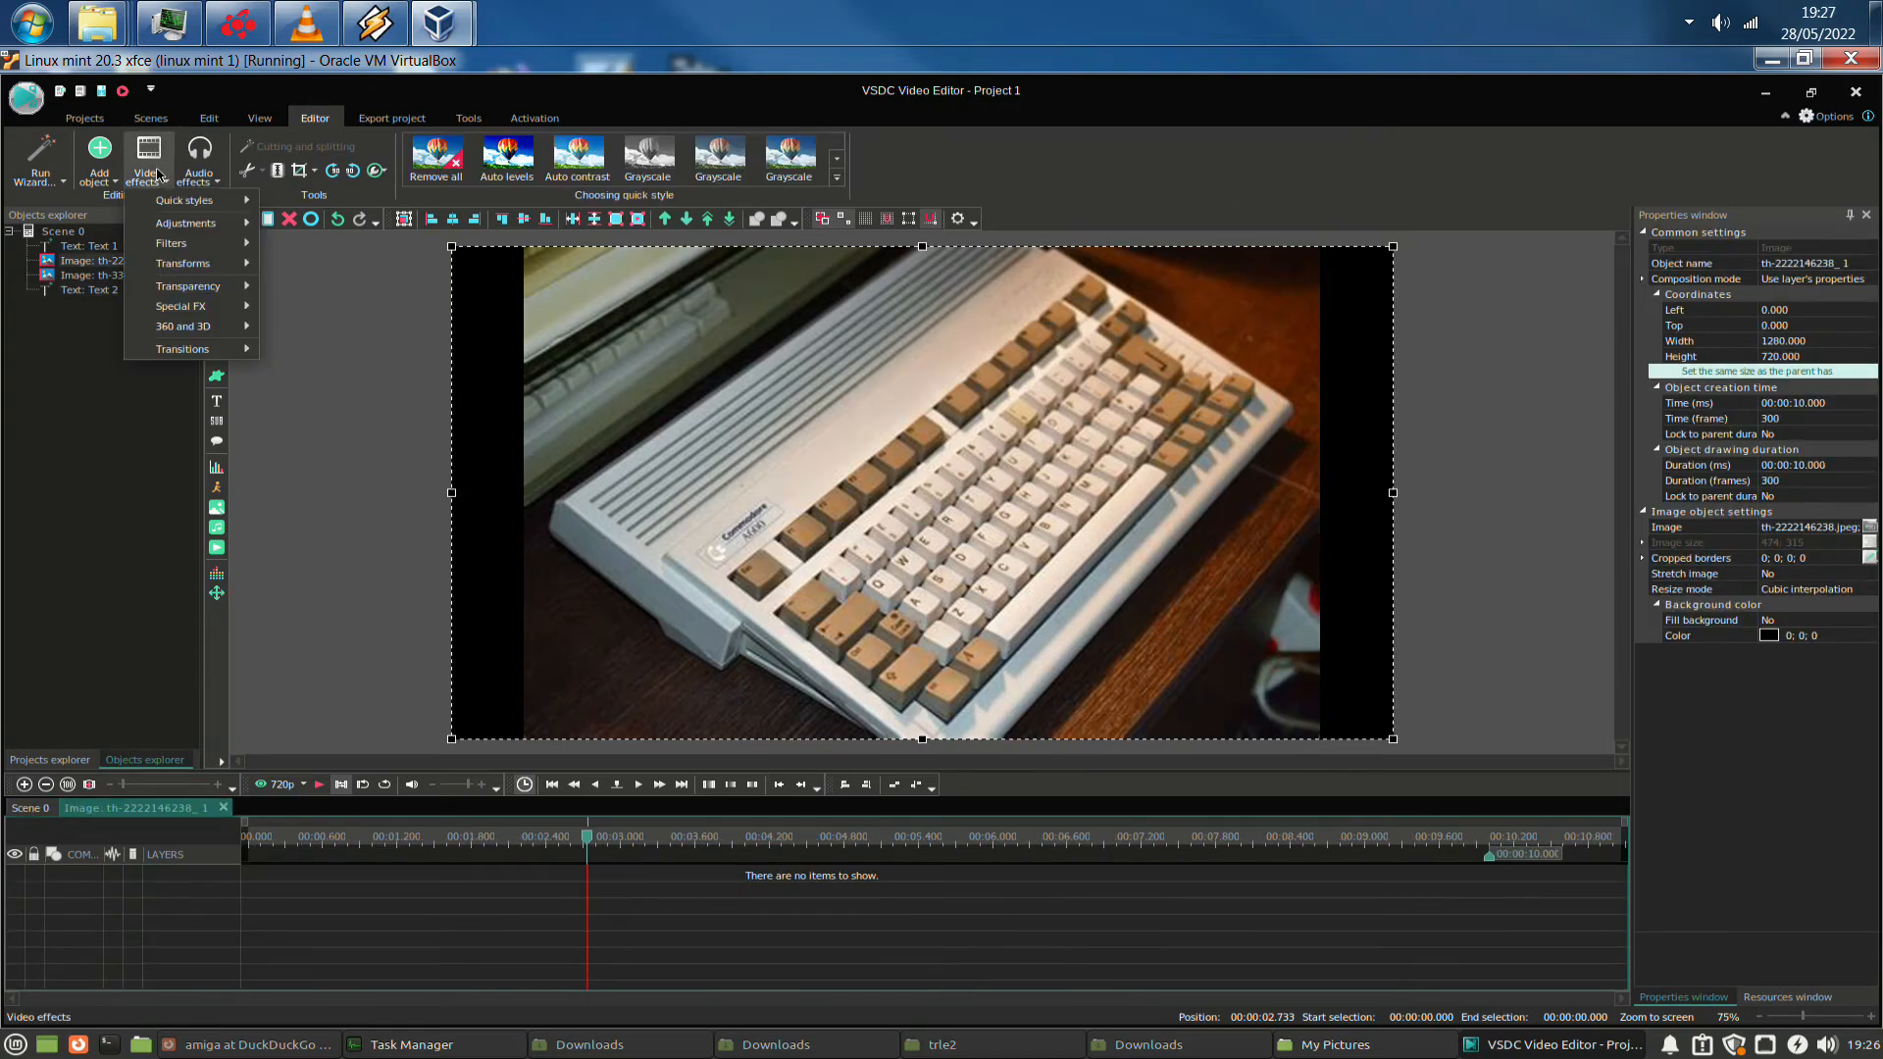
{"action": "mouse_move", "coordinate": [199, 265]}
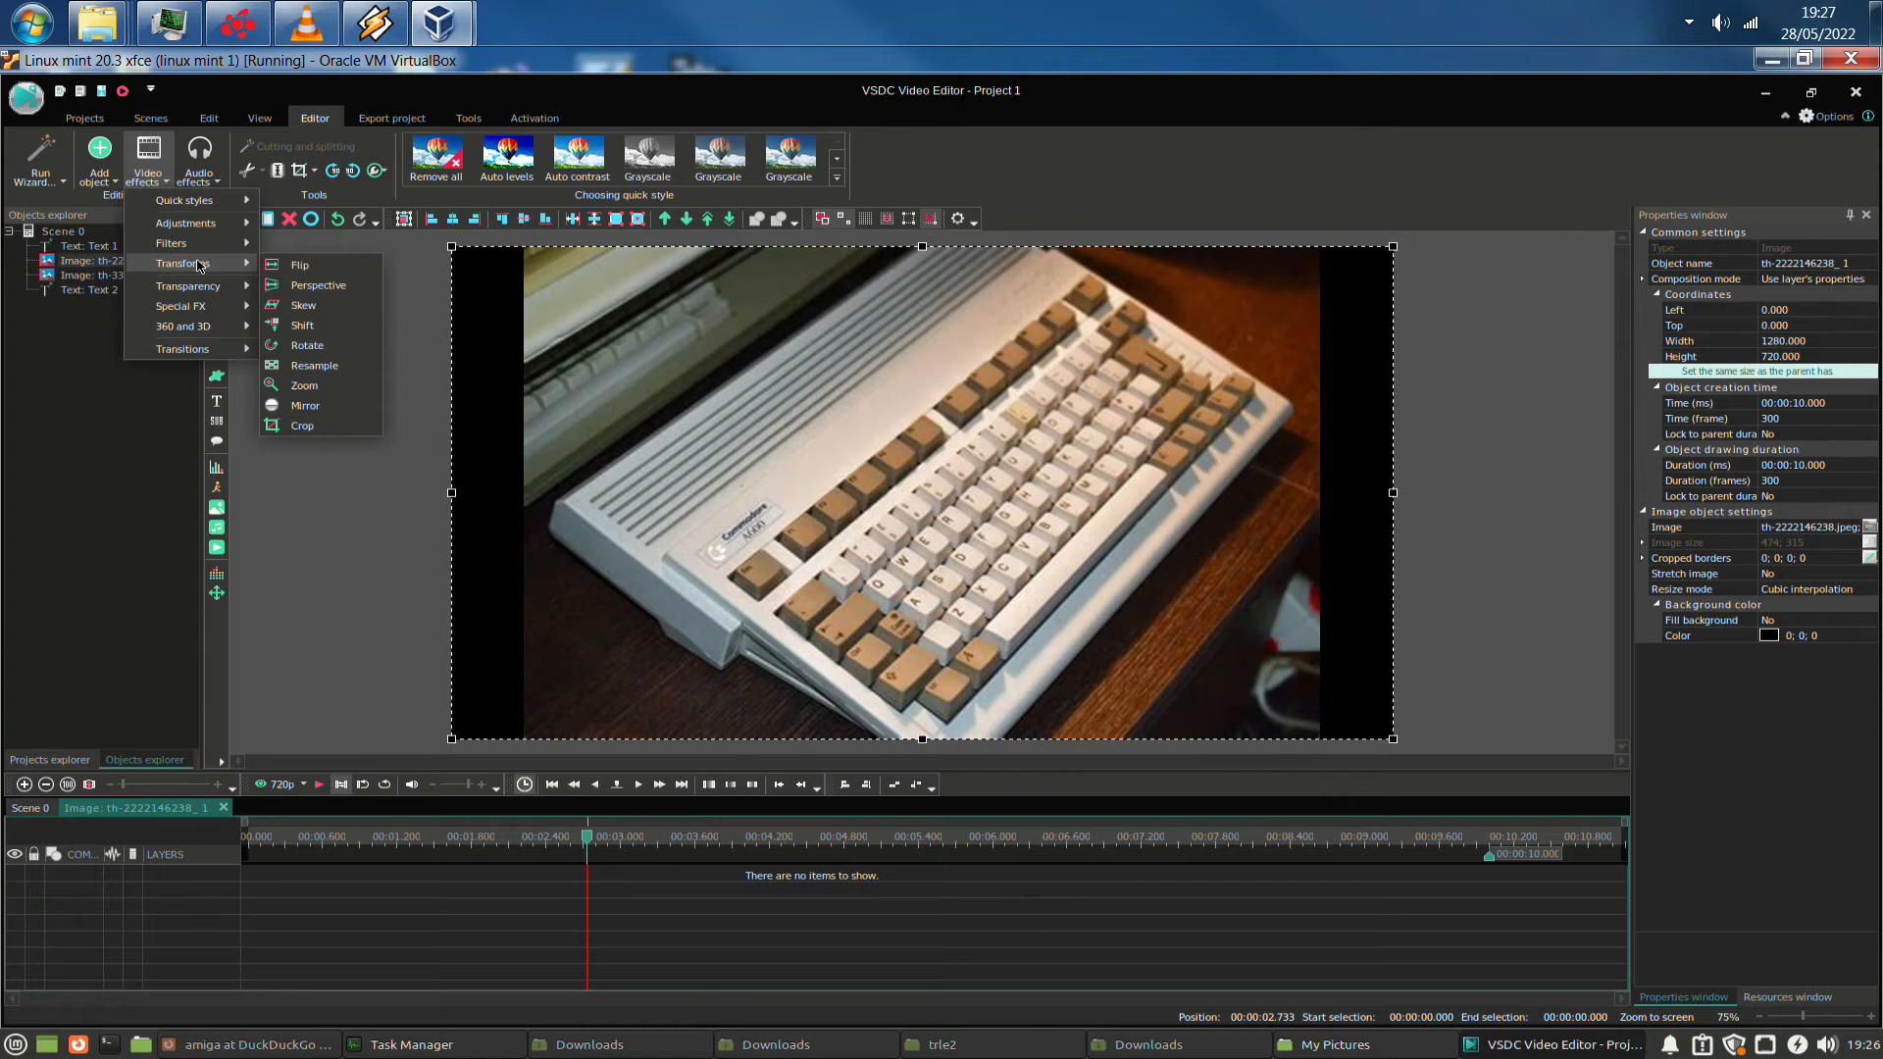
{"action": "left_click", "coordinate": [312, 365]}
{"action": "left_click", "coordinate": [1128, 652]}
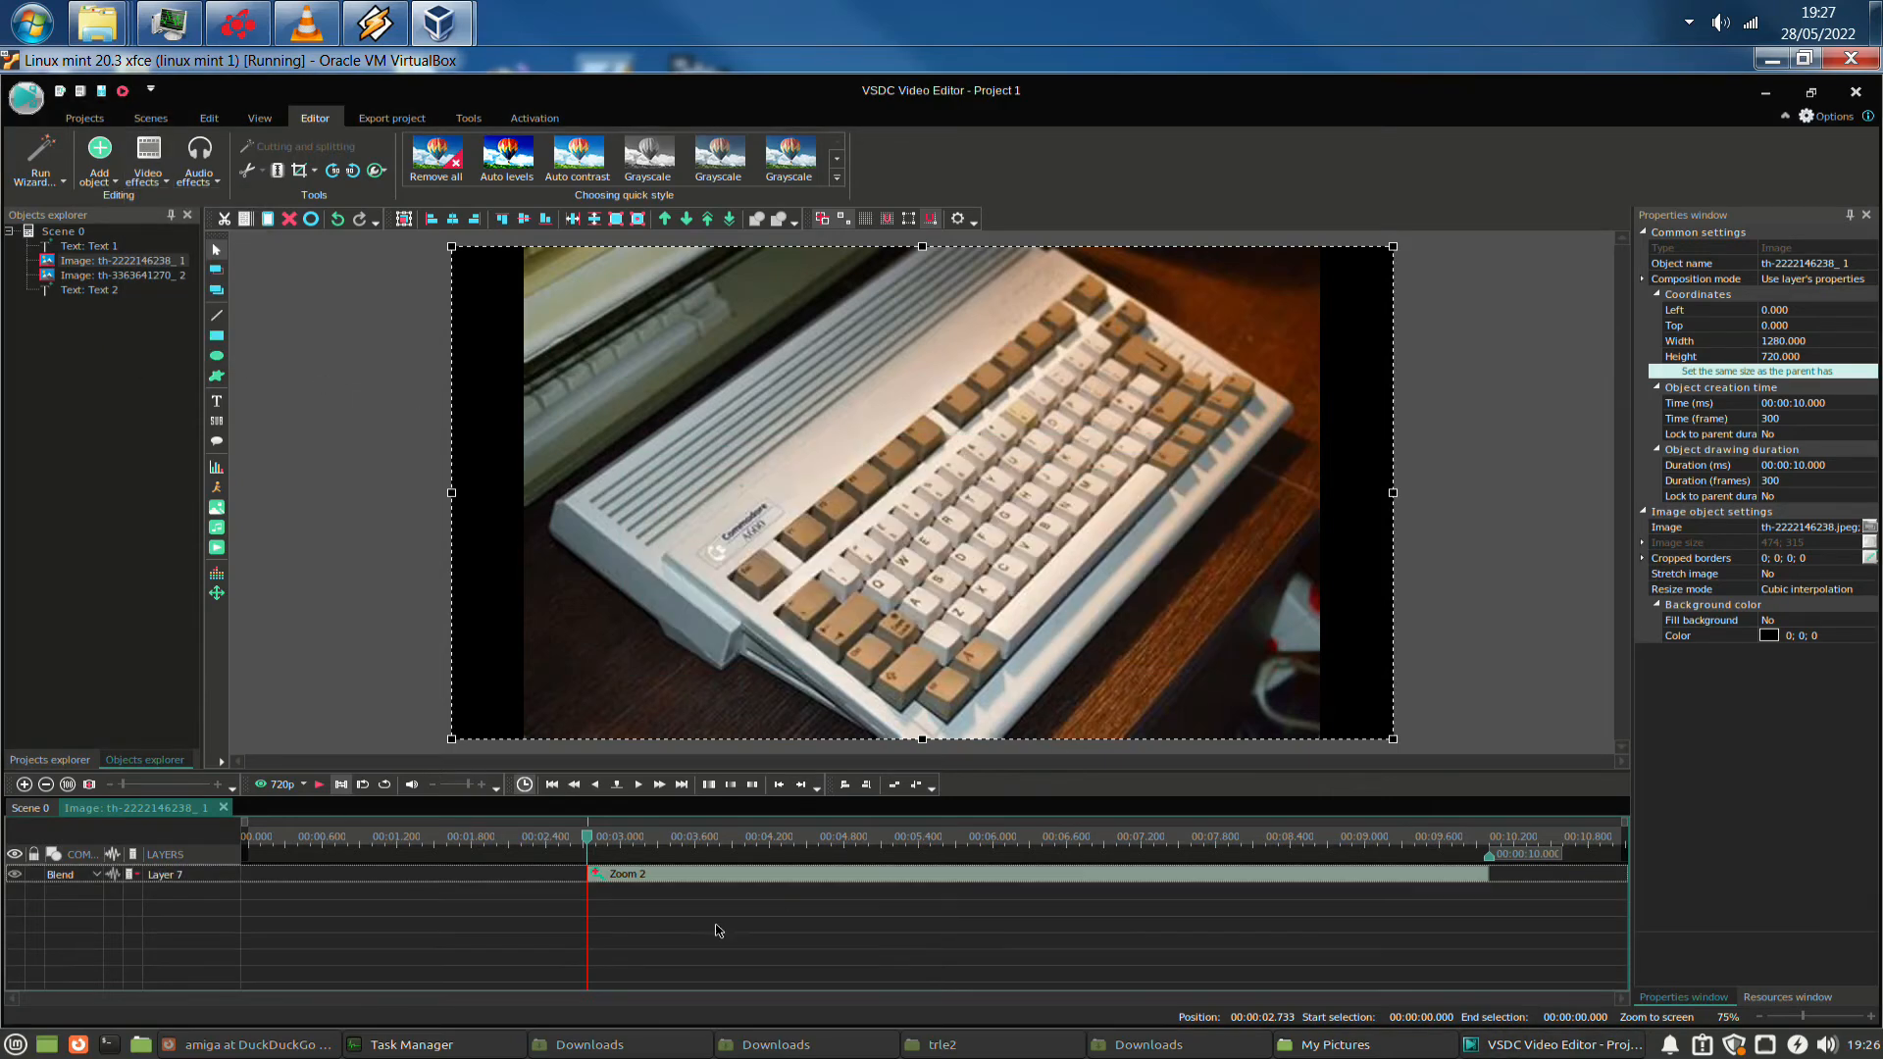
Extend the second image's Zoom effect back to 00:00:00.000 and raise the last point of its levels curve to 193
{"action": "left_click", "coordinate": [597, 877]}
{"action": "left_click_drag", "start_coordinate": [589, 873], "coordinate": [206, 878]}
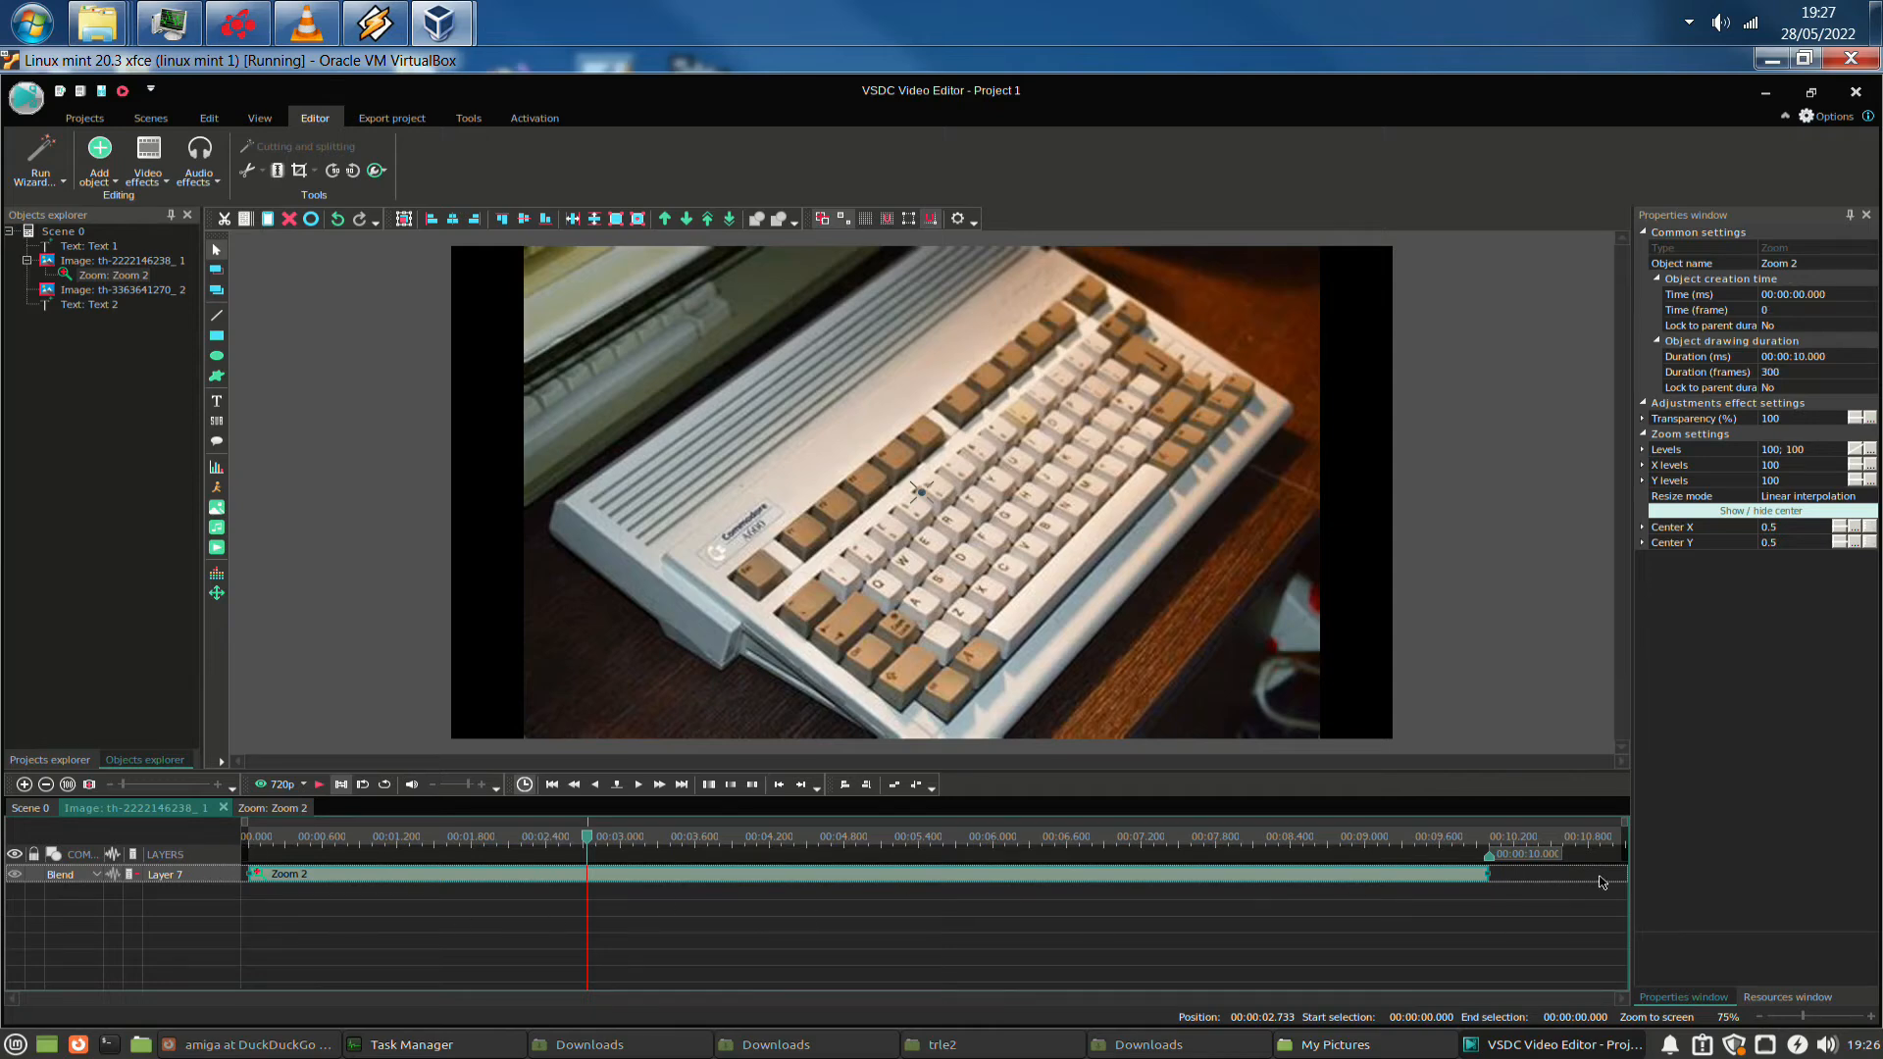
{"action": "left_click", "coordinate": [1871, 451]}
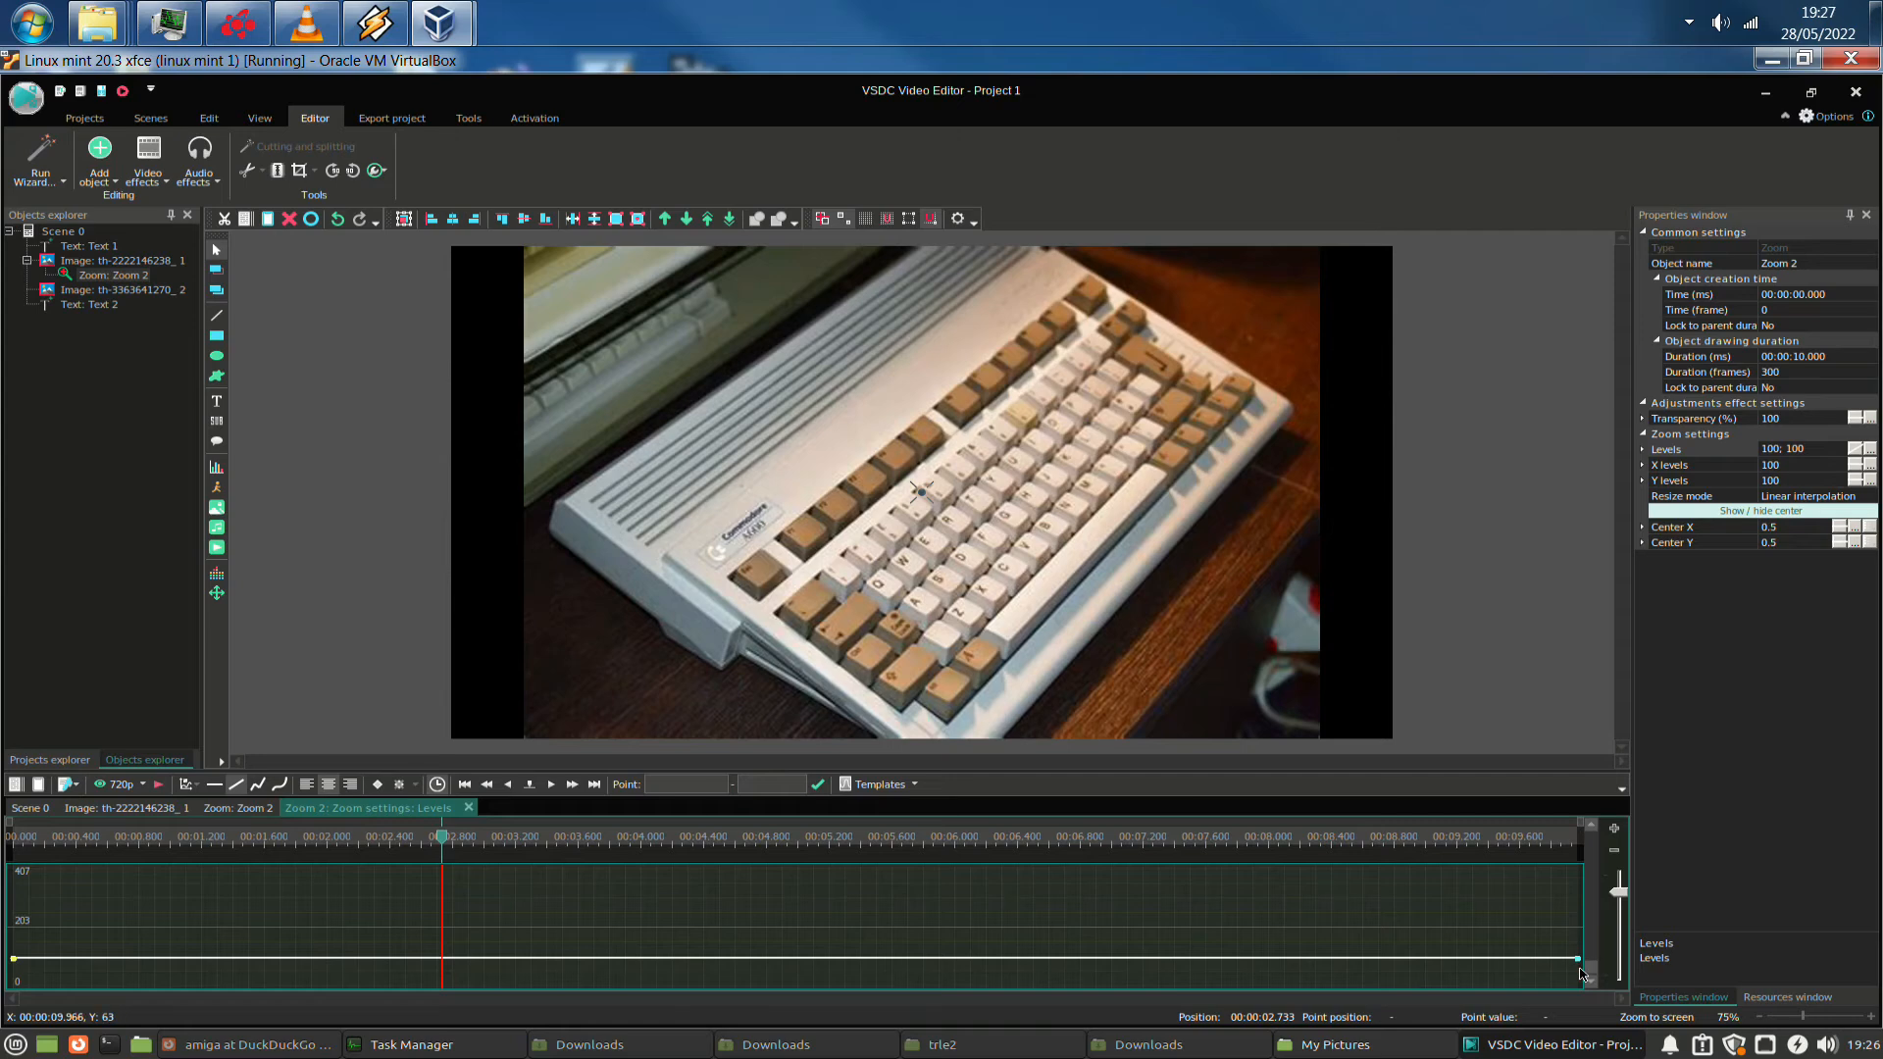
{"action": "left_click_drag", "start_coordinate": [1577, 958], "coordinate": [1589, 929]}
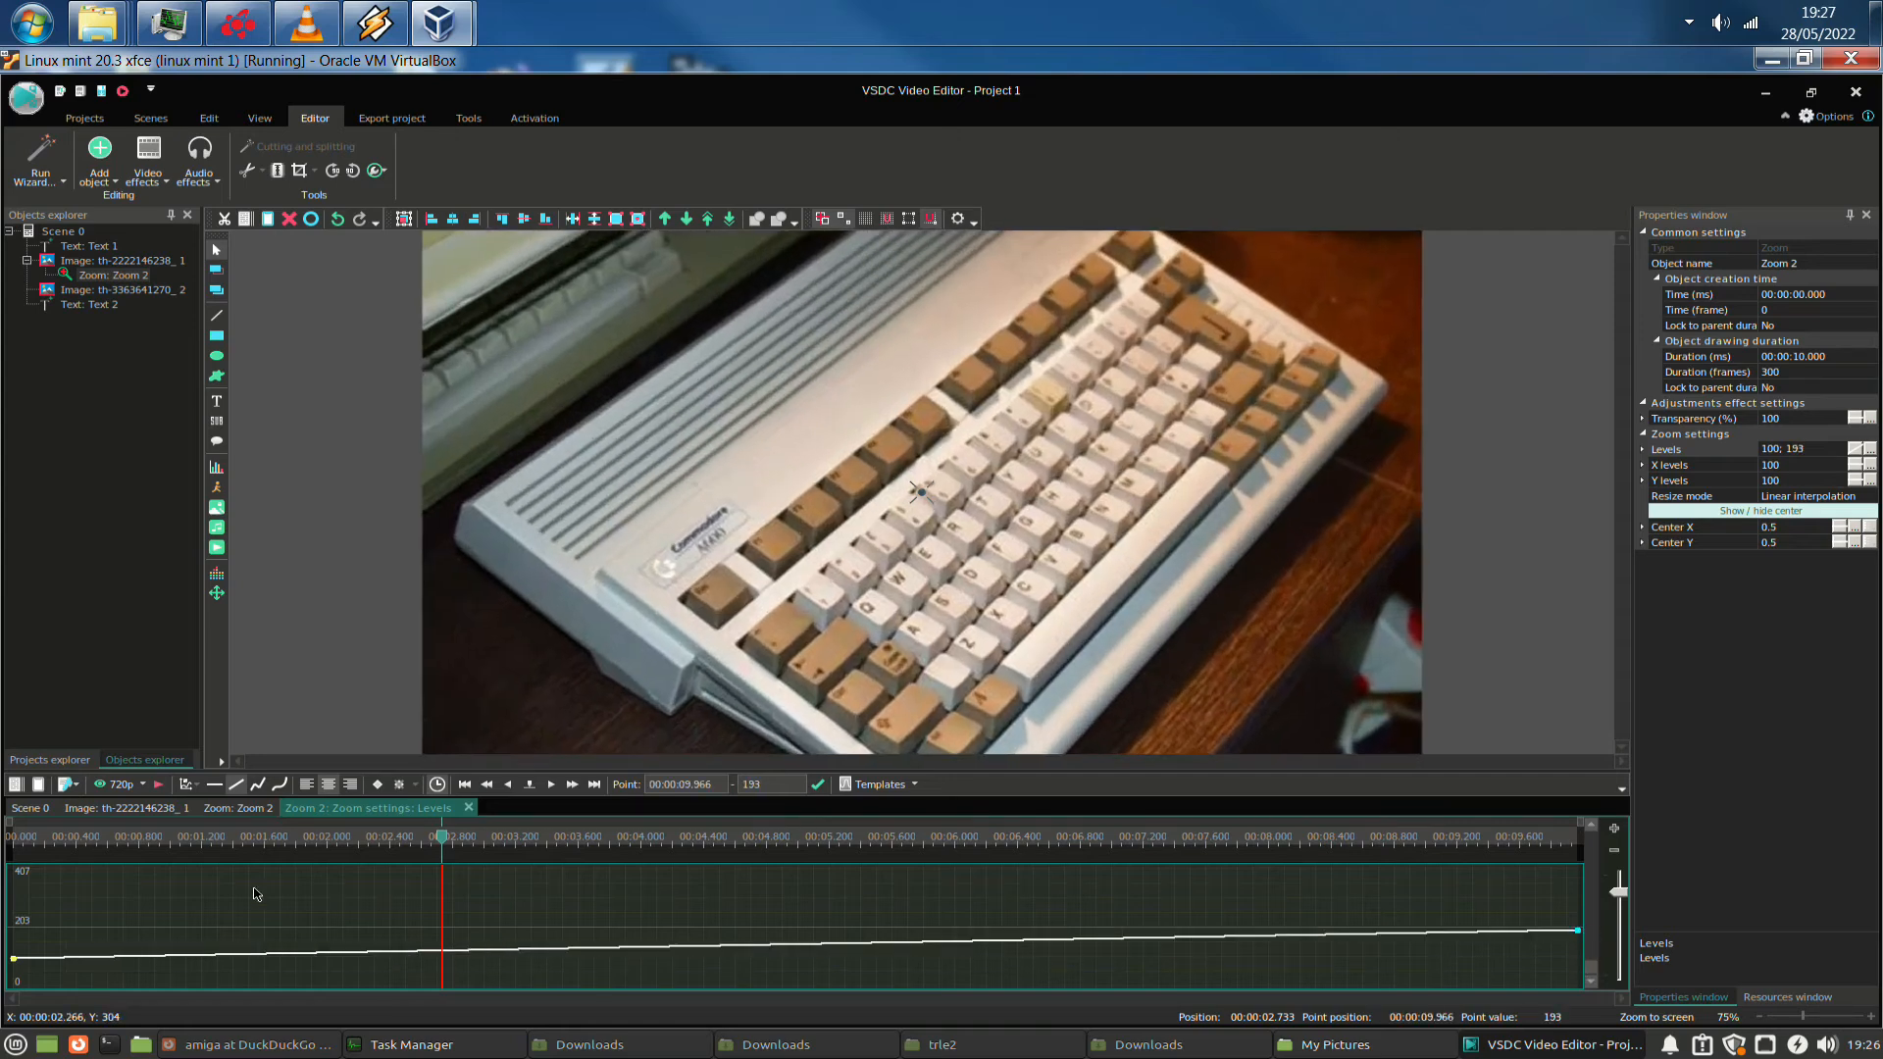
Play the second image's zoom from about 00:00:00.433 and set the last point of its levels curve to 187
{"action": "left_click", "coordinate": [83, 843]}
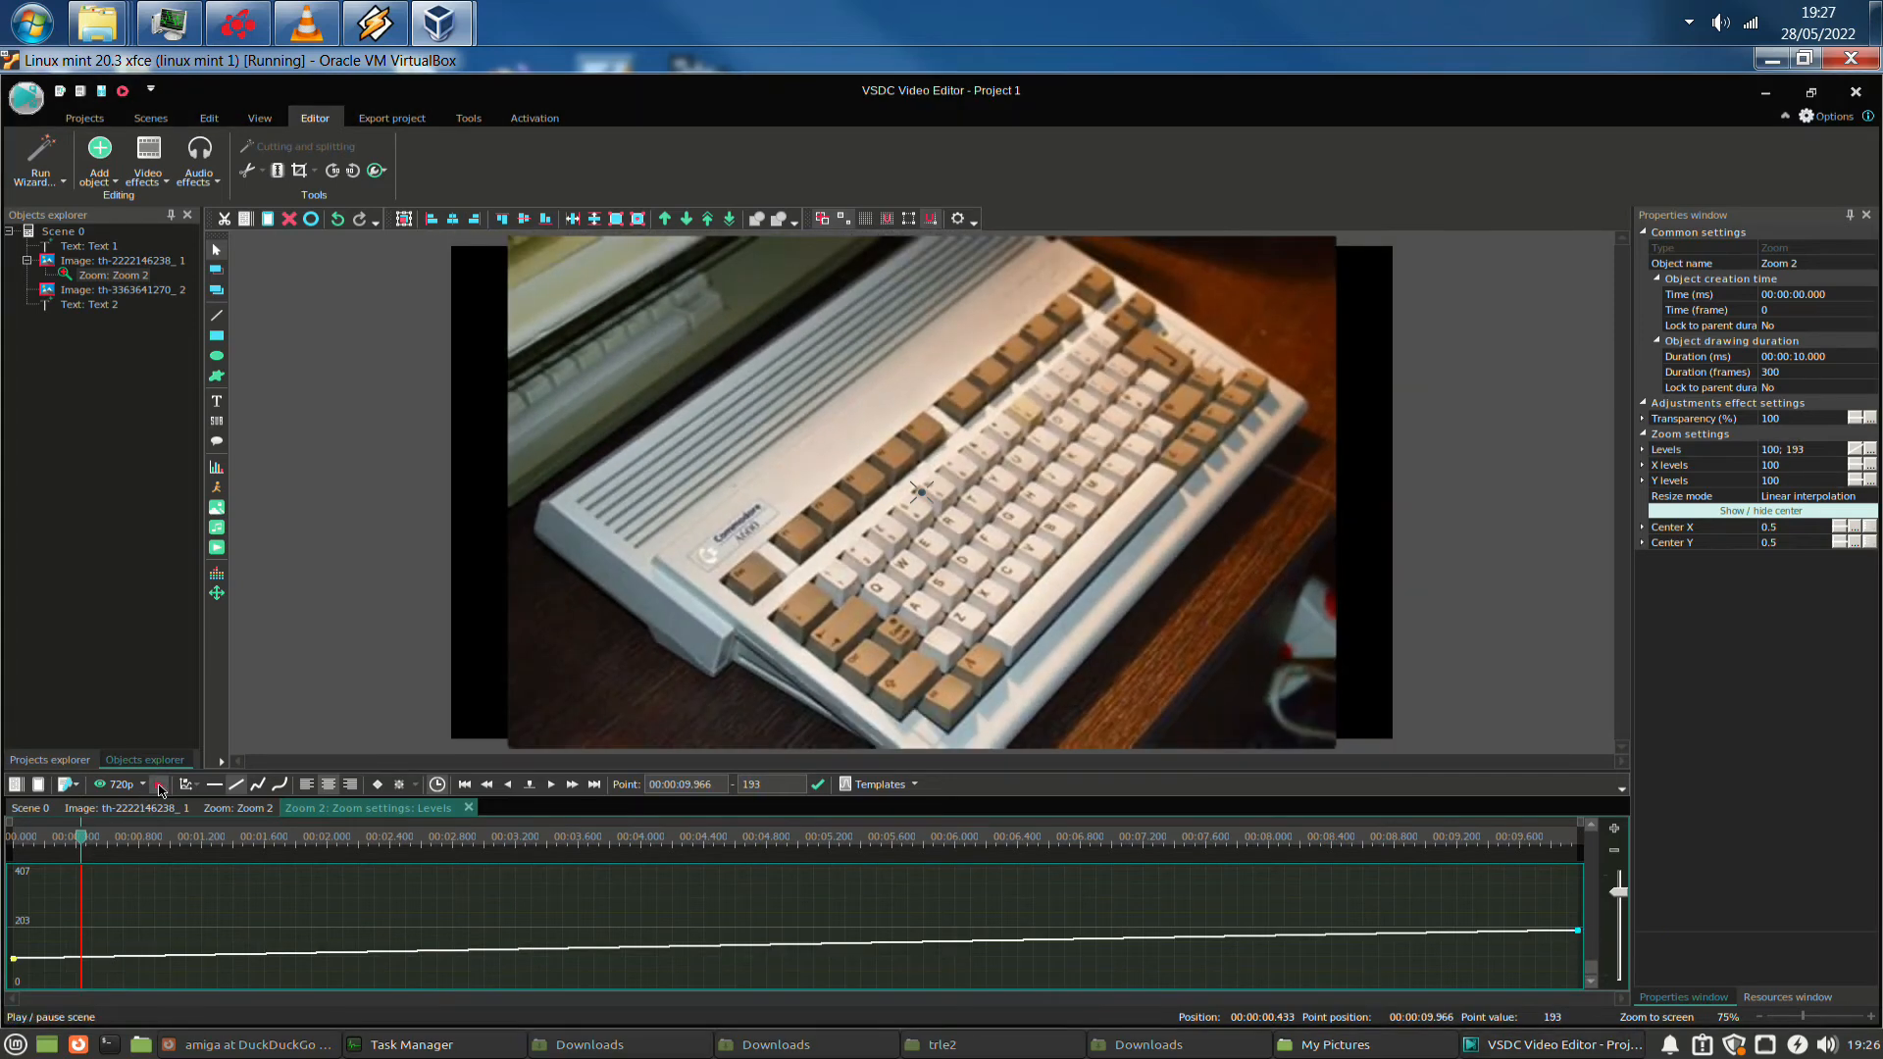
{"action": "left_click", "coordinate": [158, 784]}
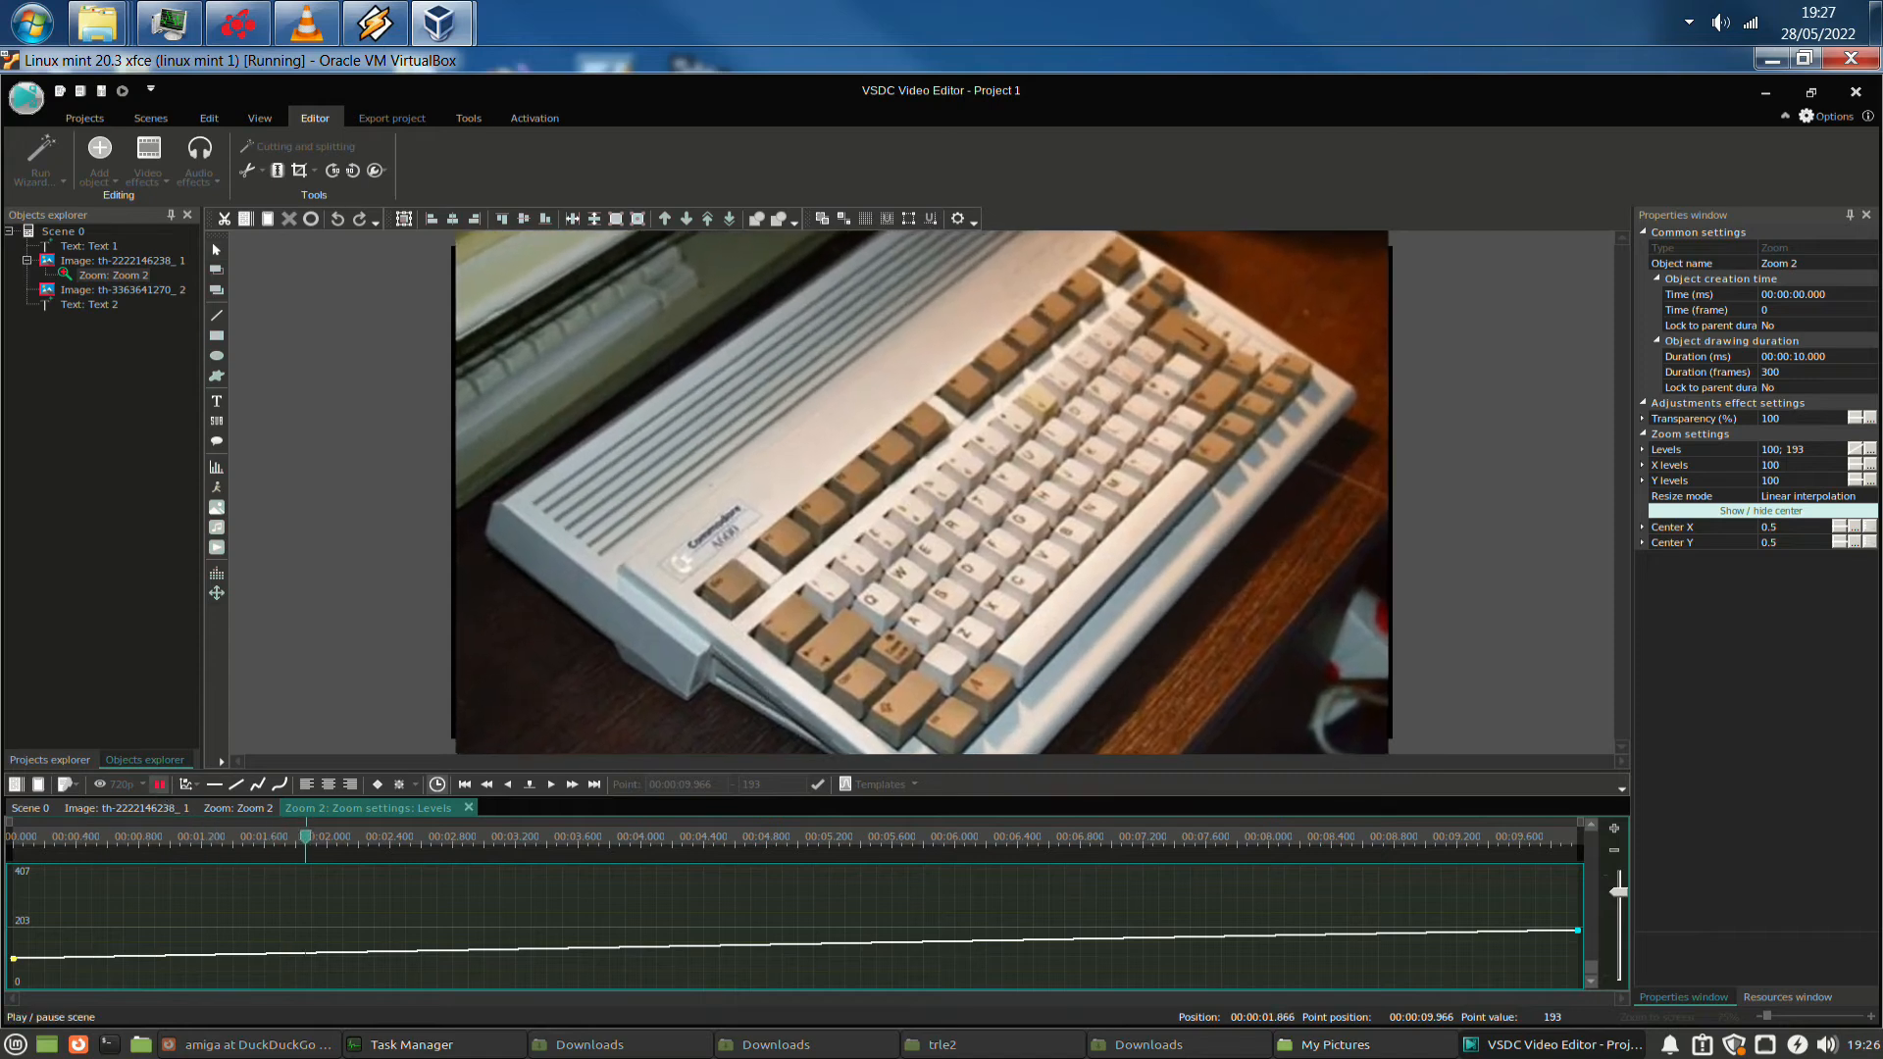
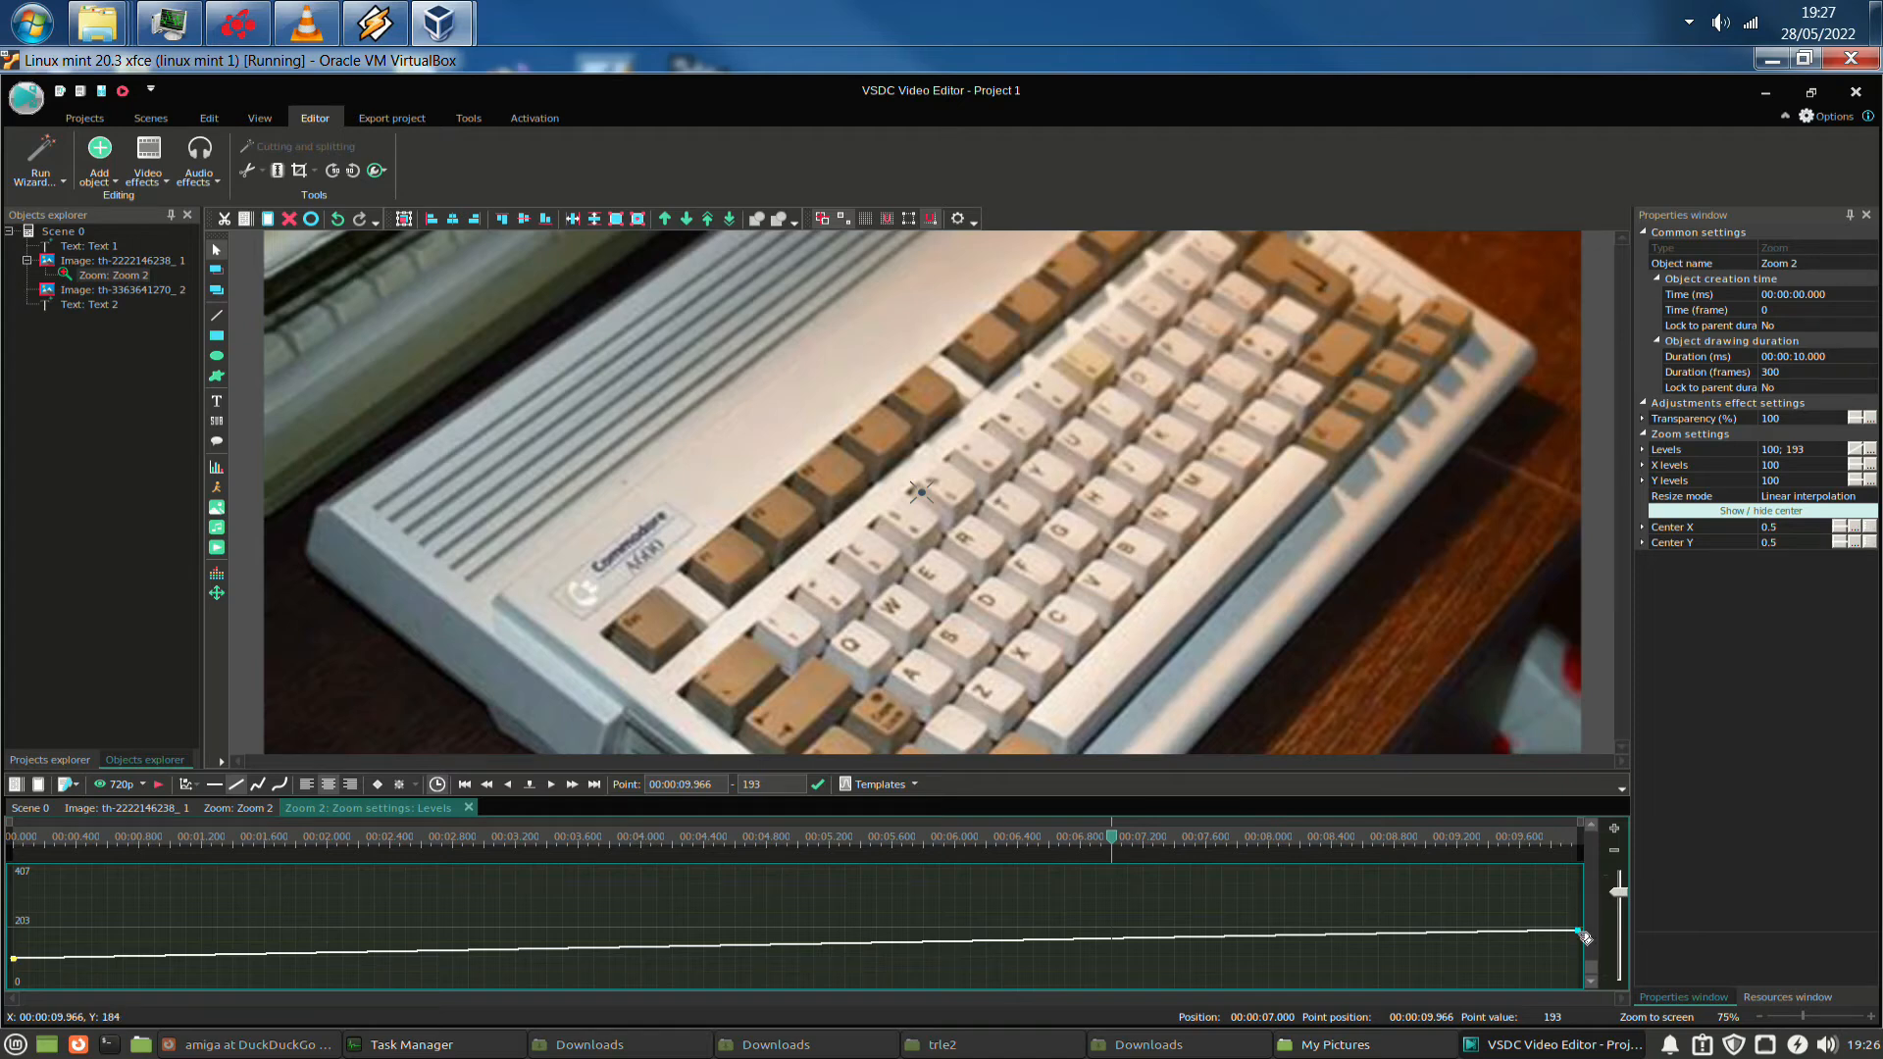
{"action": "left_click_drag", "start_coordinate": [1582, 933], "coordinate": [1590, 932]}
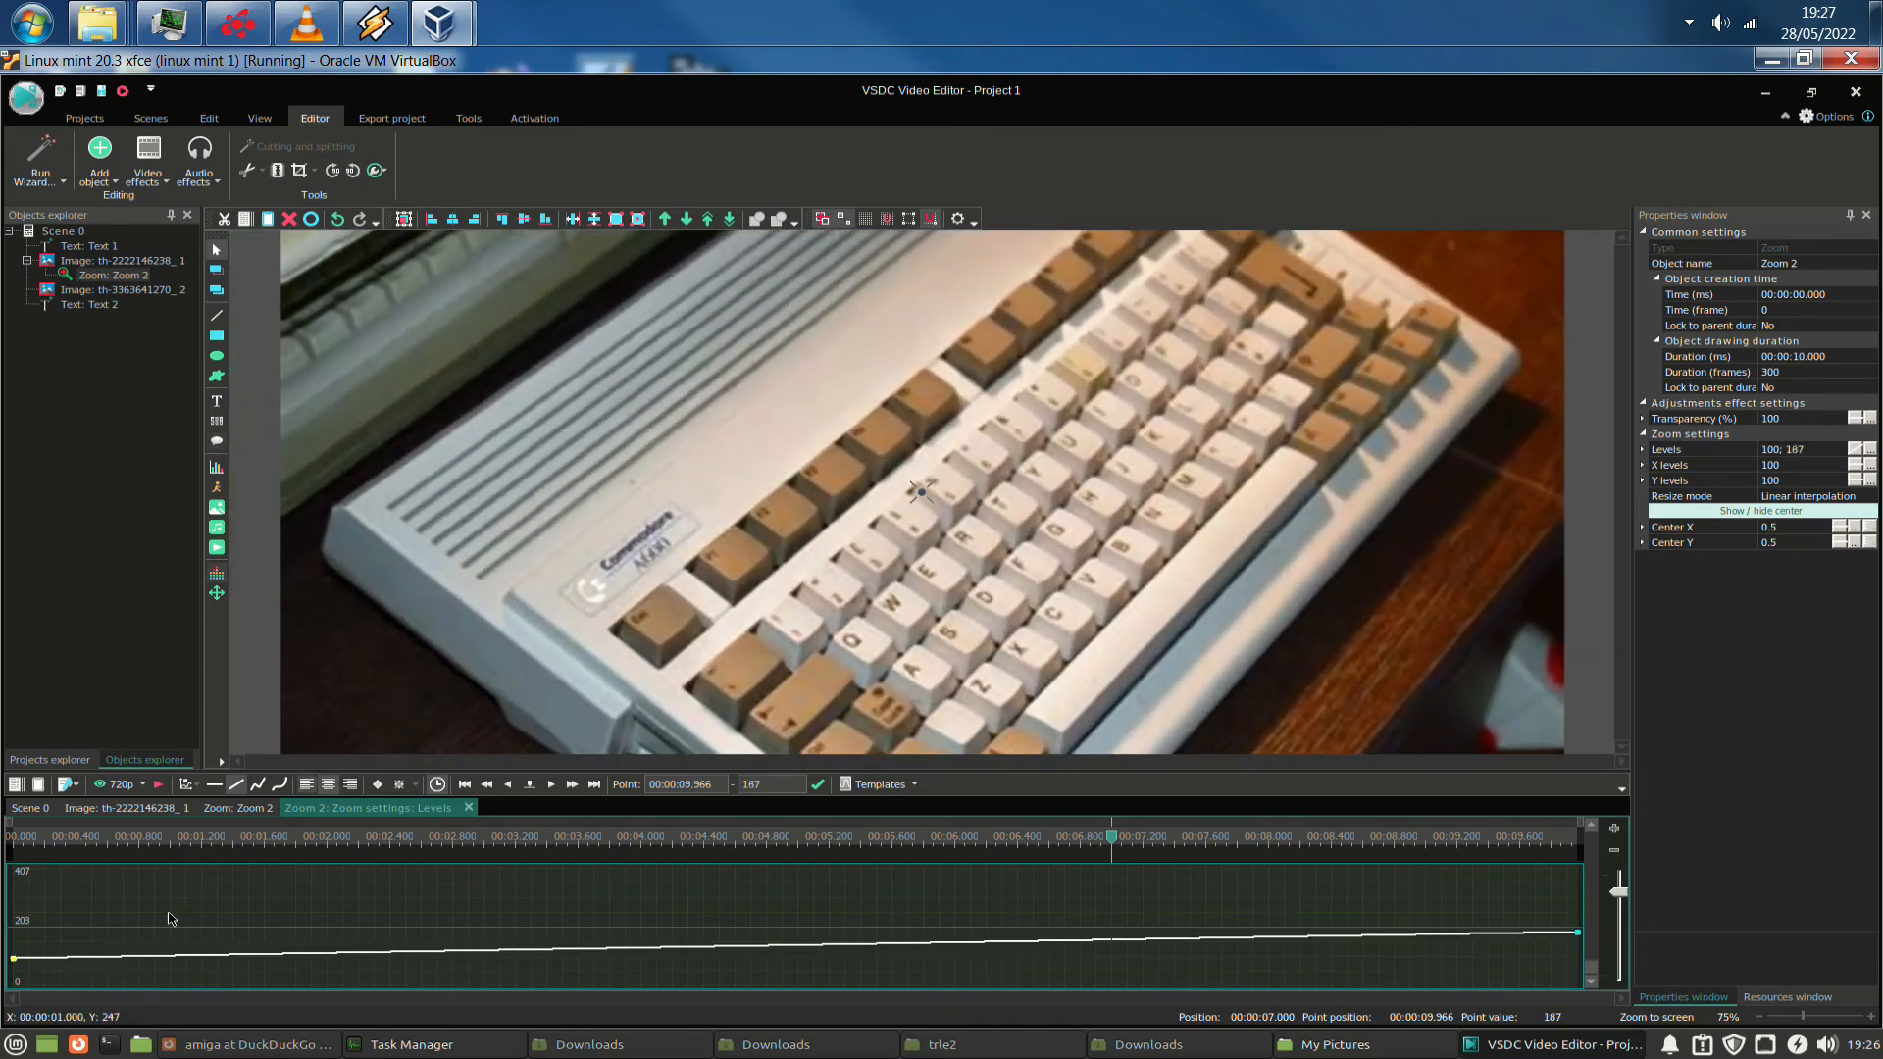
{"action": "left_click", "coordinate": [91, 840]}
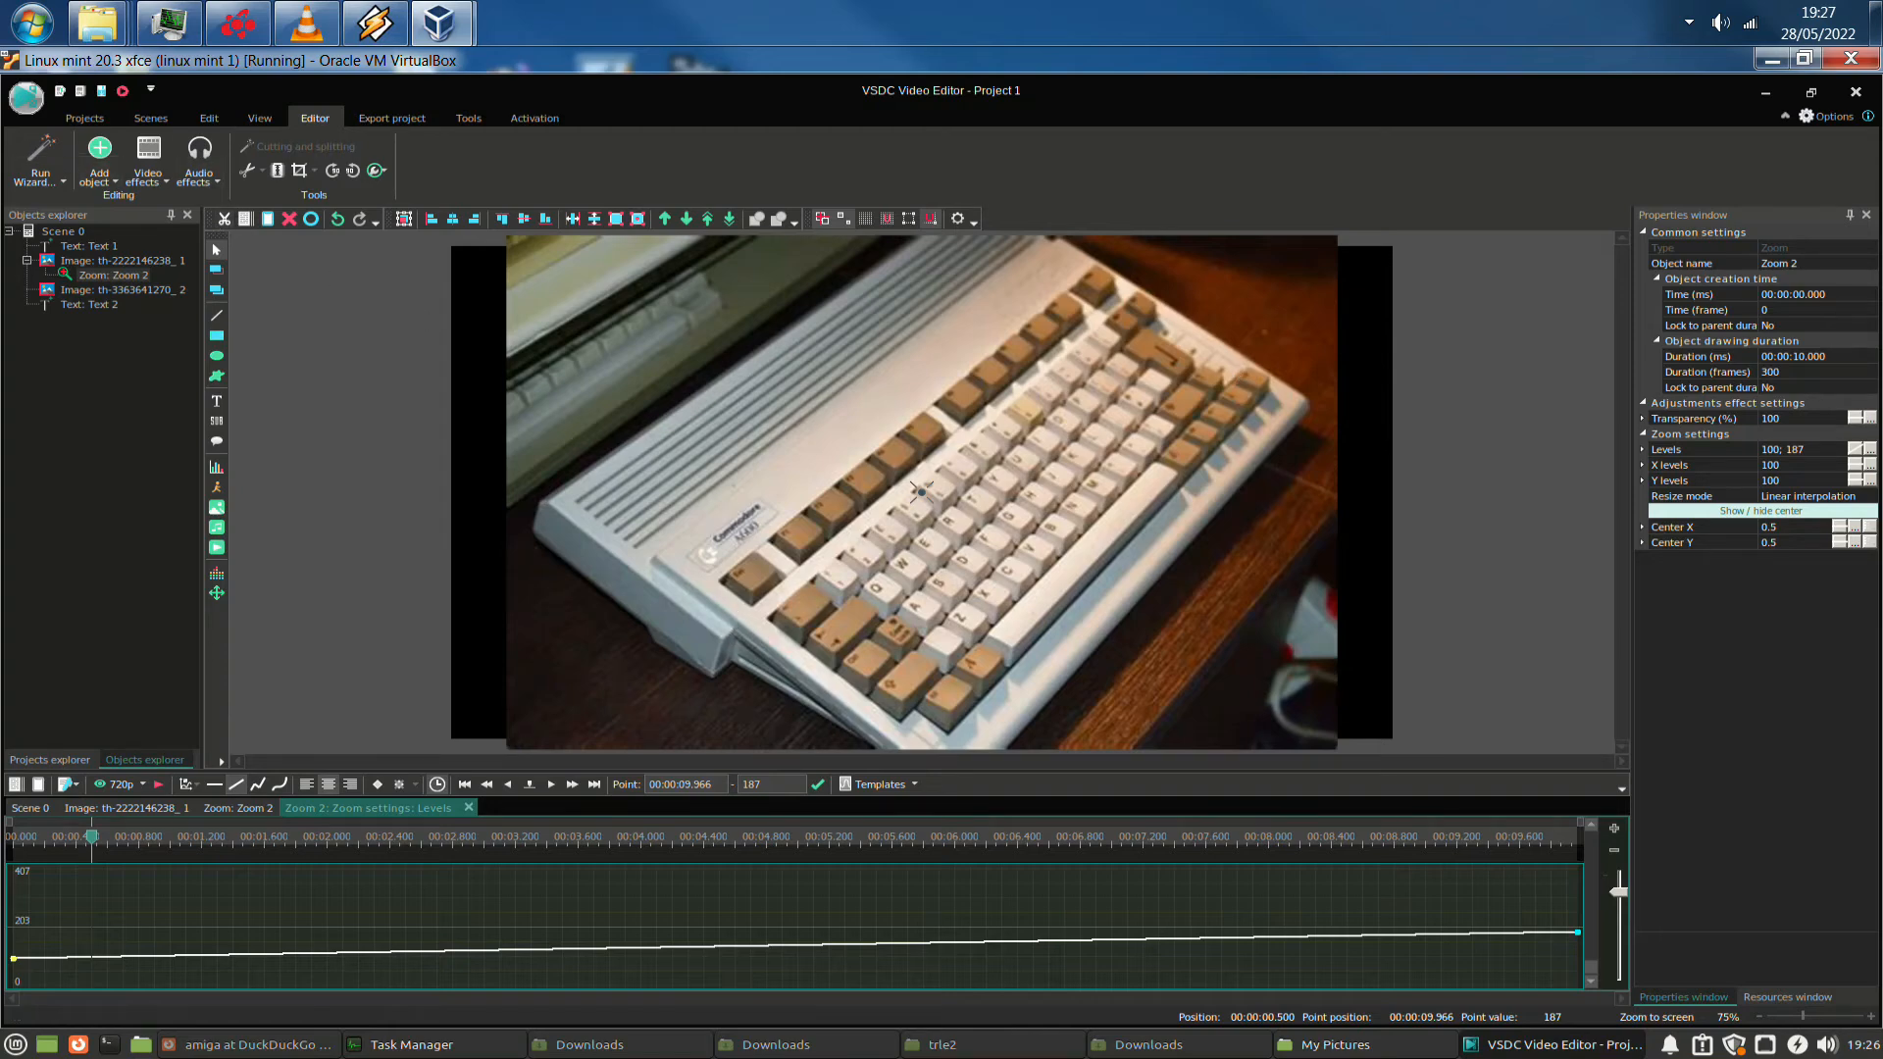
{"action": "left_click", "coordinate": [154, 810]}
{"action": "right_click", "coordinate": [291, 875]}
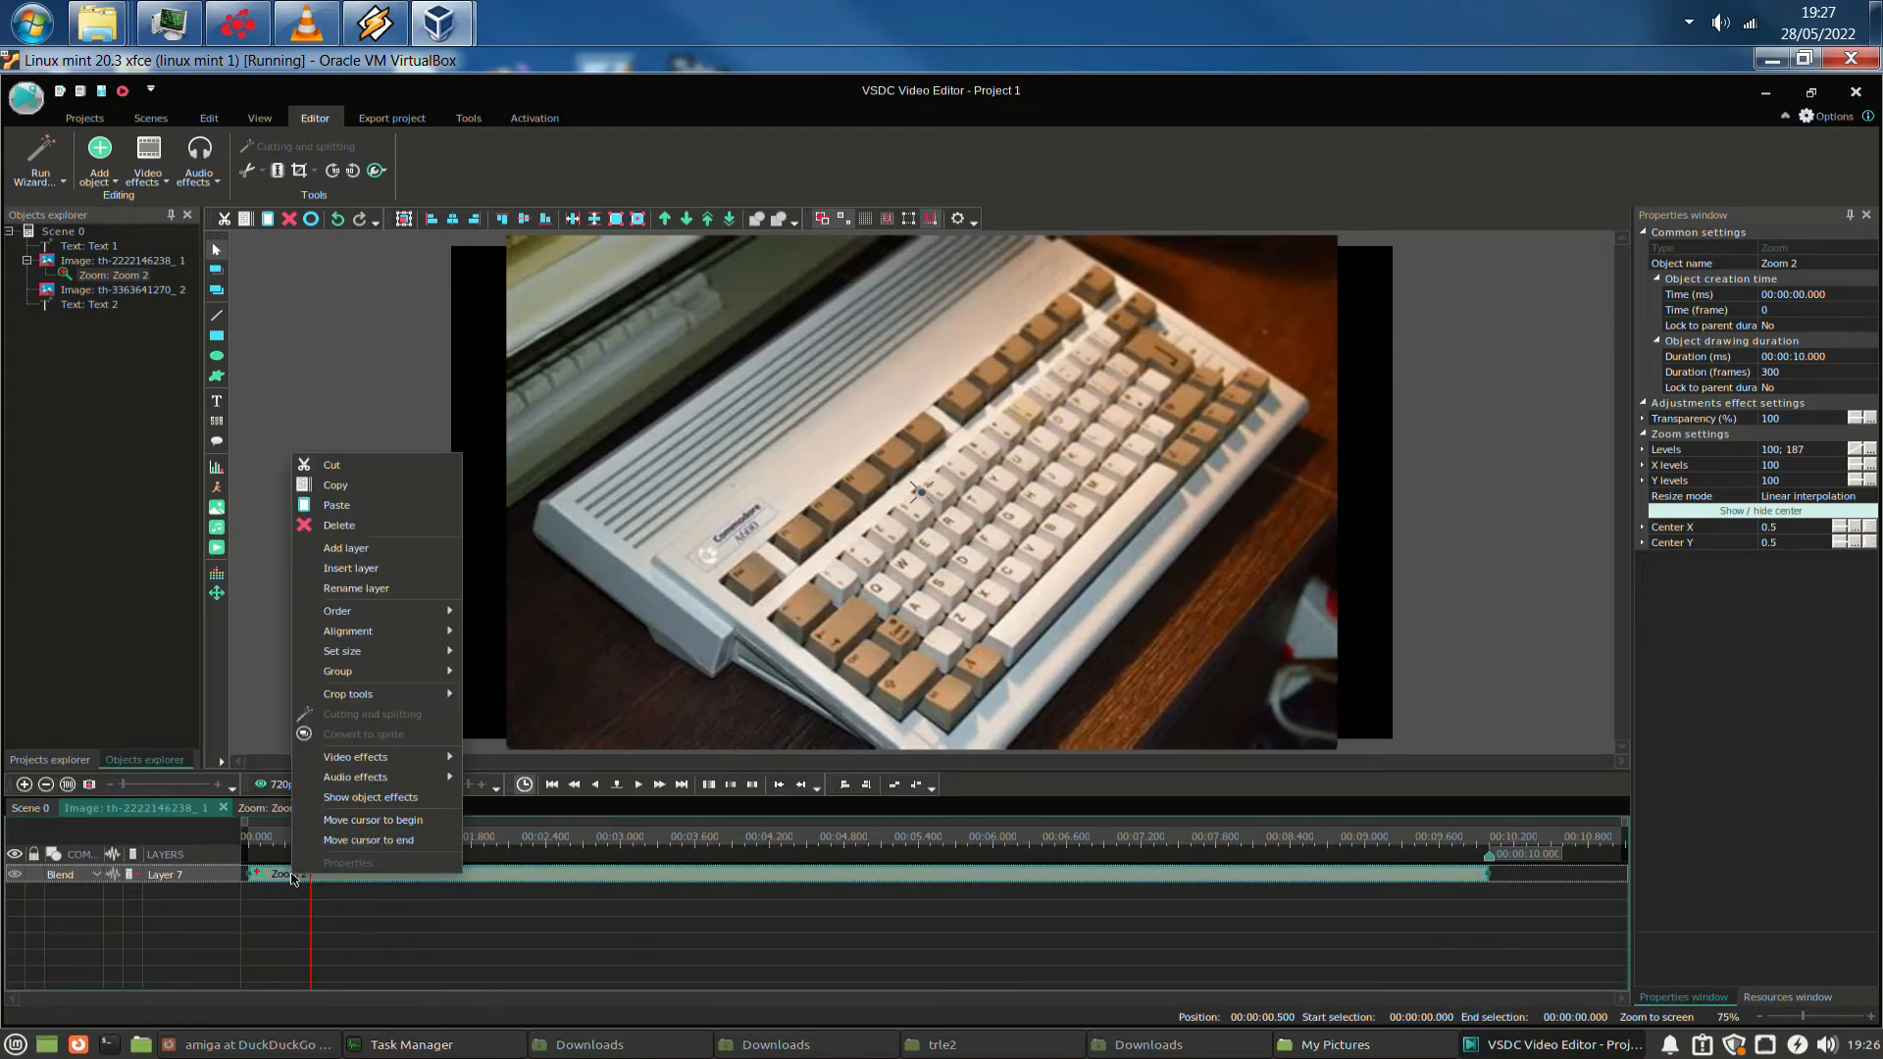
{"action": "left_click", "coordinate": [343, 526]}
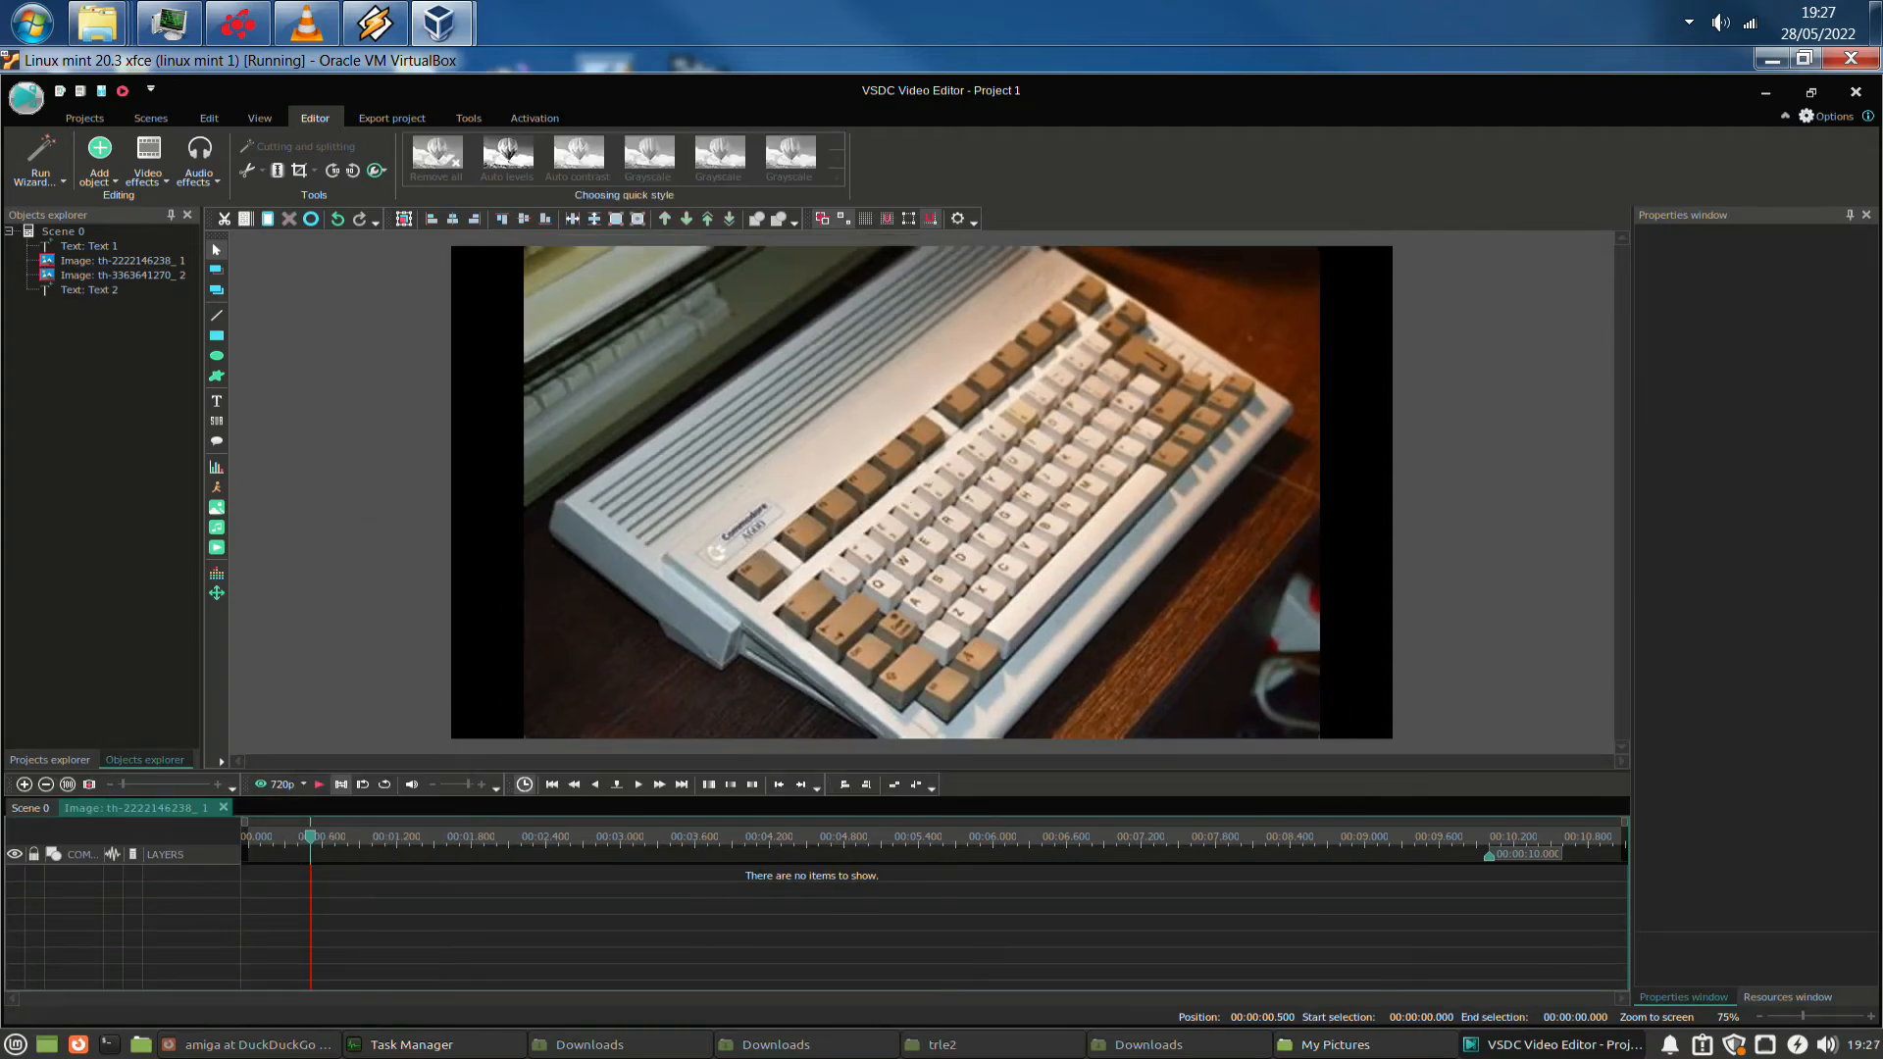
{"action": "left_click", "coordinate": [29, 808]}
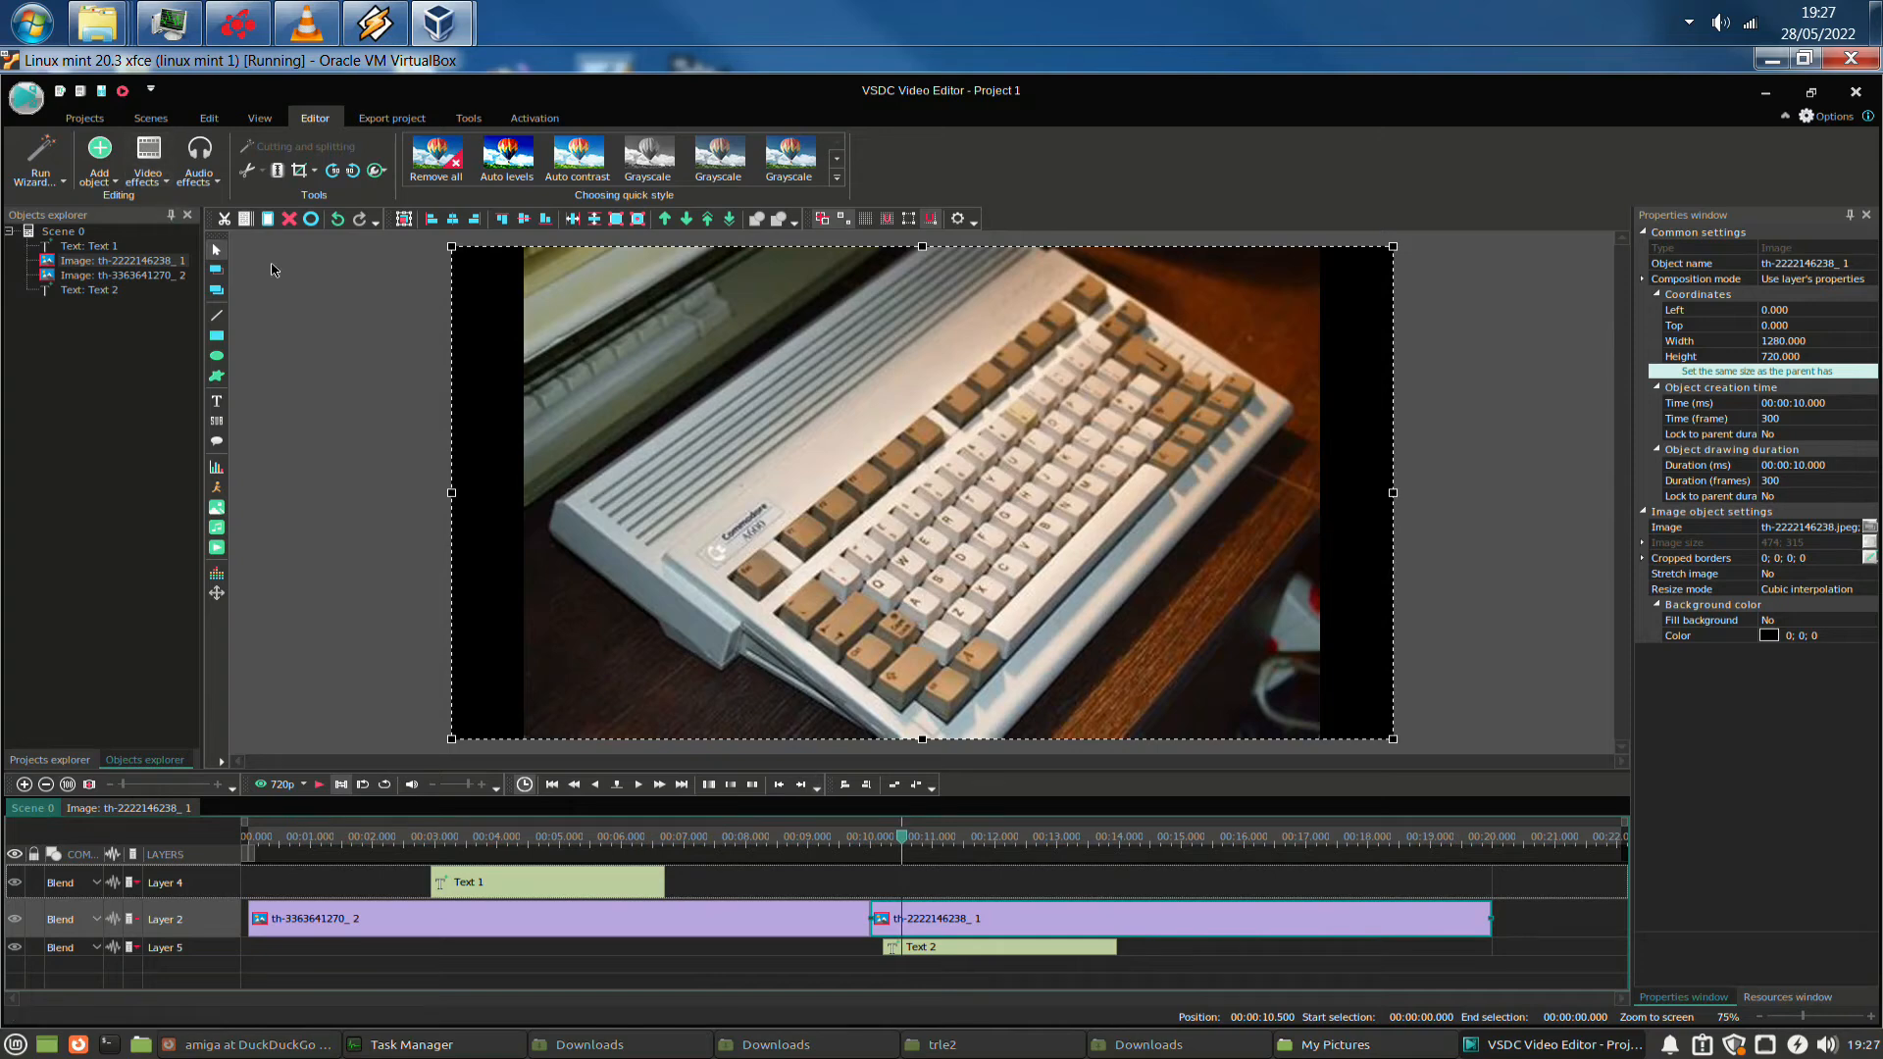
Open the project export settings and select the High Quality H264/AVC profile with MP3 224 kbps audio for AVI output
{"action": "left_click", "coordinate": [148, 162]}
{"action": "mouse_move", "coordinate": [215, 298]}
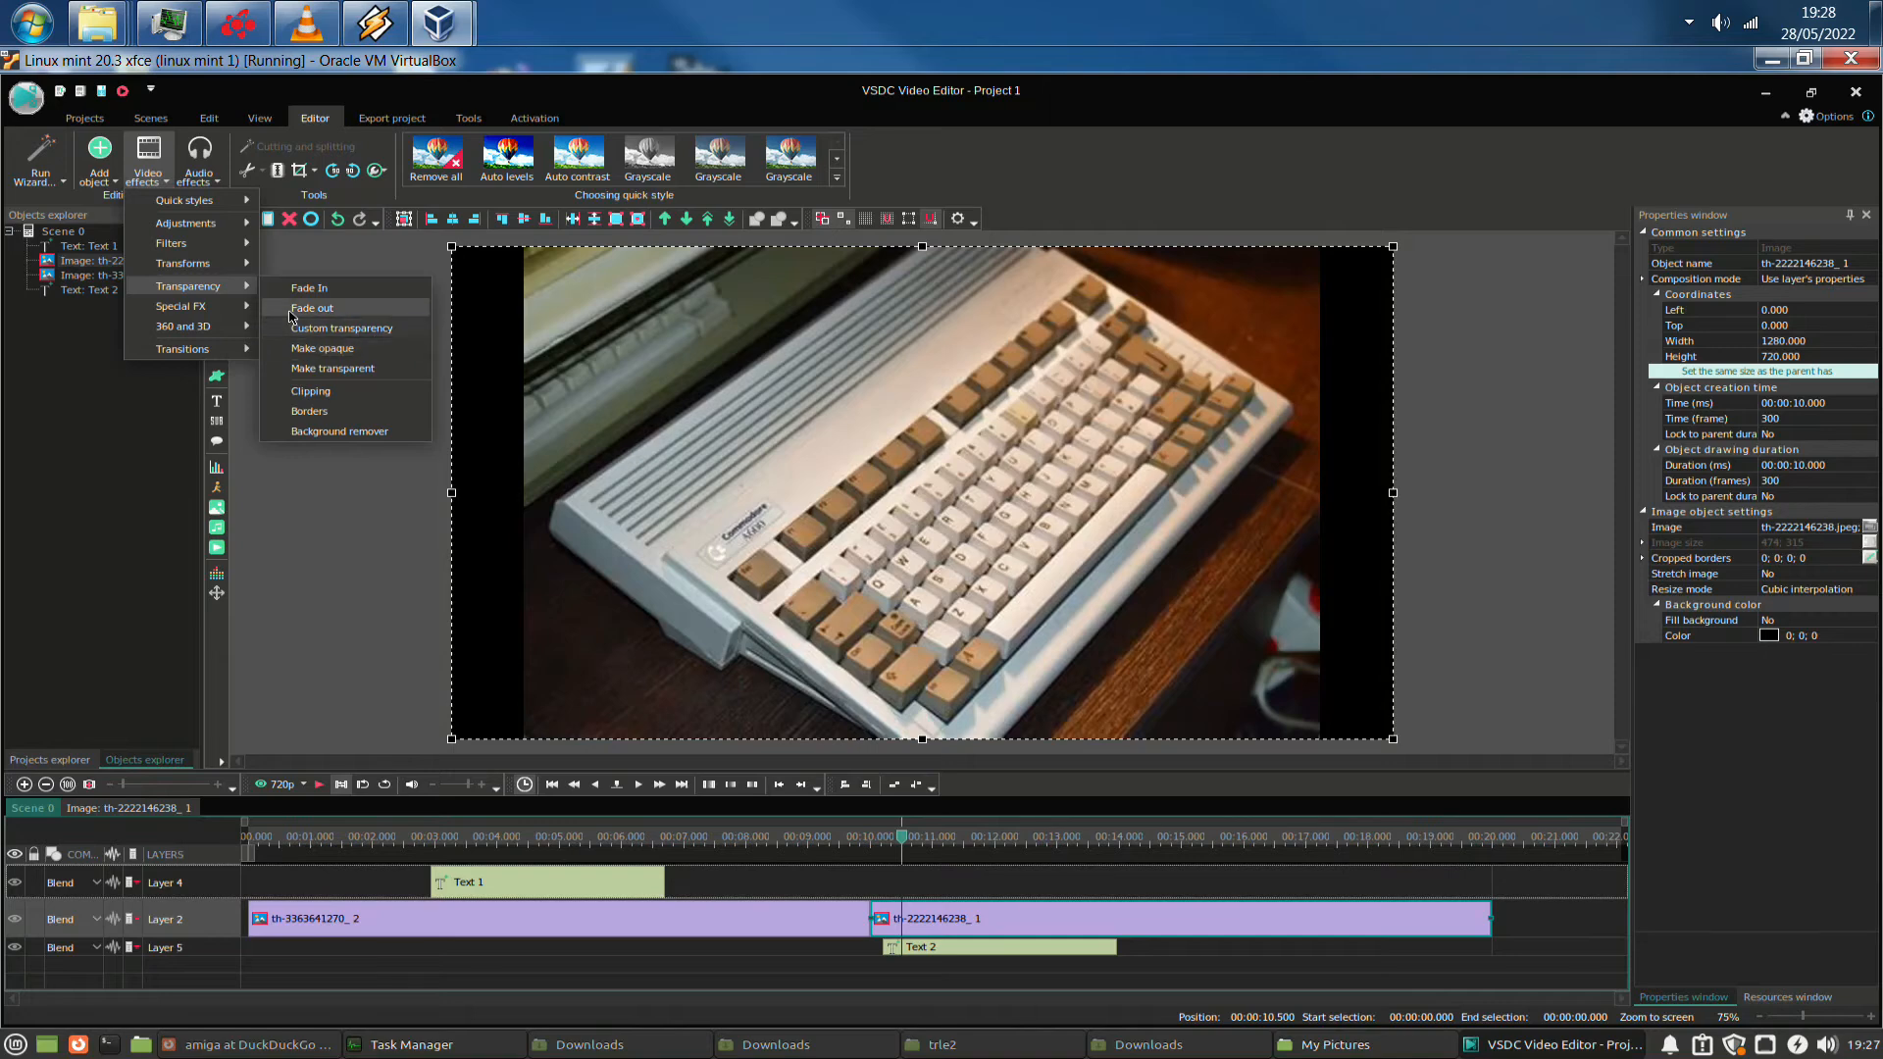
{"action": "left_click", "coordinate": [416, 126]}
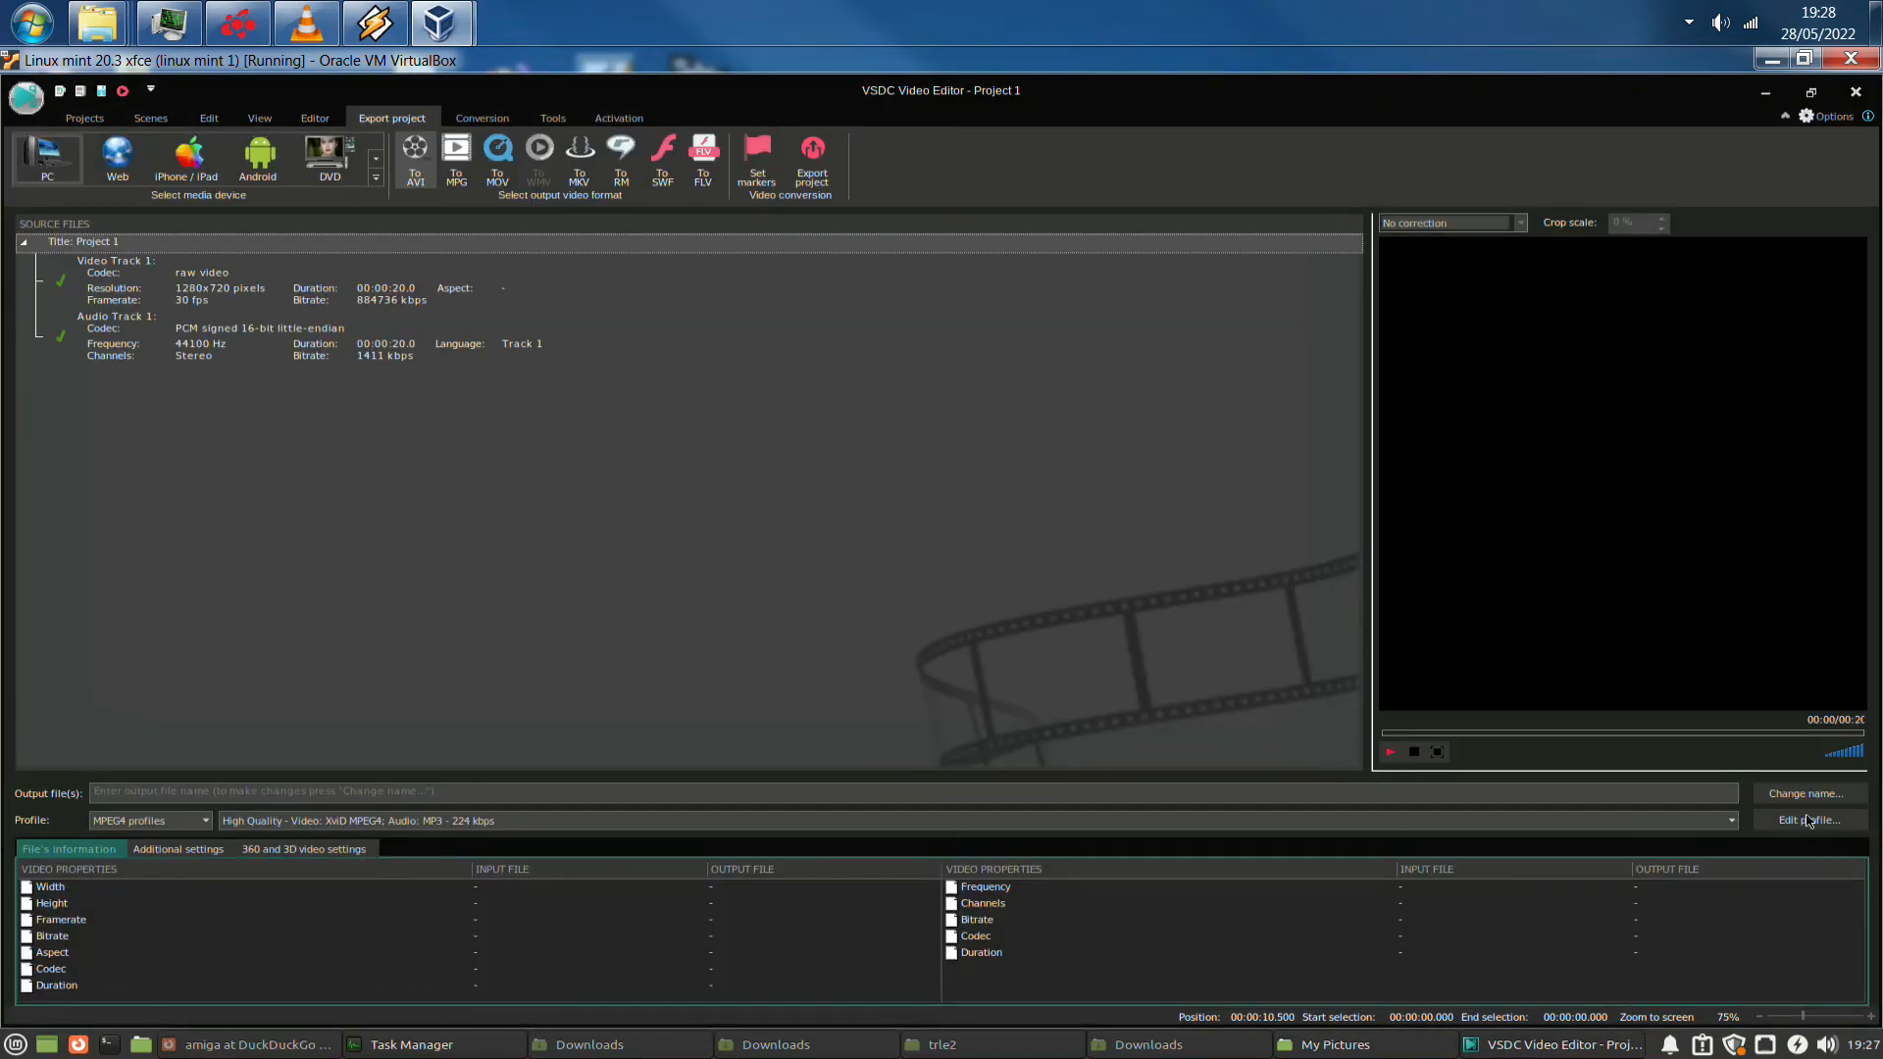
{"action": "left_click", "coordinate": [1809, 822]}
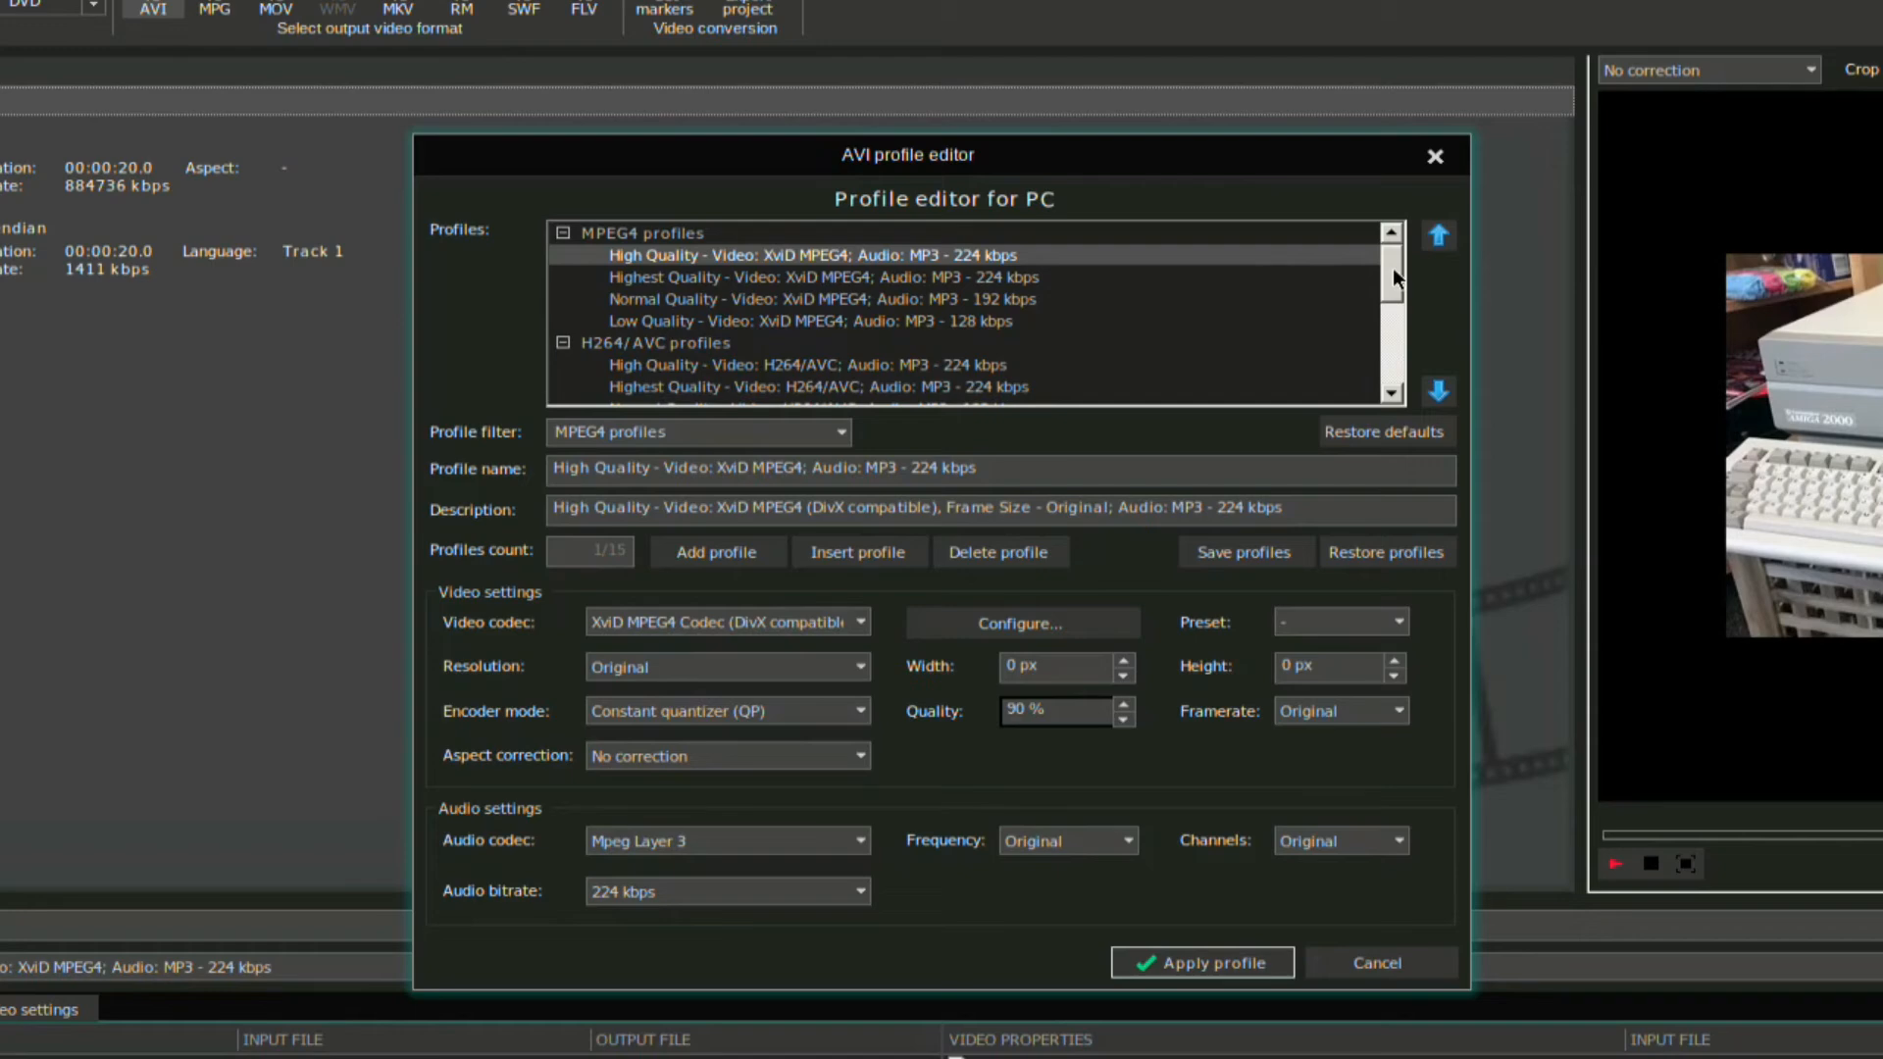
{"action": "left_click_drag", "start_coordinate": [1393, 268], "coordinate": [1361, 299]}
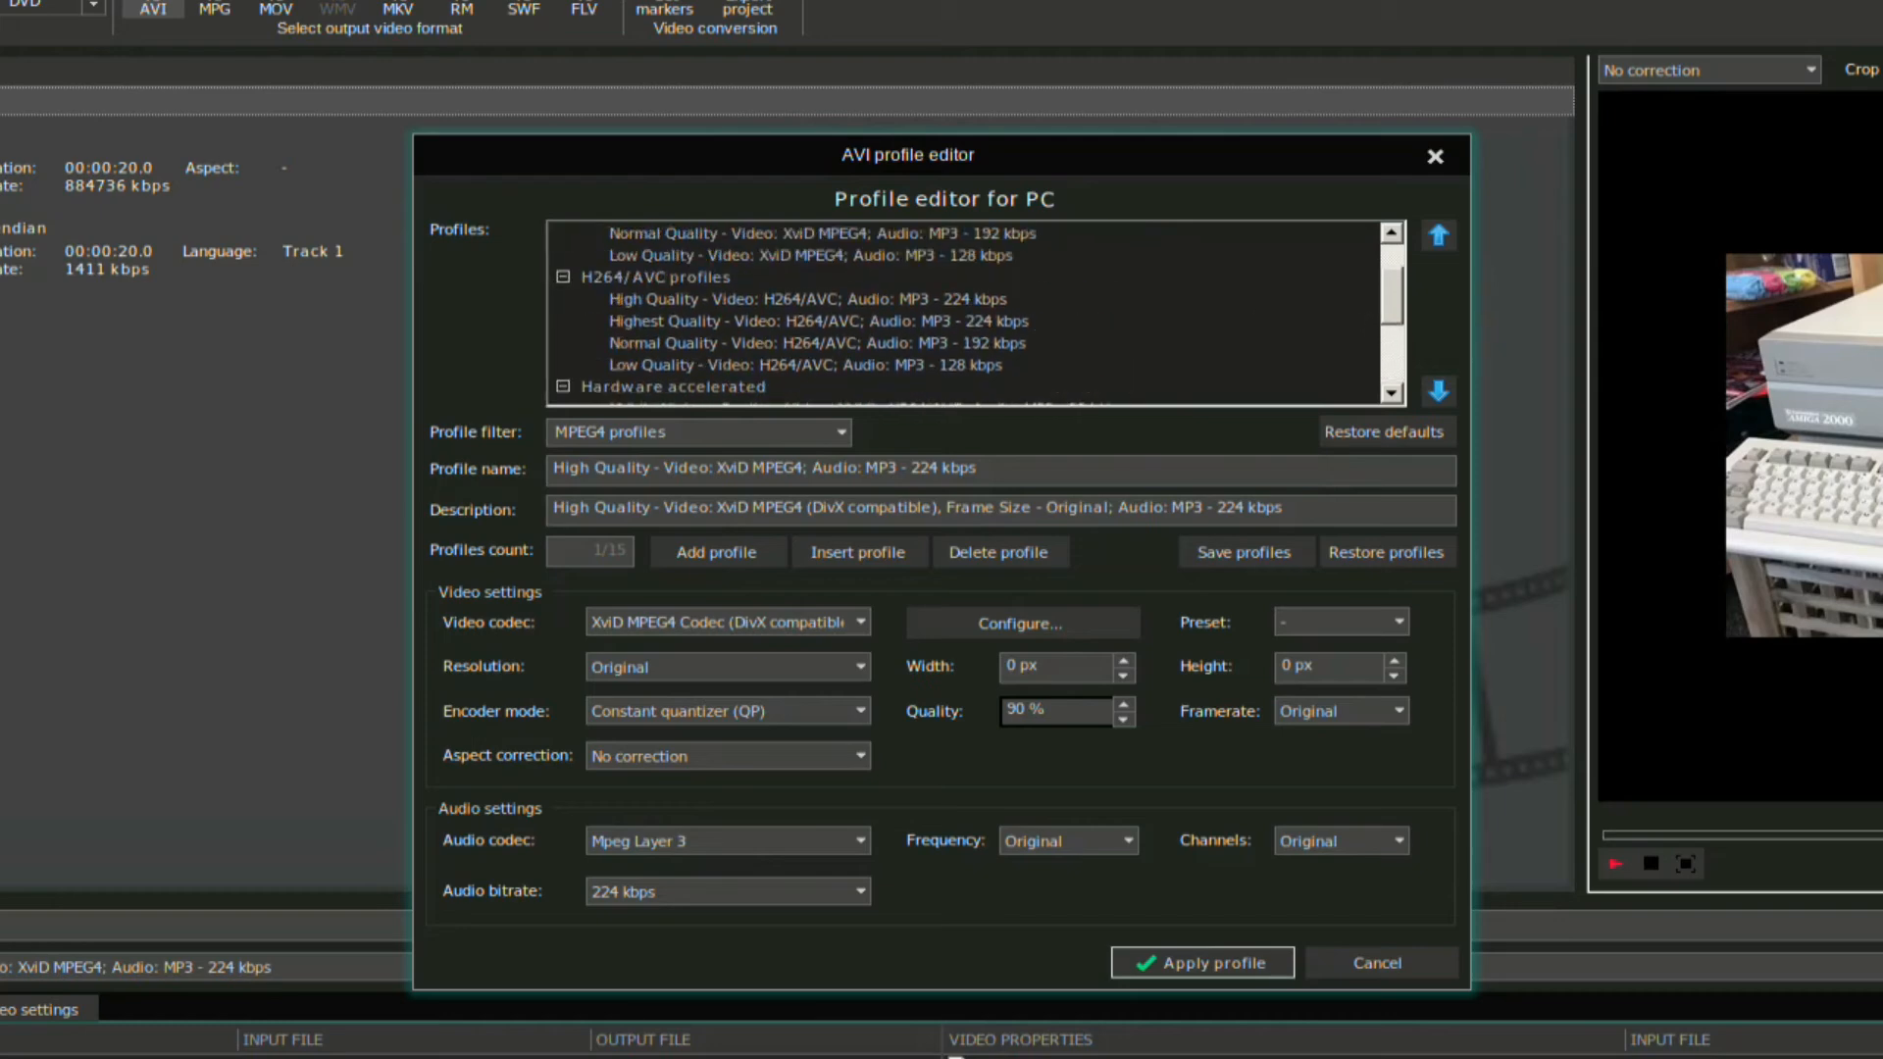
{"action": "left_click", "coordinate": [714, 304]}
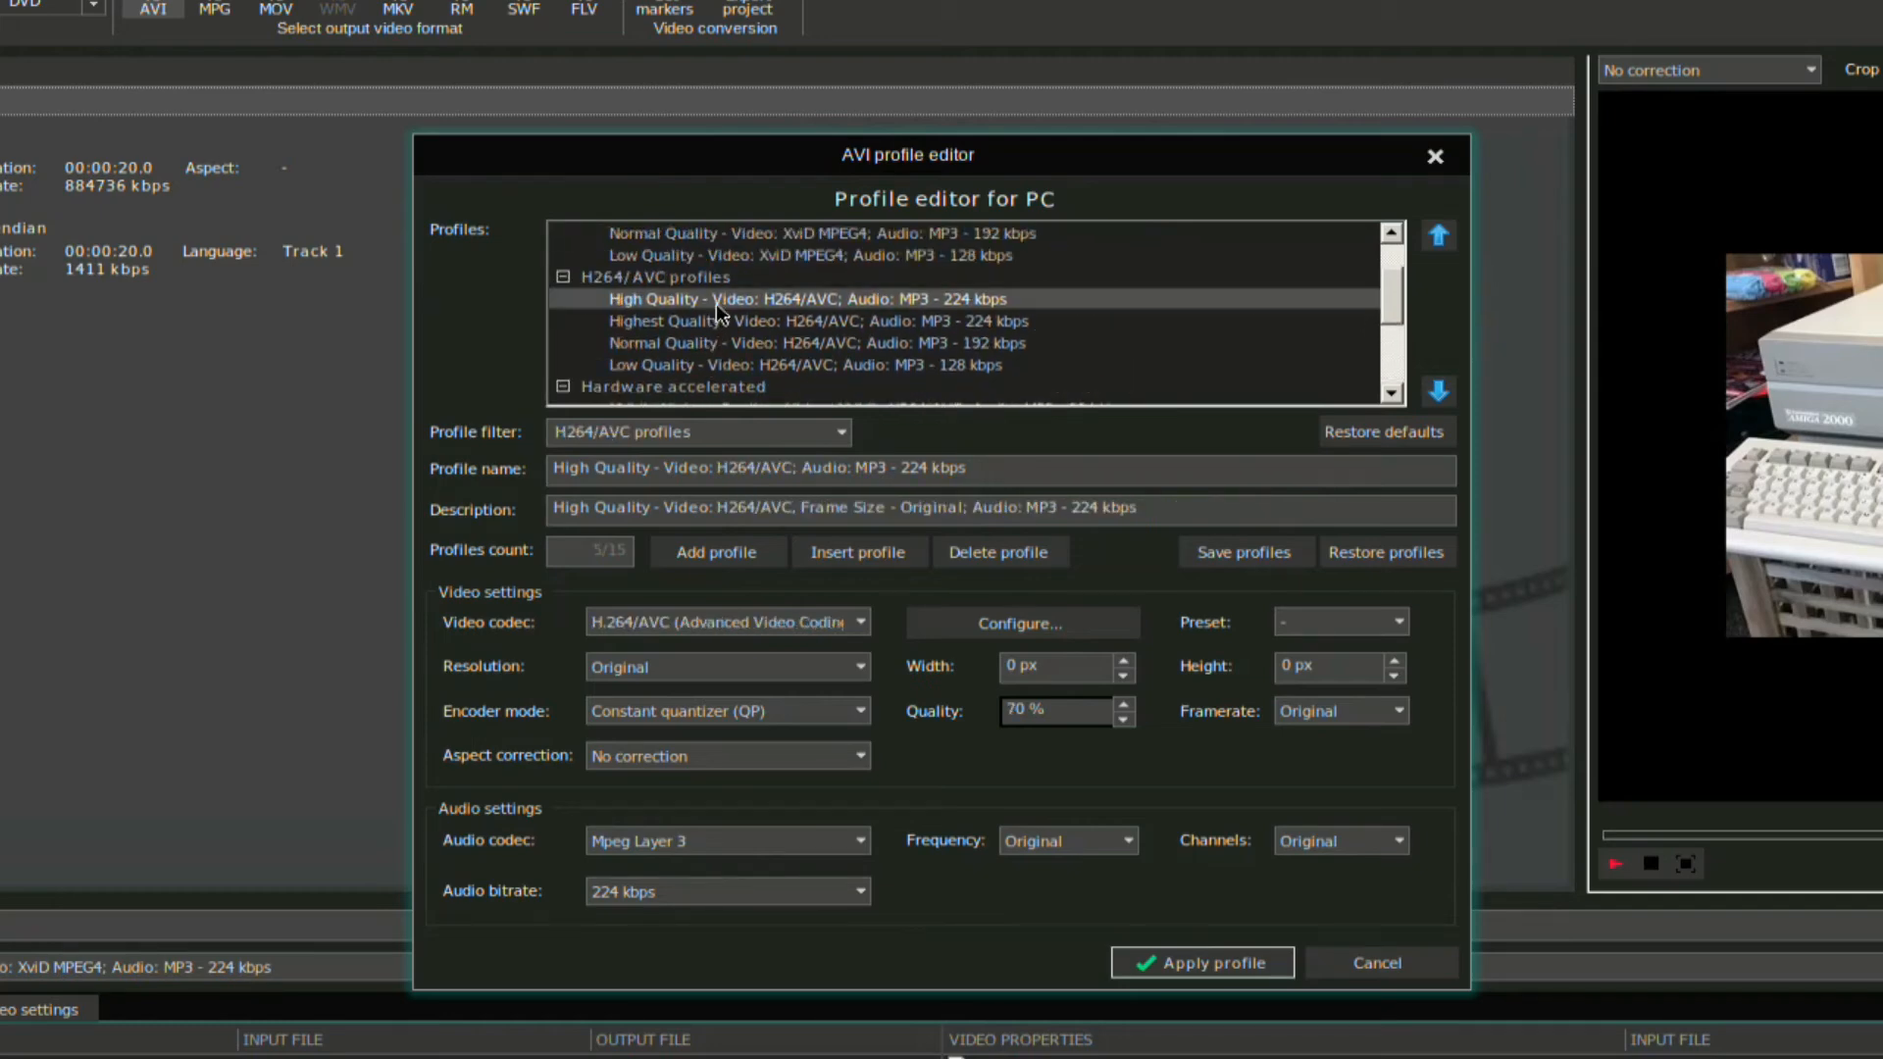
Open the profile's H264 codec configuration and examine its bitrate, rate control, MbsFrames and motion estimation options
{"action": "left_click", "coordinate": [1042, 635]}
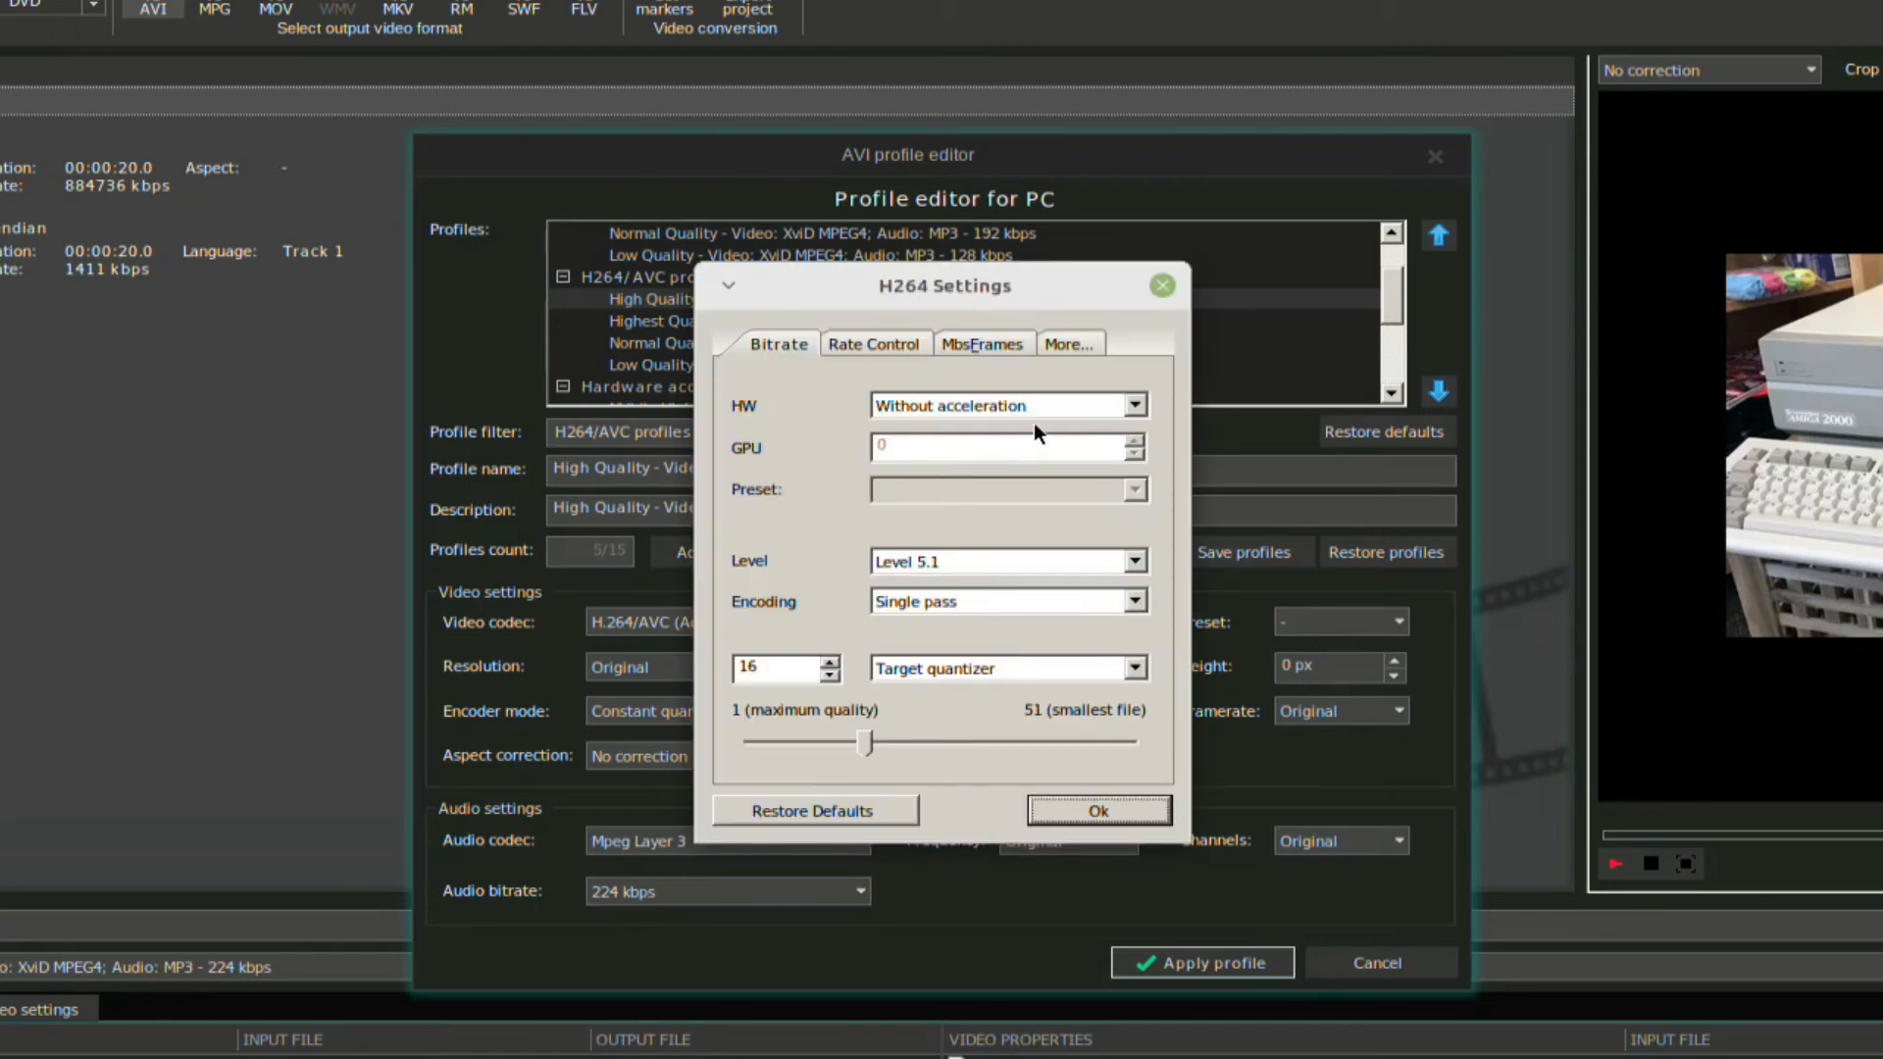
{"action": "left_click", "coordinate": [851, 342]}
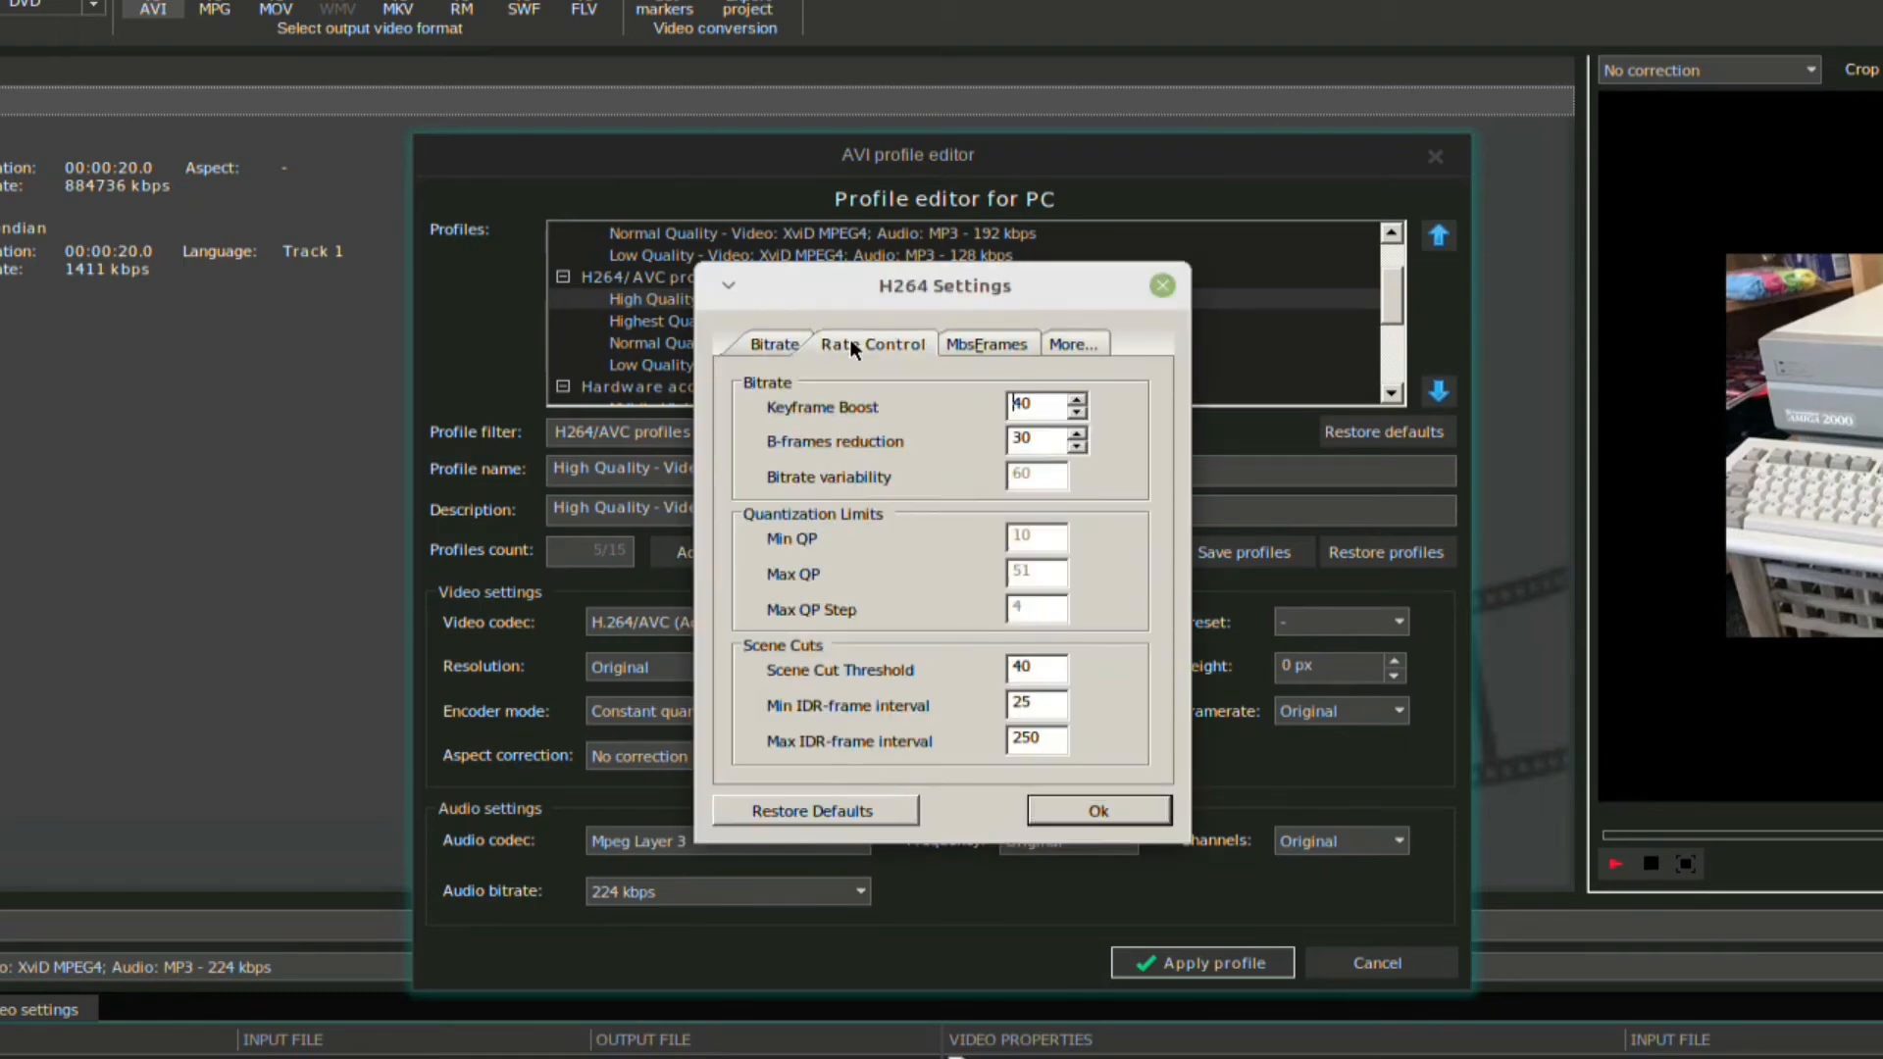
{"action": "left_click", "coordinate": [956, 345]}
{"action": "left_click", "coordinate": [1076, 347]}
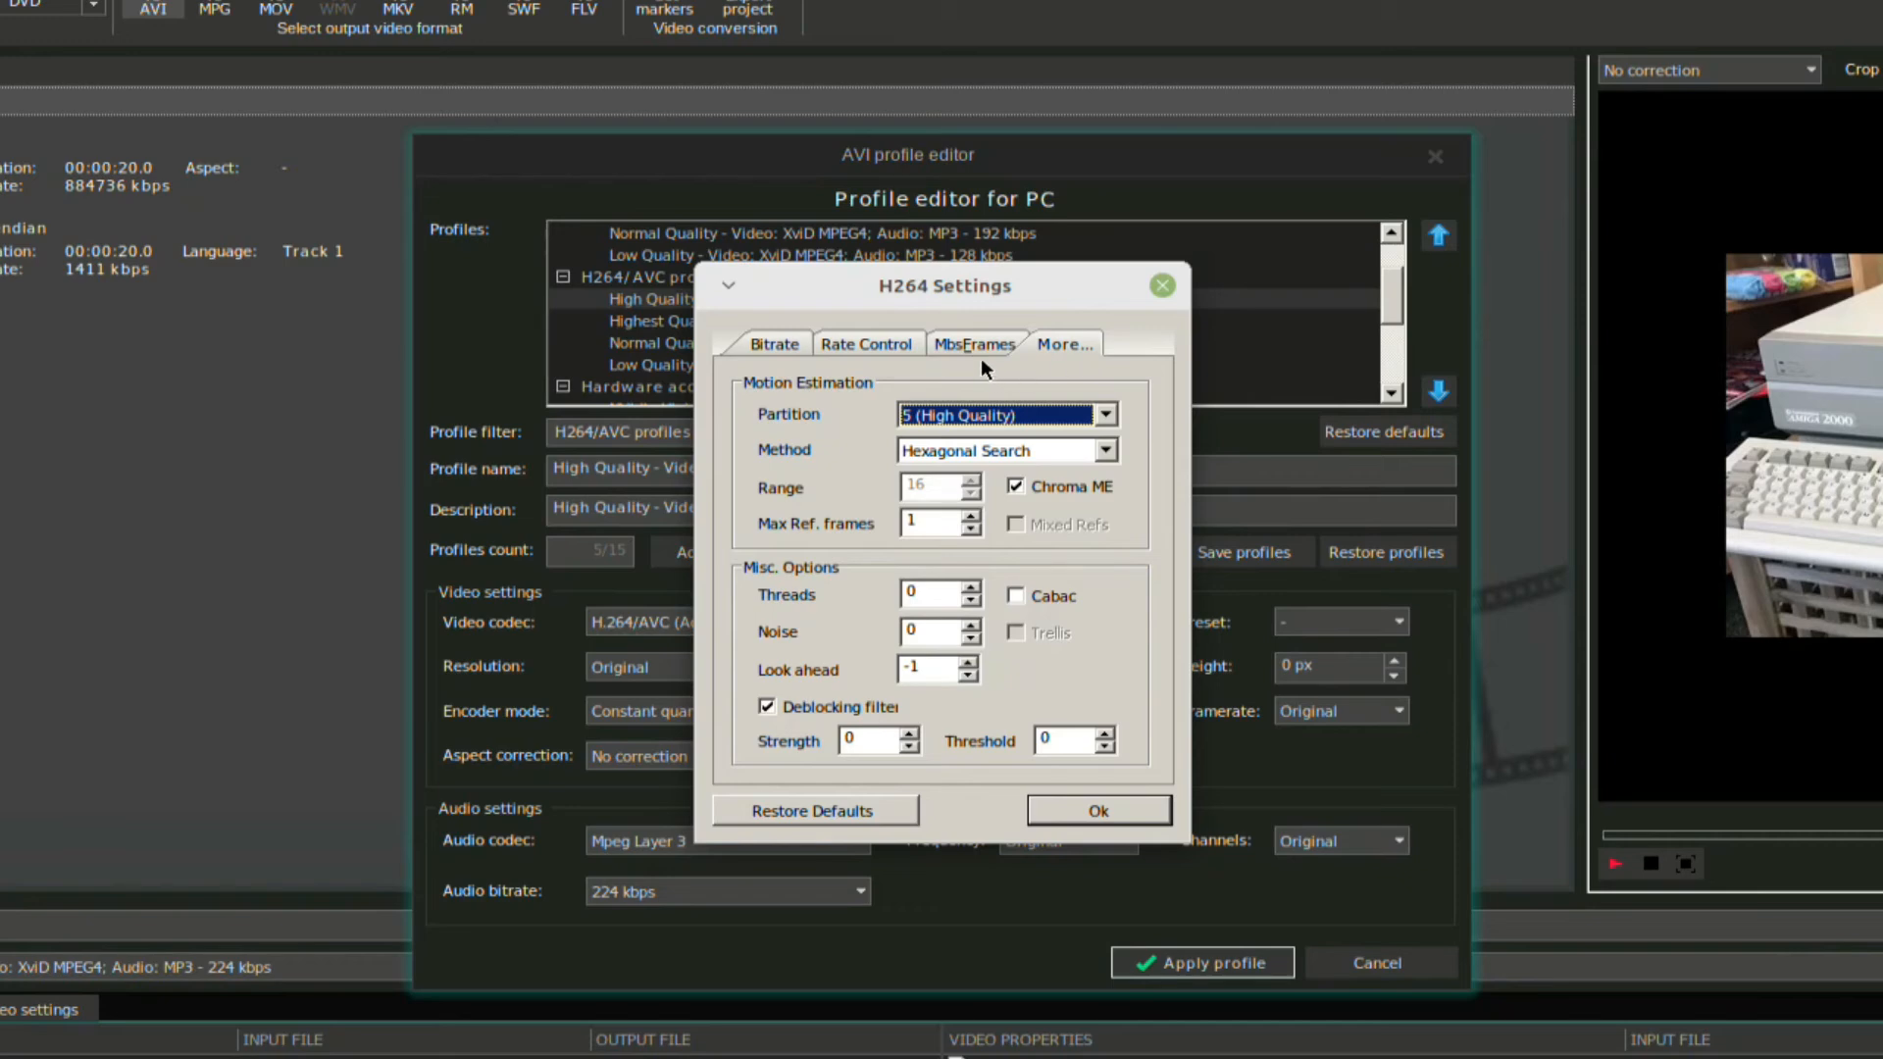
{"action": "left_click", "coordinate": [1104, 416]}
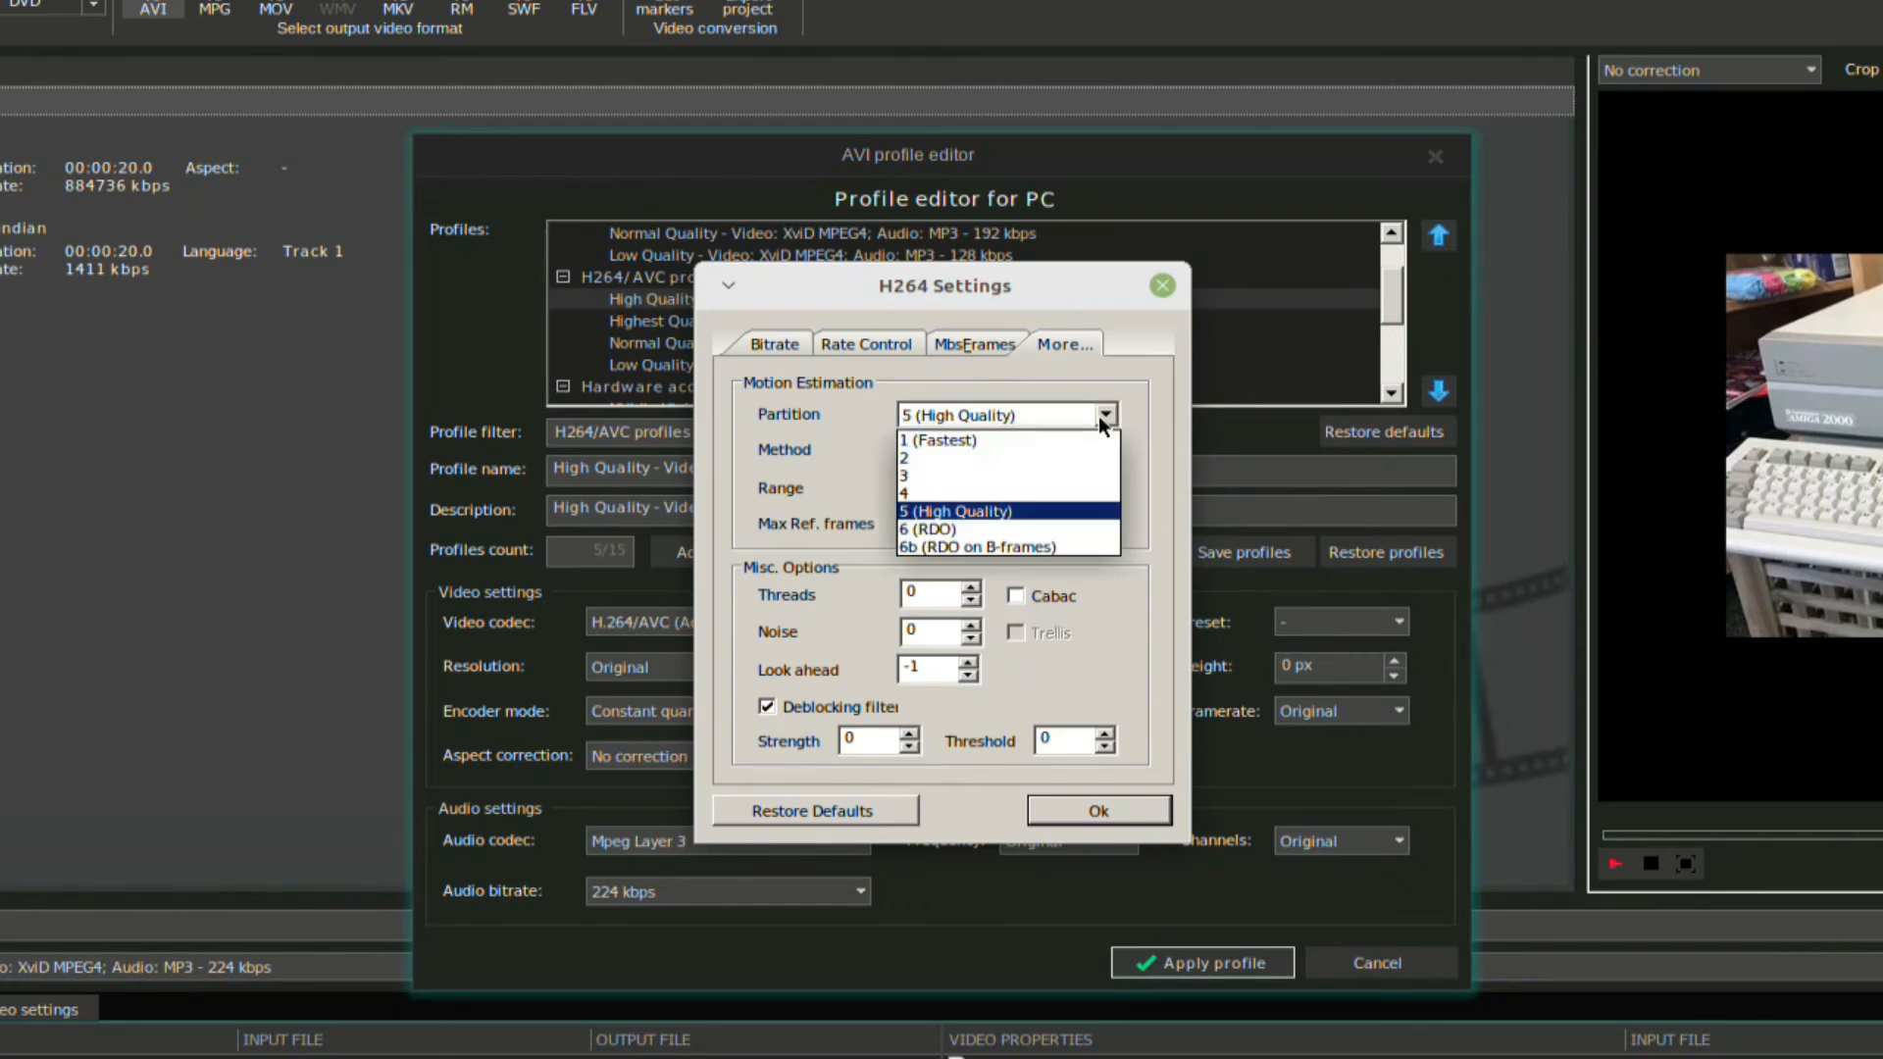
{"action": "left_click", "coordinate": [1105, 420]}
{"action": "left_click", "coordinate": [1106, 451]}
{"action": "left_click", "coordinate": [1108, 453]}
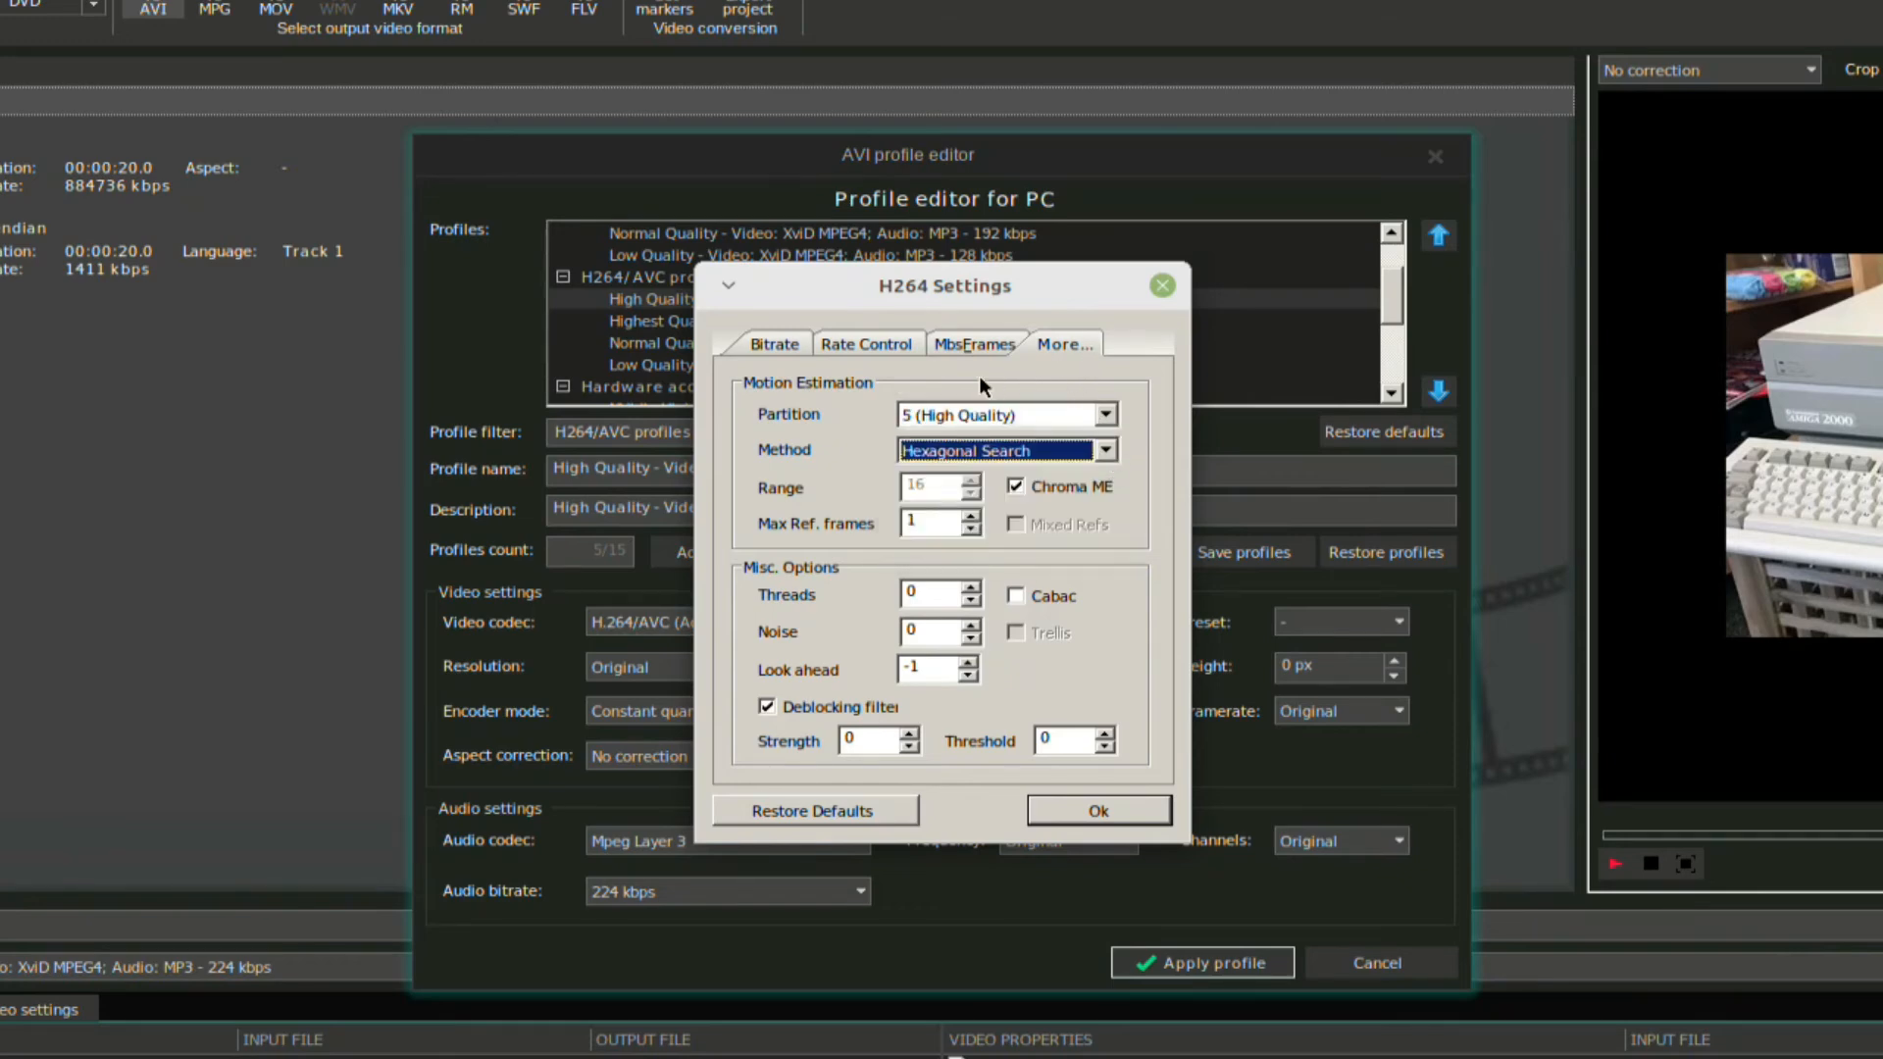
{"action": "left_click", "coordinate": [970, 348]}
{"action": "left_click", "coordinate": [868, 343]}
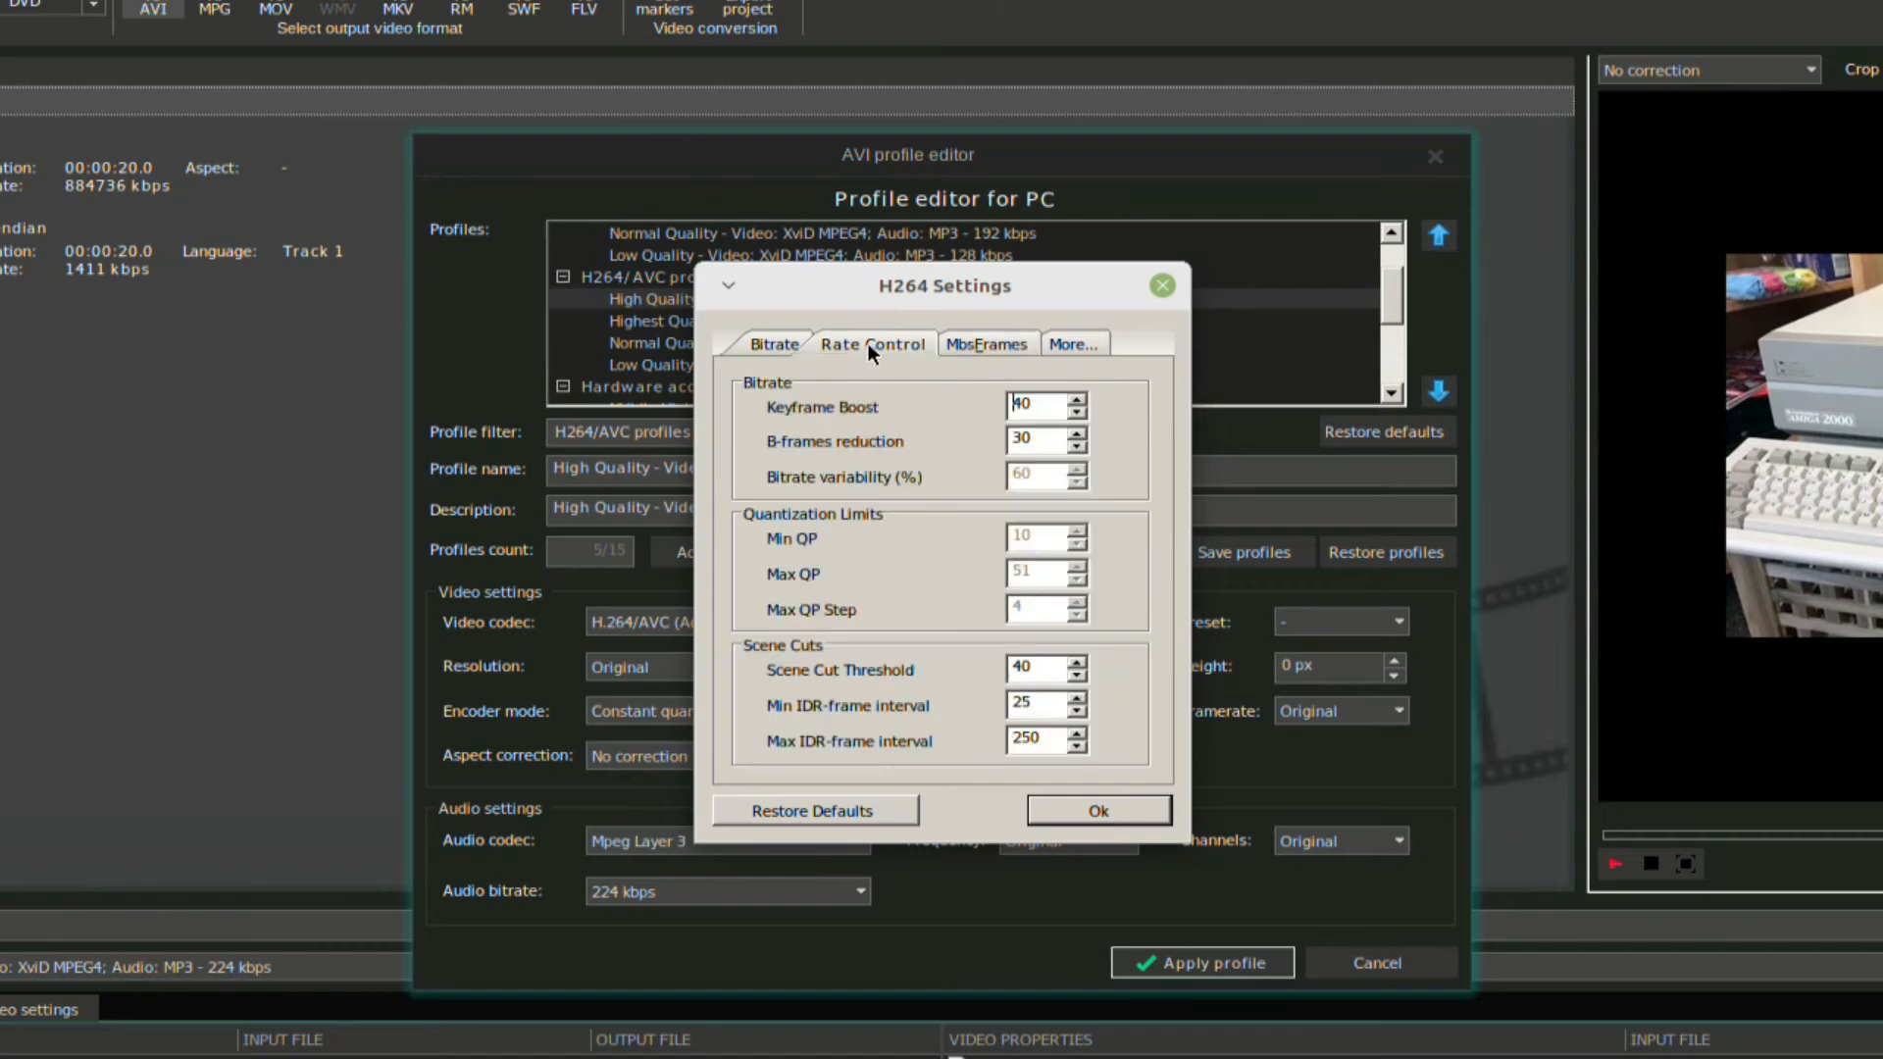
Set the H264 target quantizer to 24
{"action": "left_click", "coordinate": [775, 349]}
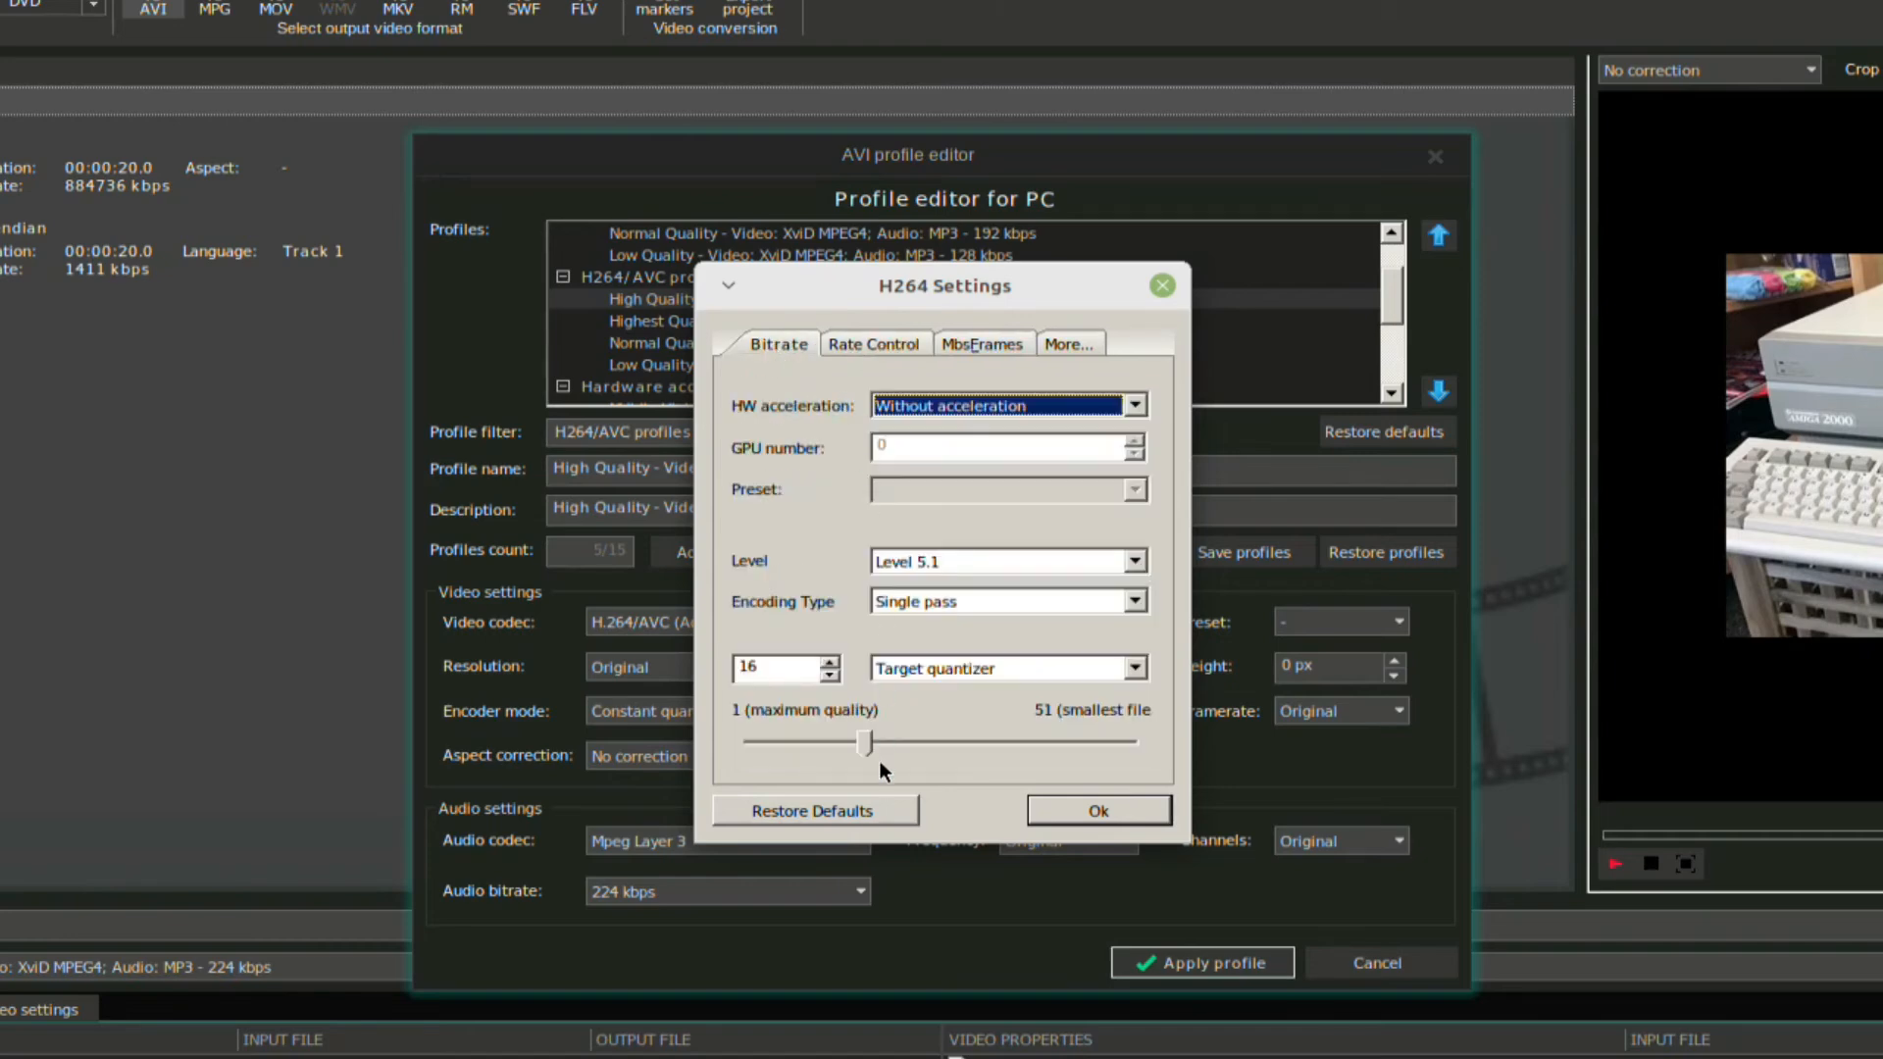
{"action": "left_click_drag", "start_coordinate": [864, 743], "coordinate": [1169, 755]}
{"action": "left_click_drag", "start_coordinate": [879, 753], "coordinate": [926, 751]}
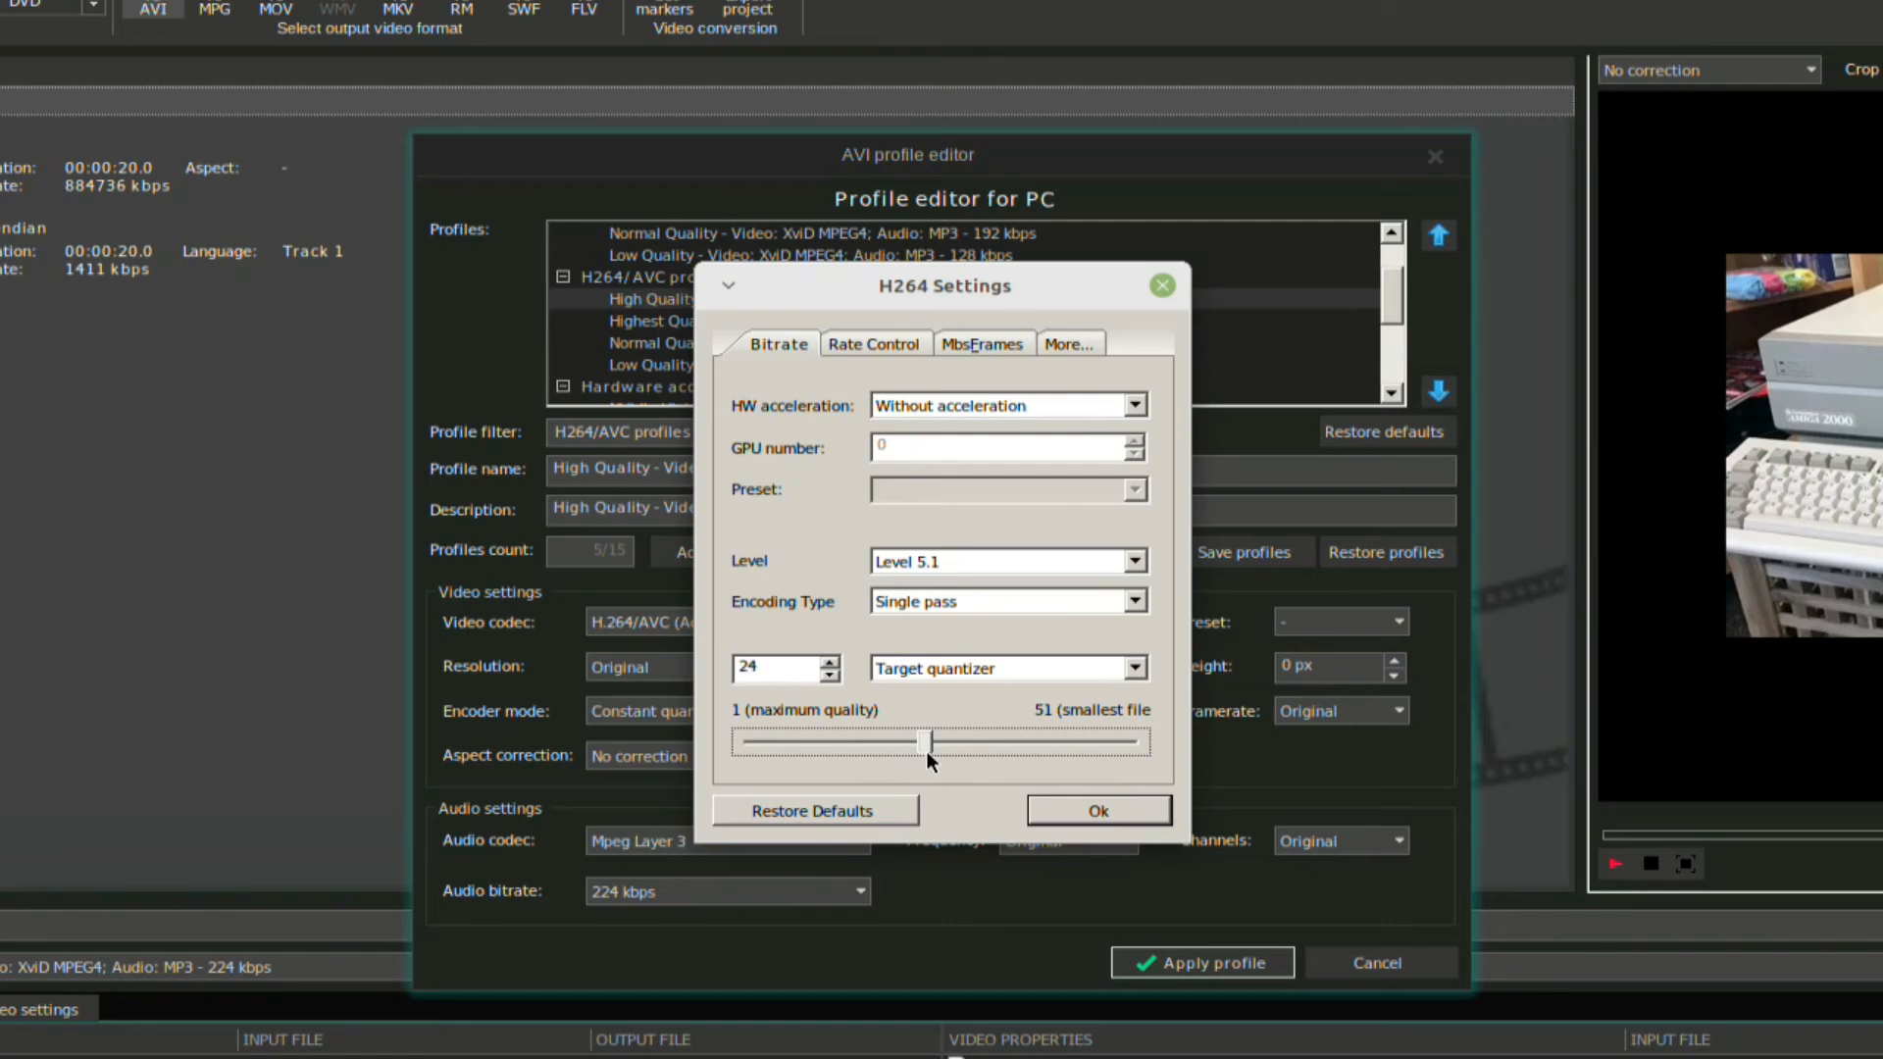
Set the H264 motion estimation partition decision to 4 and apply the changed export profile
{"action": "left_click", "coordinate": [863, 344]}
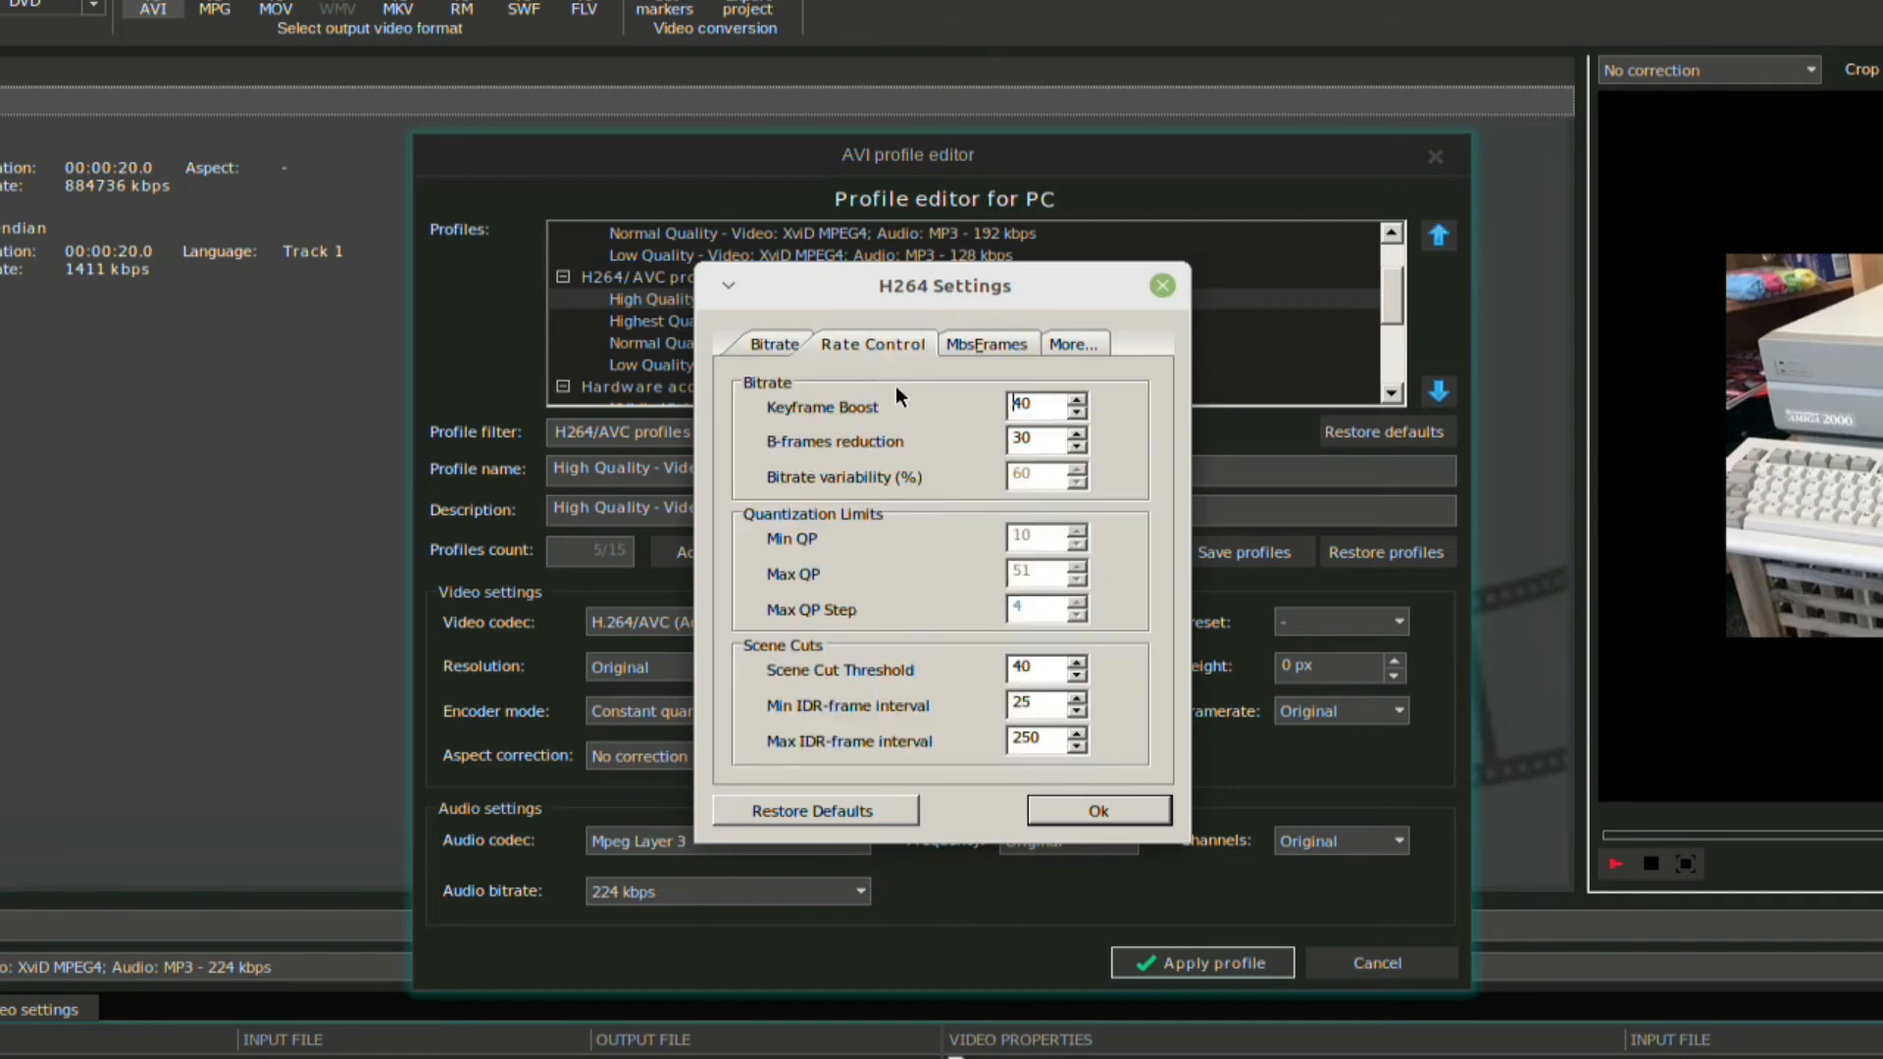
{"action": "left_click", "coordinate": [985, 344]}
{"action": "left_click", "coordinate": [1079, 346]}
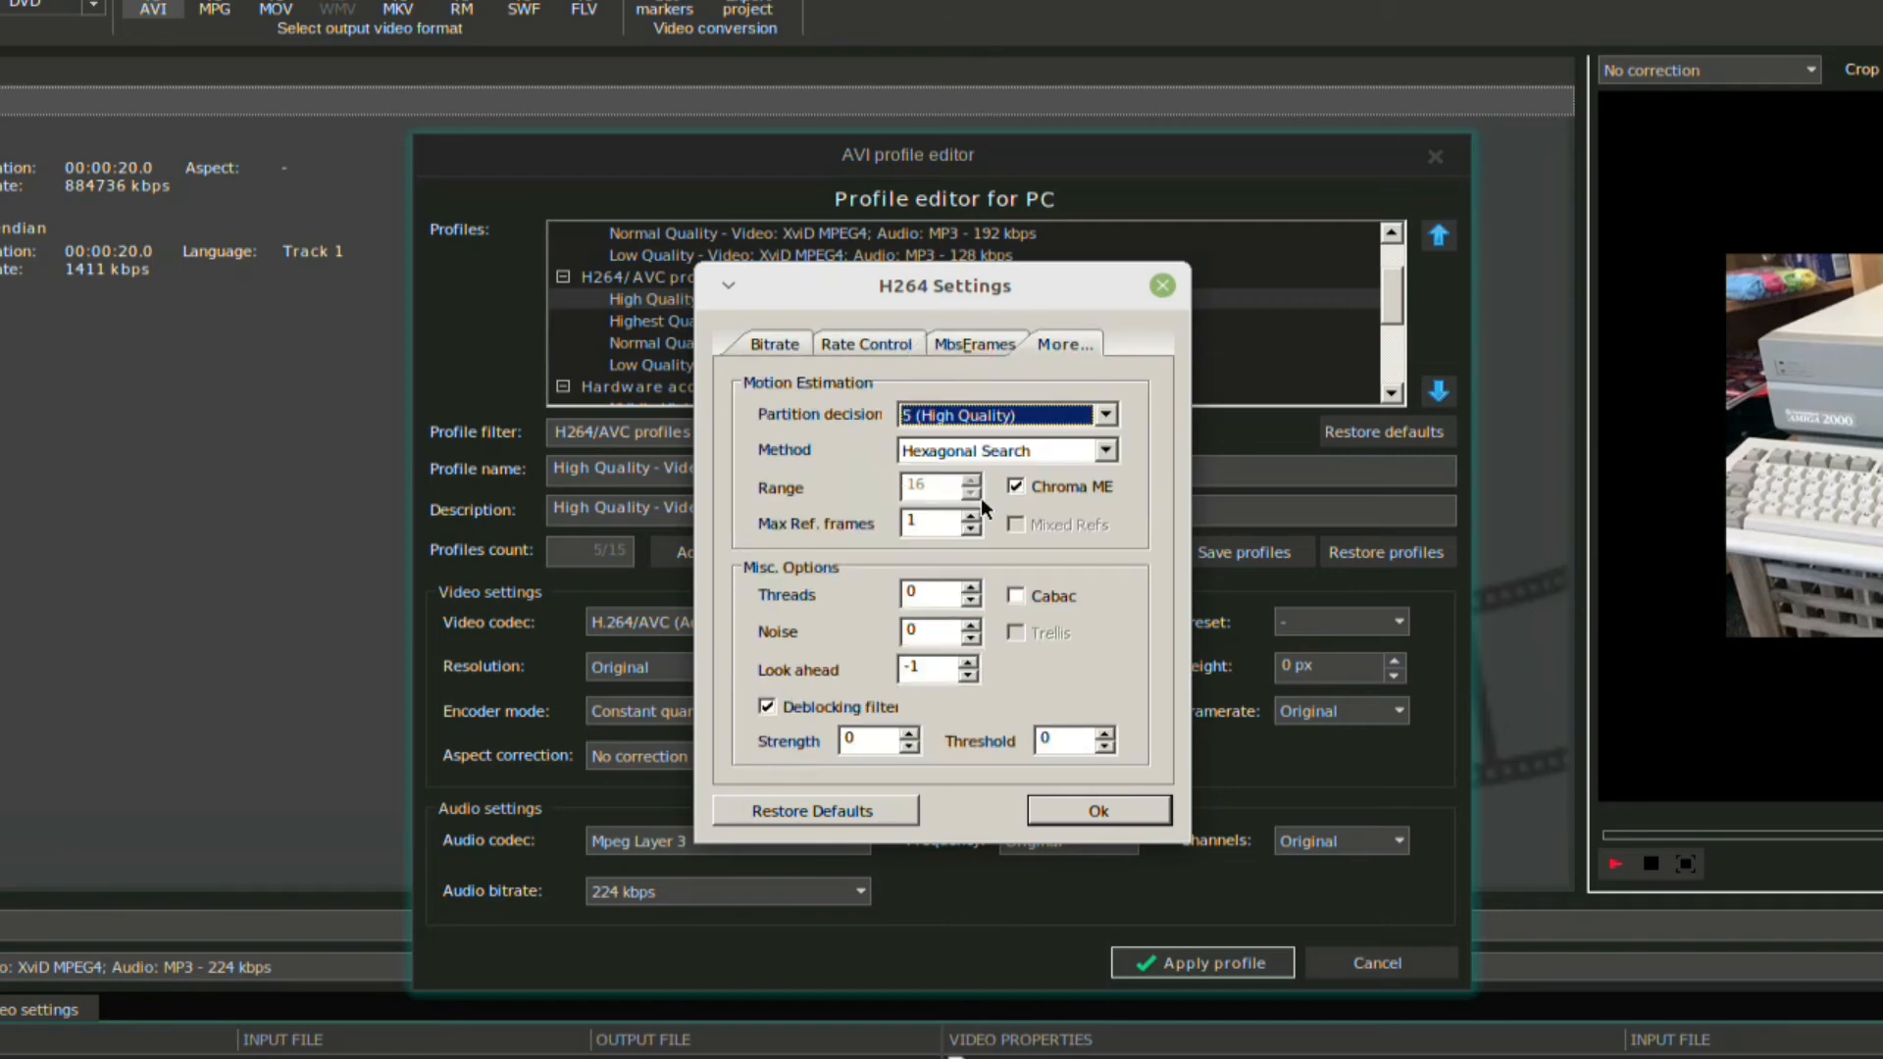
{"action": "left_click", "coordinate": [1108, 413]}
{"action": "left_click", "coordinate": [1108, 414]}
{"action": "left_click", "coordinate": [1106, 453]}
{"action": "left_click", "coordinate": [1106, 453]}
{"action": "left_click", "coordinate": [1105, 416]}
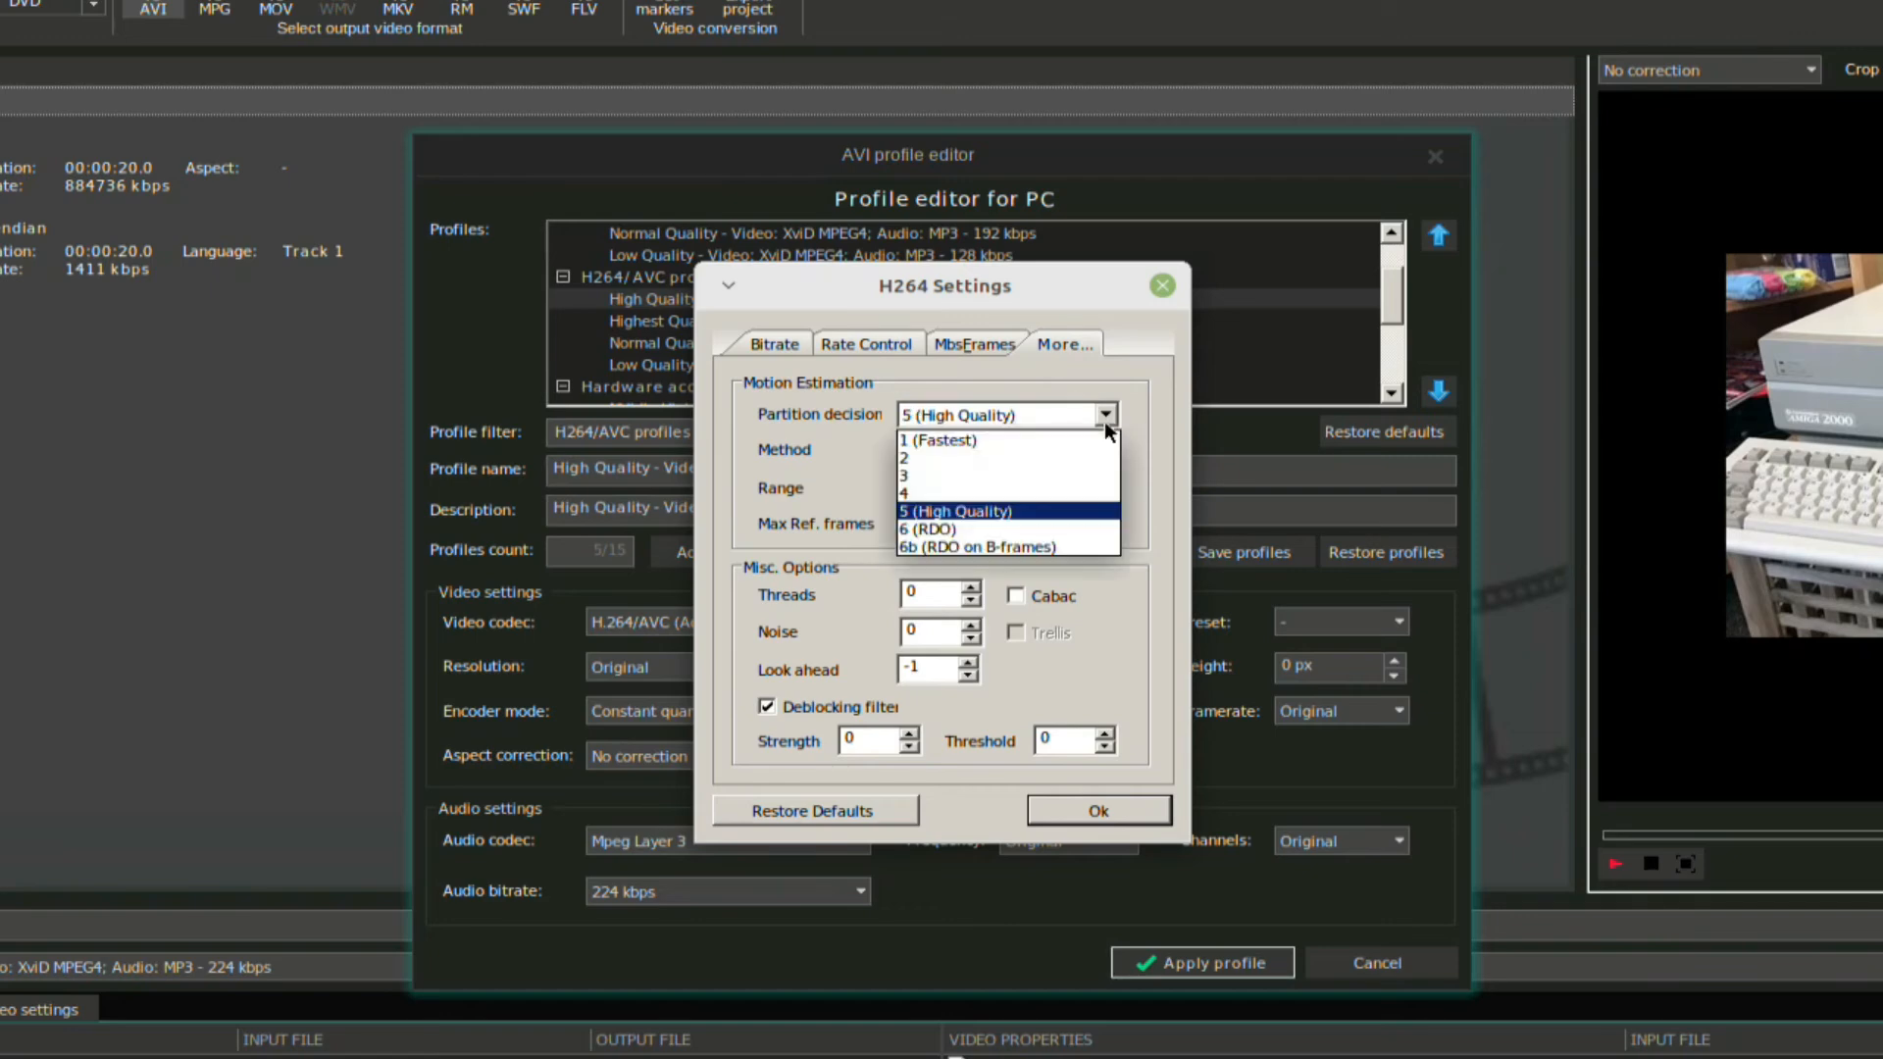
{"action": "left_click", "coordinate": [1052, 492]}
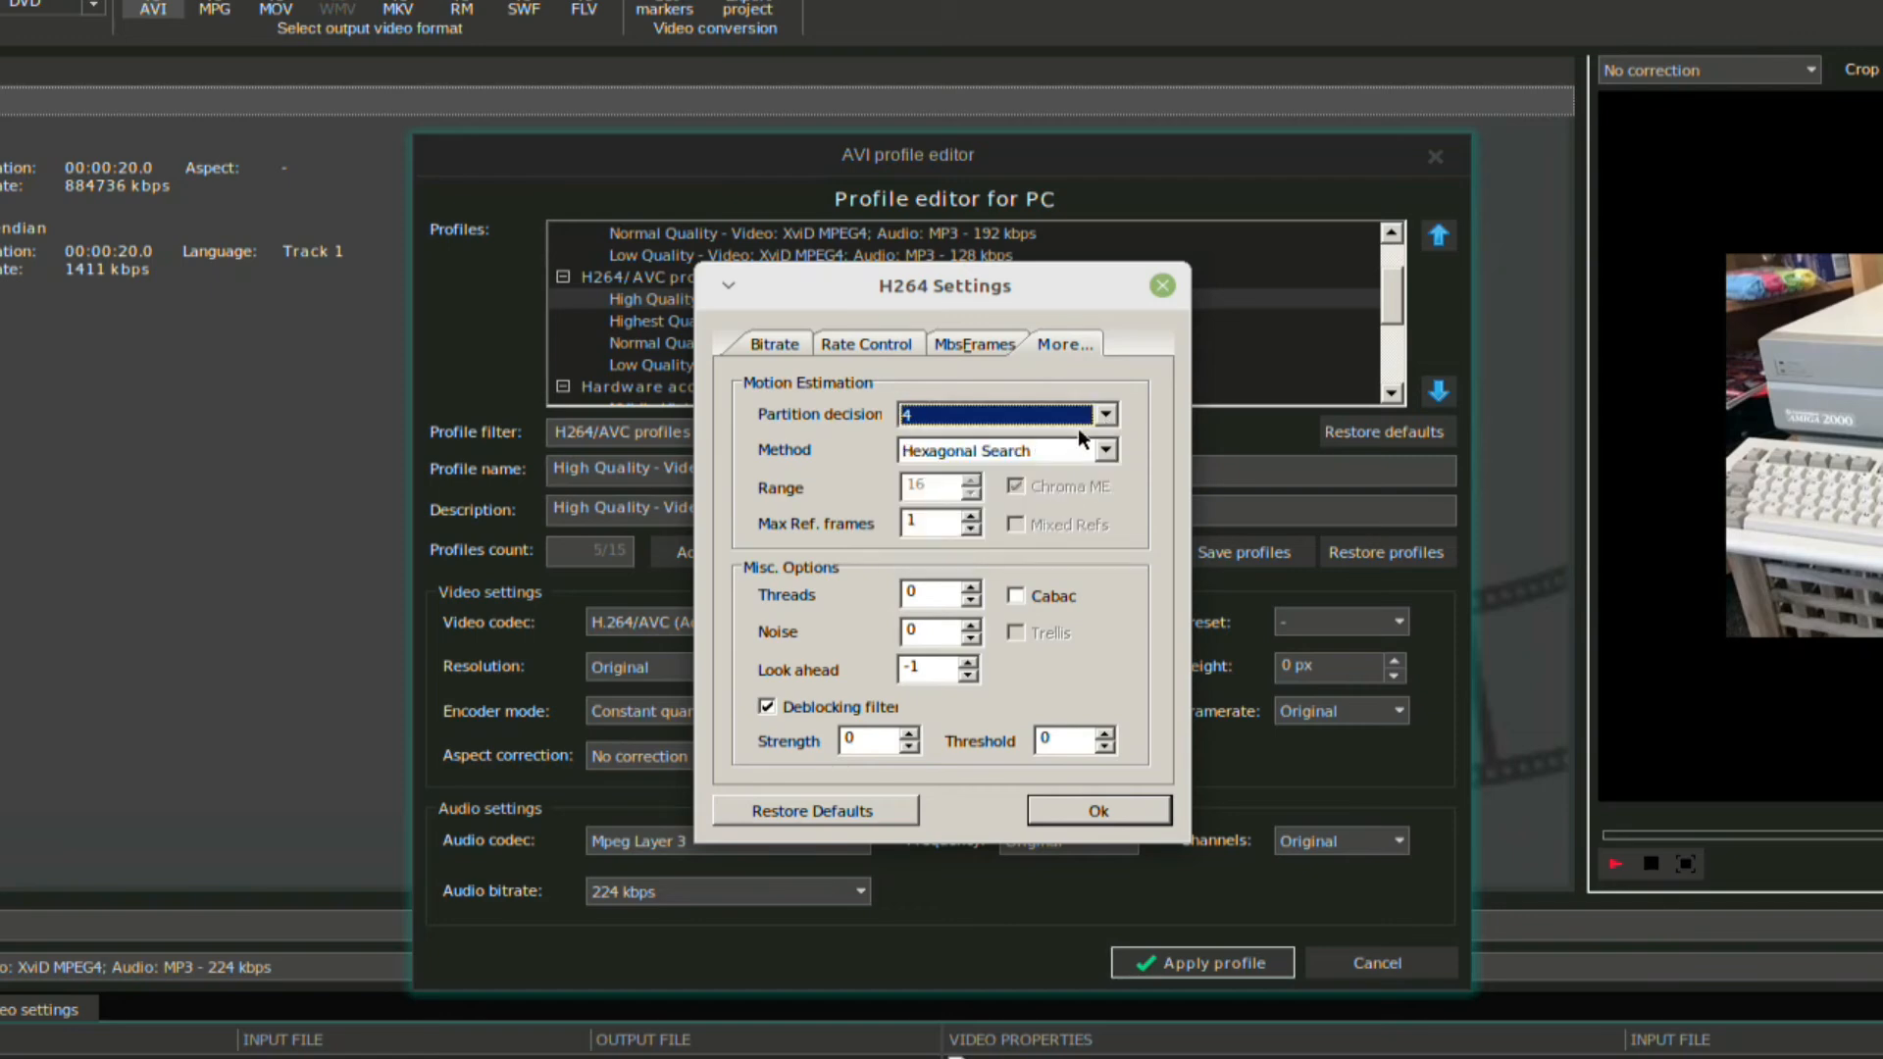
{"action": "left_click", "coordinate": [1116, 810]}
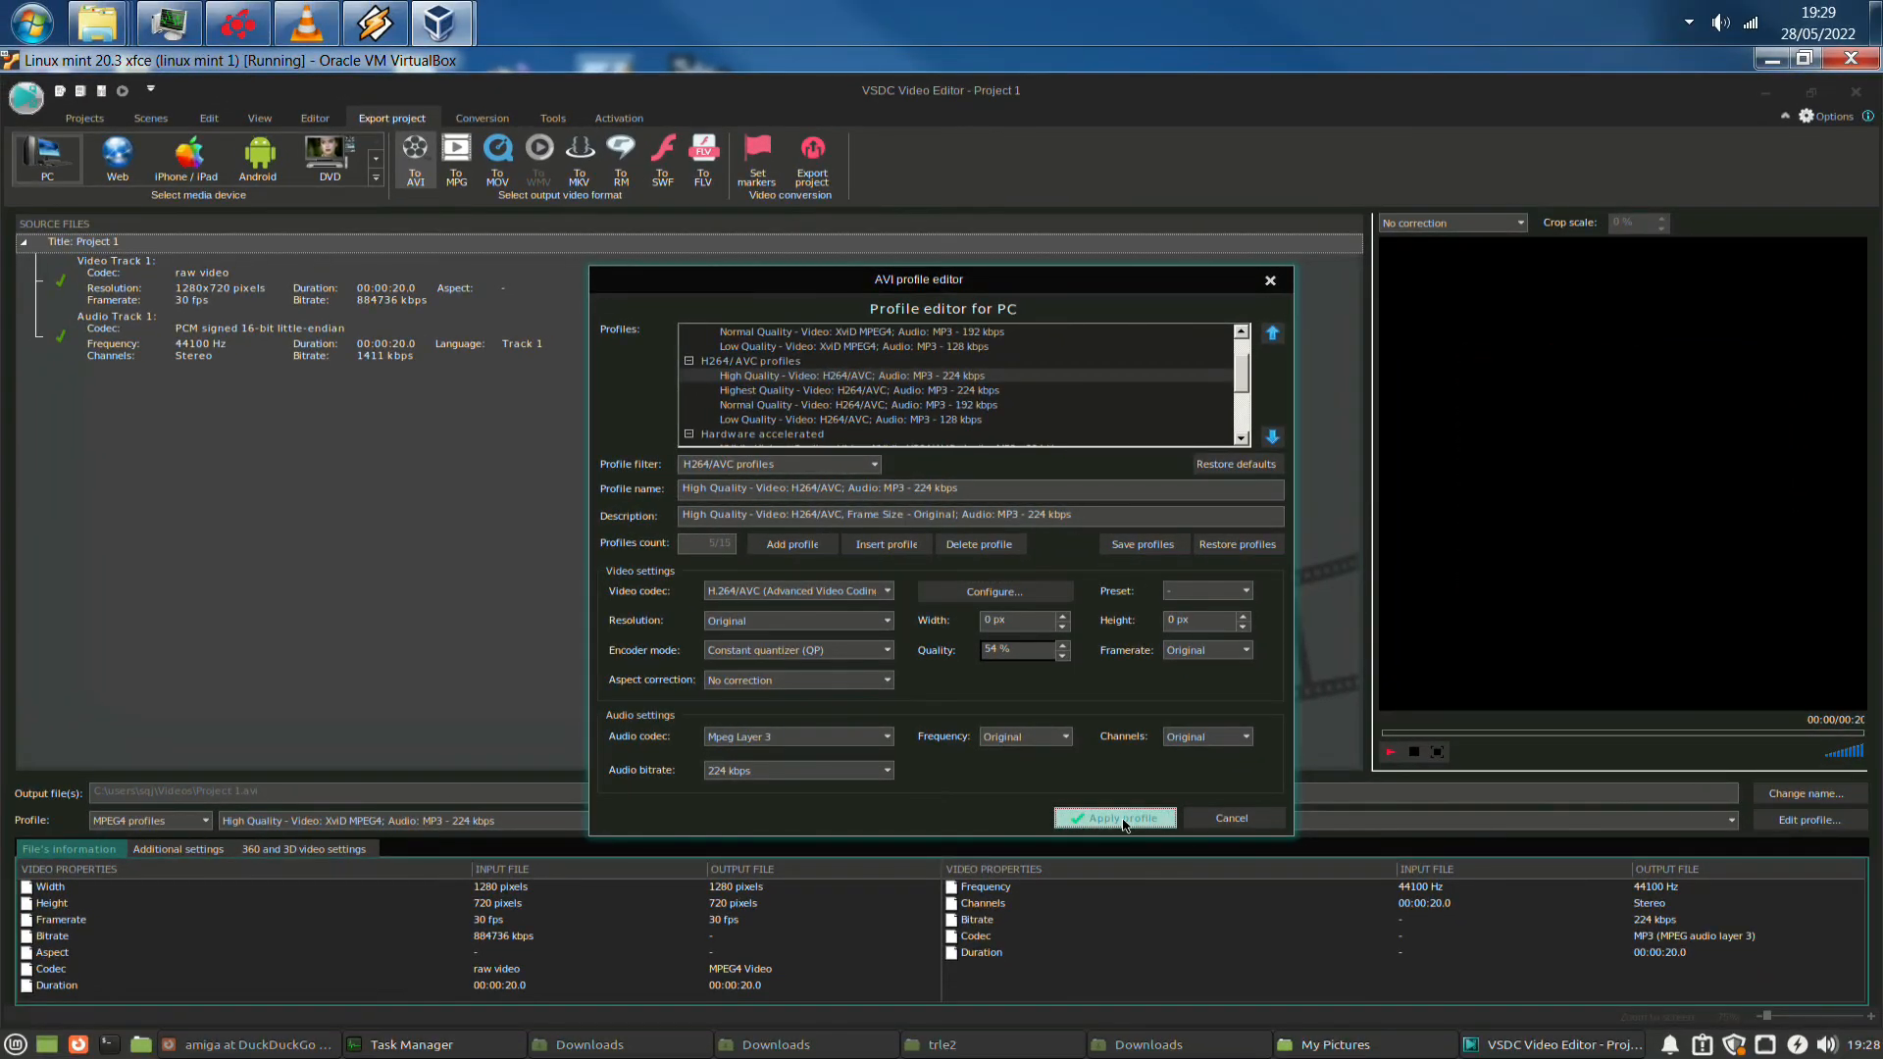
{"action": "left_click", "coordinate": [1118, 819]}
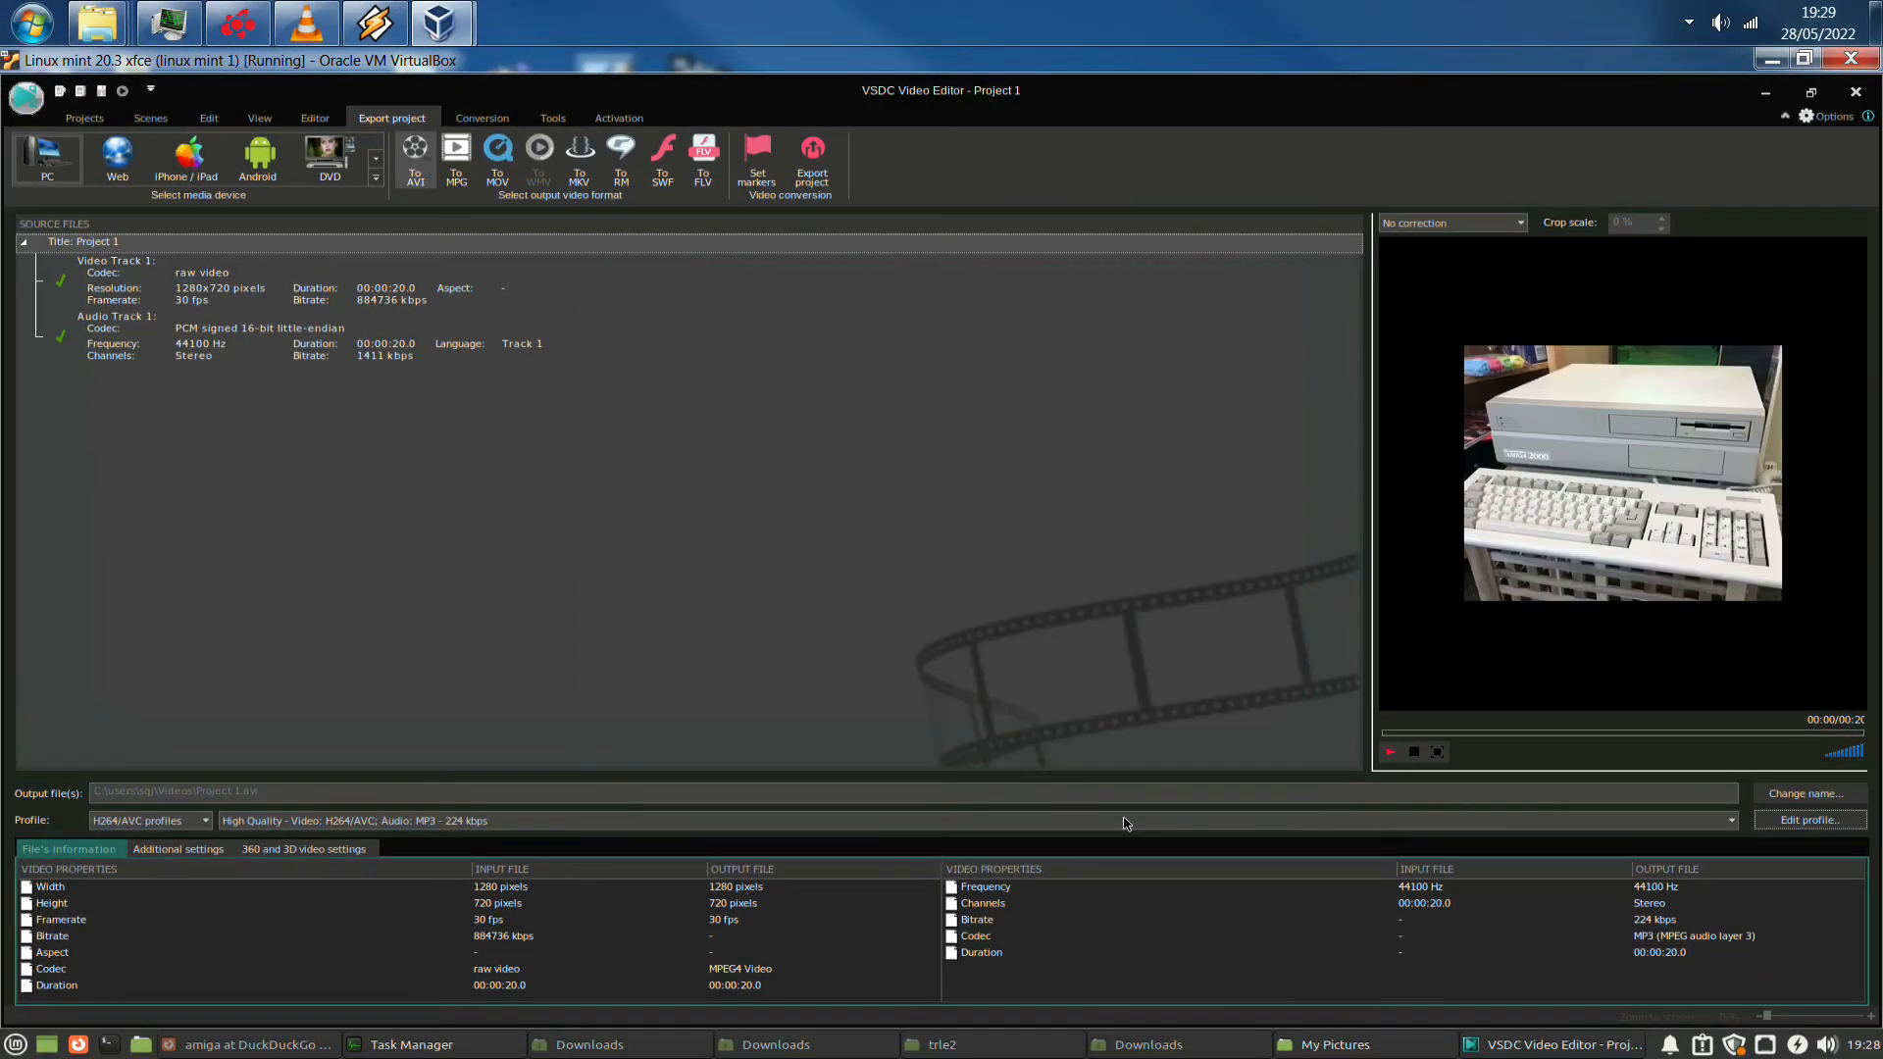
Name the output video "oracle are stupid" and save it on the Desktop as an AVI file
{"action": "left_click", "coordinate": [1812, 800]}
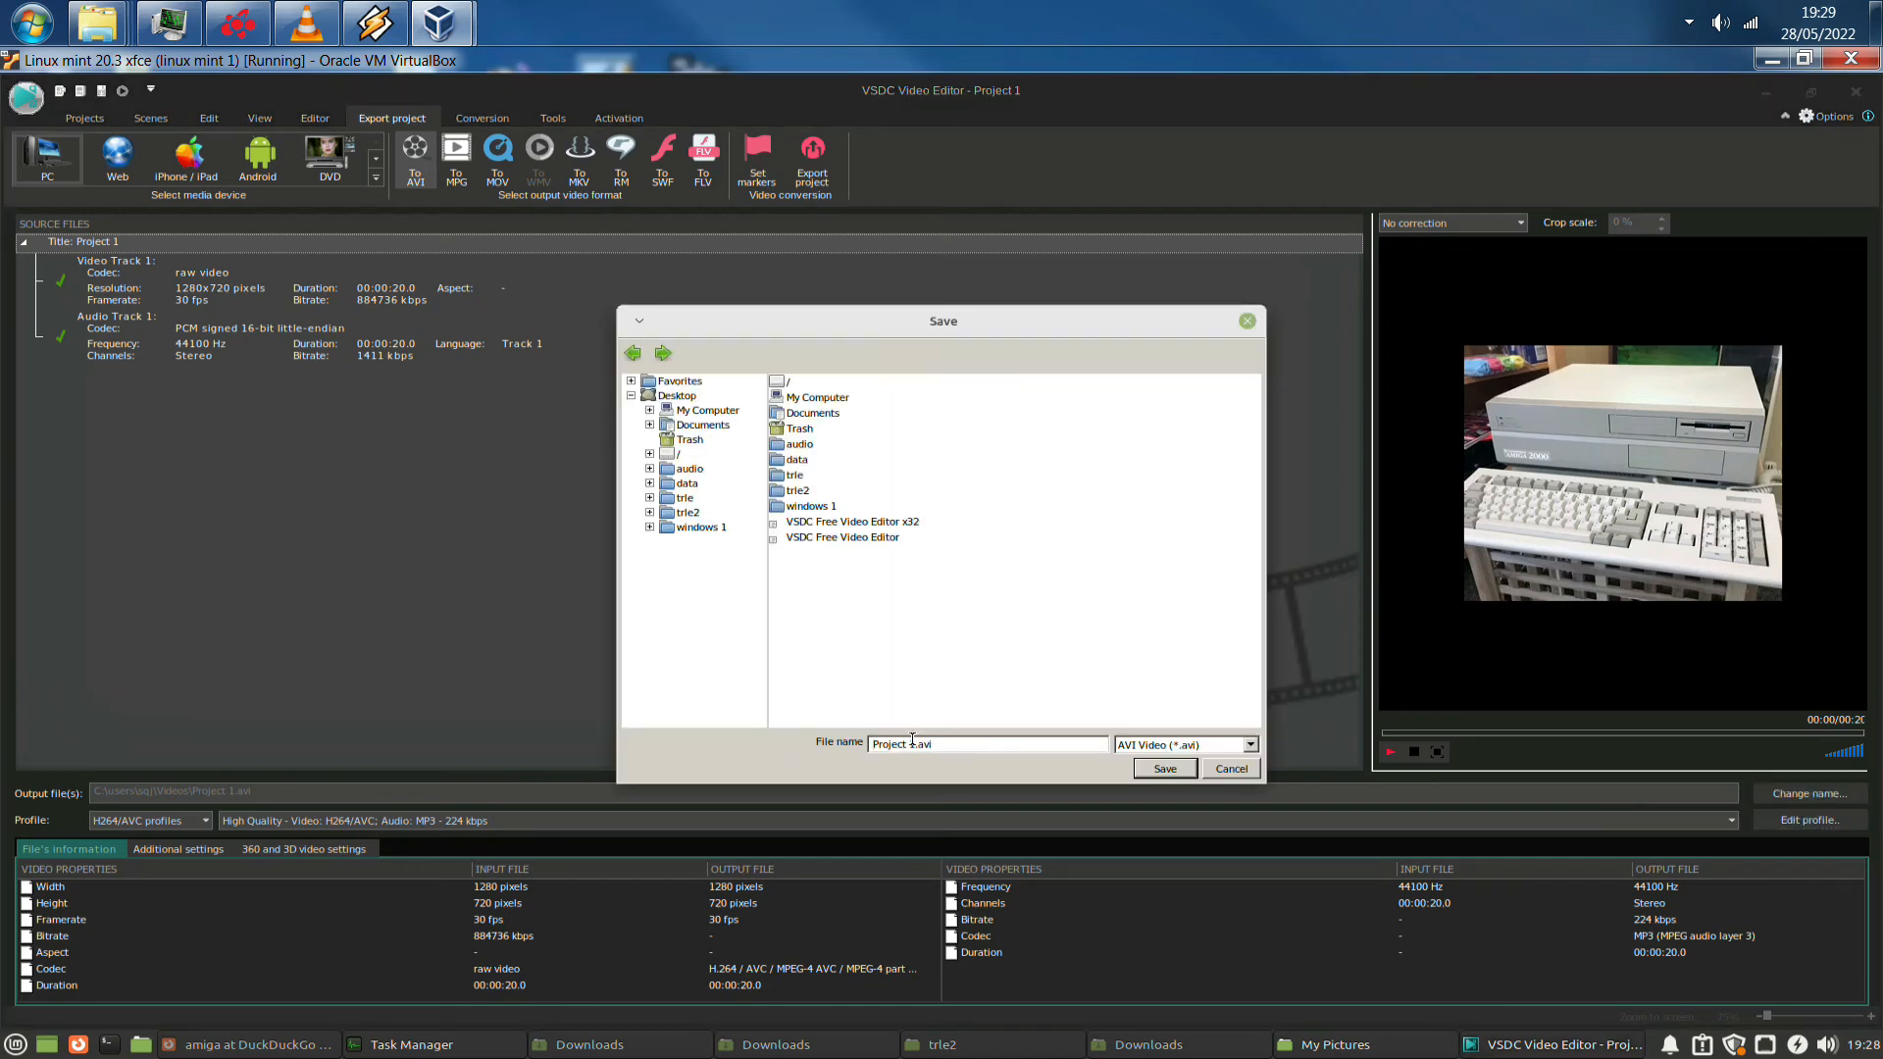
{"action": "left_click_drag", "start_coordinate": [915, 743], "coordinate": [841, 735]}
{"action": "type", "text": "oracle are stupid"}
{"action": "left_click", "coordinate": [1184, 769]}
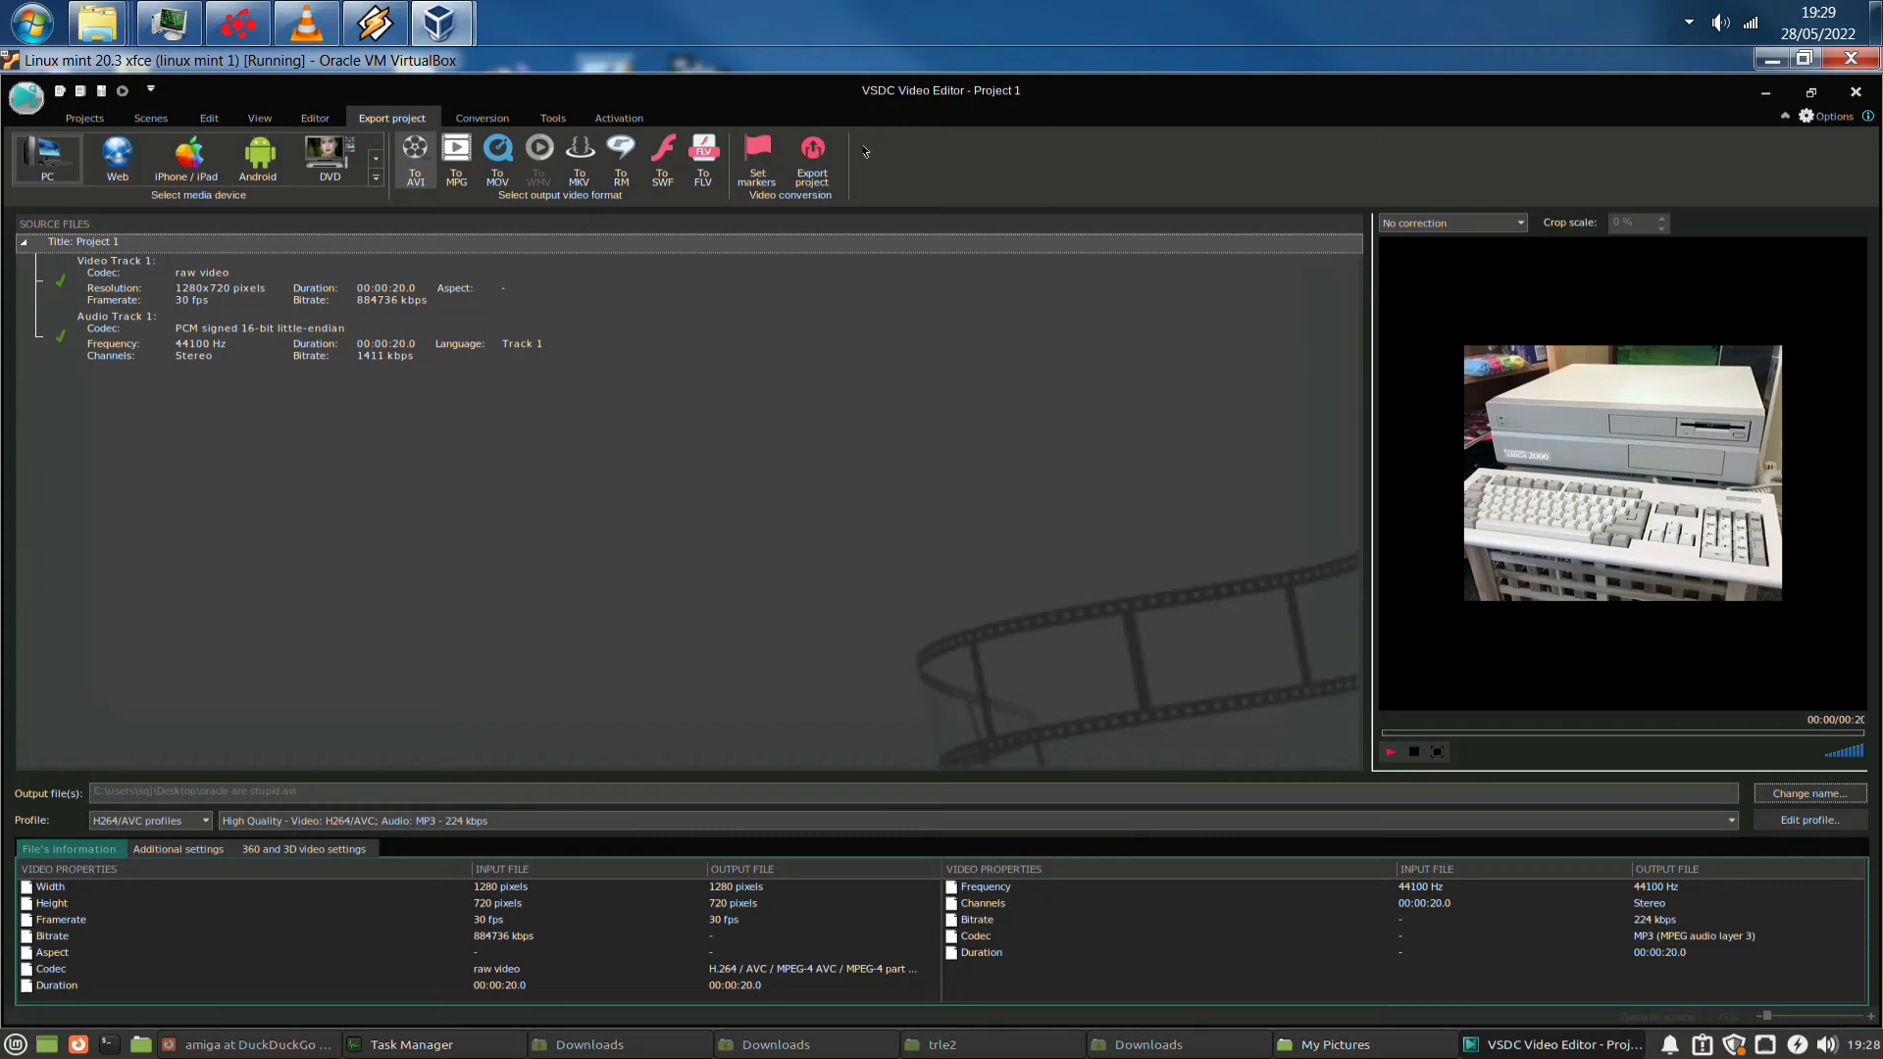
Export the project without the premium features and dismiss the completion notice
{"action": "left_click", "coordinate": [835, 160]}
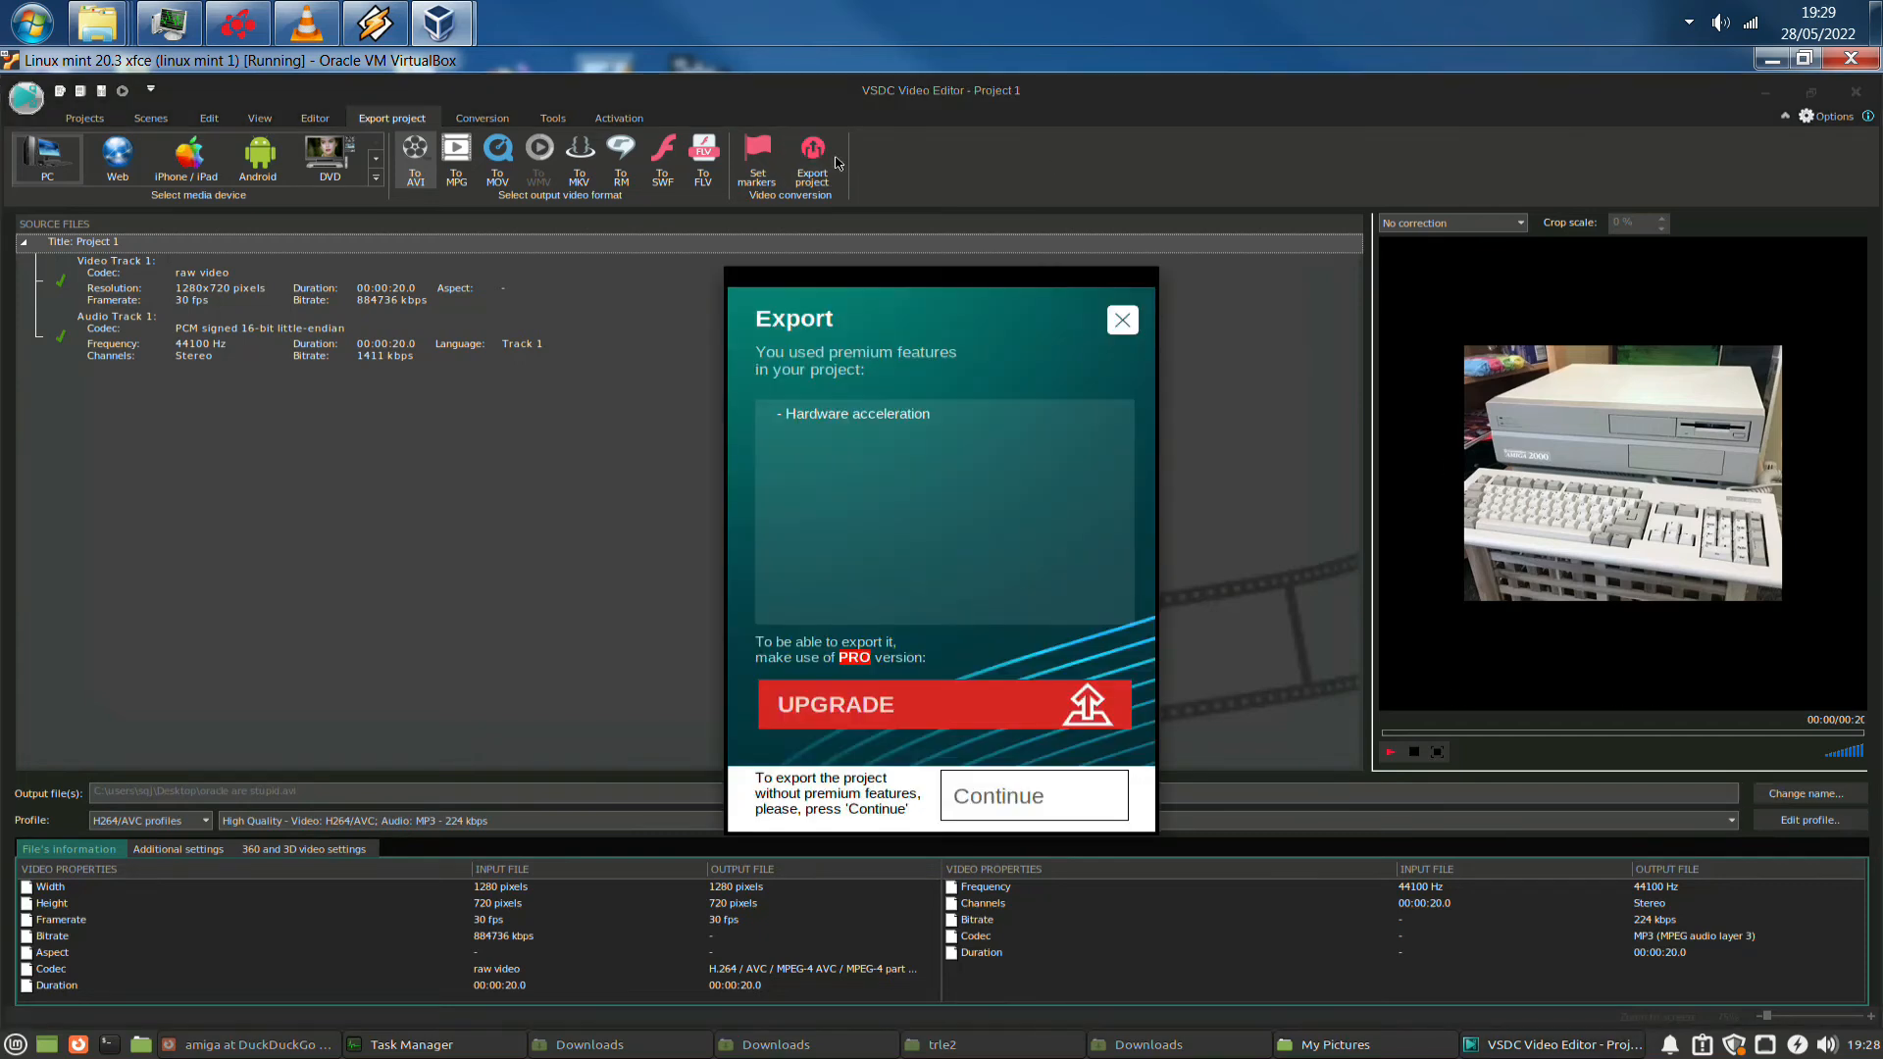
{"action": "left_click", "coordinate": [1013, 798]}
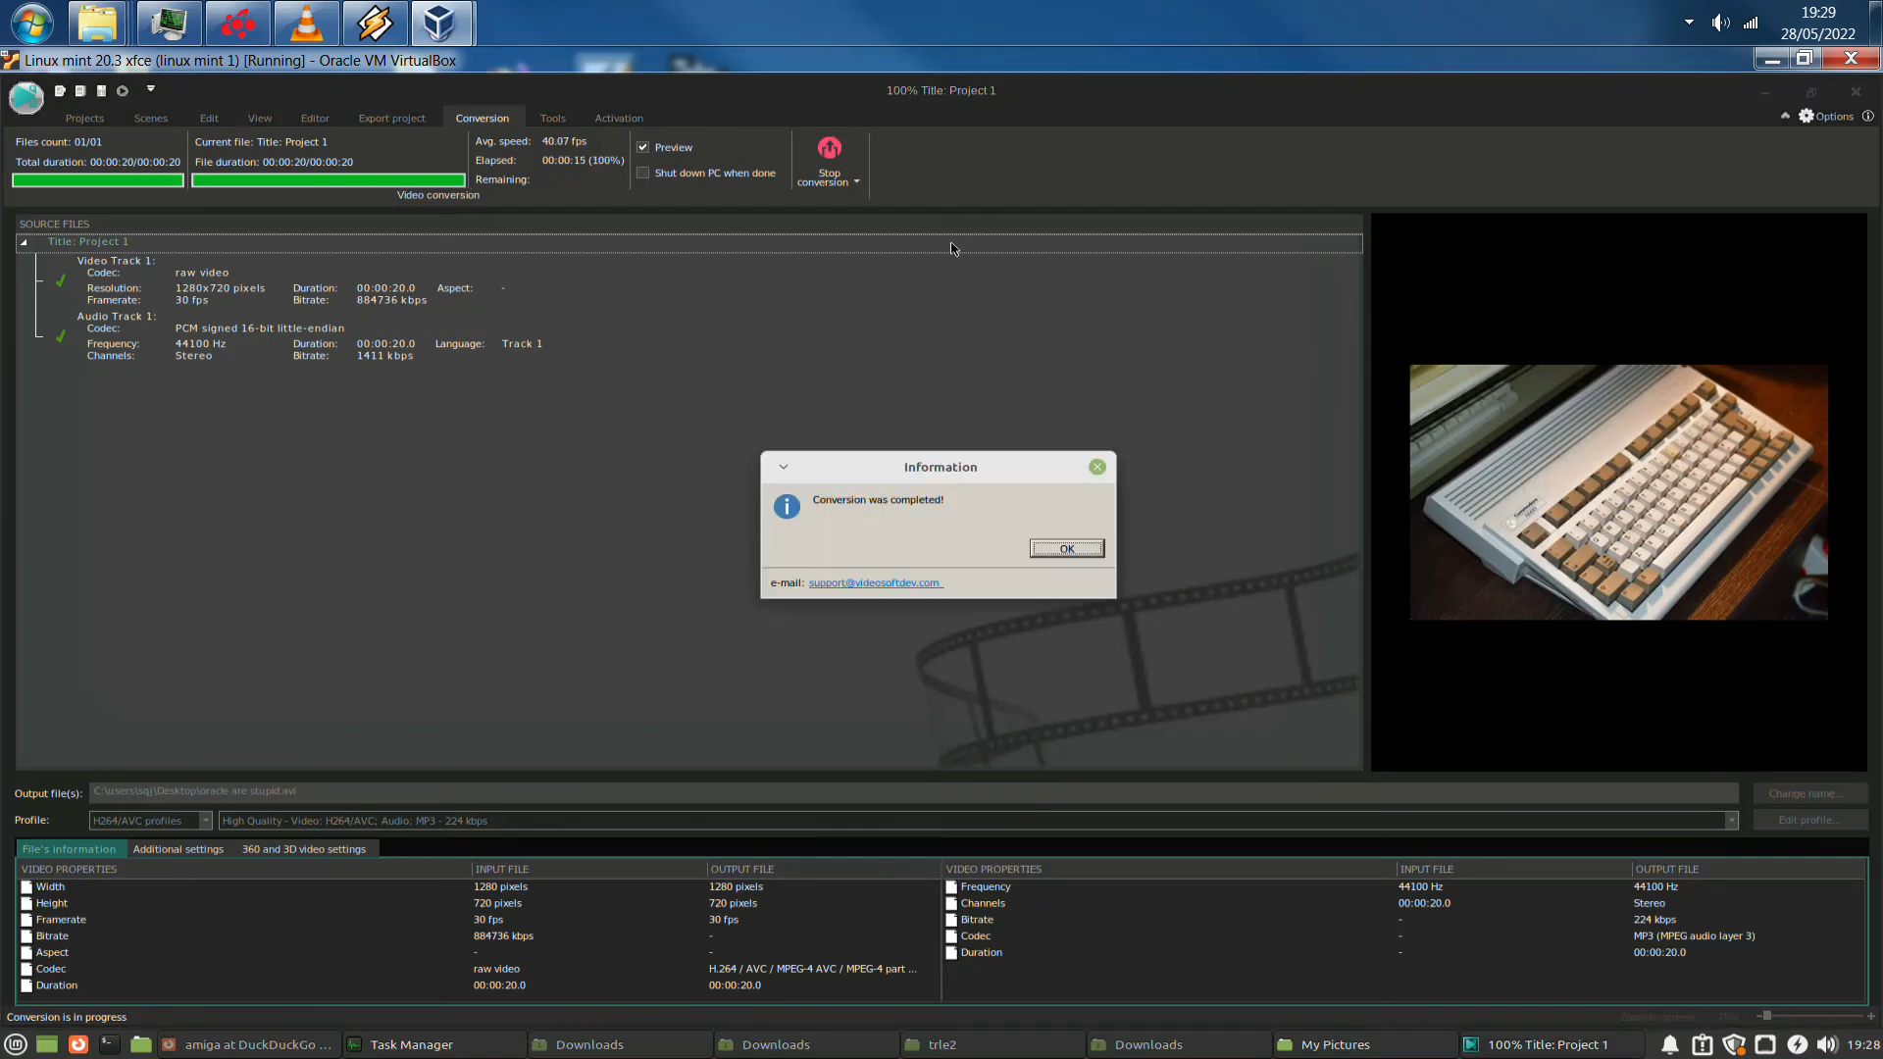
{"action": "left_click", "coordinate": [1066, 549]}
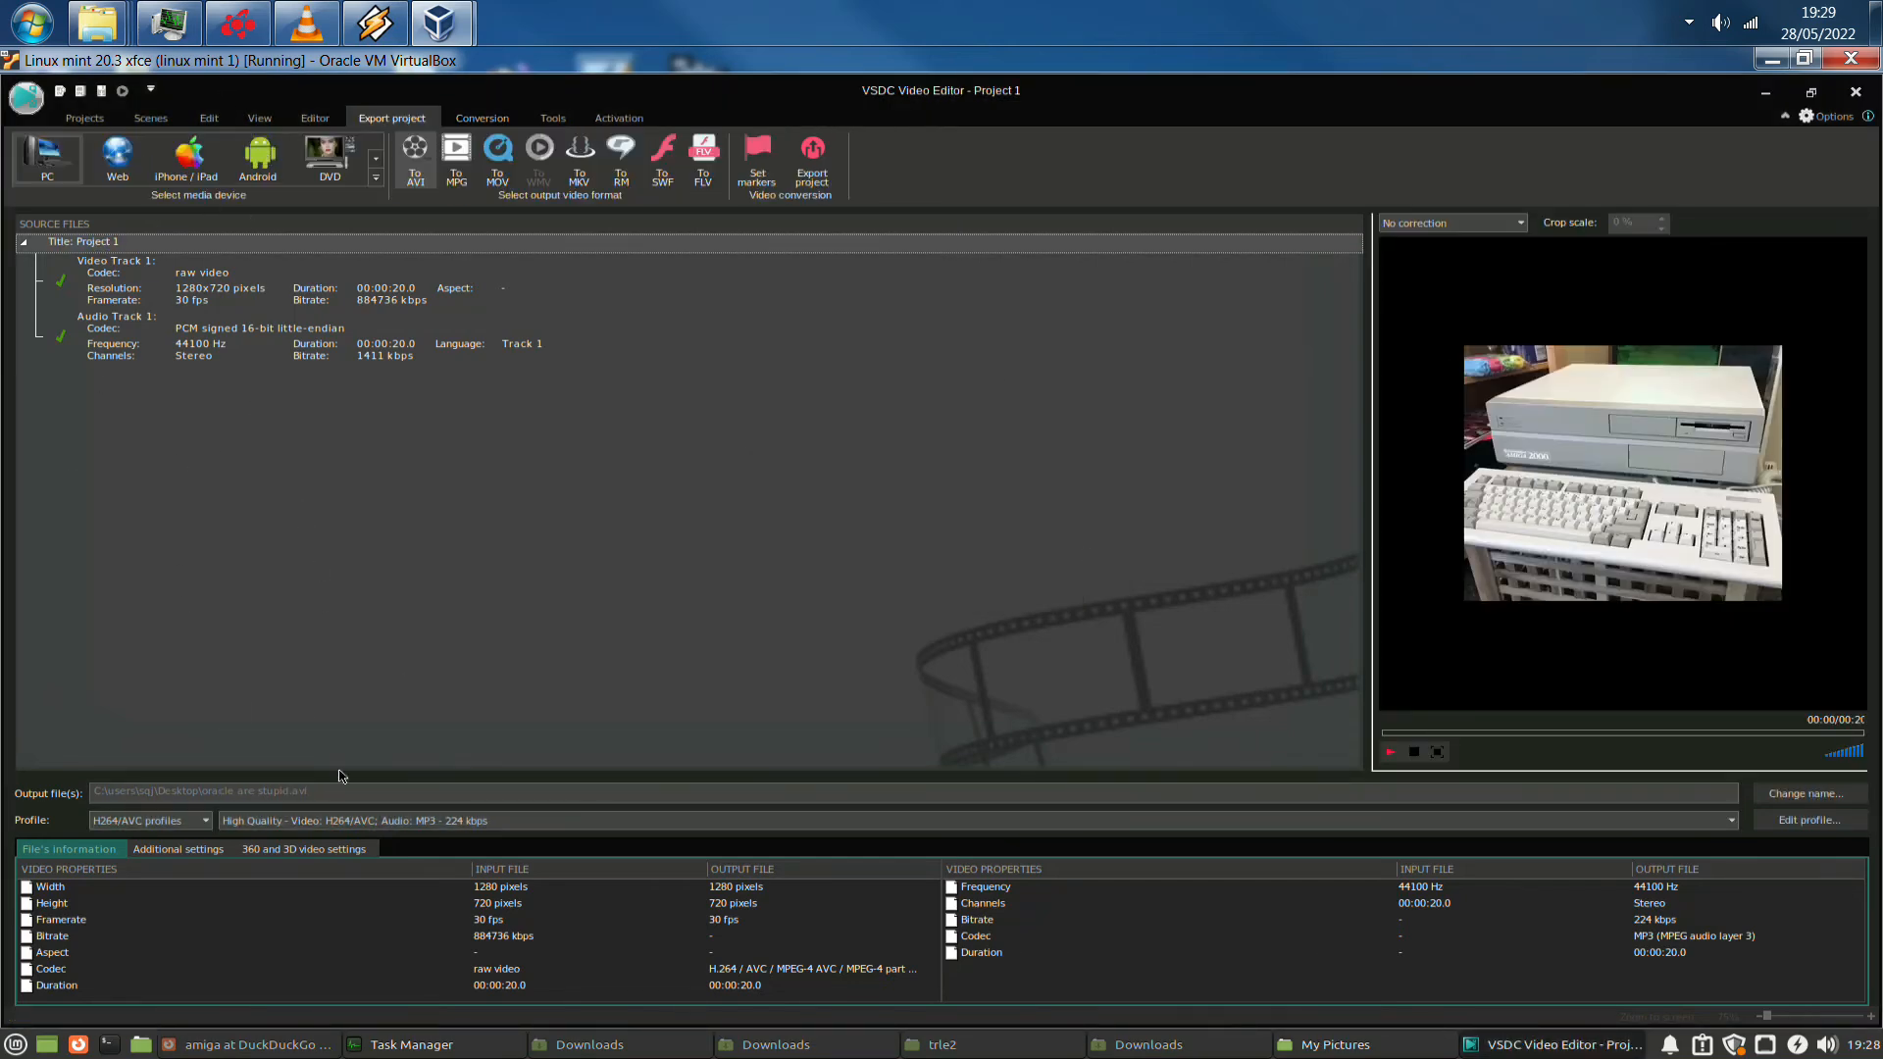
Return to the scene timeline and move the Text 2 caption from Layer 5 to Layer 4, starting at 00:00:11.200
{"action": "left_click", "coordinate": [314, 118]}
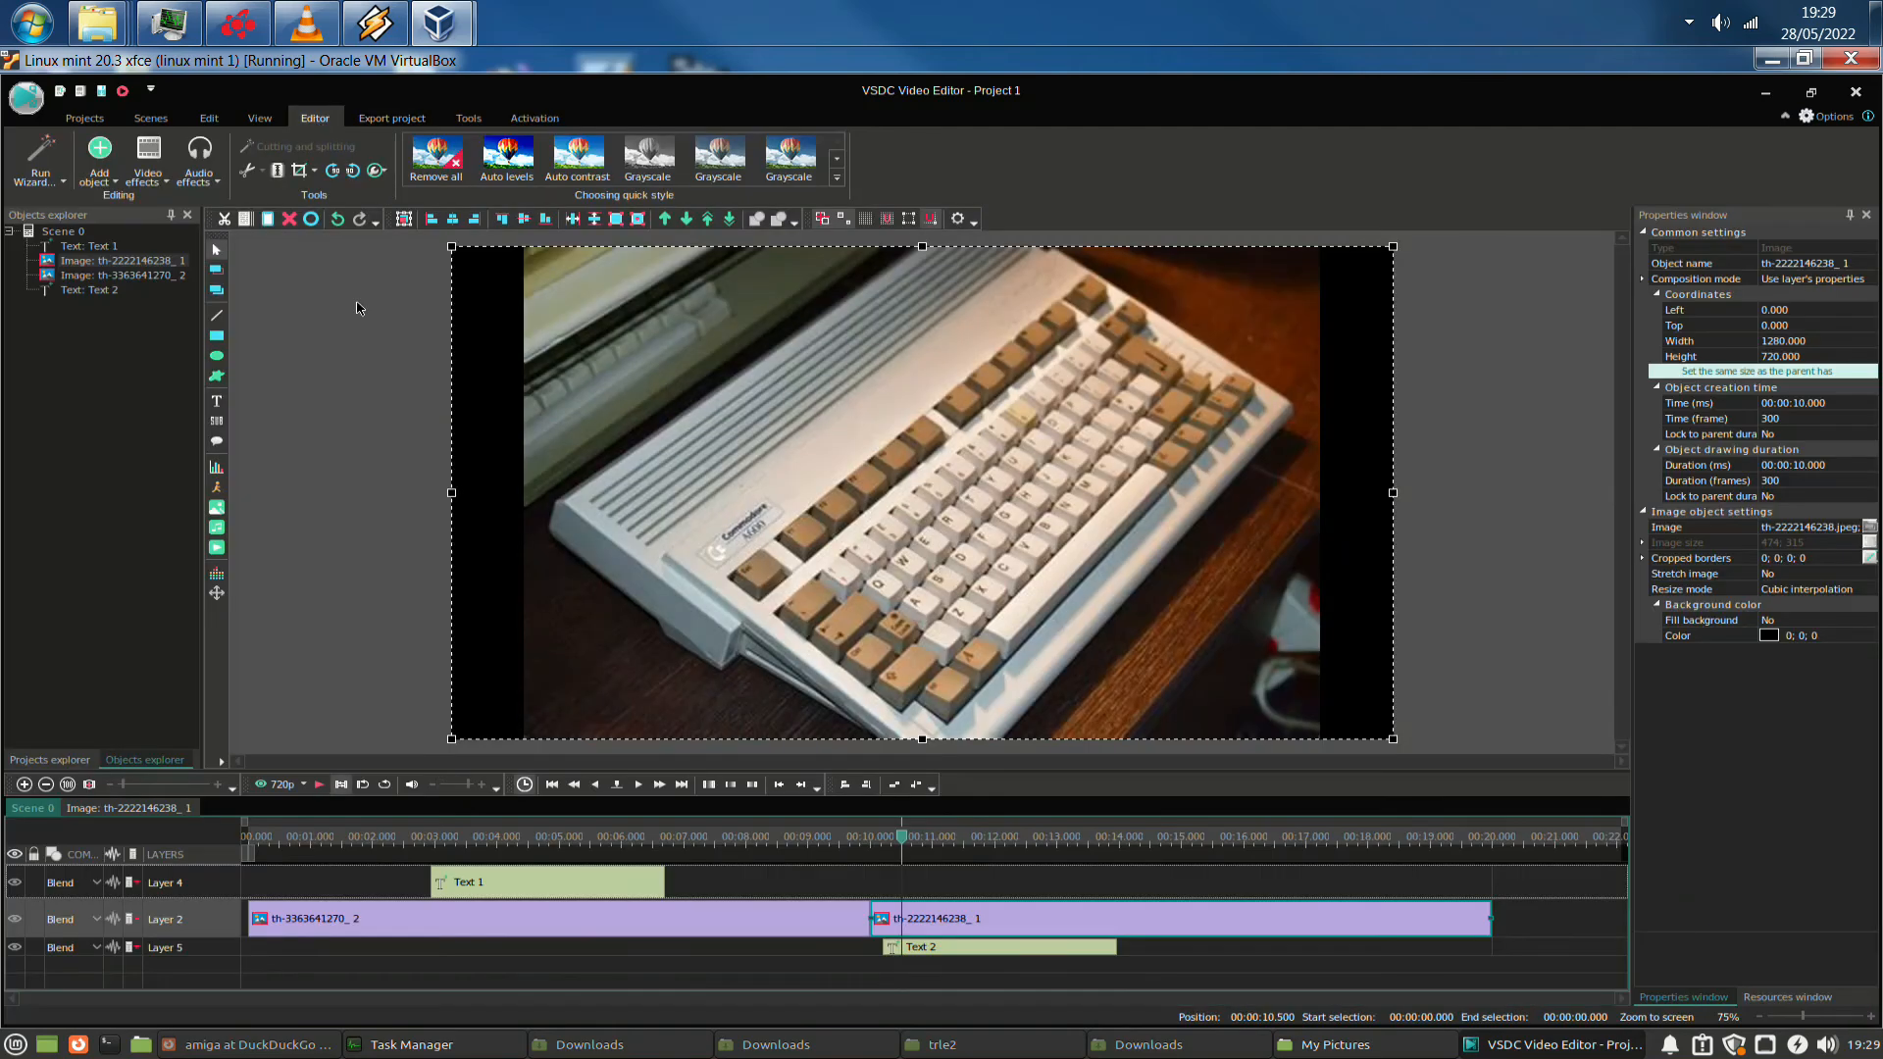
{"action": "left_click", "coordinate": [953, 850]}
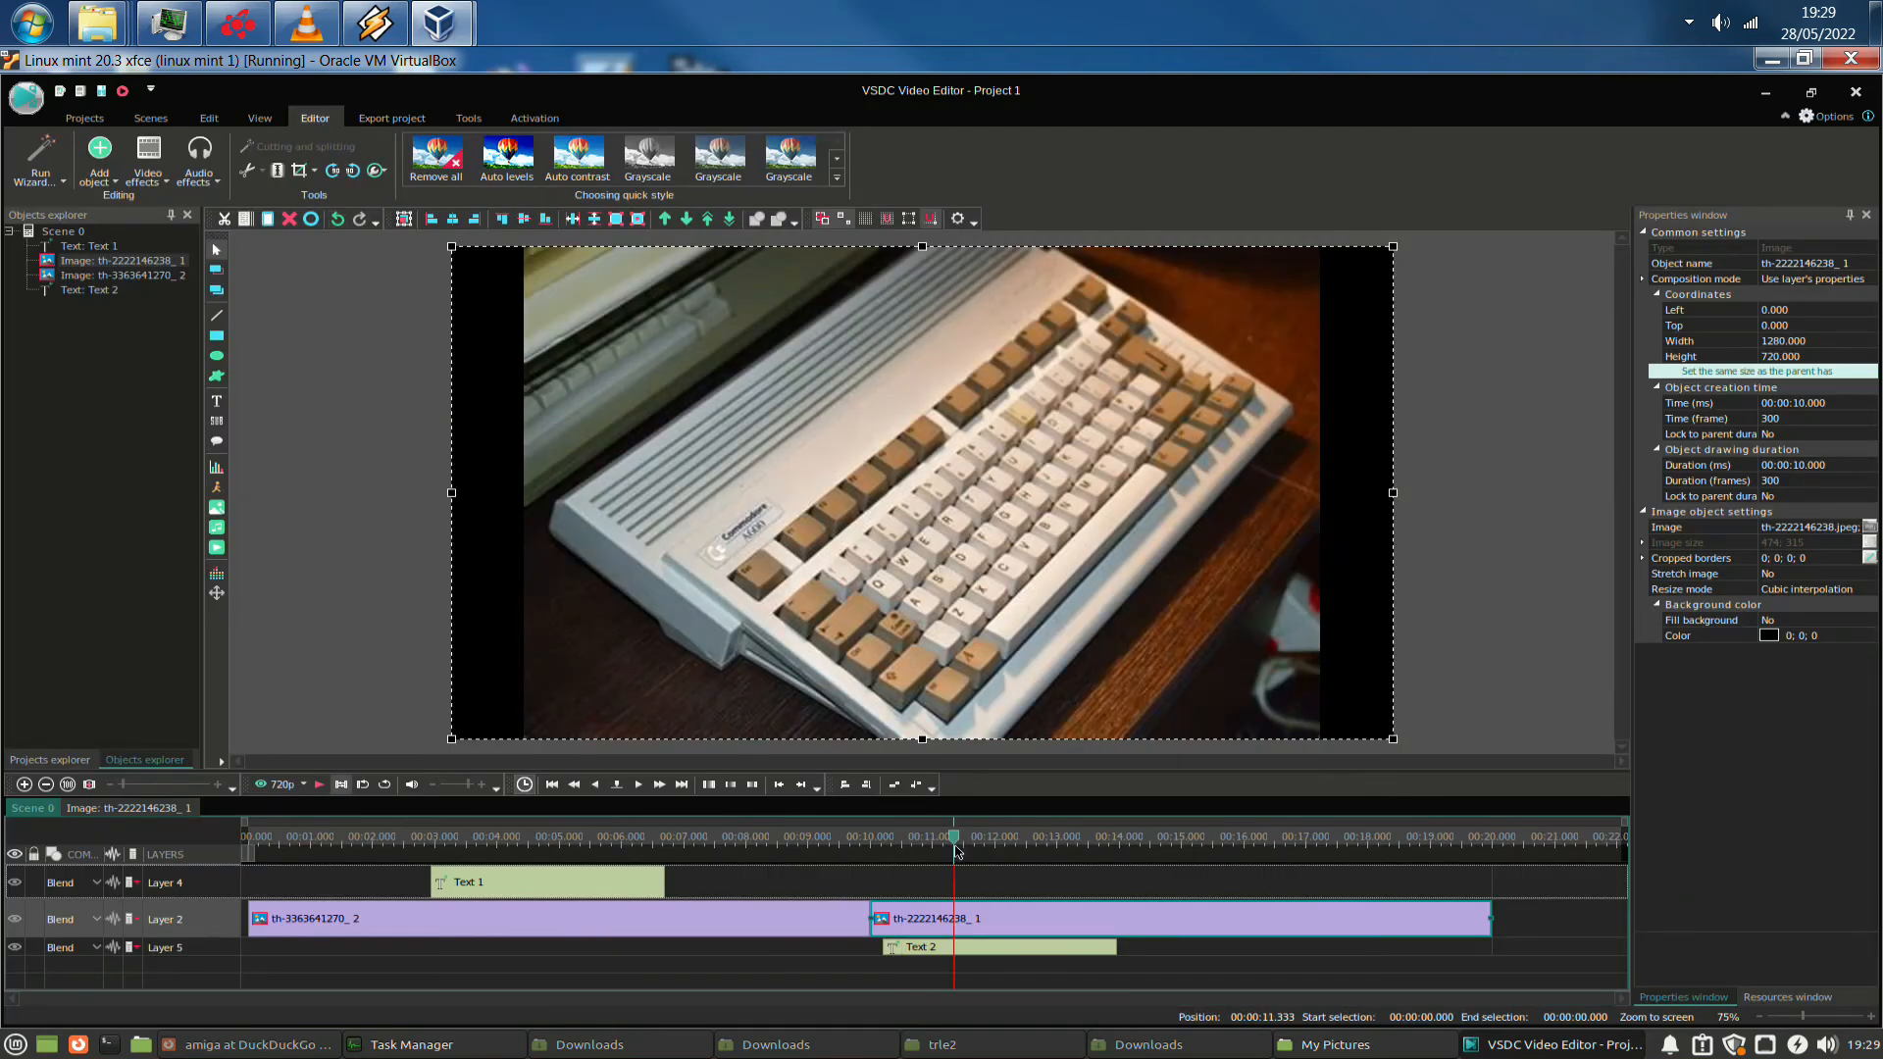
{"action": "left_click", "coordinate": [999, 960]}
{"action": "left_click_drag", "start_coordinate": [999, 960], "coordinate": [1055, 899]}
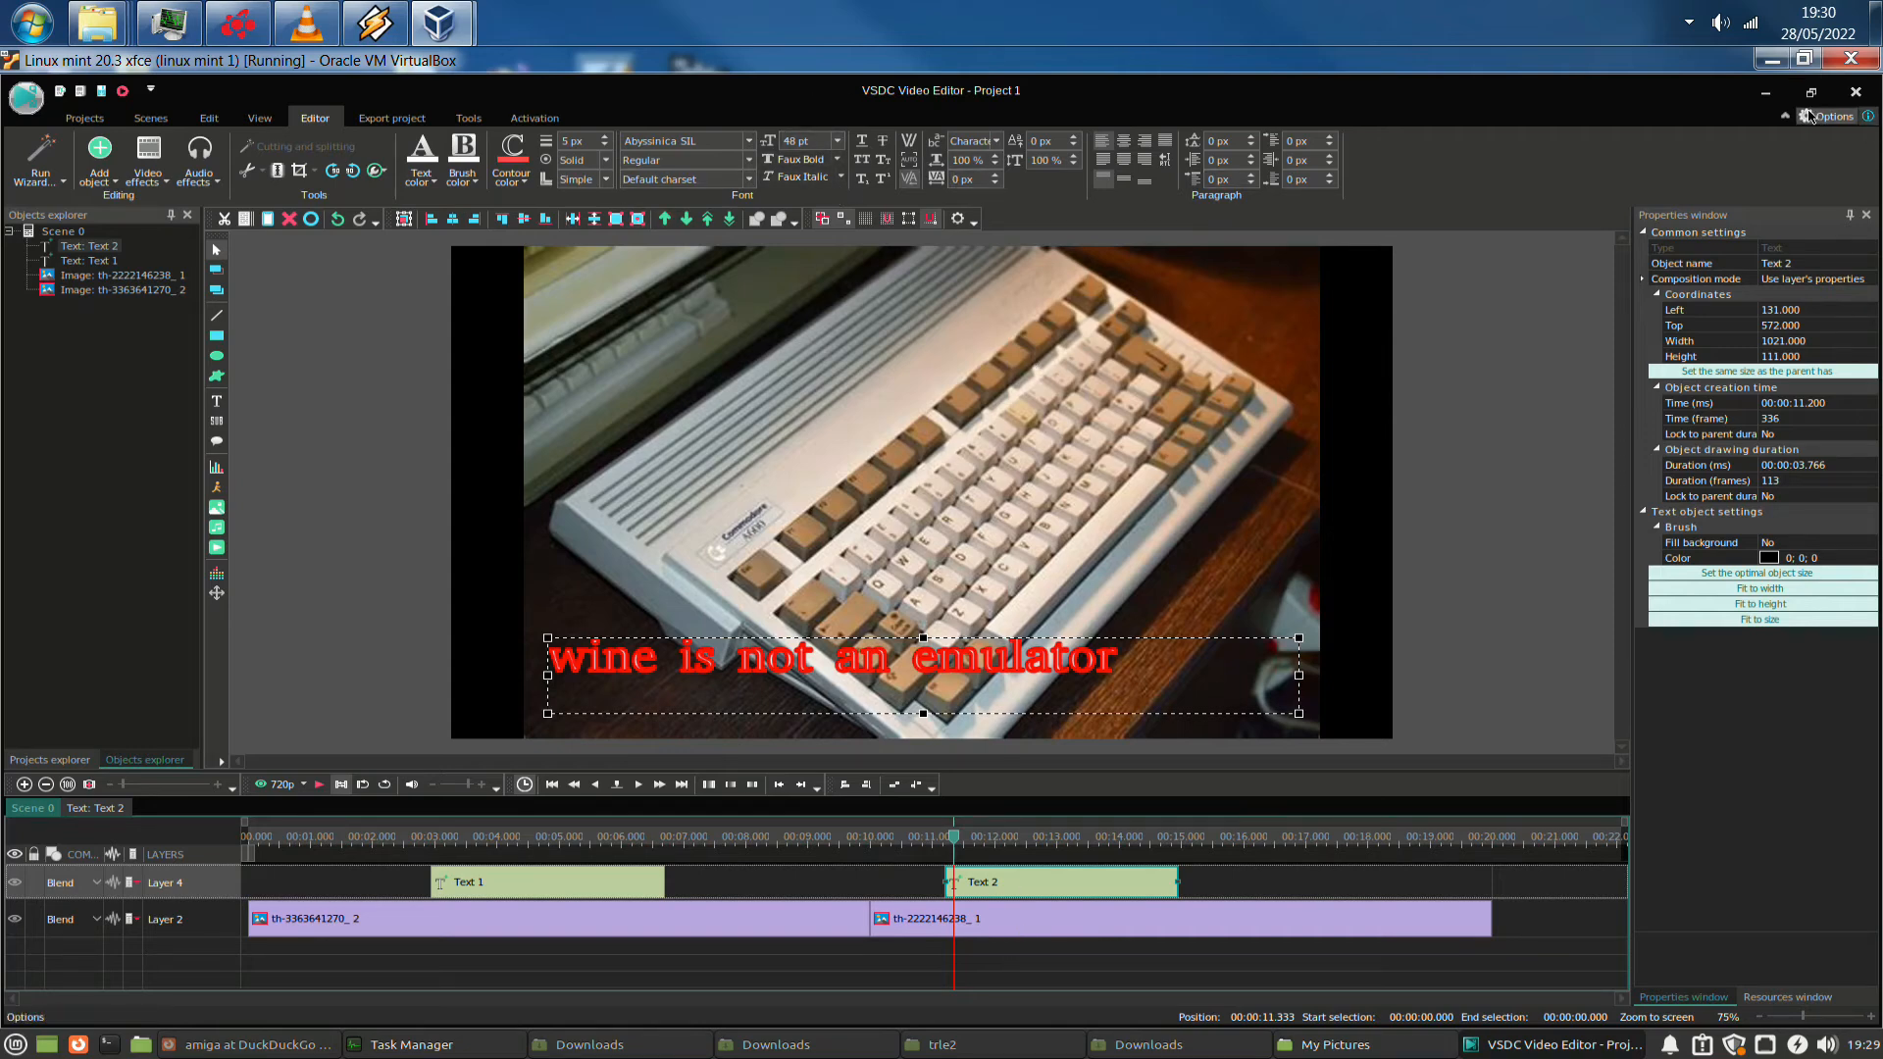
Play the exported oracle are stupid.avi from the Linux desktop in a maximized player and minimize the virtual machine window
{"action": "left_click", "coordinate": [1779, 98]}
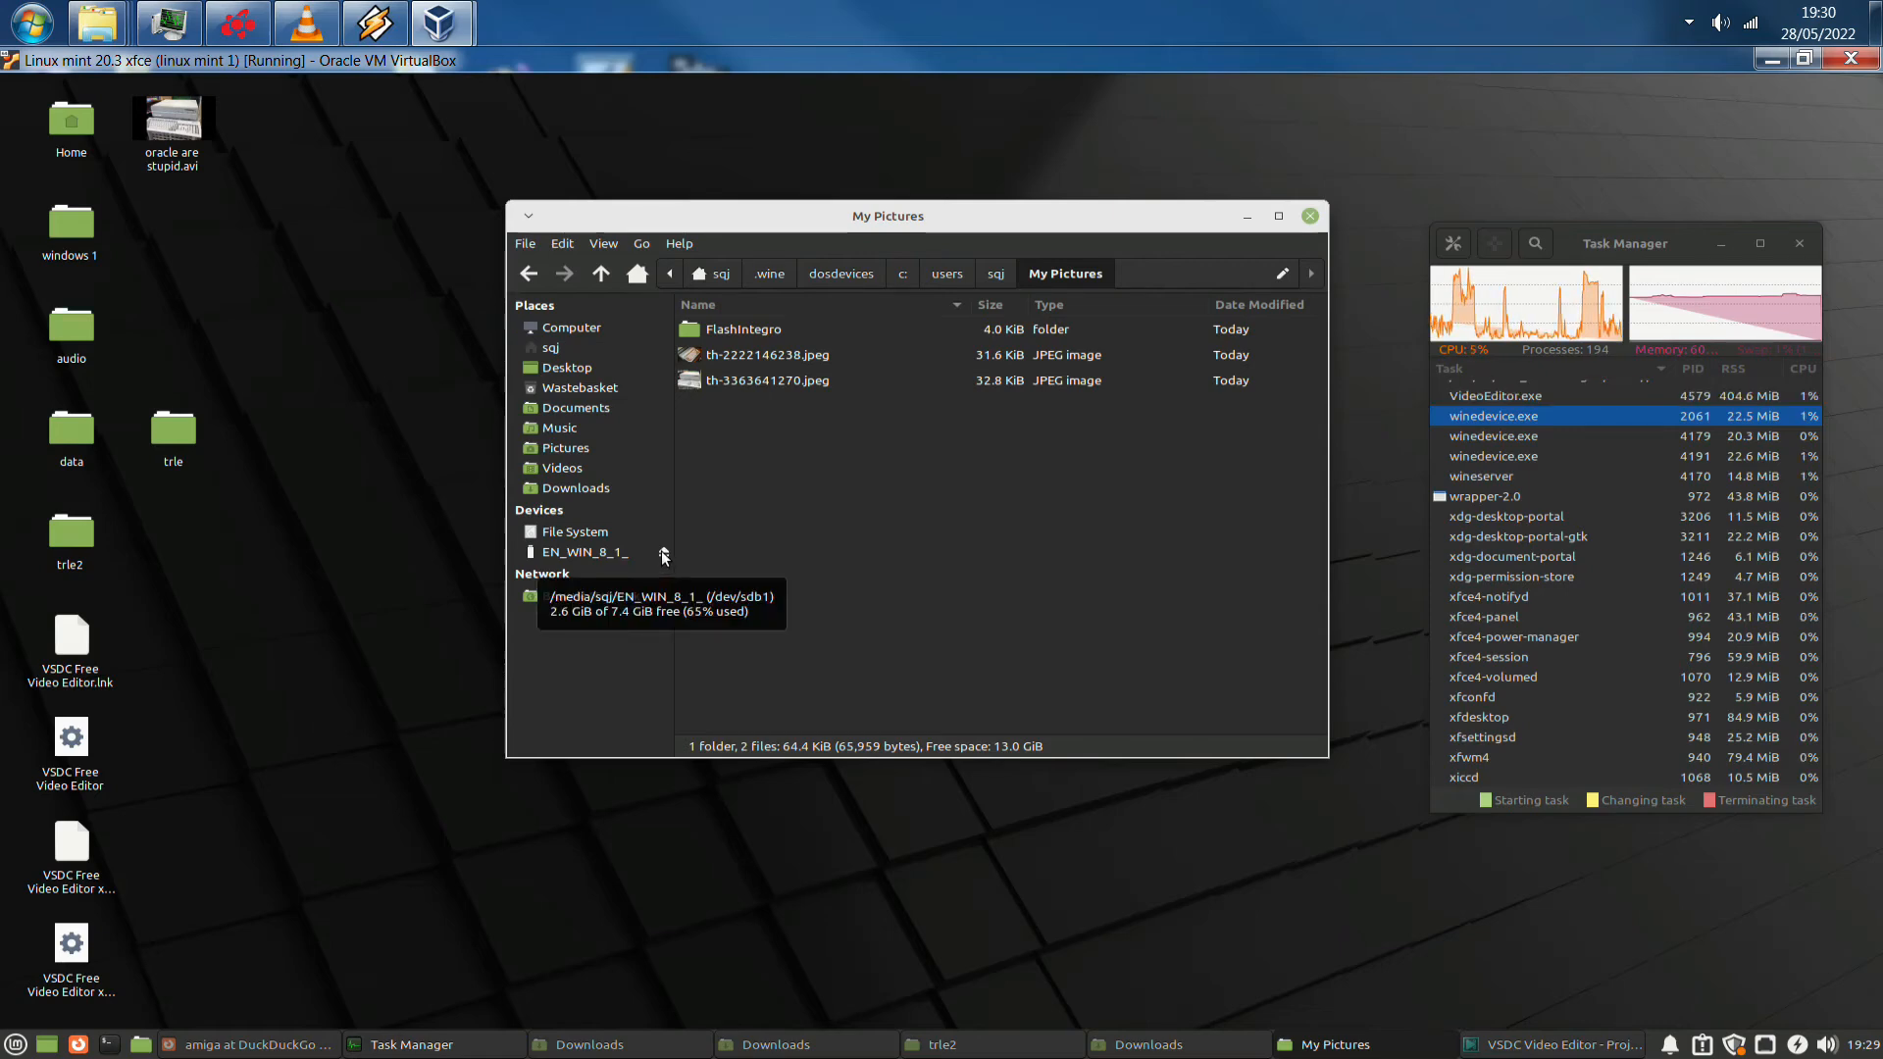
{"action": "left_click", "coordinate": [181, 125]}
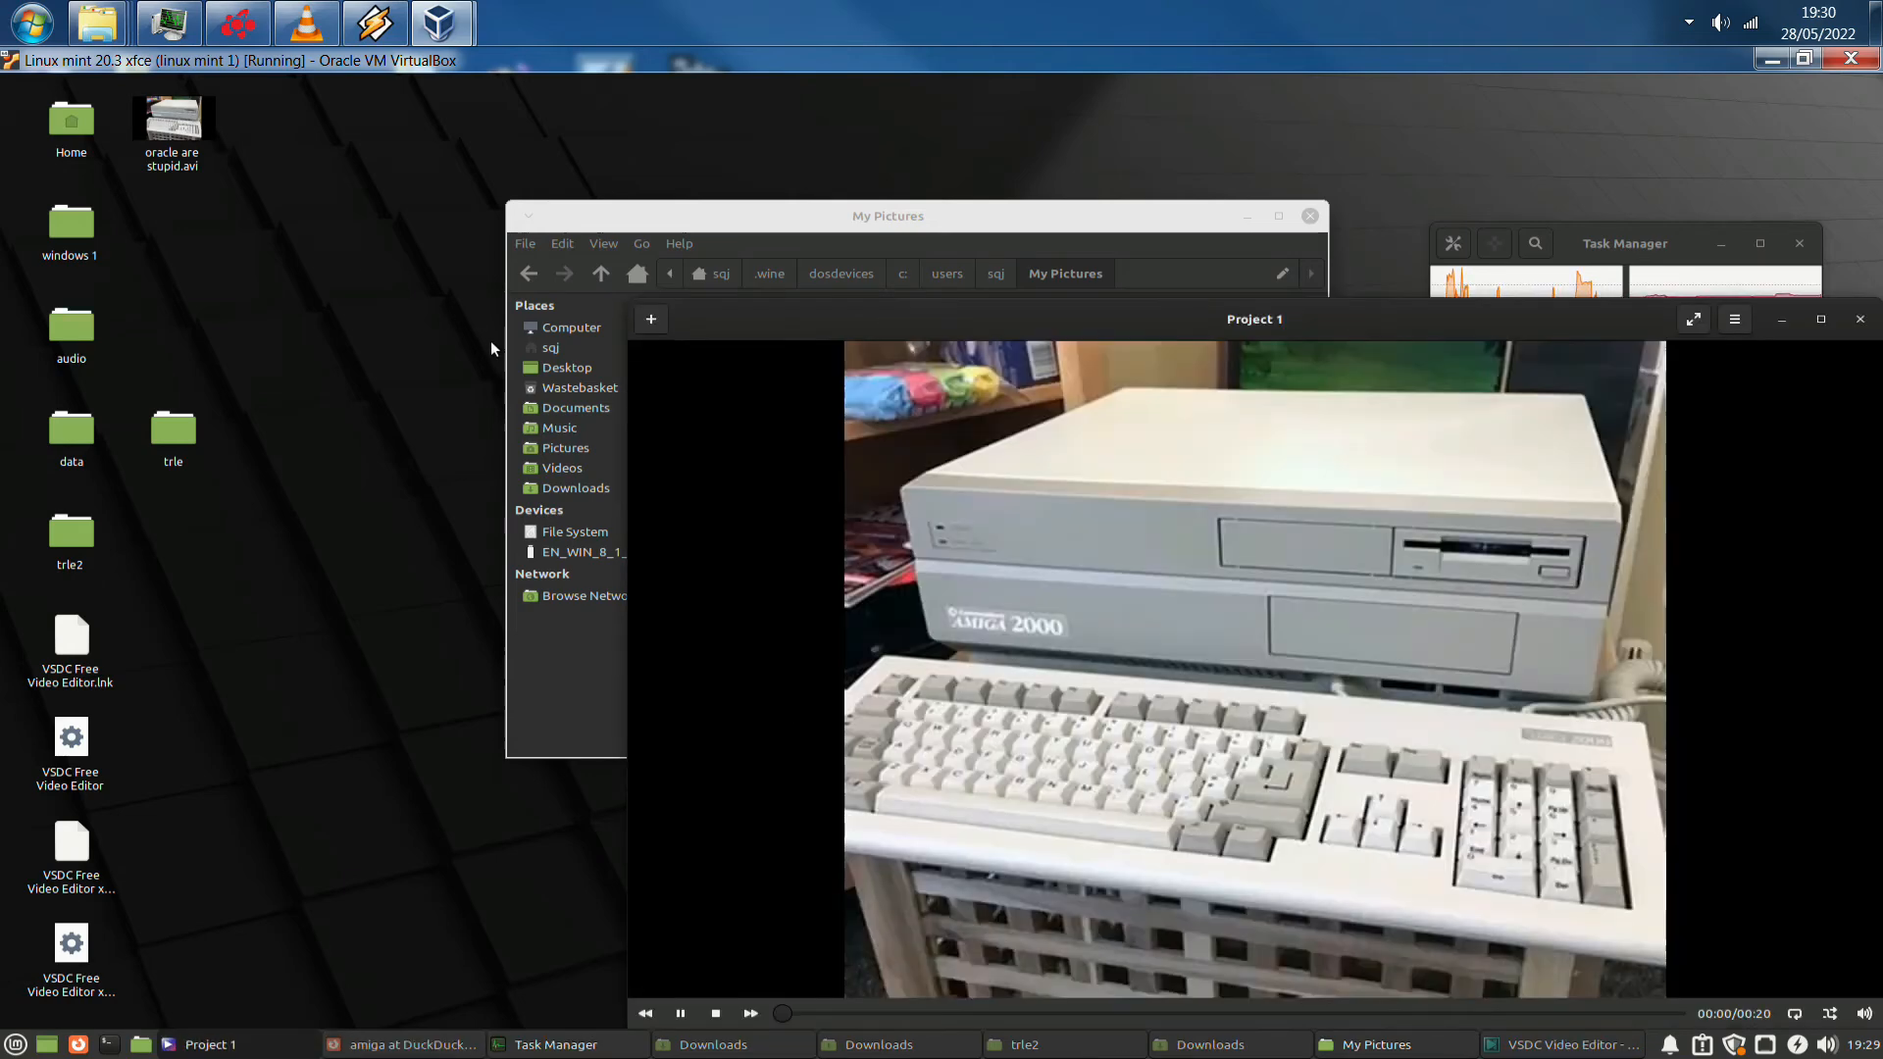
{"action": "left_click", "coordinate": [1821, 319]}
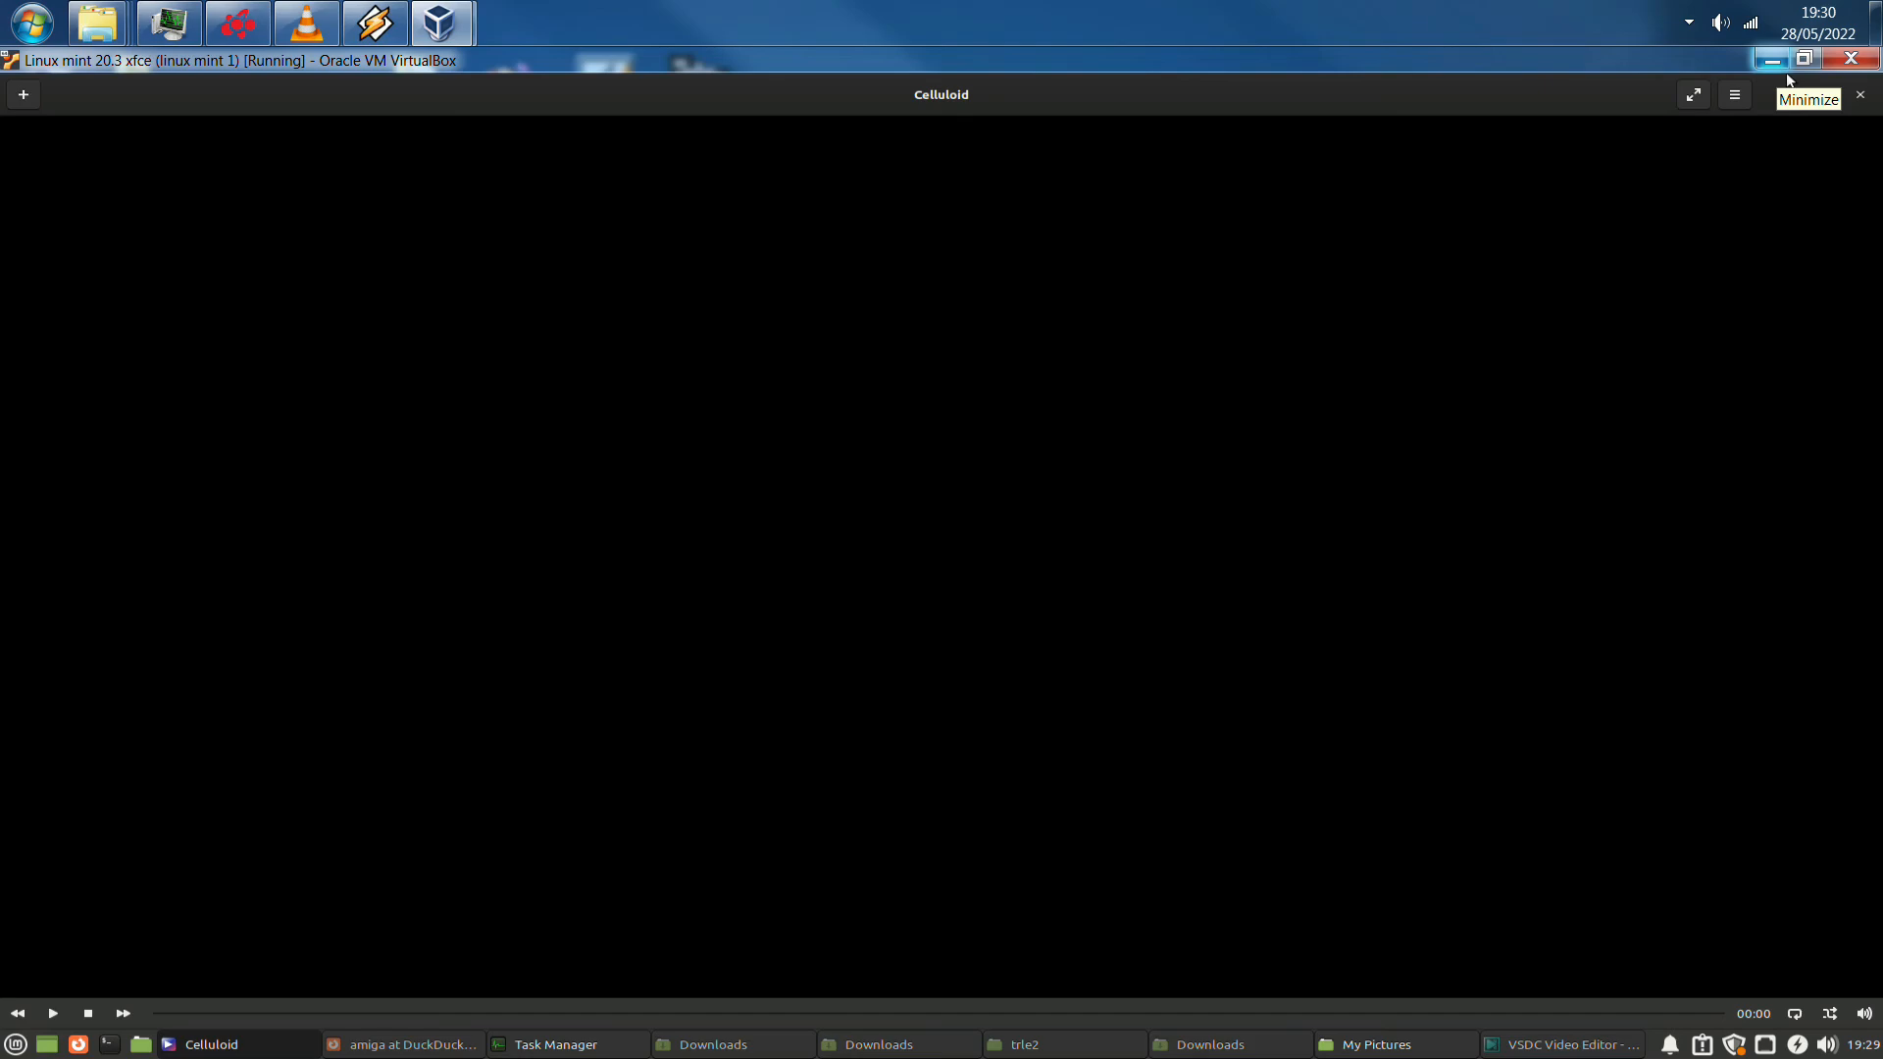
{"action": "left_click", "coordinate": [1786, 76]}
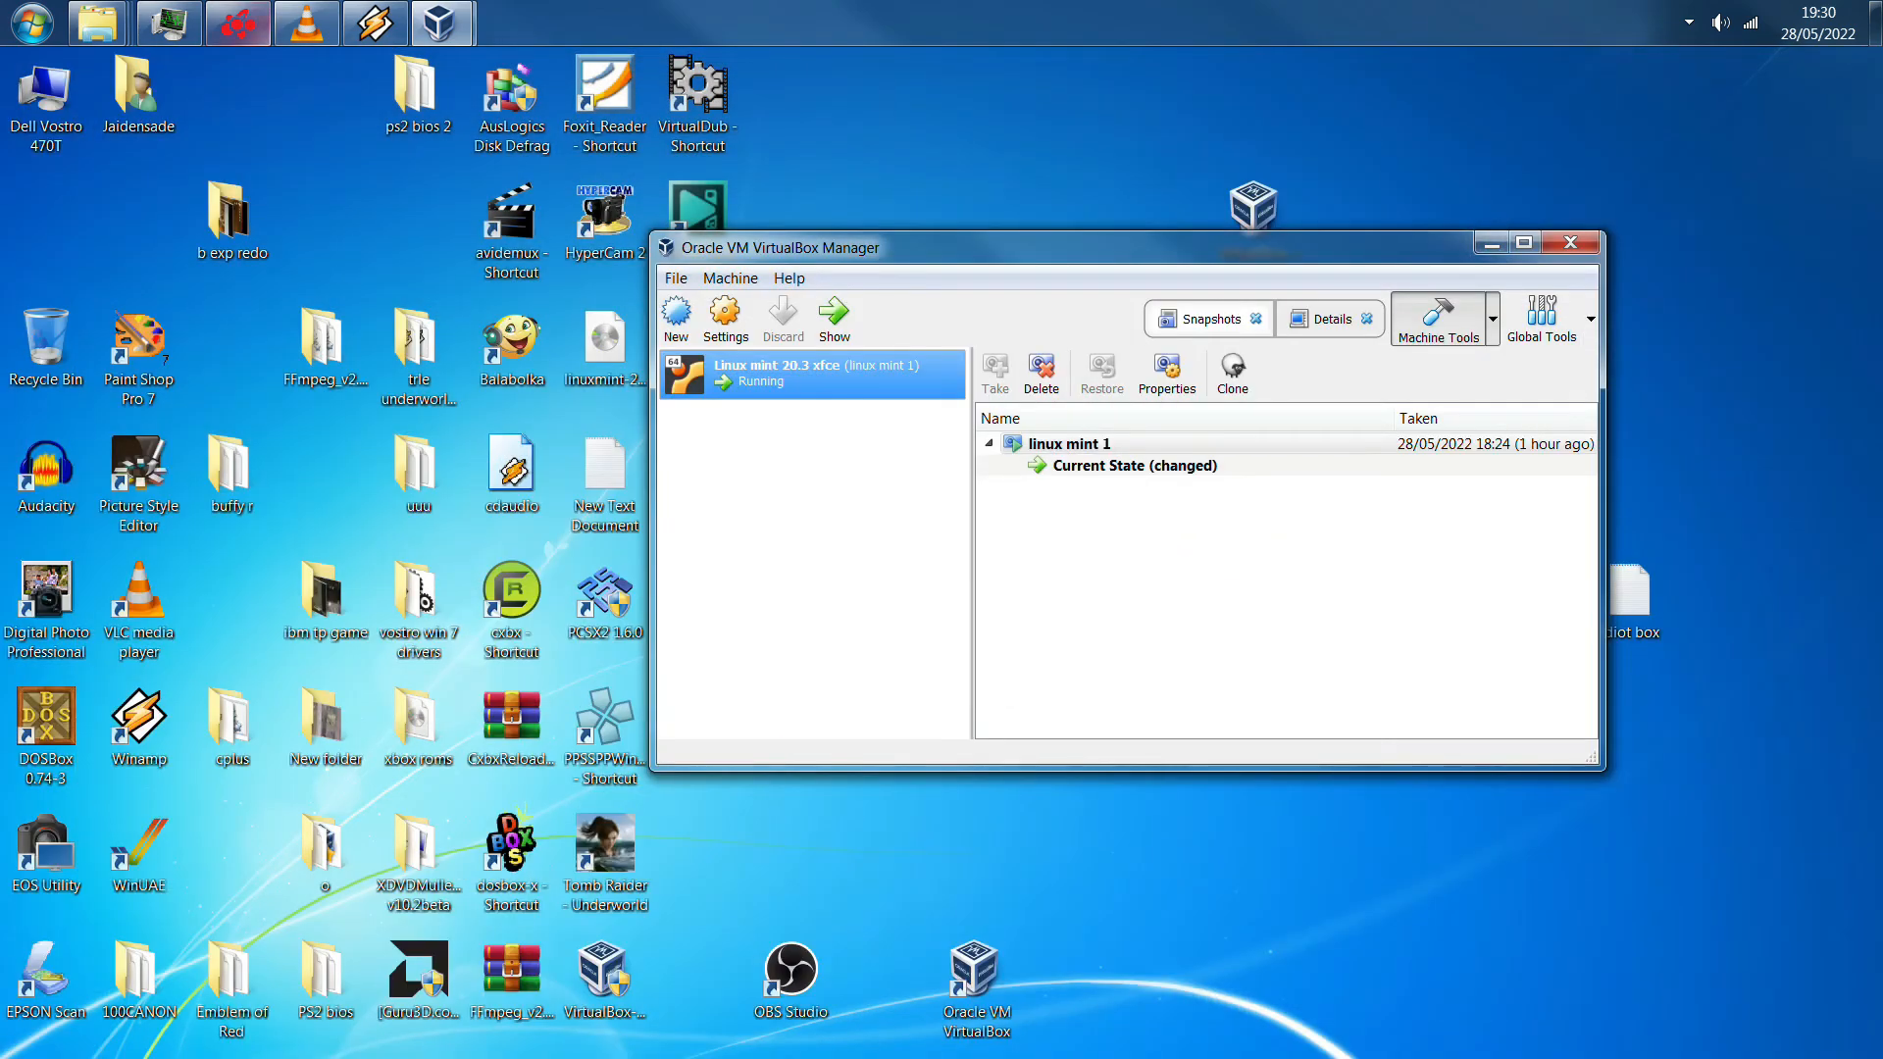
Switch back to the Linux Mint virtual machine, minimize the Celluloid player and bring up the VSDC Video Editor project
{"action": "left_click", "coordinate": [441, 23]}
{"action": "left_click", "coordinate": [588, 167]}
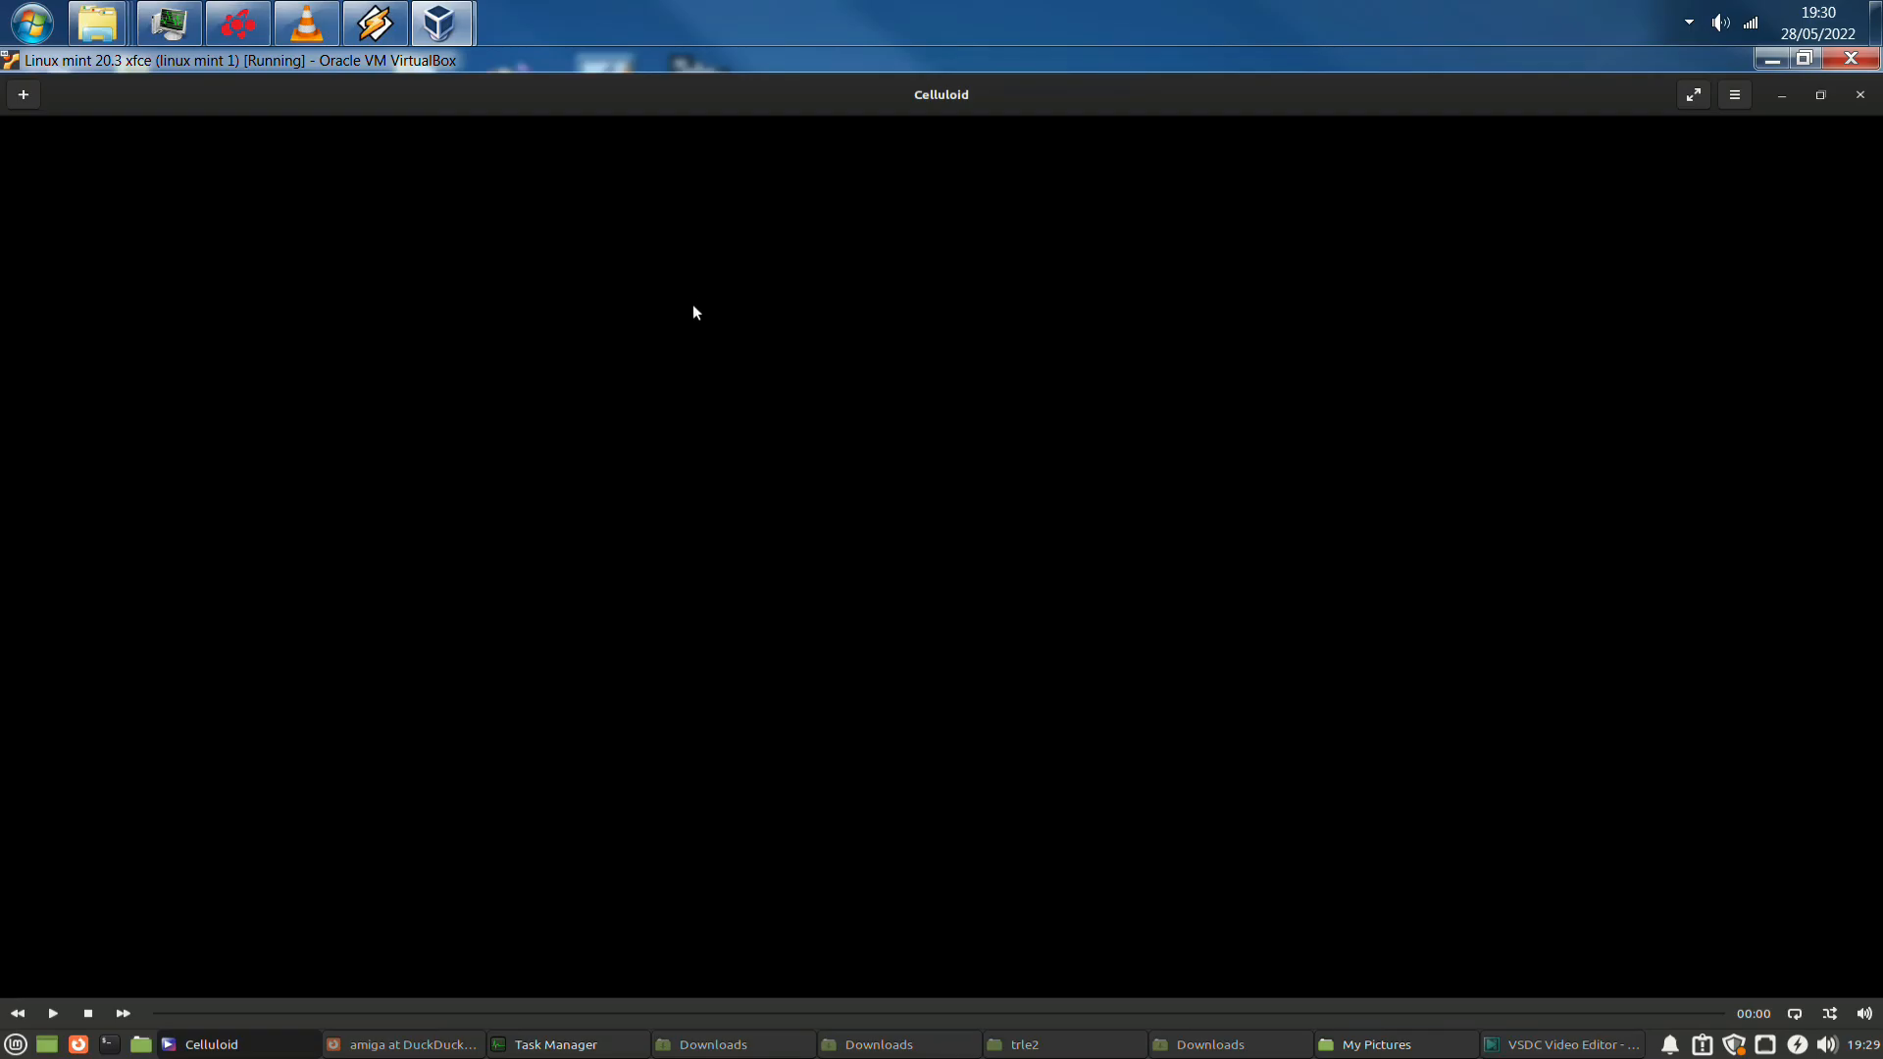
{"action": "left_click", "coordinate": [1779, 96]}
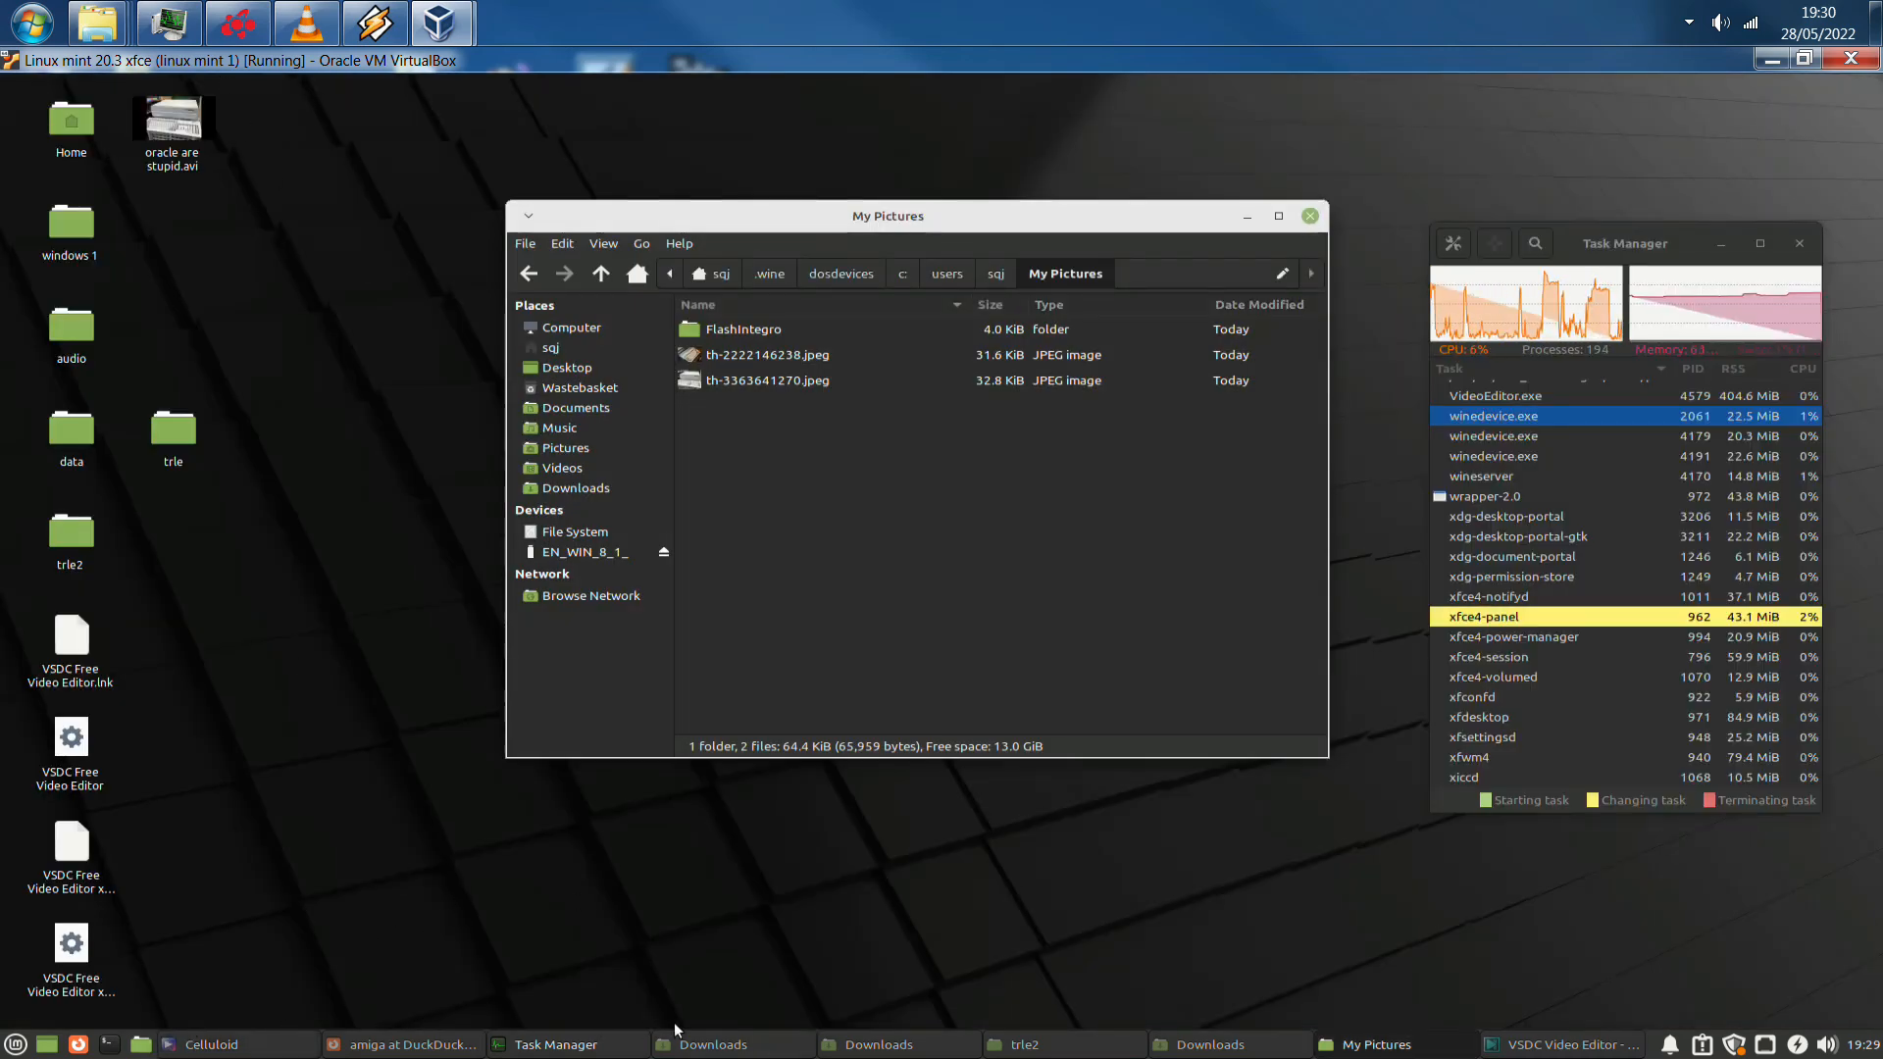
{"action": "left_click", "coordinate": [1563, 1045]}
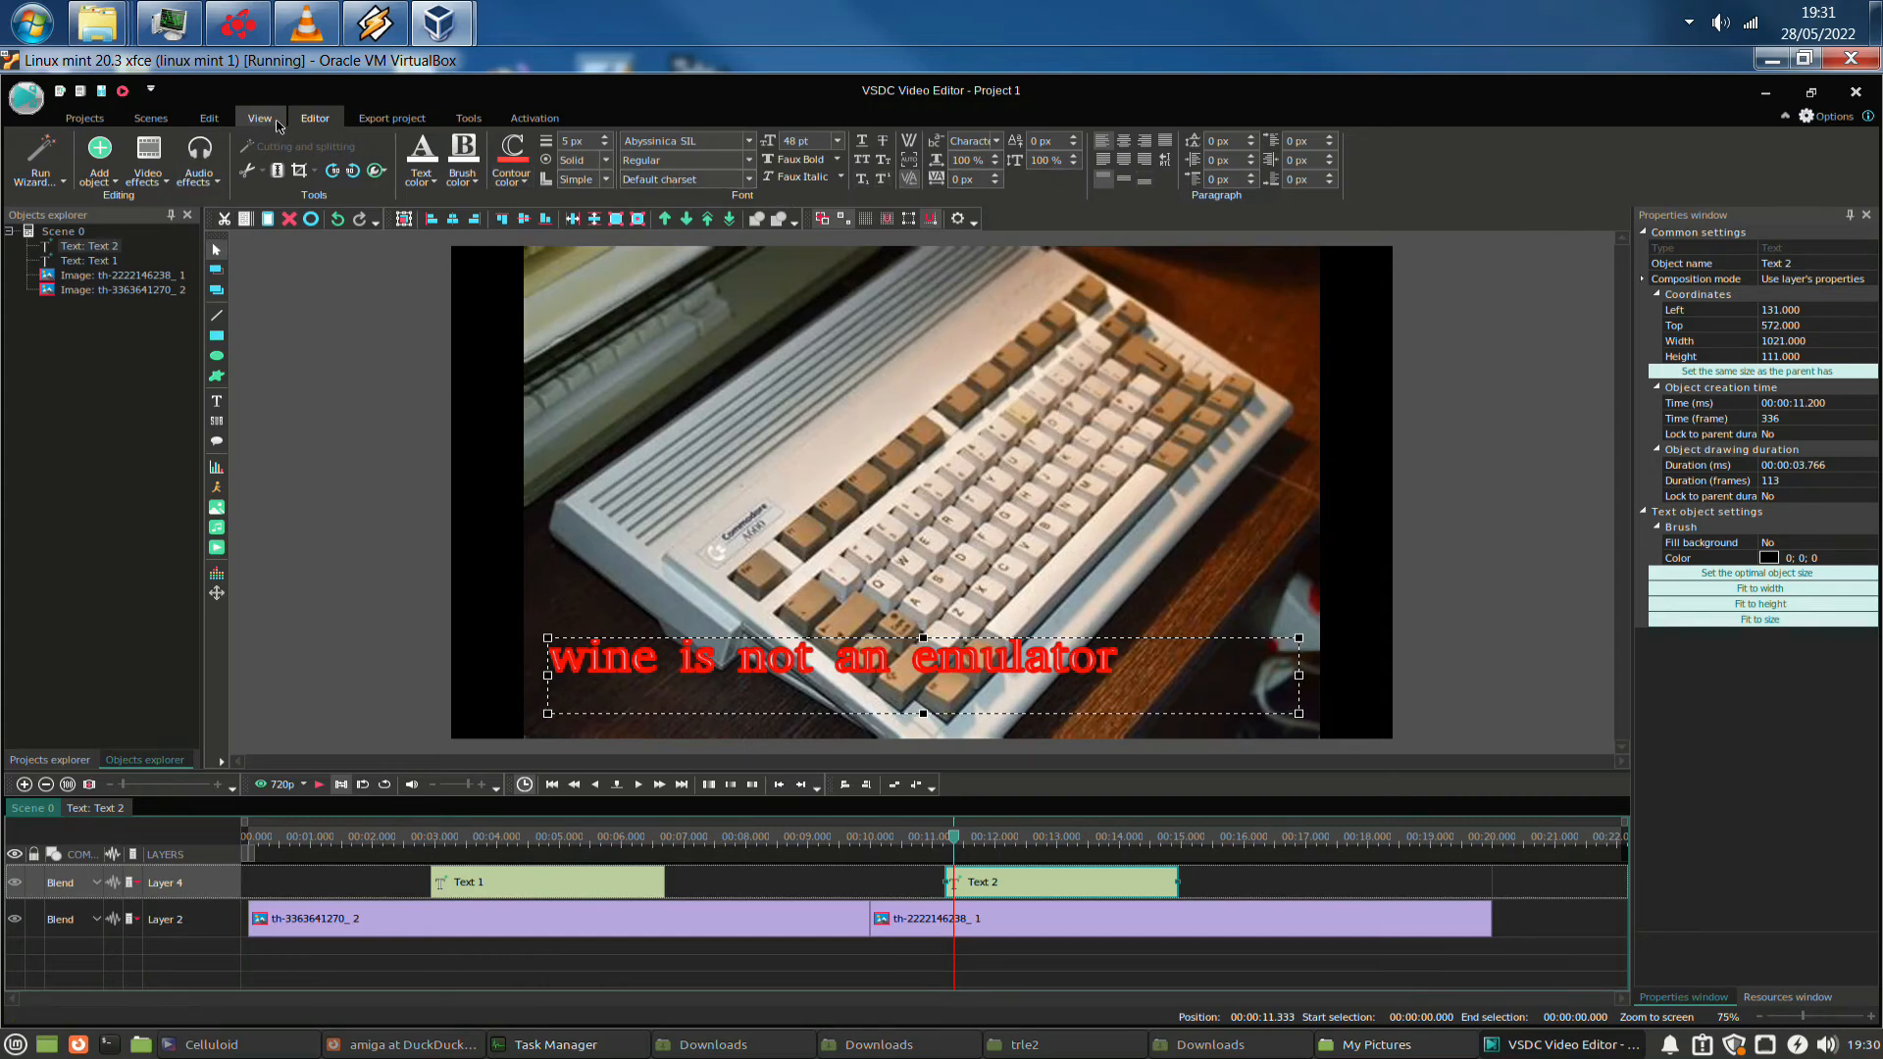
Apply a Parabolize adjustment effect to the Text 2 caption from the cursor position on a new layer
{"action": "left_click", "coordinate": [154, 178]}
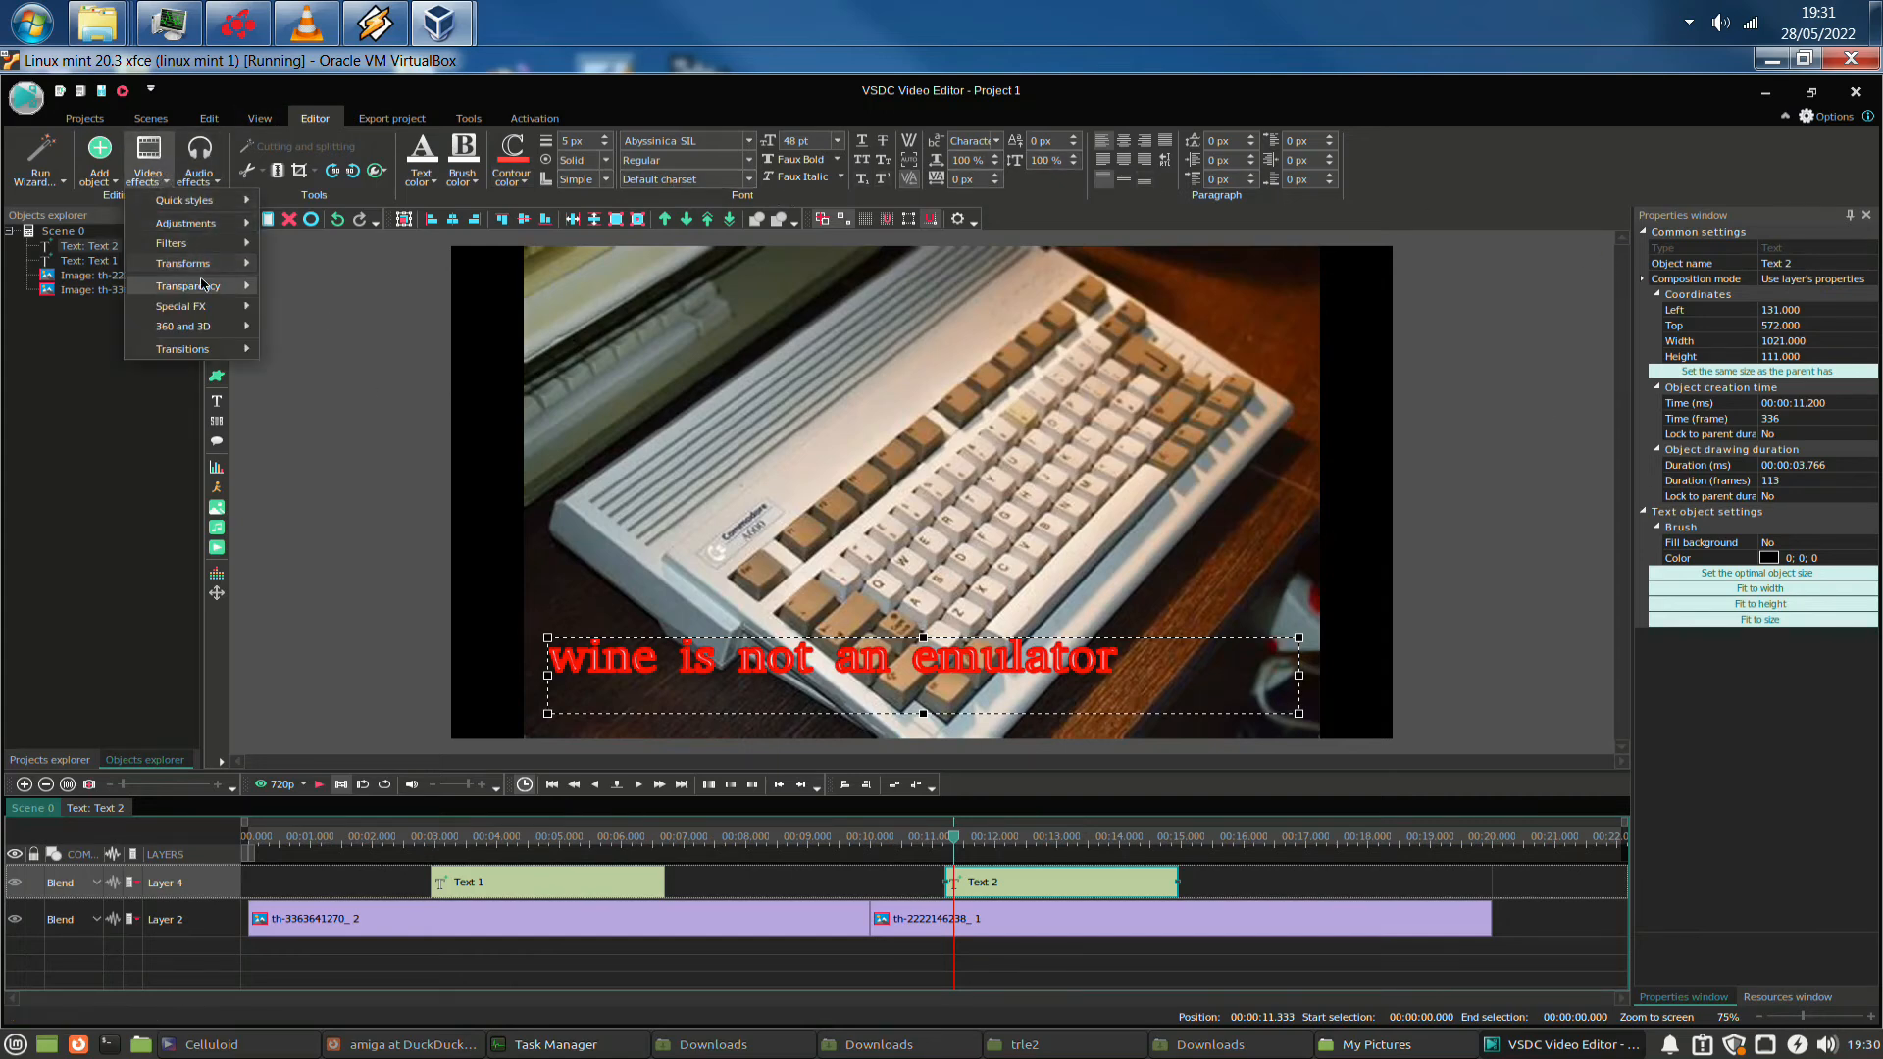
{"action": "mouse_move", "coordinate": [209, 262]}
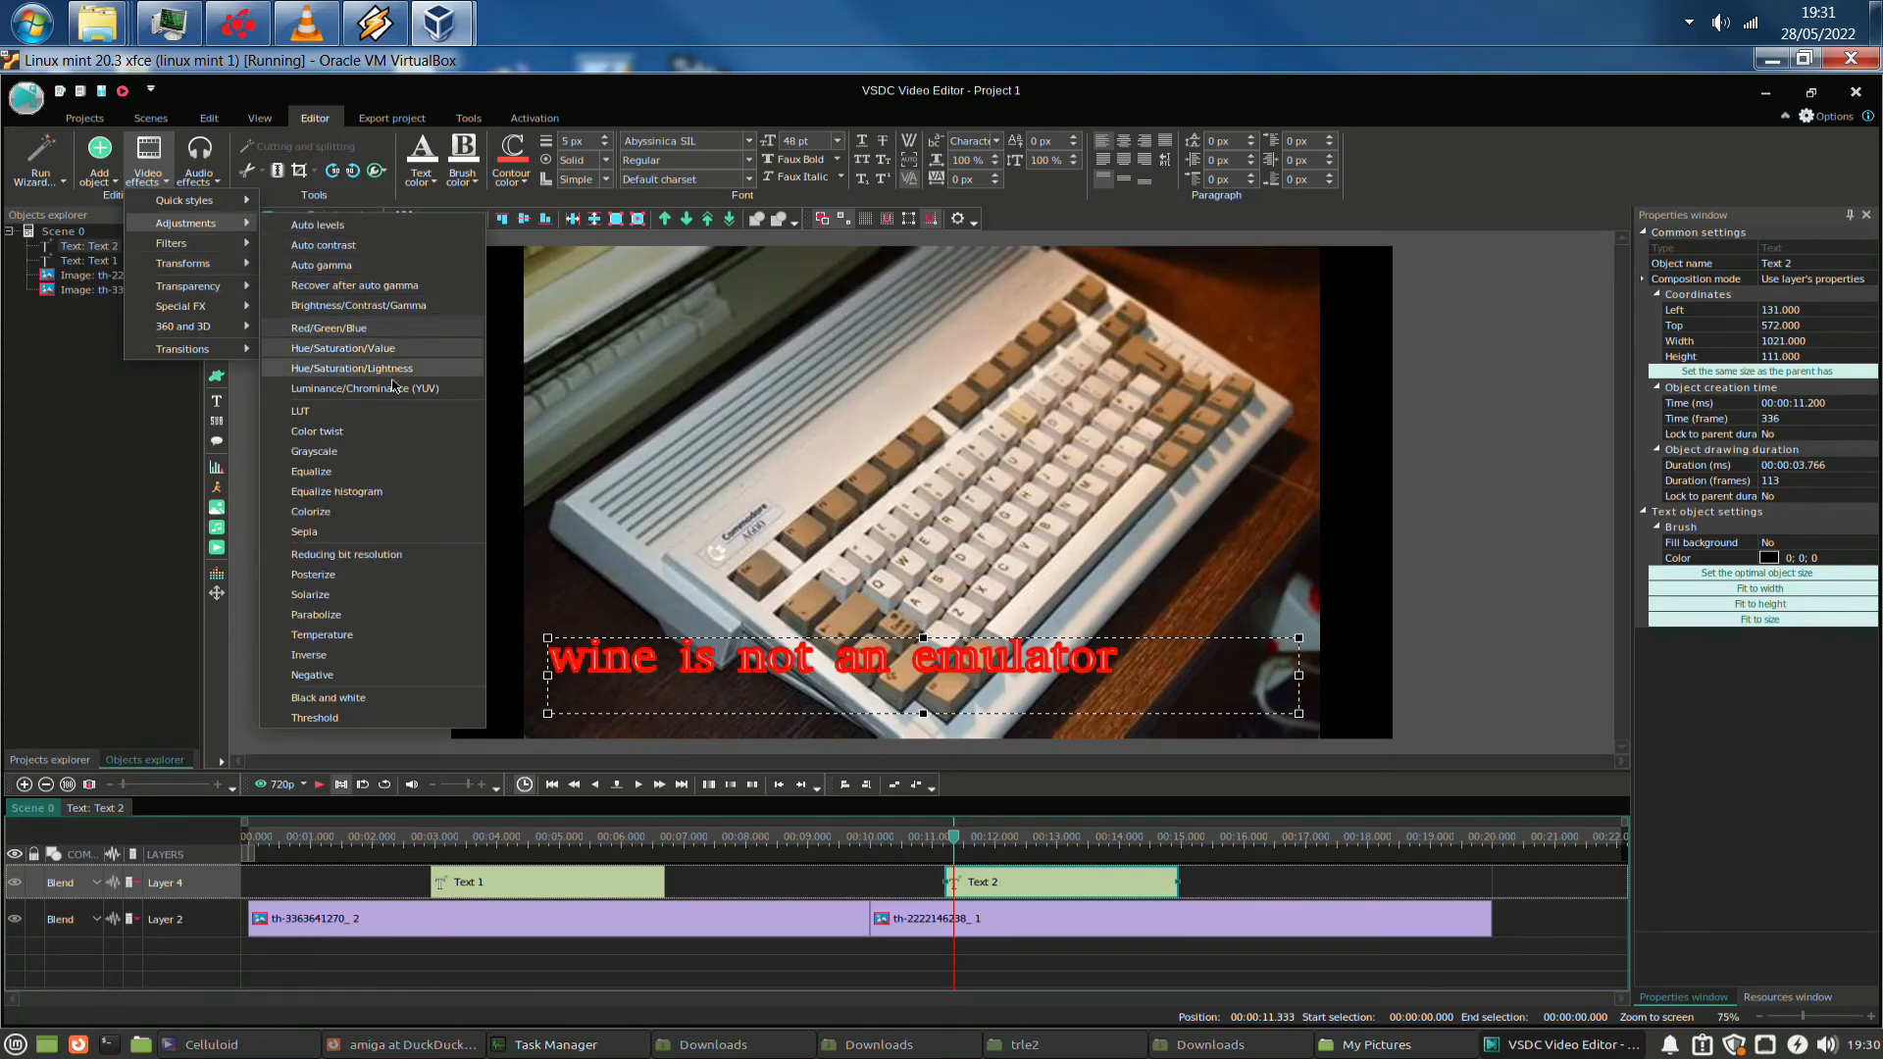
{"action": "left_click", "coordinate": [392, 541]}
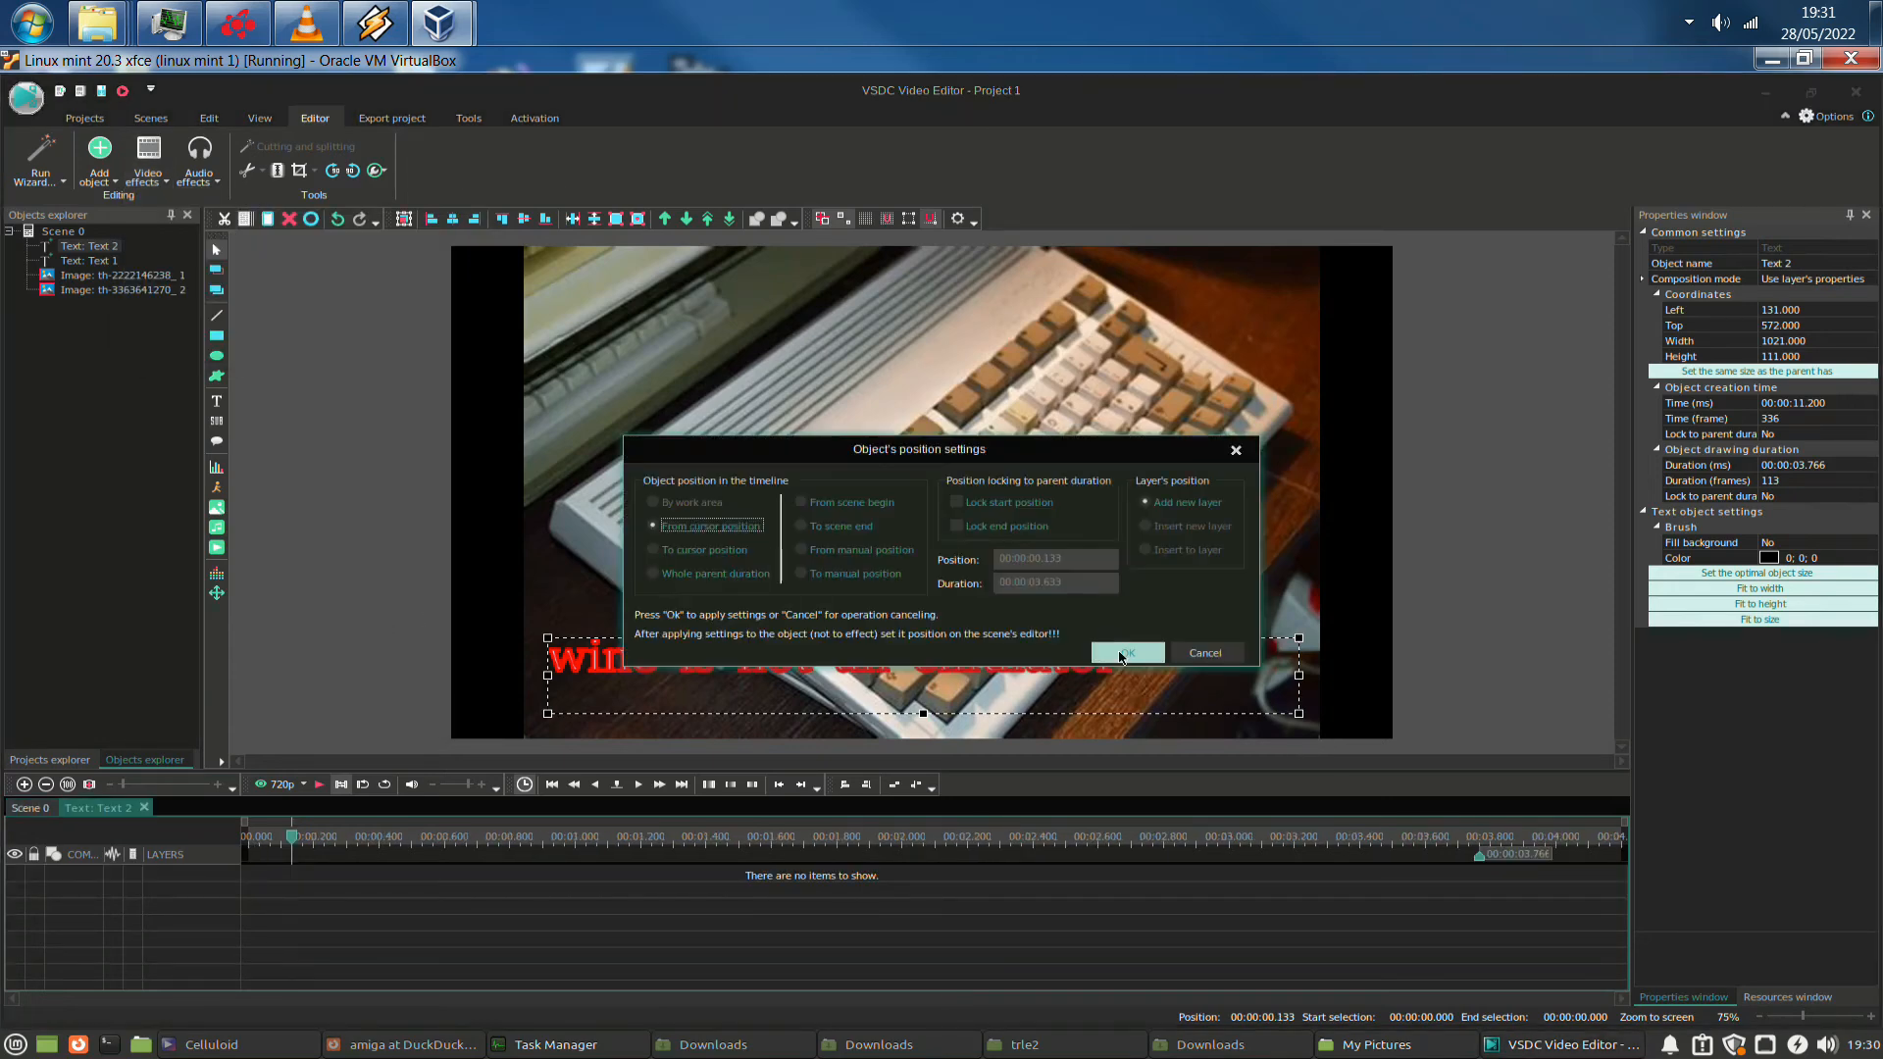
{"action": "left_click", "coordinate": [1125, 657]}
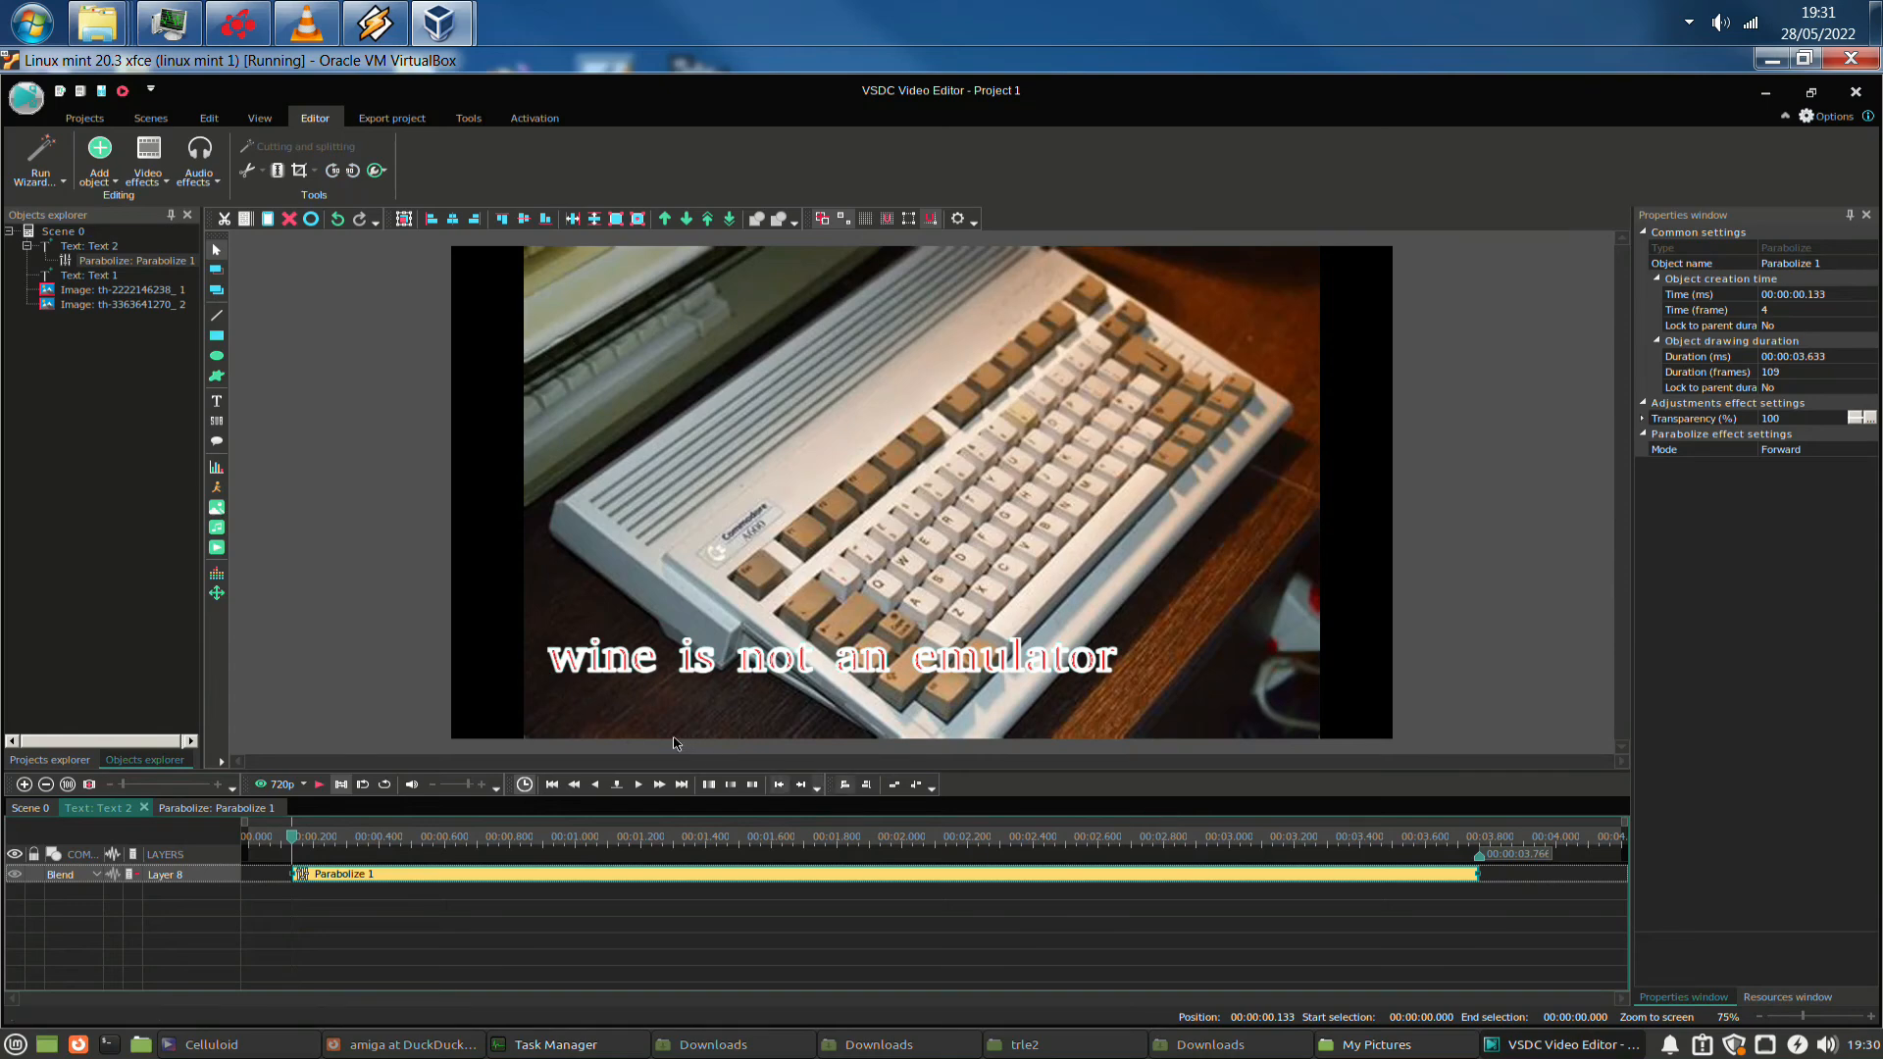
Delete the Parabolize effect from the Text 2 caption and return to the Scene 0 timeline
{"action": "right_click", "coordinate": [419, 888]}
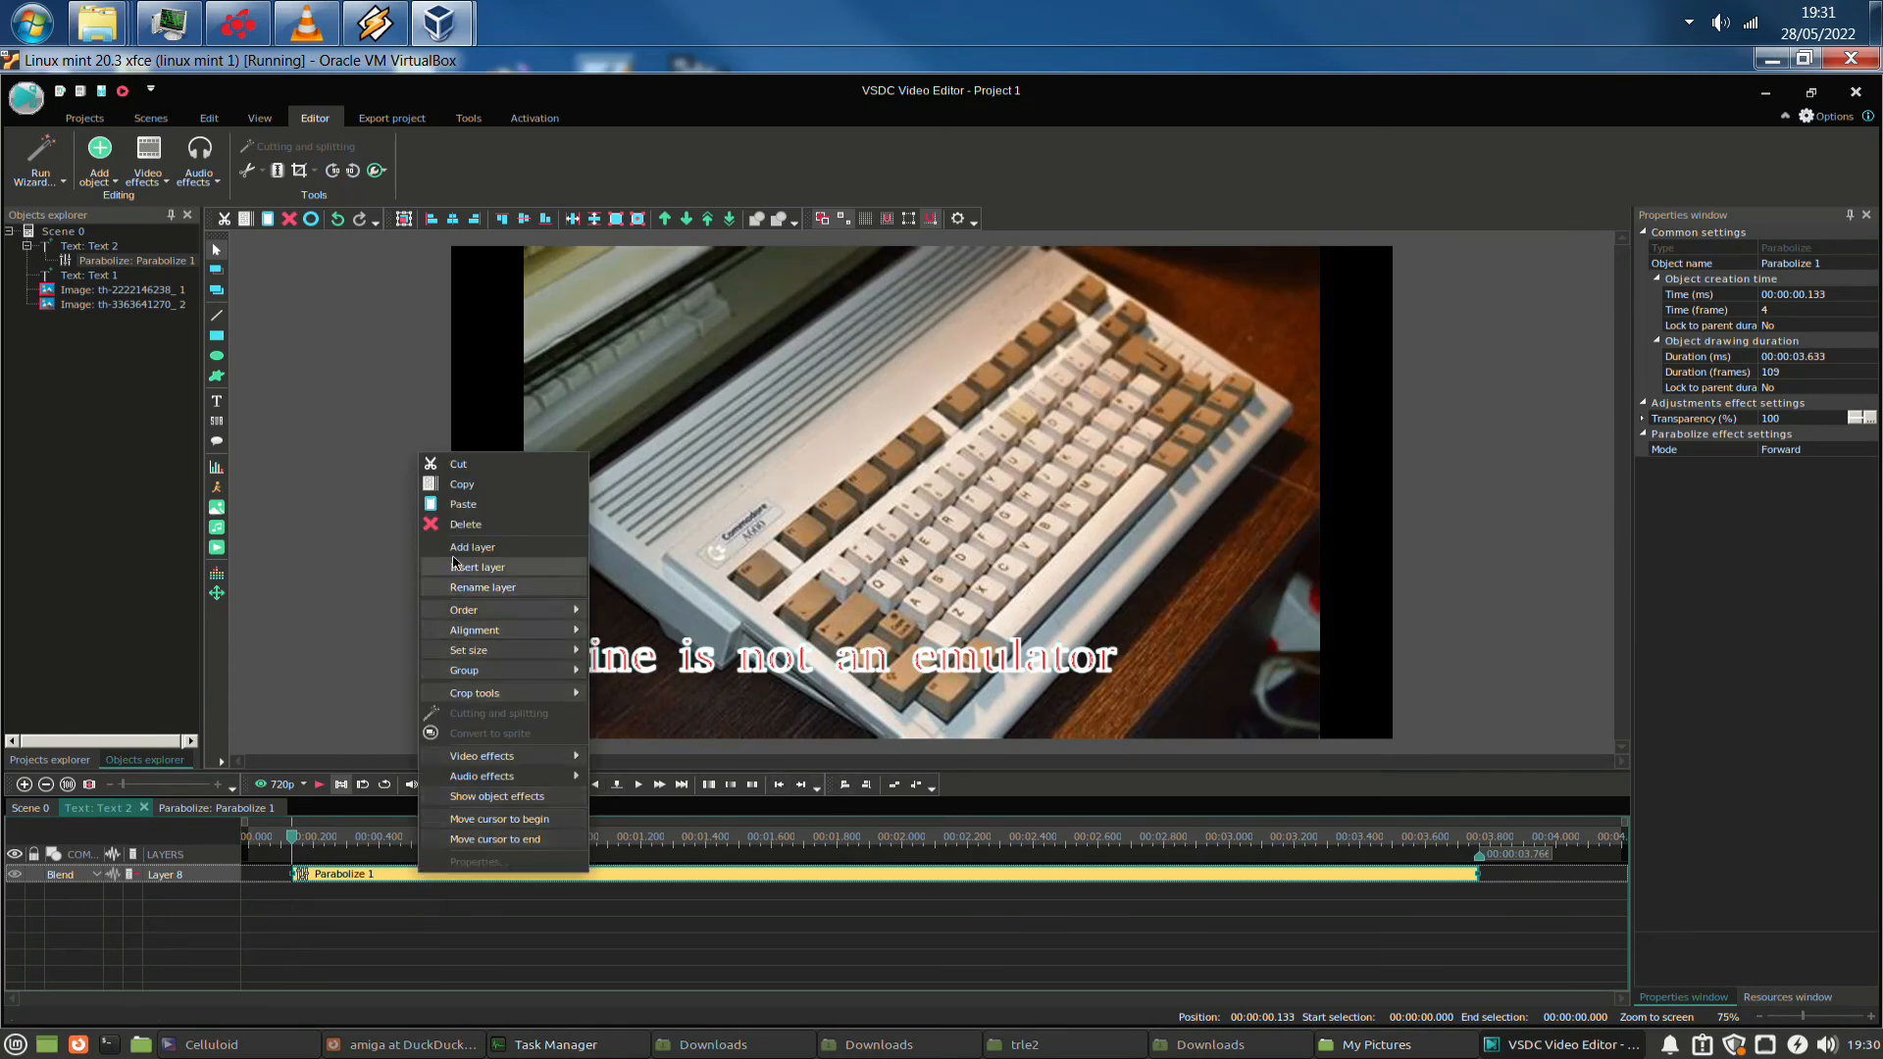
{"action": "left_click", "coordinate": [446, 522]}
{"action": "left_click", "coordinate": [29, 808]}
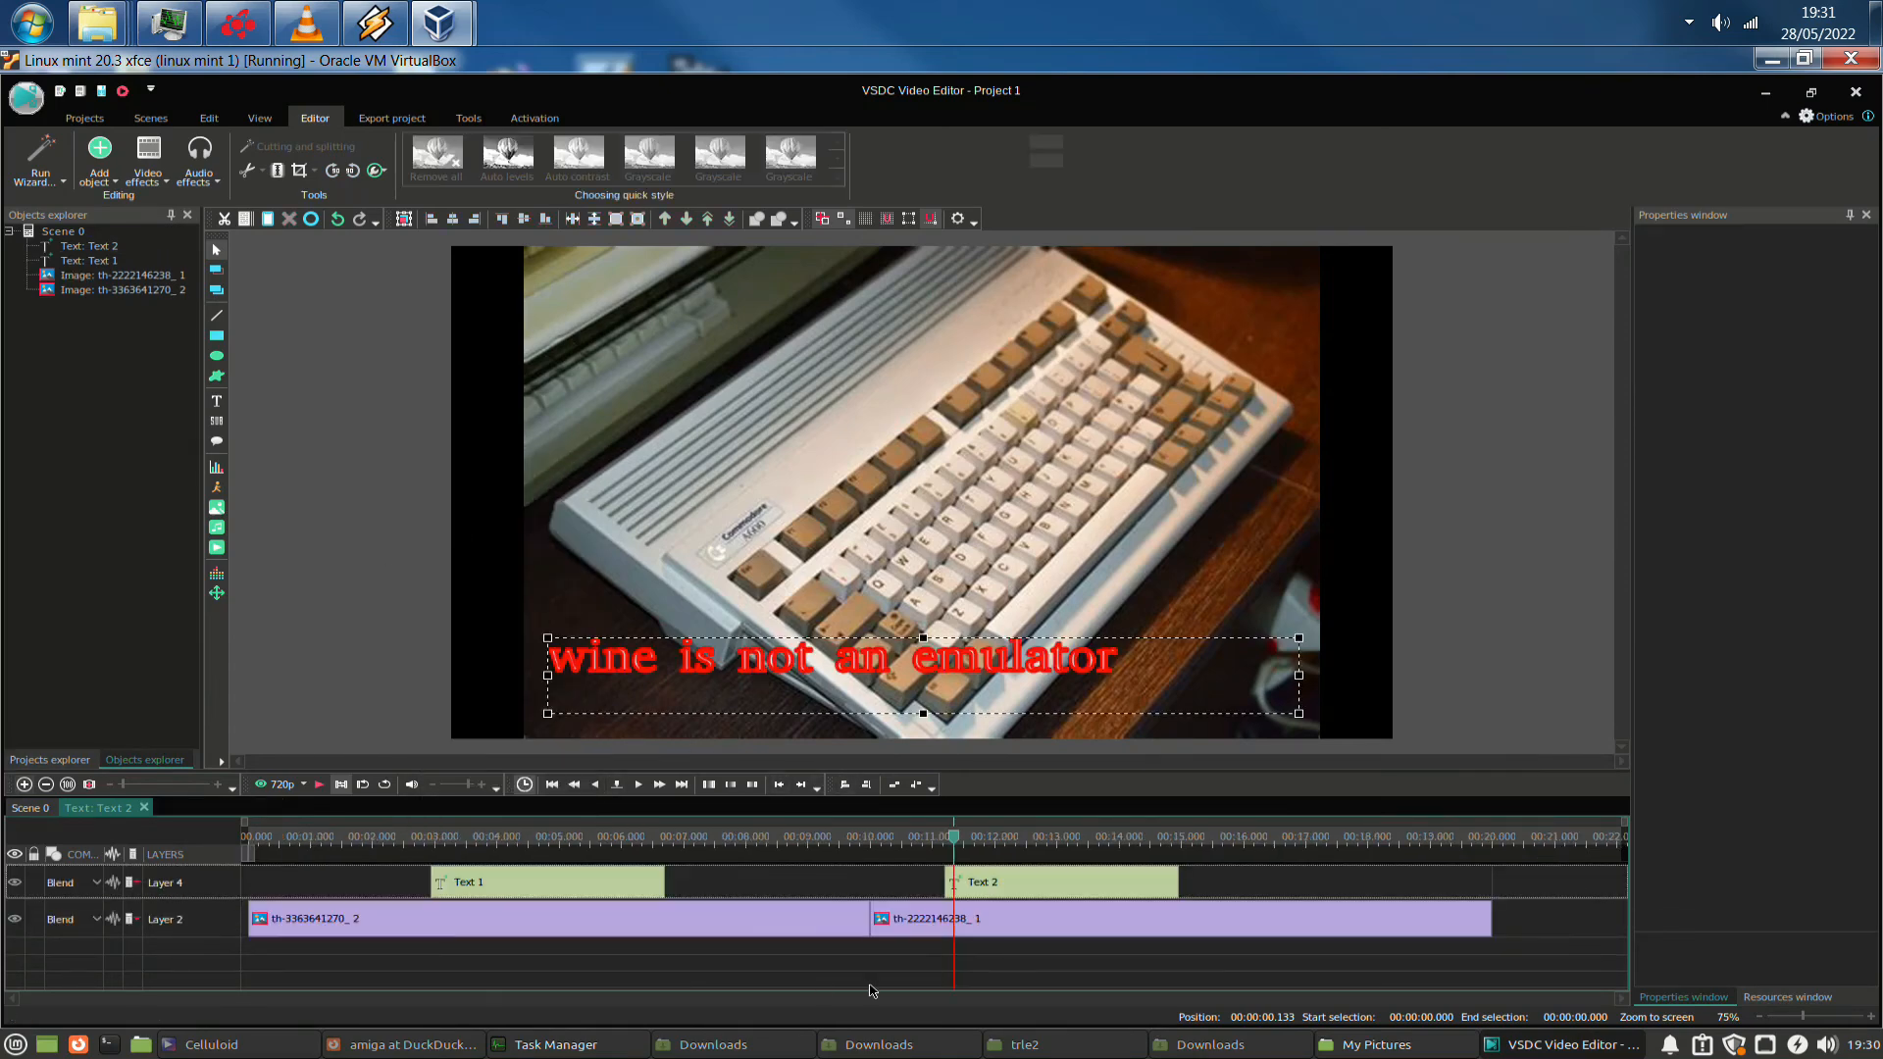
{"action": "left_click", "coordinate": [736, 925]}
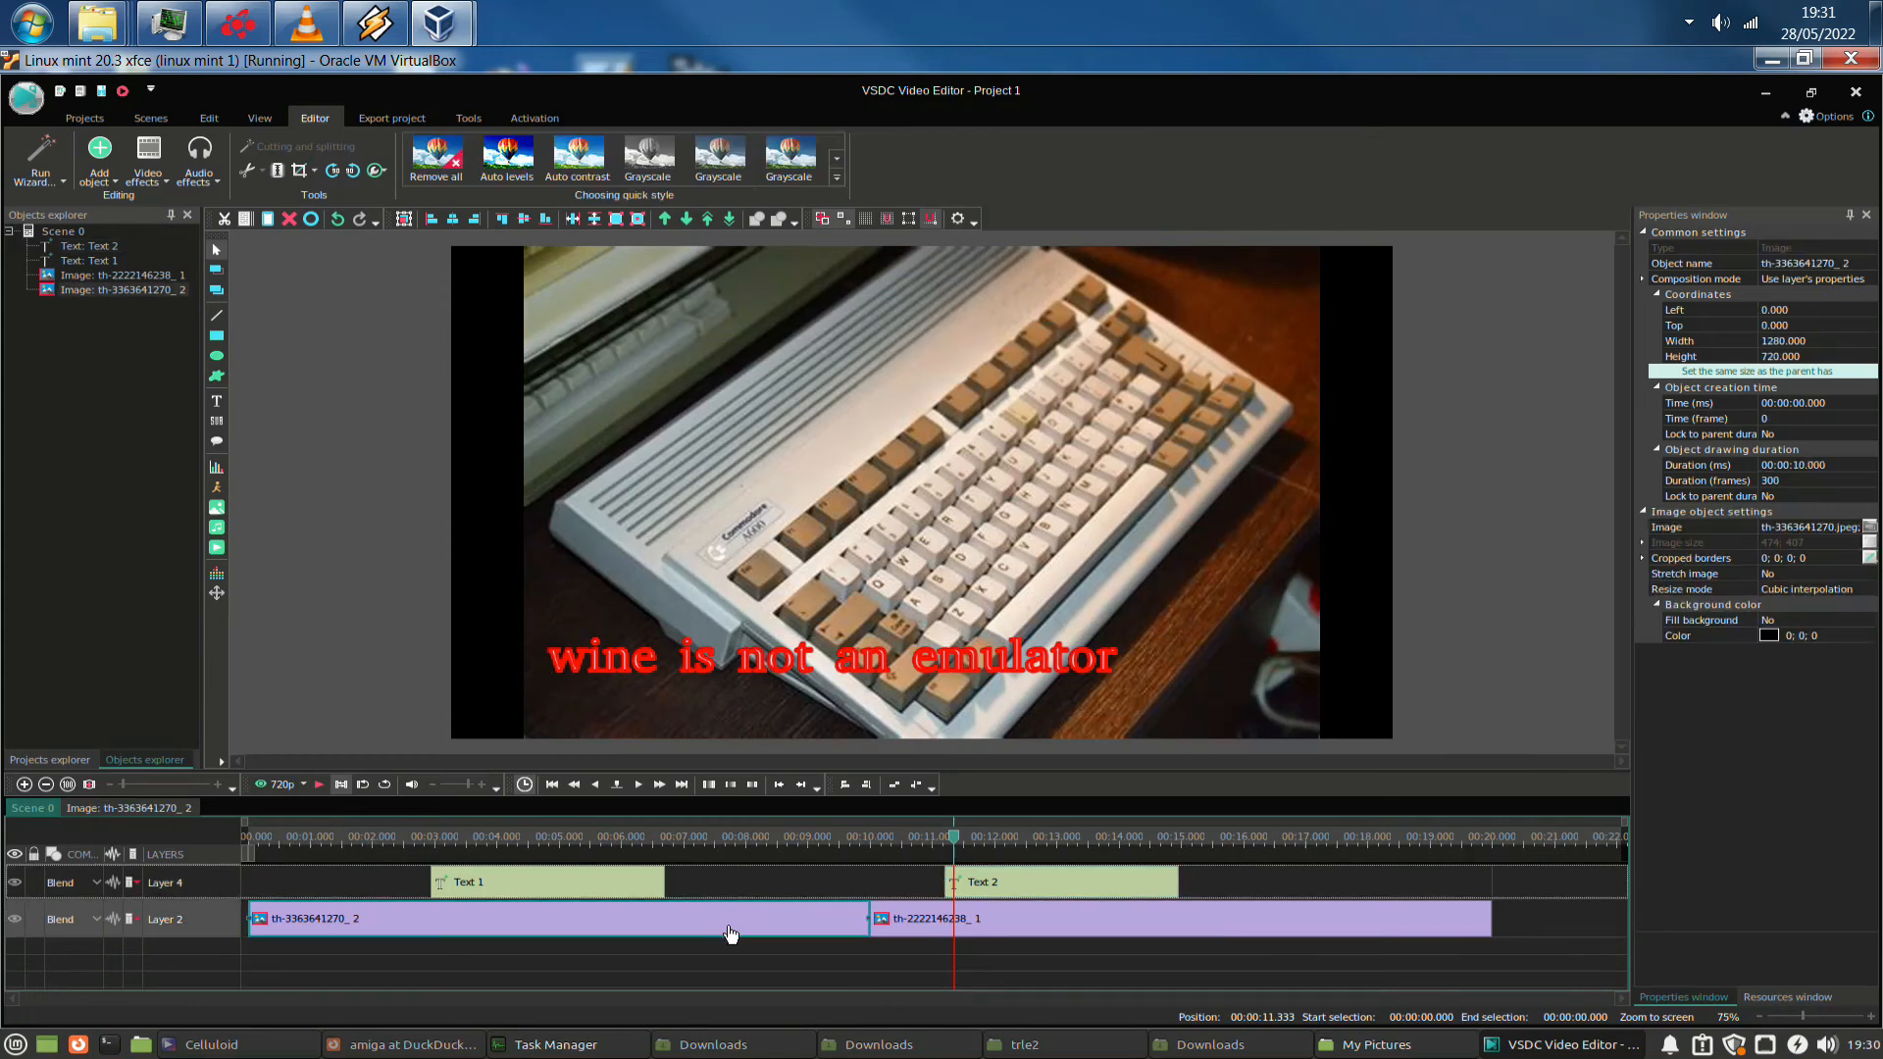
{"action": "double_click", "coordinate": [728, 928]}
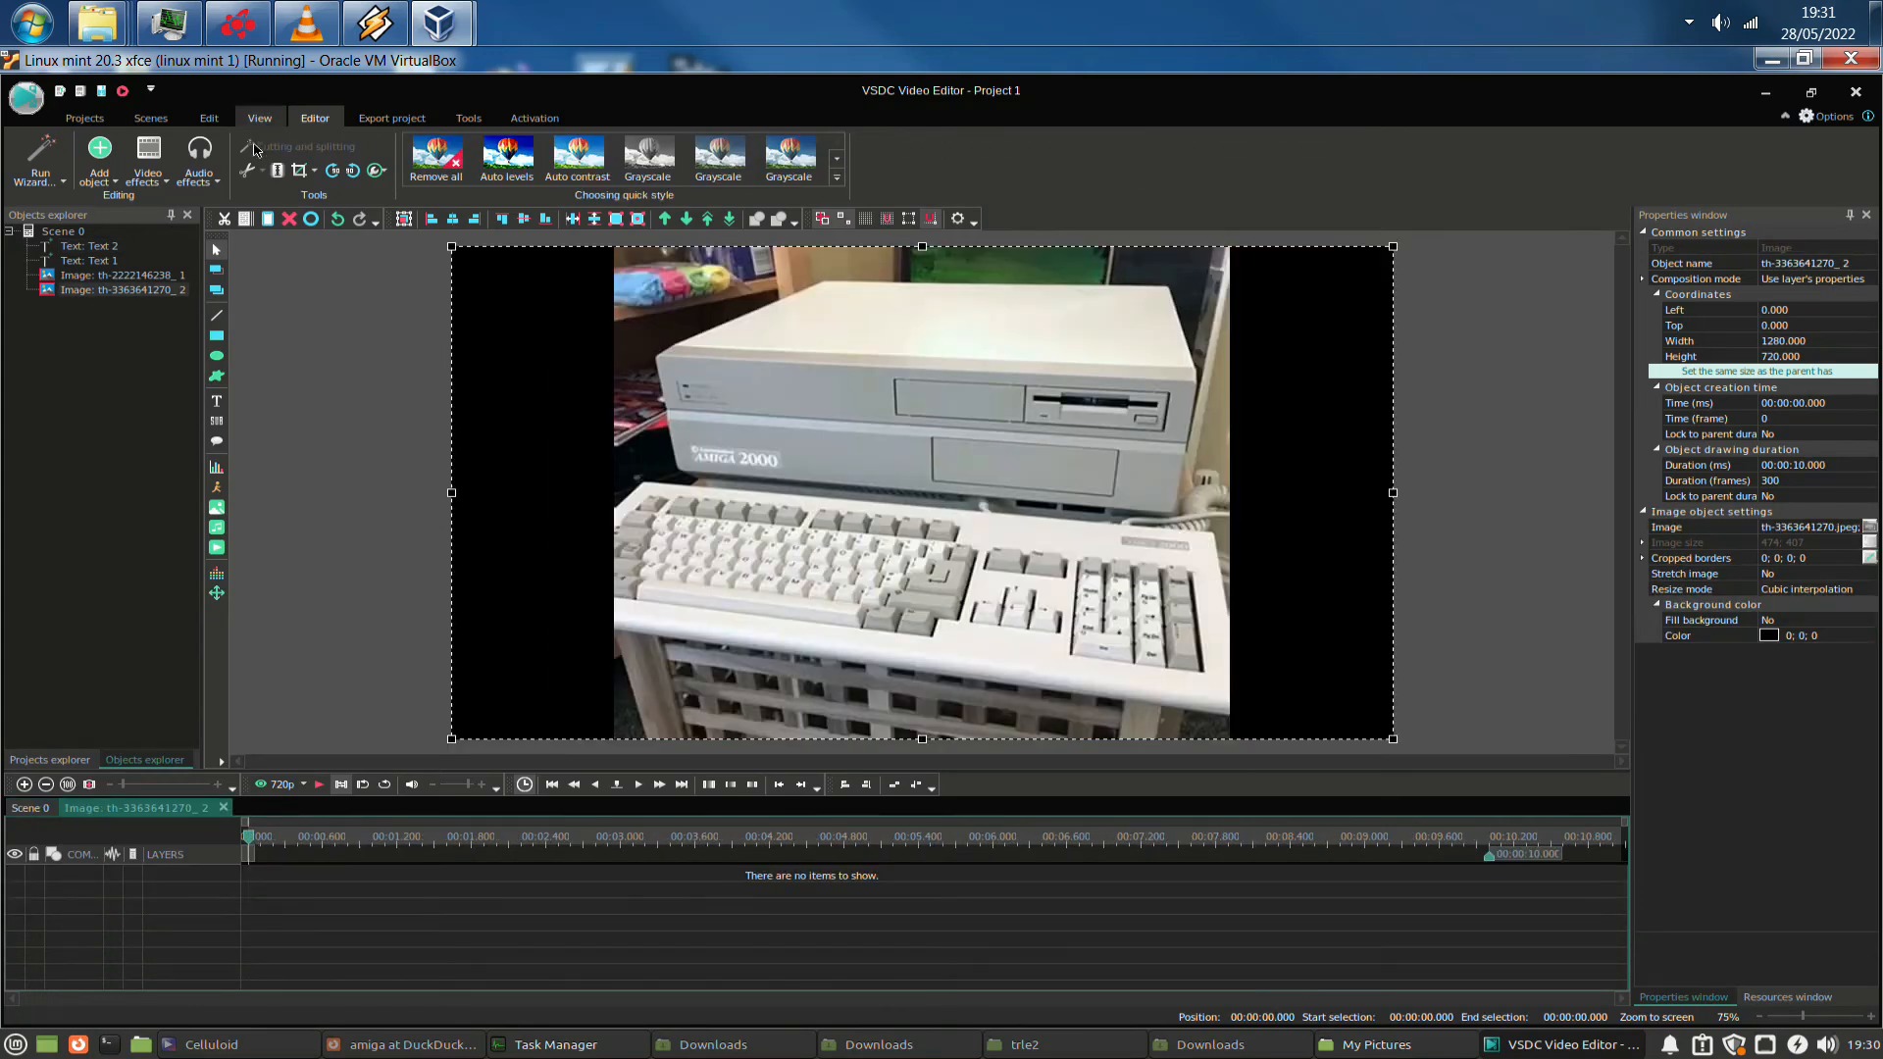
{"action": "left_click", "coordinate": [157, 181]}
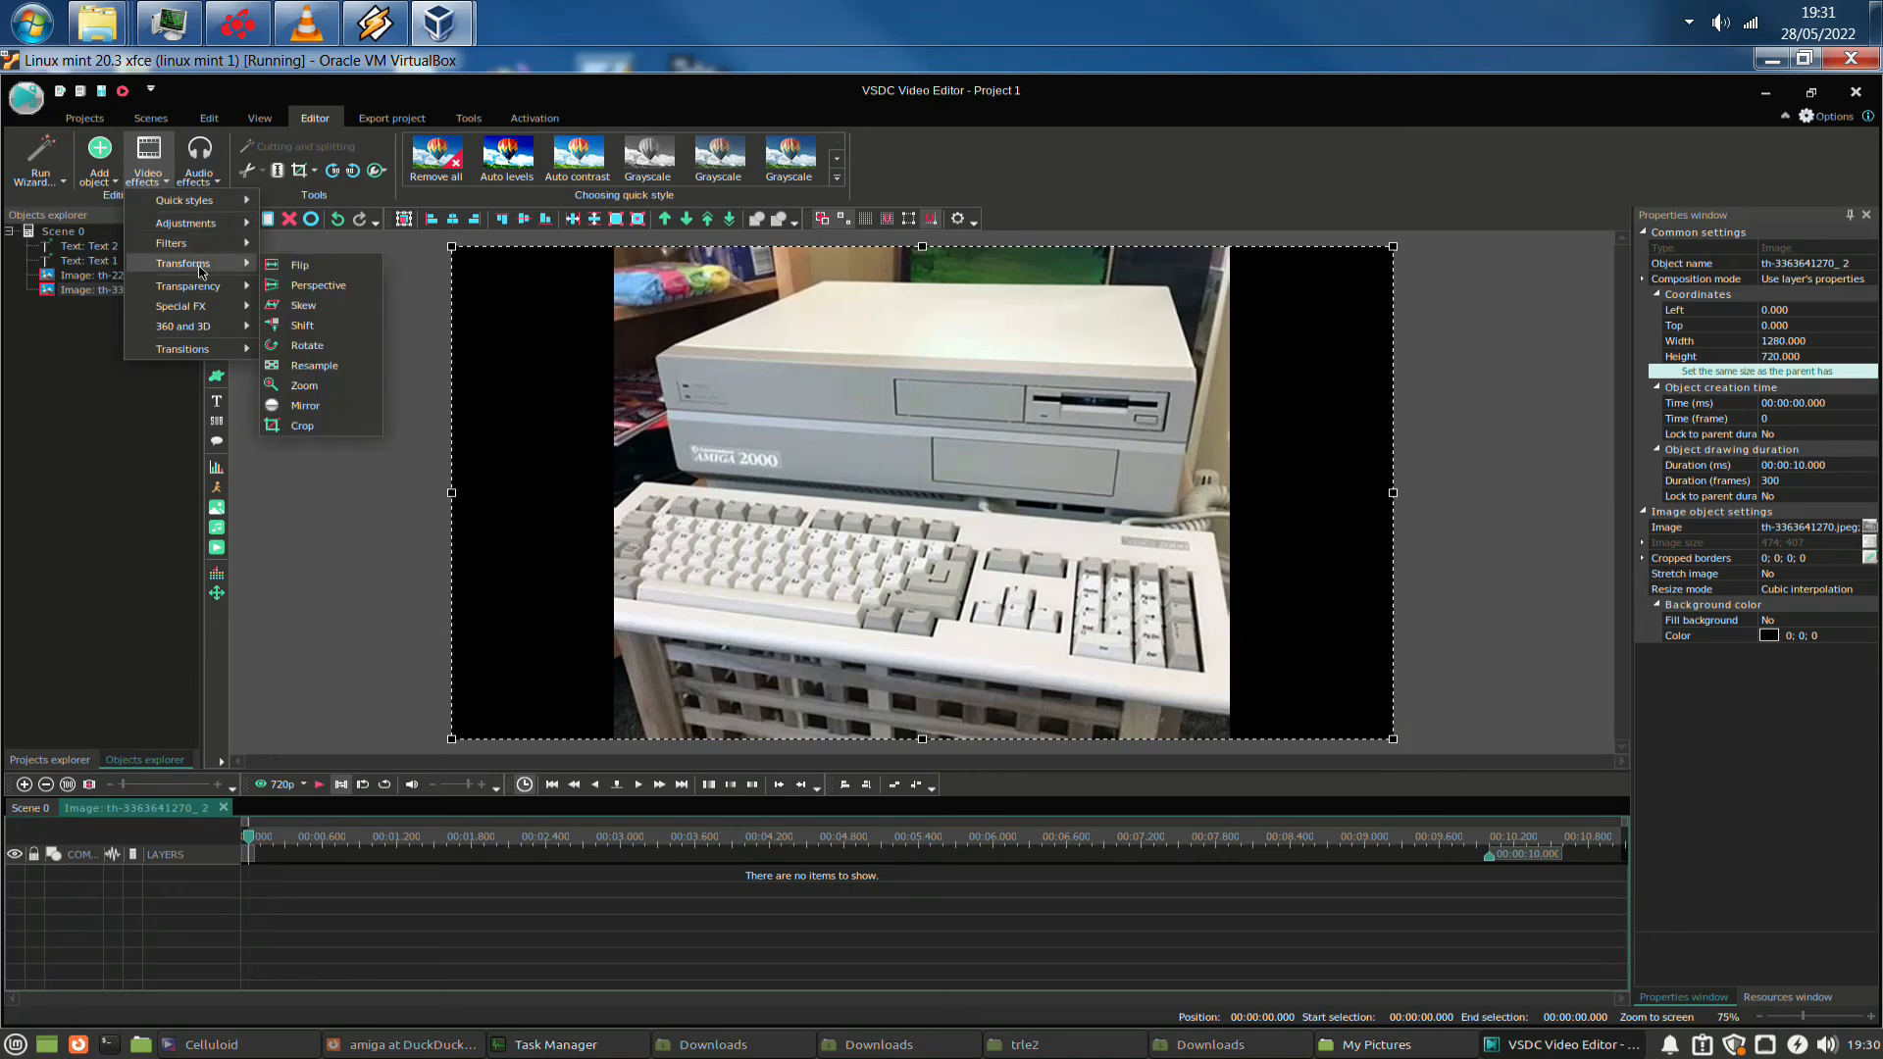
{"action": "mouse_move", "coordinate": [187, 223]}
{"action": "left_click", "coordinate": [373, 620]}
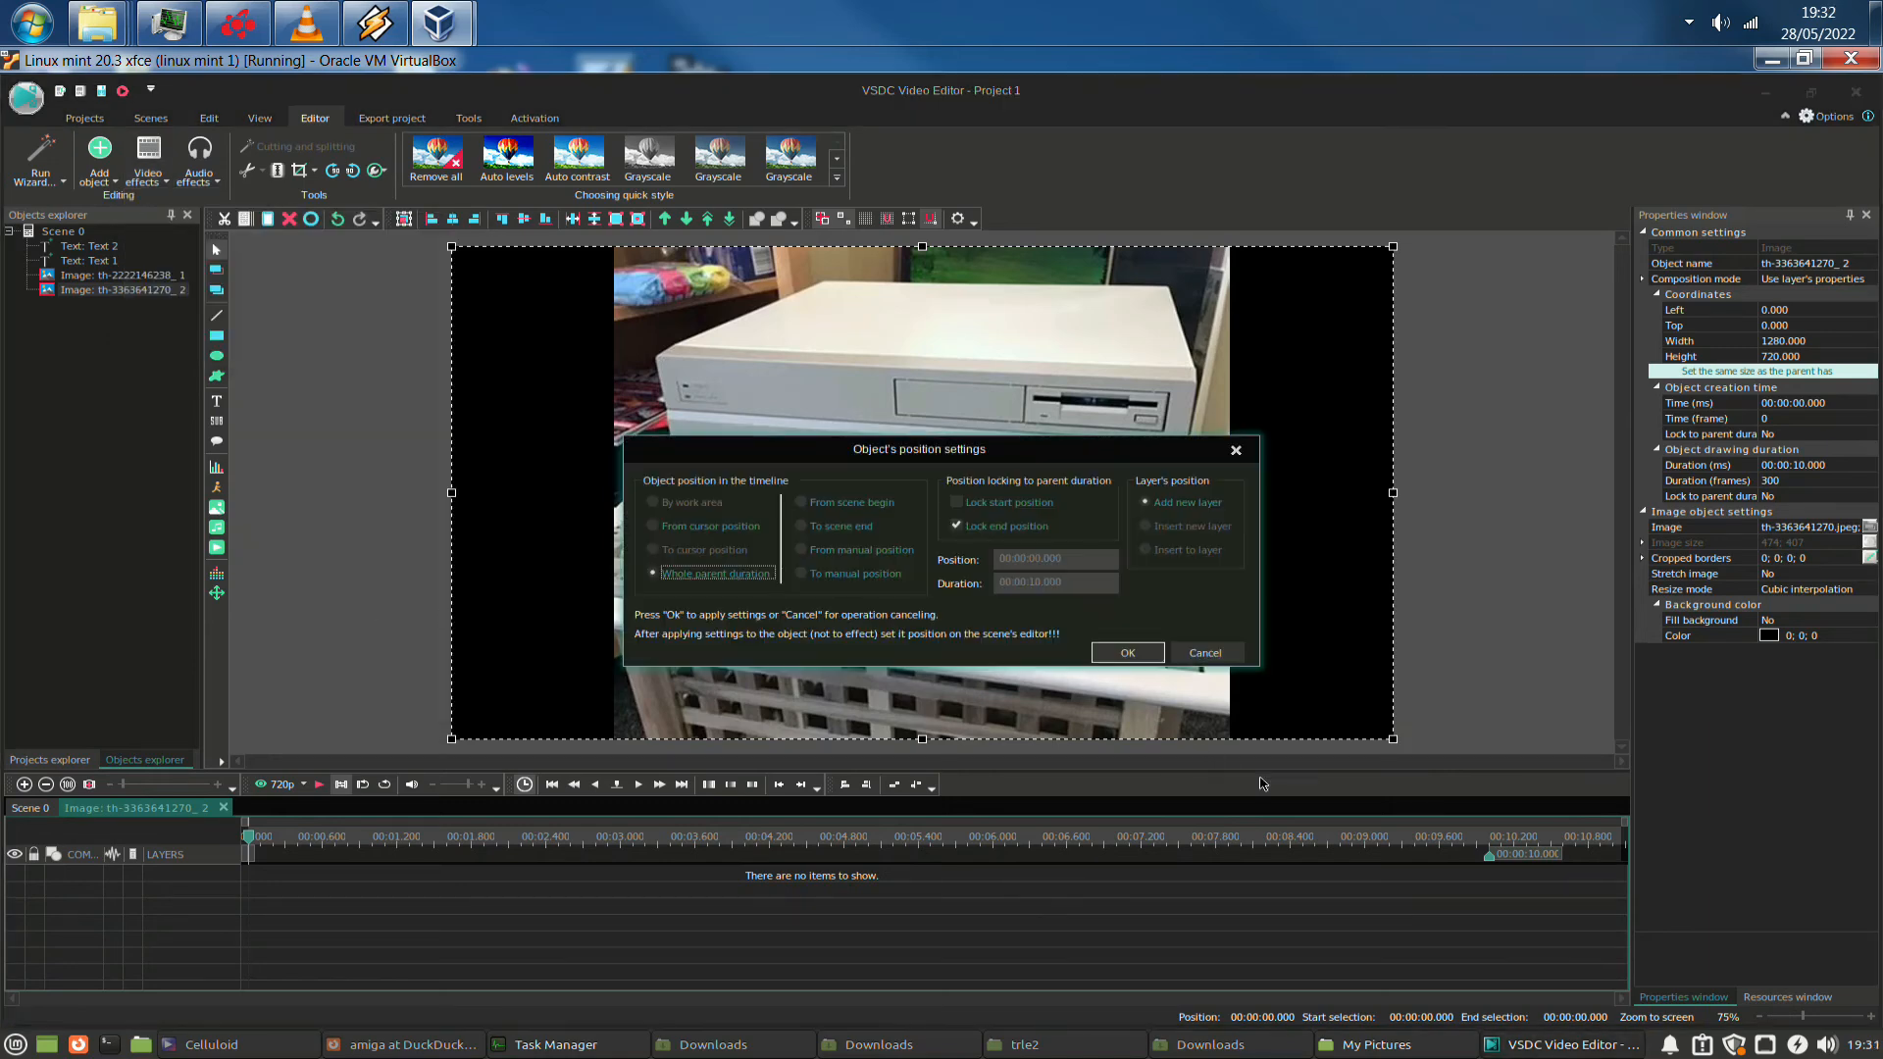
{"action": "left_click", "coordinate": [1117, 657]}
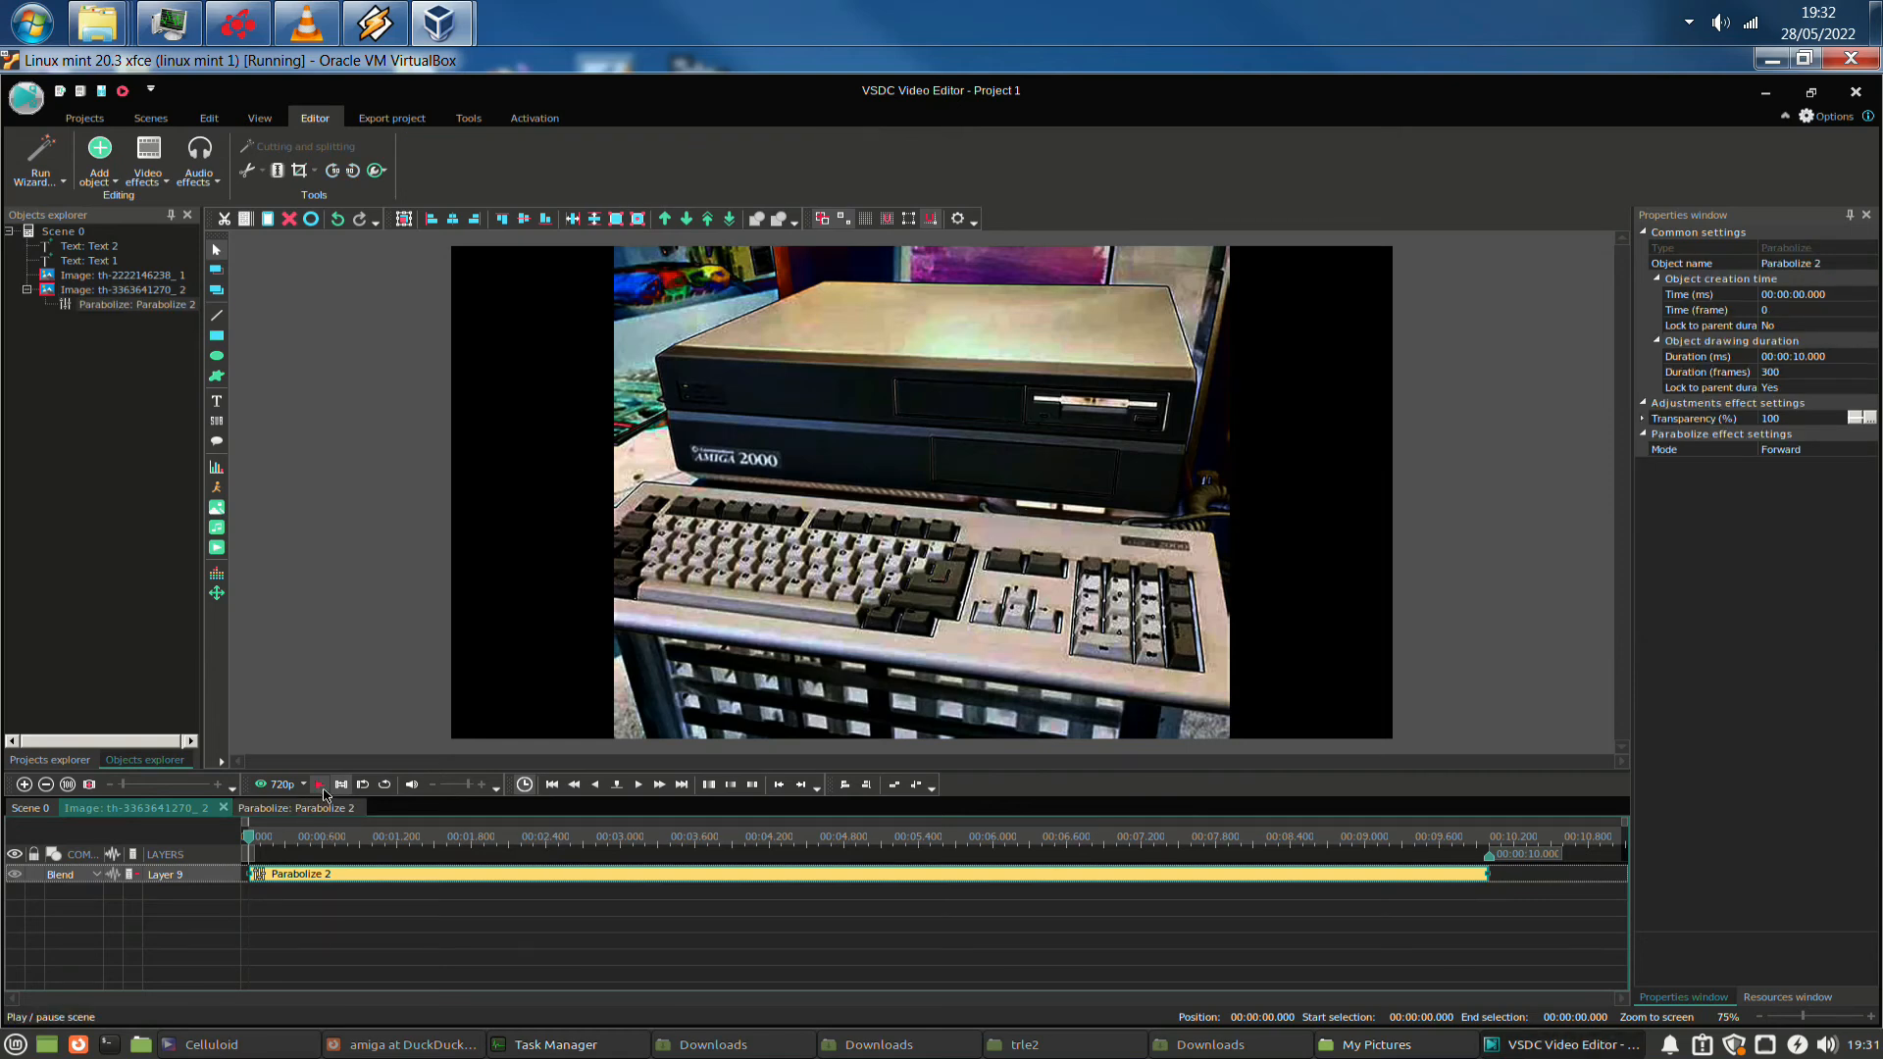
{"action": "left_click", "coordinate": [38, 810]}
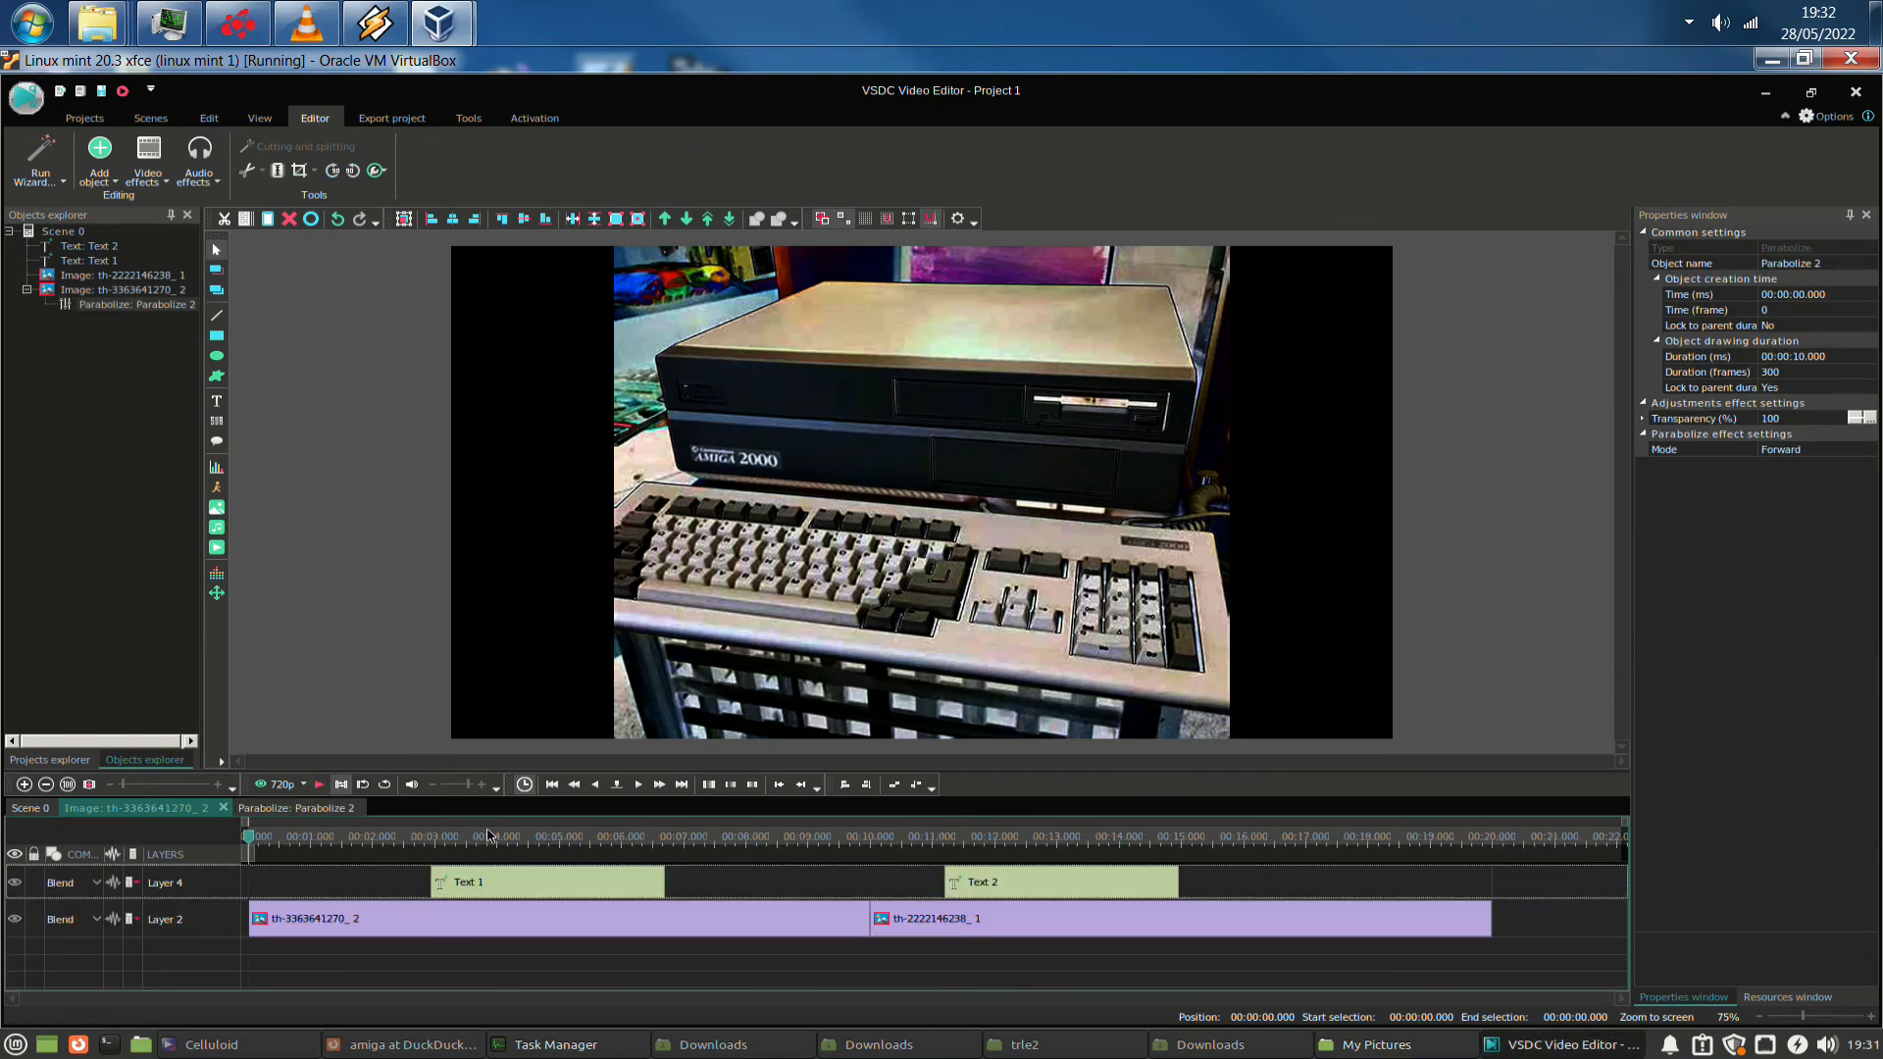
{"action": "left_click", "coordinate": [1020, 845]}
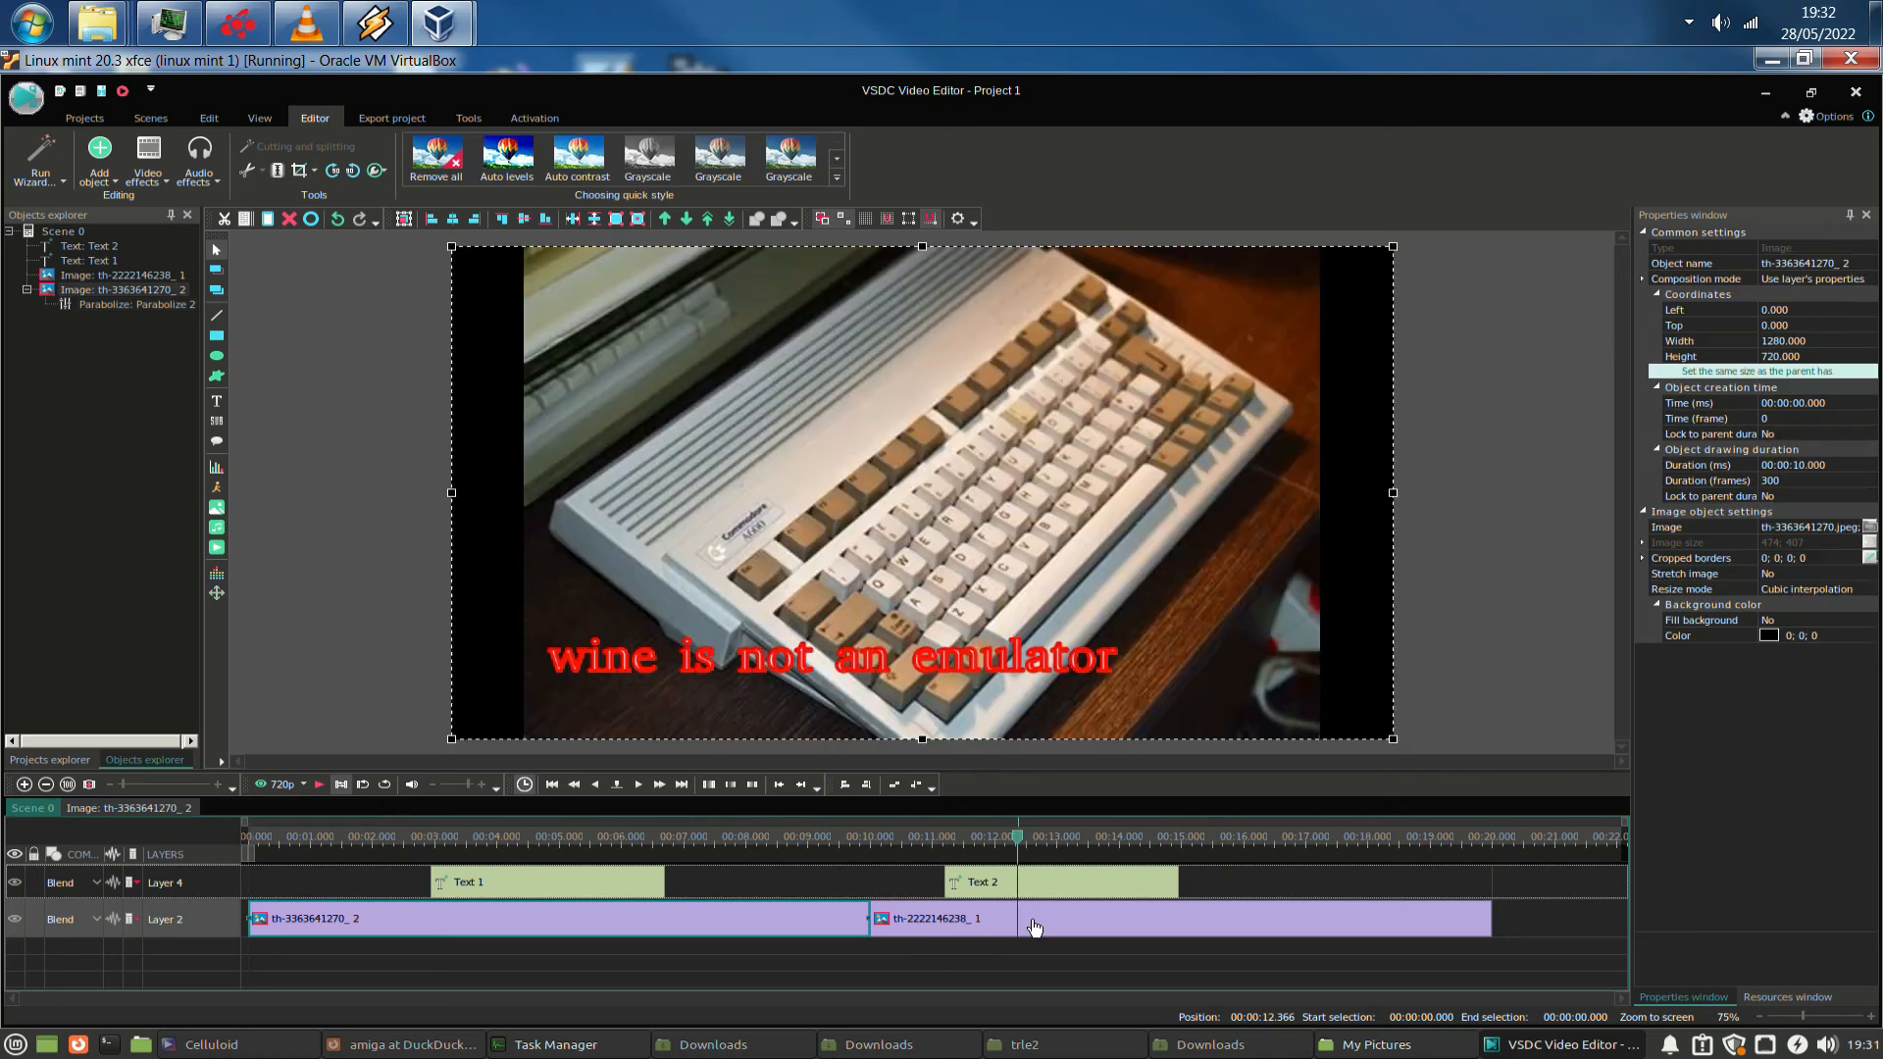
{"action": "left_click", "coordinate": [1034, 926]}
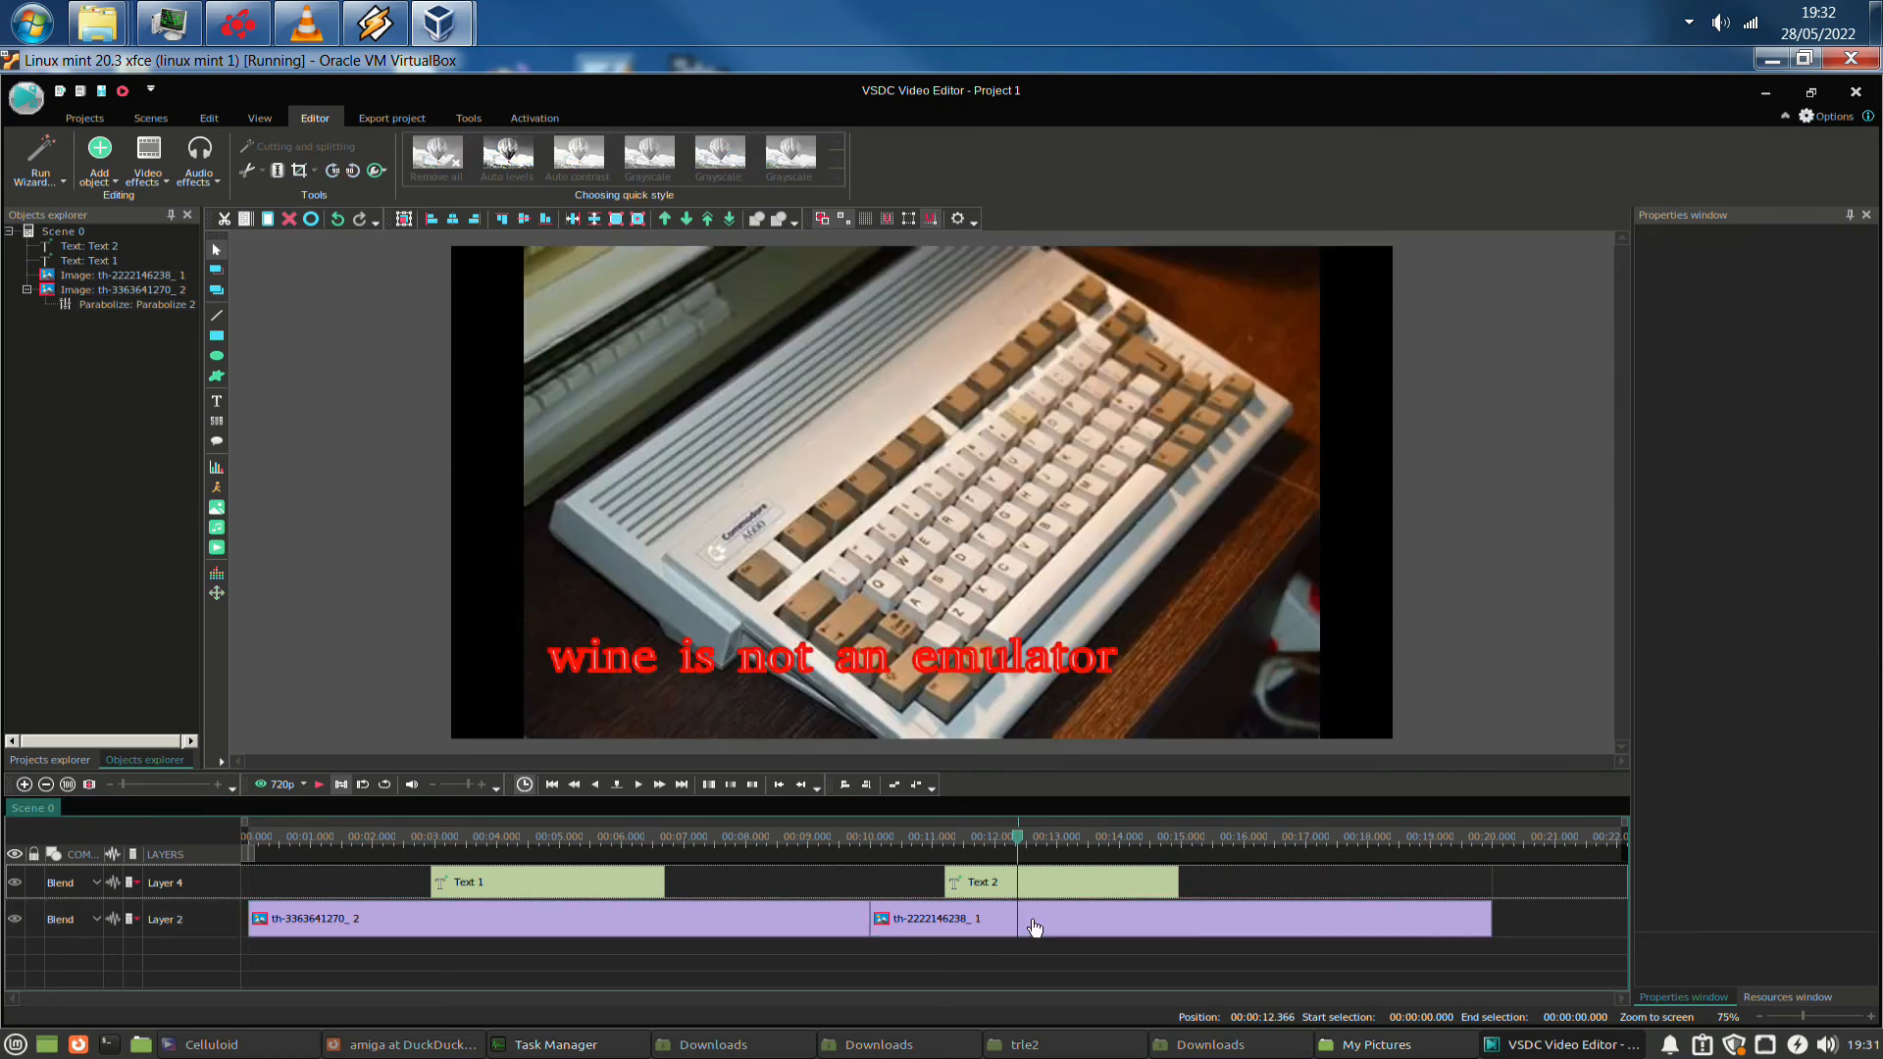
{"action": "double_click", "coordinate": [1208, 927]}
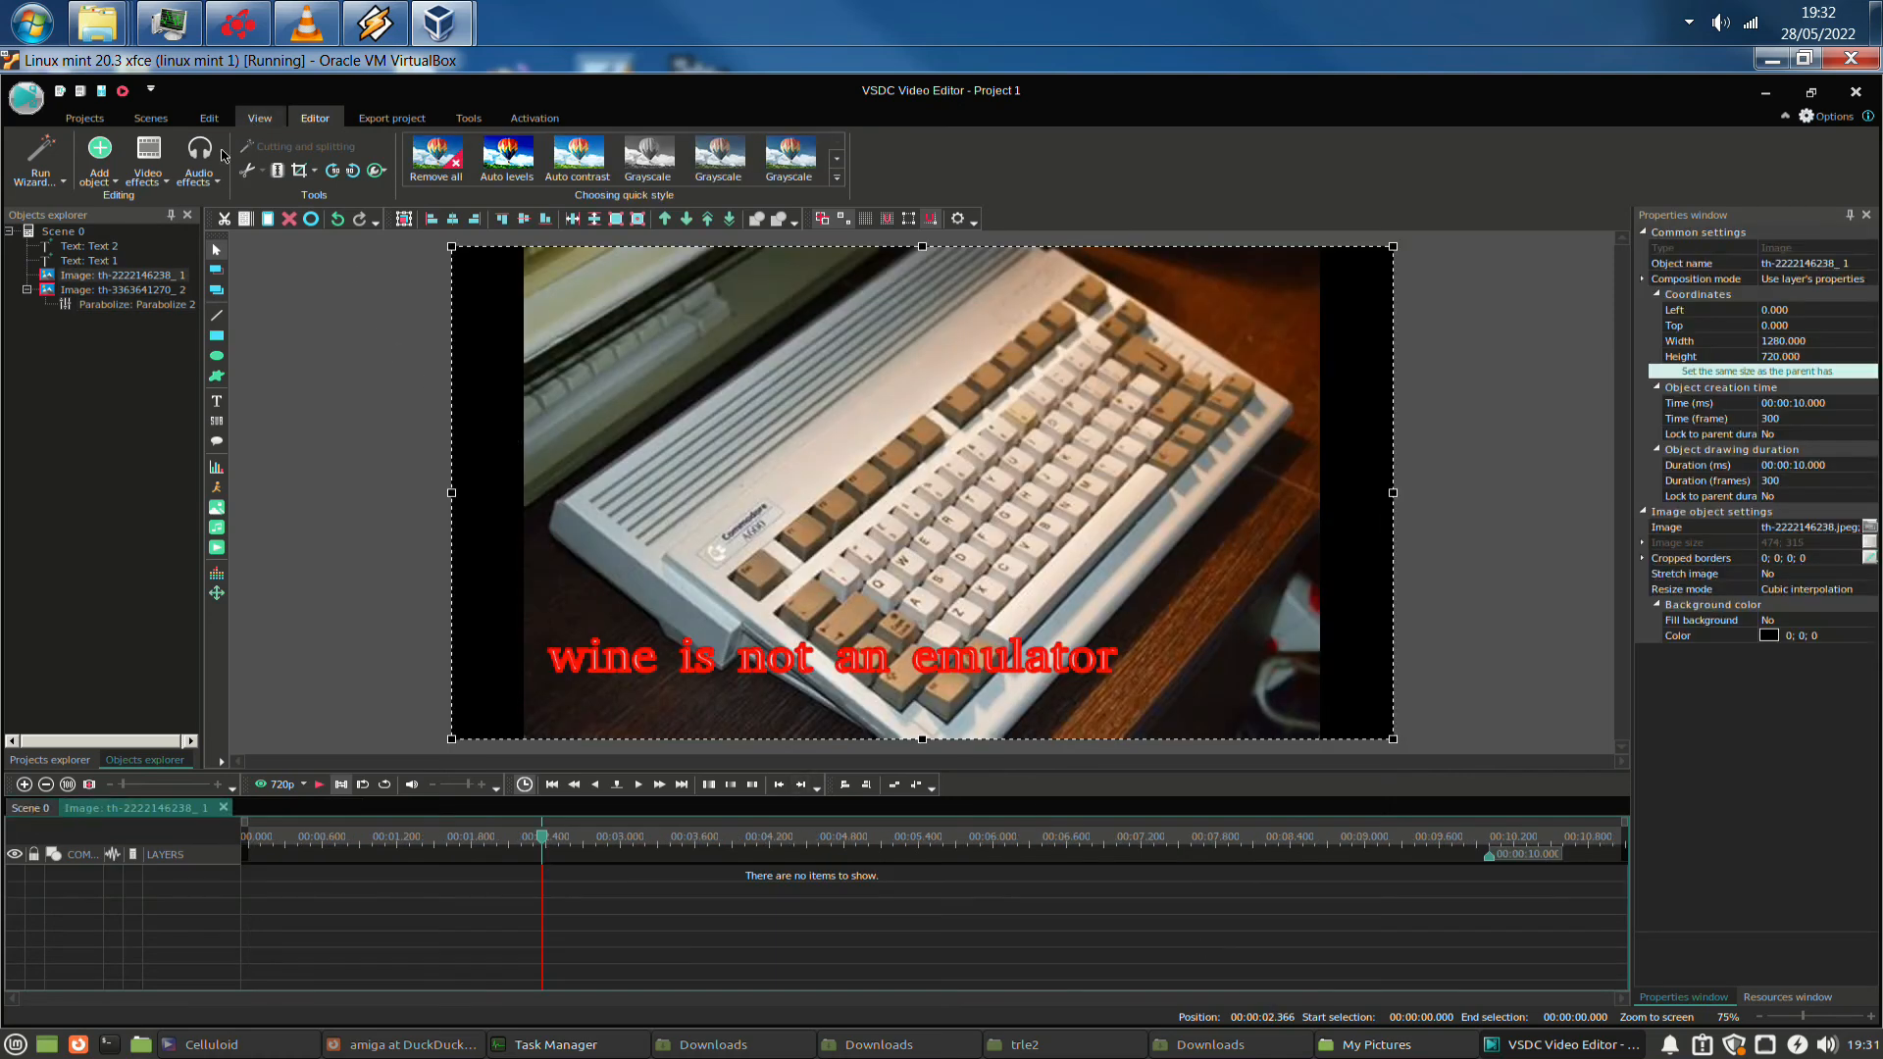
{"action": "left_click", "coordinate": [199, 174]}
{"action": "left_click", "coordinate": [160, 183]}
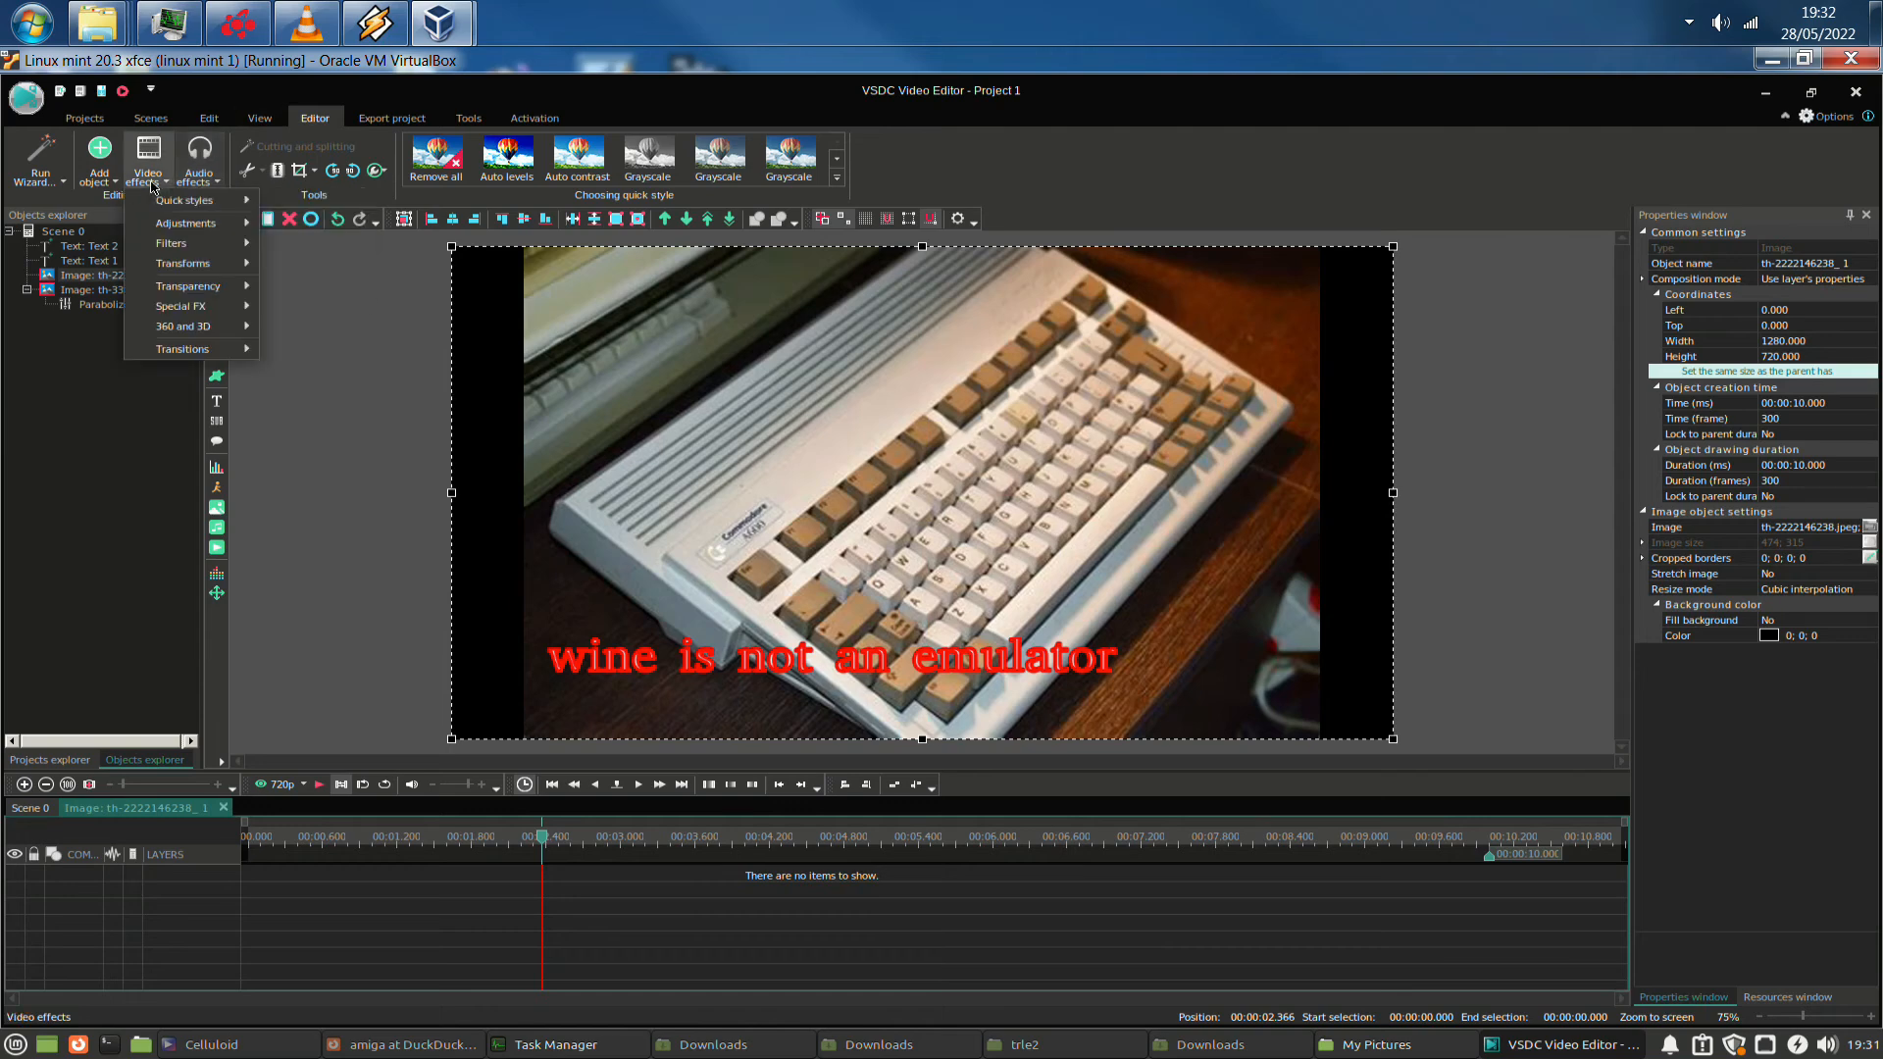
{"action": "mouse_move", "coordinate": [203, 272]}
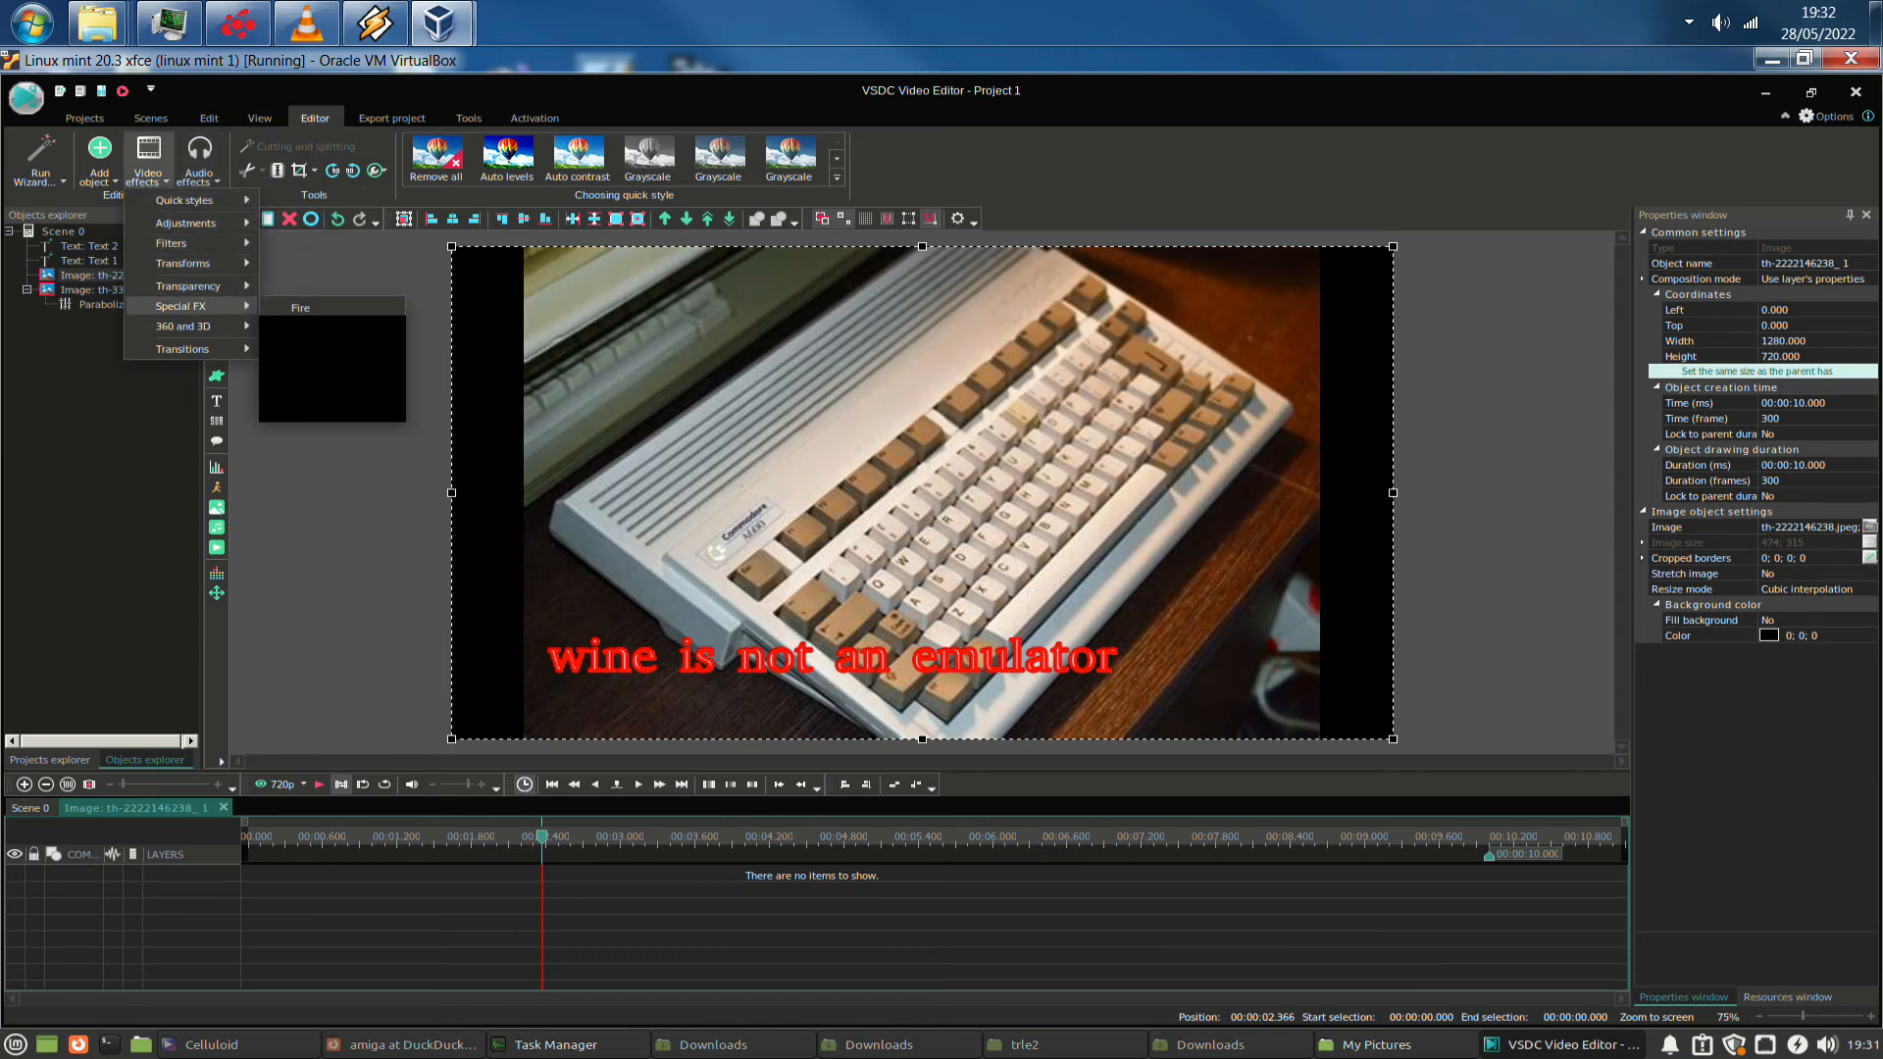
{"action": "mouse_move", "coordinate": [232, 303]}
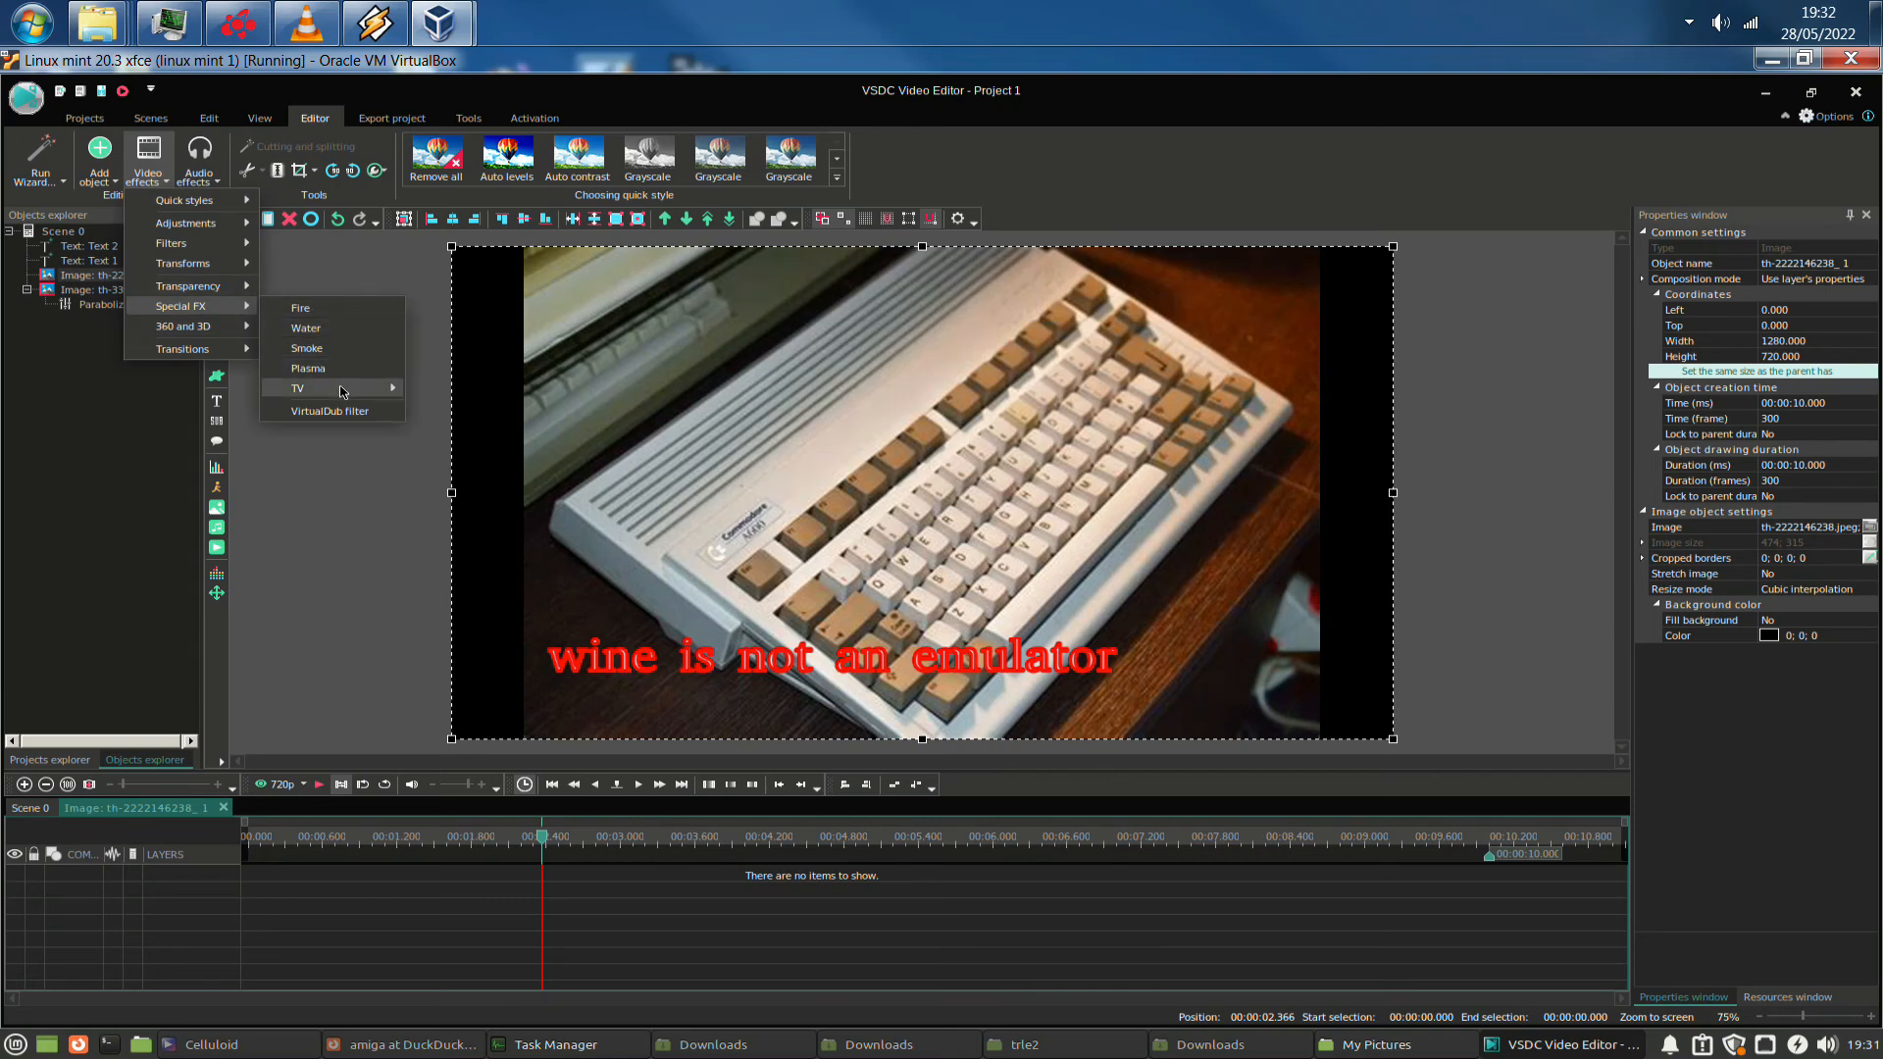
{"action": "mouse_move", "coordinate": [341, 392]}
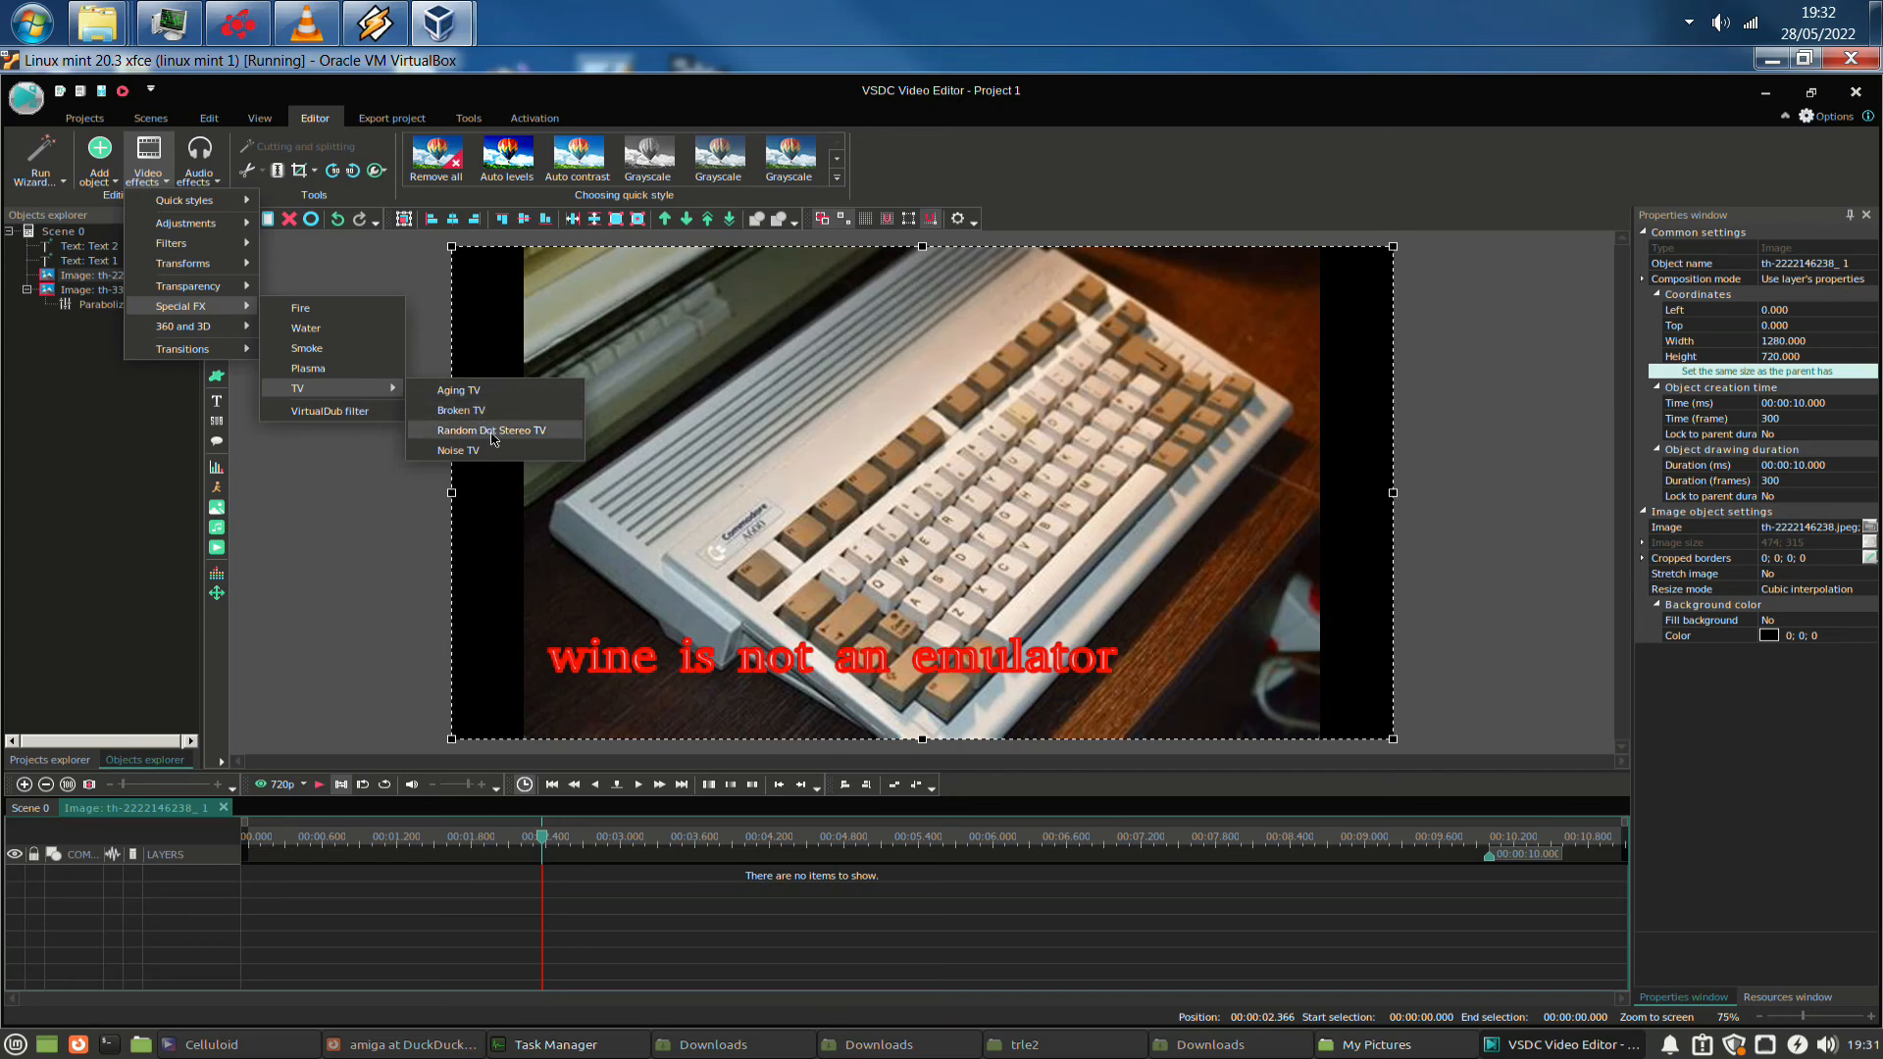
{"action": "left_click", "coordinate": [461, 390]}
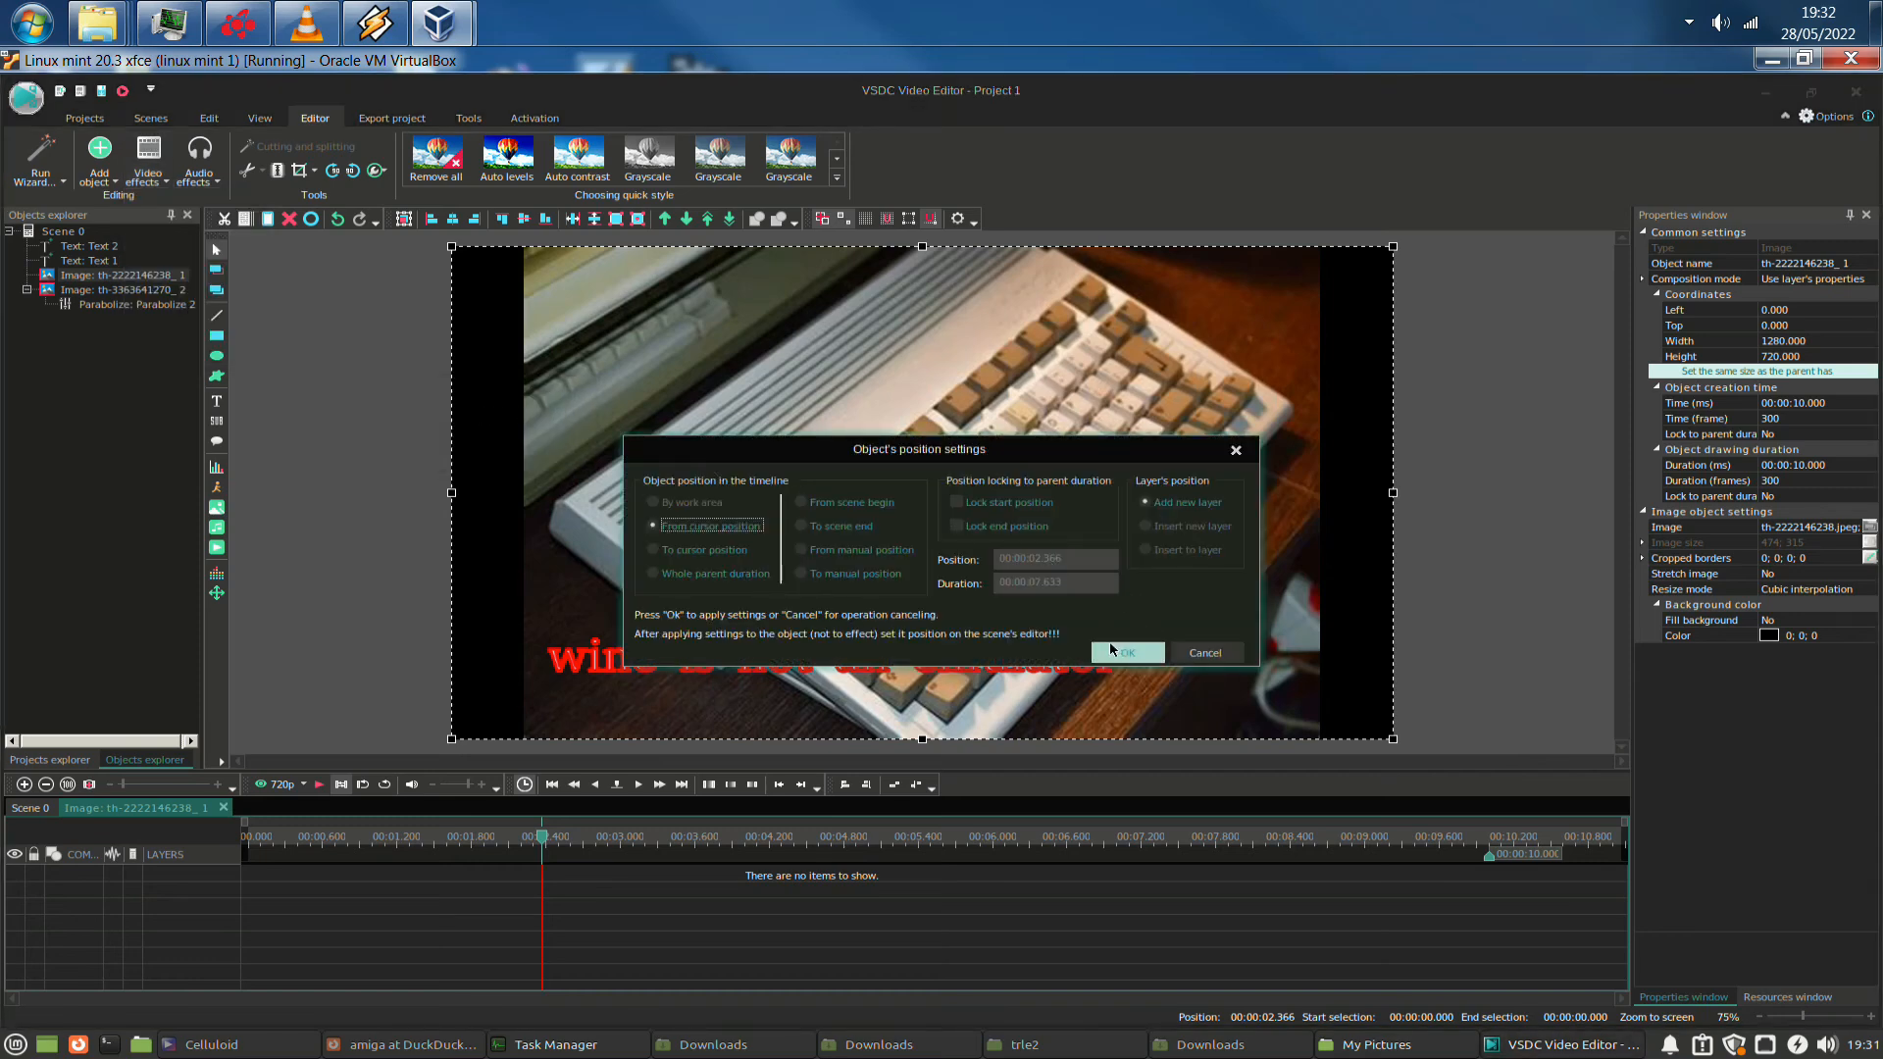
{"action": "left_click", "coordinate": [1122, 650]}
{"action": "left_click", "coordinate": [586, 880]}
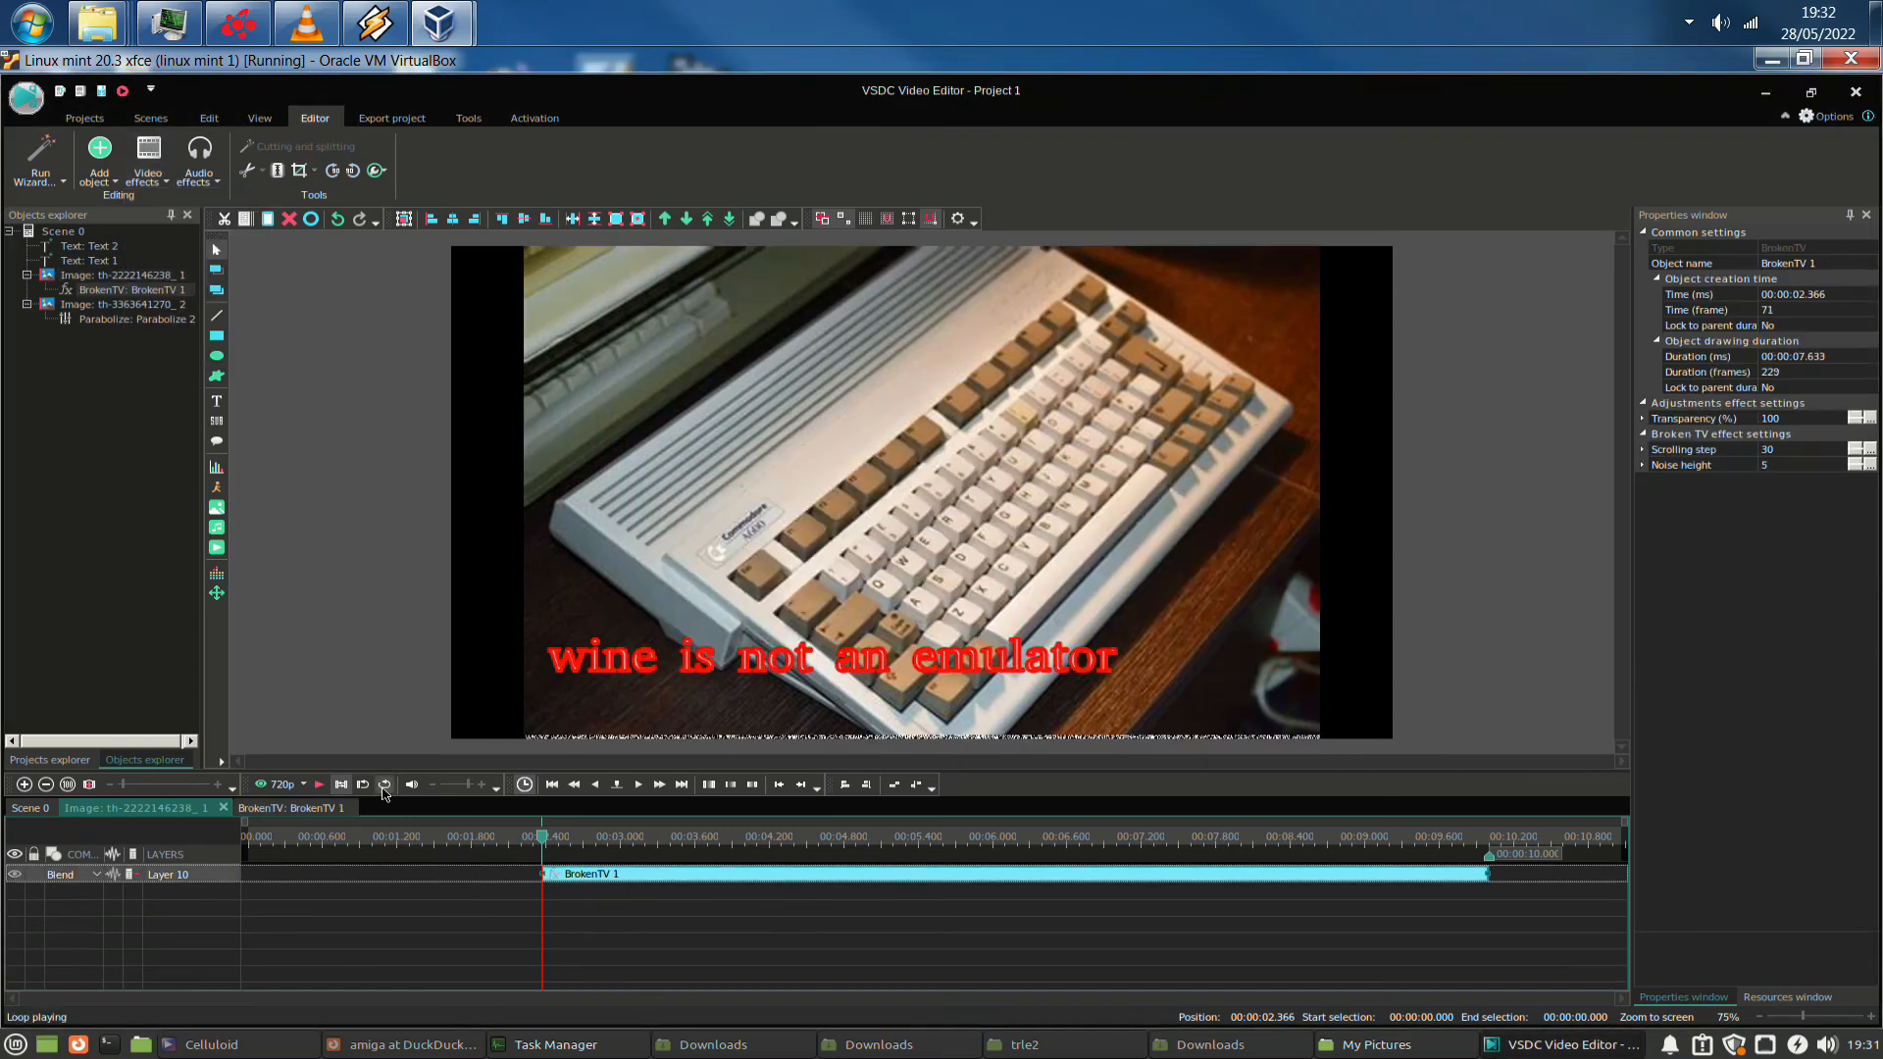
{"action": "left_click", "coordinate": [321, 787]}
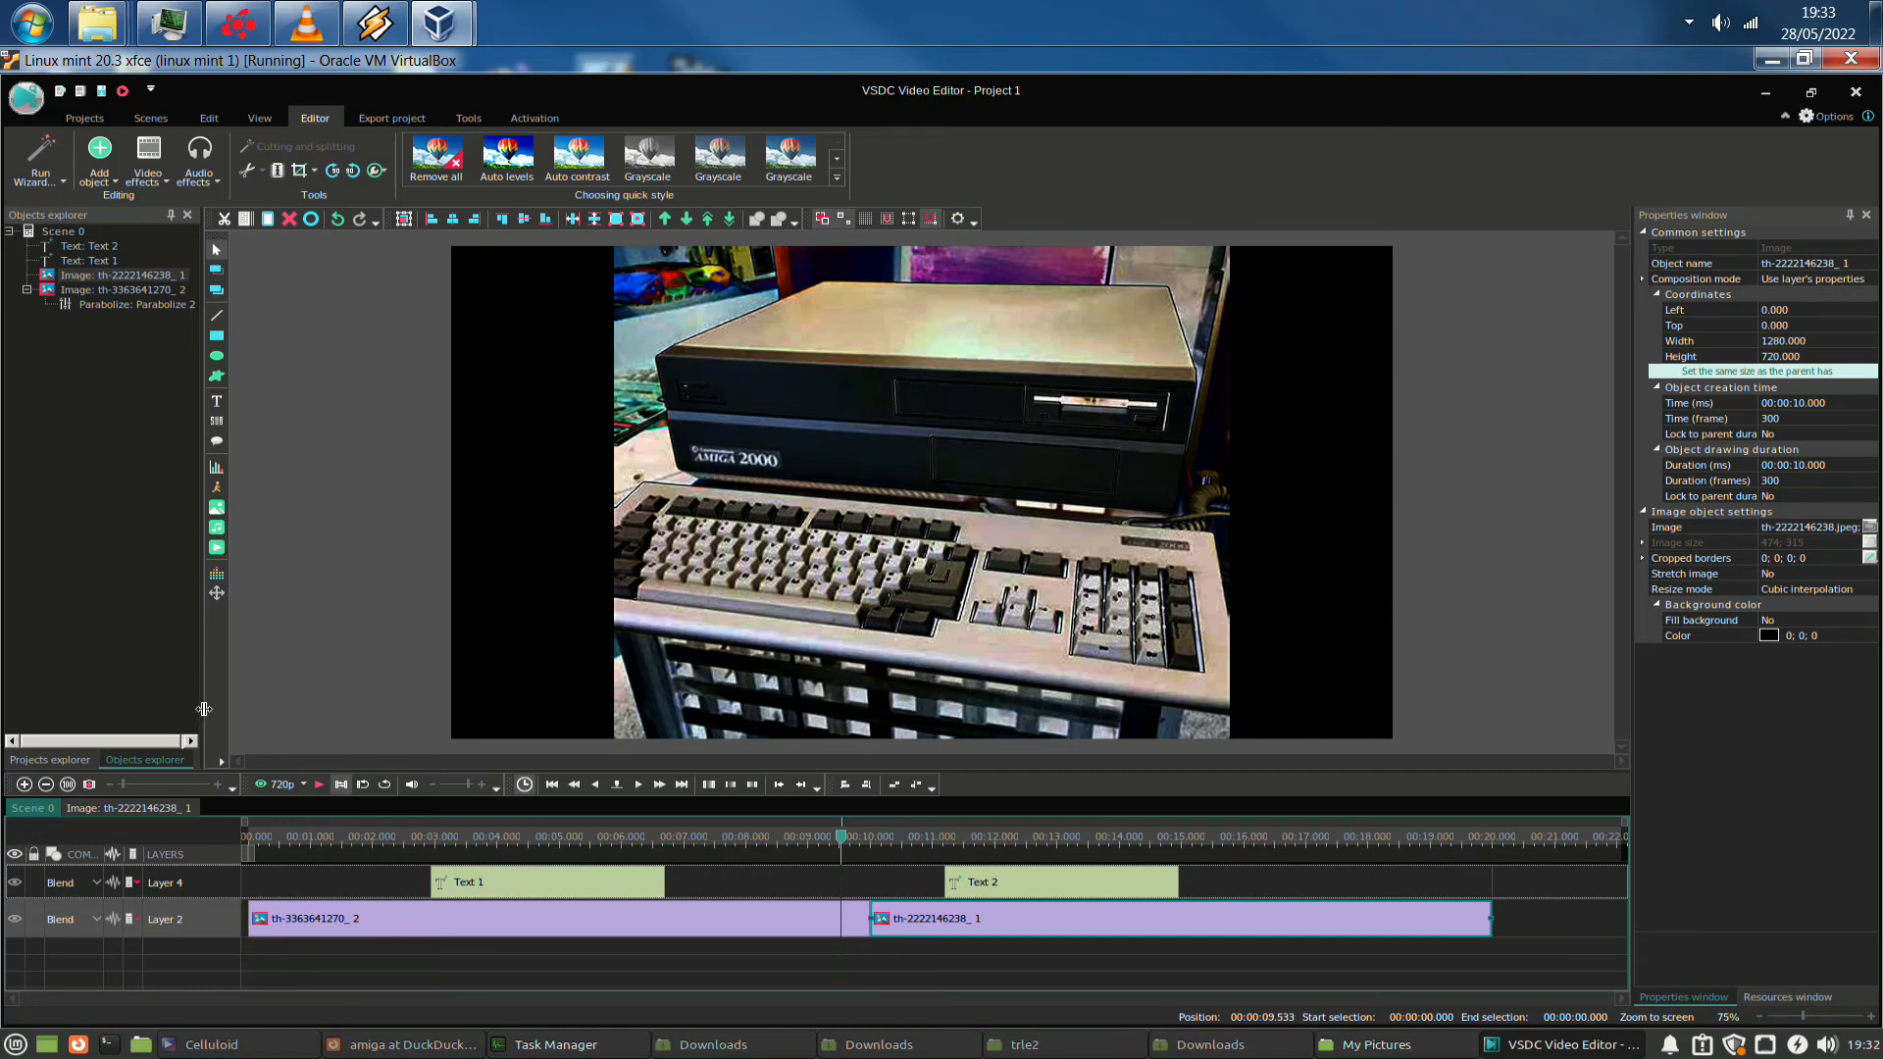
Slightly widen the object list, view the project resources with the Sounds group selected, and clear the timeline selection
{"action": "mouse_move", "coordinate": [203, 709]}
{"action": "left_mouse_down"}
{"action": "mouse_move", "coordinate": [174, 711]}
{"action": "mouse_move", "coordinate": [212, 713]}
{"action": "left_mouse_up"}
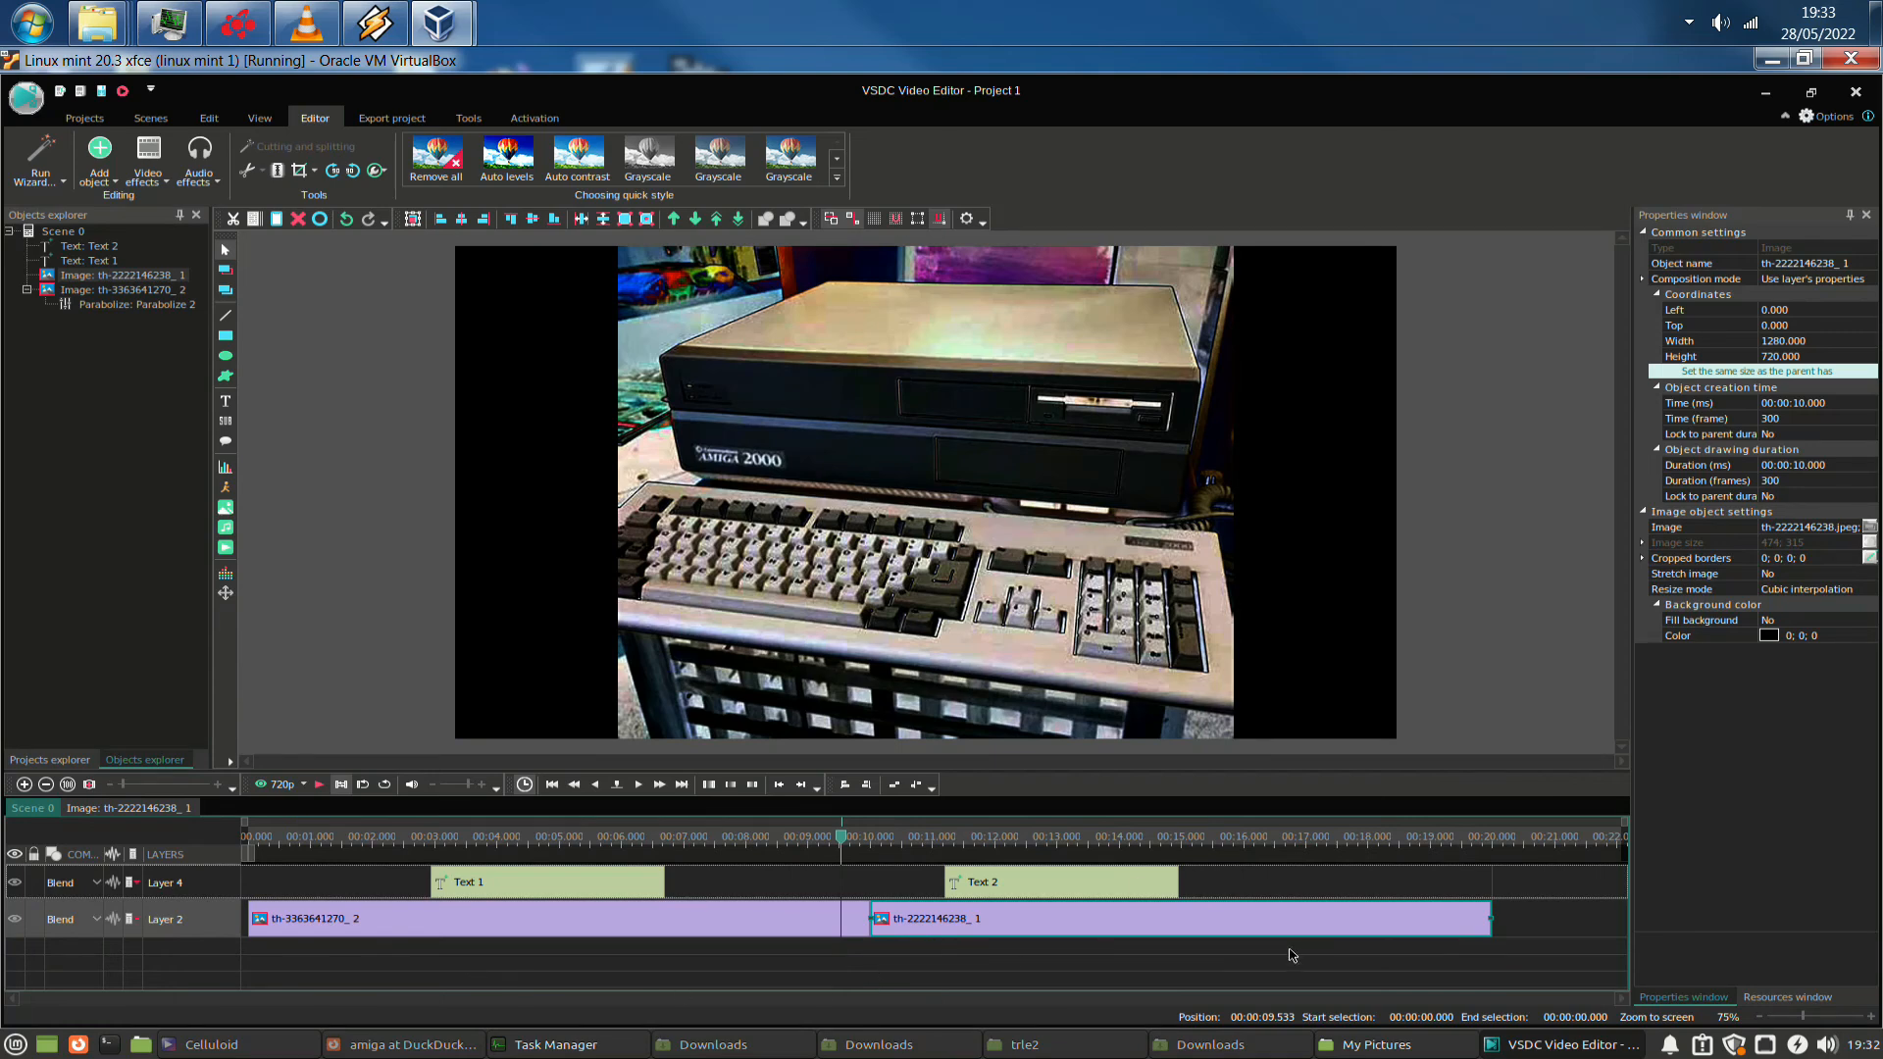
{"action": "left_click", "coordinate": [1815, 994]}
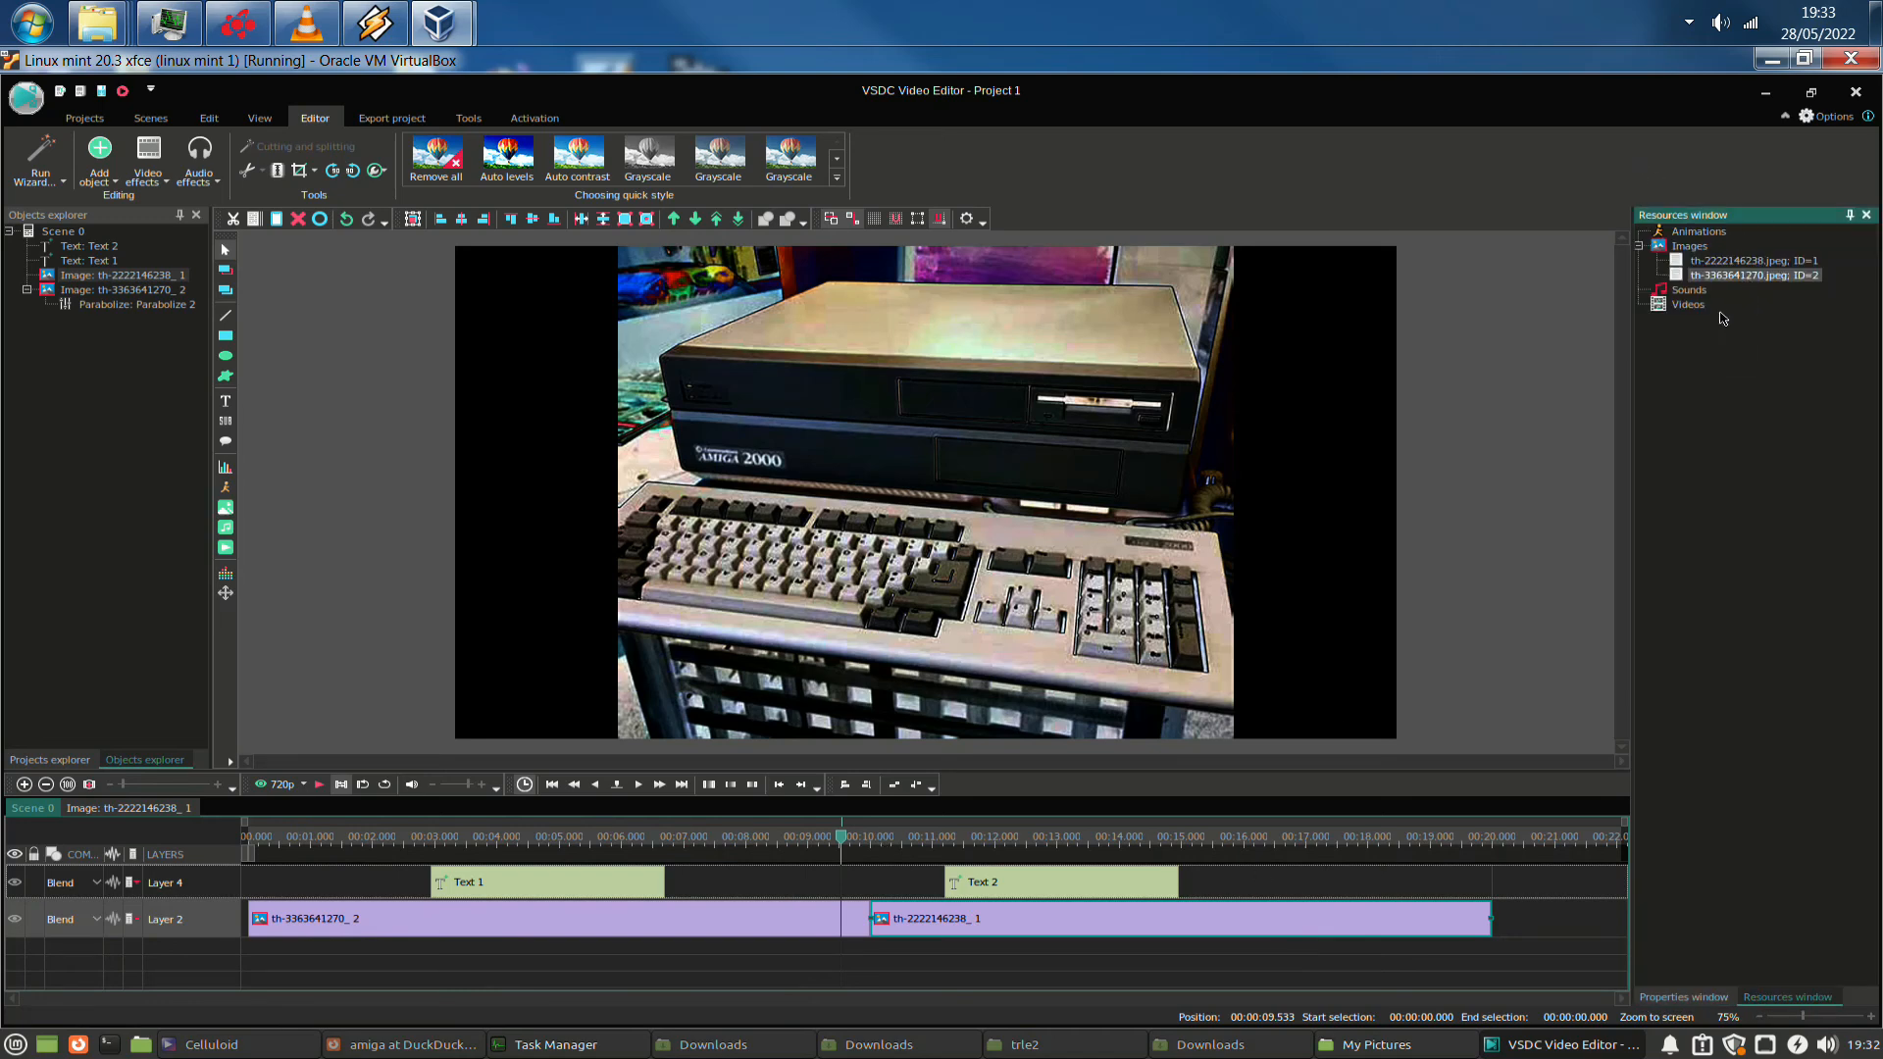
{"action": "left_click", "coordinate": [1685, 292]}
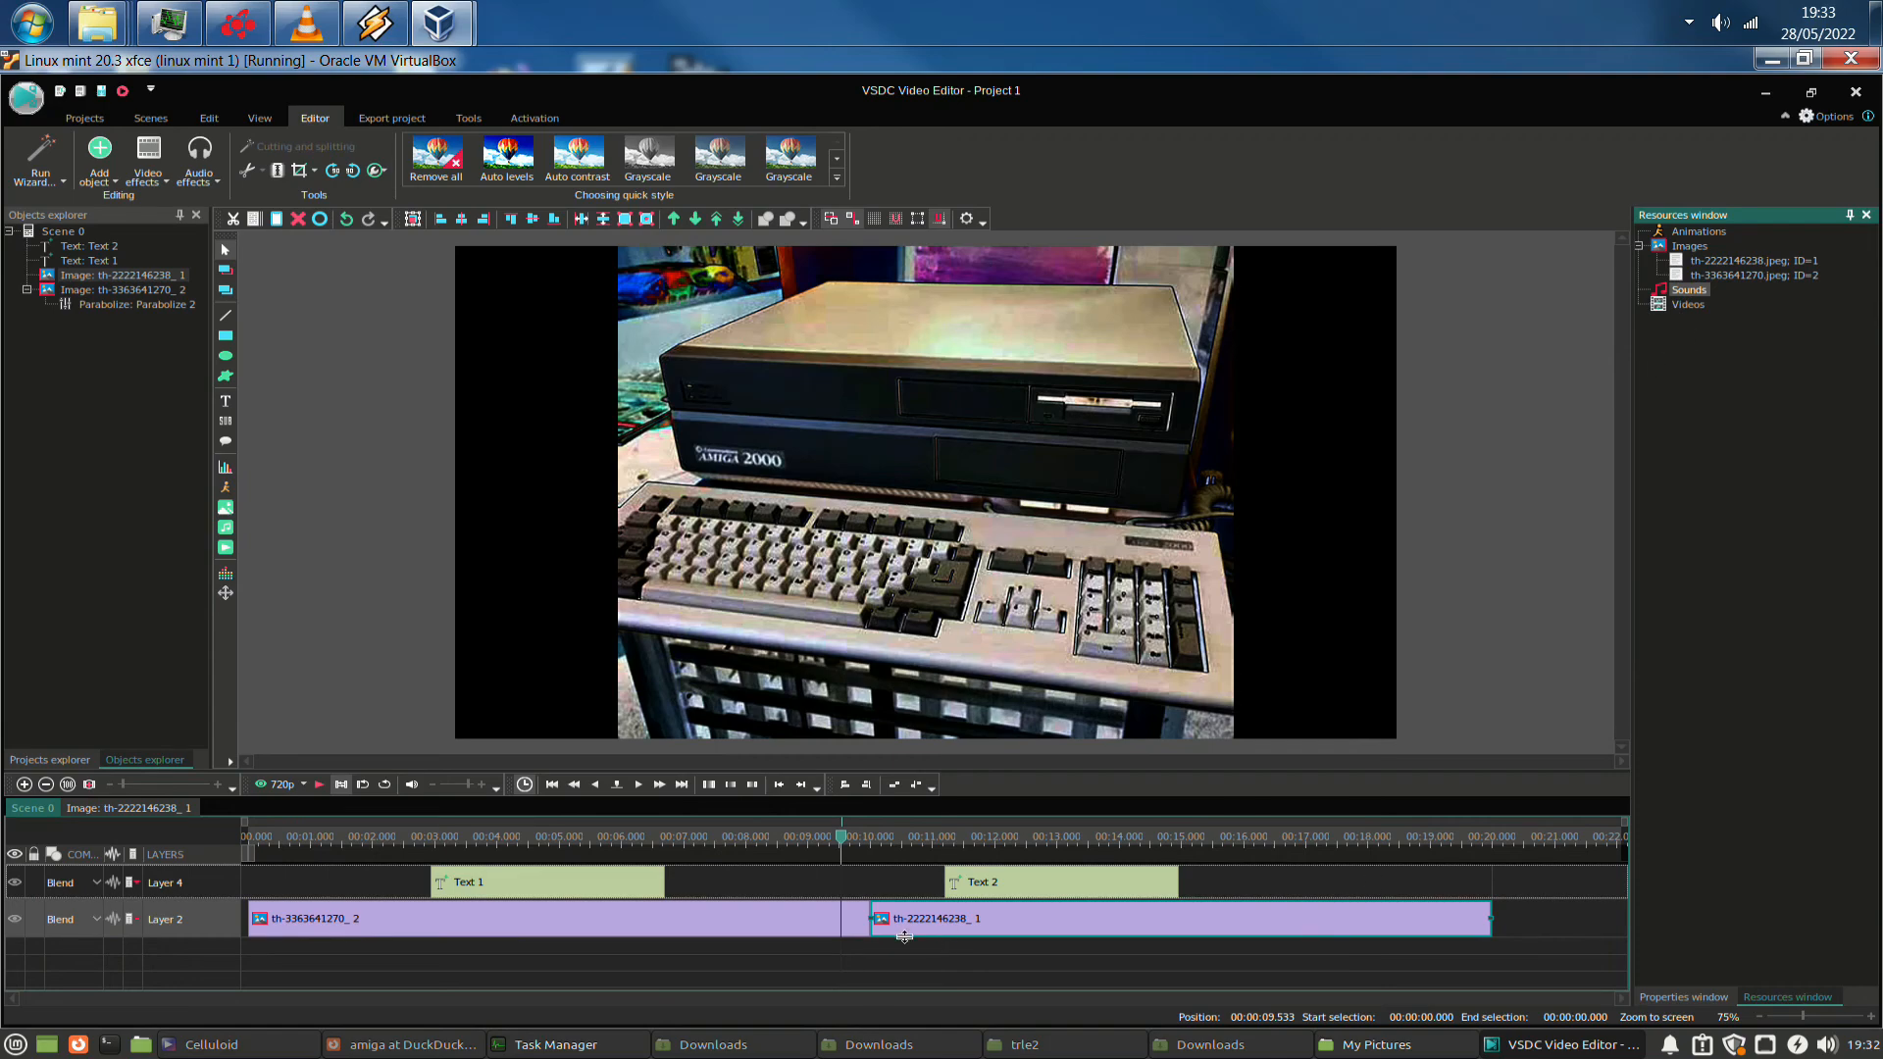
{"action": "left_click", "coordinate": [1086, 959]}
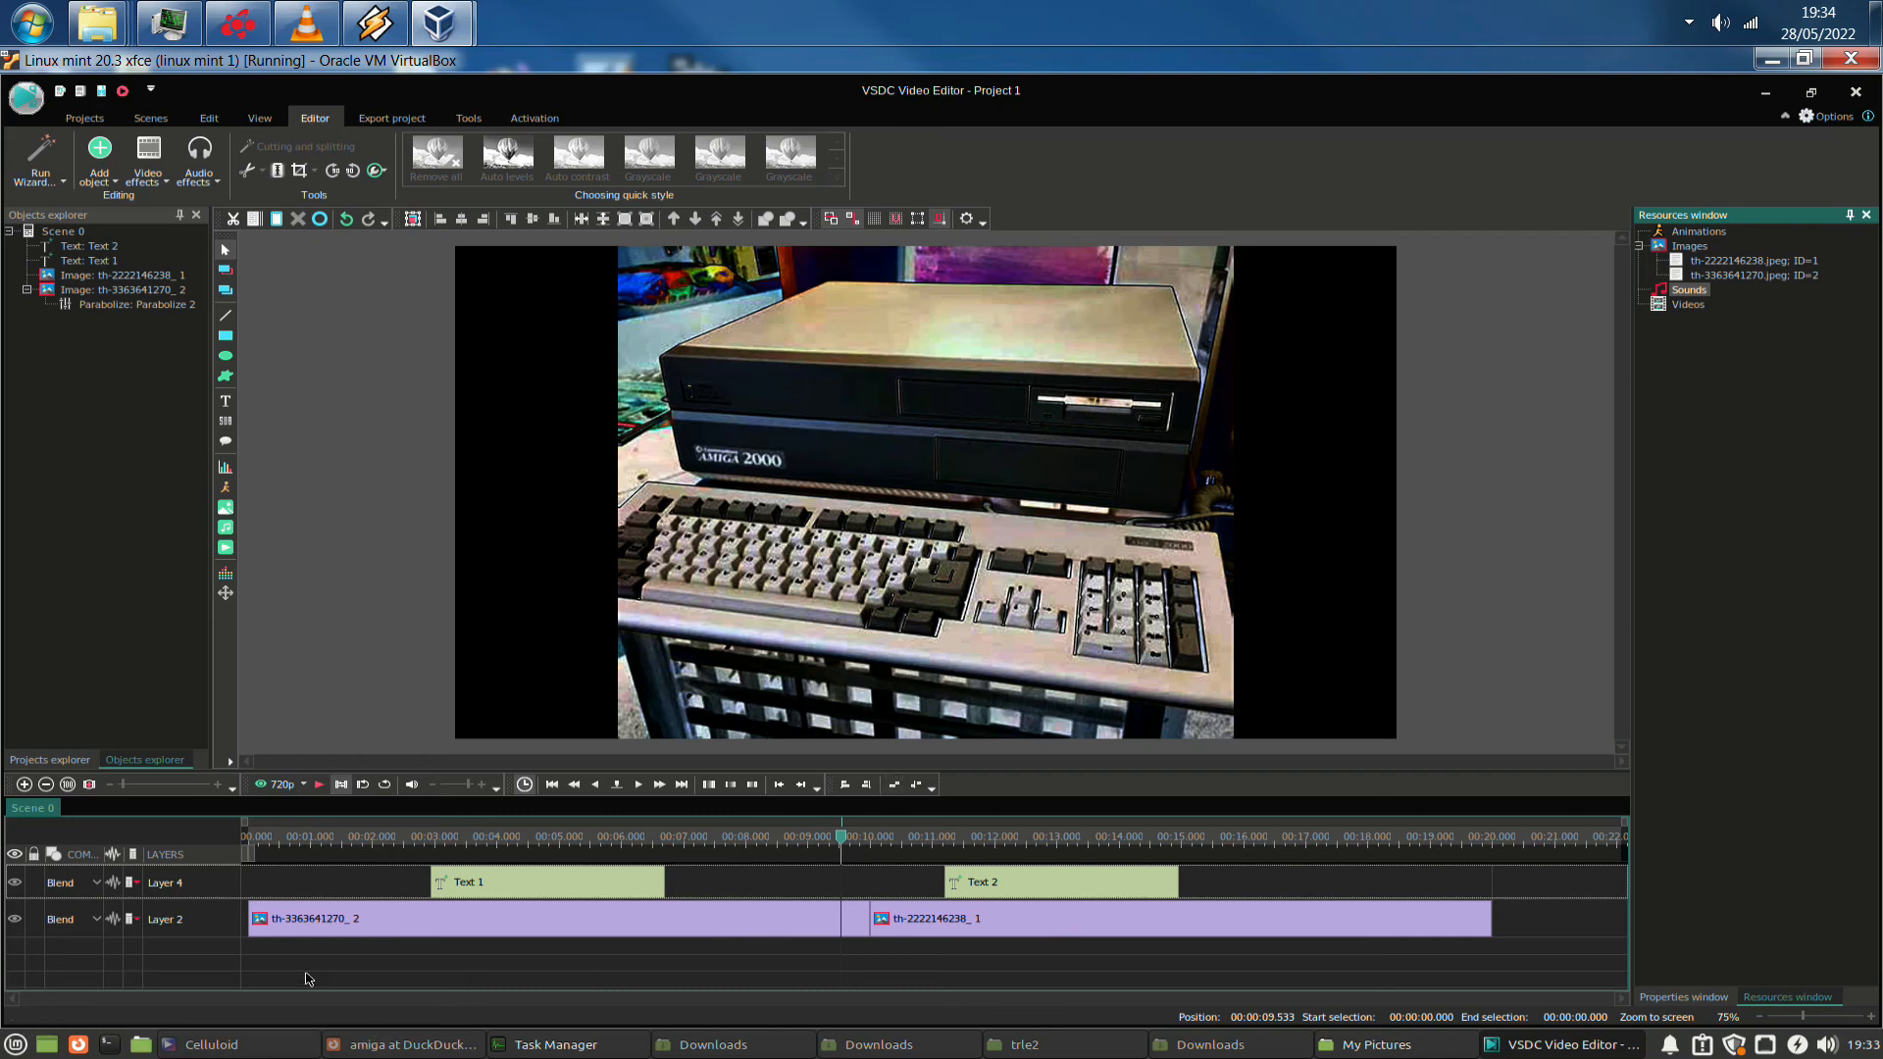
{"action": "double_click", "coordinate": [574, 926]}
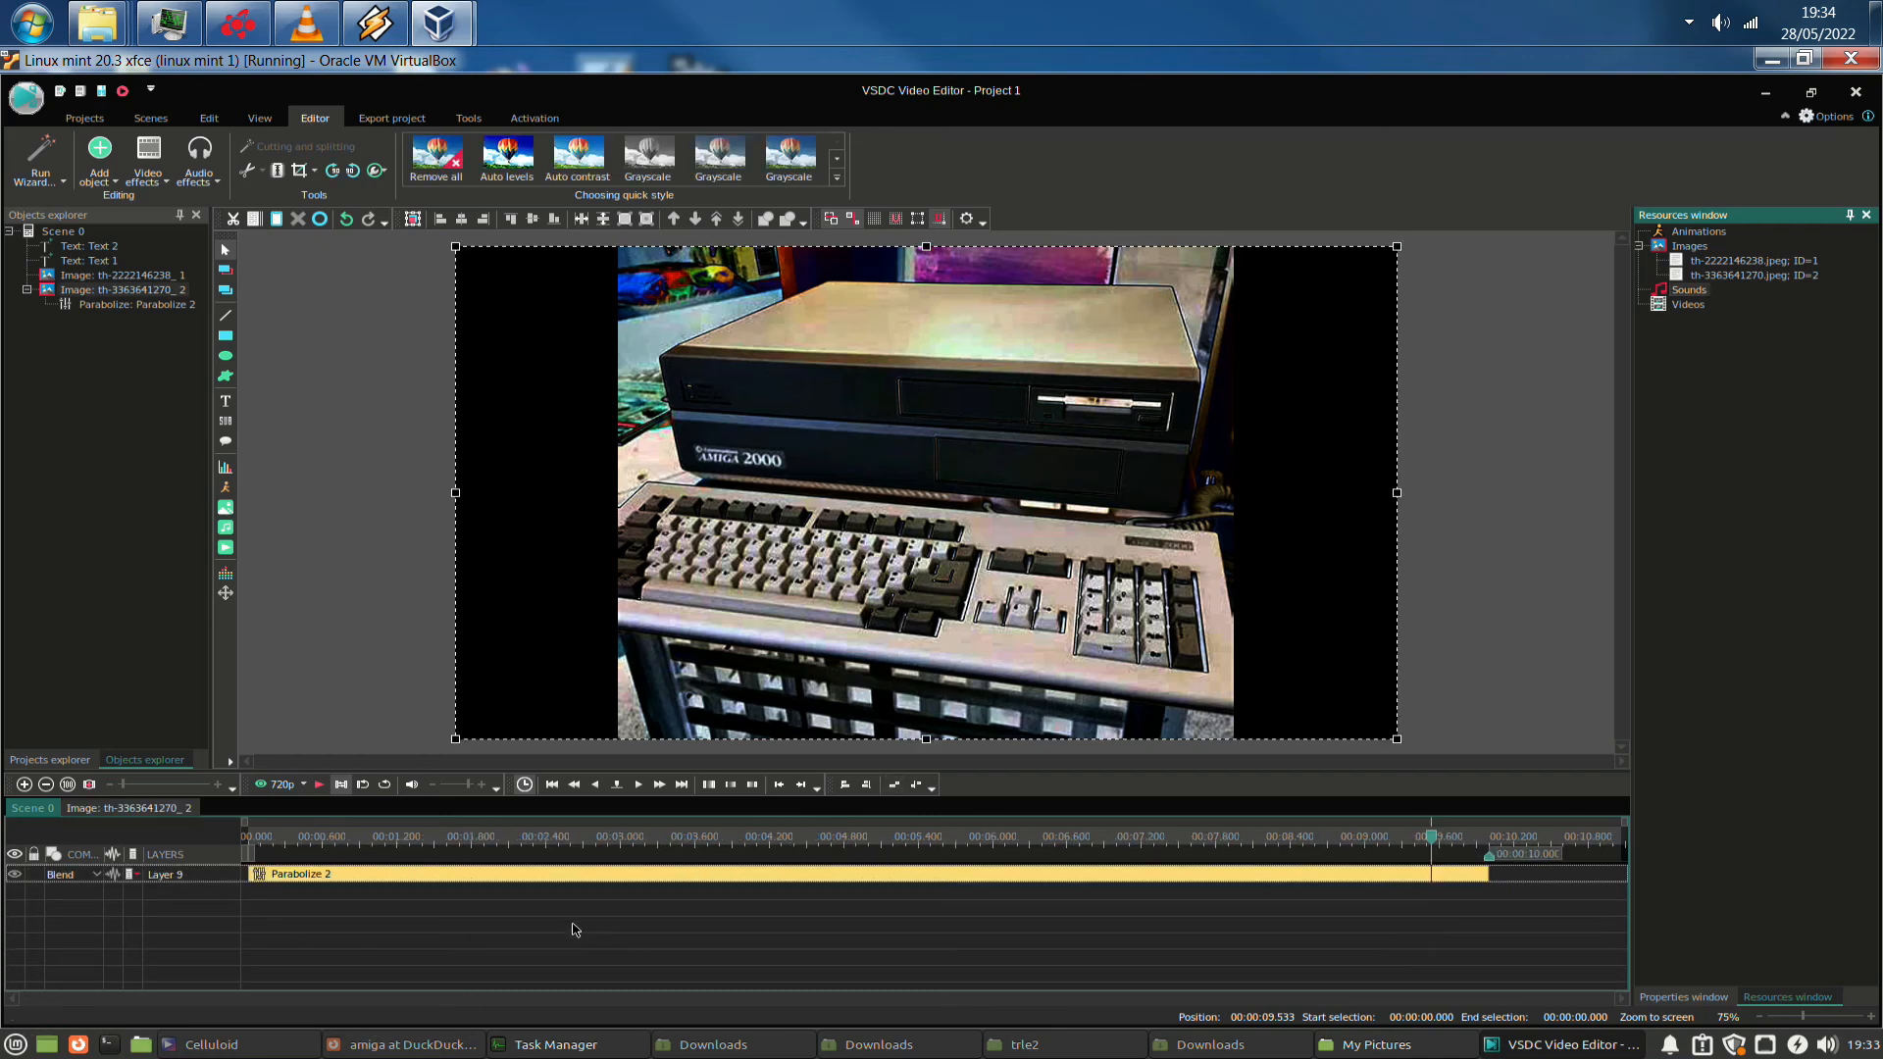
{"action": "left_click", "coordinate": [330, 876]}
{"action": "right_click", "coordinate": [332, 877]}
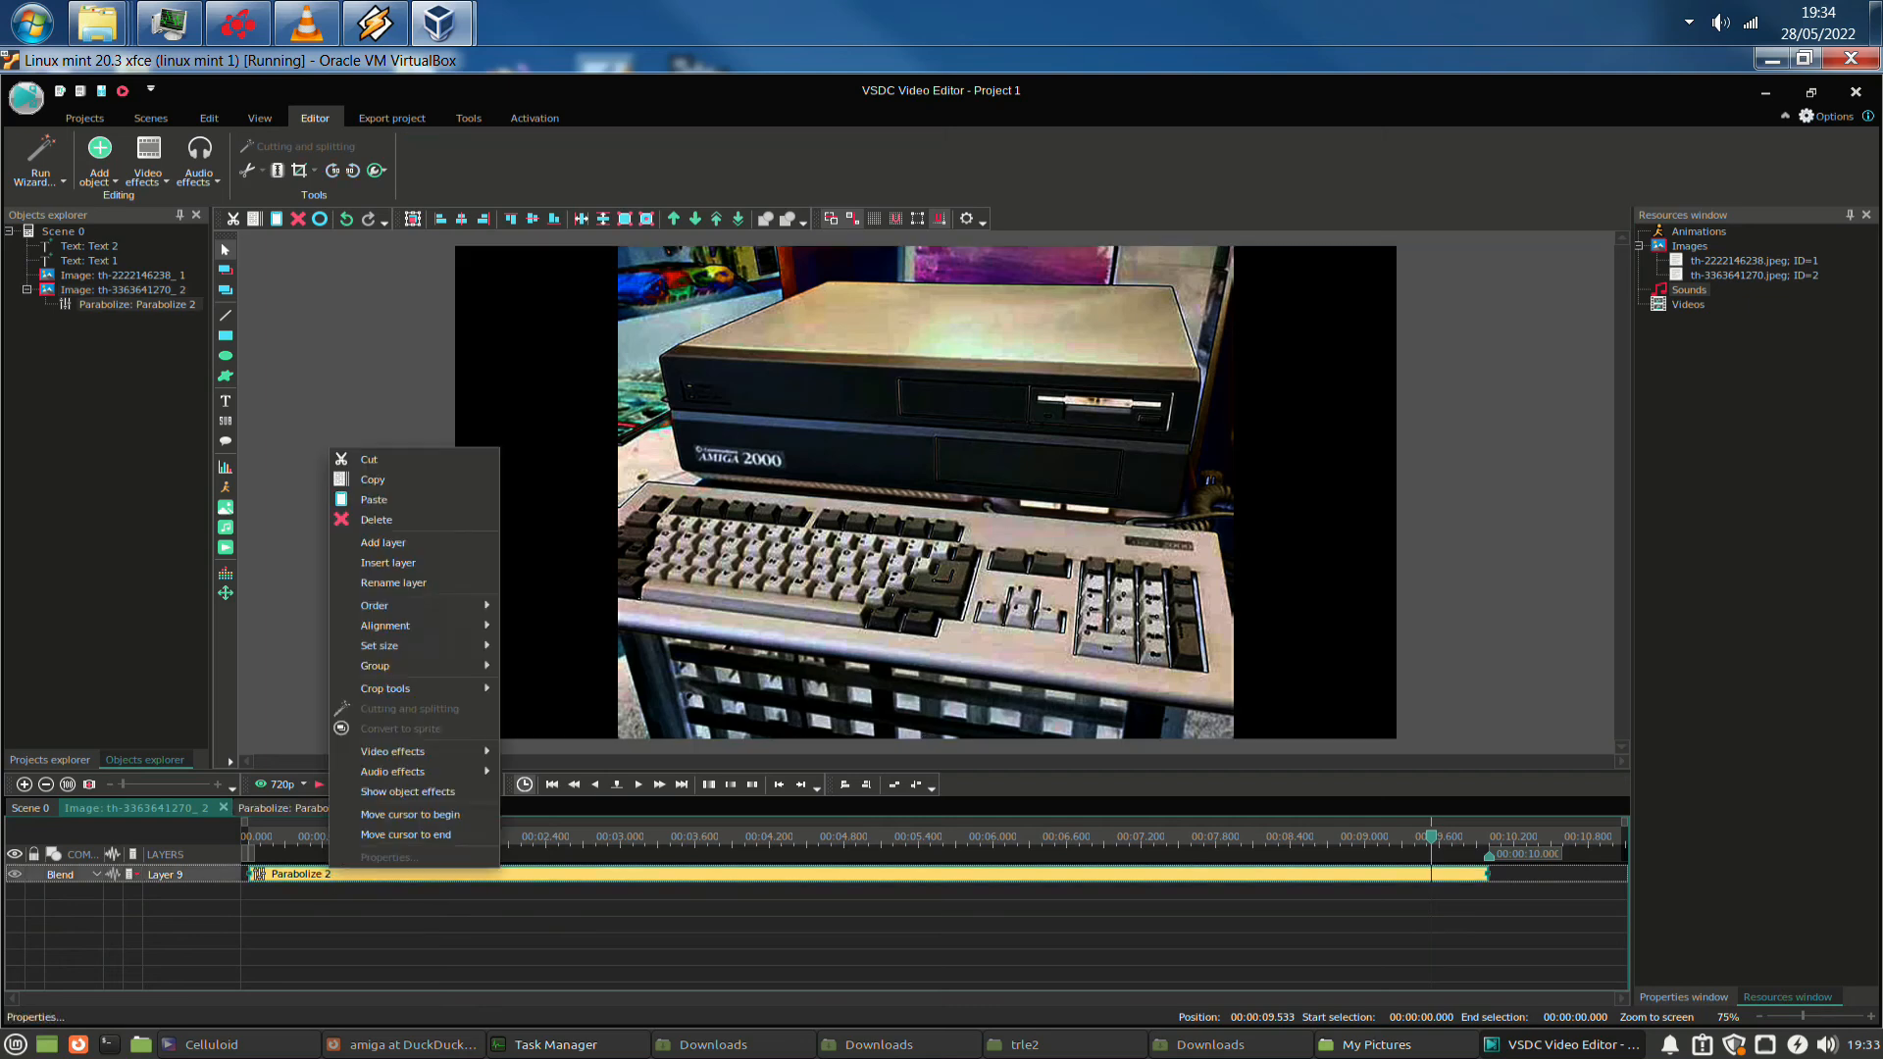
{"action": "left_click", "coordinate": [463, 527]}
{"action": "left_click", "coordinate": [443, 844]}
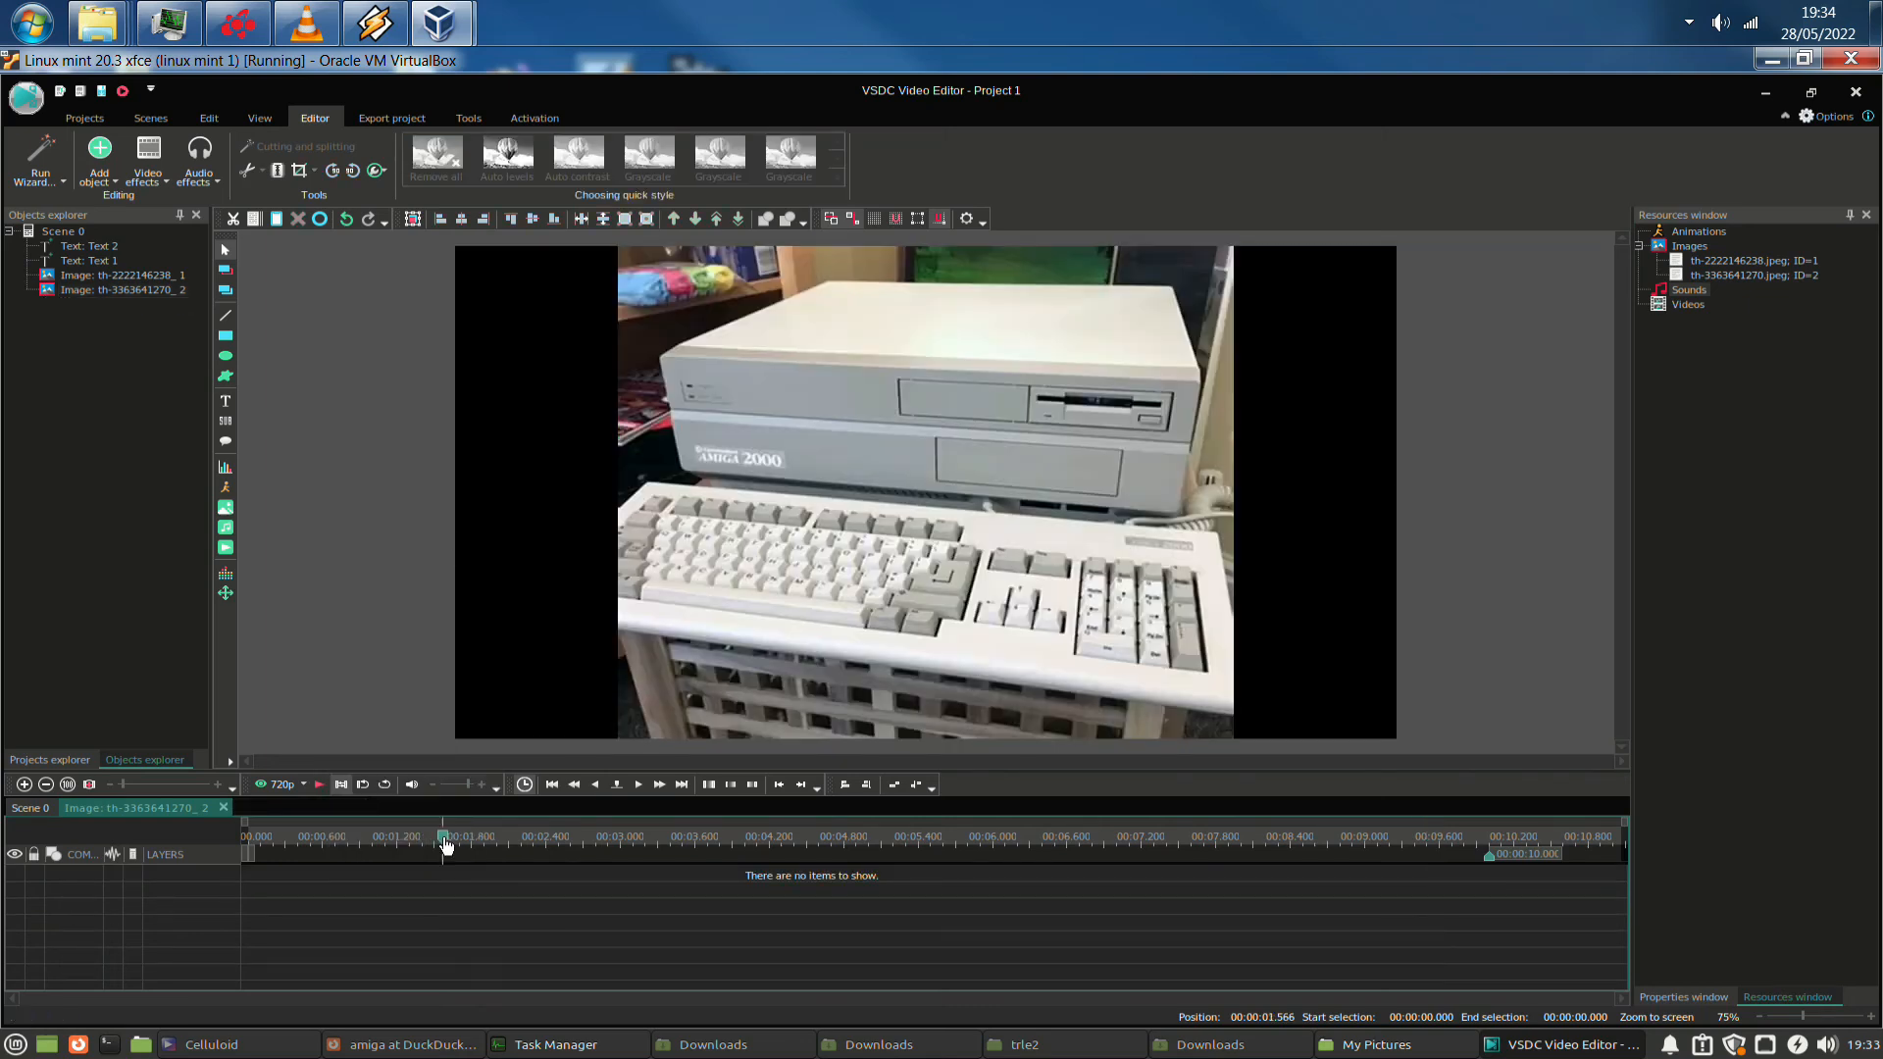
{"action": "left_click", "coordinate": [98, 177]}
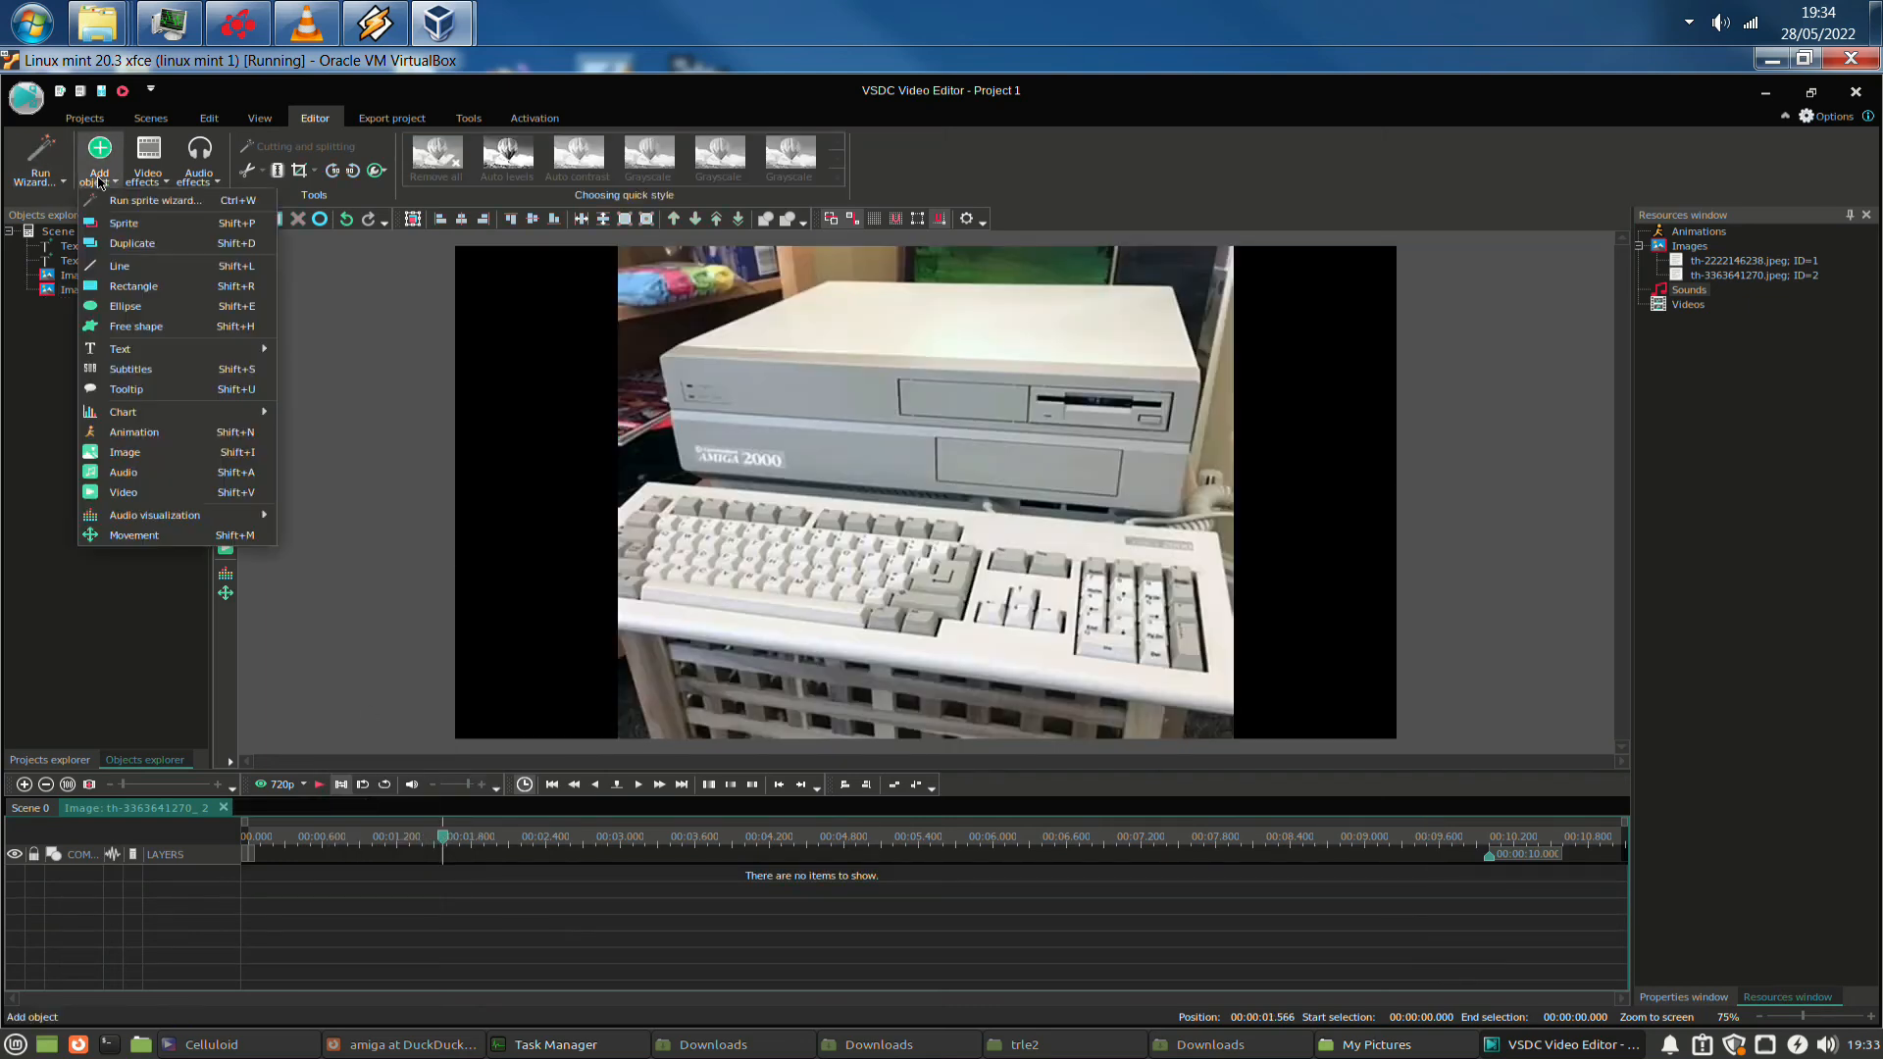
{"action": "left_click", "coordinate": [162, 174]}
{"action": "mouse_move", "coordinate": [183, 242]}
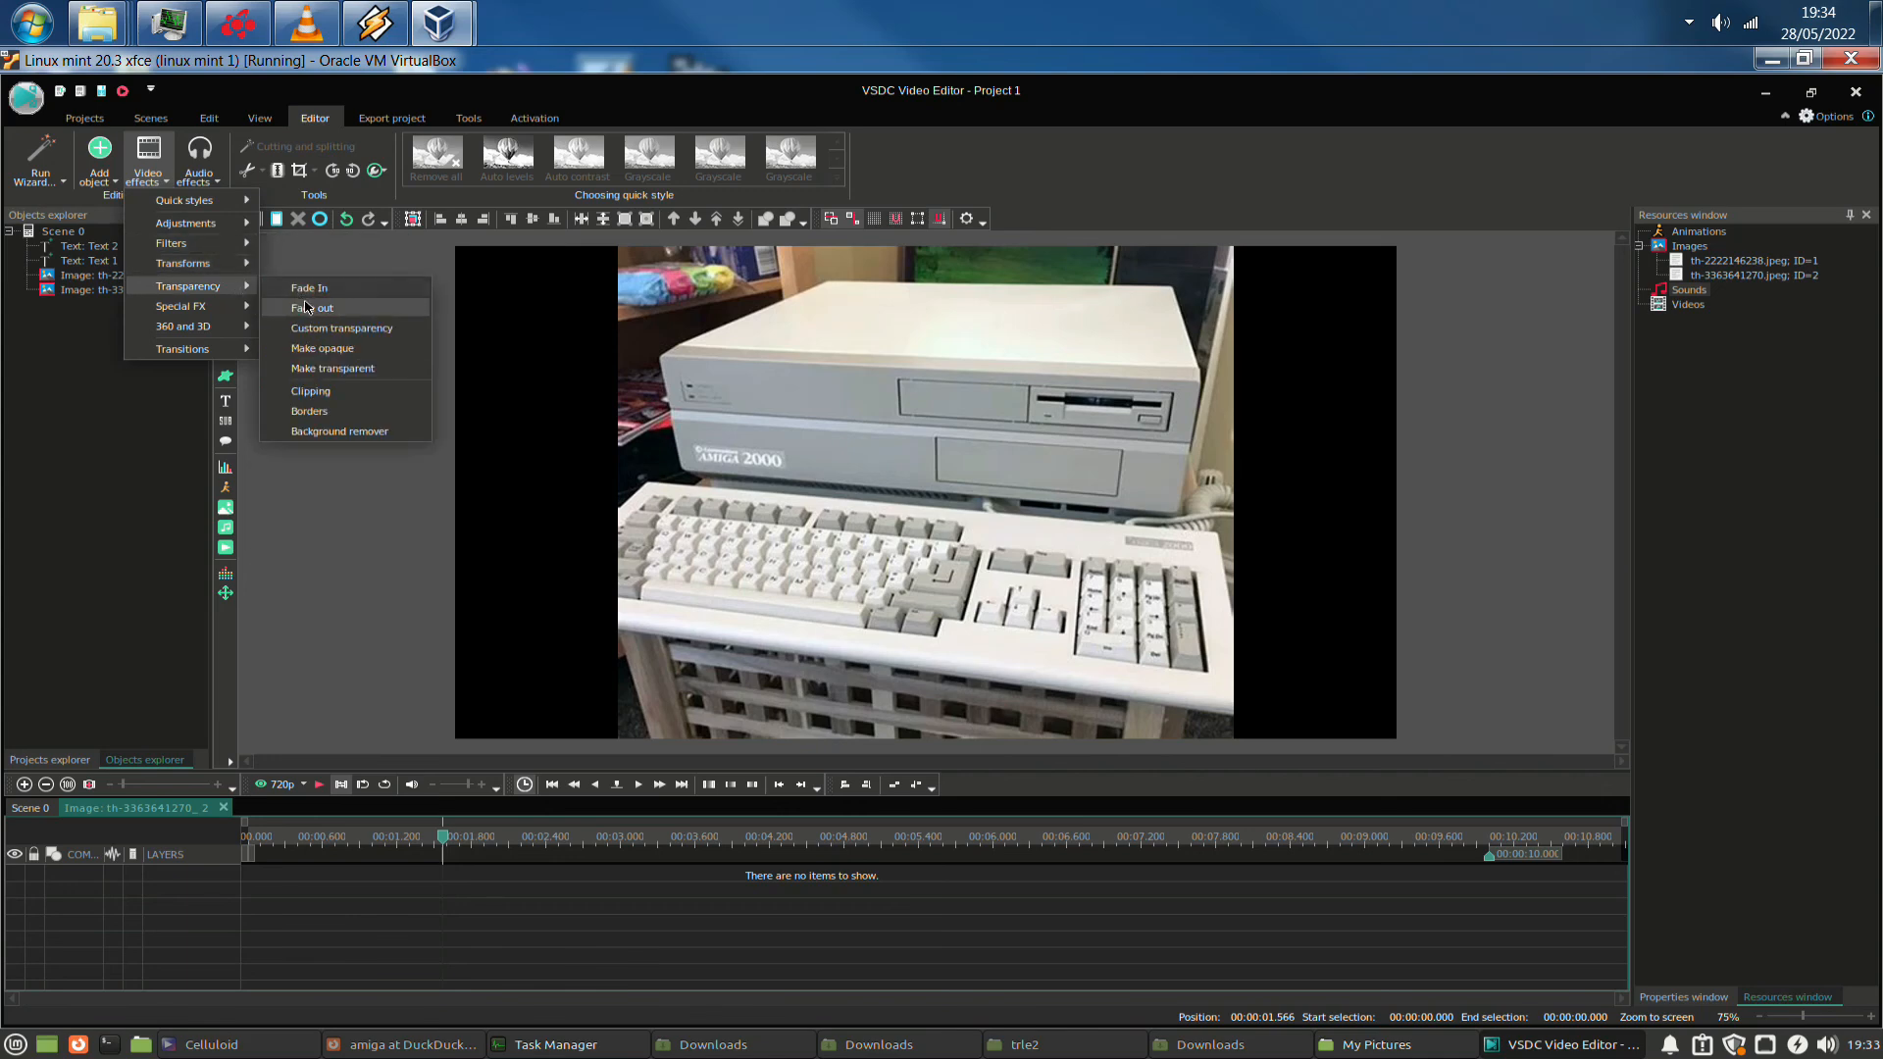
{"action": "left_click", "coordinate": [309, 288]}
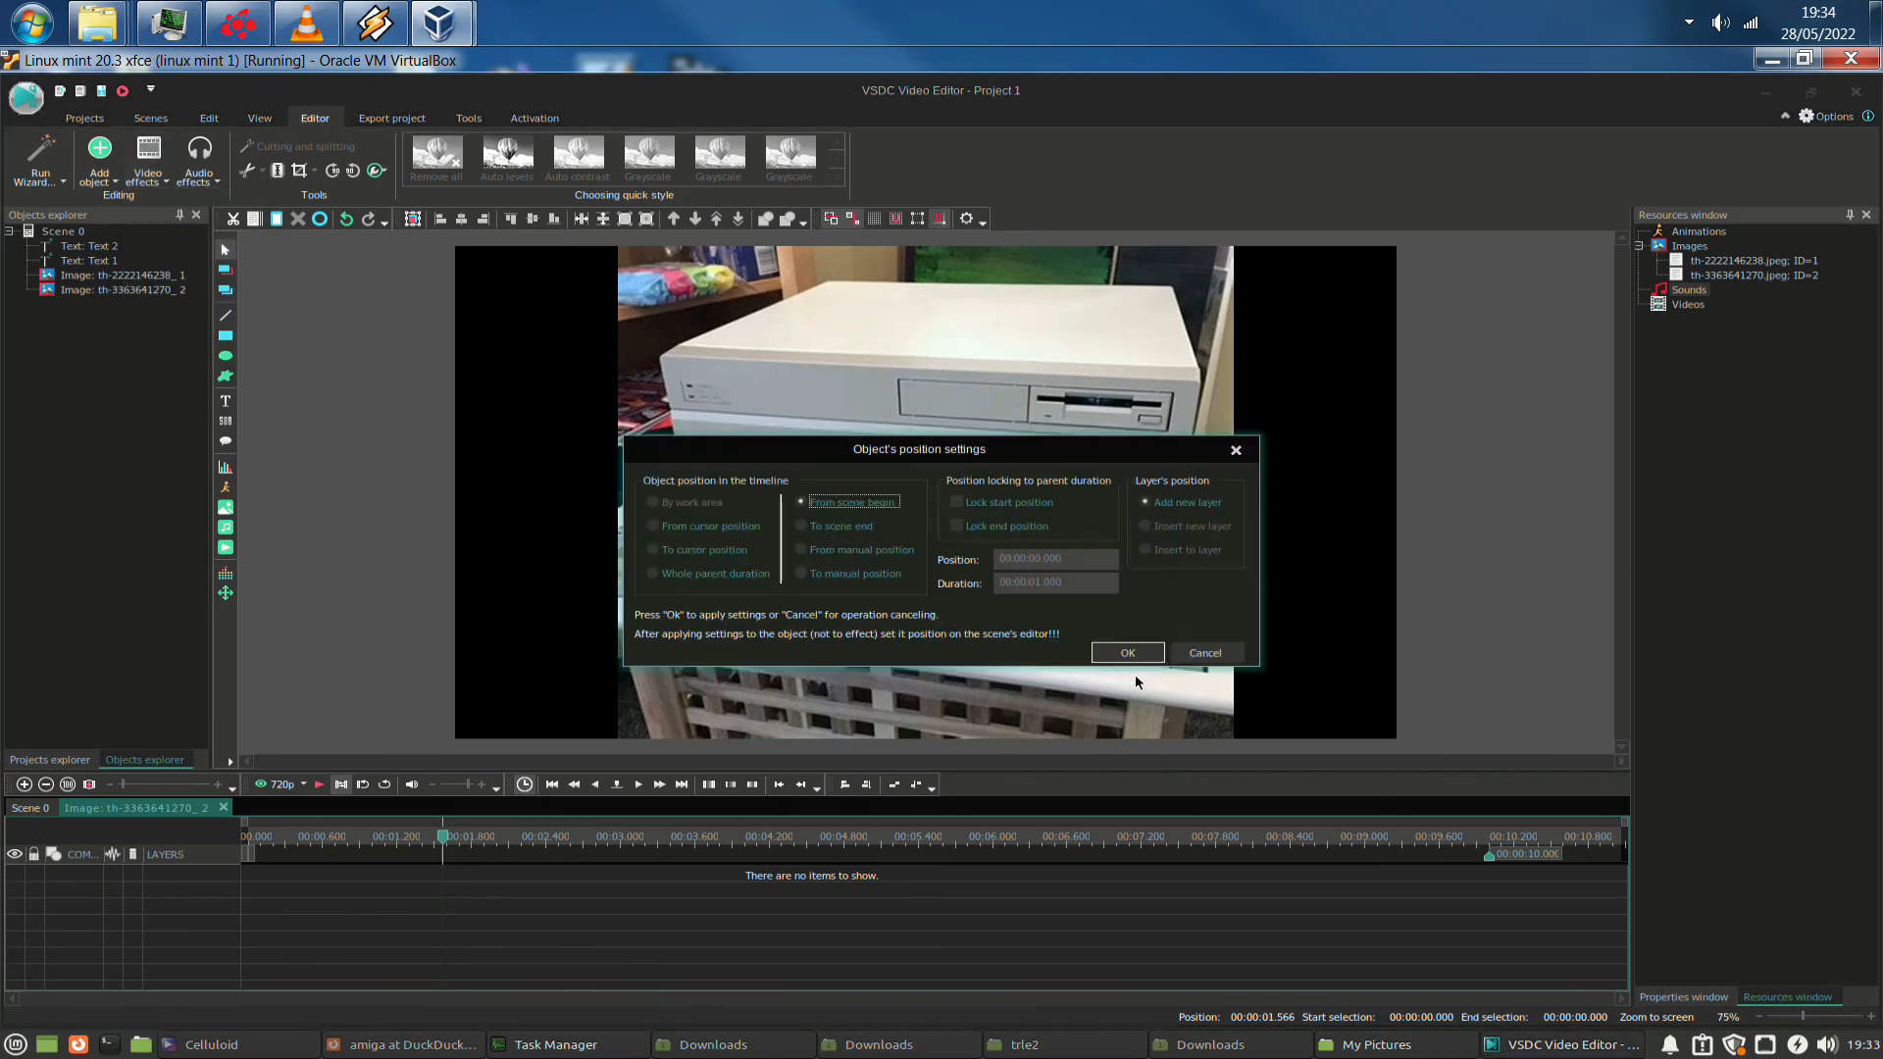
{"action": "left_click", "coordinate": [1134, 655]}
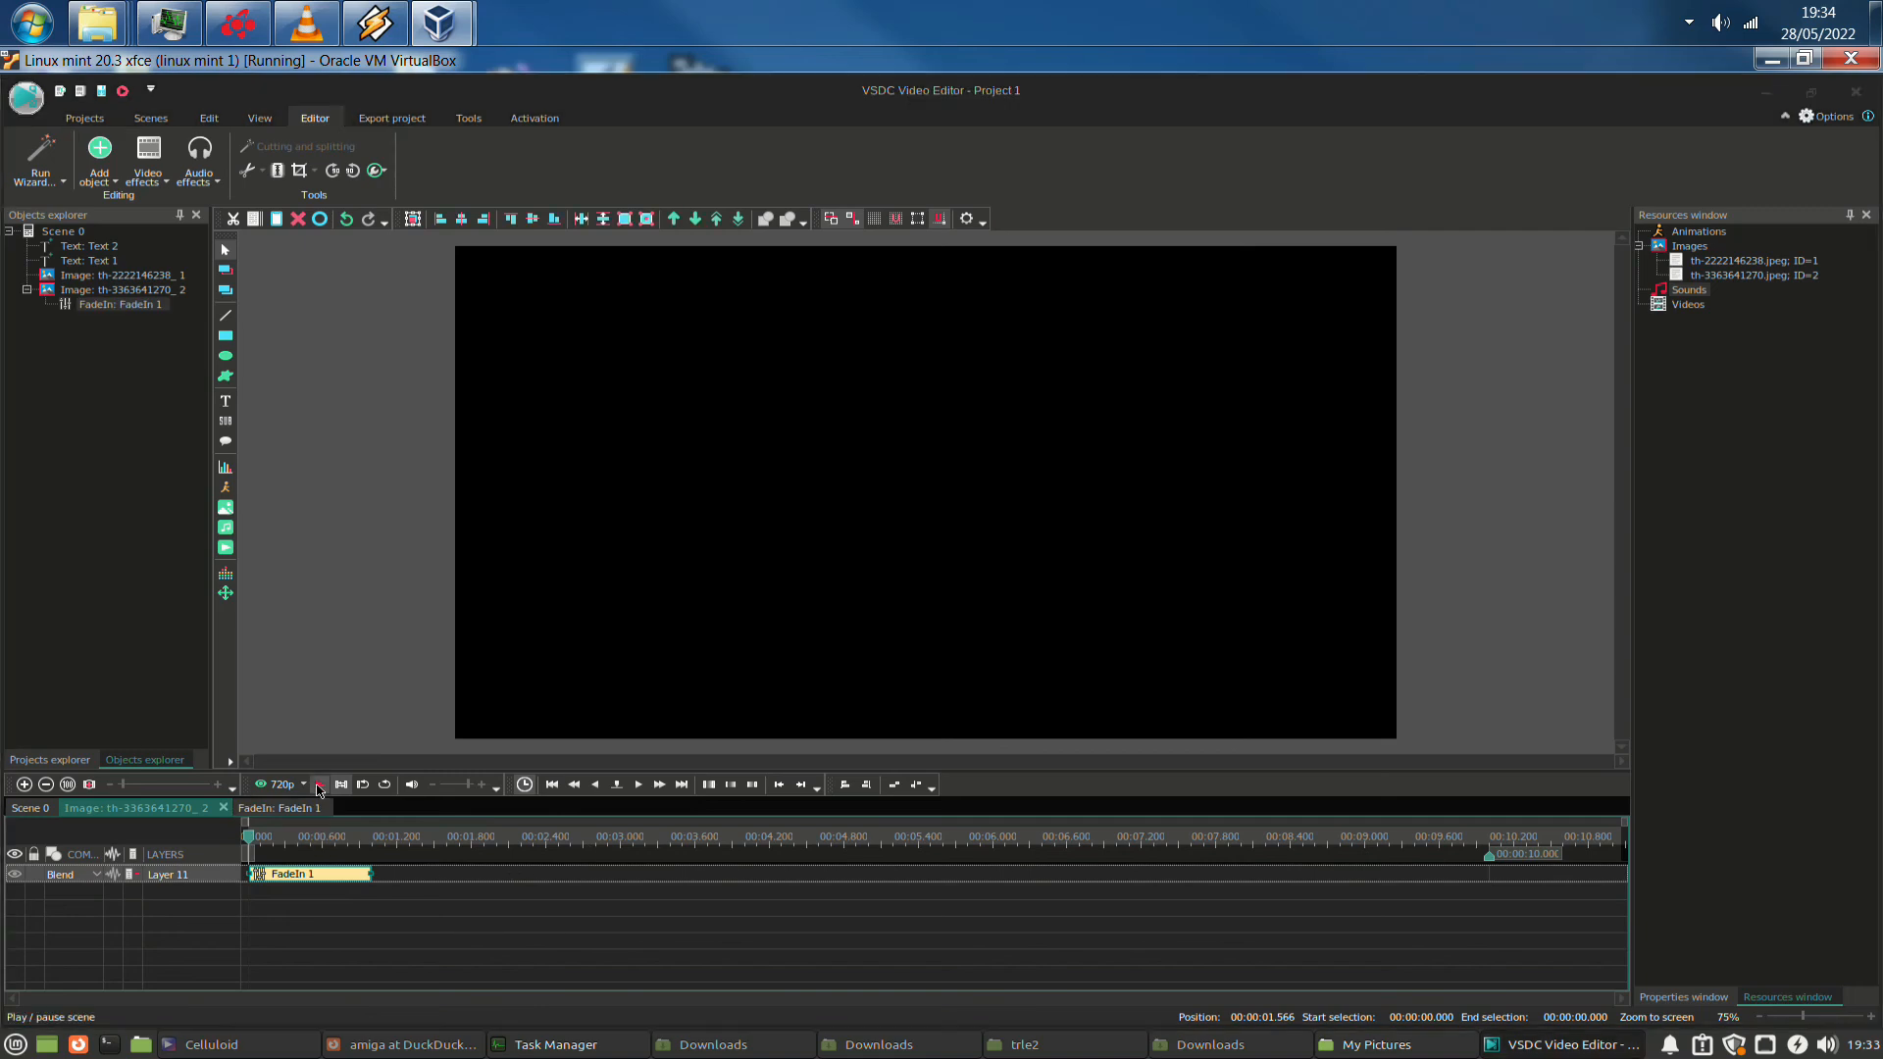
{"action": "left_click", "coordinate": [318, 784]}
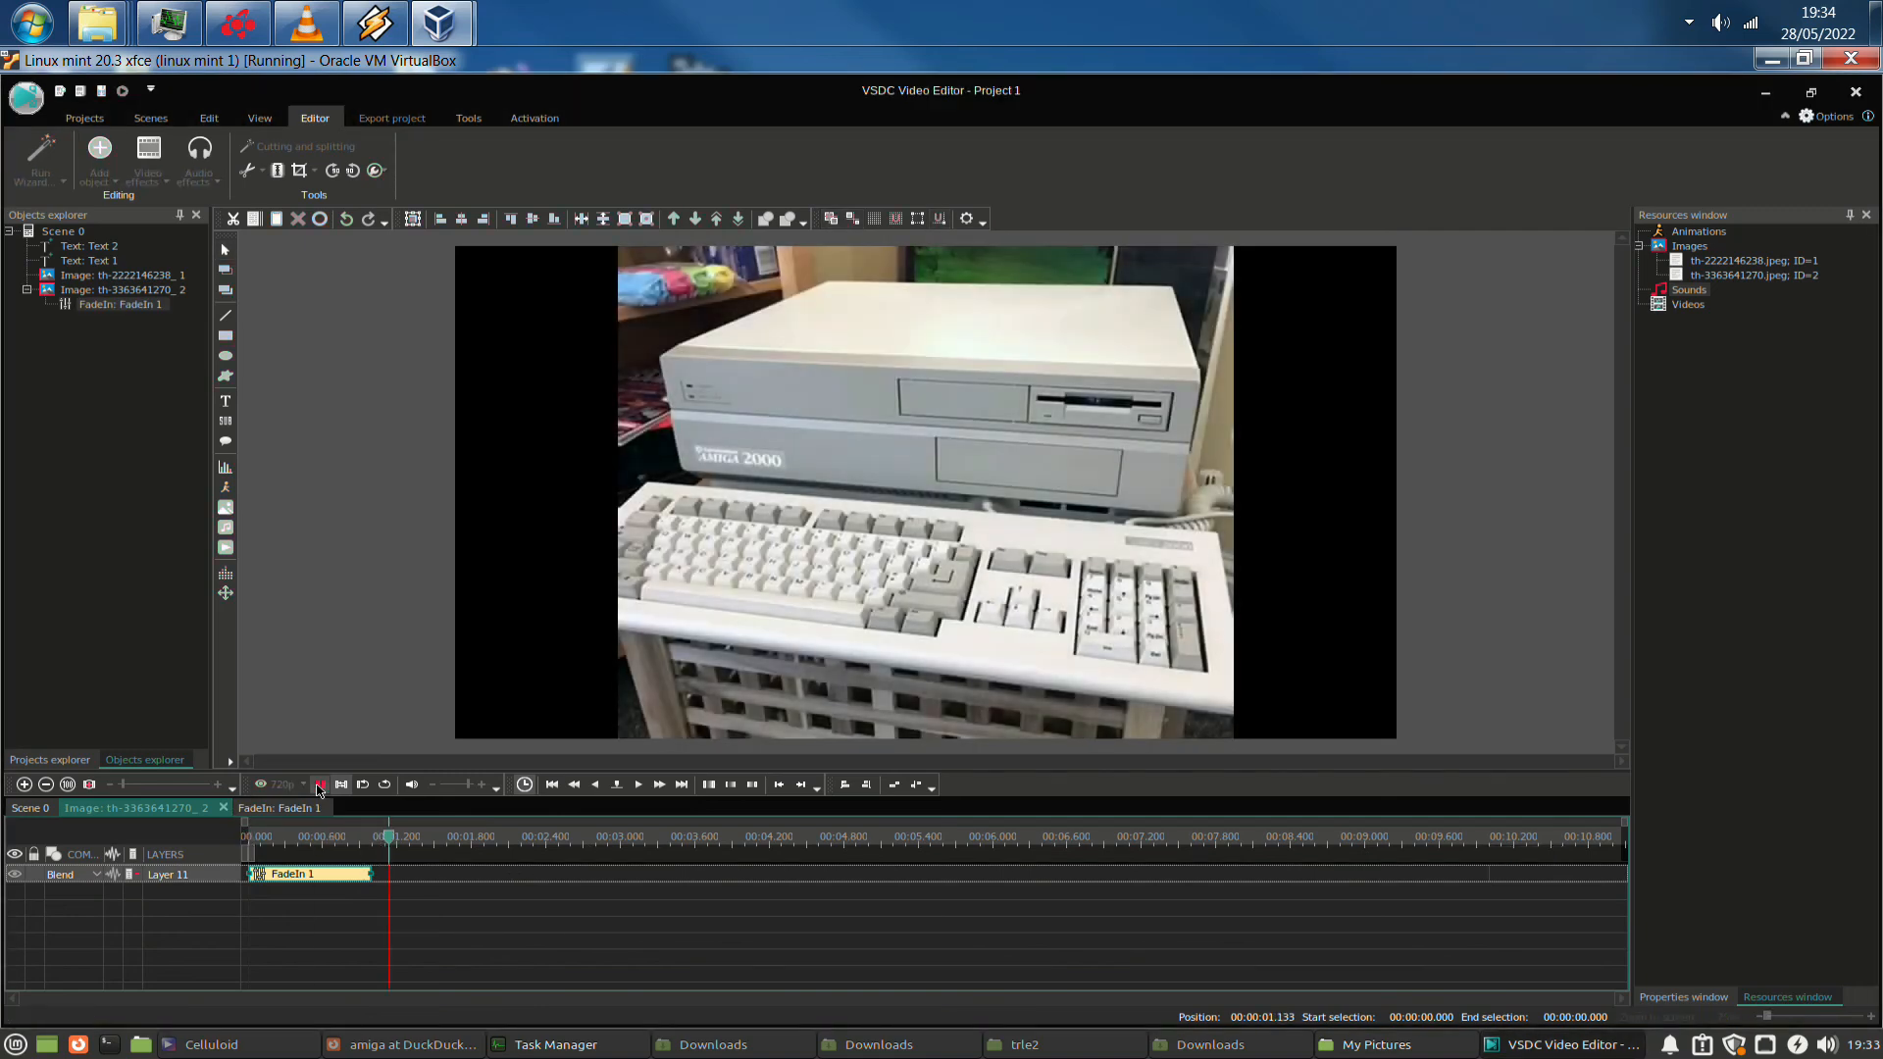
Return to the Scene 0 timeline, move the cursor to 00:00:03.000 and clear the selection
{"action": "left_click", "coordinate": [46, 813]}
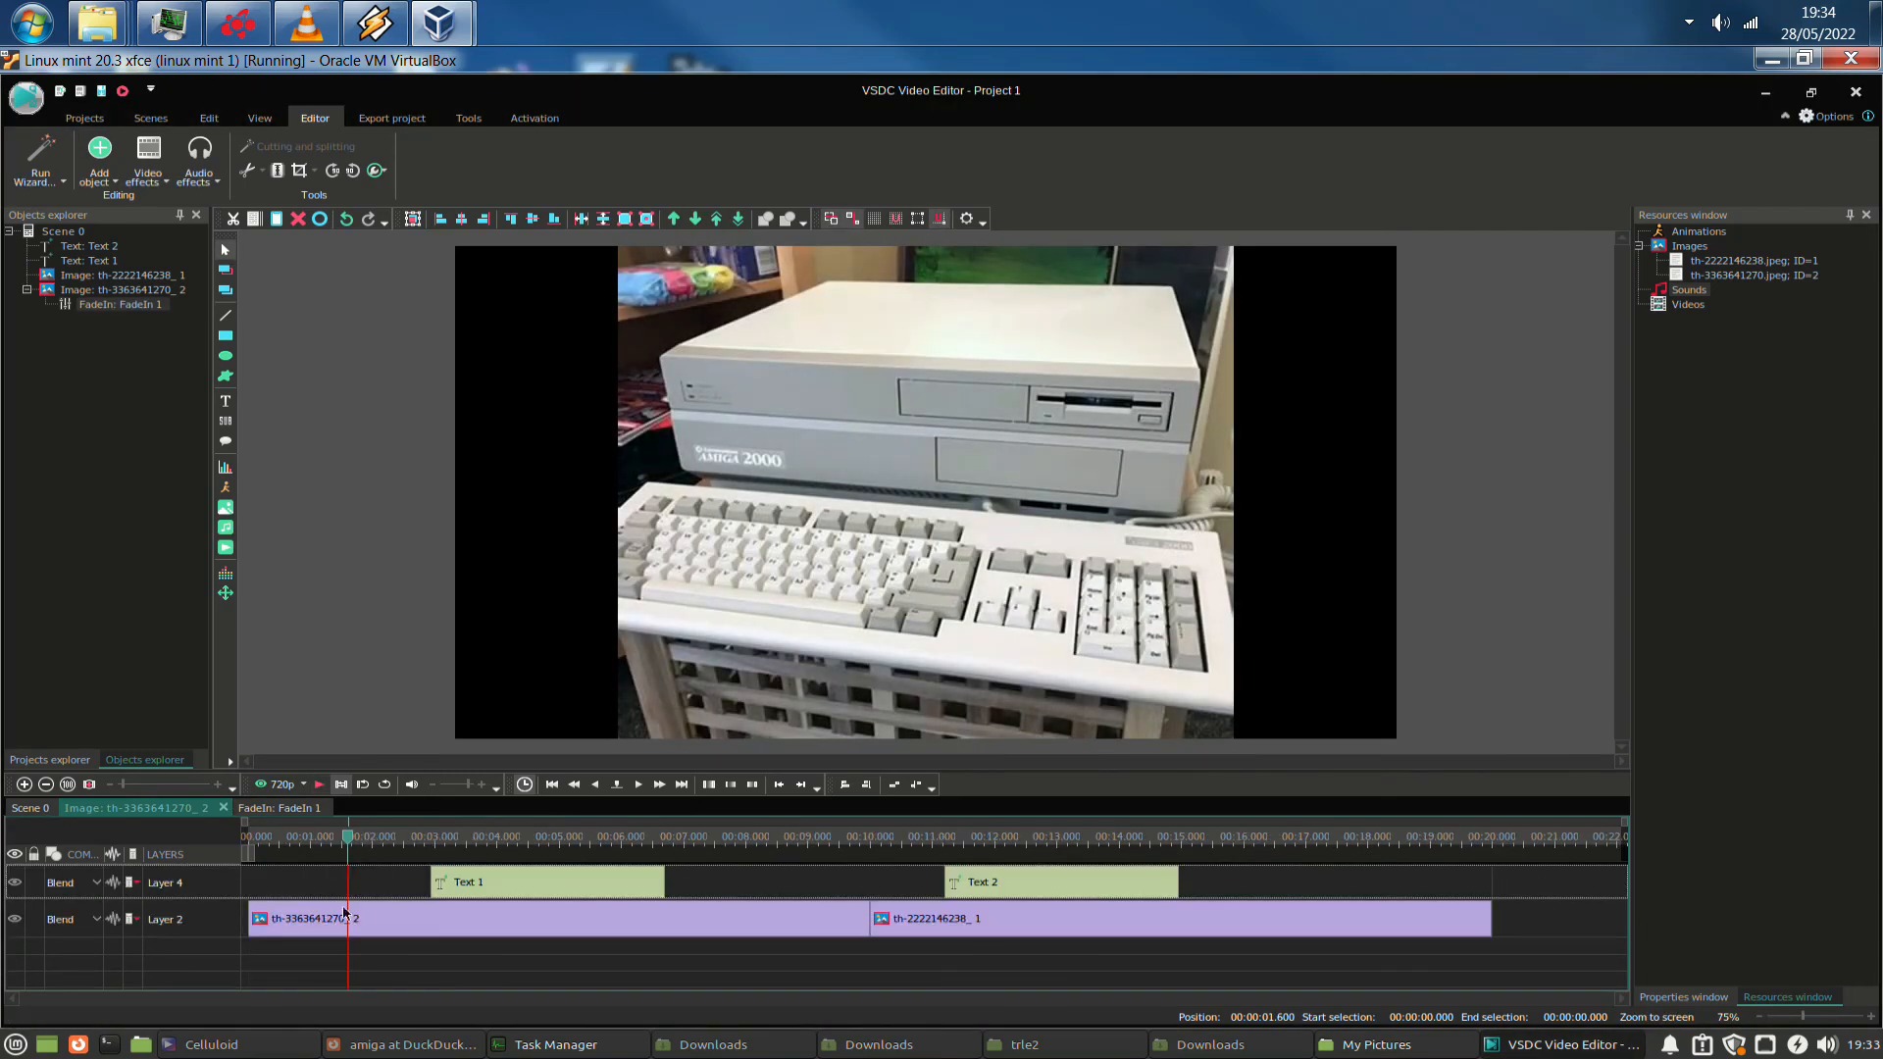
{"action": "left_click", "coordinate": [400, 918]}
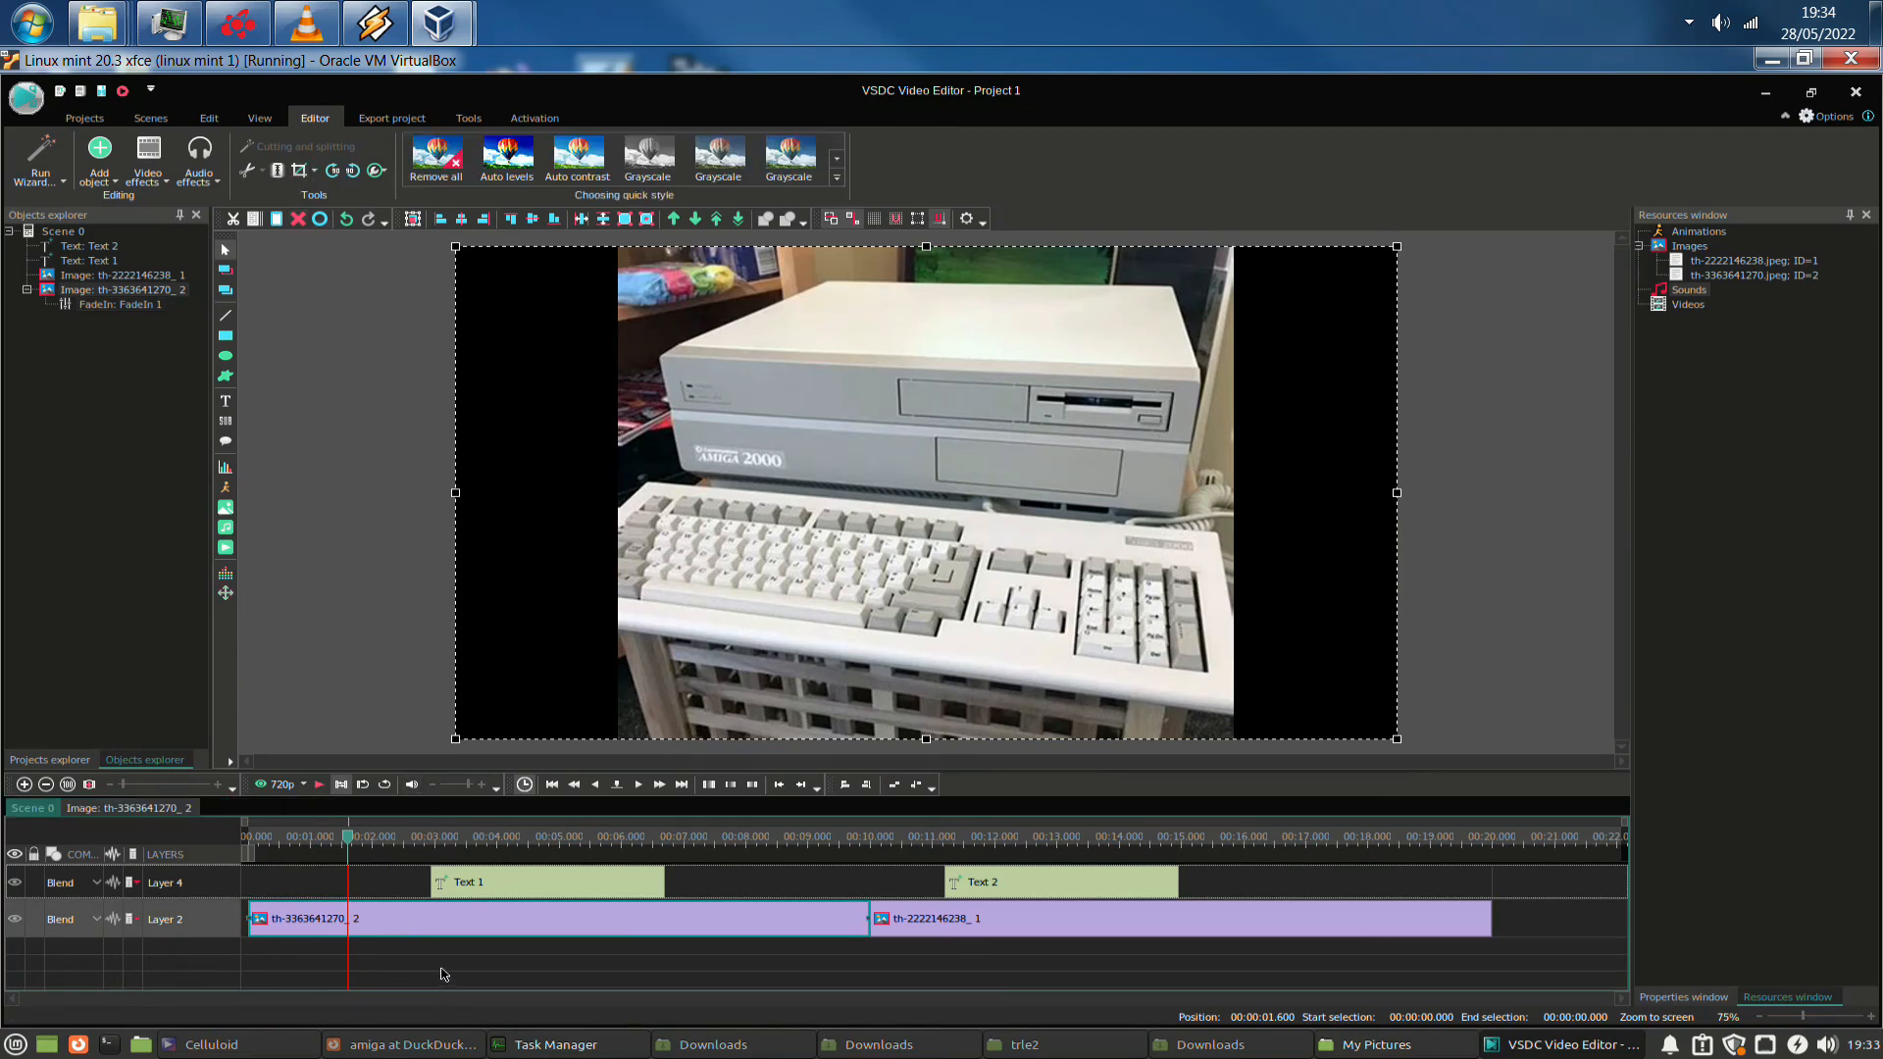
{"action": "left_click", "coordinate": [436, 929]}
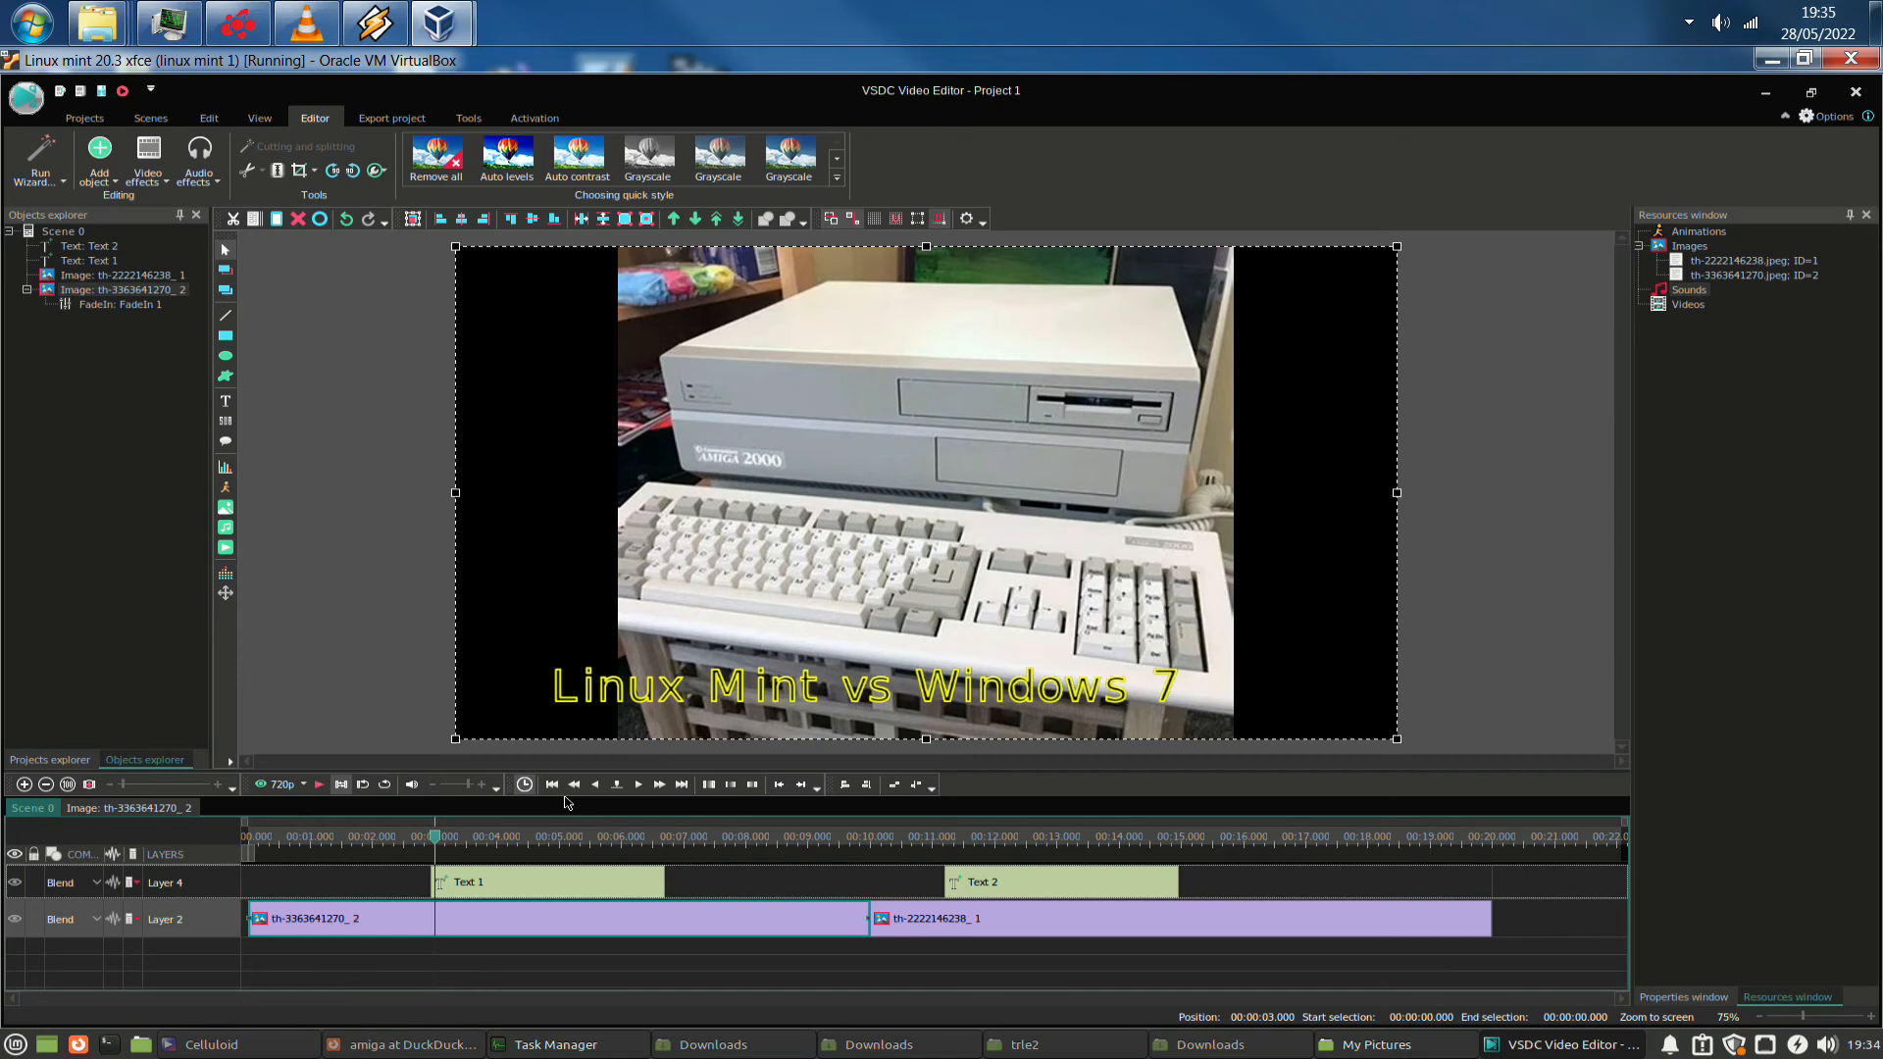
{"action": "left_click", "coordinate": [869, 961]}
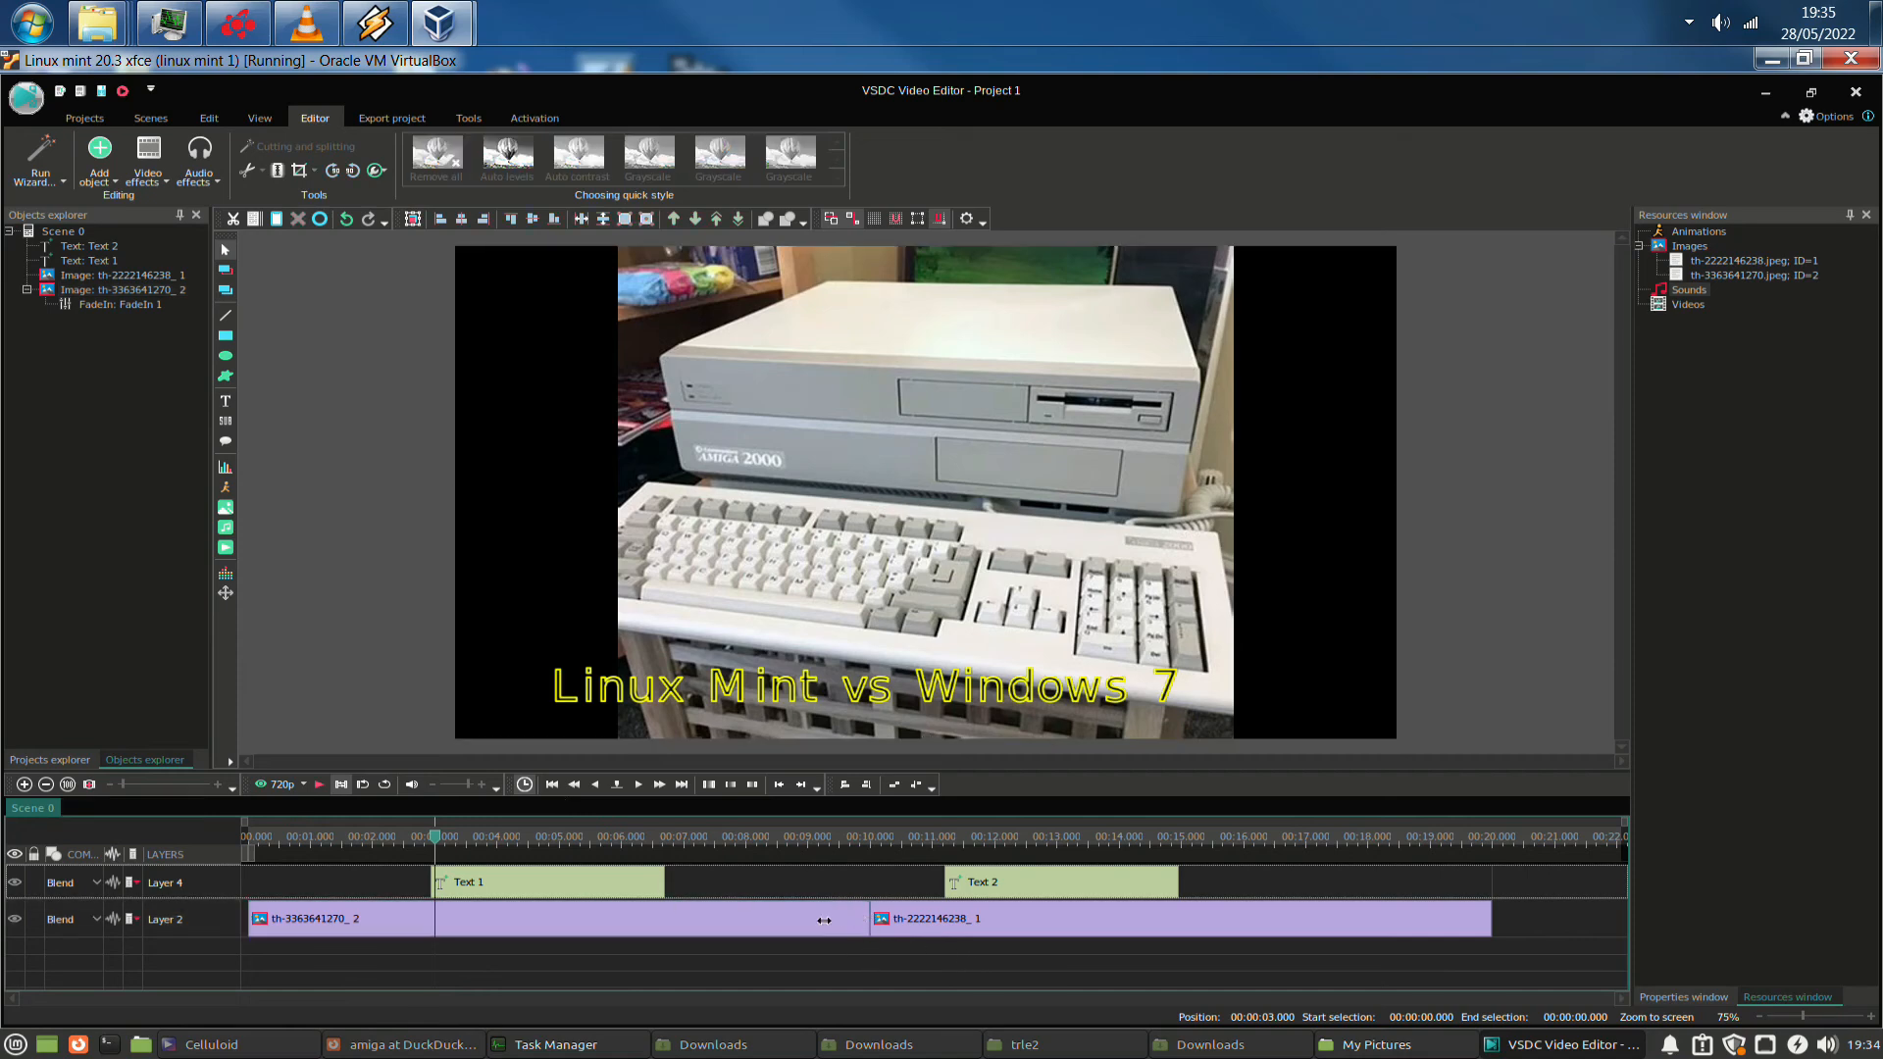
{"action": "left_click_drag", "start_coordinate": [824, 919], "coordinate": [525, 920]}
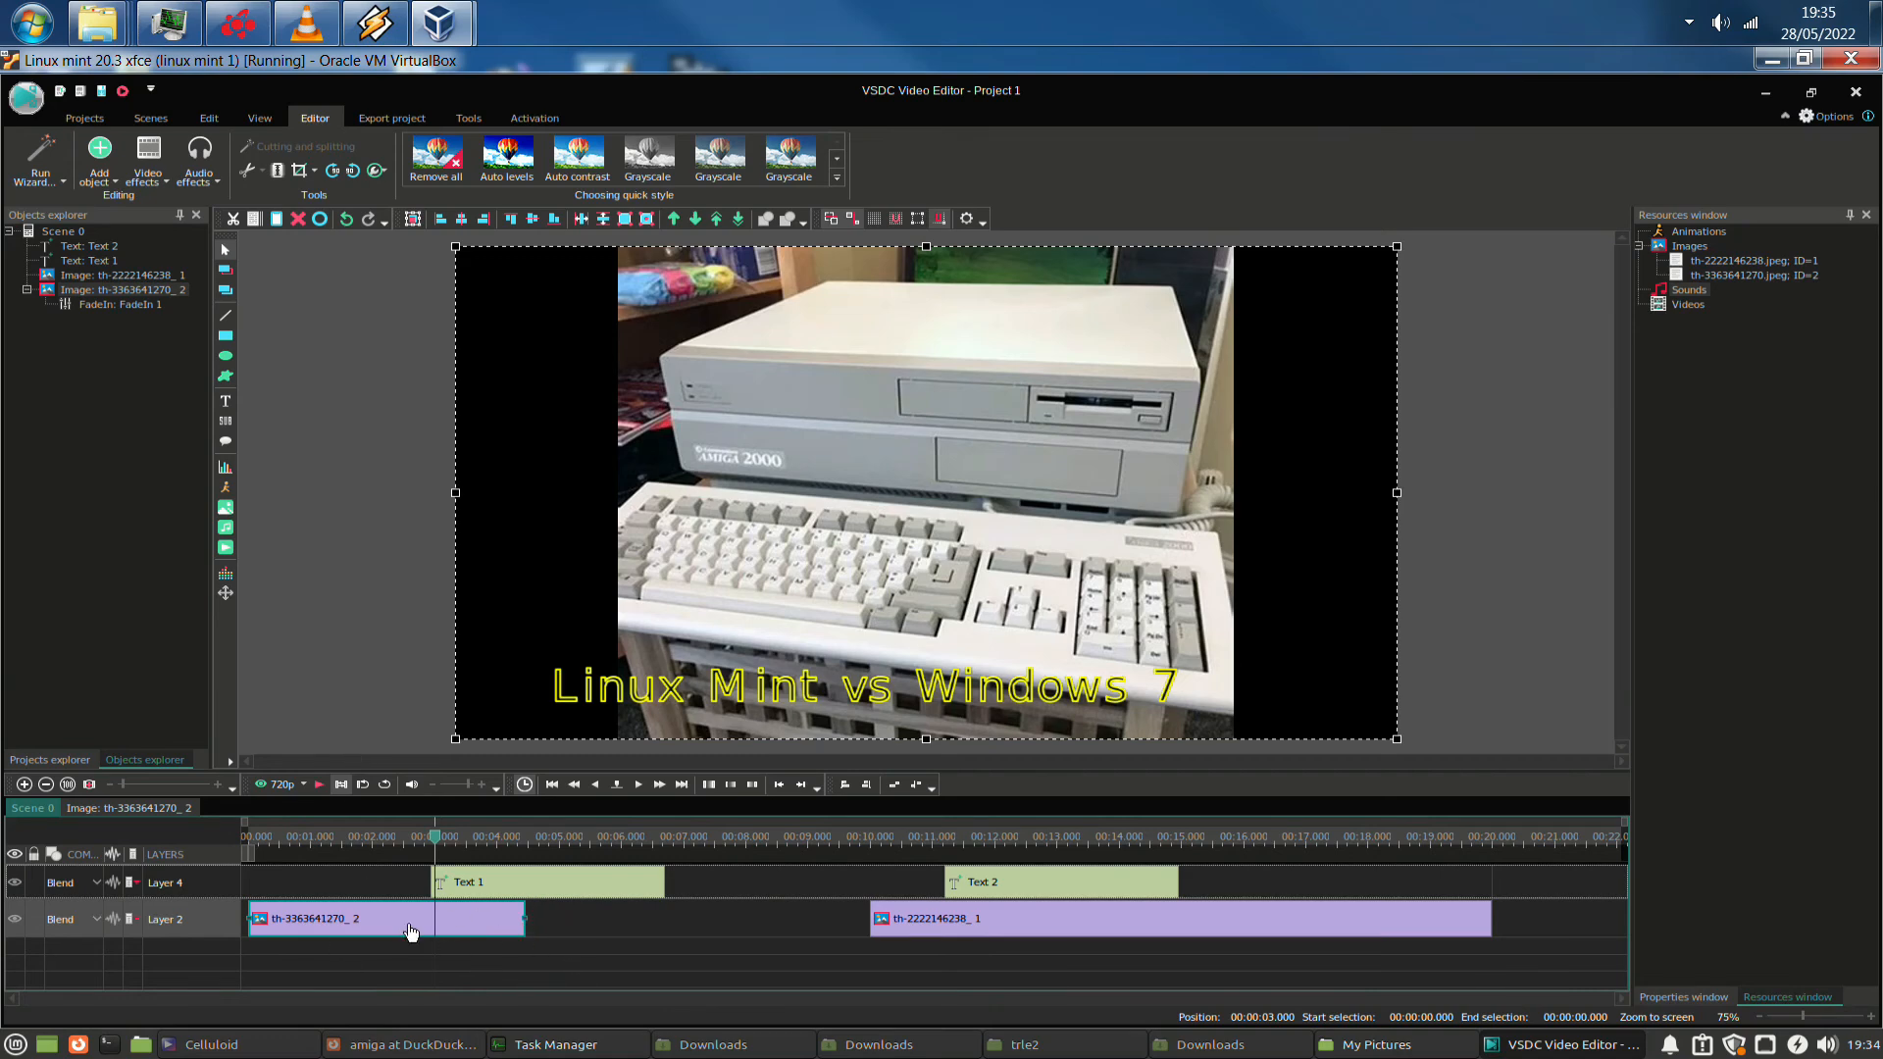
{"action": "left_click_drag", "start_coordinate": [521, 919], "coordinate": [481, 915]}
{"action": "left_click_drag", "start_coordinate": [480, 918], "coordinate": [431, 923]}
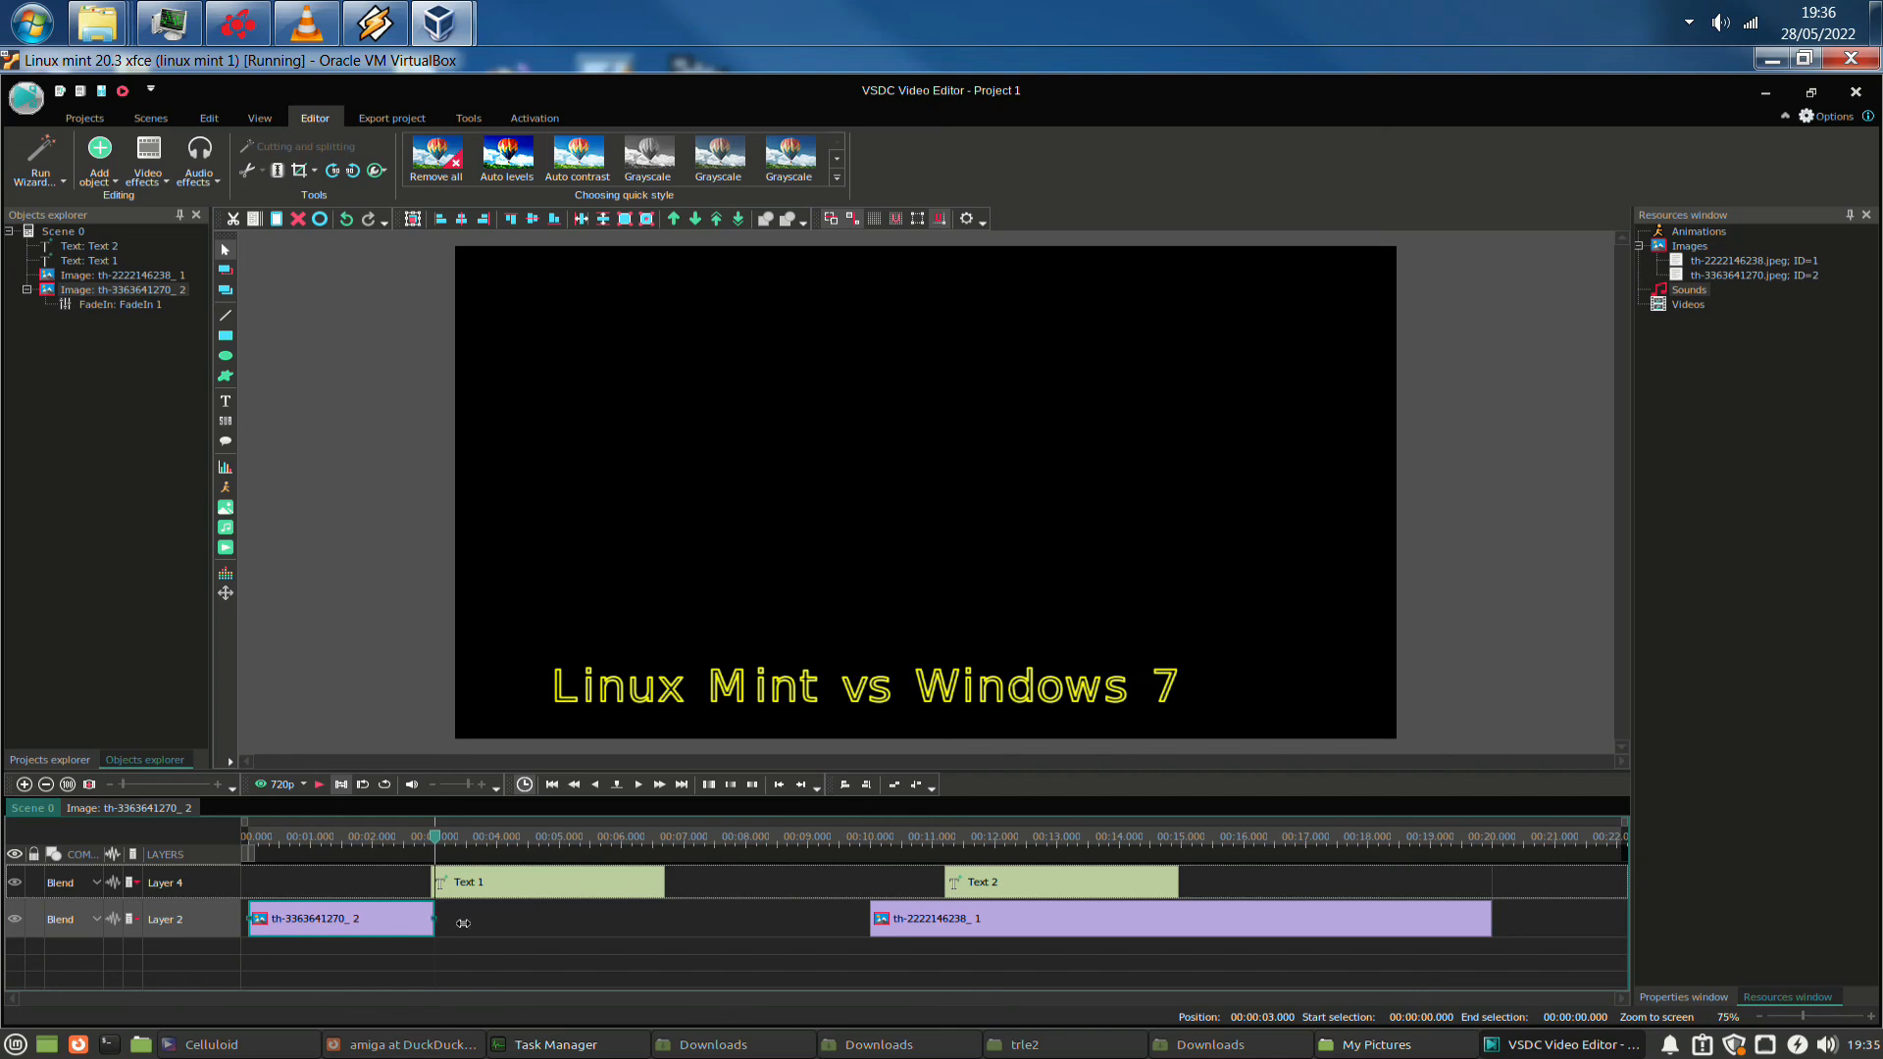
{"action": "left_click_drag", "start_coordinate": [463, 922], "coordinate": [863, 963]}
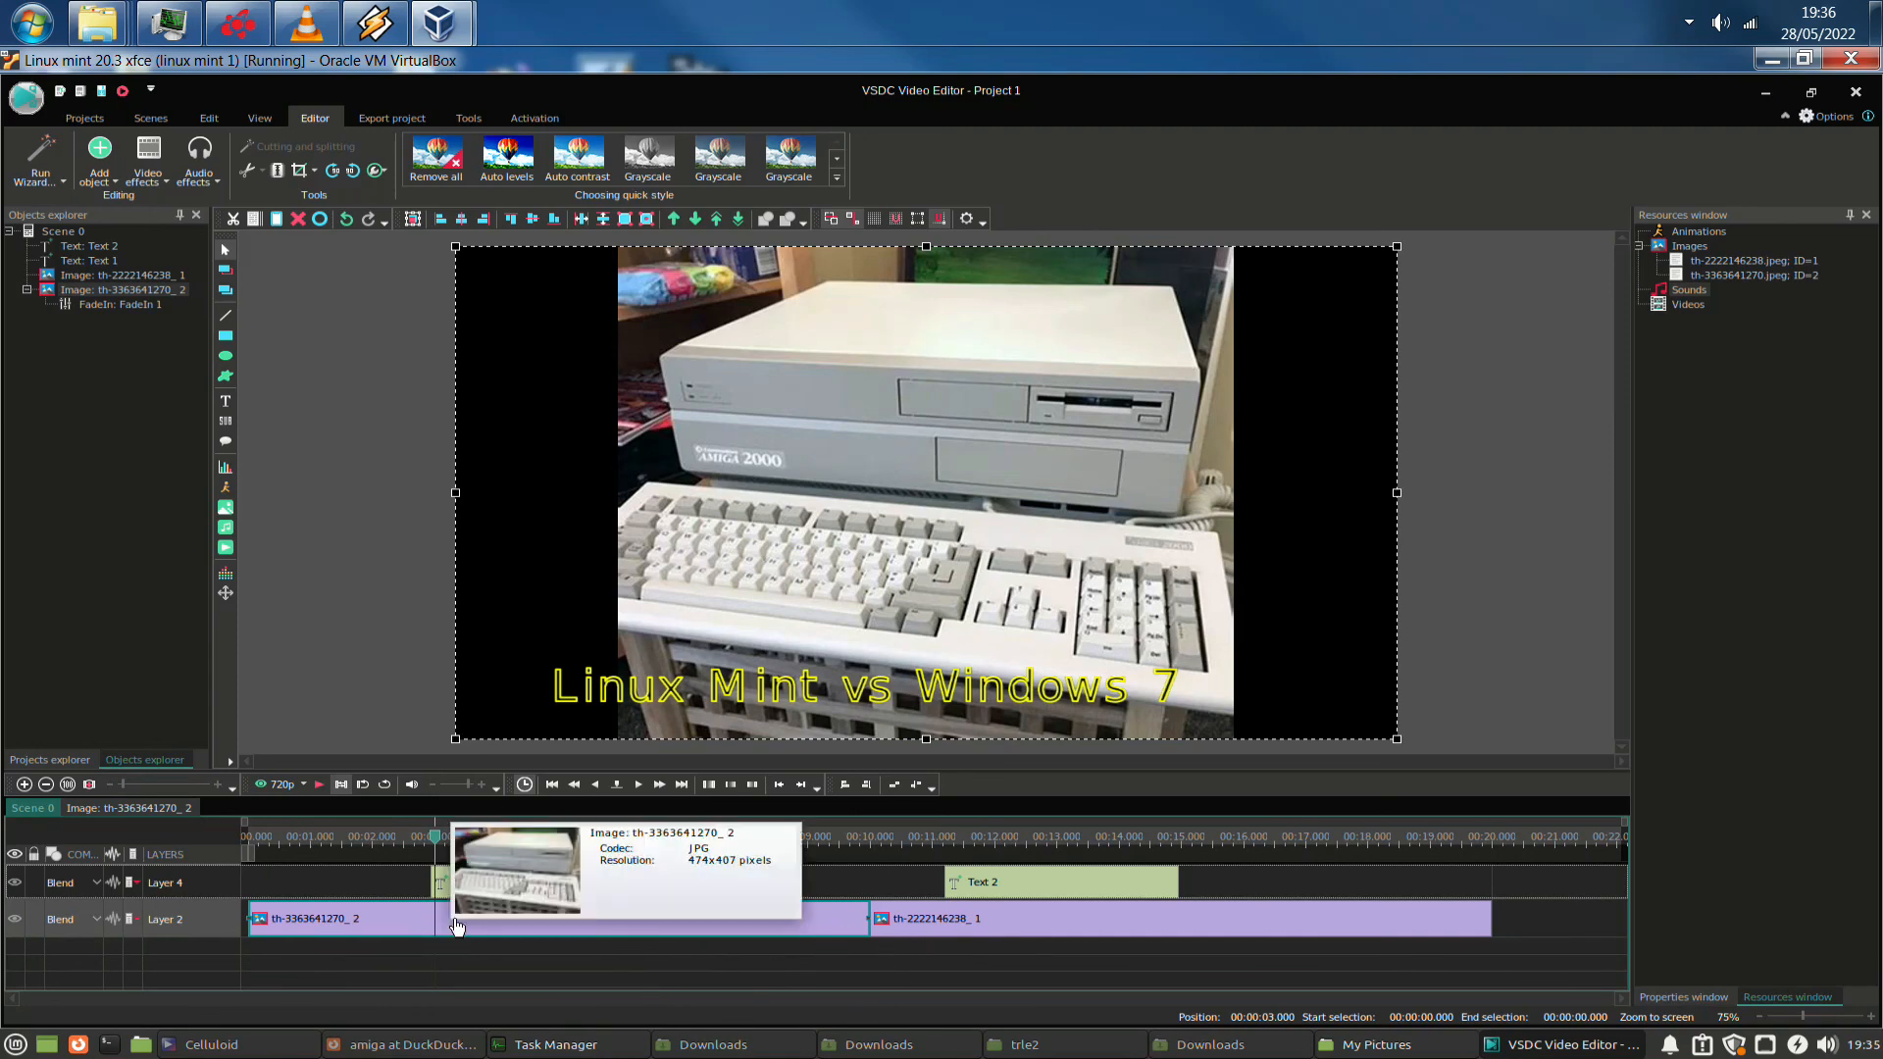
Move the Text 1 caption to the start of the scene on a new layer beneath the images
{"action": "left_click_drag", "start_coordinate": [477, 885], "coordinate": [305, 894]}
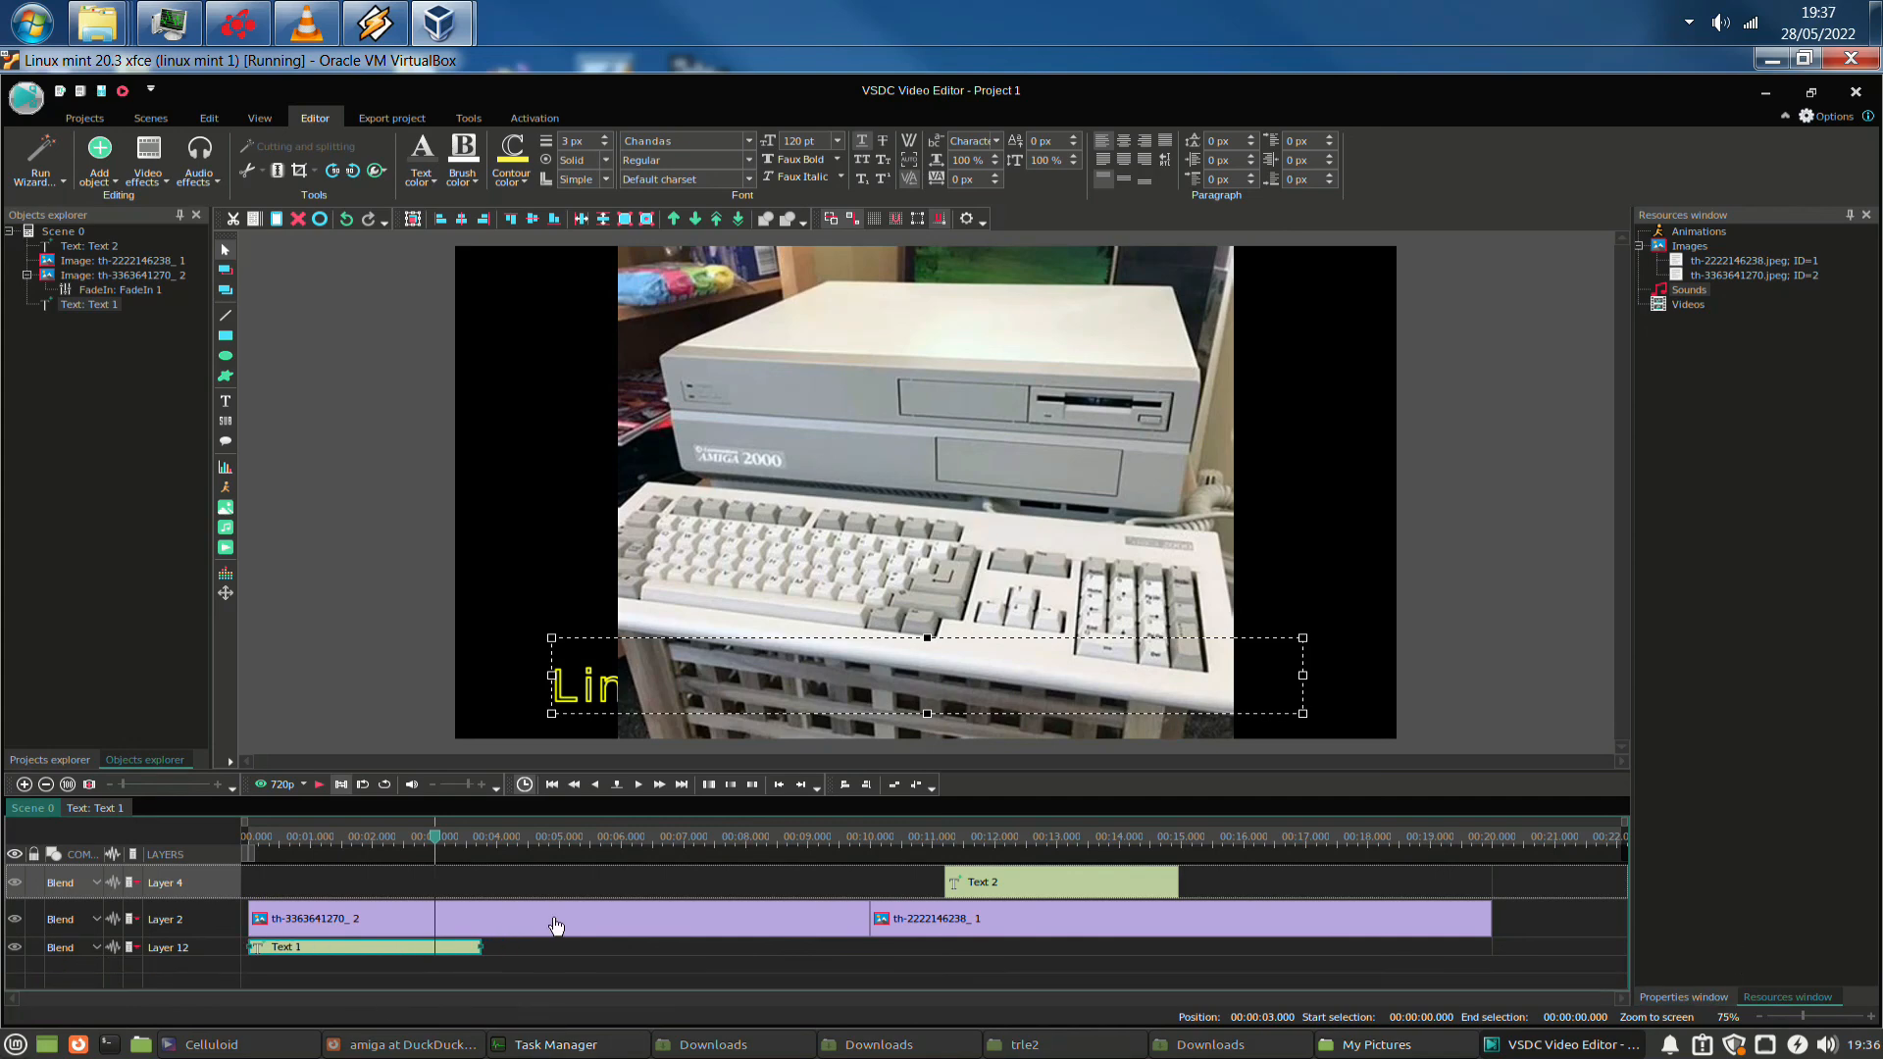
{"action": "left_click", "coordinate": [803, 928]}
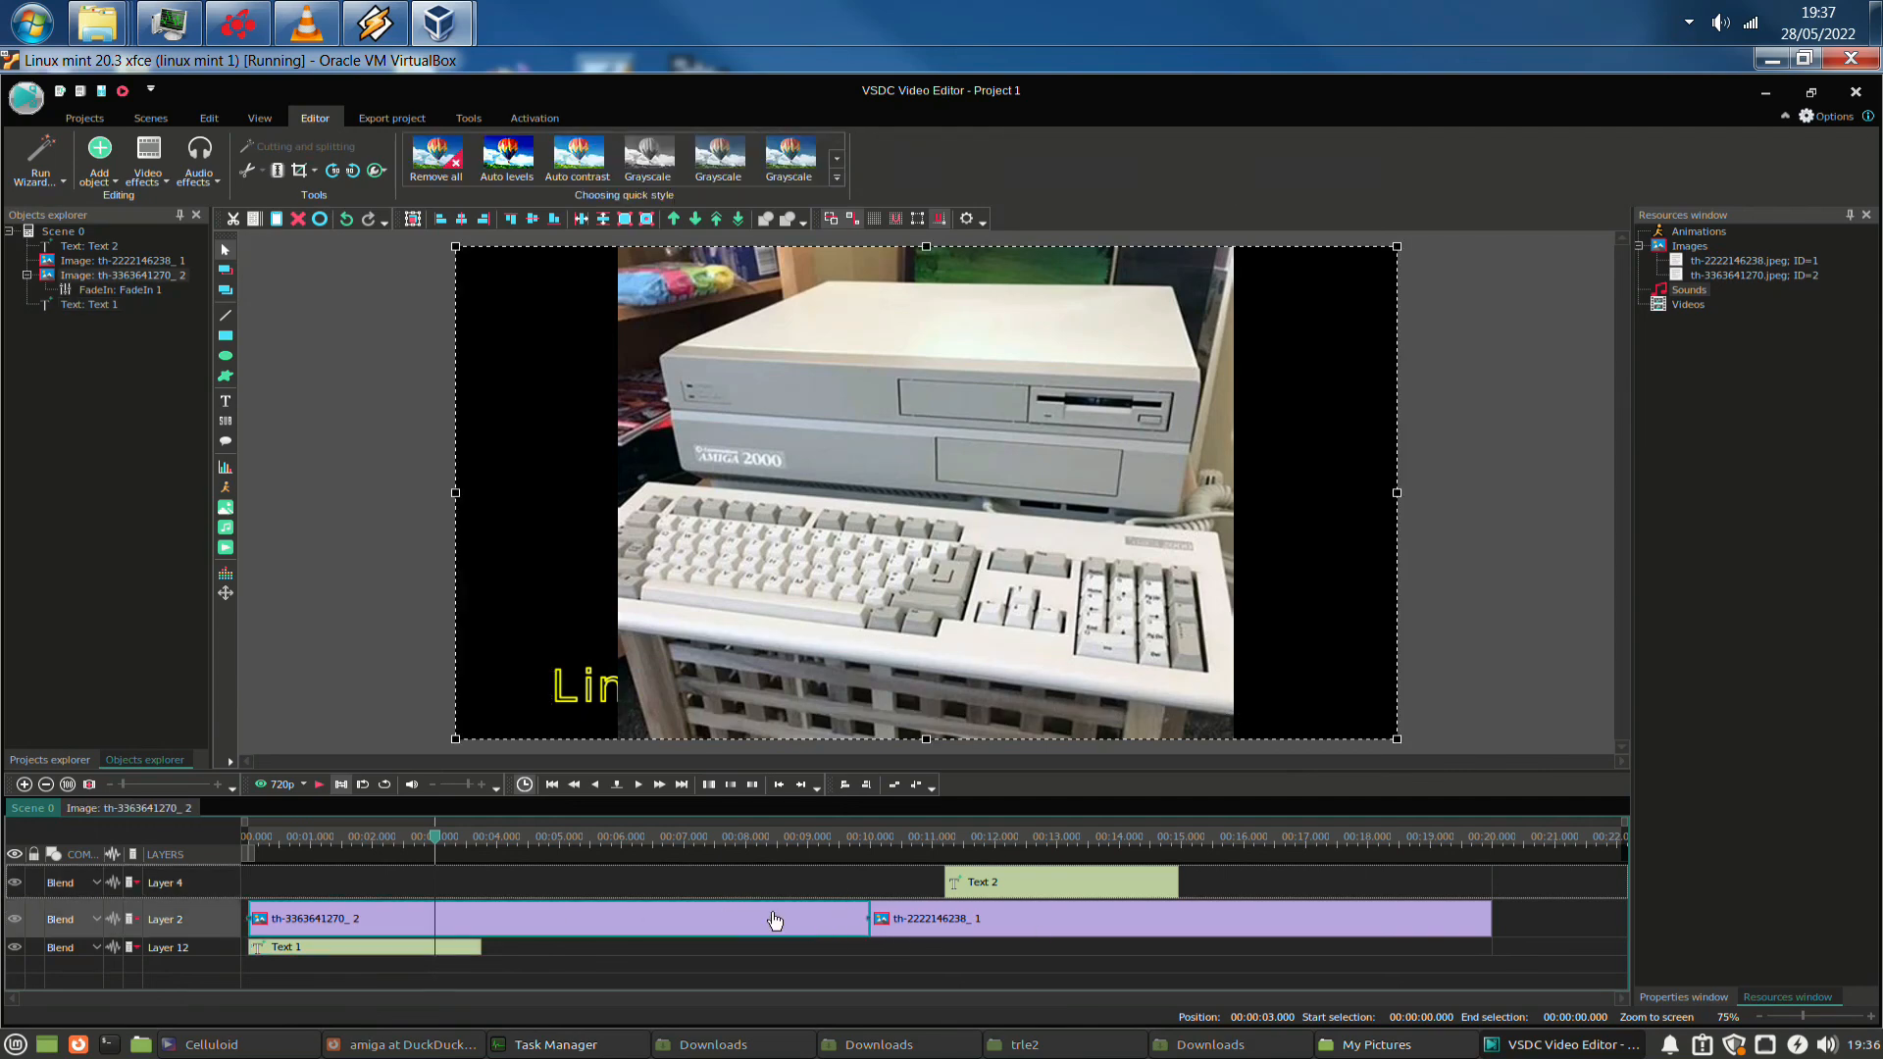
{"action": "right_click", "coordinate": [731, 927]}
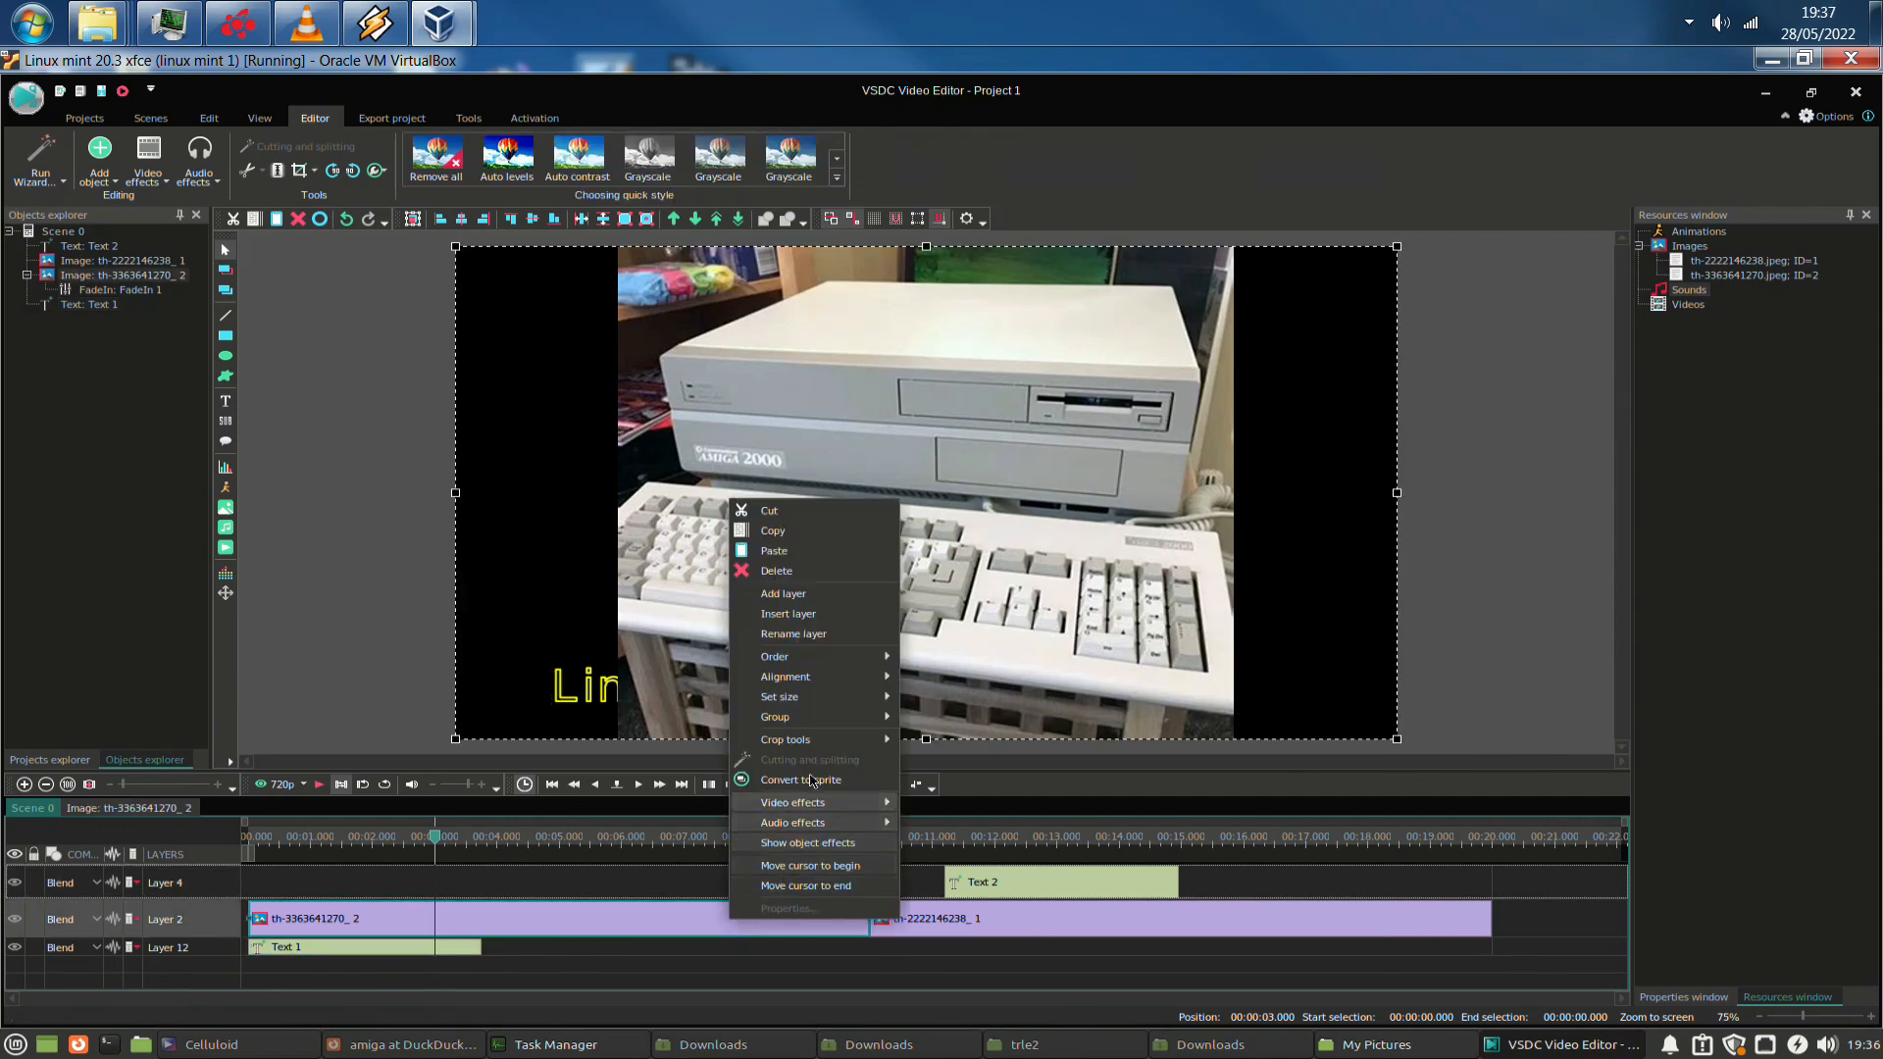
{"action": "mouse_move", "coordinate": [819, 825]}
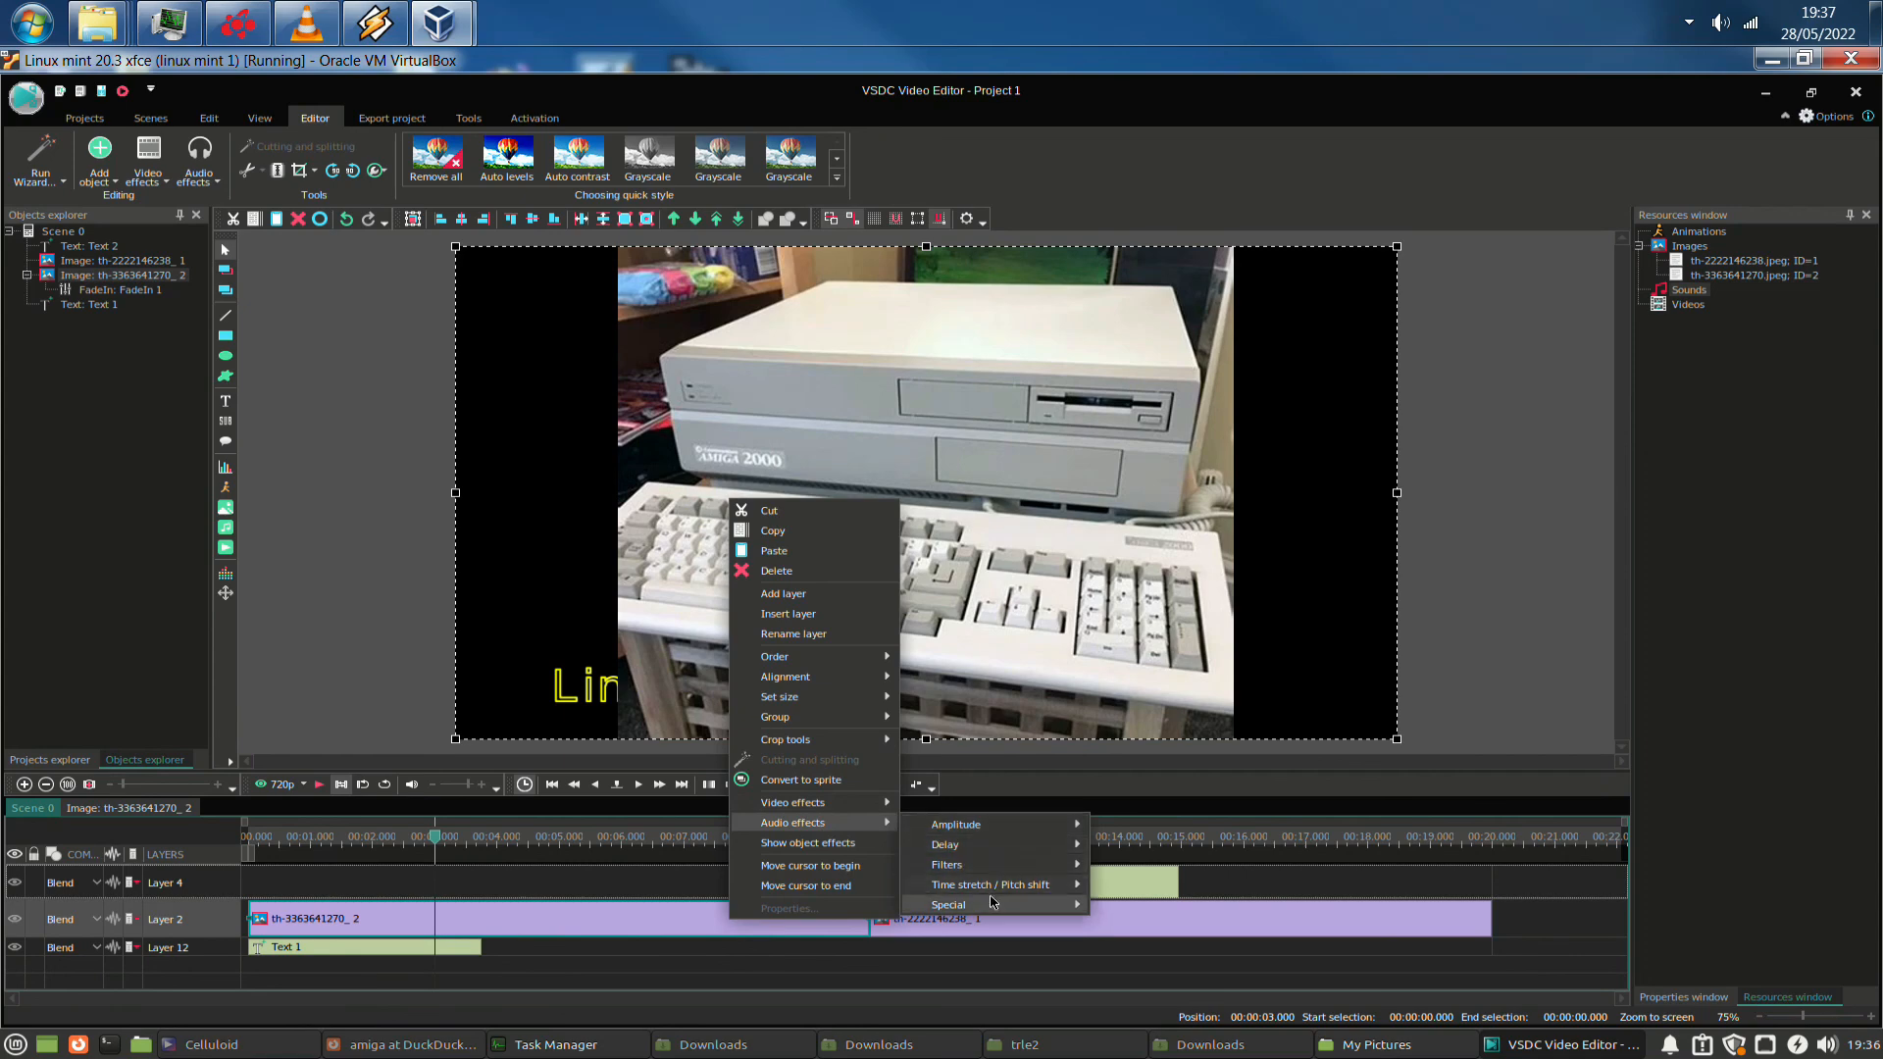
{"action": "mouse_move", "coordinate": [993, 905]}
{"action": "mouse_move", "coordinate": [998, 841]}
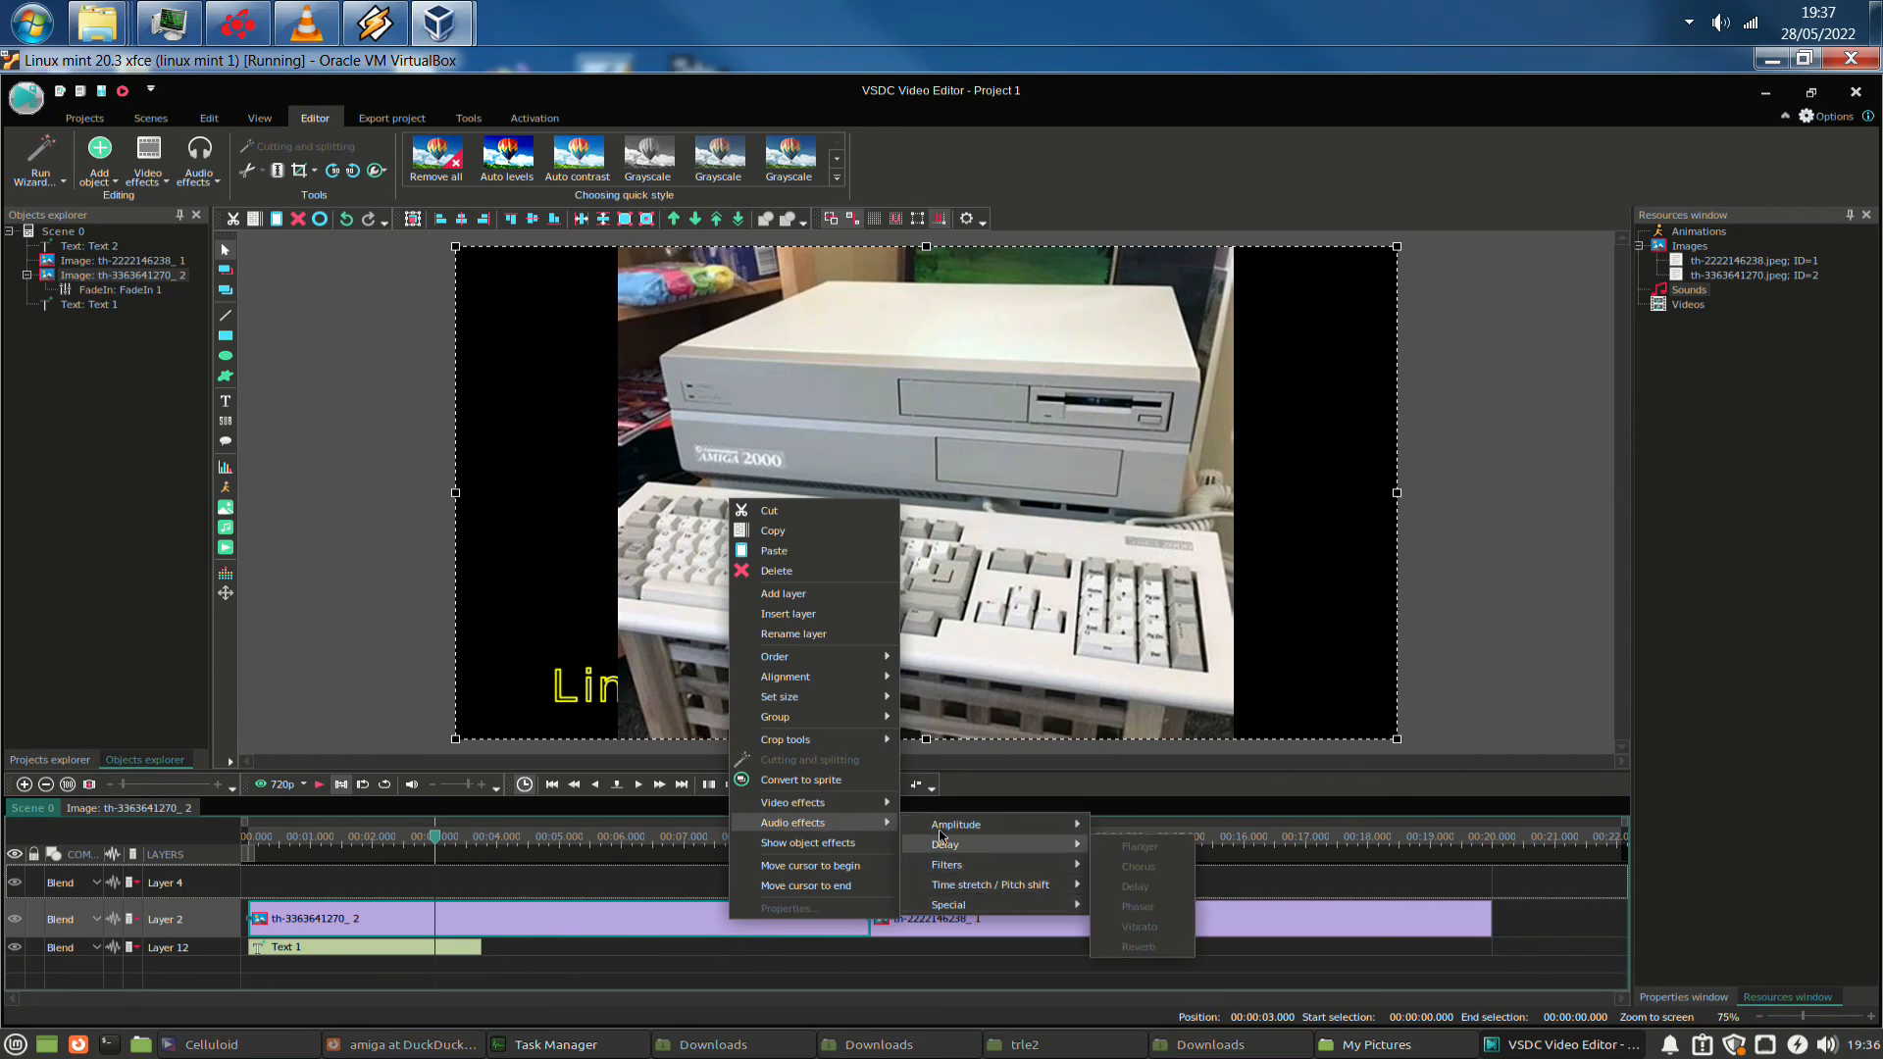
{"action": "left_click", "coordinate": [1339, 751]}
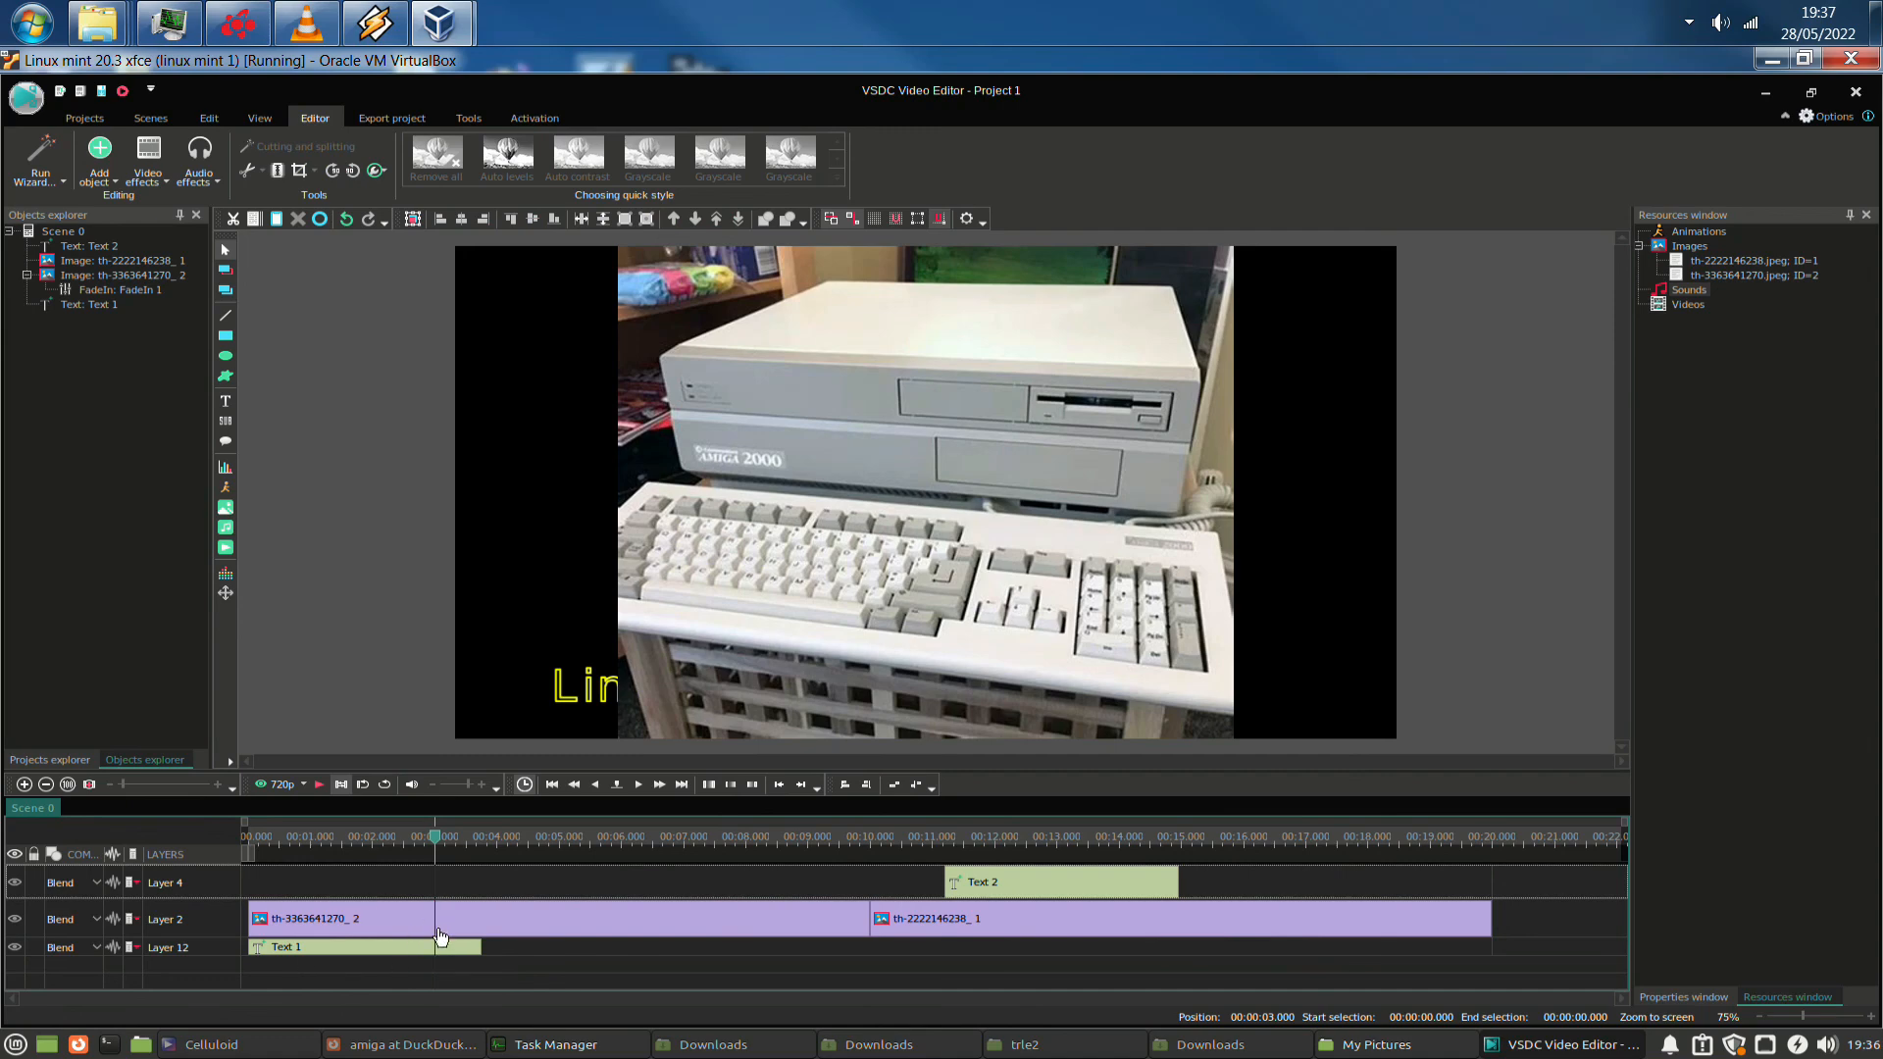
Move the Text 1 caption onto Layer 4 at the start of the scene and leave no timeline objects selected
{"action": "left_click_drag", "start_coordinate": [441, 937], "coordinate": [358, 883]}
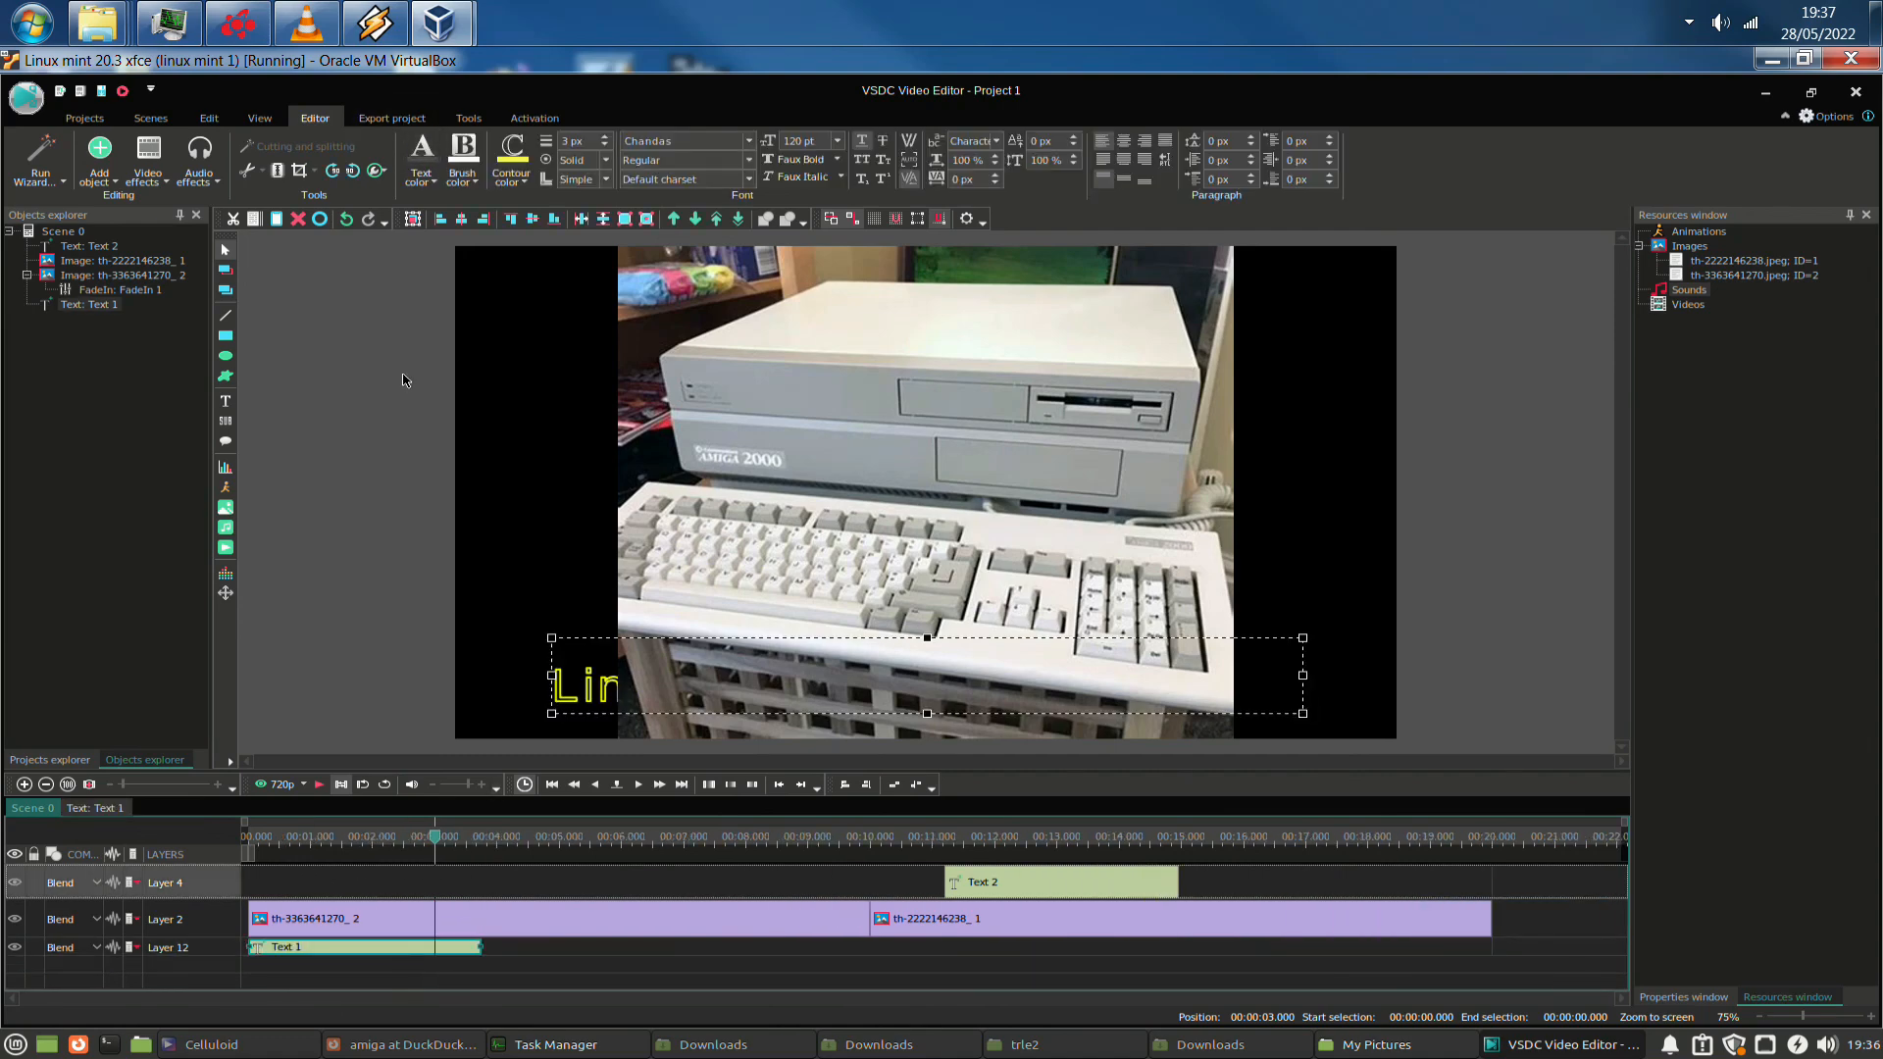
{"action": "left_click_drag", "start_coordinate": [290, 948], "coordinate": [265, 882]}
{"action": "left_click", "coordinate": [485, 896]}
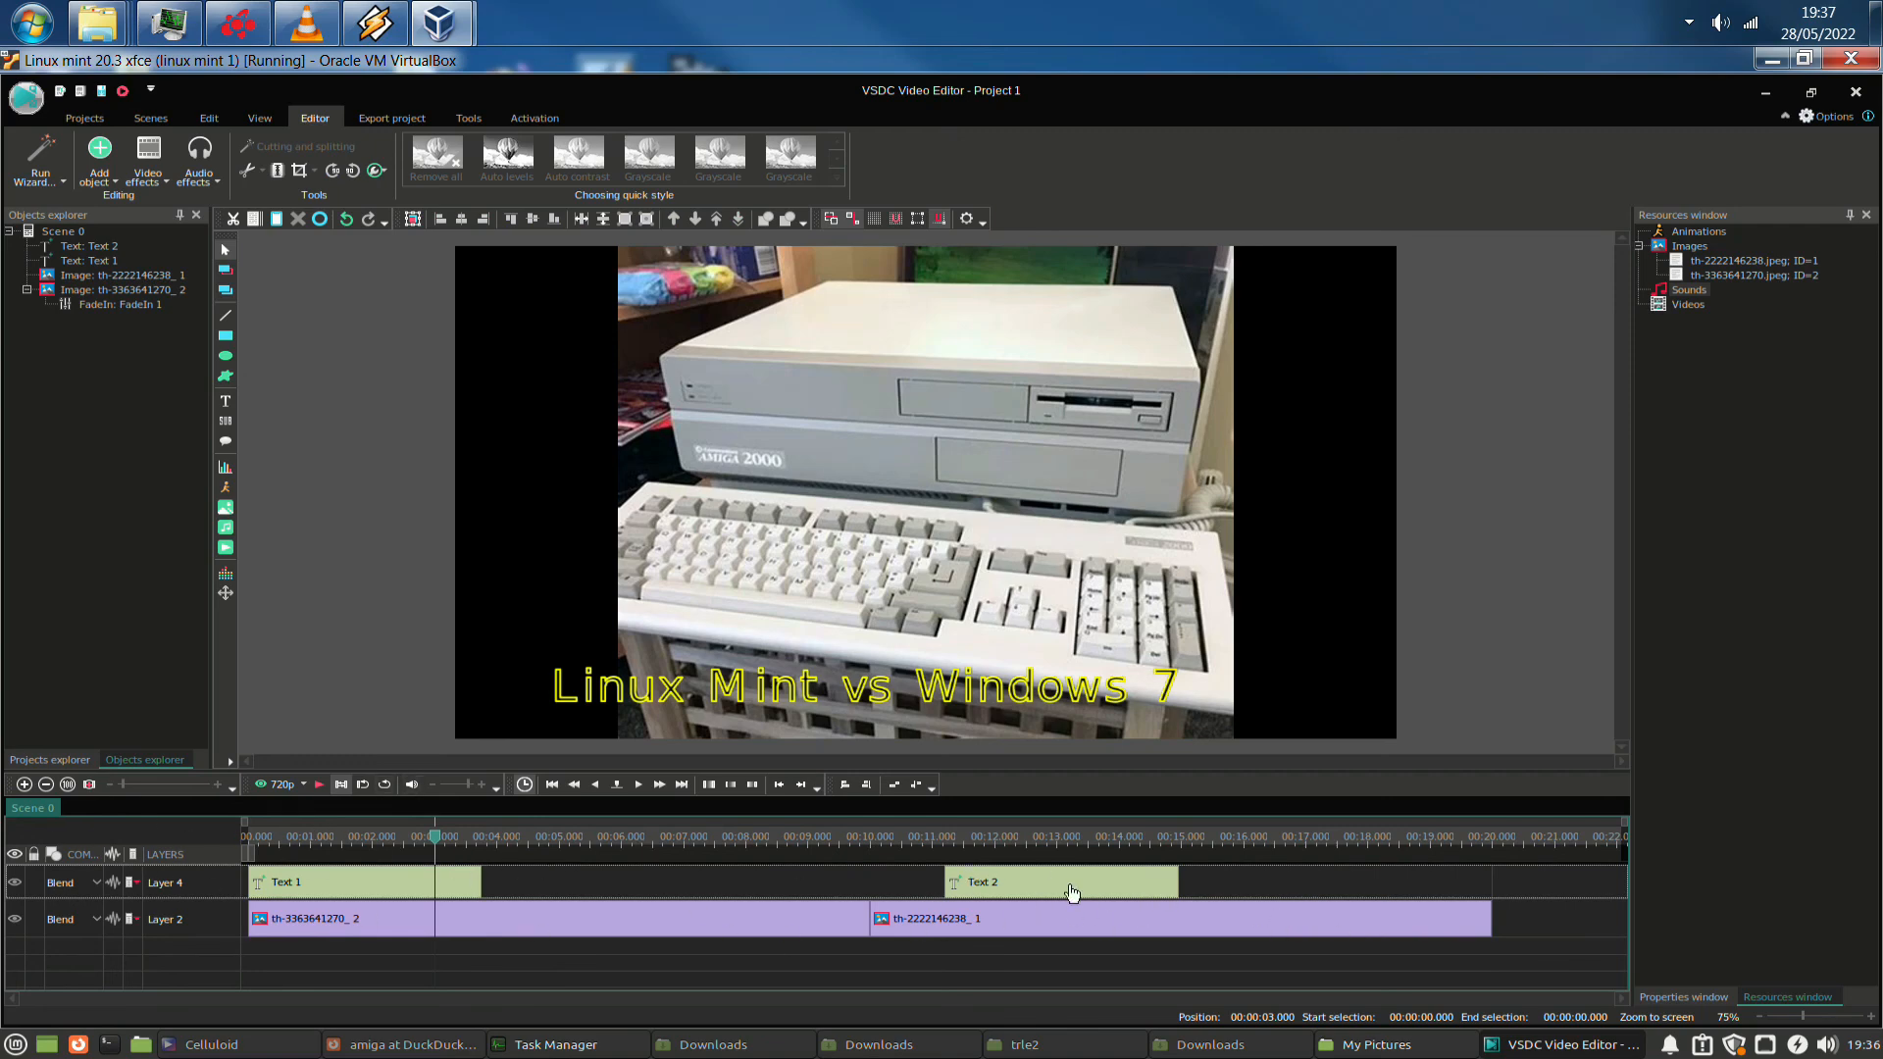
{"action": "left_click_drag", "start_coordinate": [1050, 964], "coordinate": [413, 864]}
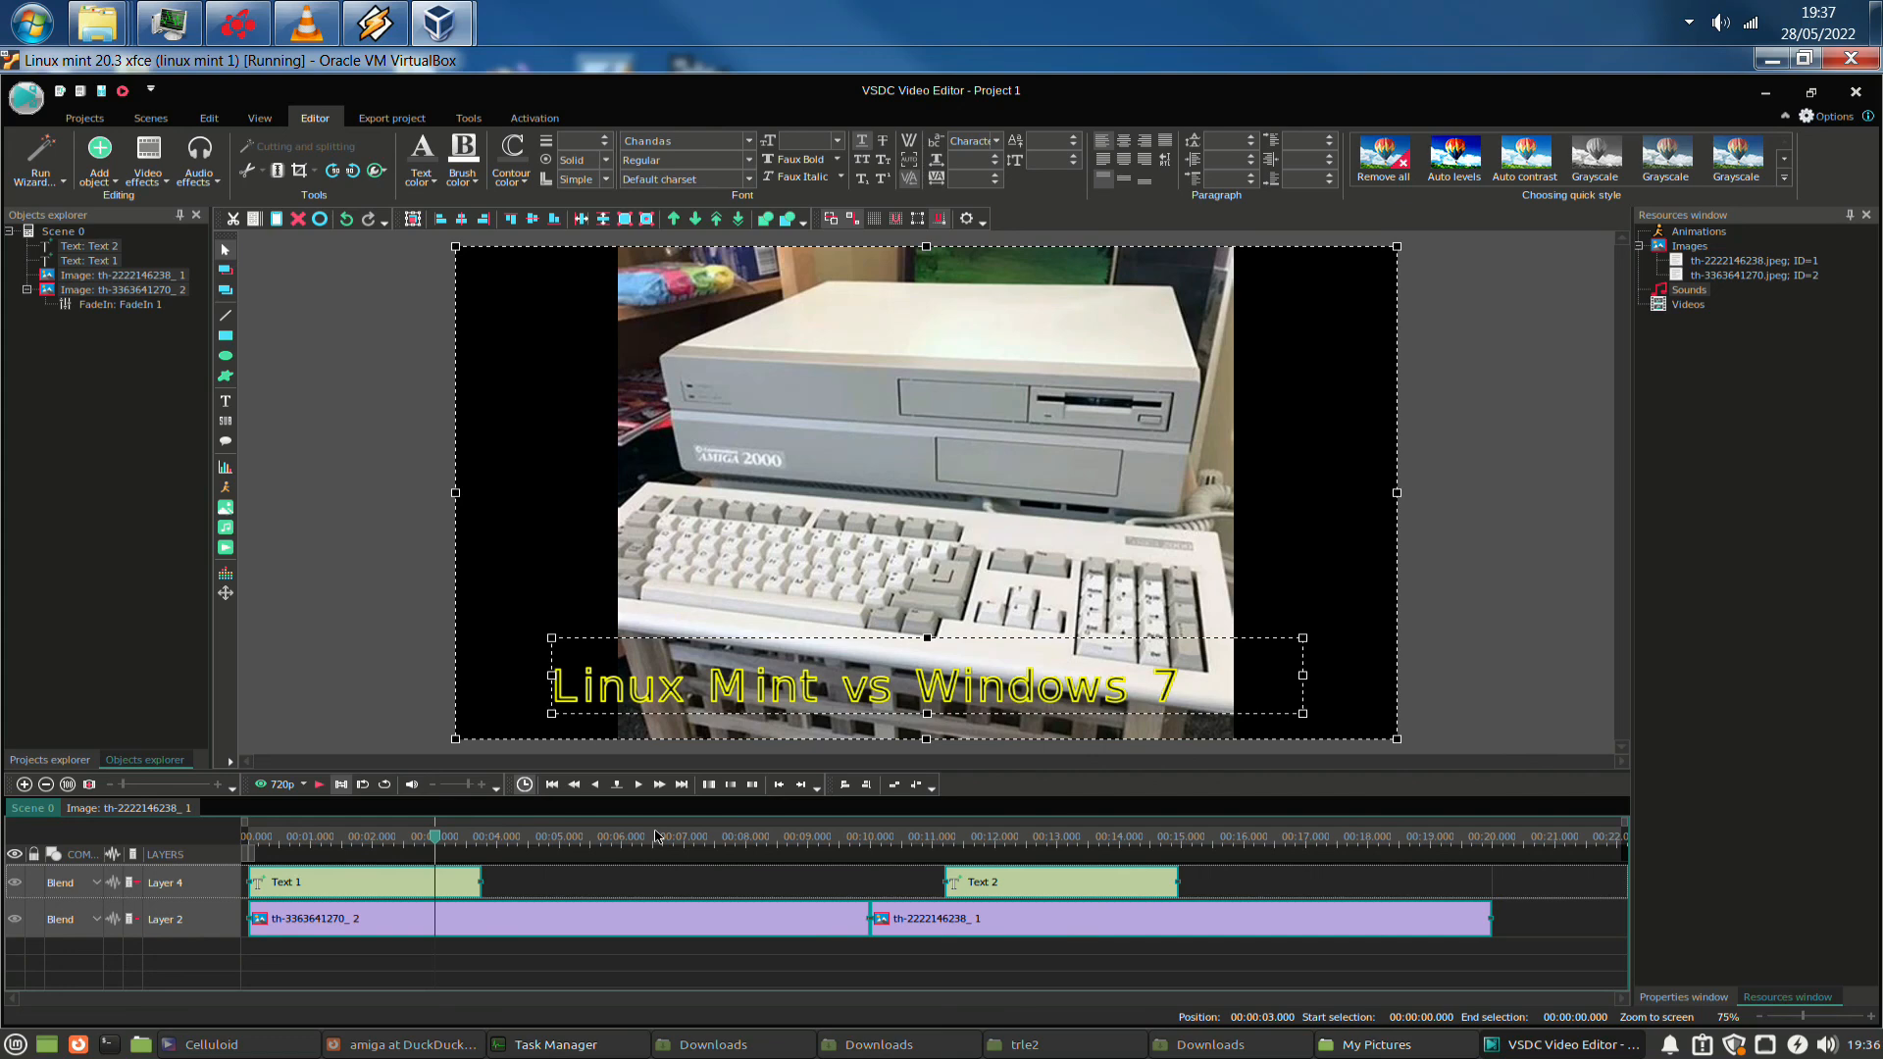
{"action": "left_click", "coordinate": [461, 987]}
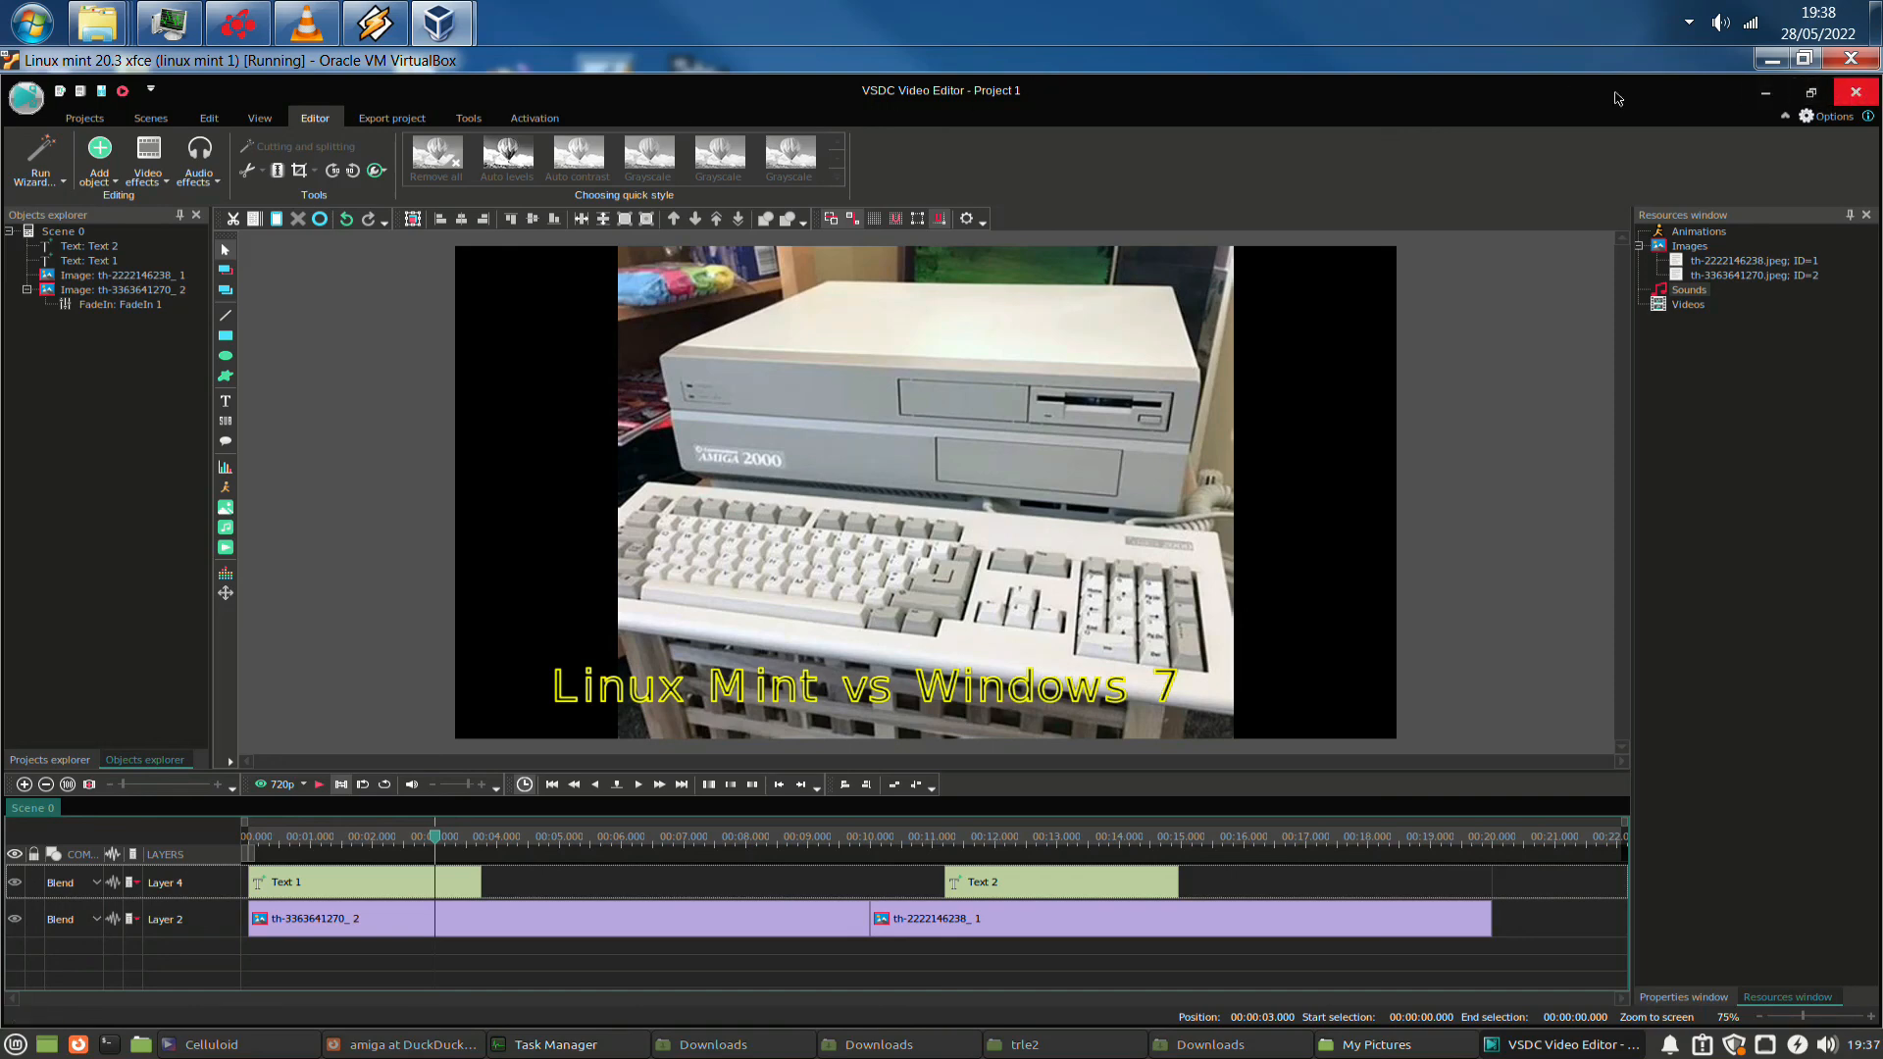
Review the project, tool and activation commands, and view the program's About information
{"action": "left_click", "coordinate": [84, 119]}
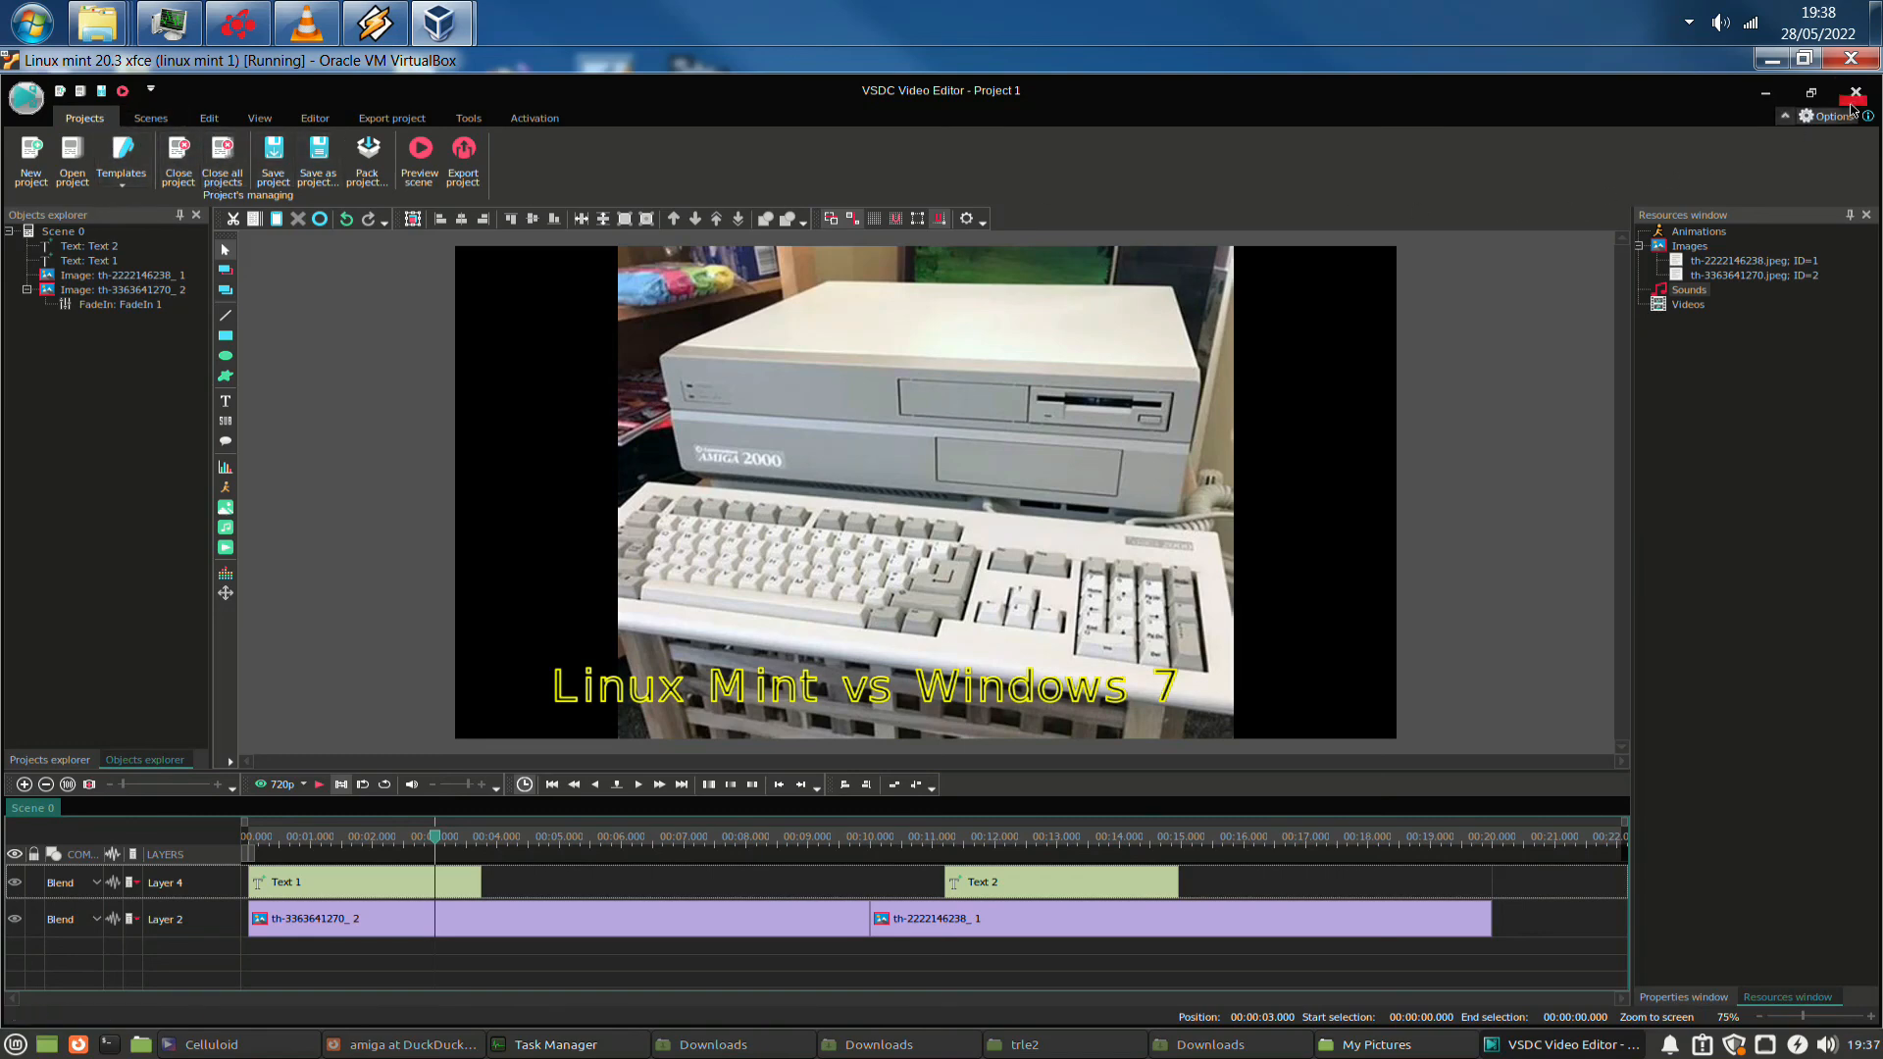
{"action": "left_click", "coordinate": [474, 123]}
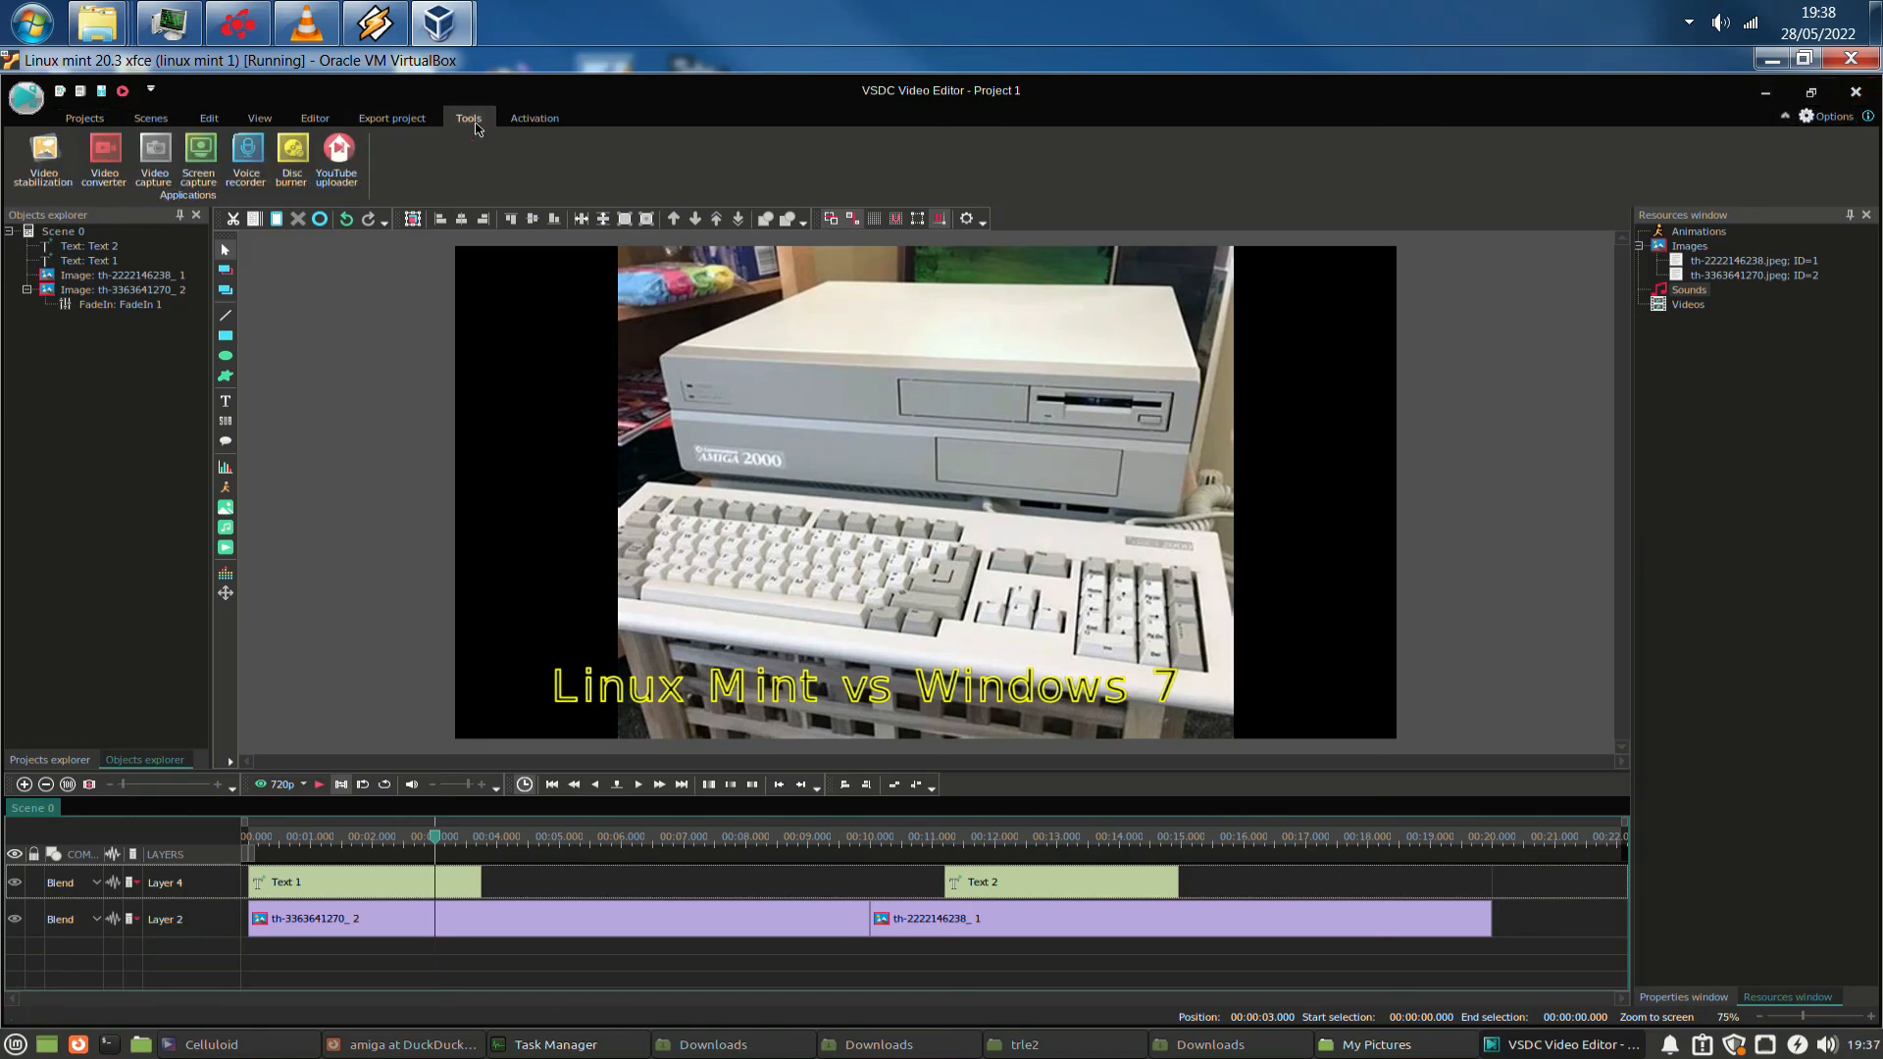
{"action": "left_click", "coordinate": [527, 121]}
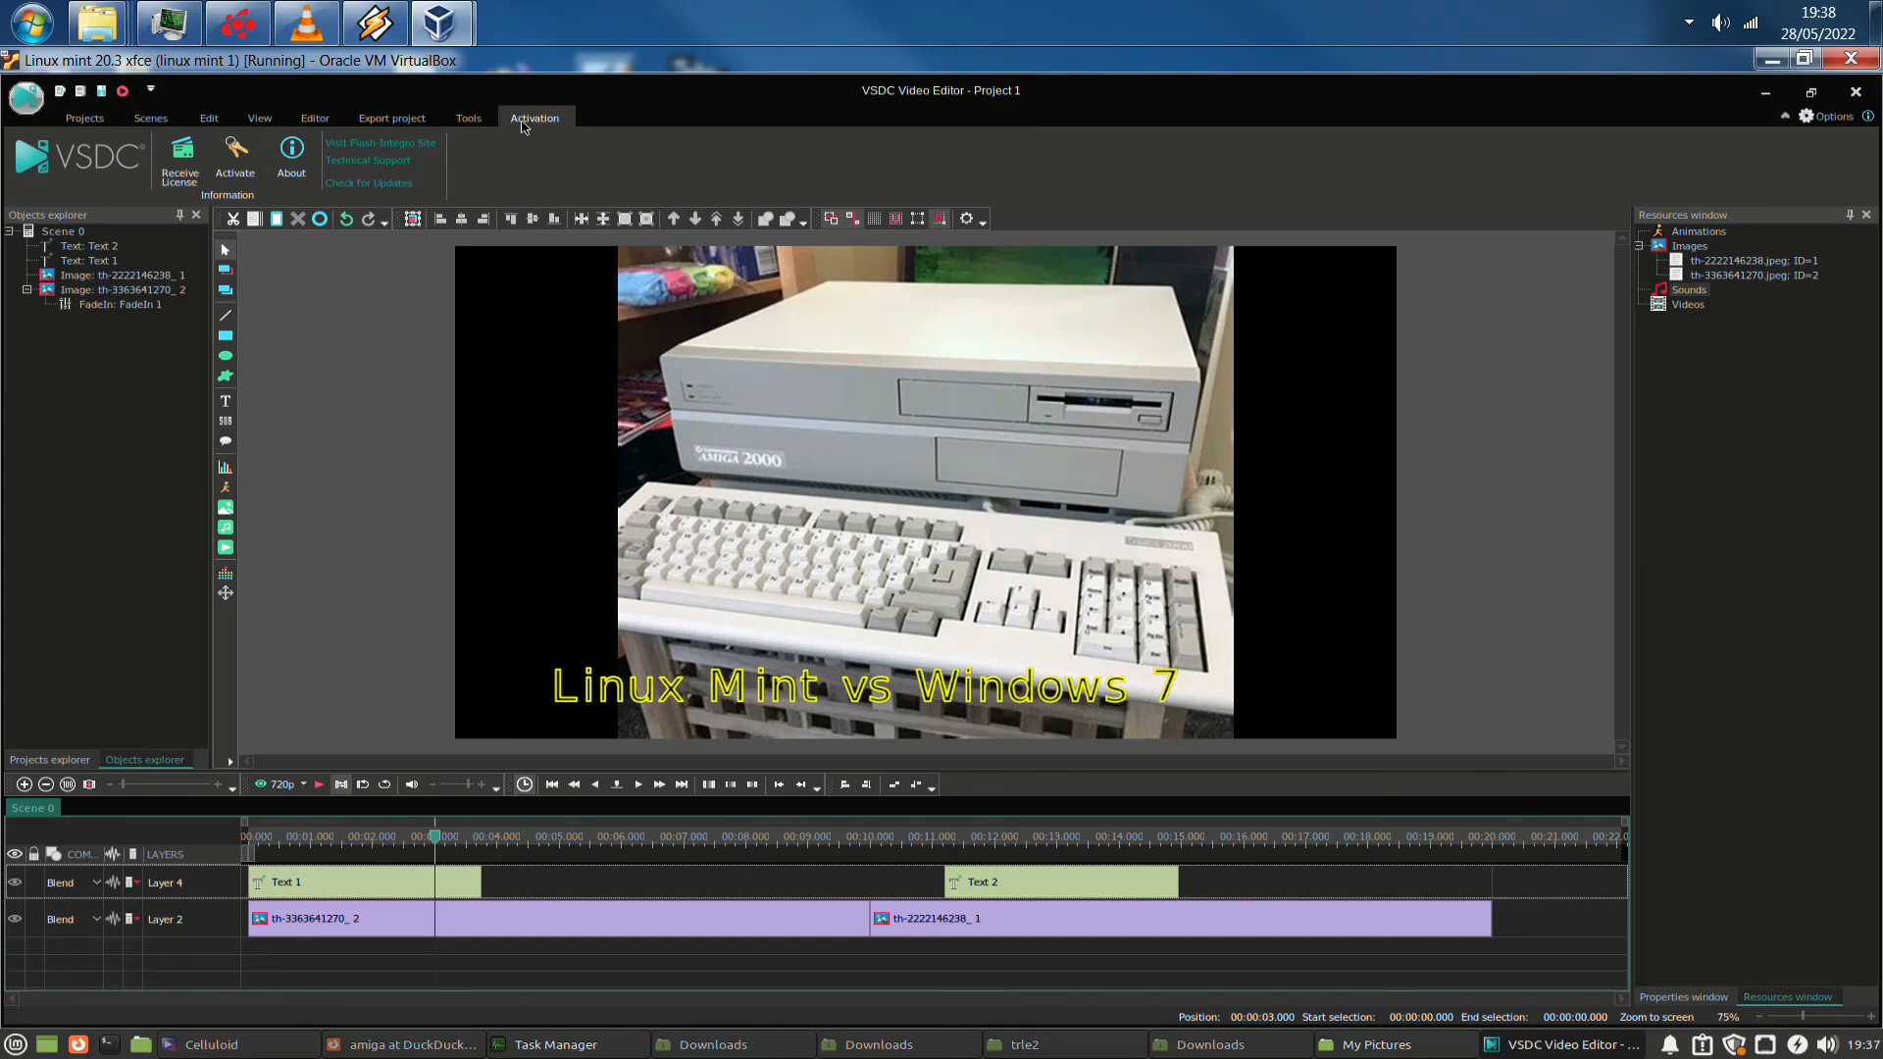
{"action": "left_click", "coordinate": [362, 185]}
{"action": "left_click", "coordinate": [294, 175]}
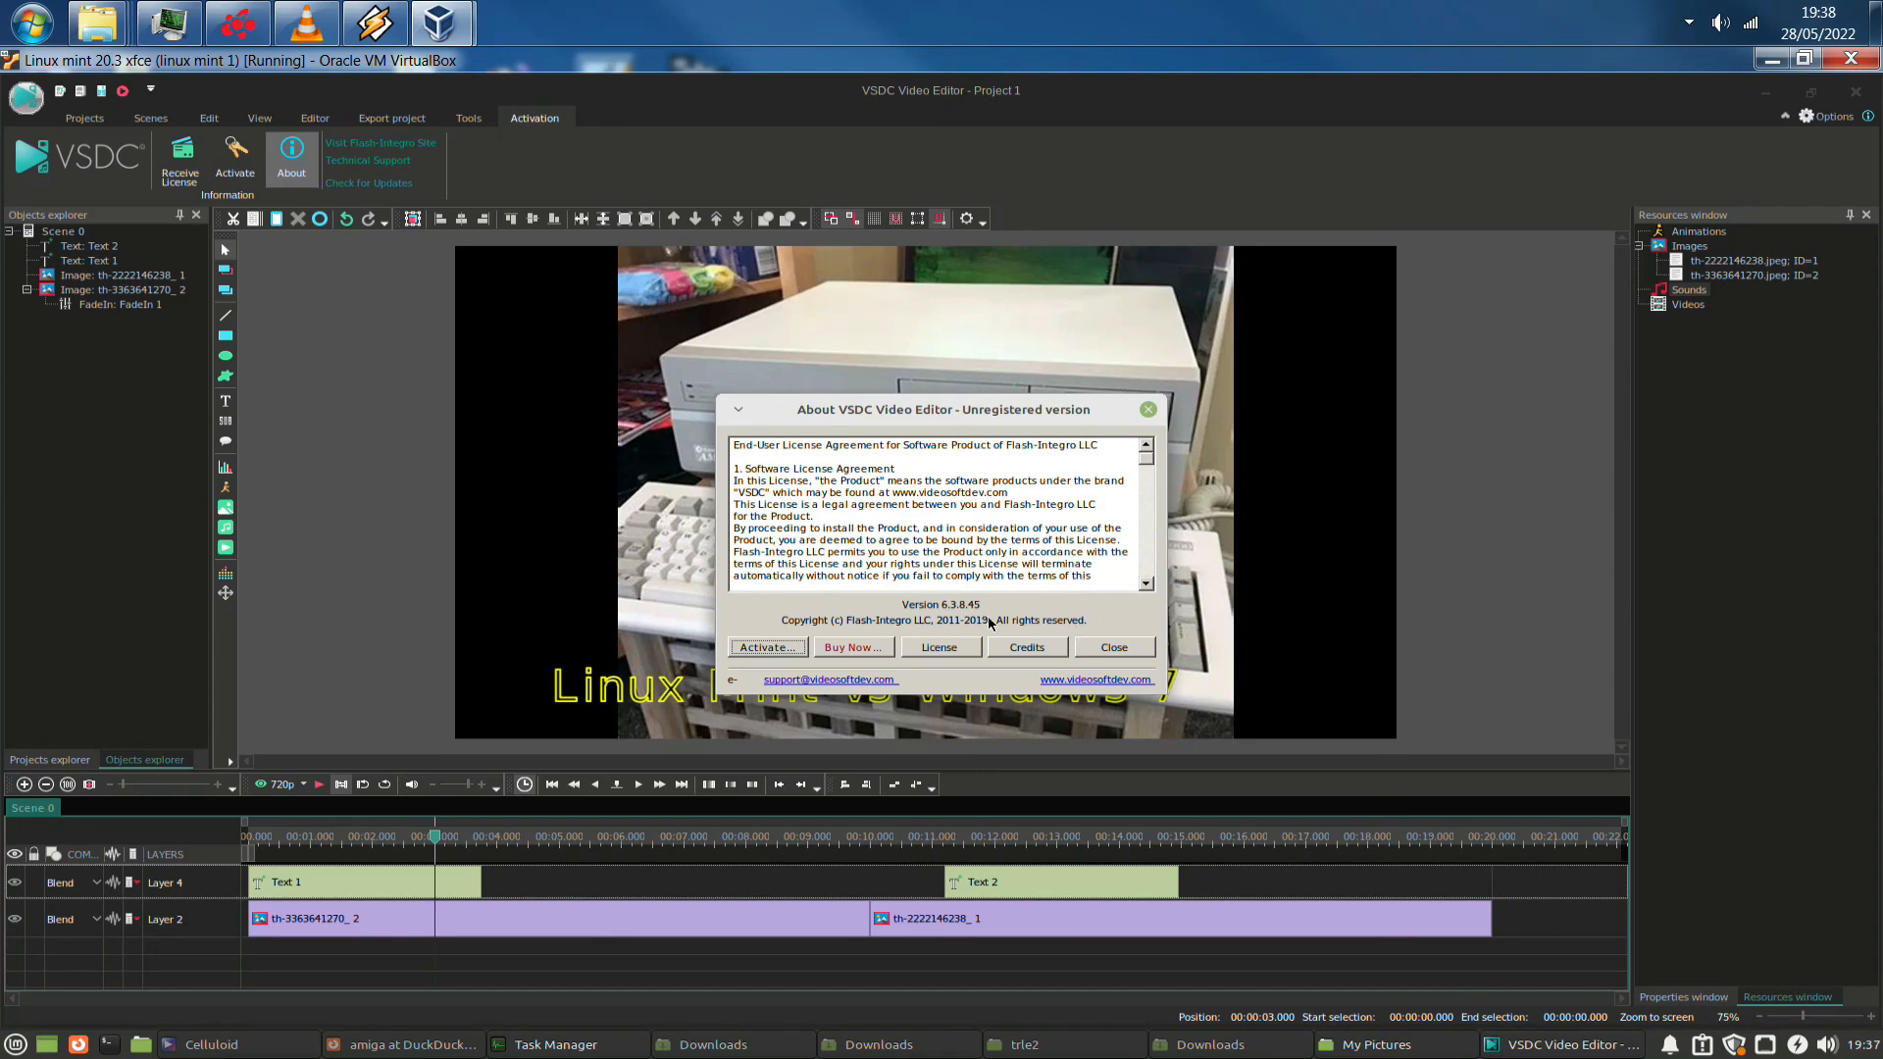
{"action": "left_click", "coordinate": [1149, 410]}
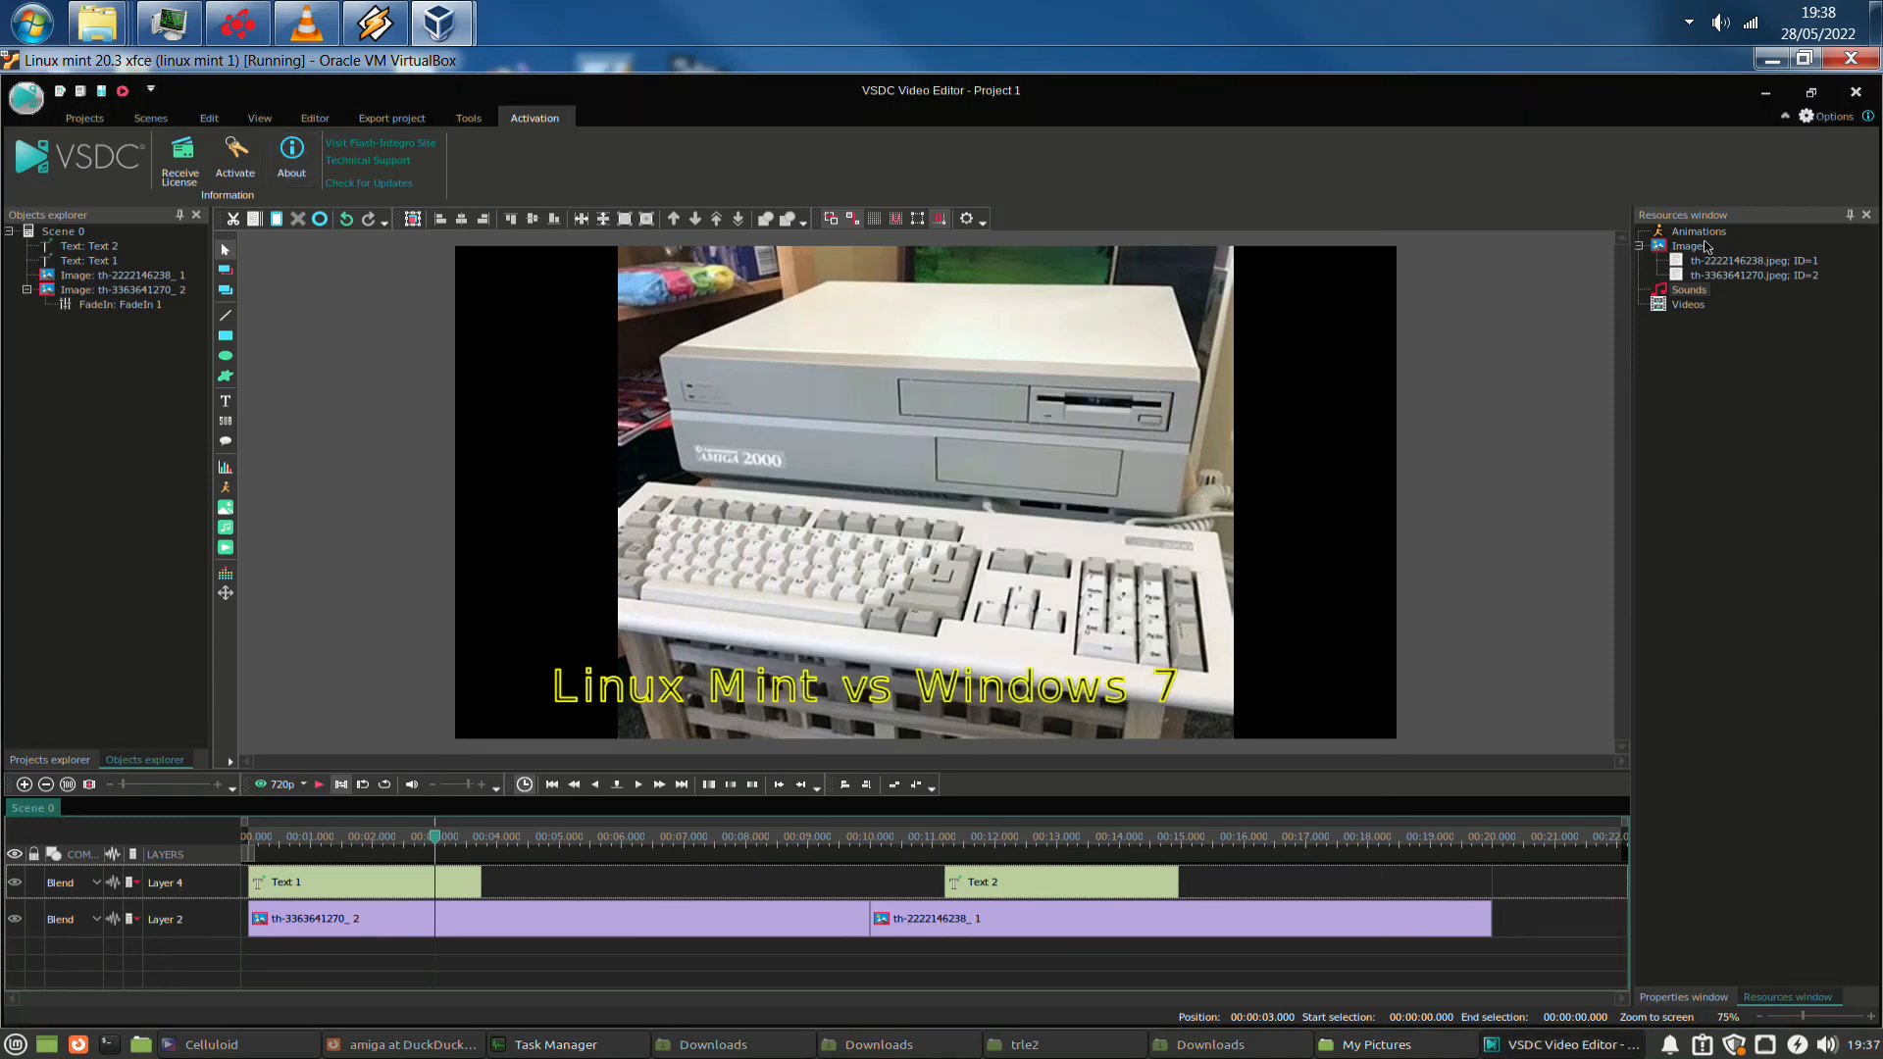
Examine the general, timeline and acceleration options, including the choices for skipping frames and video resizing
{"action": "left_click", "coordinate": [1820, 122]}
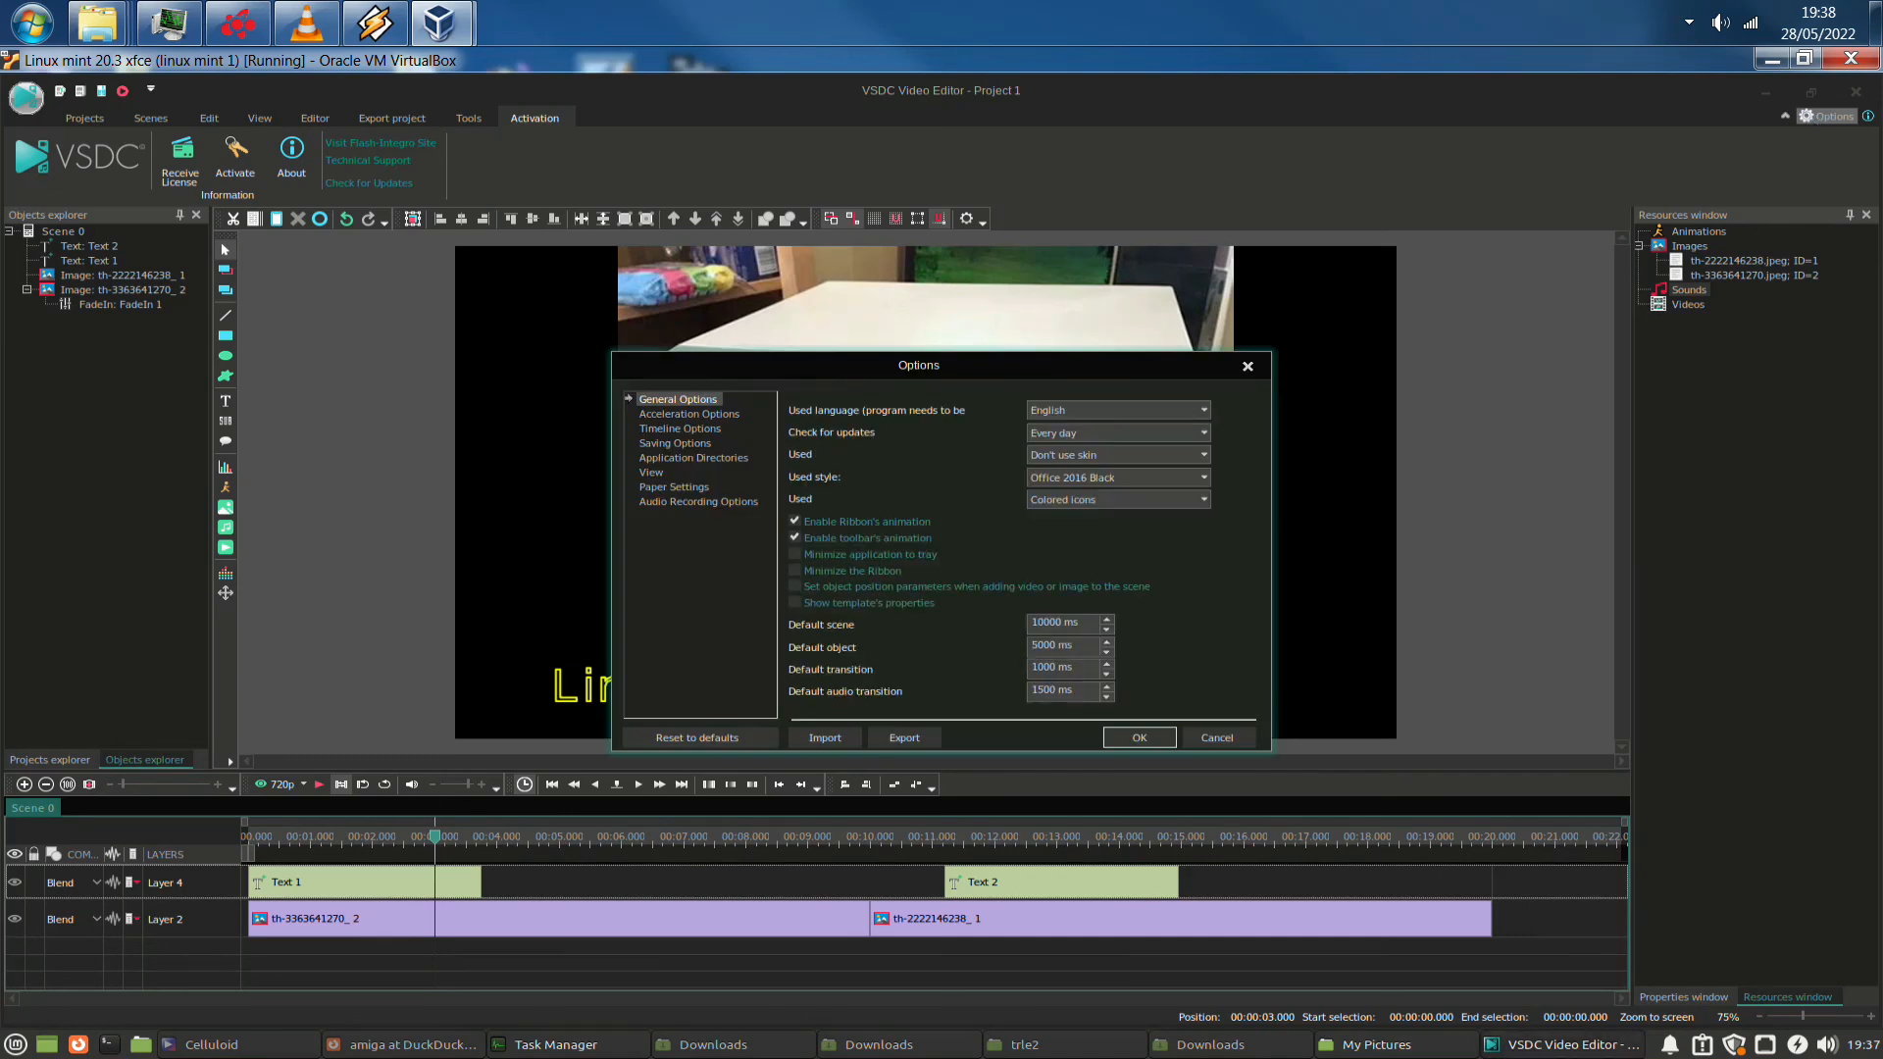
{"action": "left_click", "coordinate": [714, 429]}
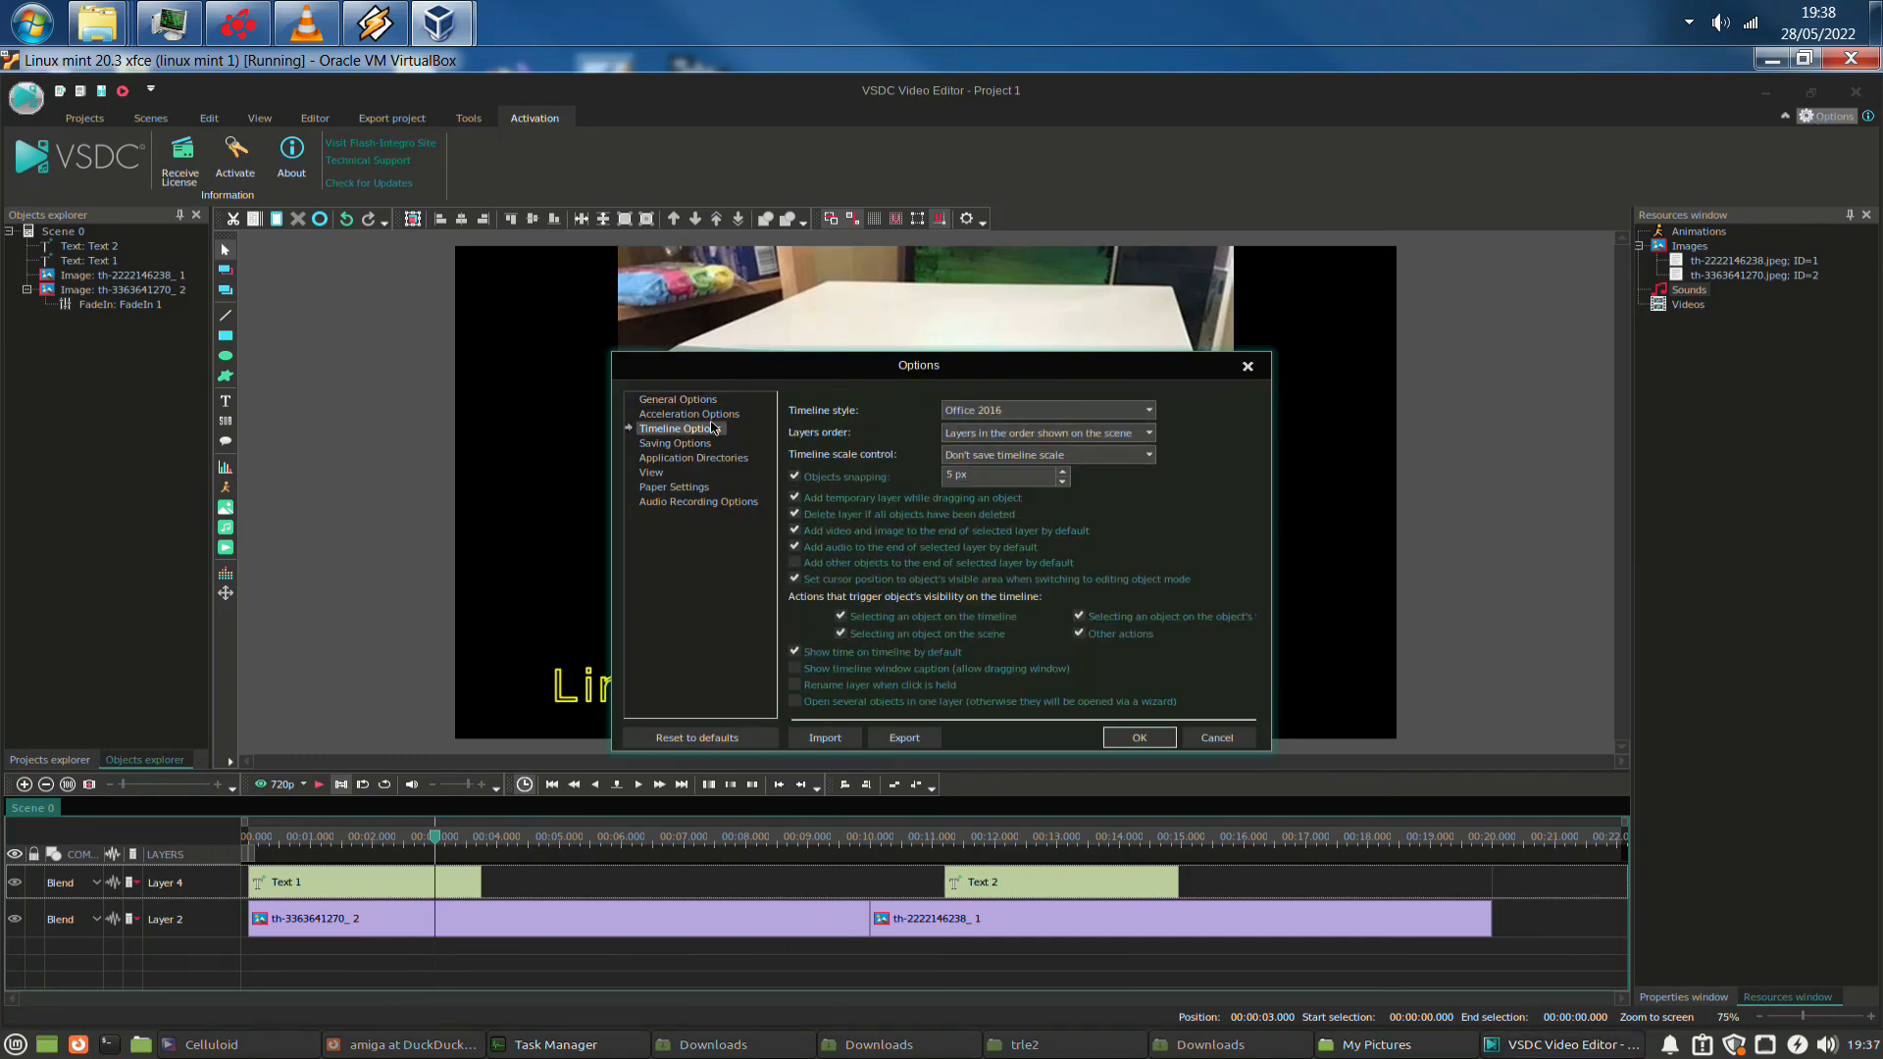
{"action": "left_click", "coordinate": [715, 415]}
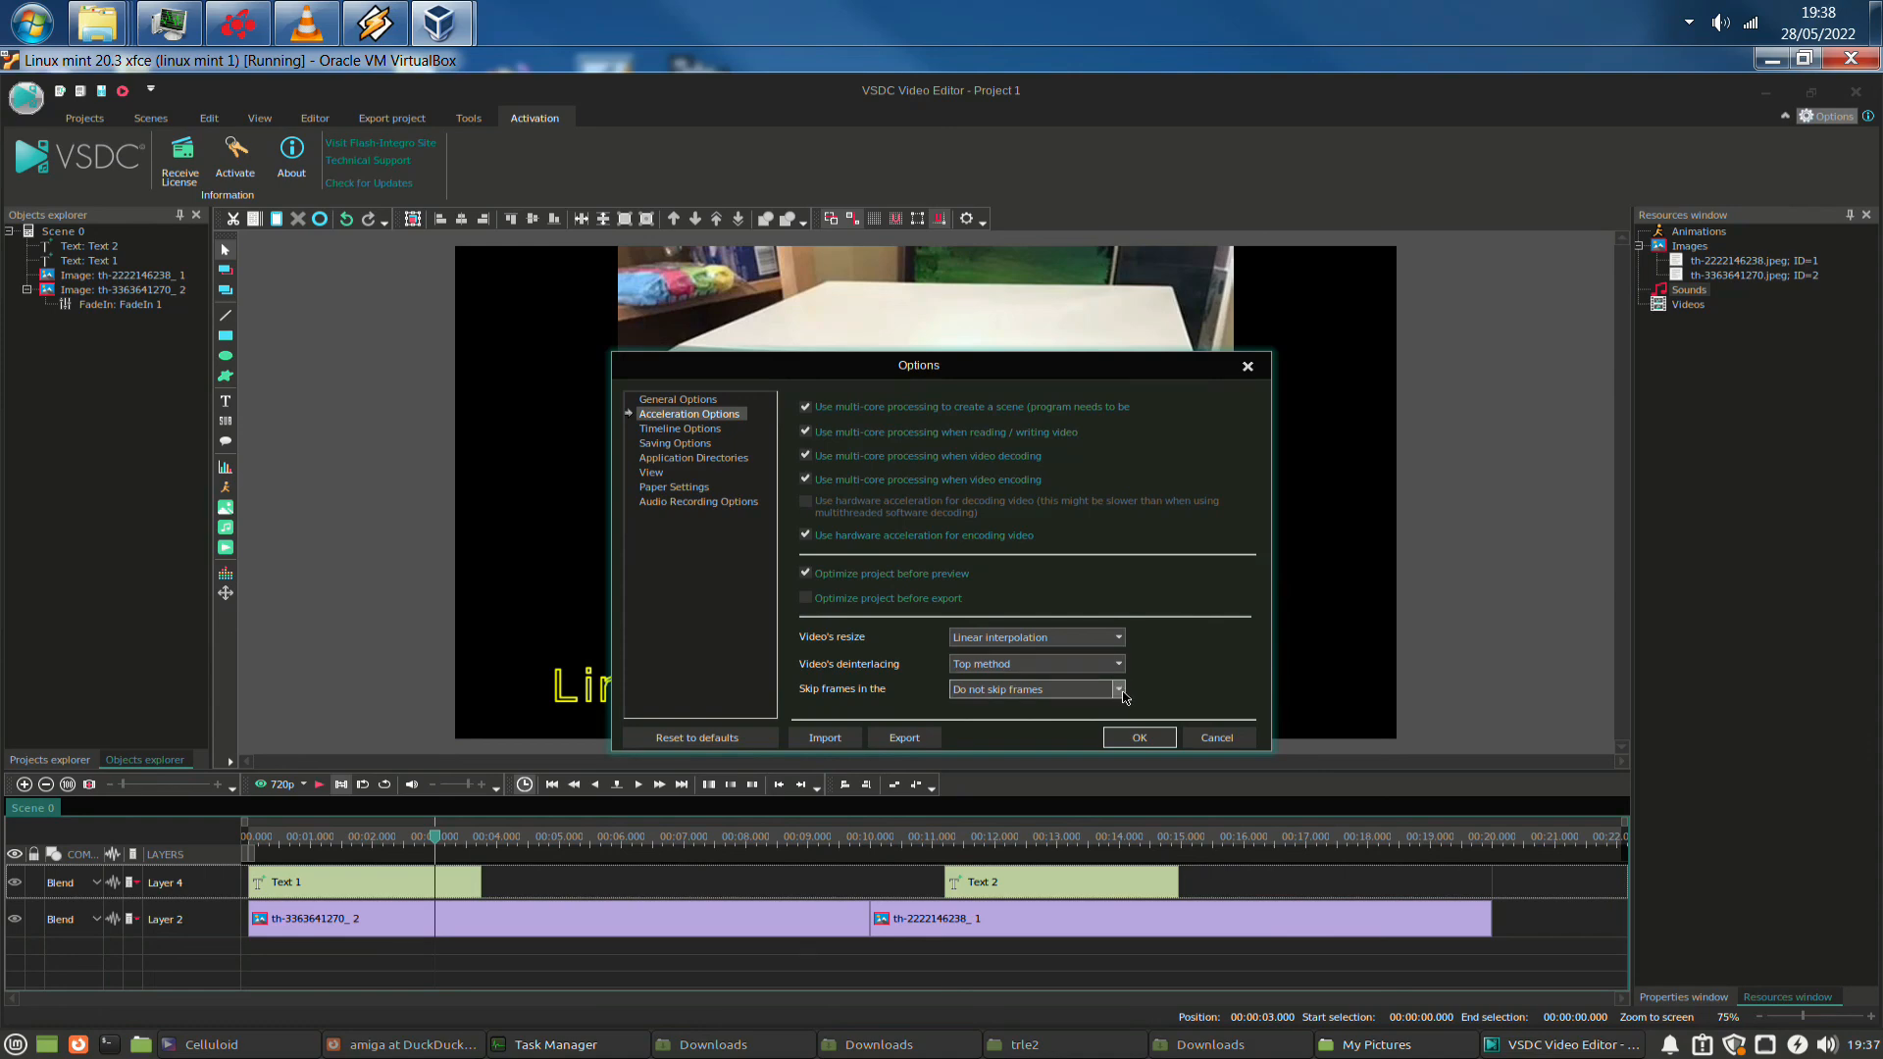
{"action": "left_click", "coordinate": [1121, 691]}
{"action": "left_click", "coordinate": [1121, 691]}
{"action": "left_click", "coordinate": [1121, 638]}
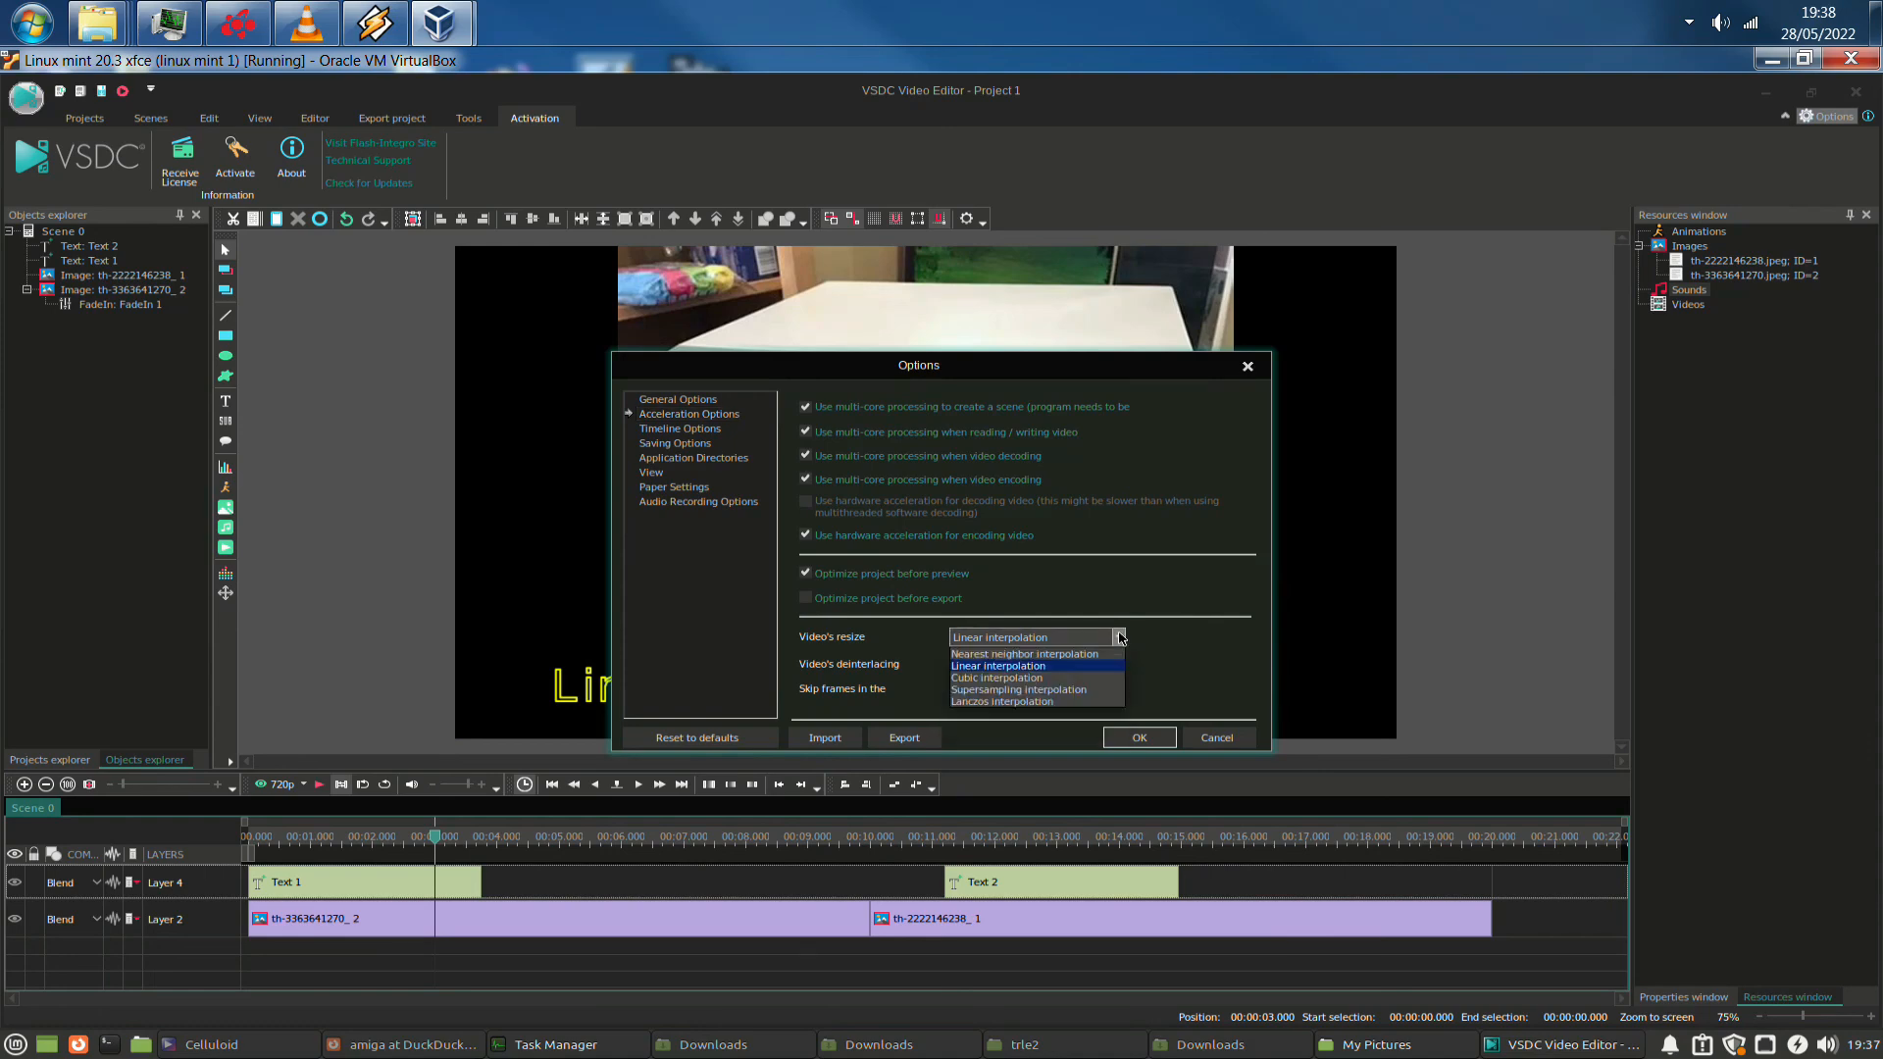
{"action": "left_click", "coordinate": [1117, 665]}
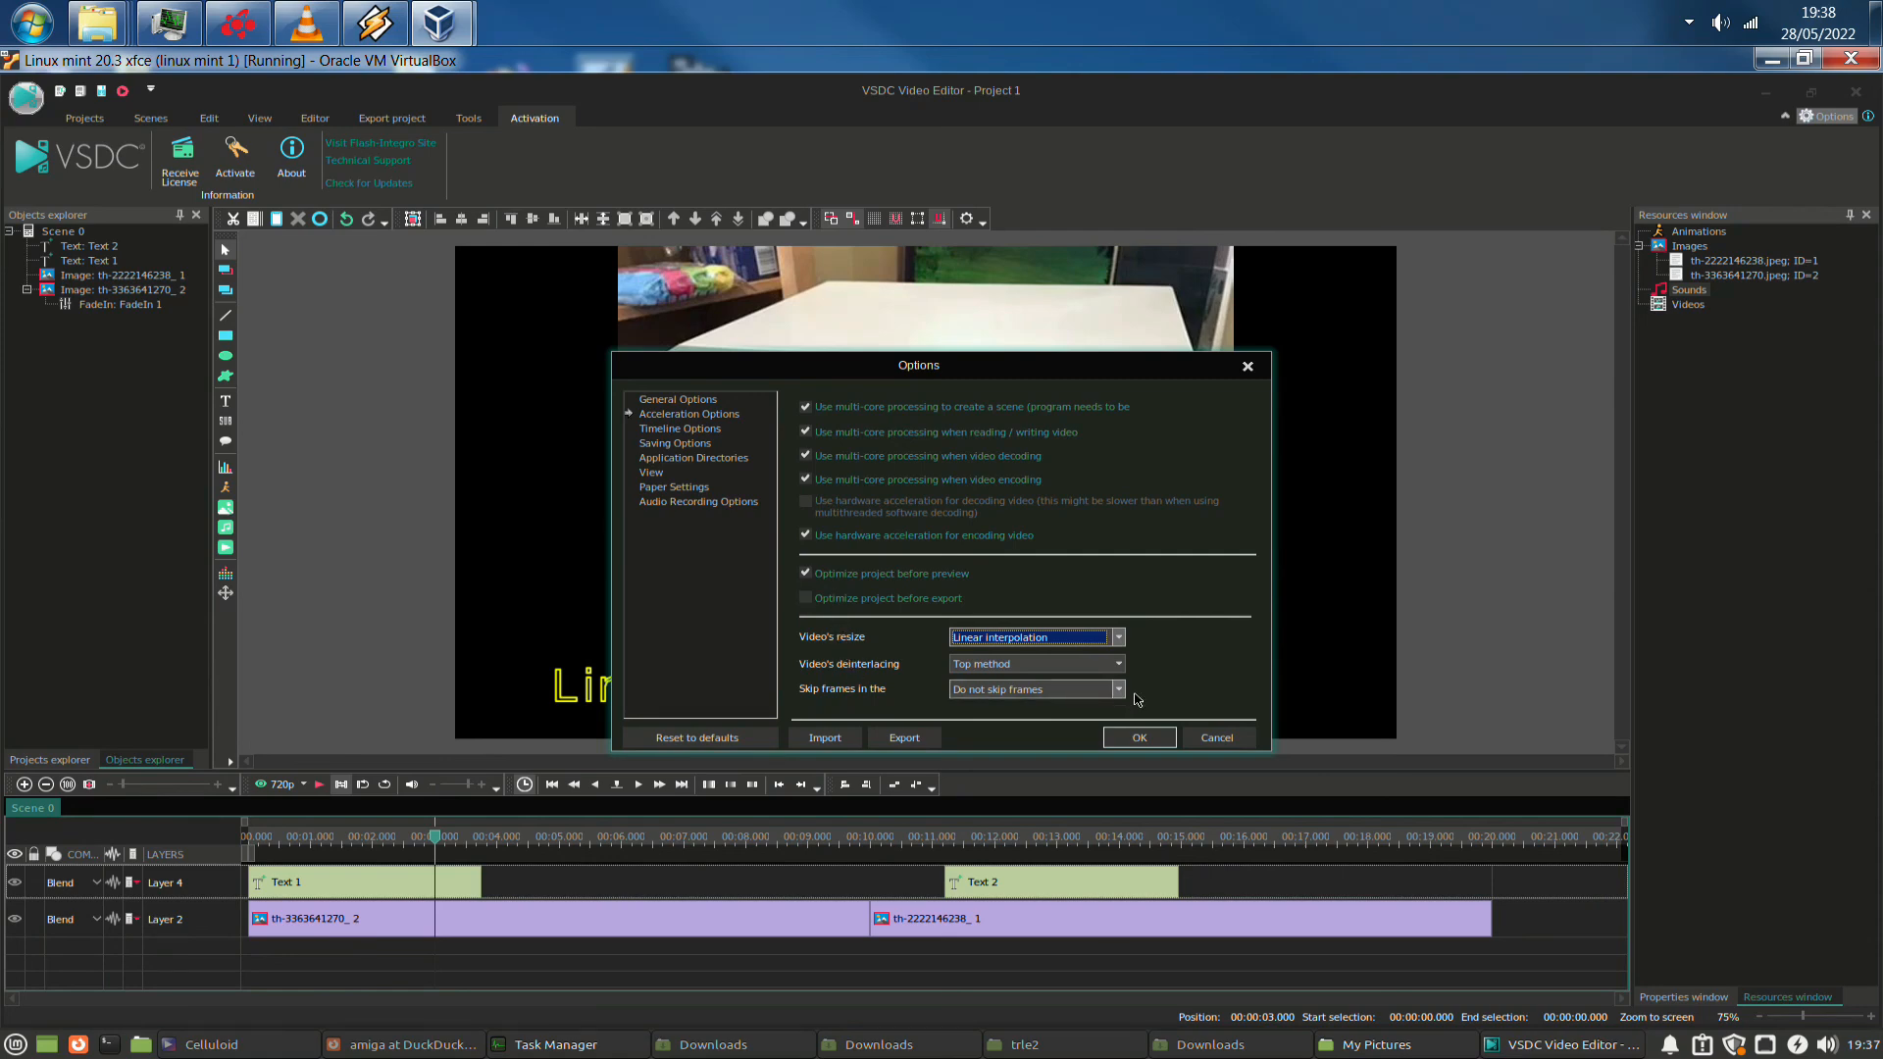
Try the Bottom linear method, Blending method and Don't use deinterlacing settings for video deinterlacing, and dismiss the options
{"action": "left_click", "coordinate": [1118, 663]}
{"action": "left_click", "coordinate": [1078, 728]}
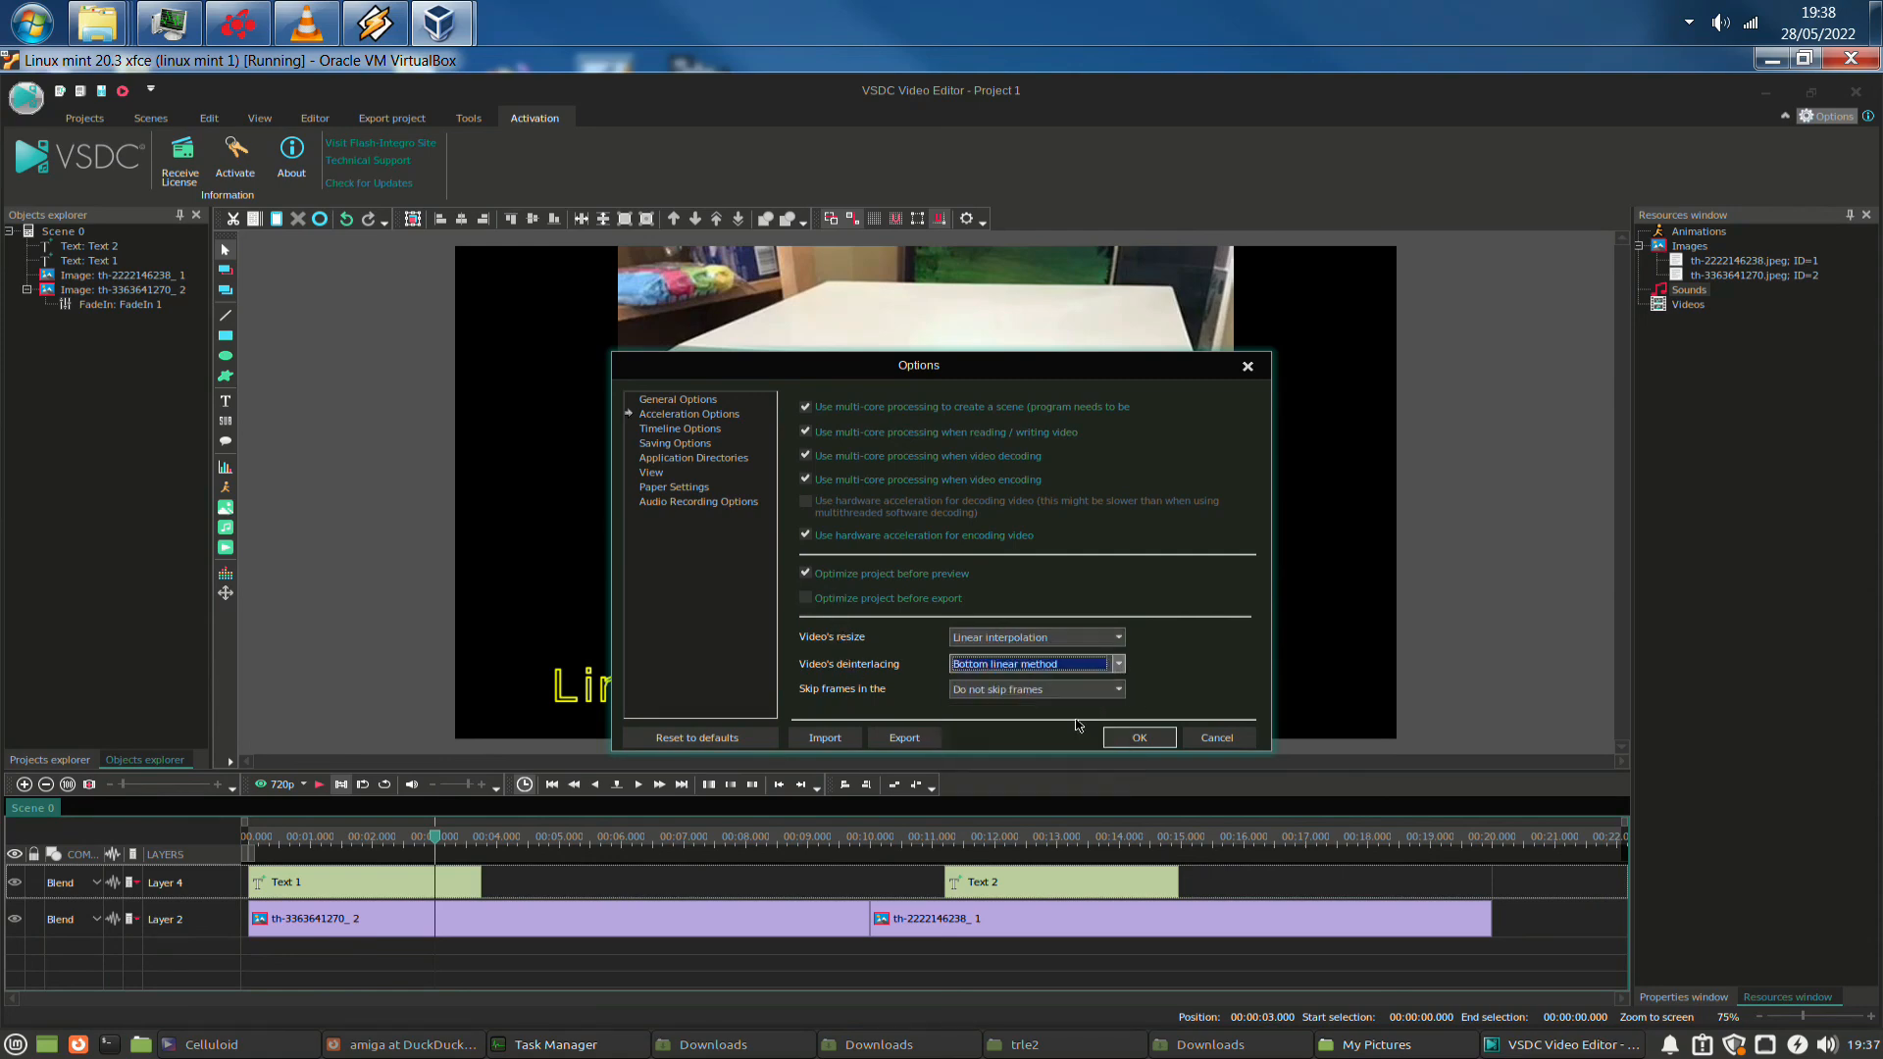
{"action": "left_click", "coordinate": [1113, 672]}
{"action": "left_click", "coordinate": [1067, 752]}
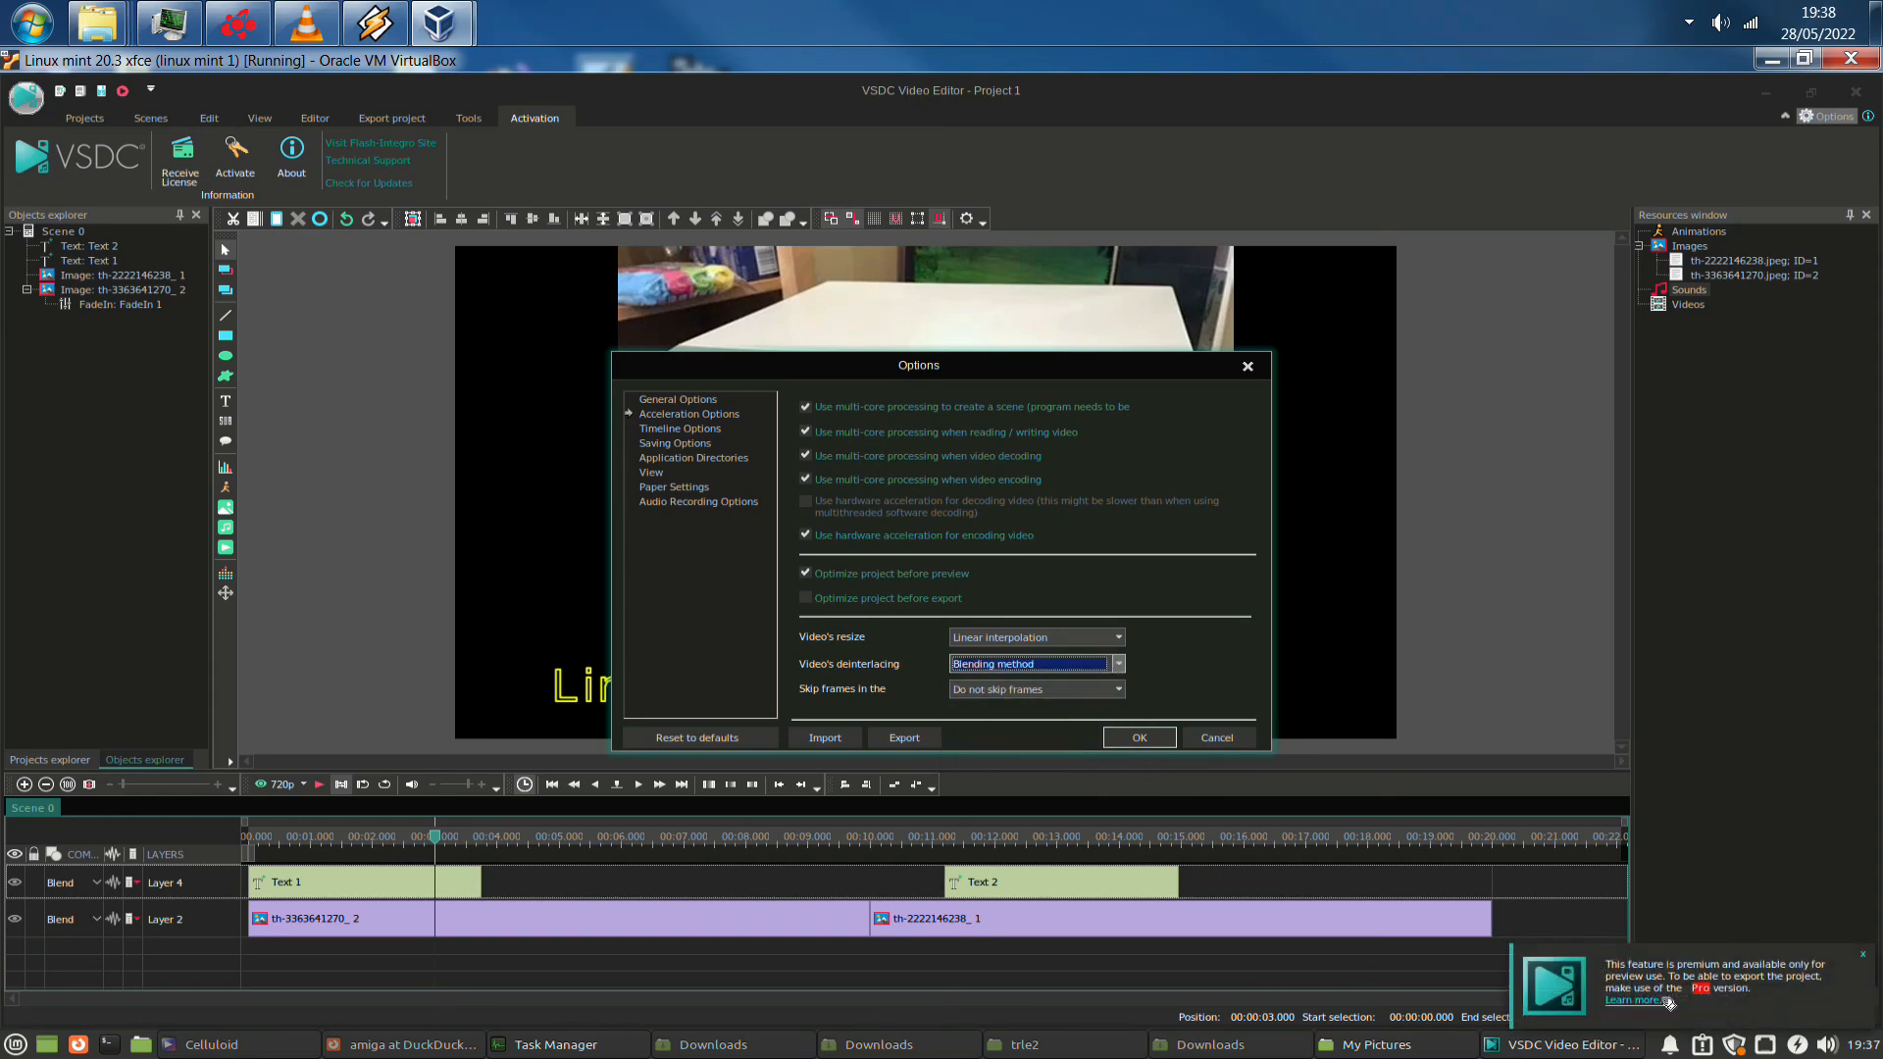
{"action": "left_click", "coordinate": [1119, 665]}
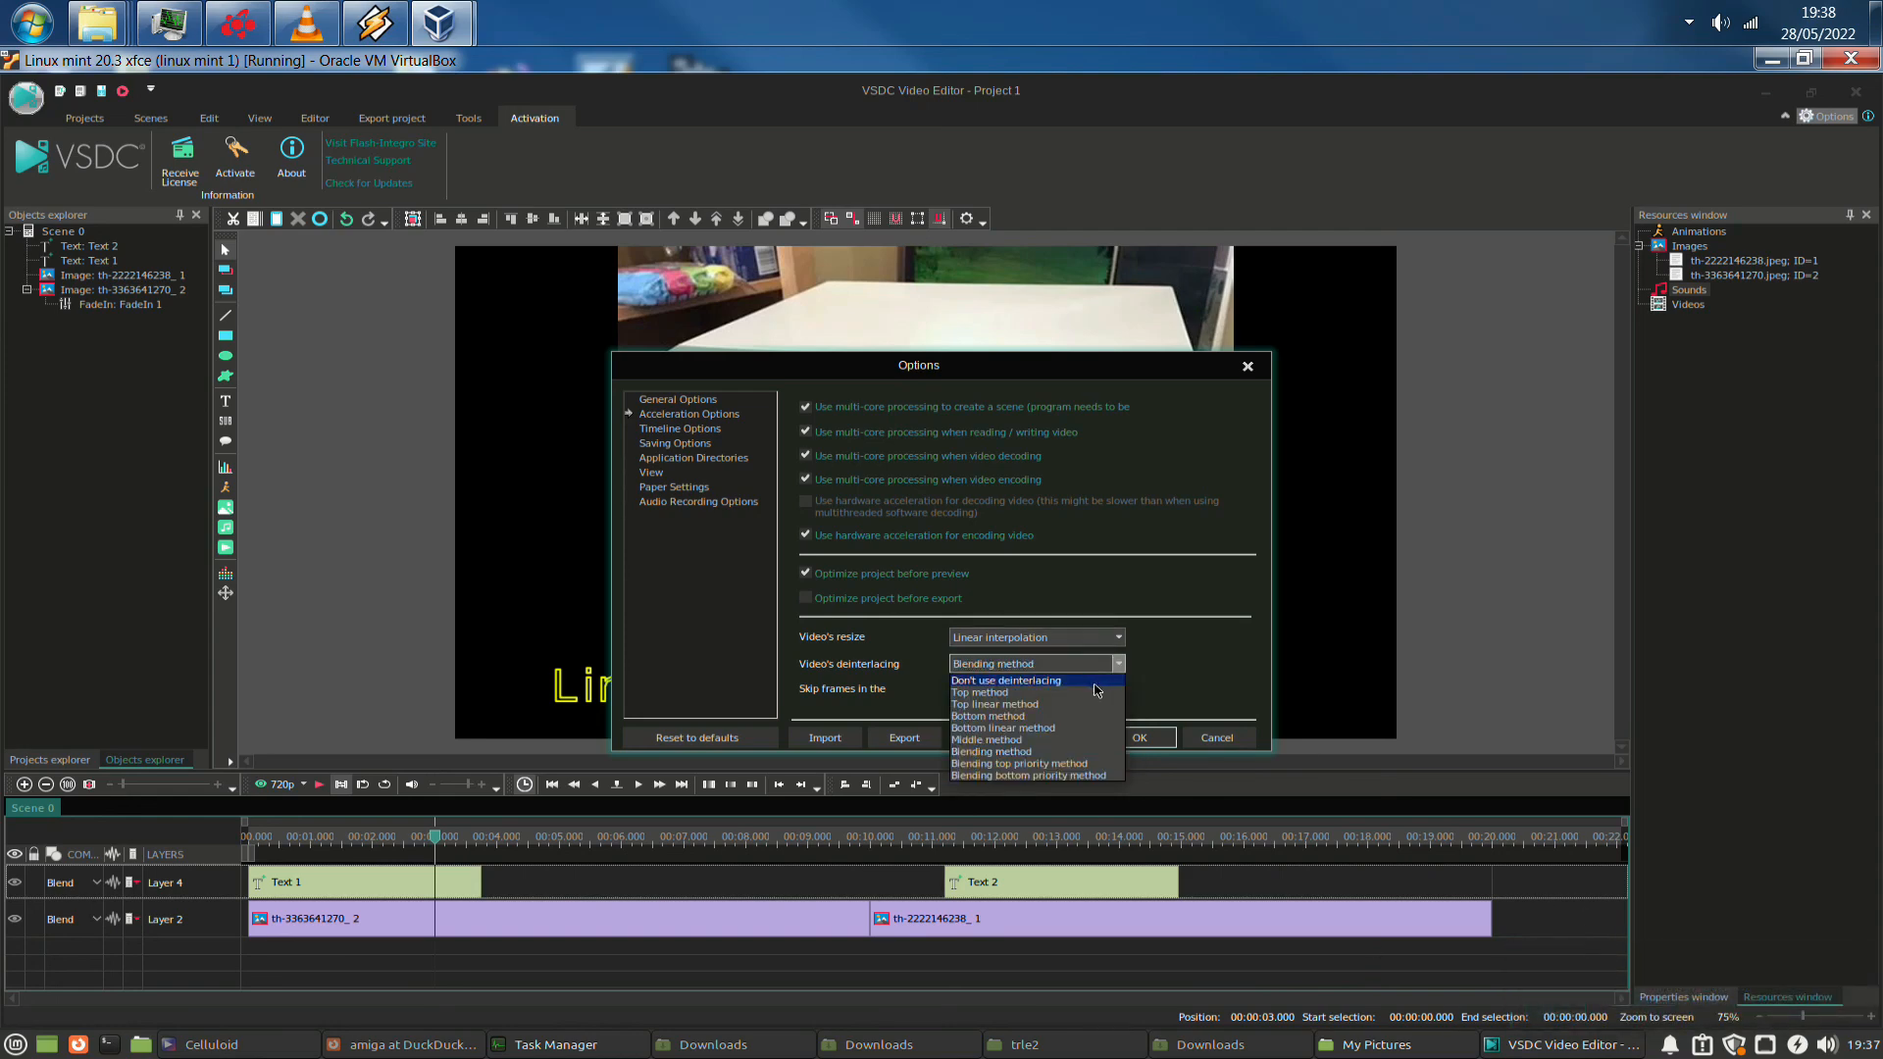
{"action": "left_click", "coordinate": [1039, 680]}
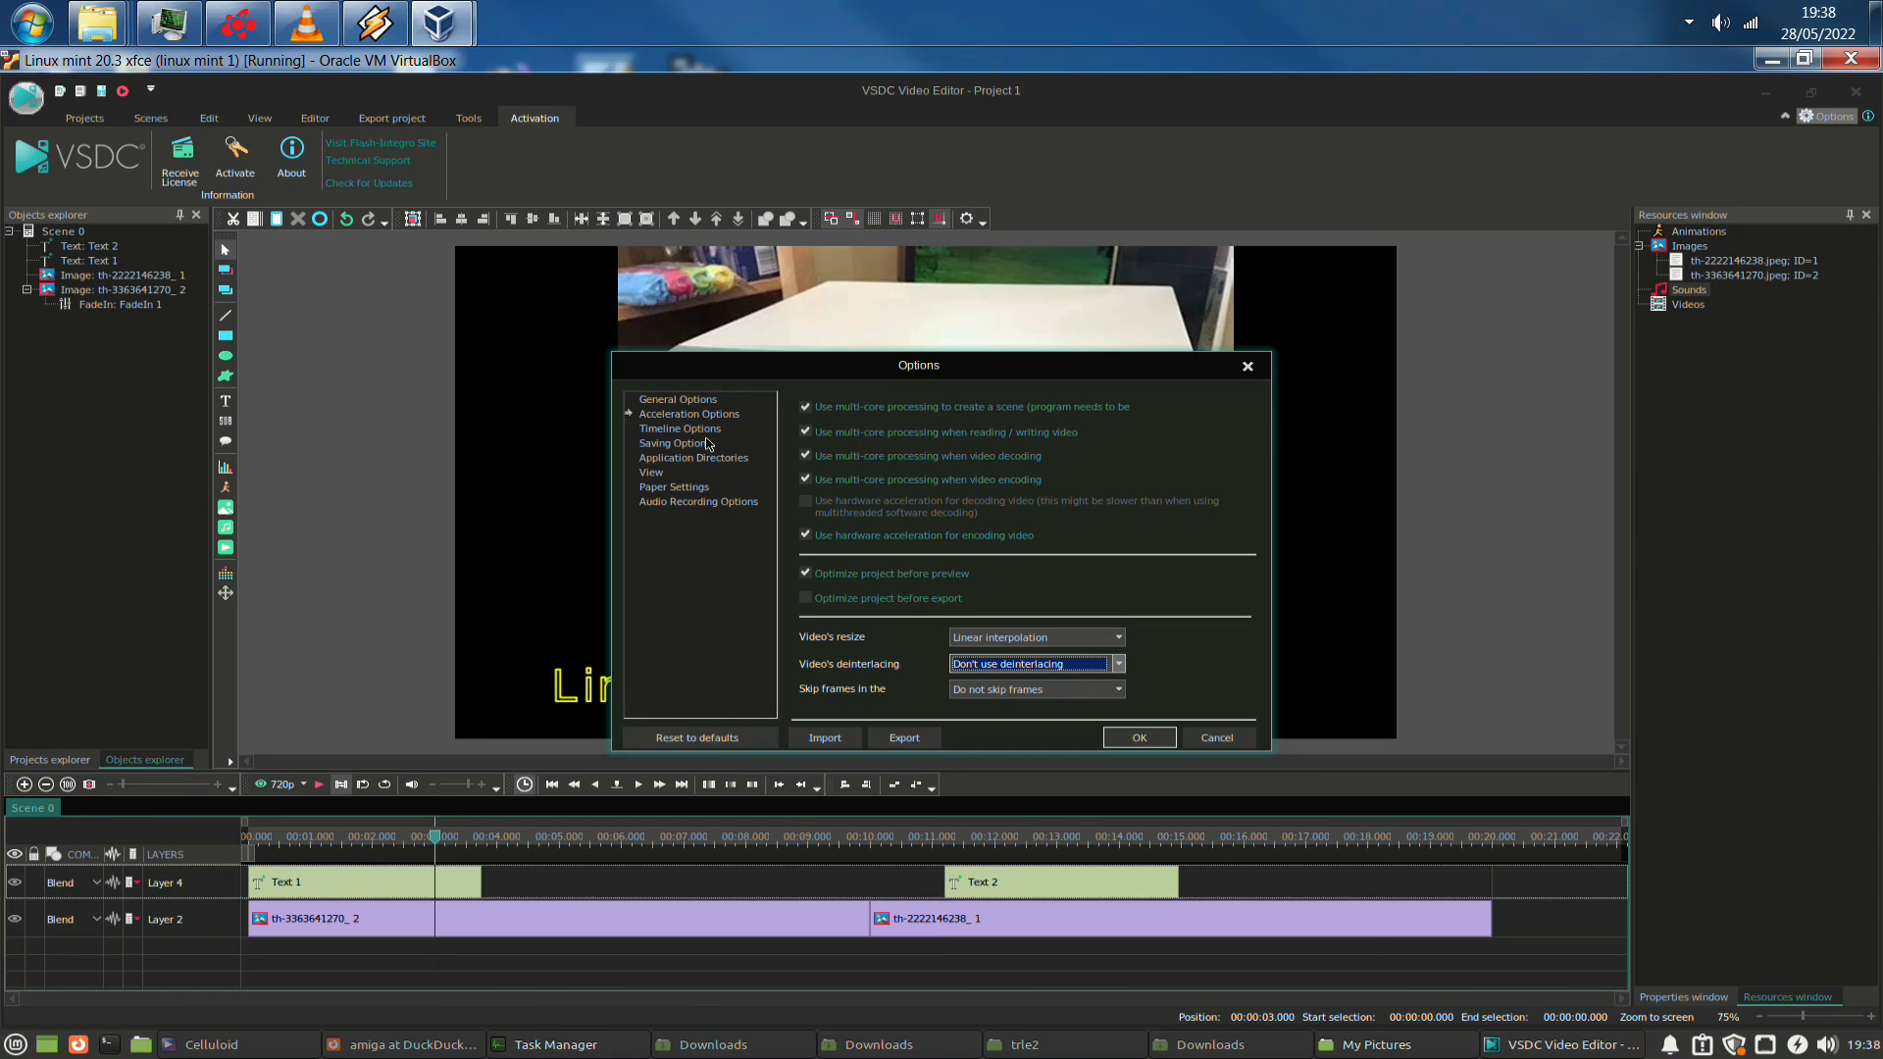
{"action": "key", "text": "Escape"}
Close the video editor without saving Project 1
{"action": "left_click", "coordinate": [1854, 93]}
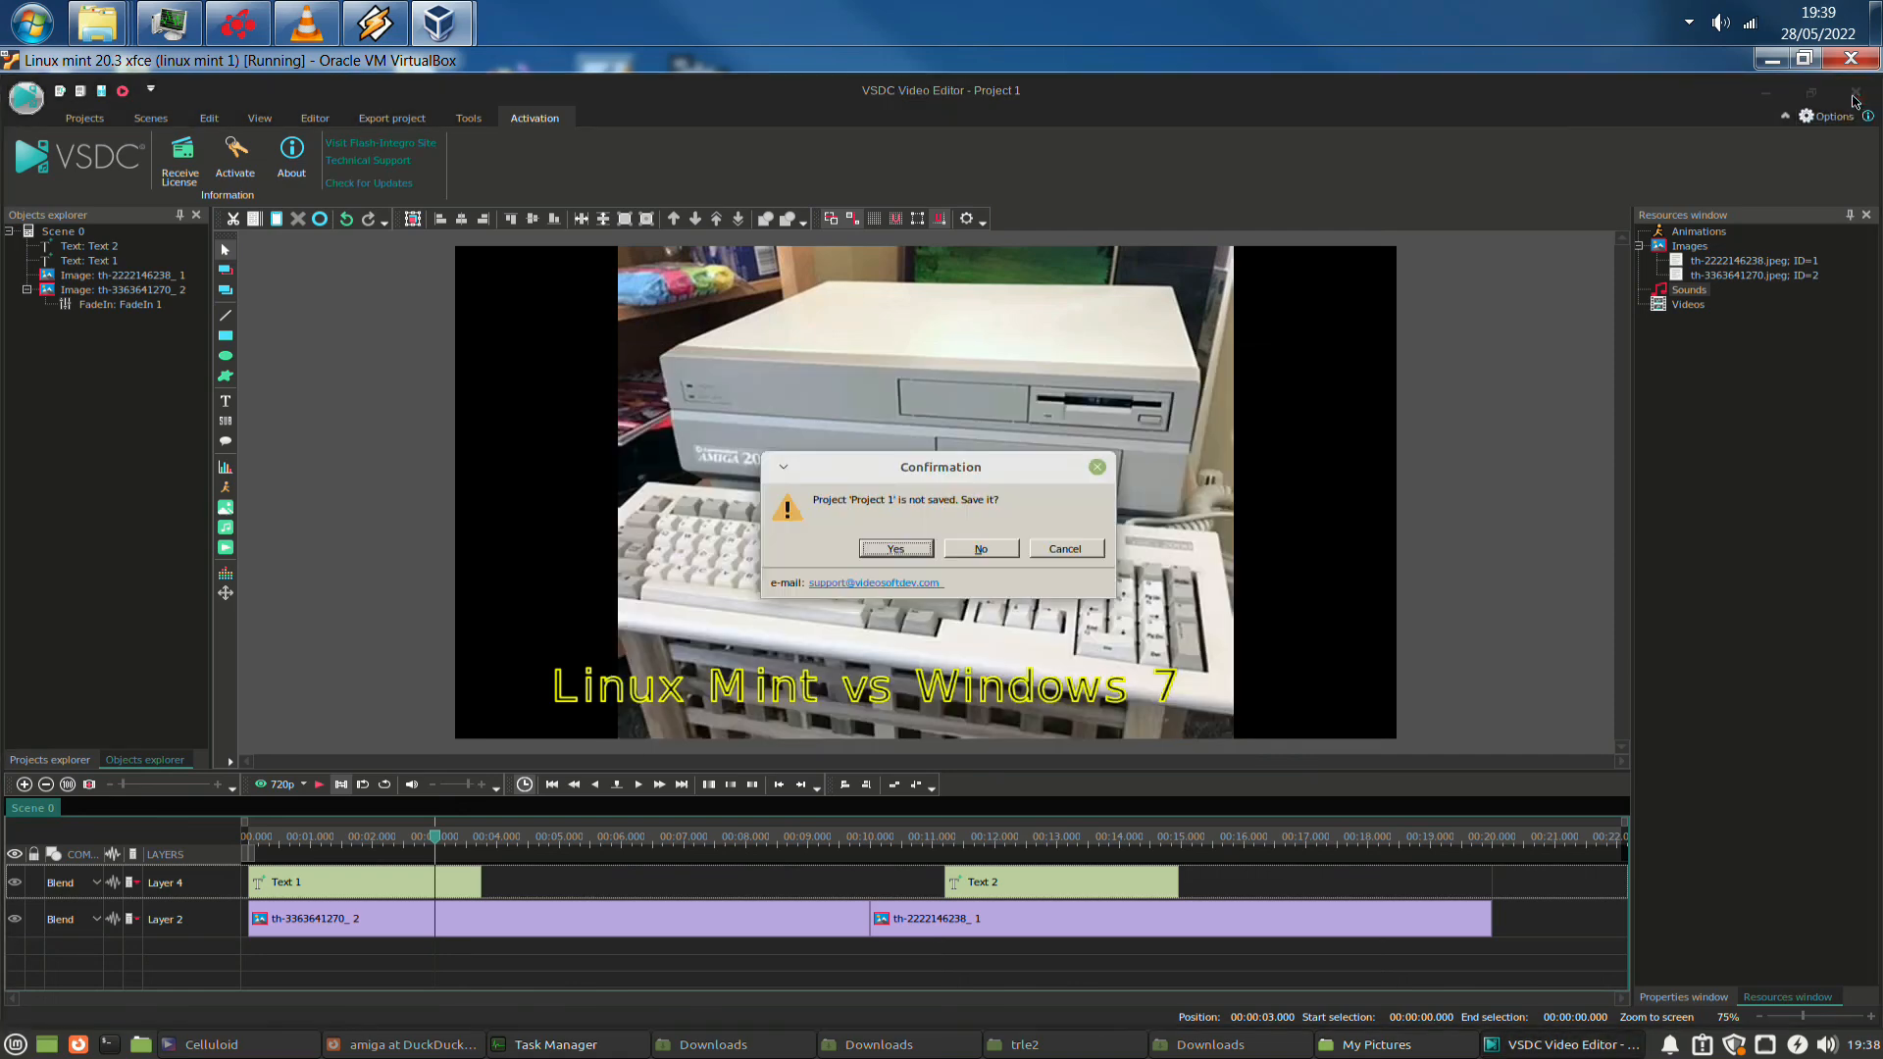
{"action": "left_click", "coordinate": [980, 549]}
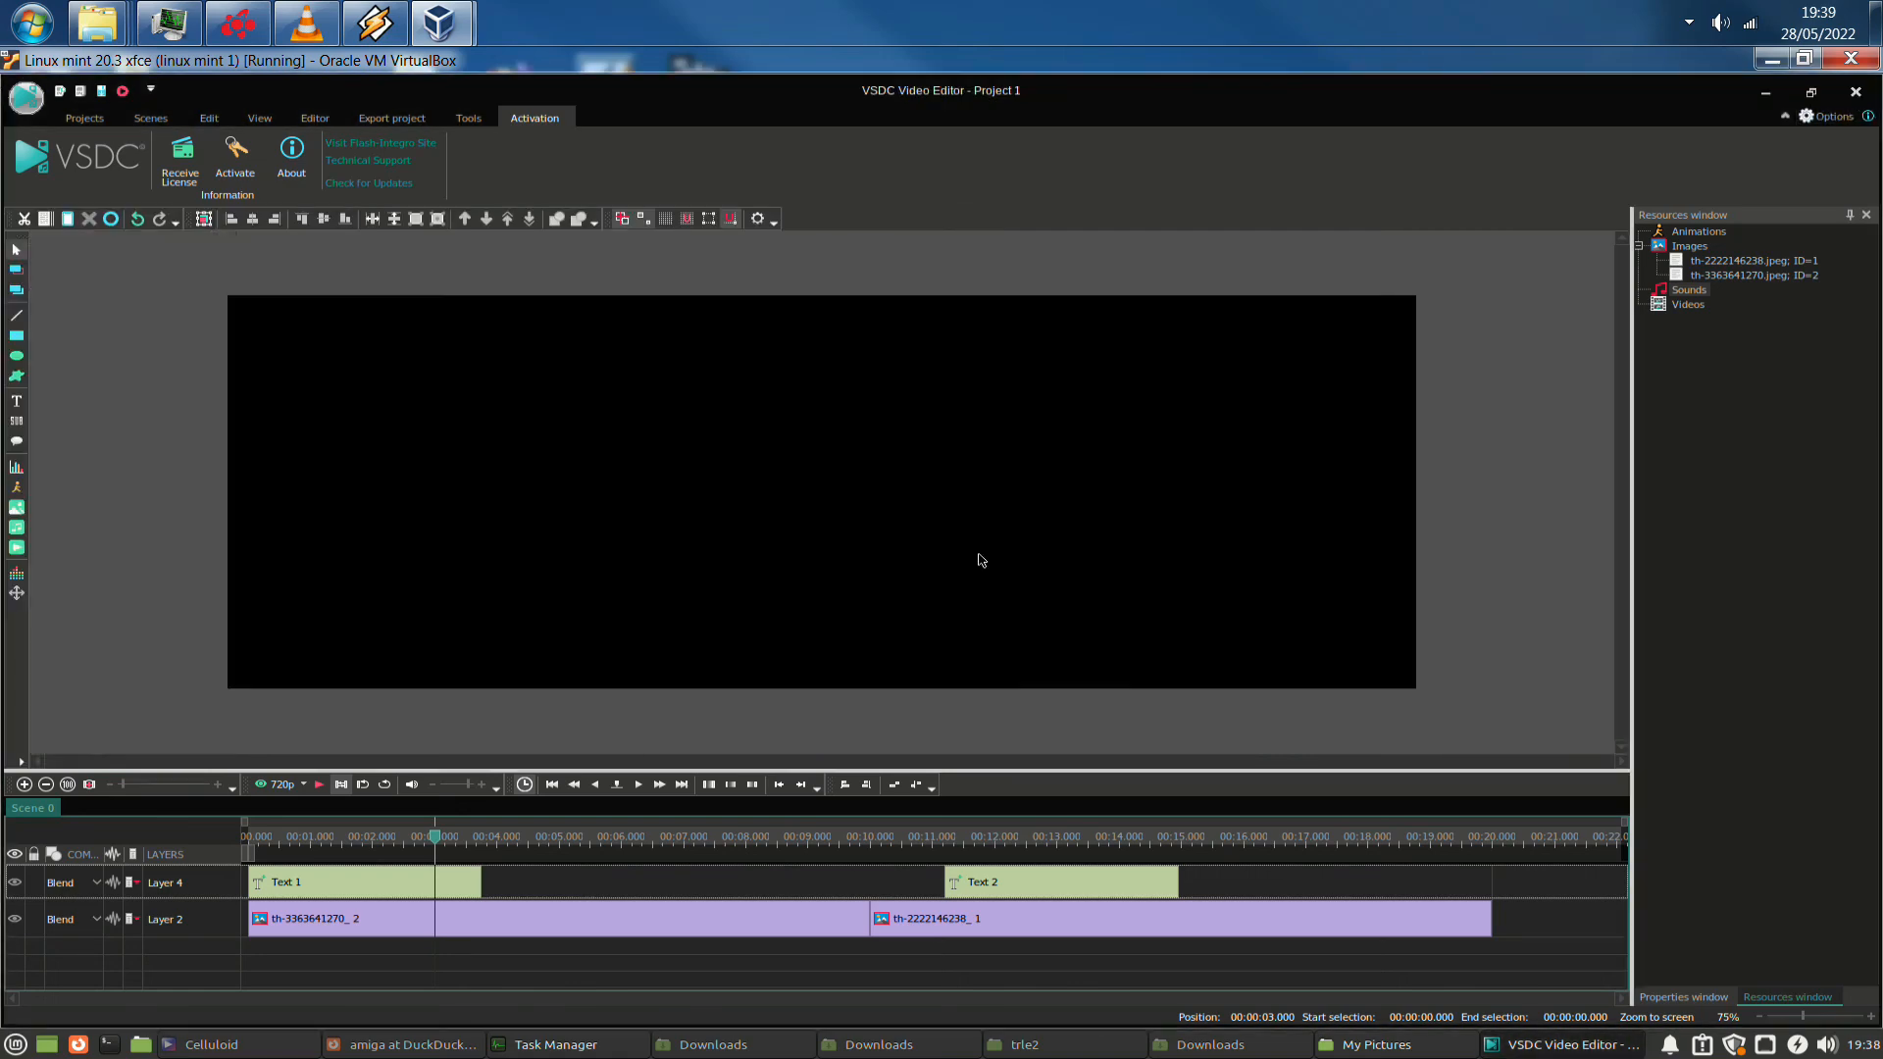